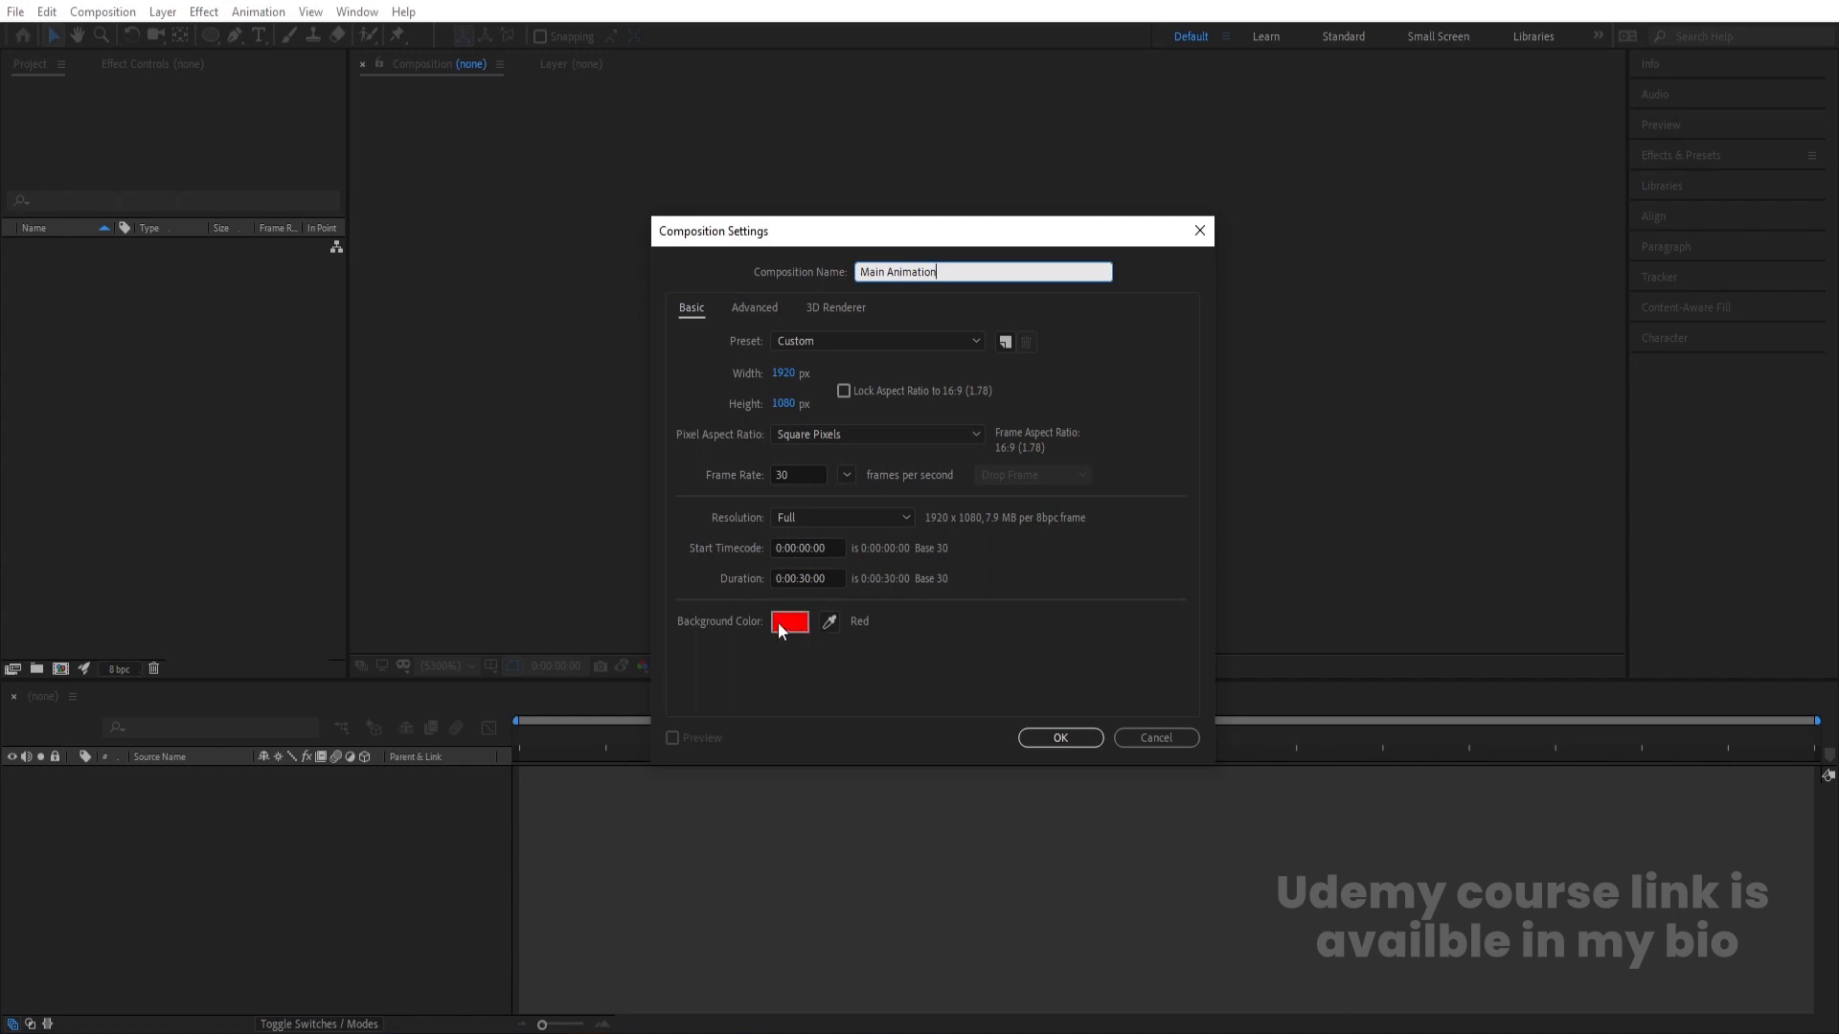
- Create the Main Animation composition with its configured settings and turn on the title/action safe overlay
left_click(1037, 738)
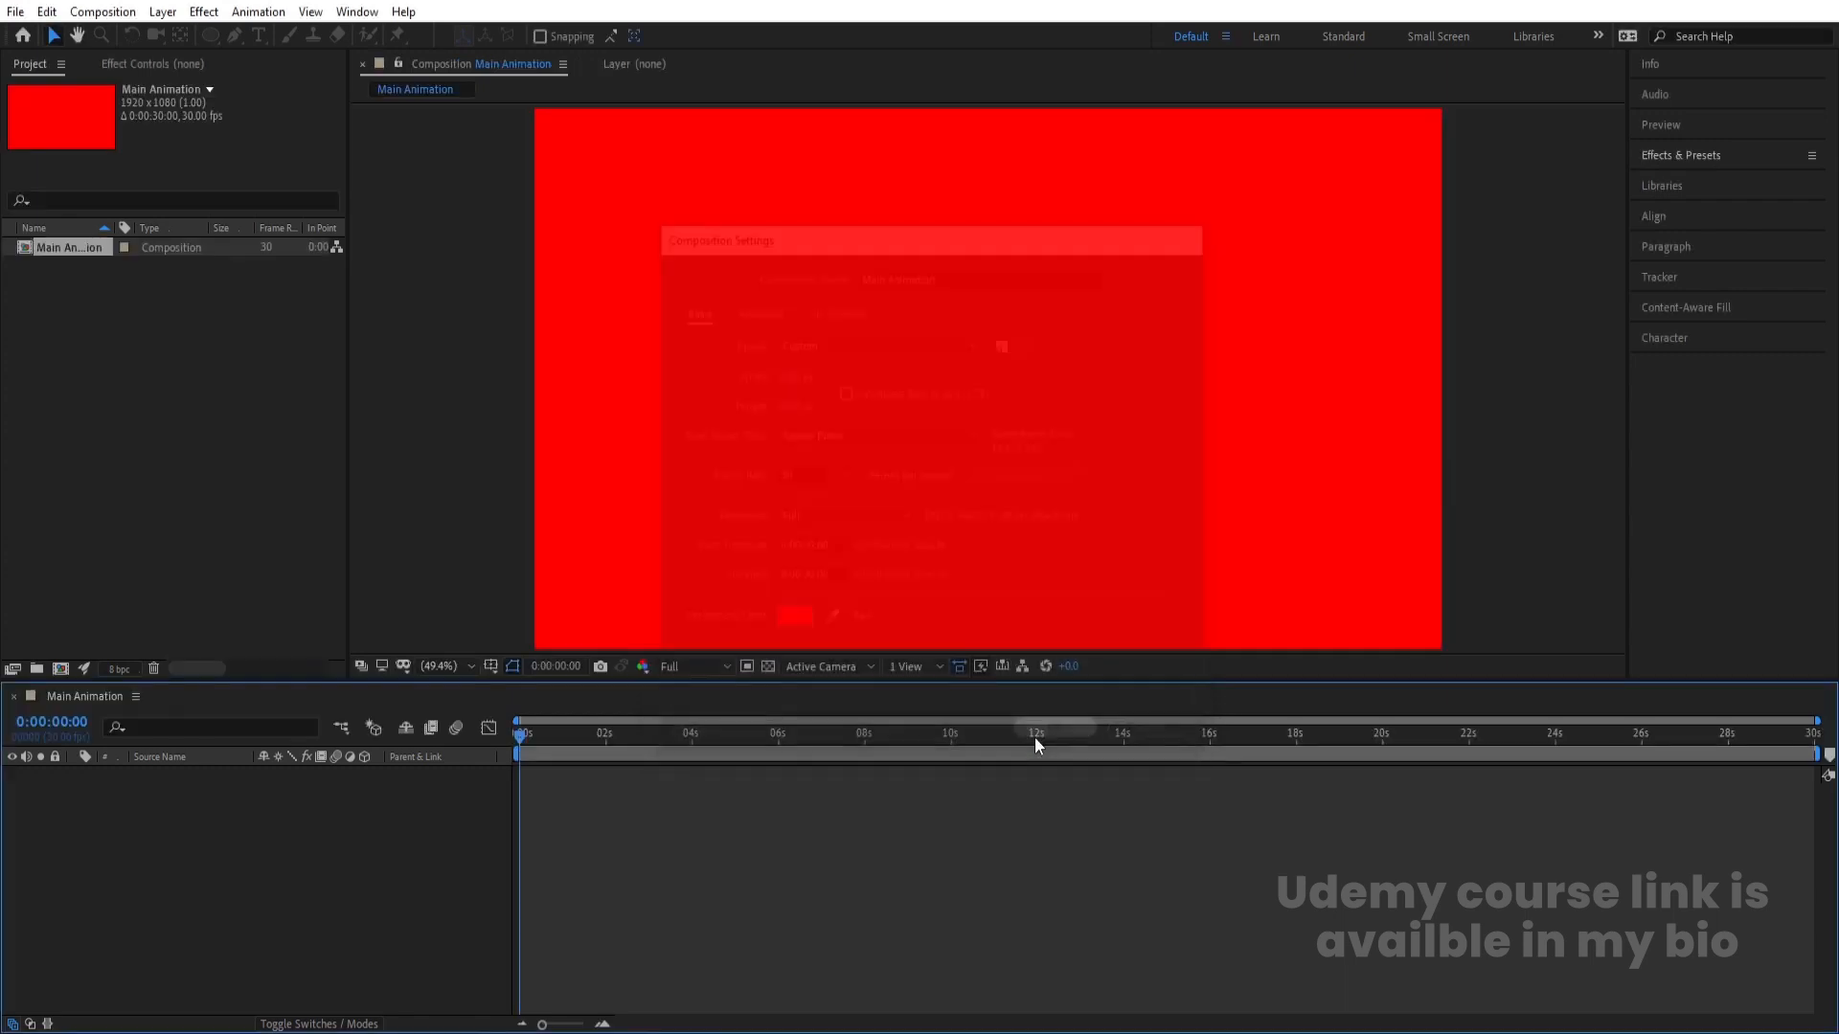
left_click(491, 668)
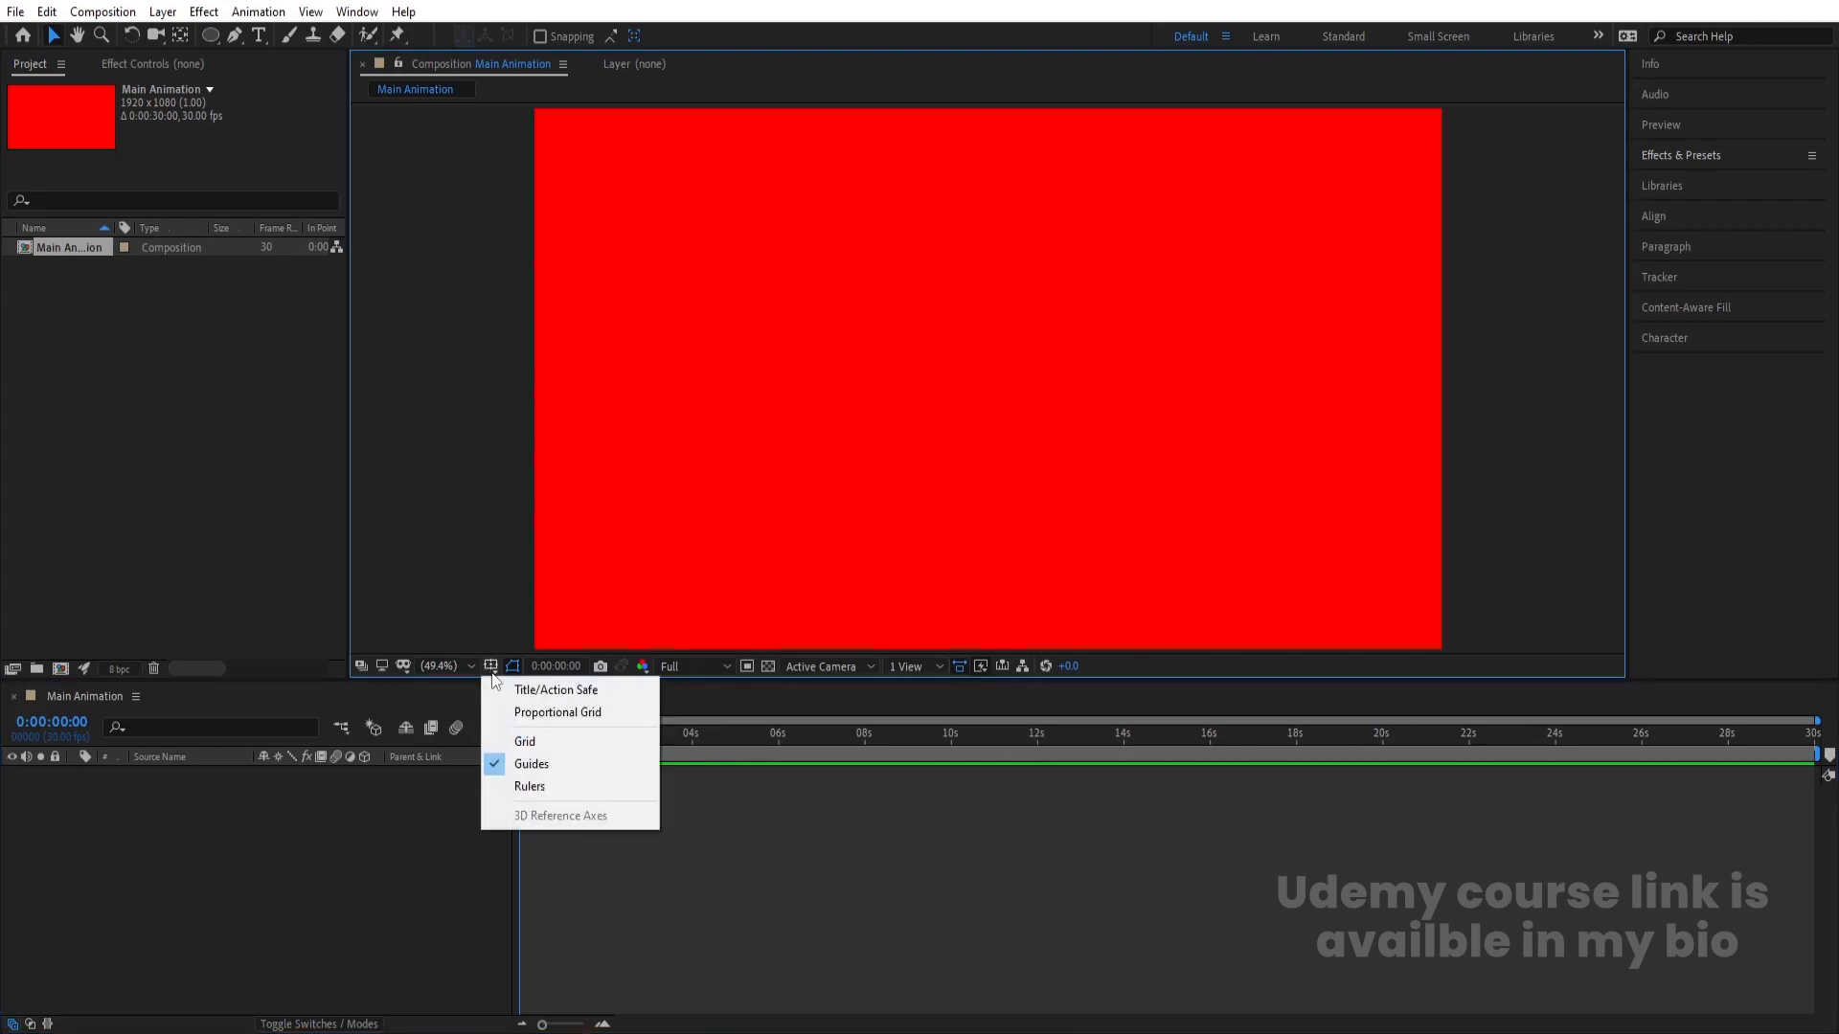
left_click(528, 691)
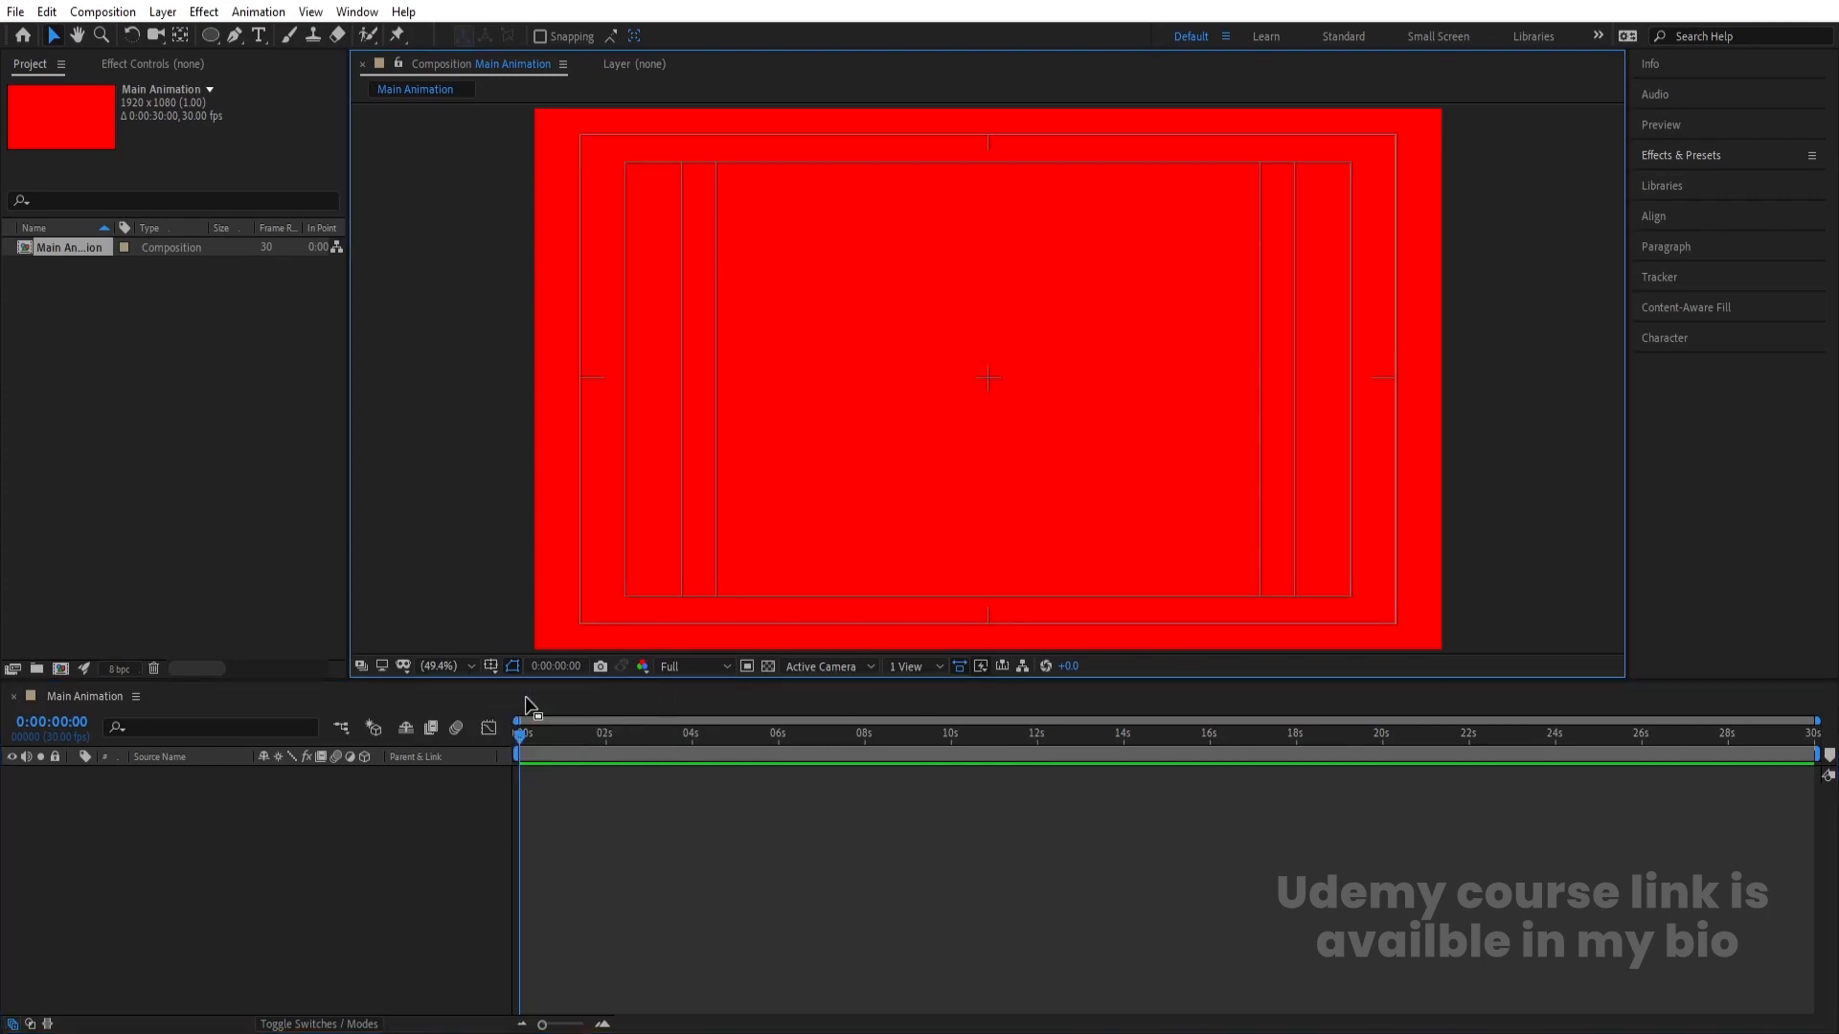
- Start a point text layer in the composition and set the font to Poppins ExtraBold
left_click(258, 37)
left_click(867, 399)
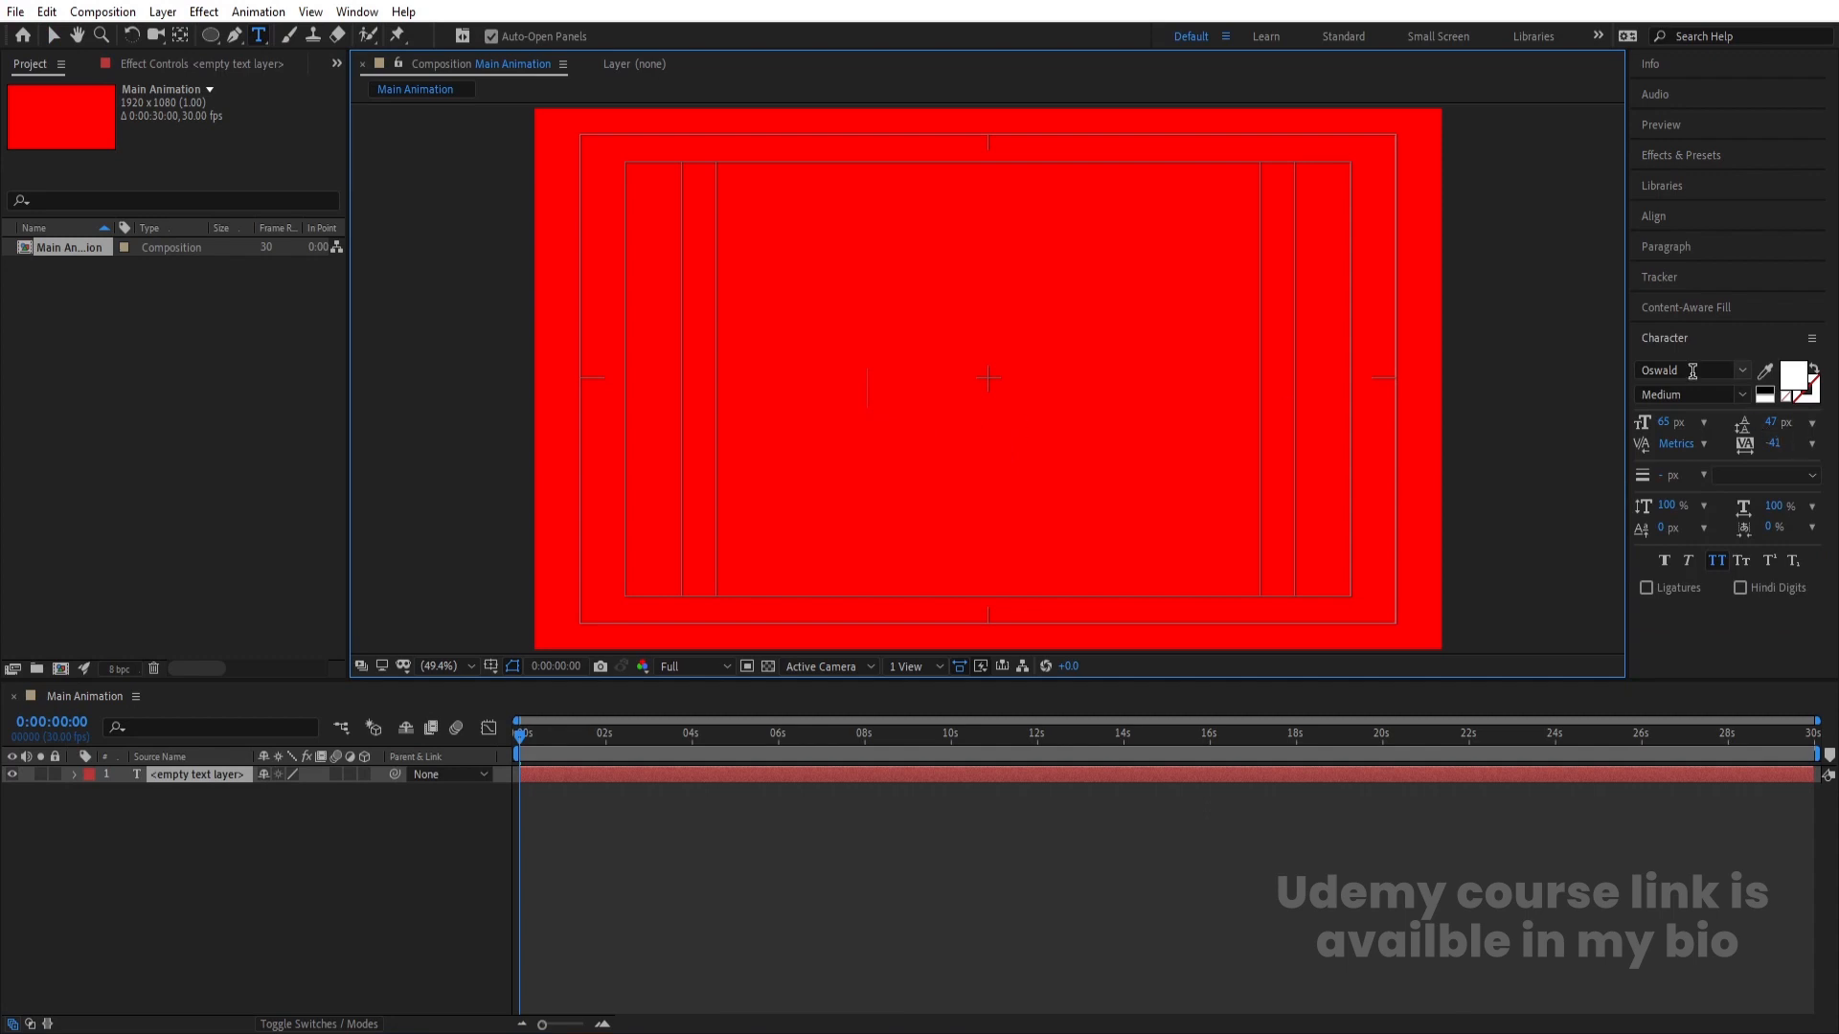
left_click(1692, 371)
type("pop")
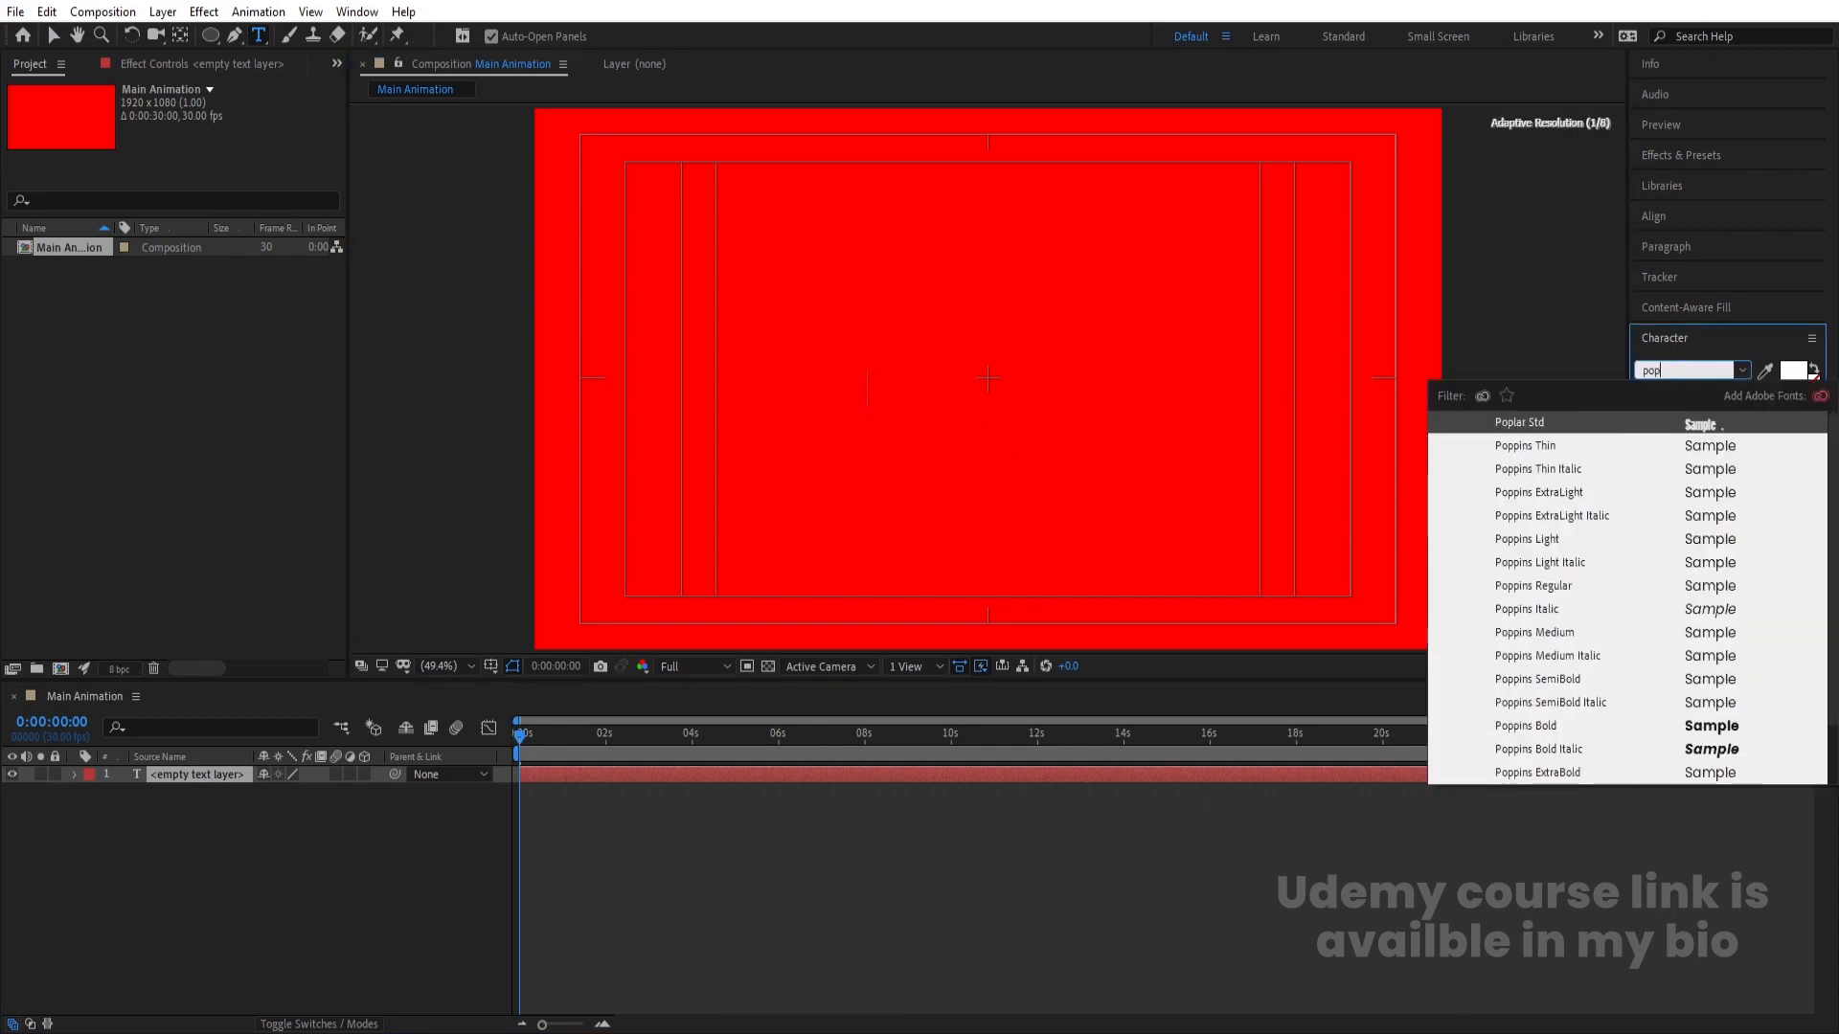
left_click(1697, 724)
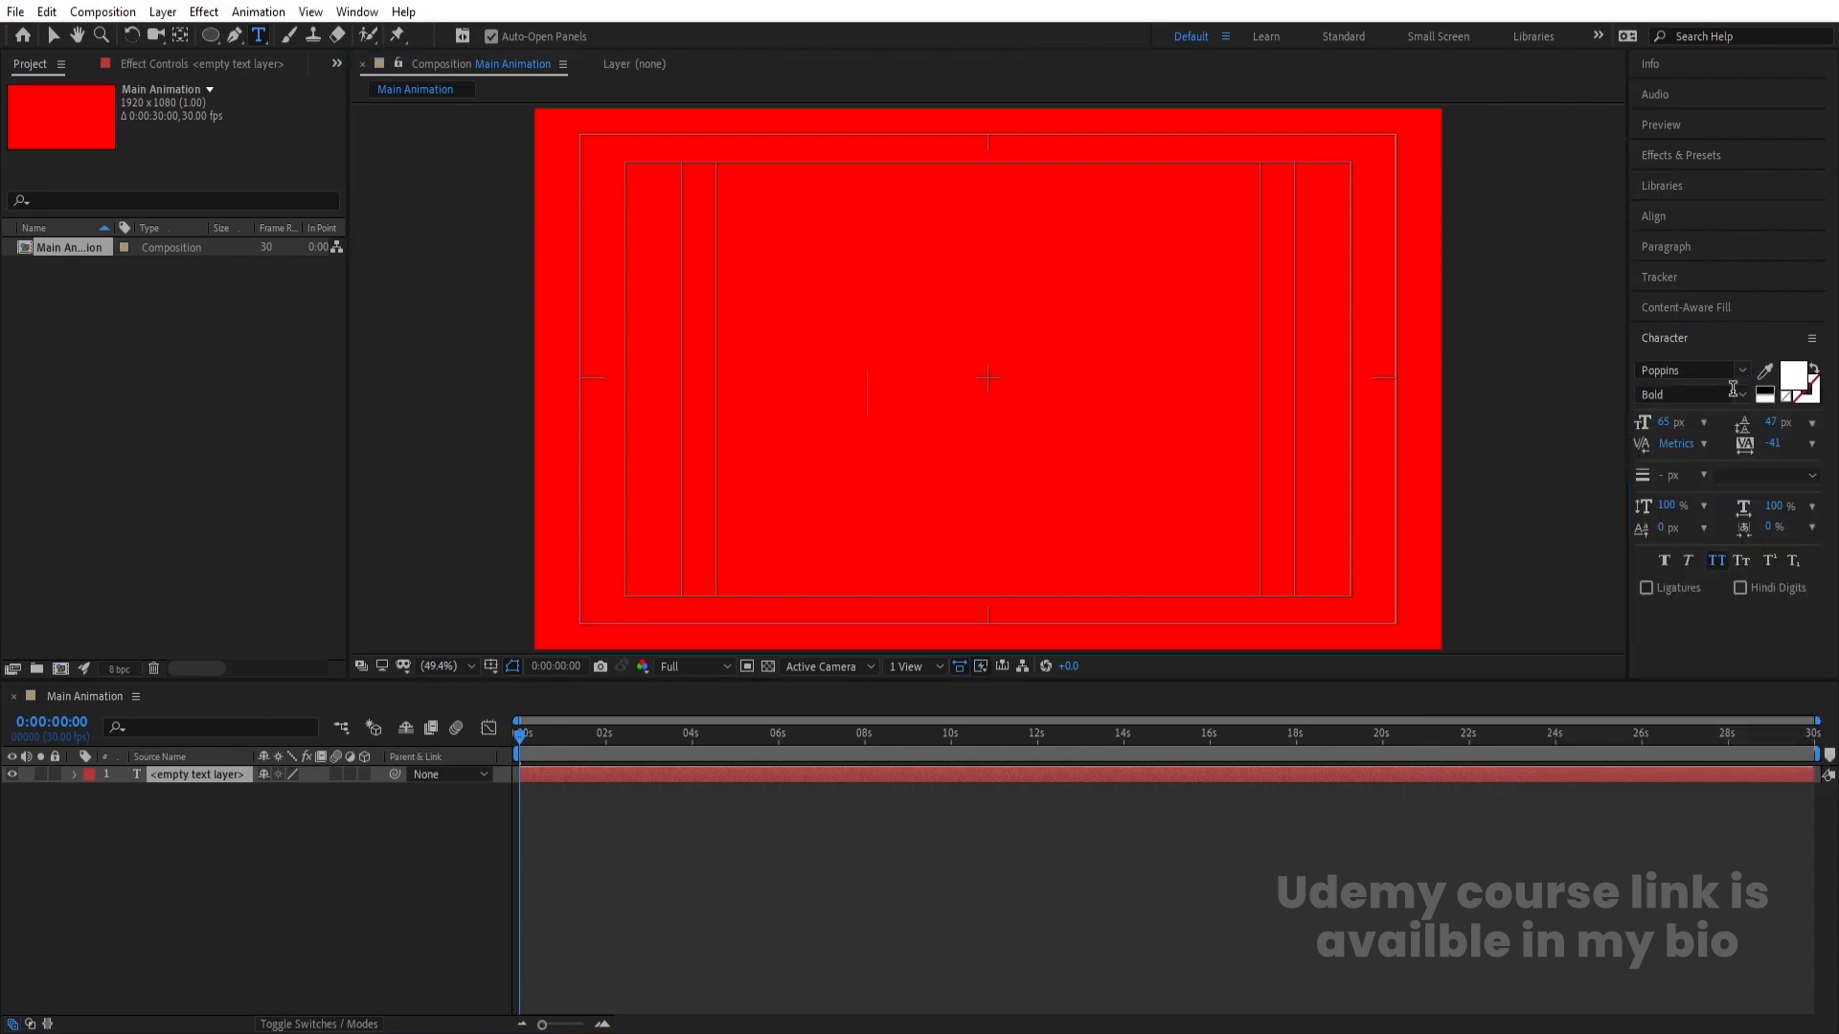
left_click(1740, 395)
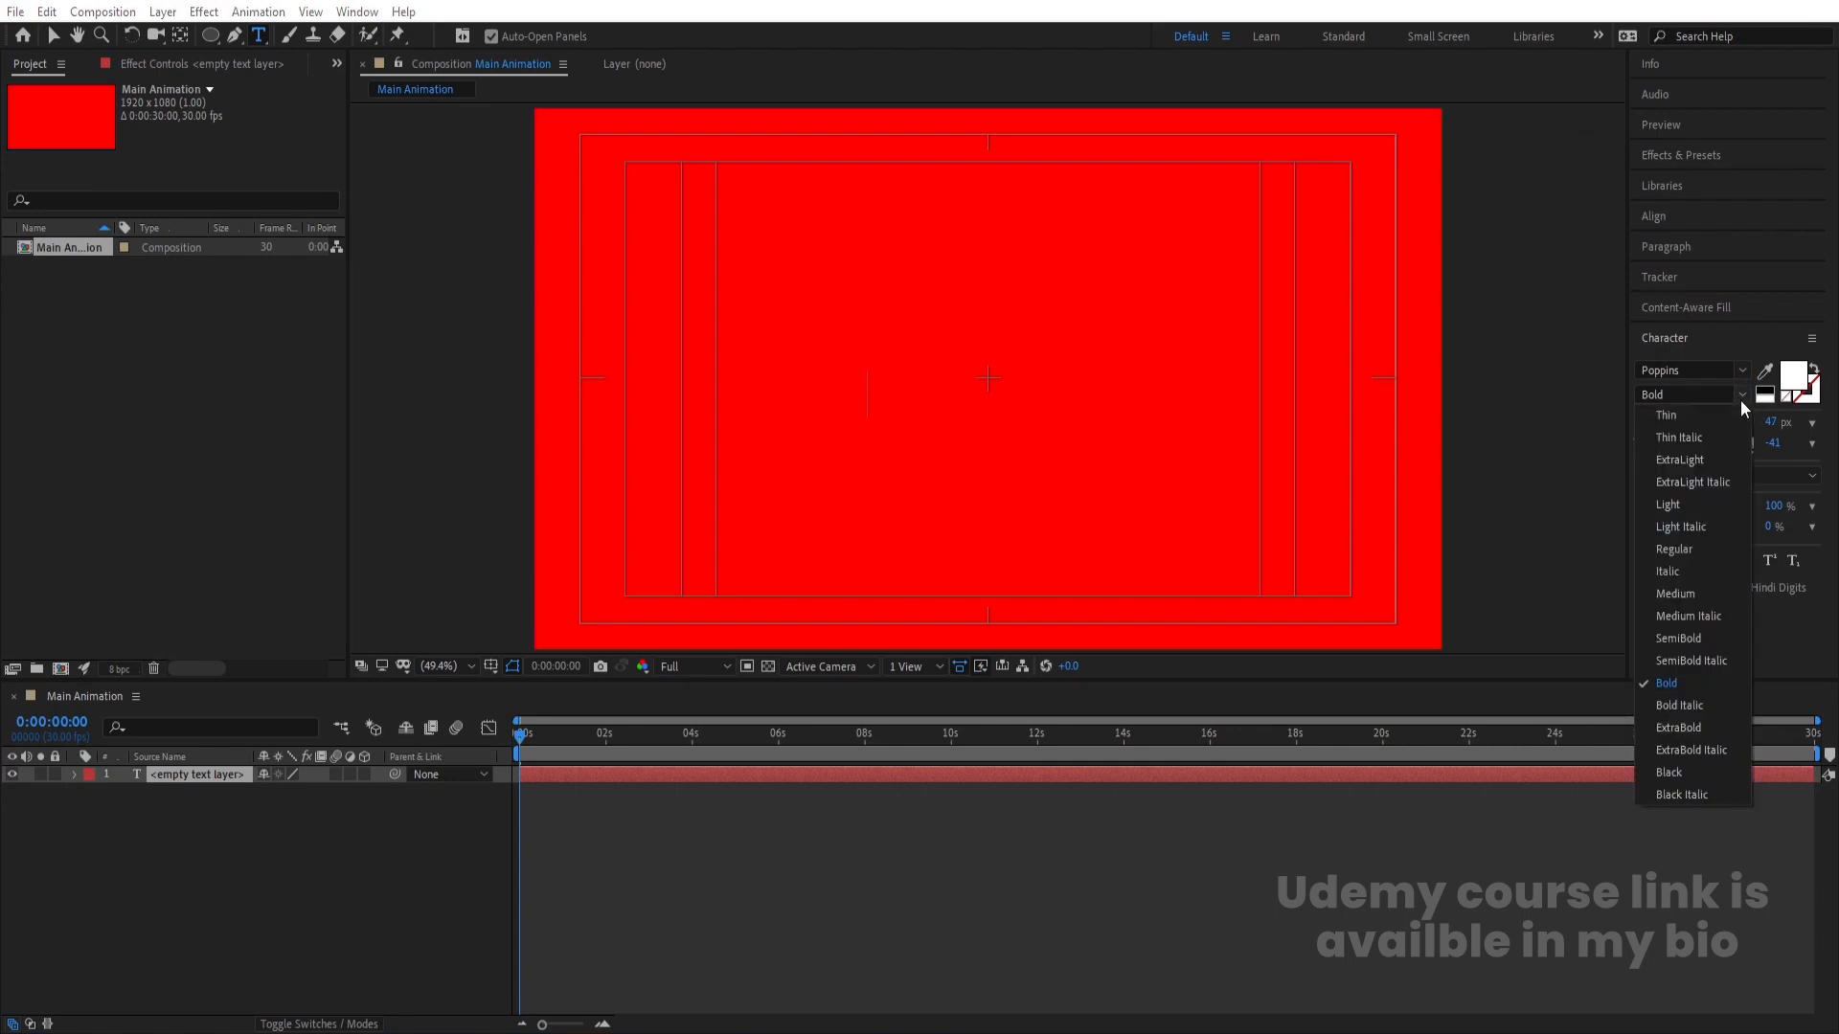
left_click(1676, 730)
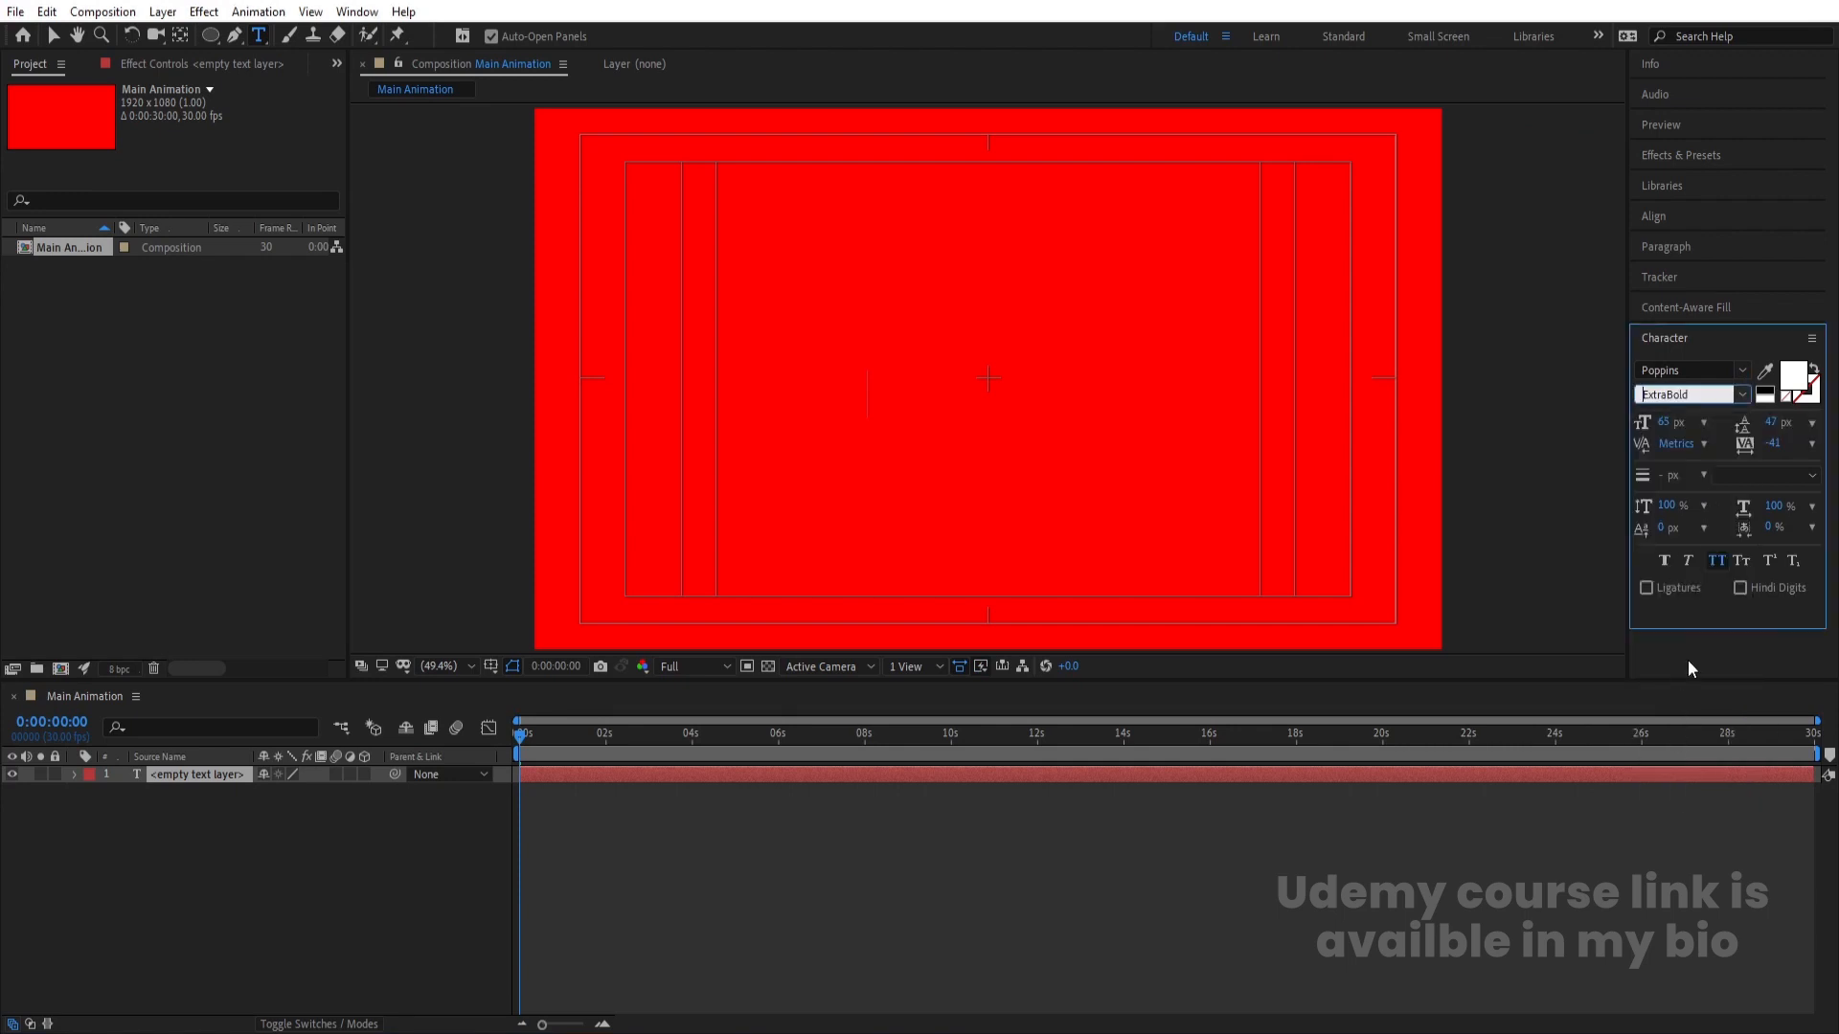
left_click(1721, 569)
- Delete the empty text layer and create a new text layer reading MOTION
left_click(175, 839)
left_click(180, 777)
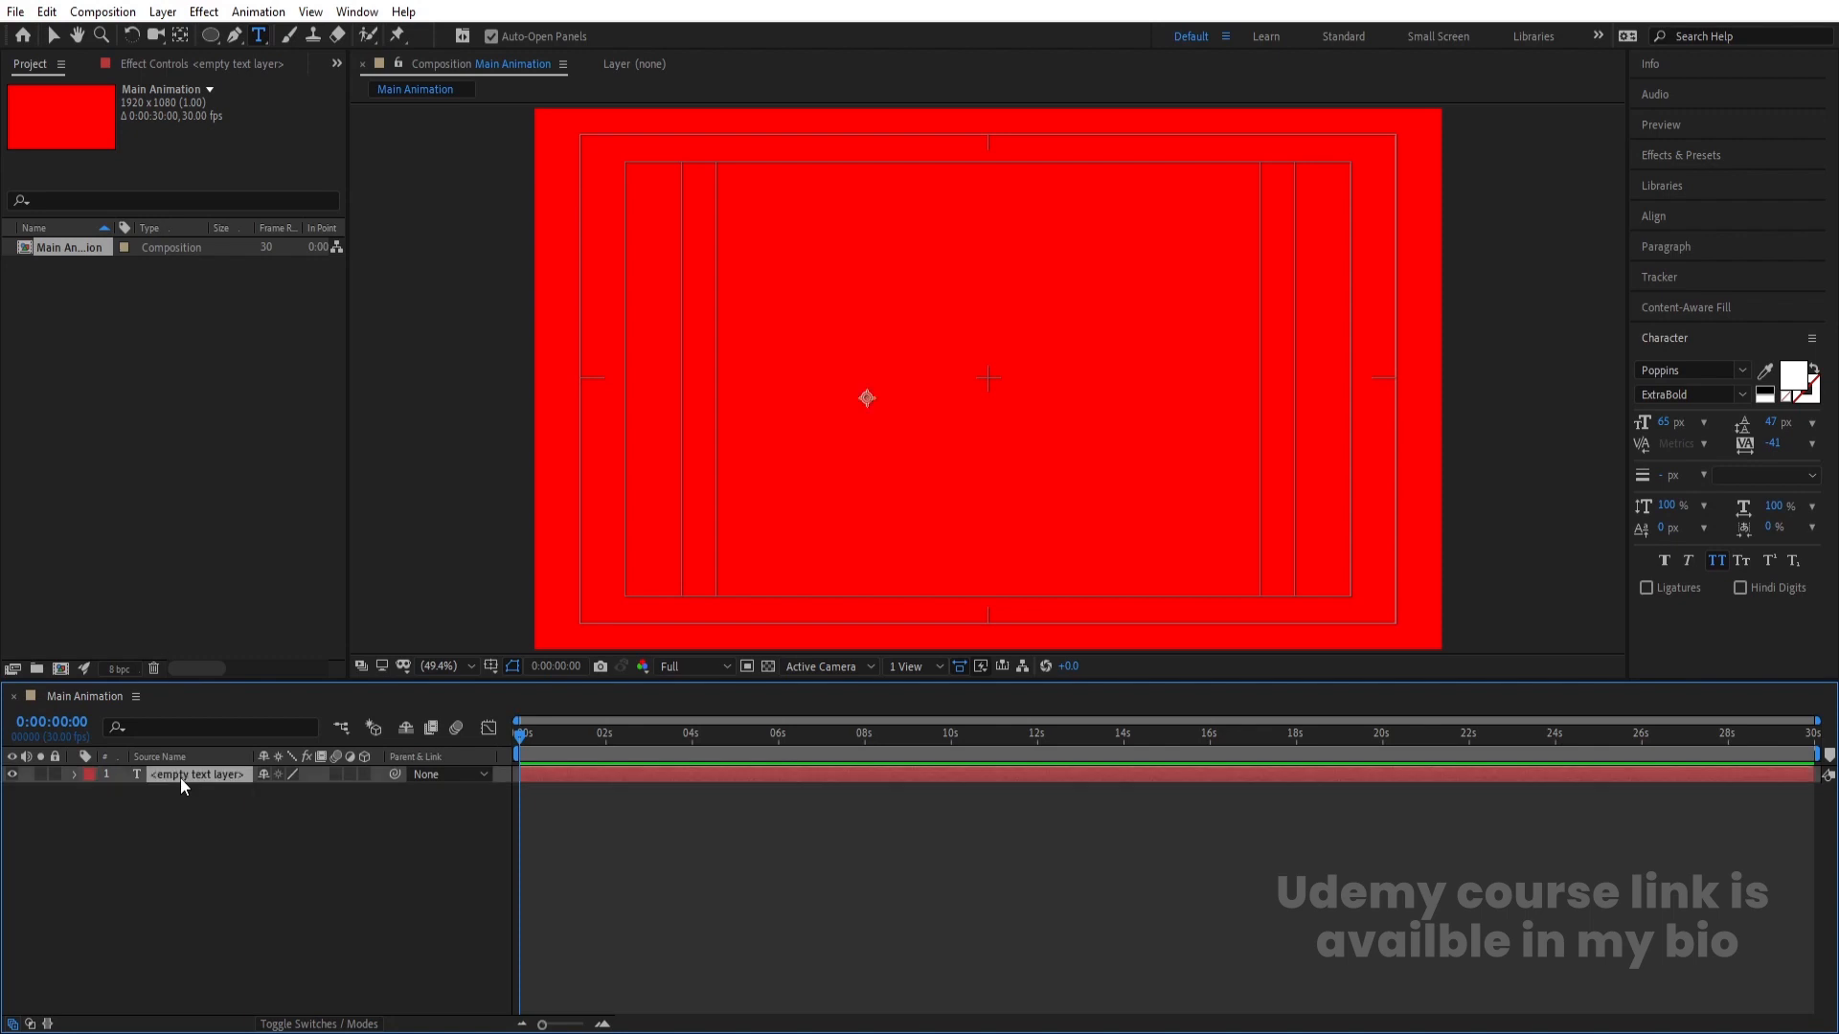
key("Delete")
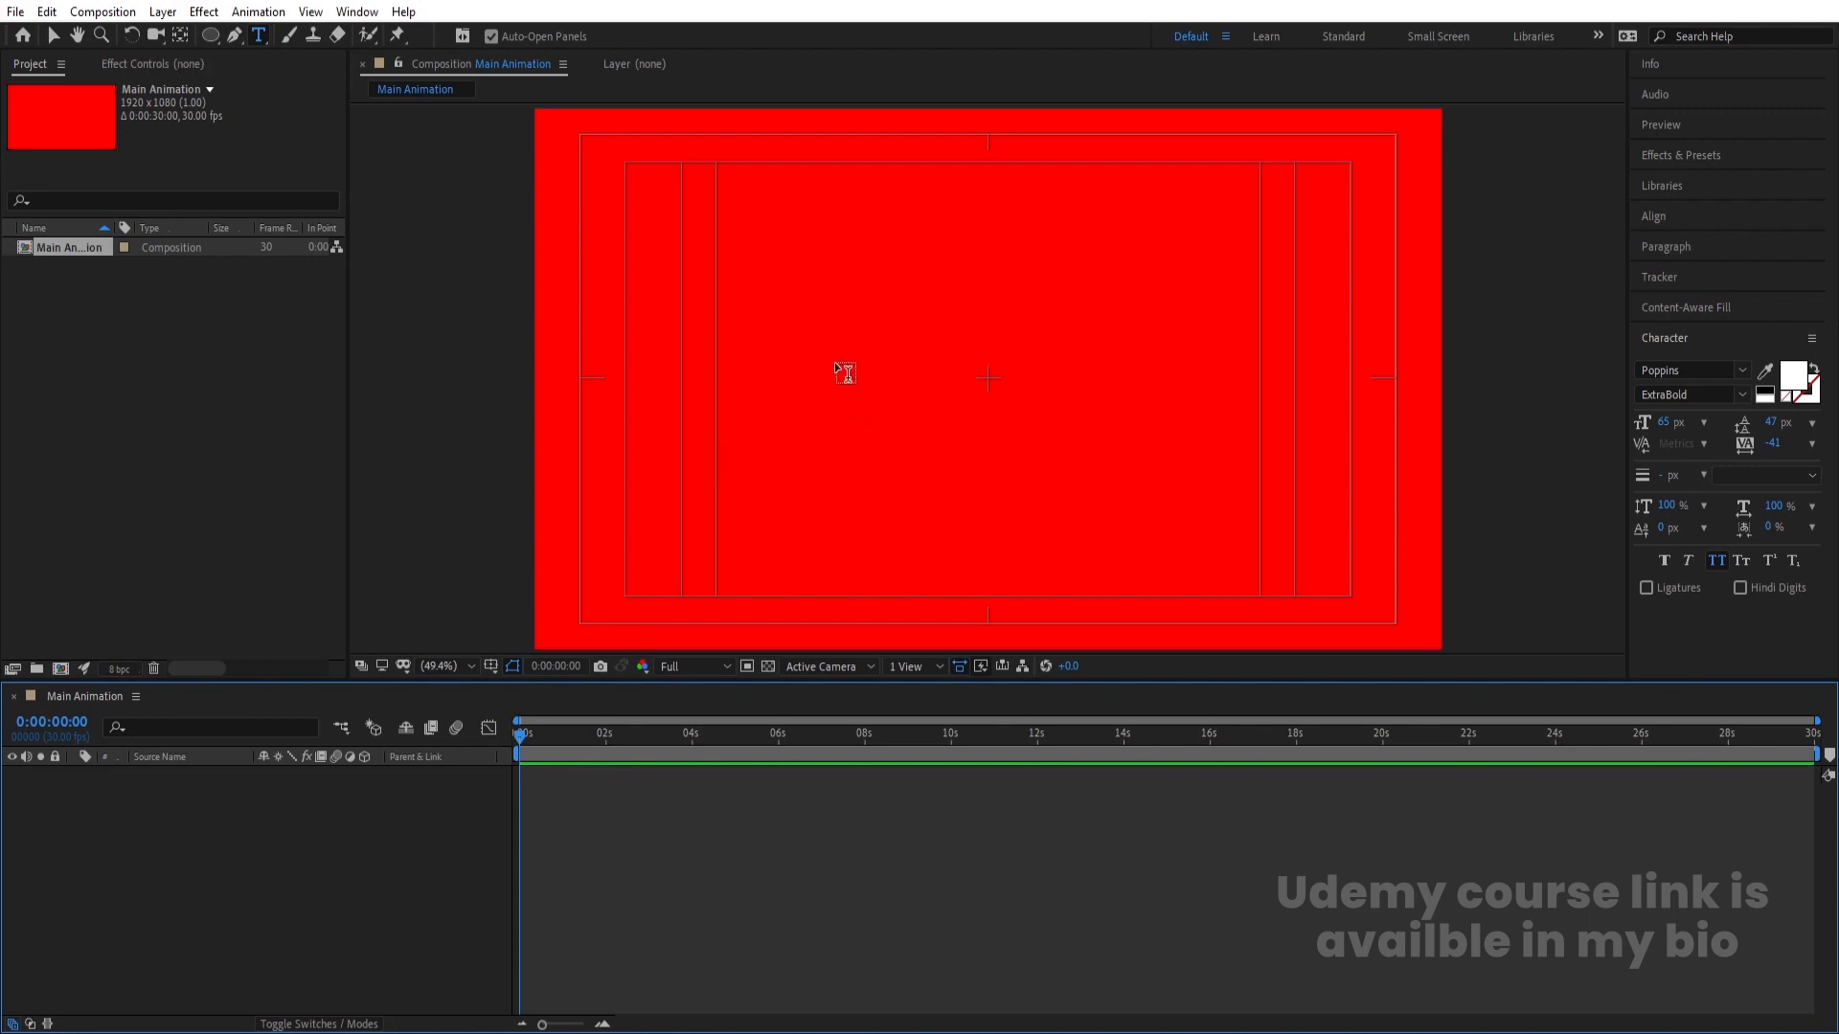
left_click(843, 374)
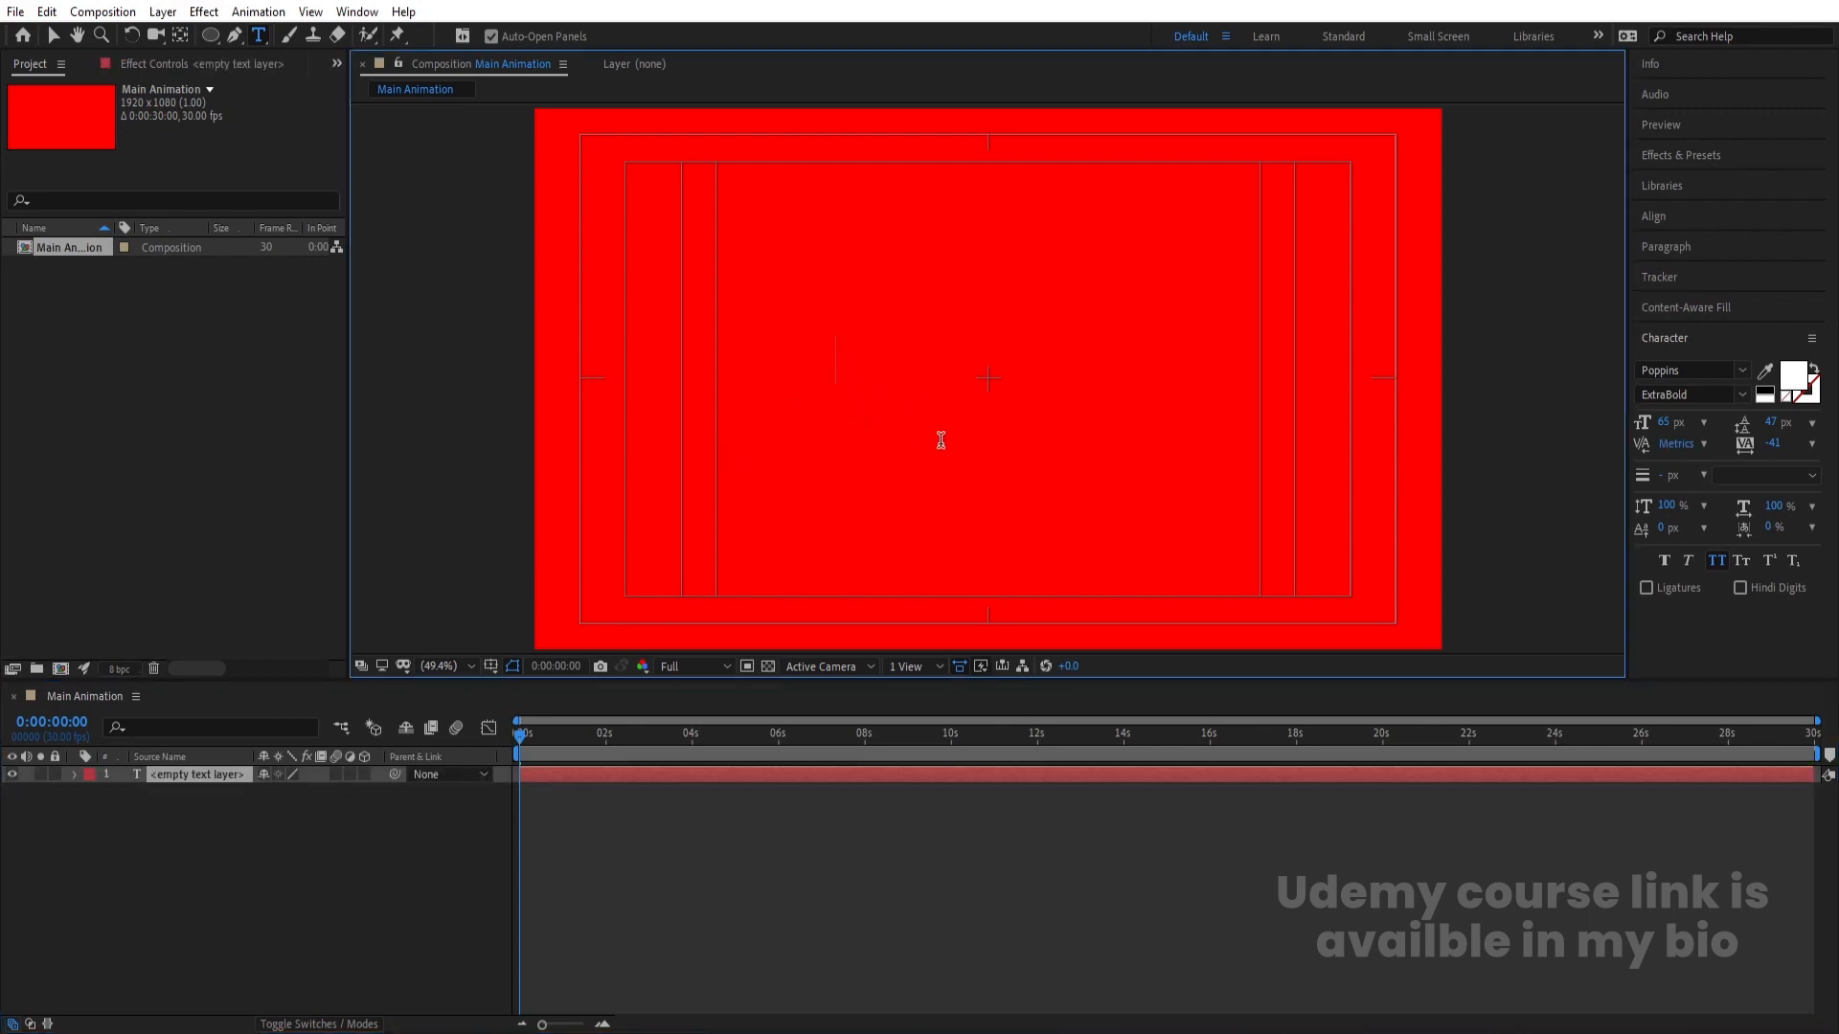
type("MOTION")
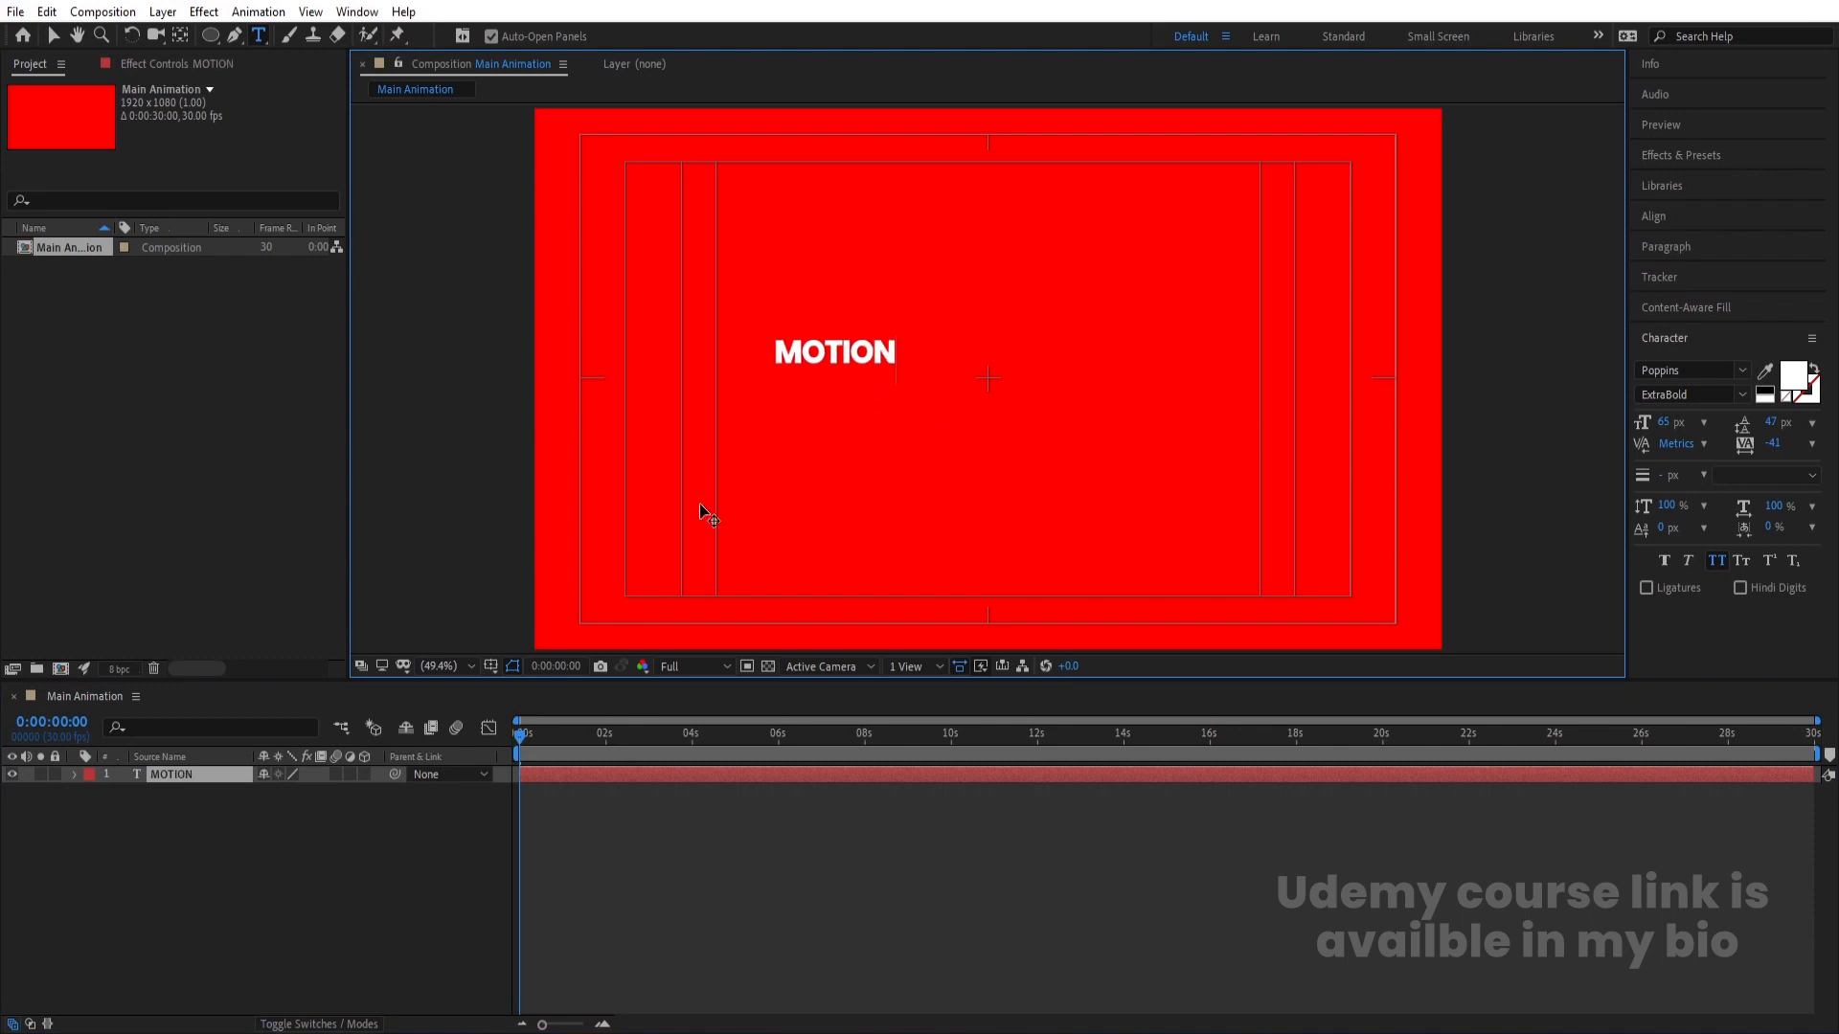
left_click(290, 819)
- Centre the MOTION text horizontally and vertically in the composition and scale it to 359%
left_click(186, 778)
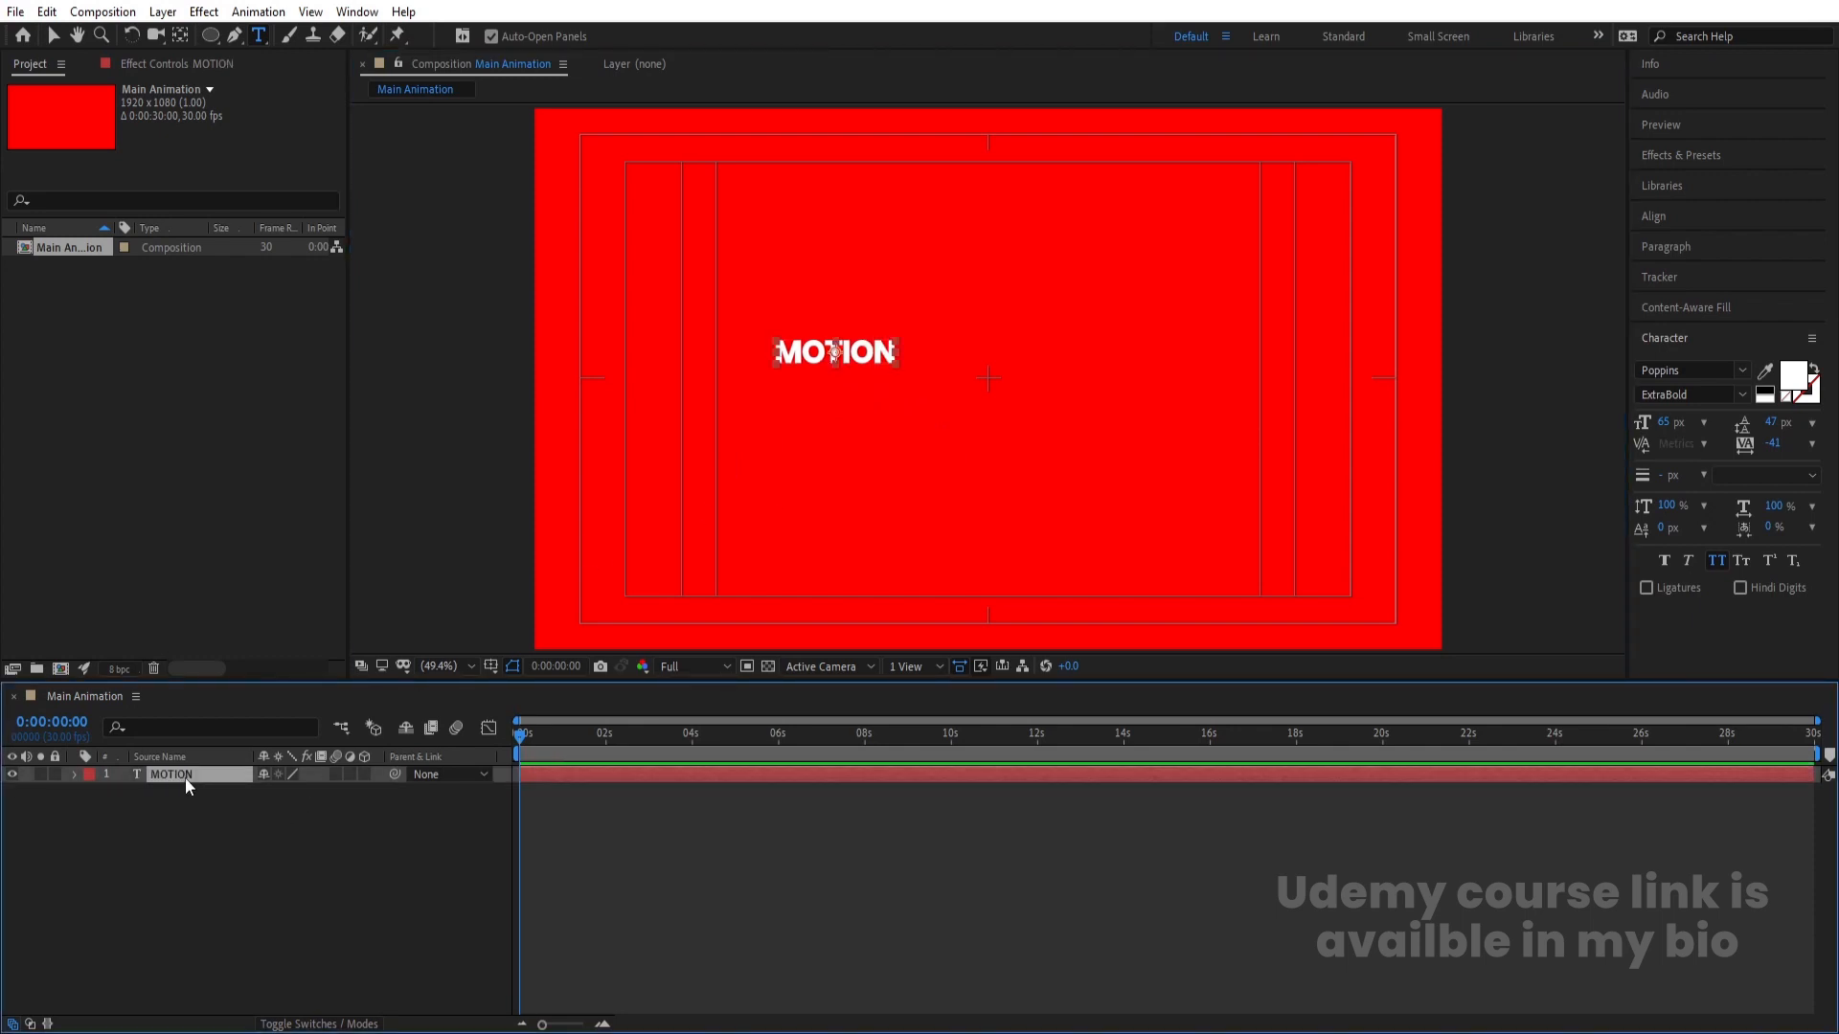
left_click(1655, 216)
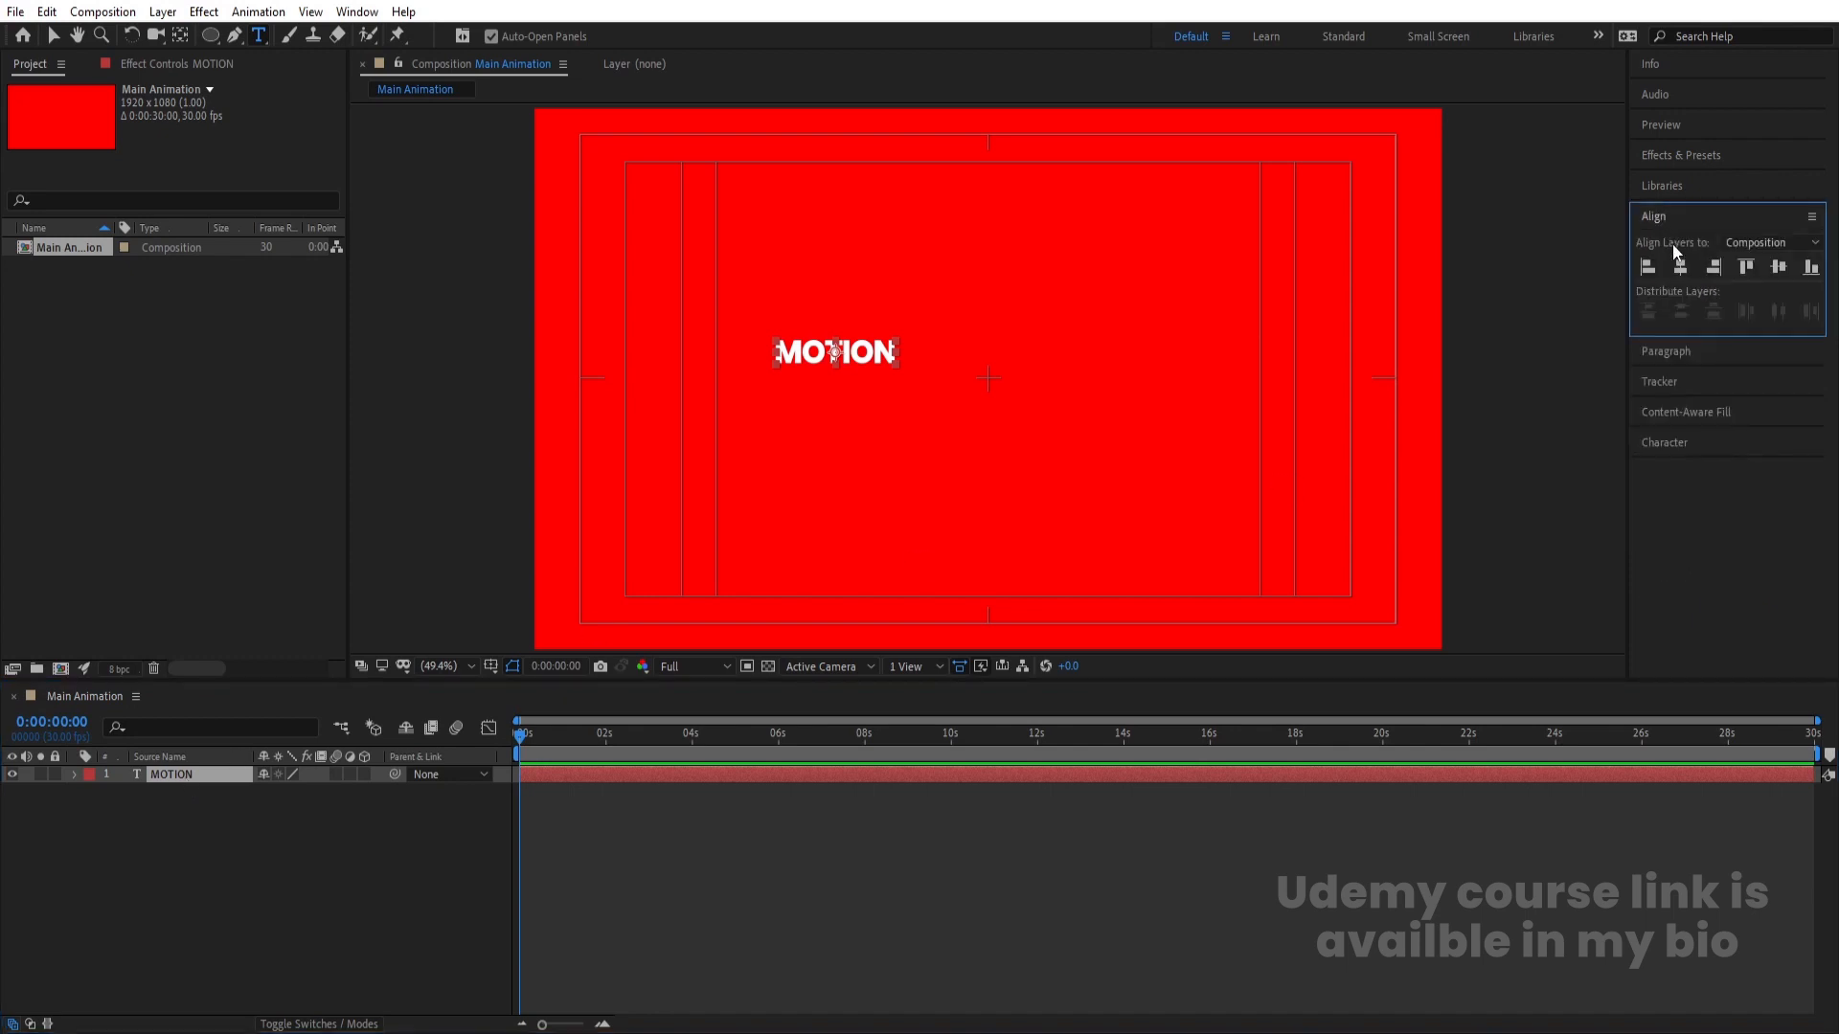
left_click(1680, 267)
left_click(1779, 270)
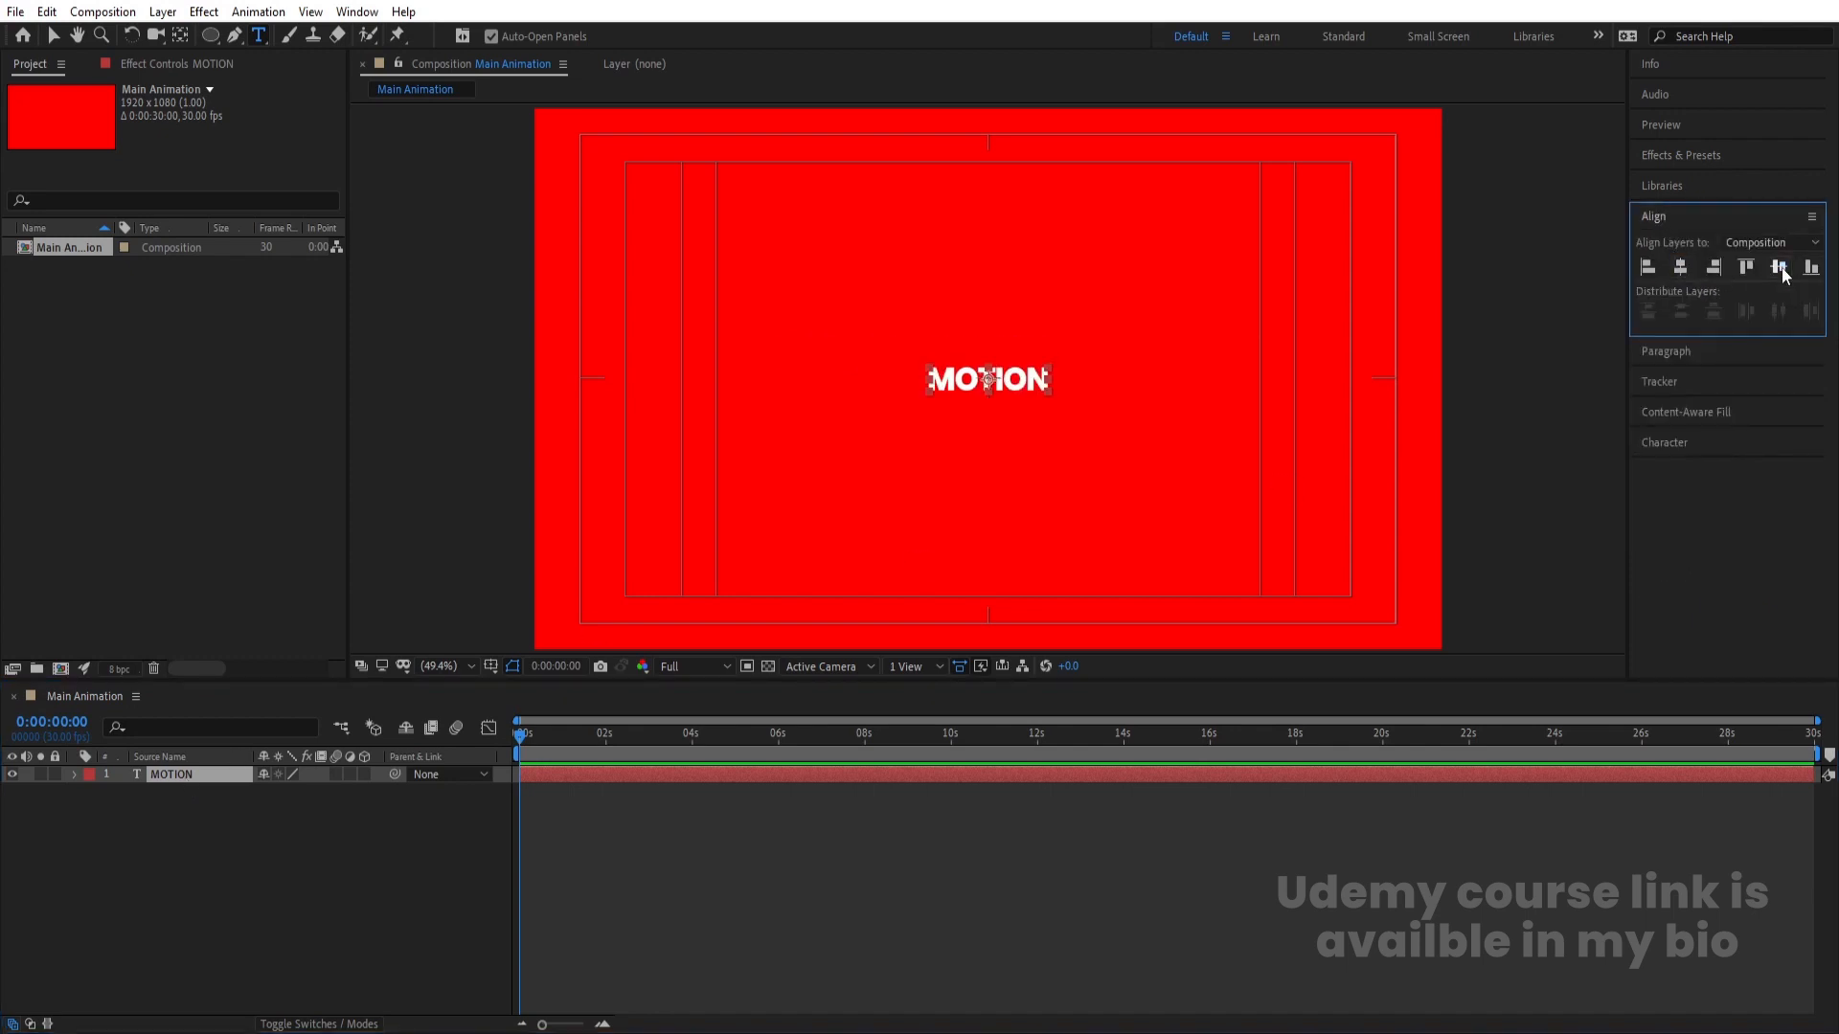
key("s")
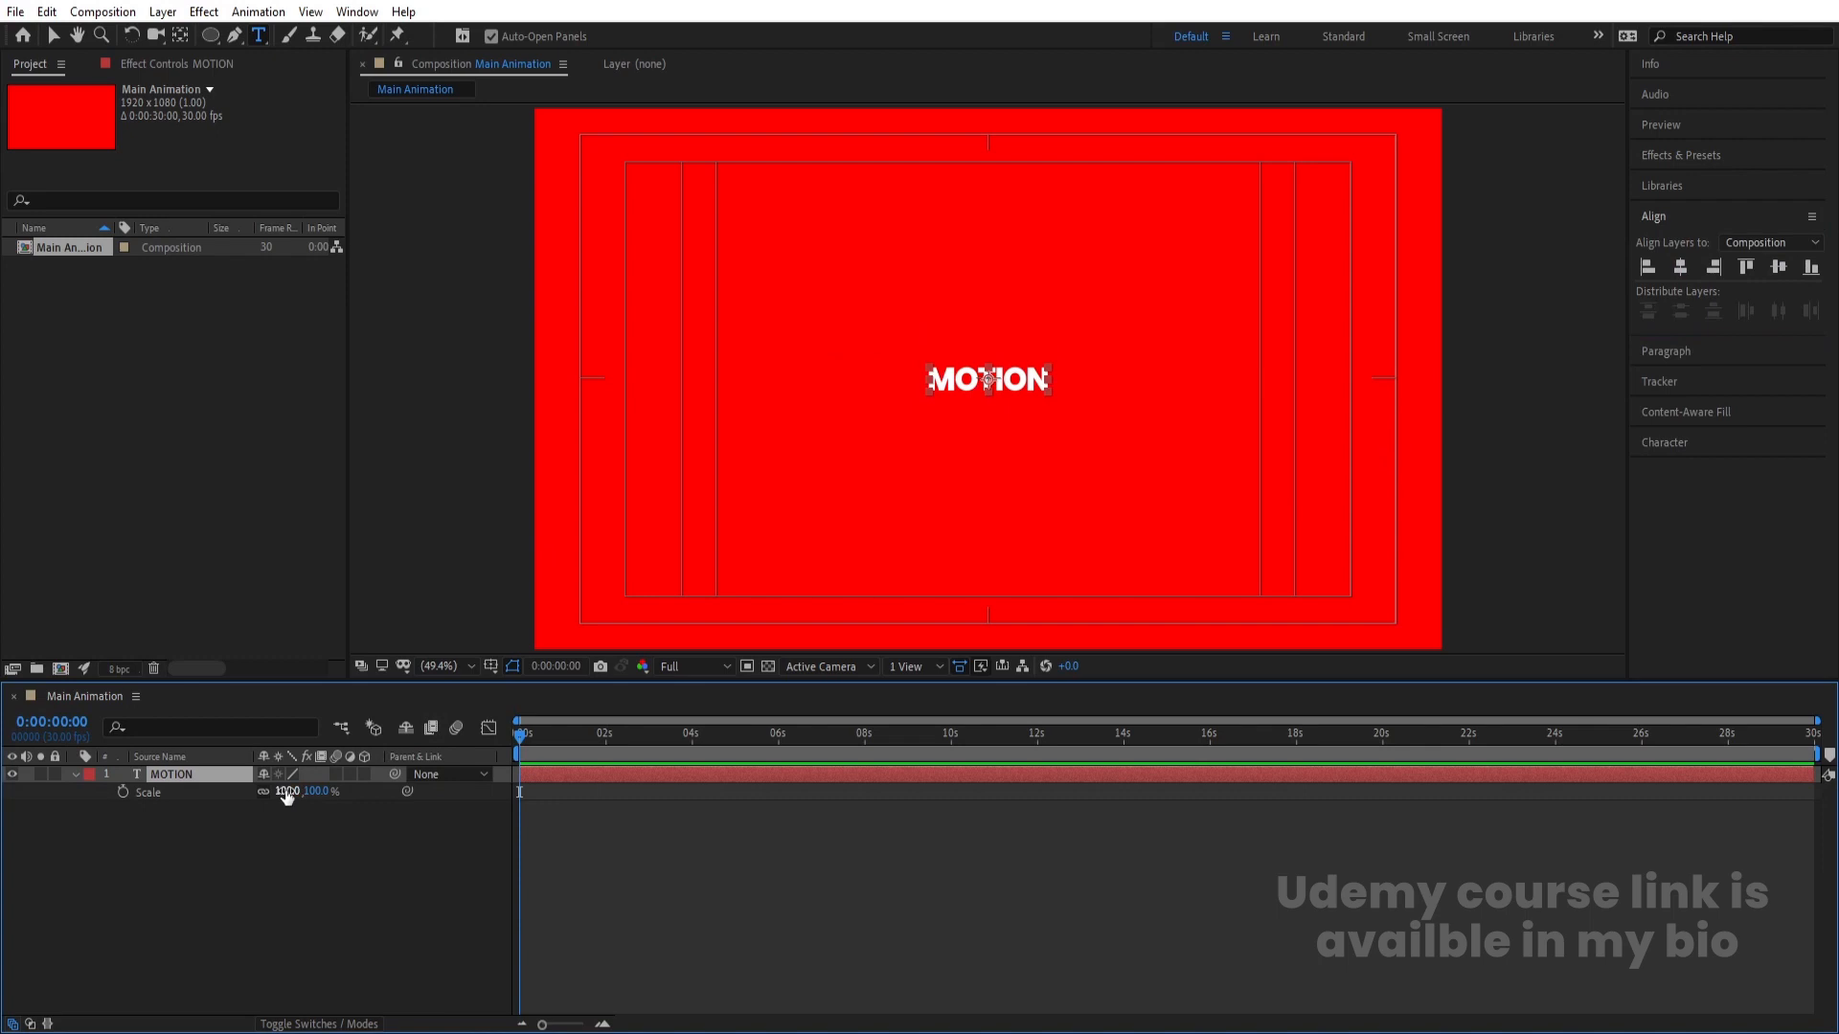
left_click_drag(287, 791, 490, 745)
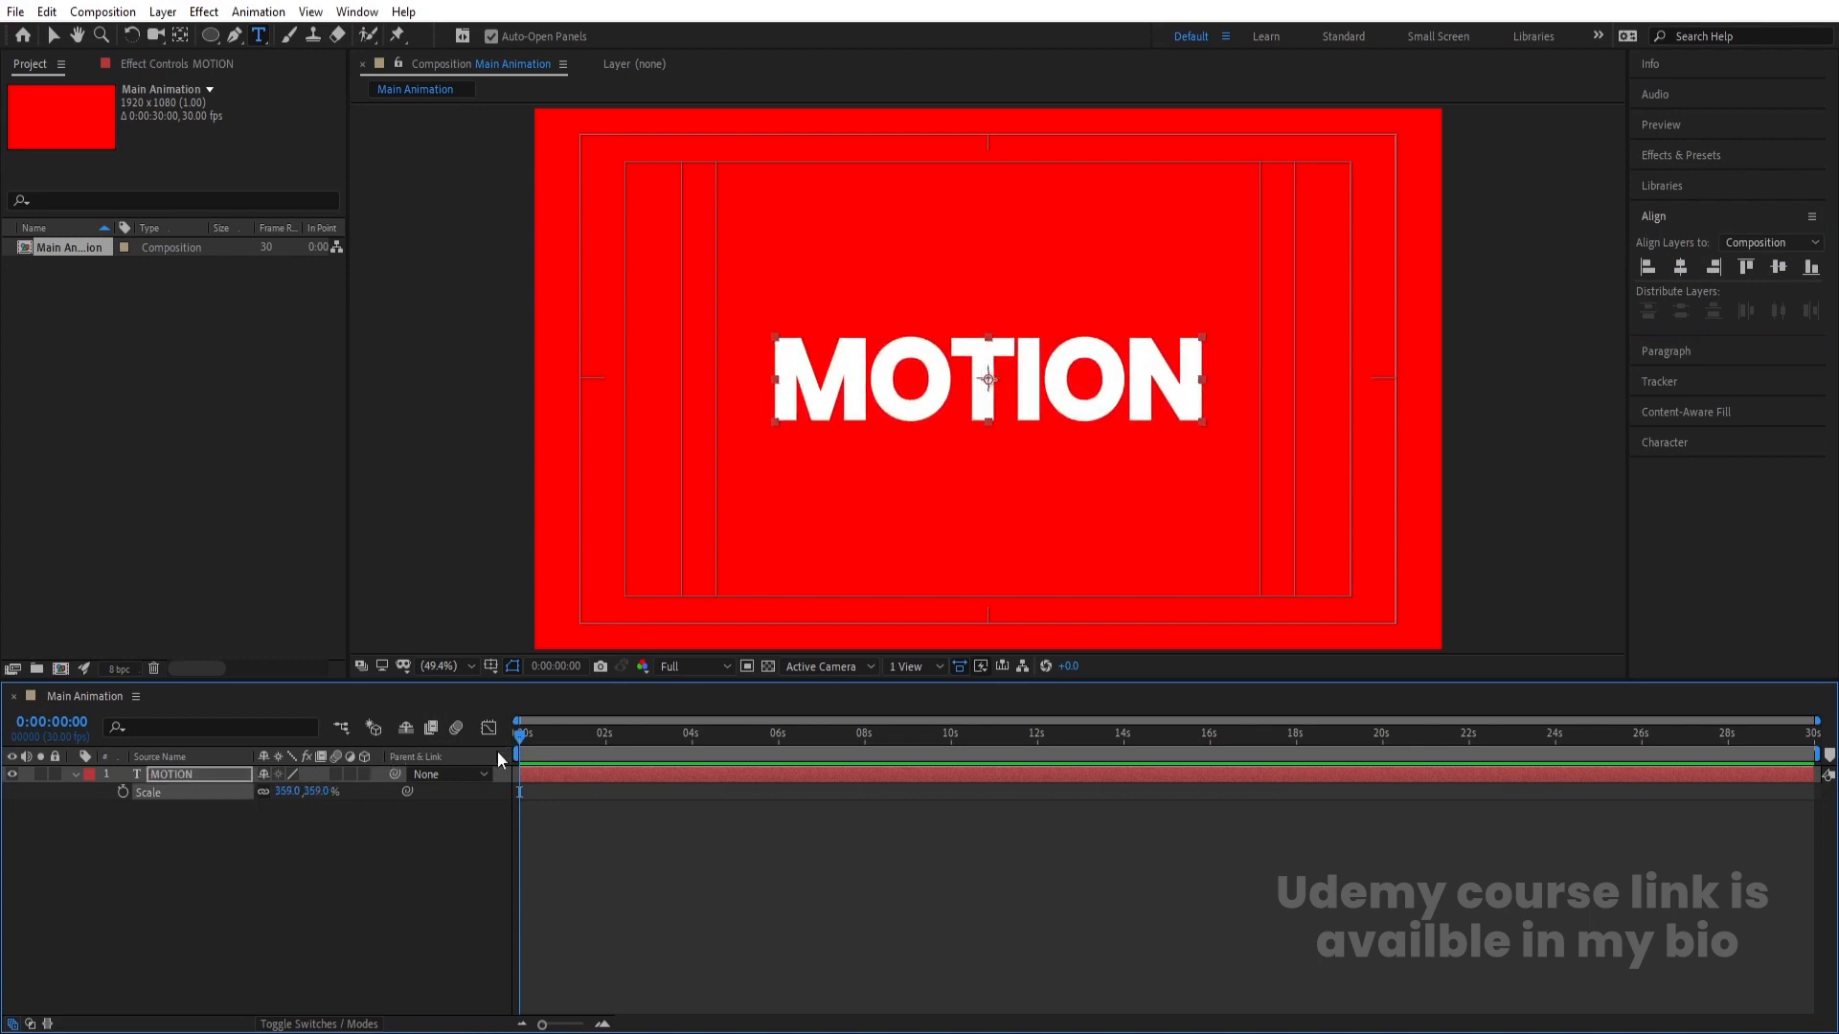
left_click(267, 839)
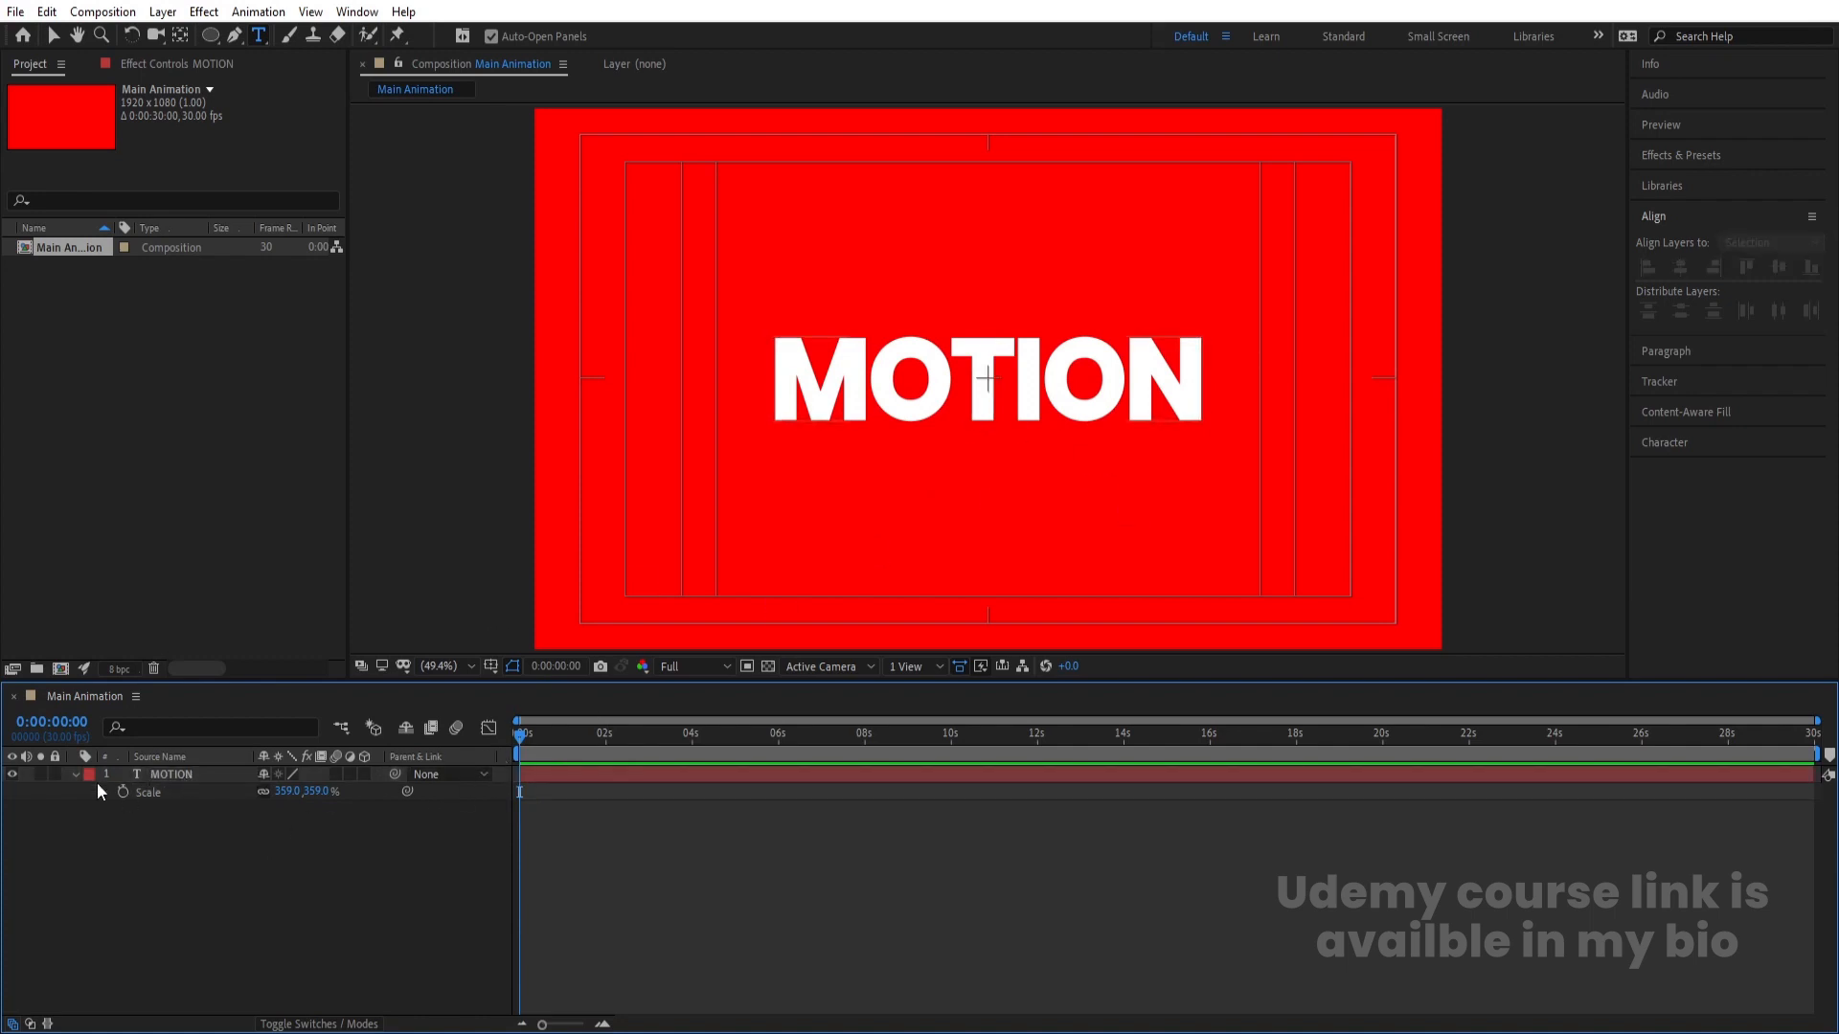
- Duplicate the MOTION layer and set the fill of the original, lower layer to black
left_click(182, 774)
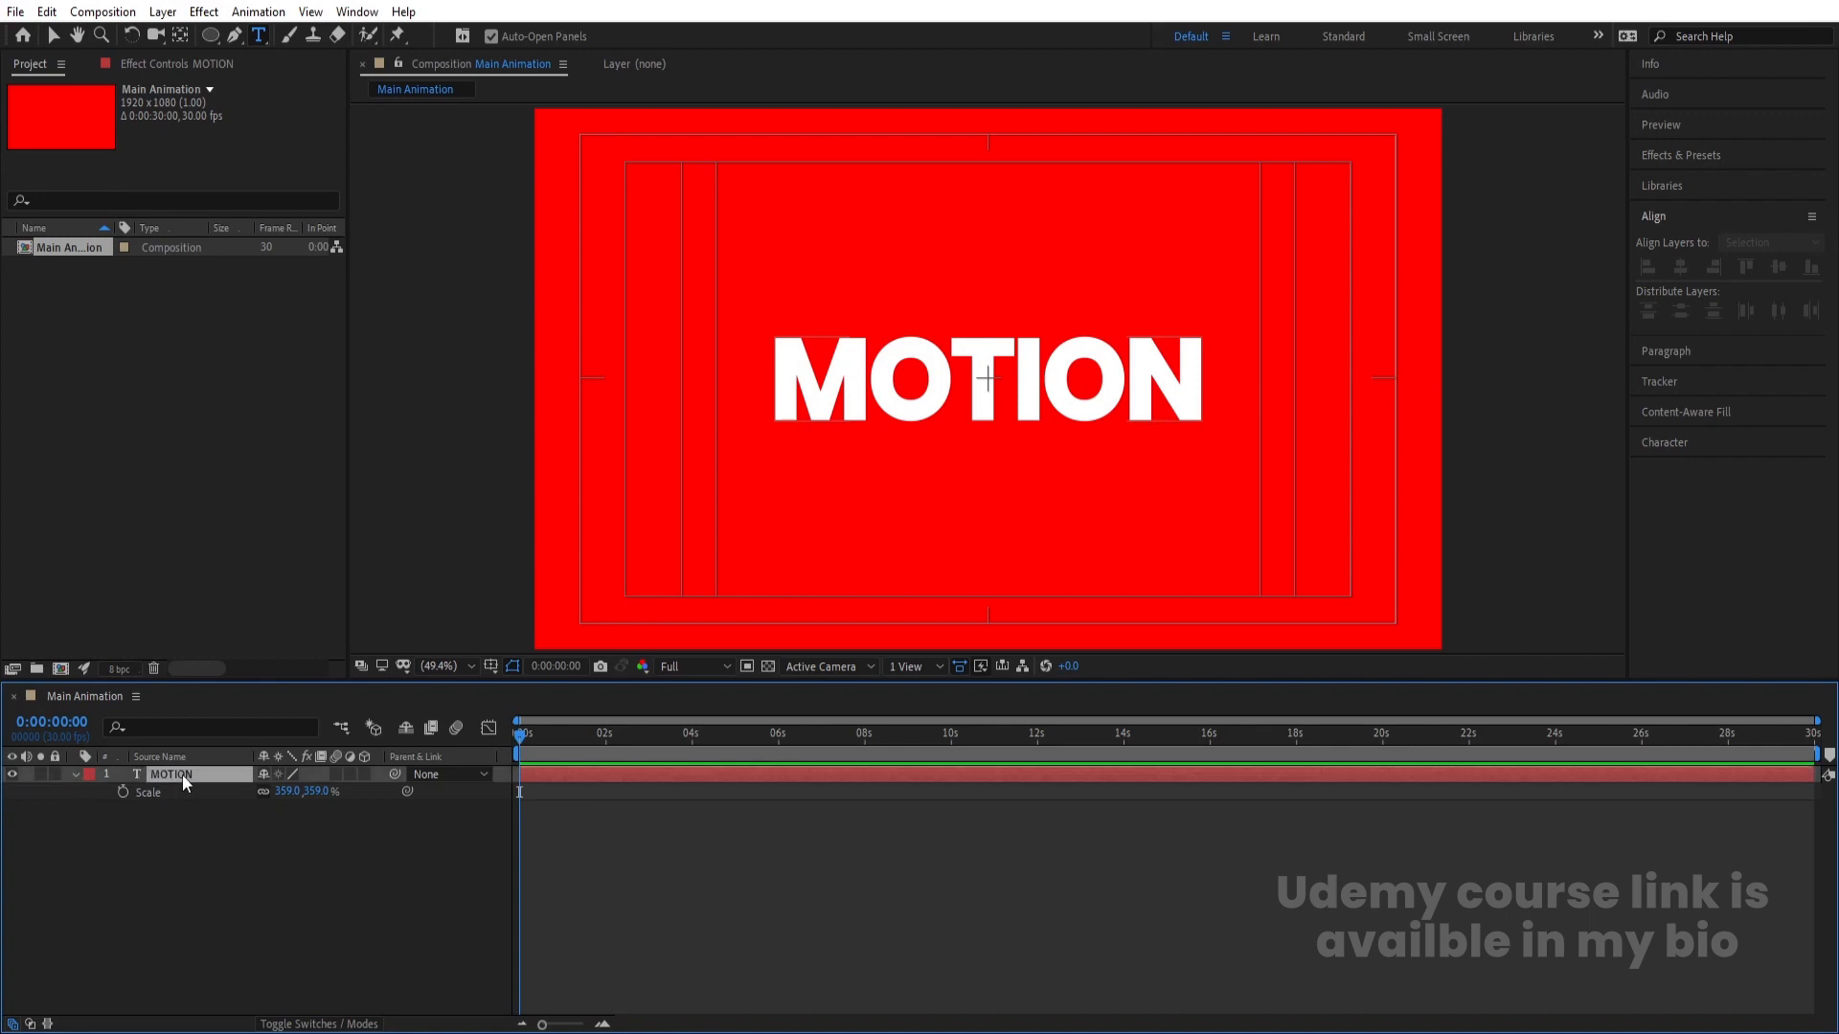
key("ctrl+d")
left_click(182, 790)
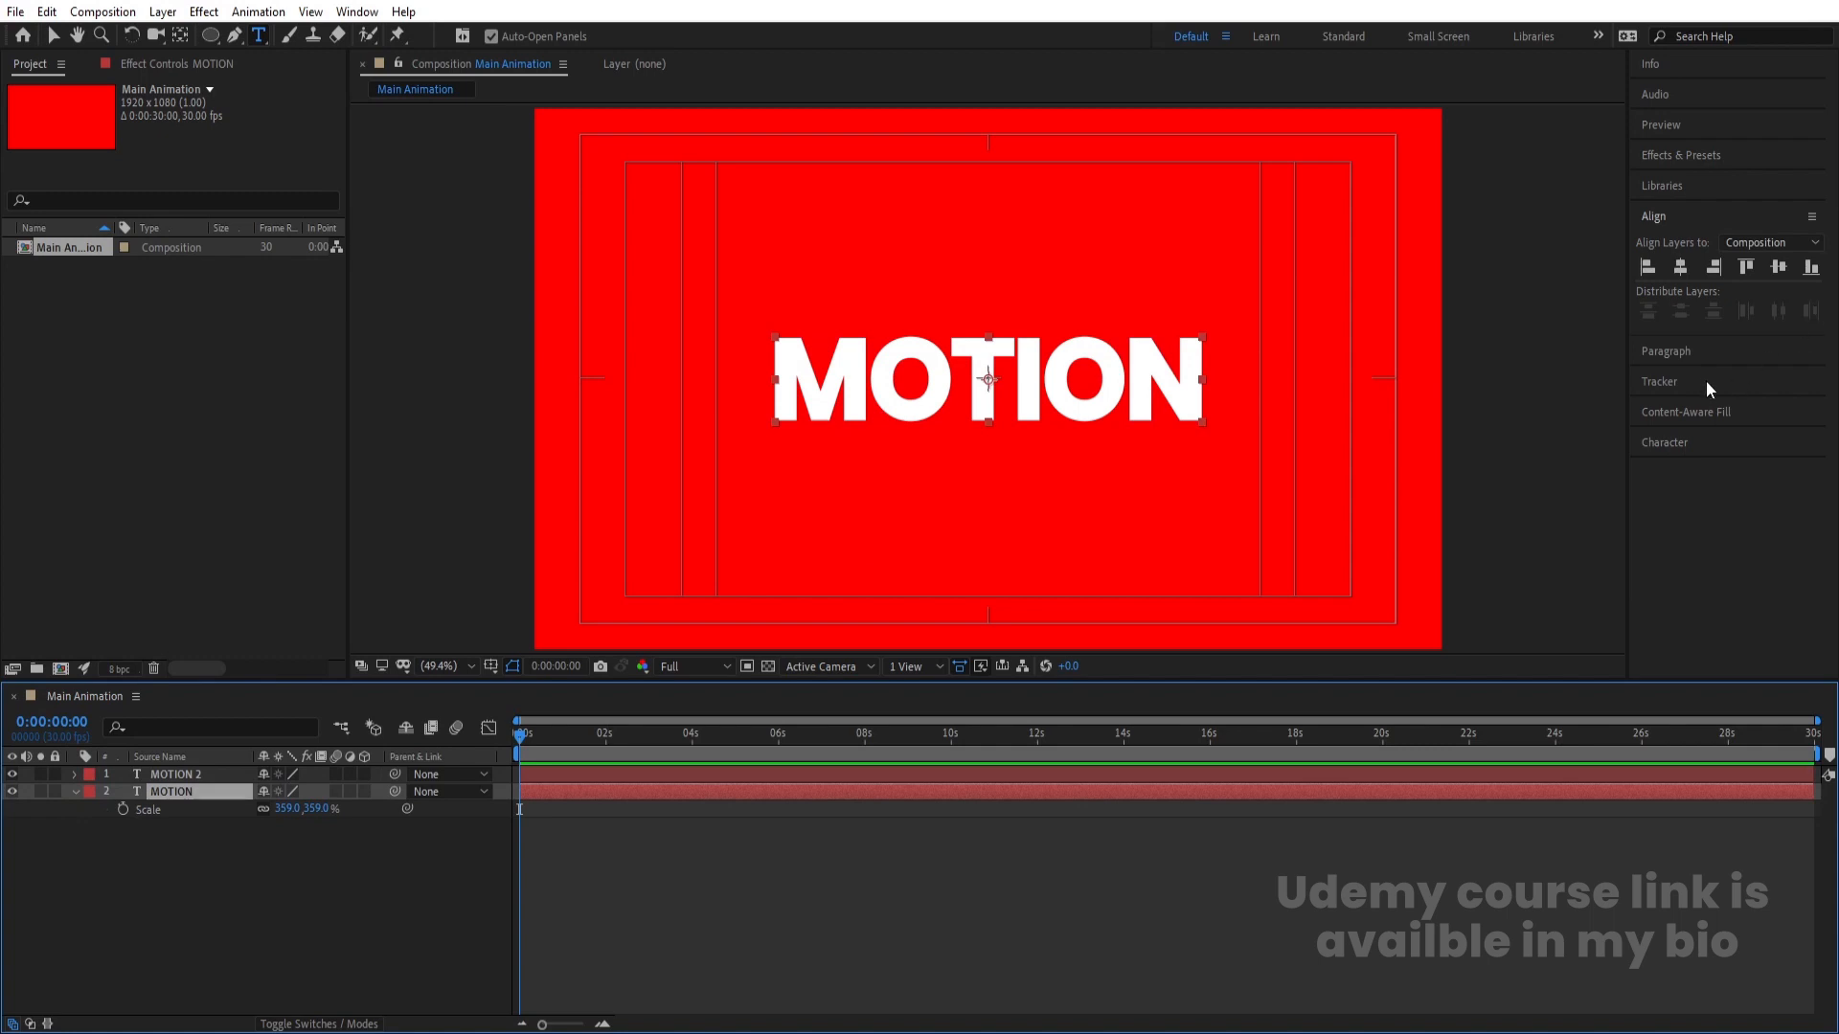
left_click(1663, 442)
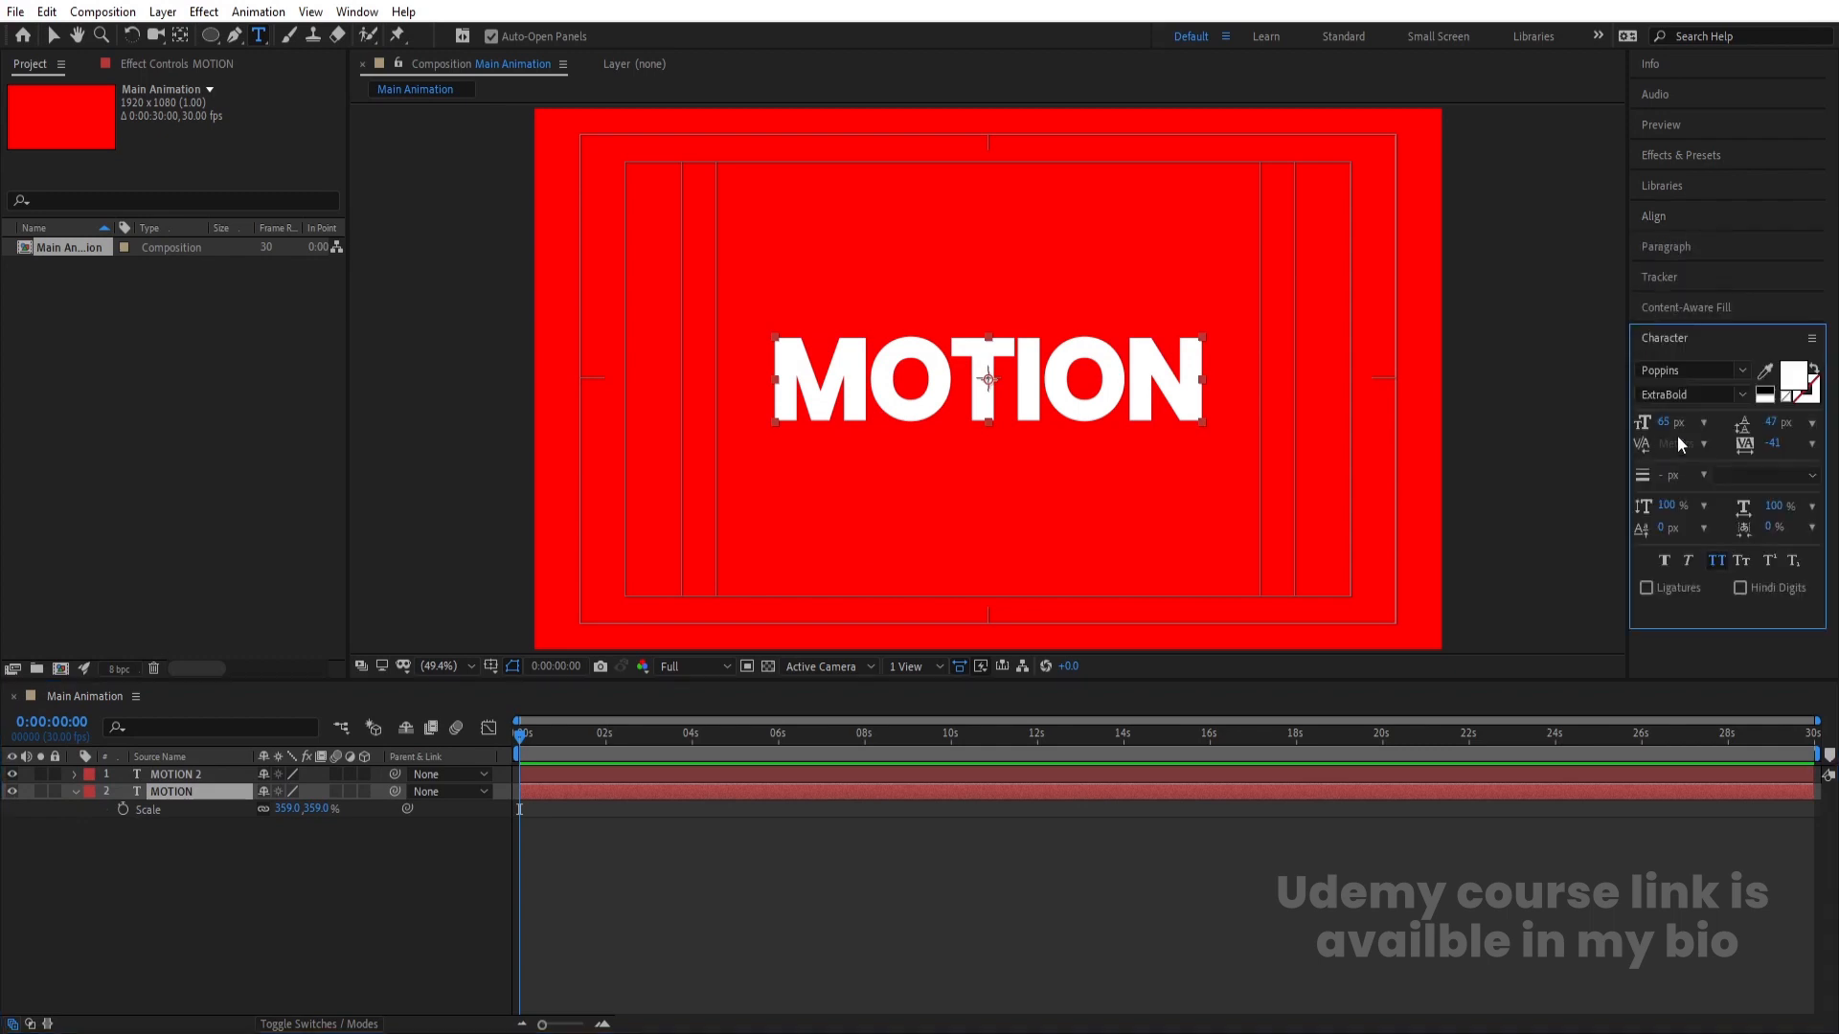
left_click(1764, 391)
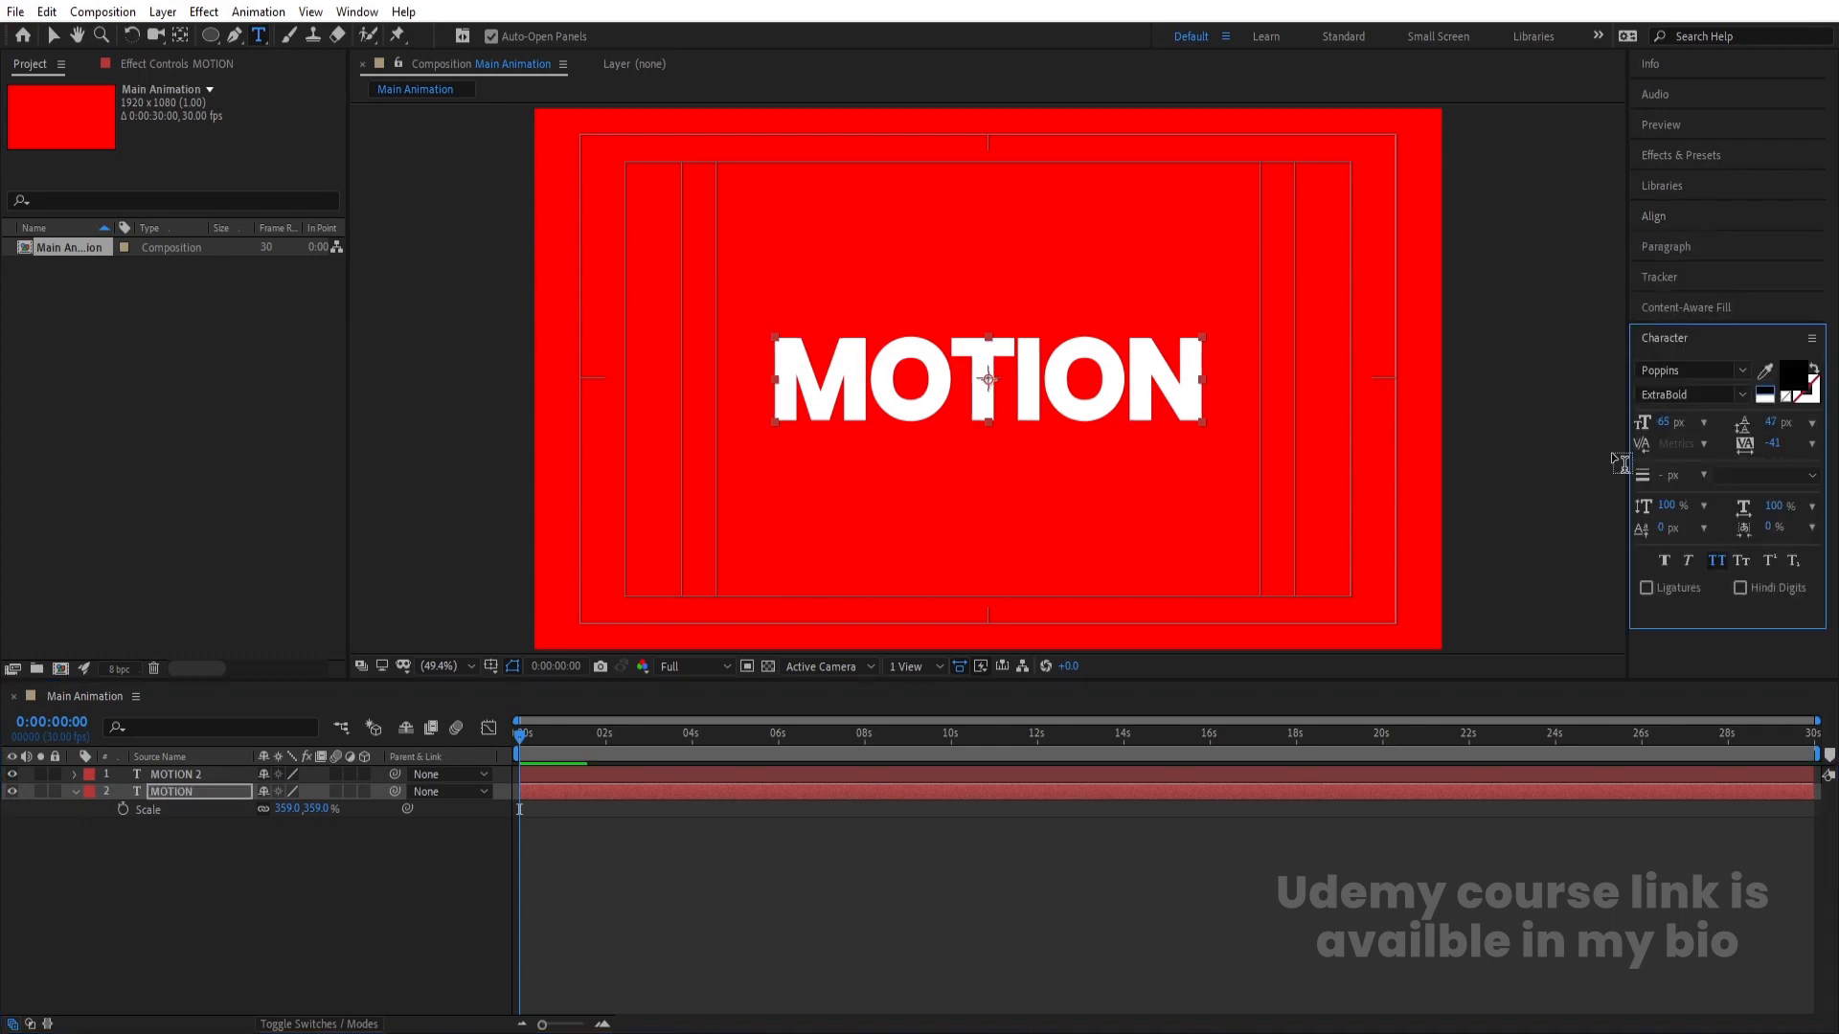
- Hide the white MOTION 2 copy, lock the black MOTION layer, and show the copy again
left_click(9, 775)
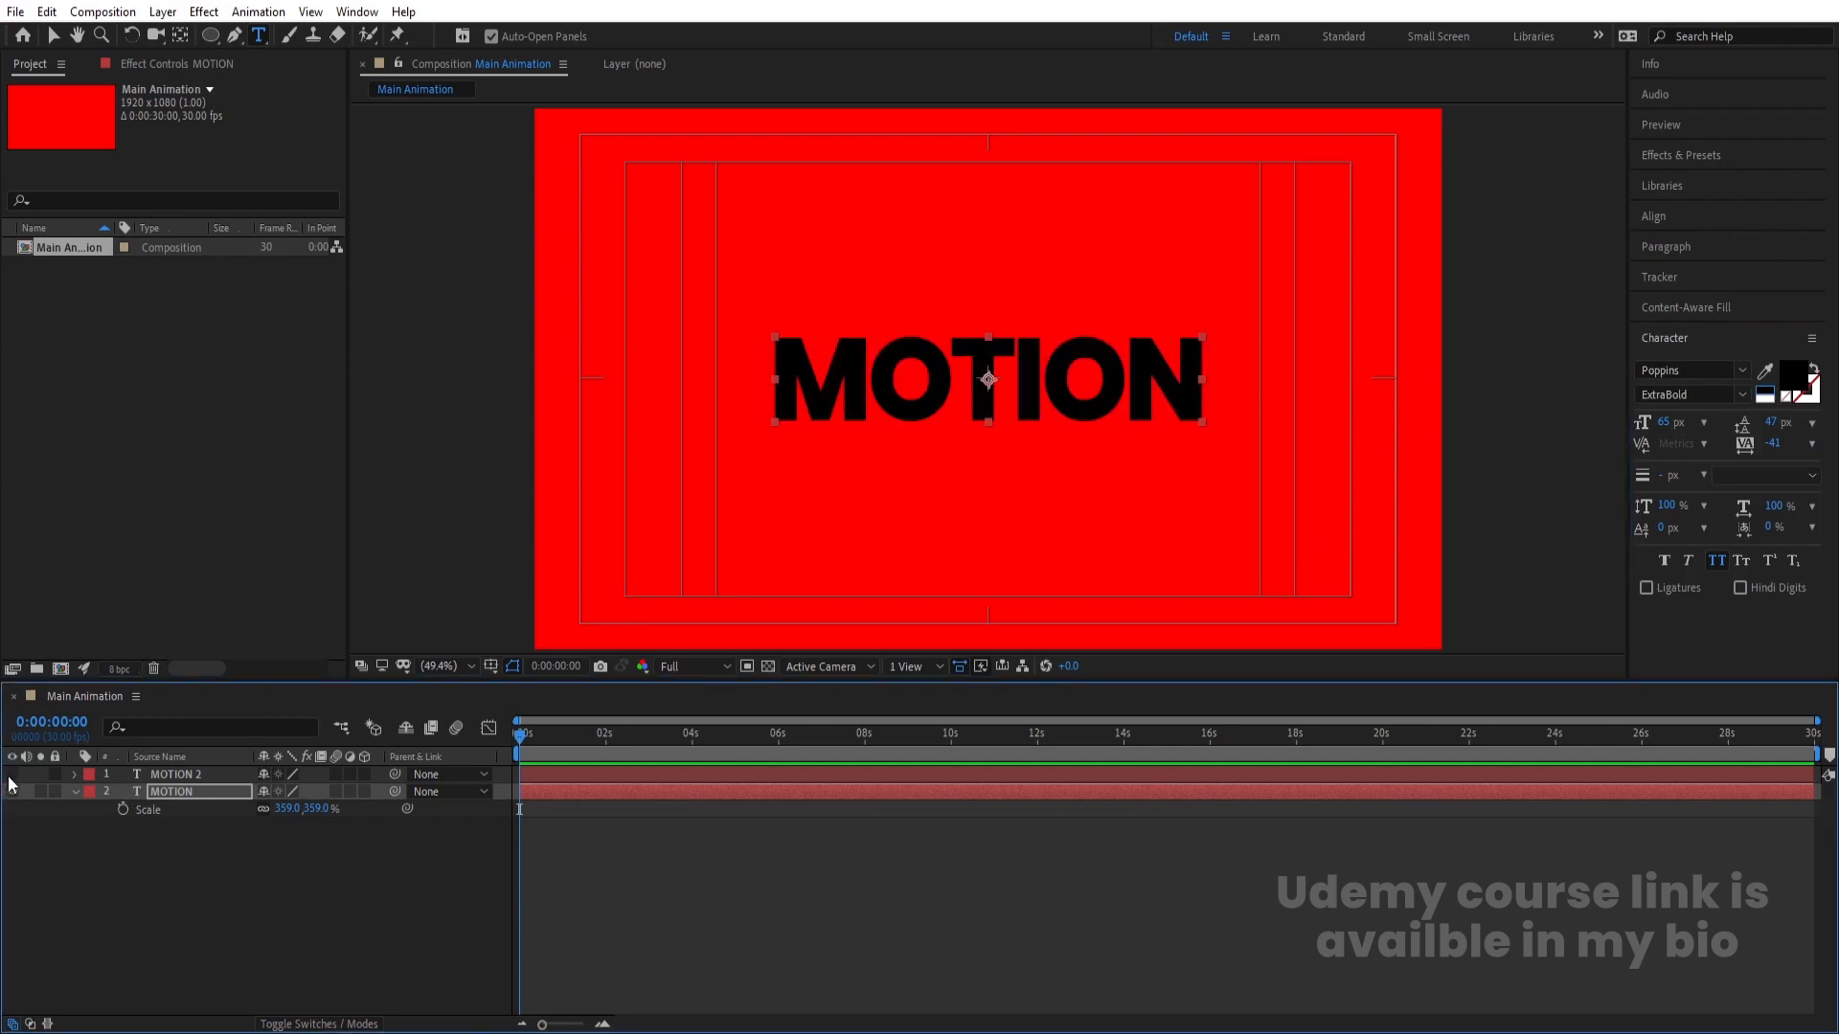
left_click(182, 793)
left_click(56, 791)
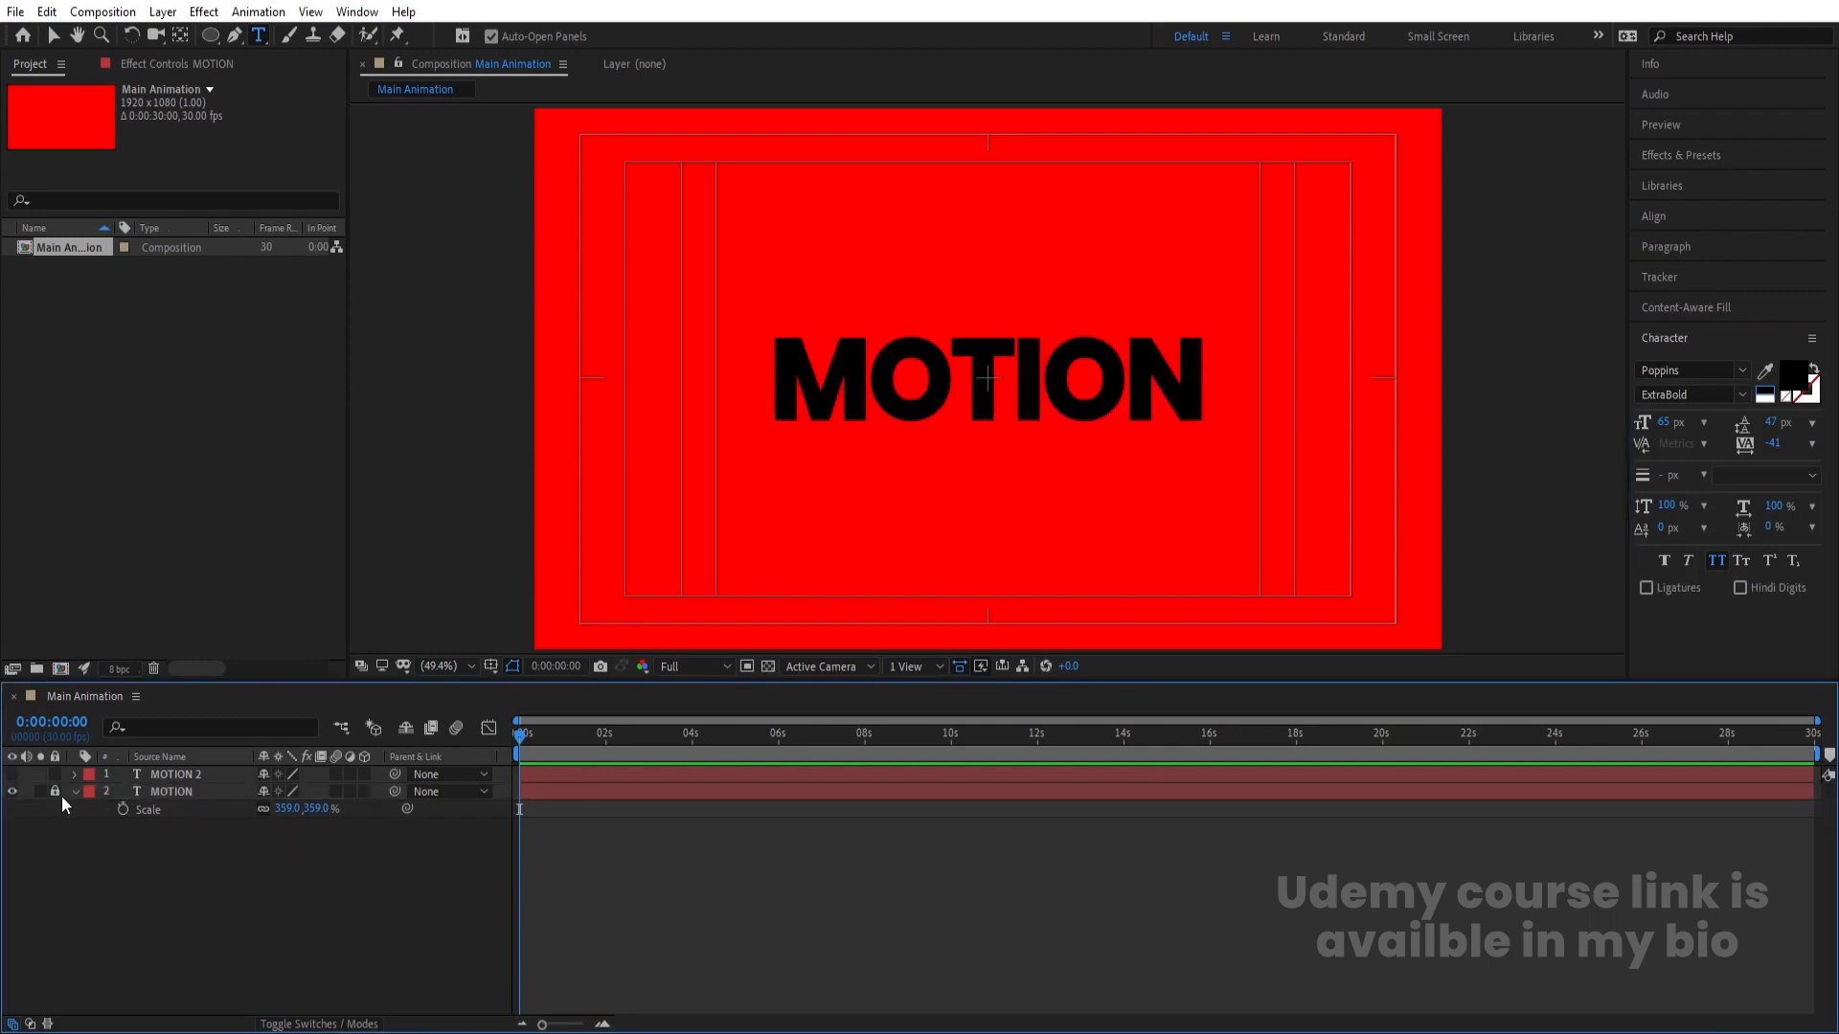
left_click(13, 775)
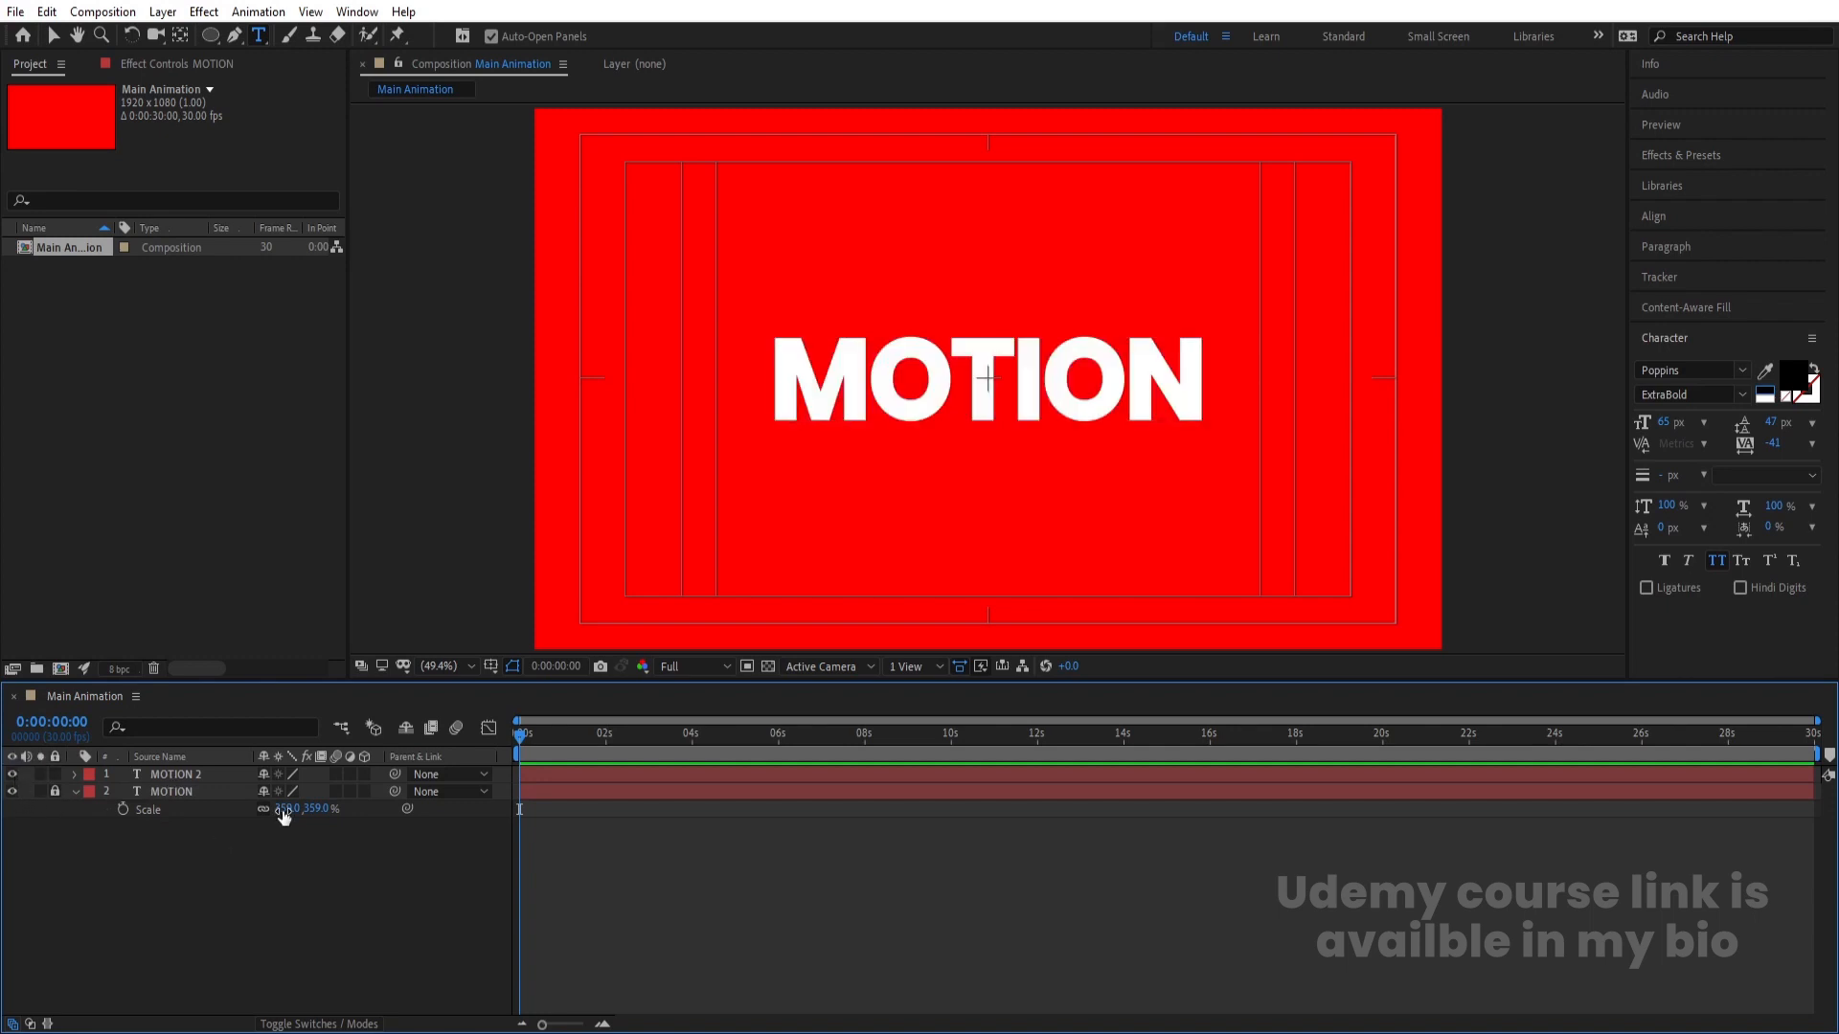
- Delete the letters OTION from the white MOTION 2 text so only the M is left
left_click(196, 775)
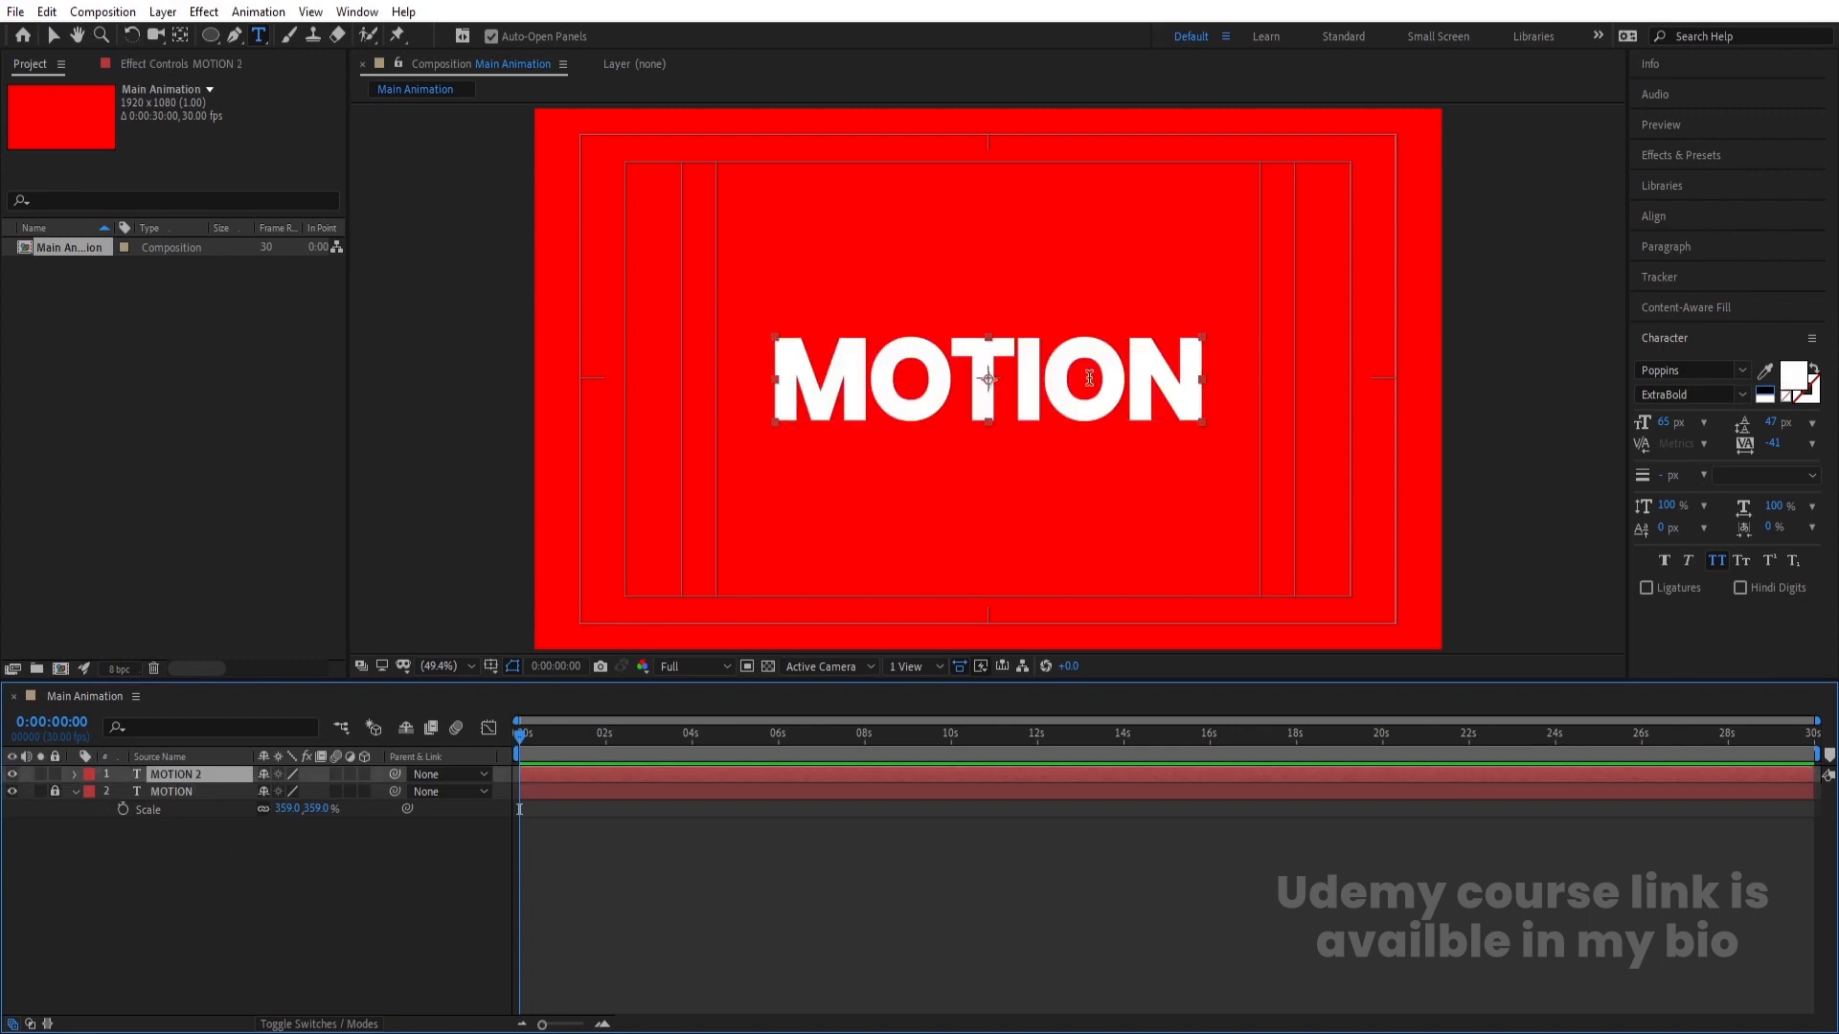
left_click(884, 370)
left_click_drag(884, 369, 1206, 374)
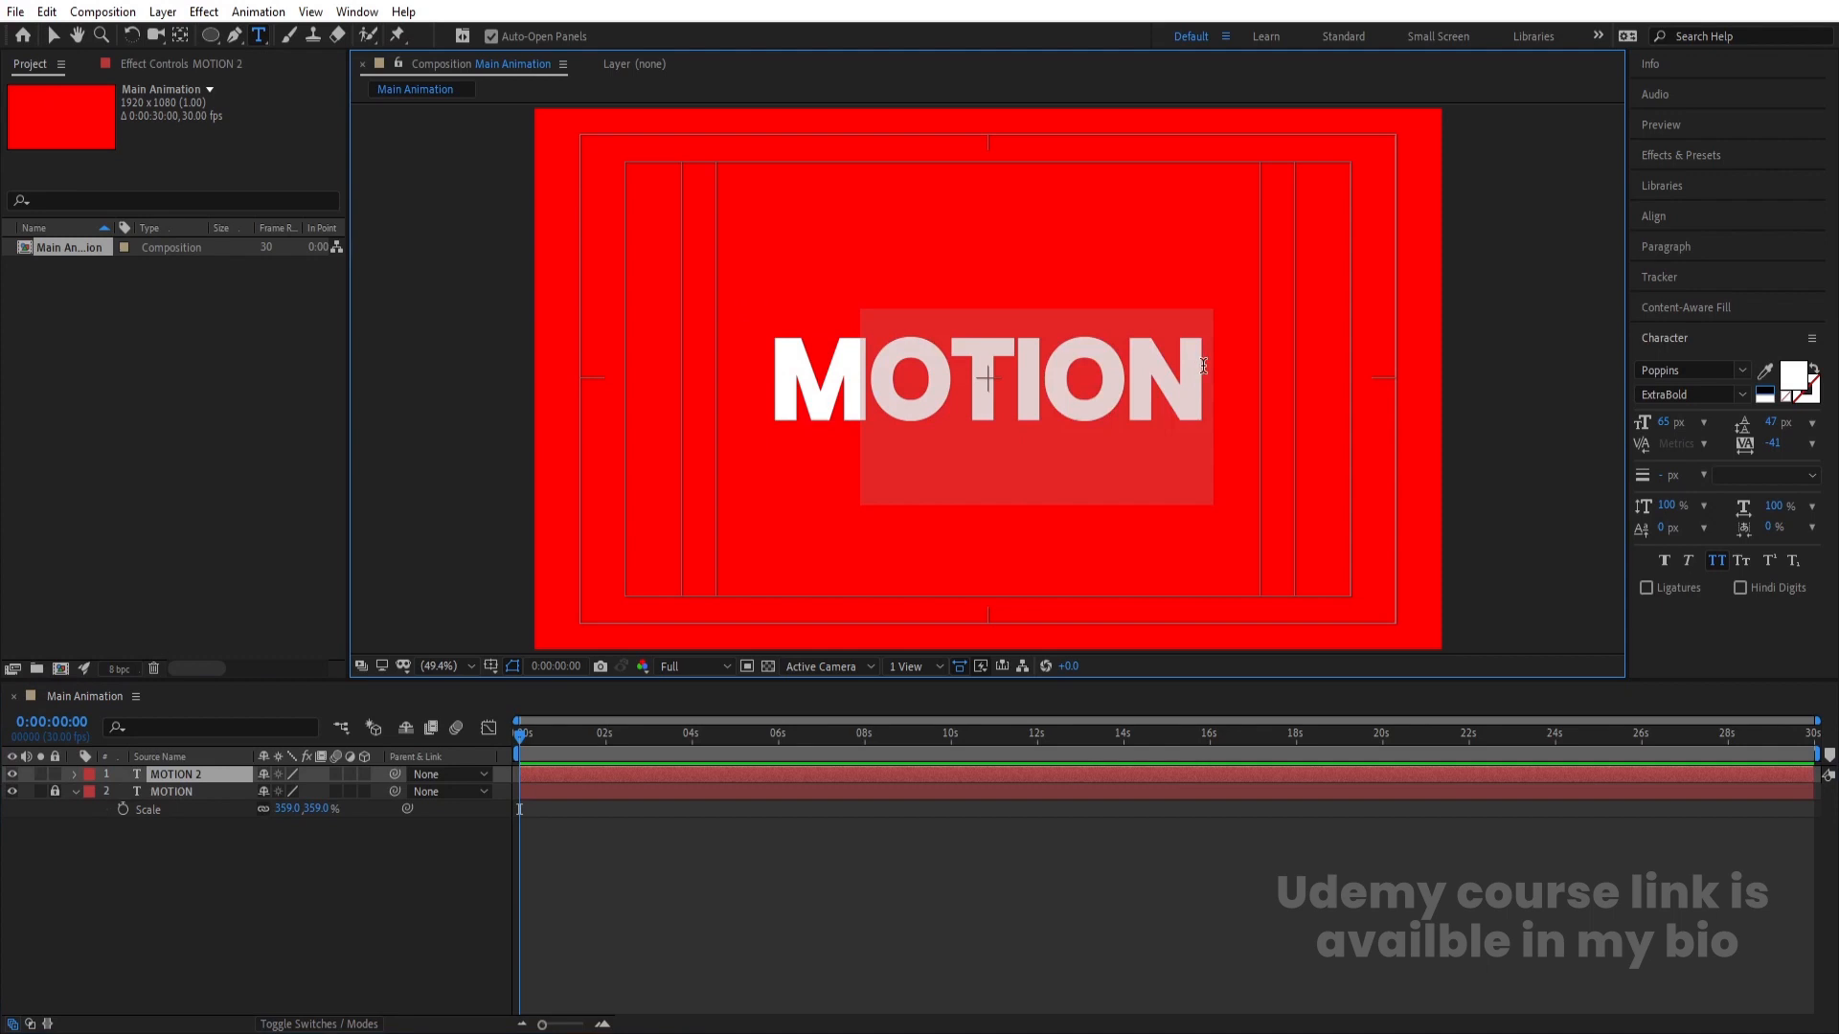
key("BackSpace")
left_click(168, 902)
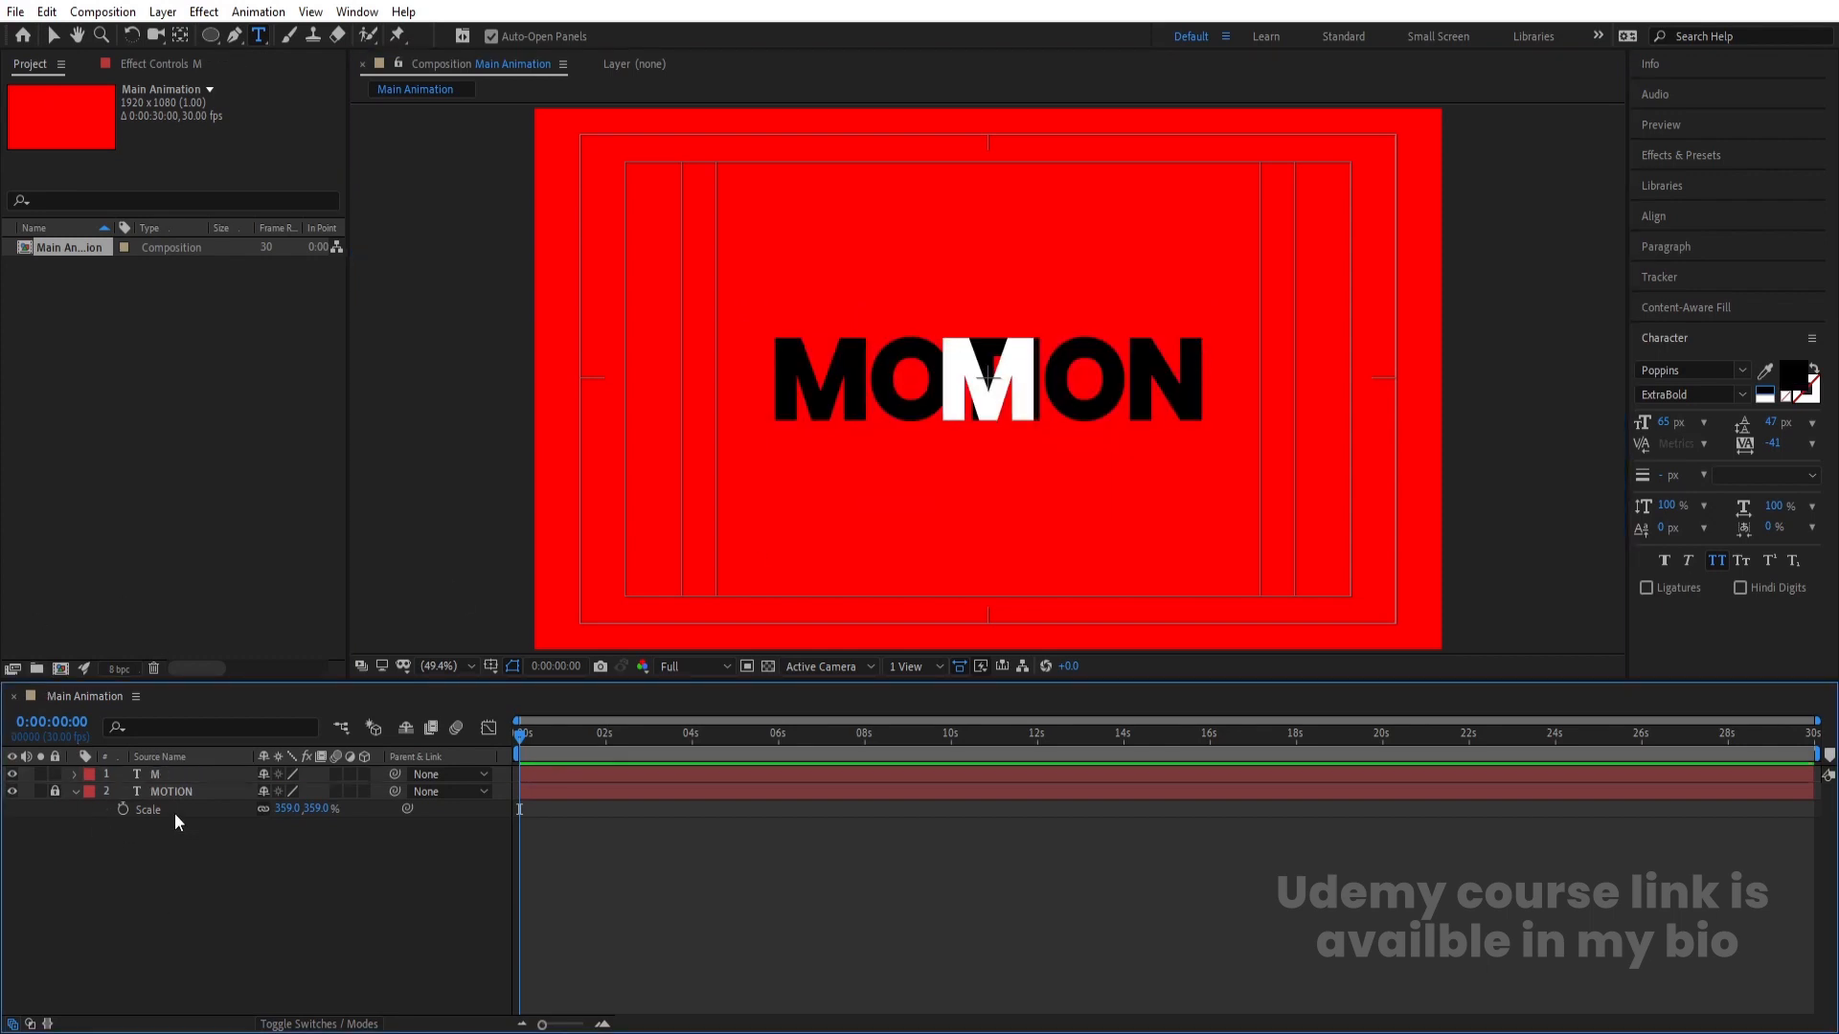
- Move the white M exactly over the M of the black MOTION reference text
left_click(159, 775)
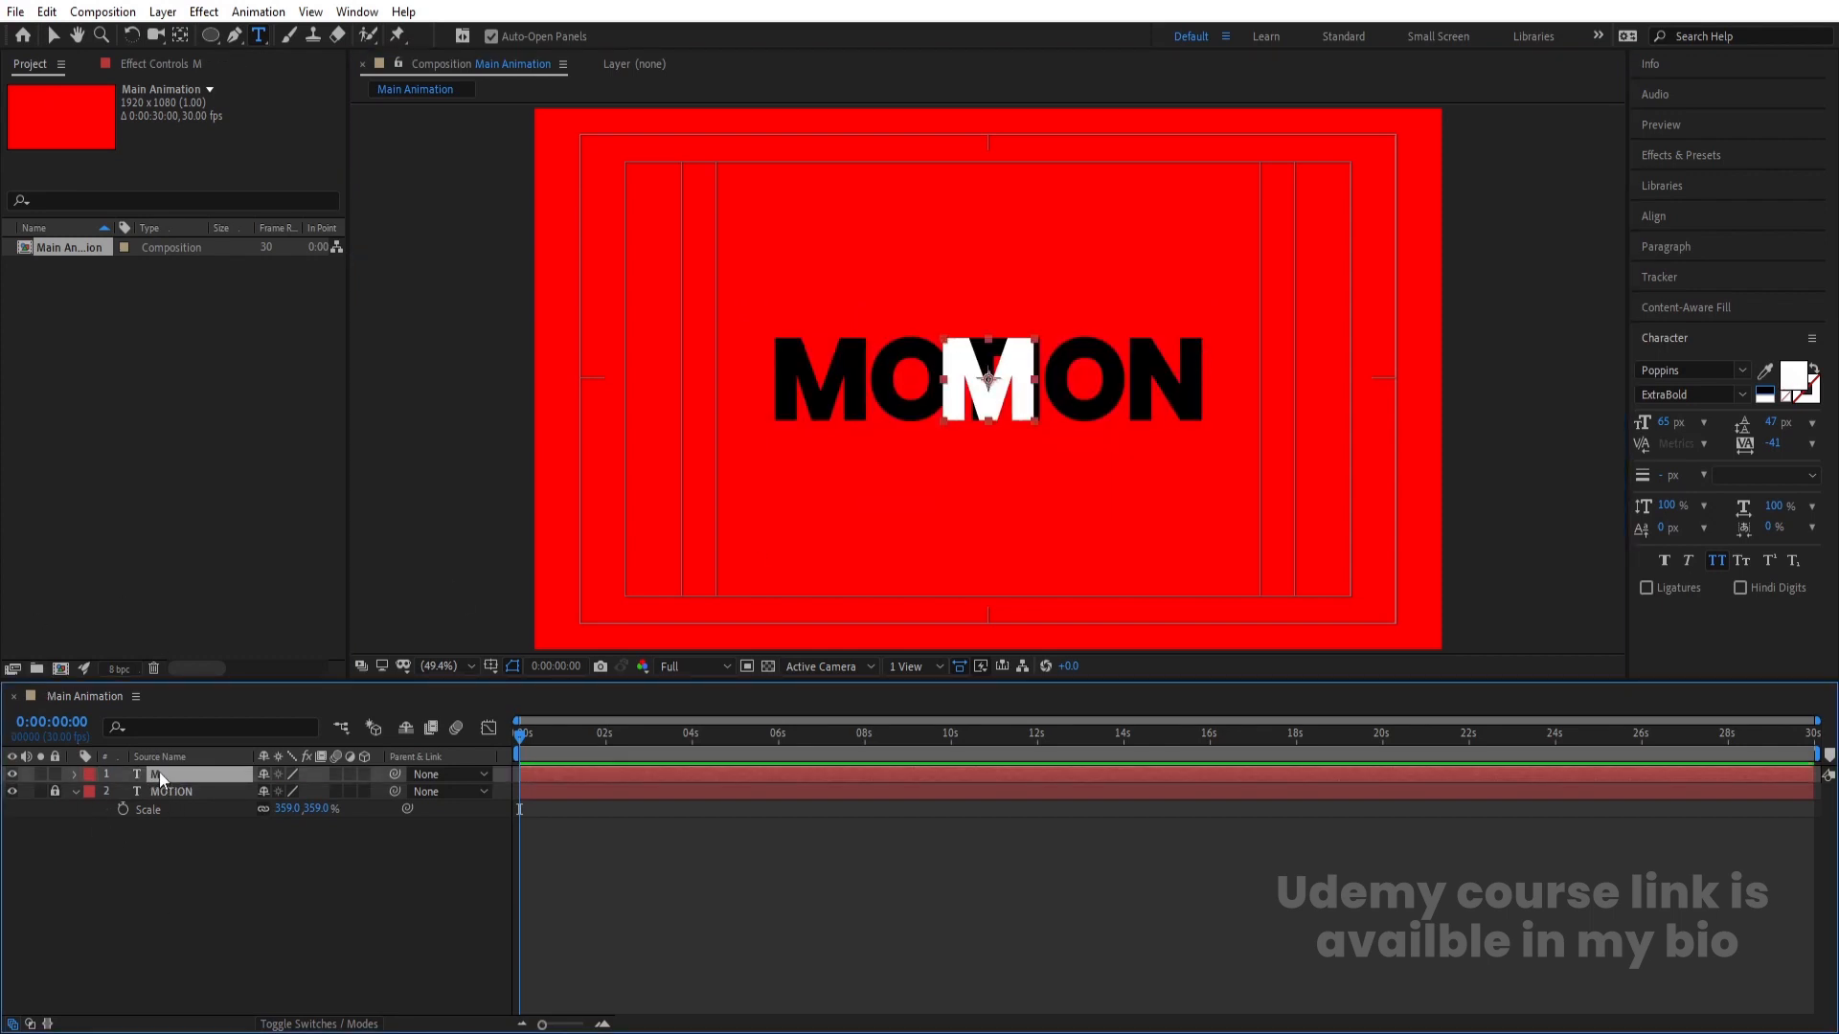
key("v")
left_click_drag(945, 388, 771, 390)
scroll(814, 395, "up", 3)
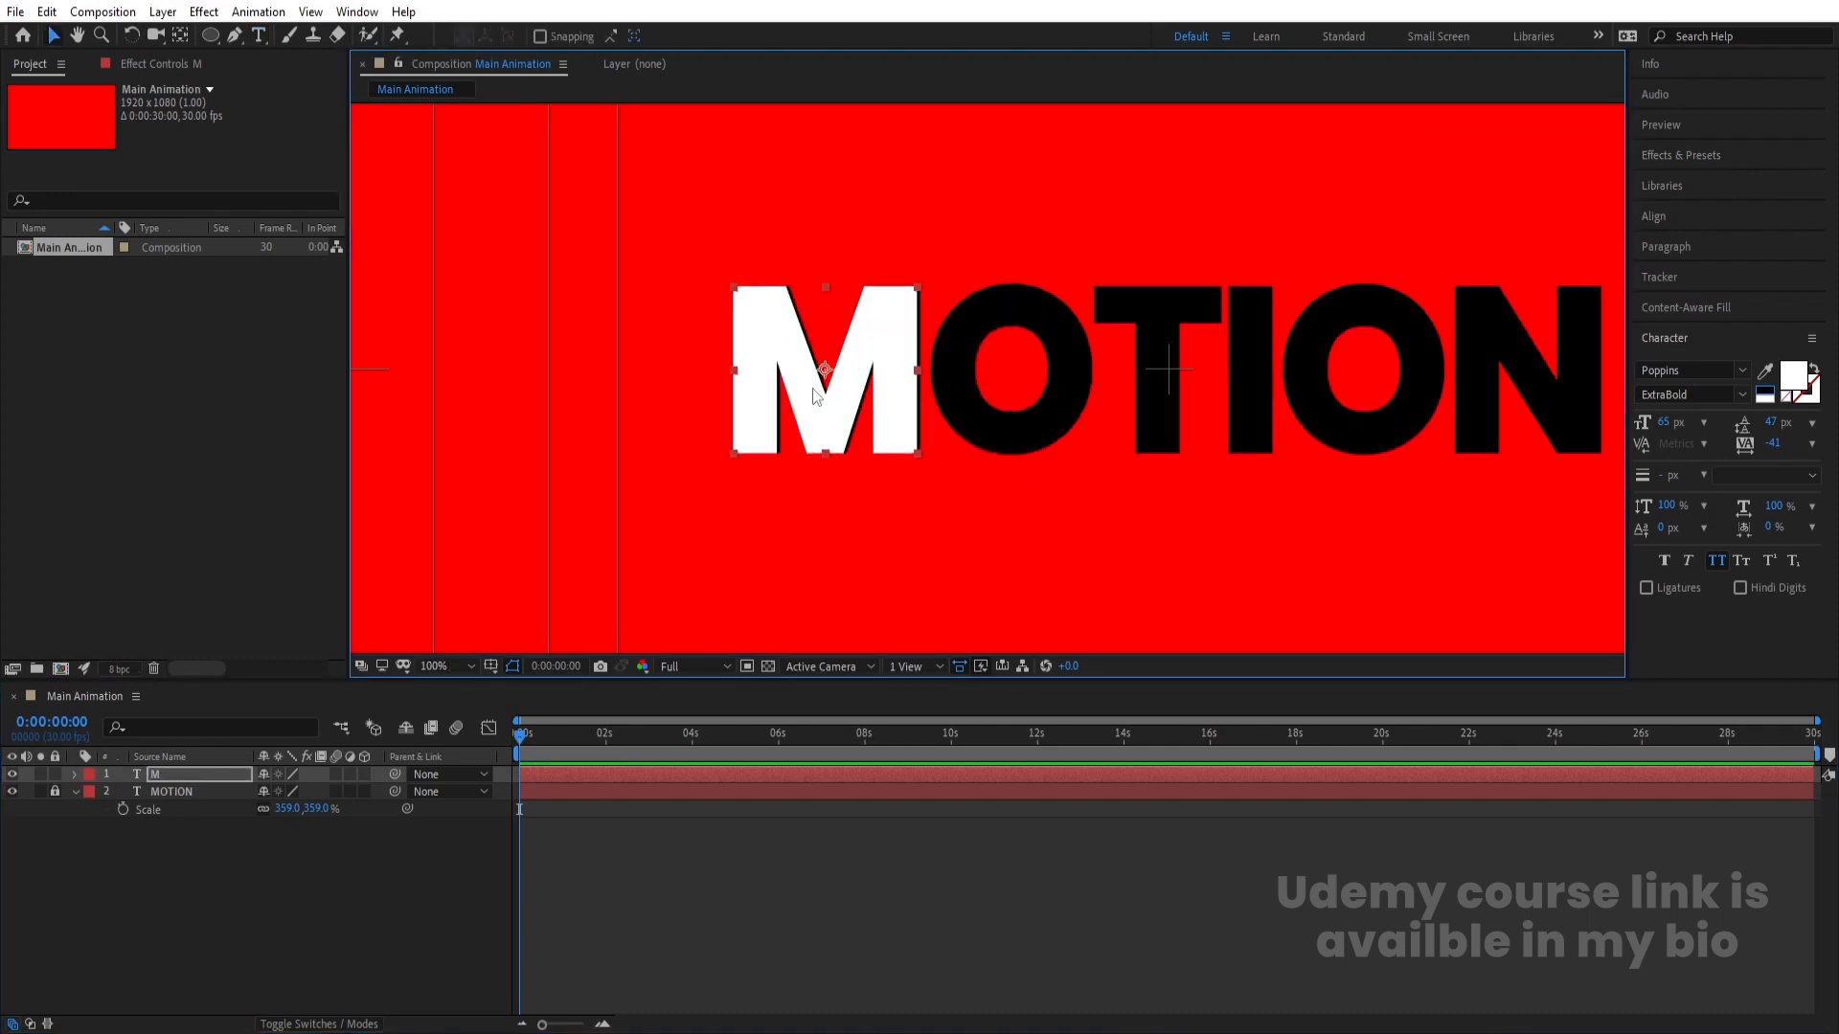
scroll(814, 395, "up", 2)
key("Right")
key("Right")
key("Right")
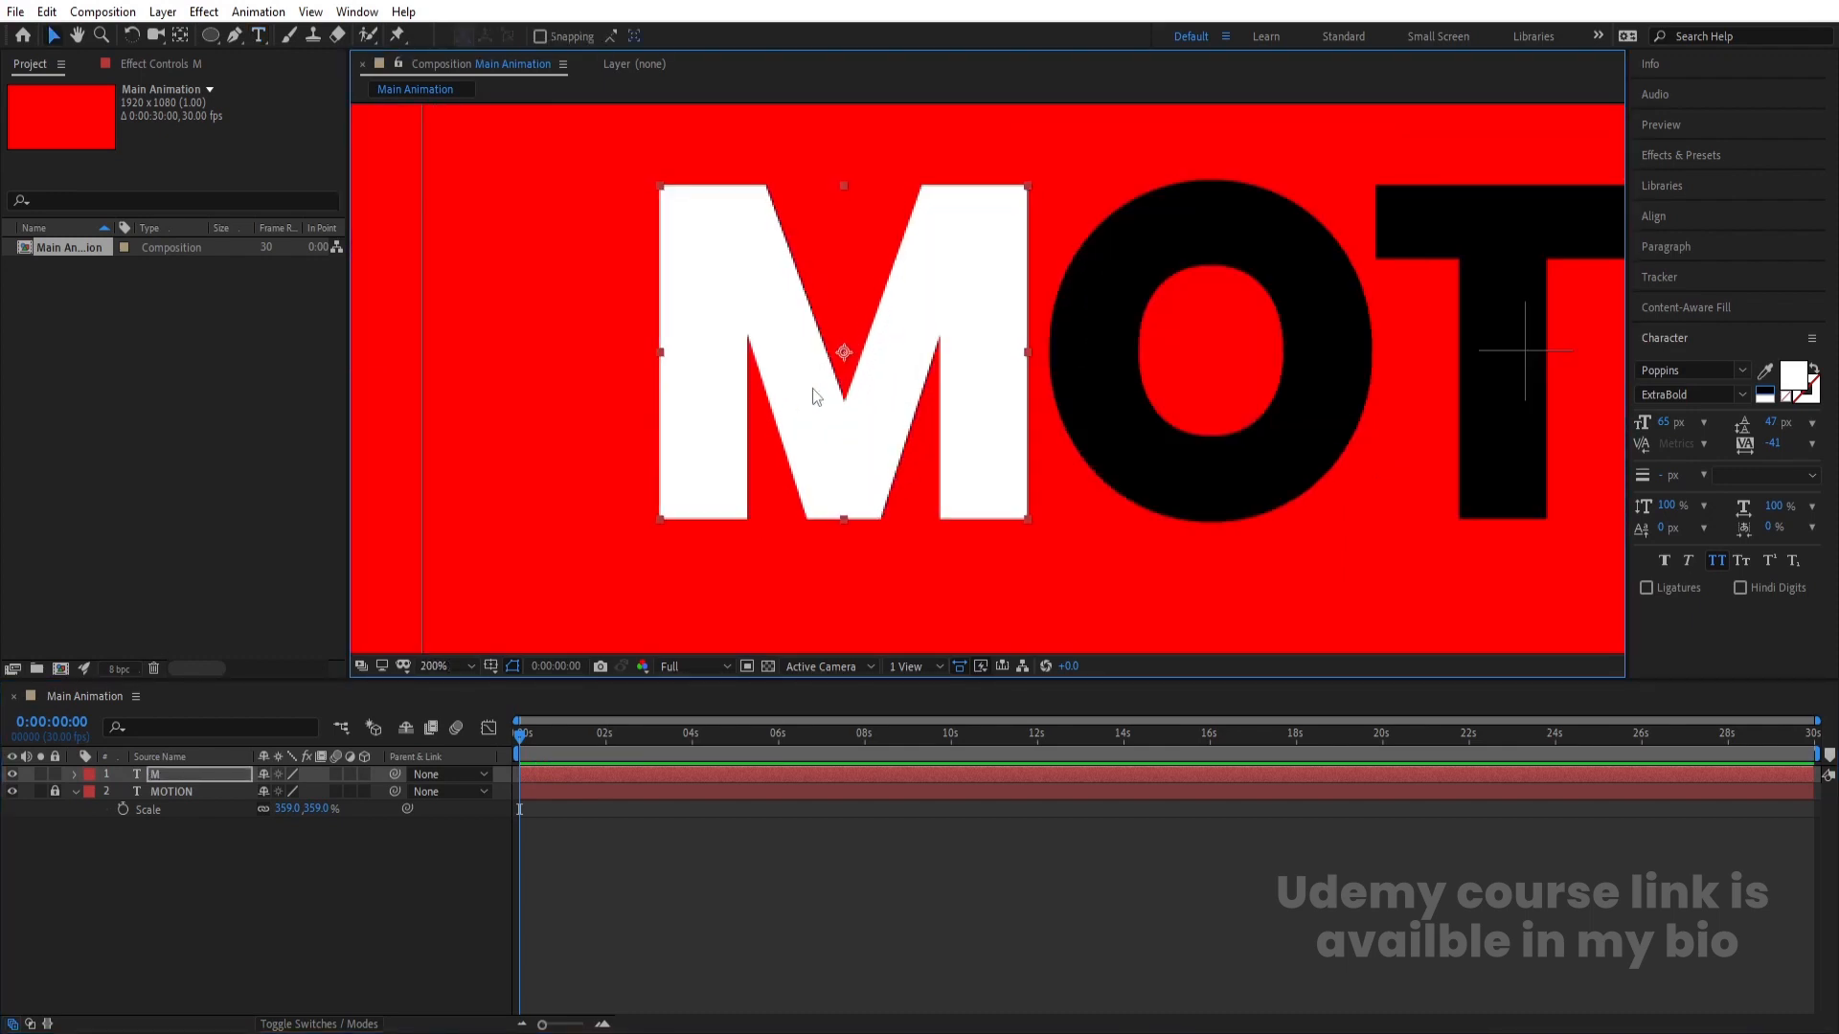
key("Right")
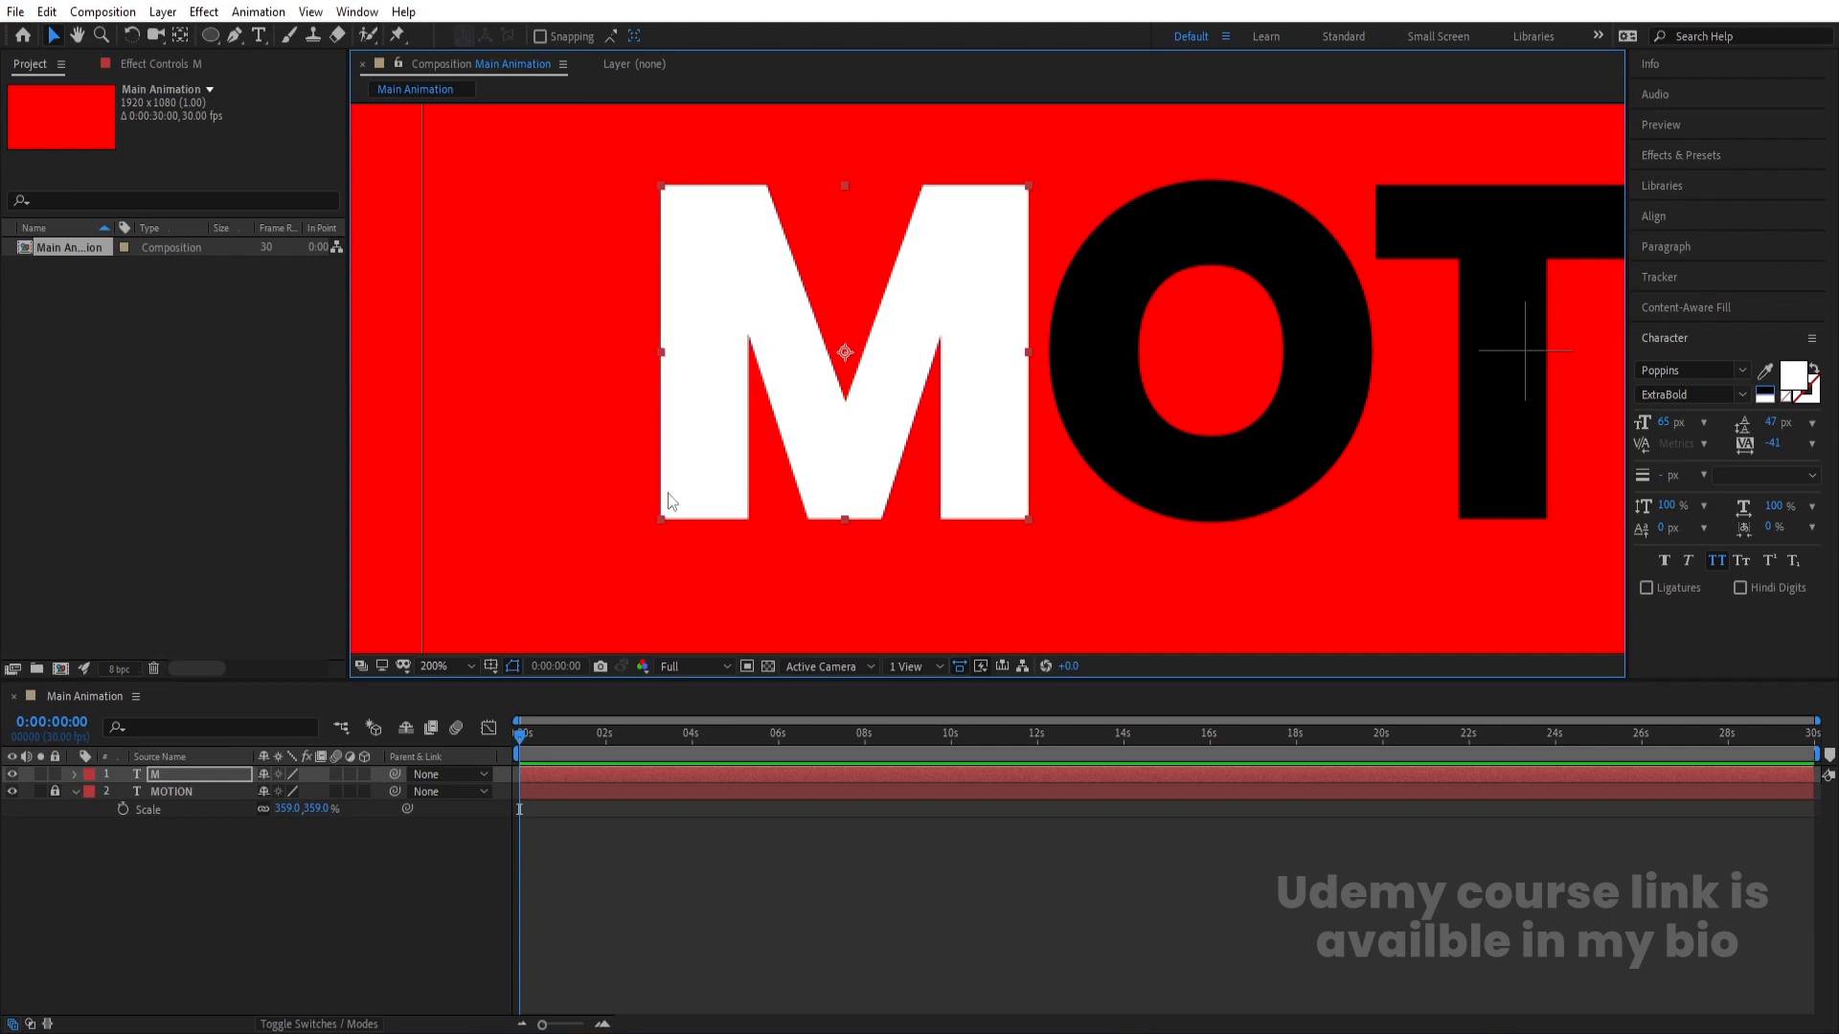
key("Left")
- Duplicate the white M layer and change the copy's text to O
left_click(163, 781)
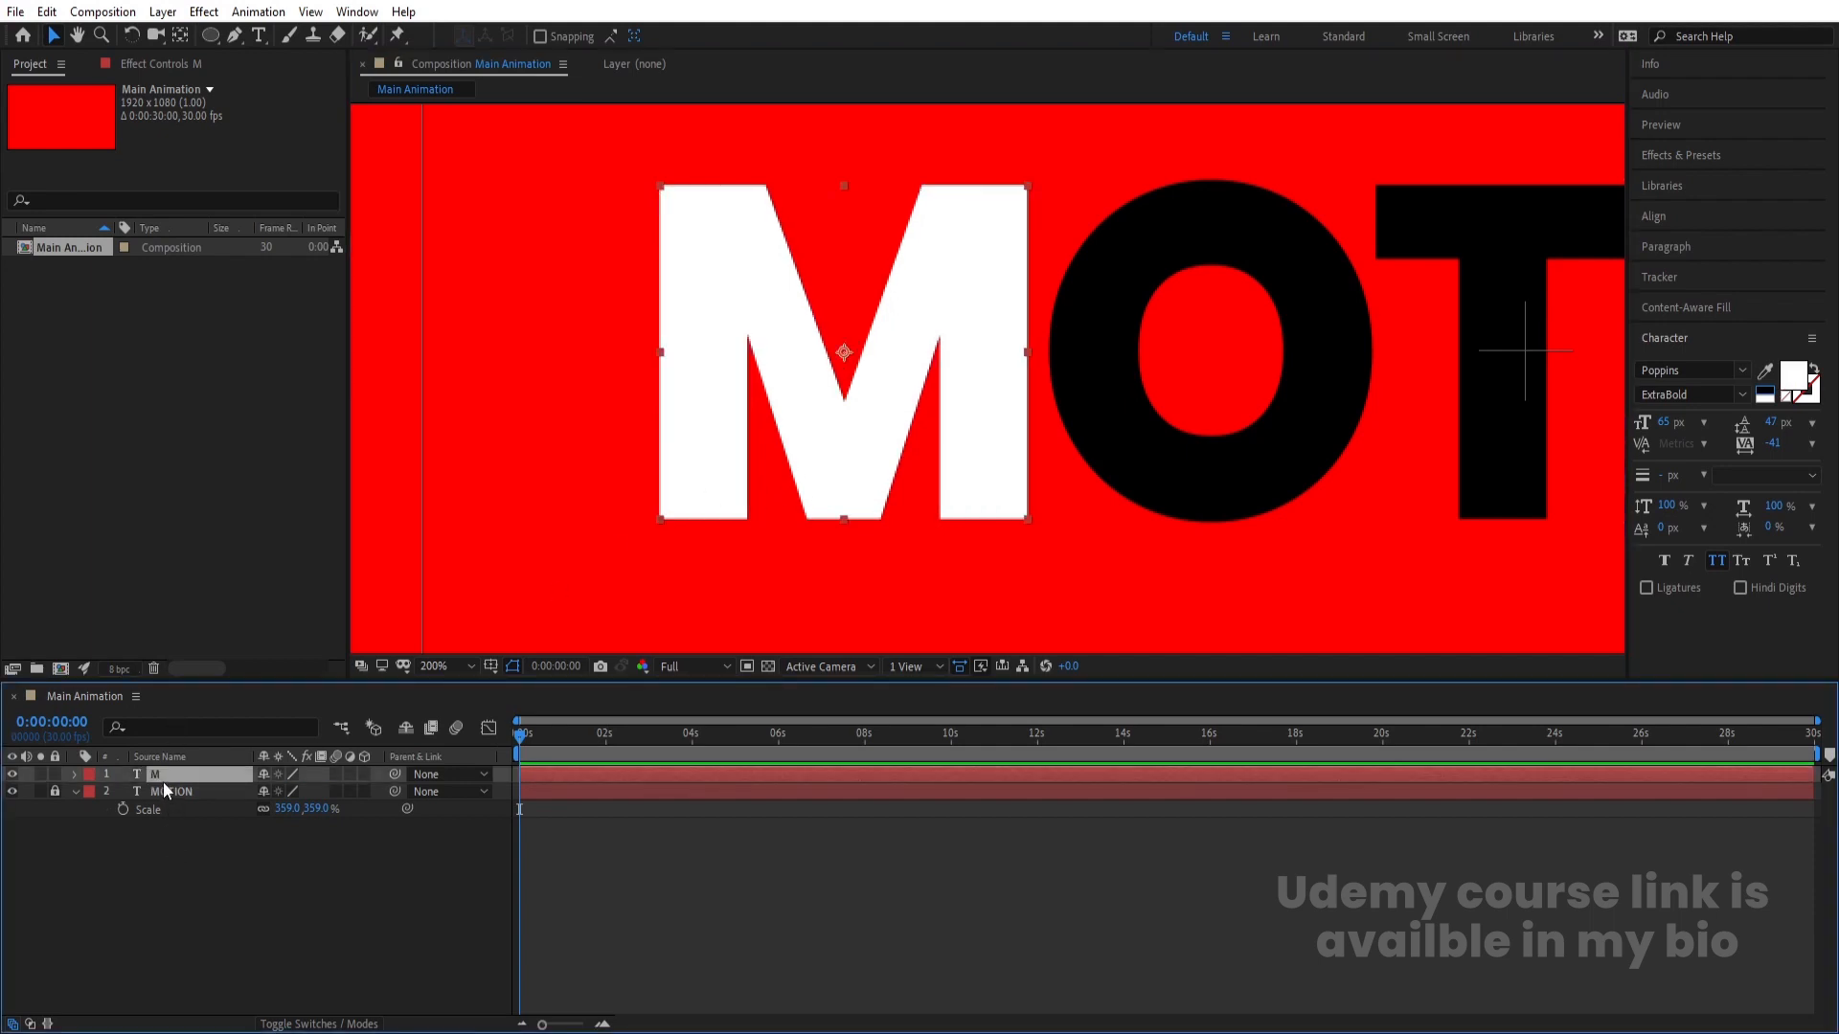
key("ctrl+d")
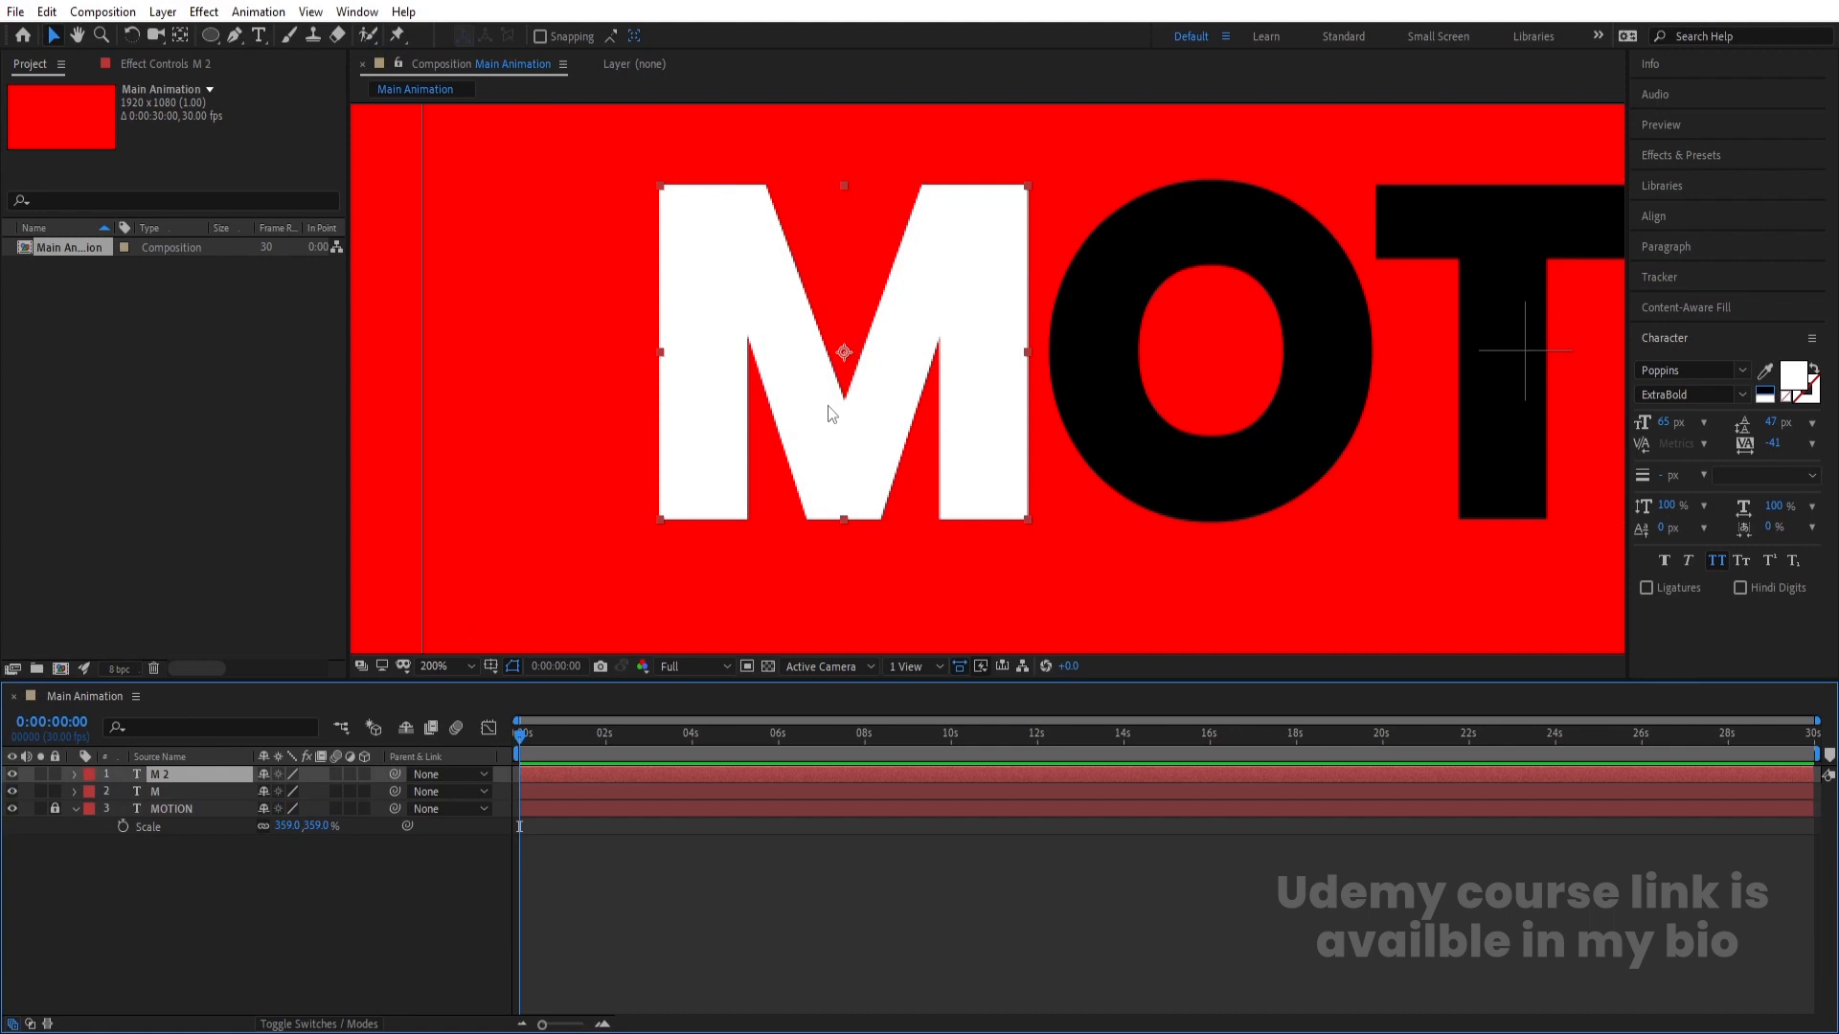
double_click(831, 402)
type("O")
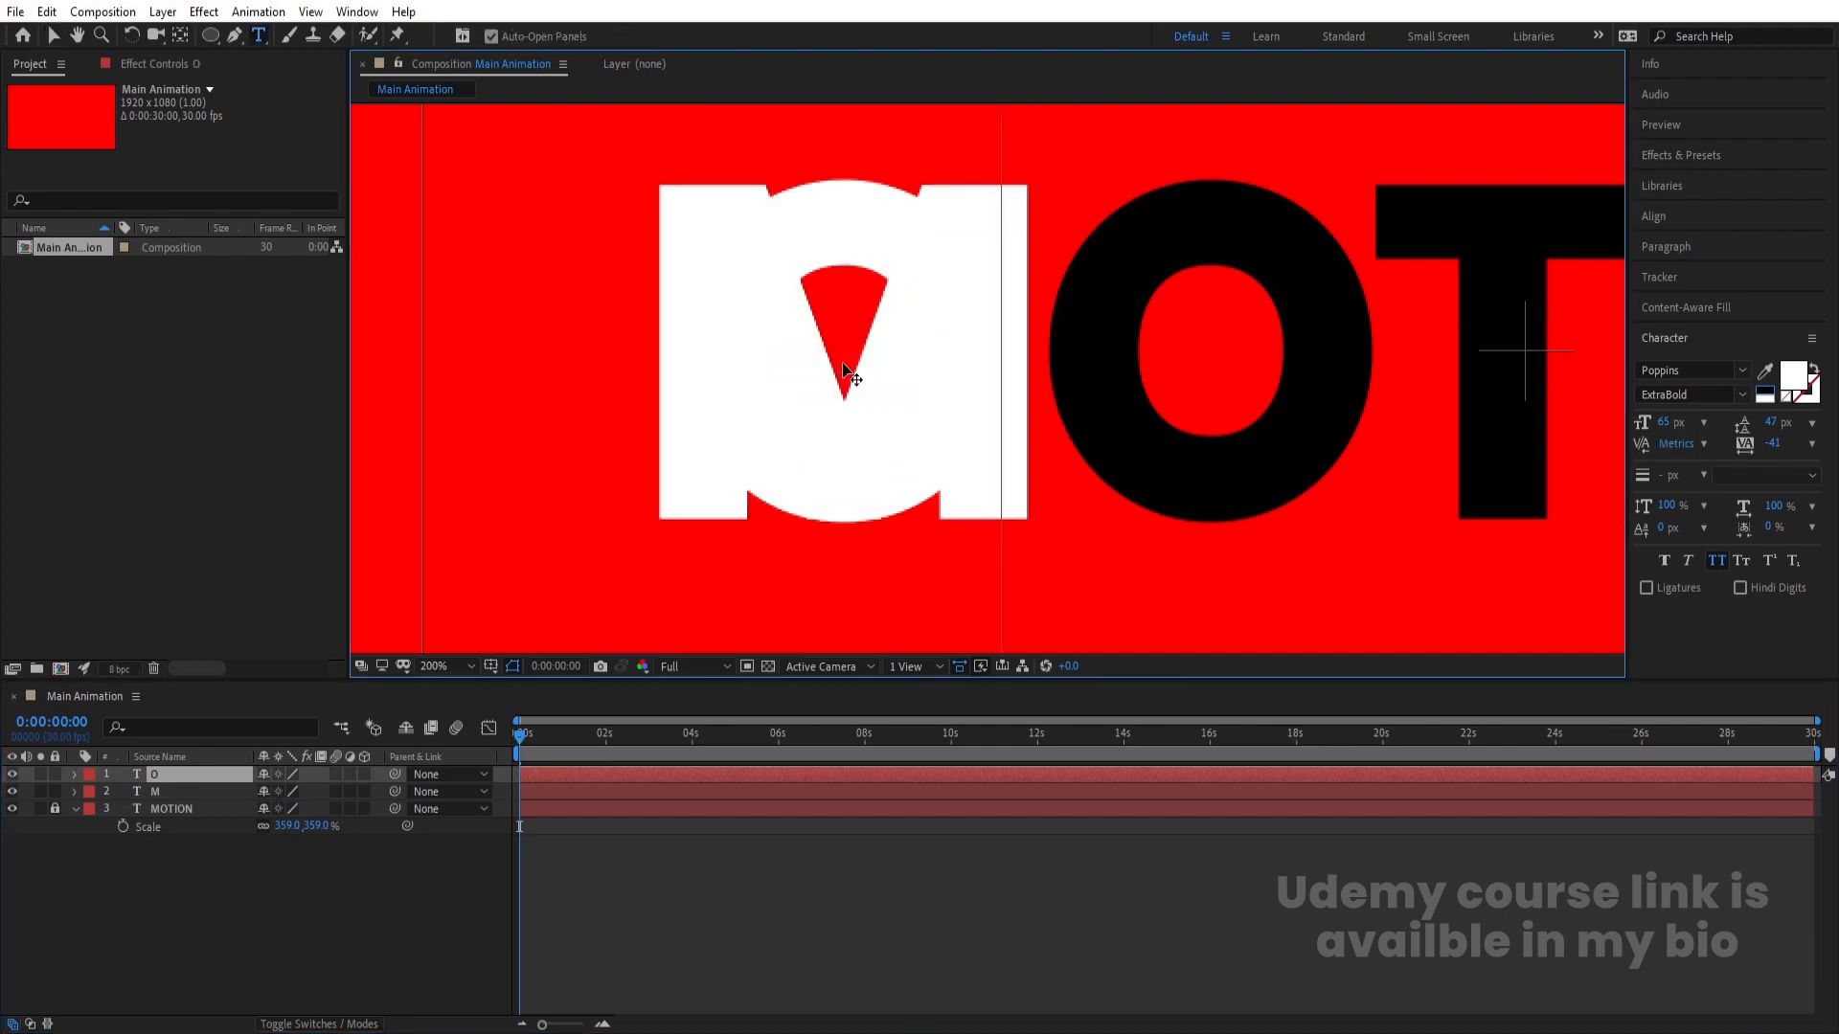
- Move the white O over the first black O of the MOTION reference text
left_click(245, 744)
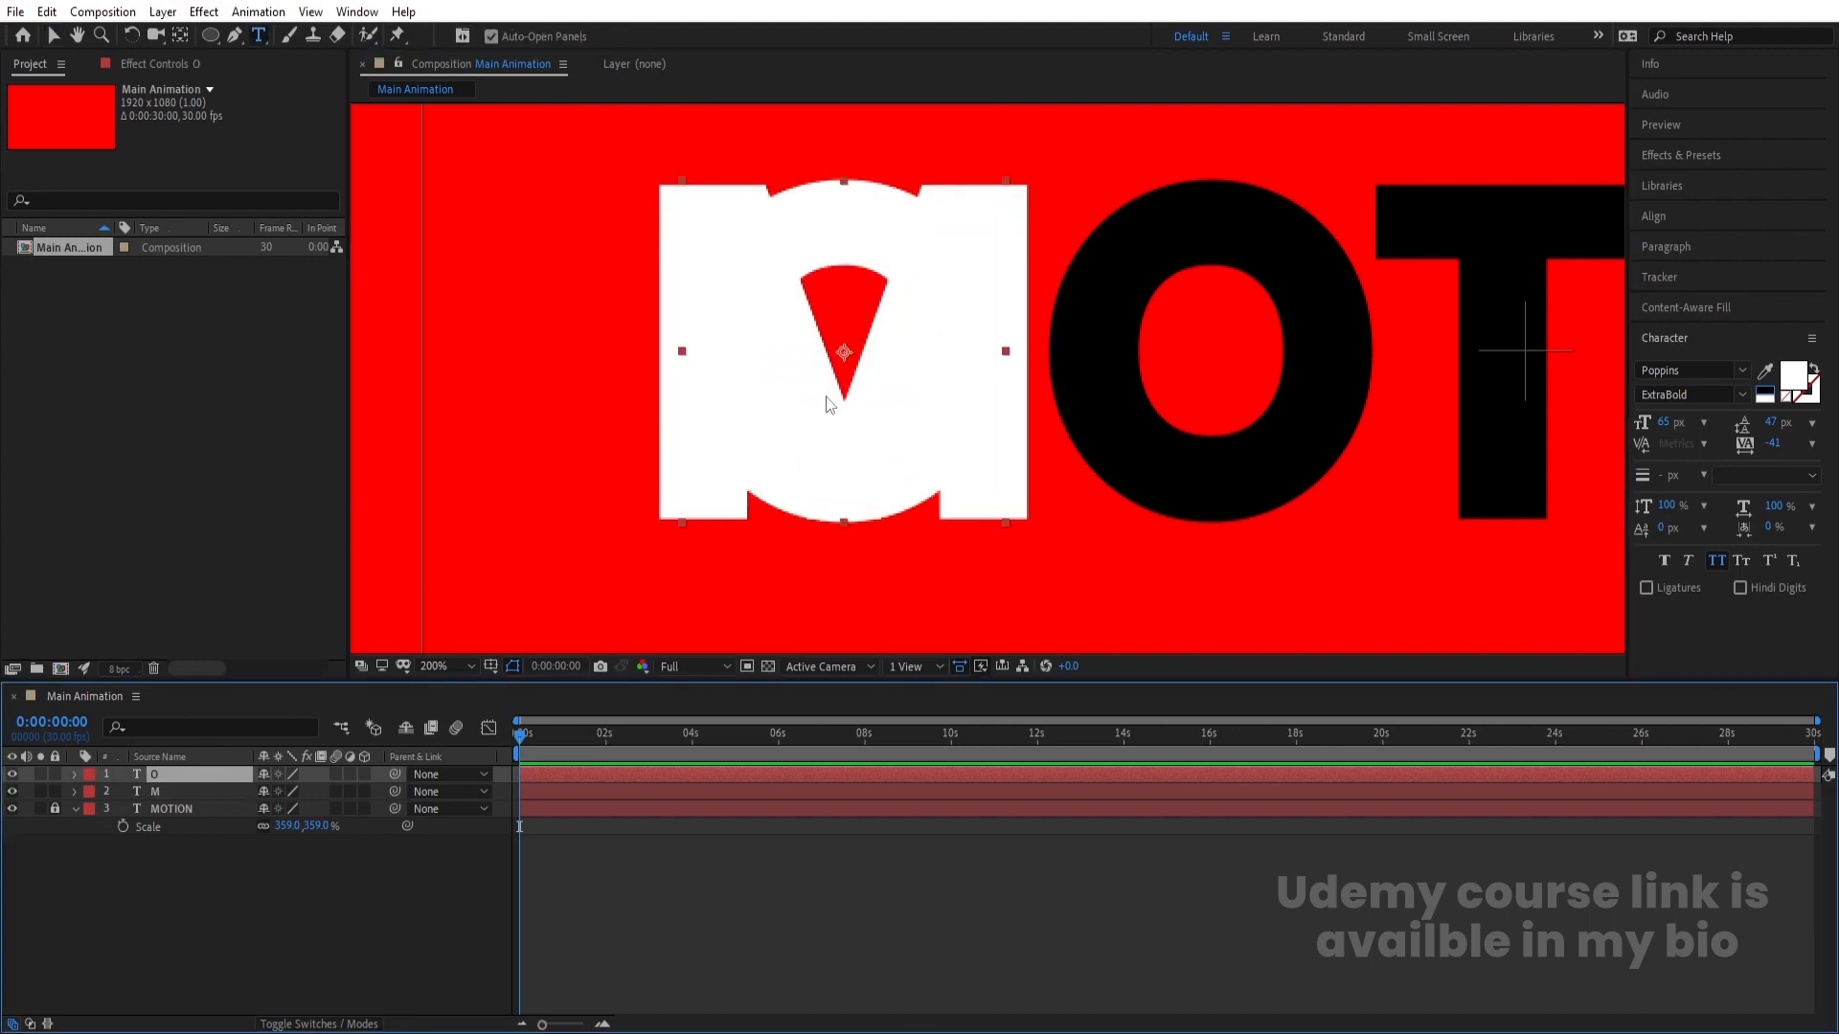
key("v")
left_click_drag(824, 399, 996, 437)
key("v")
- Duplicate the white O layer, place the copy over the black T, and change its text to T
key("ctrl+d")
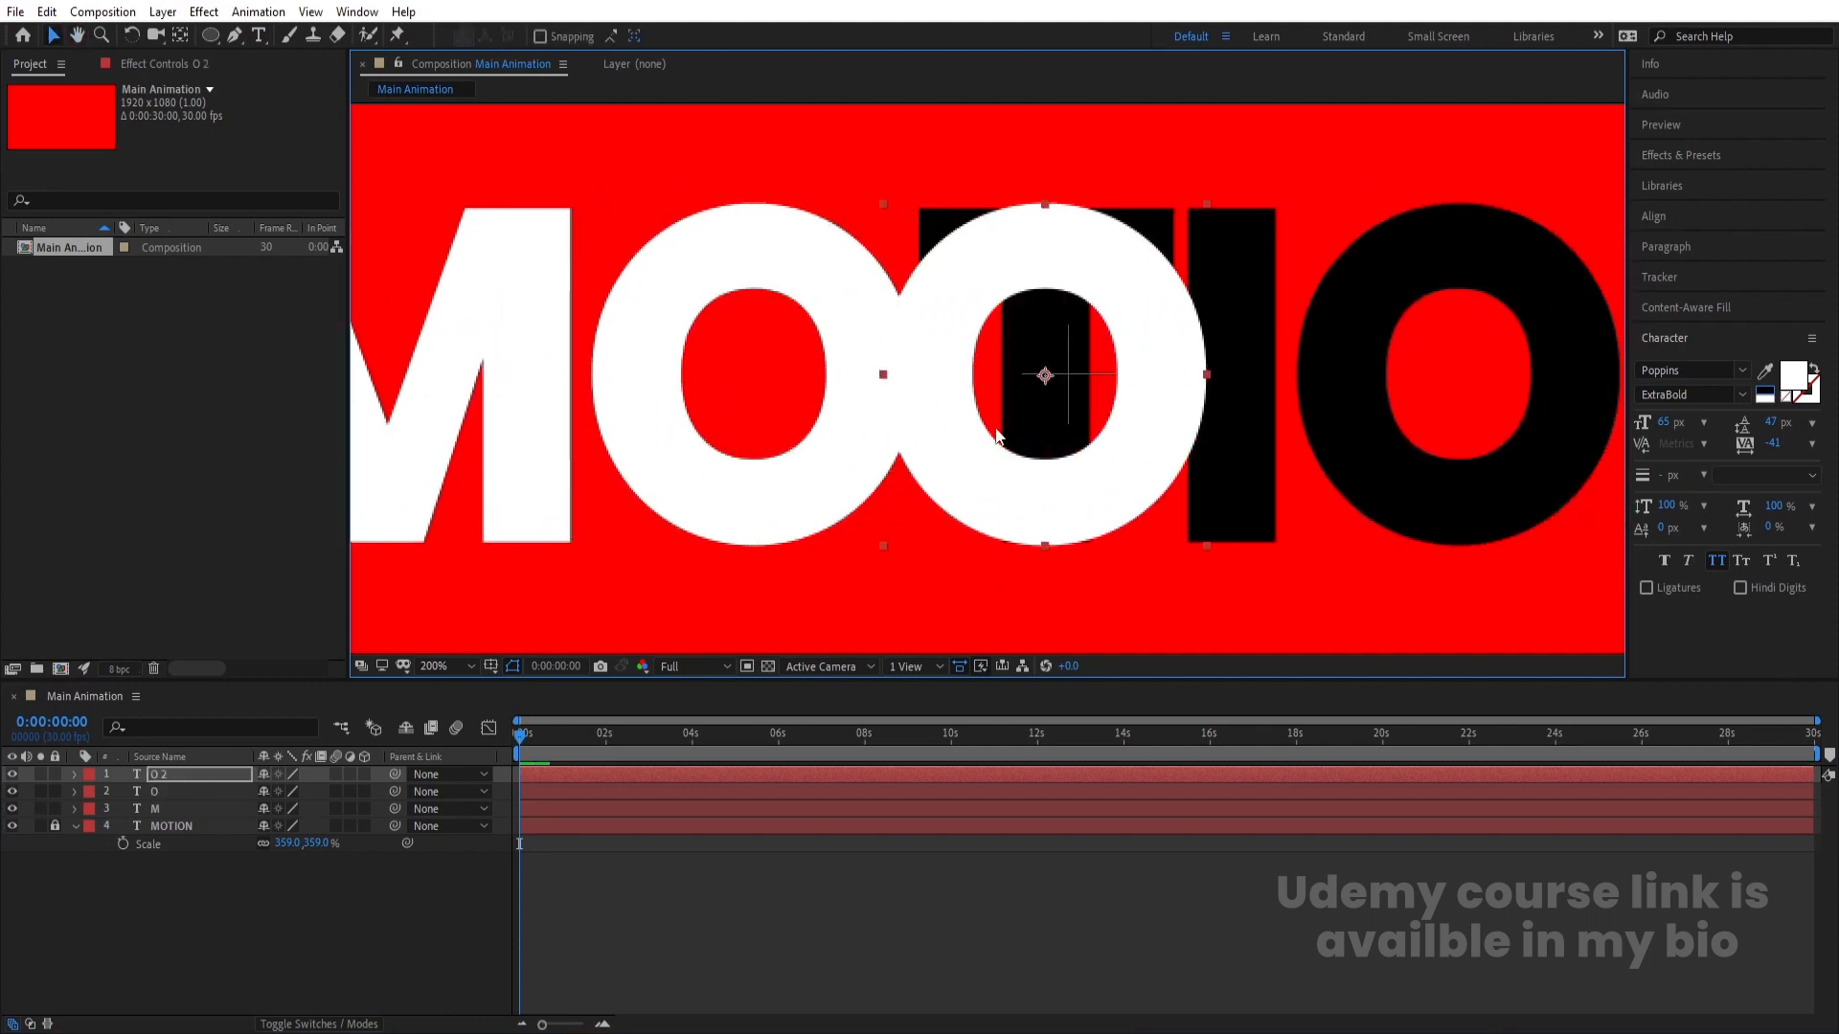
double_click(996, 437)
type("T")
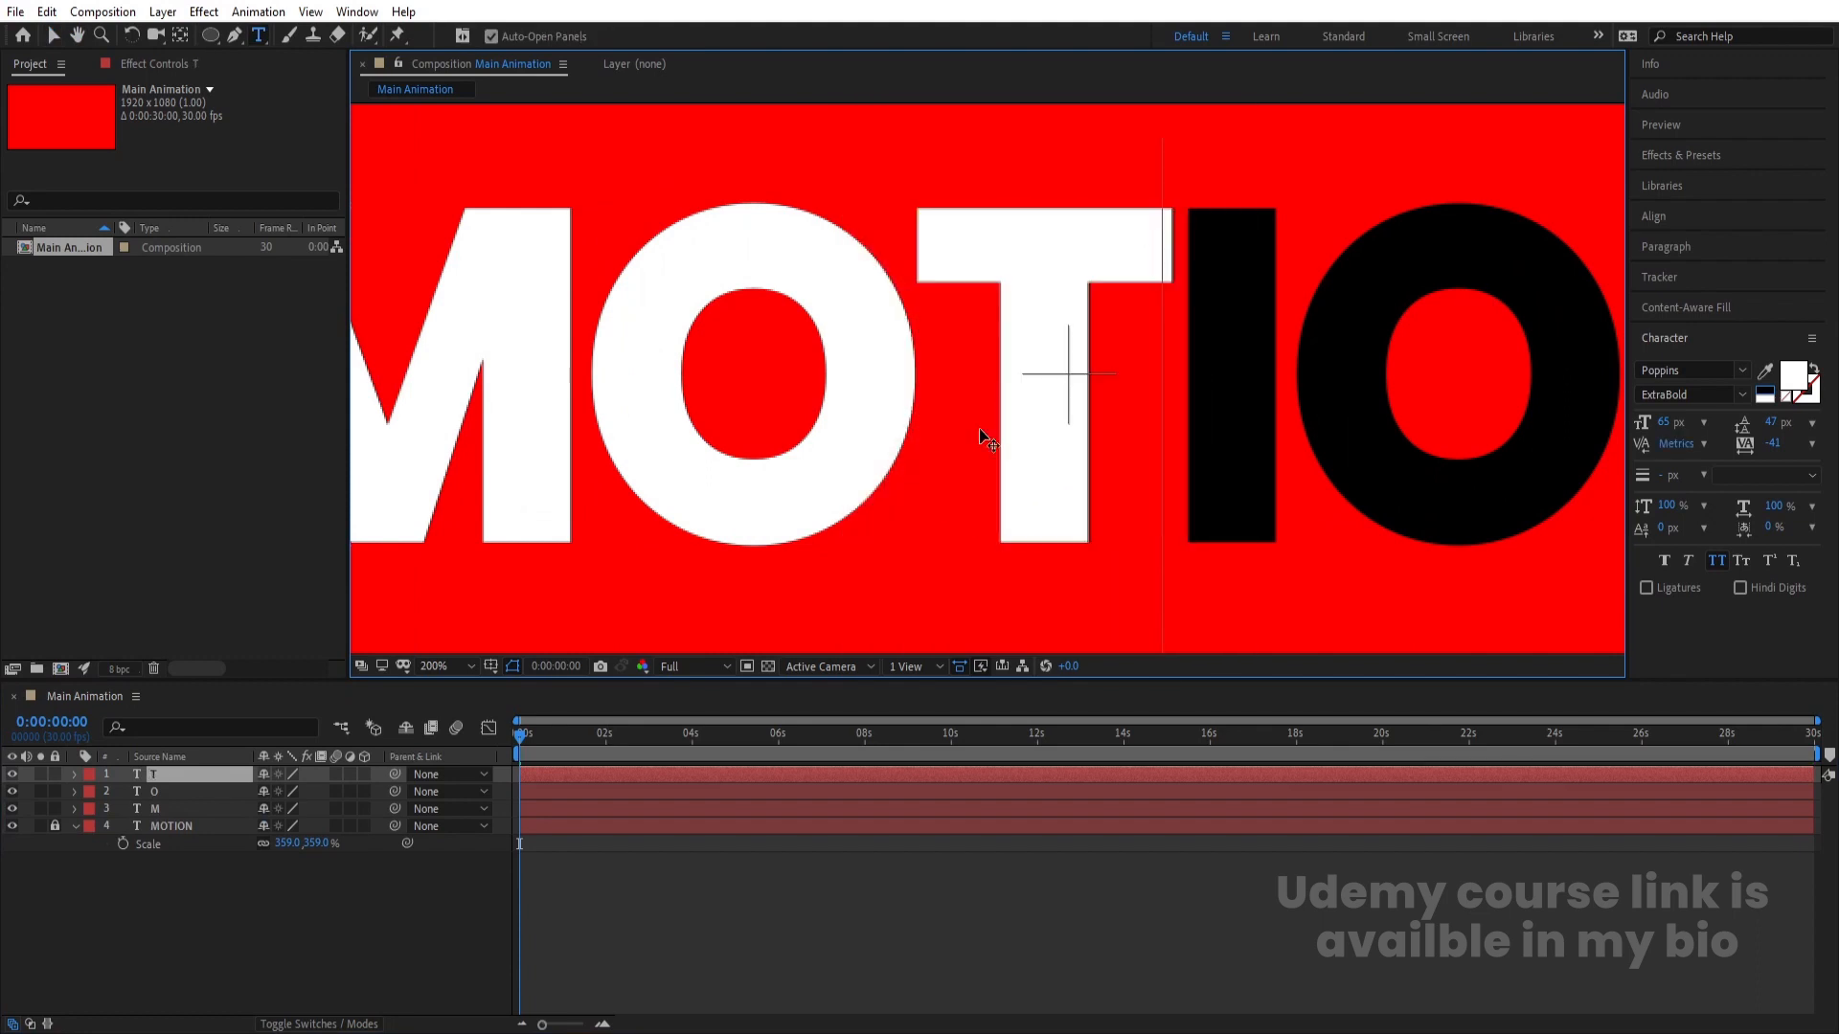
- Nudge the white T horizontally until it exactly covers the T of the black reference text
left_click(239, 927)
left_click(182, 778)
key("v")
key("Right")
key("Right")
key("Right")
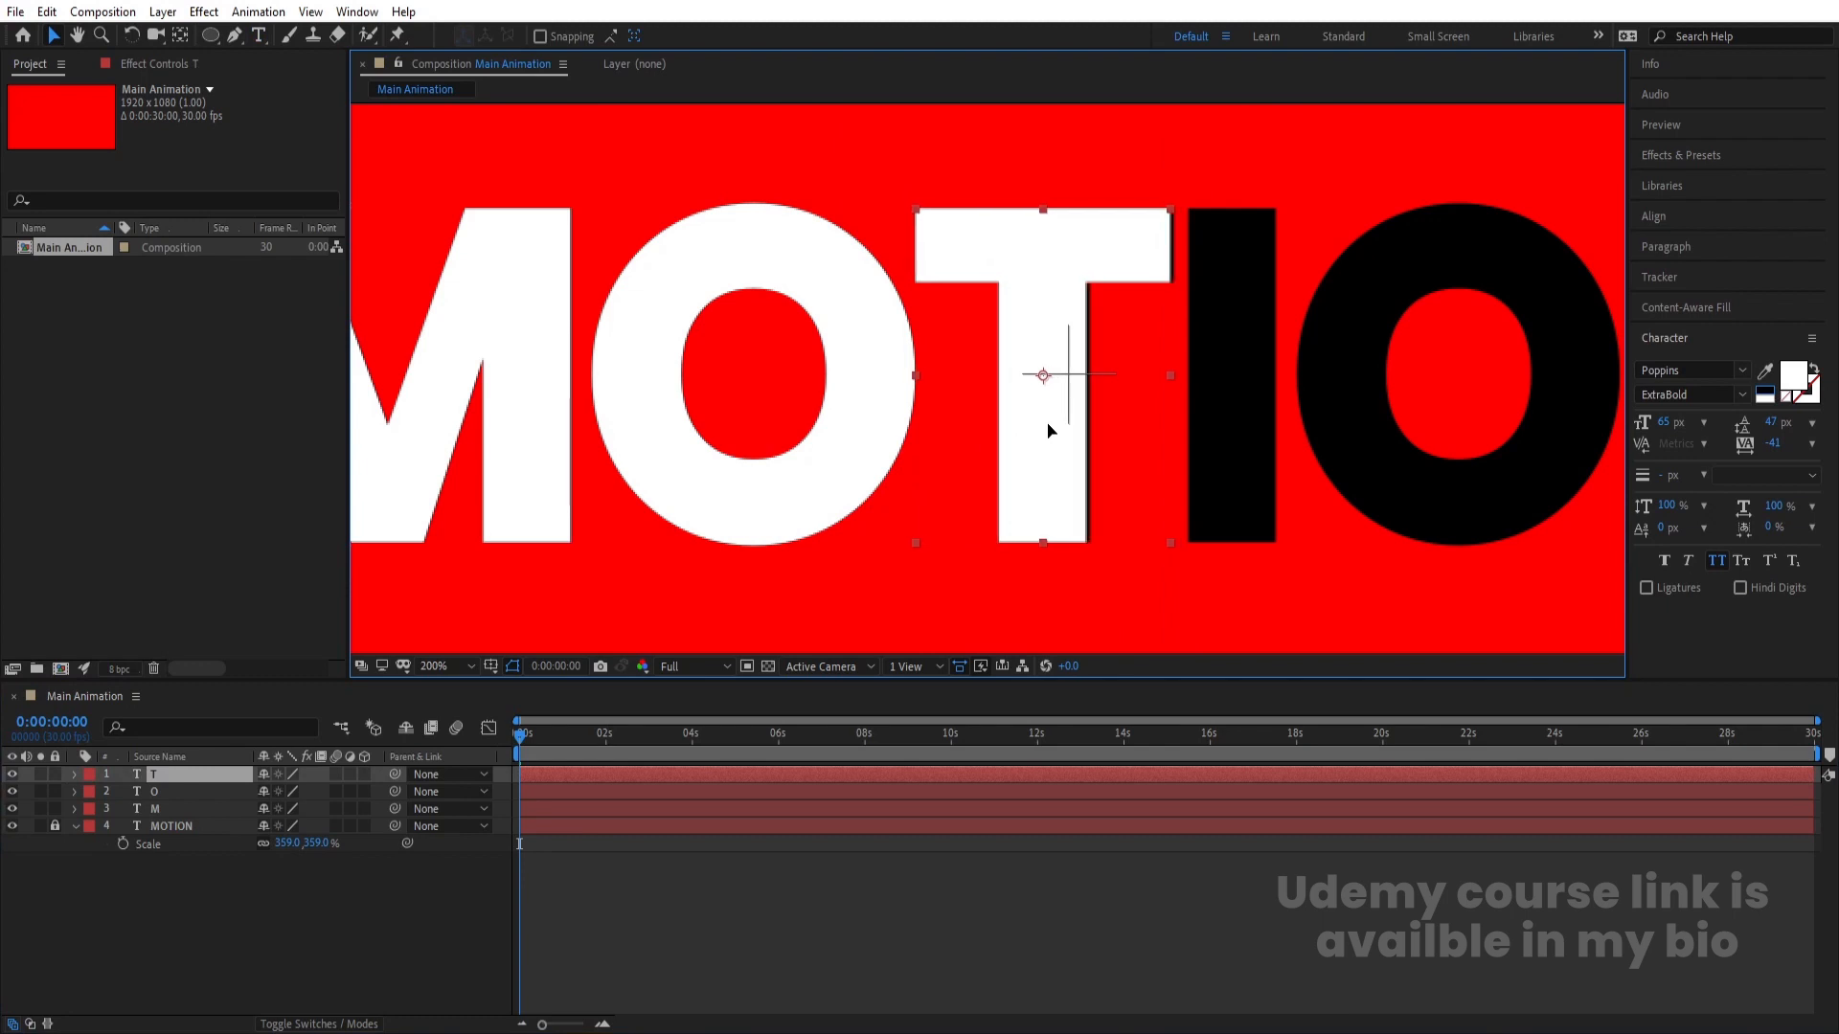
key("Left")
key("Left")
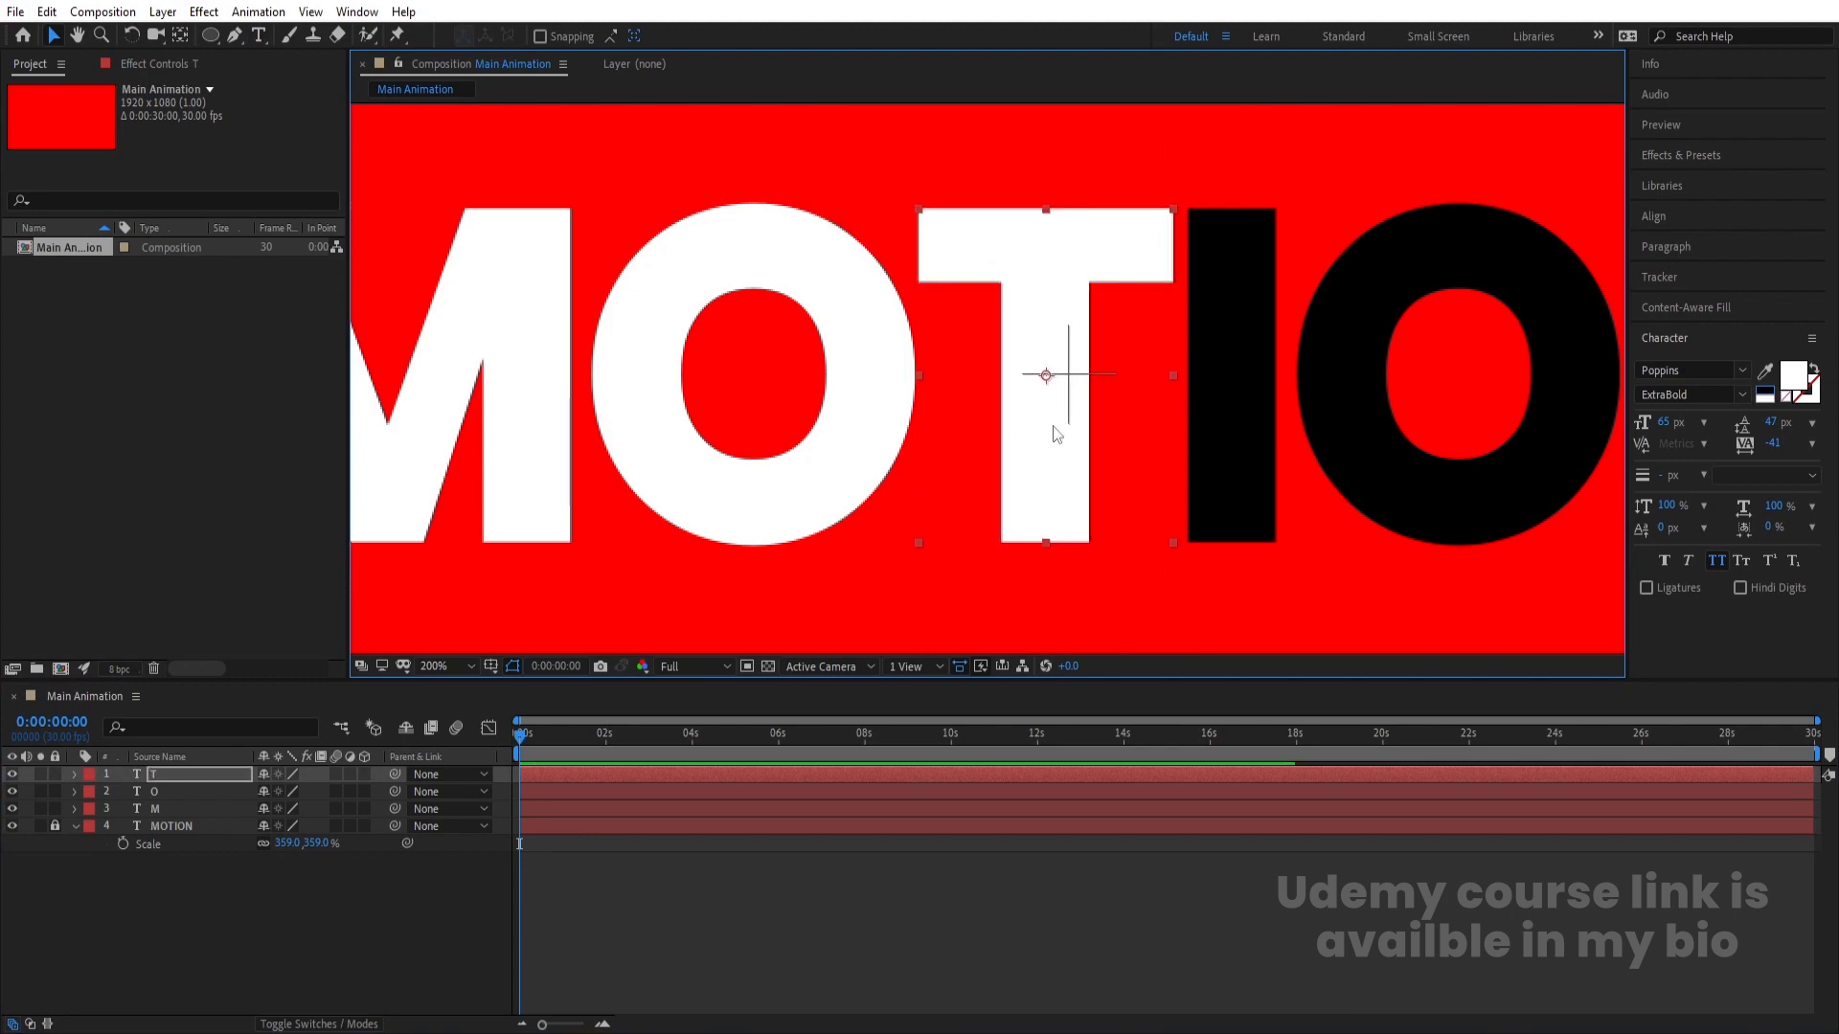
- Duplicate the T layer, shift the copy towards the black I, and change its text to I
left_click(165, 780)
key("ctrl+d")
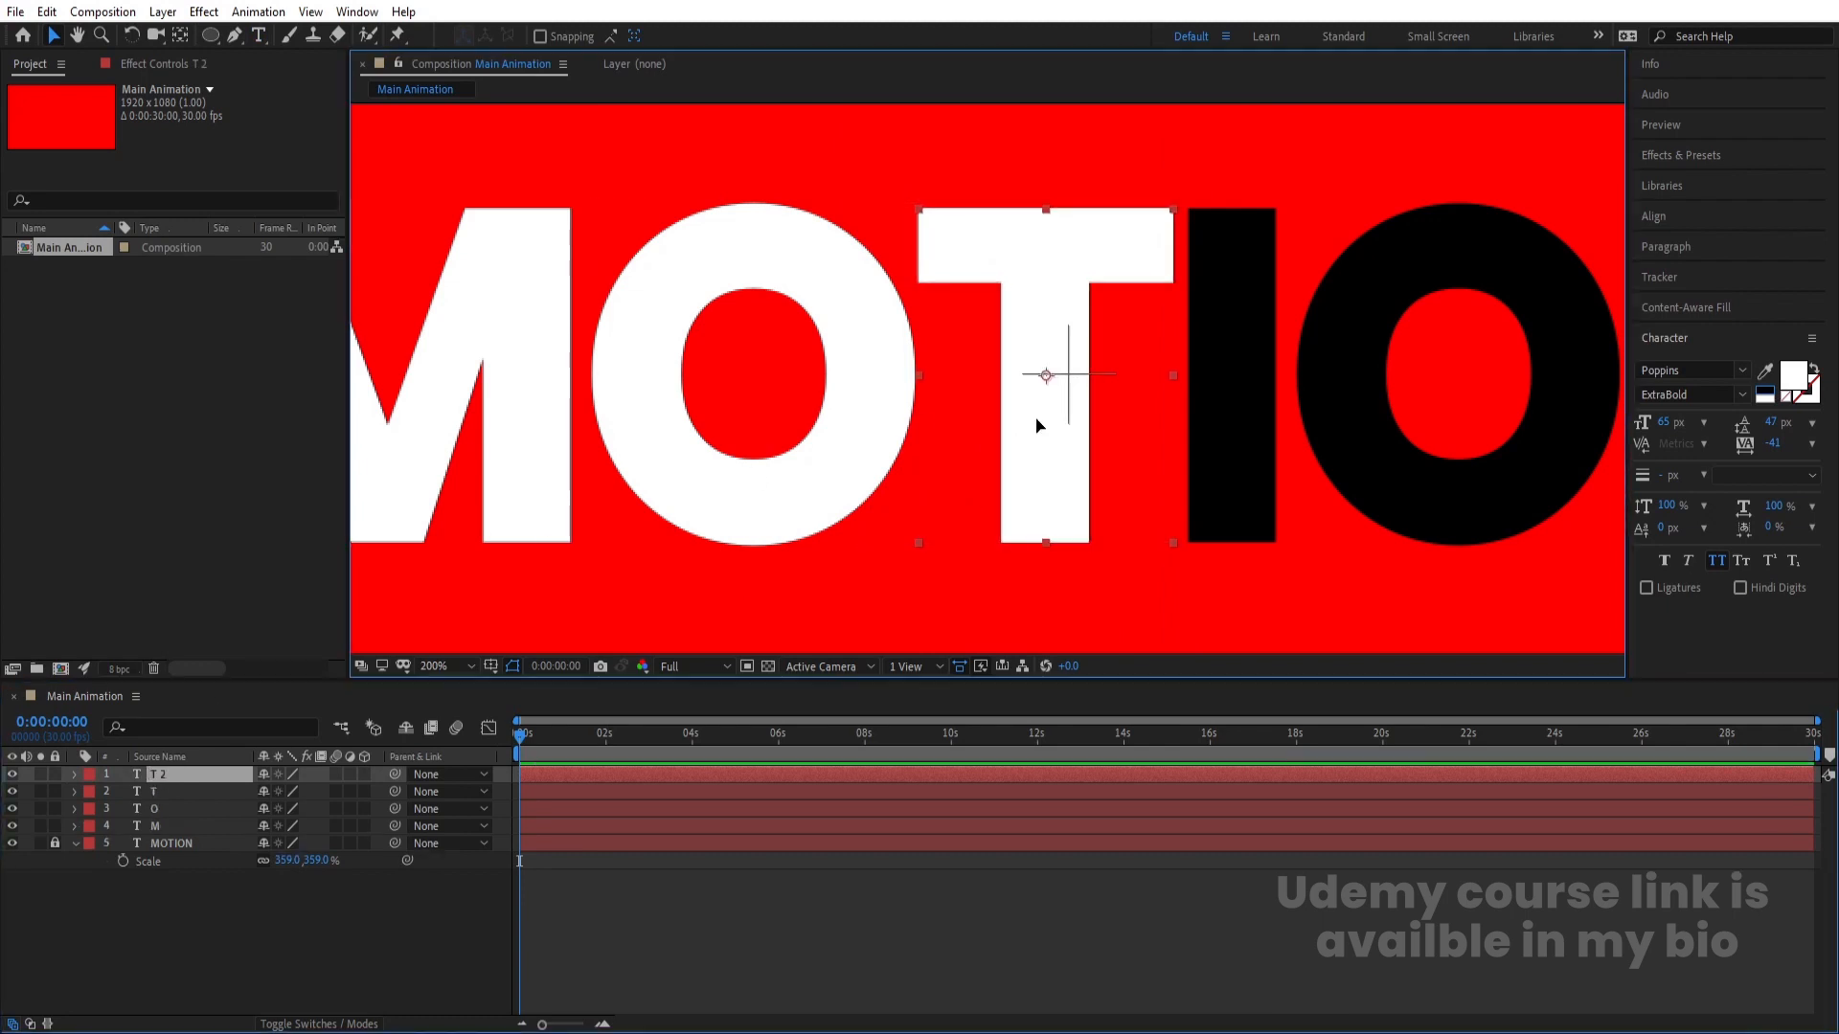
left_click_drag(1040, 425, 1191, 429)
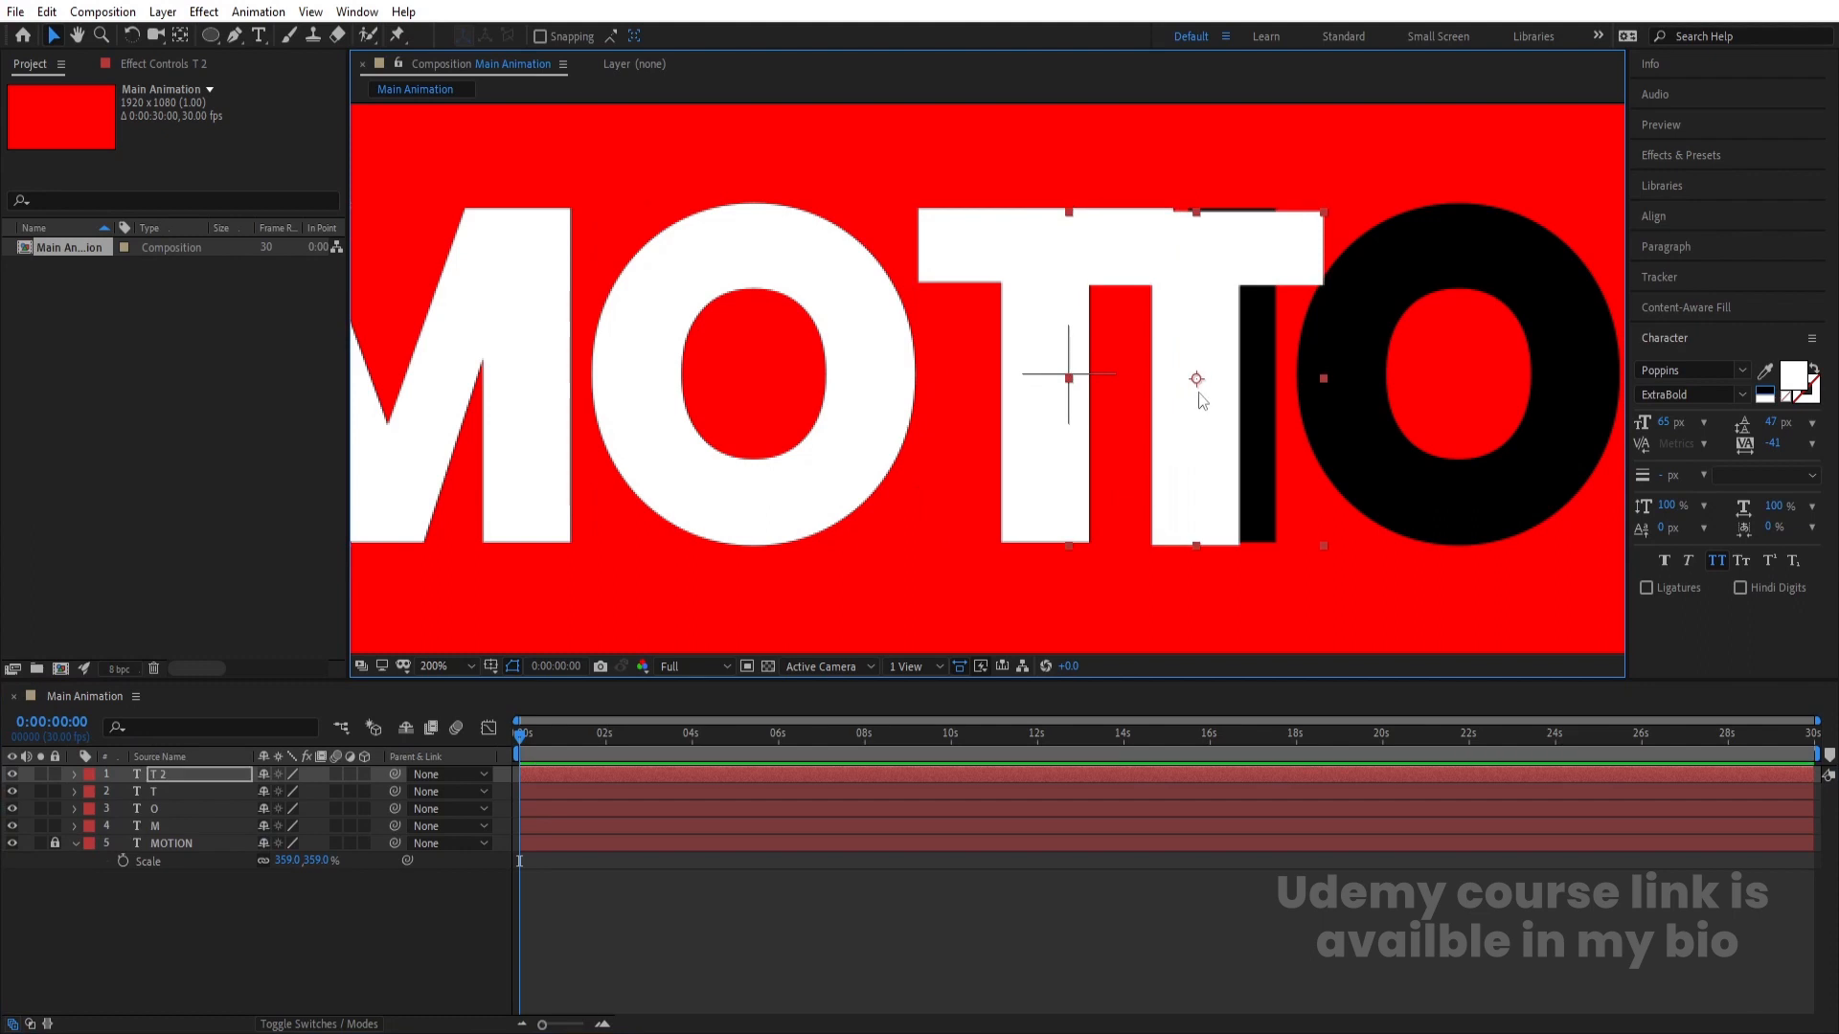
key("ctrl+t")
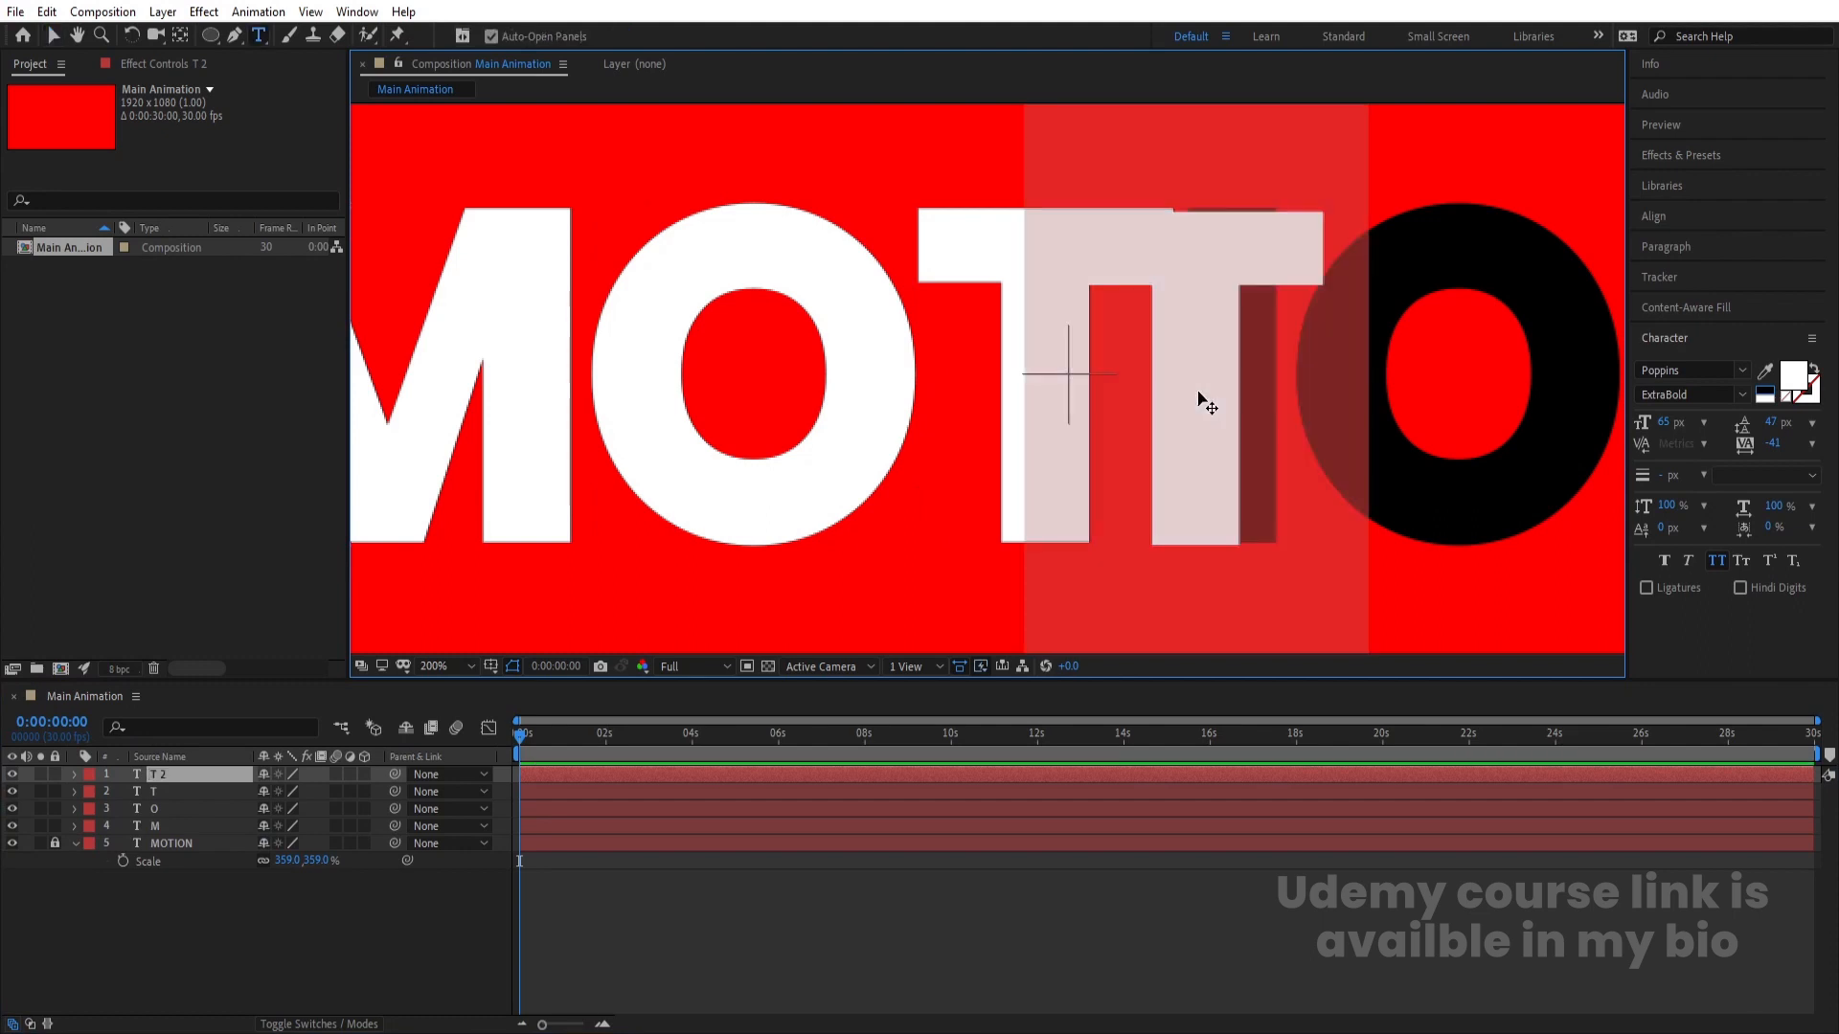
type("I")
key("Escape")
key("v")
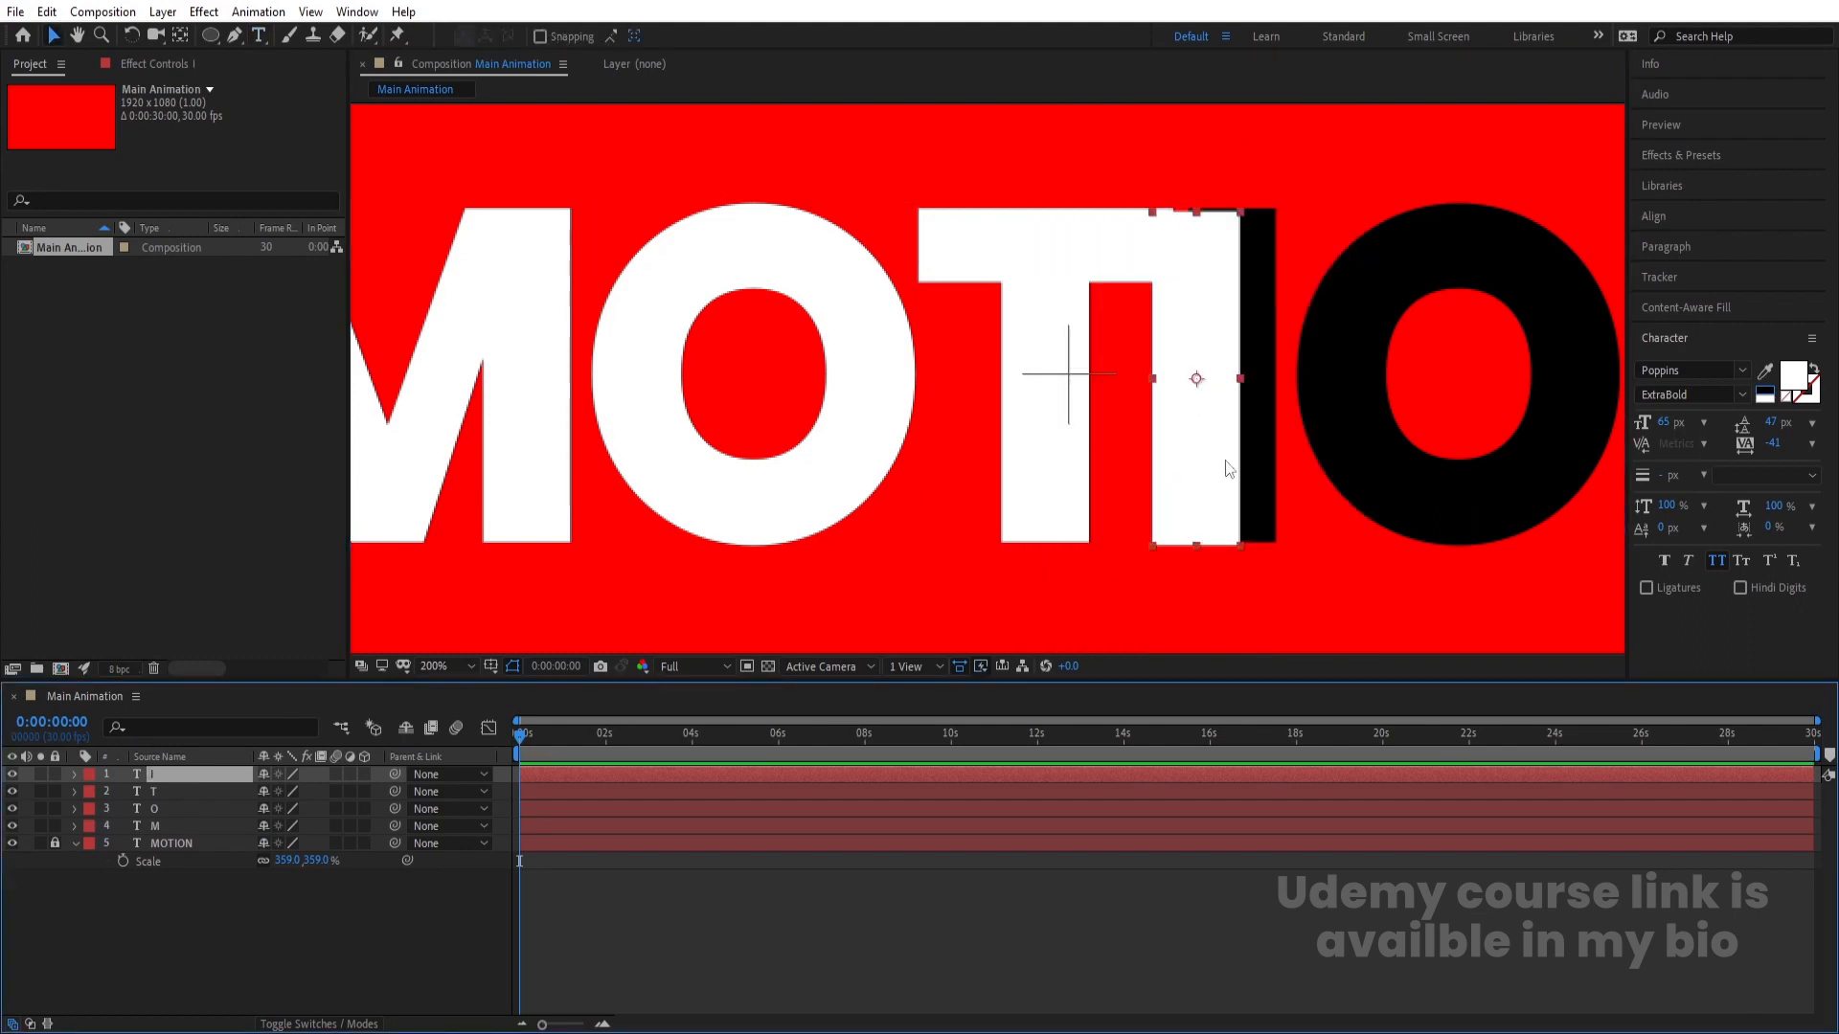
- Move the white I exactly over the I of the black reference text, nudging it vertically, and deselect it
left_click_drag(1211, 469, 1243, 468)
key("Up")
key("Up")
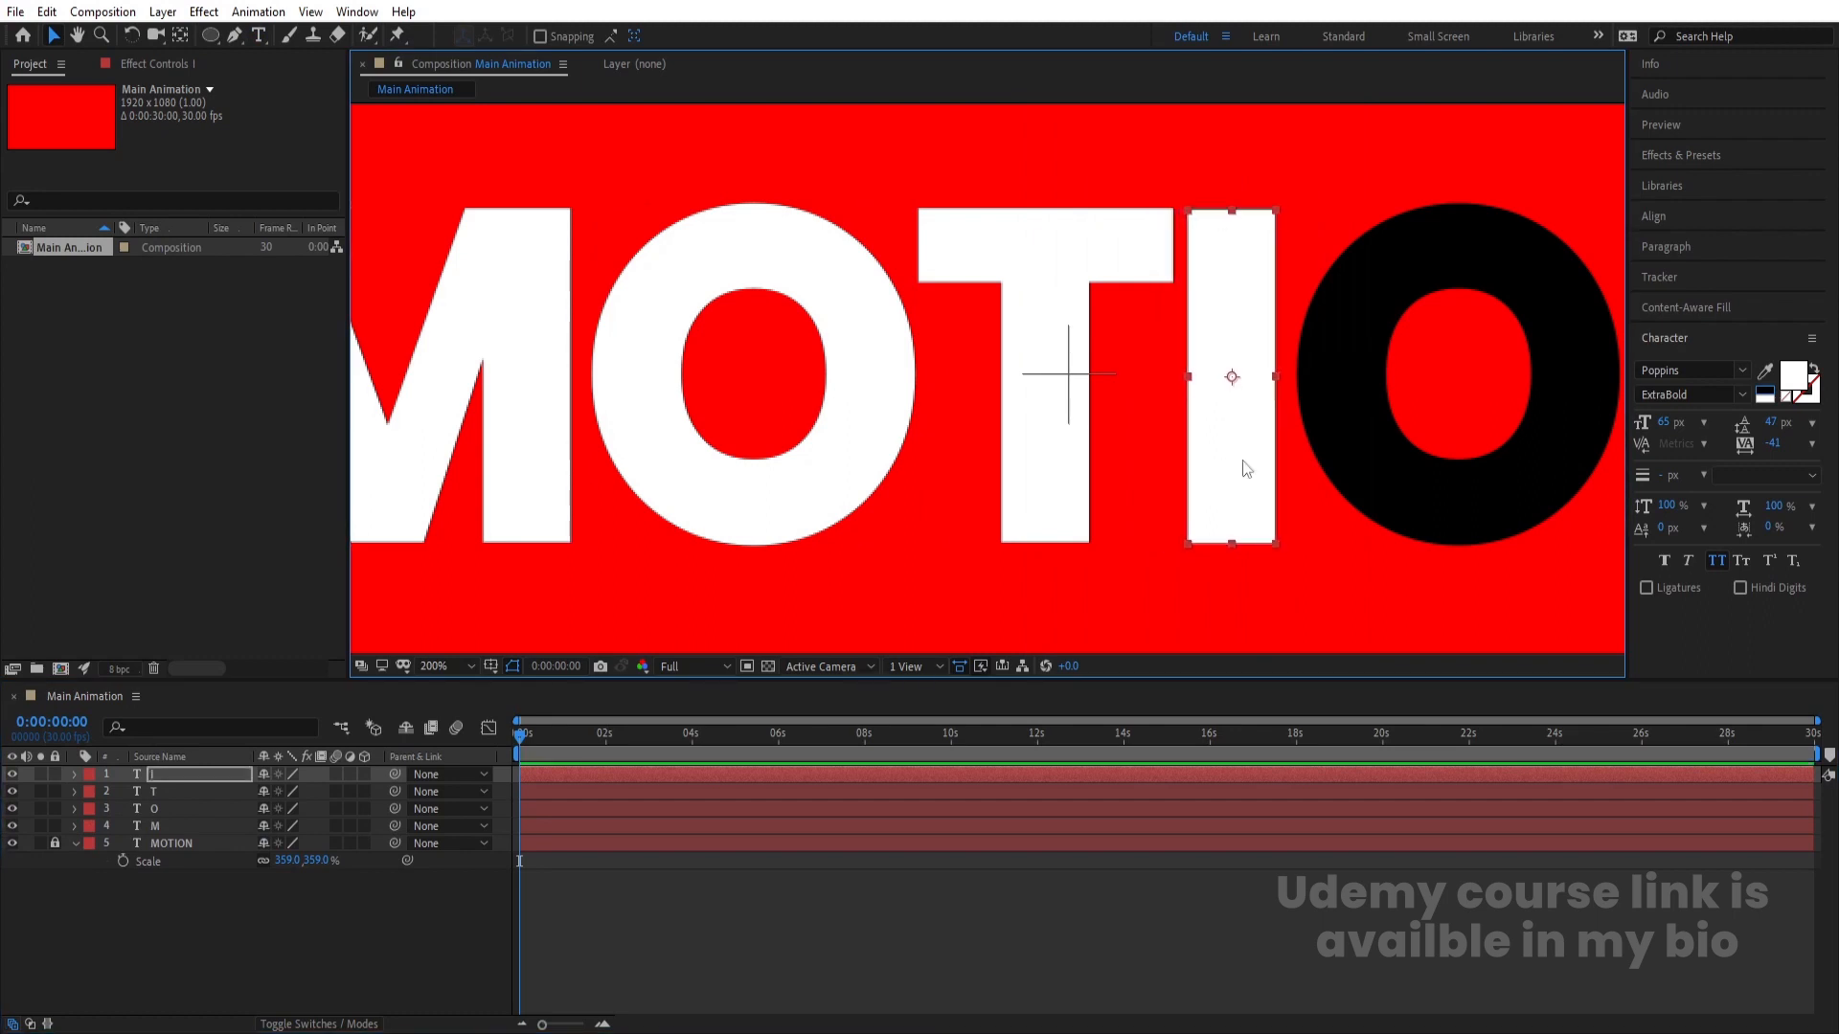
left_click(231, 929)
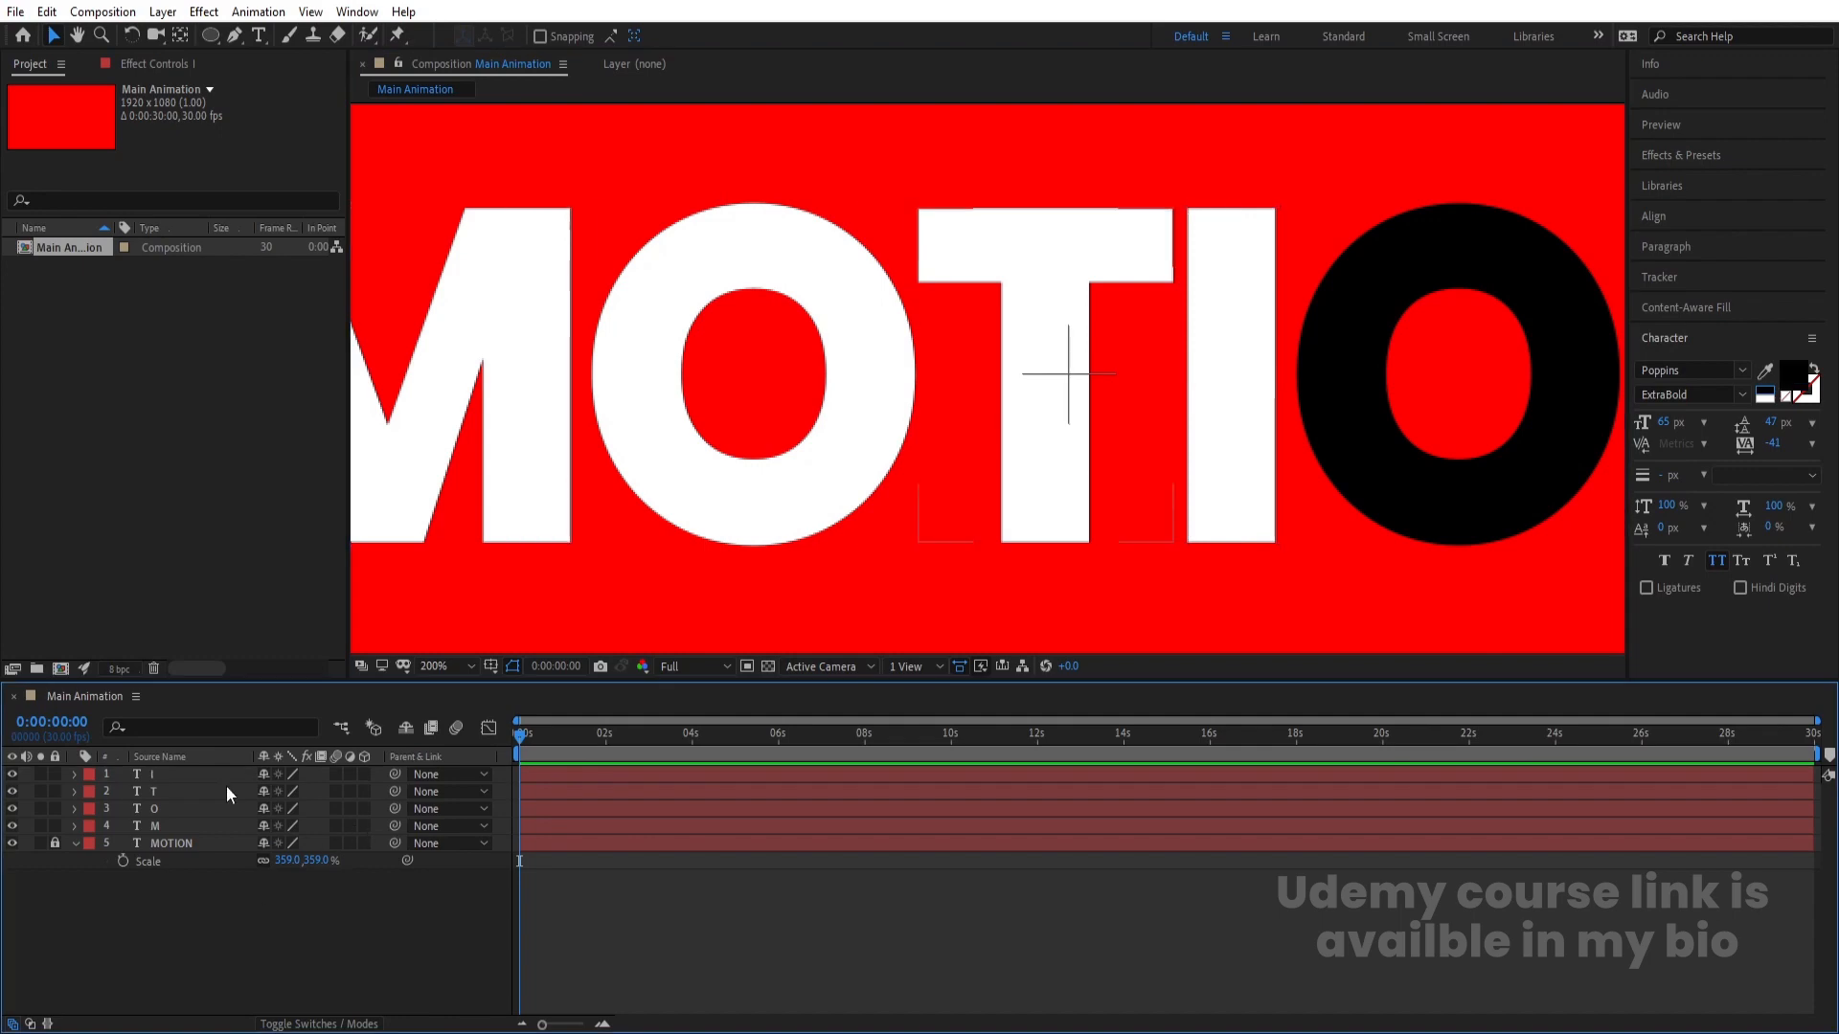
- Duplicate the I layer, shift the copy towards the second black O, and change its text to O
left_click(159, 774)
key("ctrl+d")
left_click_drag(1197, 400, 1329, 402)
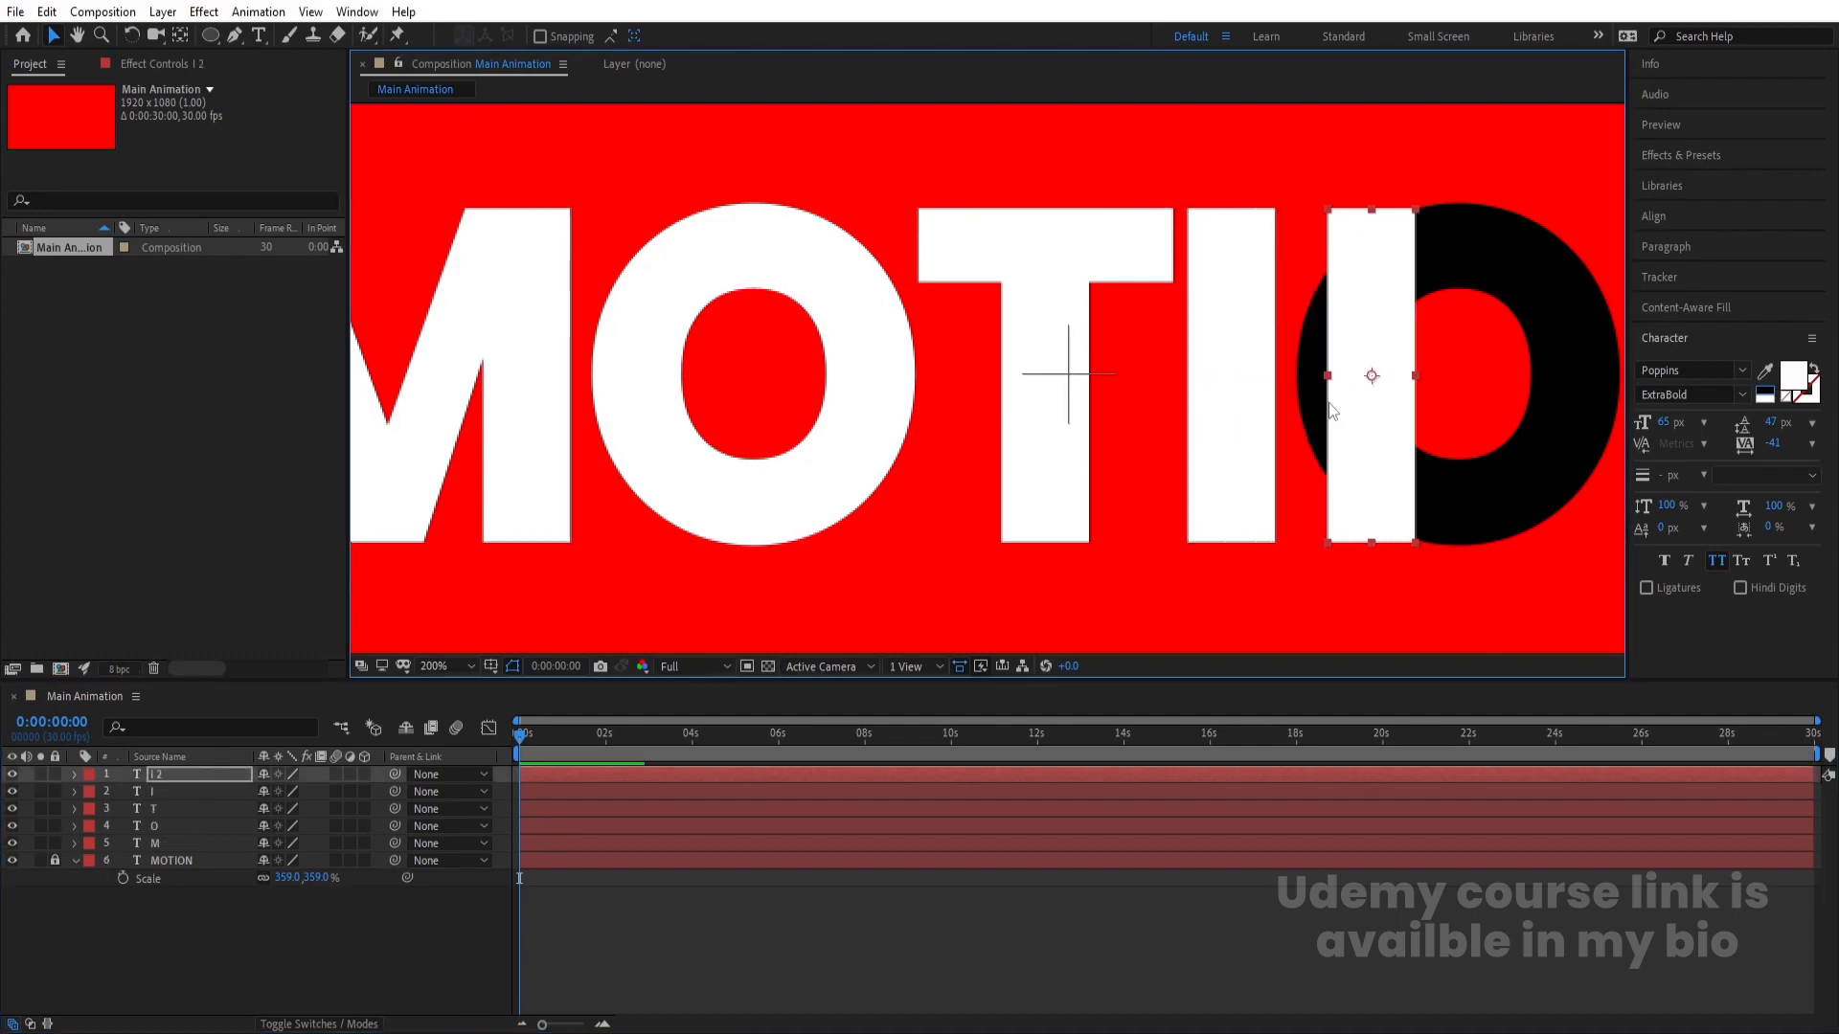
double_click(1332, 400)
type("O")
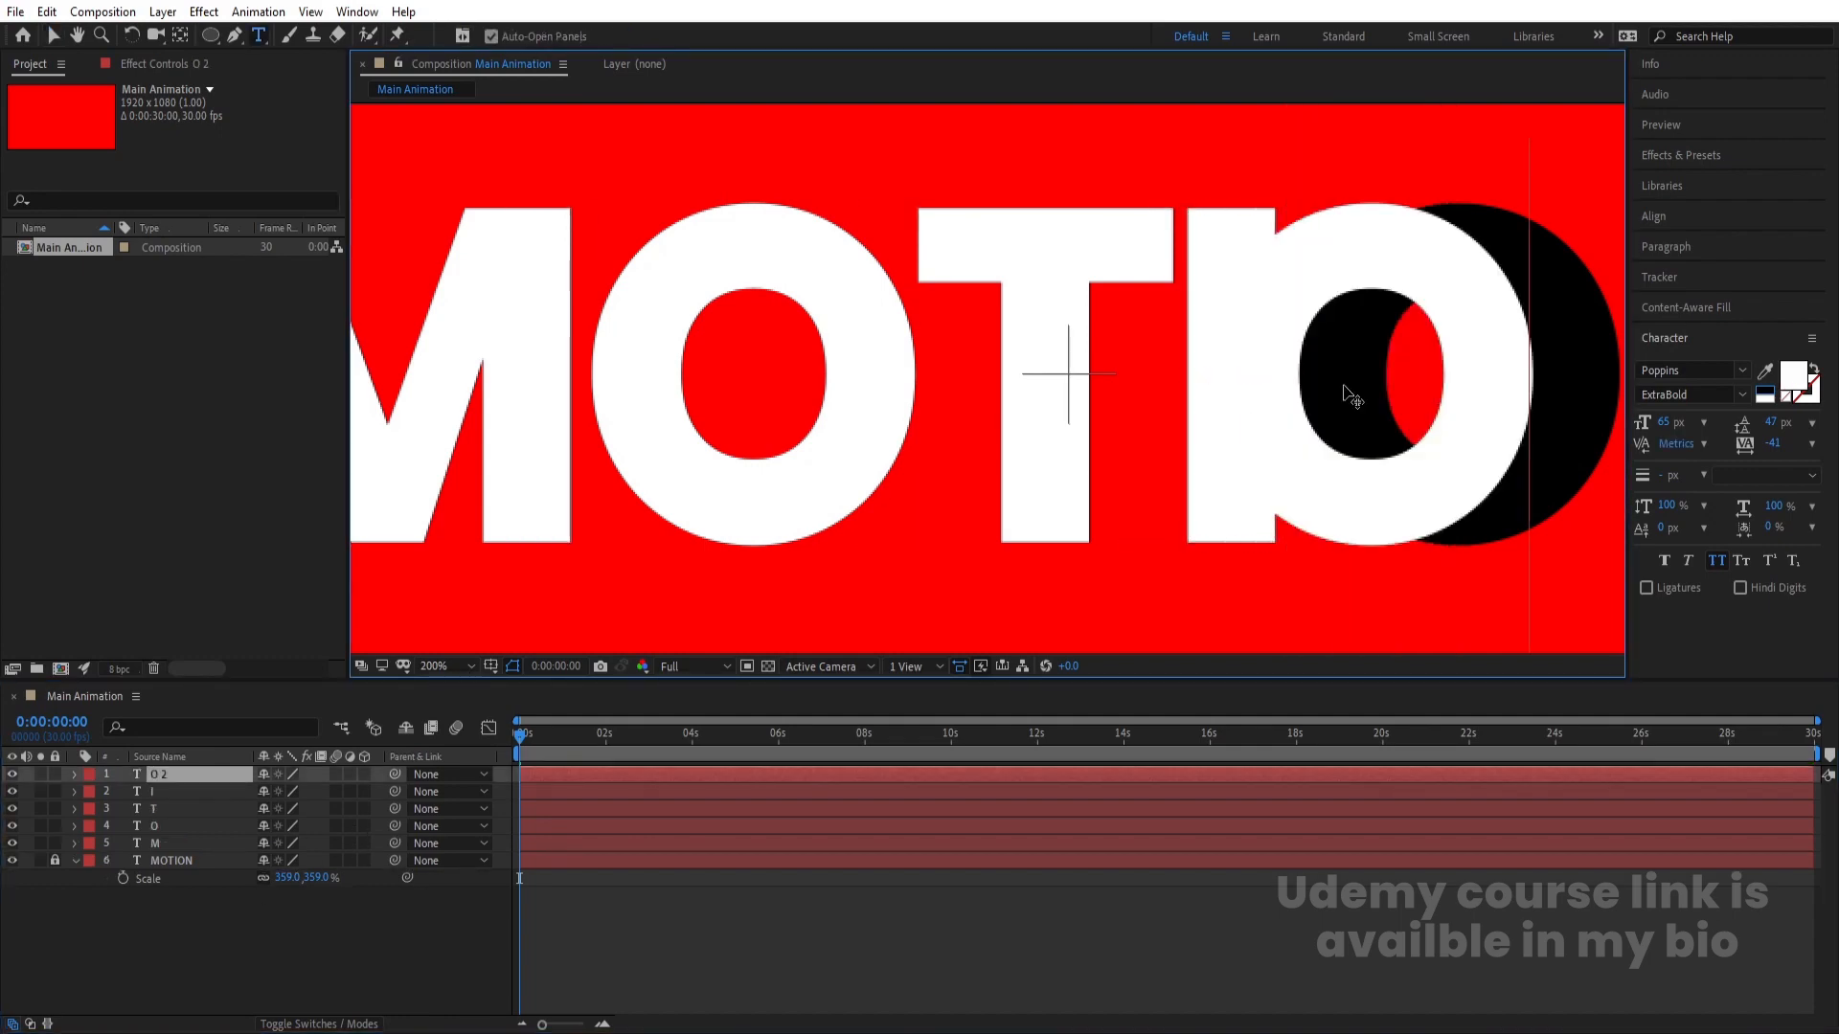
- Move the second white O exactly over the last O of the black reference text
left_click(193, 774)
left_click_drag(1199, 379, 788, 379)
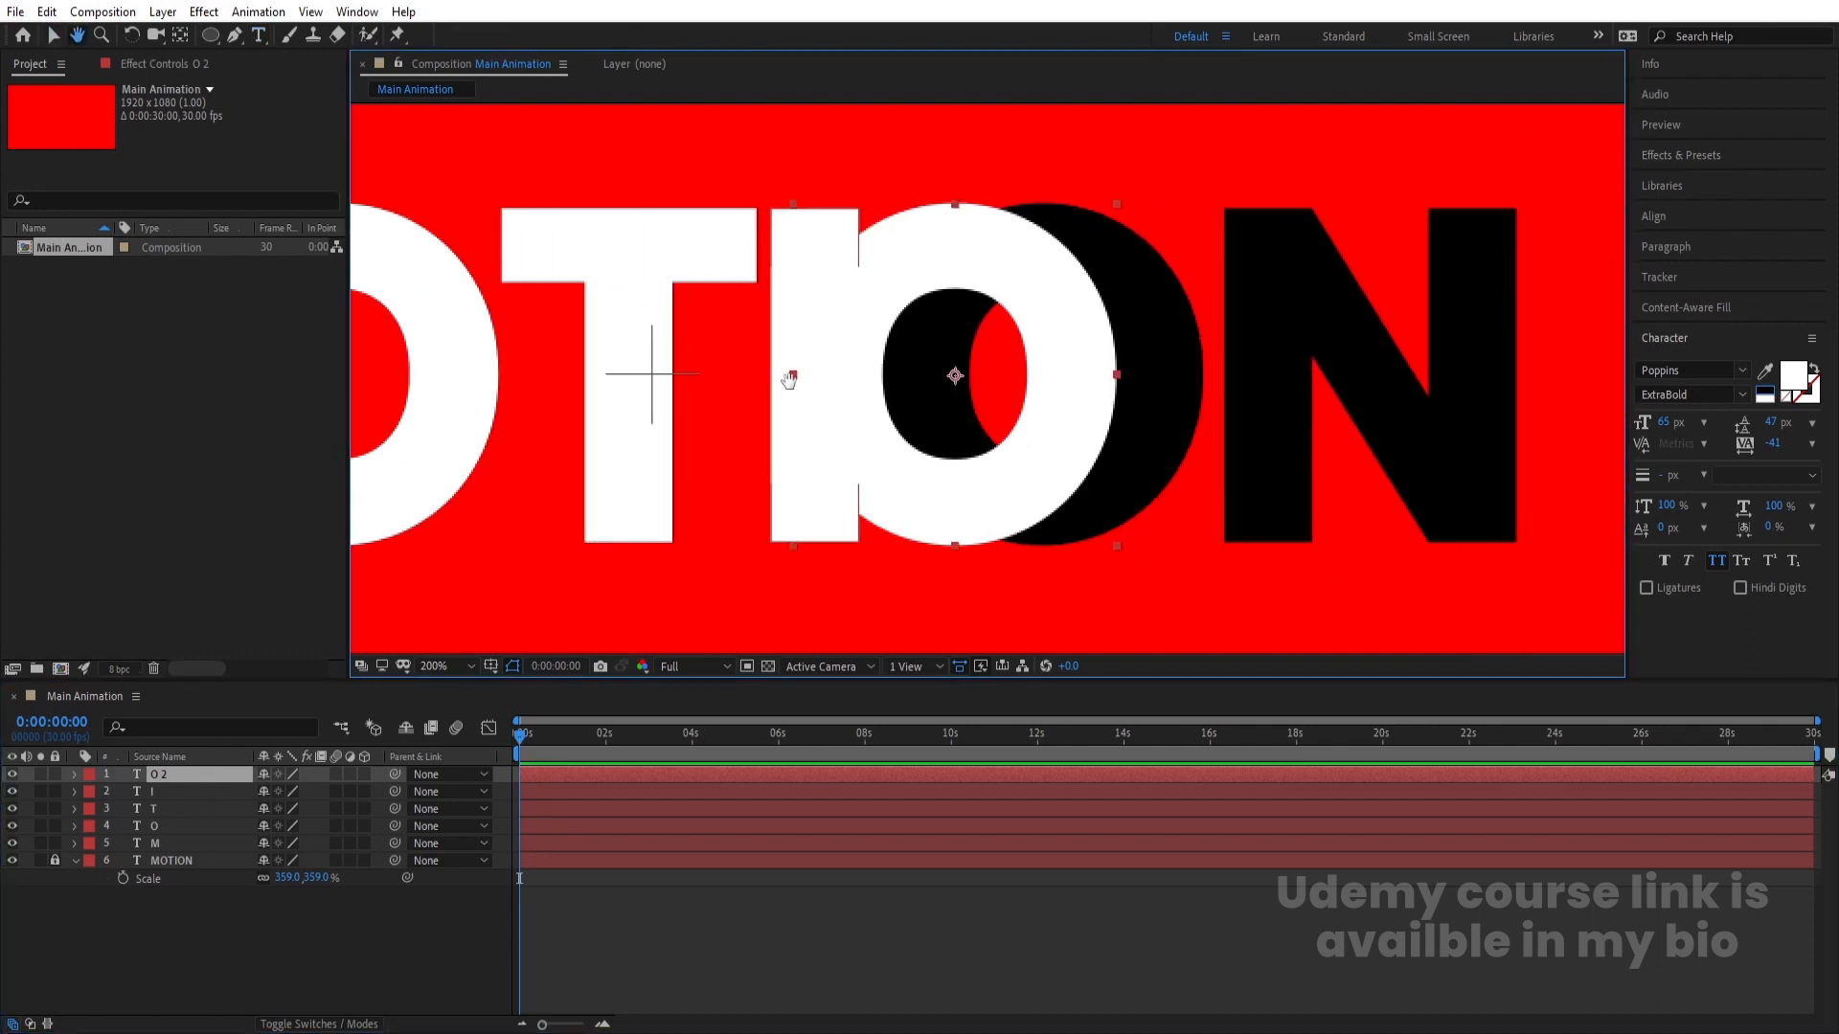
left_click_drag(926, 450, 1011, 457)
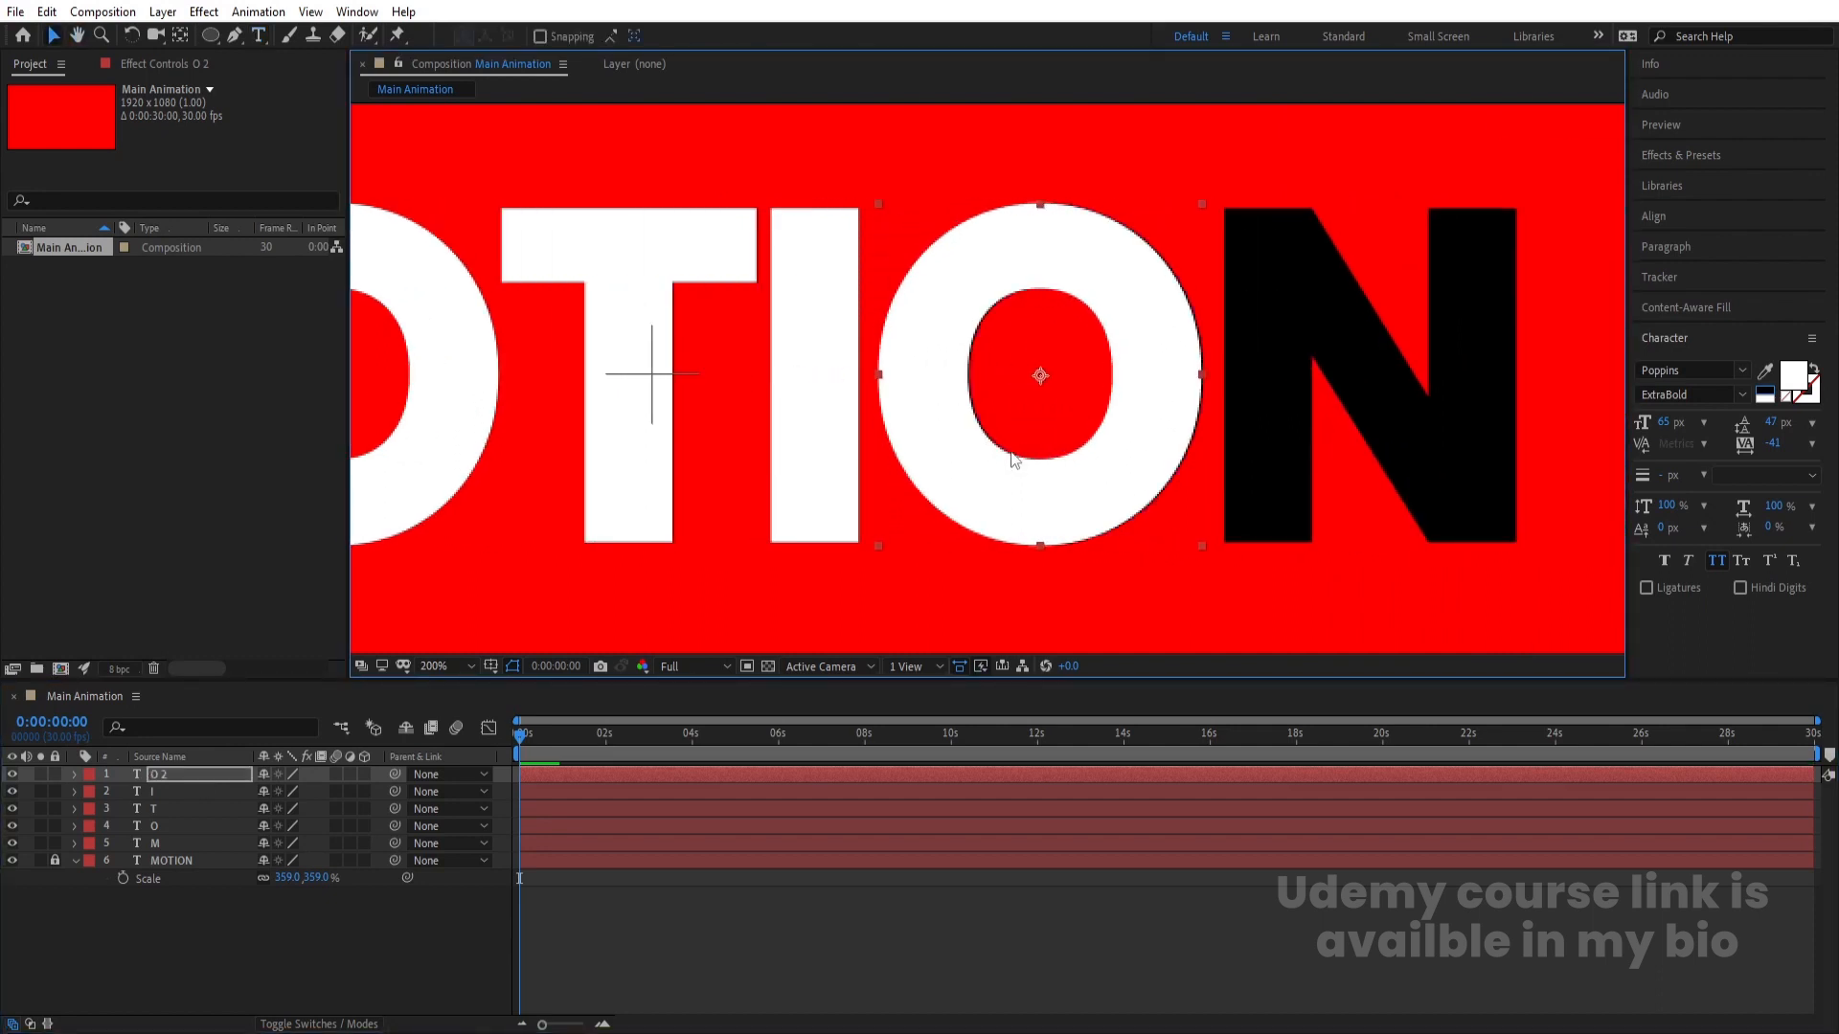
- Duplicate the second O layer, shift the copy towards the black N, and change its text to N
left_click(185, 778)
key("ctrl+d")
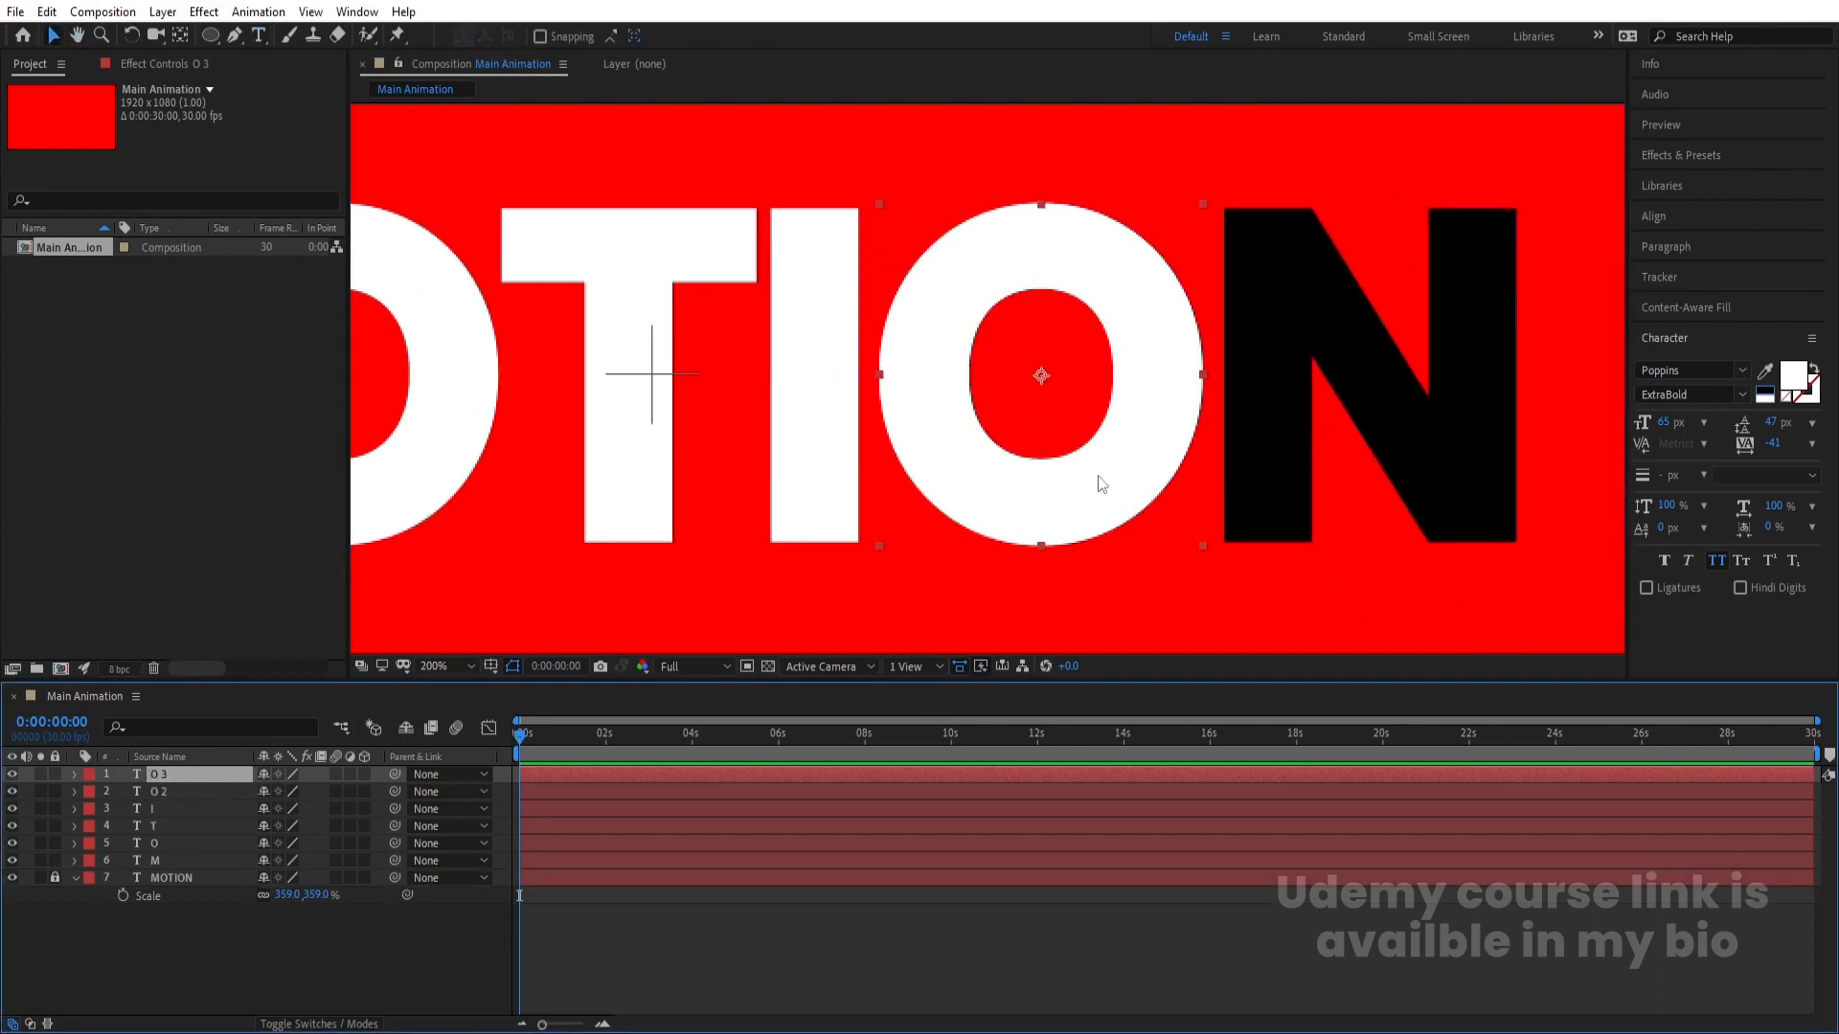
left_click_drag(1100, 482, 1292, 466)
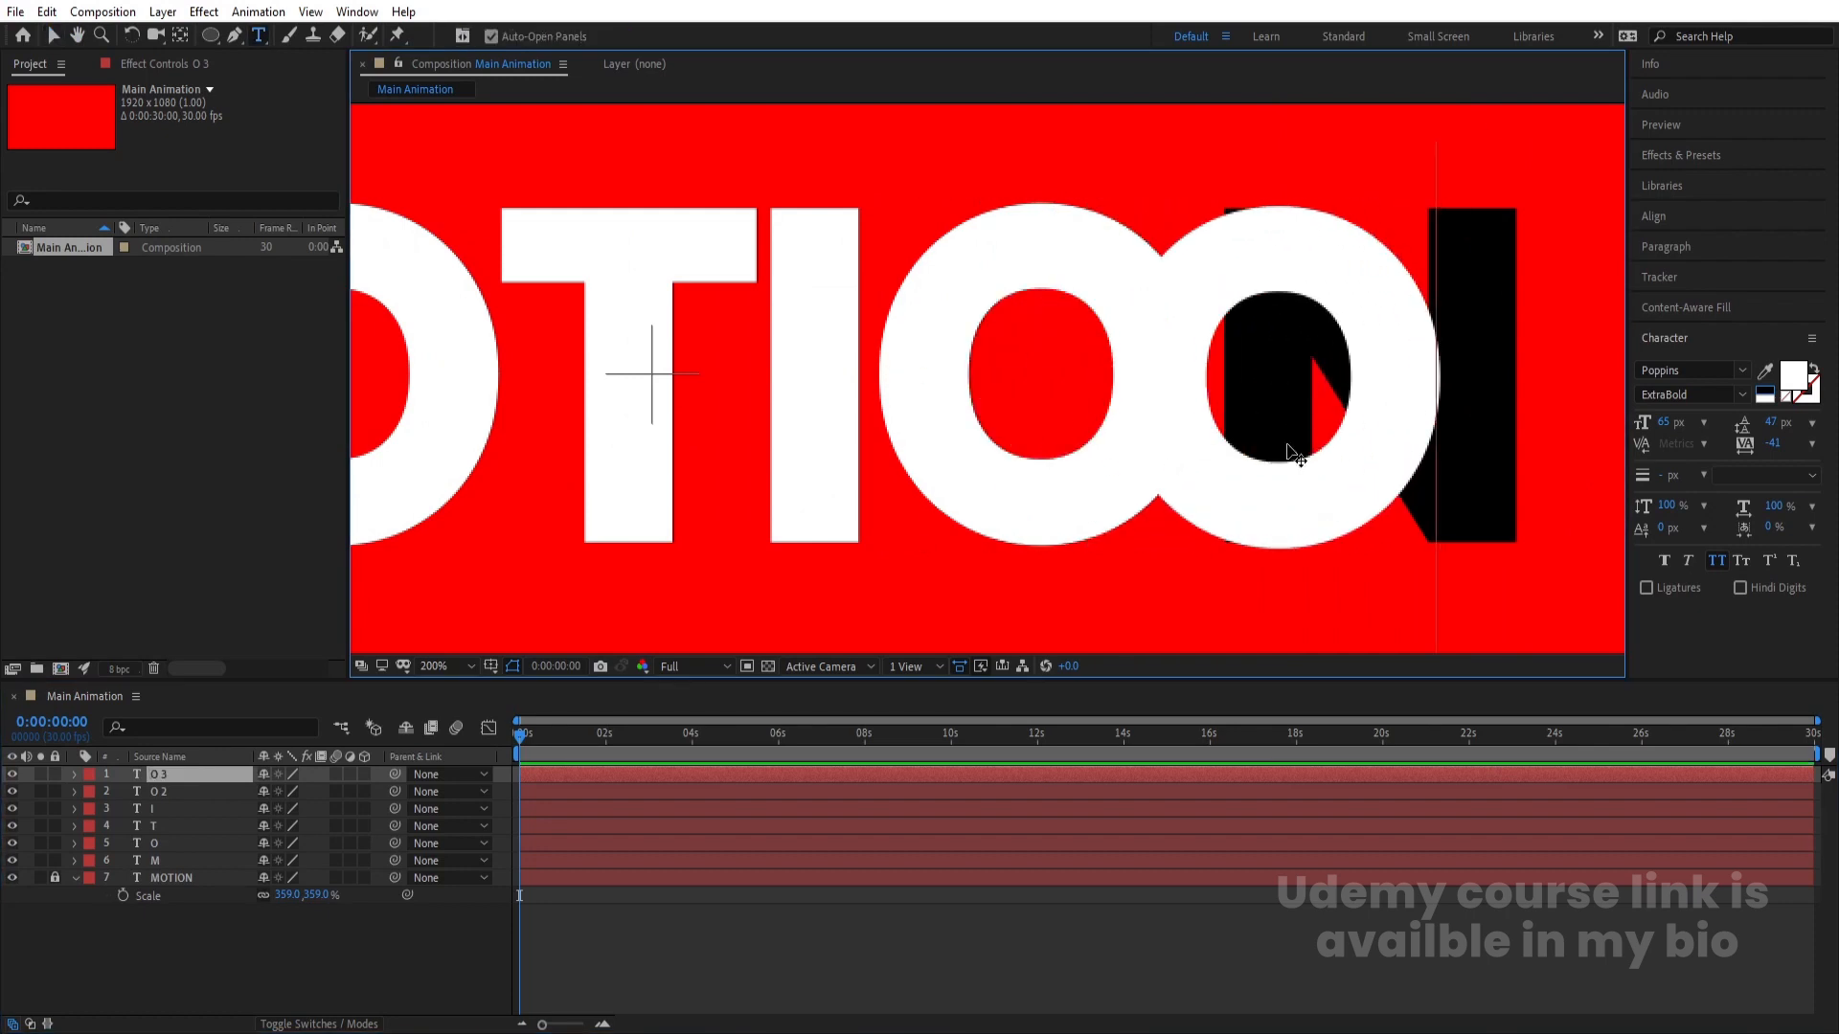
double_click(1290, 464)
type("N")
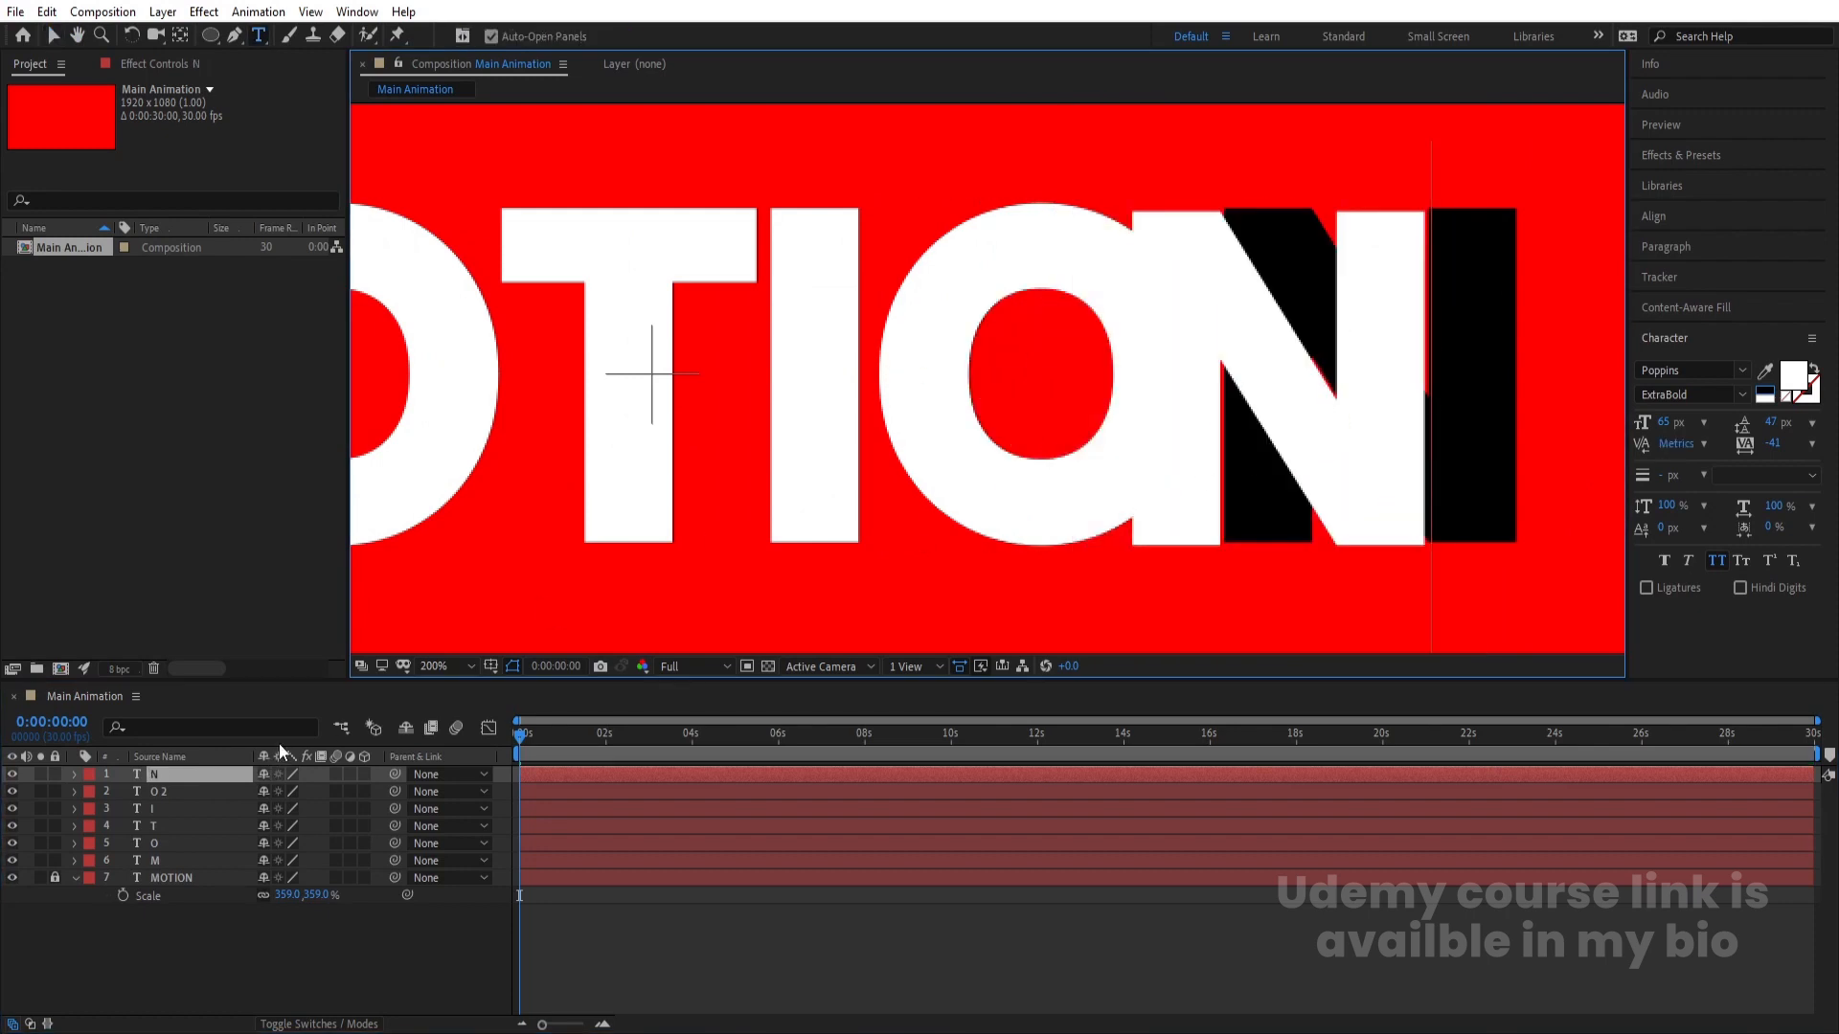
- Move the white N over the black N of the reference text and nudge it up into exact alignment
left_click(139, 778)
key("v")
left_click_drag(1320, 439, 1411, 442)
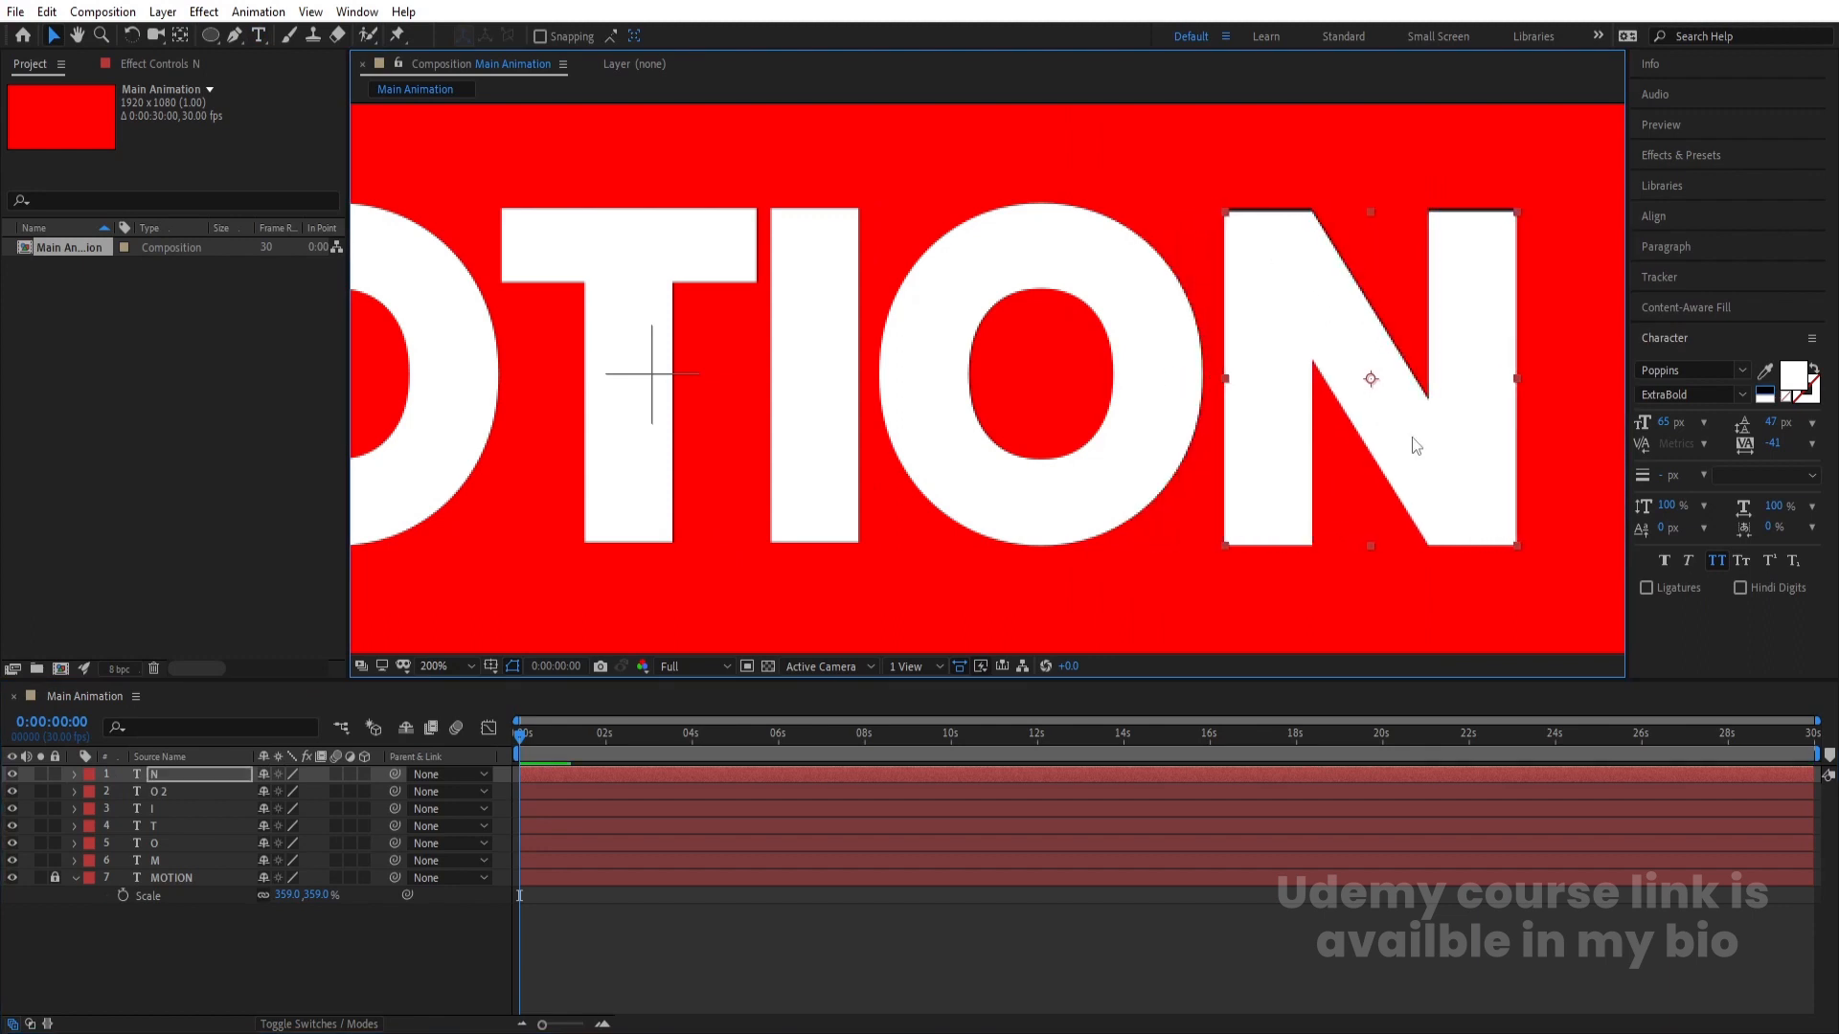
key("Up")
key("Up")
key("Up")
key("comma")
key("comma")
key("comma")
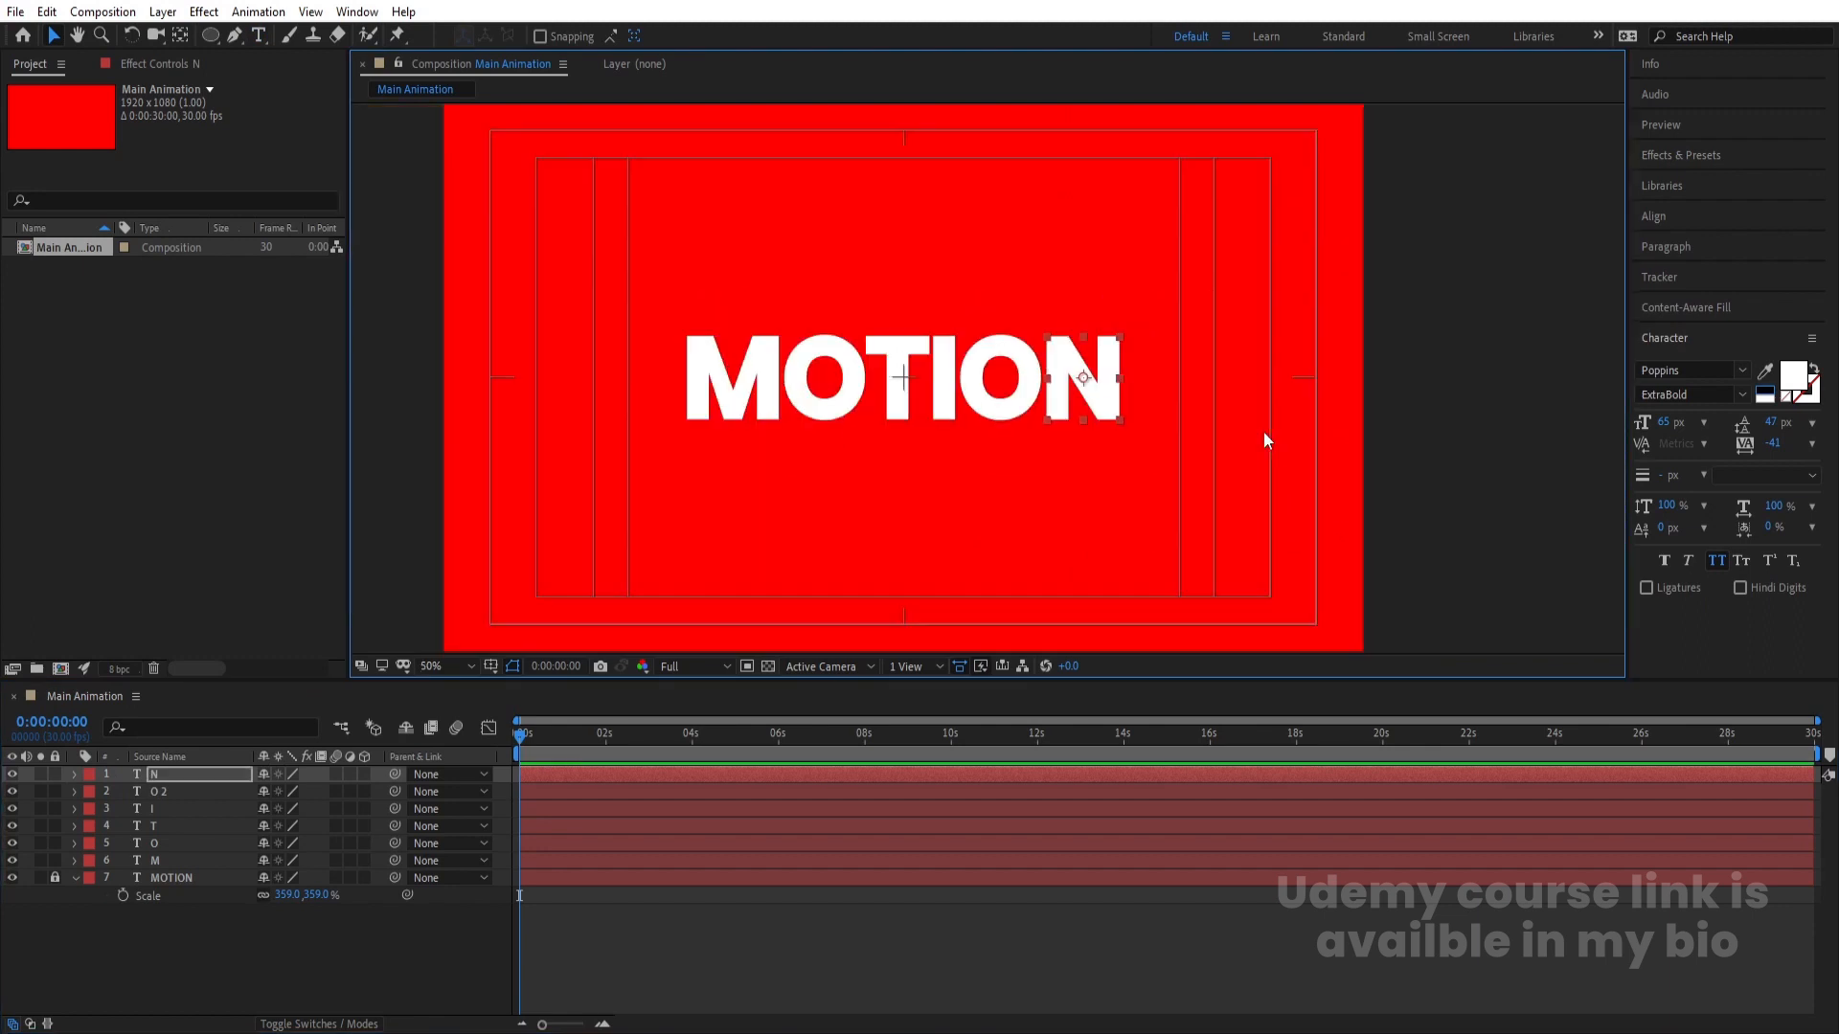
left_click(739, 403)
left_click(816, 379)
left_click(896, 376)
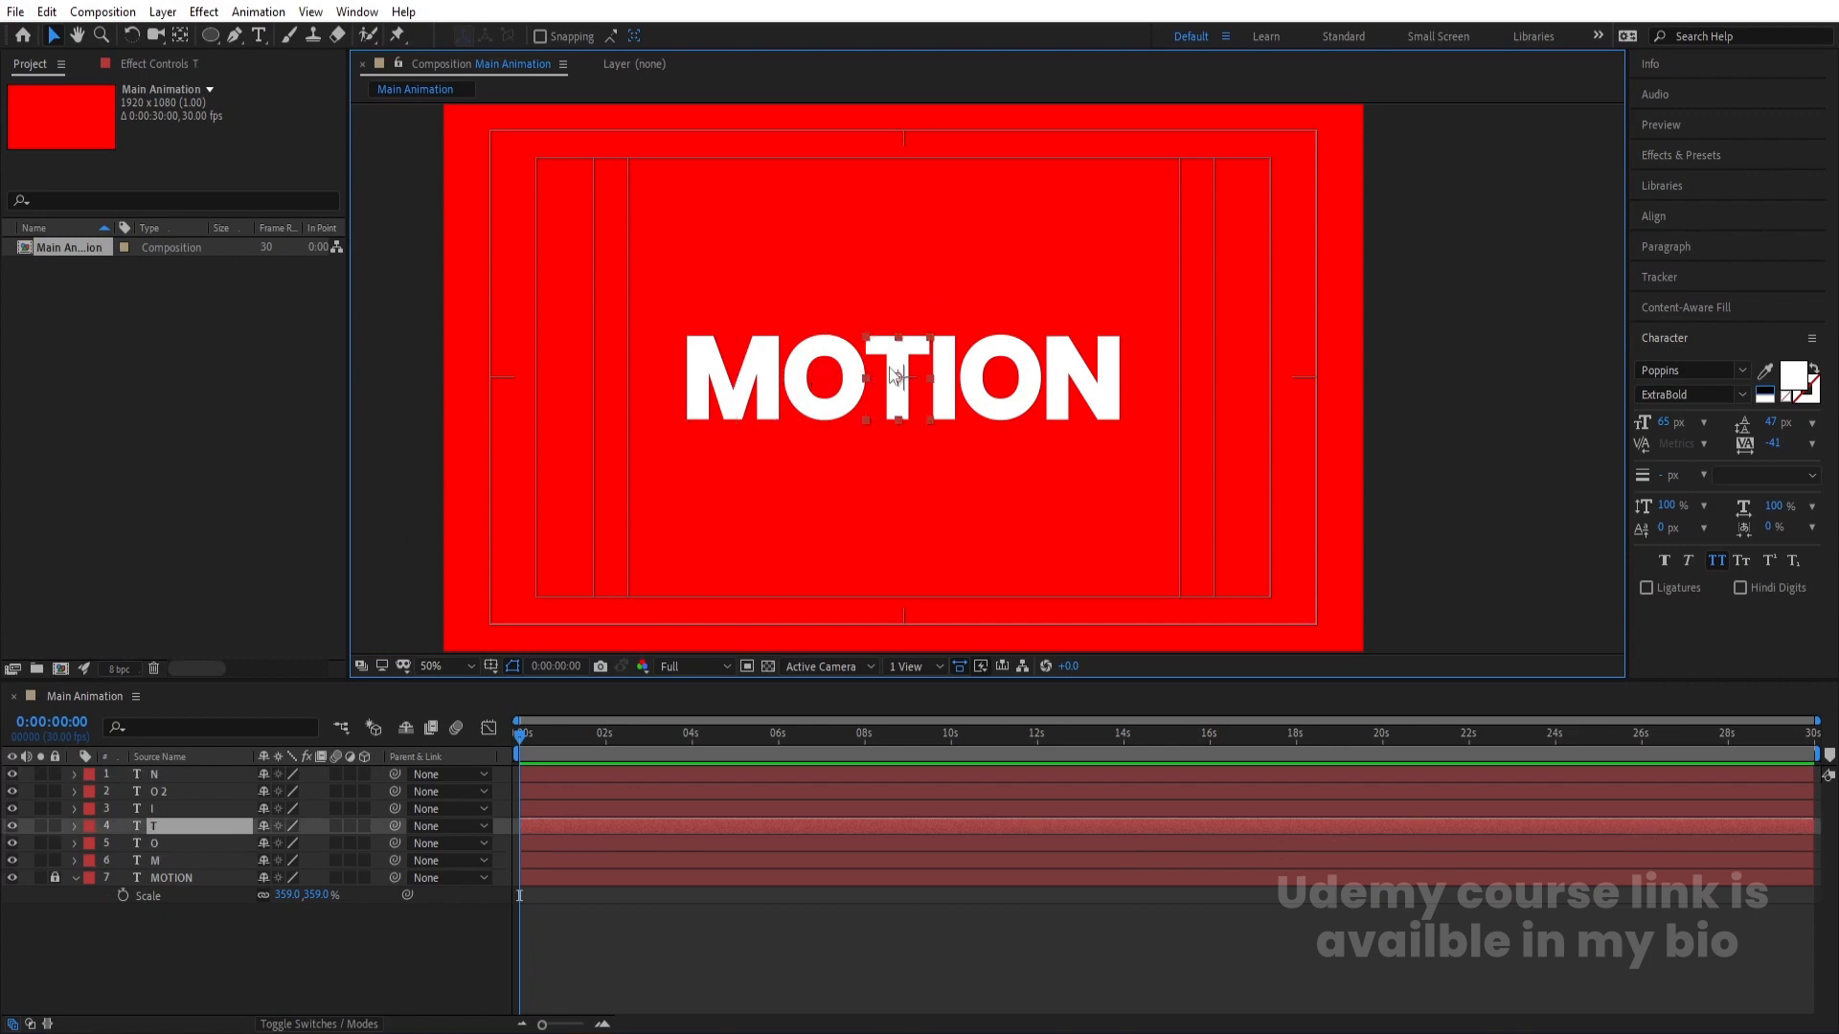
left_click(176, 914)
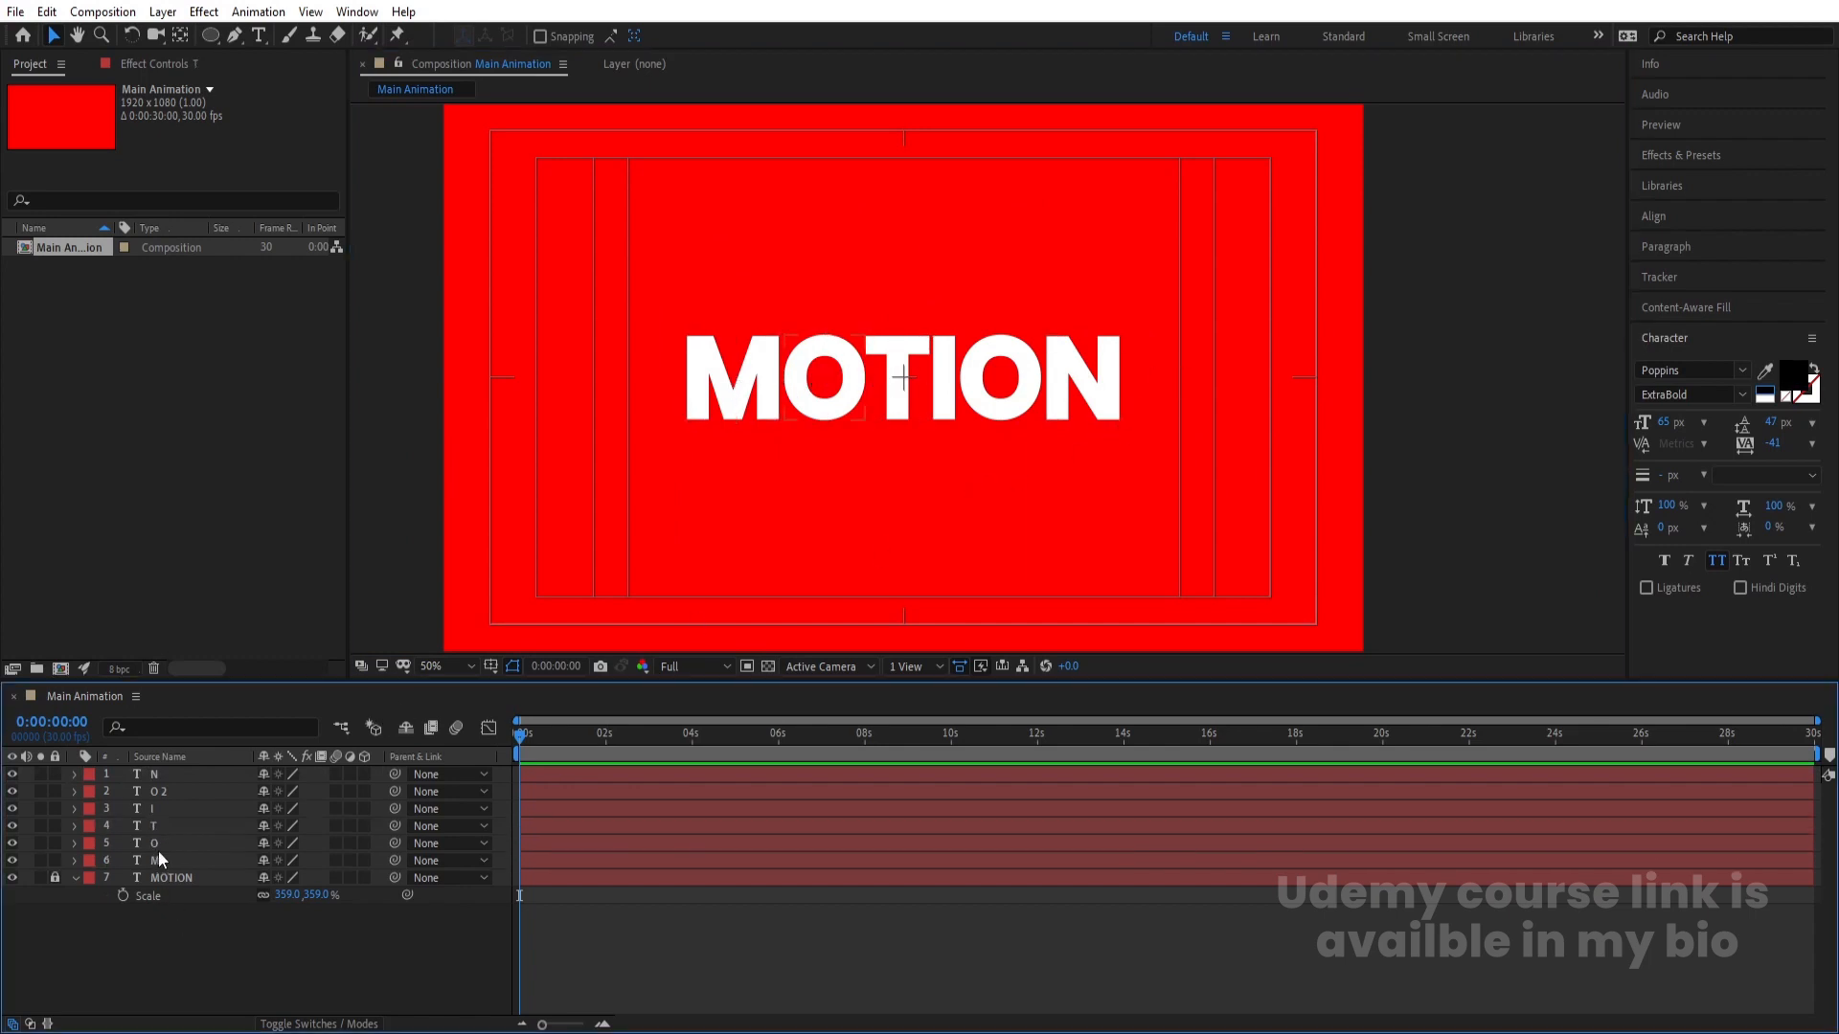
- Pre-compose the six white letter layers, from M to N, into a new composition named Text
left_click(161, 858)
left_click(157, 776, "shift")
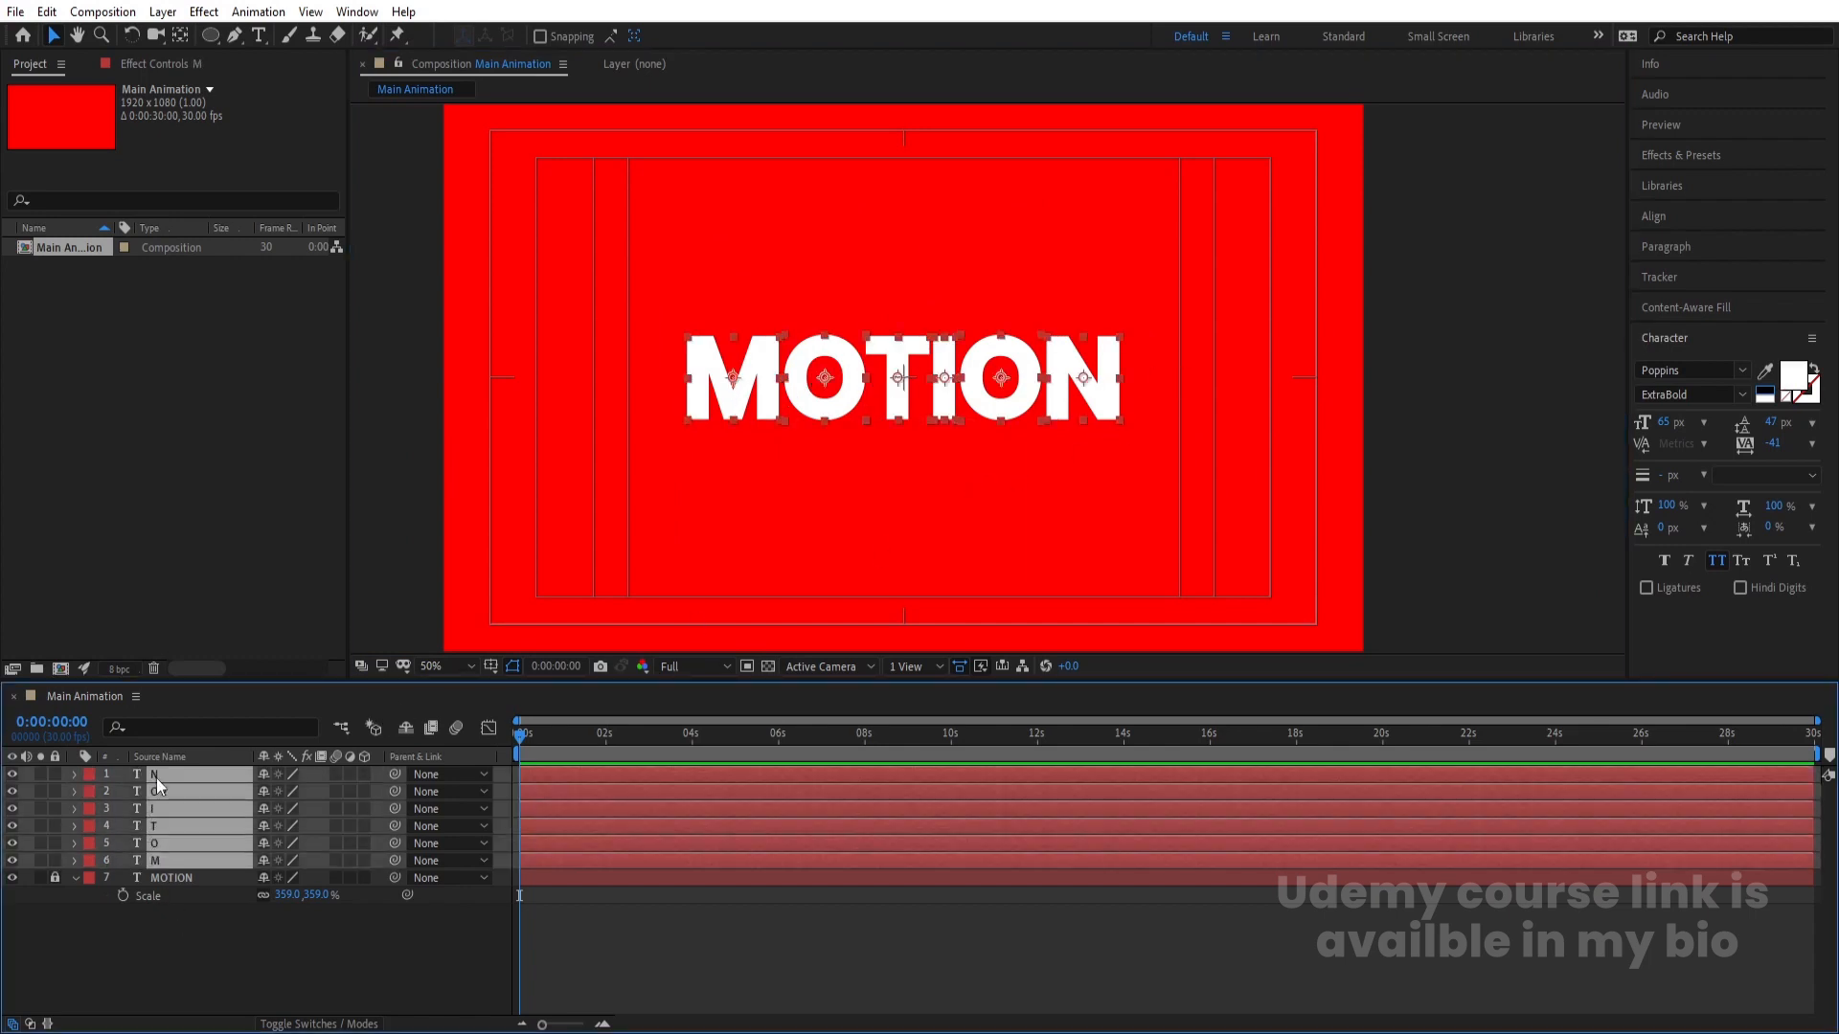
key("ctrl+shift+c")
type("Text")
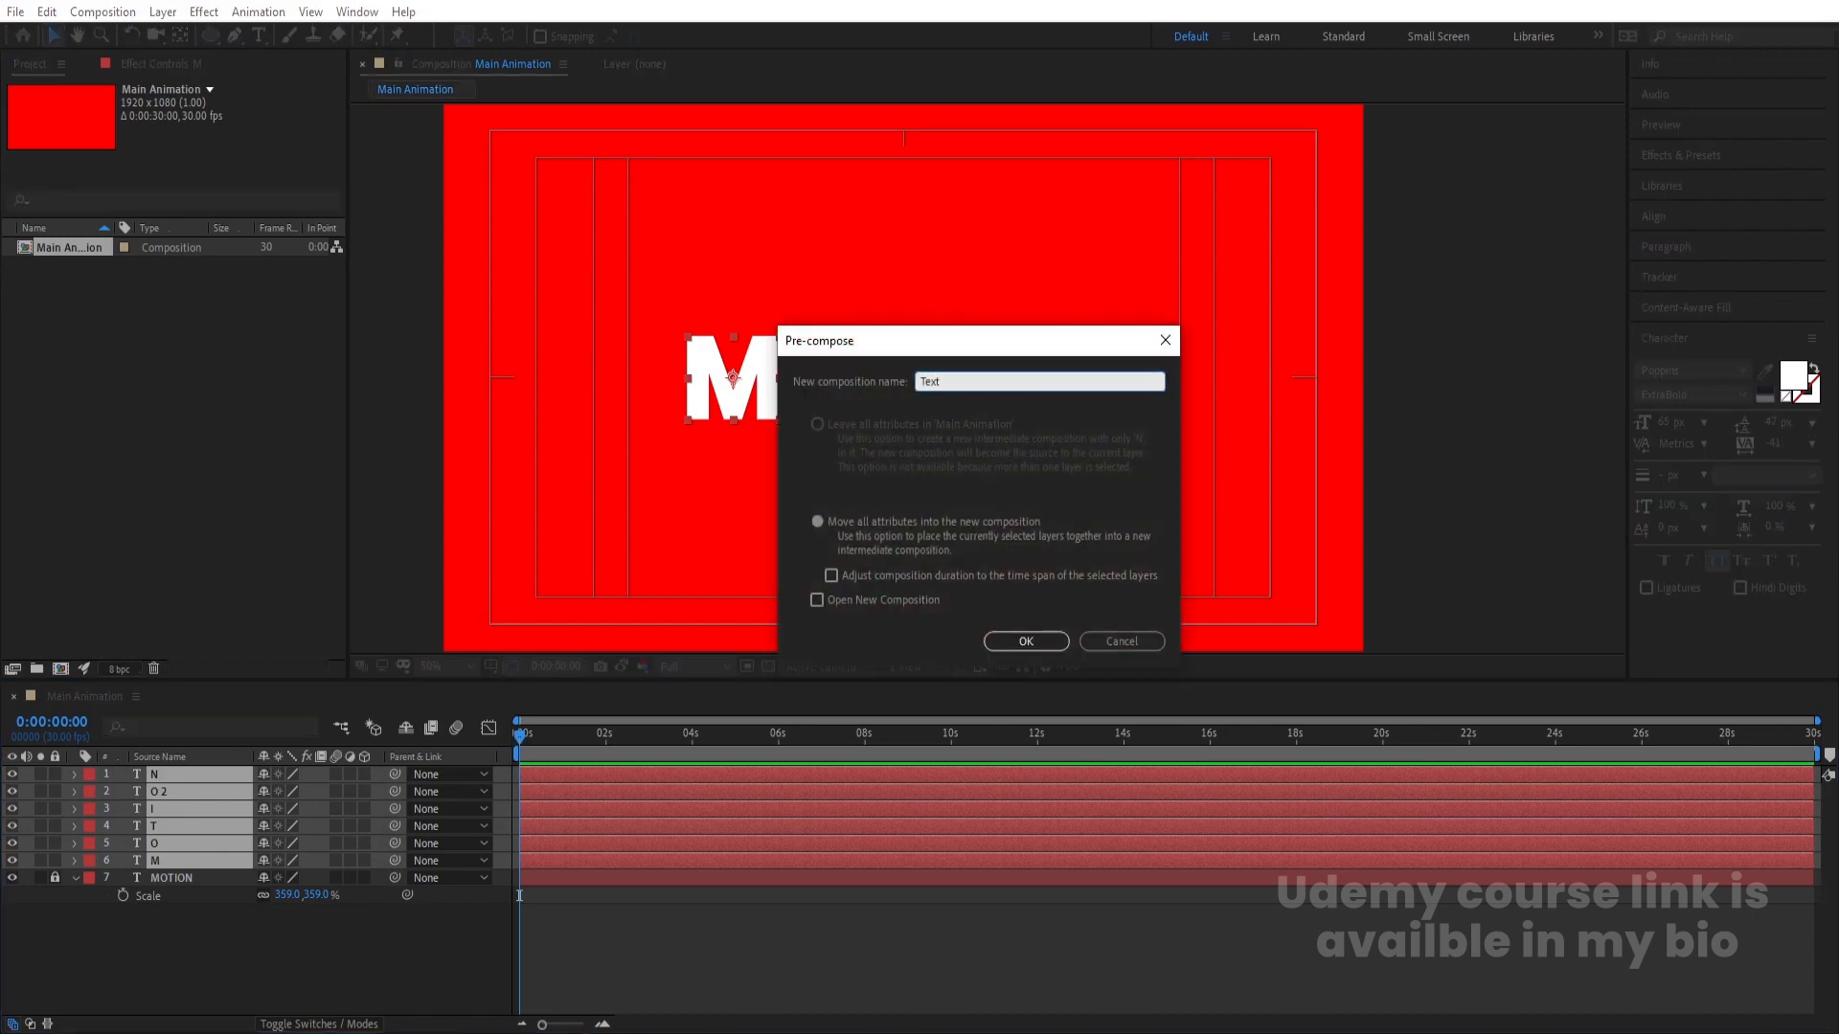
key("Return")
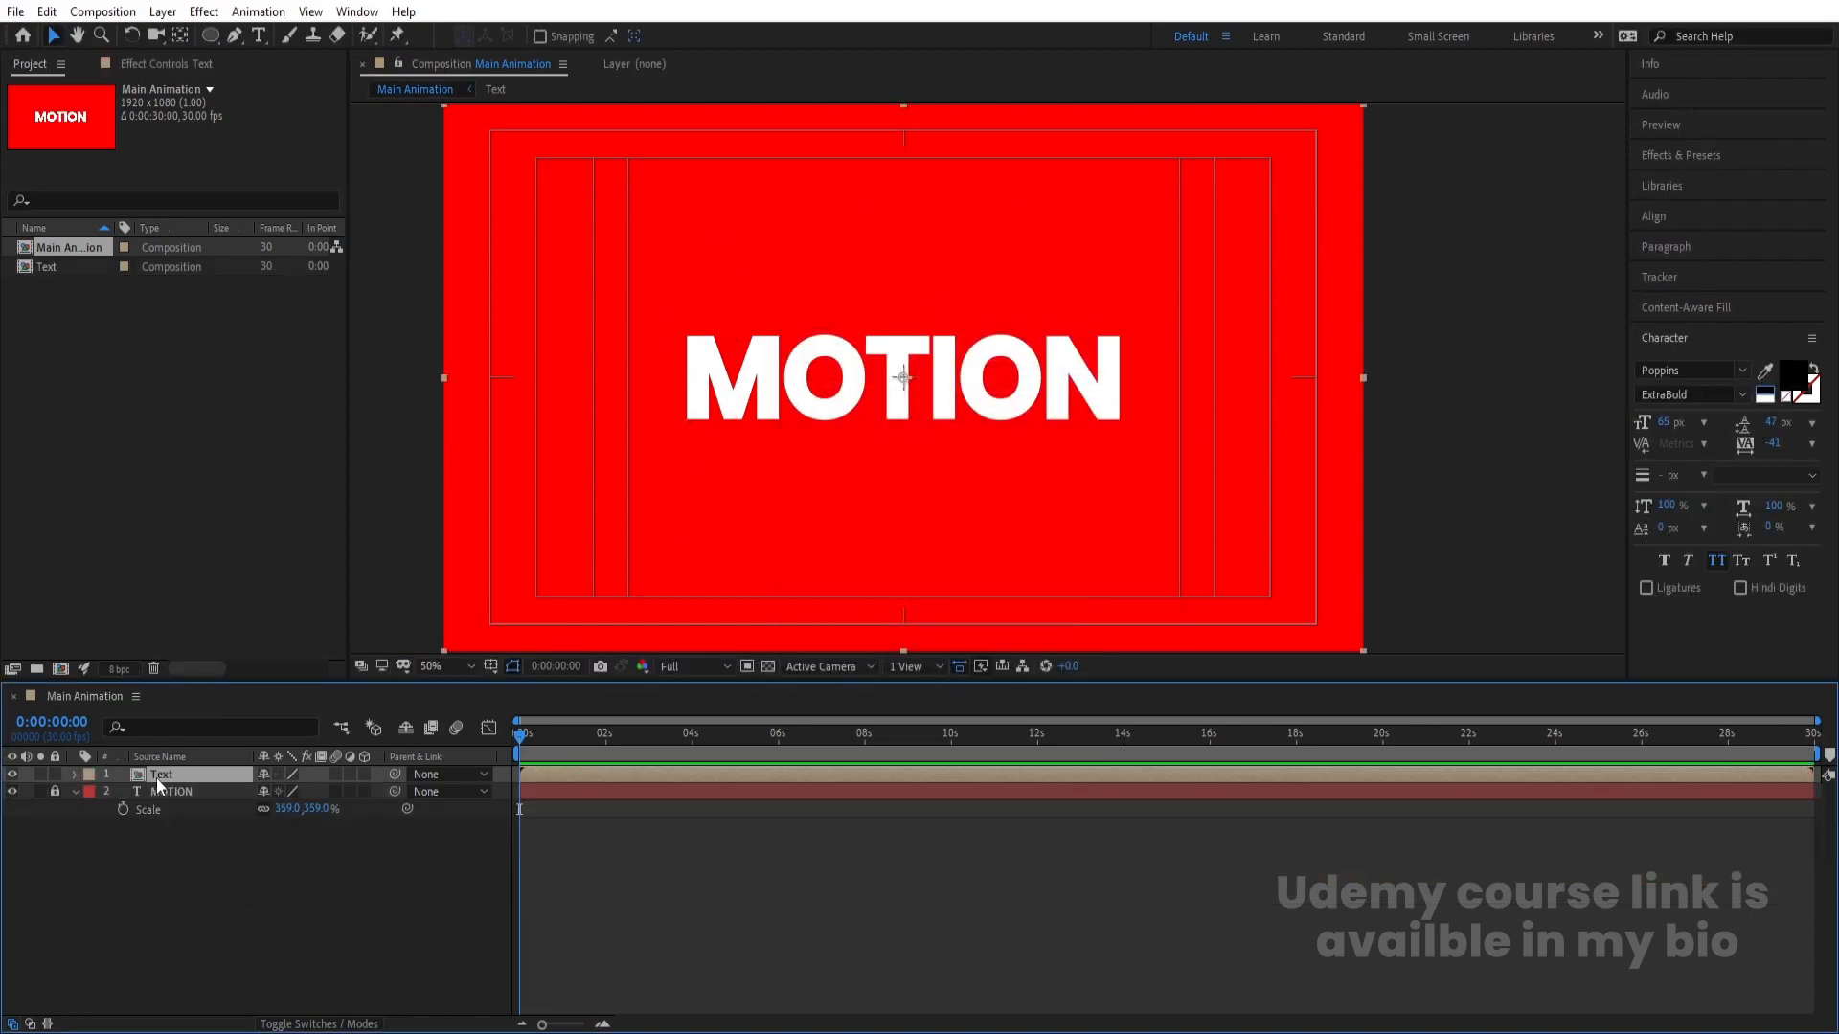
- Hide the Text composition layer, then unlock and delete the black MOTION reference layer
left_click(11, 775)
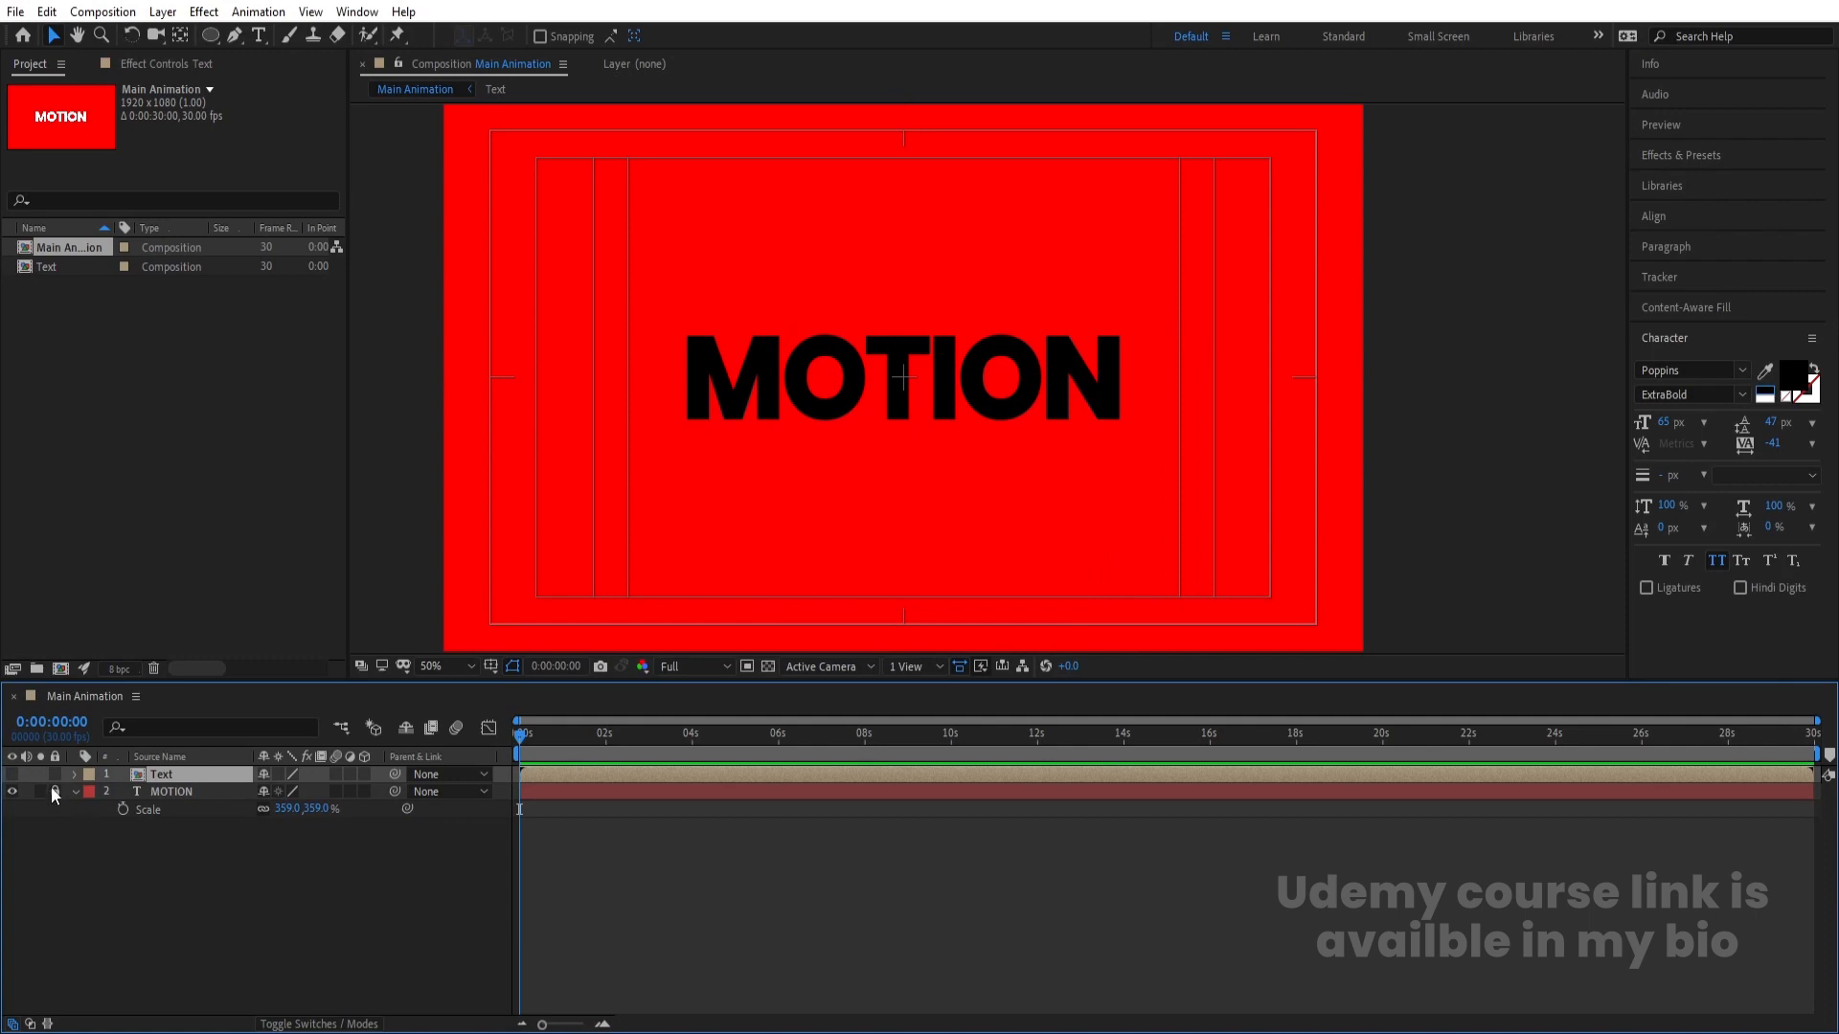
left_click(138, 792)
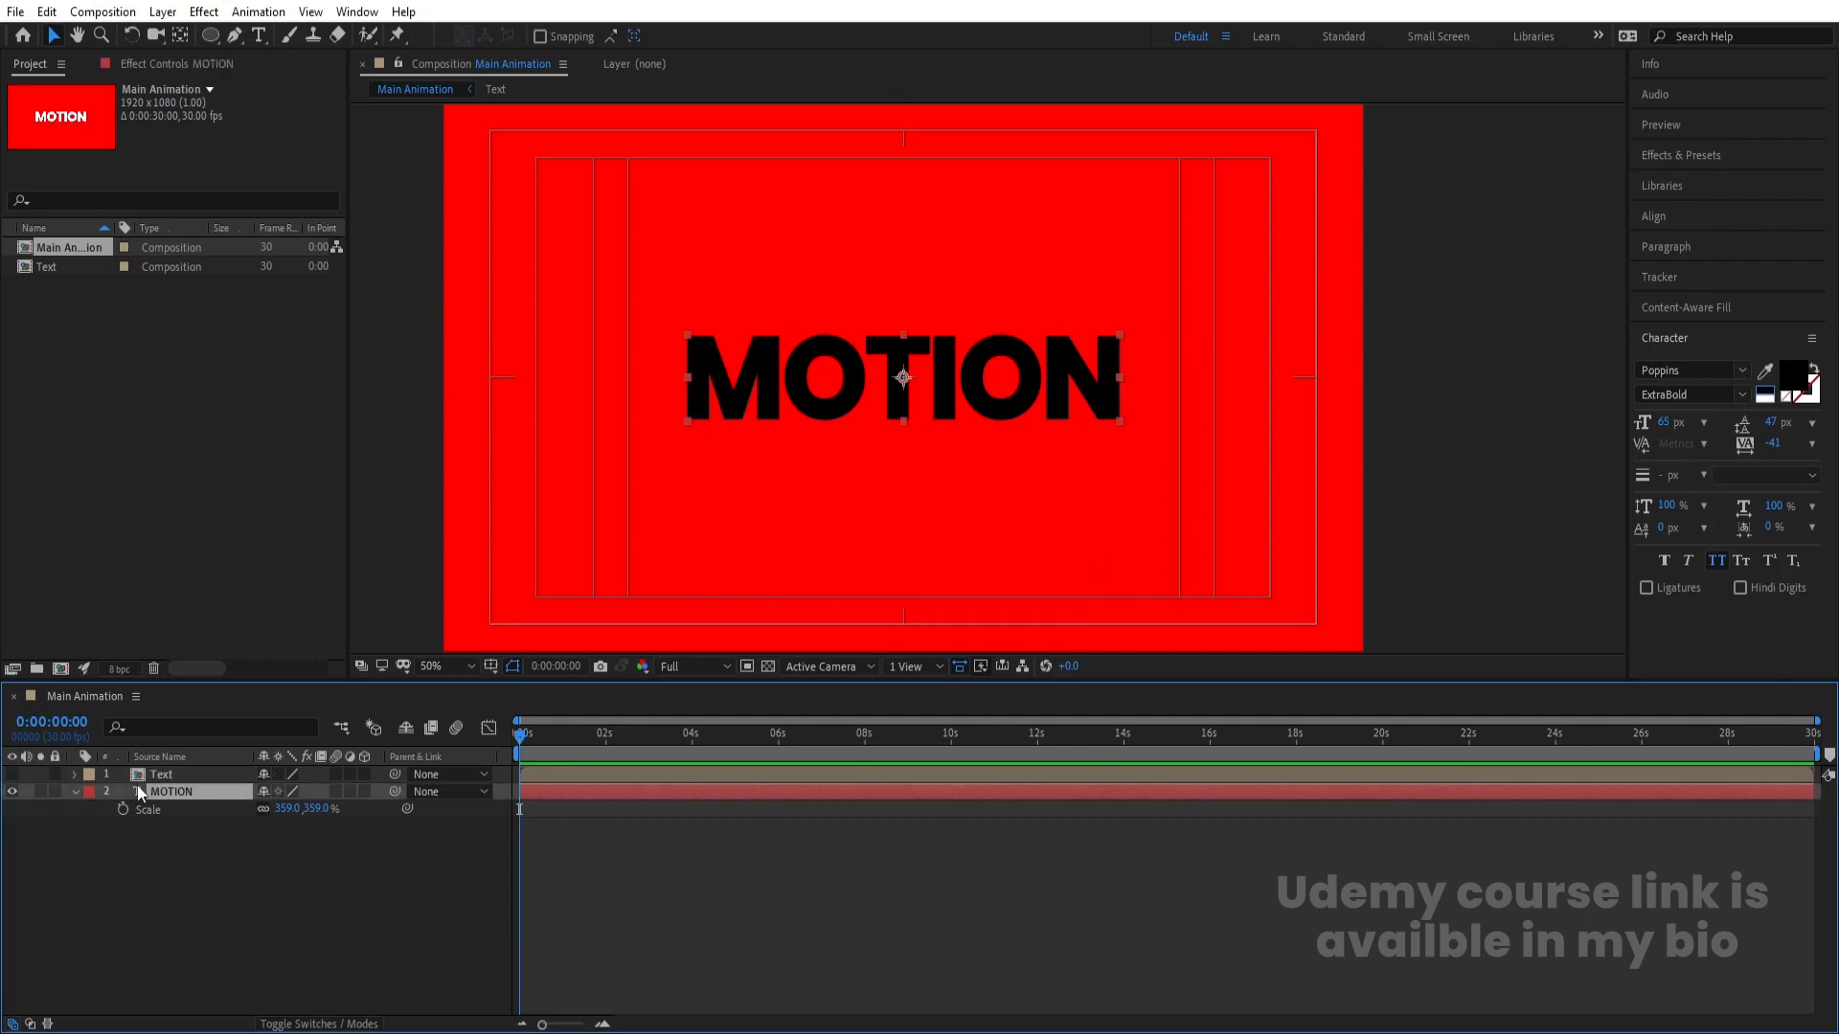
key("Delete")
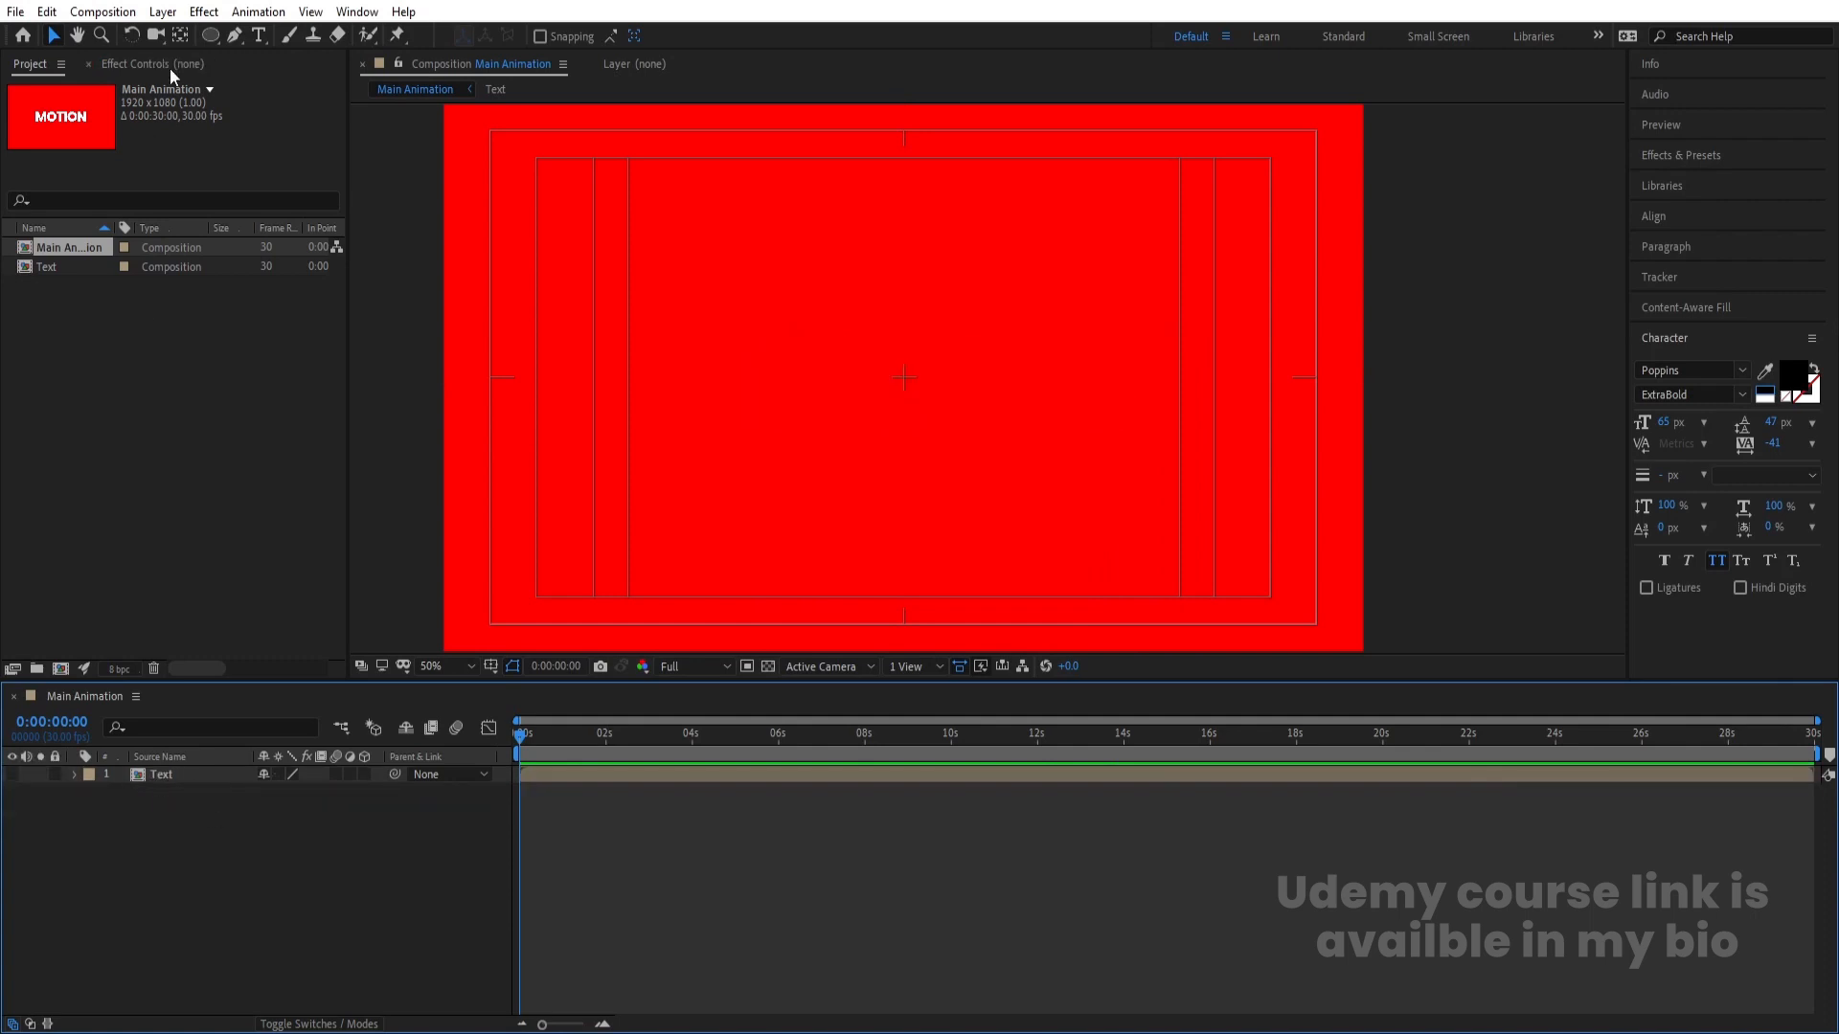
- Draw a small white circle near the centre of the composition with the Ellipse tool
left_click(211, 37)
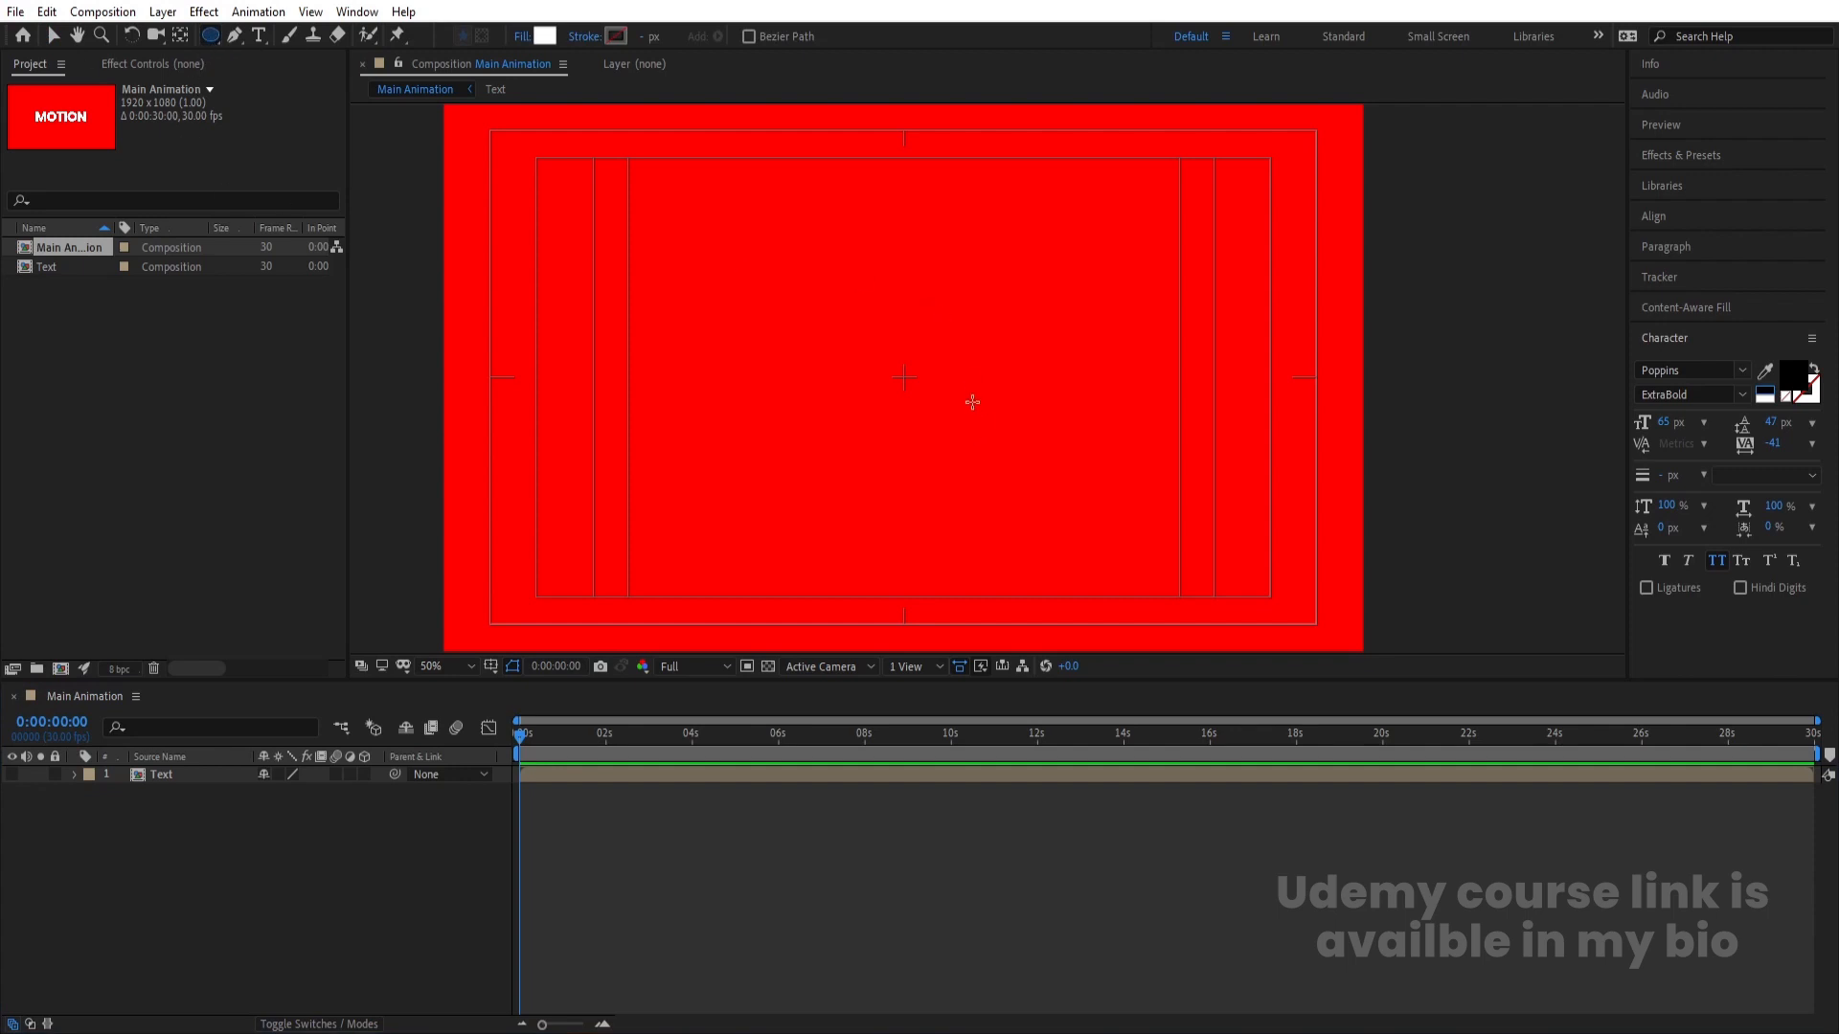
left_click_drag(882, 377, 917, 407)
left_click(272, 902)
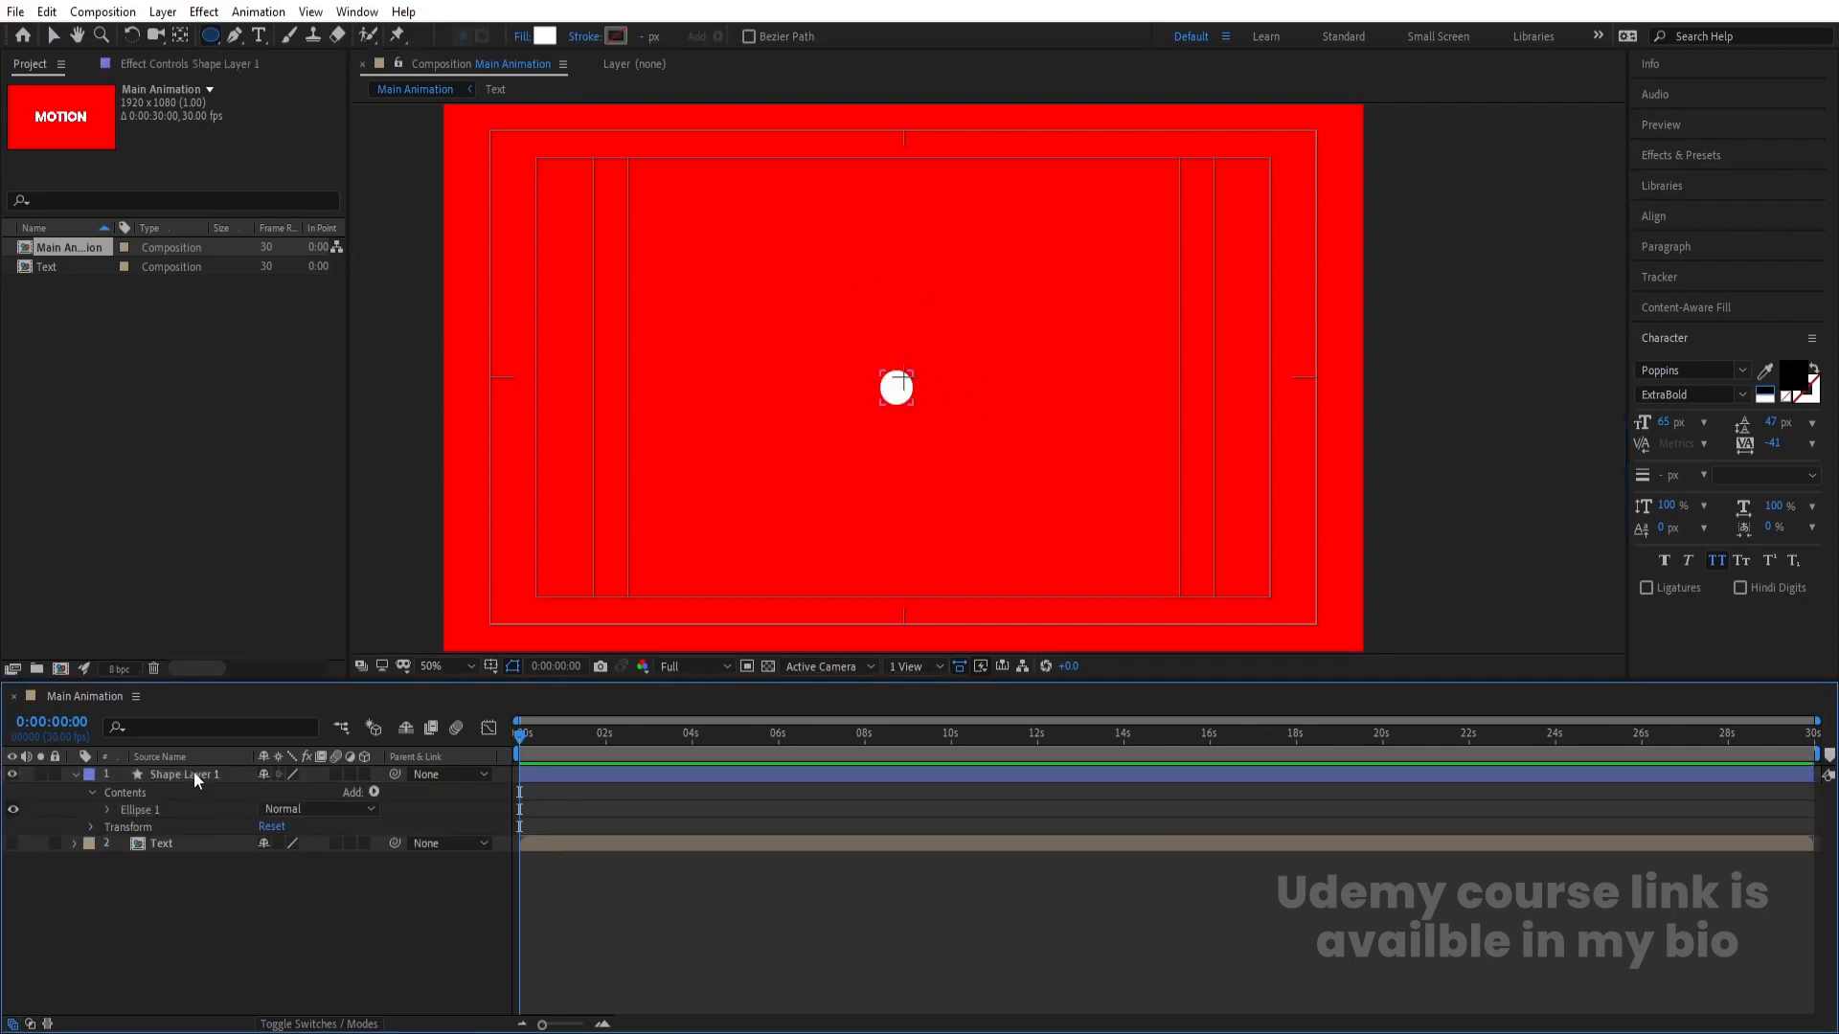
- Centre the circle layer's anchor point on the shape and align the layer horizontally and vertically to the composition's centre
left_click(194, 772)
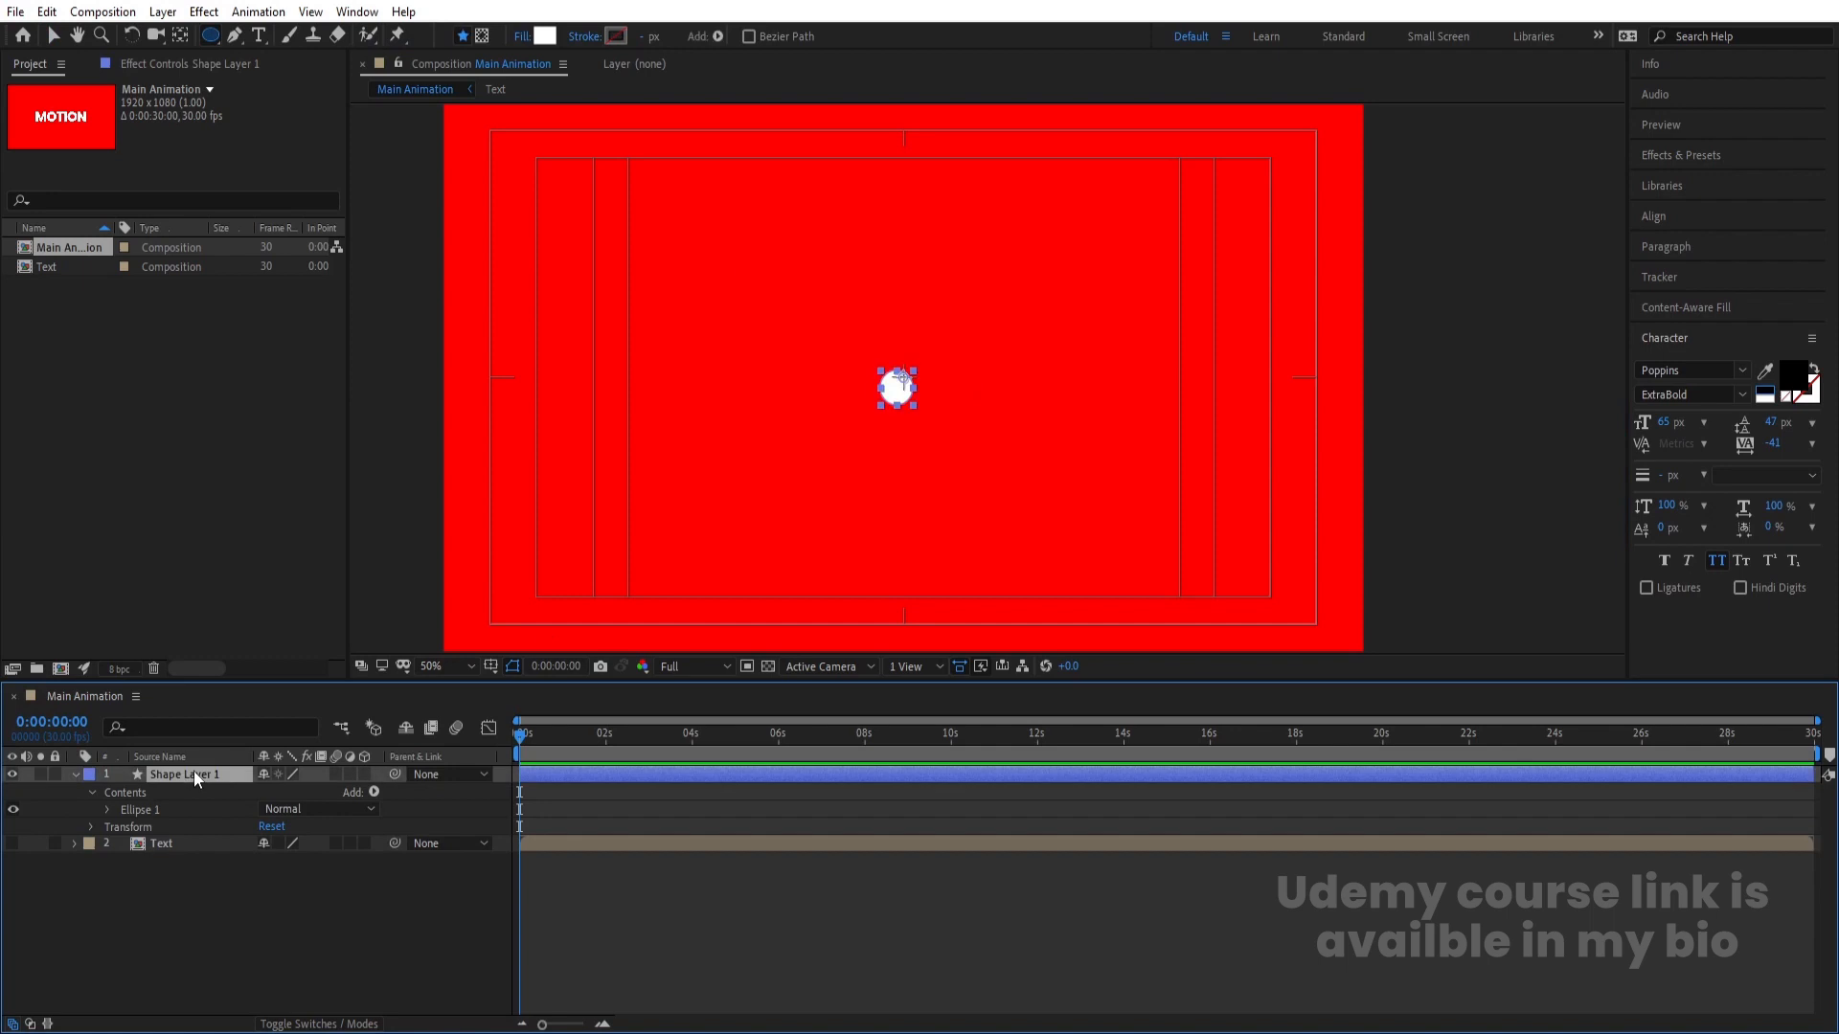
key("ctrl+alt+Home")
left_click(1662, 205)
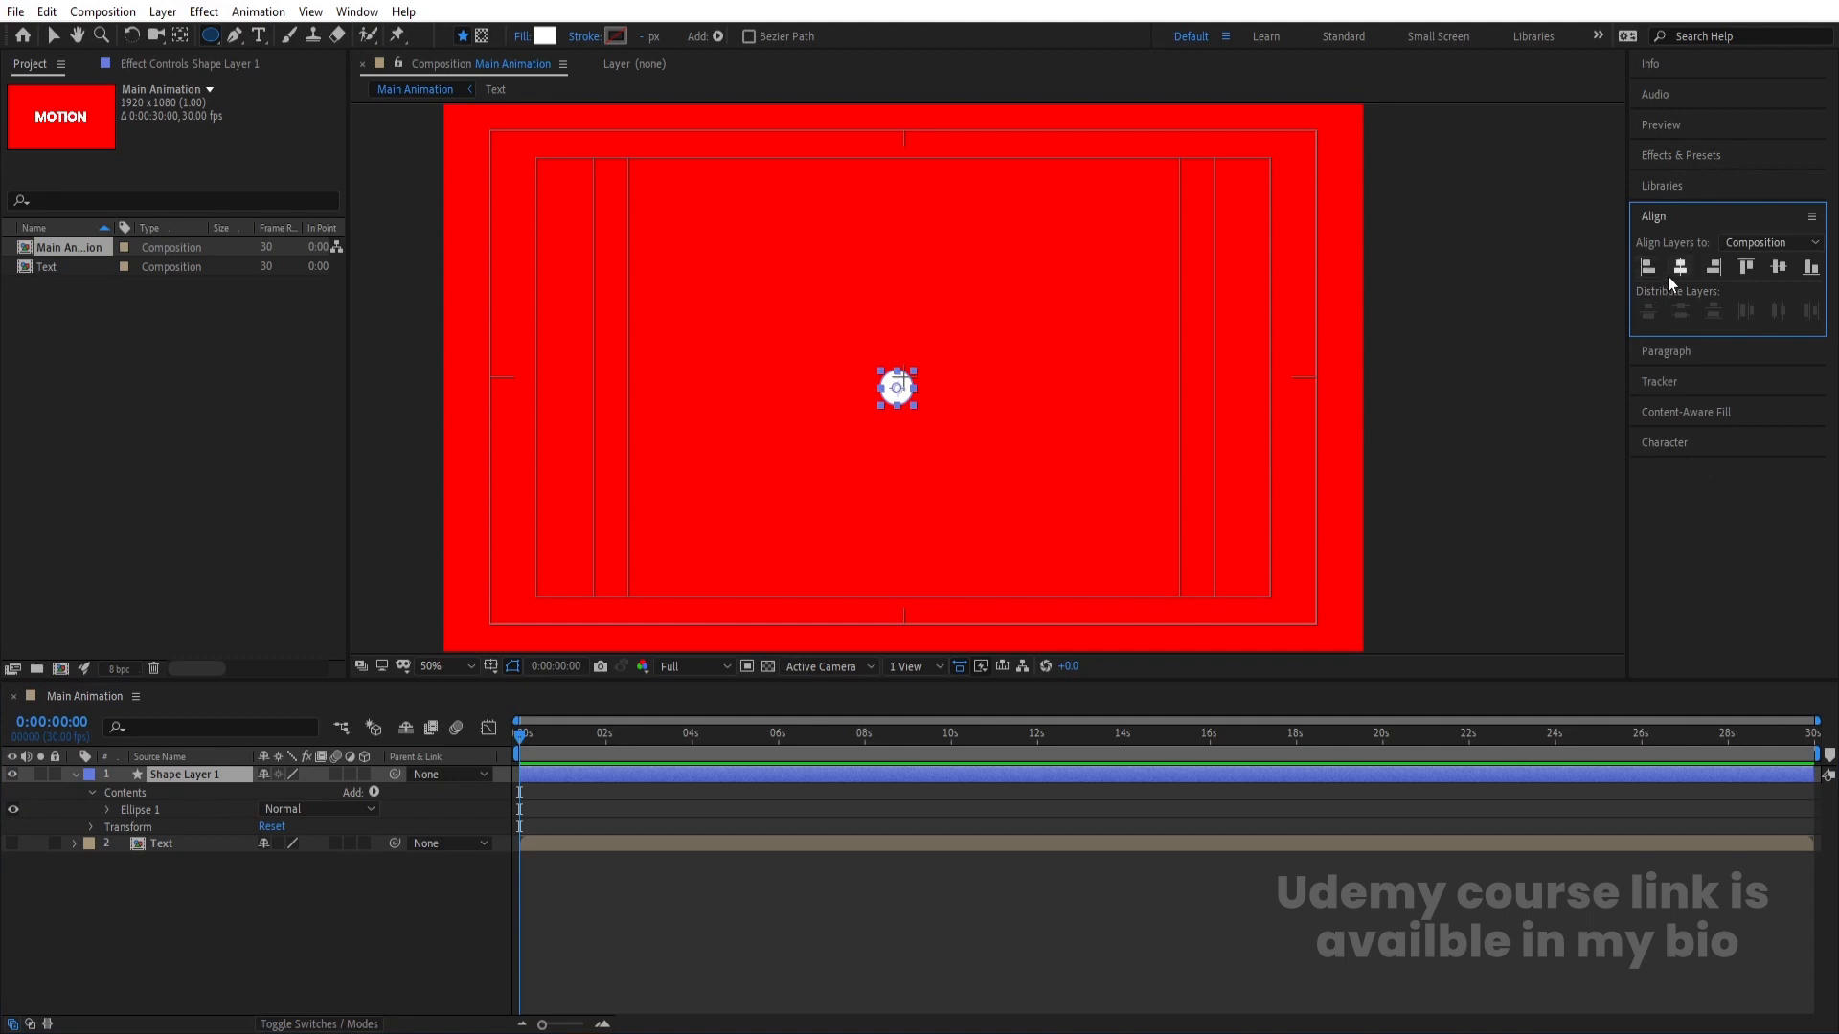
left_click(1678, 268)
left_click(1778, 267)
- Set the circle's Ellipse Path size to 90 by 90
scroll(868, 365, "up", 6)
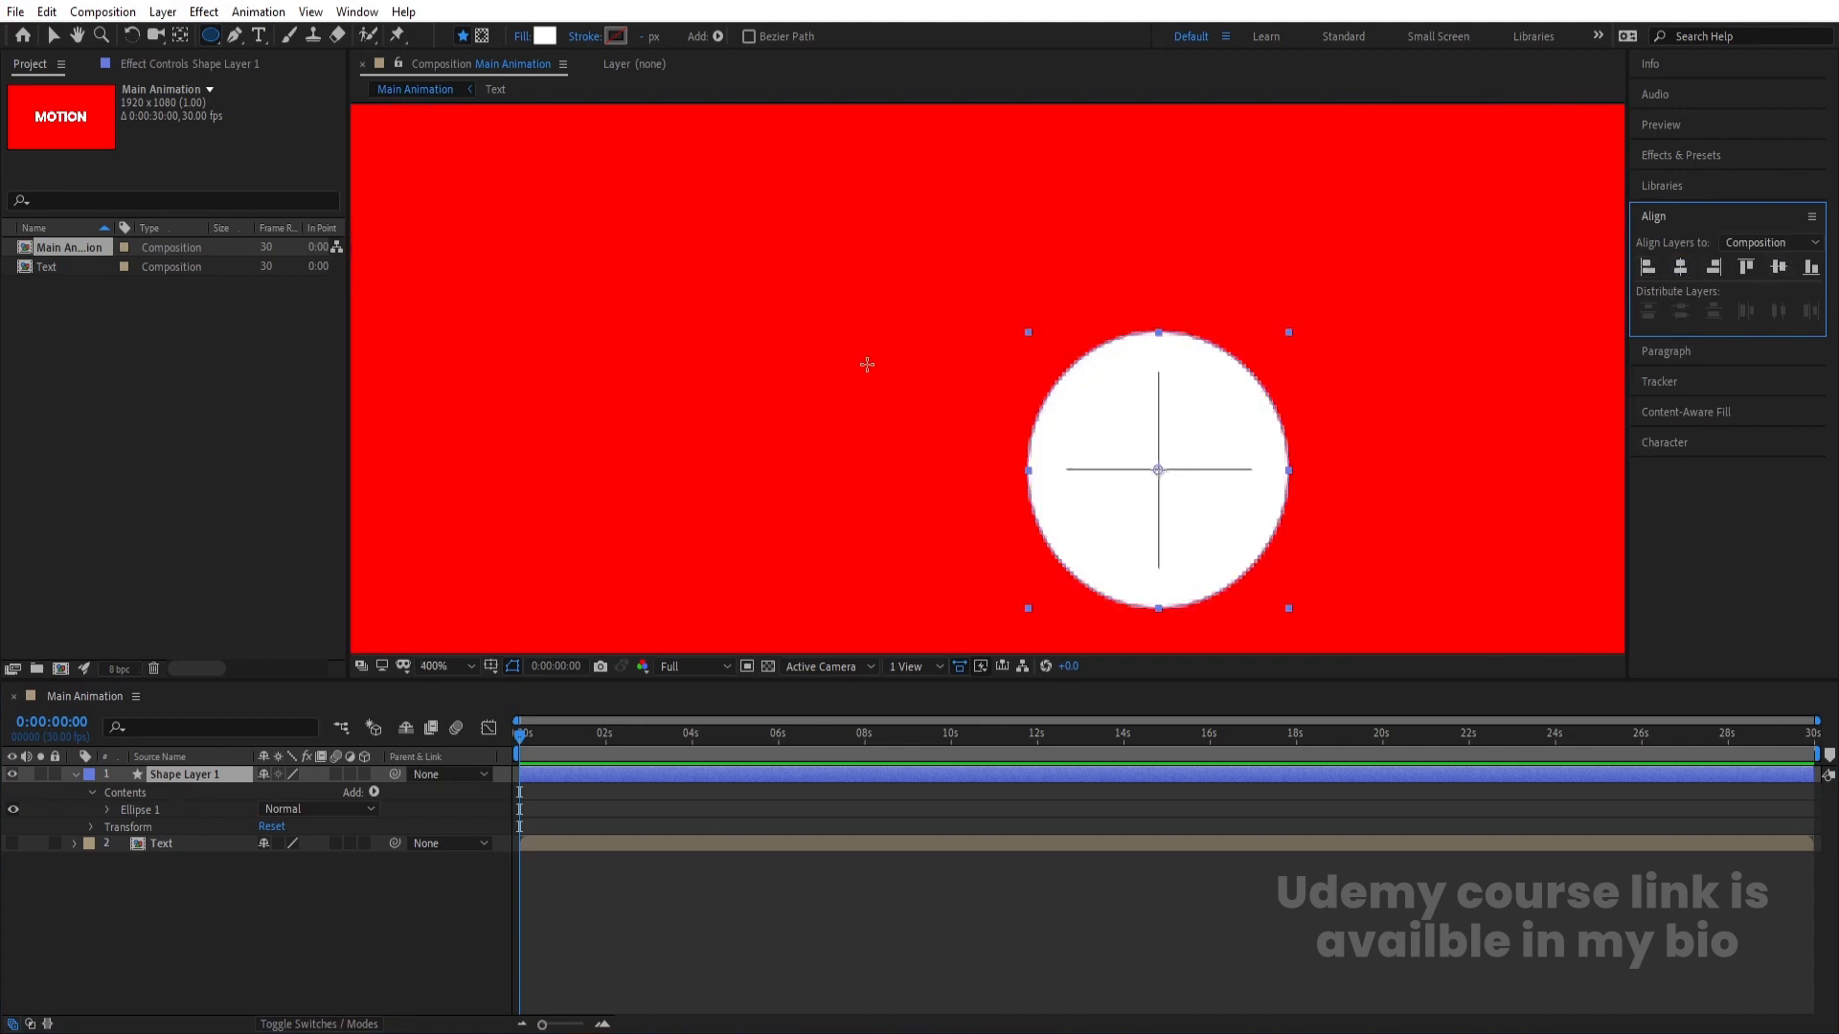
left_click(105, 809)
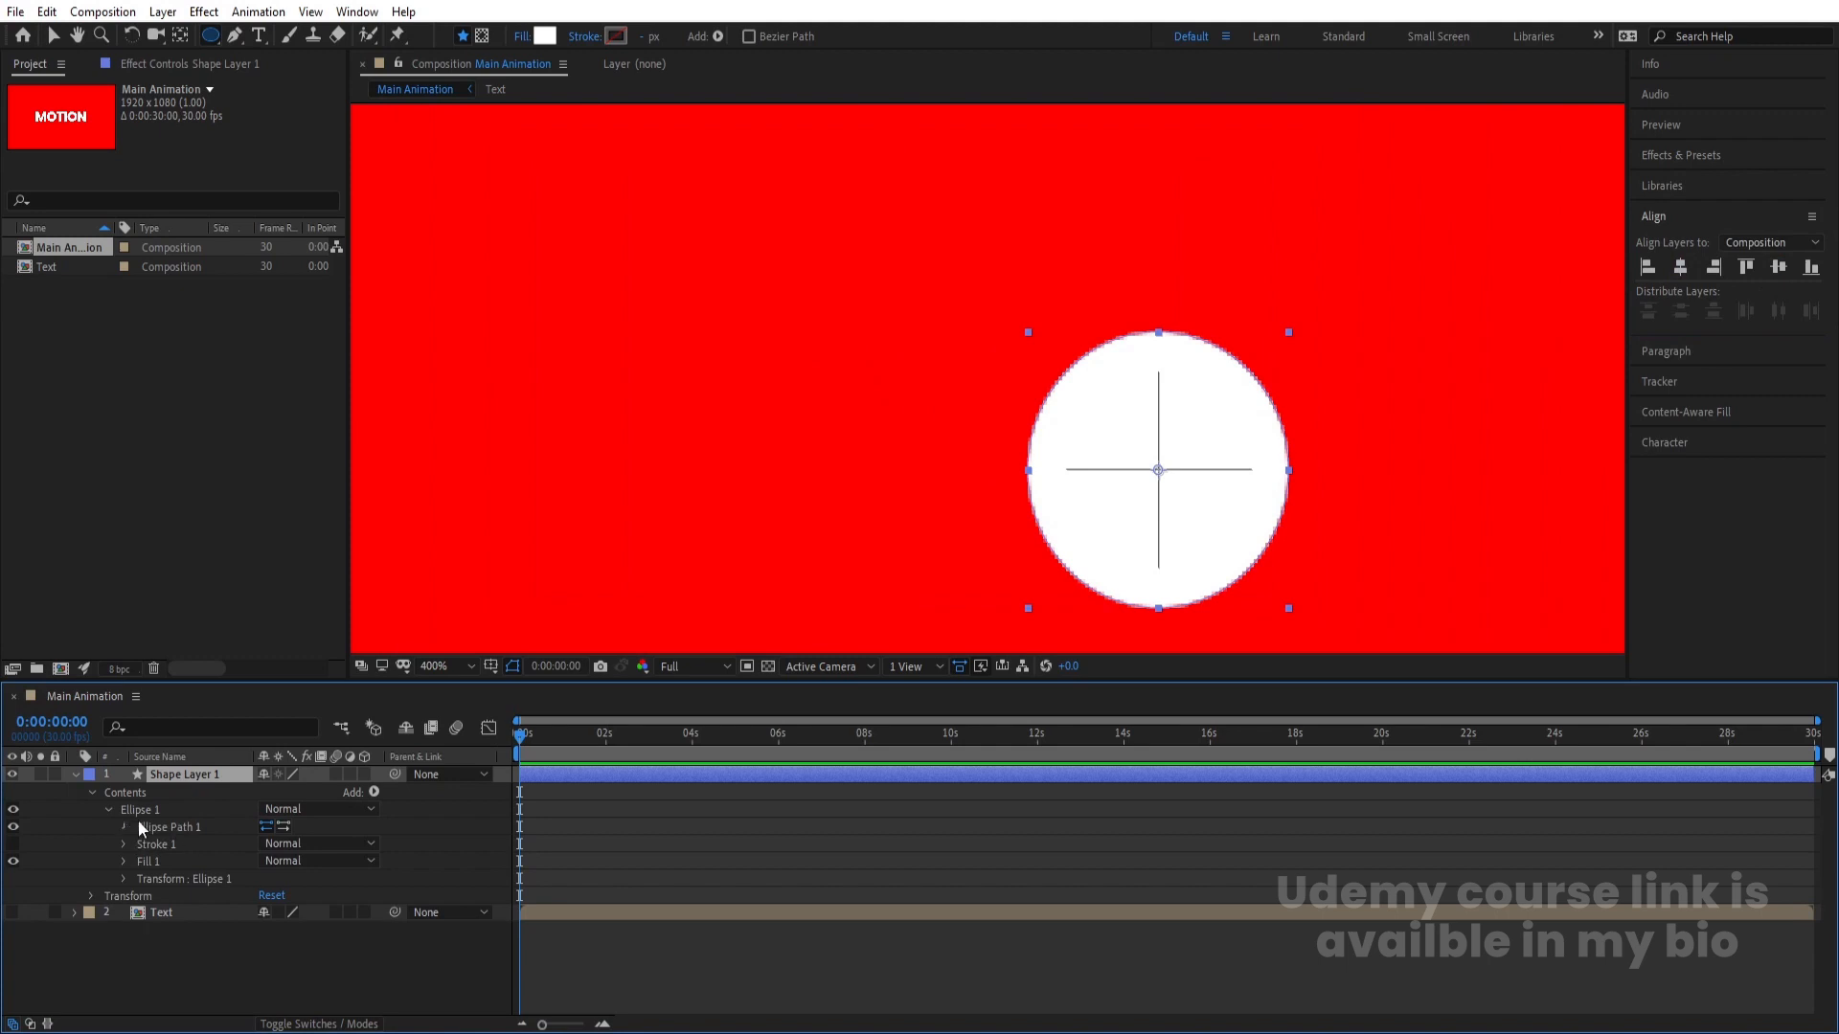
left_click(125, 827)
mouse_move(286, 844)
left_mouse_down()
mouse_move(315, 835)
mouse_move(276, 843)
left_mouse_up()
scroll(1148, 291, "down", 3)
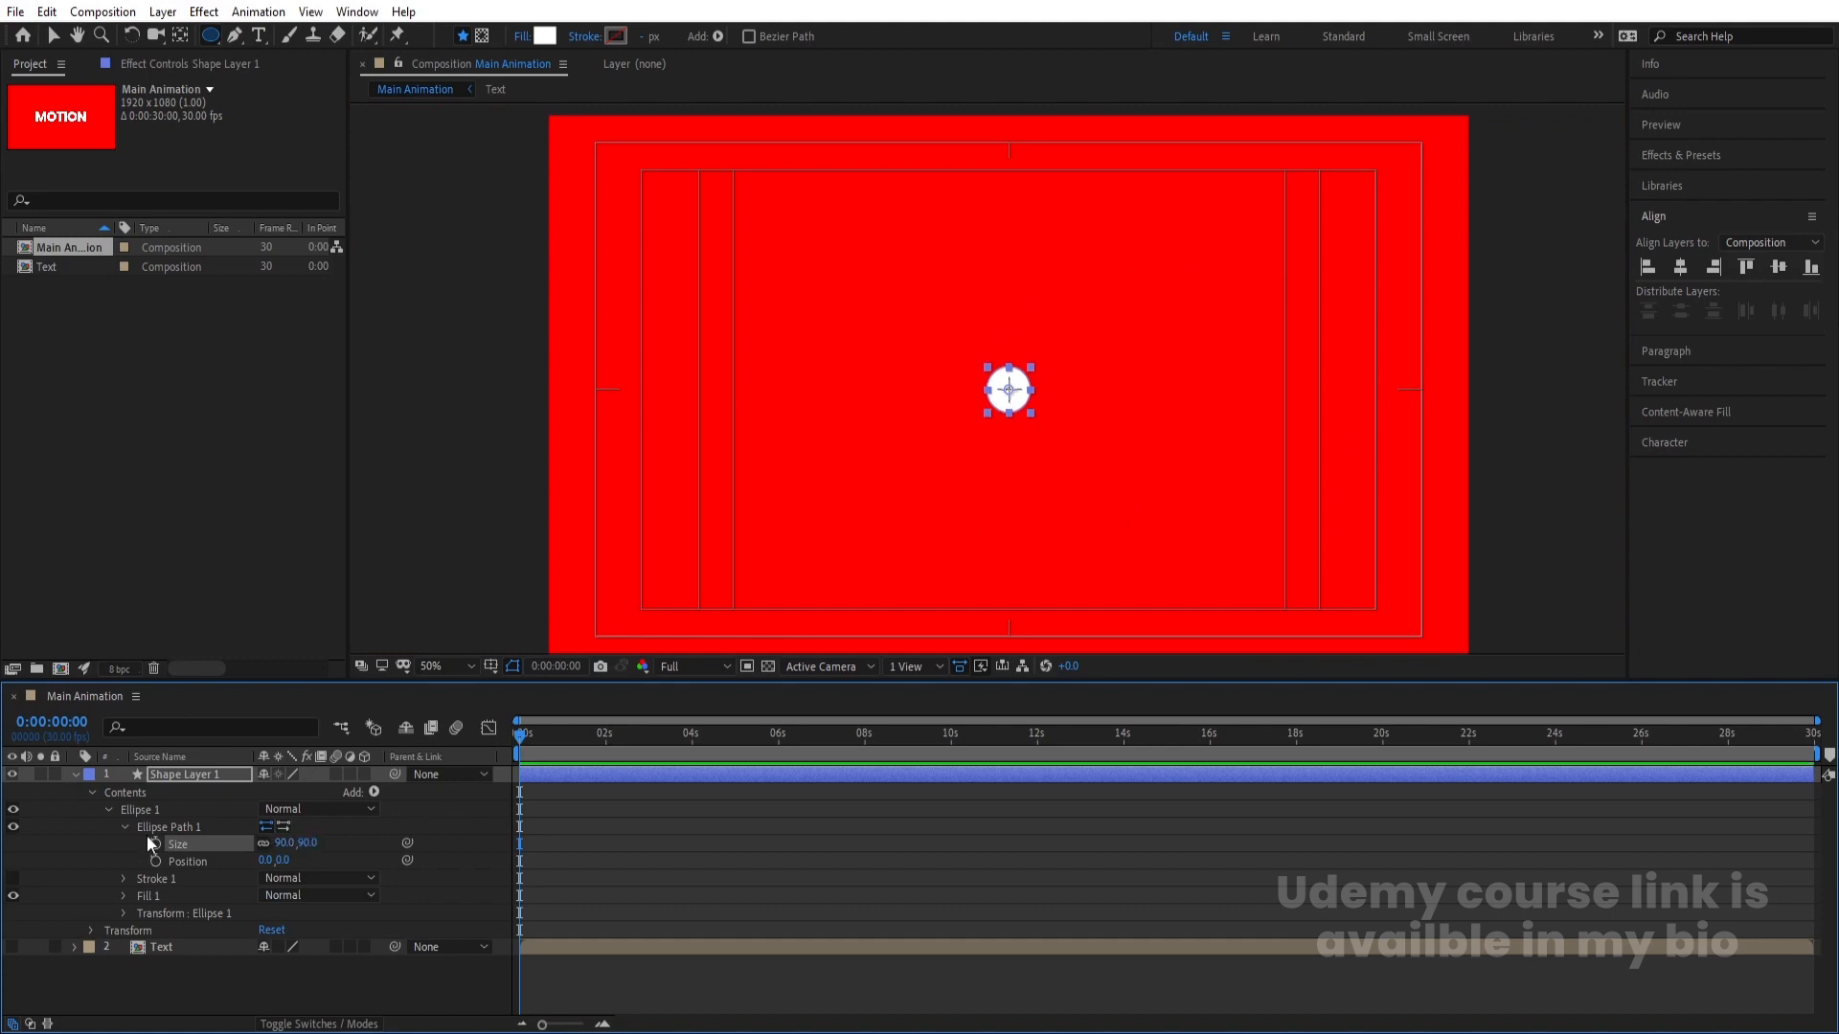
- Duplicate the Ellipse 1 group inside the circle's shape layer
left_click(124, 827)
left_click(108, 810)
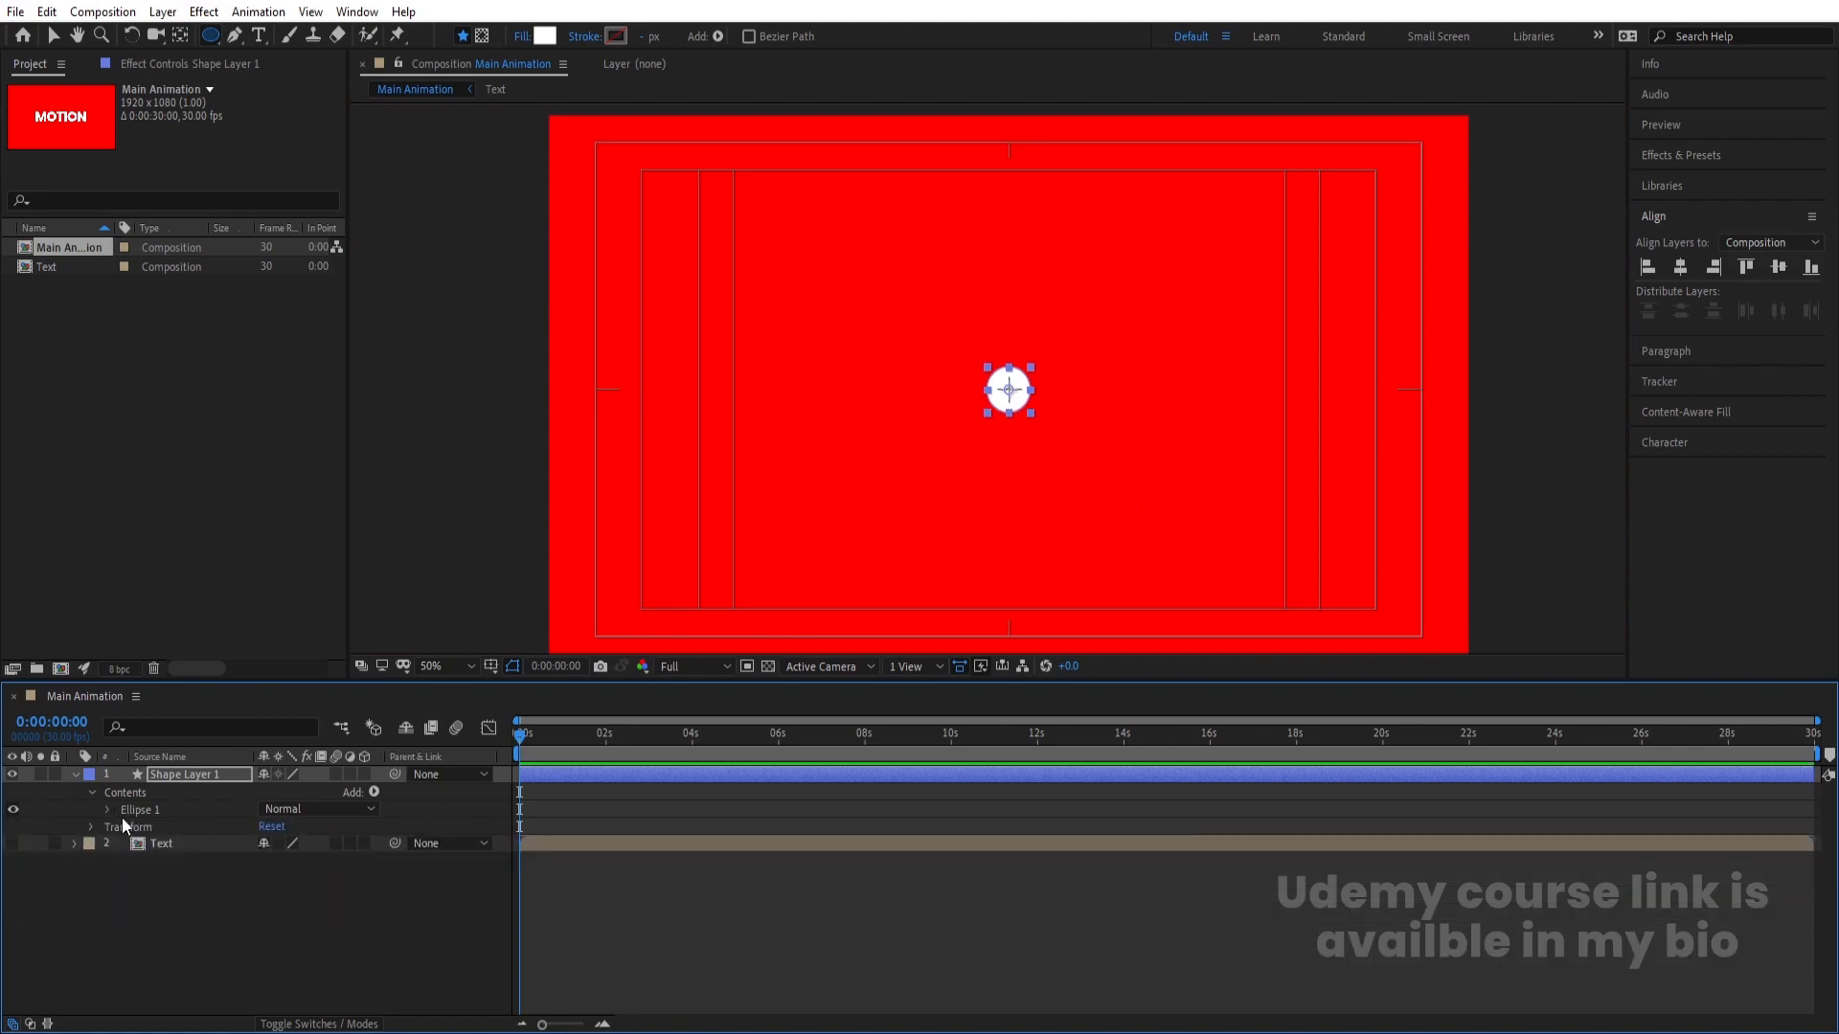
left_click(140, 810)
key("ctrl+d")
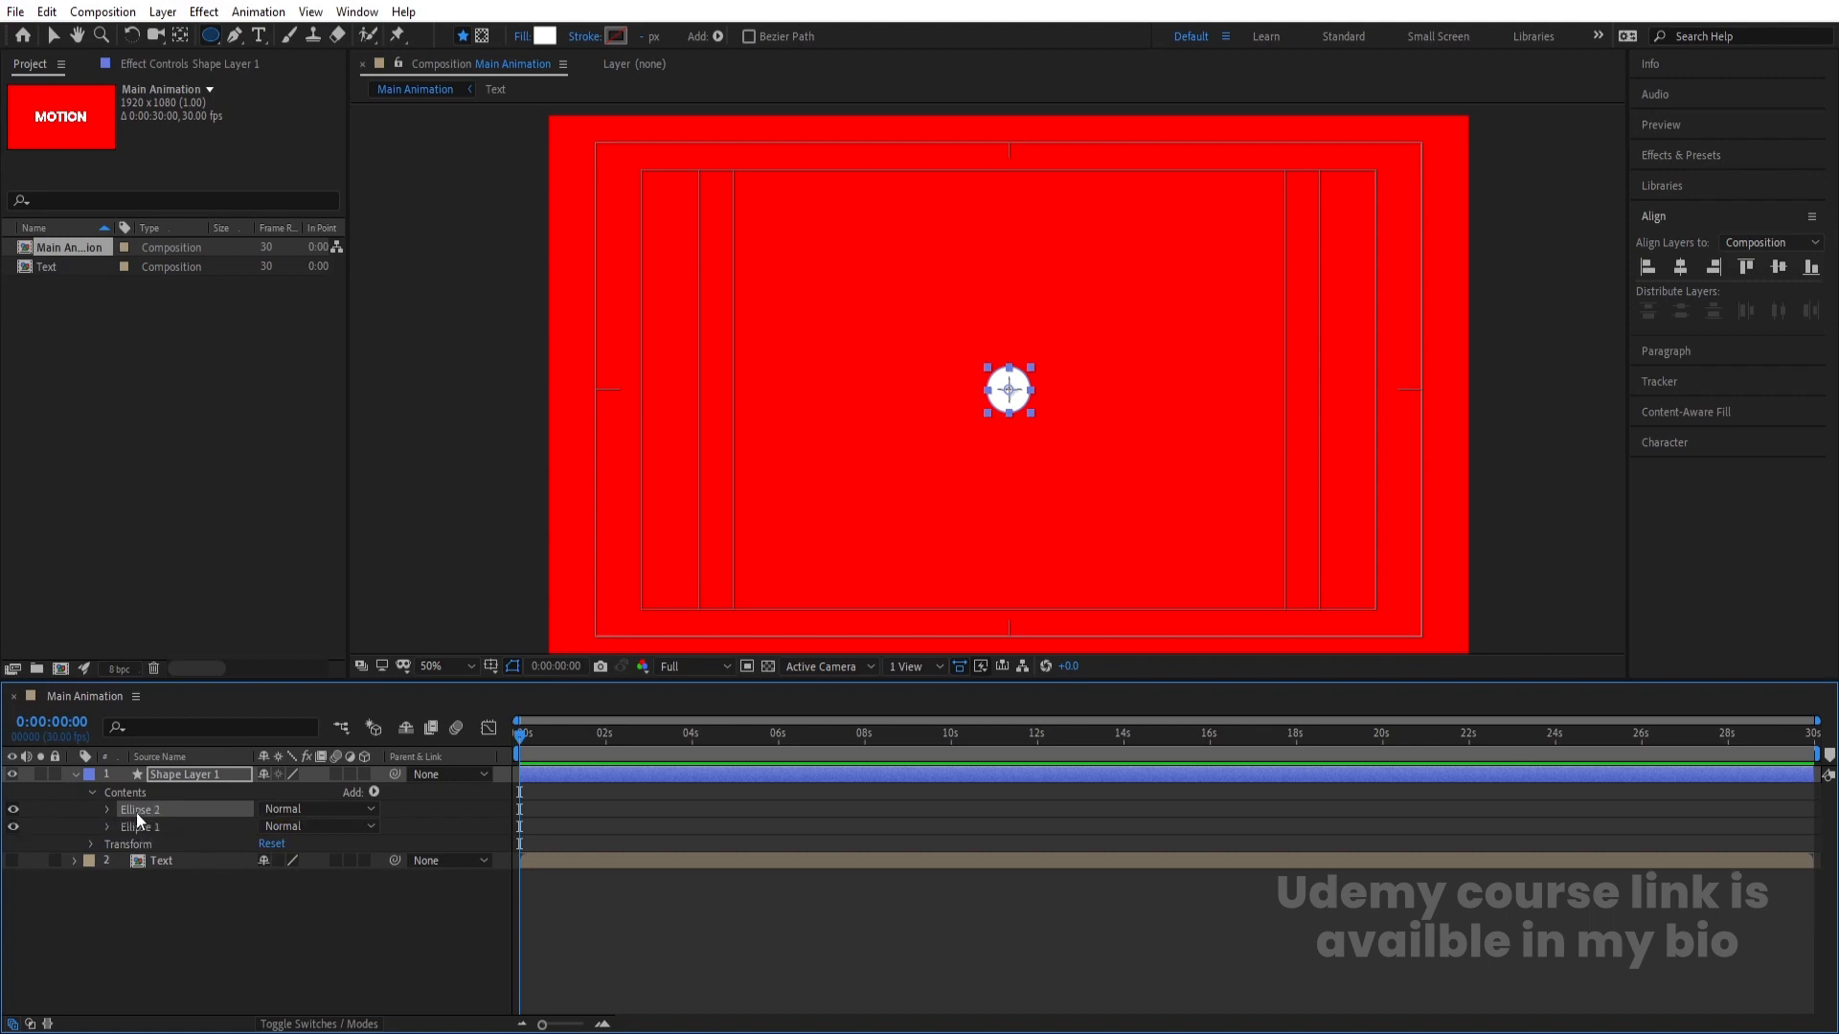
- Set the duplicated ellipse's path size to 53 by 53, keeping it concentric with the white circle
left_click(110, 811)
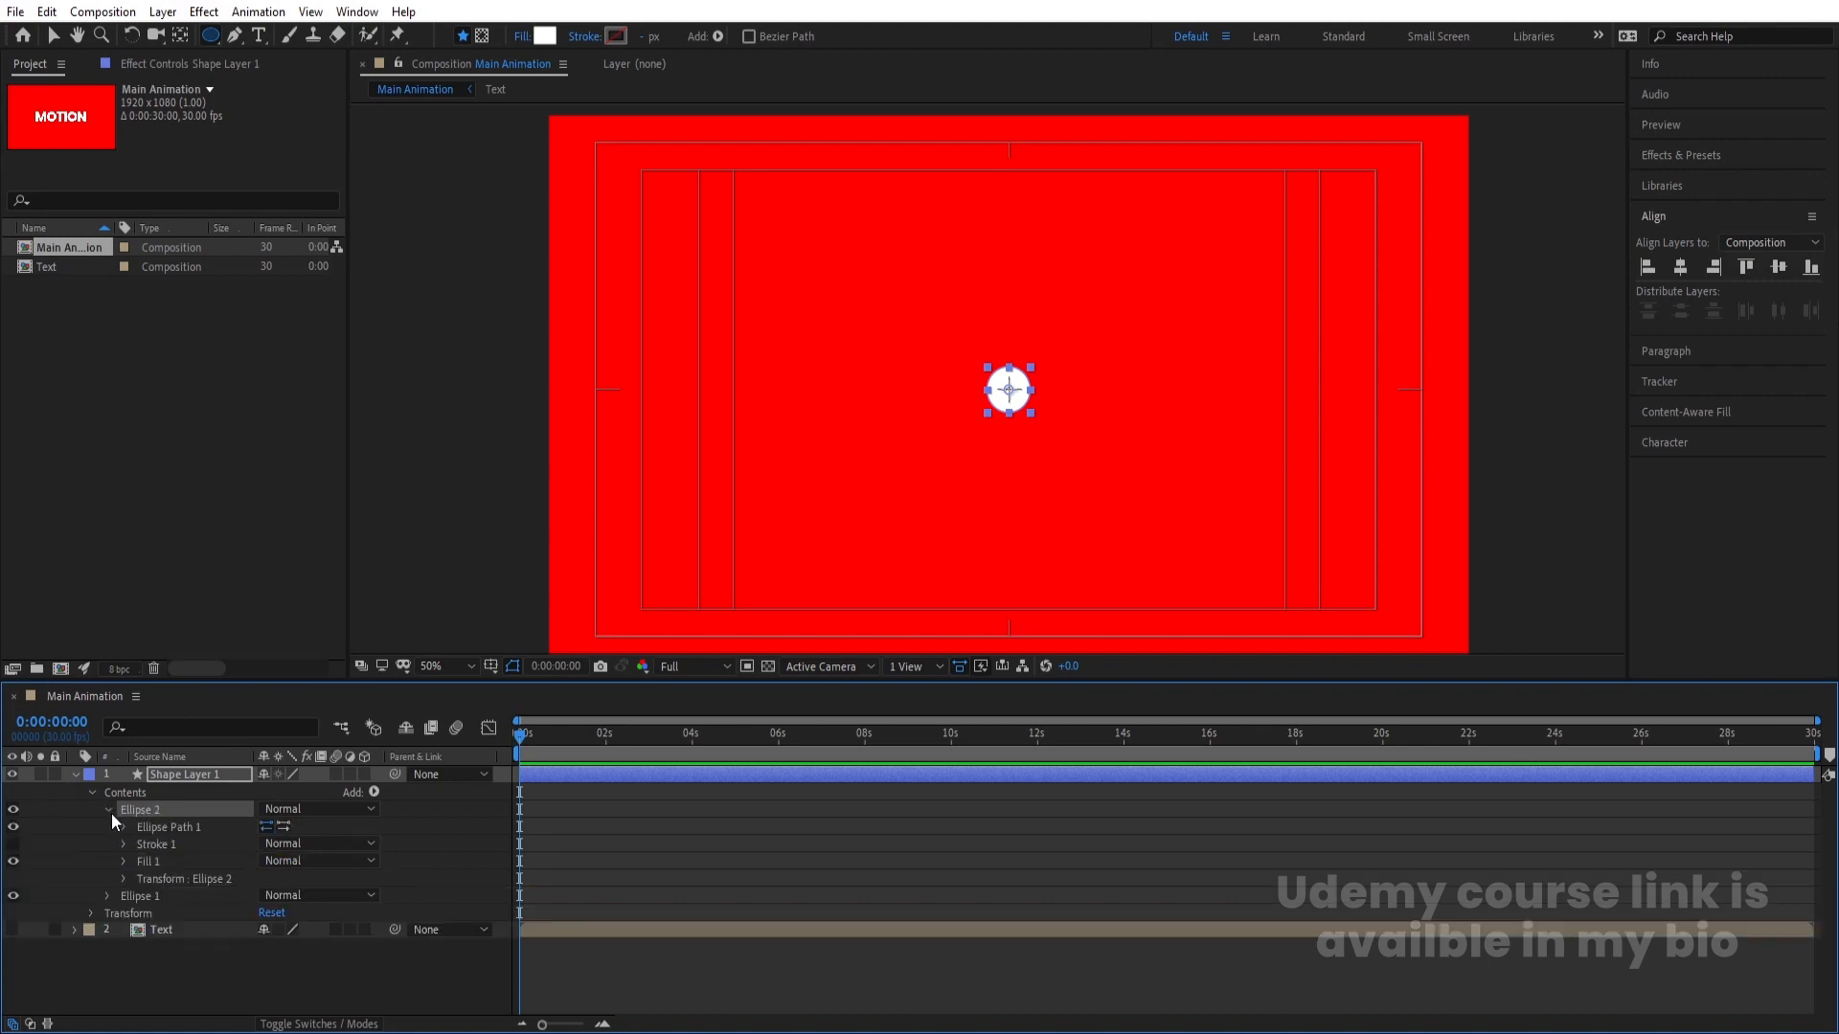
left_click(122, 827)
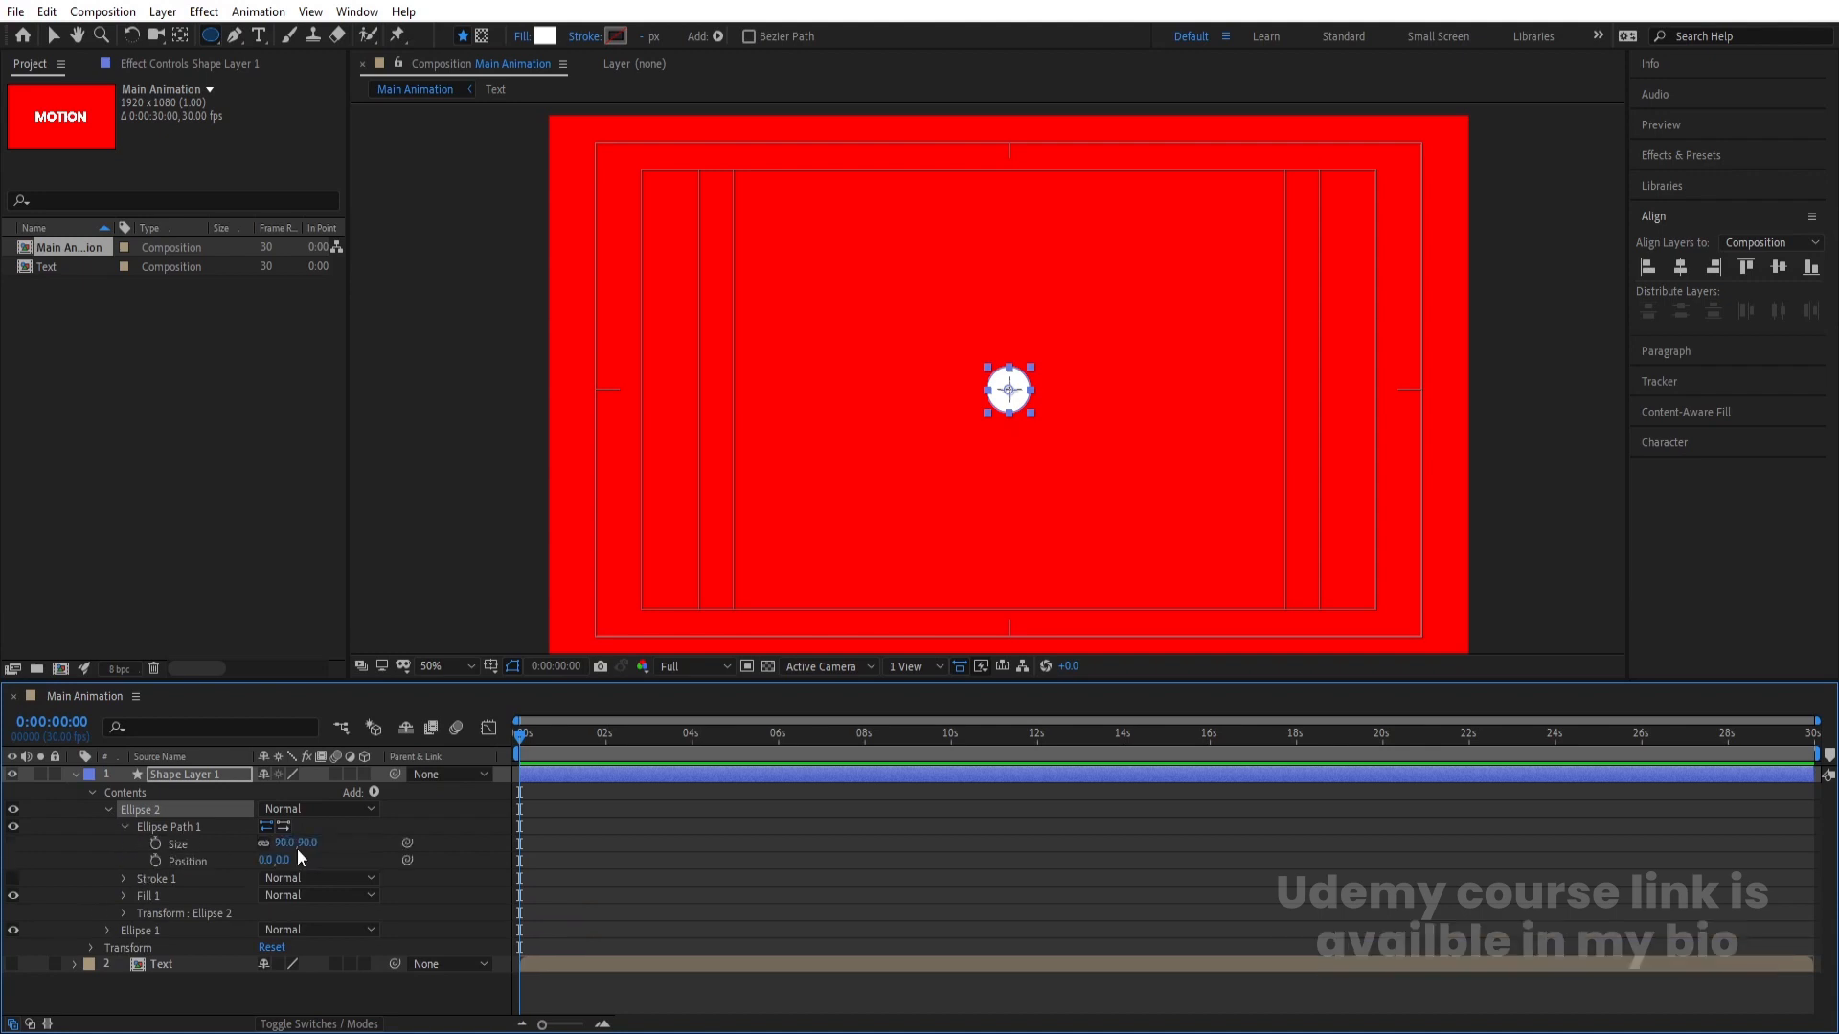
left_click_drag(287, 848, 282, 844)
left_click_drag(260, 843, 251, 843)
scroll(1011, 422, "up", 4)
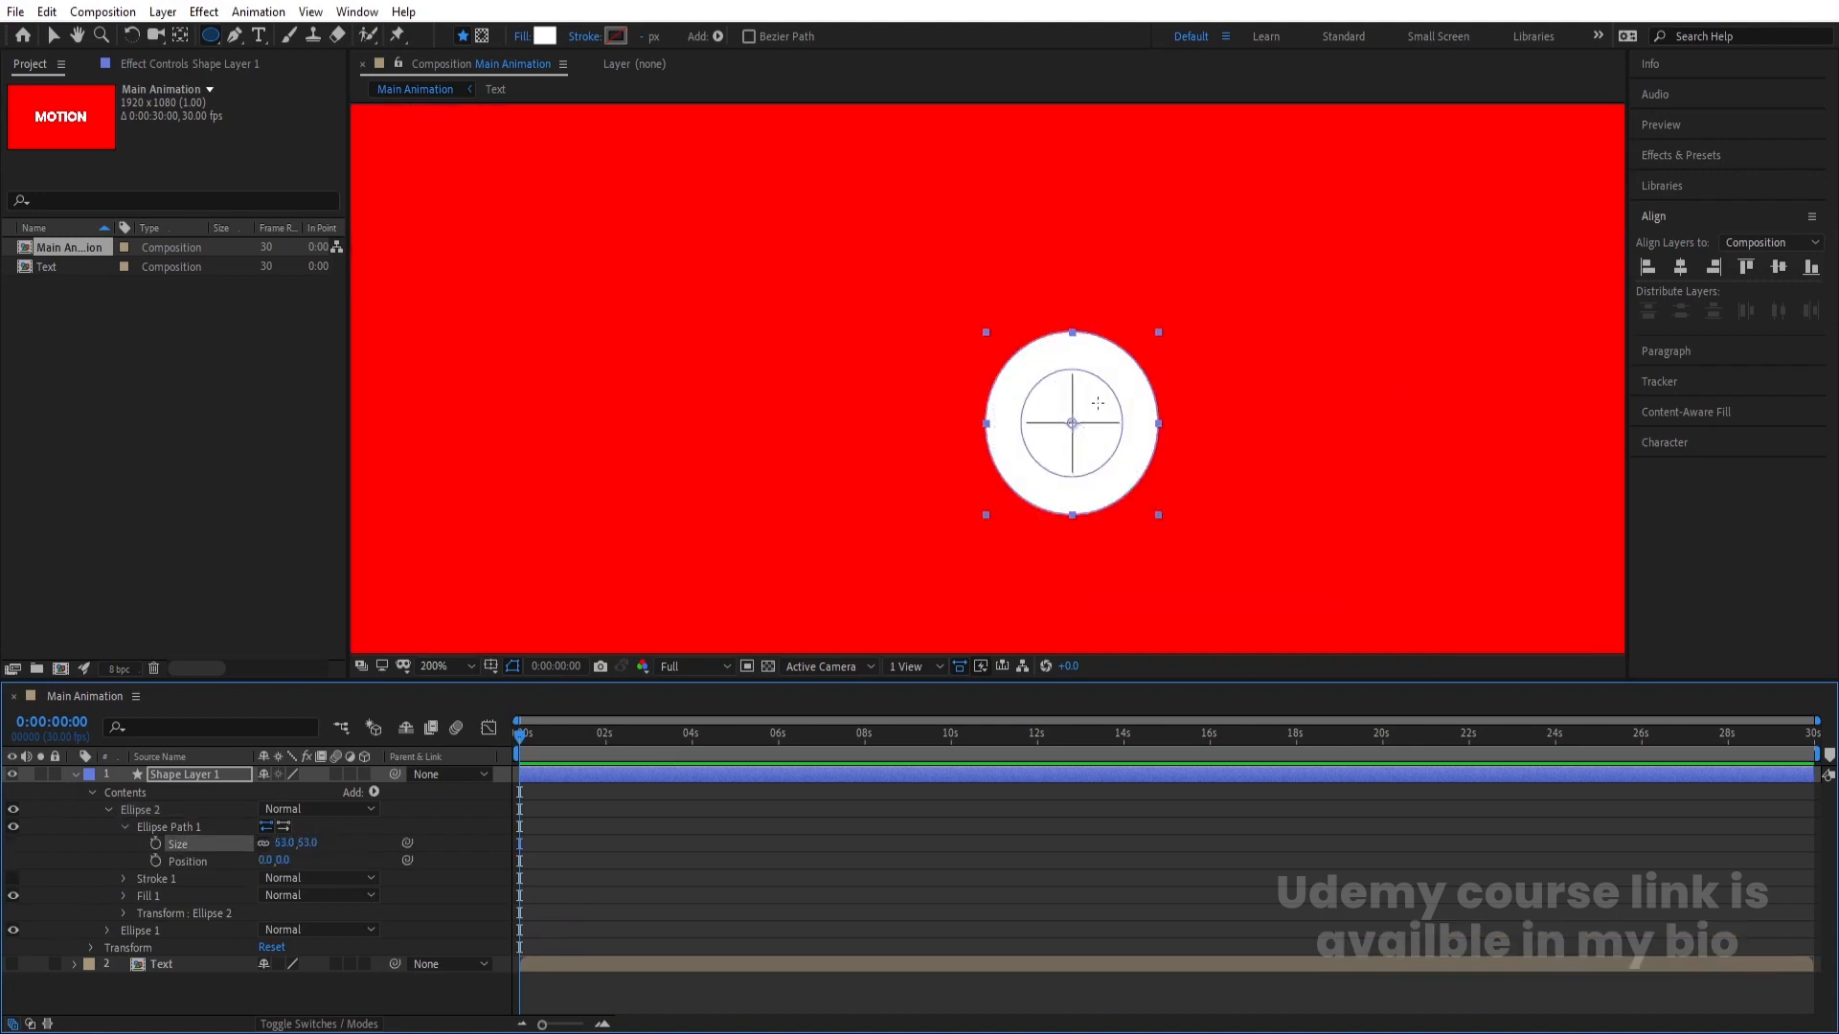
- Change the smaller ellipse's fill colour to the background's pure red, then collapse the shape layer's properties
left_click(122, 896)
left_click(268, 947)
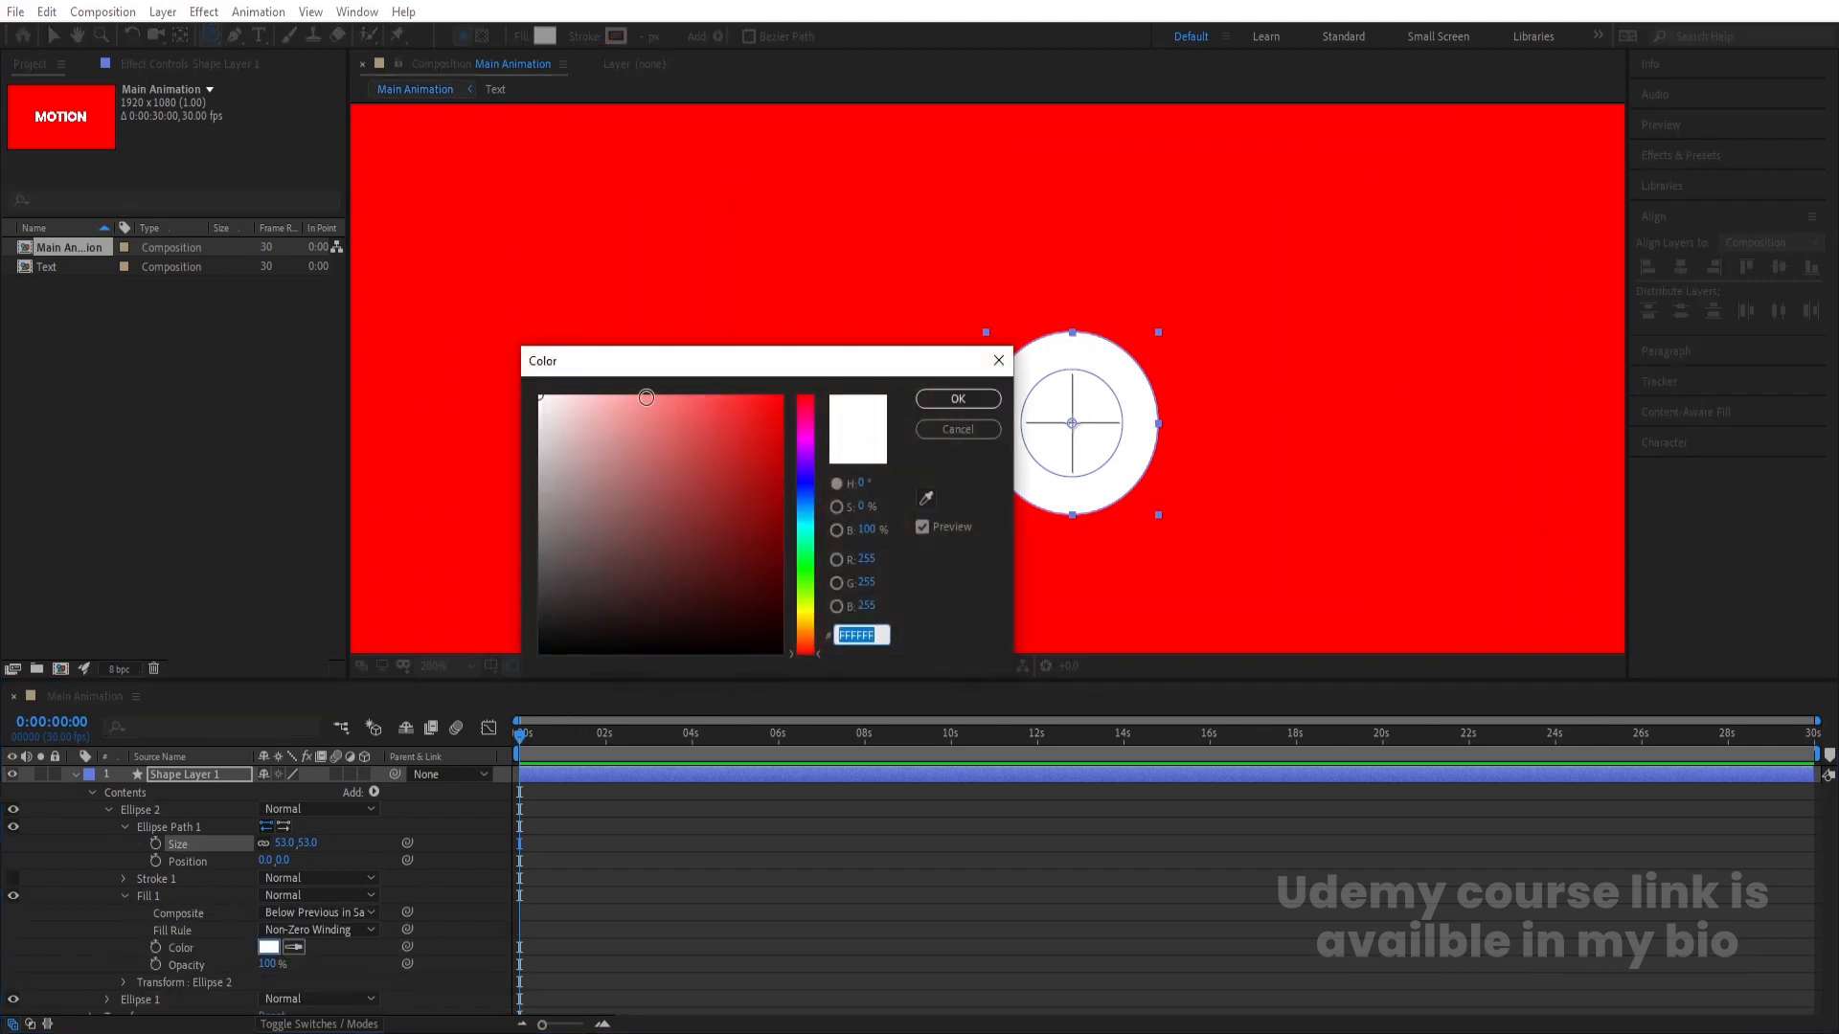
left_click_drag(647, 396, 843, 348)
left_click(931, 401)
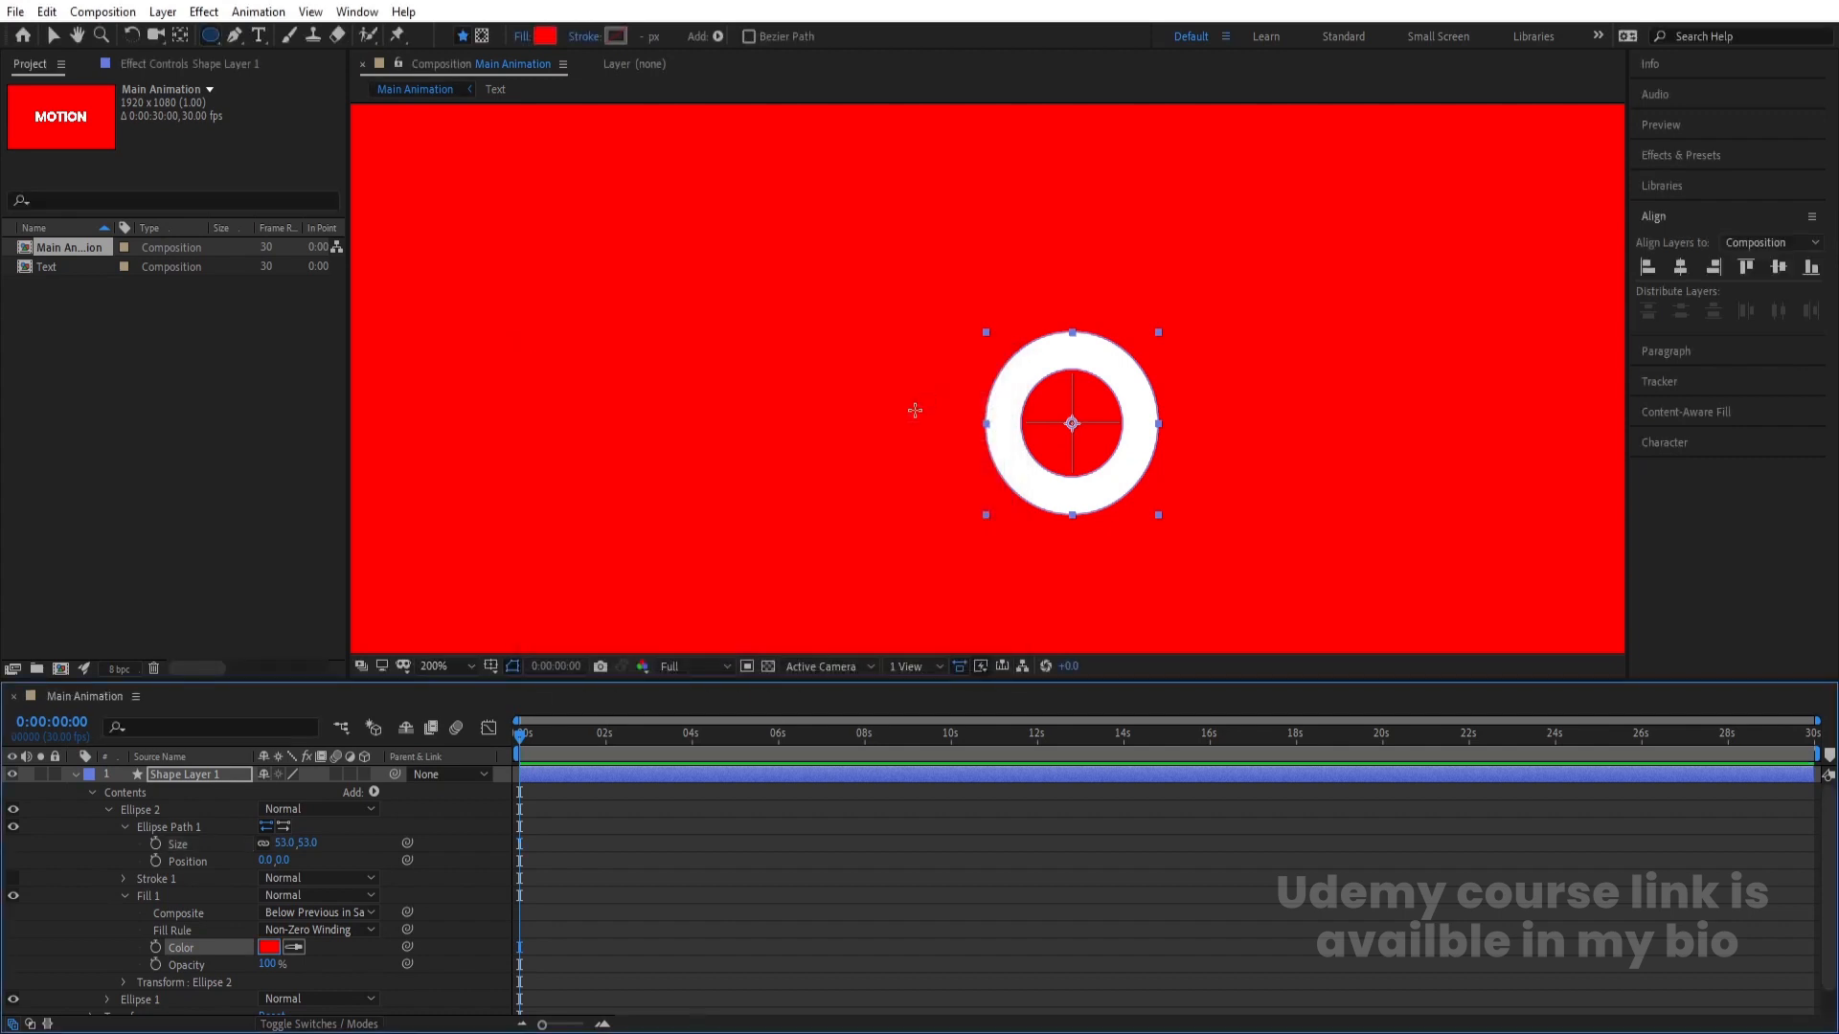
left_click(75, 774)
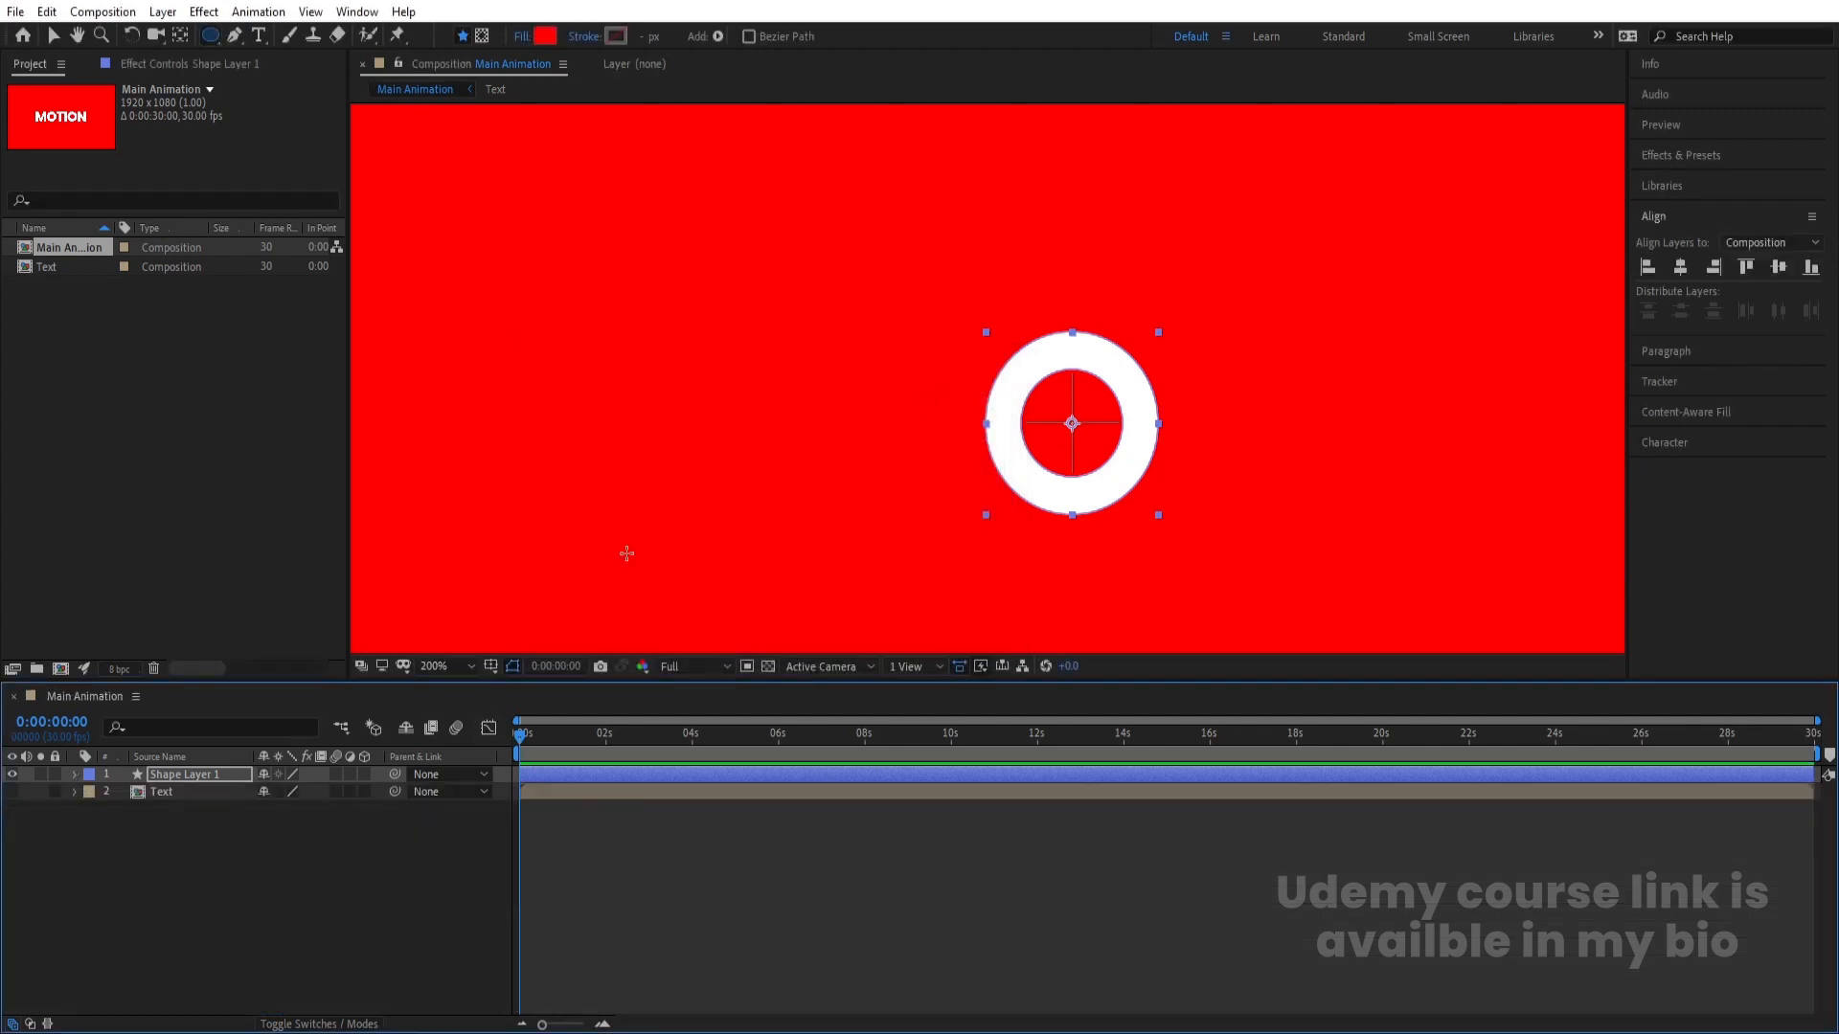
key("comma")
key("comma")
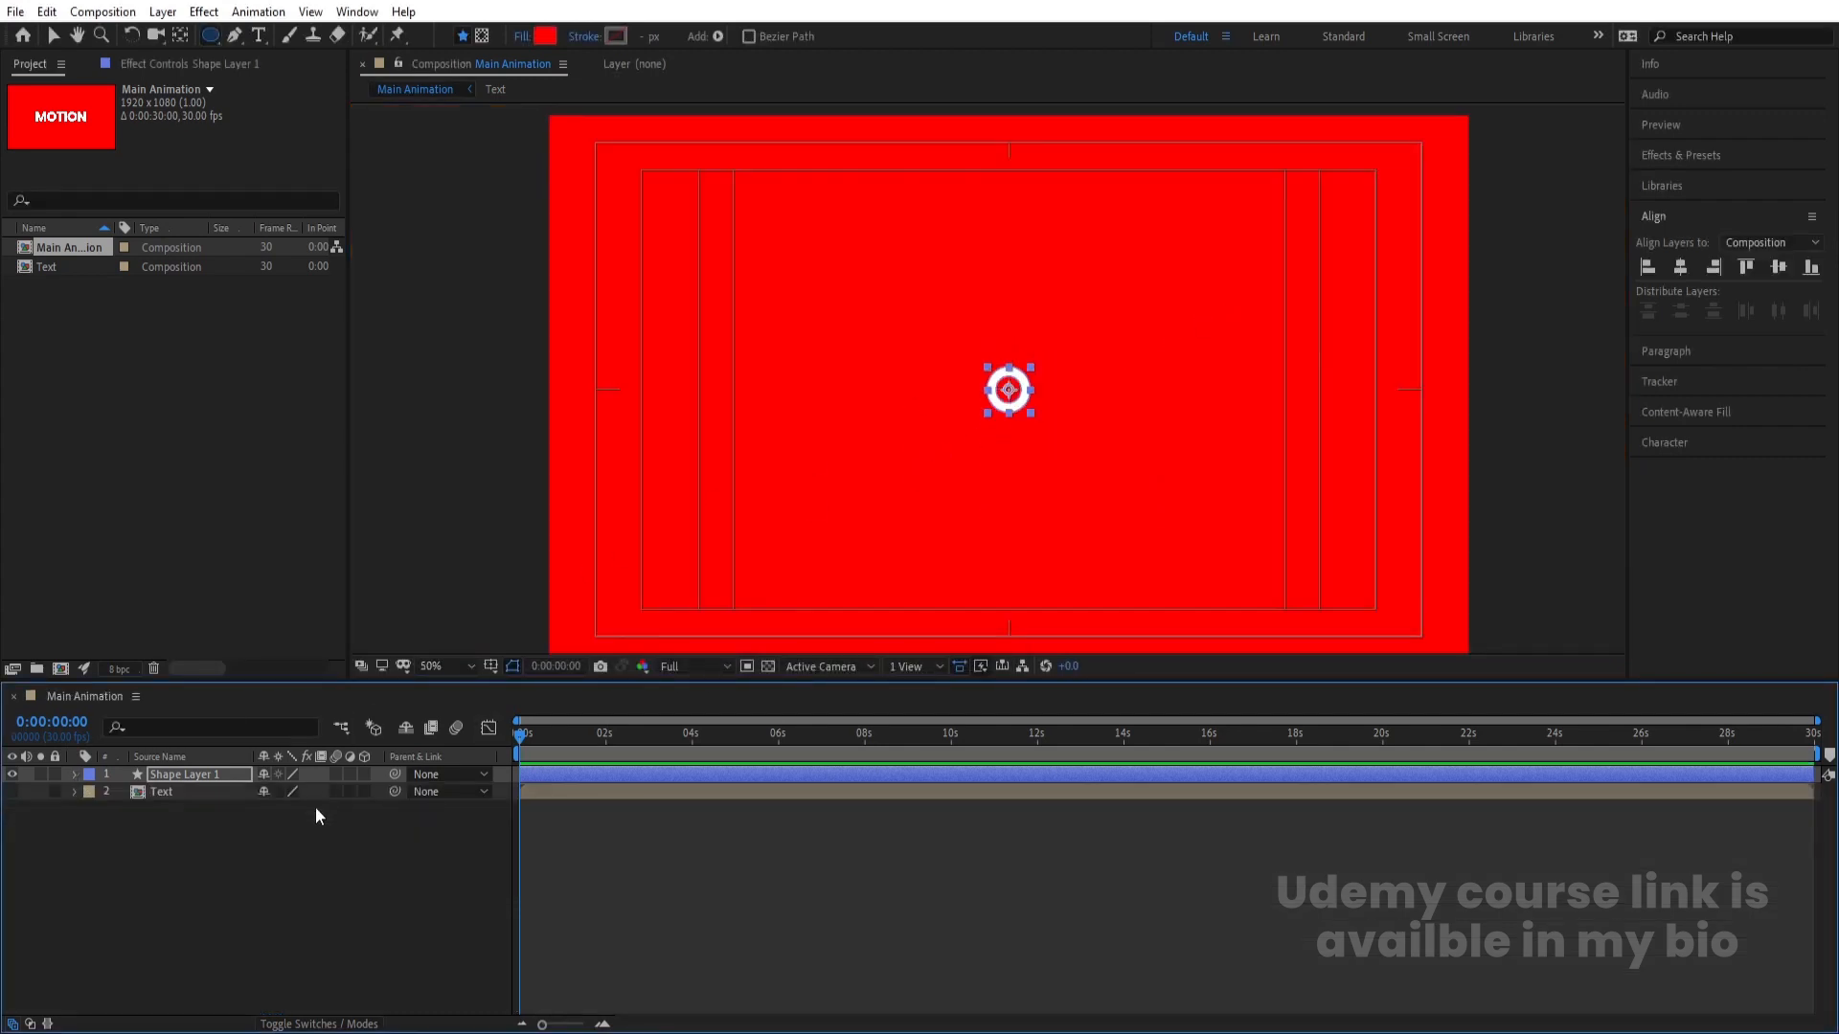
left_click(188, 815)
left_click(174, 778)
left_click(74, 774)
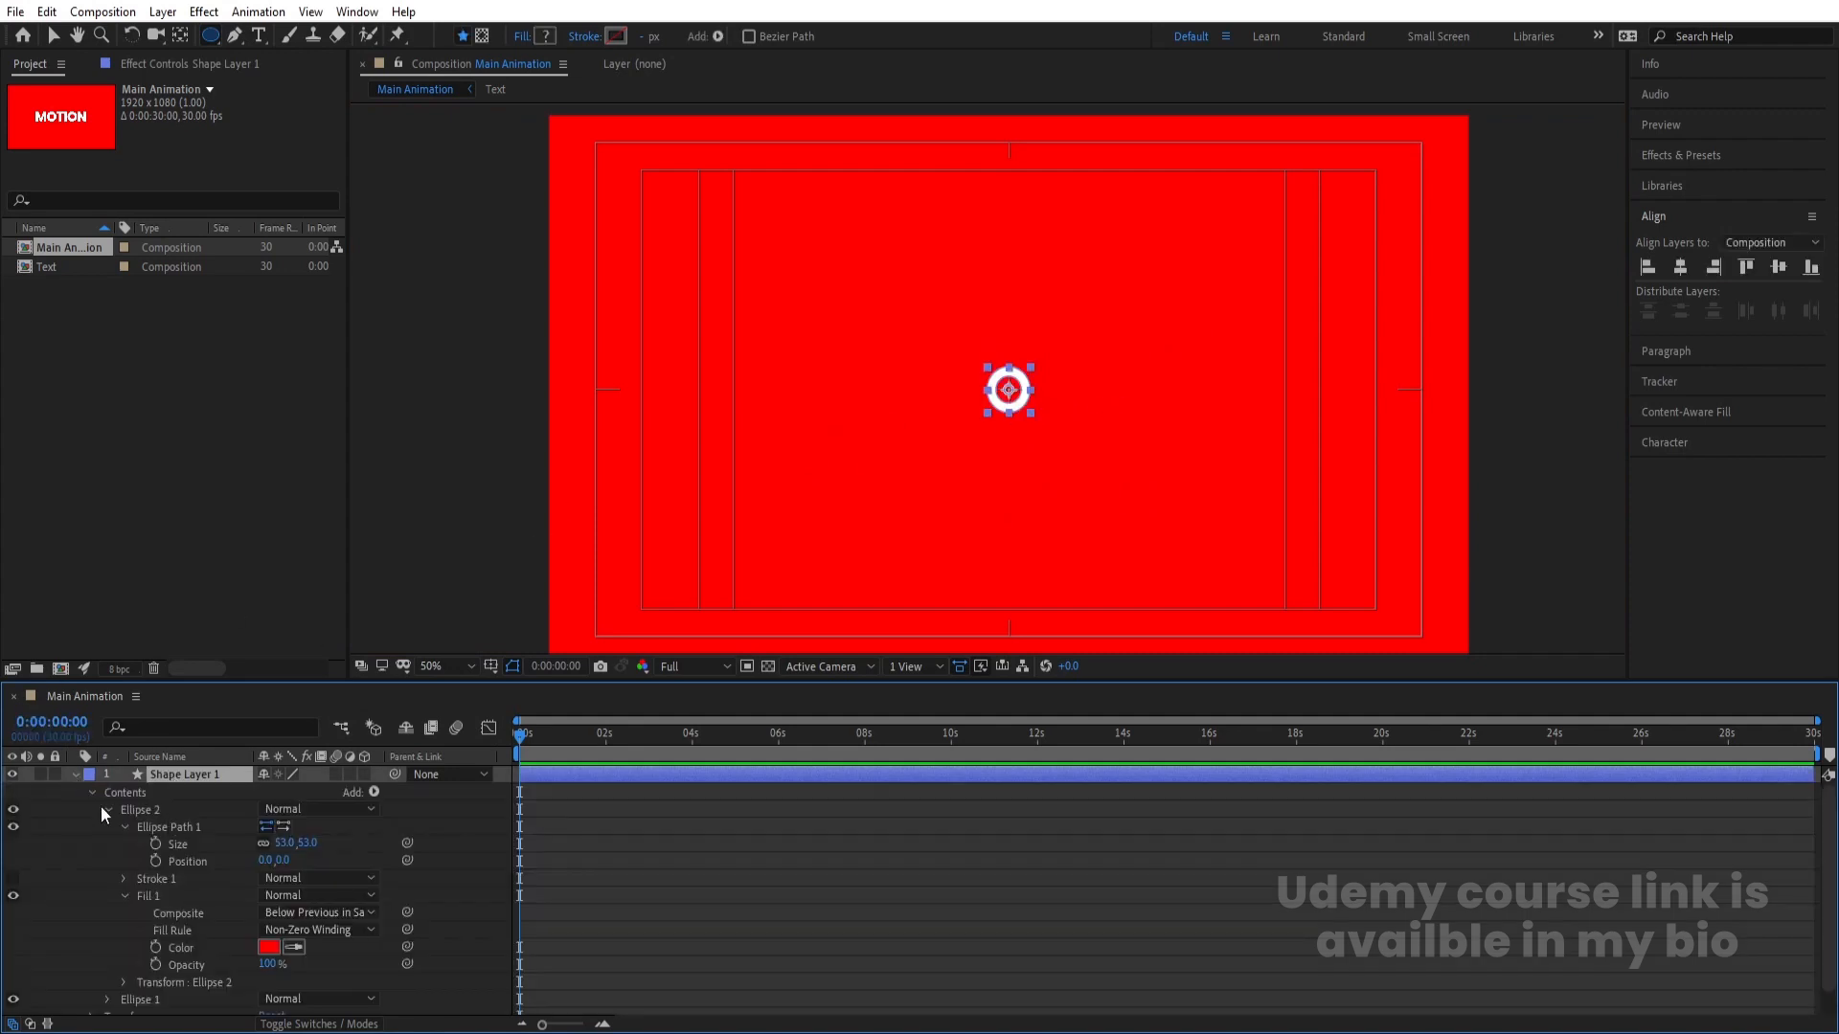
left_click(105, 809)
left_click(134, 809)
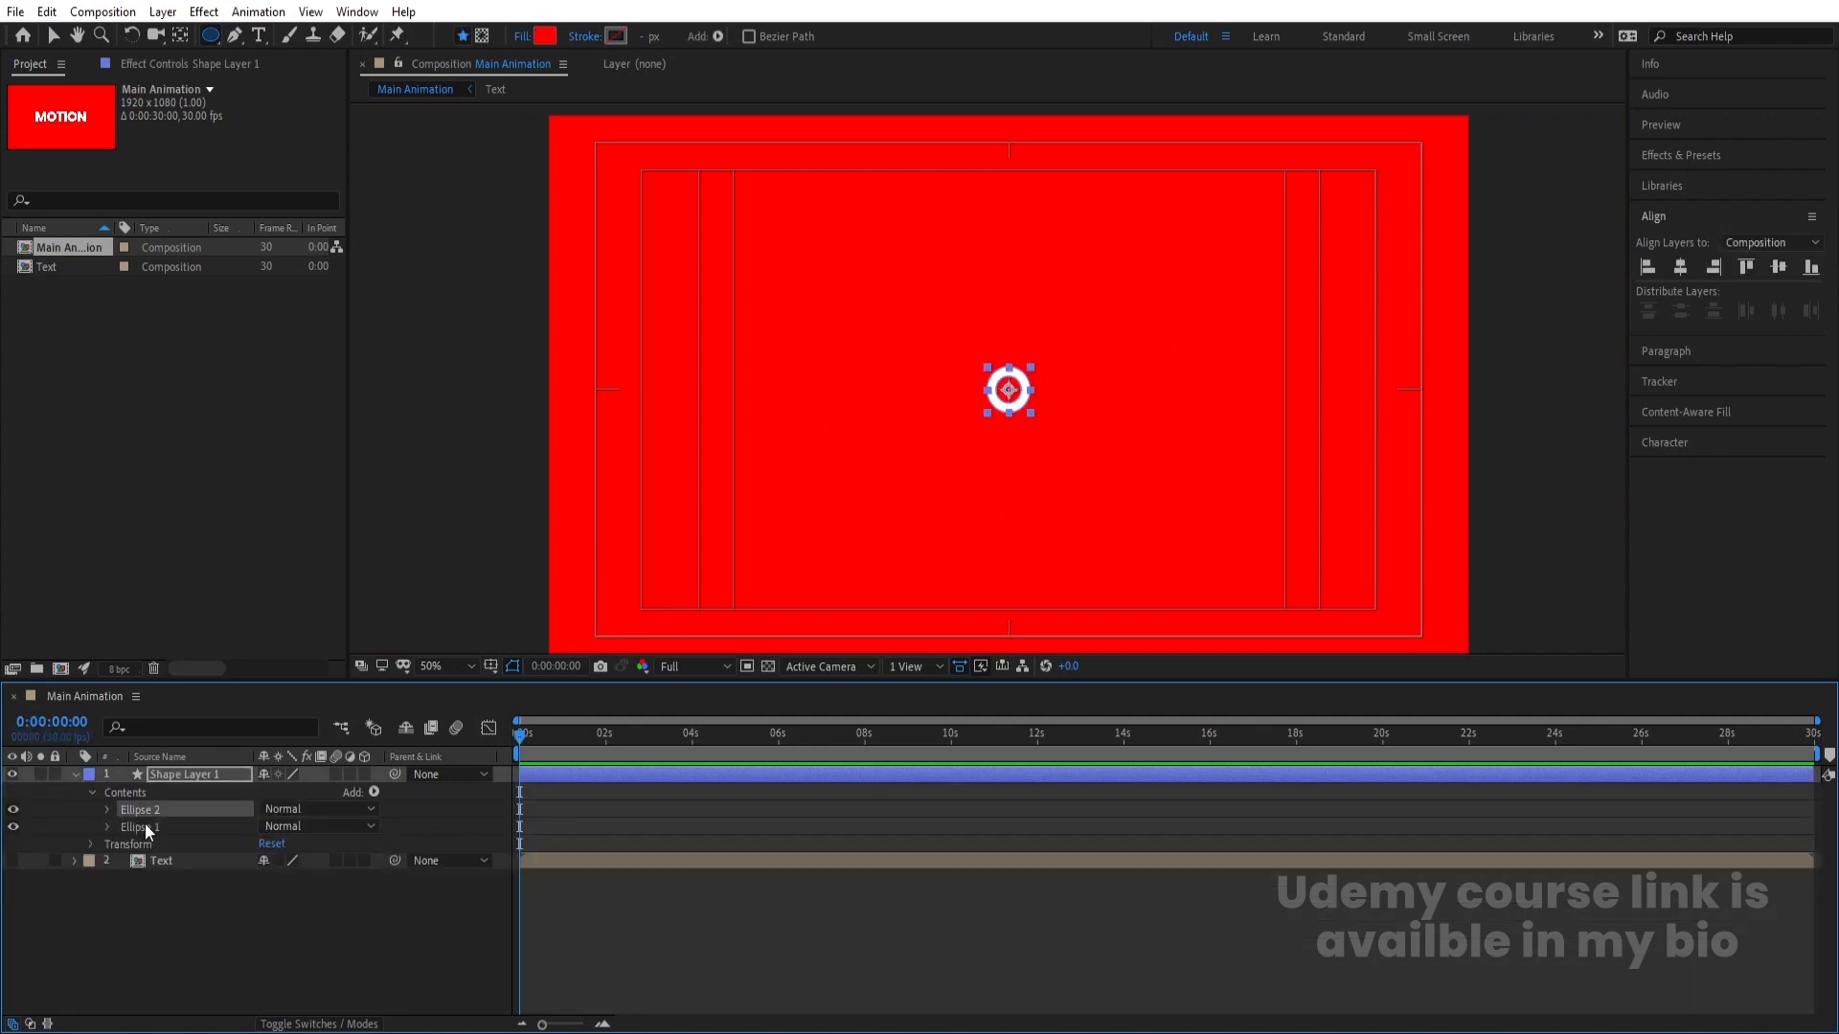
left_click(146, 824)
left_click(75, 774)
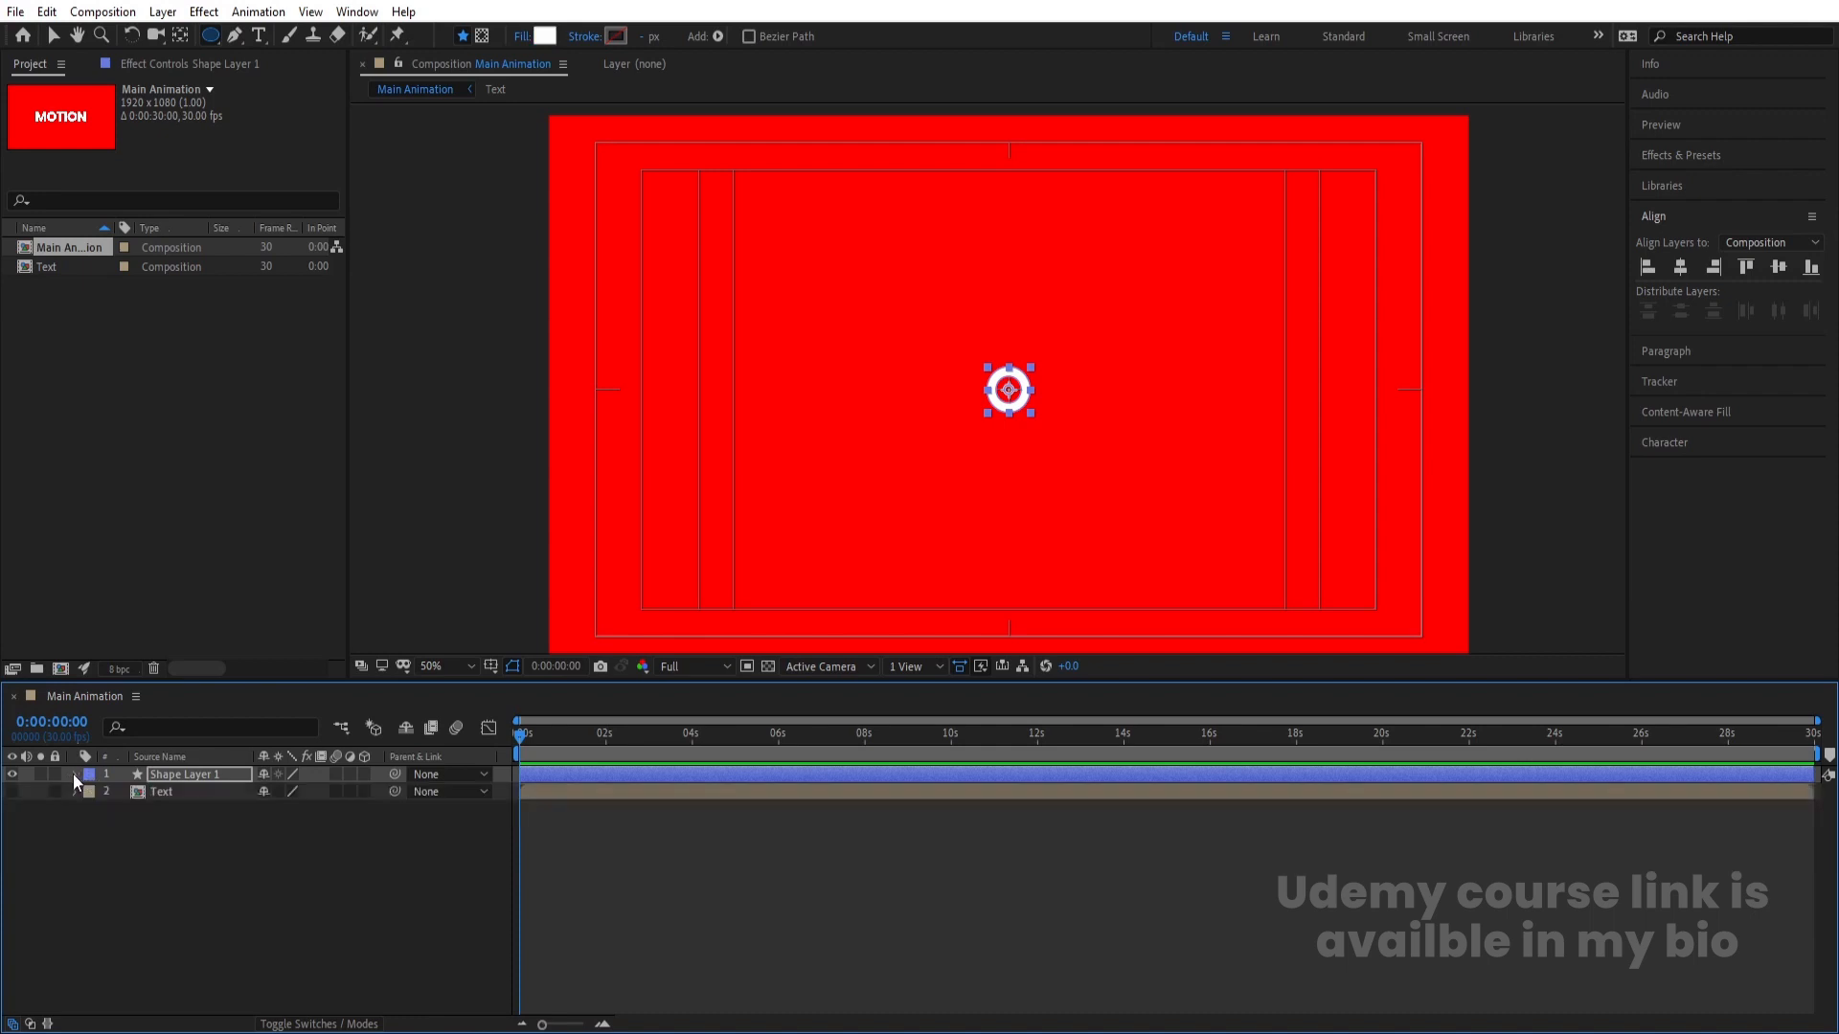
- Make the ring's shape layer a 3D layer
left_click(179, 877)
left_click(153, 771)
key("F4")
key("F4")
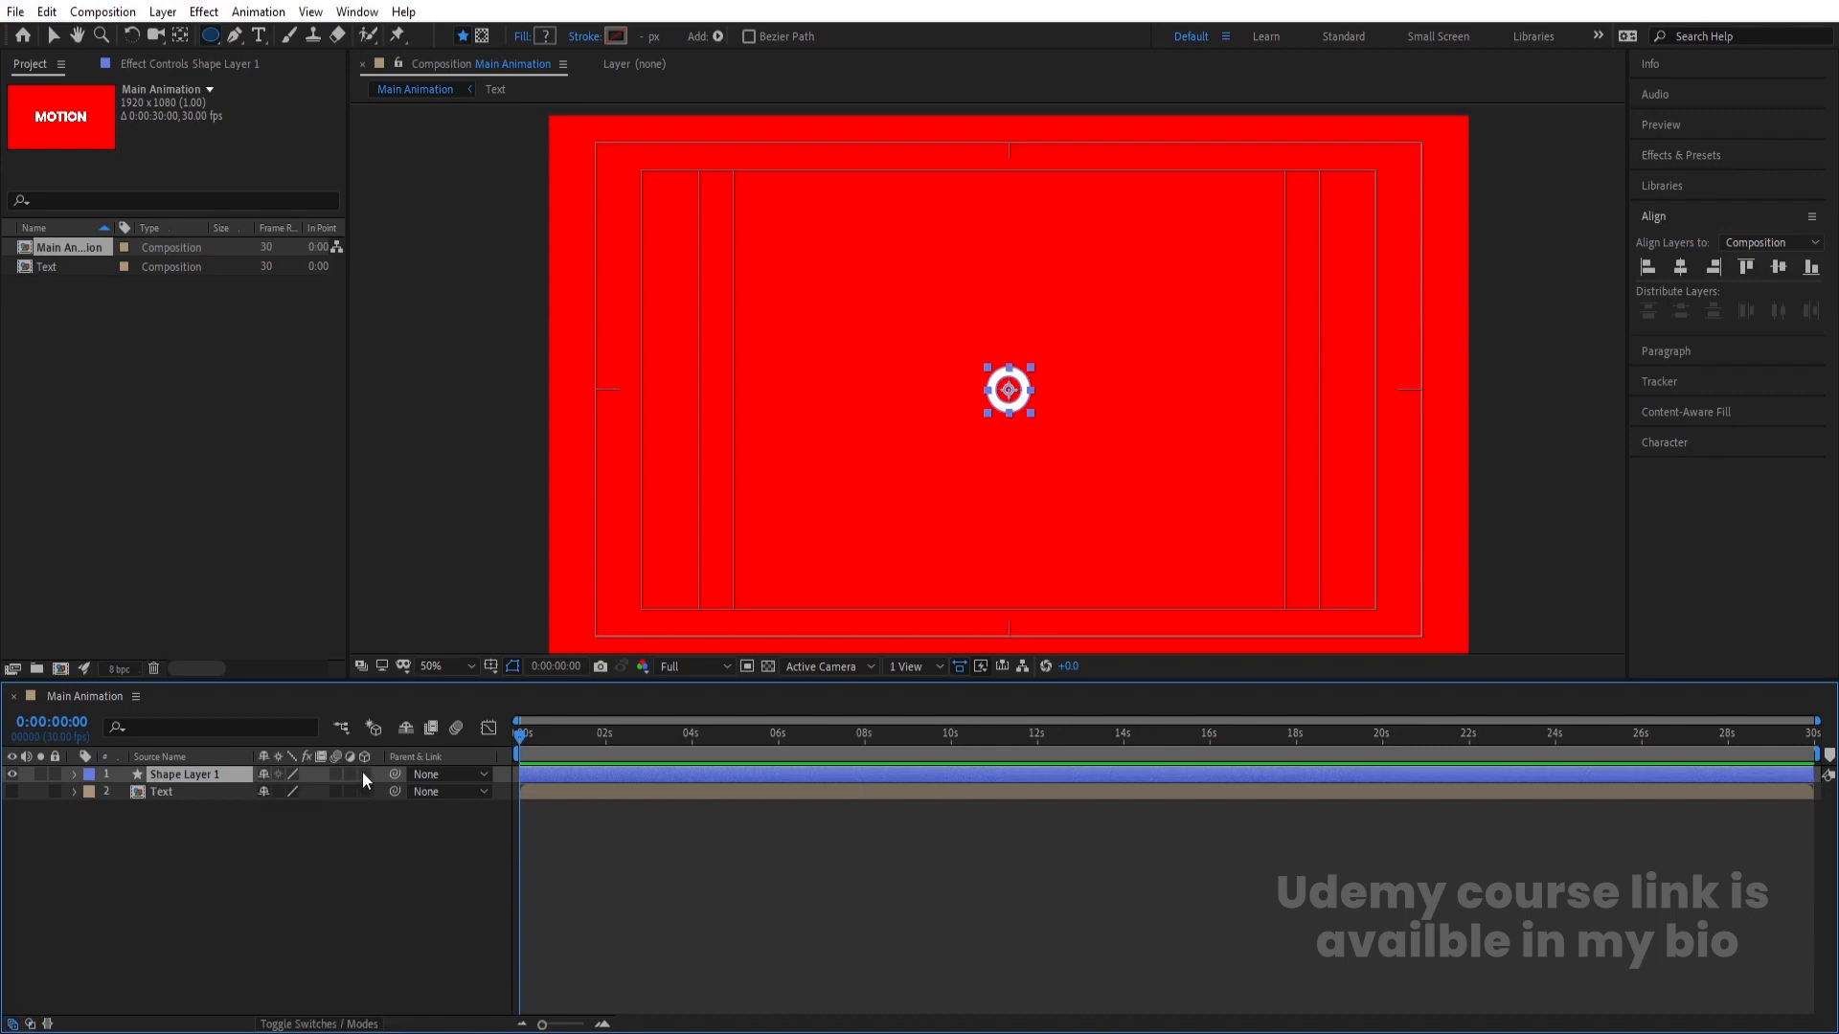
left_click(364, 774)
left_click(284, 859)
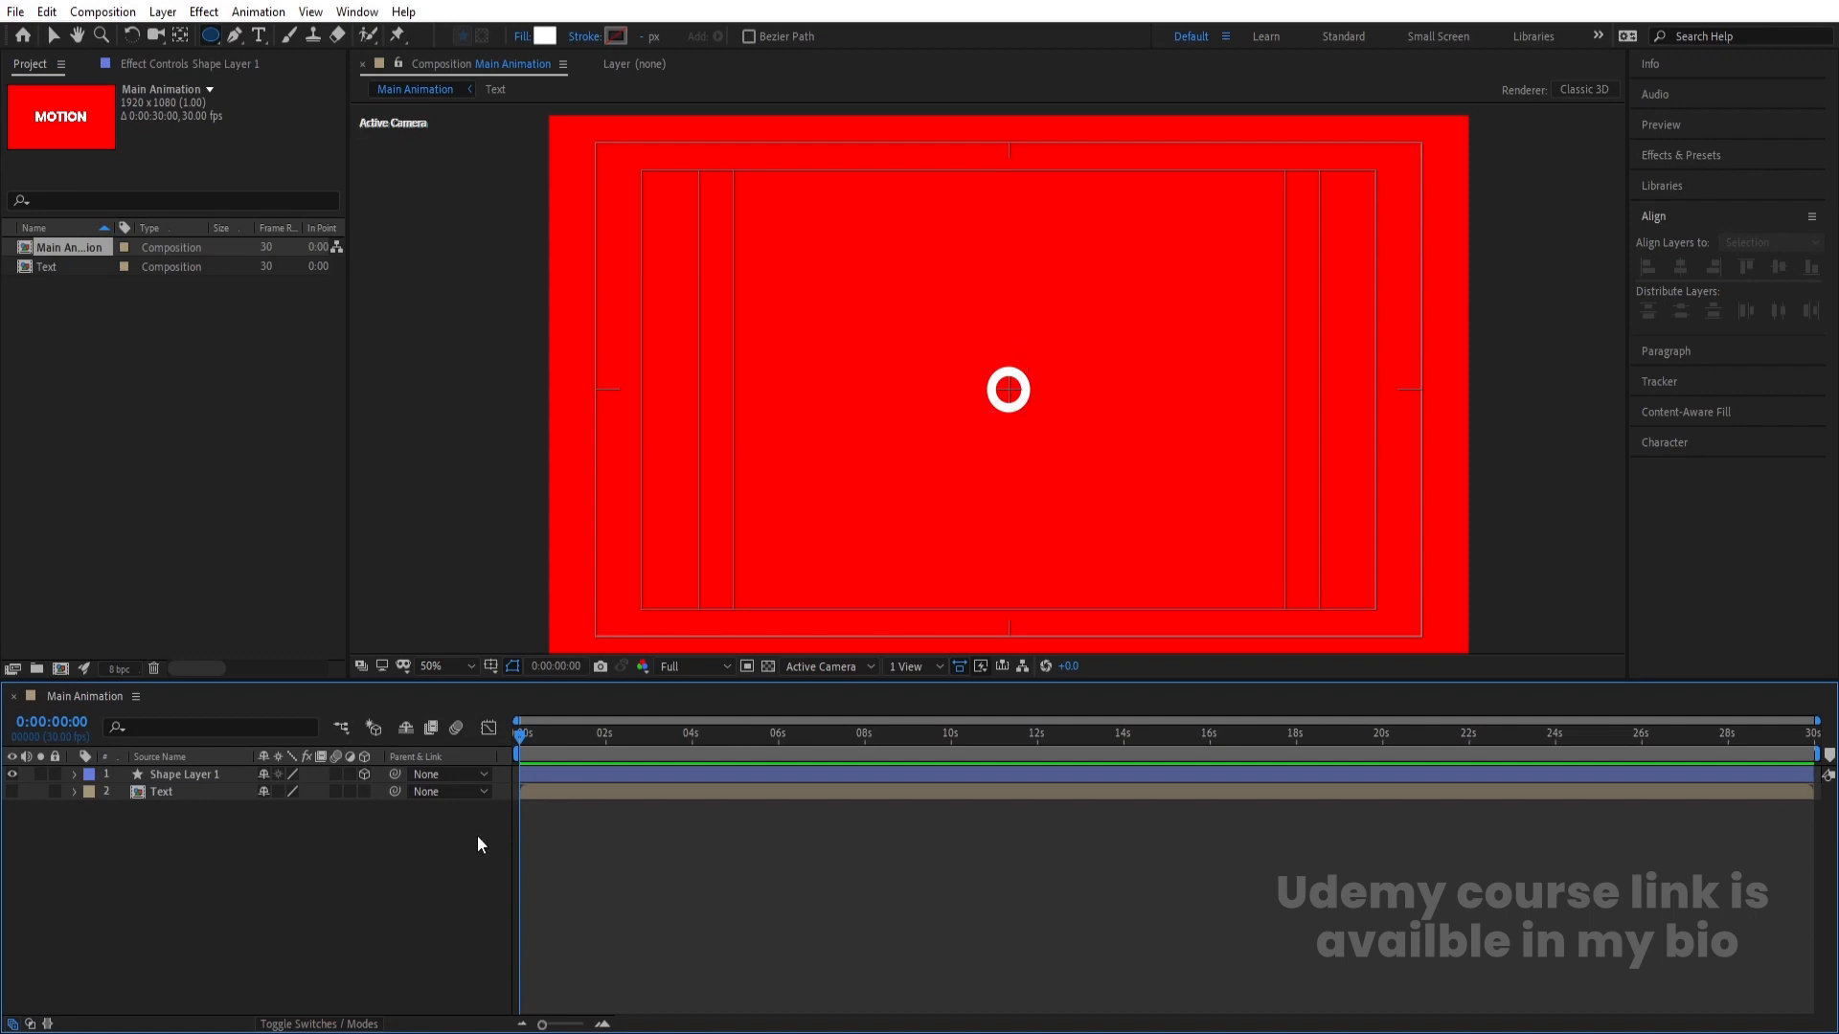
- Create a new Point light named Emitter in the main composition, keeping white colour, 100% intensity and no falloff
right_click(226, 865)
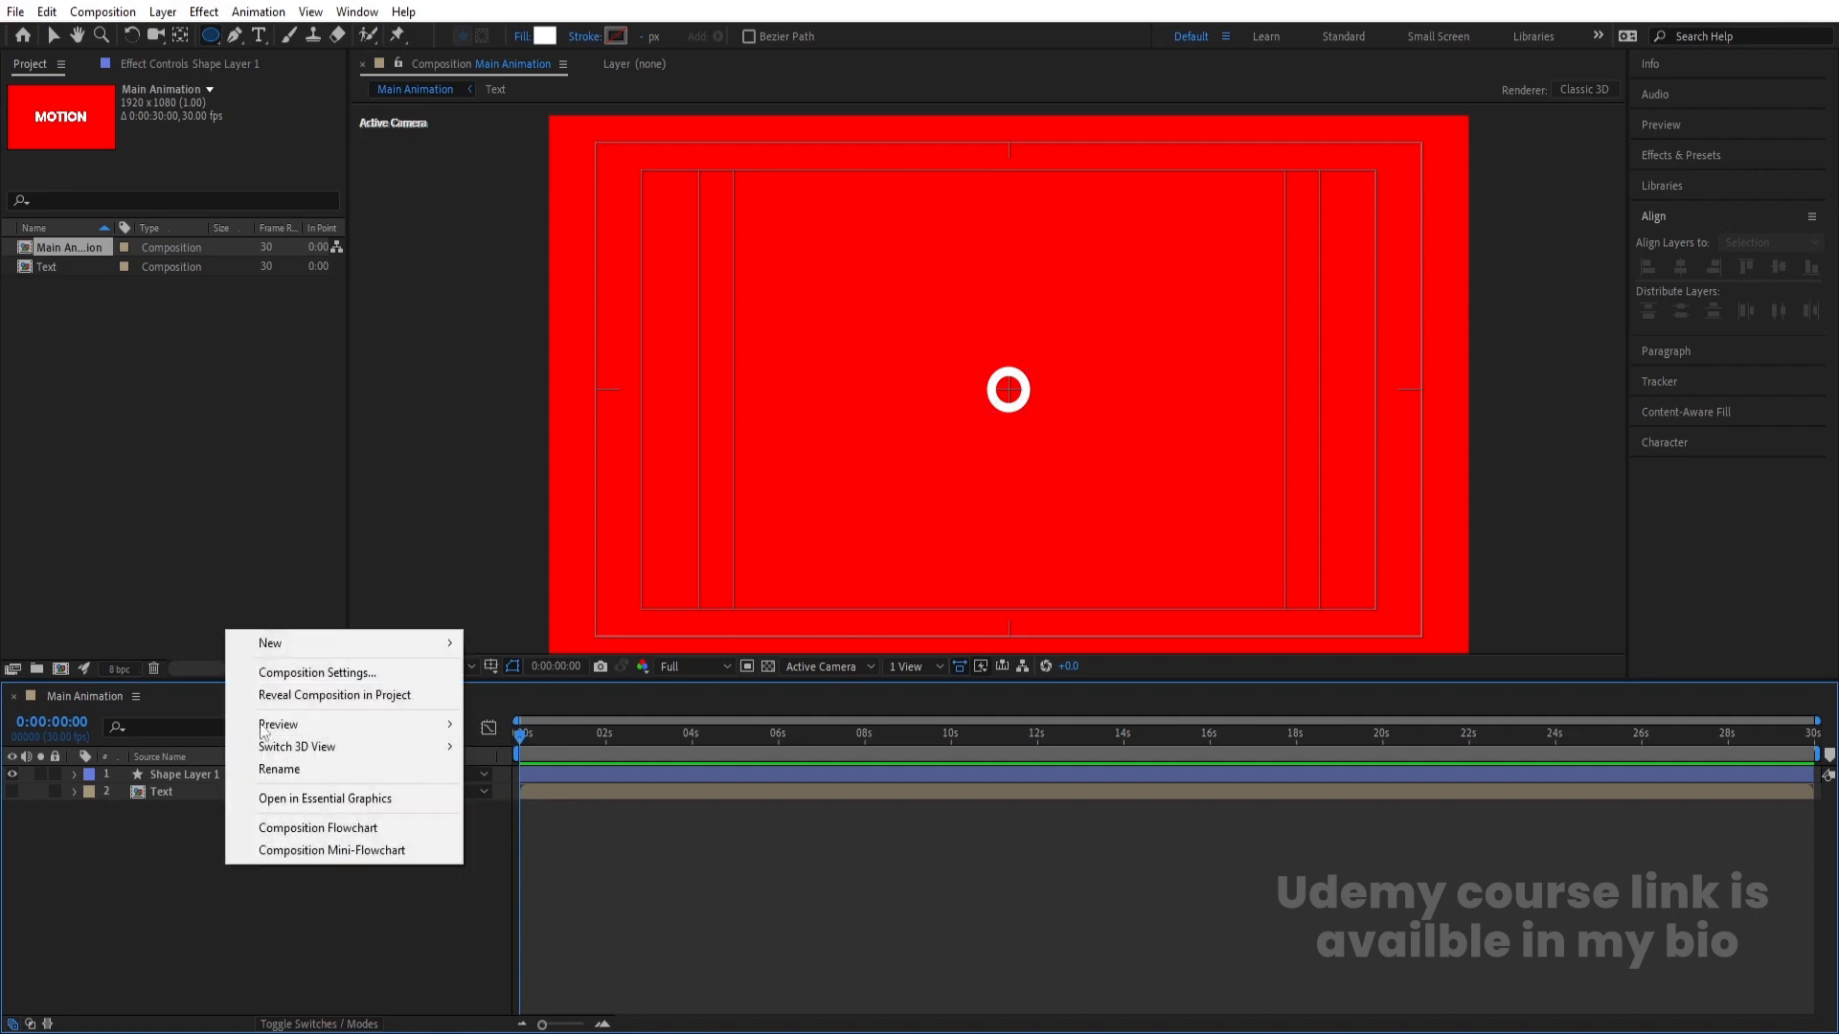
mouse_move(267, 635)
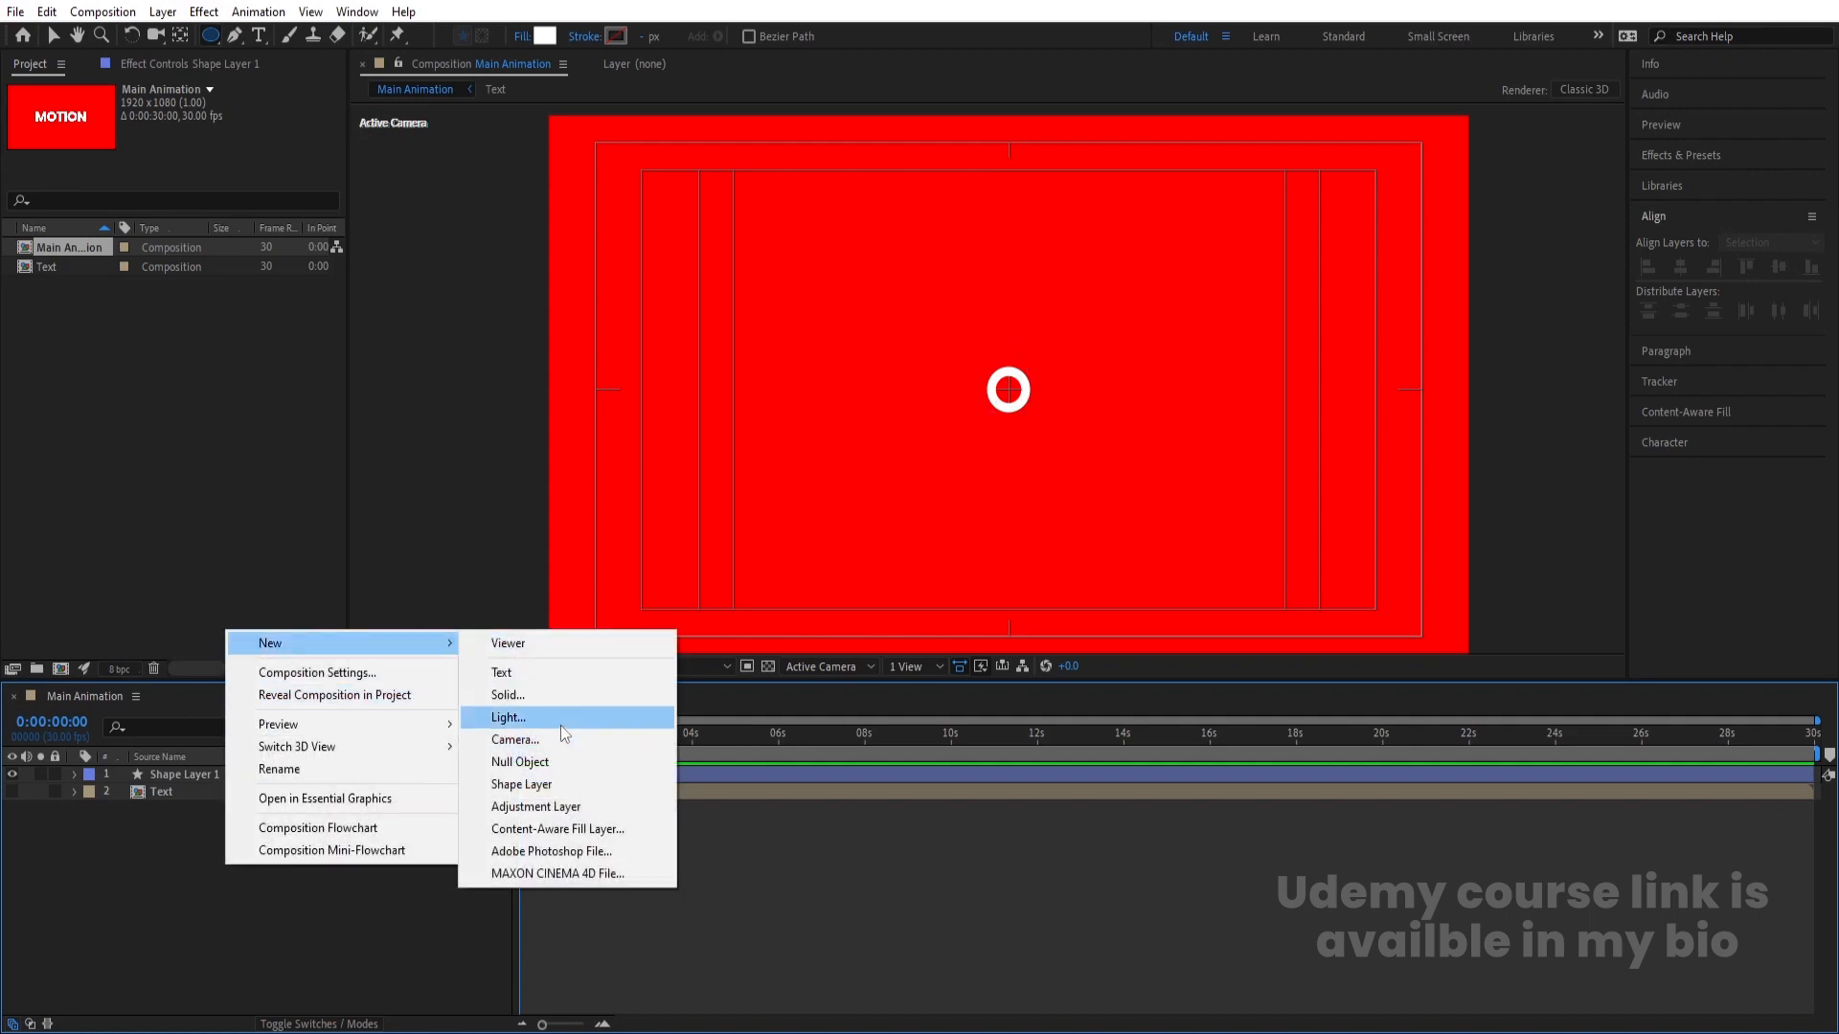
left_click(560, 724)
left_click_drag(1478, 341, 981, 289)
left_click(1074, 380)
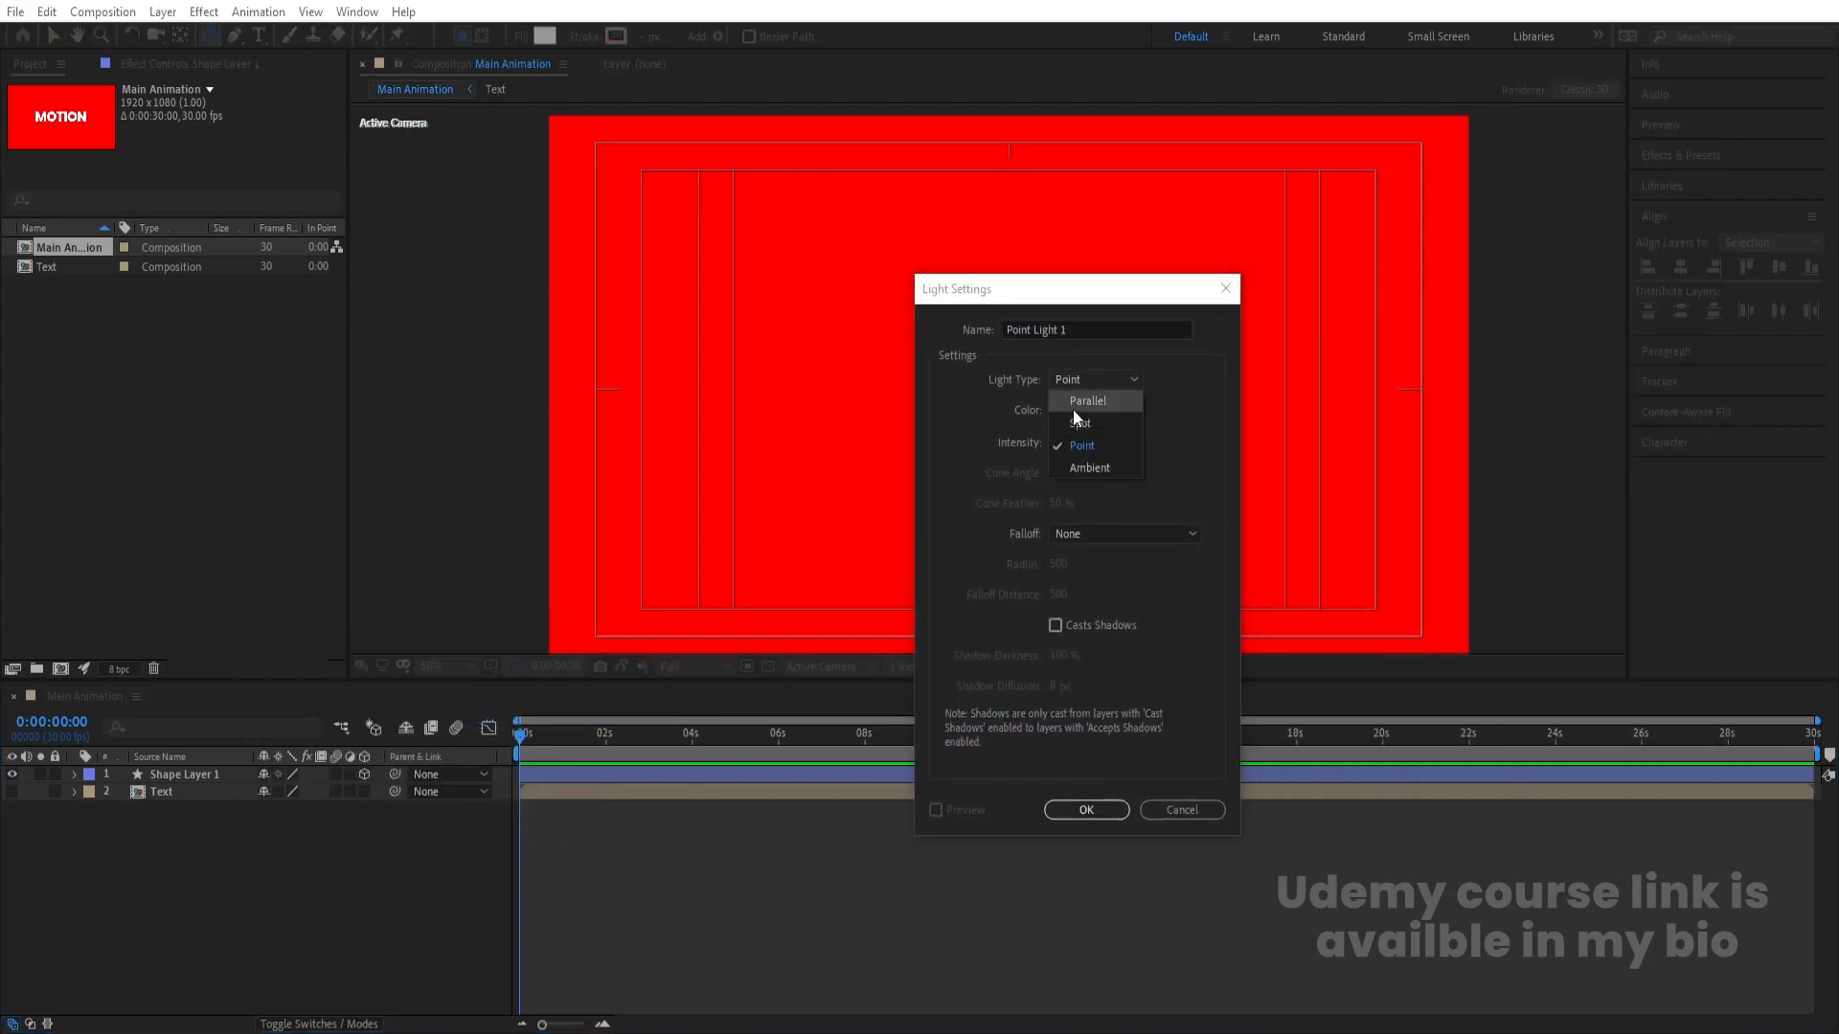
left_click(1081, 443)
left_click_drag(1075, 330, 971, 324)
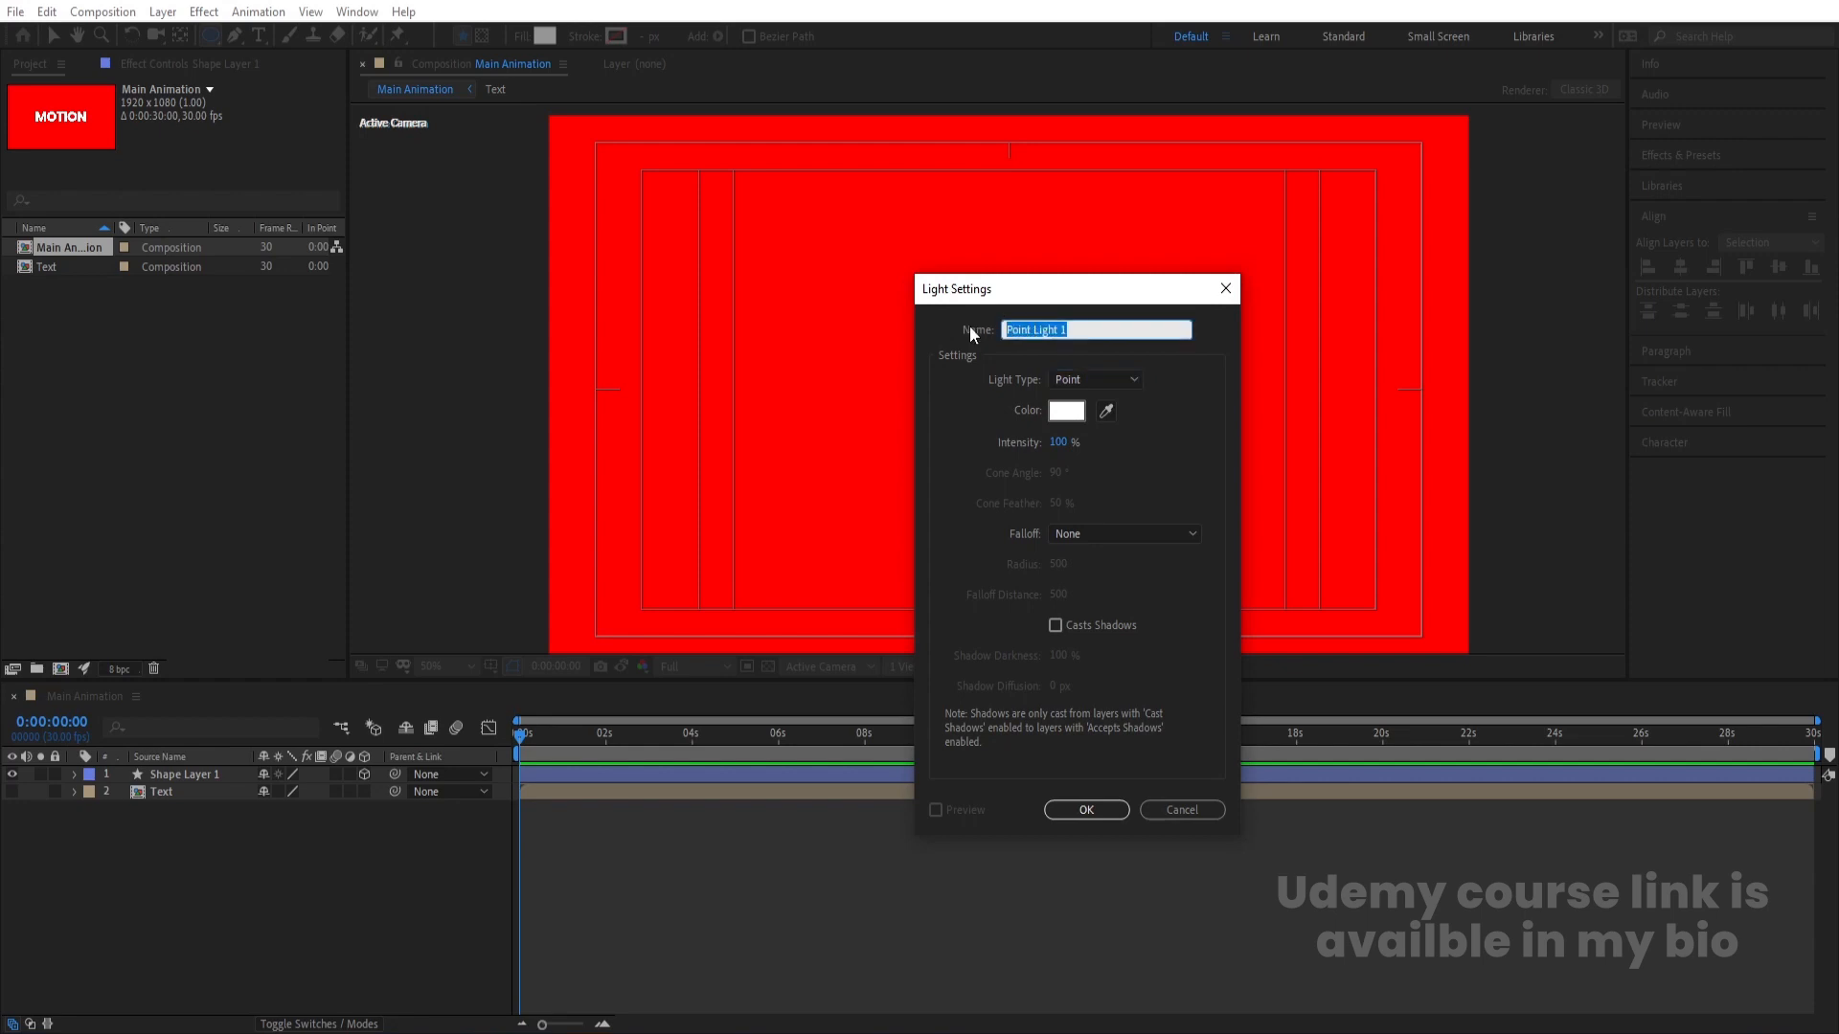
type("Emitter")
key("Return")
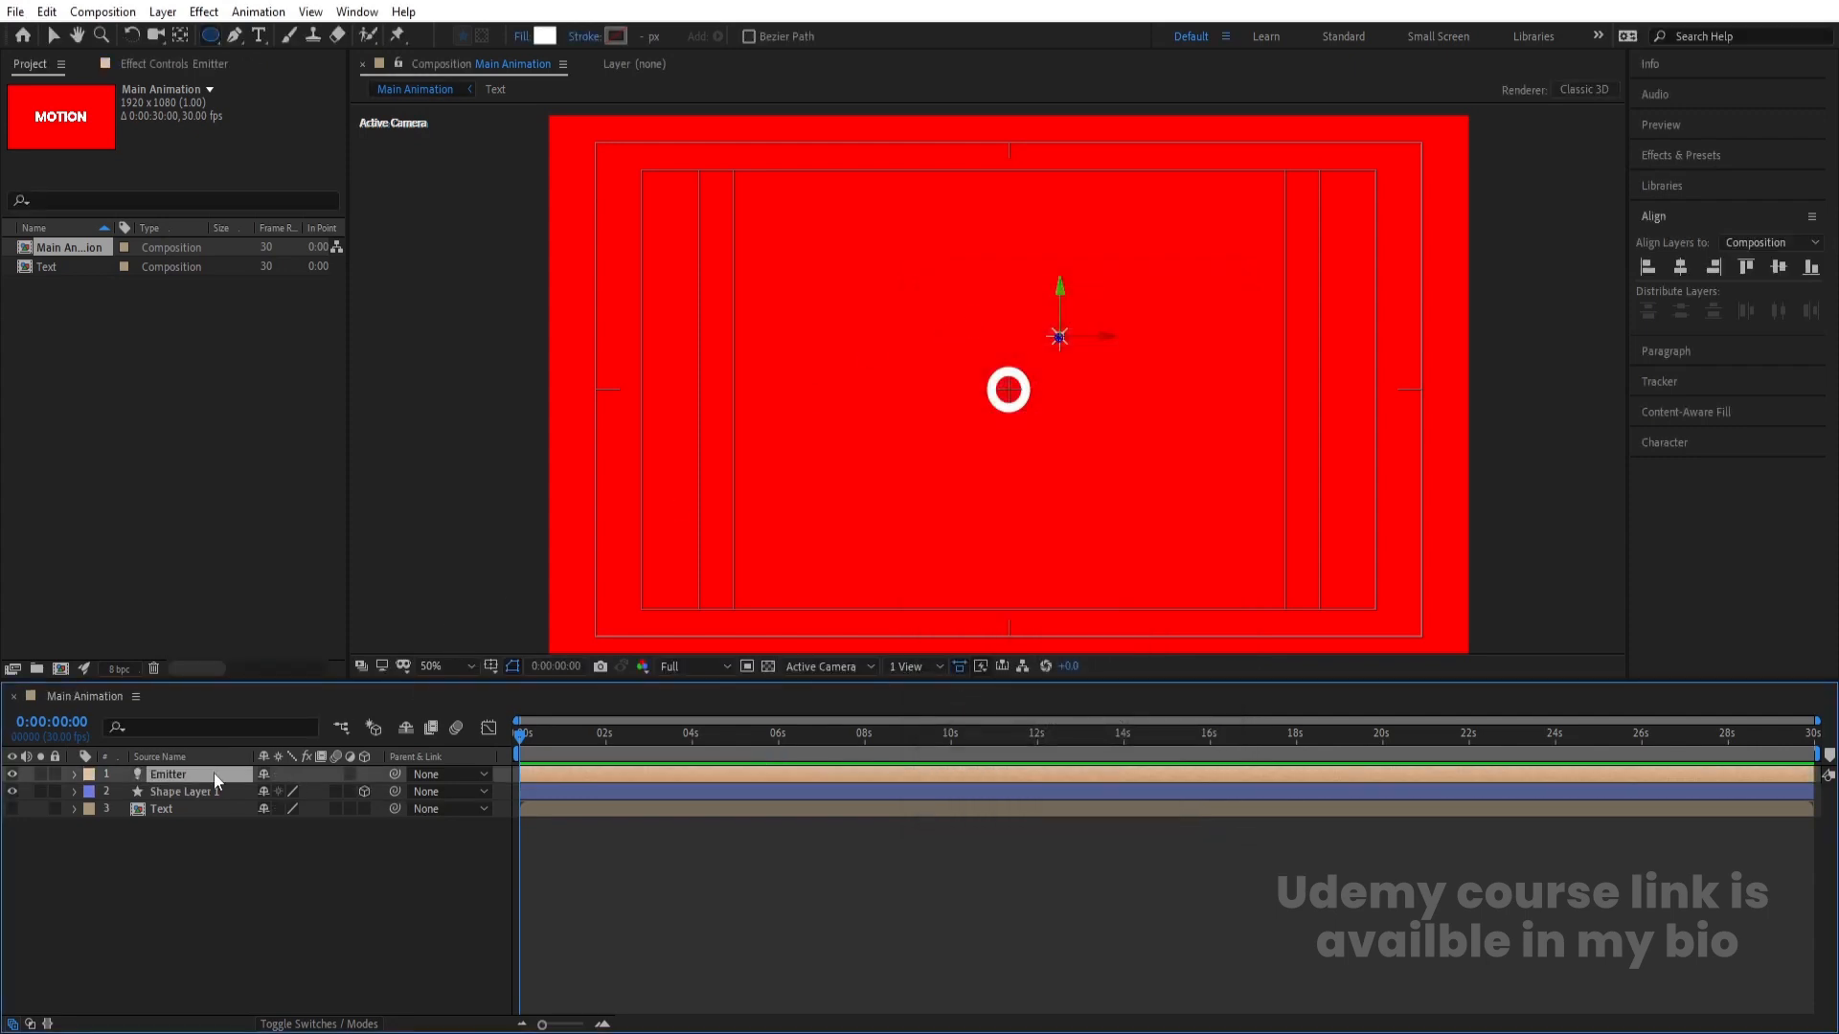
- Reveal the Emitter light's Position property and separate its dimensions
key("p")
left_click(176, 790)
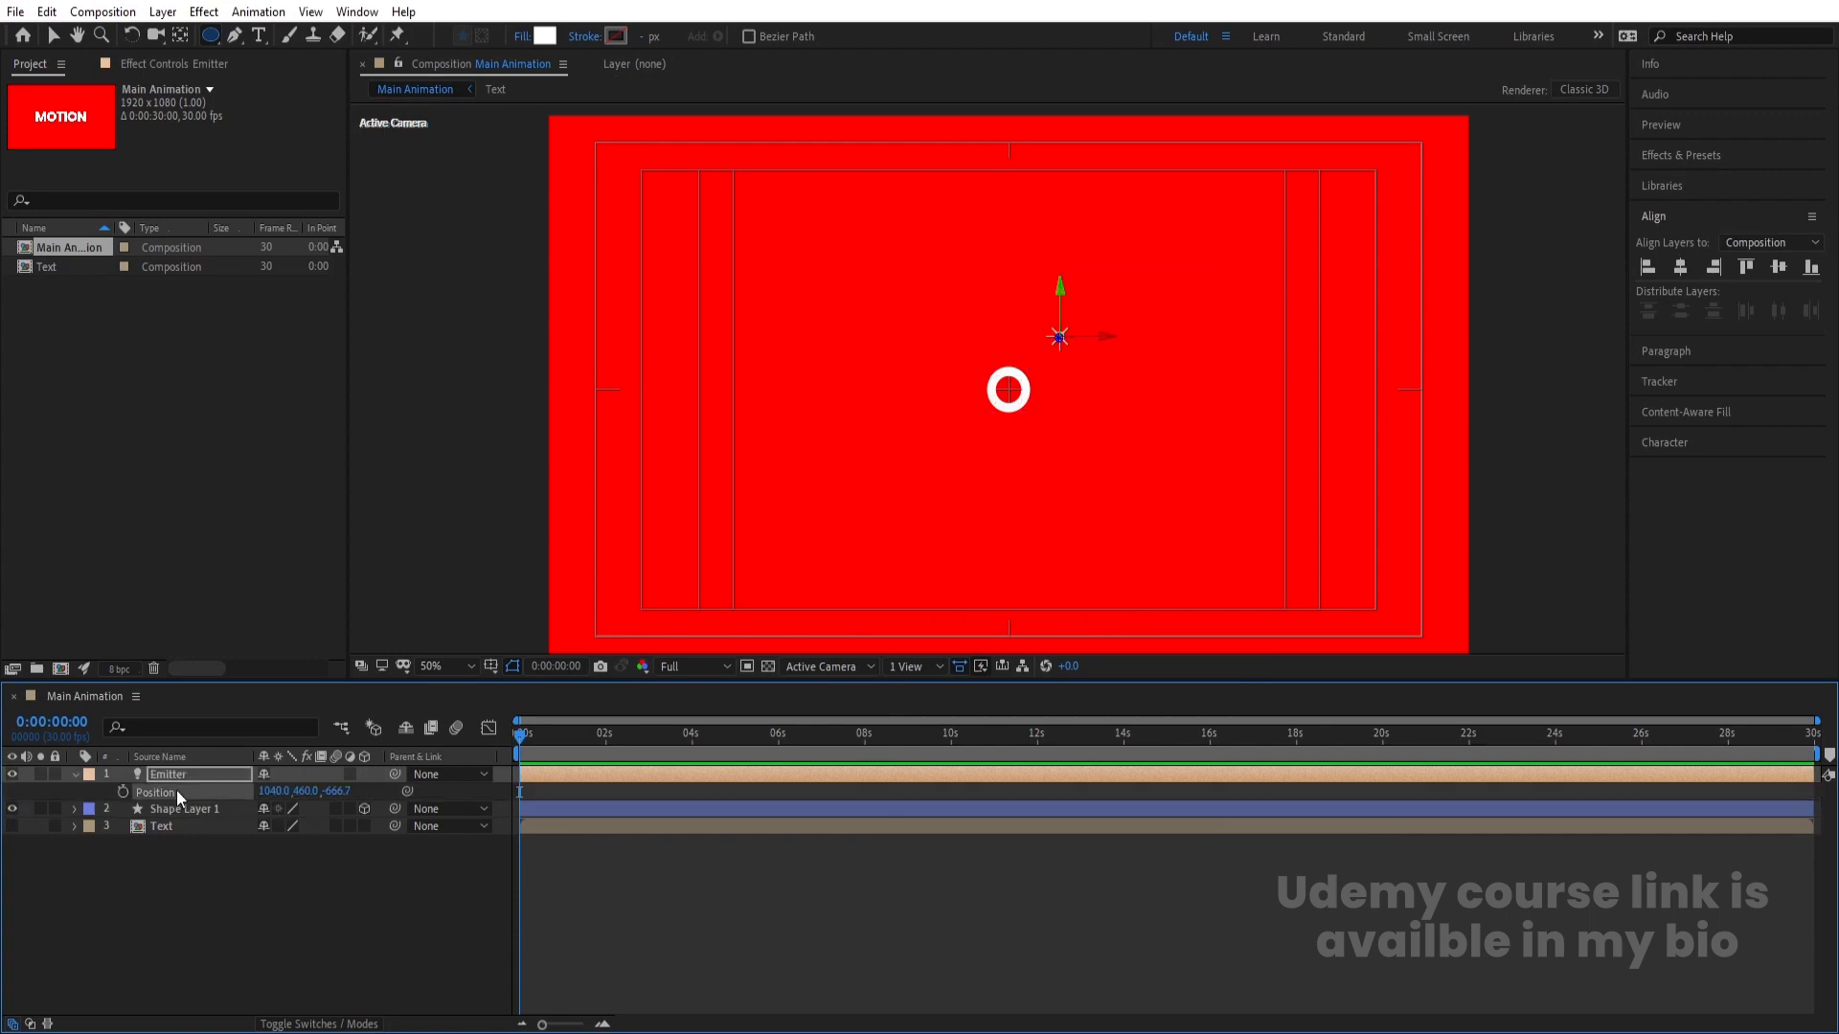
right_click(176, 790)
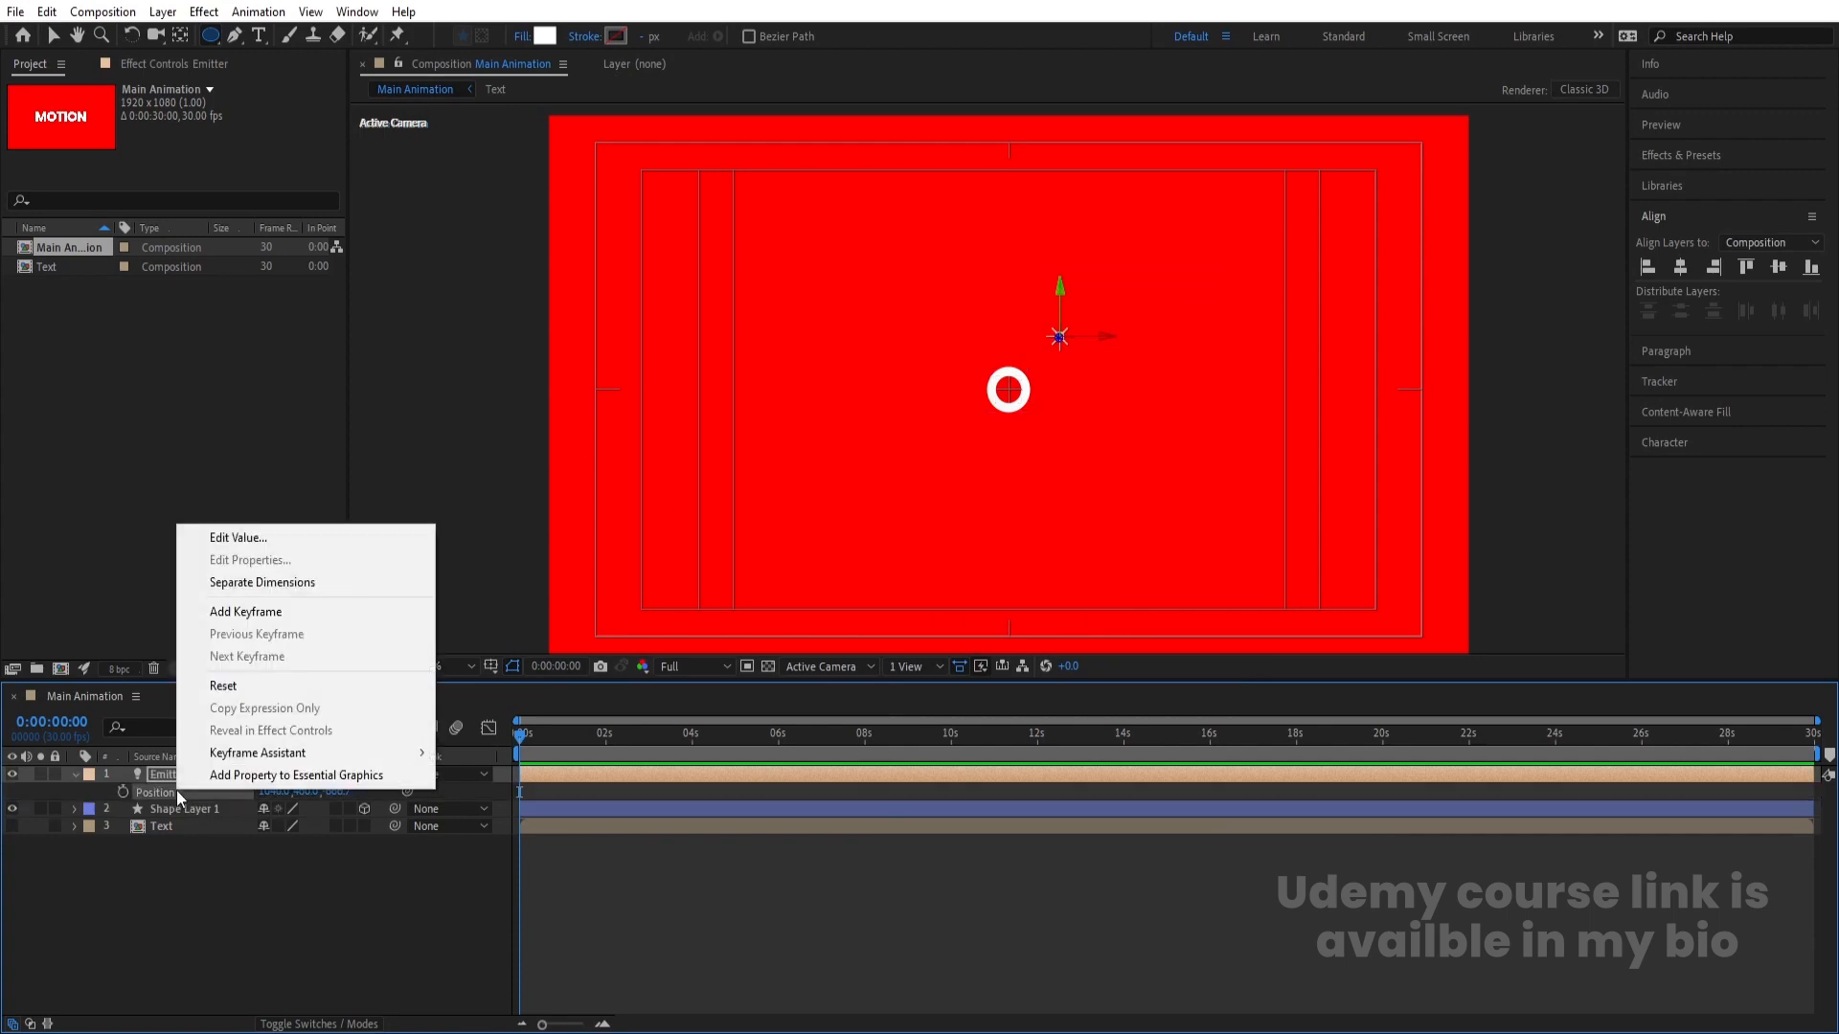
left_click(255, 582)
- Move the Emitter light over the ring's centre, at X Position 960 and Y Position 540
left_click(1680, 267)
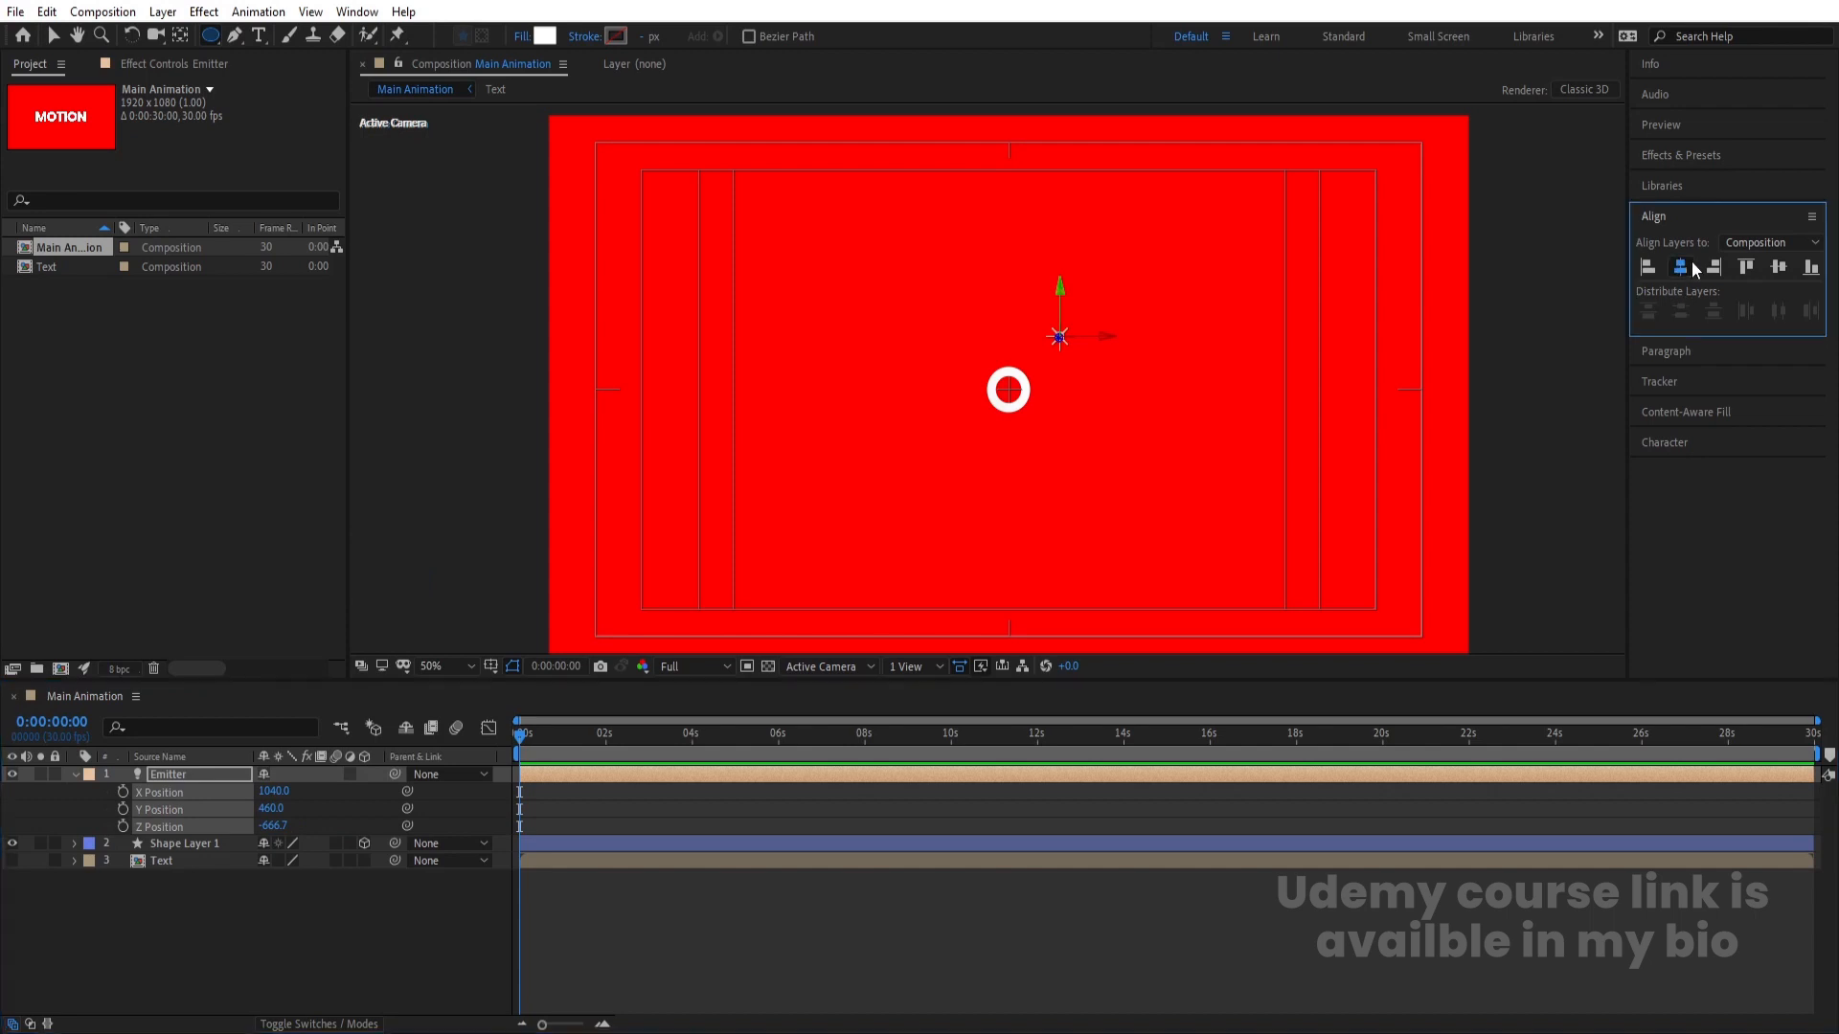
left_click(1047, 554)
left_click(52, 35)
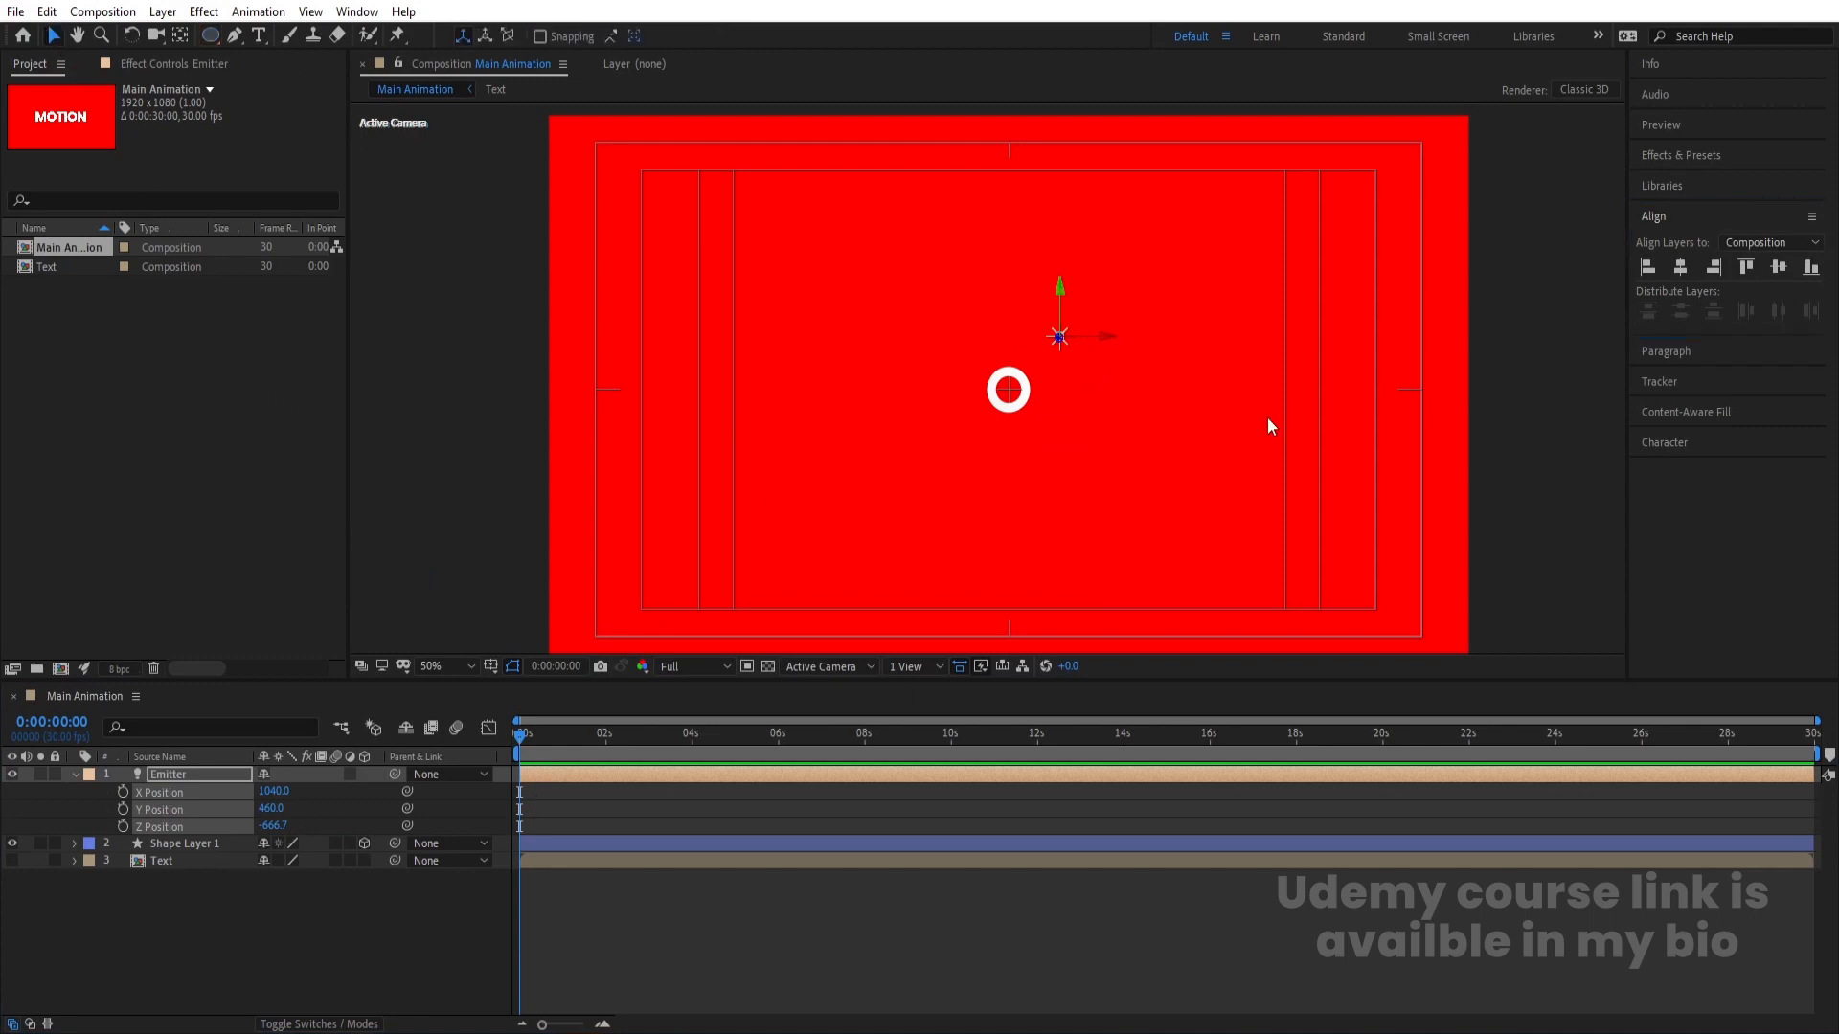
left_click_drag(1105, 337, 1067, 335)
scroll(1020, 370, "up", 2)
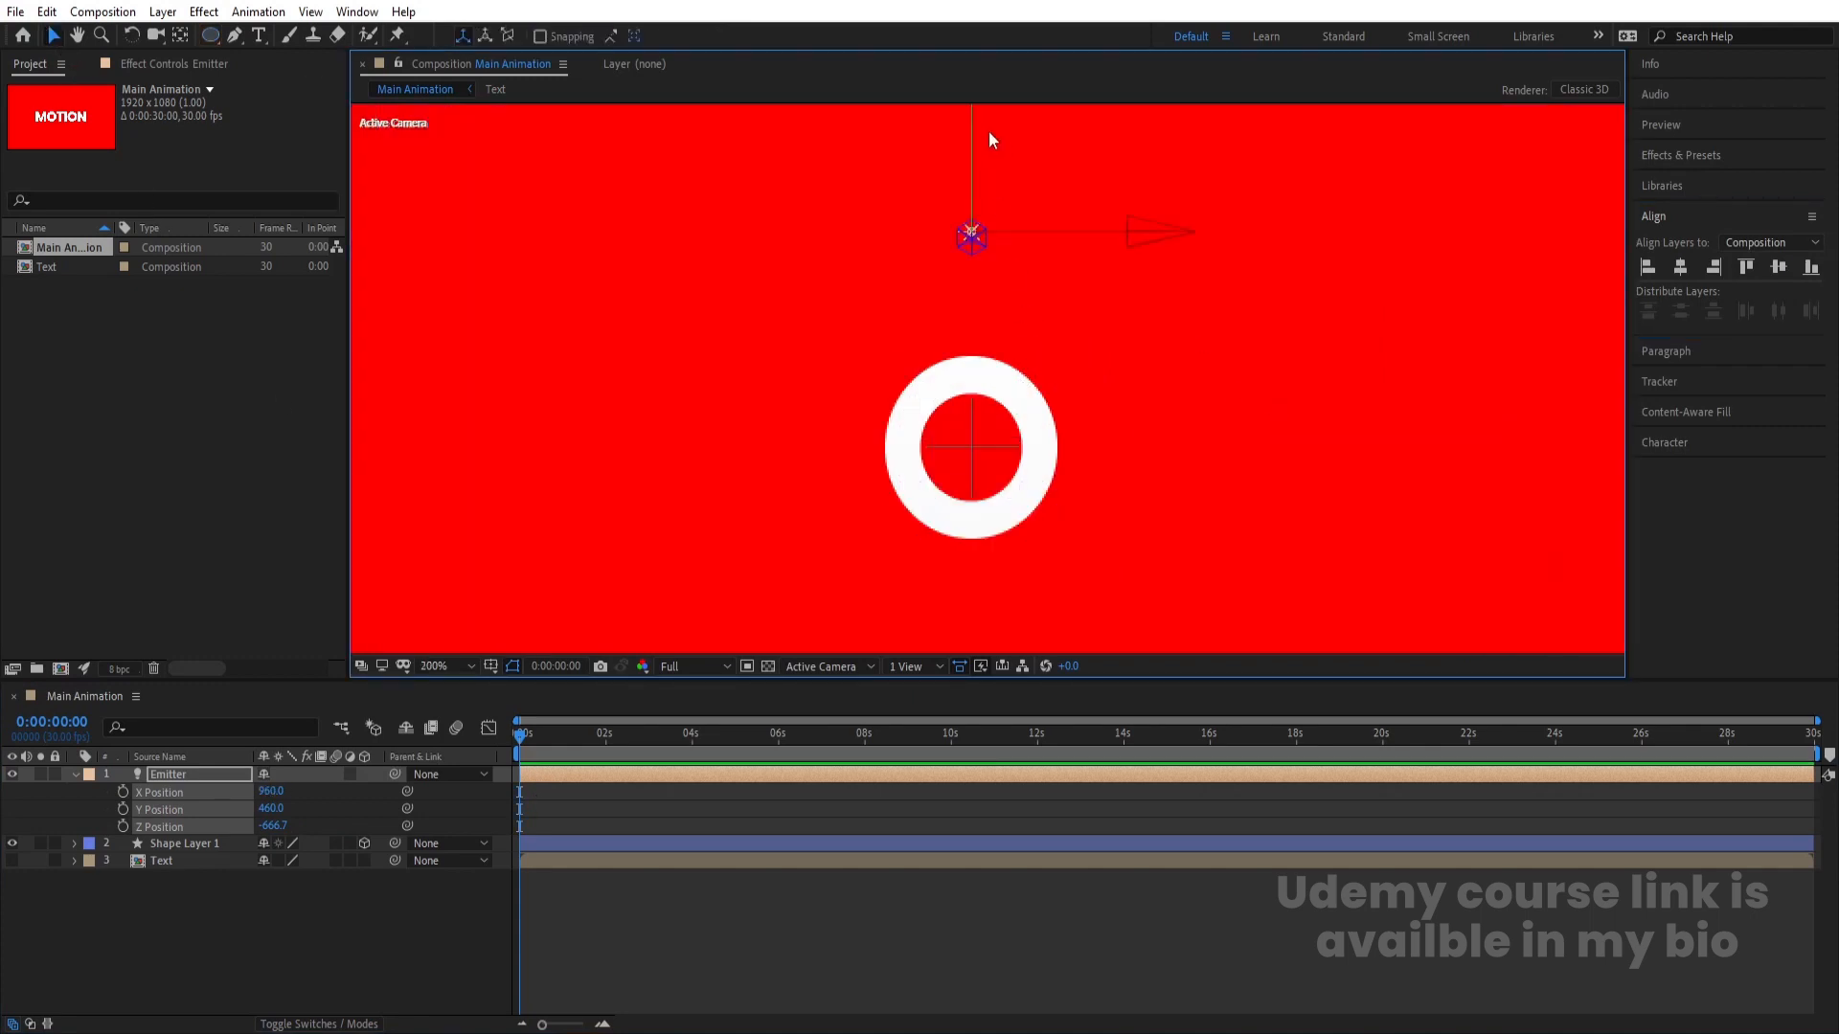
left_click_drag(971, 117, 1004, 279)
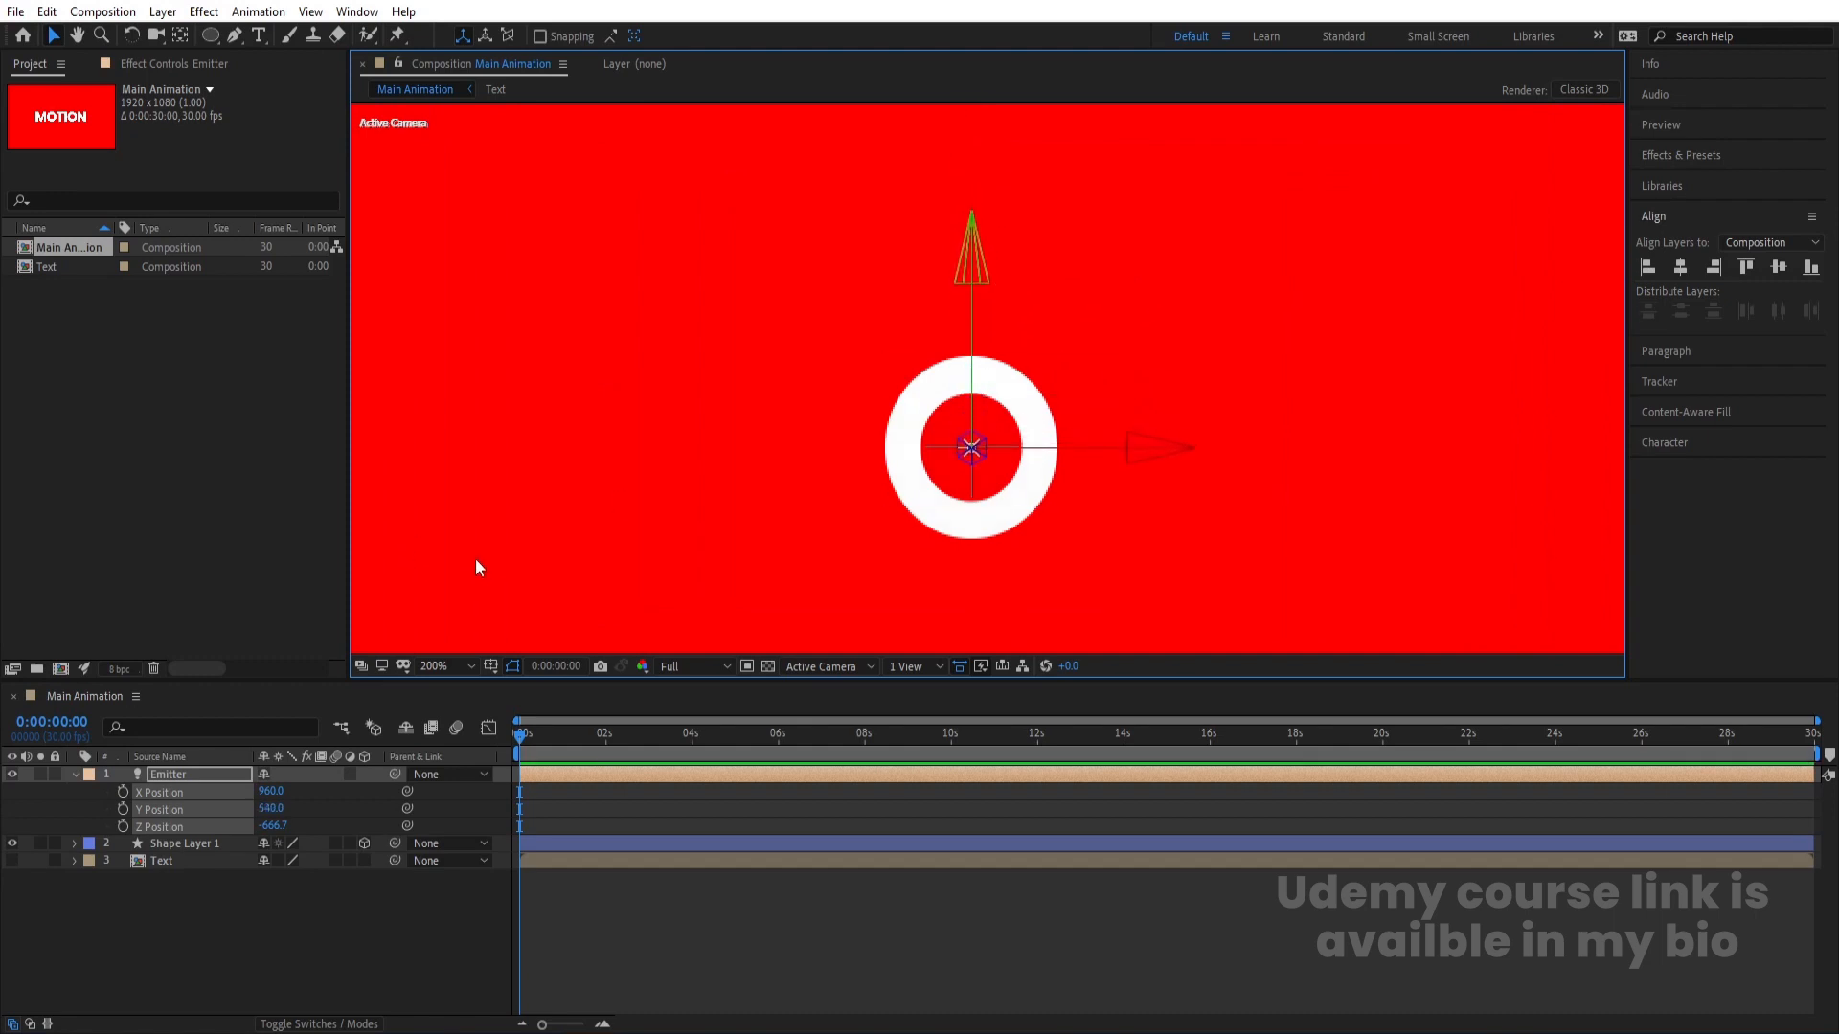
- From the Left view, move the Emitter light along its Z axis onto the ring layer, to about -0.7
left_click(183, 842)
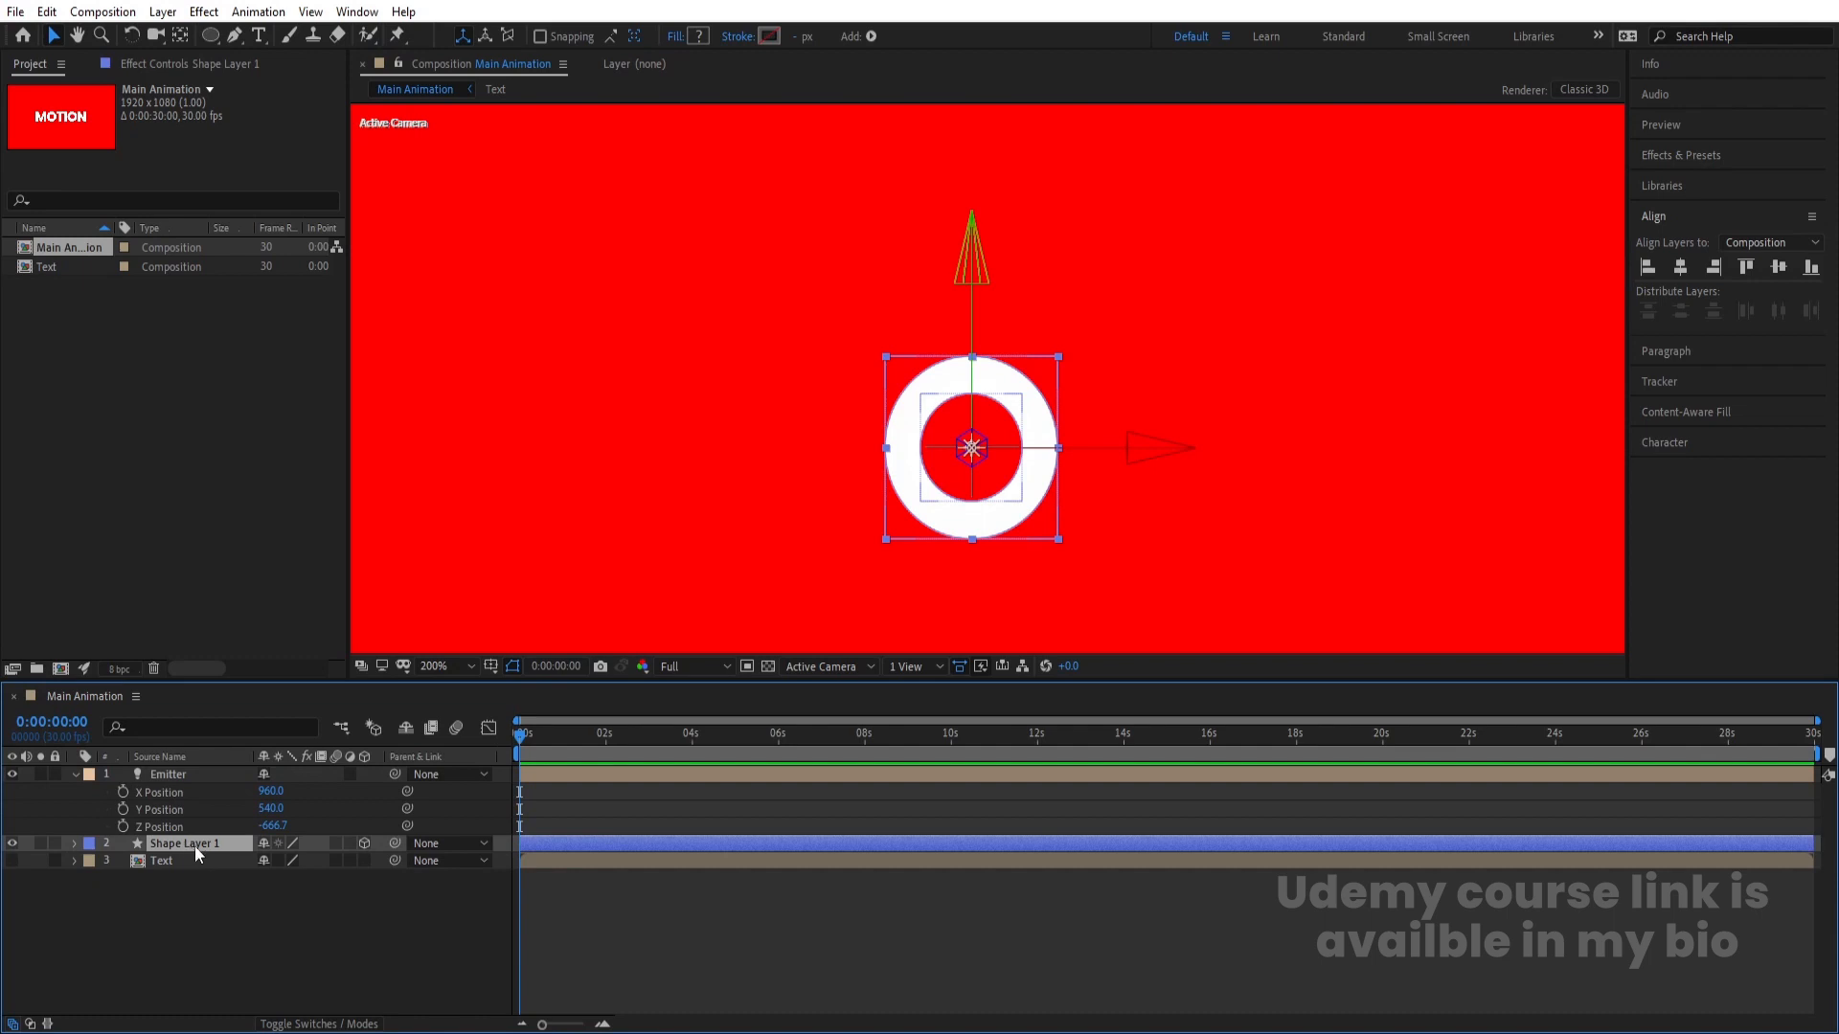
left_click(865, 666)
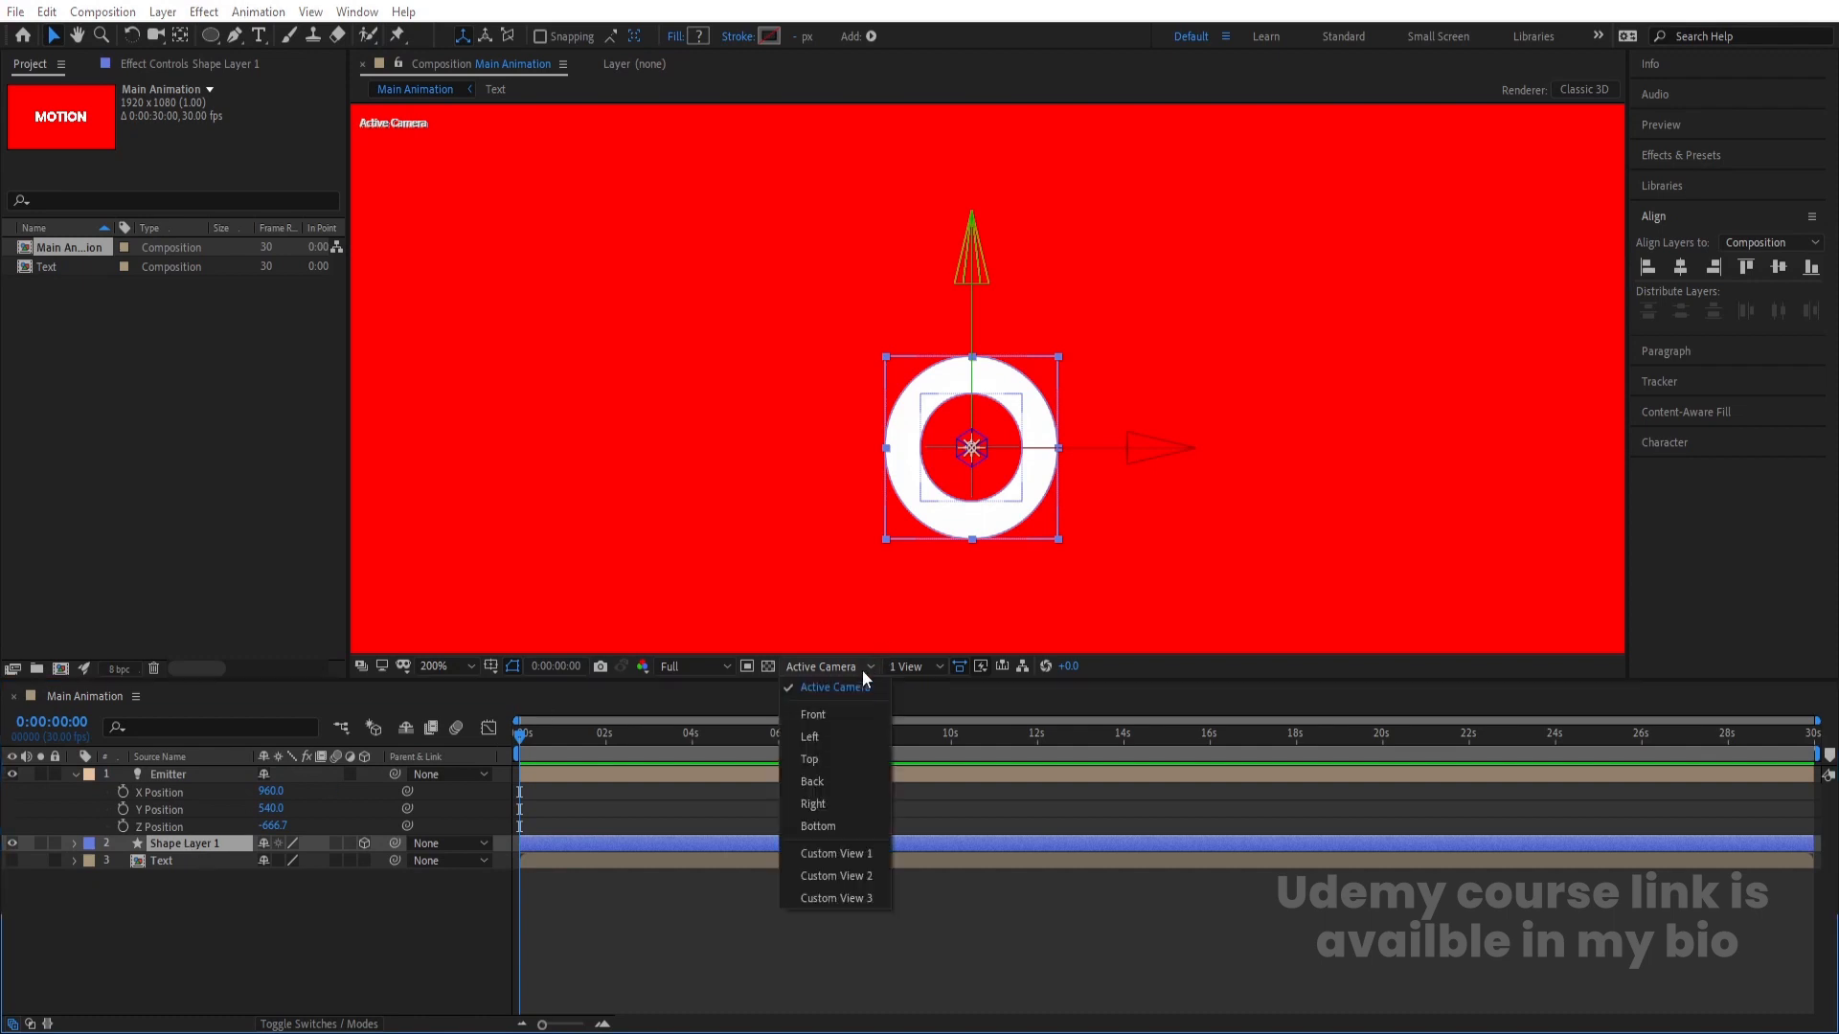
left_click(829, 737)
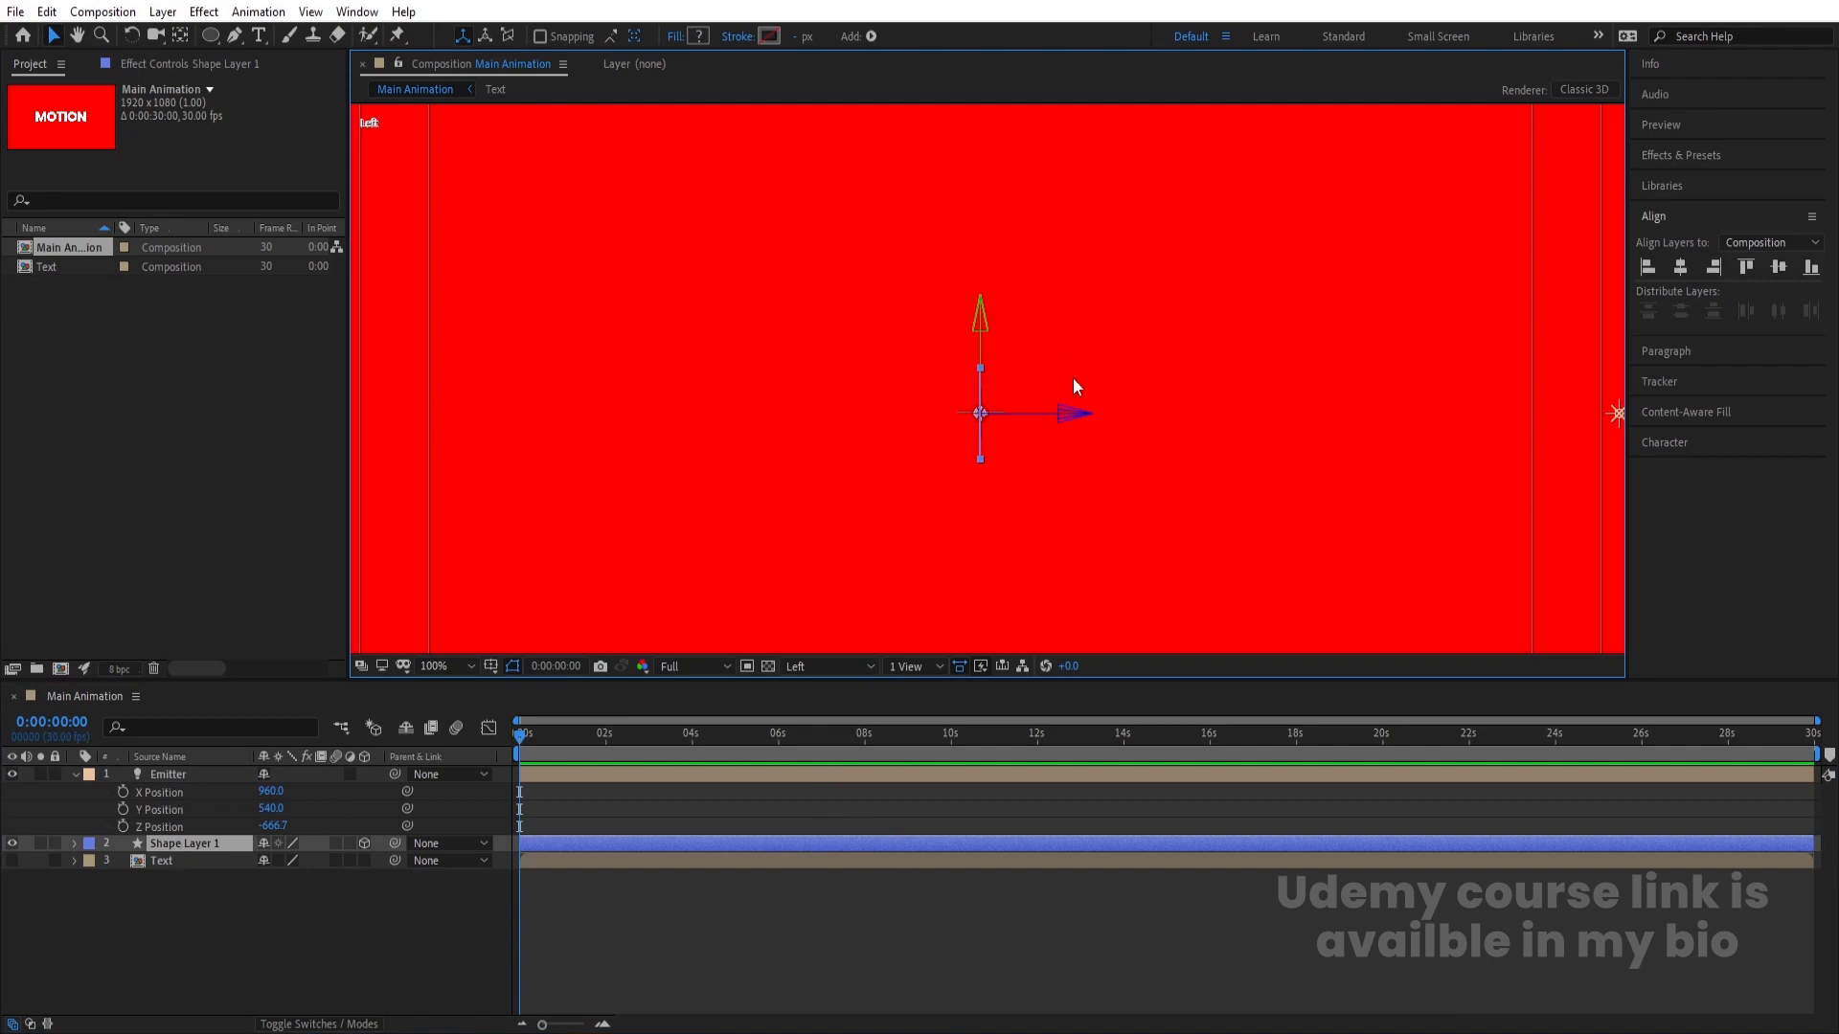
mouse_move(1067, 413)
left_mouse_down()
mouse_move(925, 413)
mouse_move(1085, 428)
left_mouse_up()
left_click(152, 776)
key("comma")
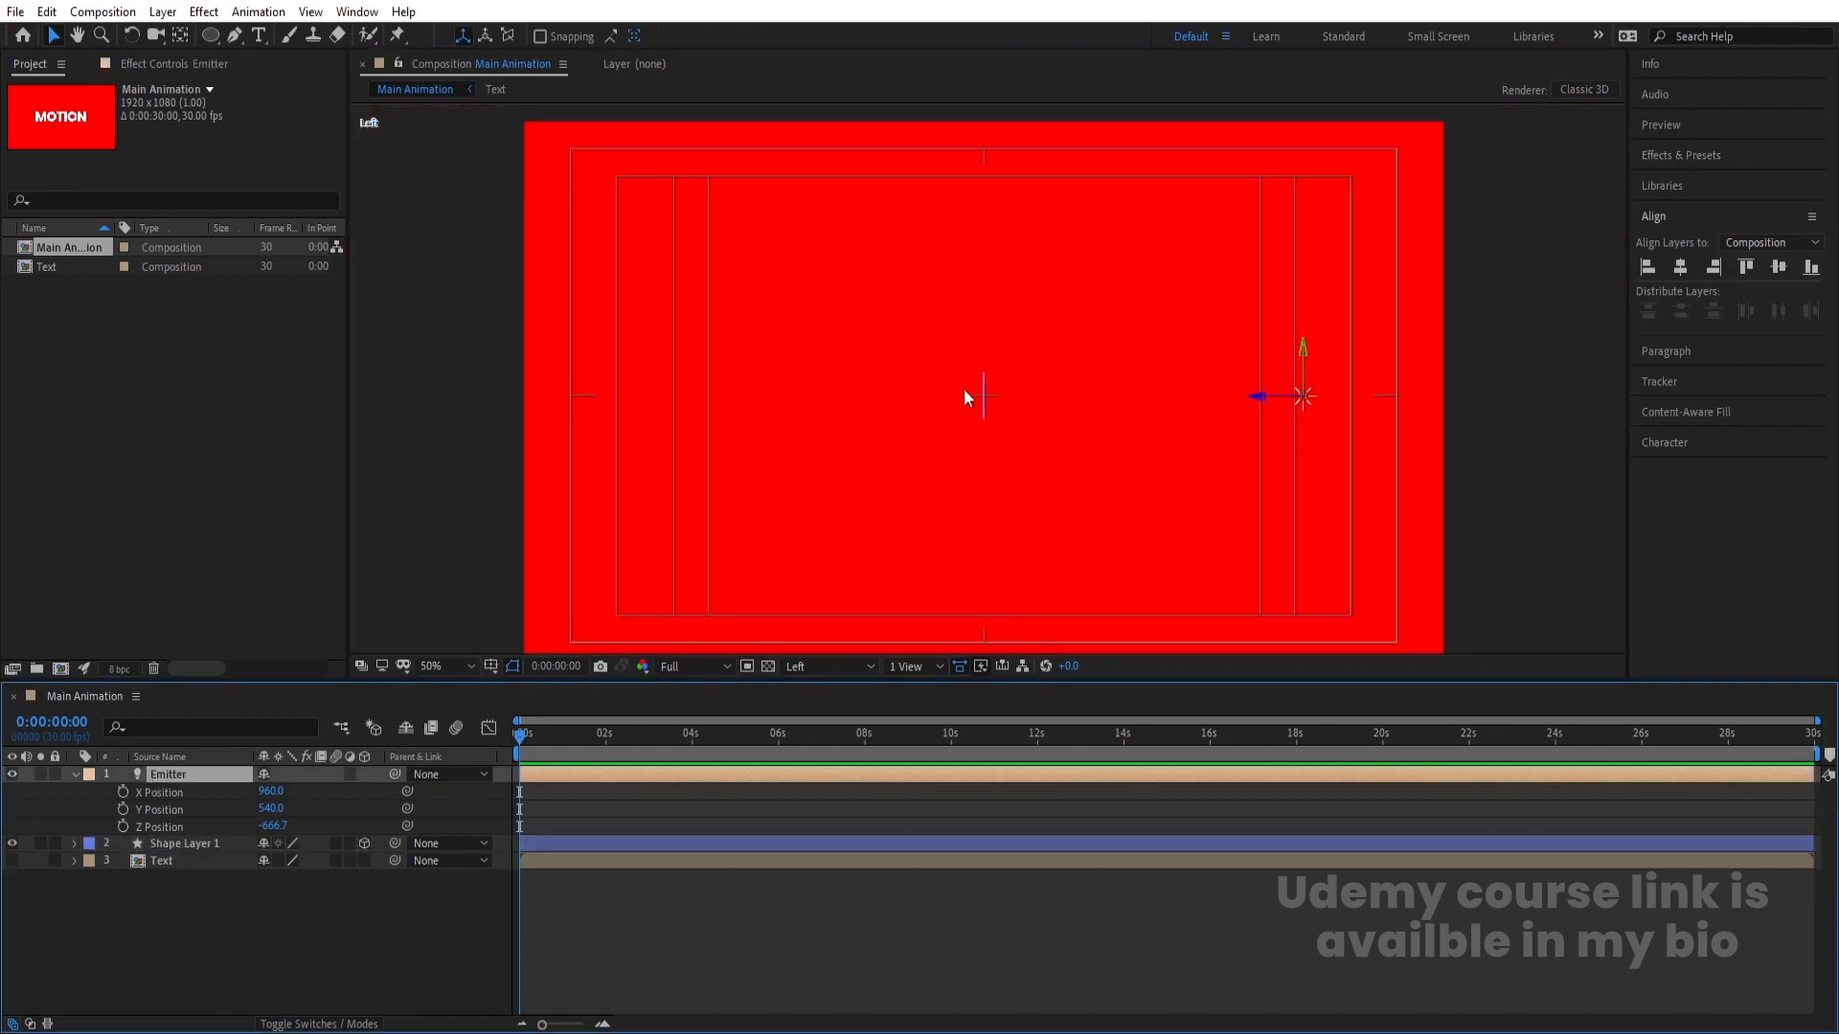
key("period")
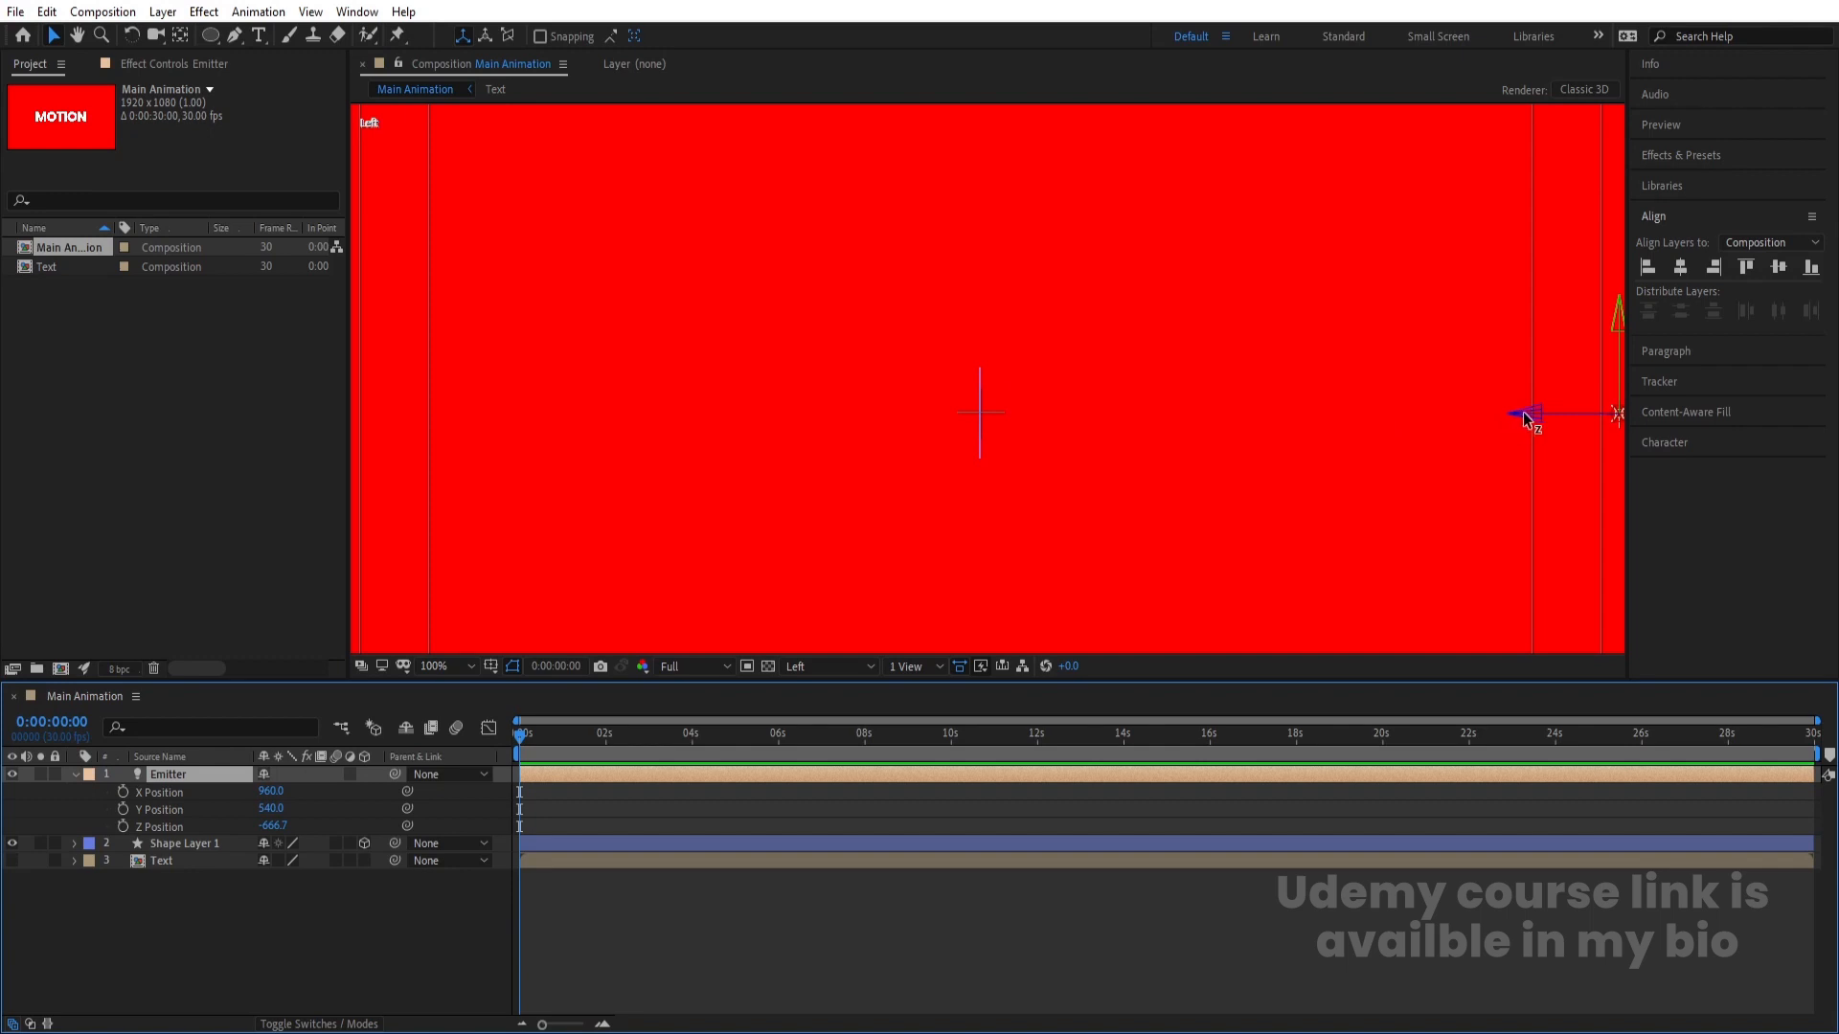
left_click_drag(1525, 417, 884, 421)
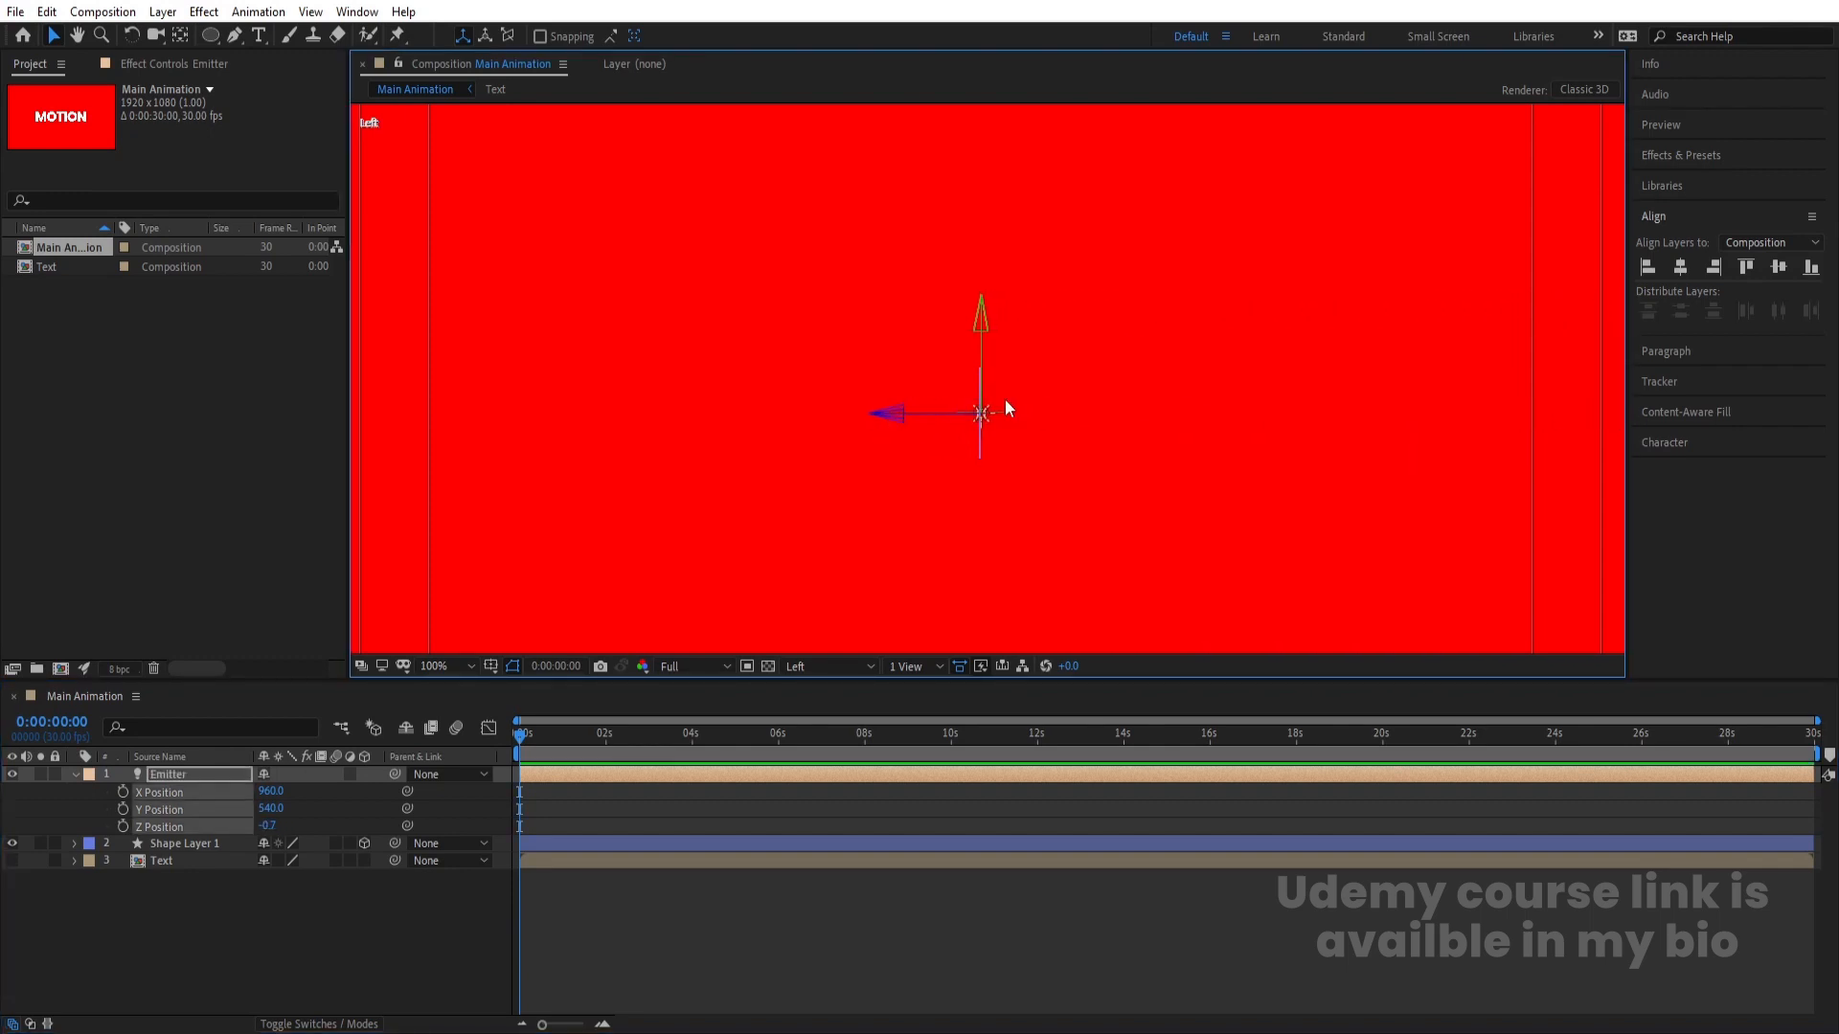
- Return to the Active Camera view, switch the Emitter light's visibility off and on, and collapse its position properties
left_click(847, 666)
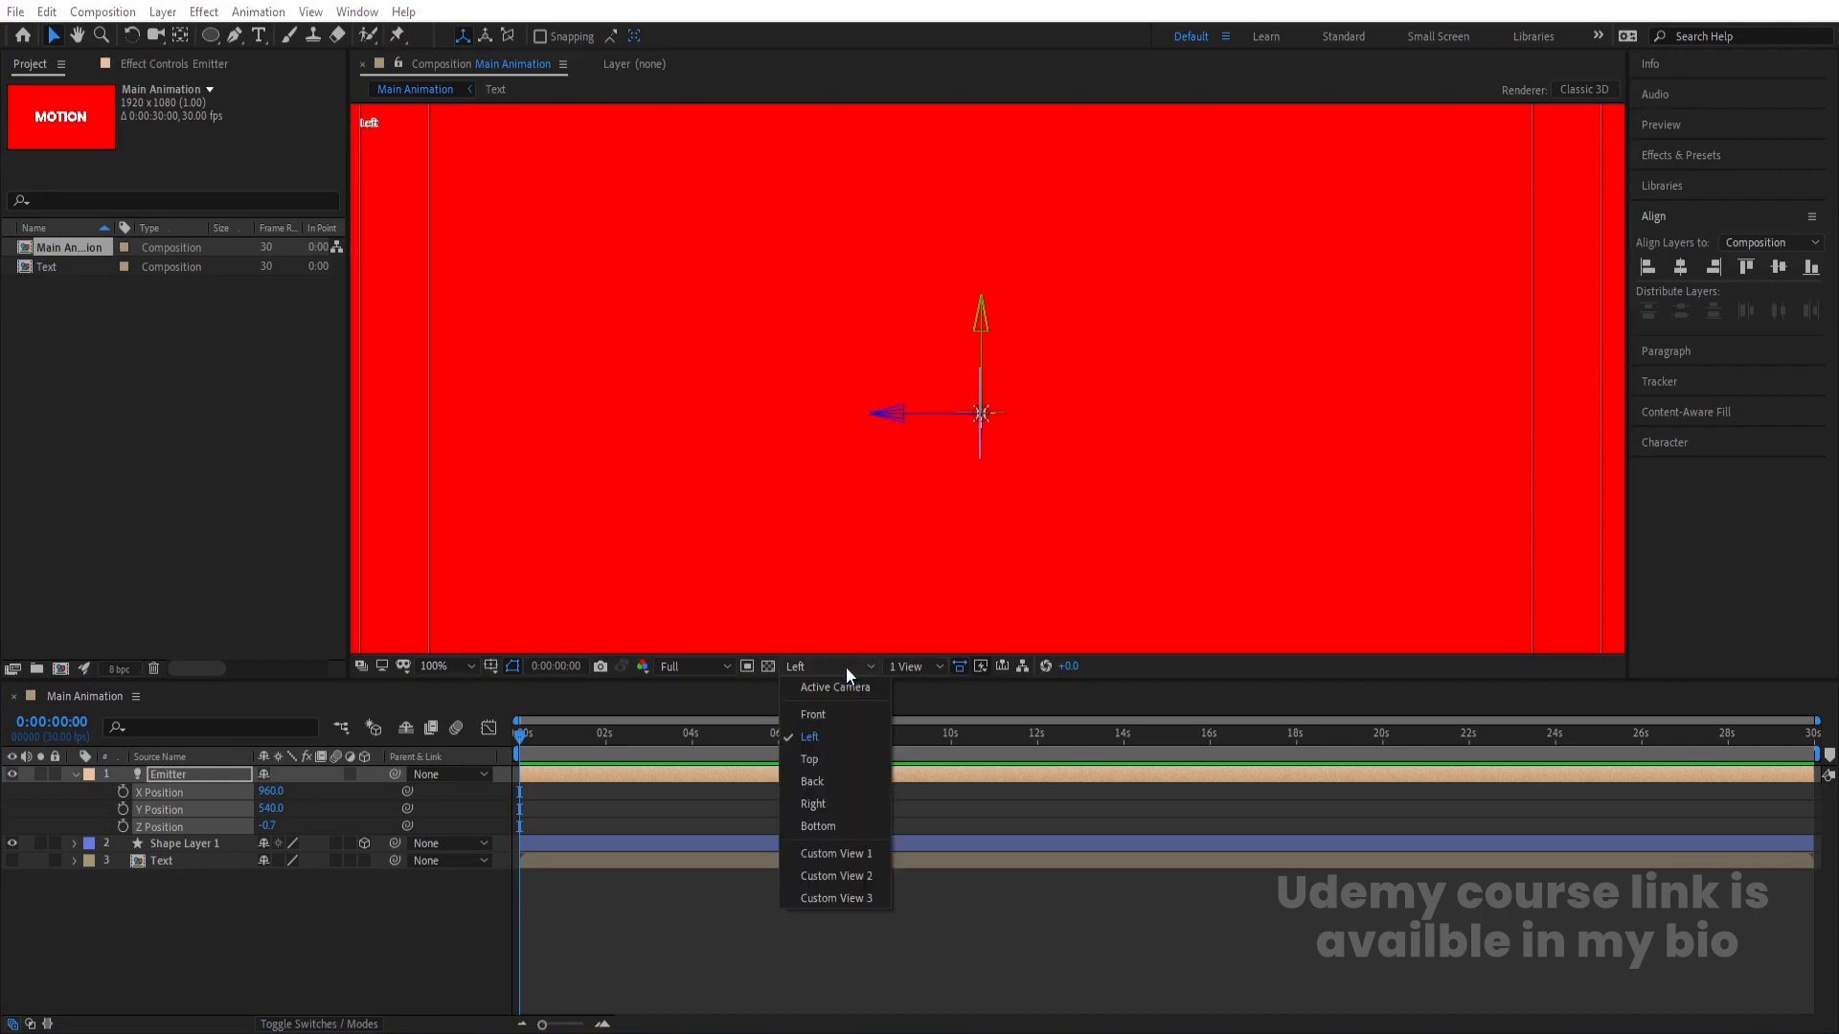
left_click(836, 682)
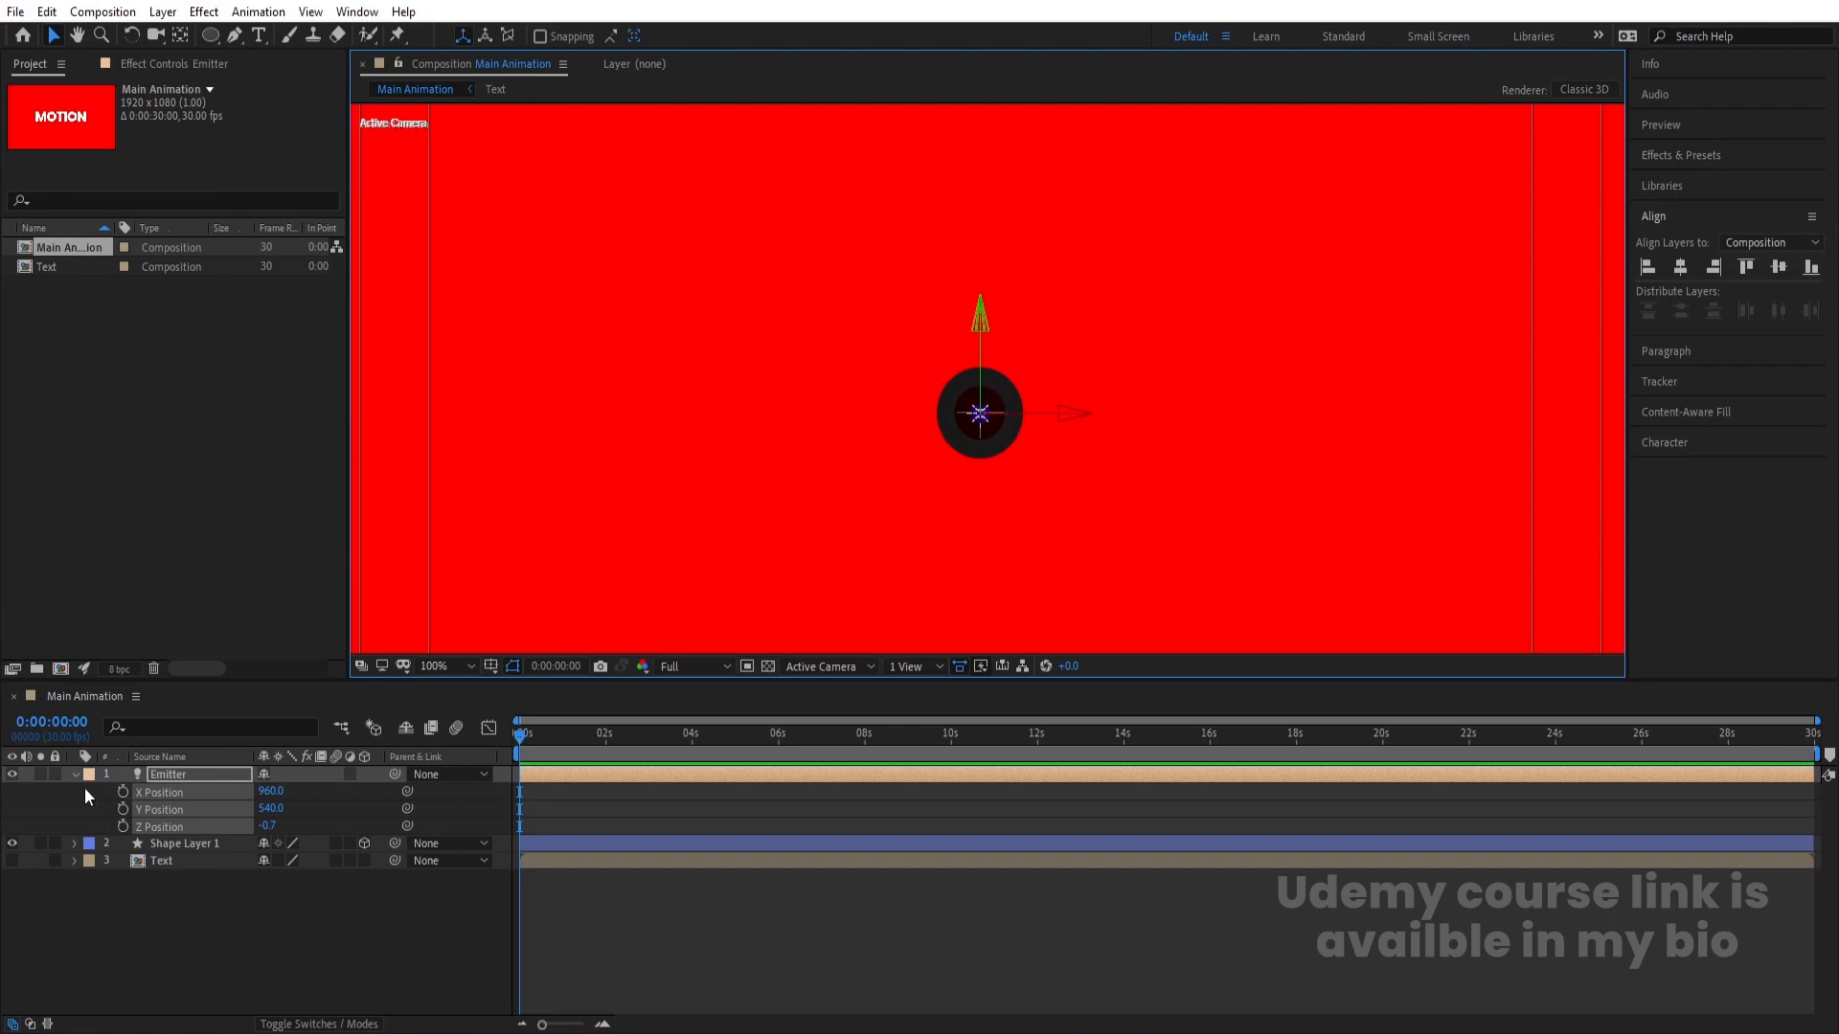
left_click(12, 774)
left_click(11, 773)
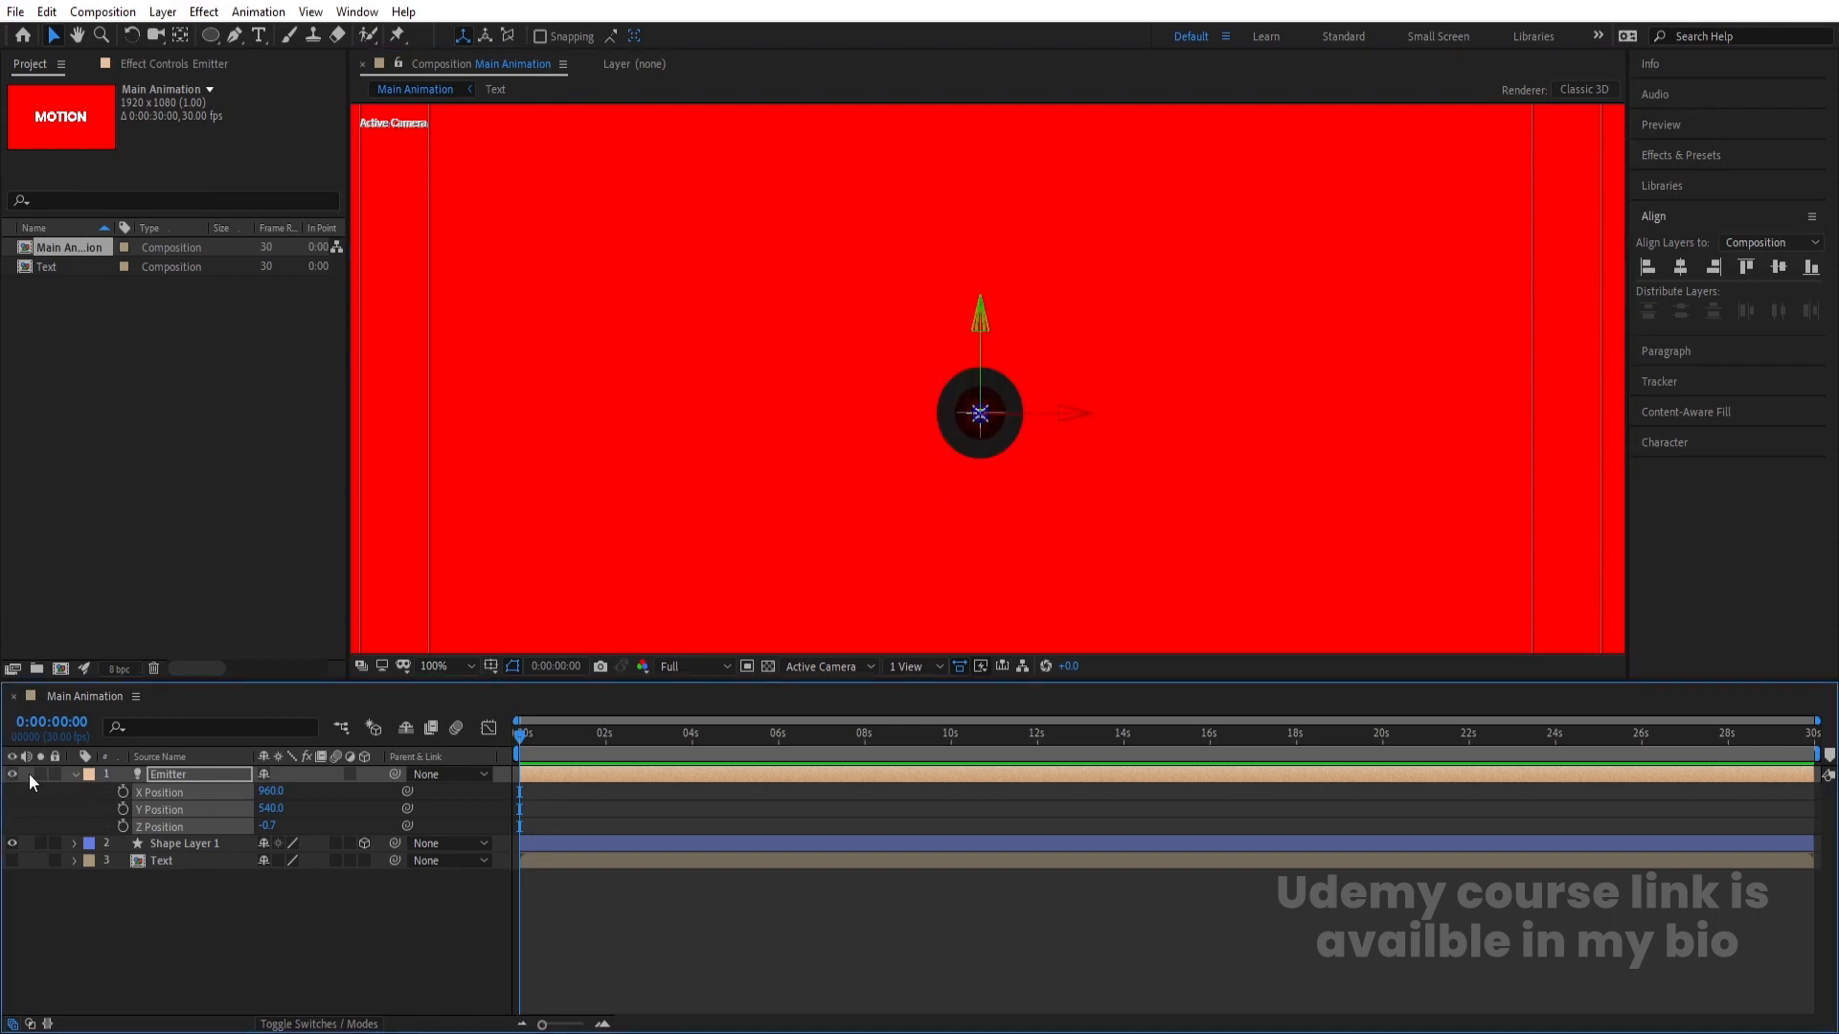
left_click(75, 774)
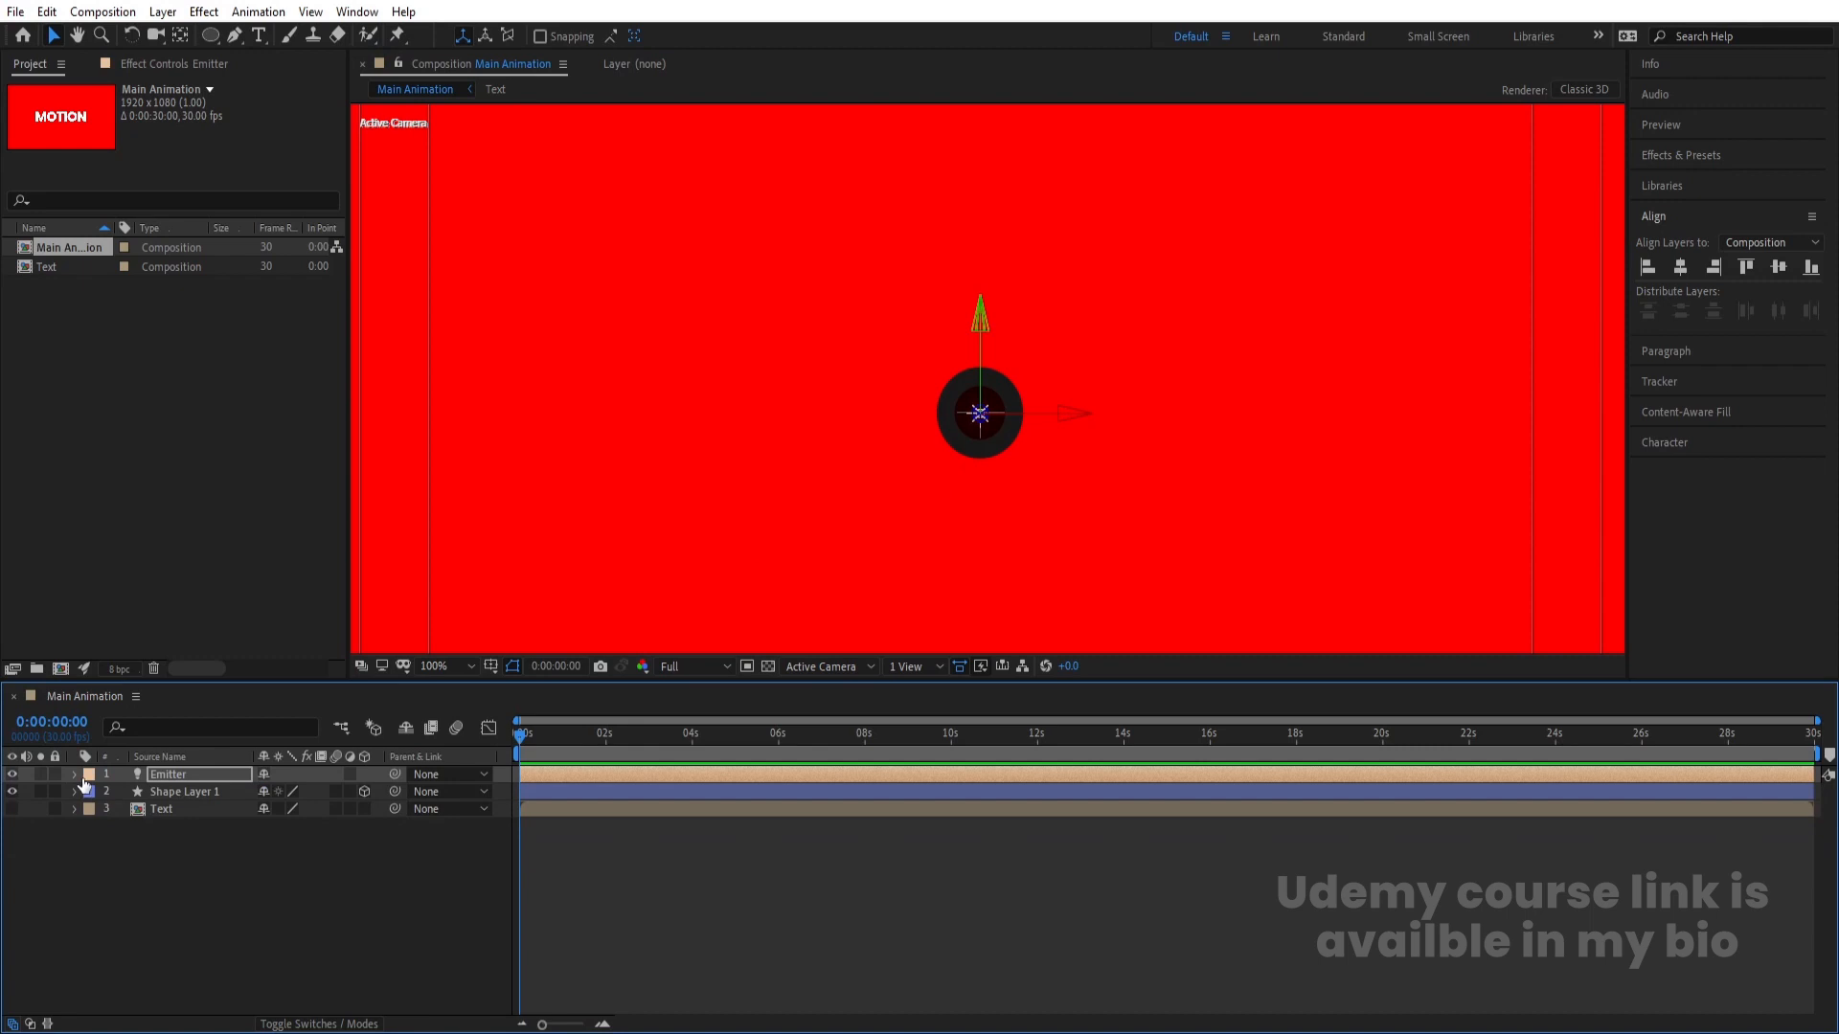
- Rename the ring's Shape Layer 1 as Ball
left_click(157, 791)
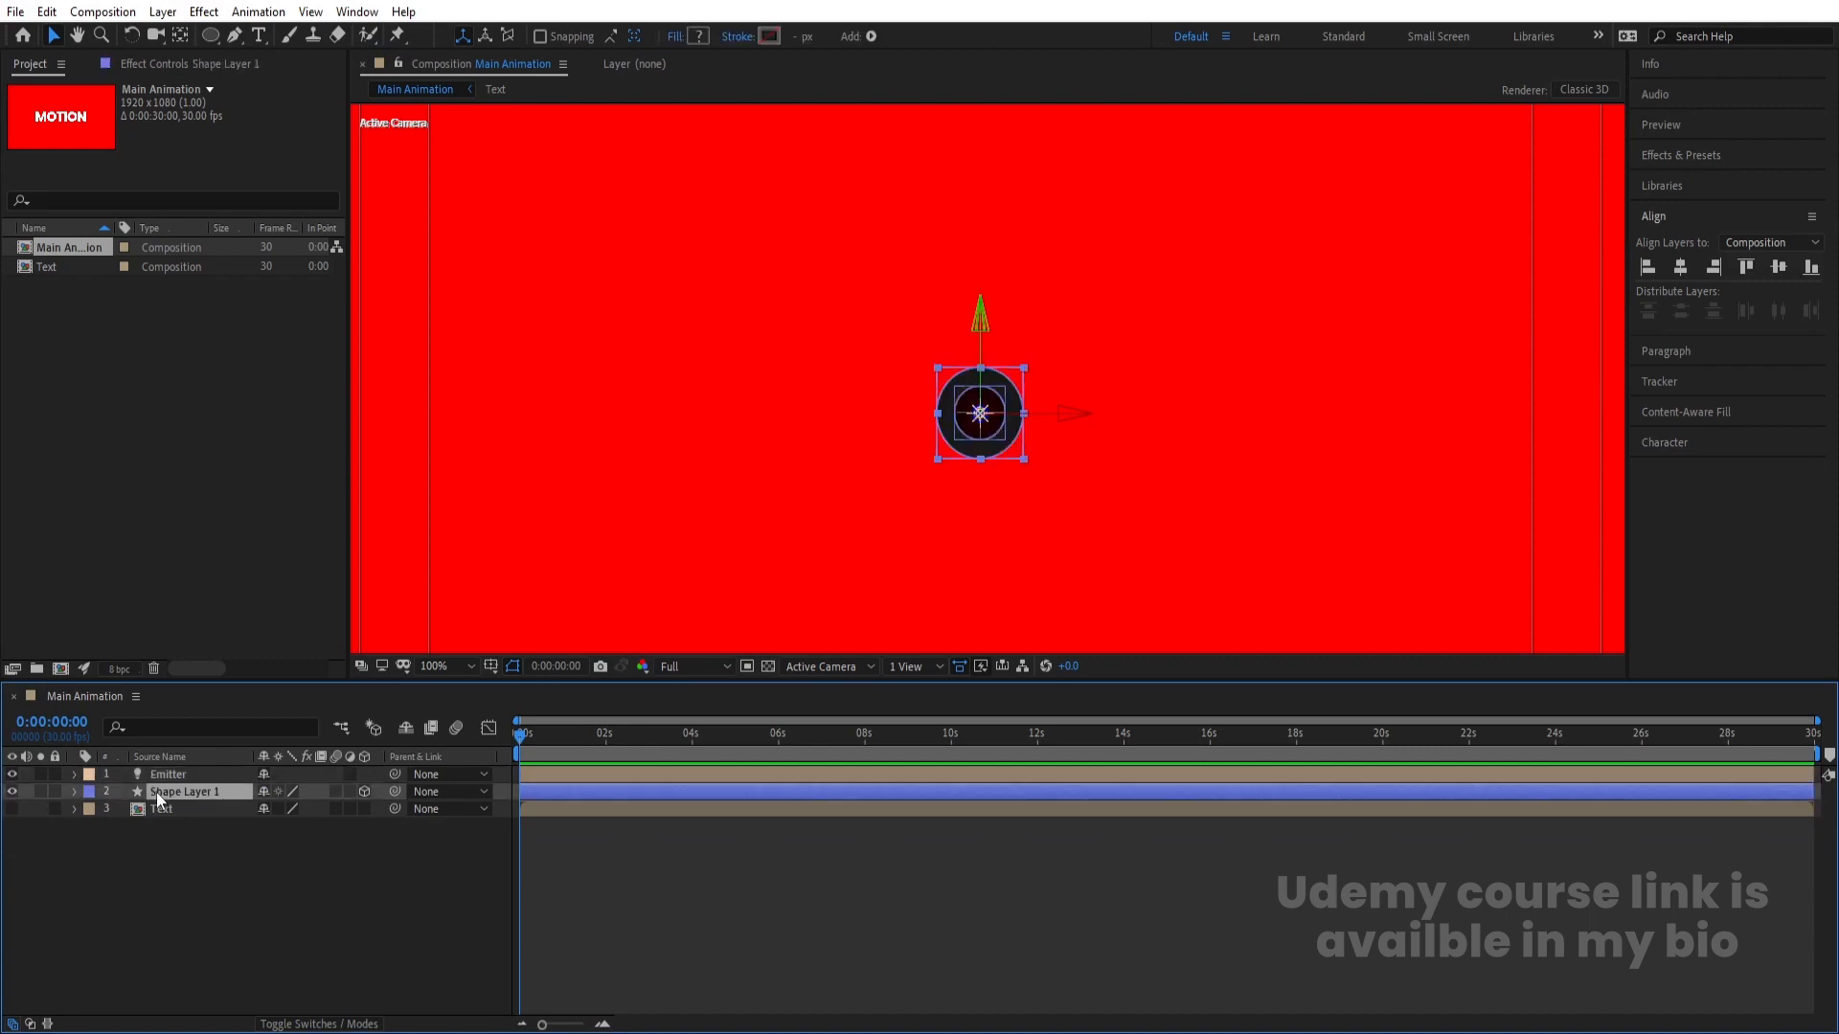
key("Return")
type("Ball")
key("Return")
left_click(176, 773)
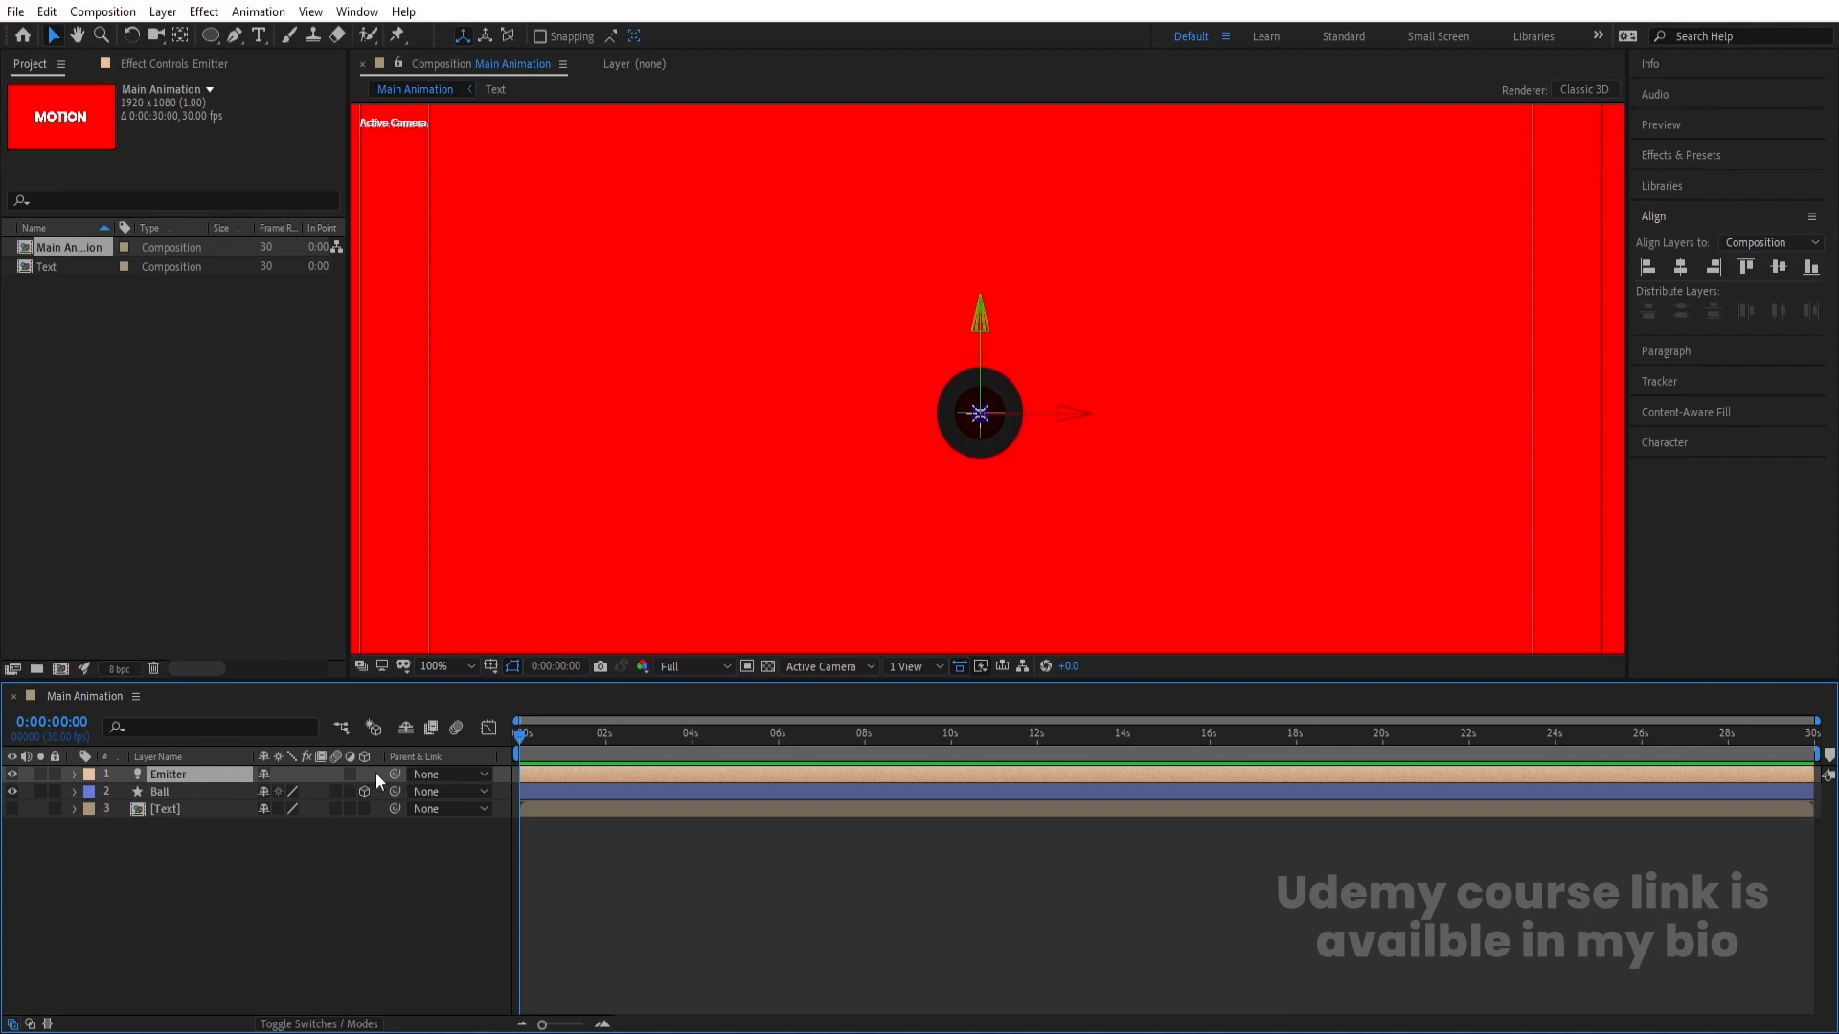
left_click_drag(392, 774, 238, 795)
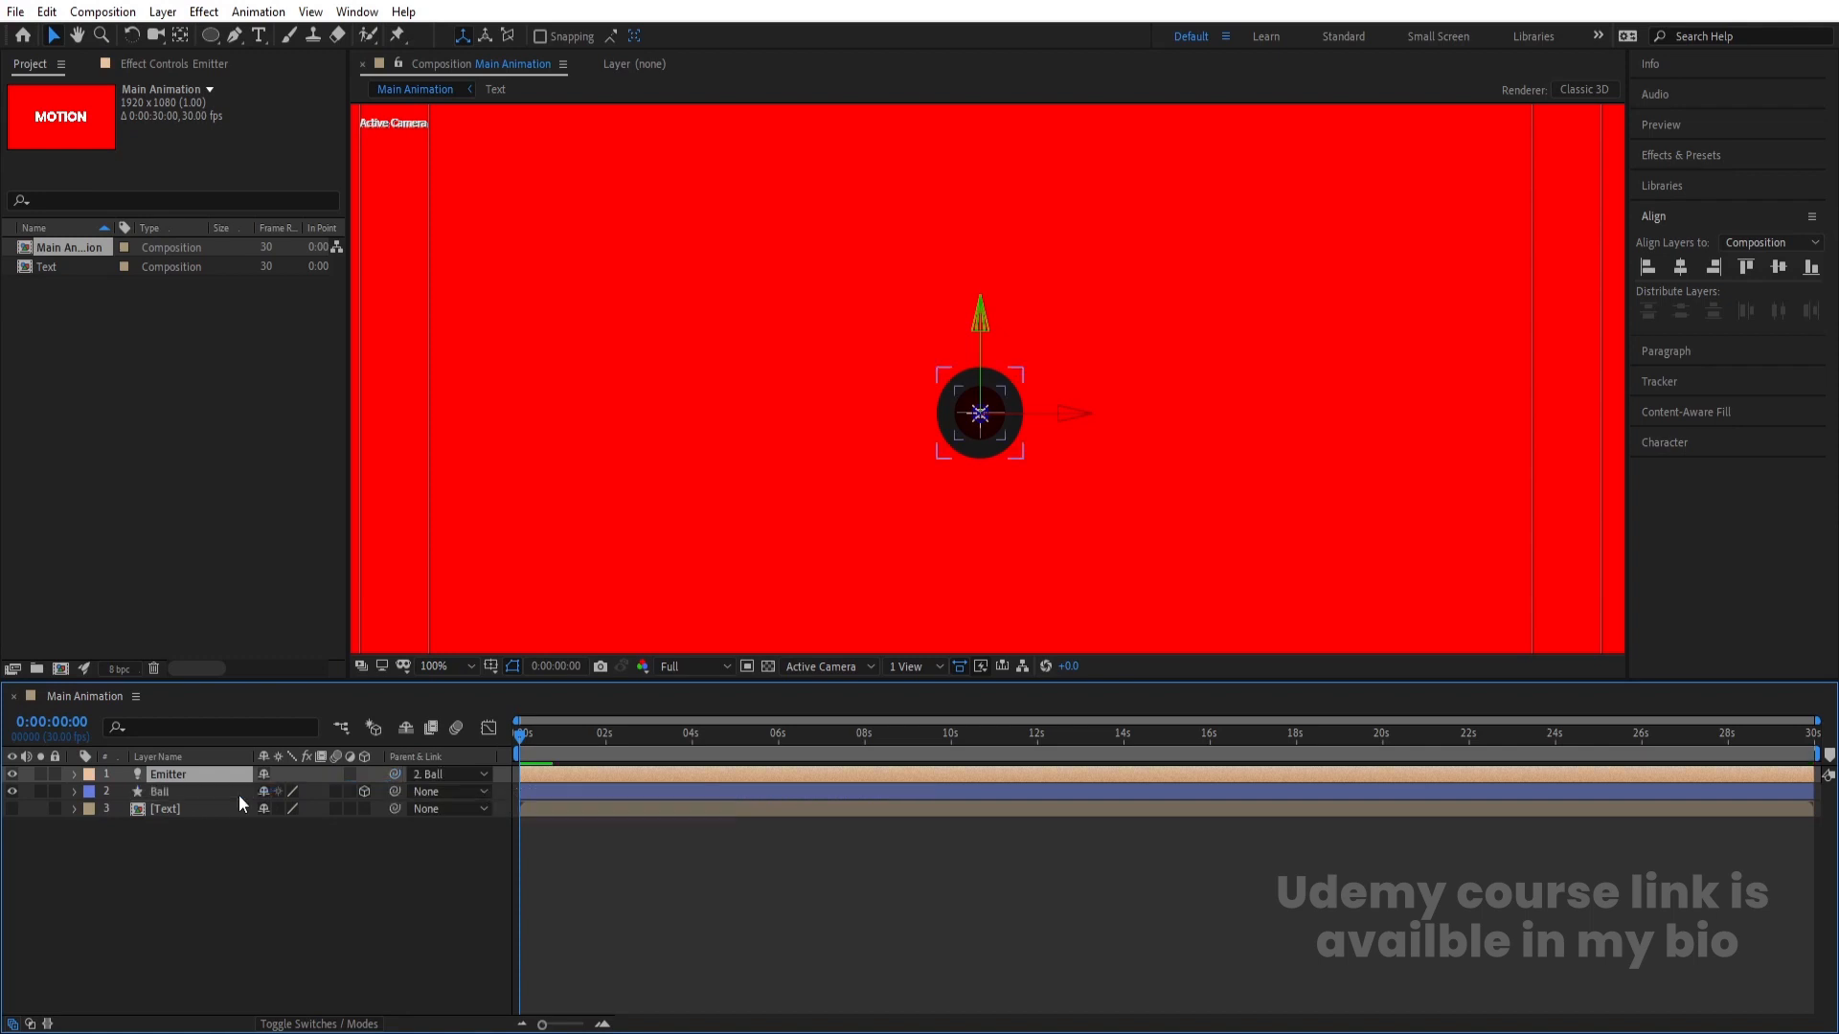
left_click(168, 787)
left_click_drag(350, 797, 181, 774)
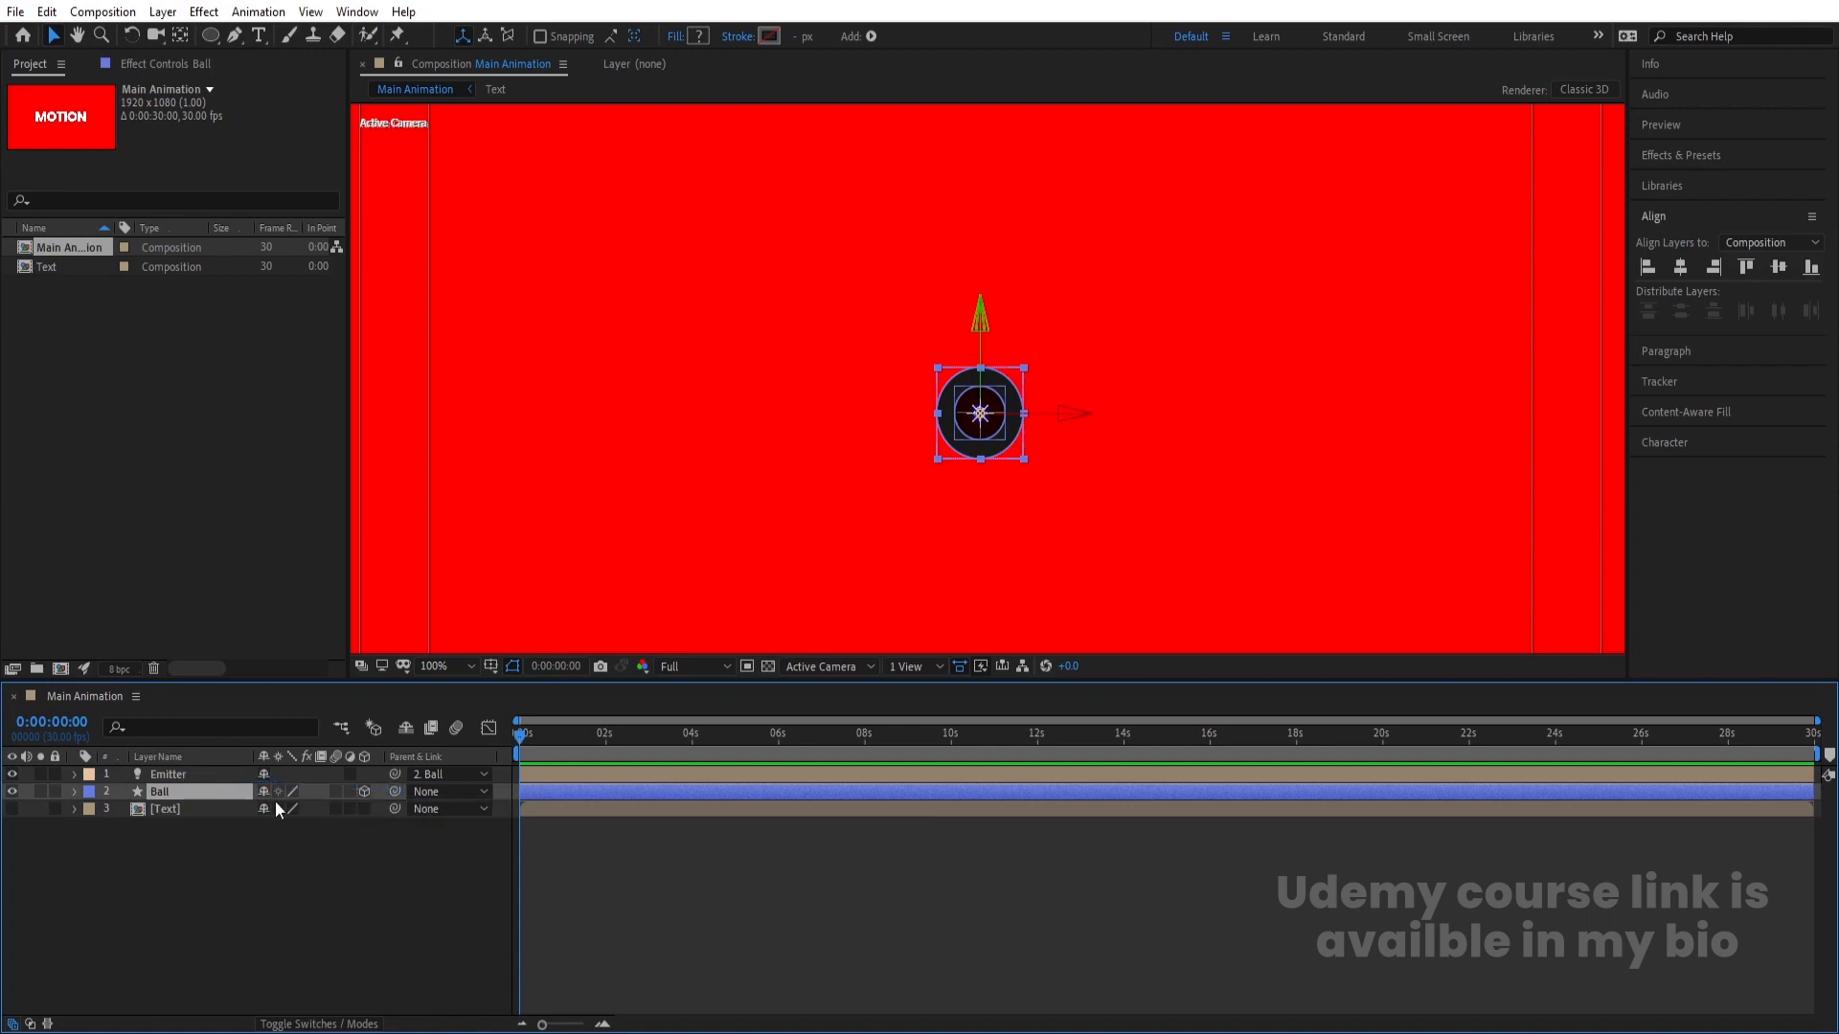
left_click(437, 774)
left_click(445, 799)
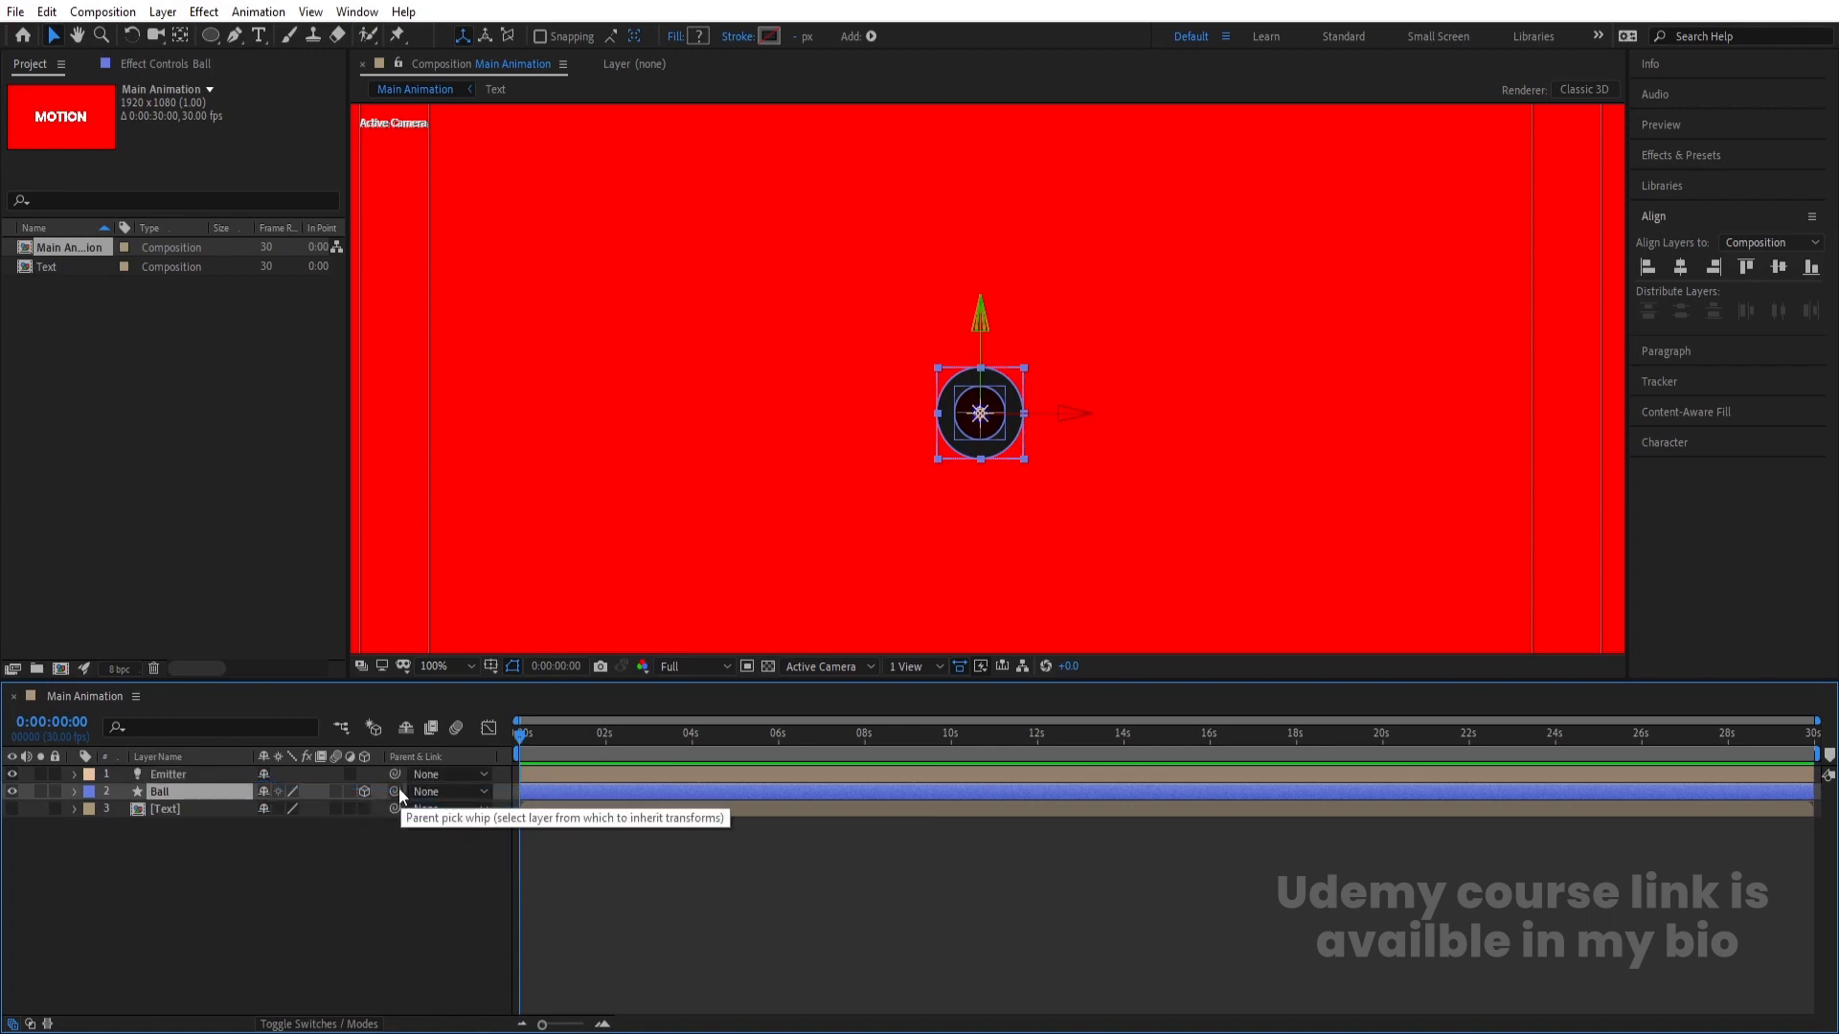
- Parent the Ball layer to the Emitter light and hide the Emitter so the ring is unlit
left_click_drag(398, 789, 186, 775)
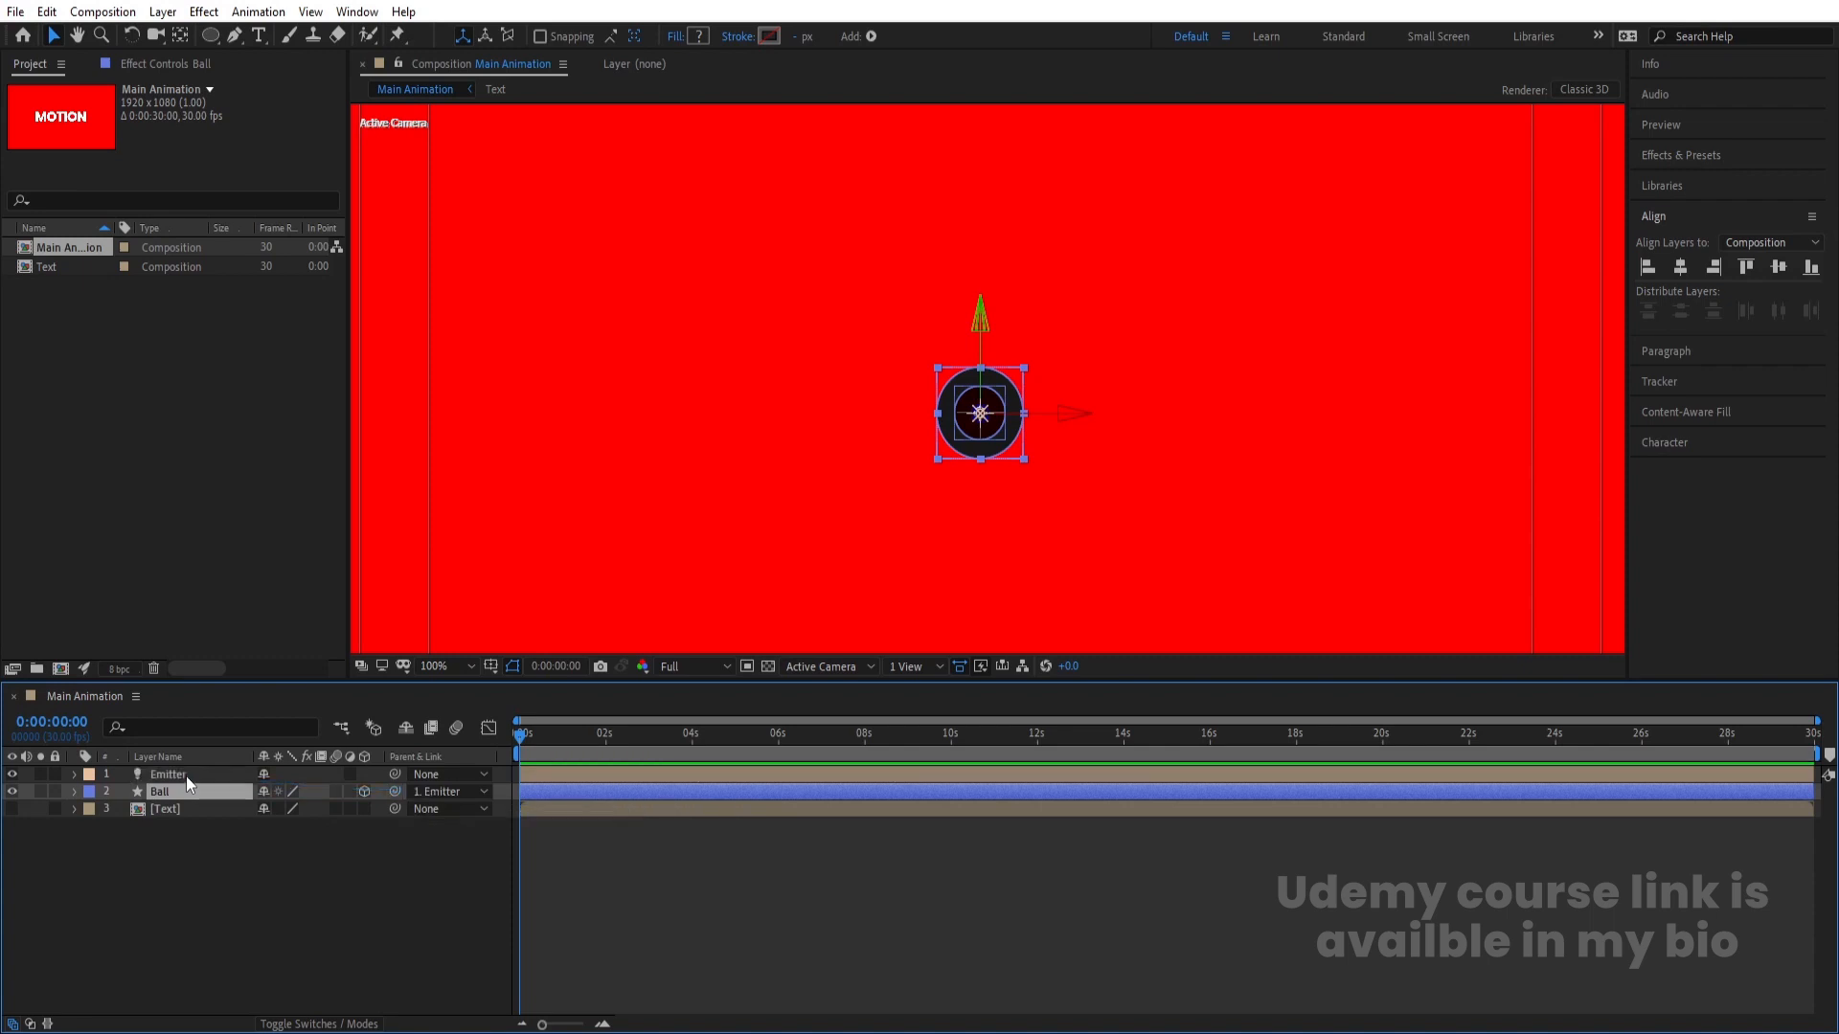
left_click(186, 776)
left_click(12, 774)
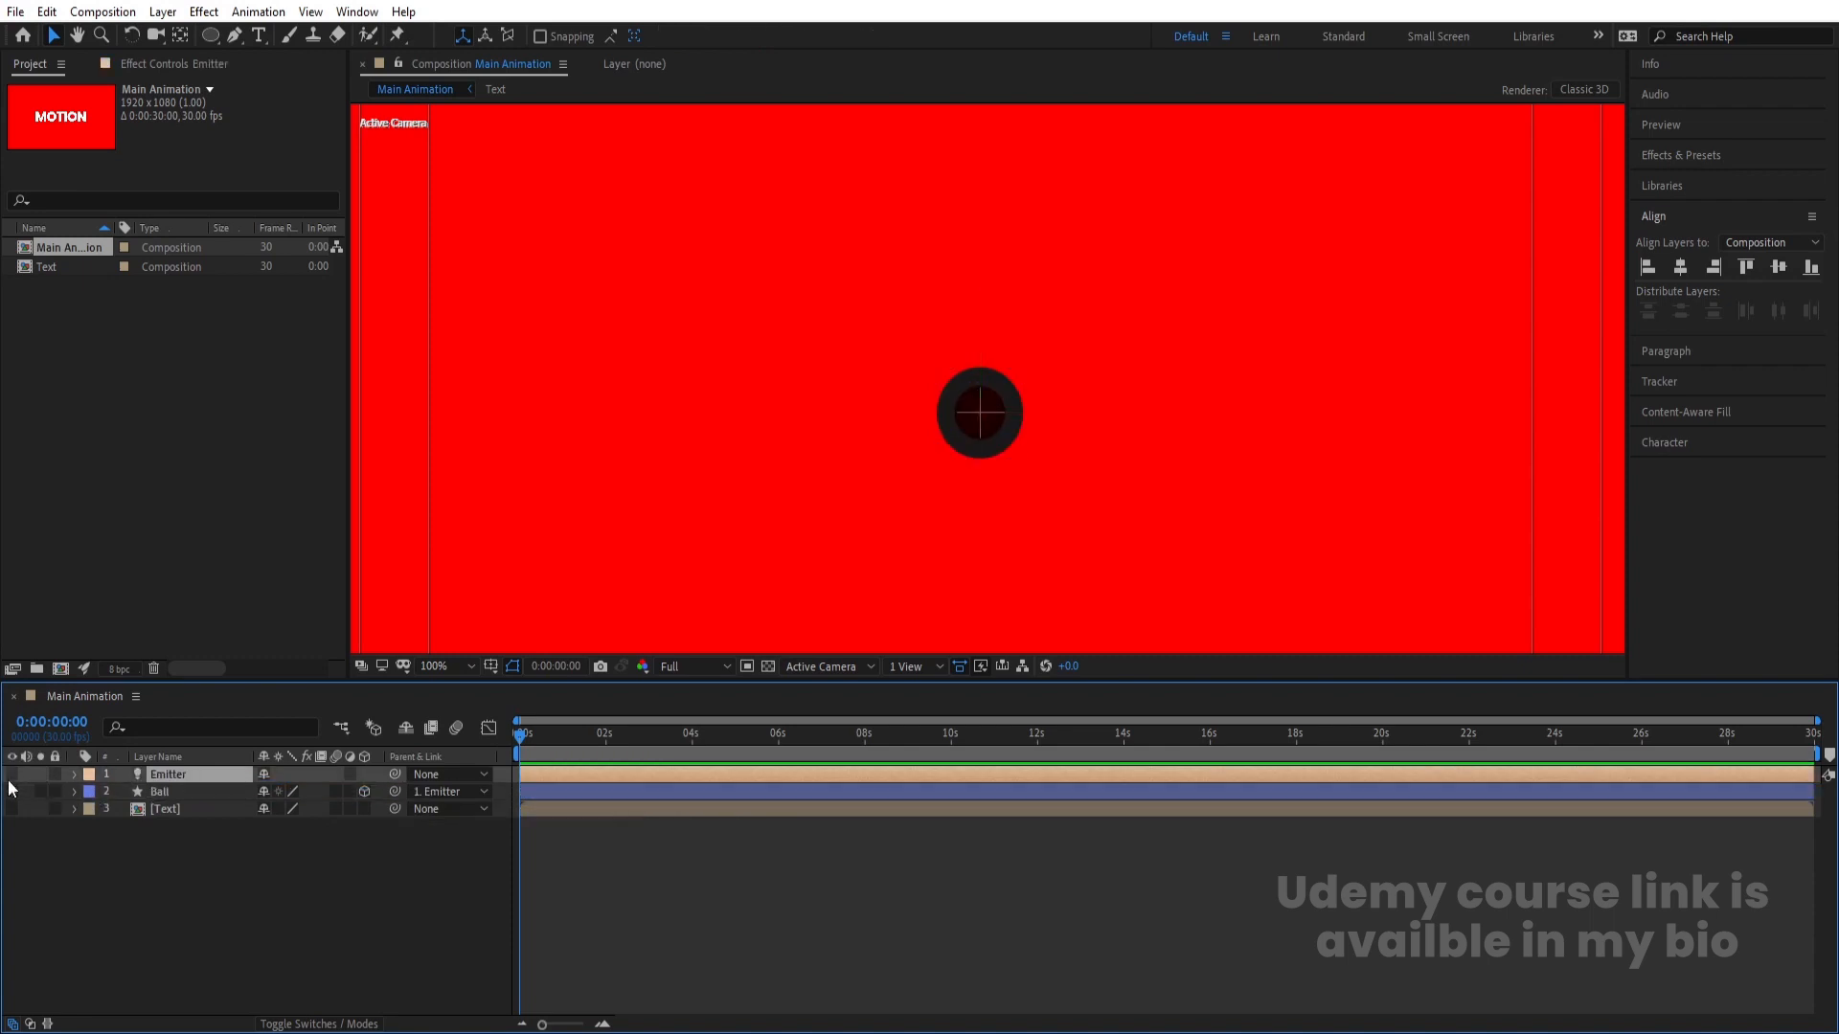
key("comma")
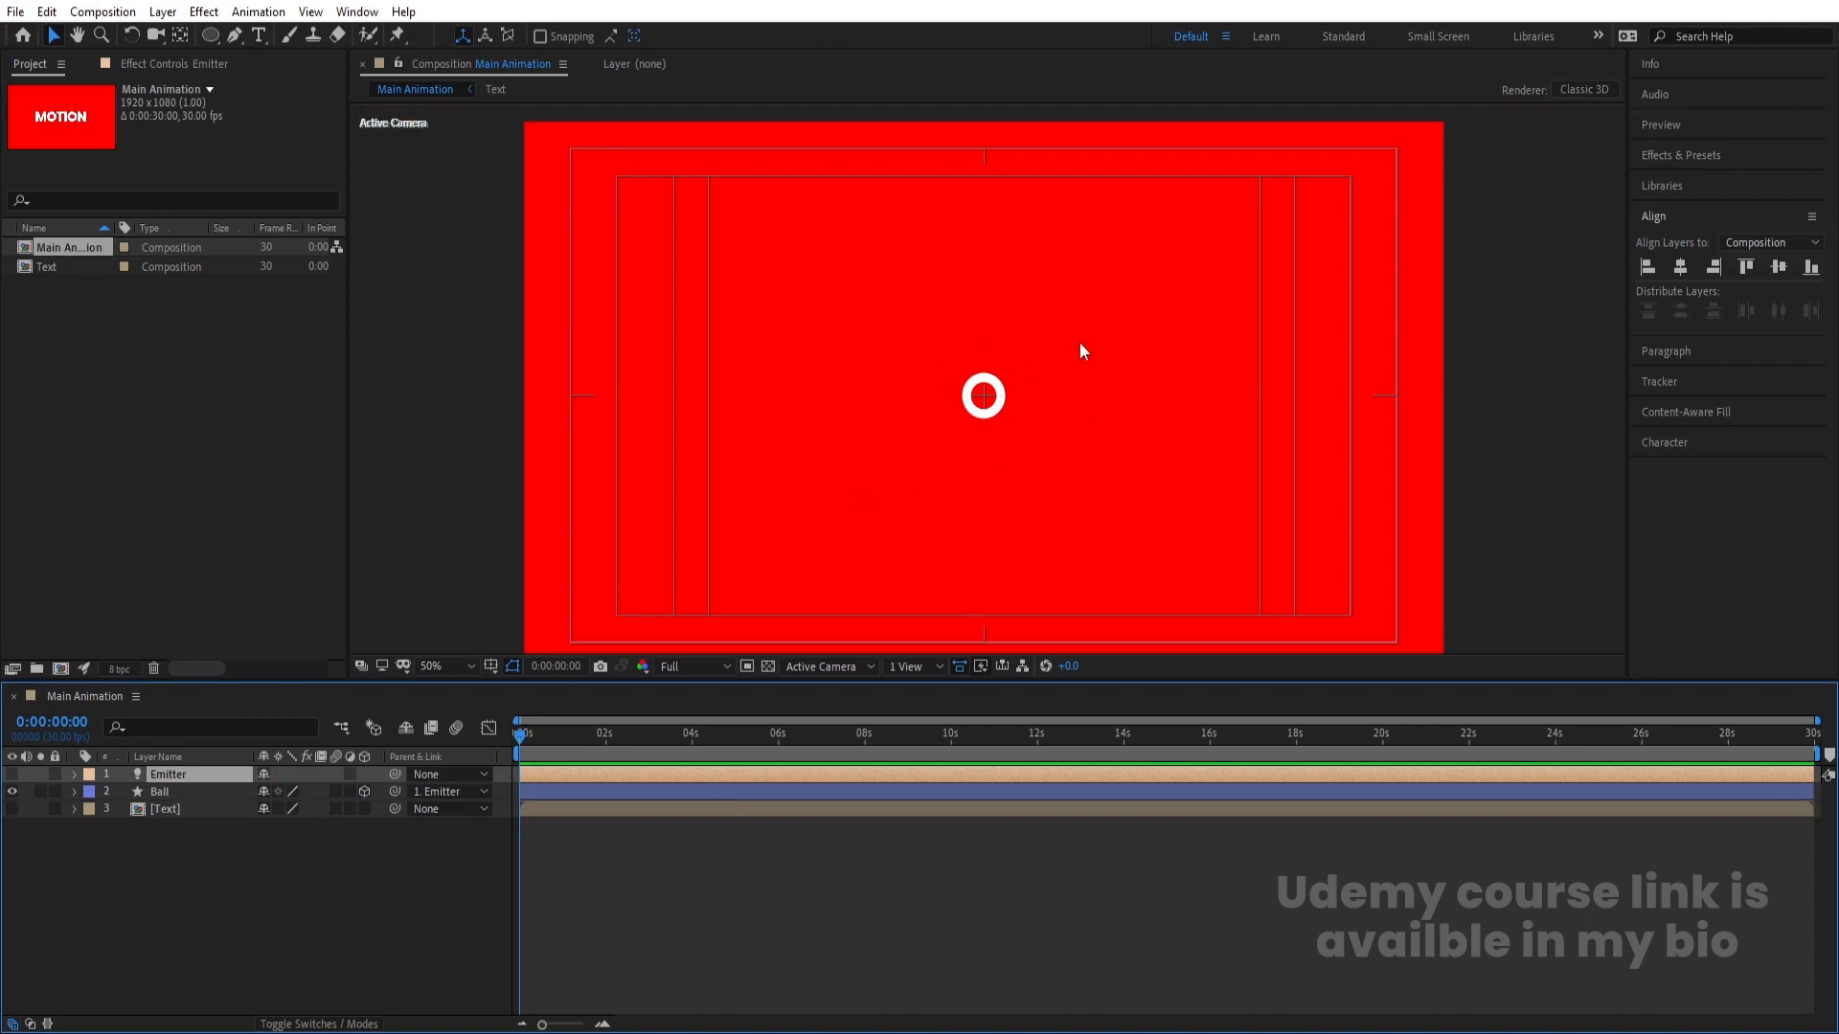
left_click(191, 888)
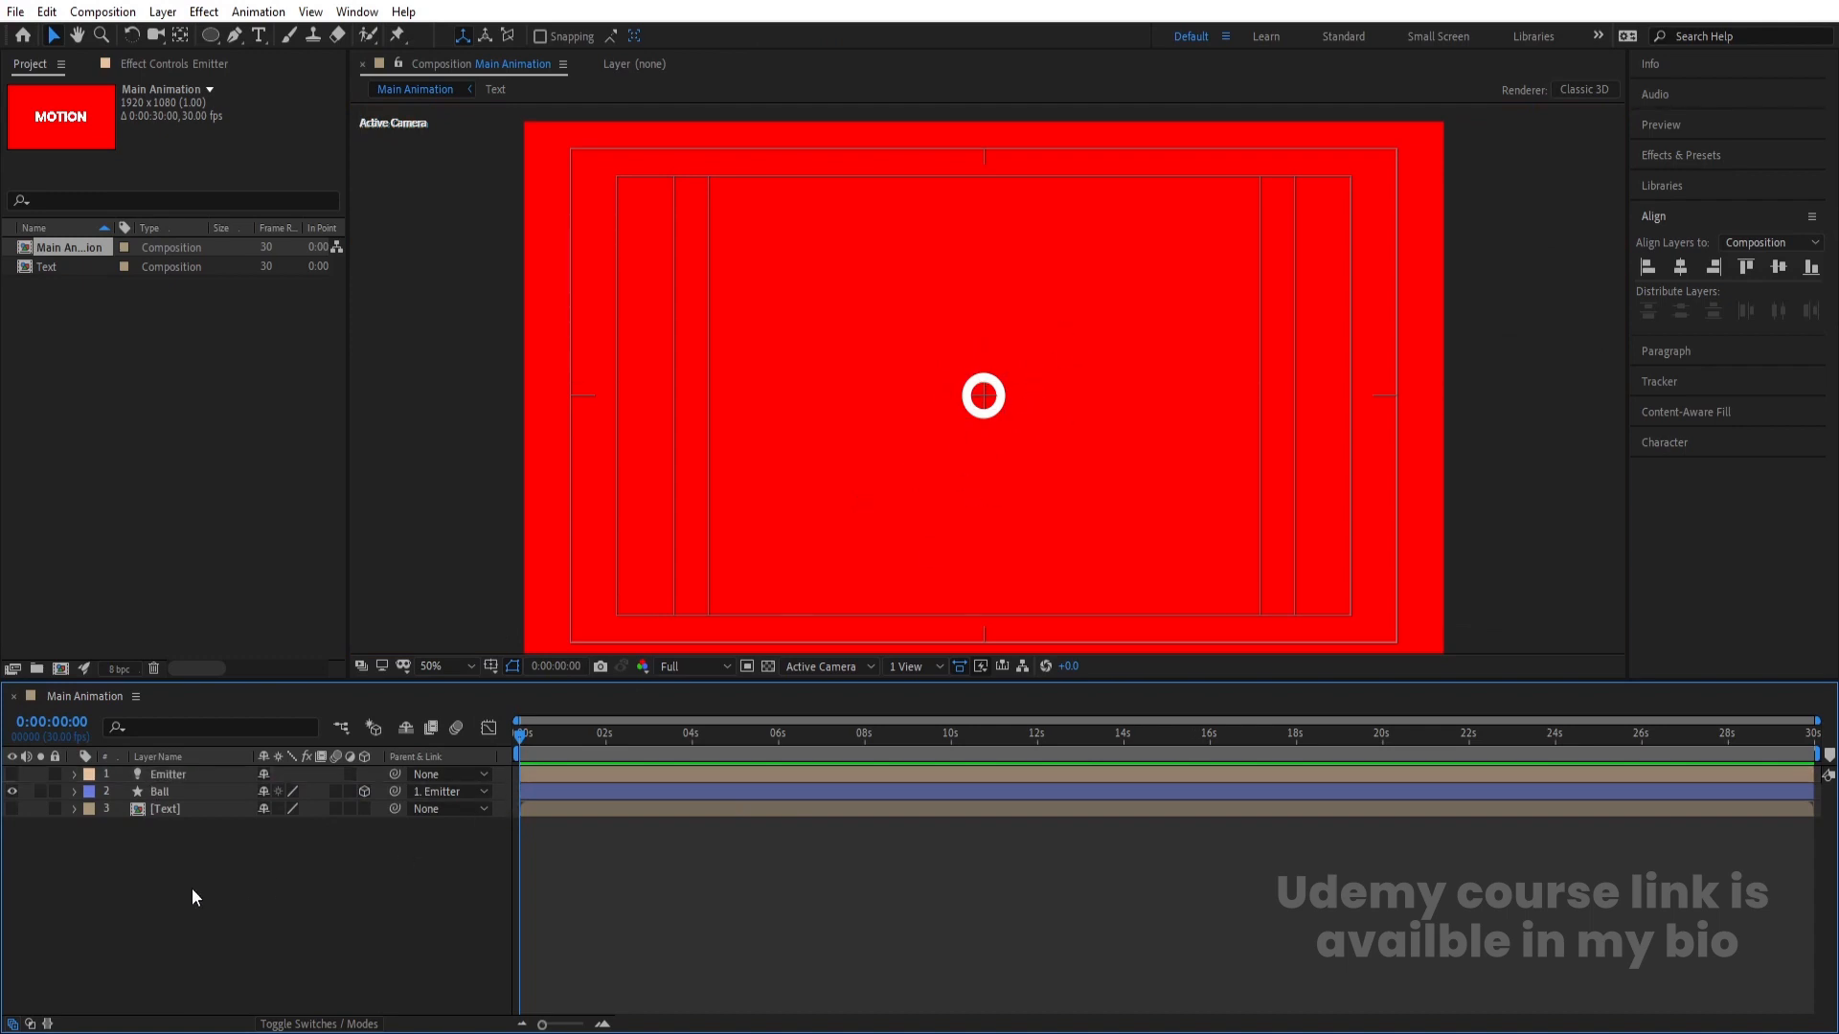
- Reveal the Emitter's position properties and lower the light with its ring to a Y Position of 714
left_click(163, 778)
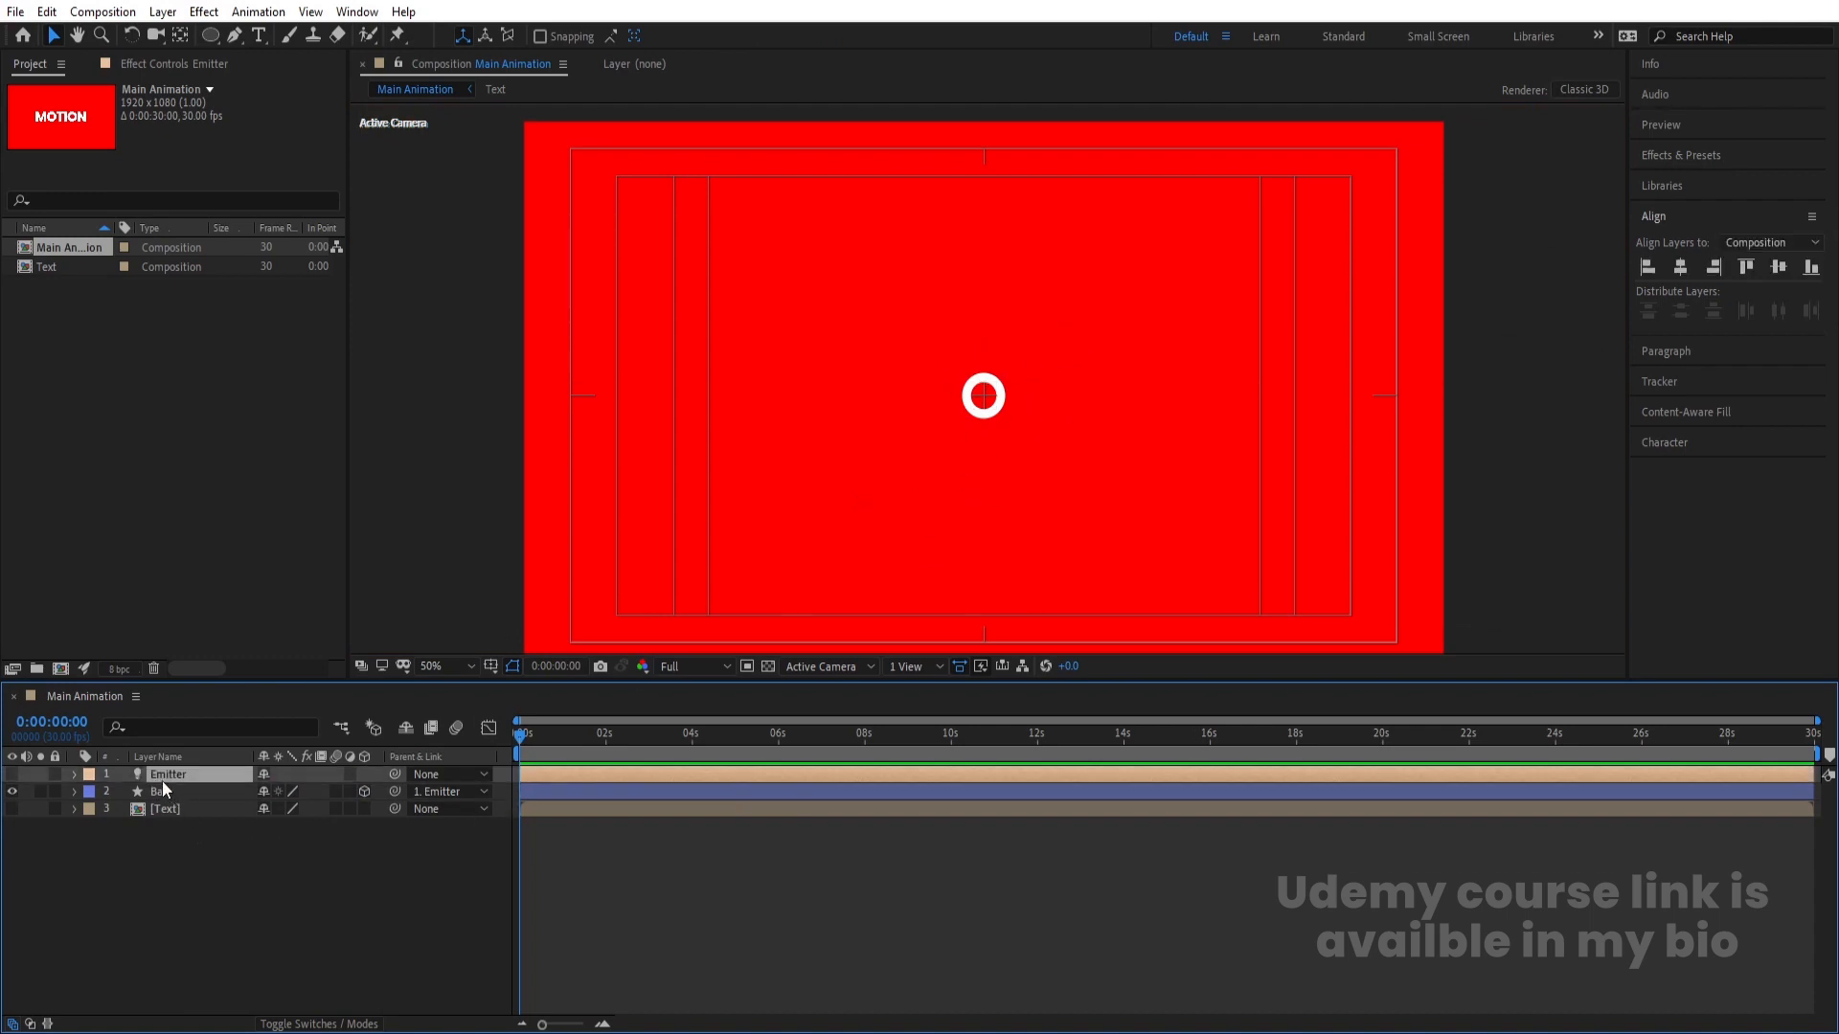
left_click(12, 791)
key("p")
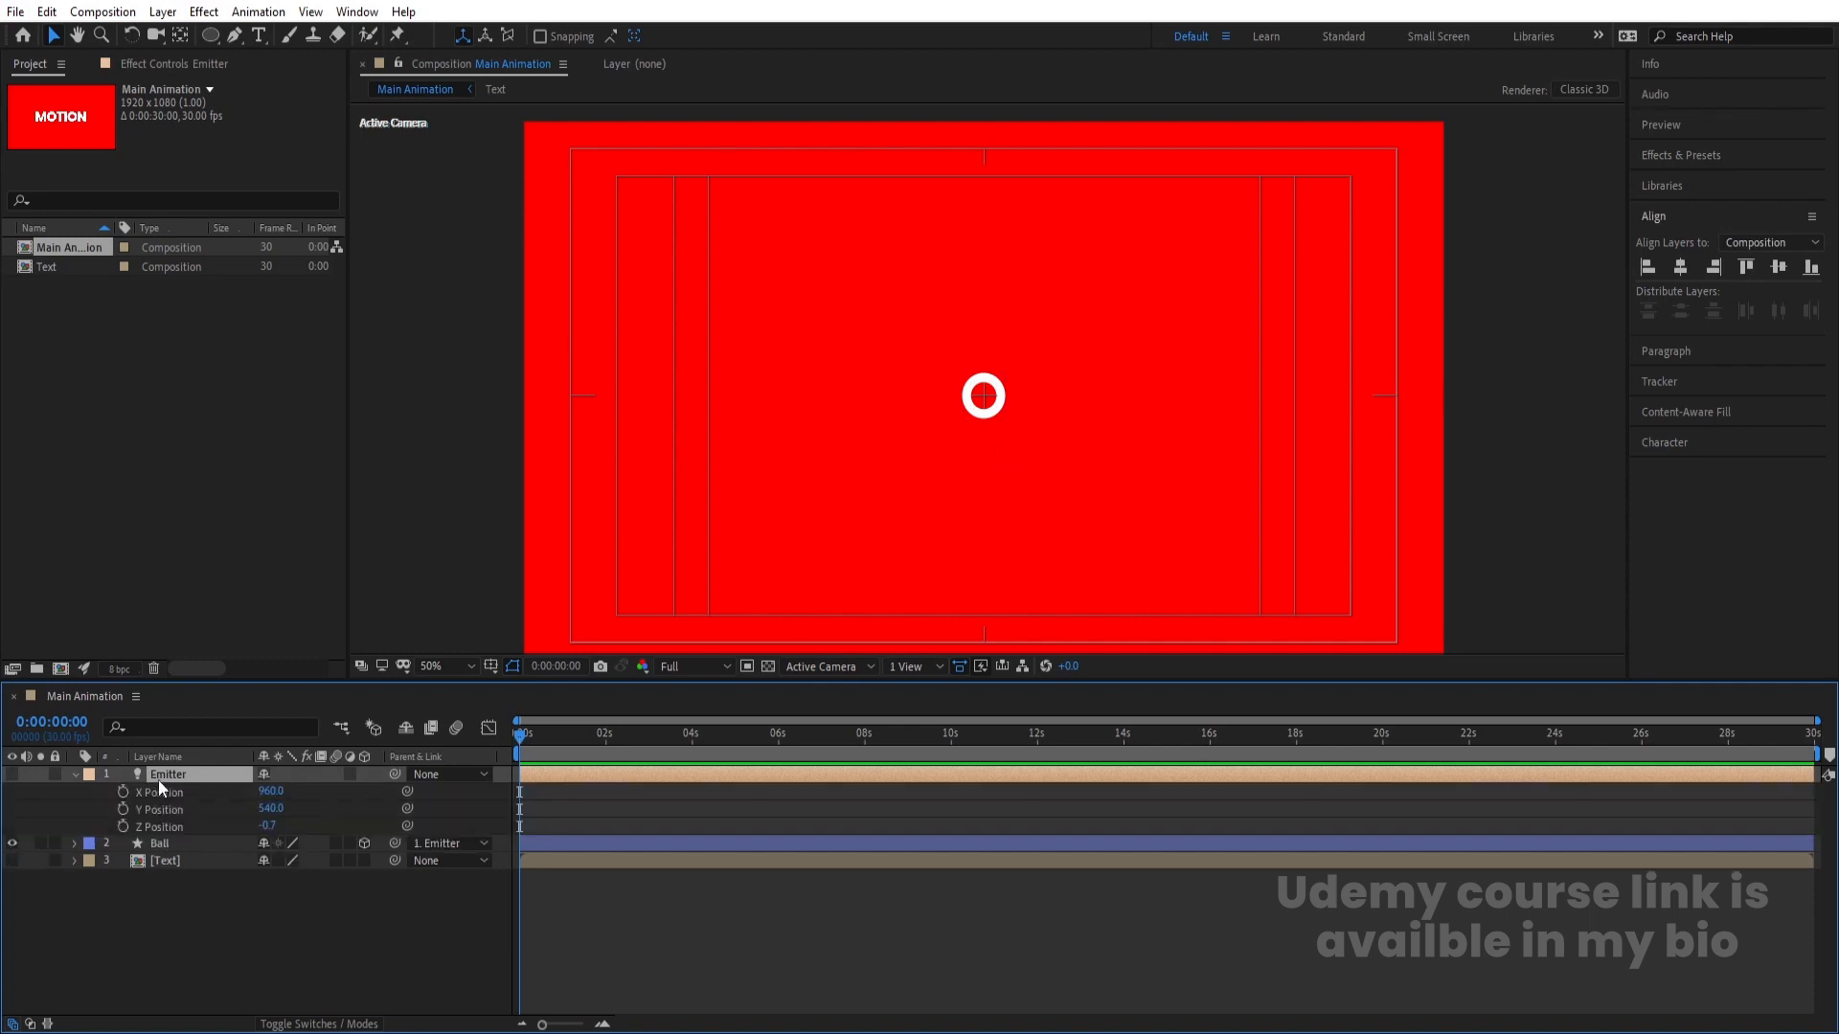
left_click(159, 843)
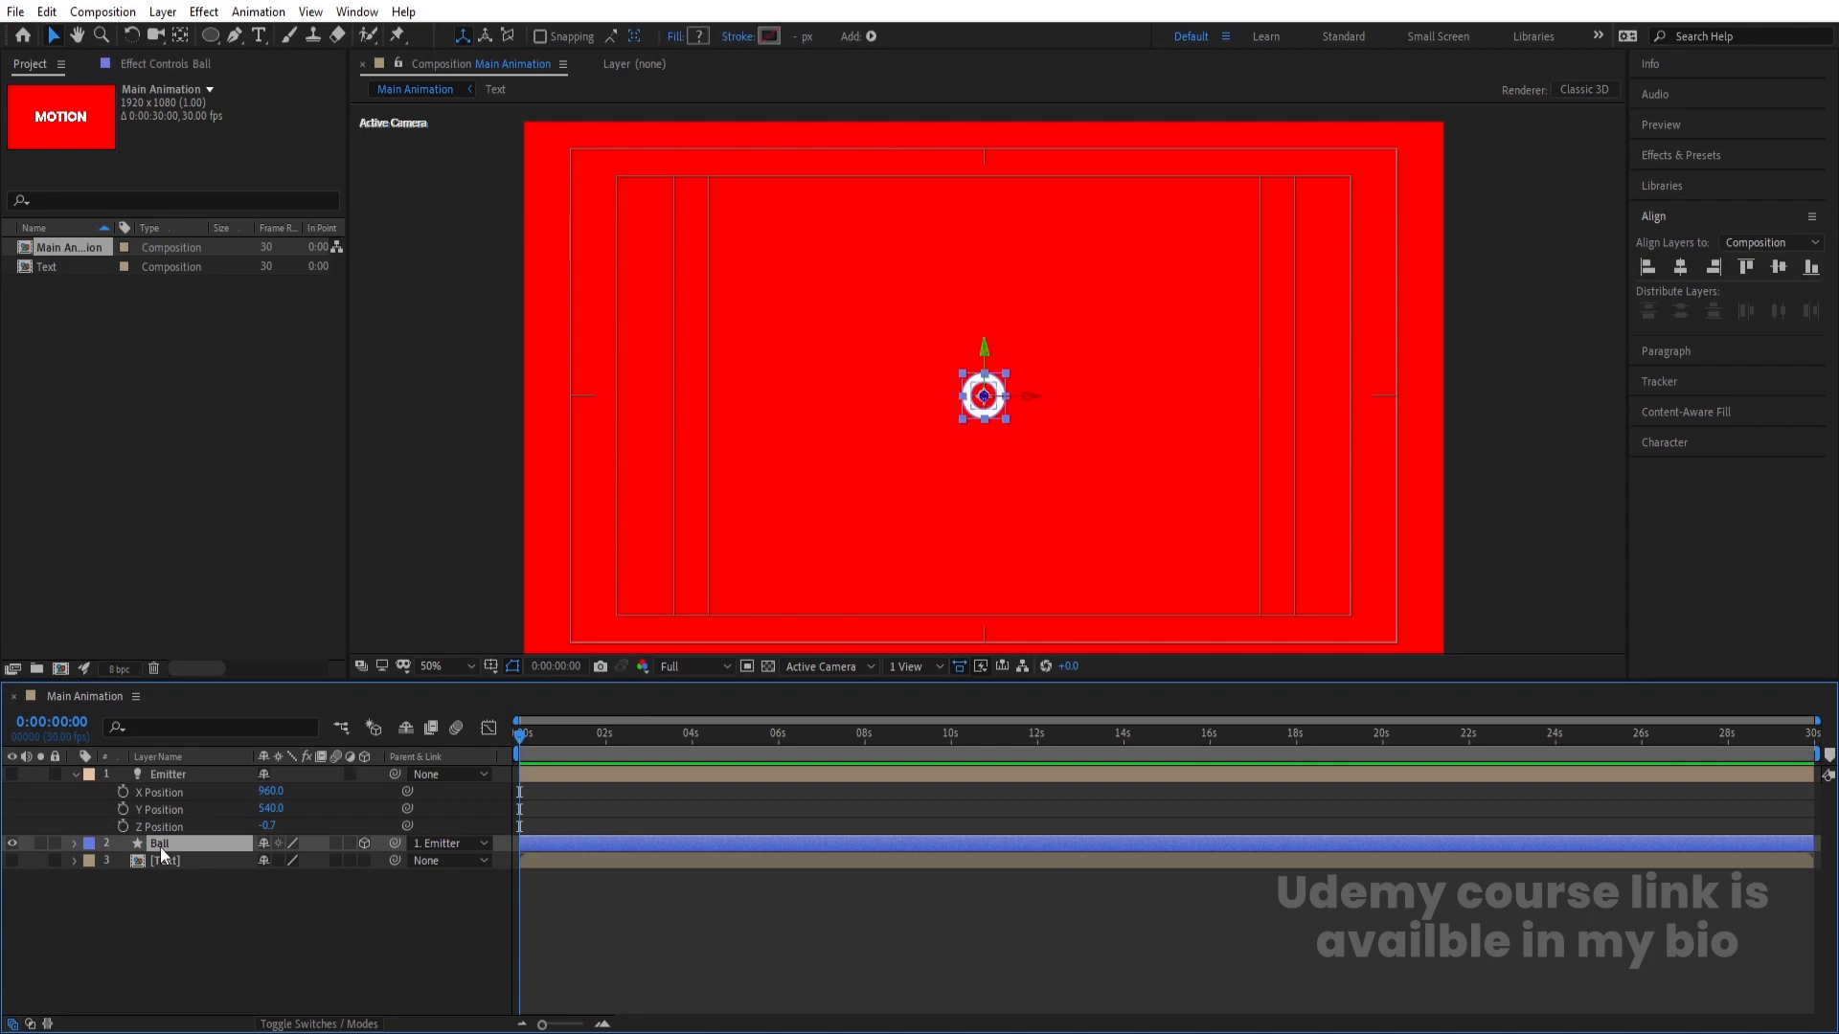
left_click(192, 771)
left_click_drag(271, 808, 442, 818)
key("ctrl+z")
key("ctrl+z")
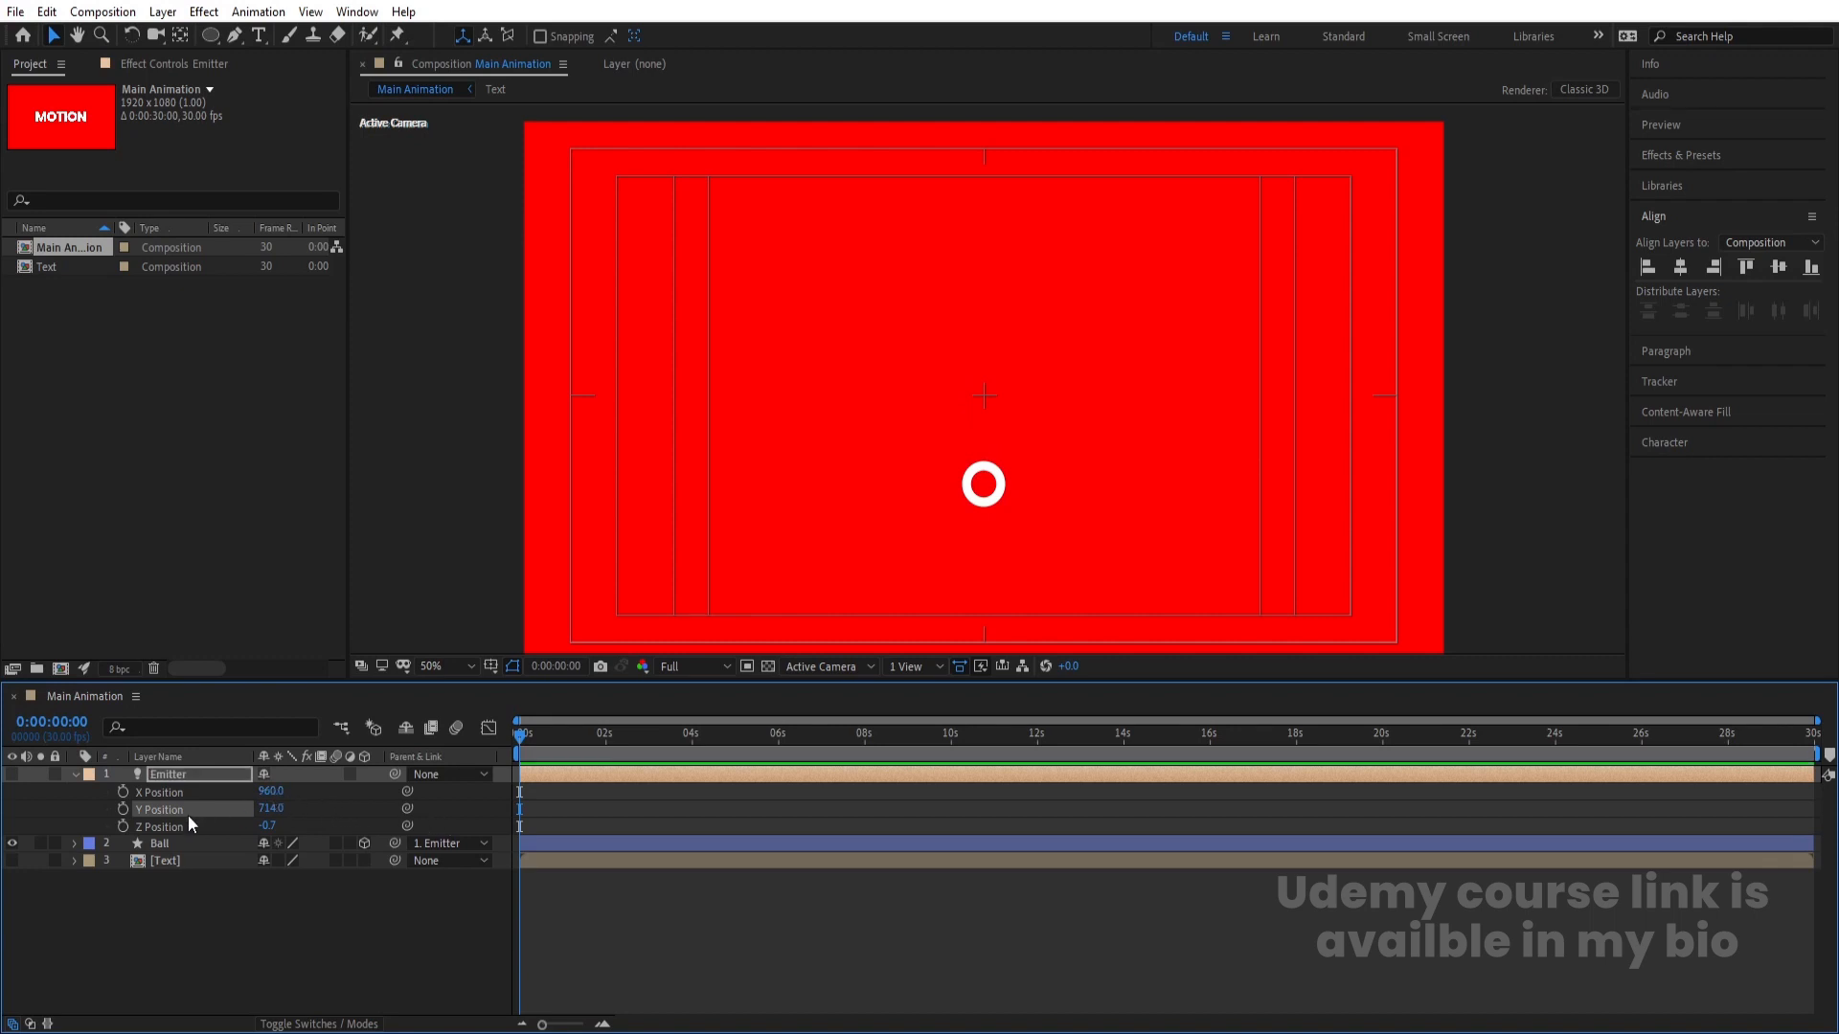
- Start keyframing the Emitter's Y Position and X Position at 0:00
left_click(123, 809)
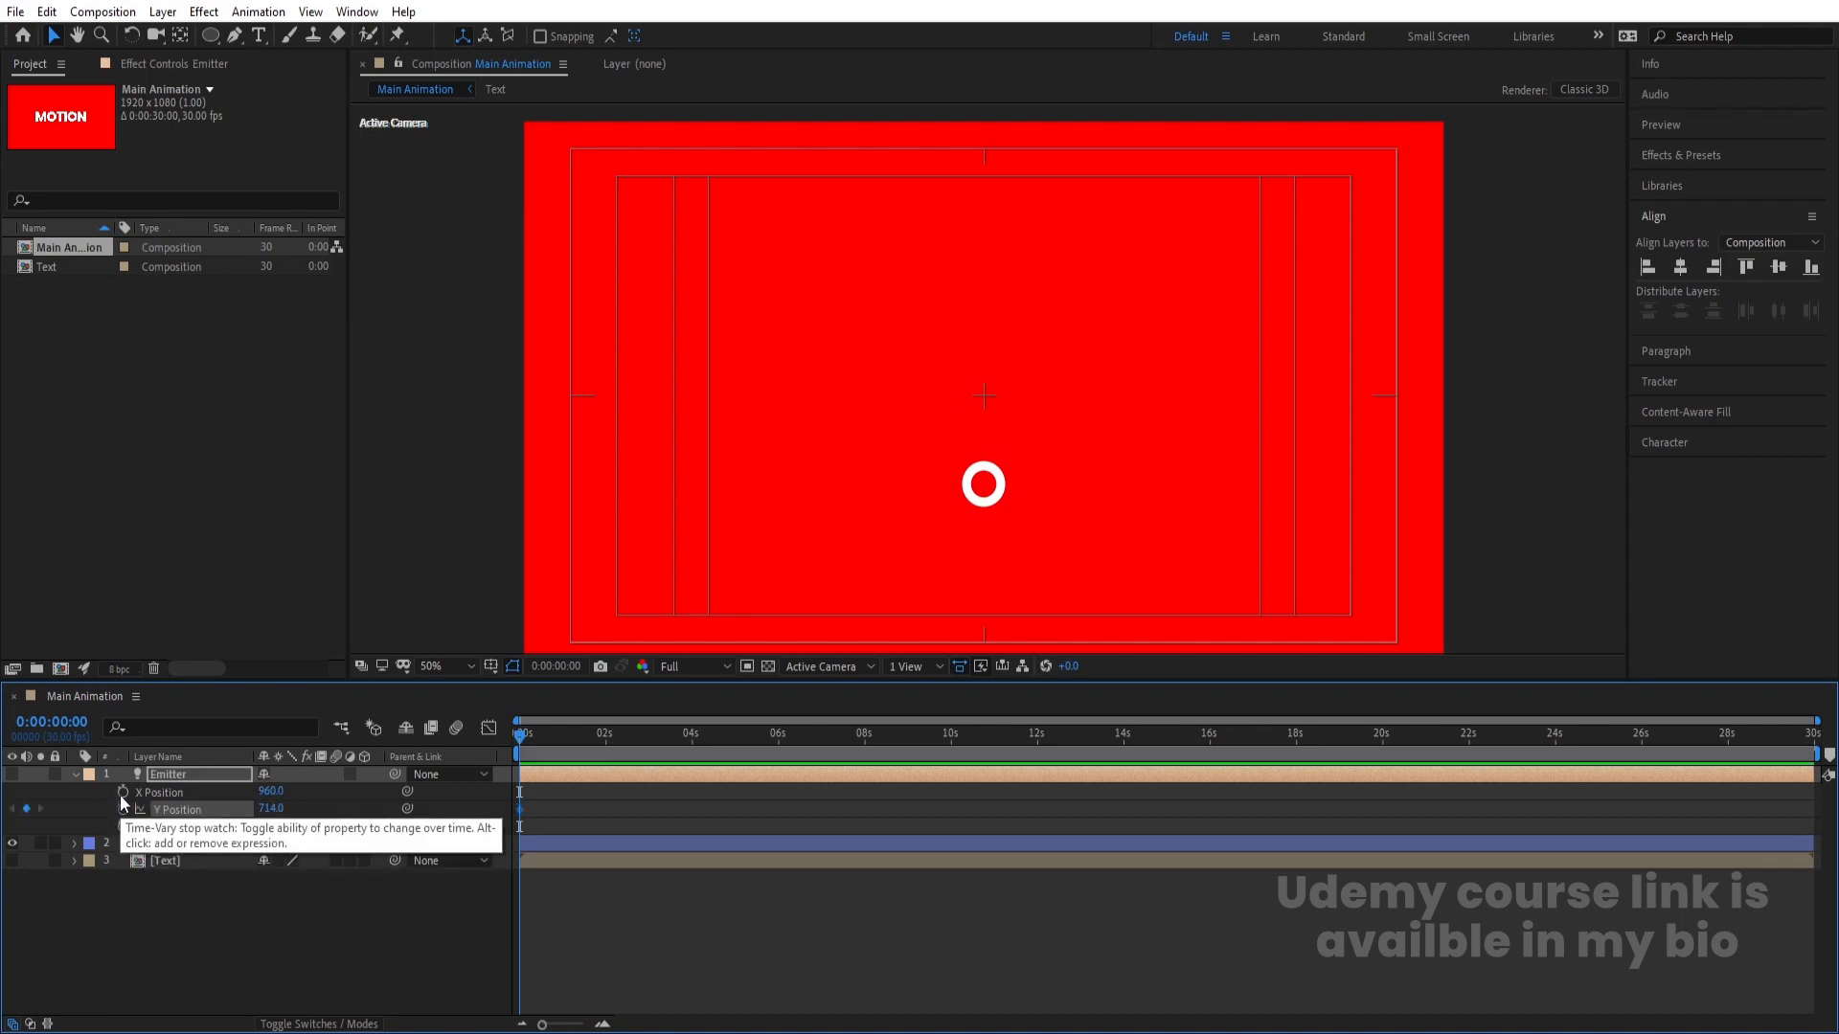
left_click(121, 793)
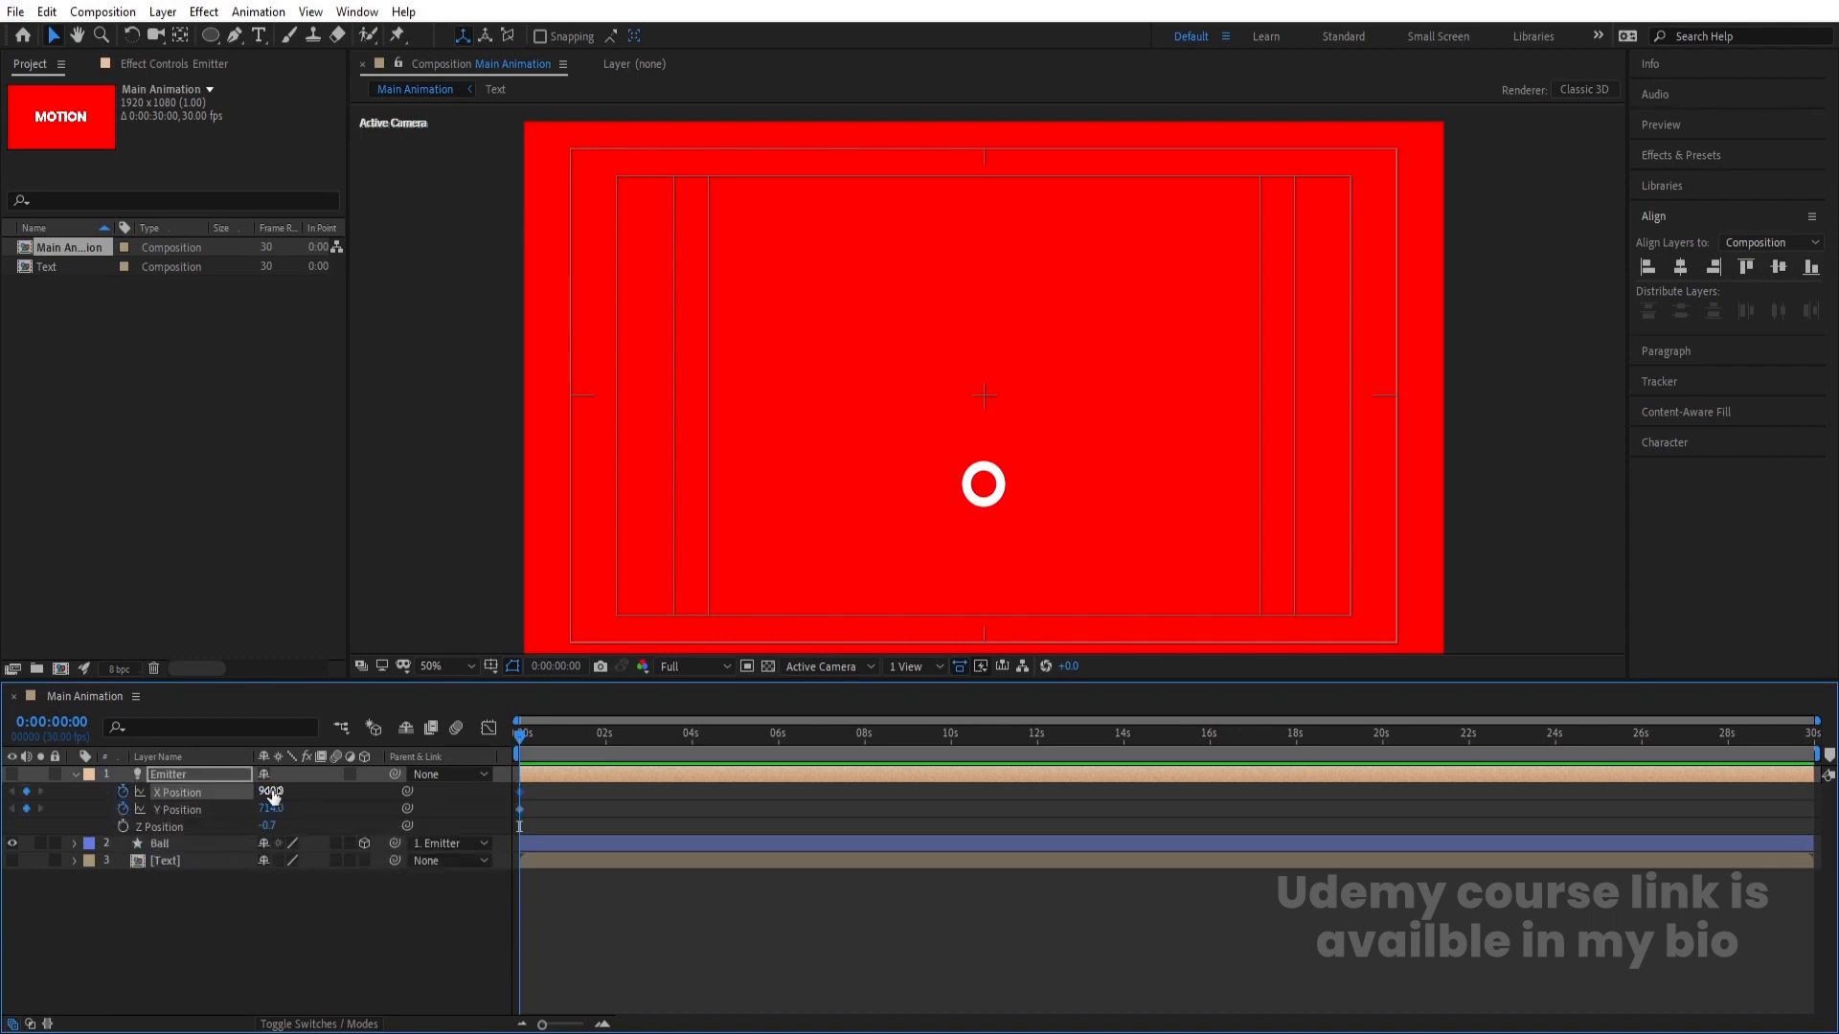
left_click_drag(271, 792, 60, 820)
key("ctrl+z")
key("equal")
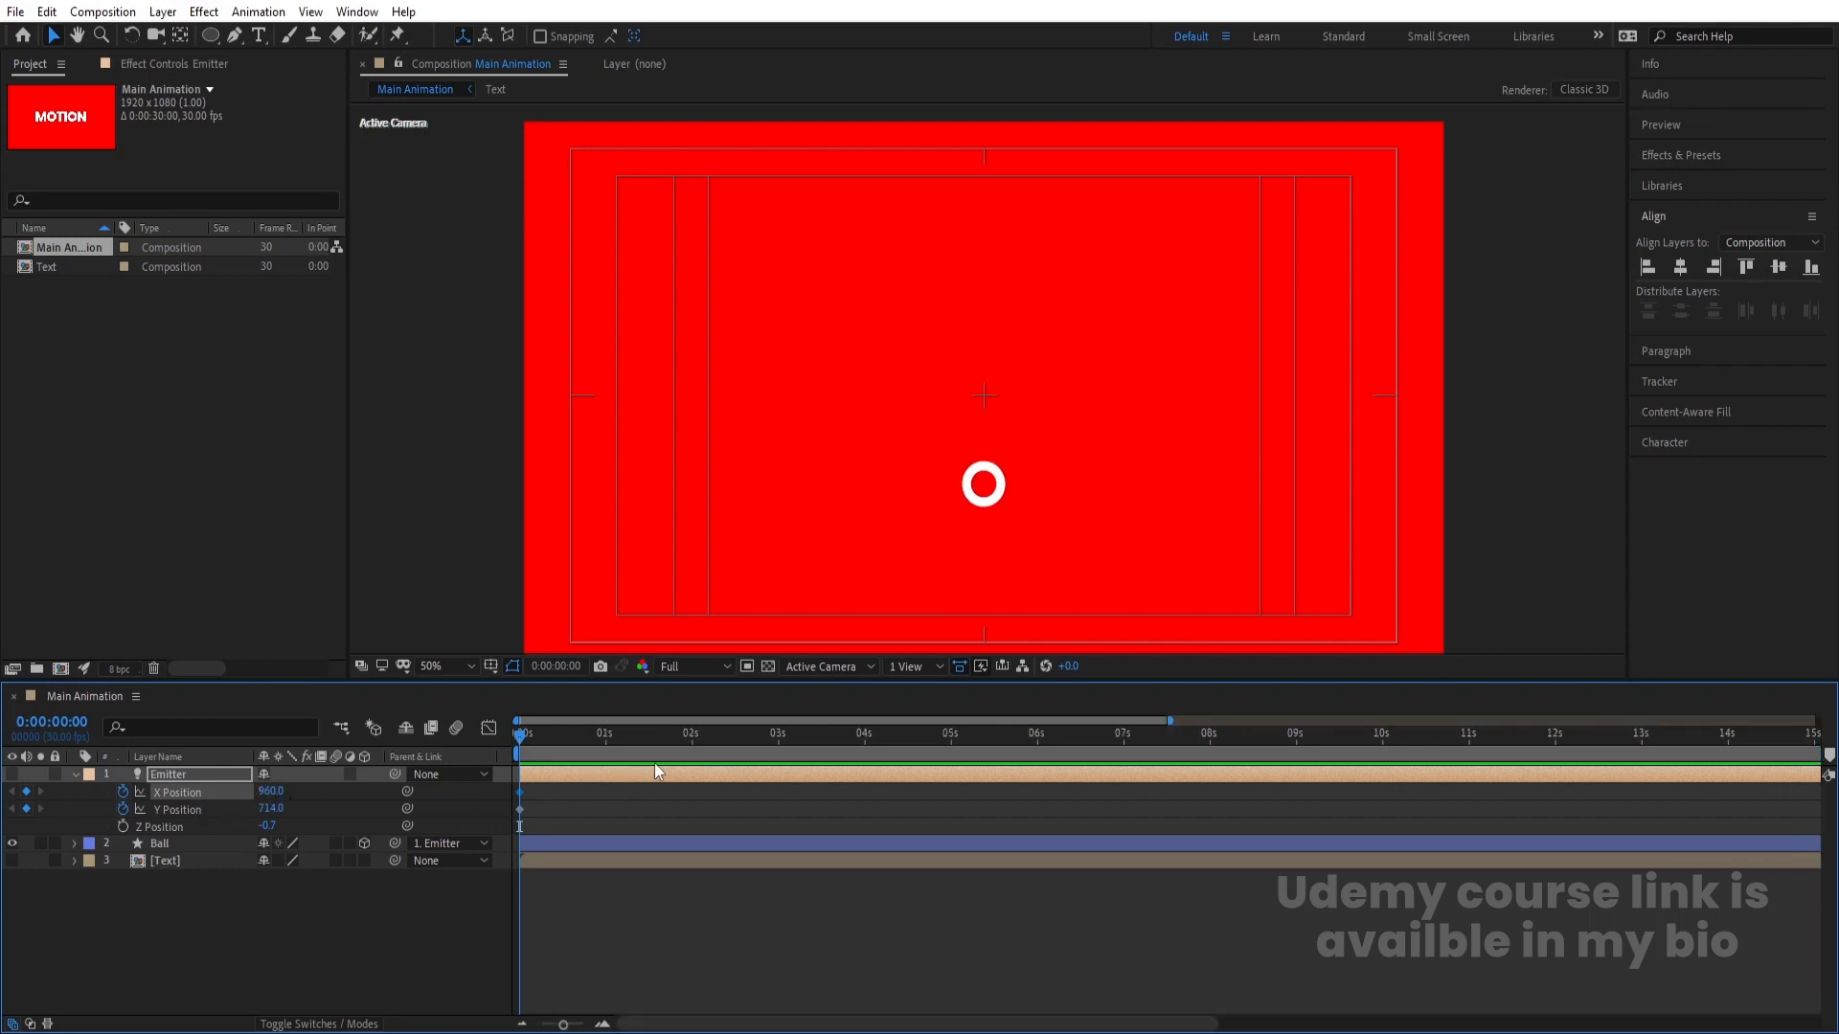
key("equal")
- Keyframe the Emitter's X and Y Position at 2:00, and set X Position to about -55 at 0:00 so the ring starts off-screen
left_click(866, 736)
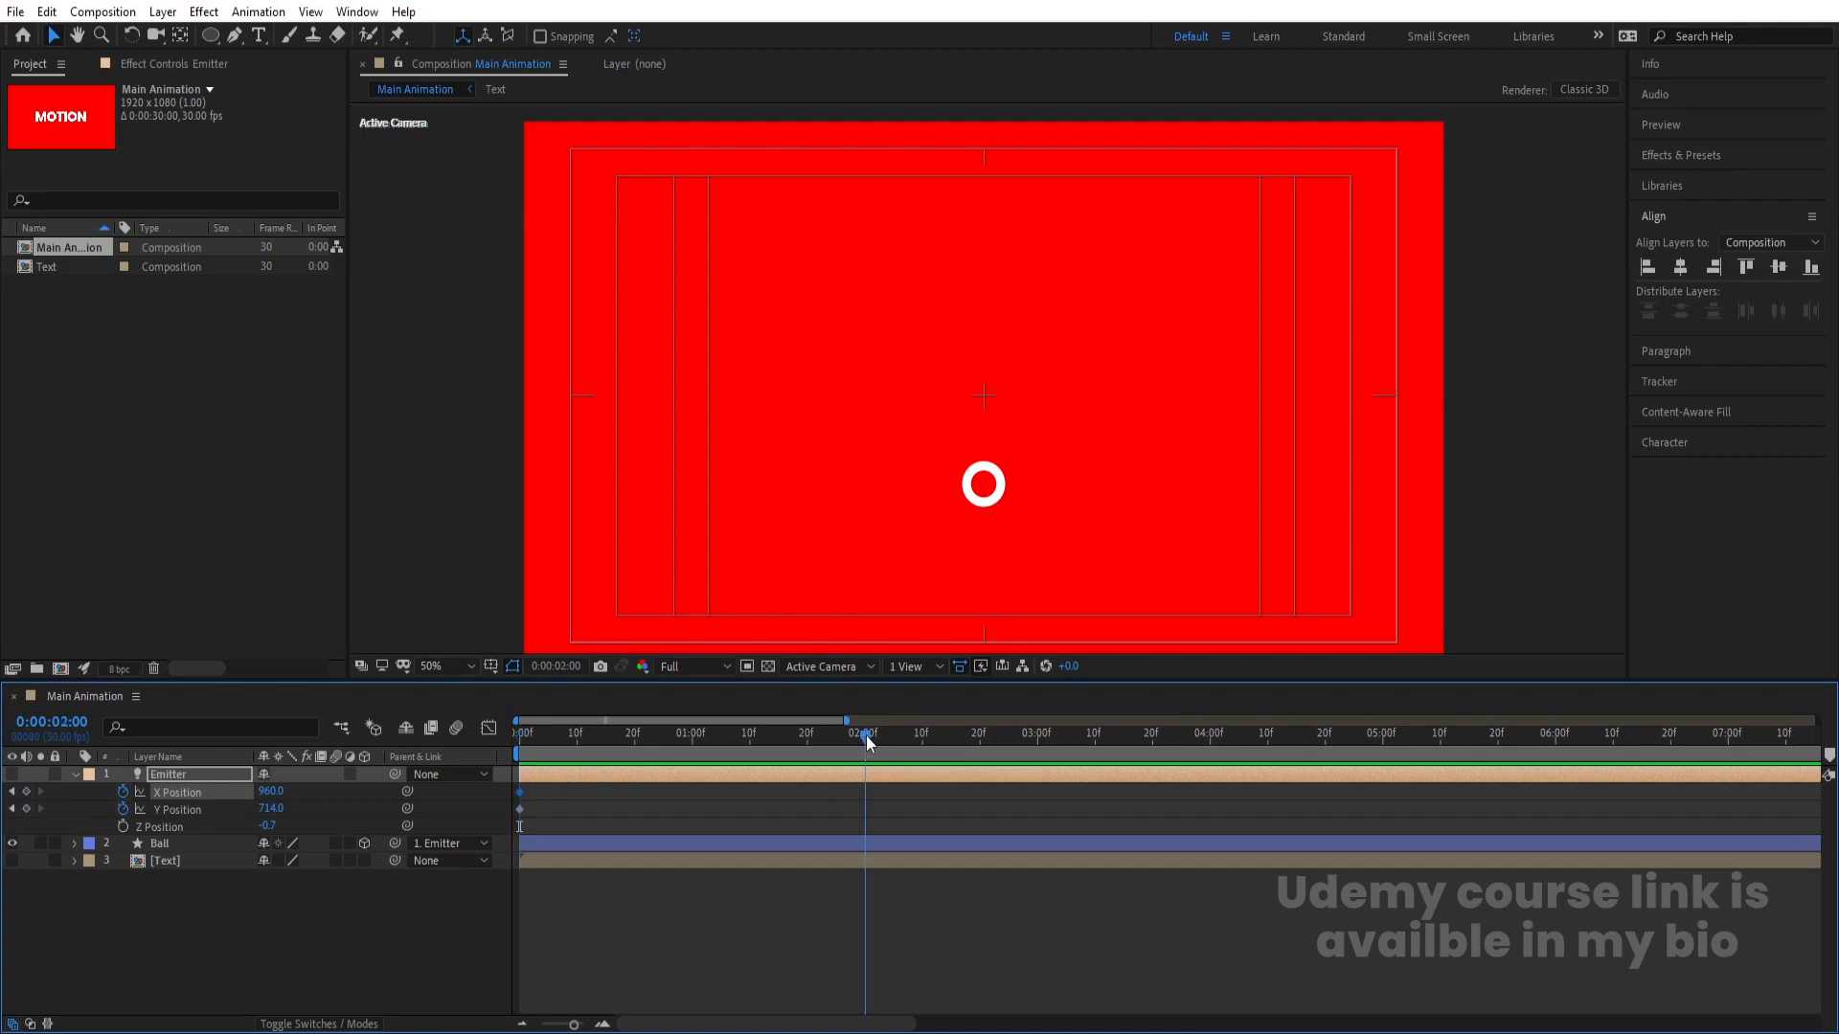
left_click(27, 809)
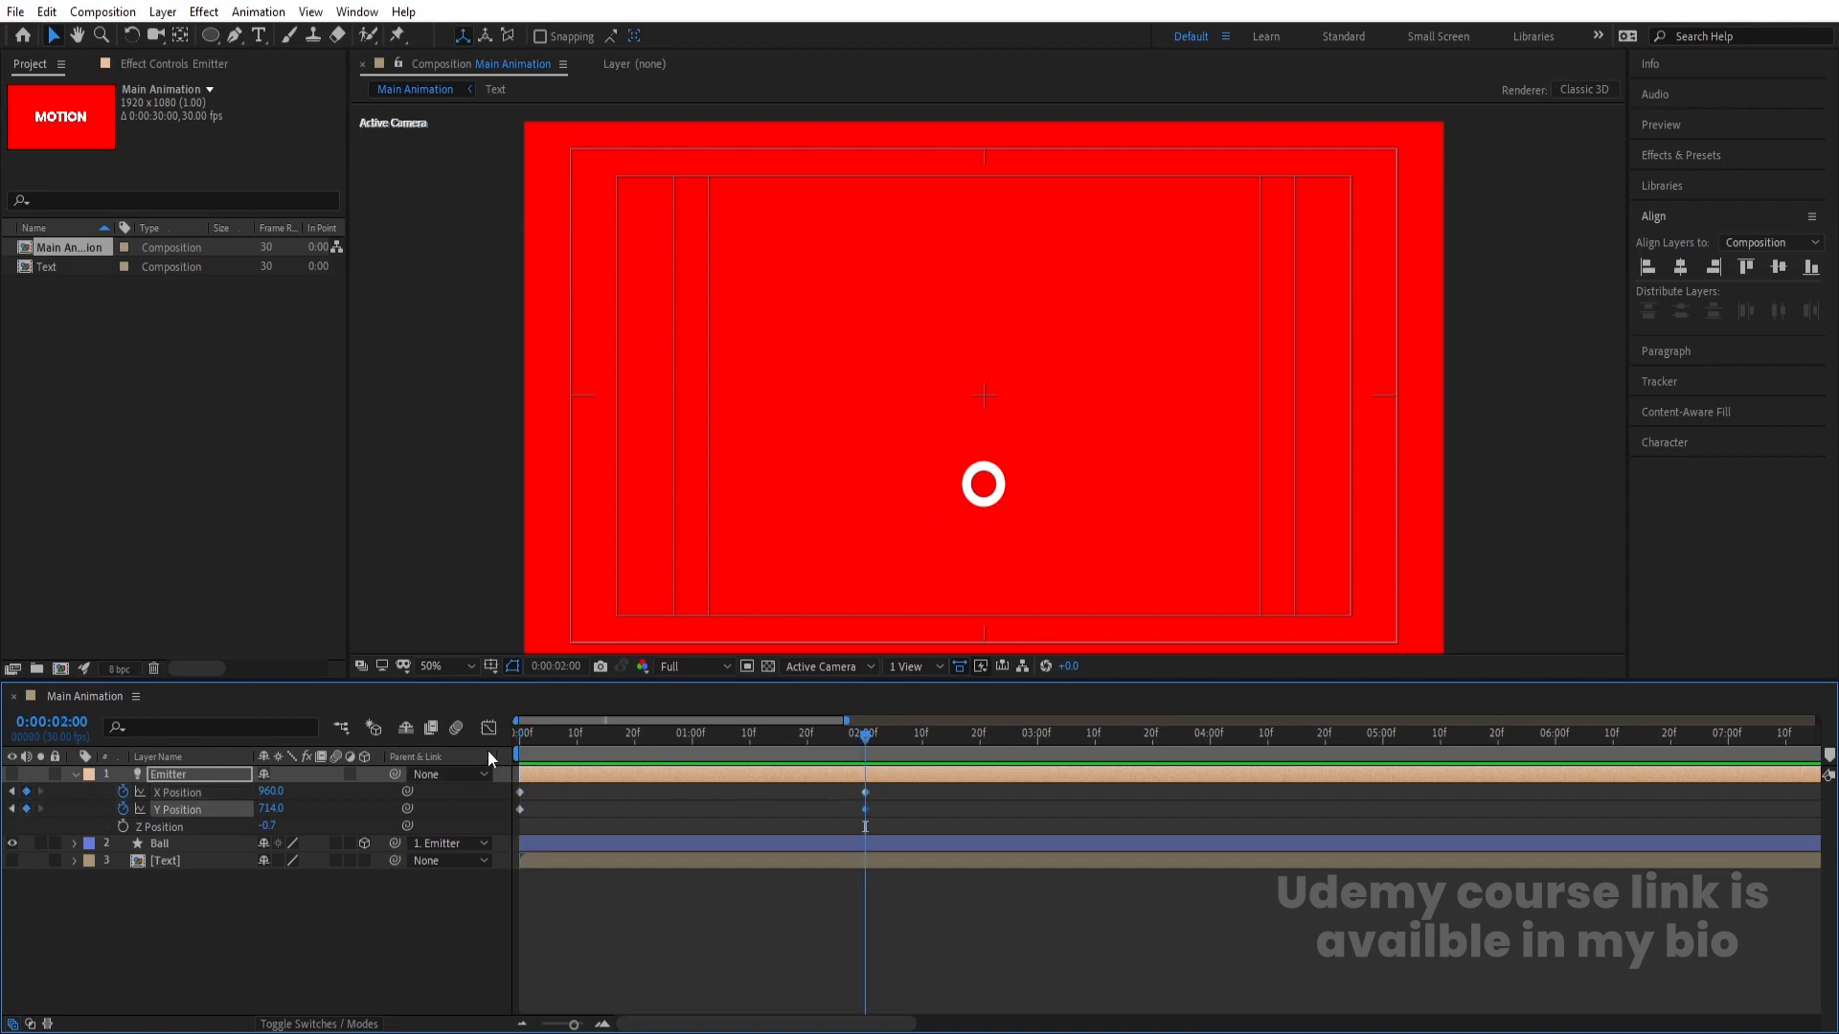
left_click_drag(561, 744, 513, 752)
left_click_drag(270, 794, 174, 791)
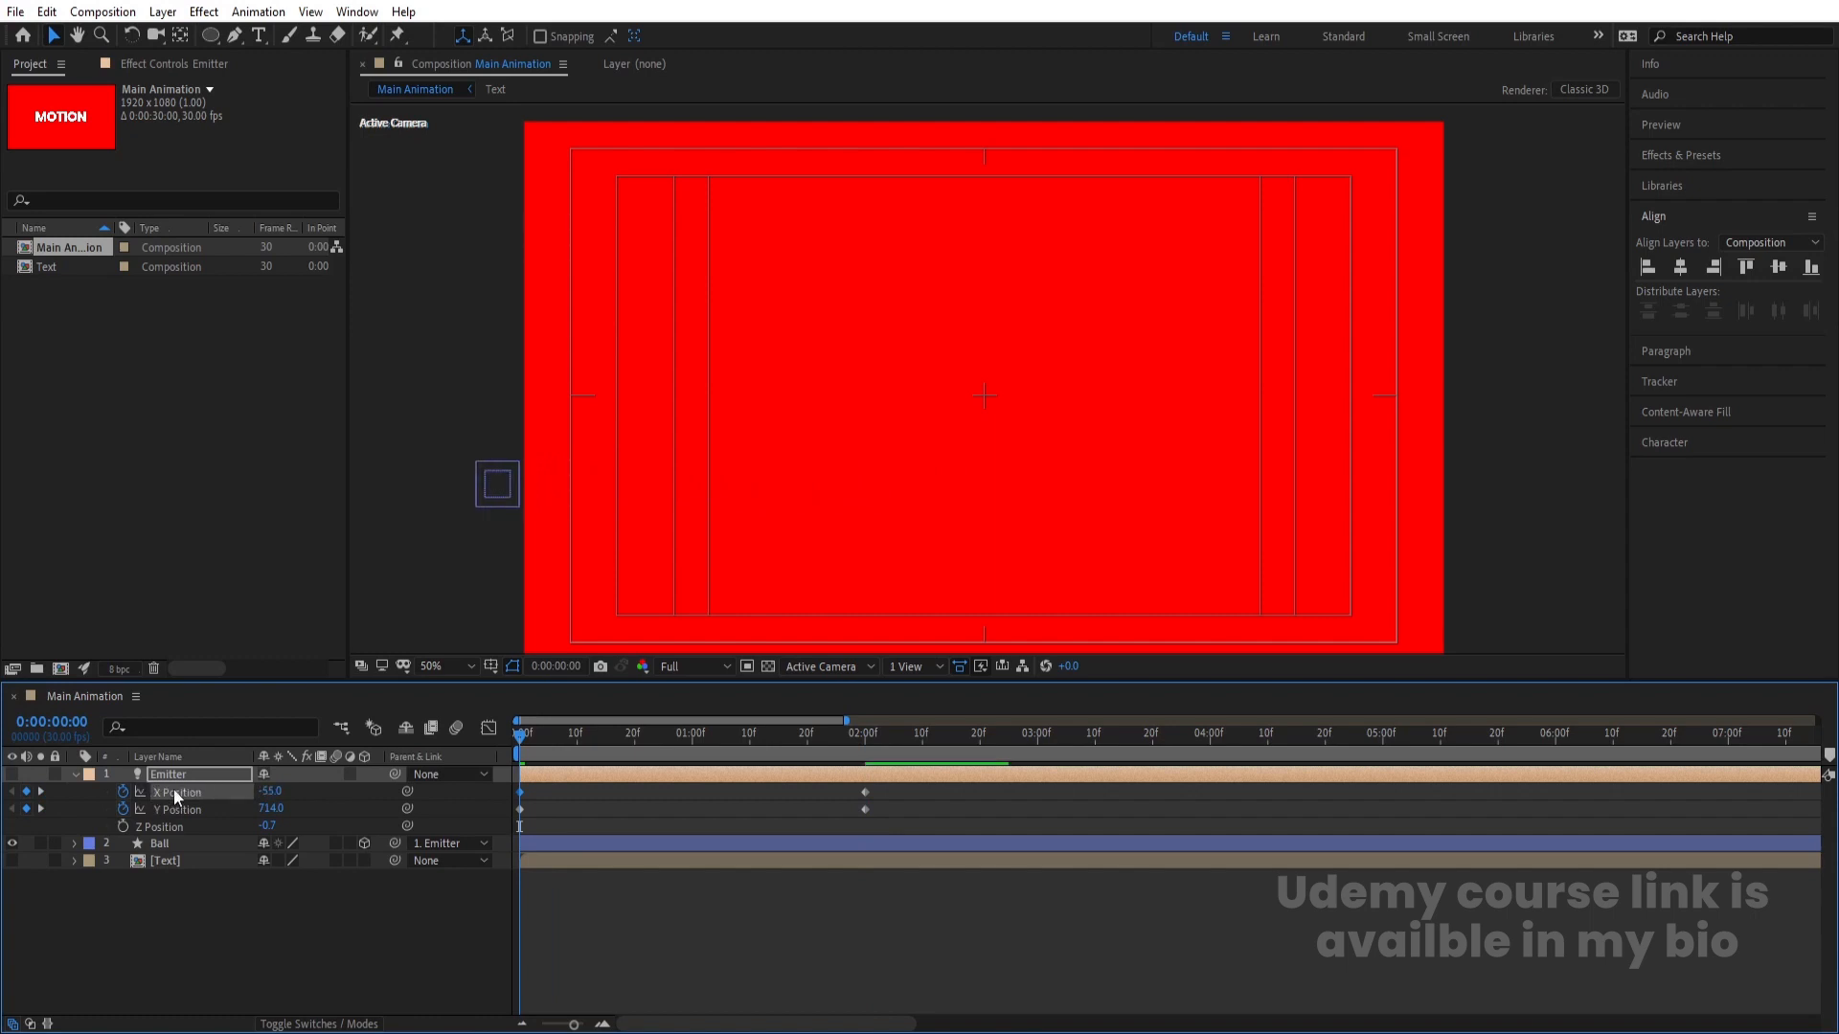
left_click(634, 737)
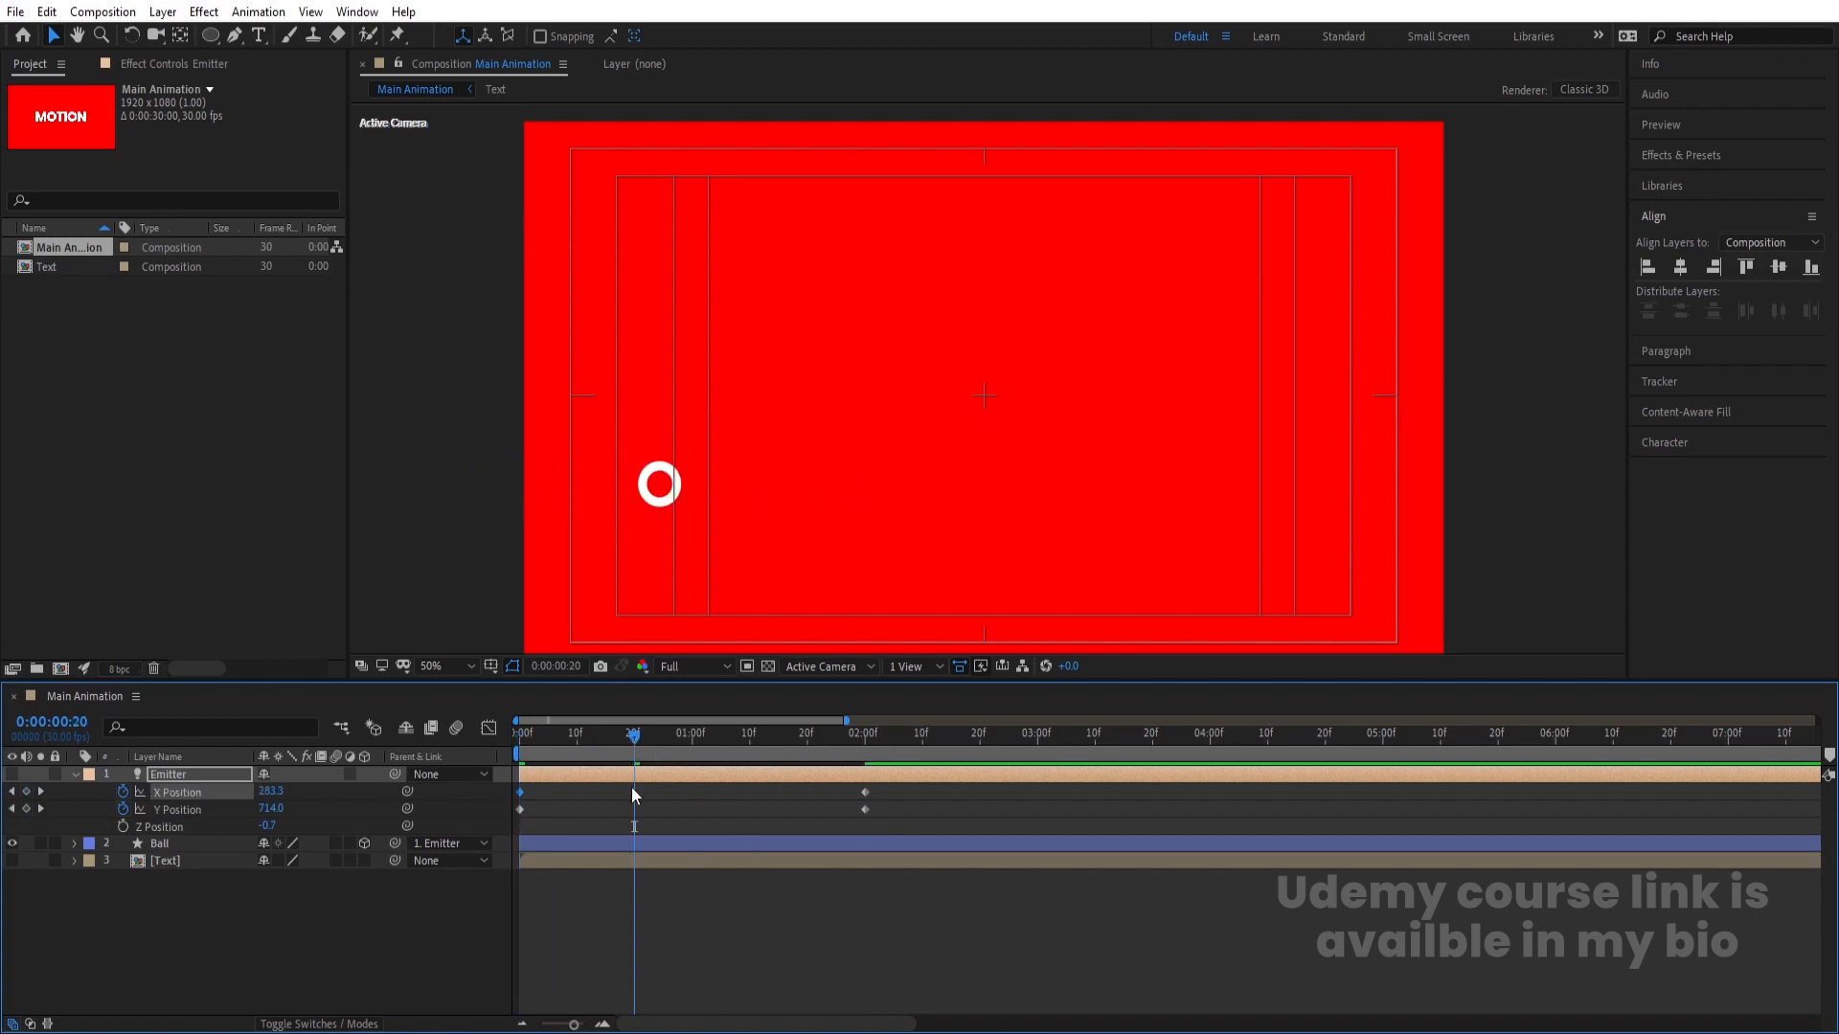
left_click(619, 812)
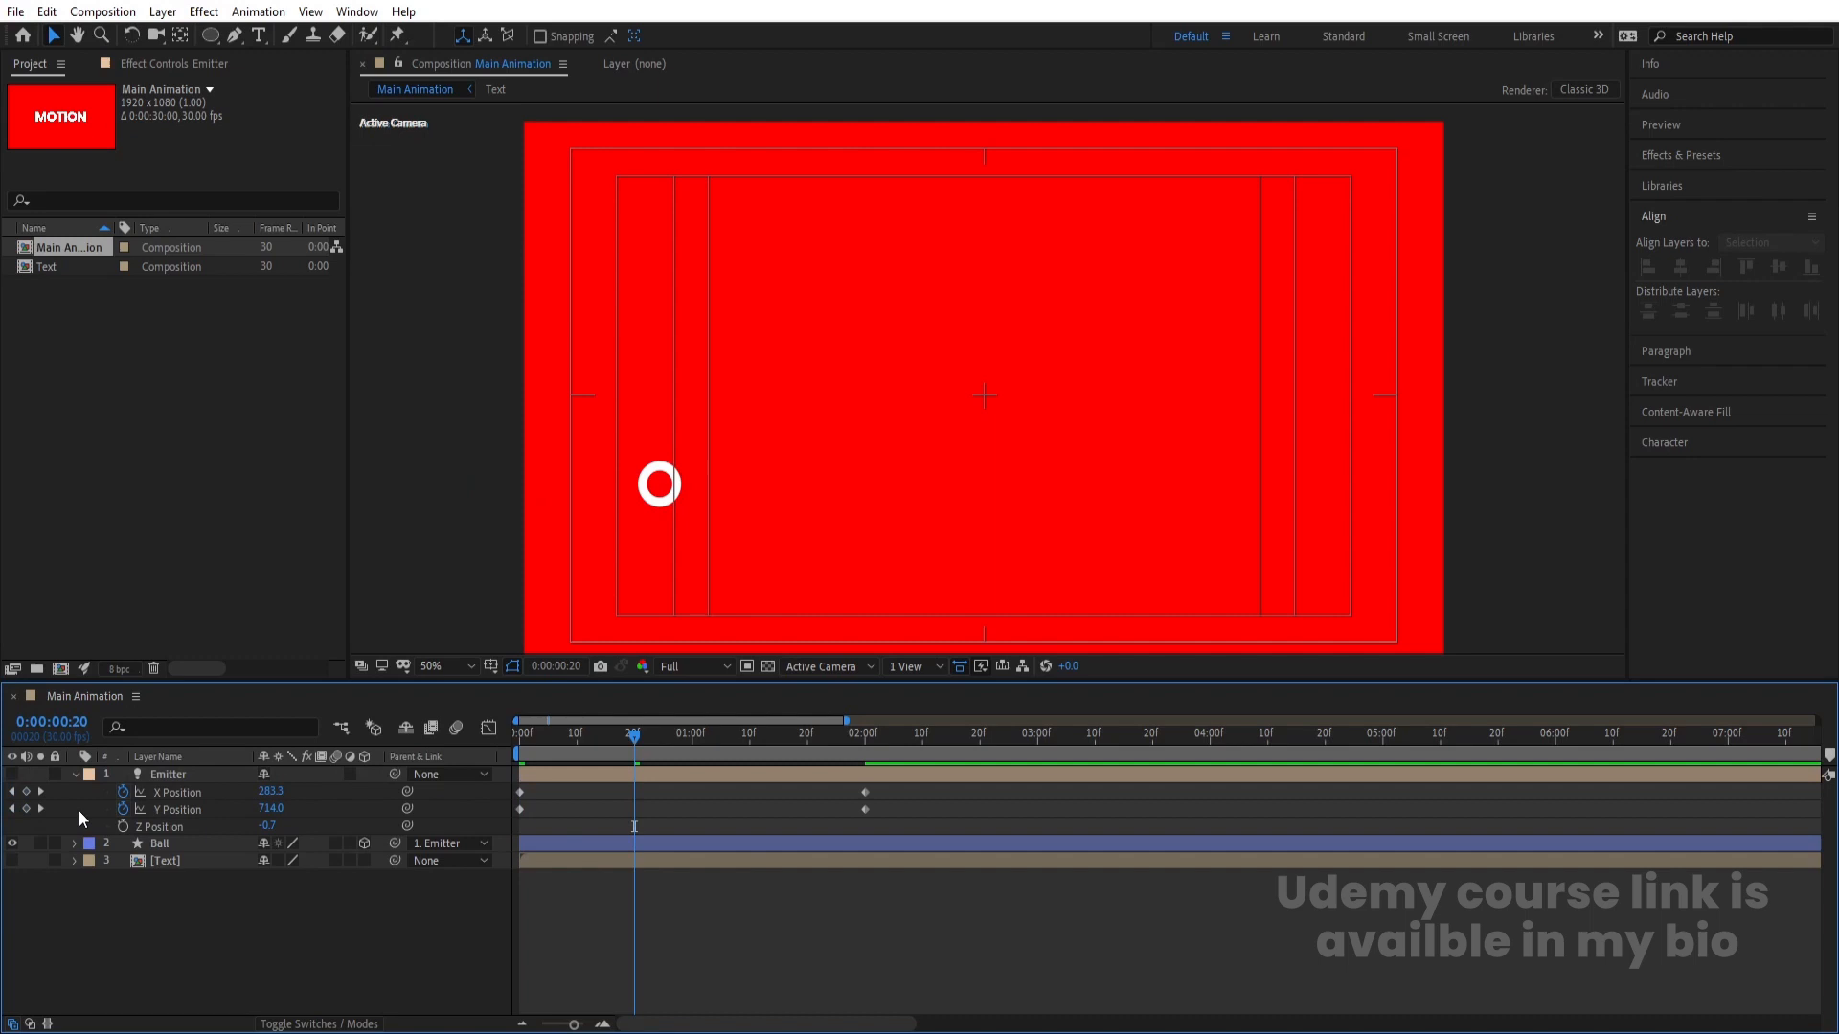
left_click(27, 809)
left_click(749, 740)
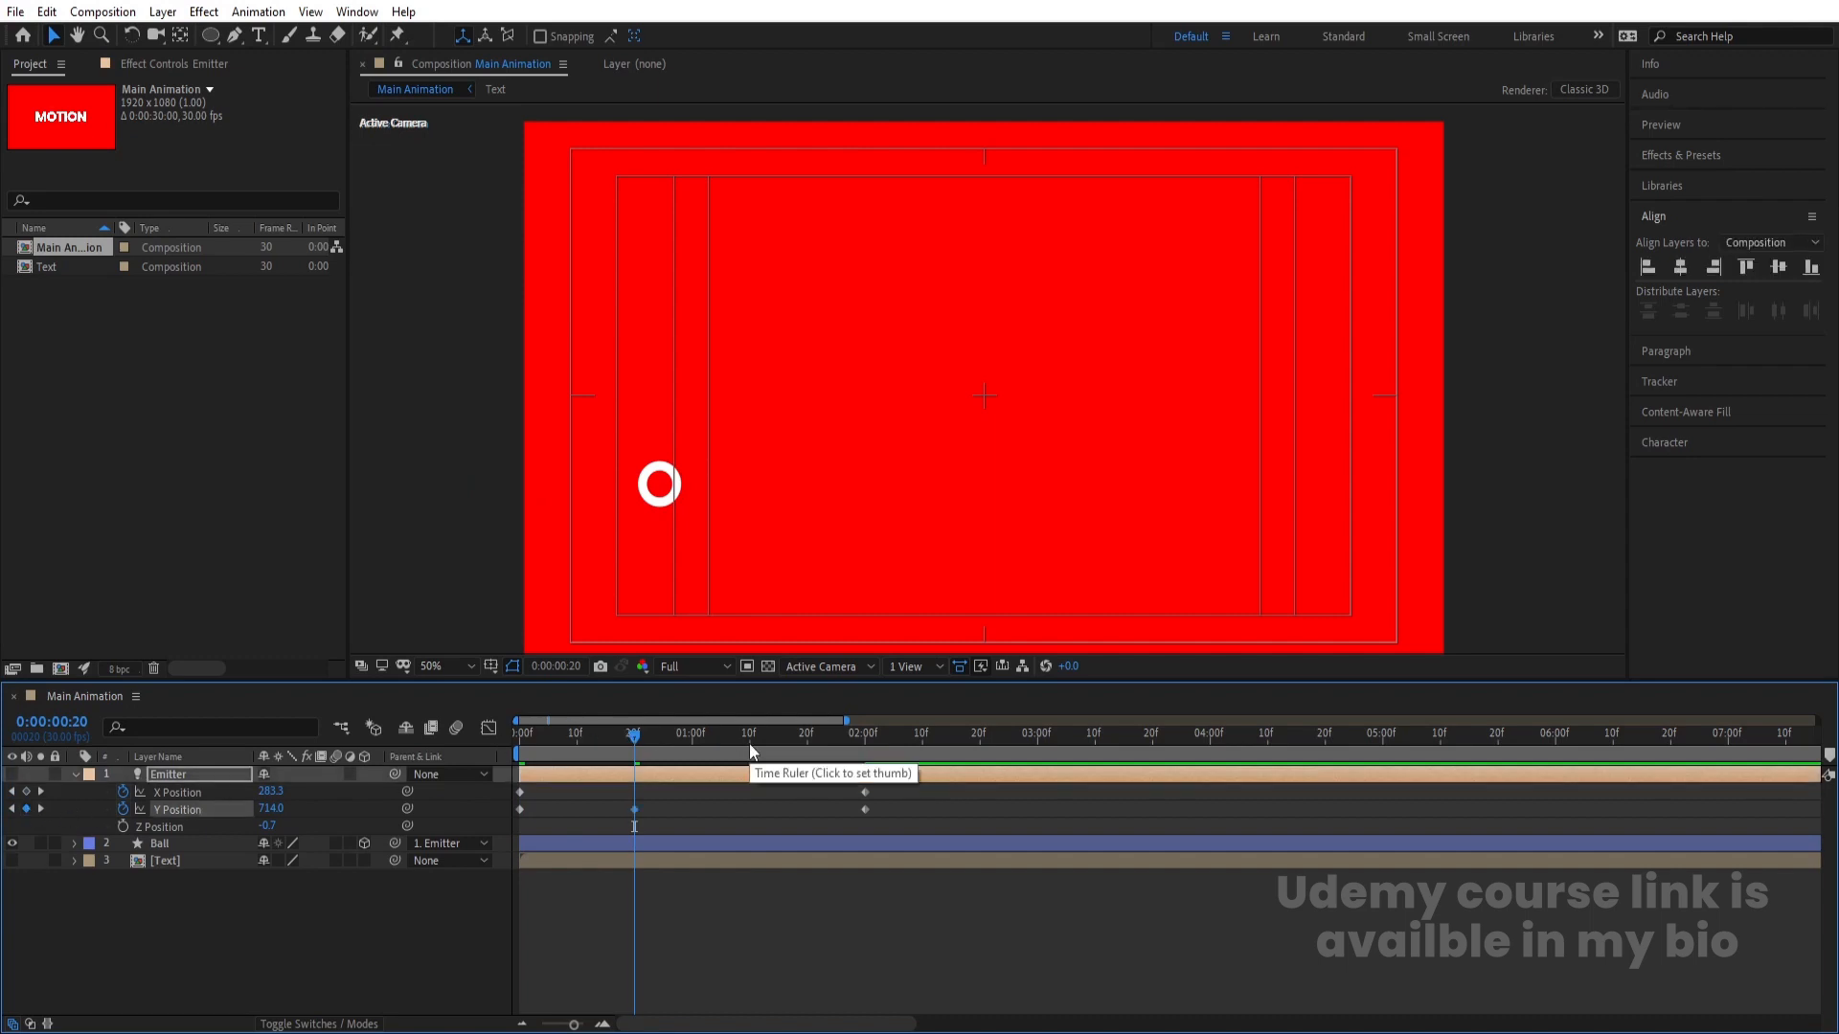
left_click(26, 809)
left_click(593, 739)
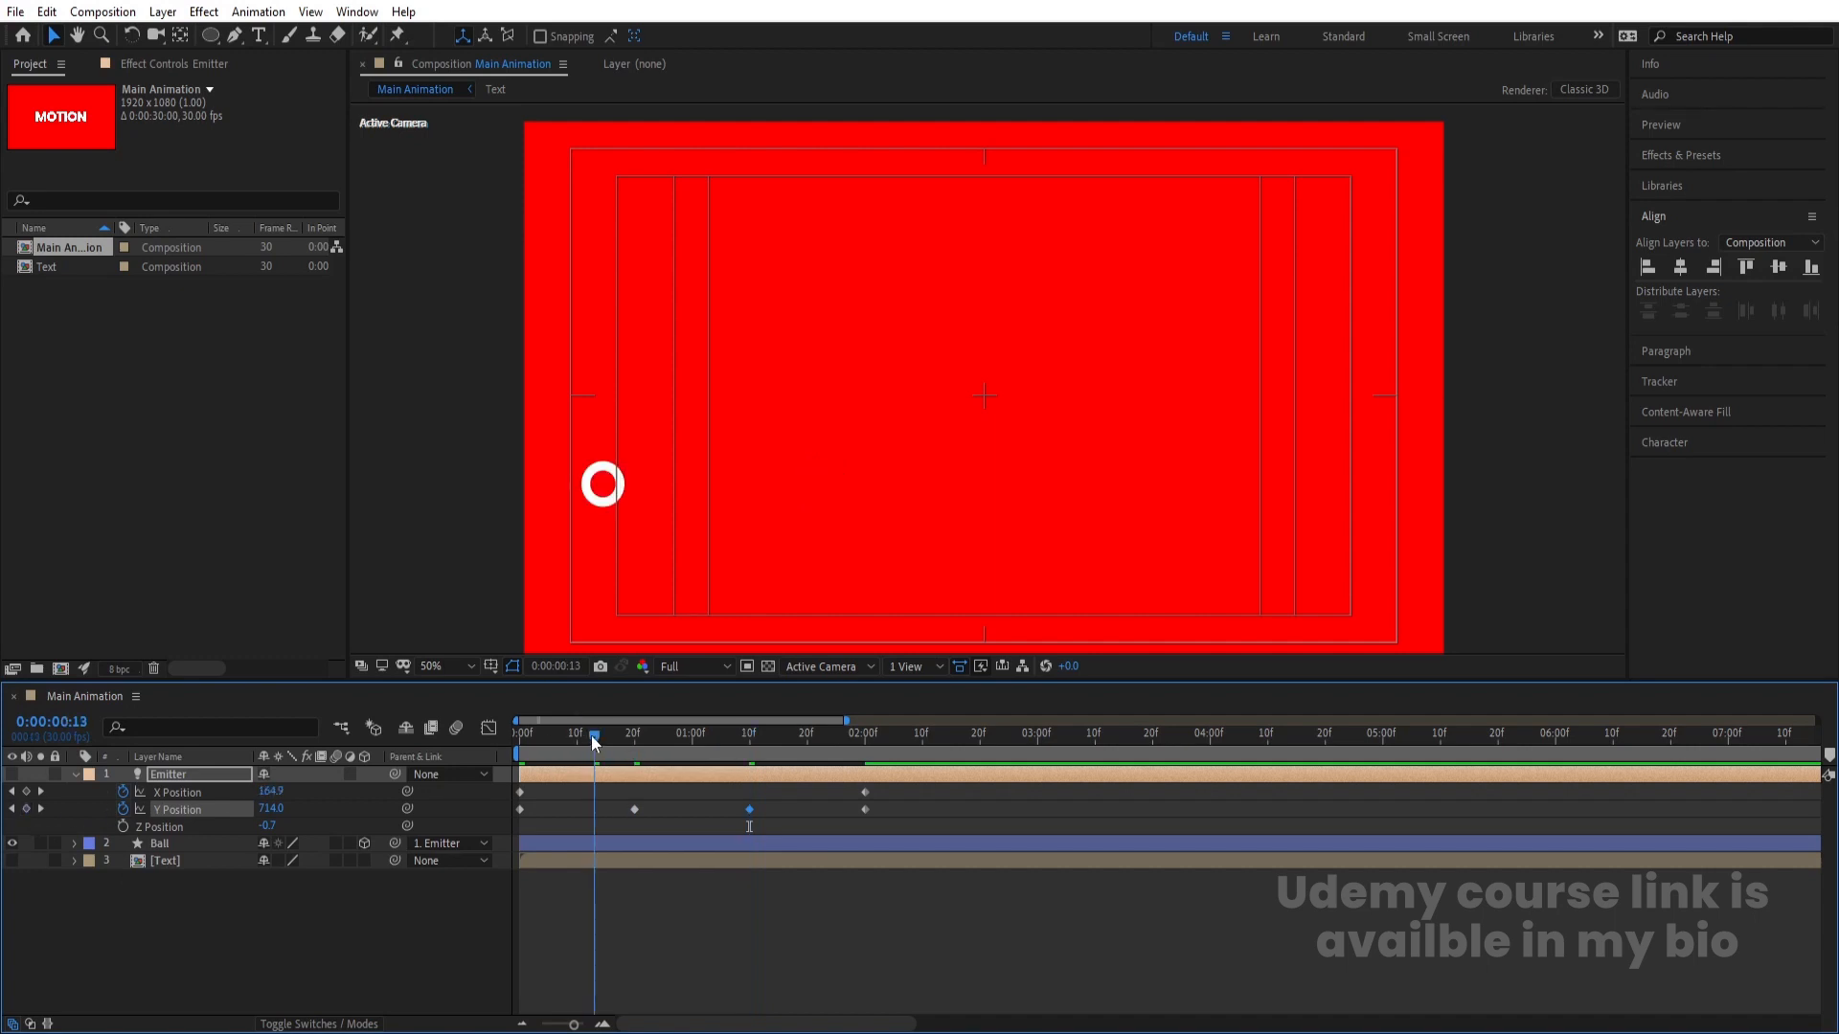
left_click_drag(594, 740, 762, 816)
key("Delete")
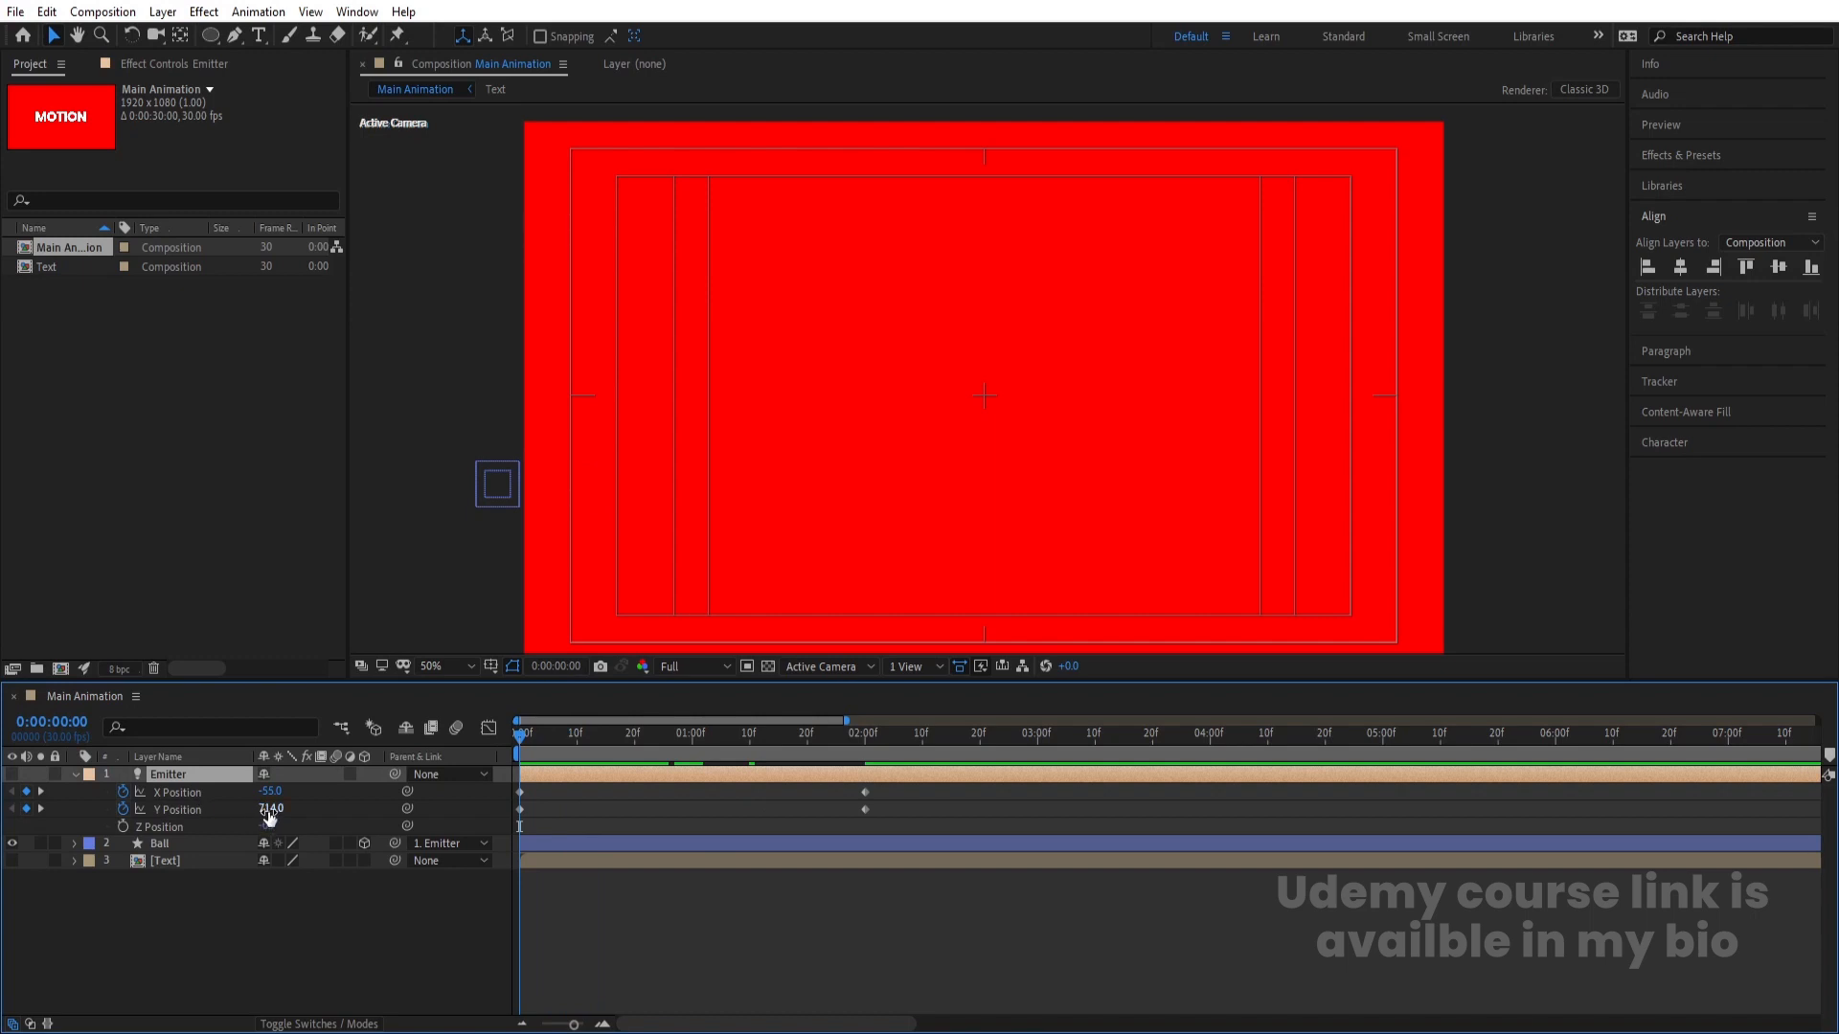
- Set the Emitter's Y Position to 454 at 0:00 and copy the 2:00 Y Position keyframe to frame 20
left_click_drag(269, 816, 193, 802)
left_click_drag(622, 738, 636, 746)
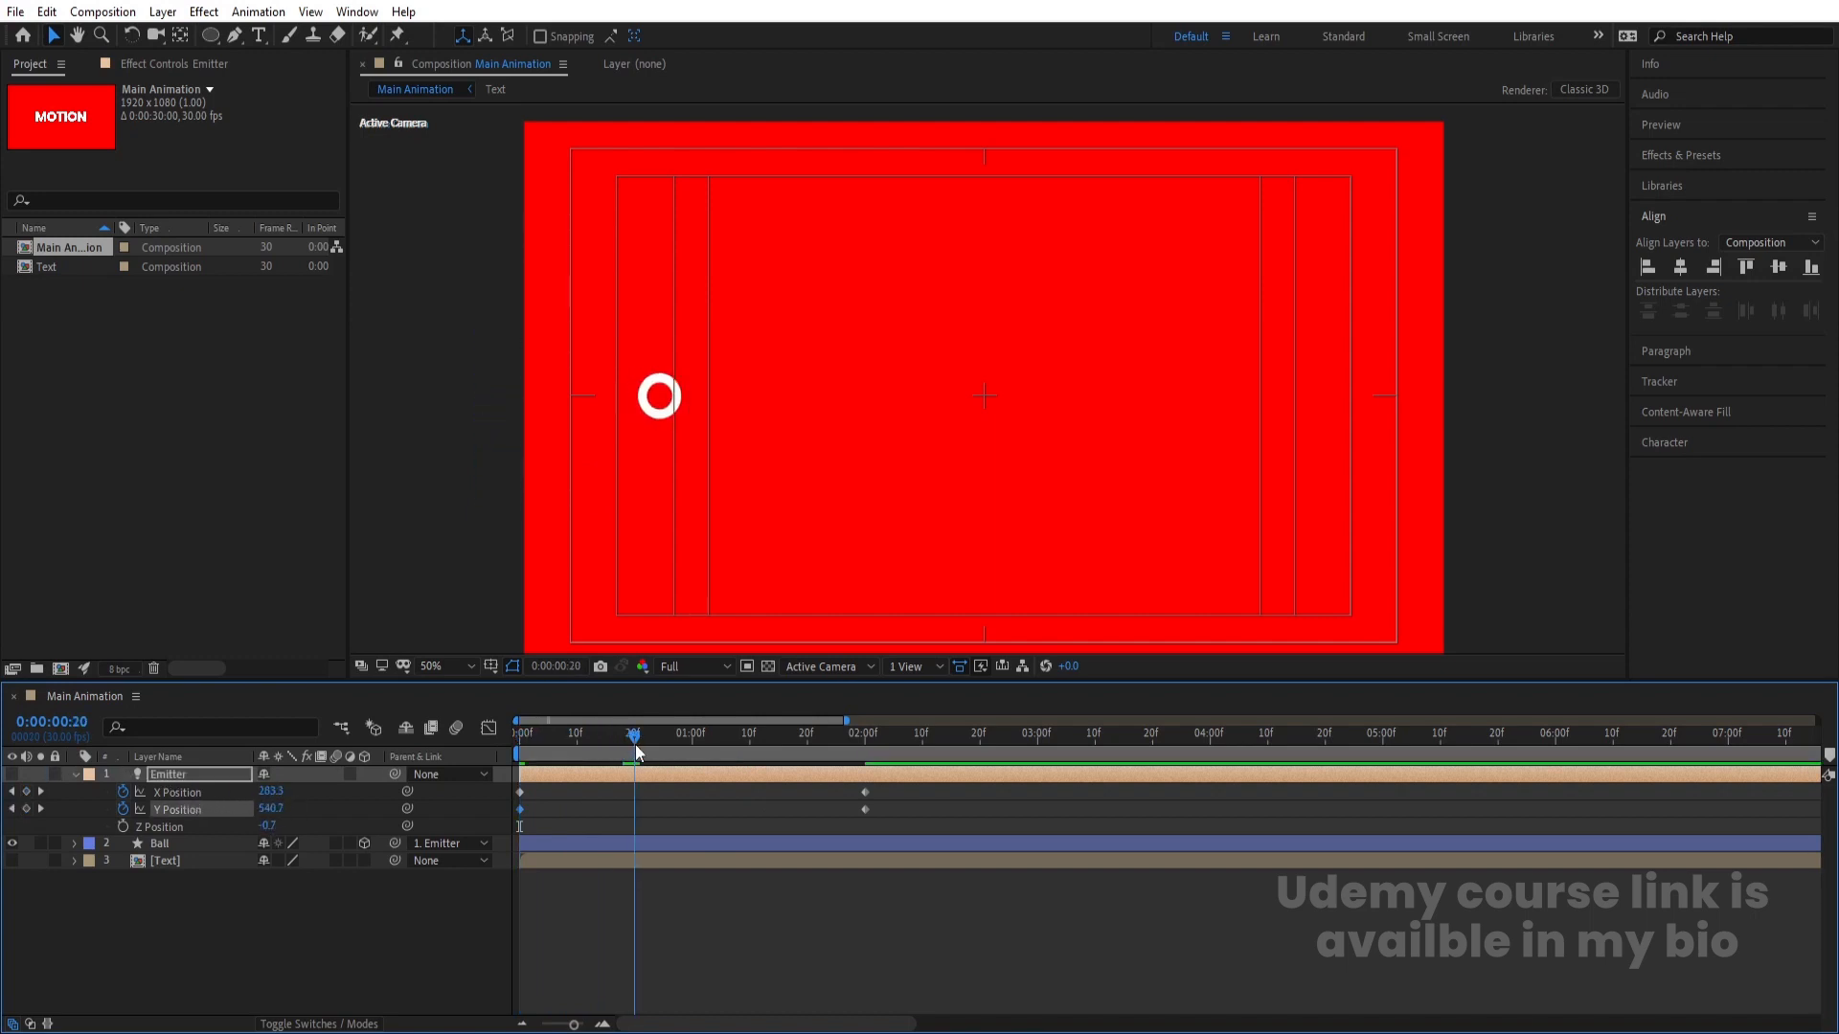
left_click_drag(273, 816, 481, 841)
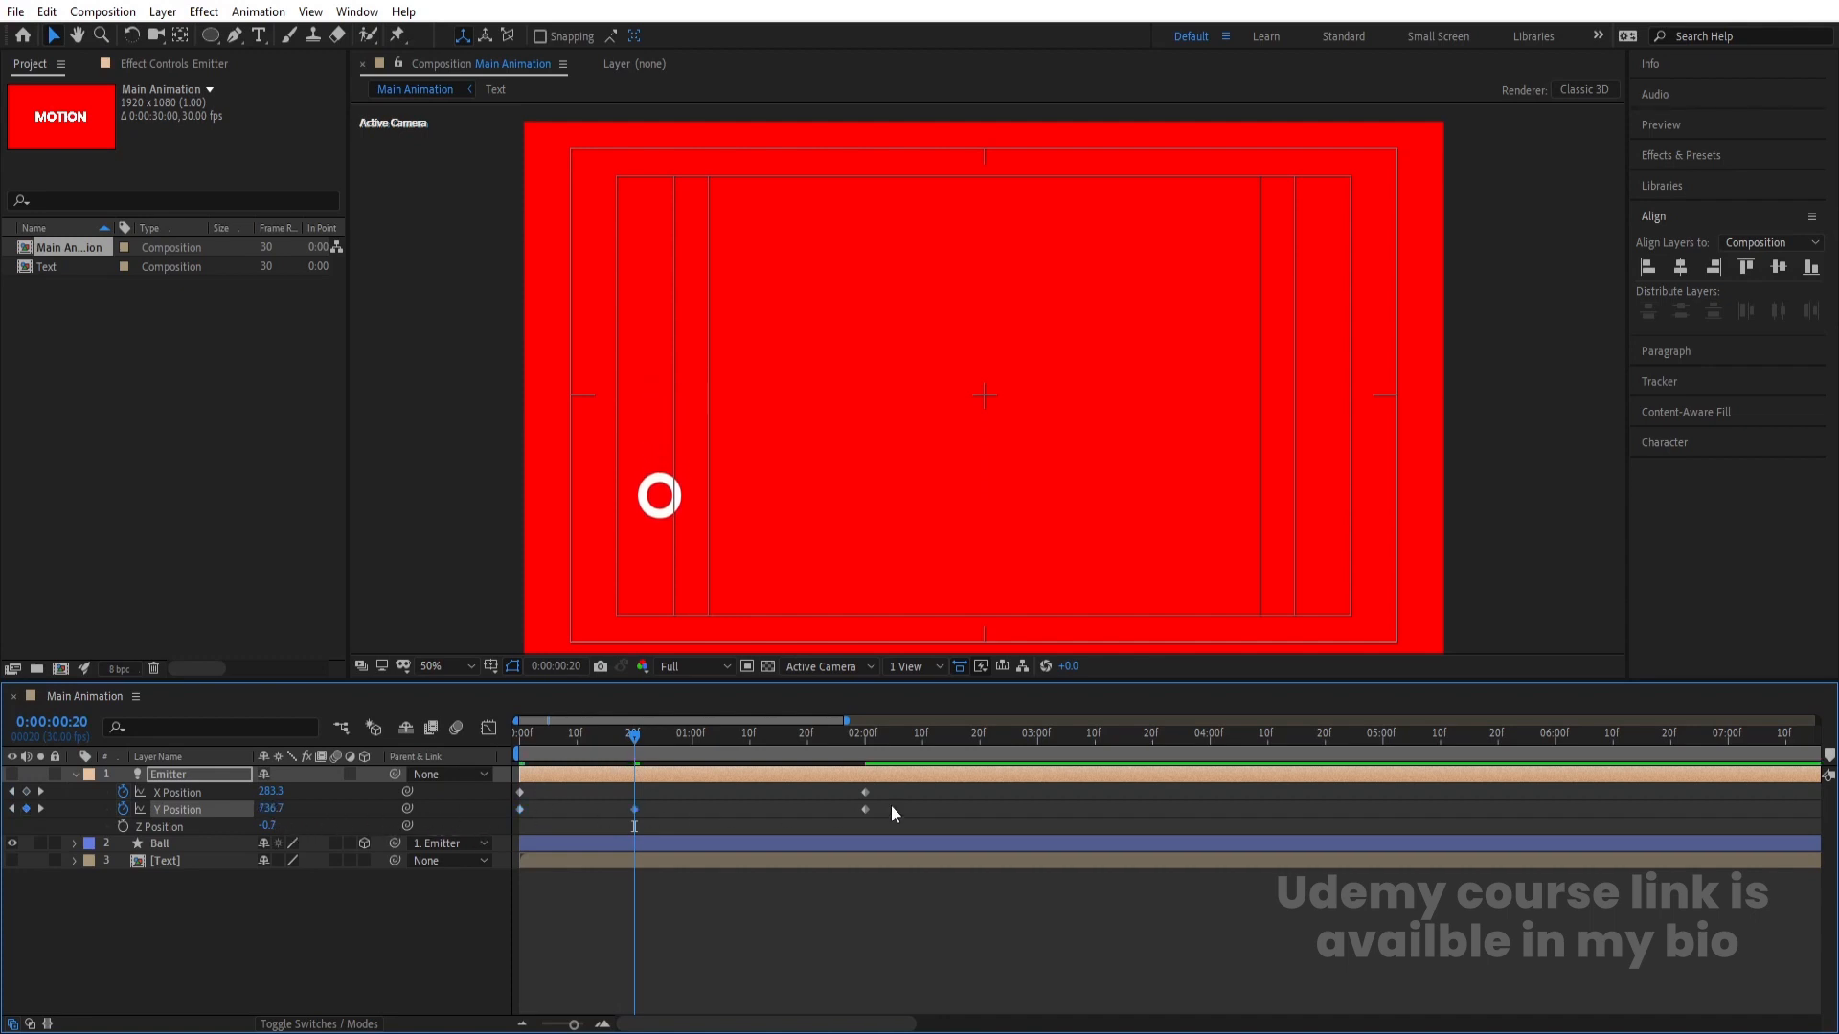
mouse_move(865, 811)
key("ctrl+c")
key("ctrl+v")
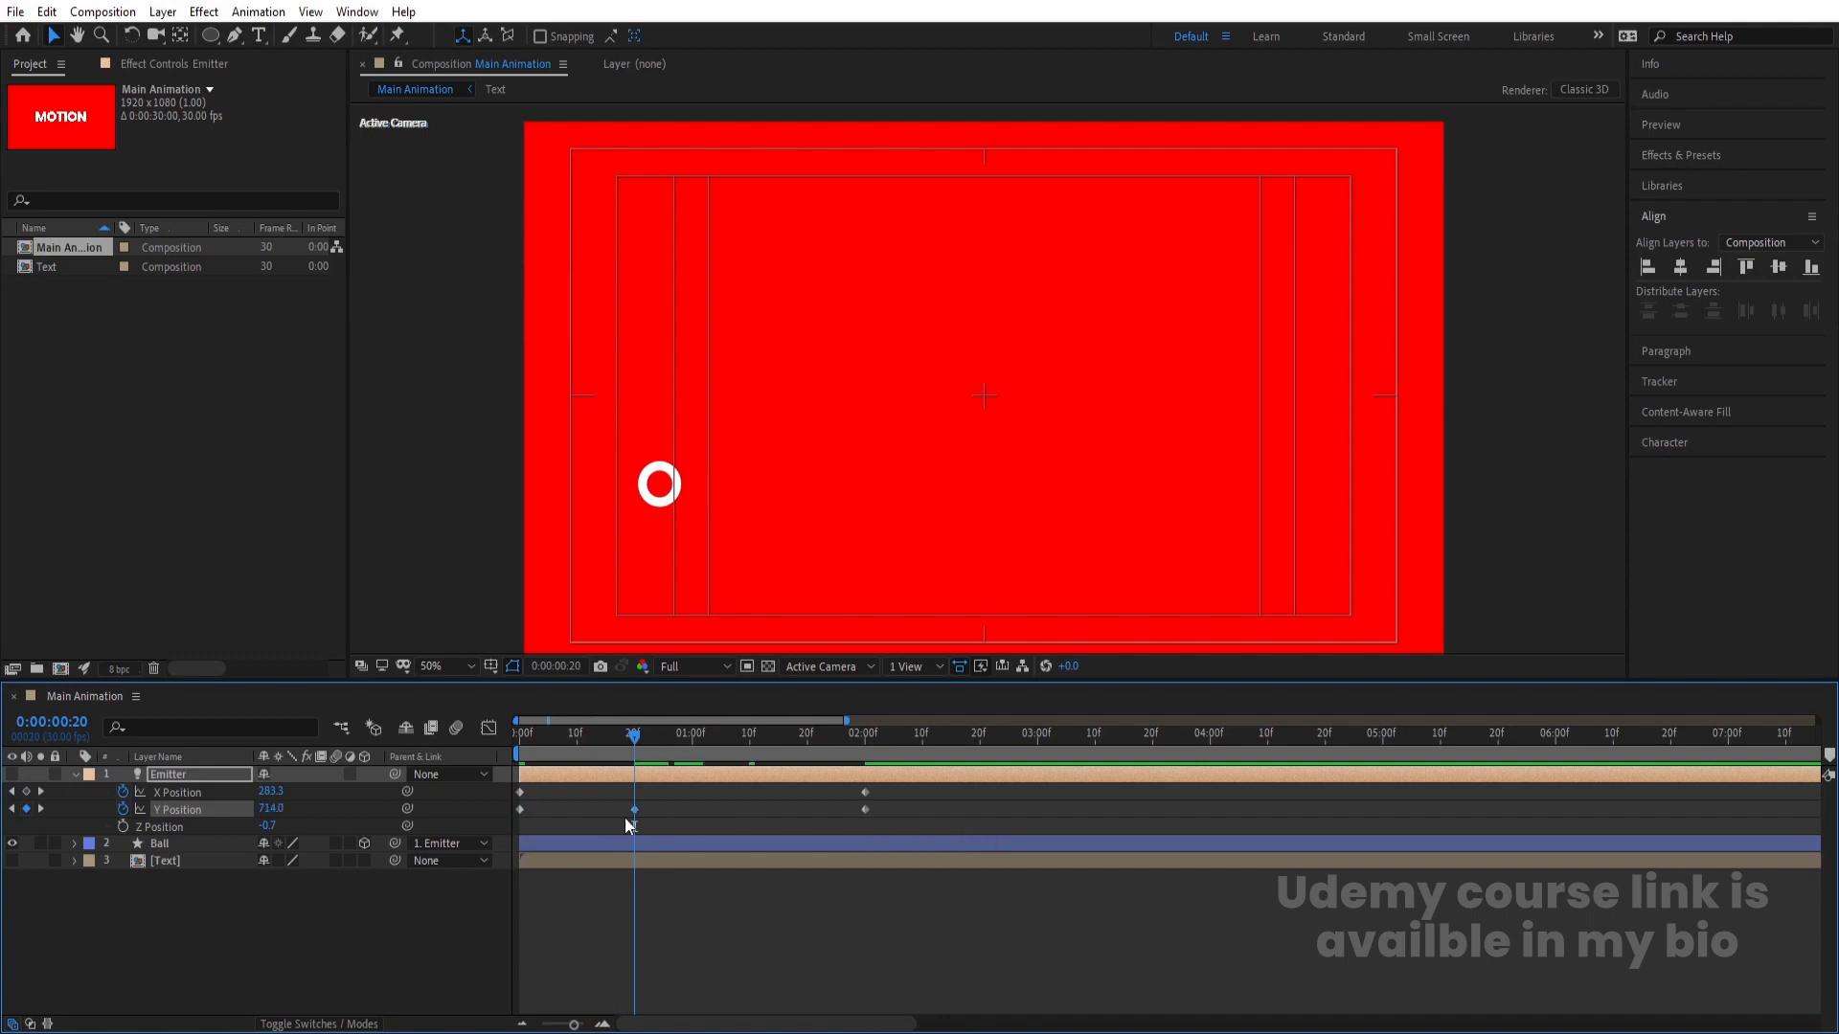
- Paste the 714 Y Position keyframe at 1:10 and raise the Emitter to Y Position 476 at 1:00 for the first bounce
left_click_drag(634, 747, 747, 778)
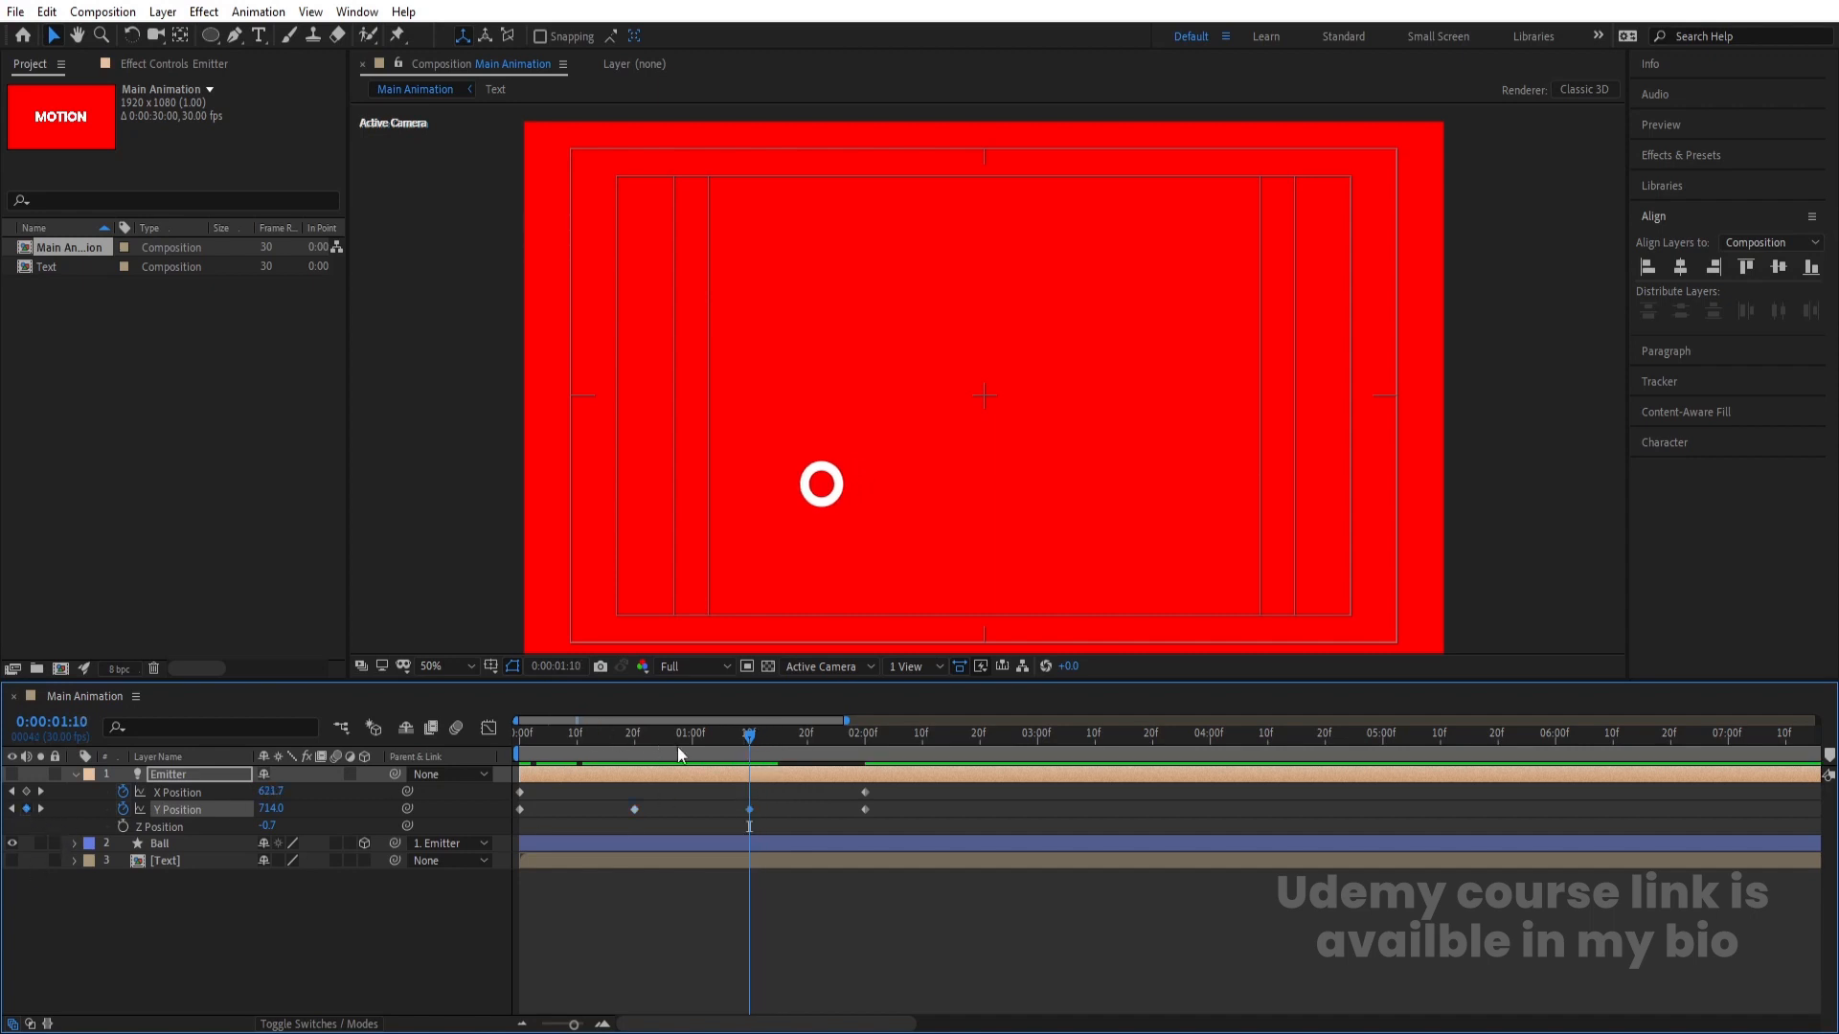
key("shift+Page_Up")
left_click_drag(260, 815, 53, 814)
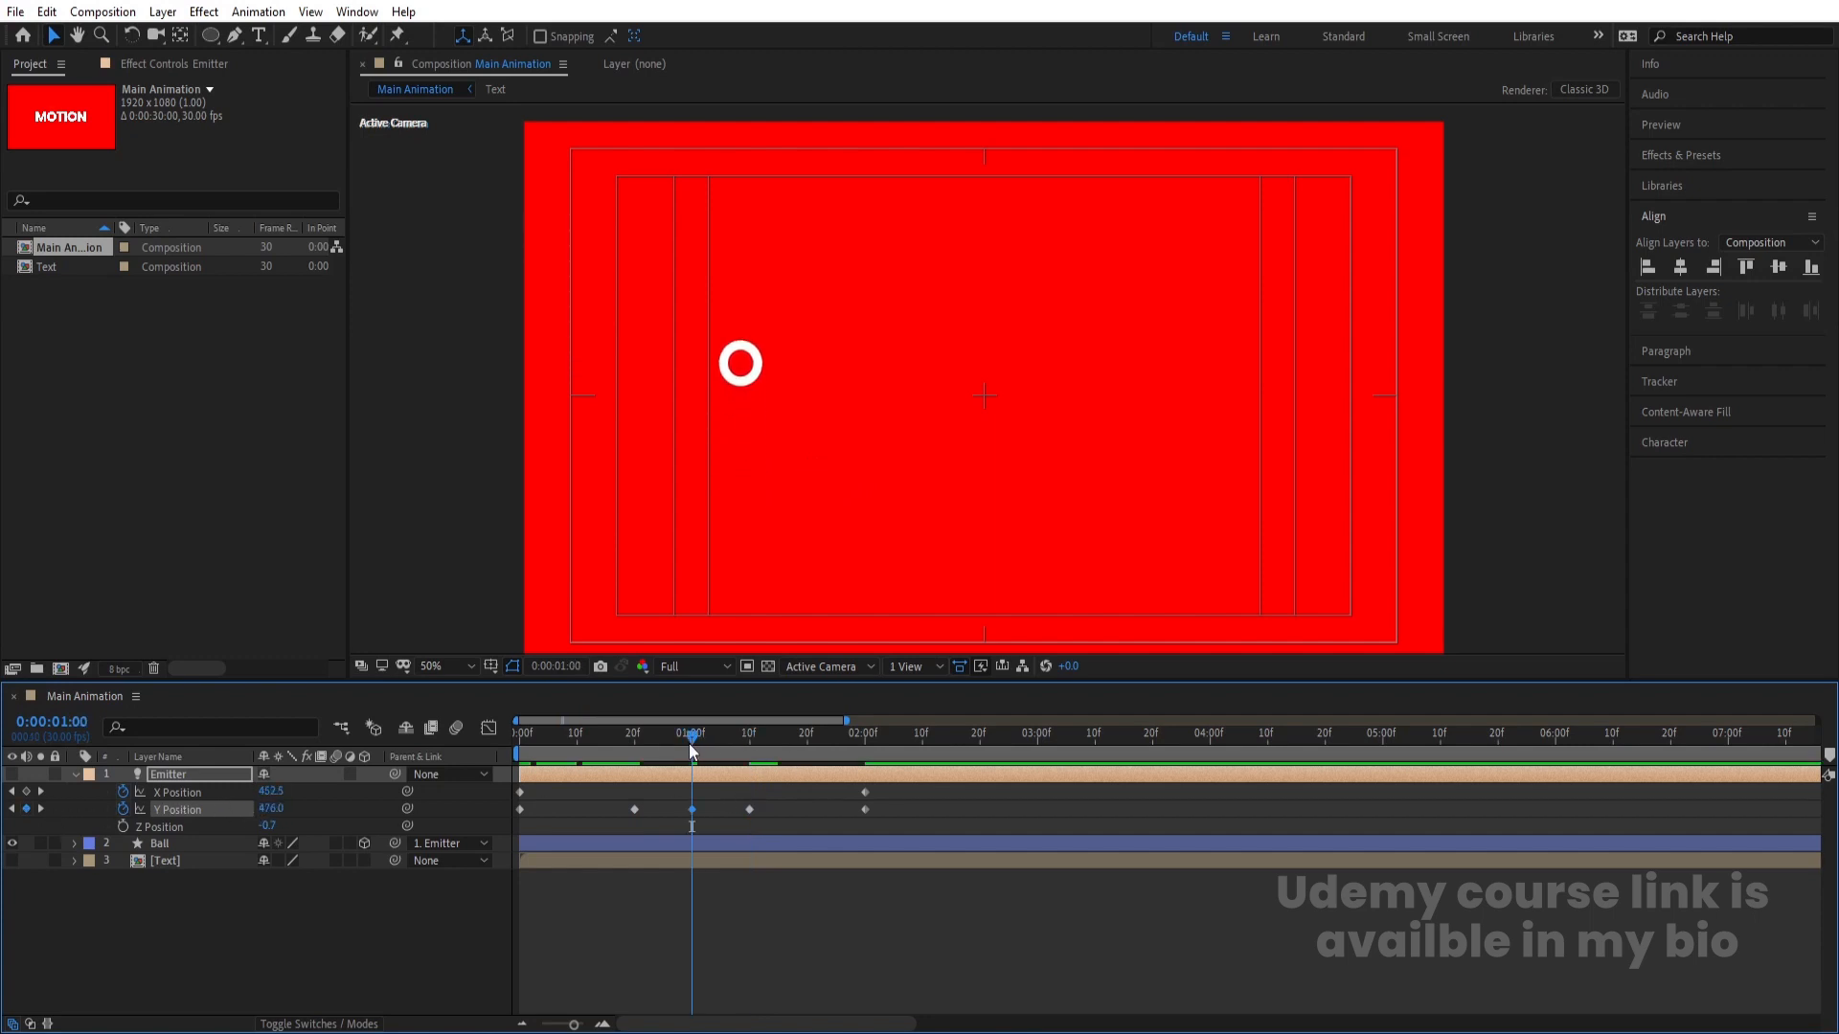
- Add a raised Y Position keyframe for the Emitter at 1:20 as the second bounce, and preview the animation
left_click_drag(692, 751, 797, 780)
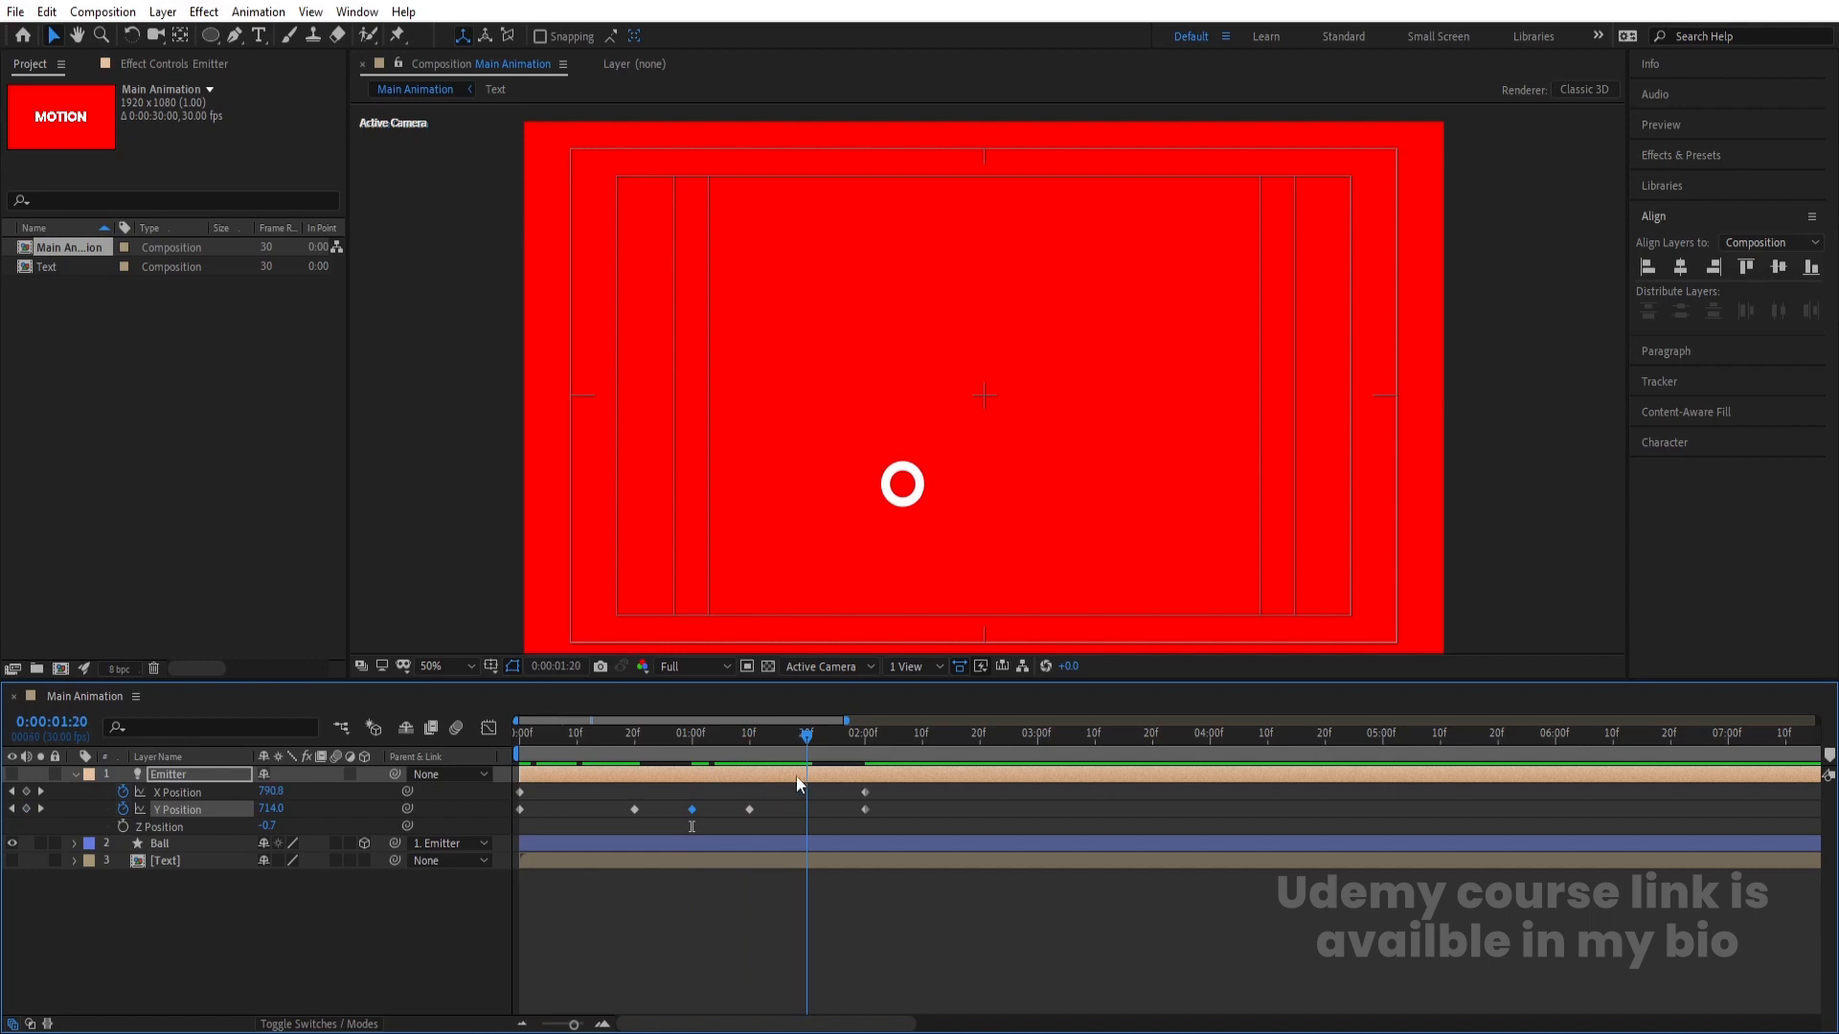
left_click_drag(278, 809, 149, 800)
key("space")
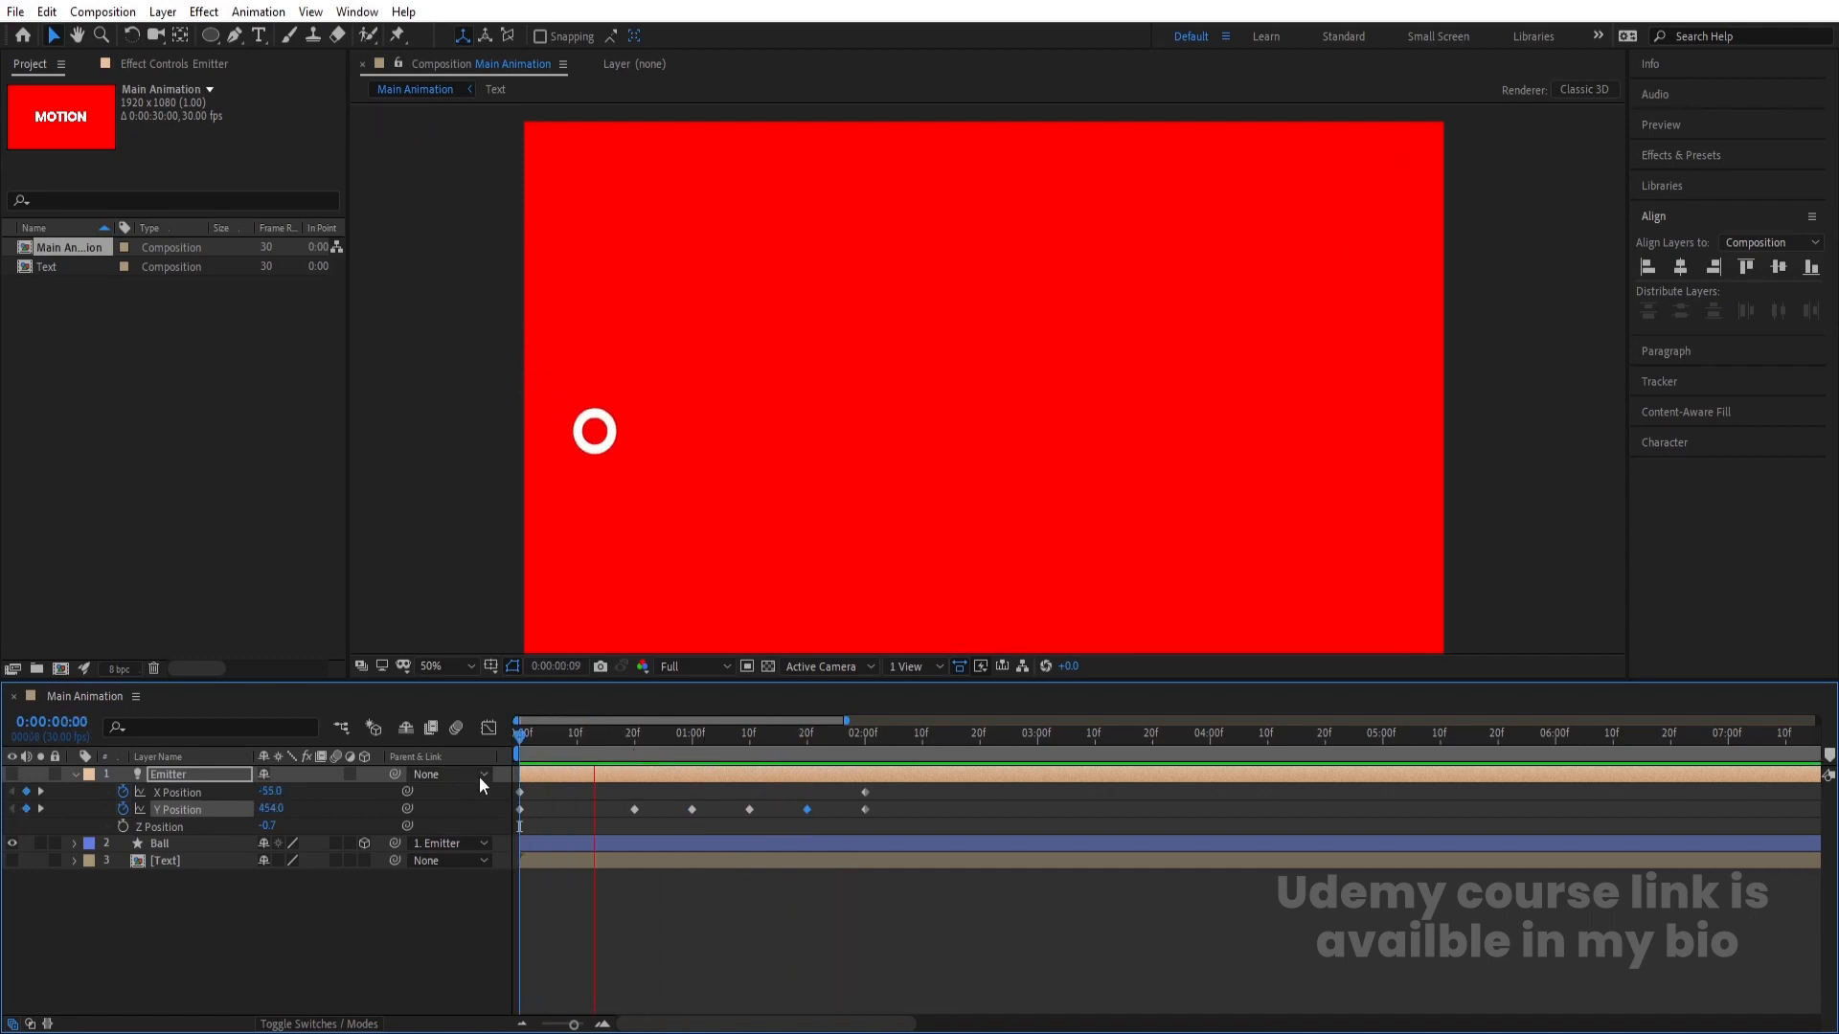
key("space")
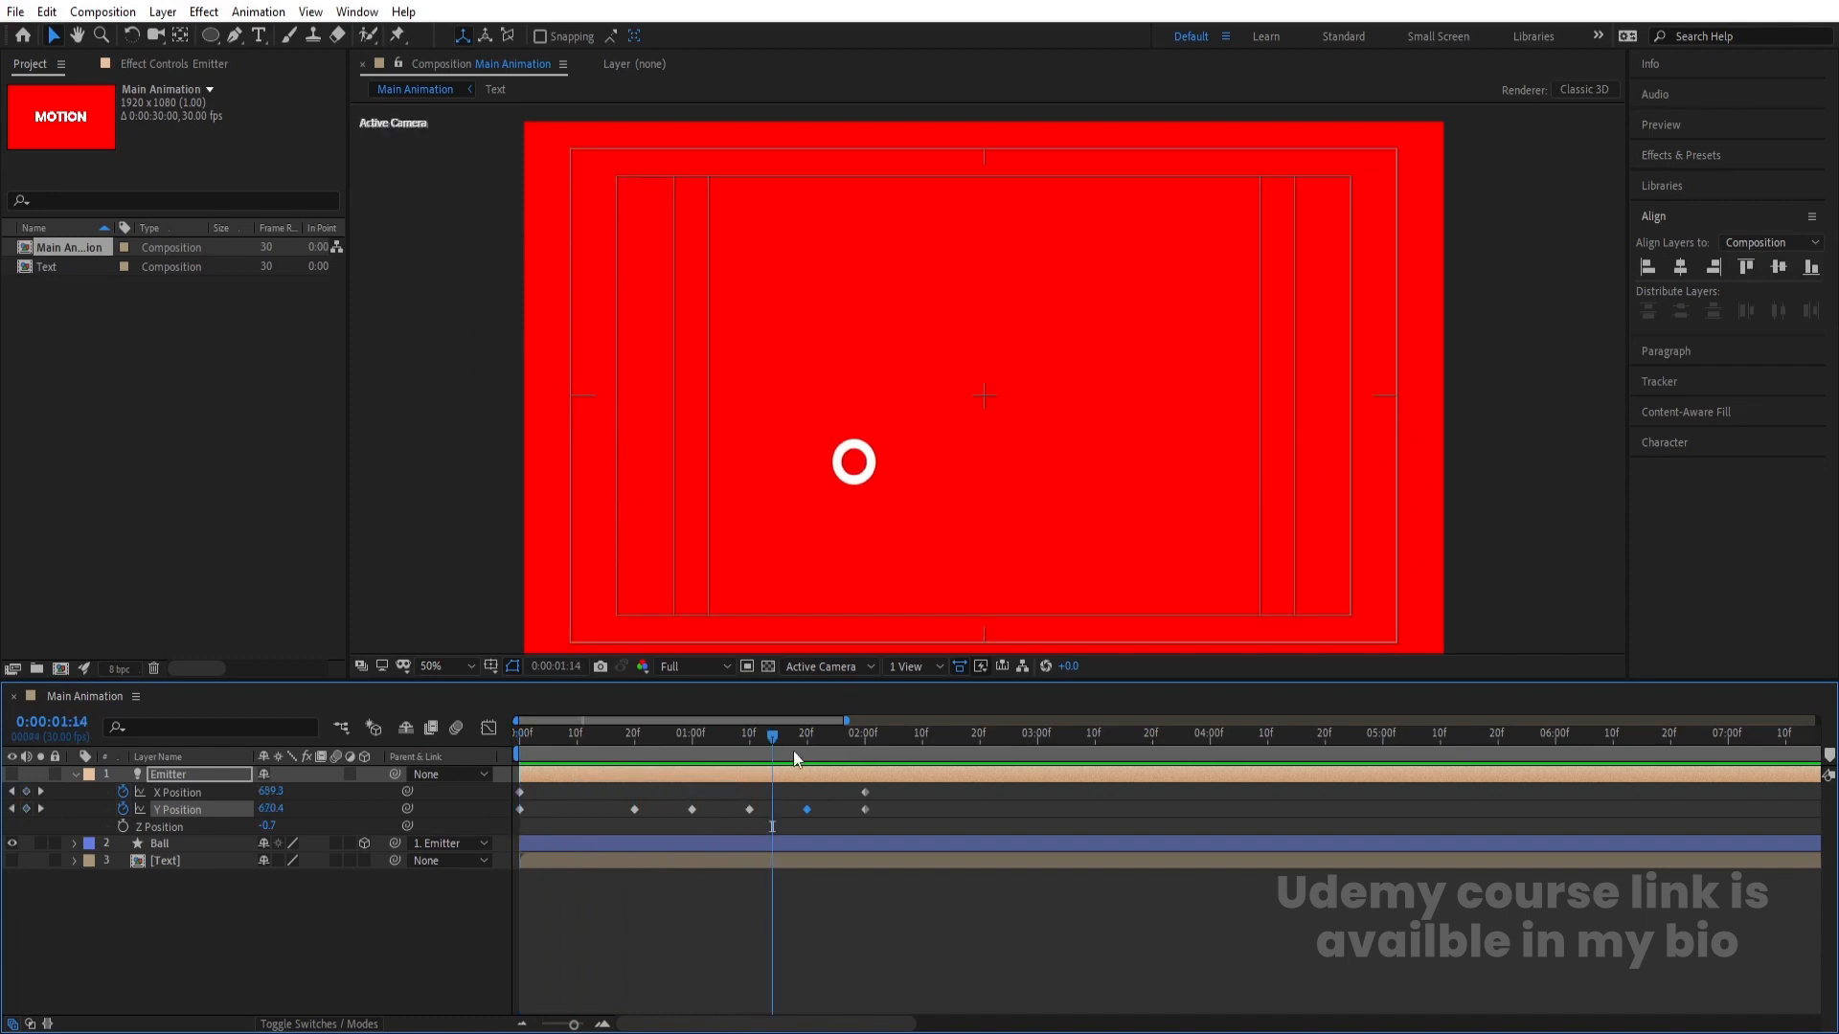
- Stretch the Emitter's Y Position keyframes evenly so the first ground contact falls at about frame 13 and the last stays at 2:00, and preview
left_click_drag(772, 735, 880, 818)
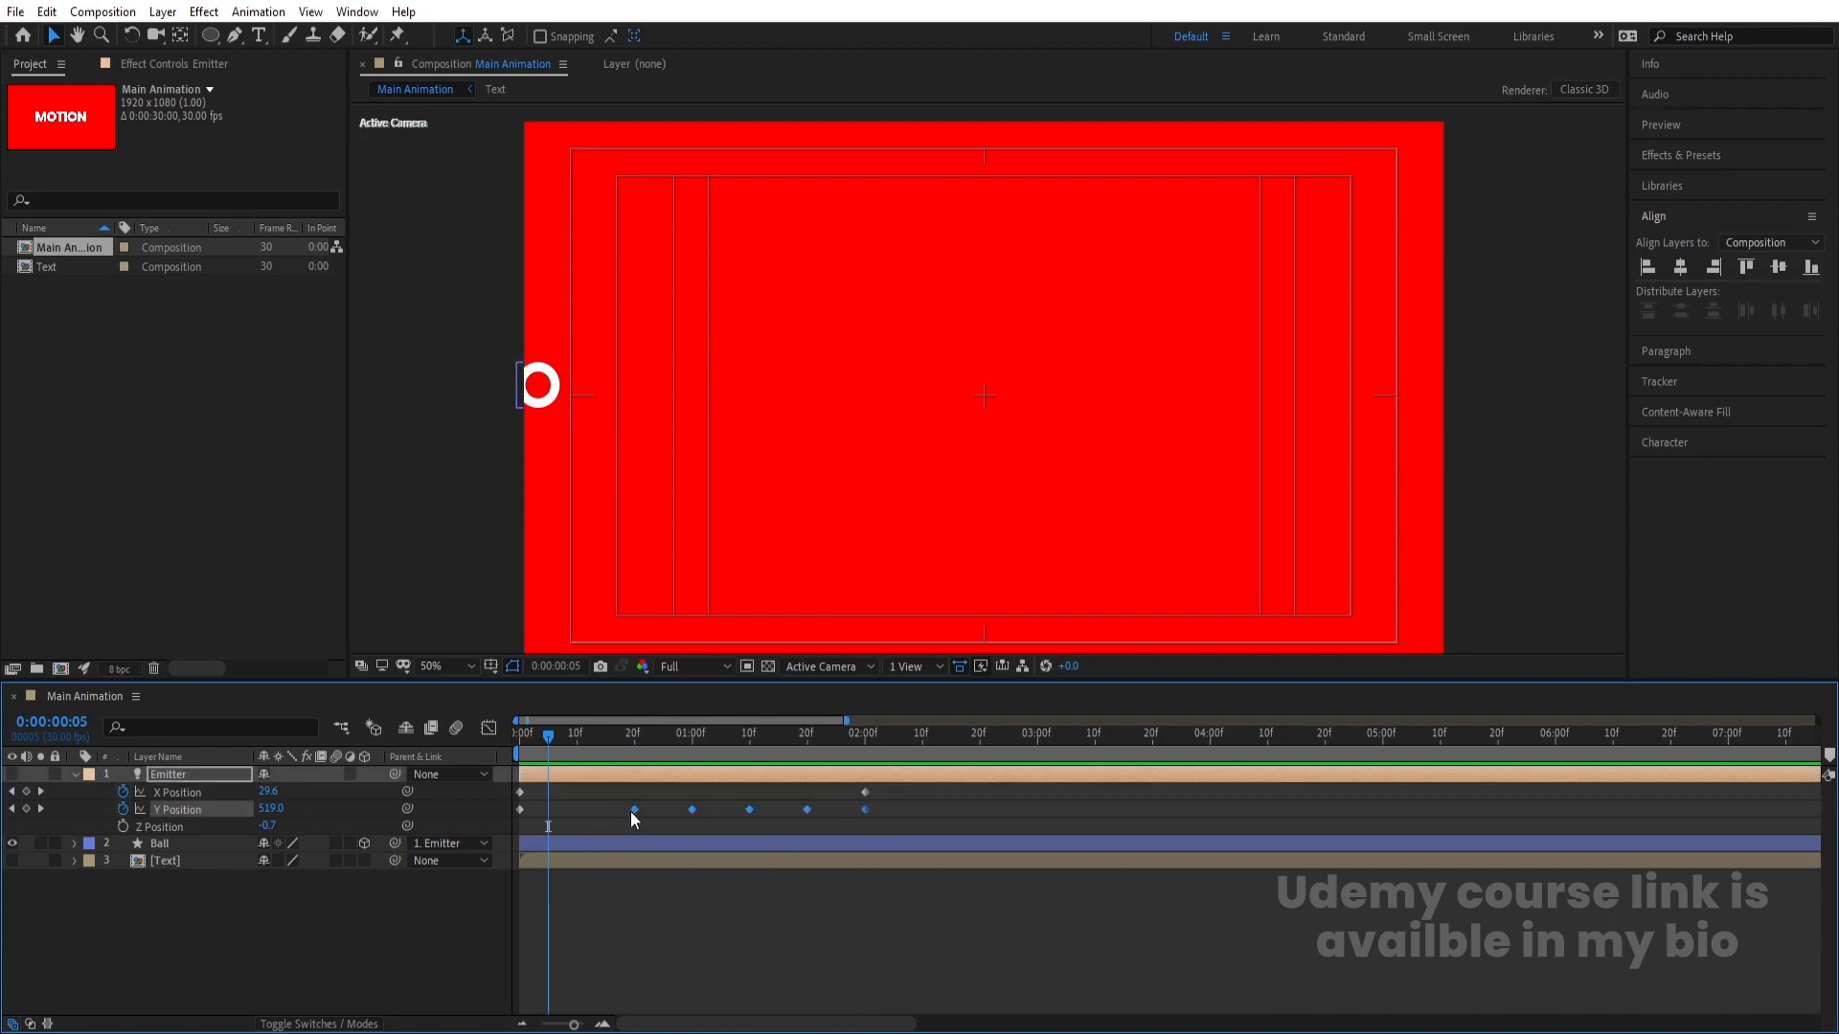
left_click_drag(630, 812, 590, 812)
key("space")
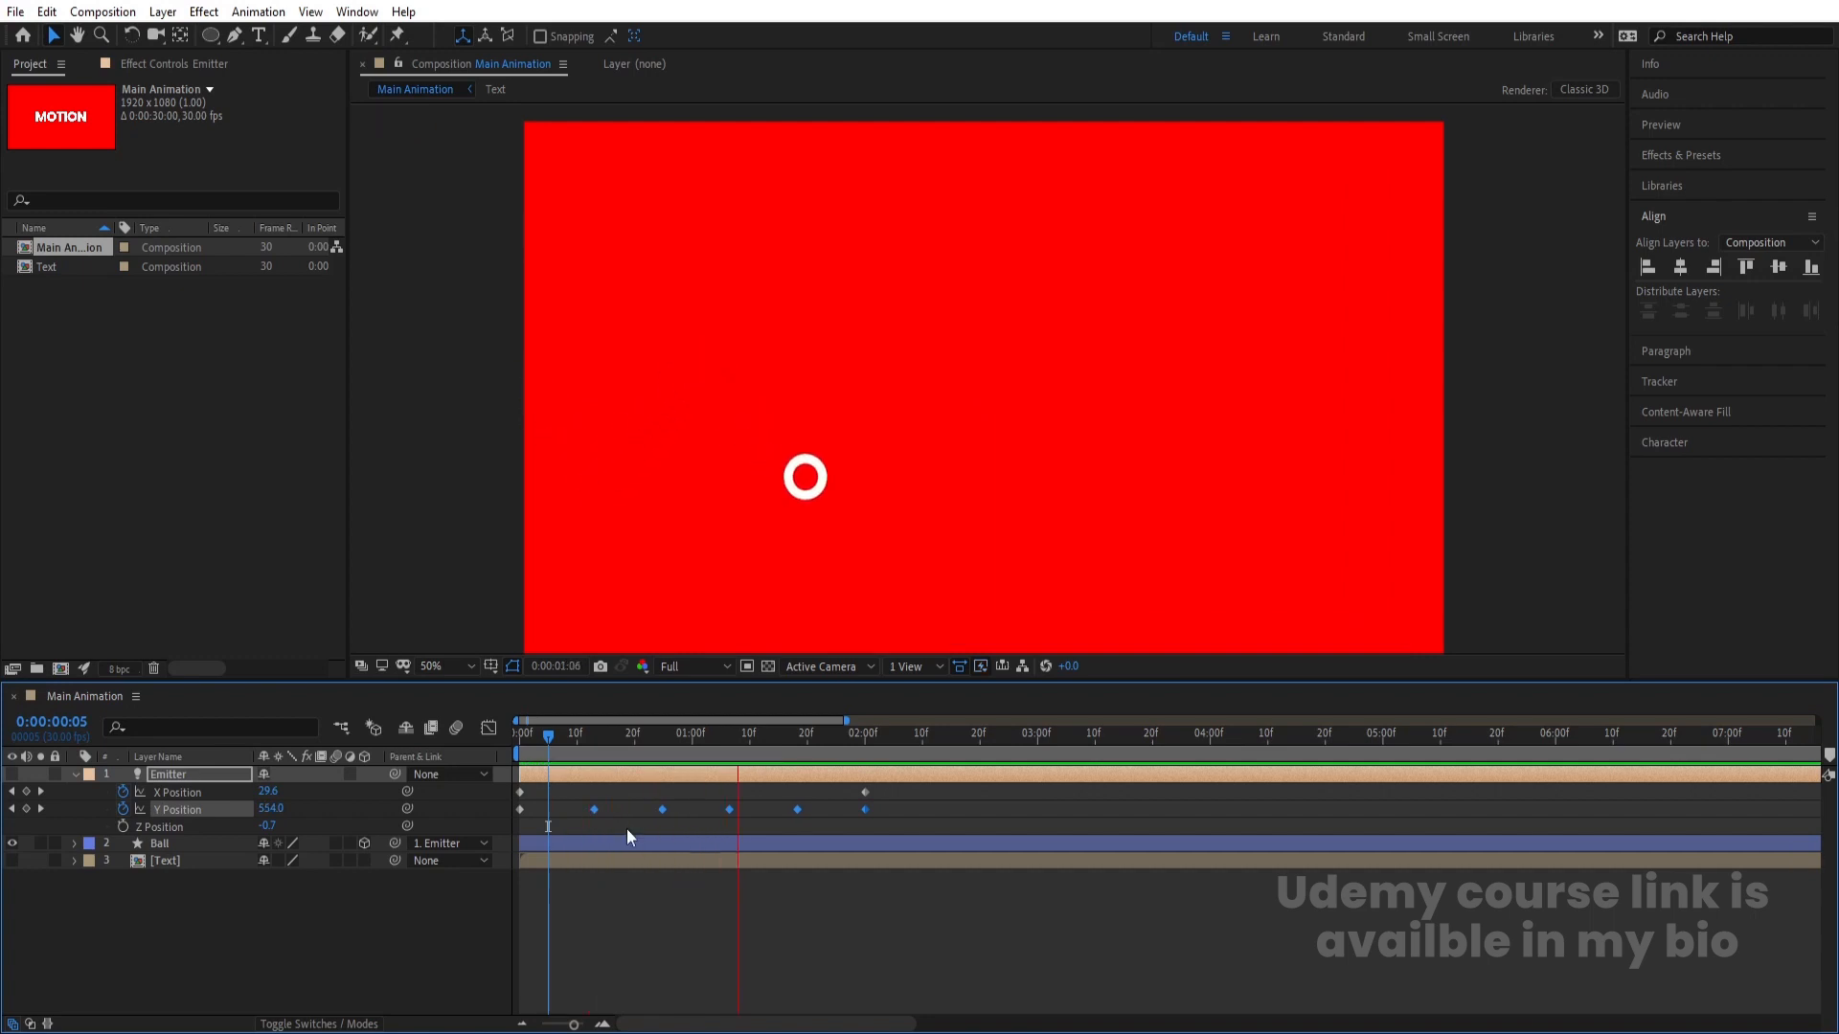
key("space")
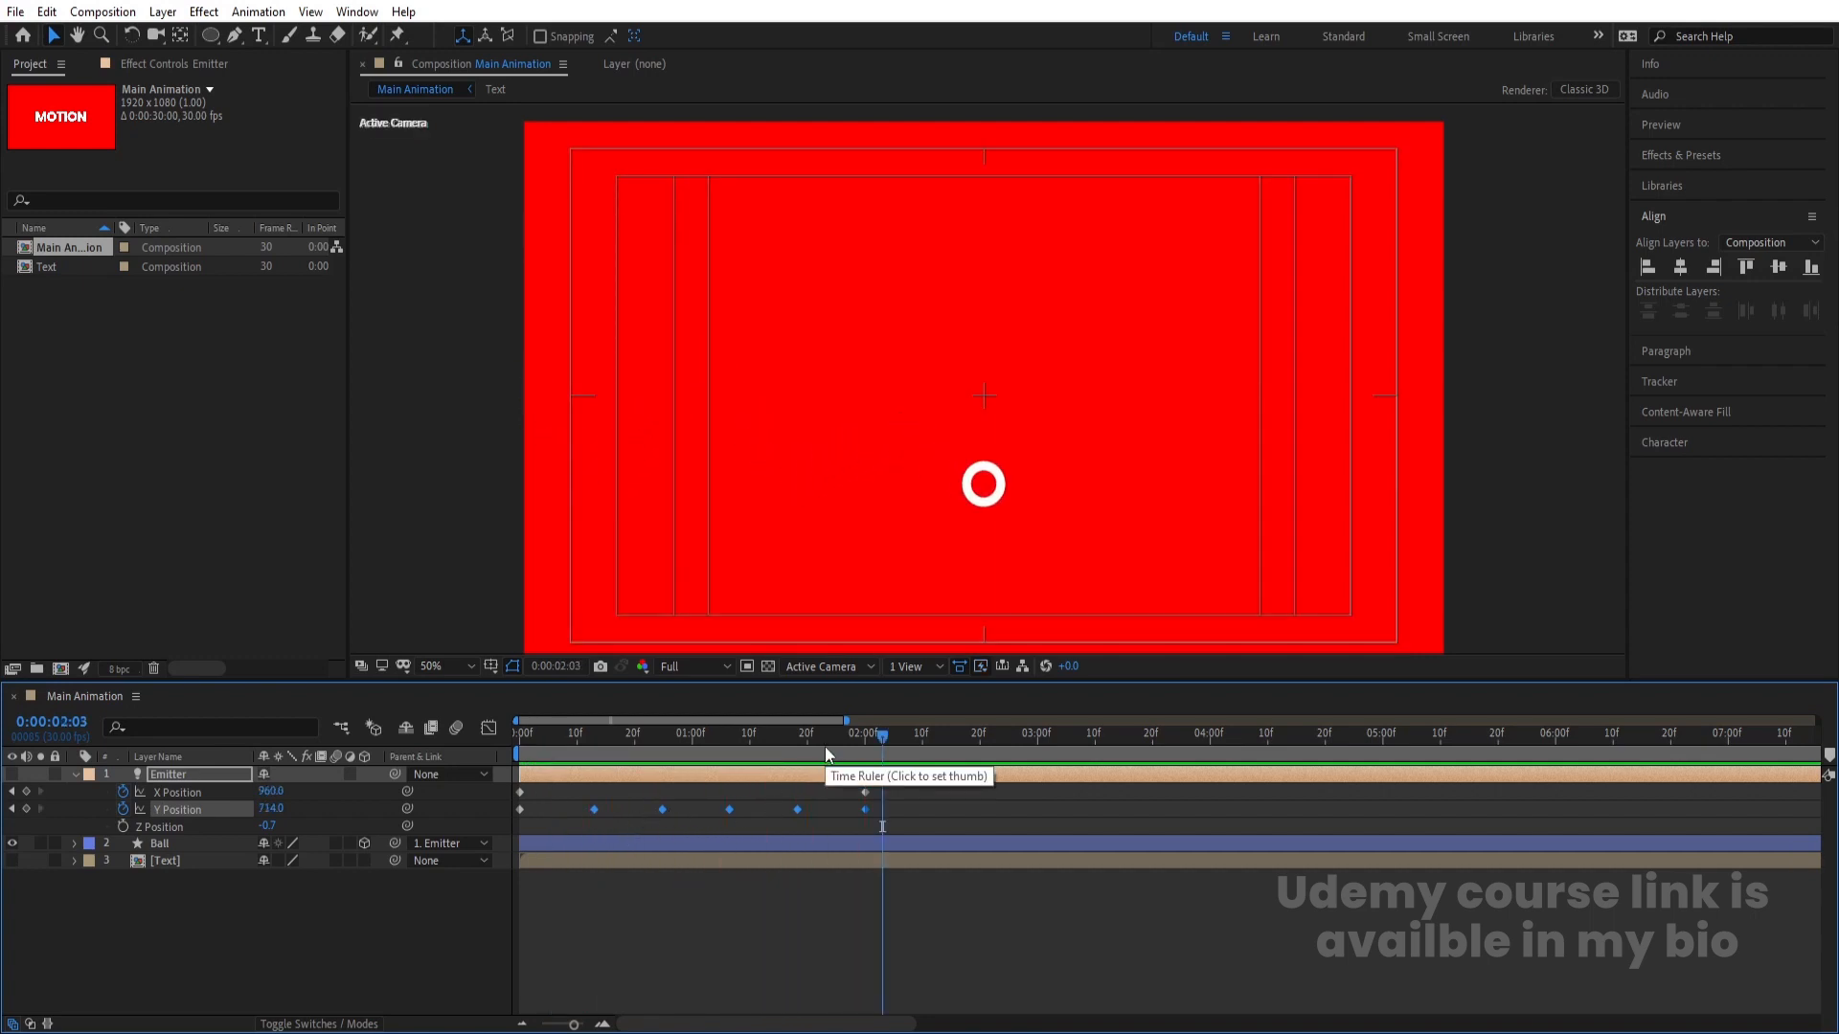
- Apply Easy Ease to all of the Emitter's Y Position keyframes, show their speed graph and preview the motion
left_click_drag(825, 747, 520, 747)
left_click_drag(878, 812, 494, 833)
key("F9")
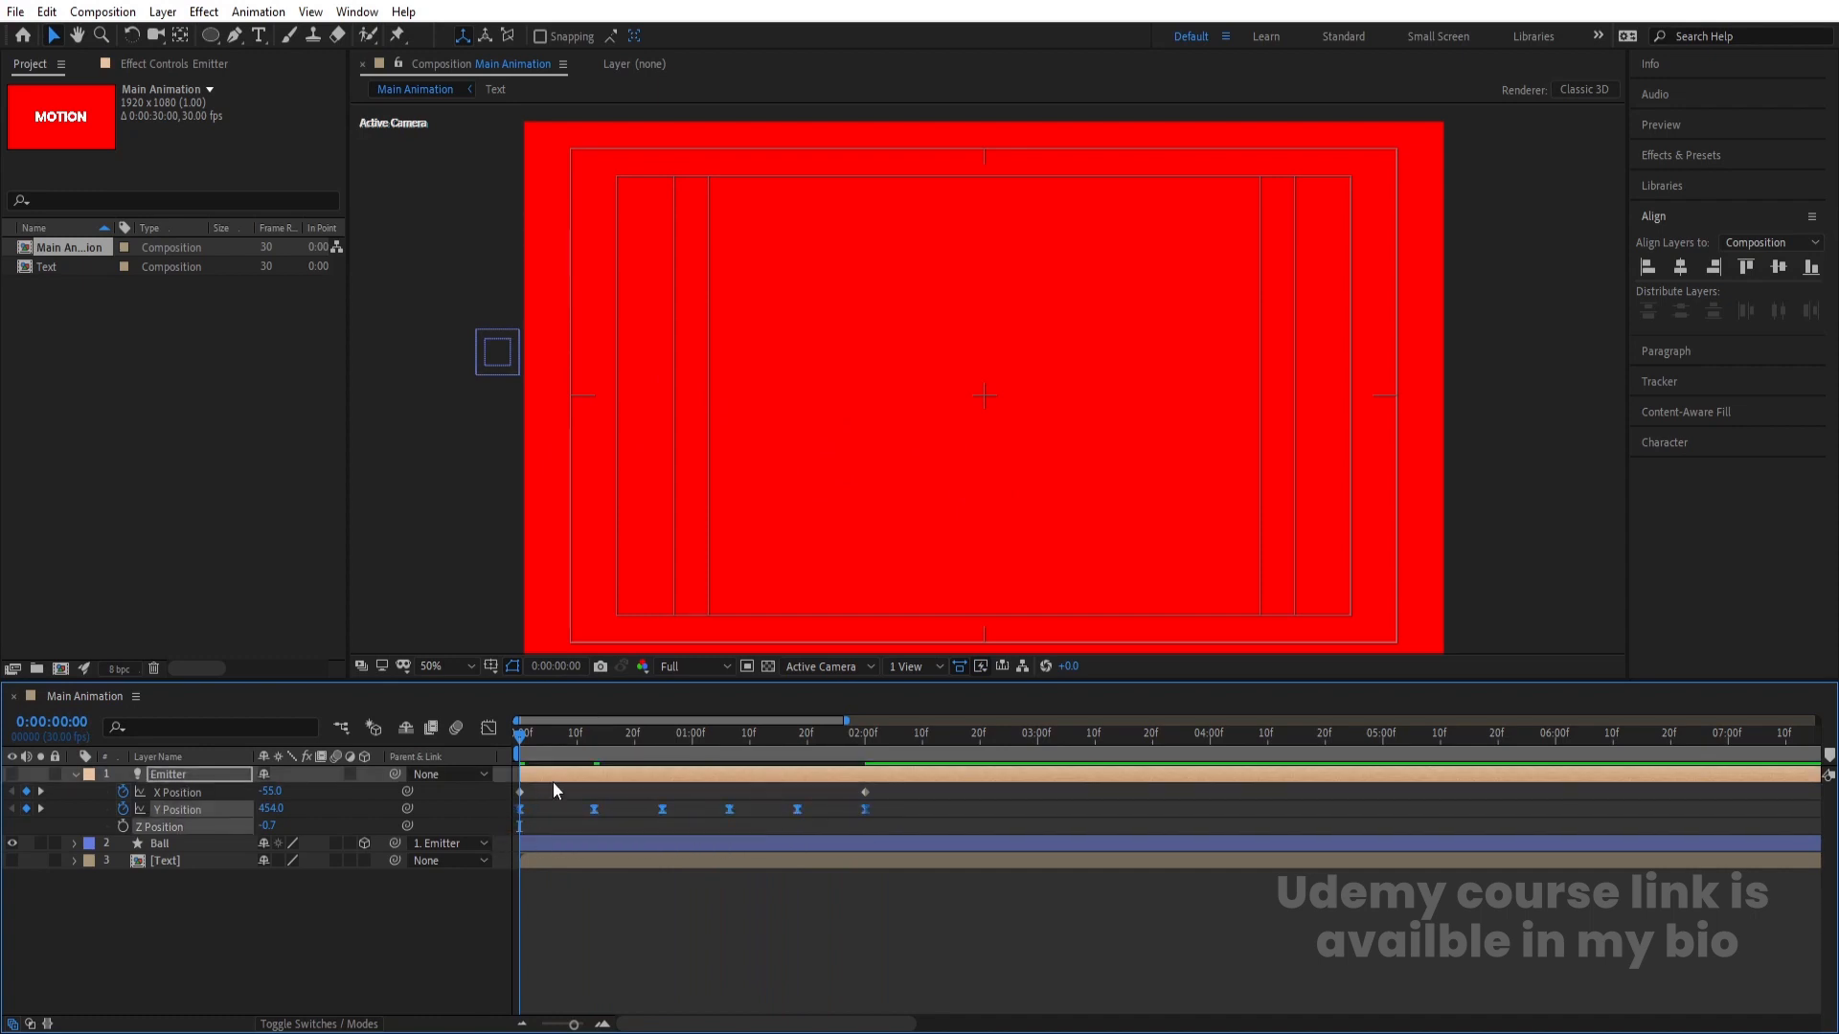
left_click(487, 729)
key("space")
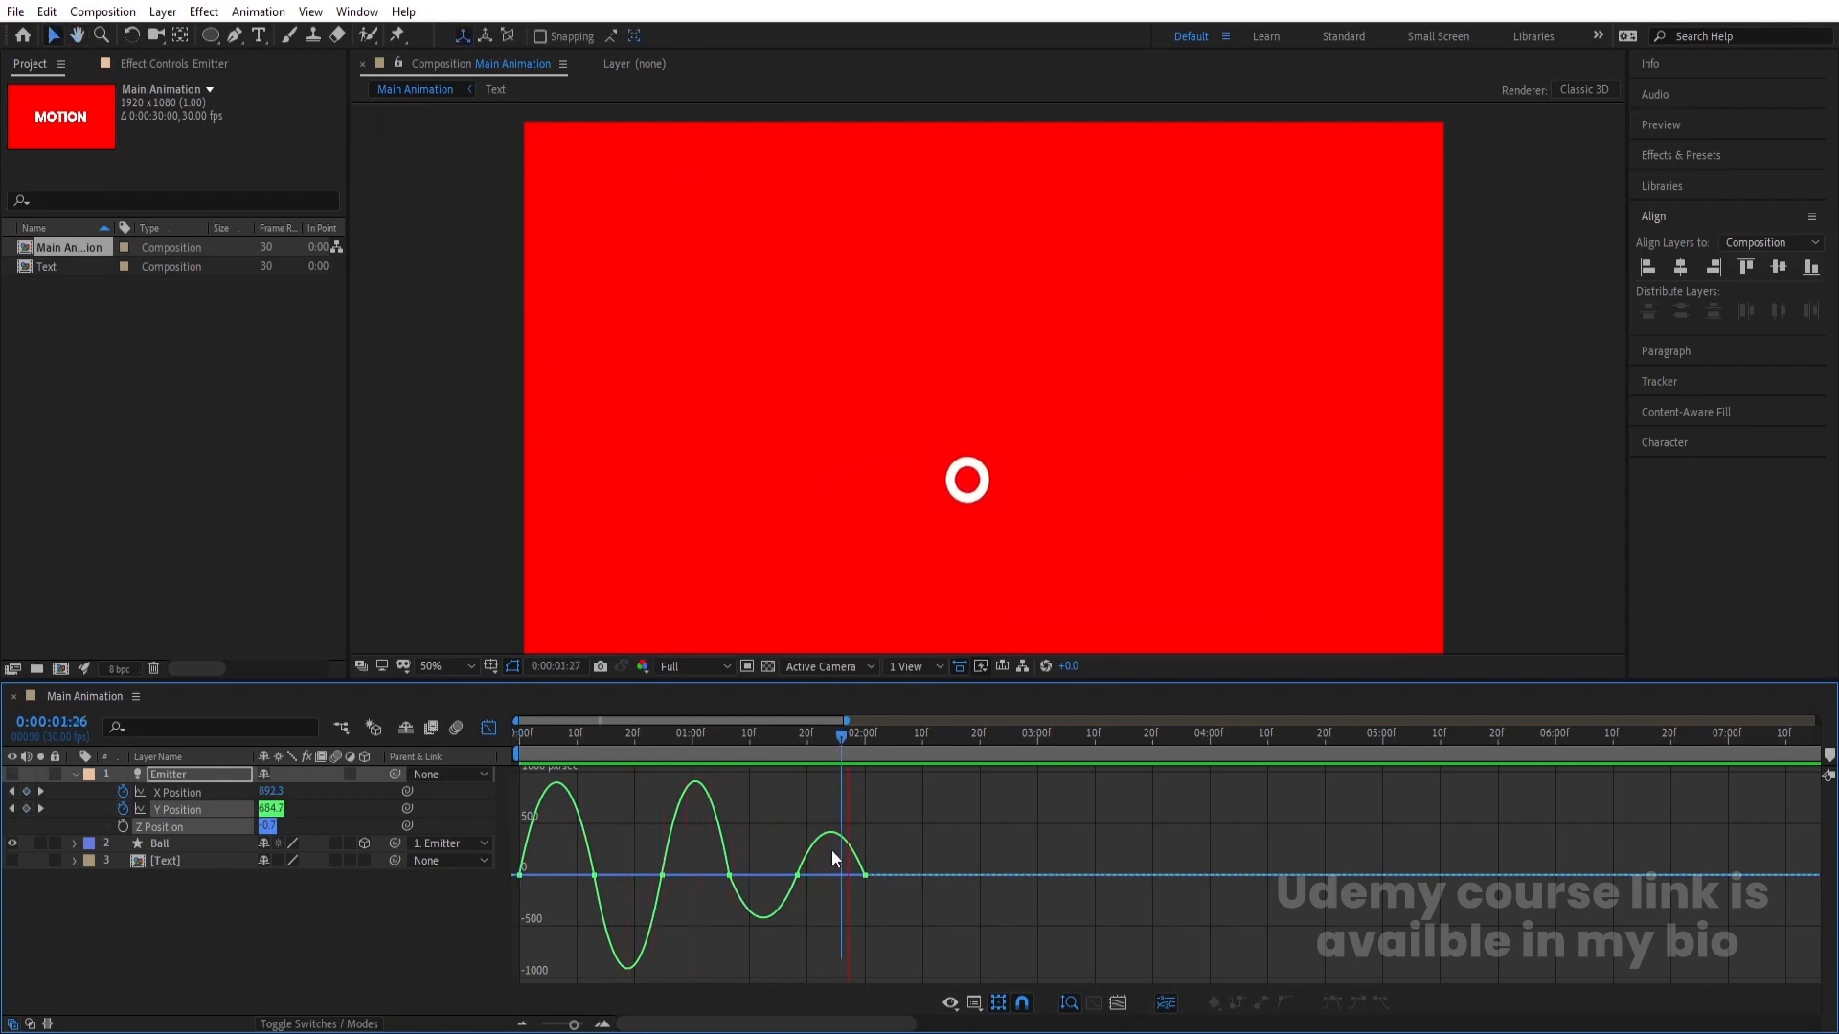
left_click_drag(542, 738, 493, 746)
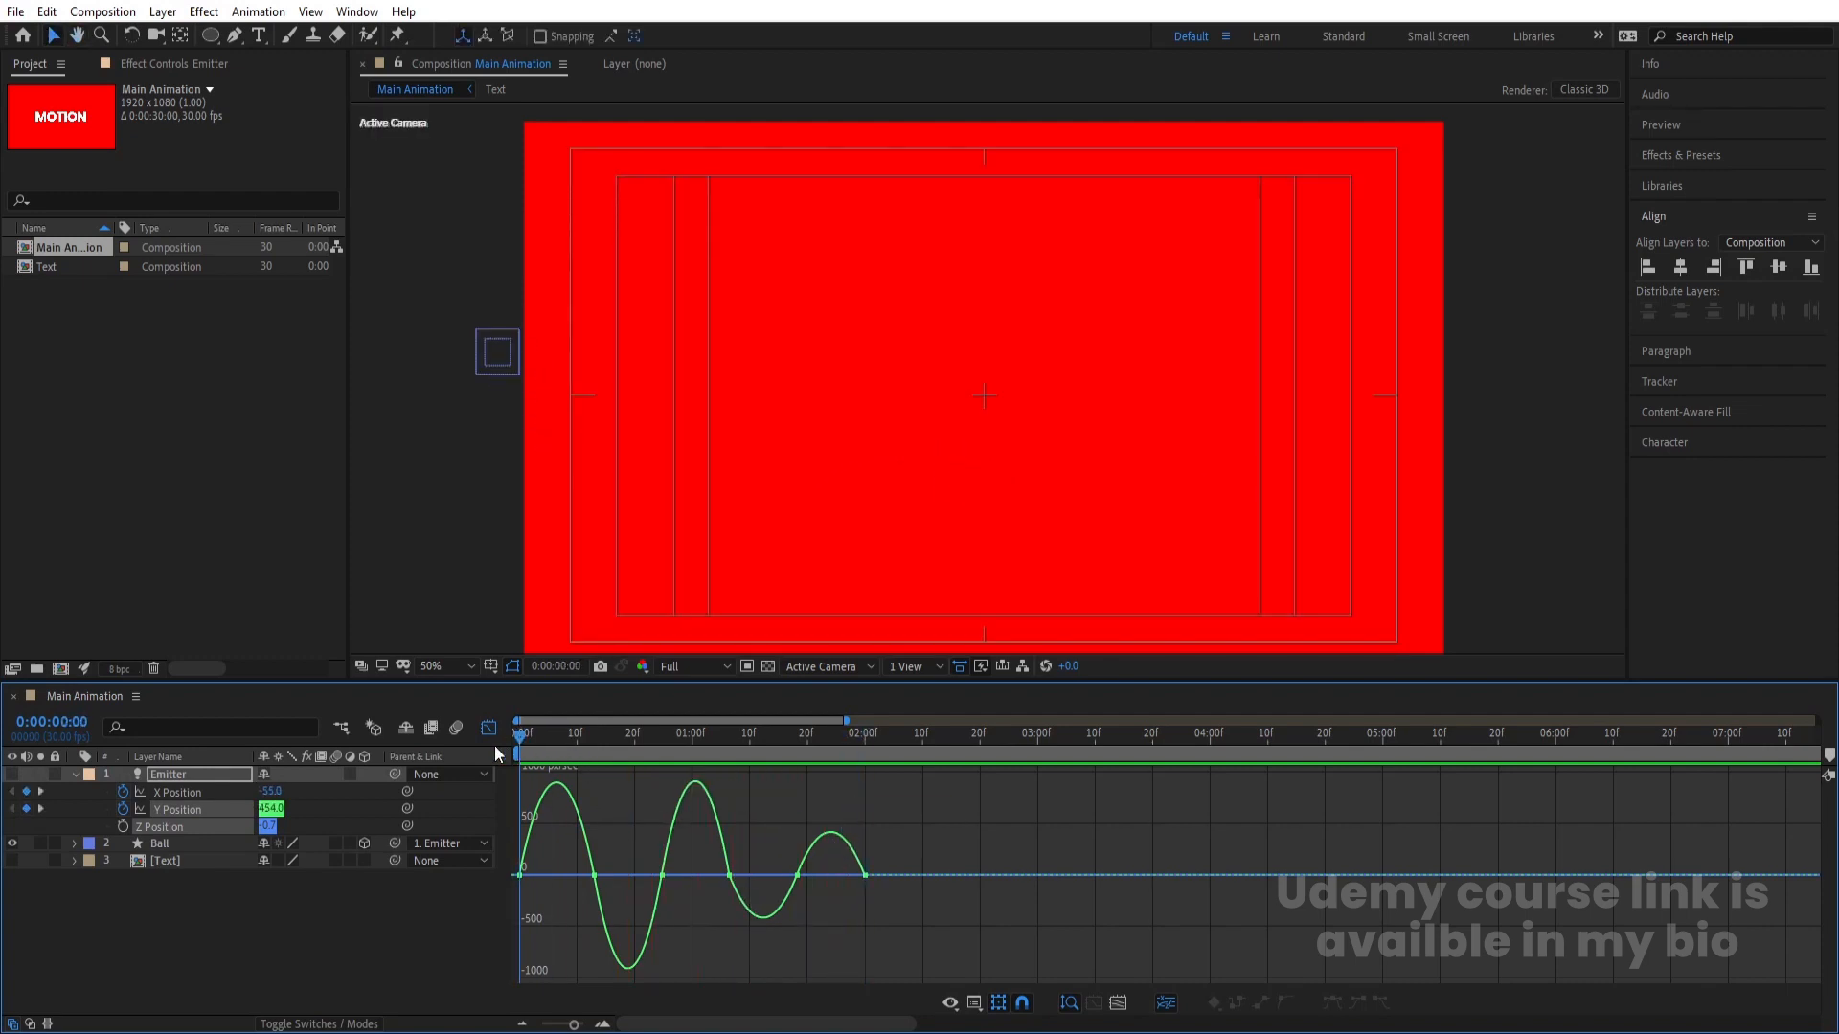
- Sharpen the Y Position speed curve into the frame 13 landing and lengthen the easing on both sides of the bounce peak at 0:25
key("=")
left_click_drag(555, 903, 665, 918)
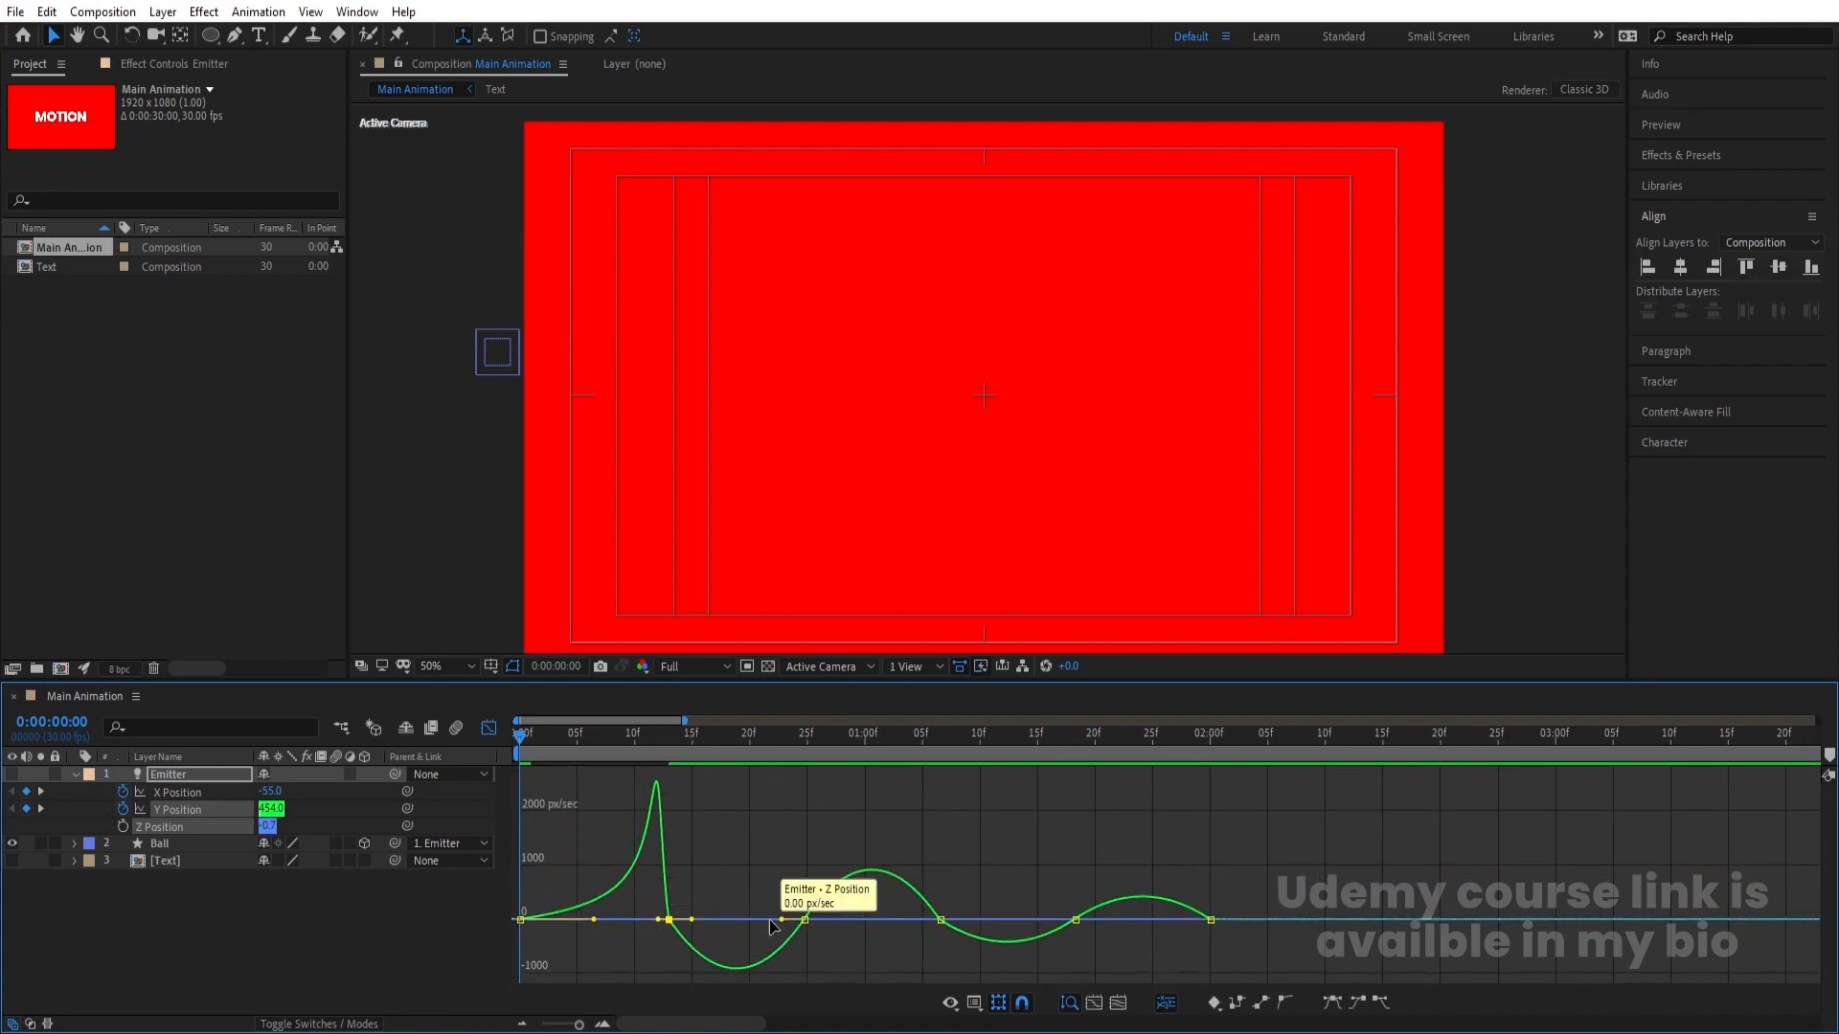
left_click_drag(773, 871, 737, 919)
left_click_drag(827, 876, 871, 900)
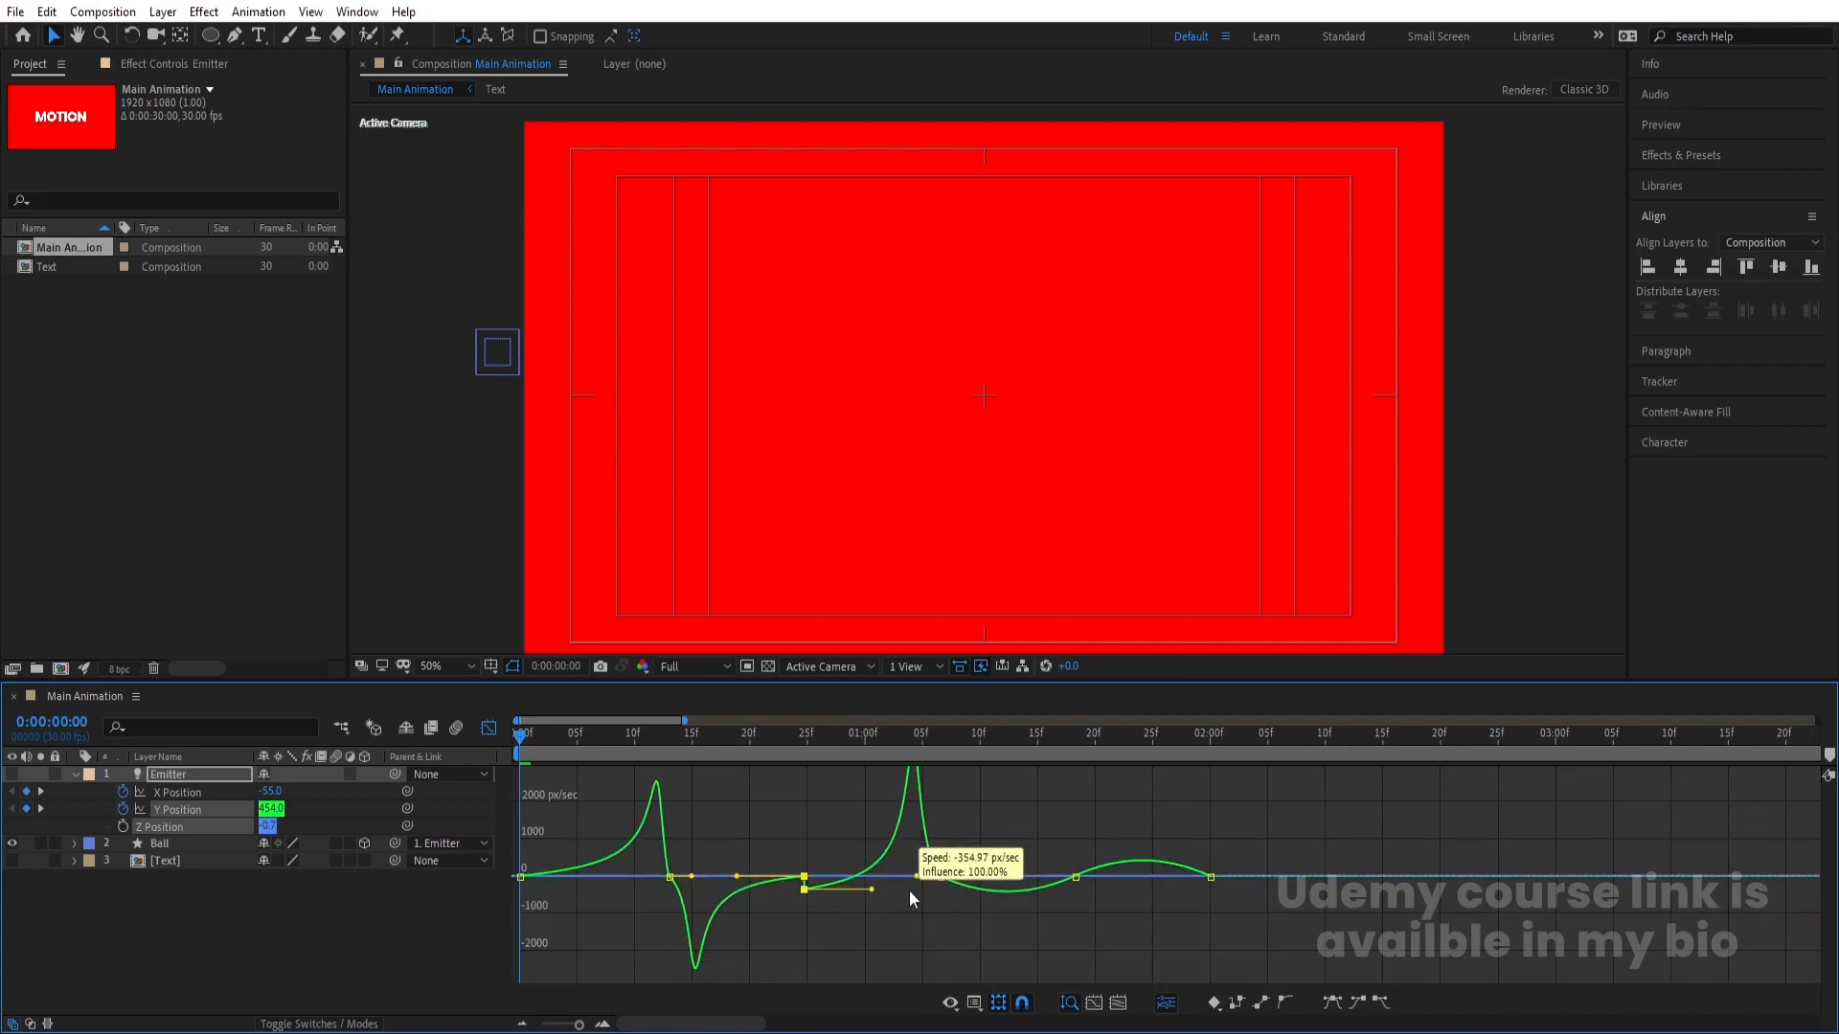
key("ctrl+z")
left_click_drag(789, 850, 894, 885)
- Shorten the speed influence leaving the frame 13 landing and entering the landing near 1:07, and preview
left_click_drag(682, 843, 636, 936)
left_click_drag(692, 876, 679, 875)
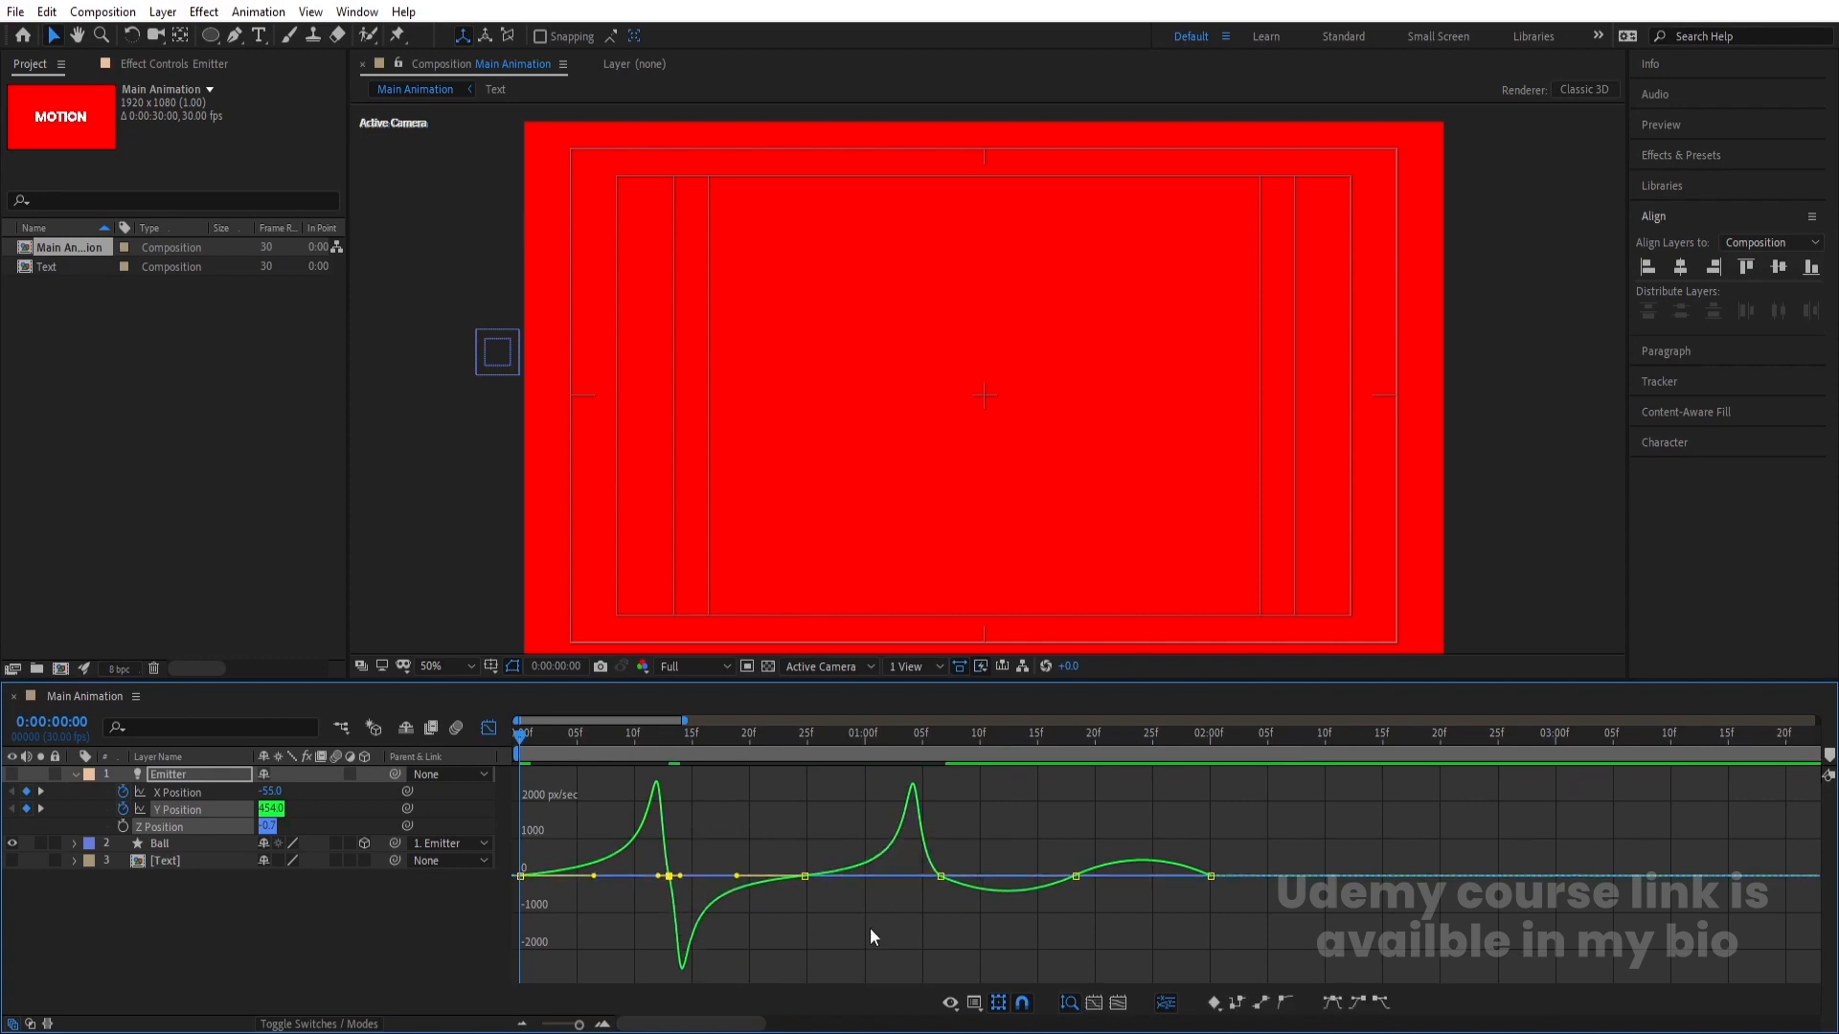
mouse_move(951, 864)
left_mouse_down()
mouse_move(909, 903)
mouse_move(928, 876)
left_mouse_up()
key("space")
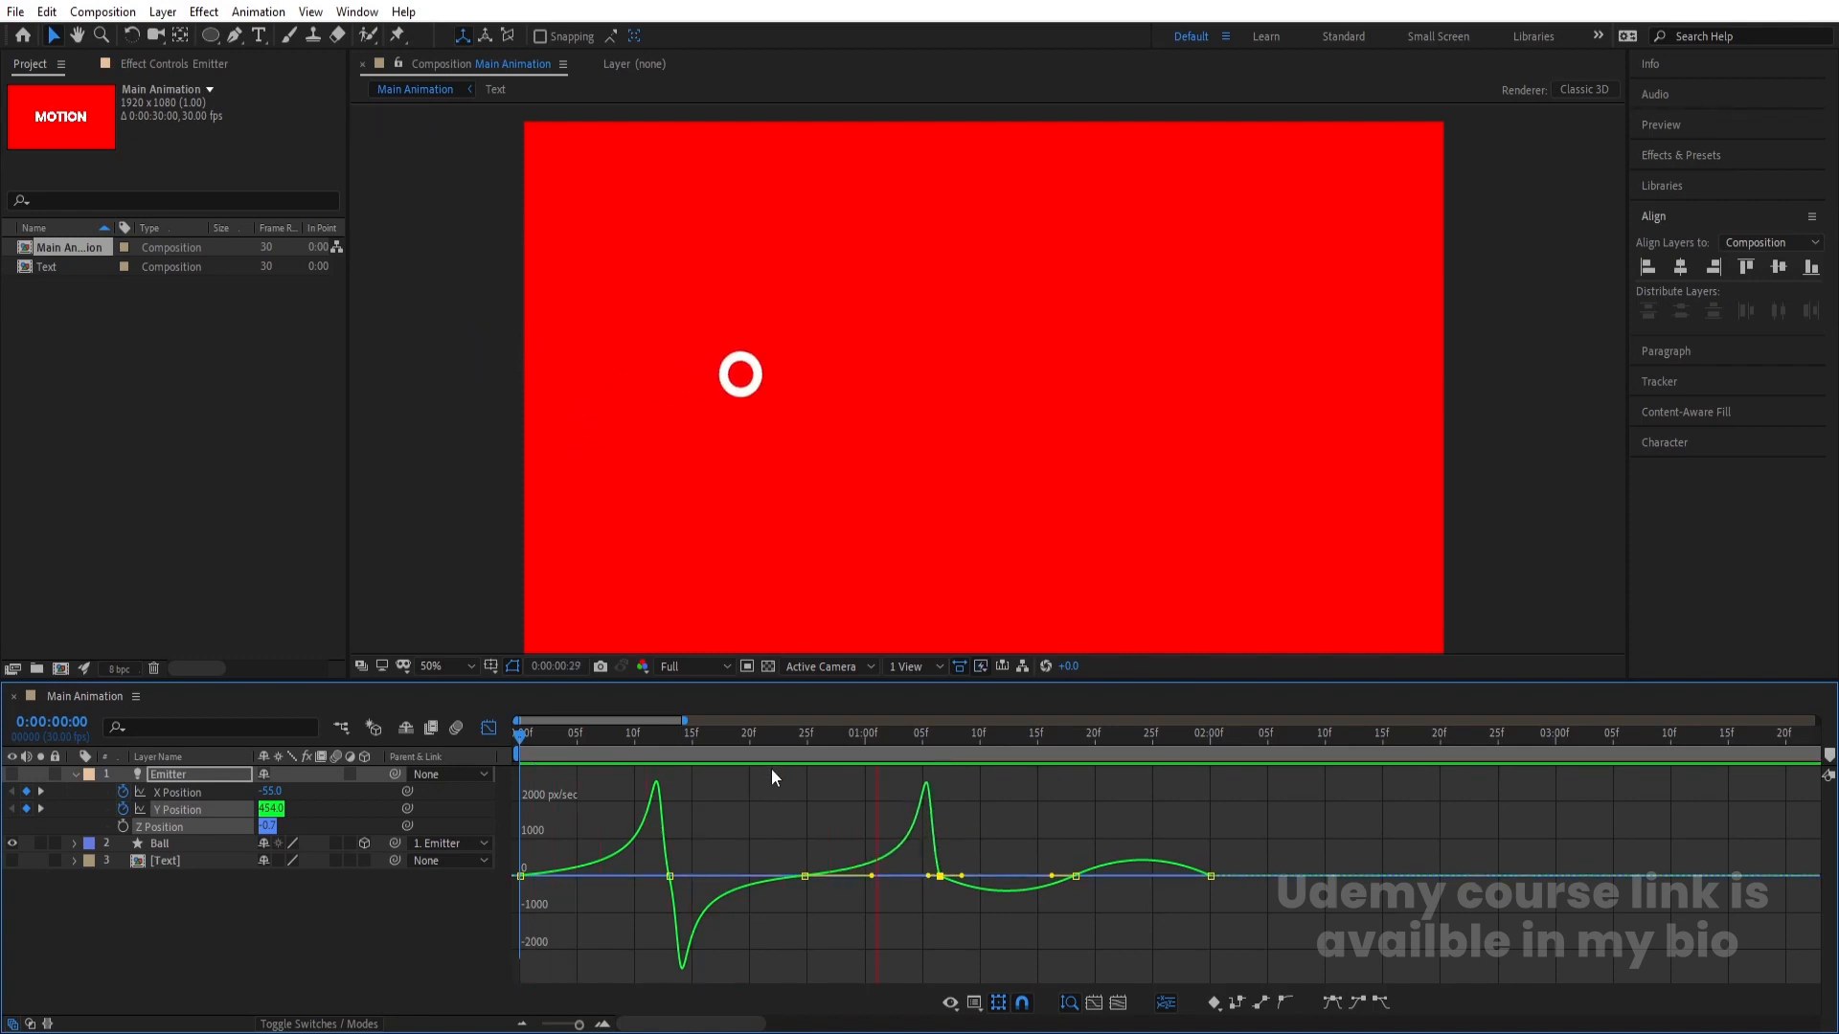
key("space")
- Lengthen the easing around the 1:18 bounce peak, shorten the influence leaving the 1:07 landing and entering 2:00, and preview
left_click_drag(1042, 819, 980, 877)
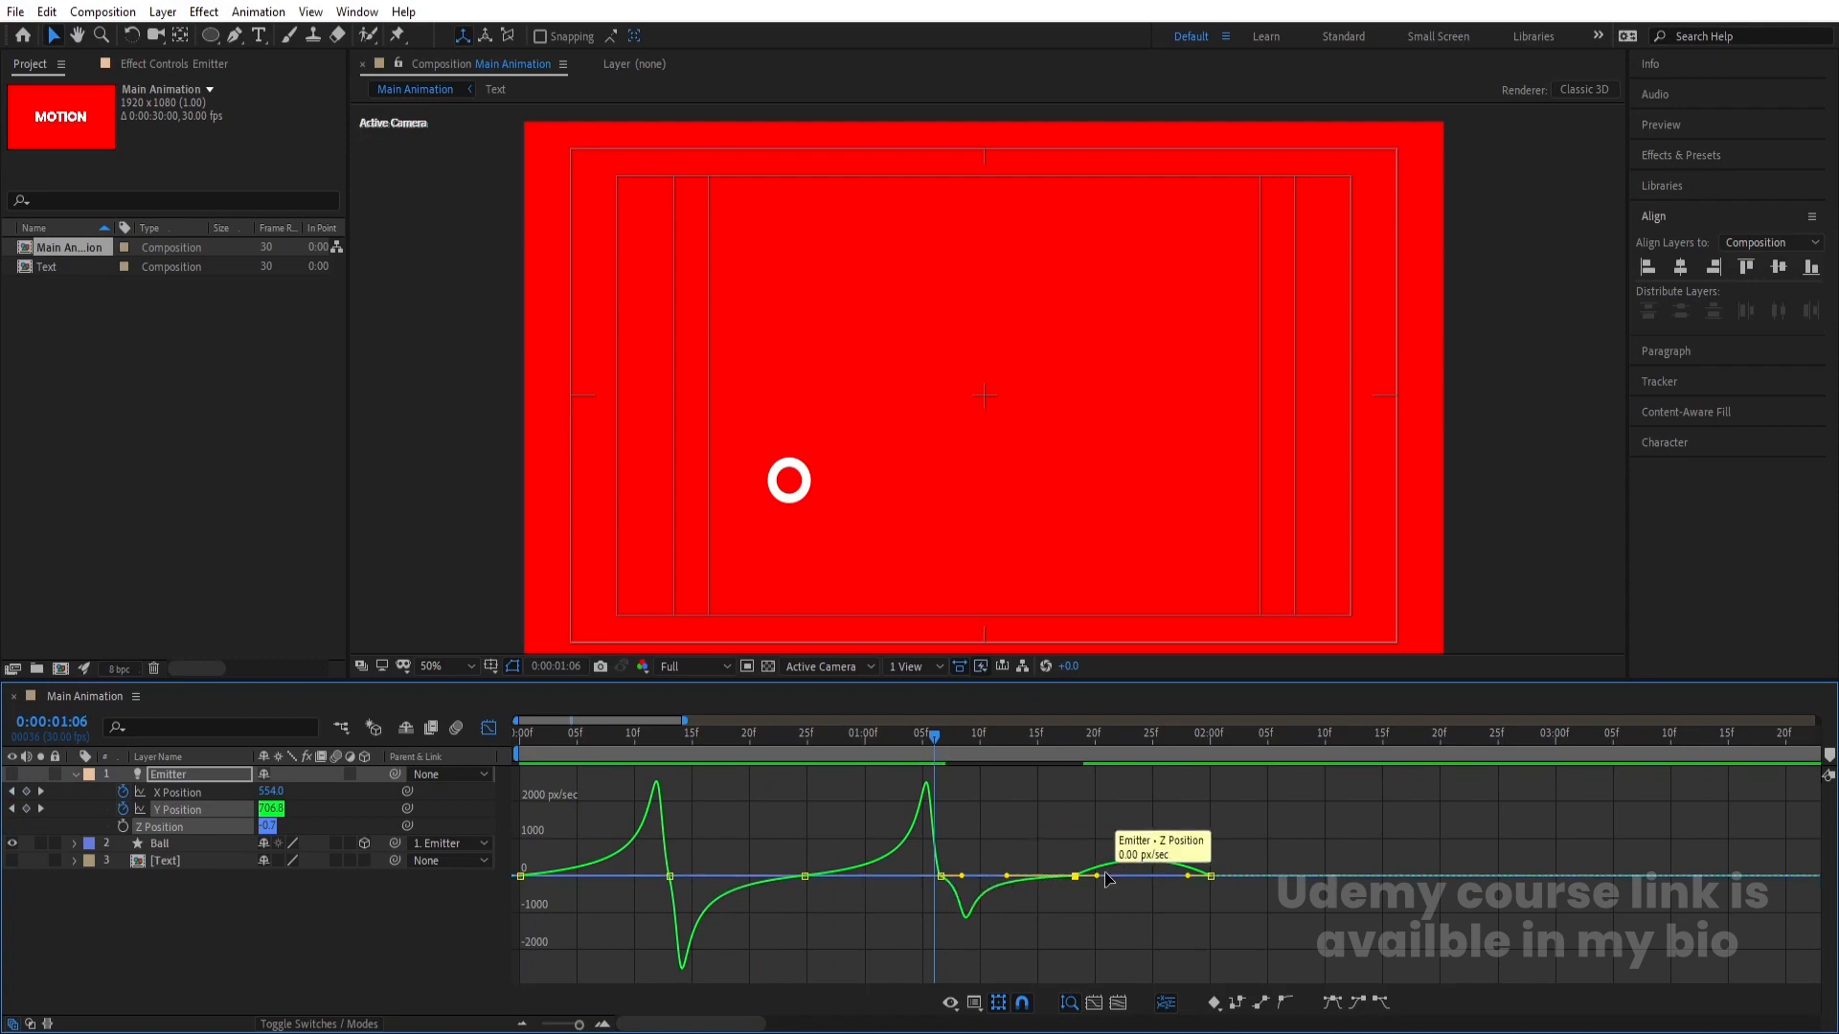
left_click_drag(1097, 877, 1174, 875)
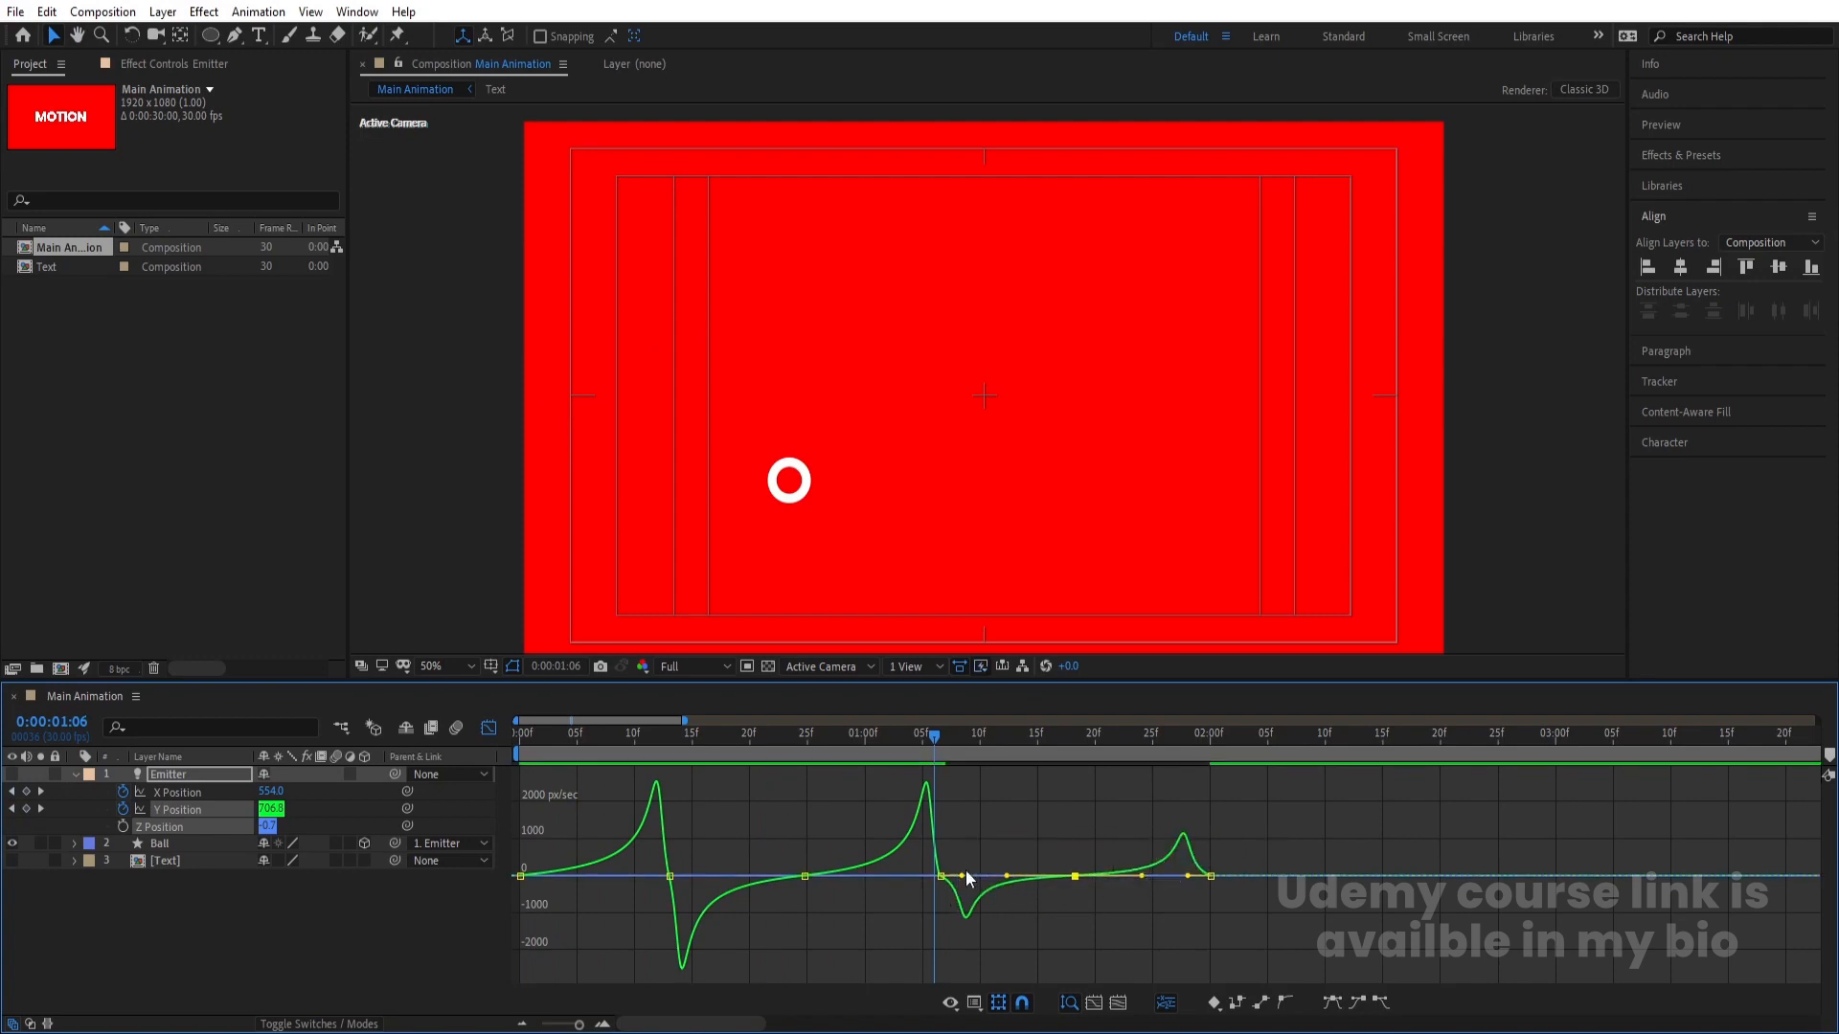
left_click_drag(961, 876, 944, 876)
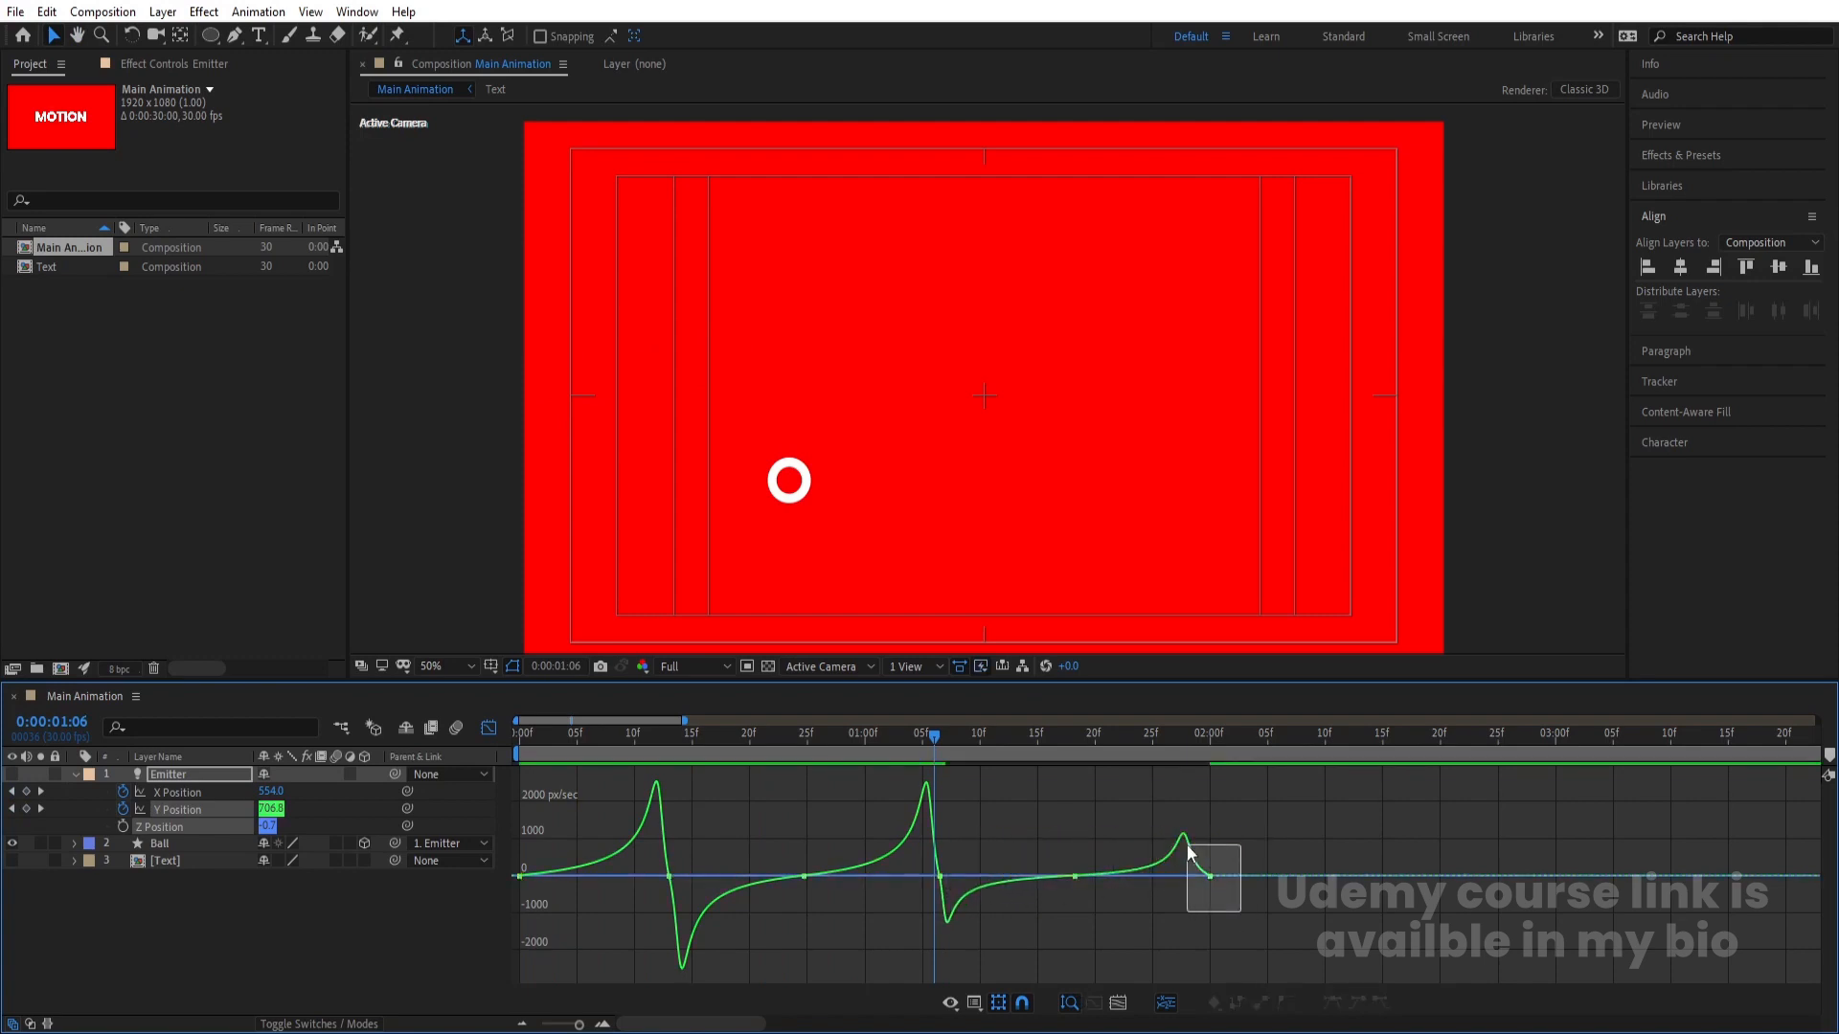
left_click_drag(1189, 877, 1202, 876)
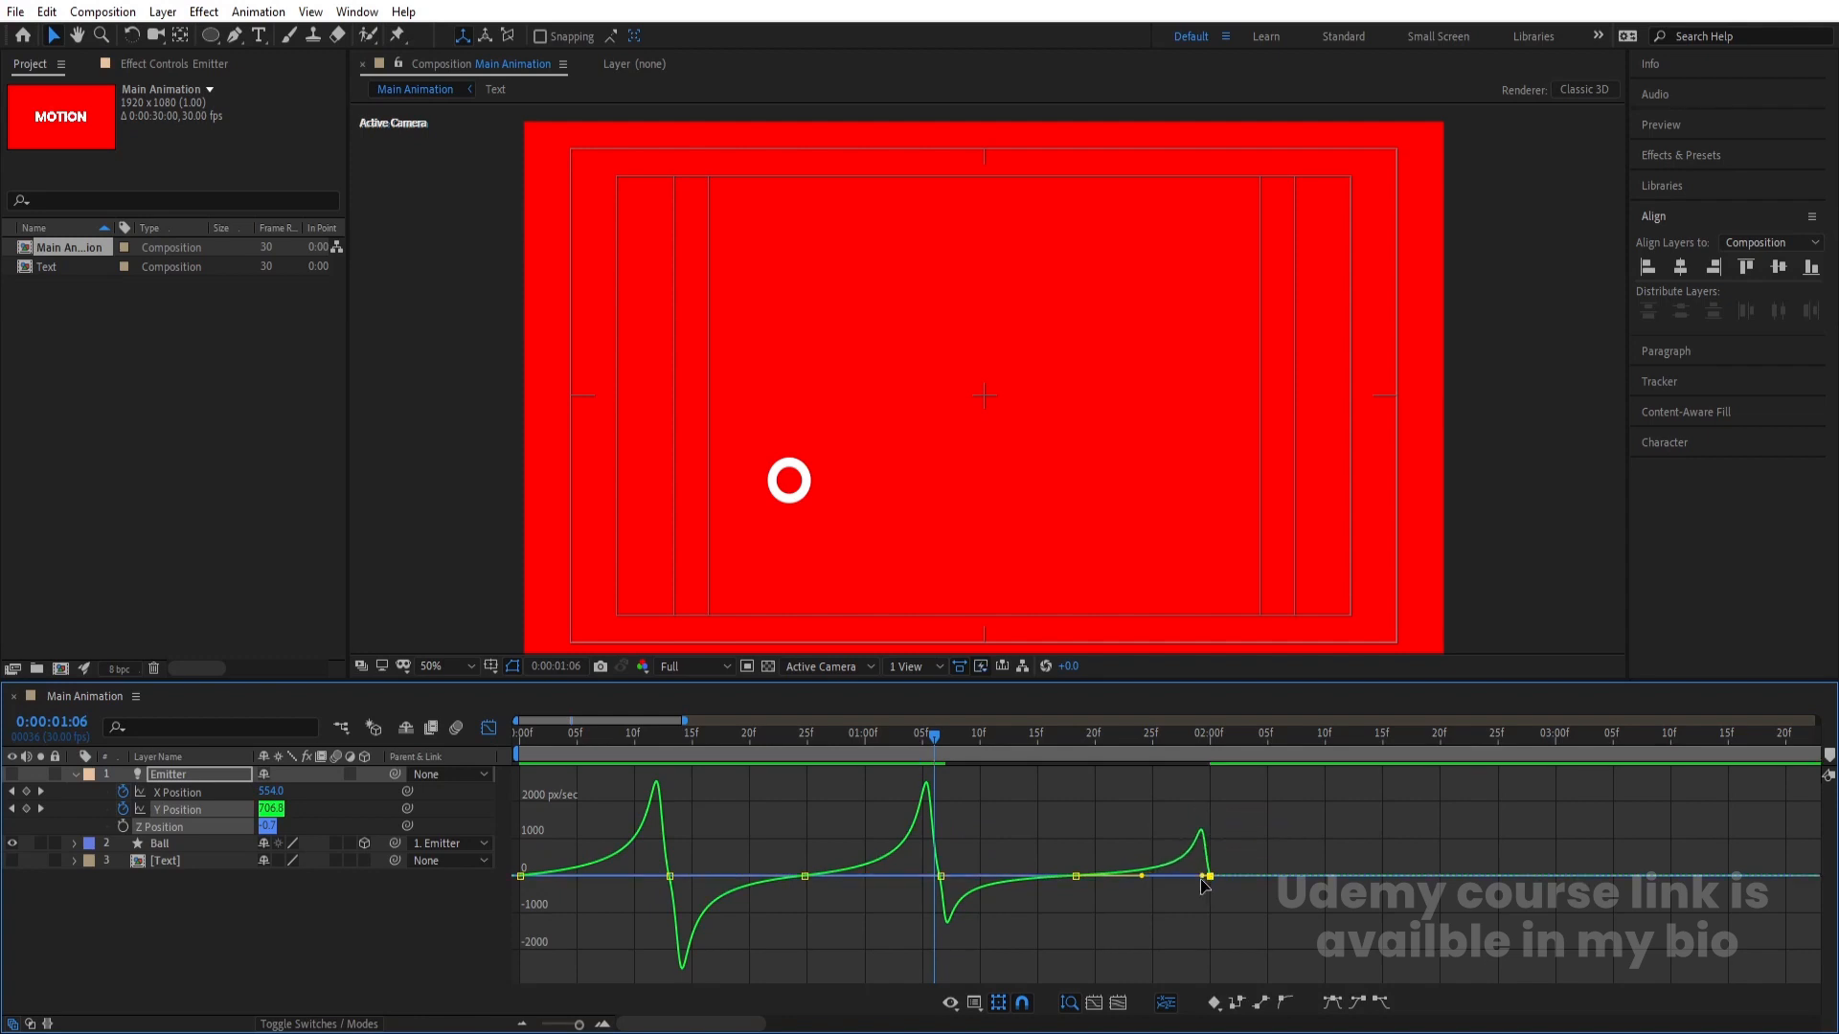
key("space")
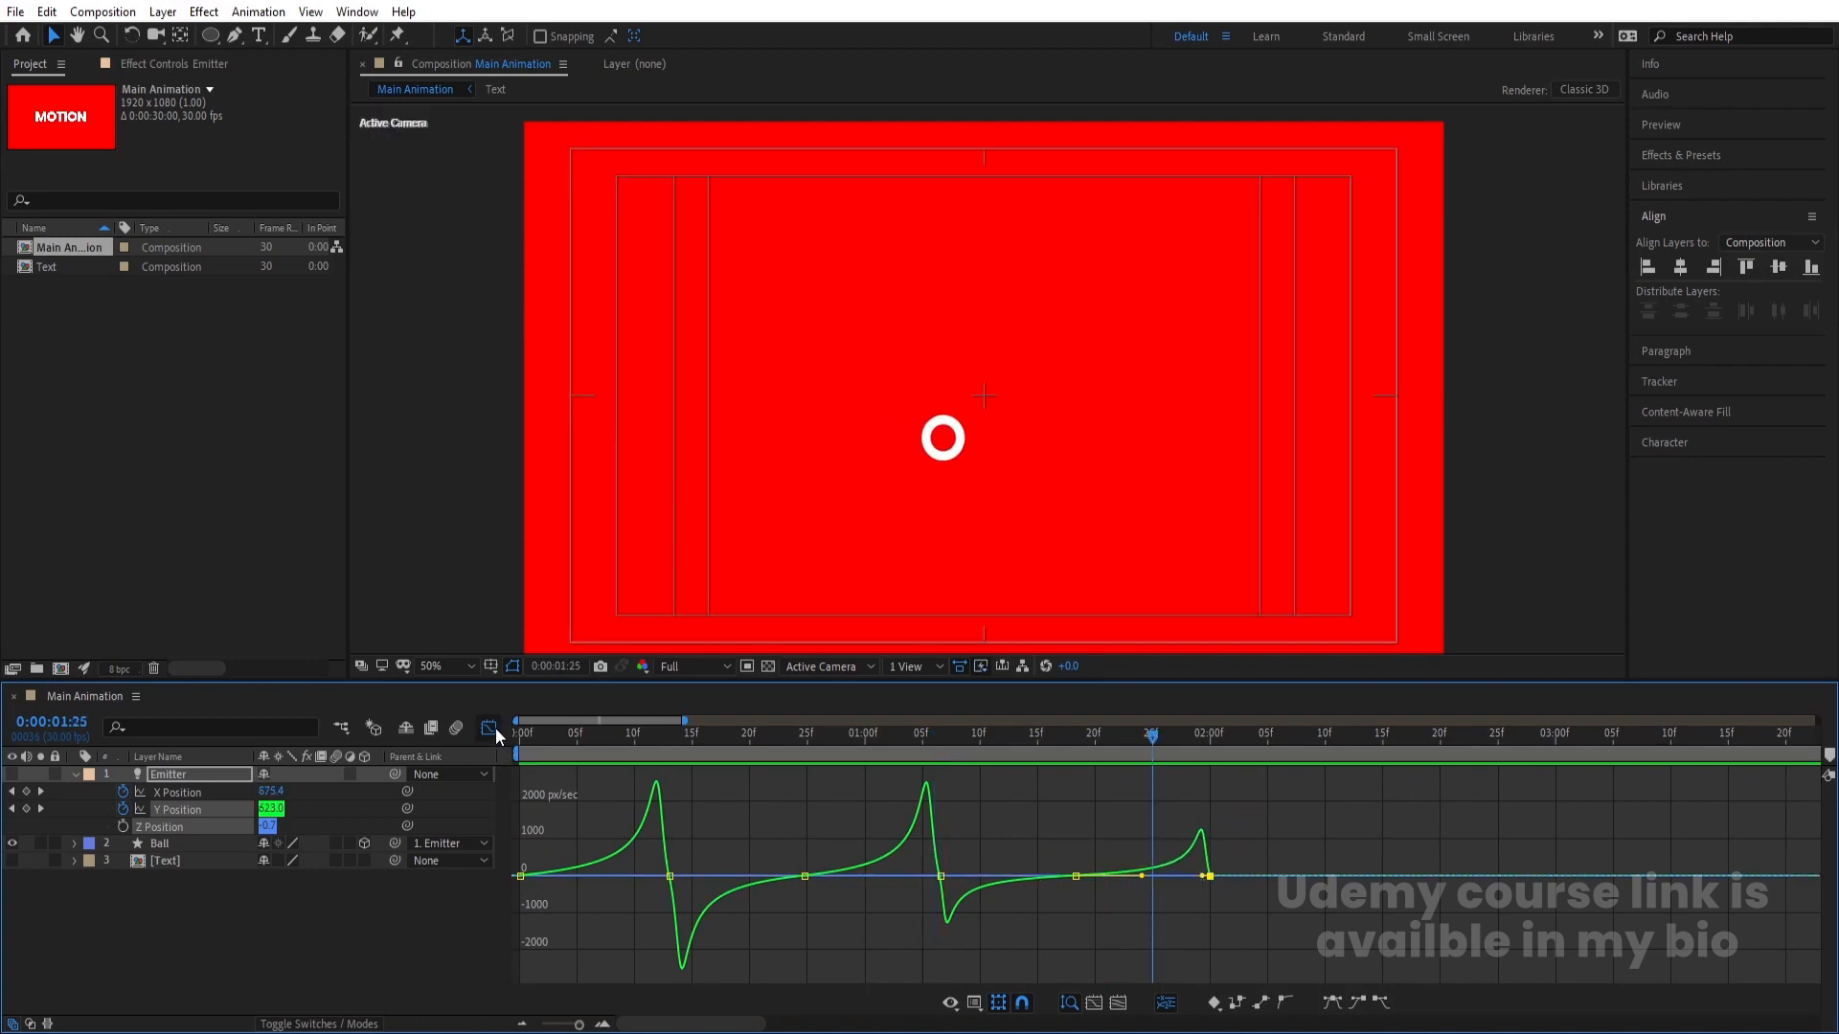
- Raise the second bounce's peak by reducing the Emitter's Y Position at 1:18, and preview from the start
left_click(489, 728)
left_click(1071, 736)
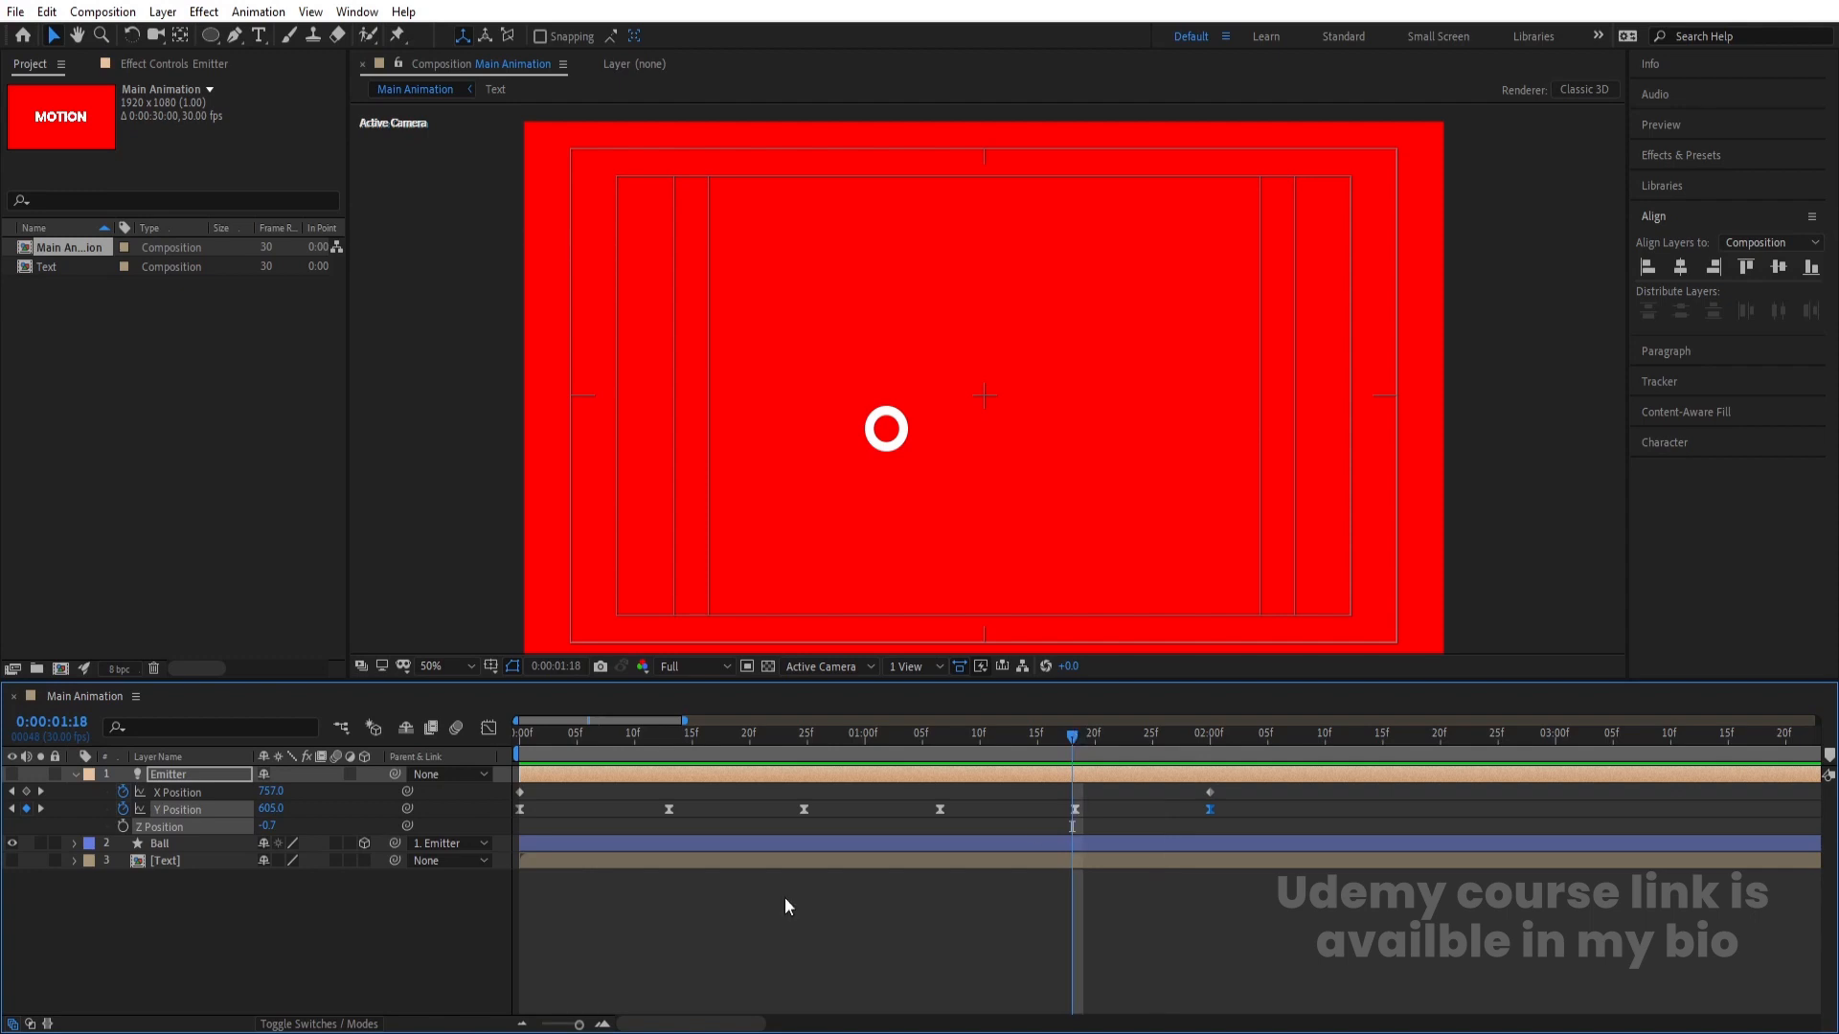
left_click_drag(259, 812, 189, 810)
left_click_drag(970, 759, 533, 774)
key("space")
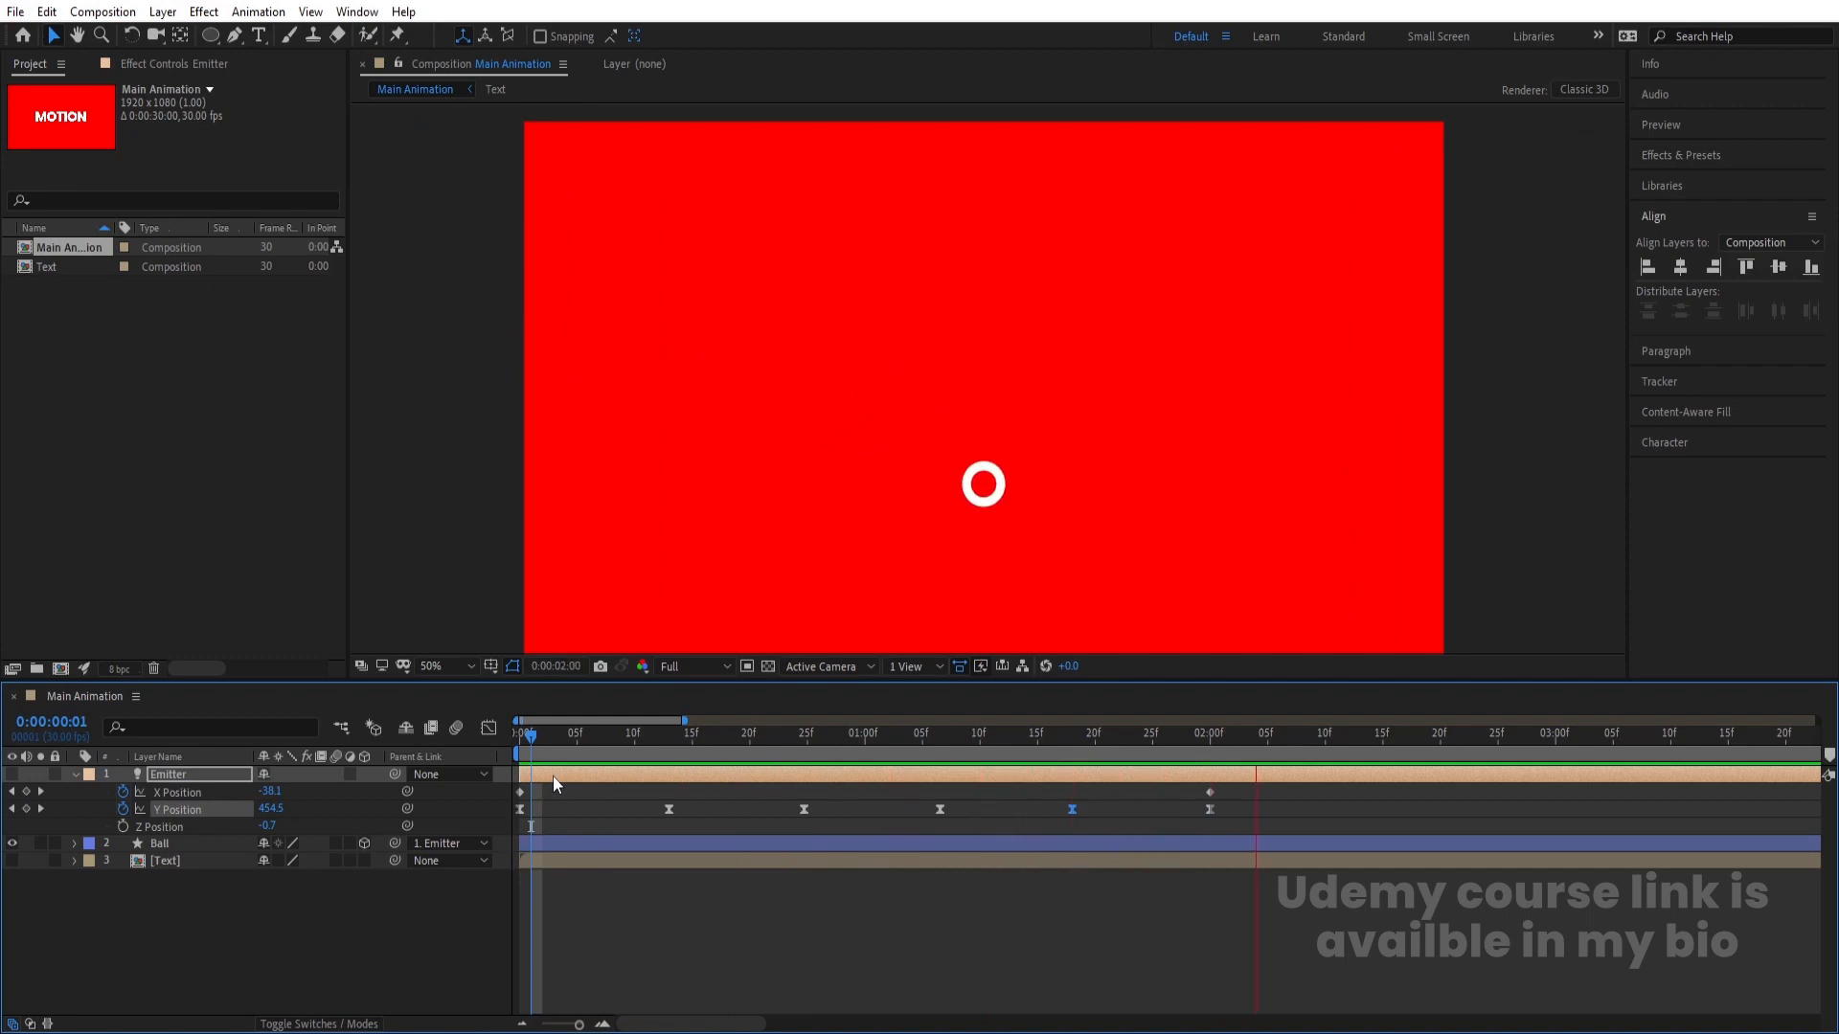
key("space")
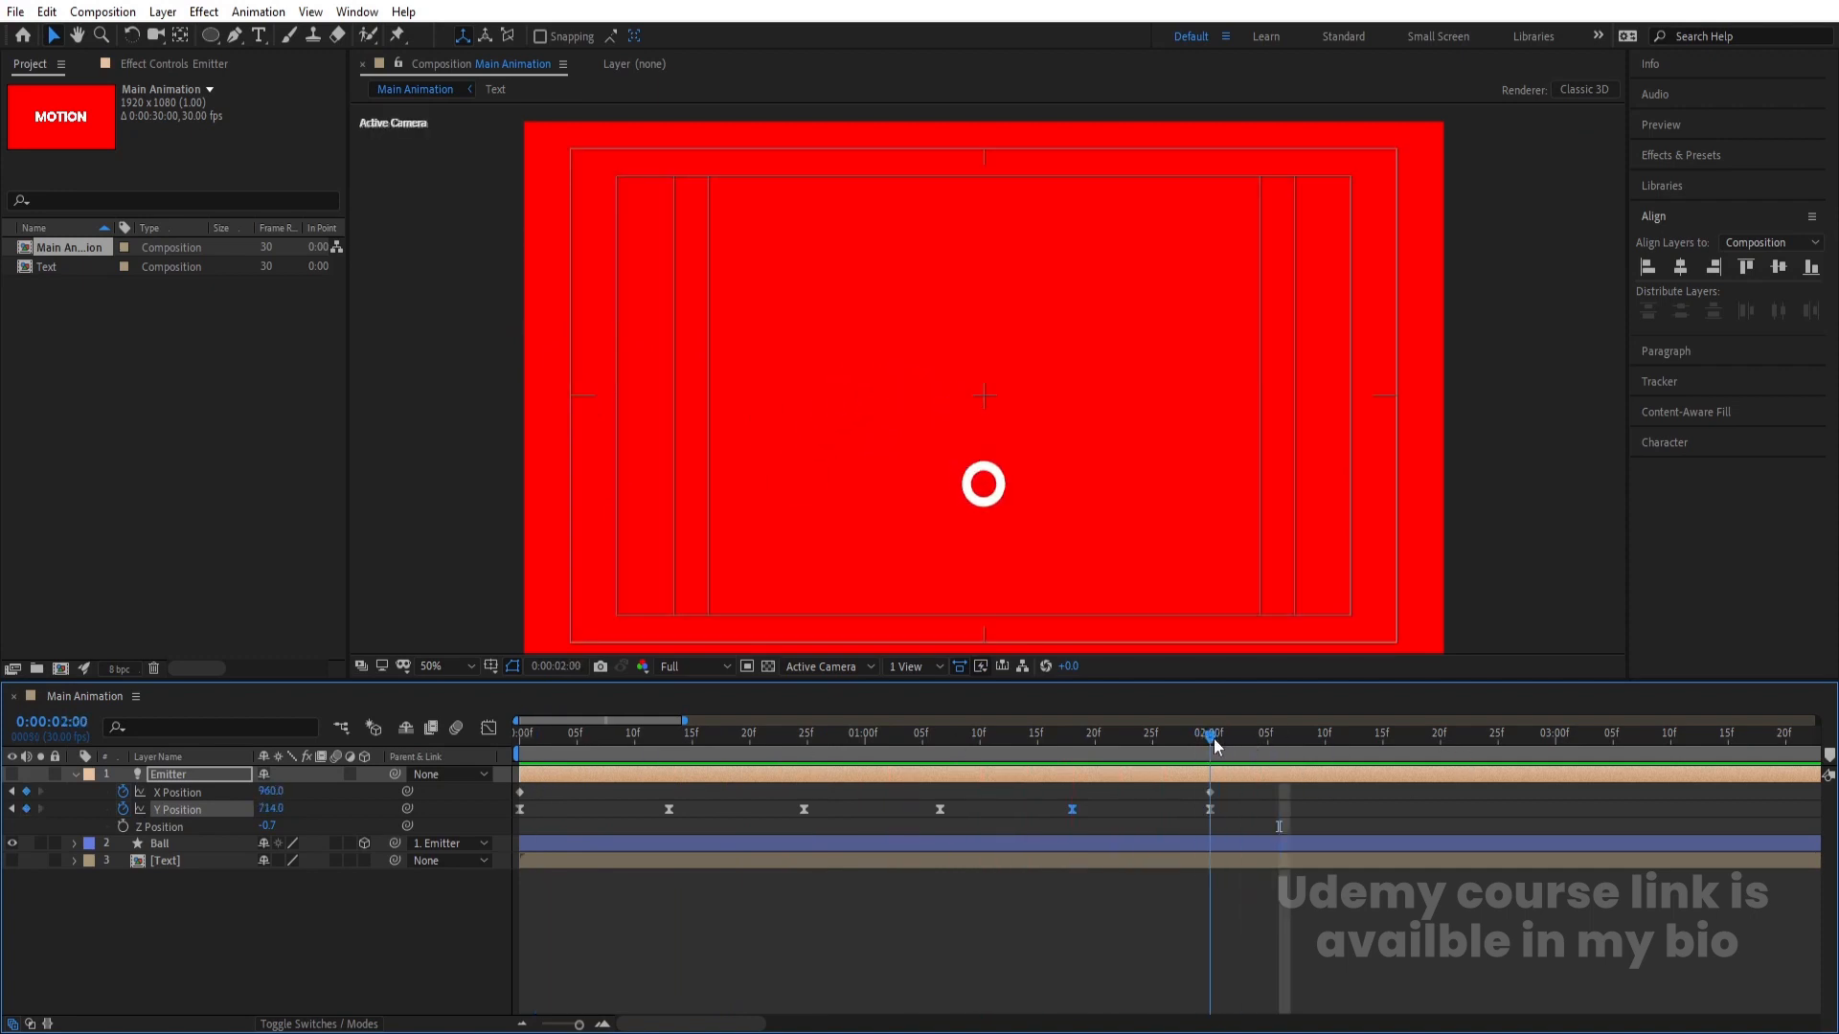
- Add a third, smaller bounce to the Emitter with Y Position keyframes of 714 at 2:15 and 642 at 2:08
left_click_drag(1282, 781, 1381, 818)
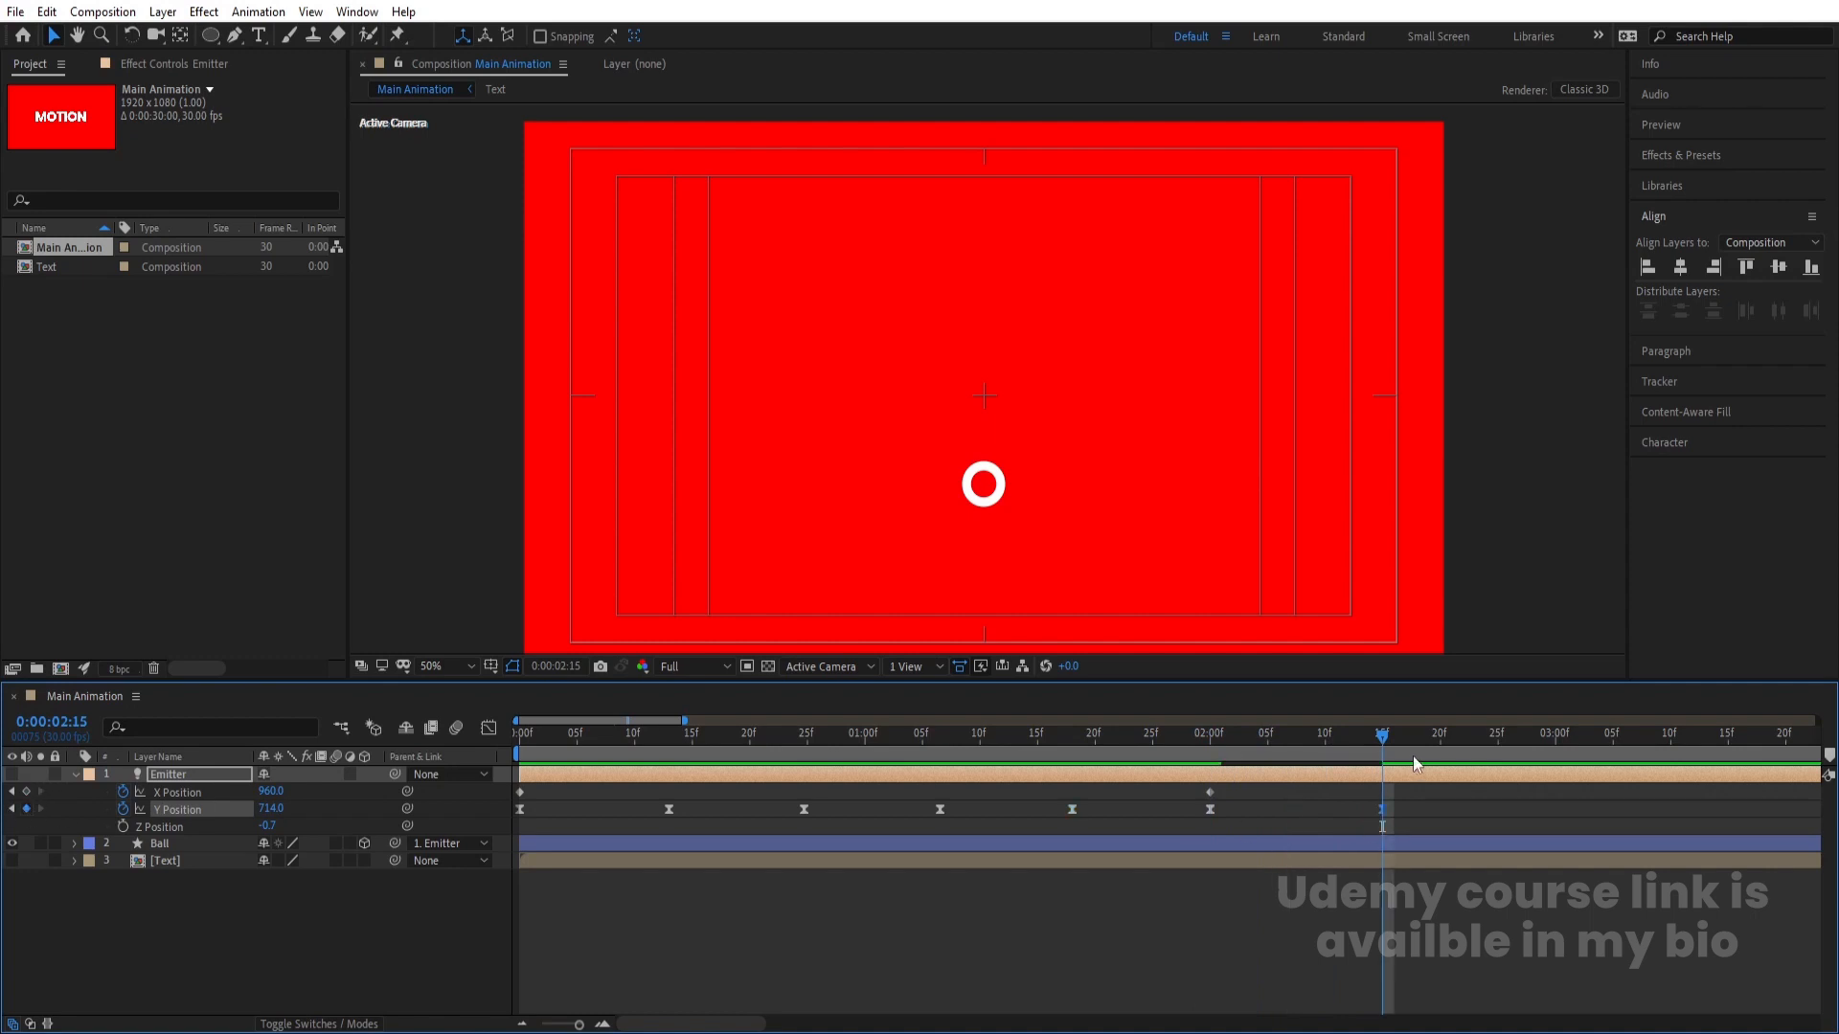
left_click(1302, 735)
left_click_drag(290, 808, 203, 798)
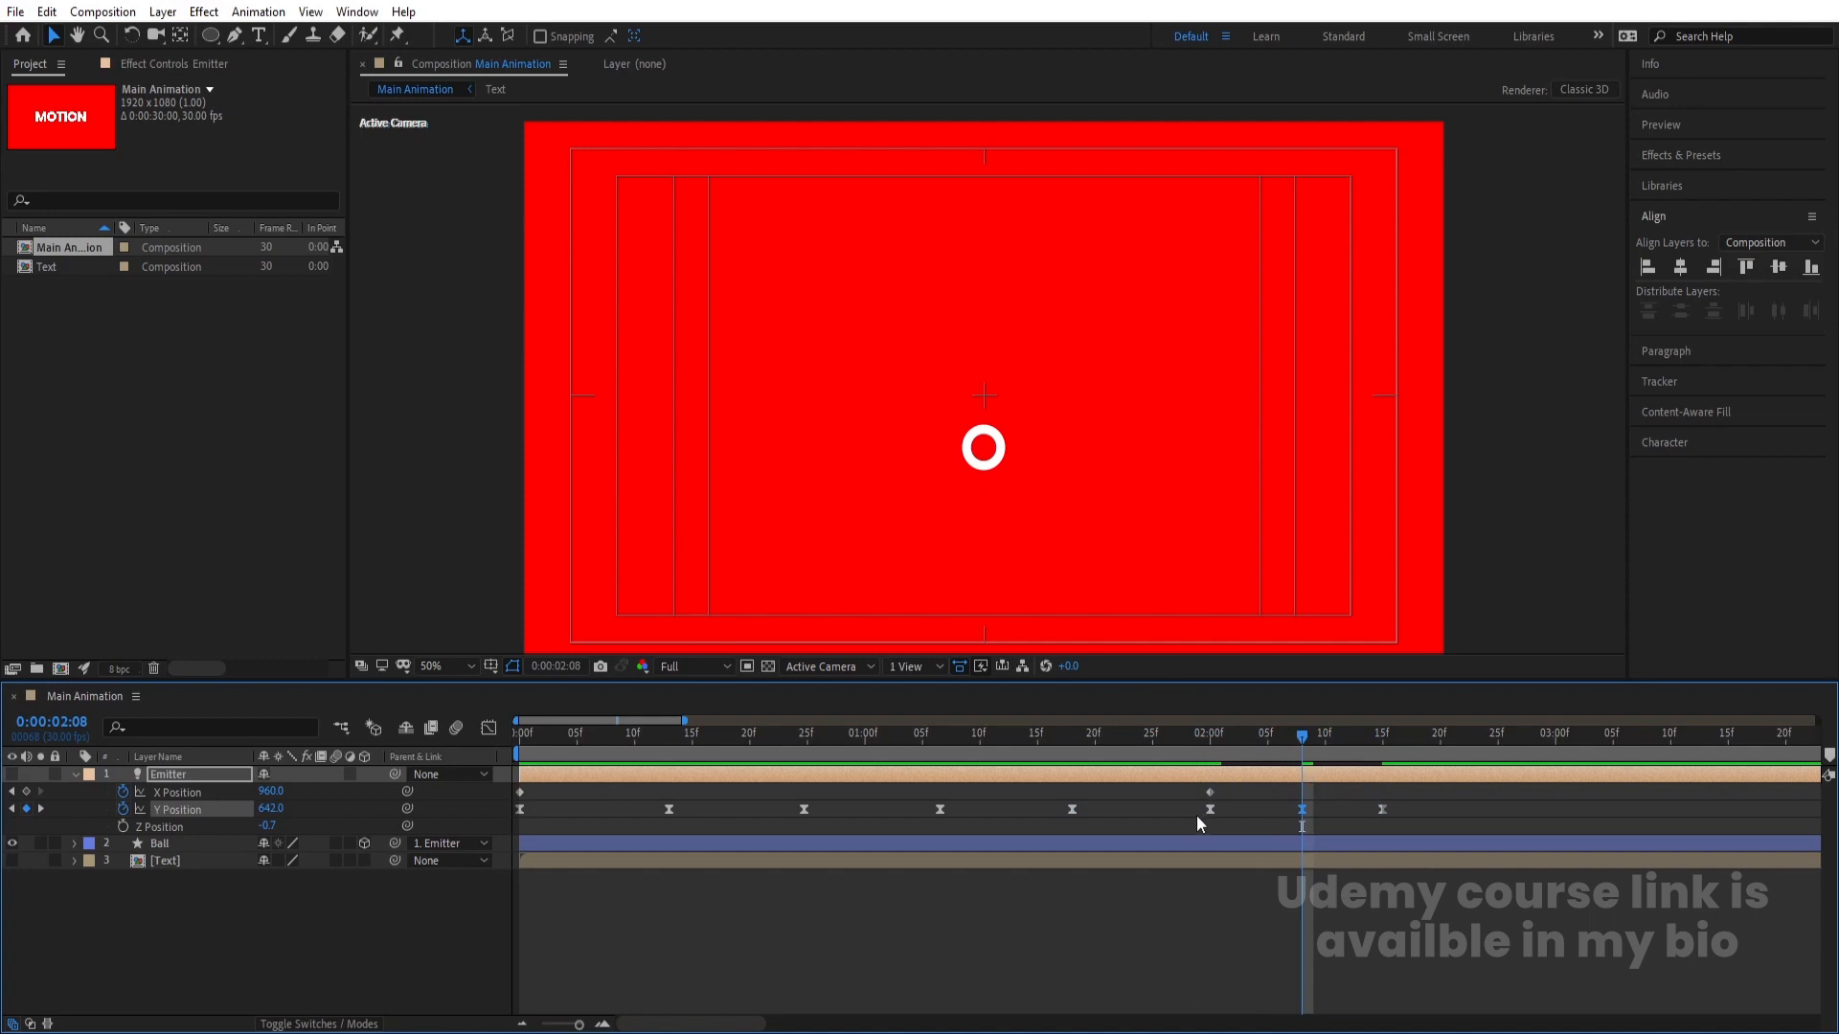
- Shape the third bounce's speed curve with long easing around the 2:08 peak and sharp contacts at 2:00 and 2:15, and preview
left_click_drag(1197, 824, 1400, 802)
left_click(489, 730)
left_click_drag(1278, 821, 1412, 904)
key("equal")
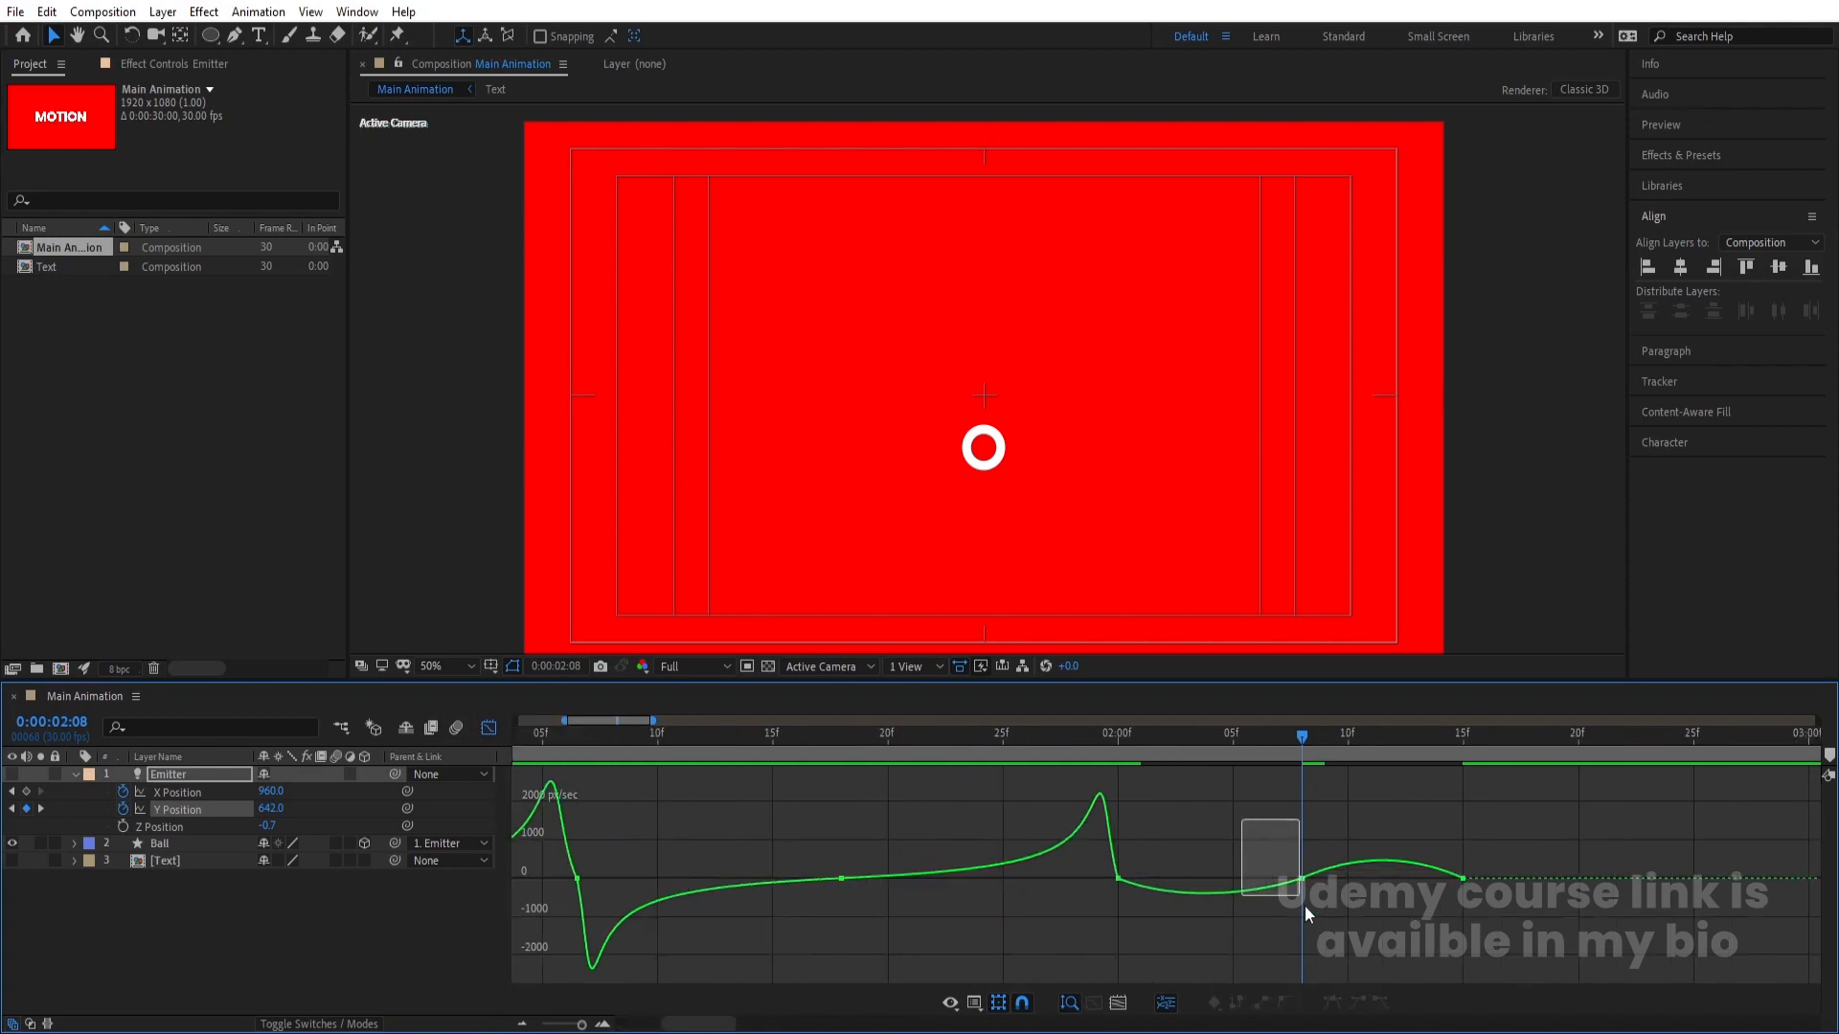
left_click_drag(1272, 878, 1210, 878)
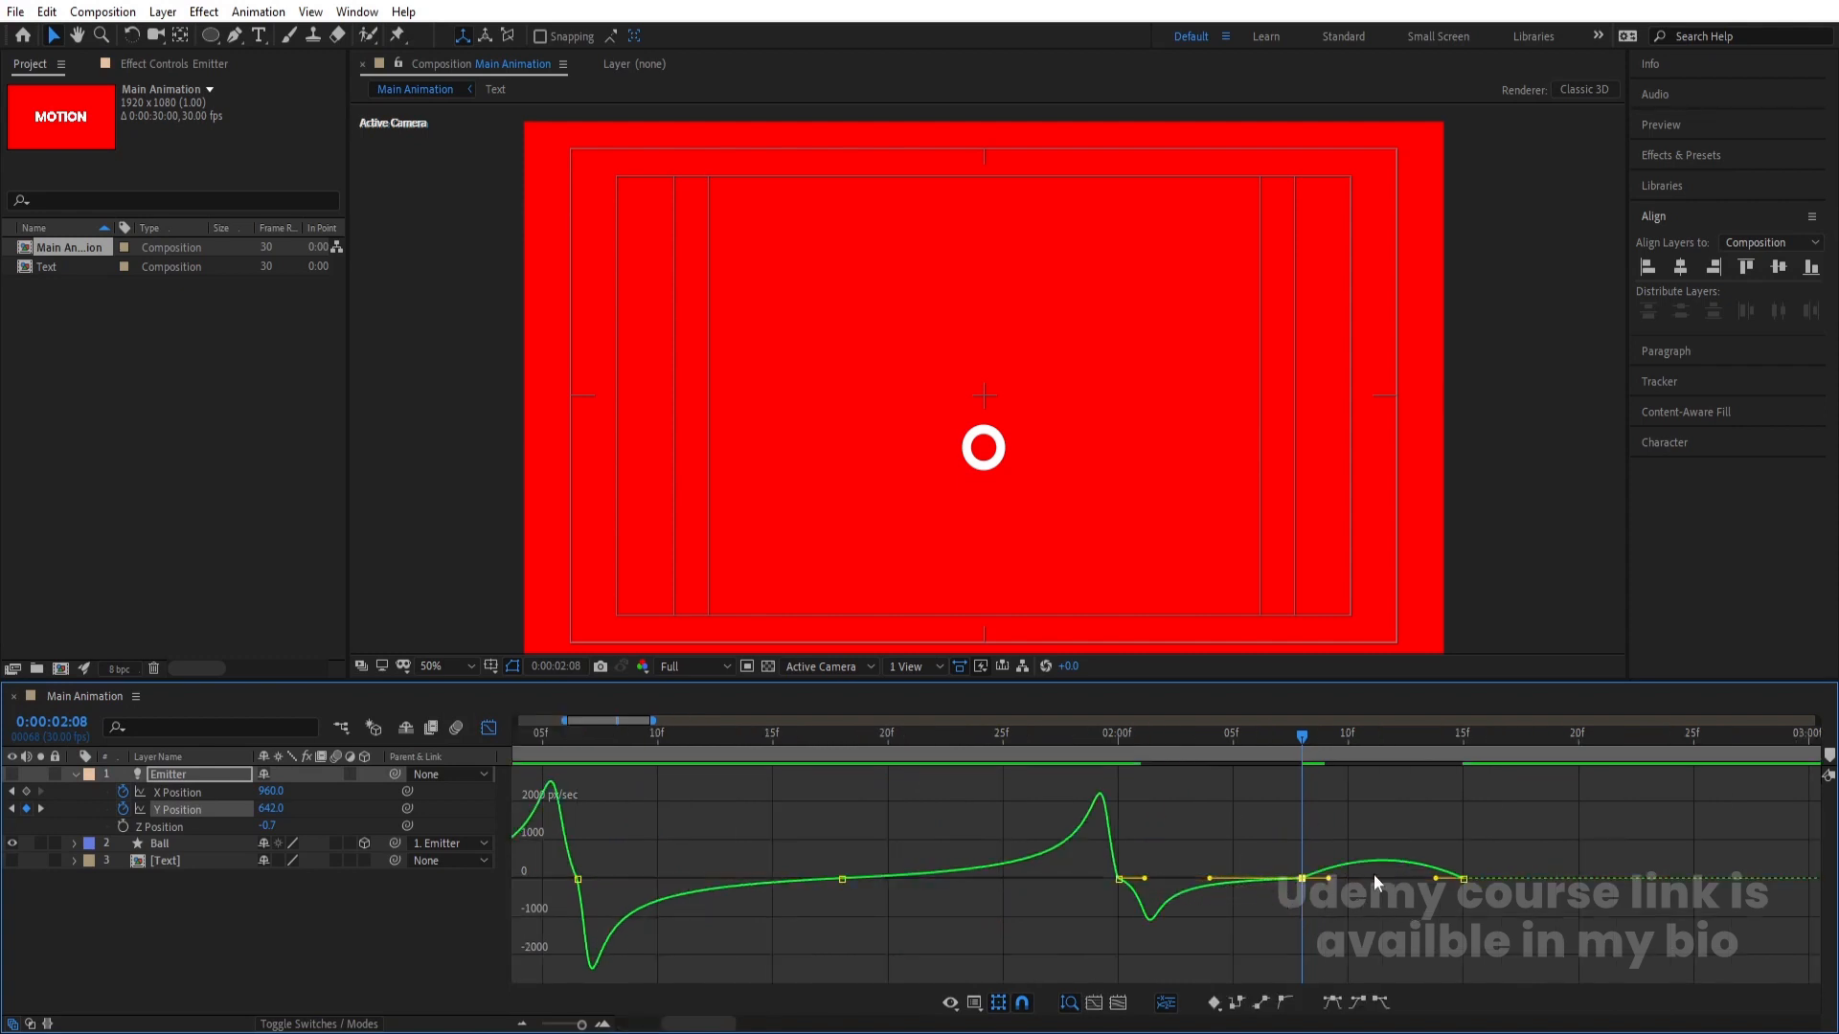
left_click_drag(1328, 878, 1389, 887)
left_click_drag(1146, 875, 1130, 873)
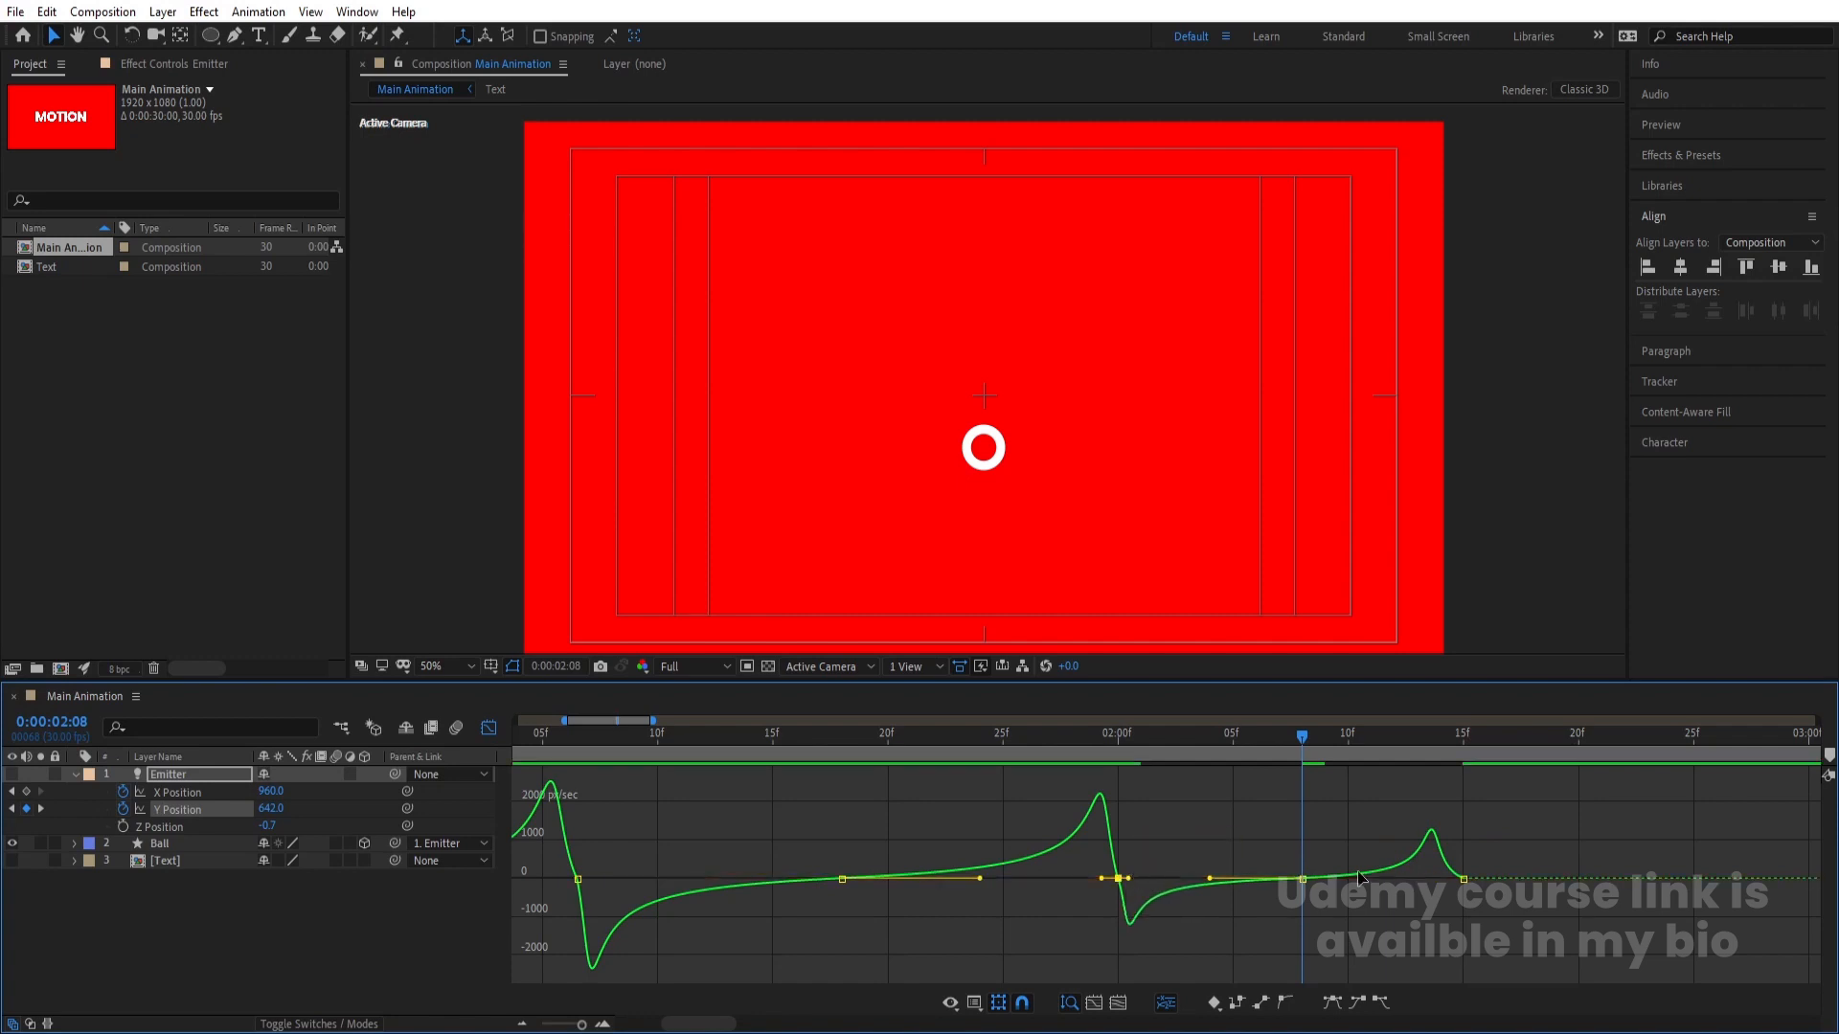
left_click(1464, 879)
left_click_drag(1436, 876, 1452, 875)
left_click(1057, 763)
key("space")
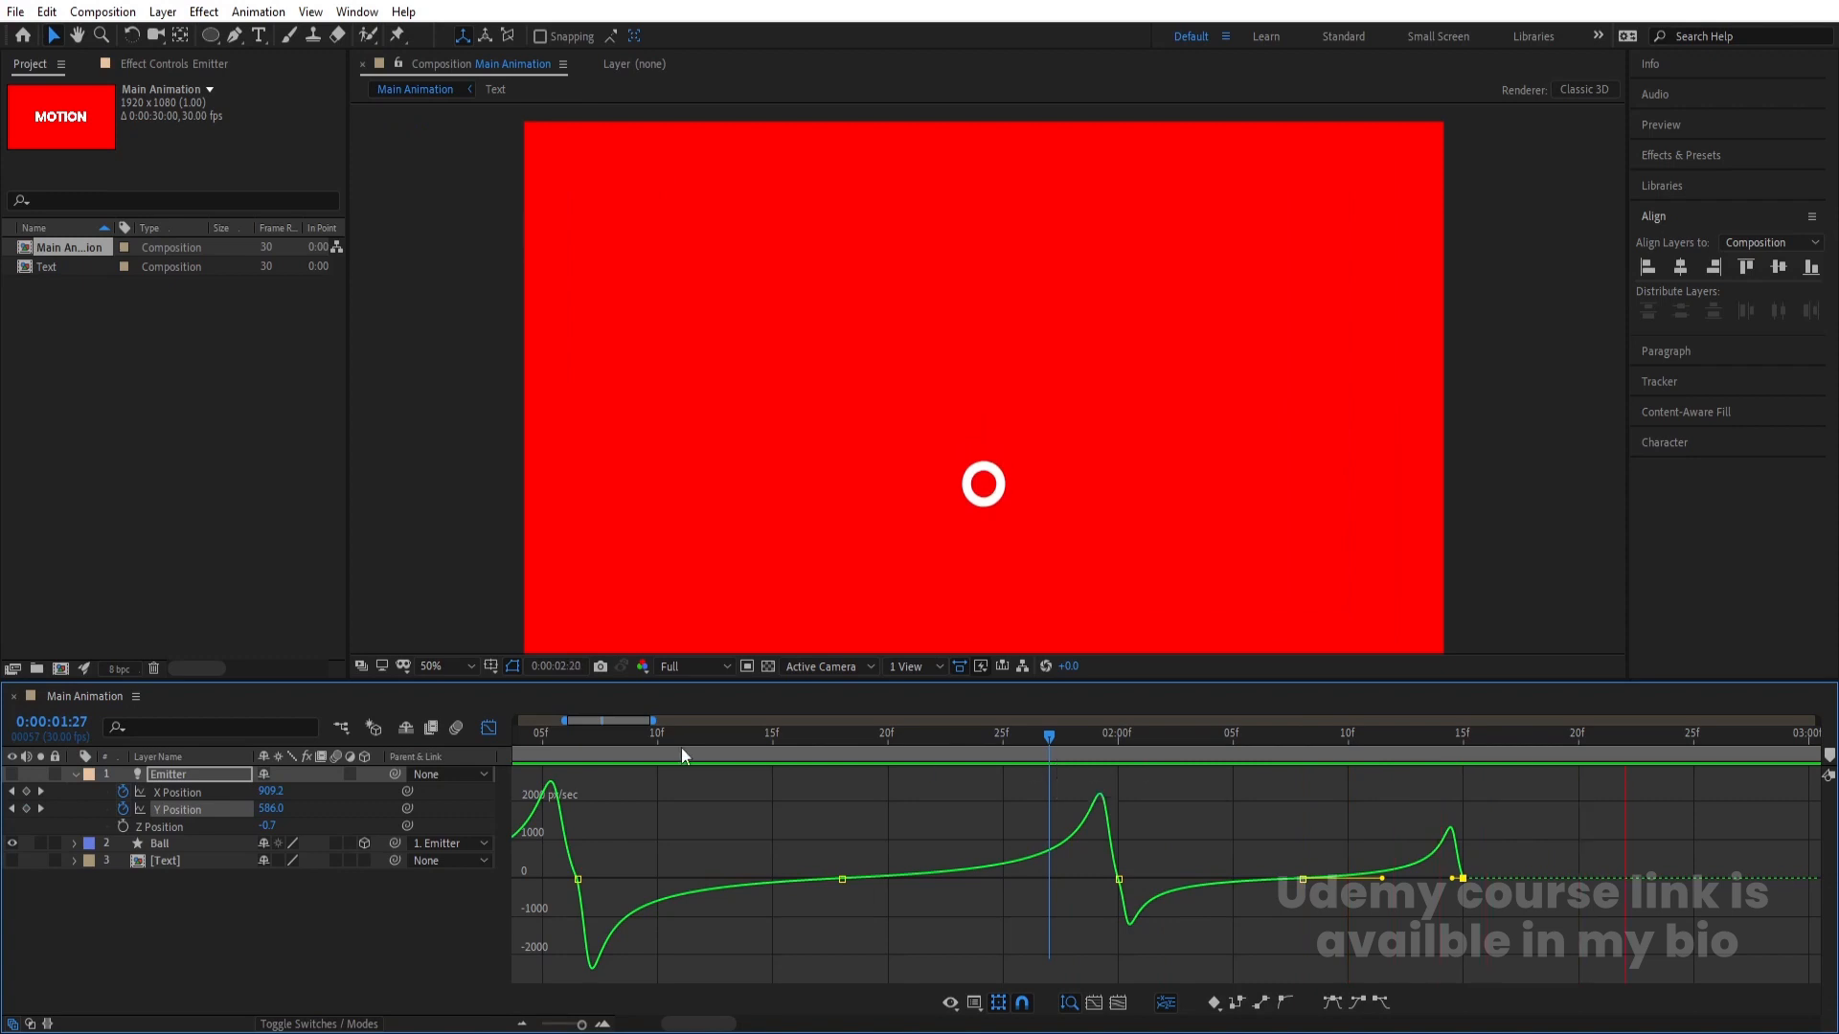
- Return from the speed graph to the keyframe view and play the complete three-bounce animation from the start
left_click(488, 729)
key("minus")
key("minus")
key("minus")
key("minus")
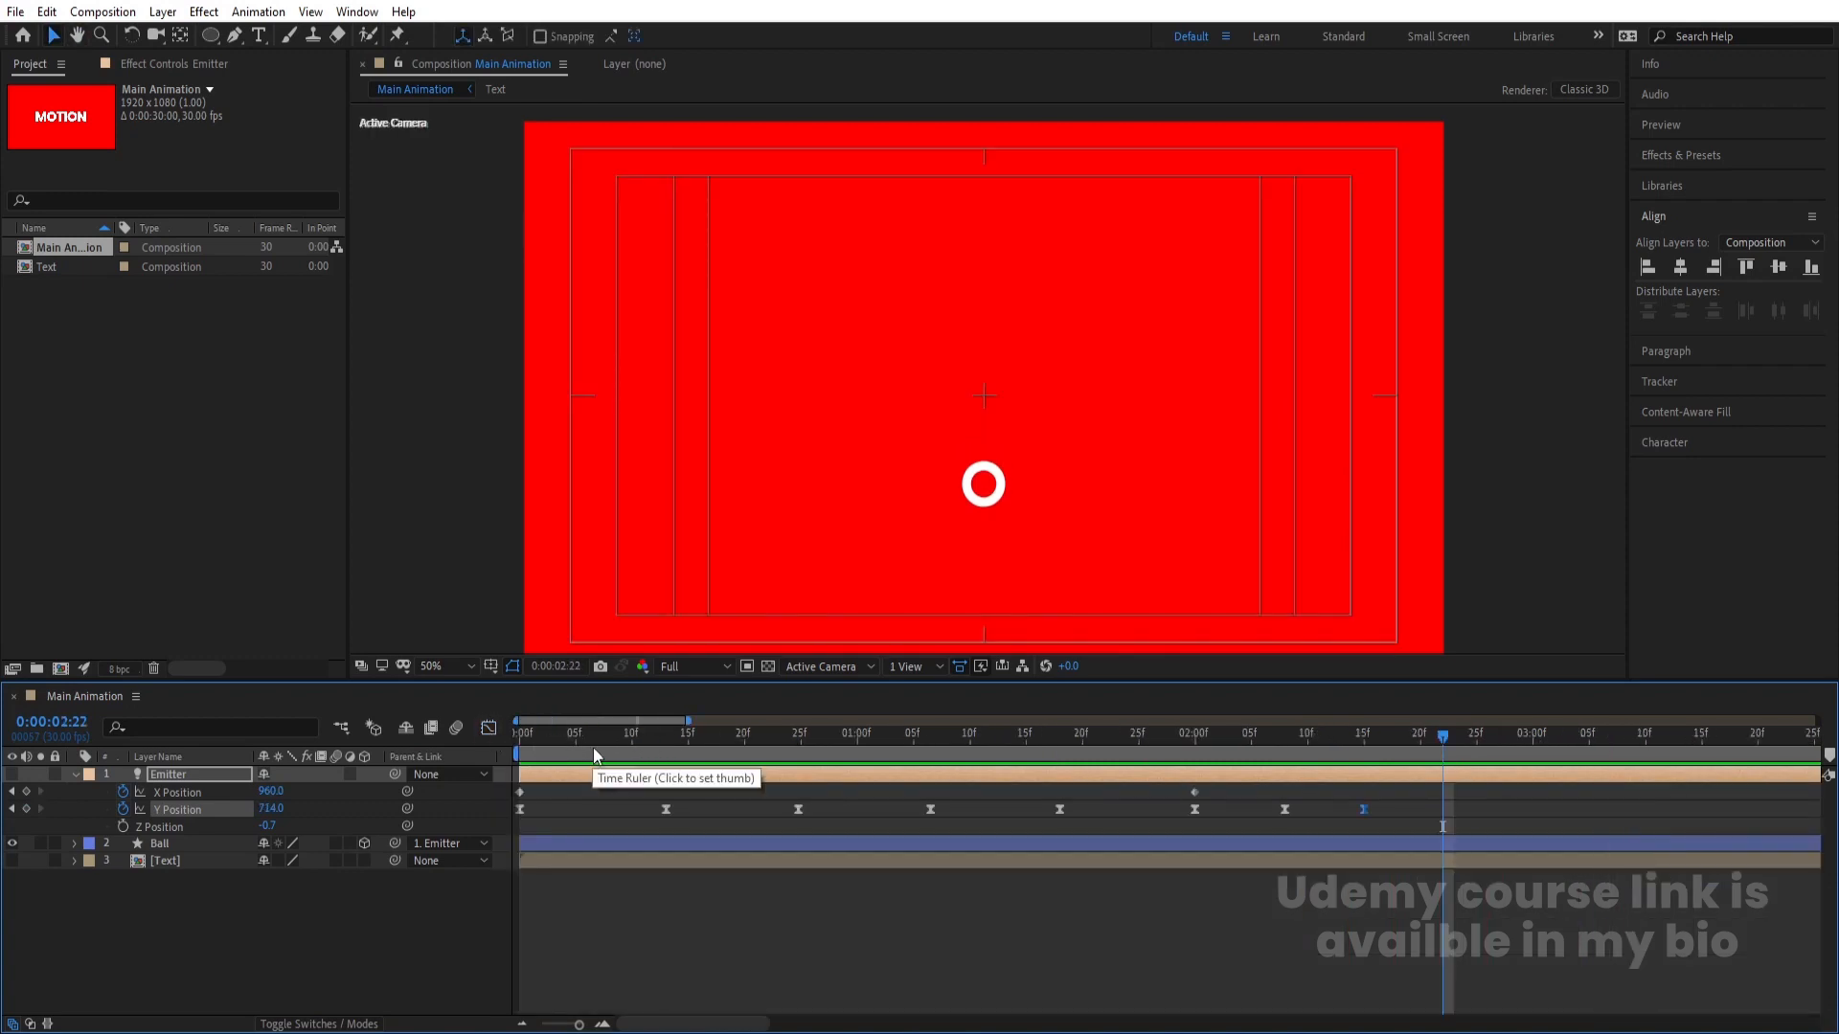
left_click_drag(594, 747, 415, 743)
key("space")
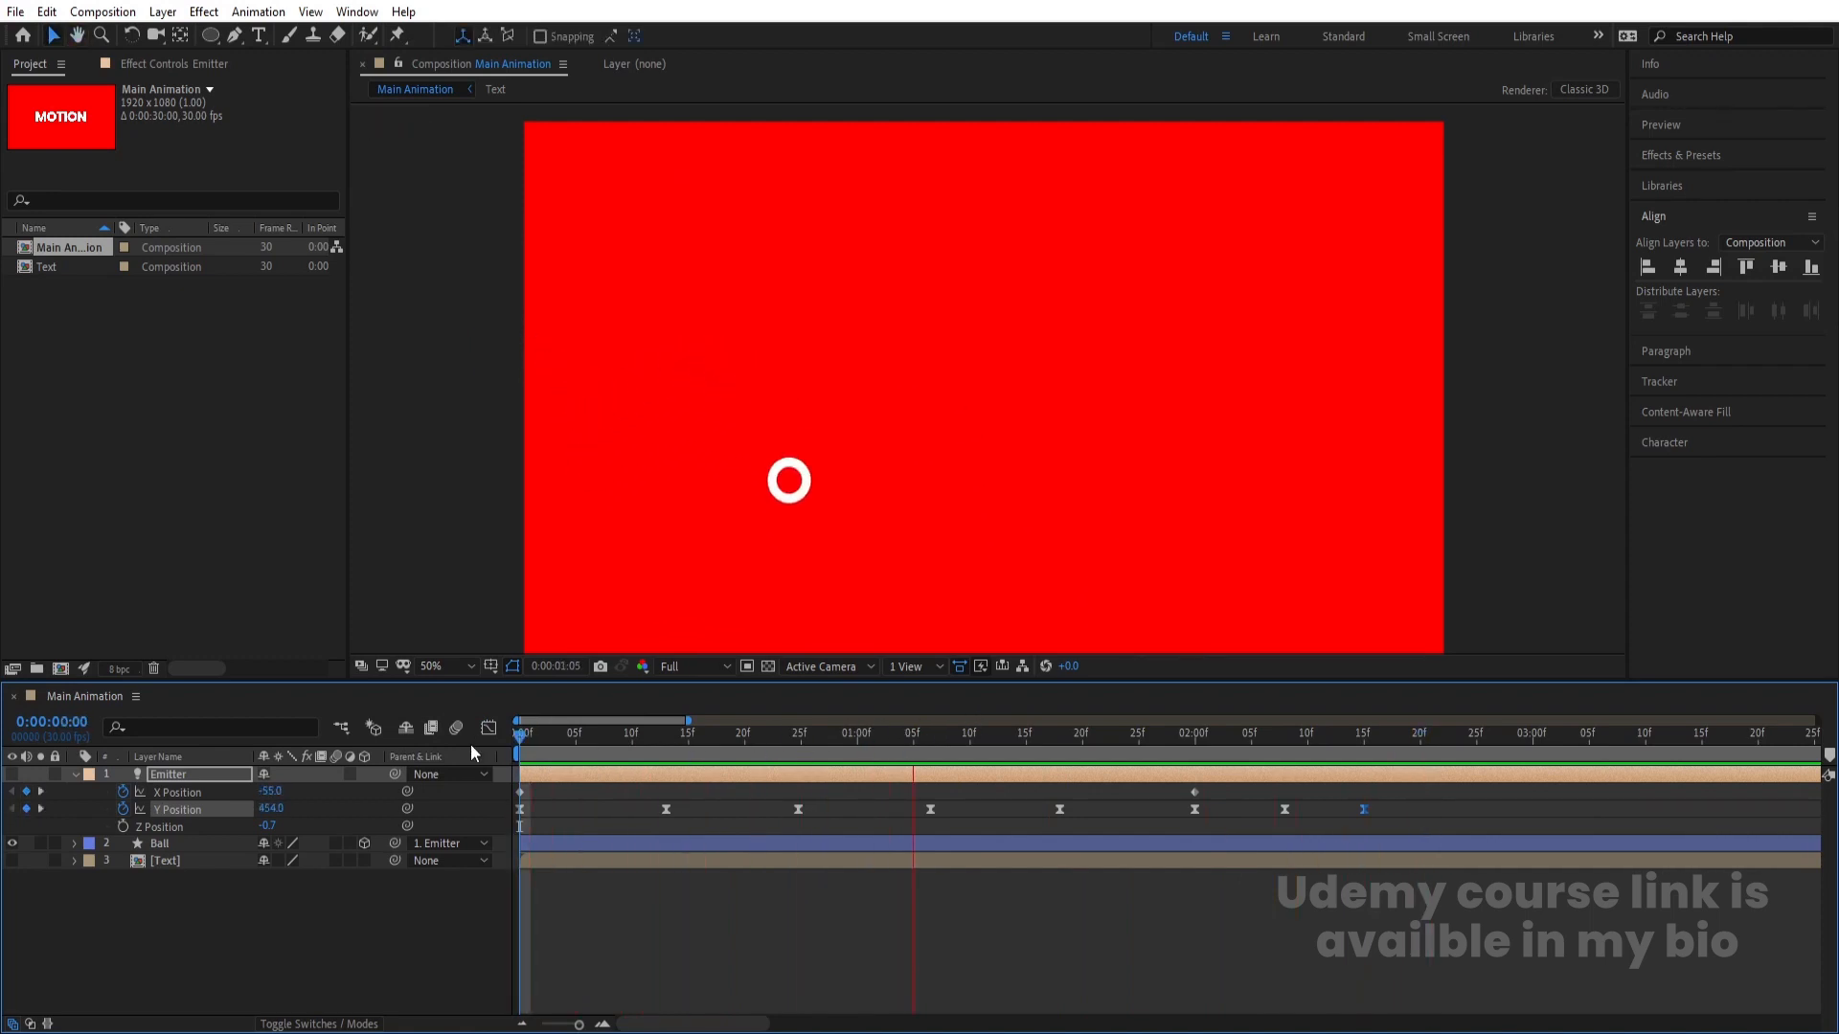
key("space")
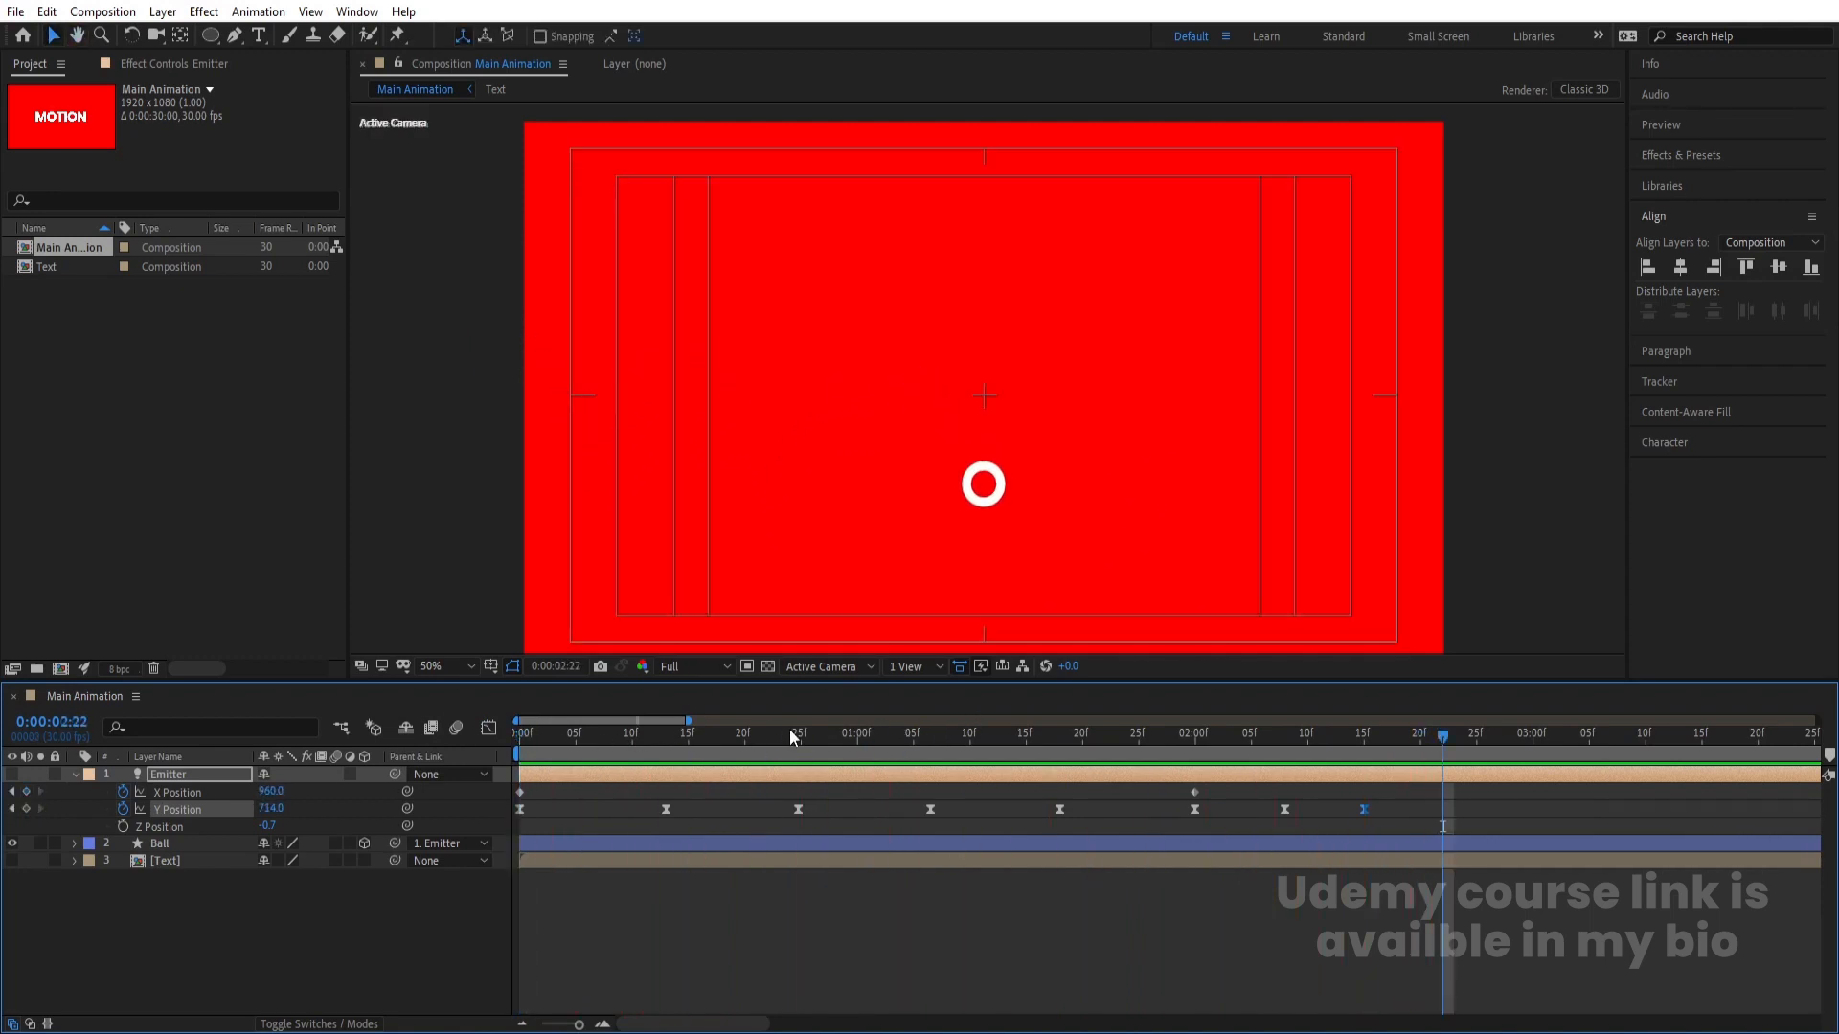
- Collapse the Emitter layer's properties and play the animation again from 0:00
scroll(789, 732, "down", 4)
key("Home")
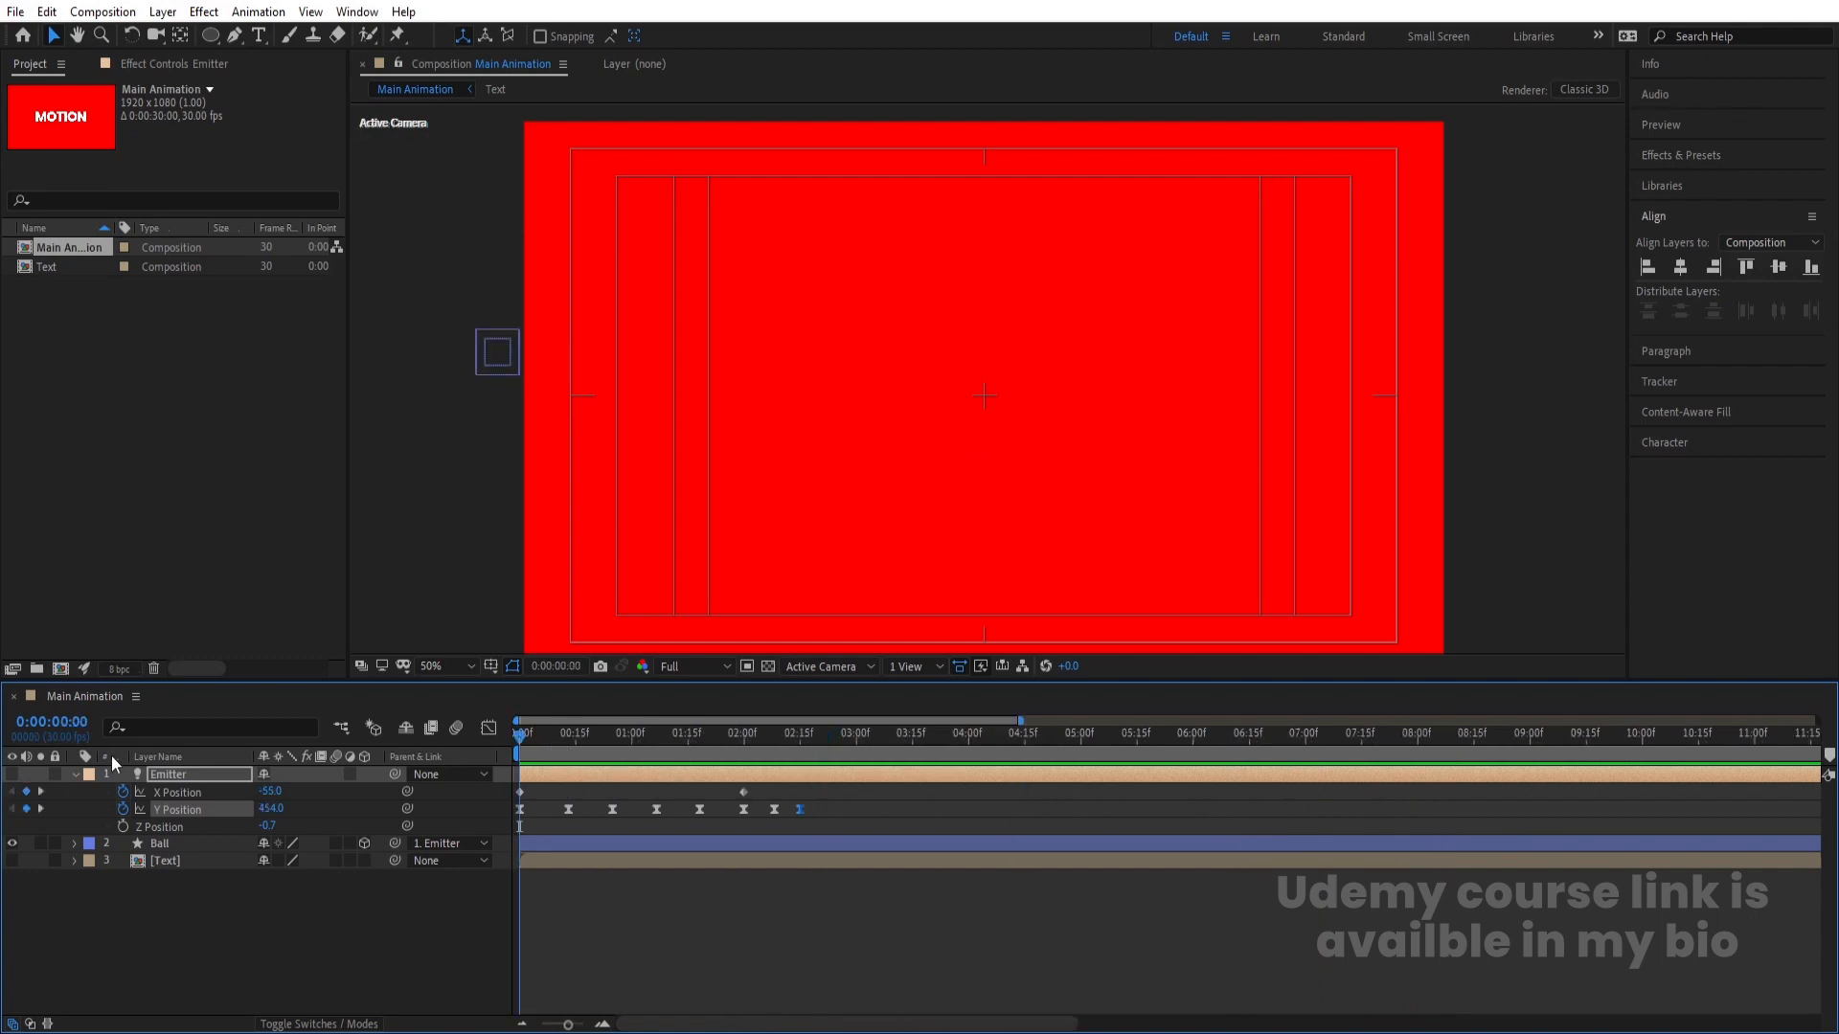
left_click(75, 774)
key("space")
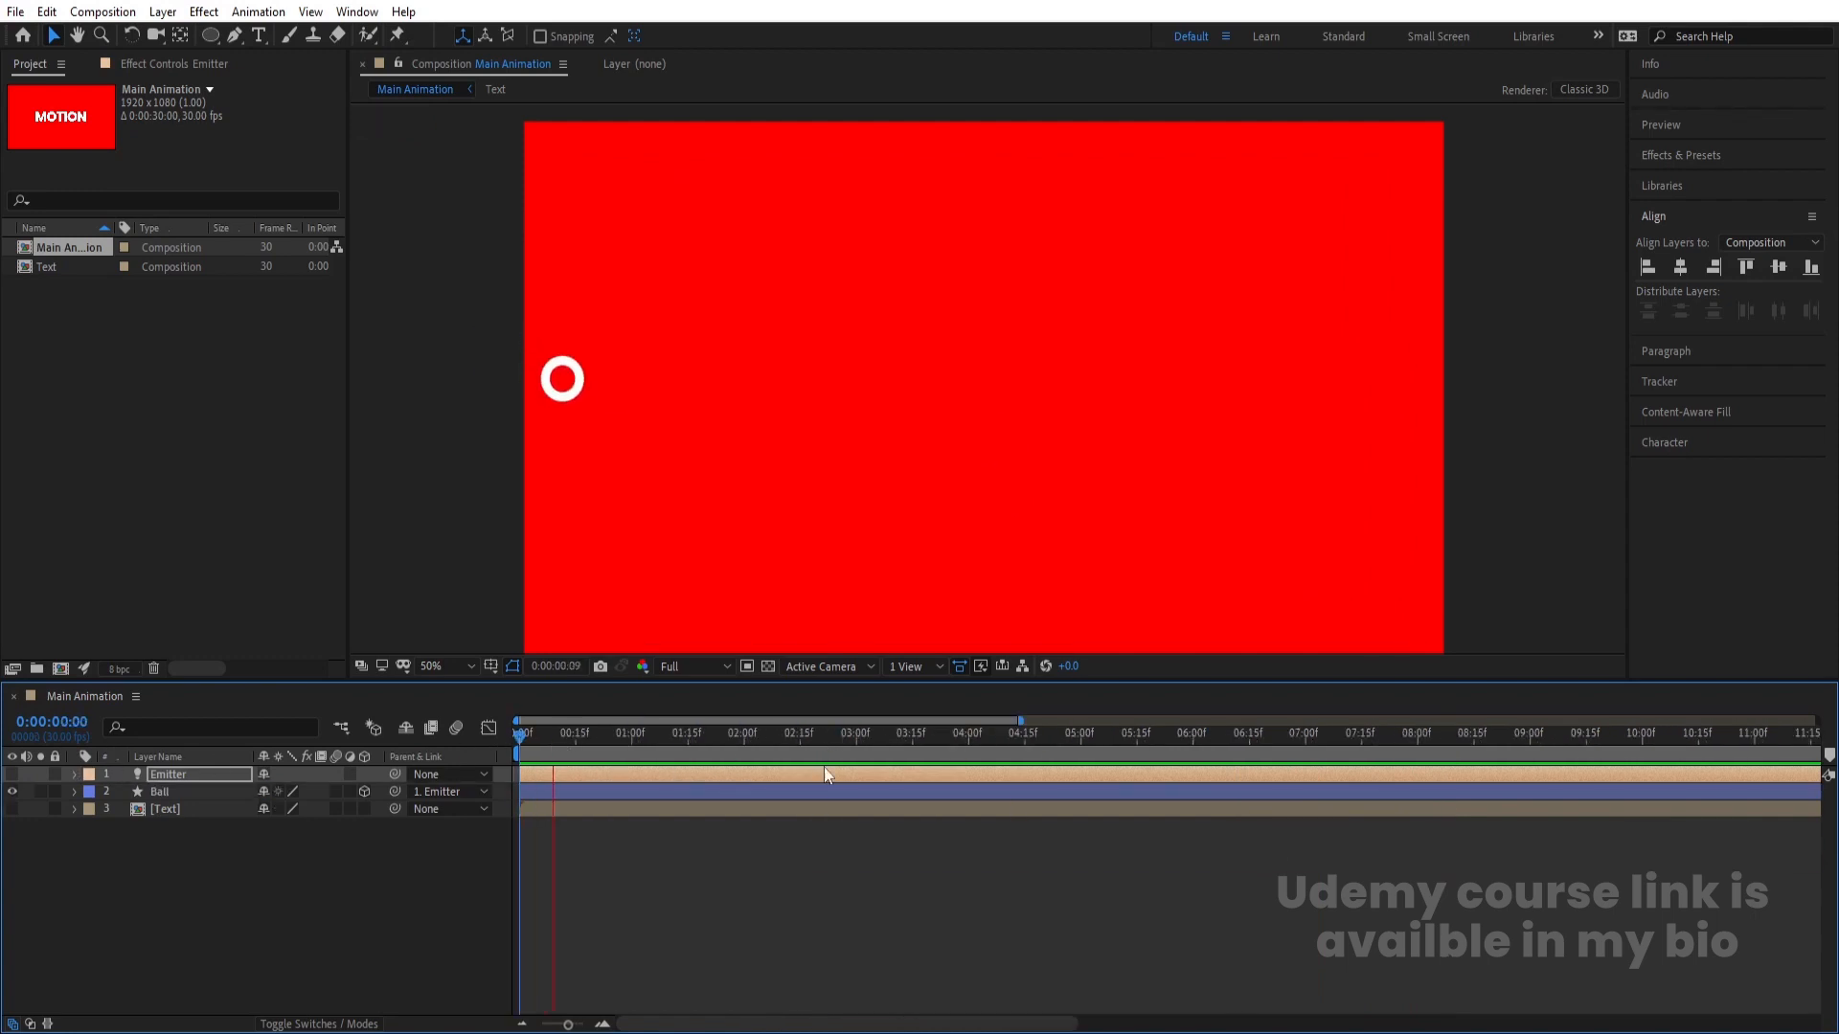
- Create a full-size white solid layer named particles
left_click(212, 921)
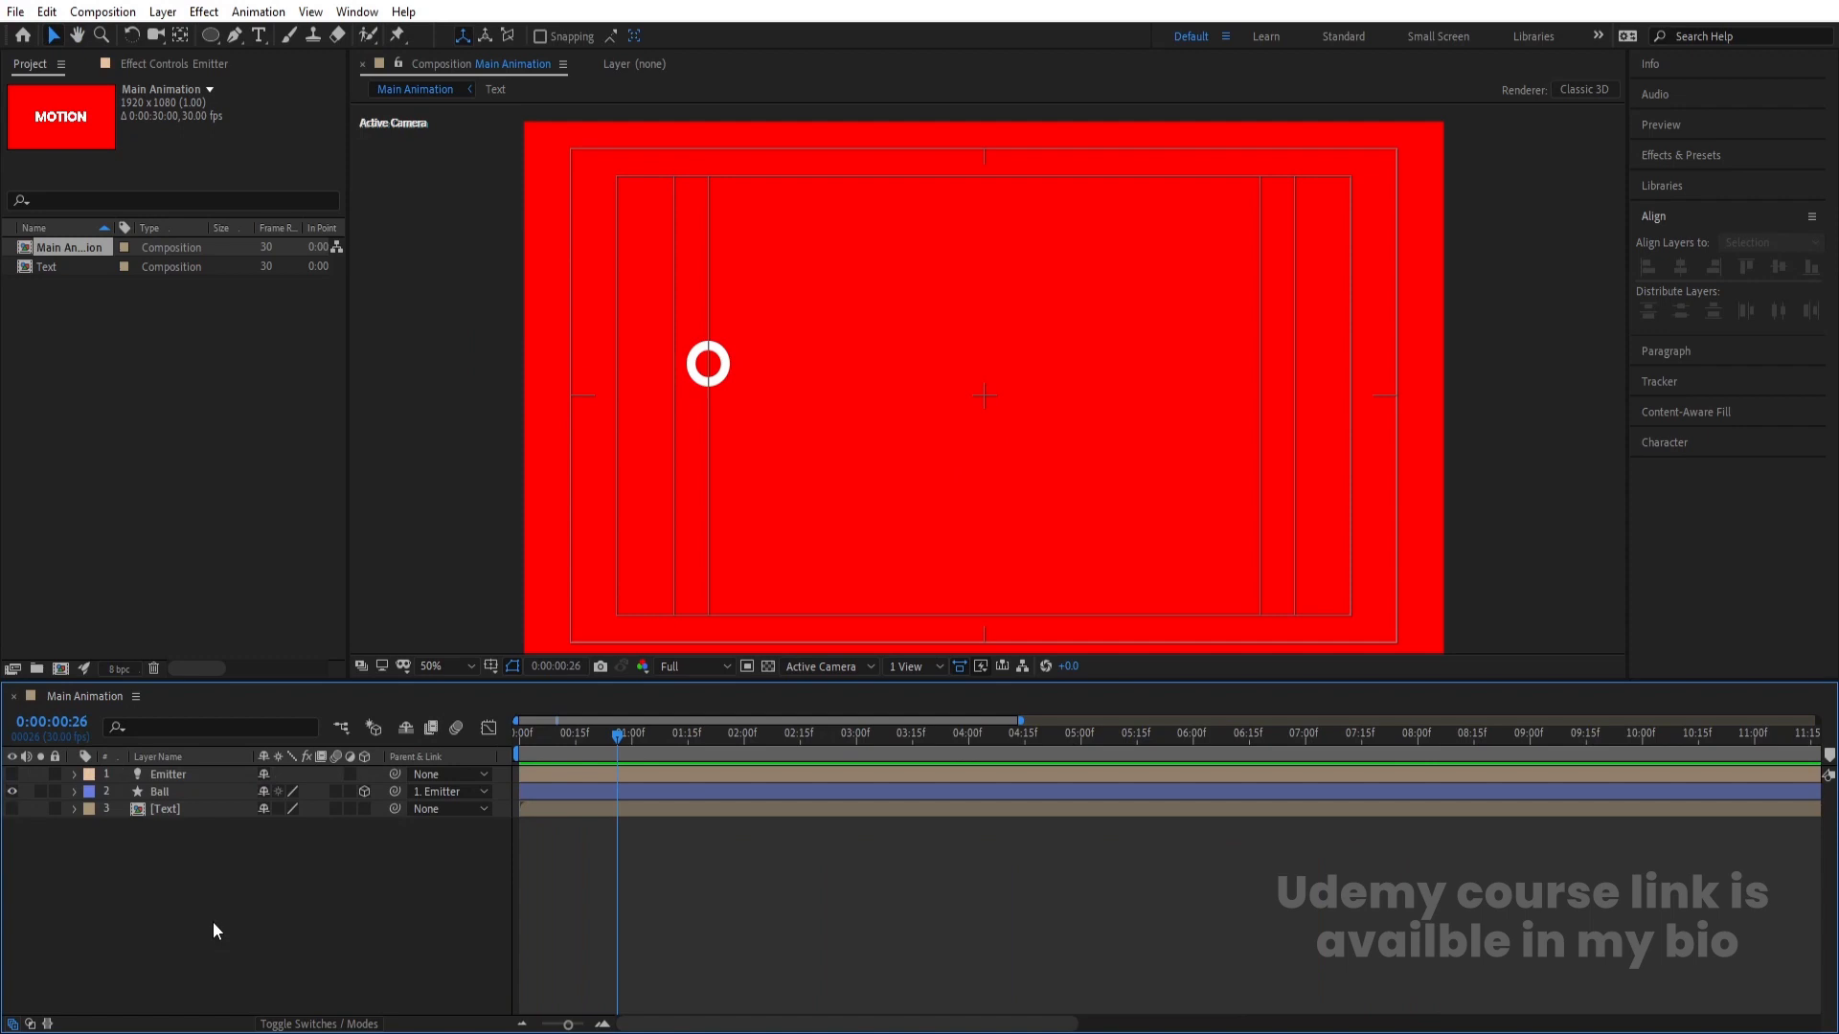
key("ctrl+y")
type("particles")
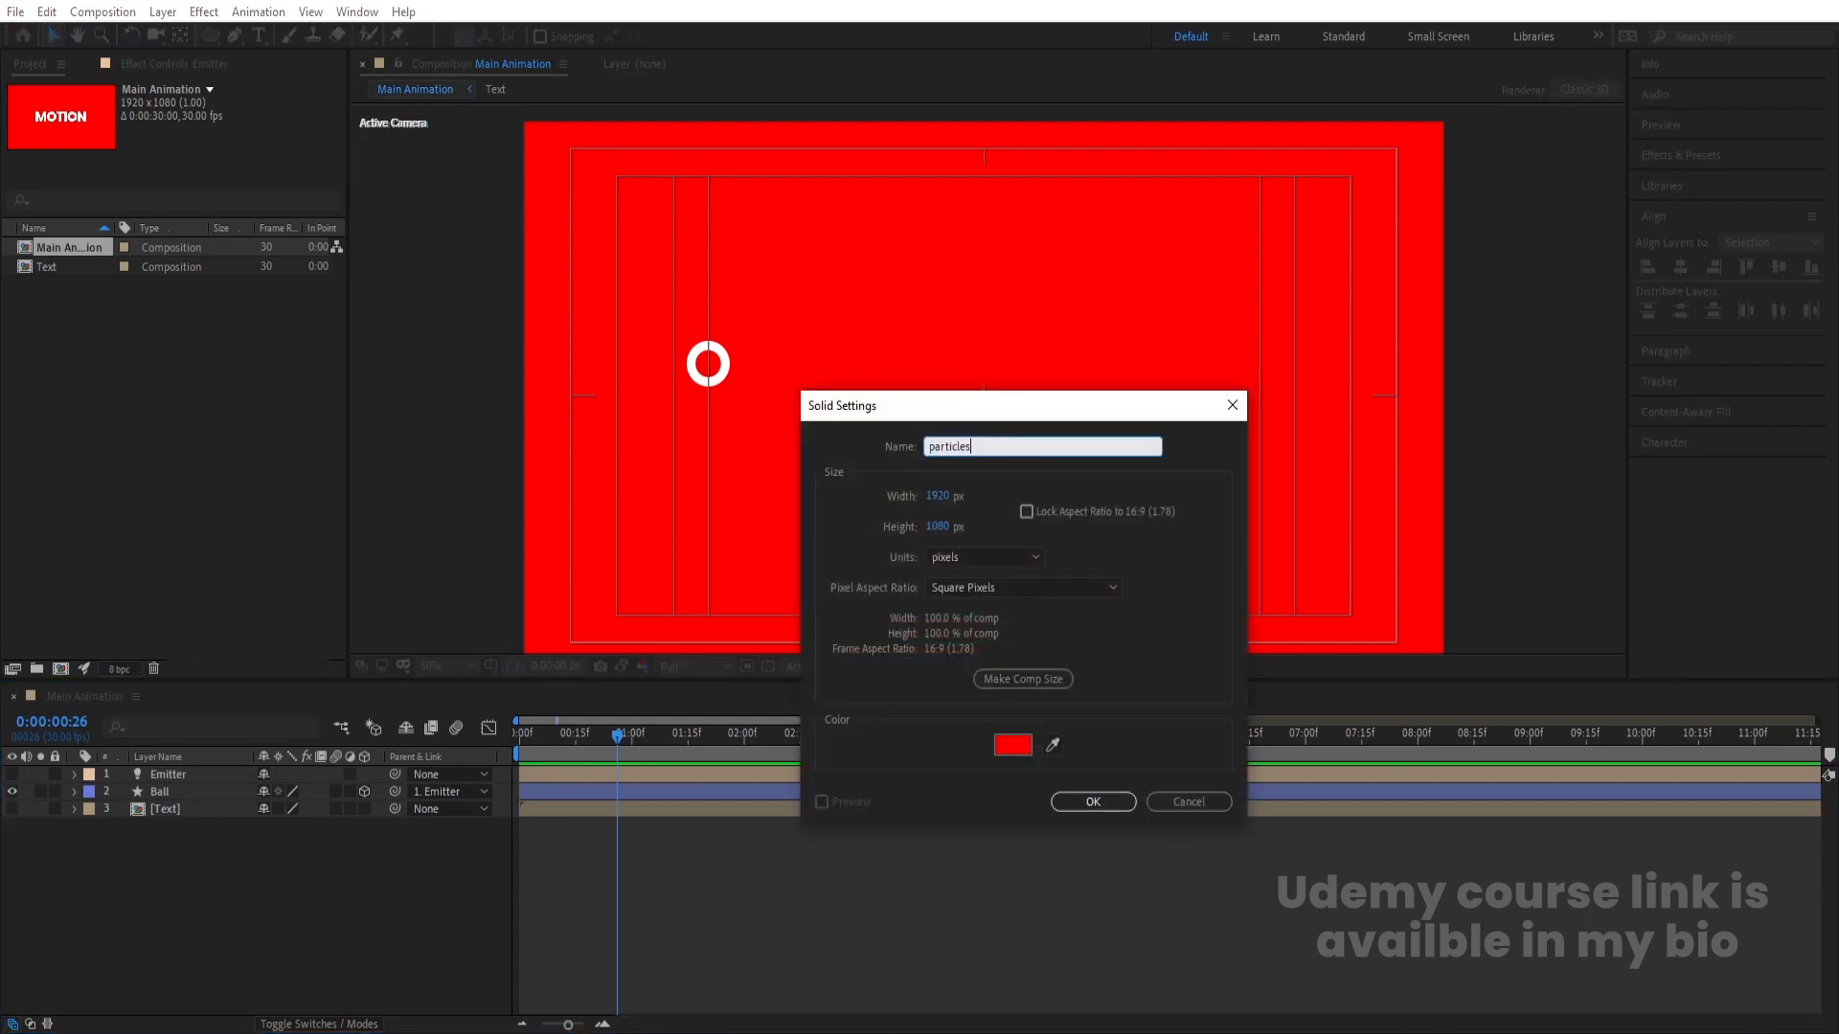
left_click(1052, 745)
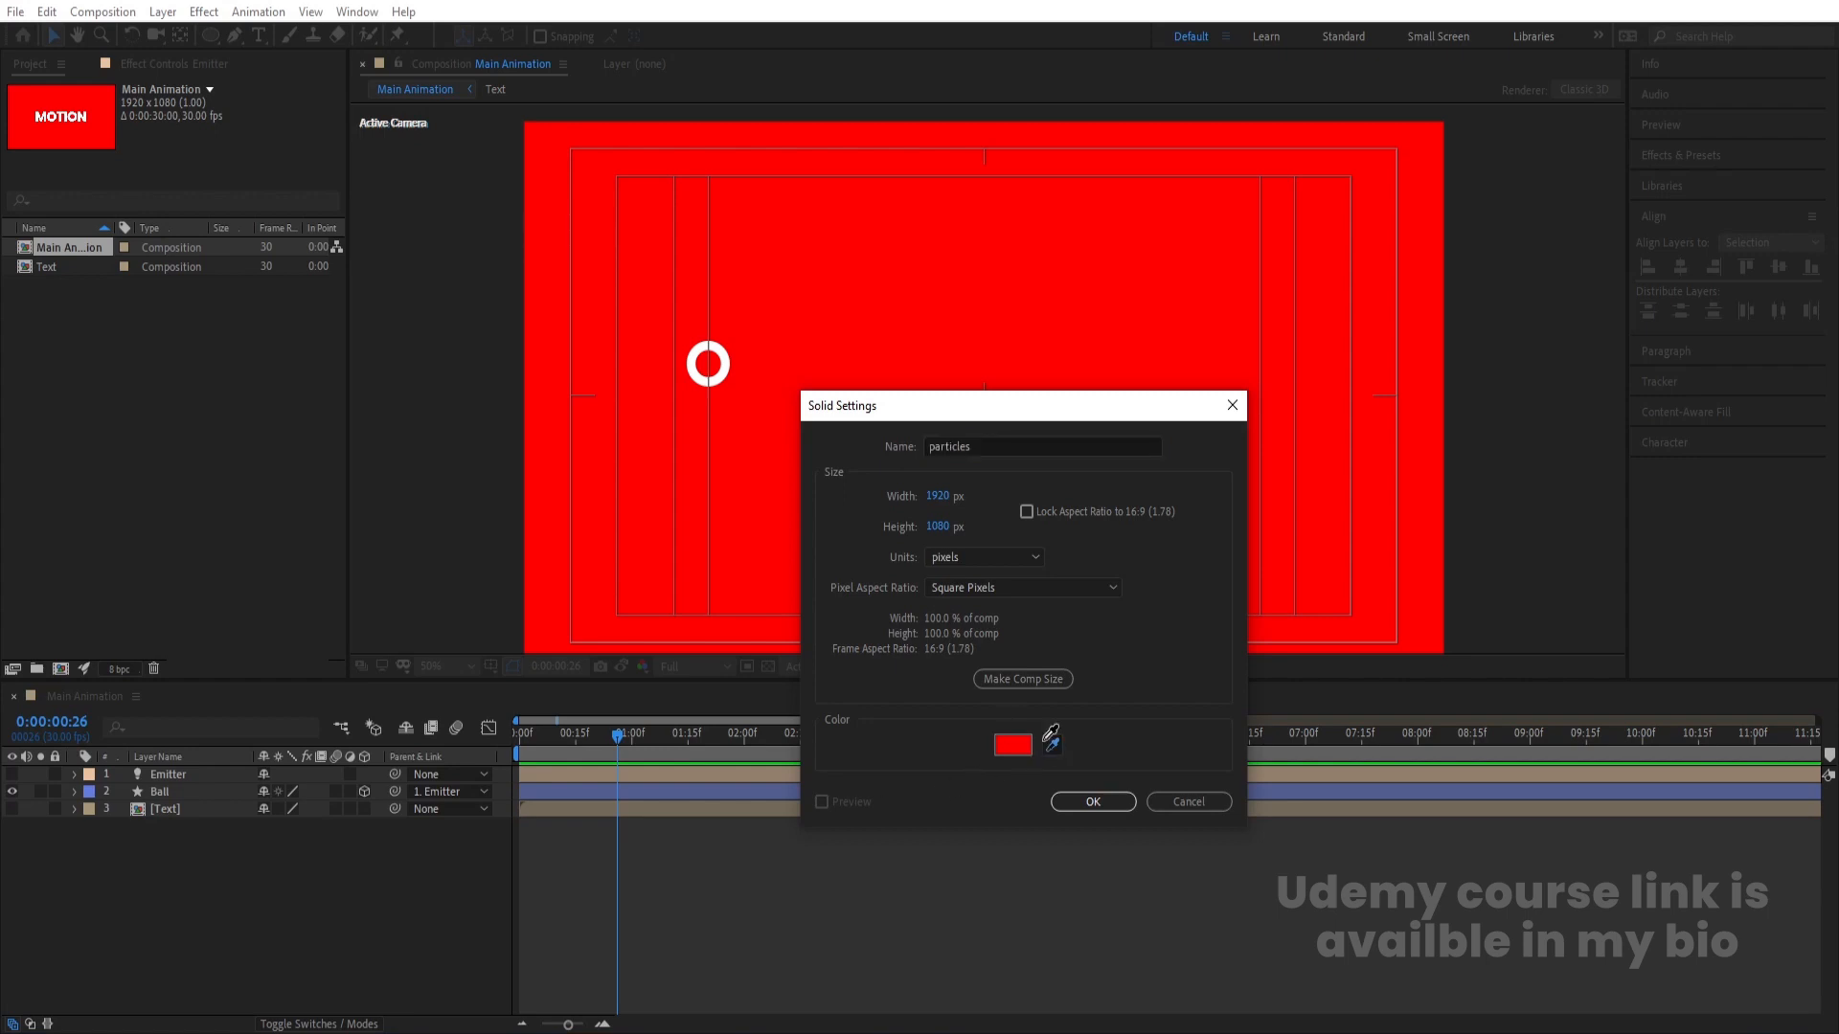
left_click(1094, 402)
key("Return")
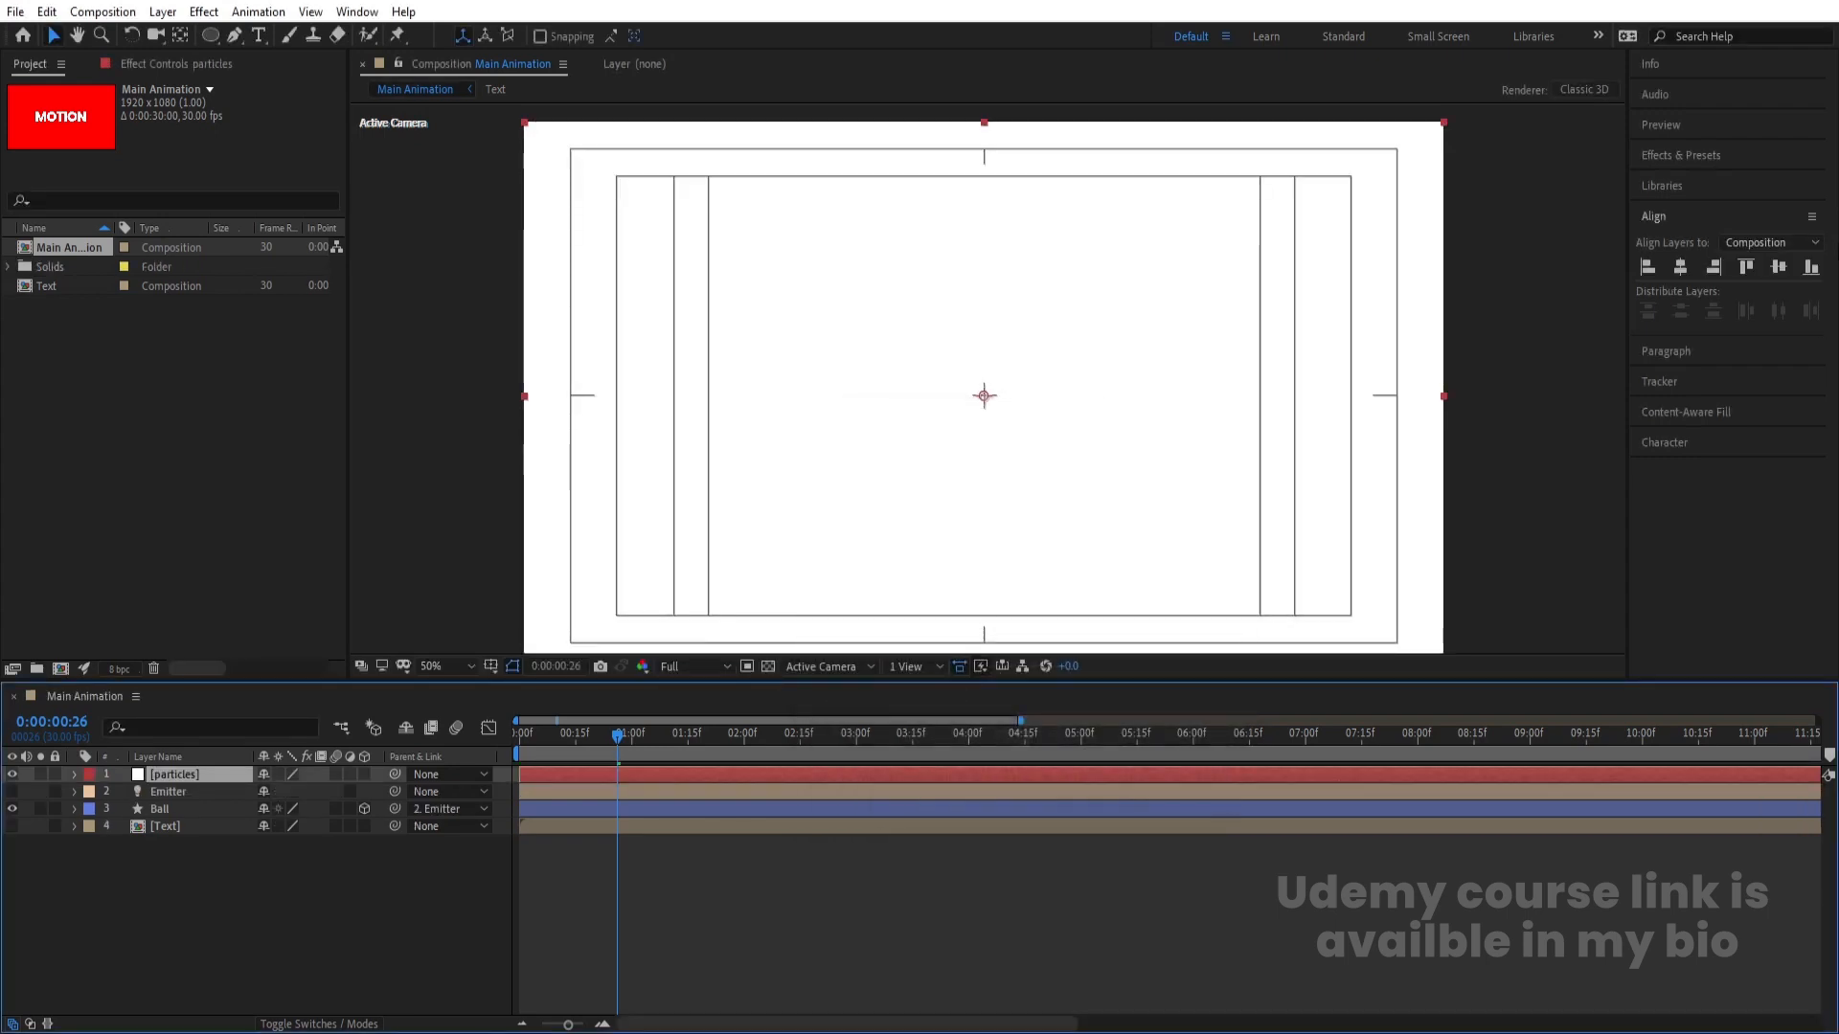
- Apply the Trapcode Particular effect to the particles layer, preview it and return to 0:00
left_click(1692, 157)
left_click(1695, 178)
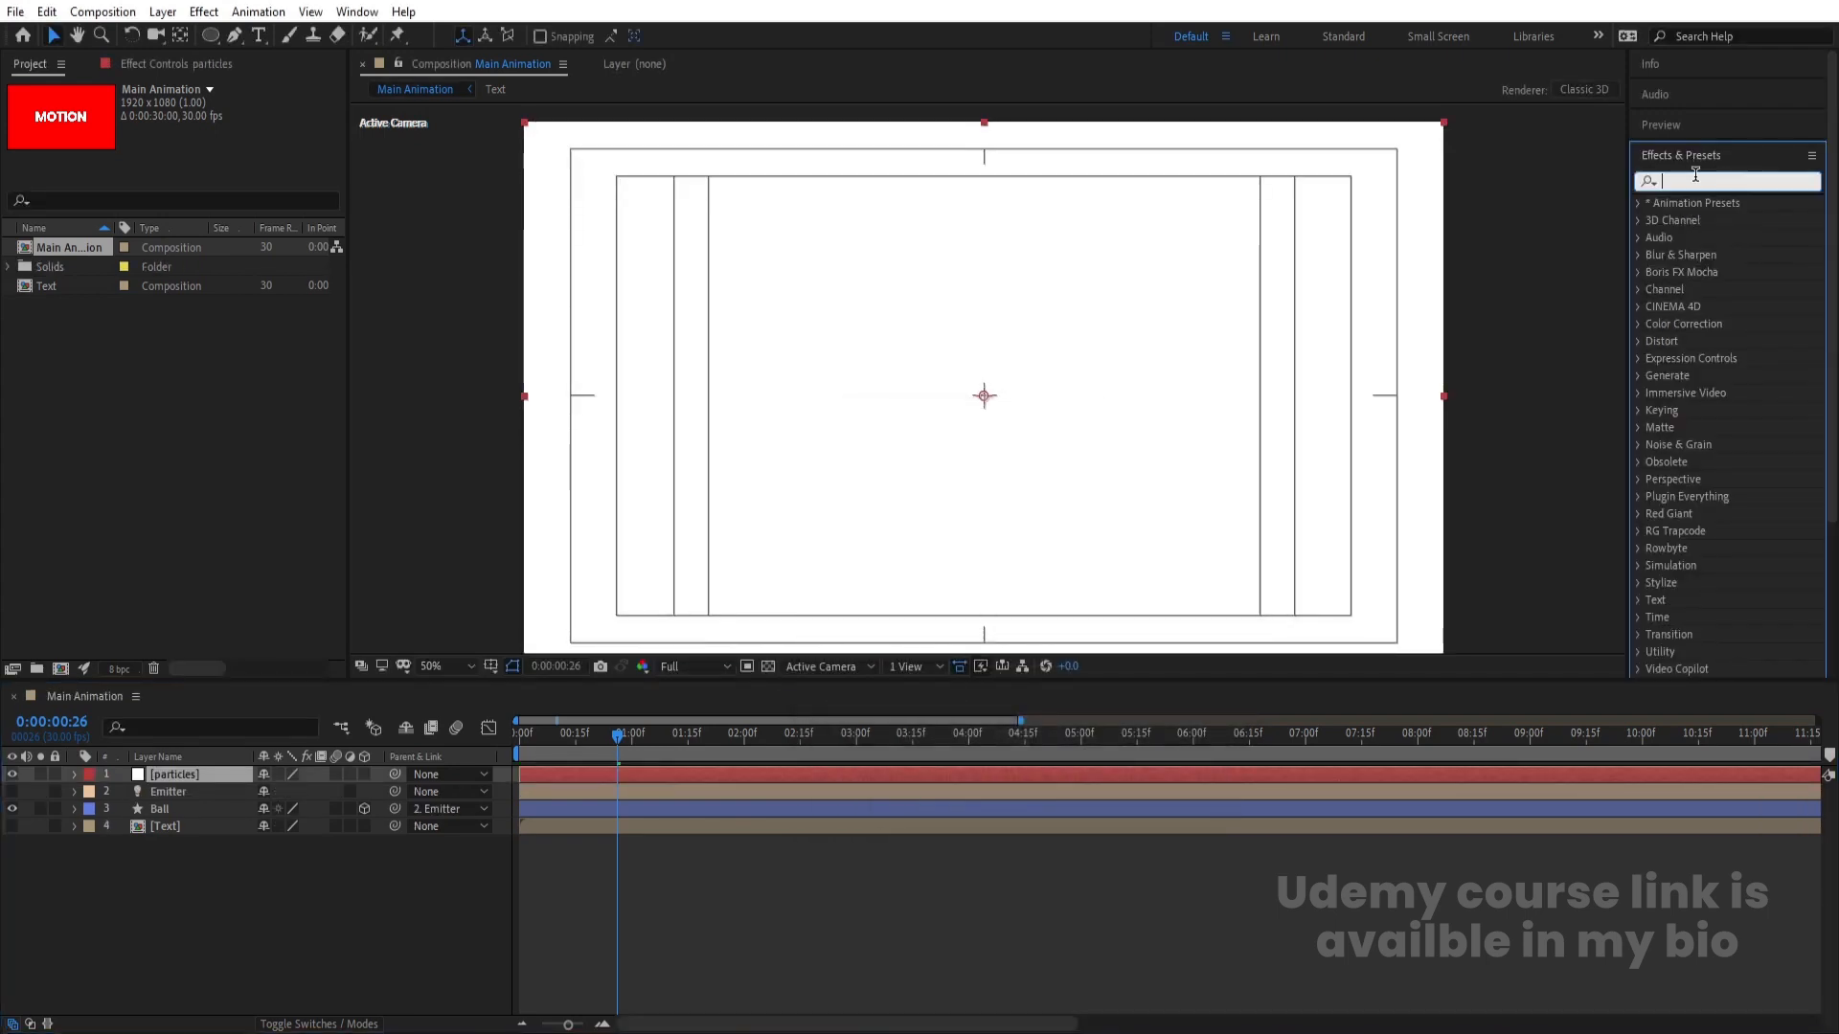
type("parti")
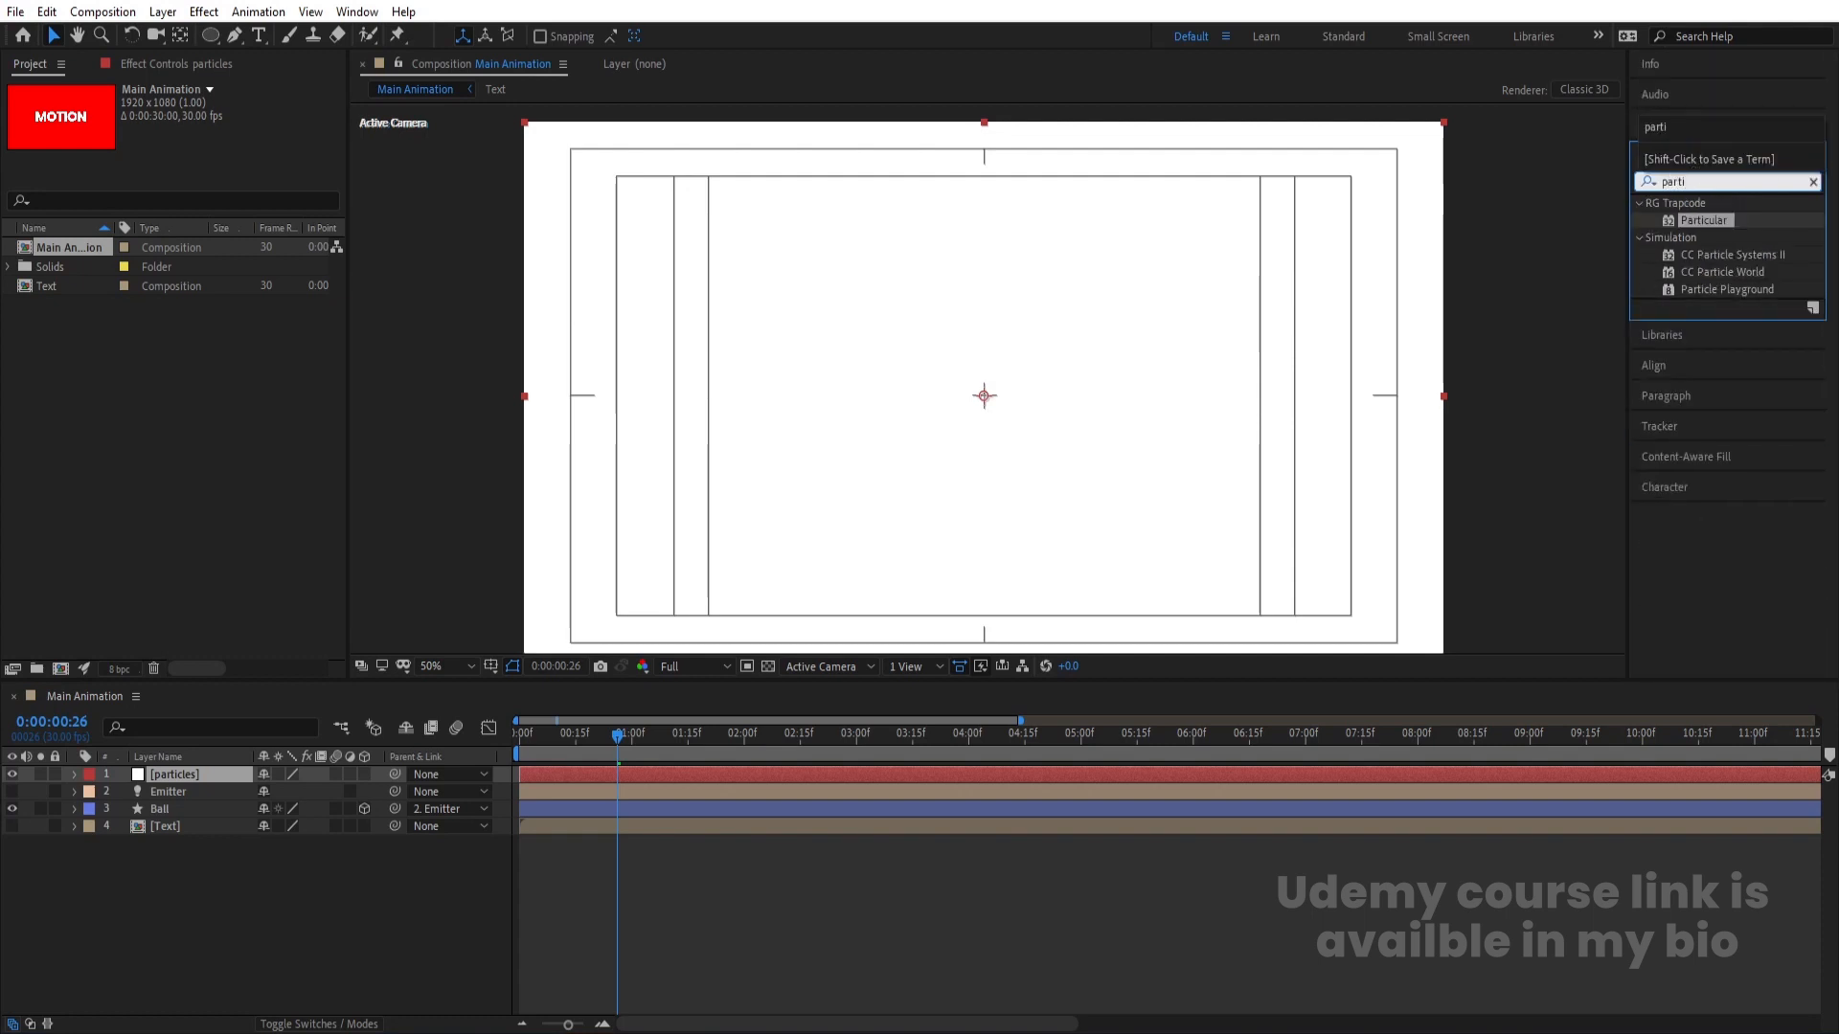
double_click(1691, 218)
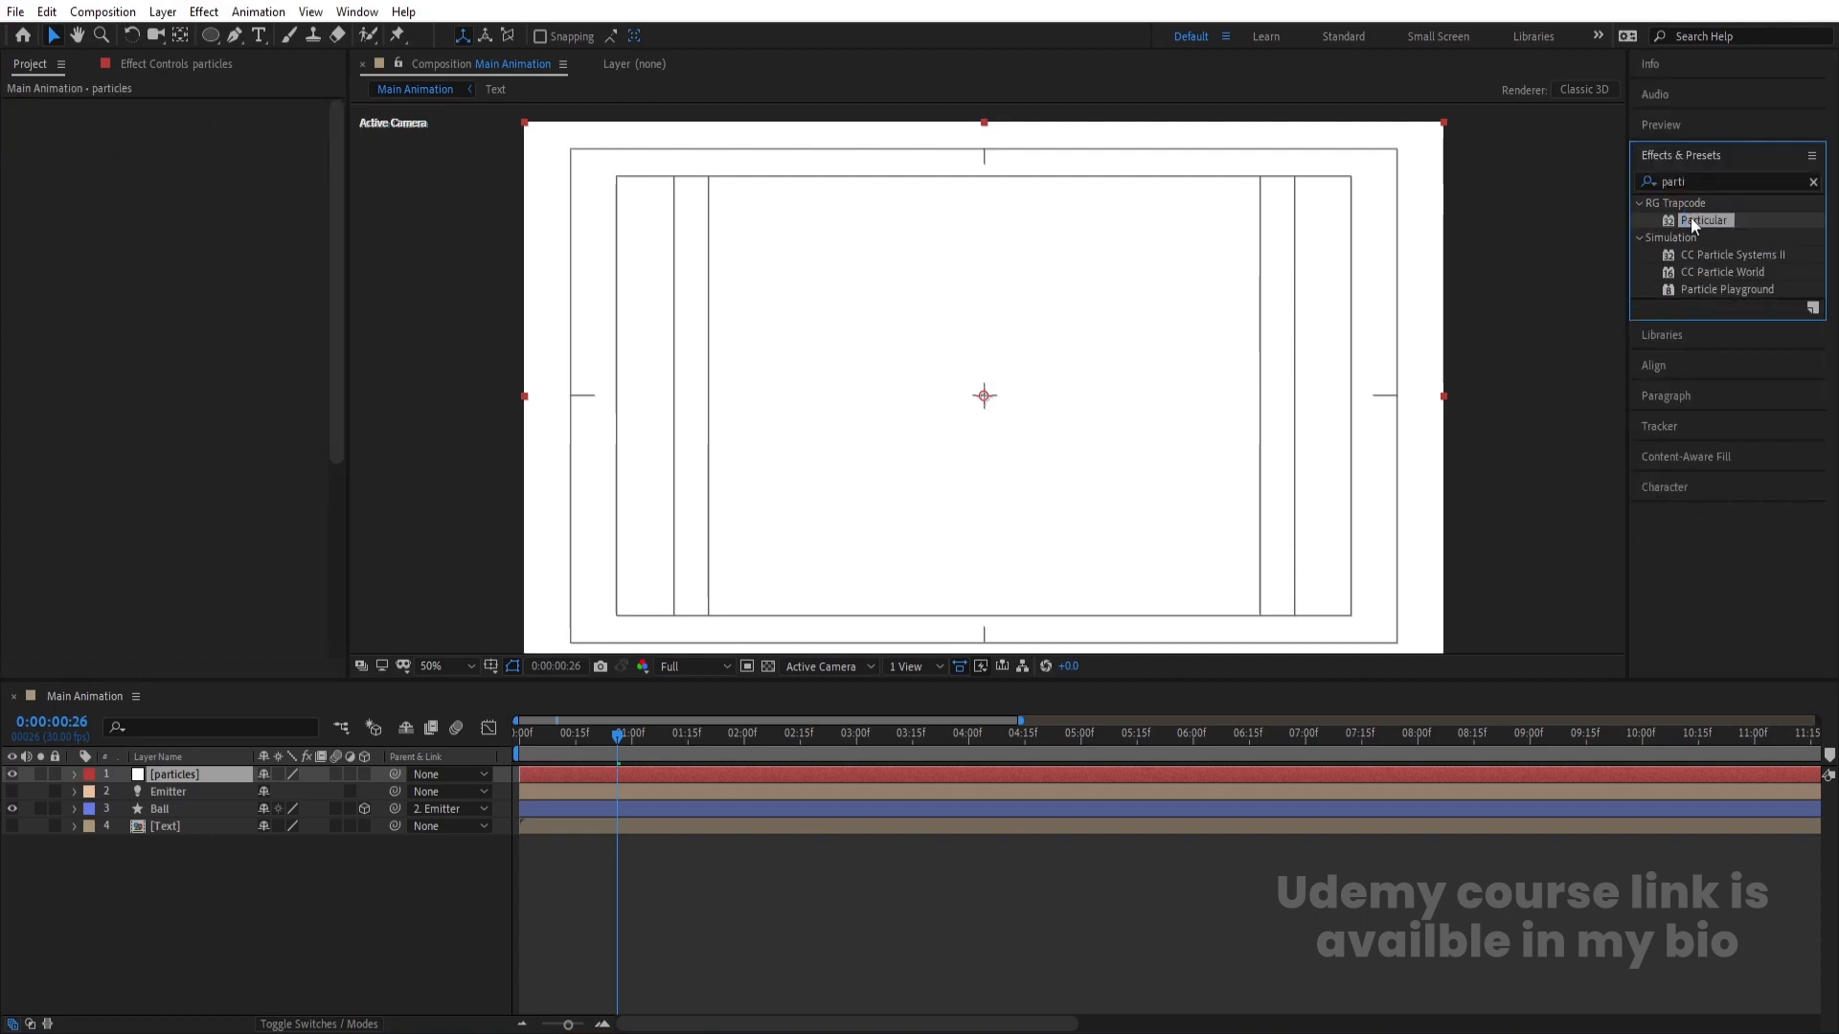
key("space")
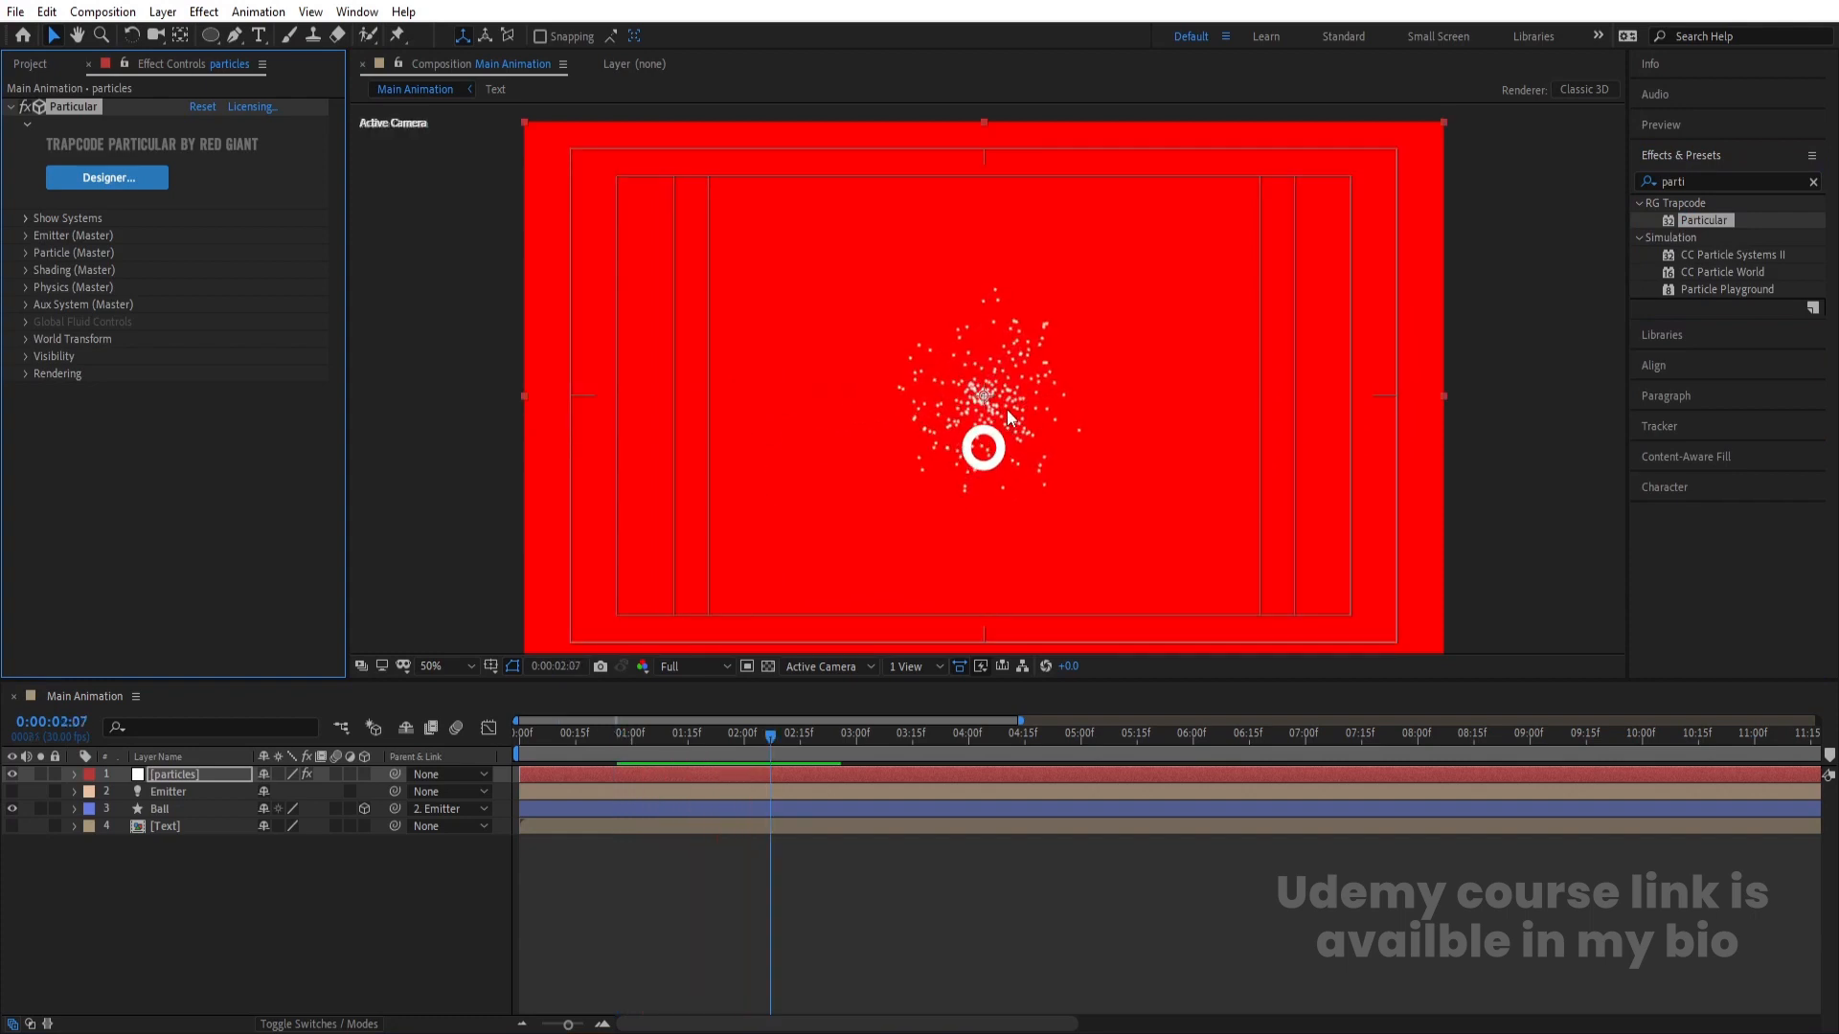
left_click_drag(579, 732, 432, 738)
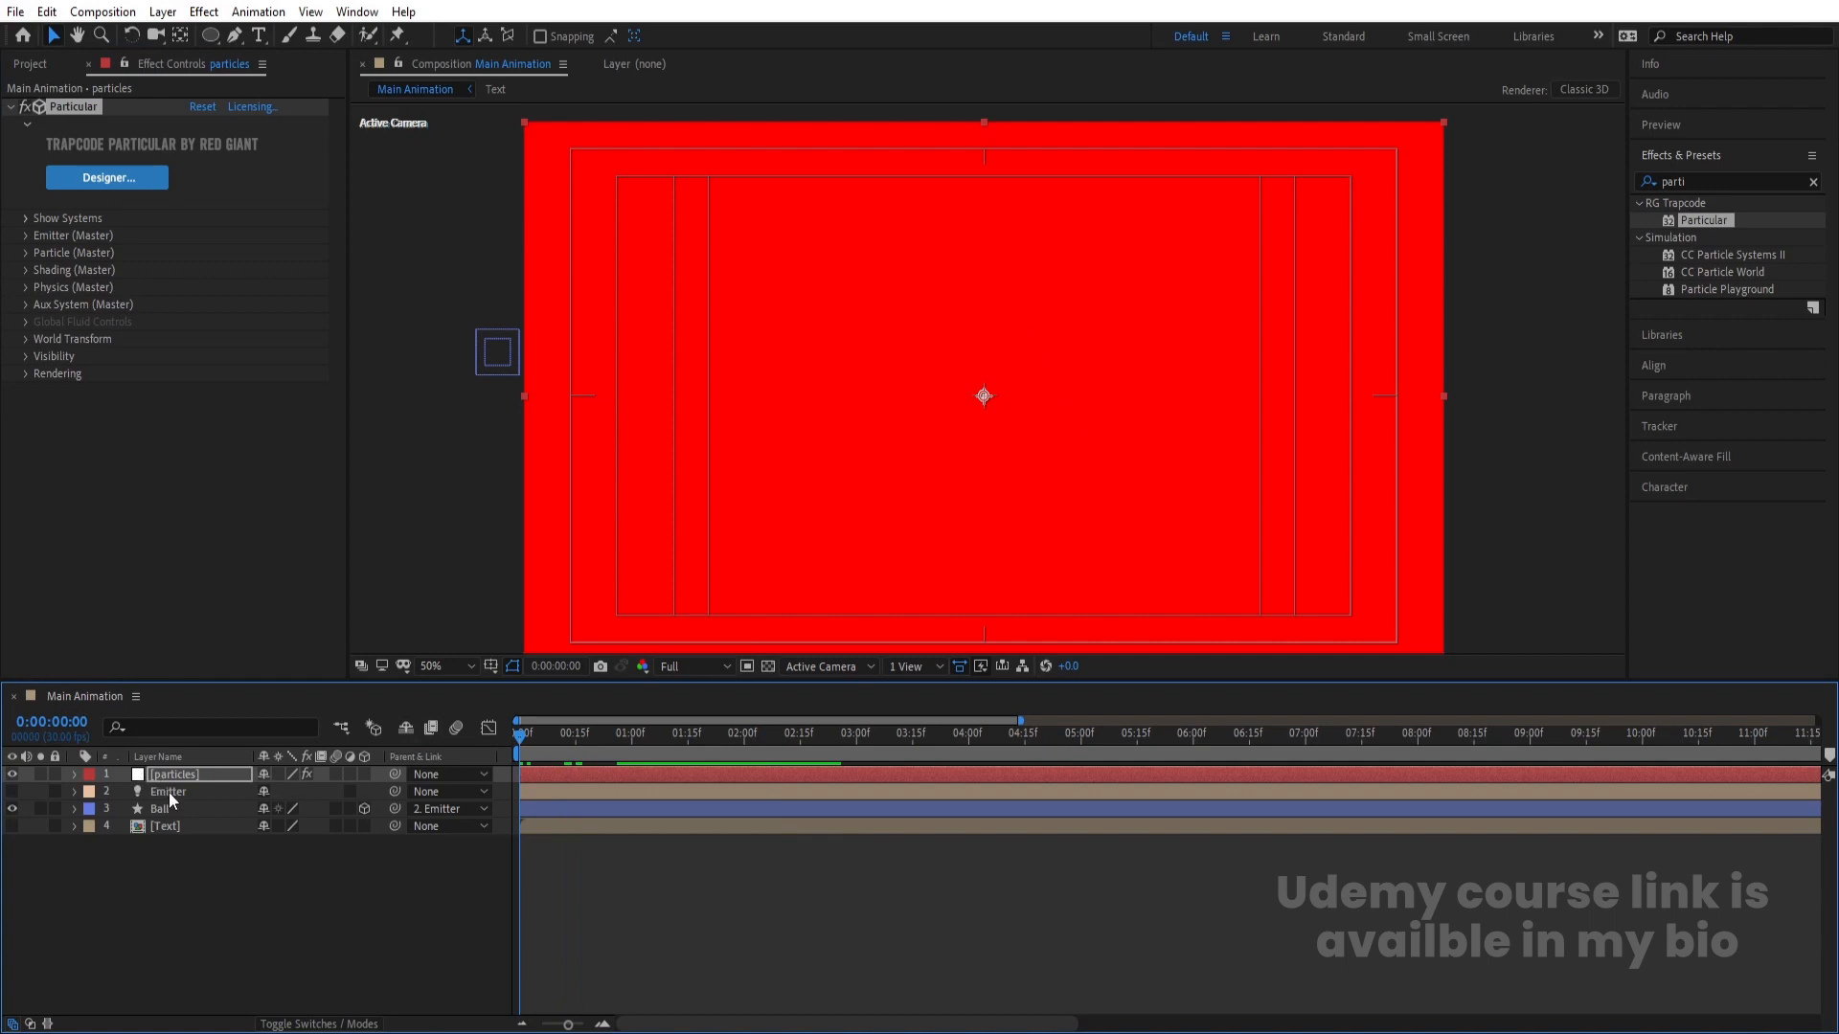
- Preview the animation, then turn the Emitter light layer's visibility on and off again to compare the ring
key("minus")
key("space")
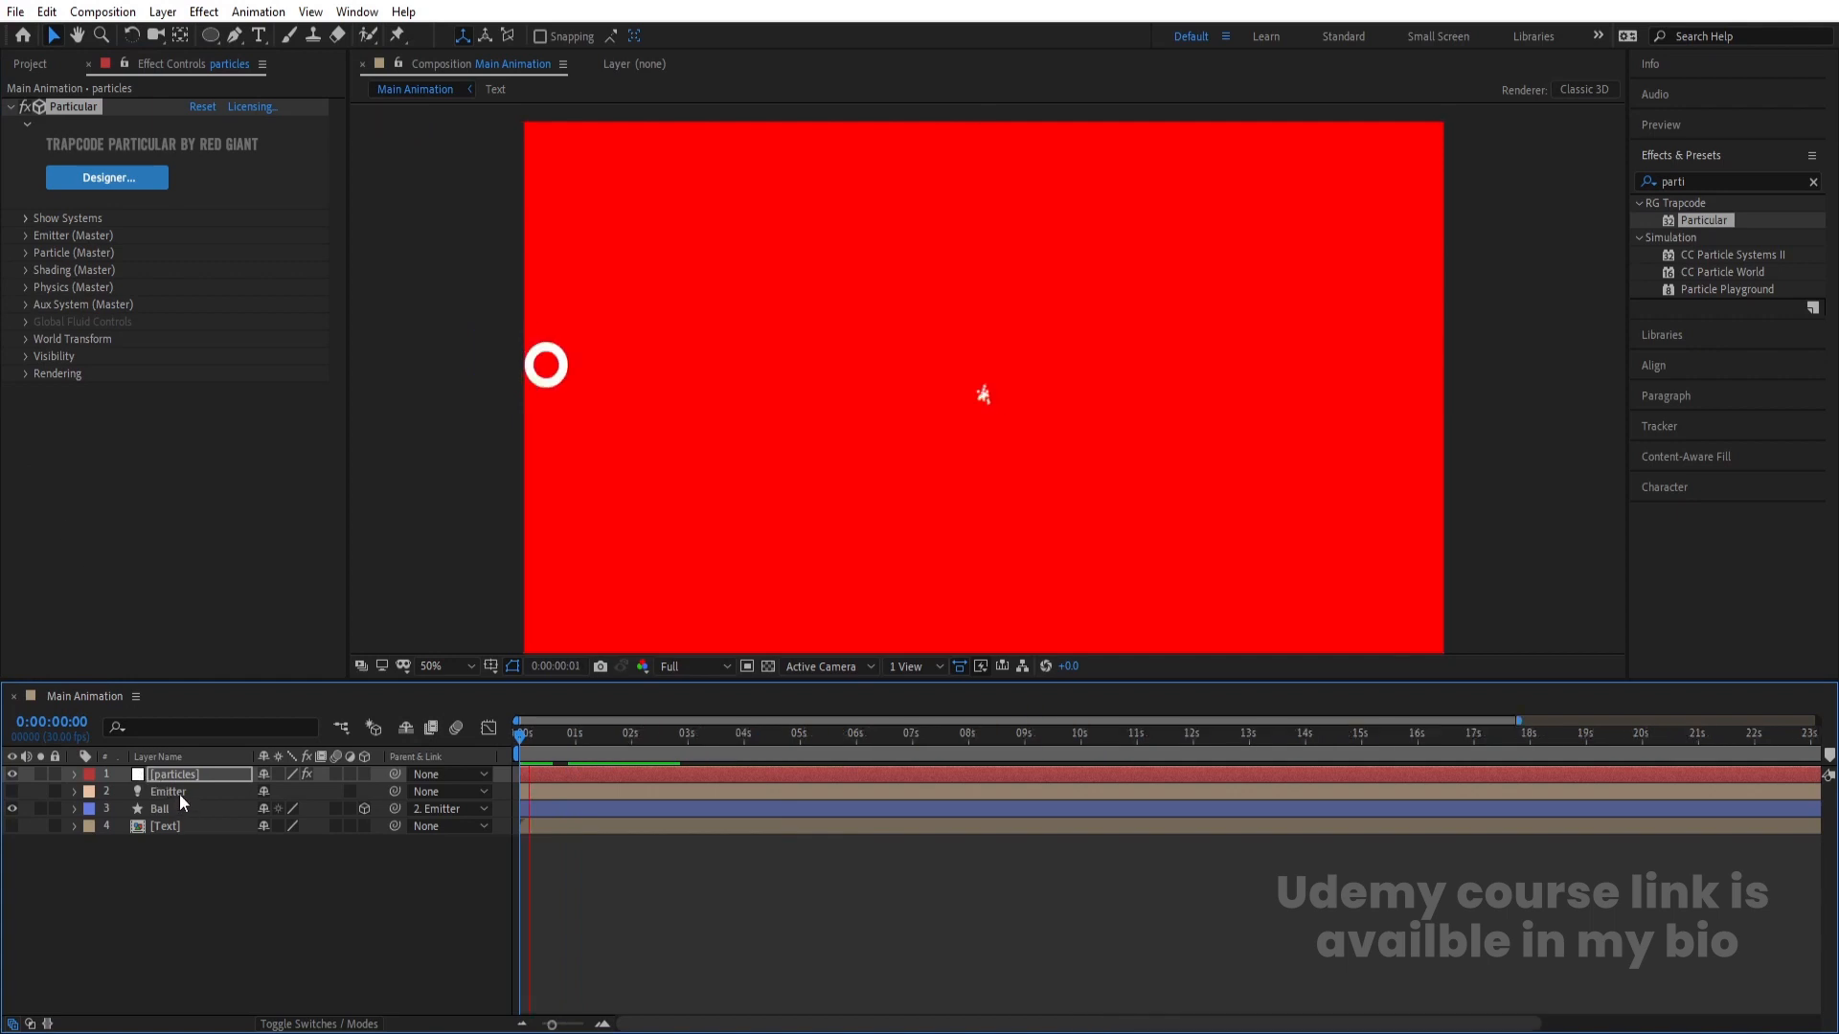
left_click(180, 795)
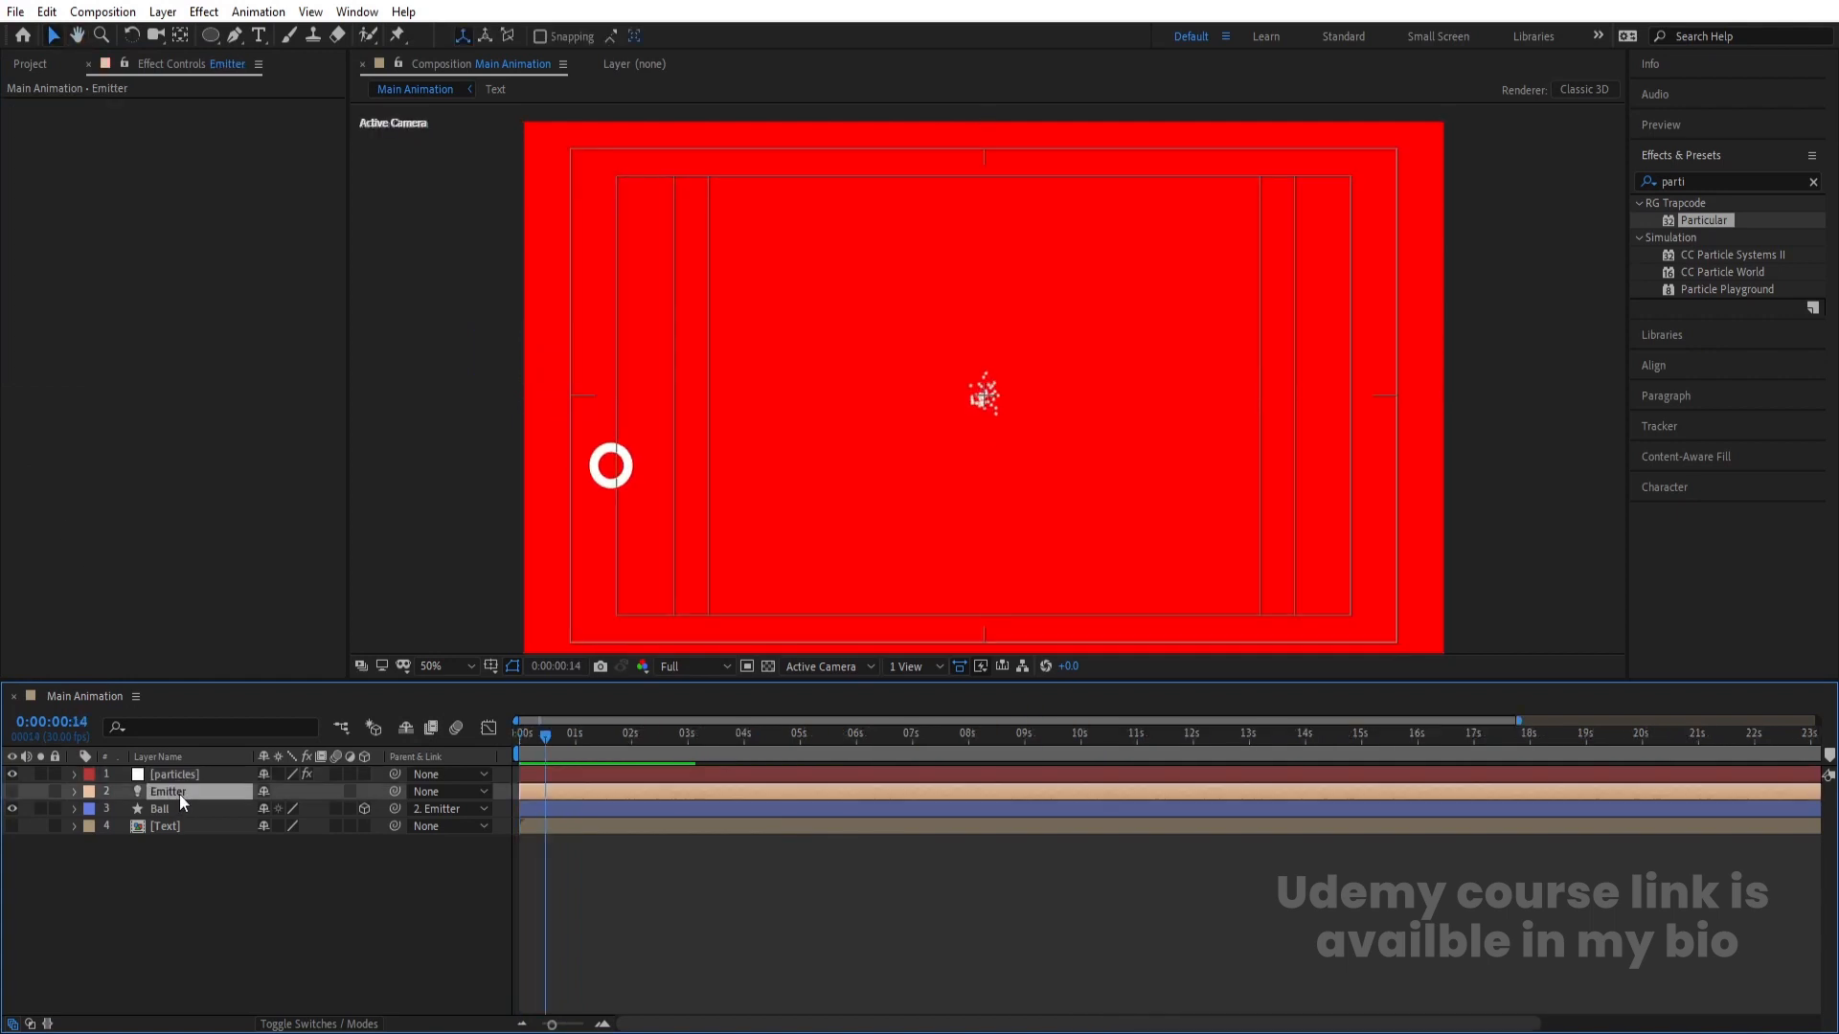
left_click(12, 791)
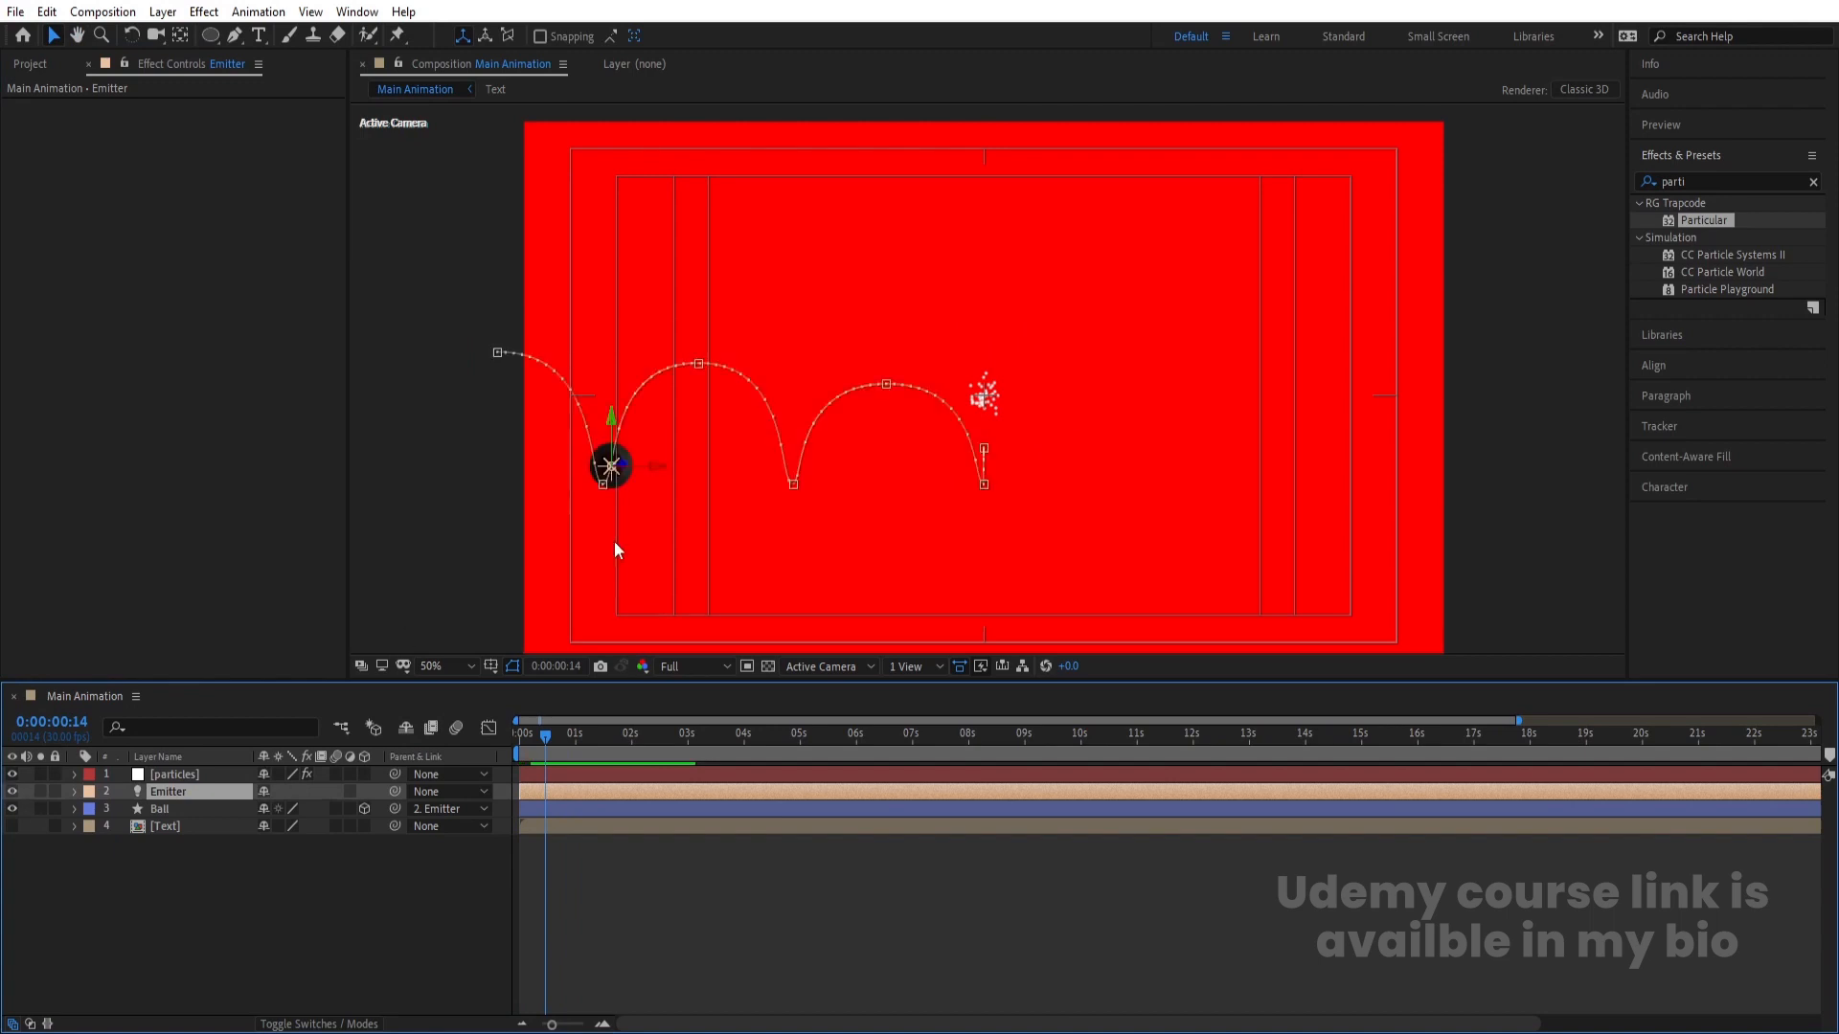
left_click(11, 791)
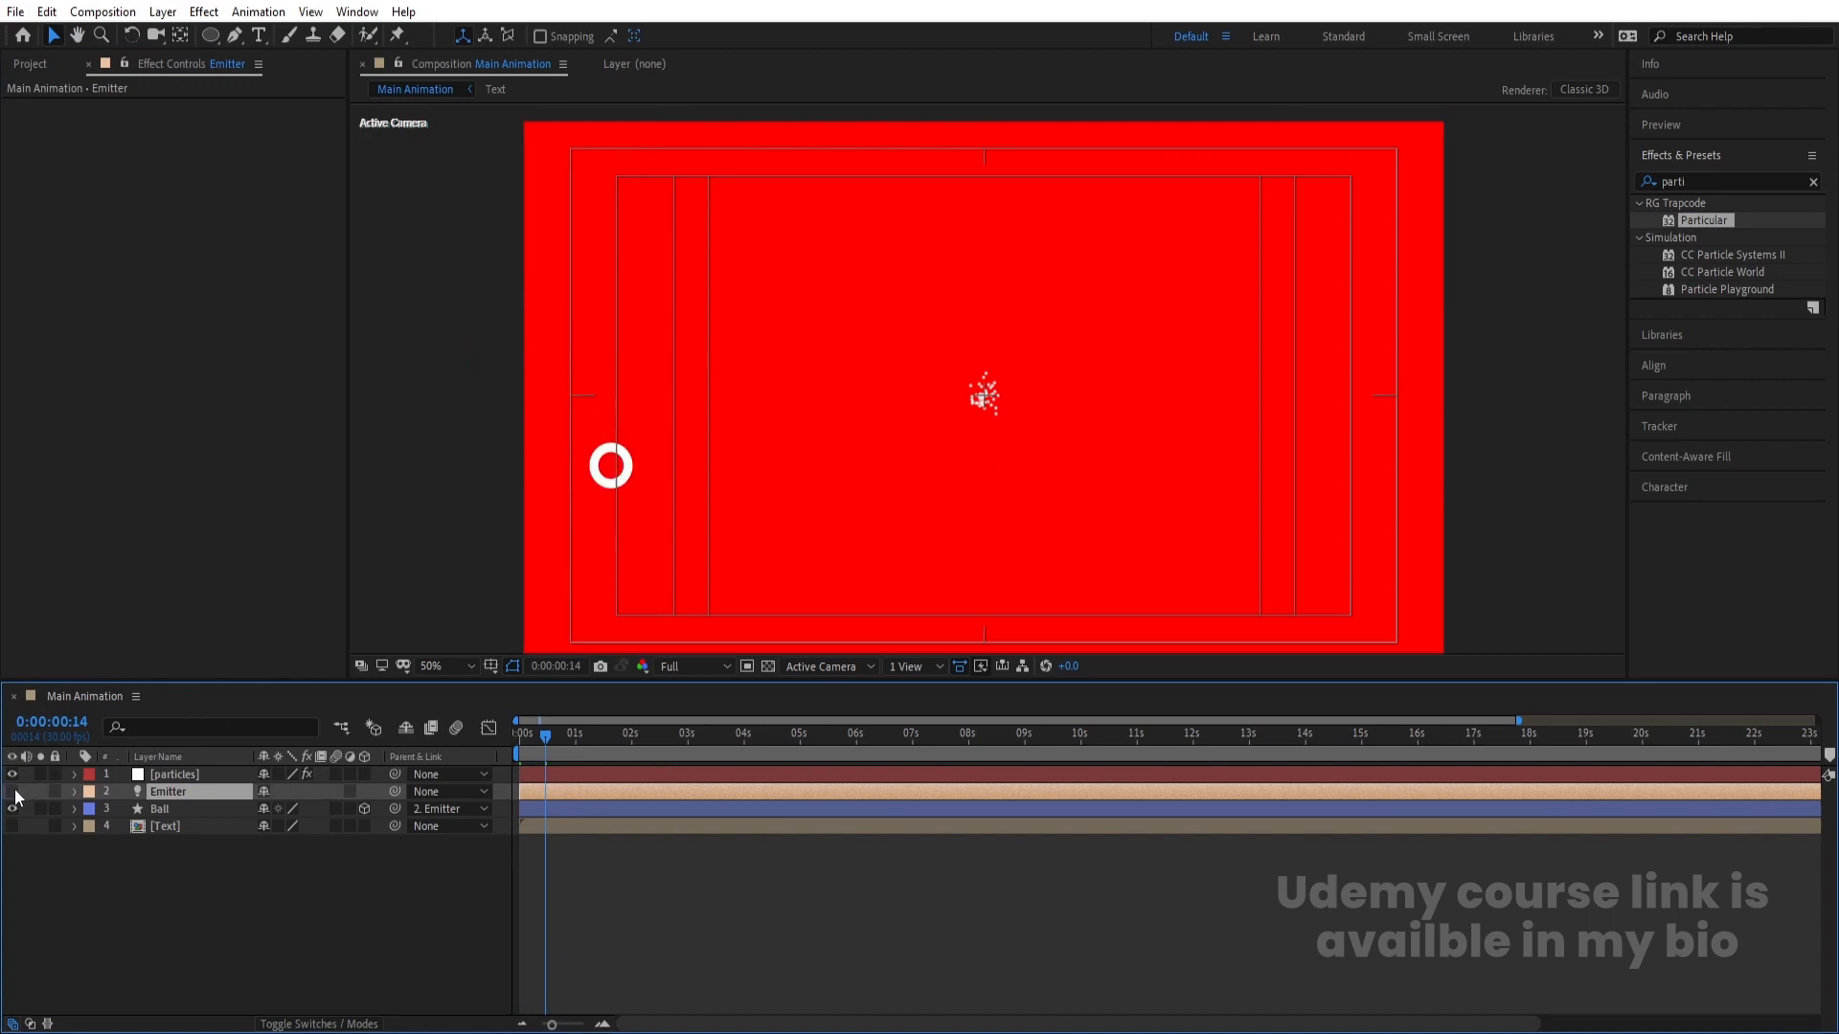
- Set the emitter type of the particles layer's Particular effect to Light(s) and preview the result
left_click(176, 774)
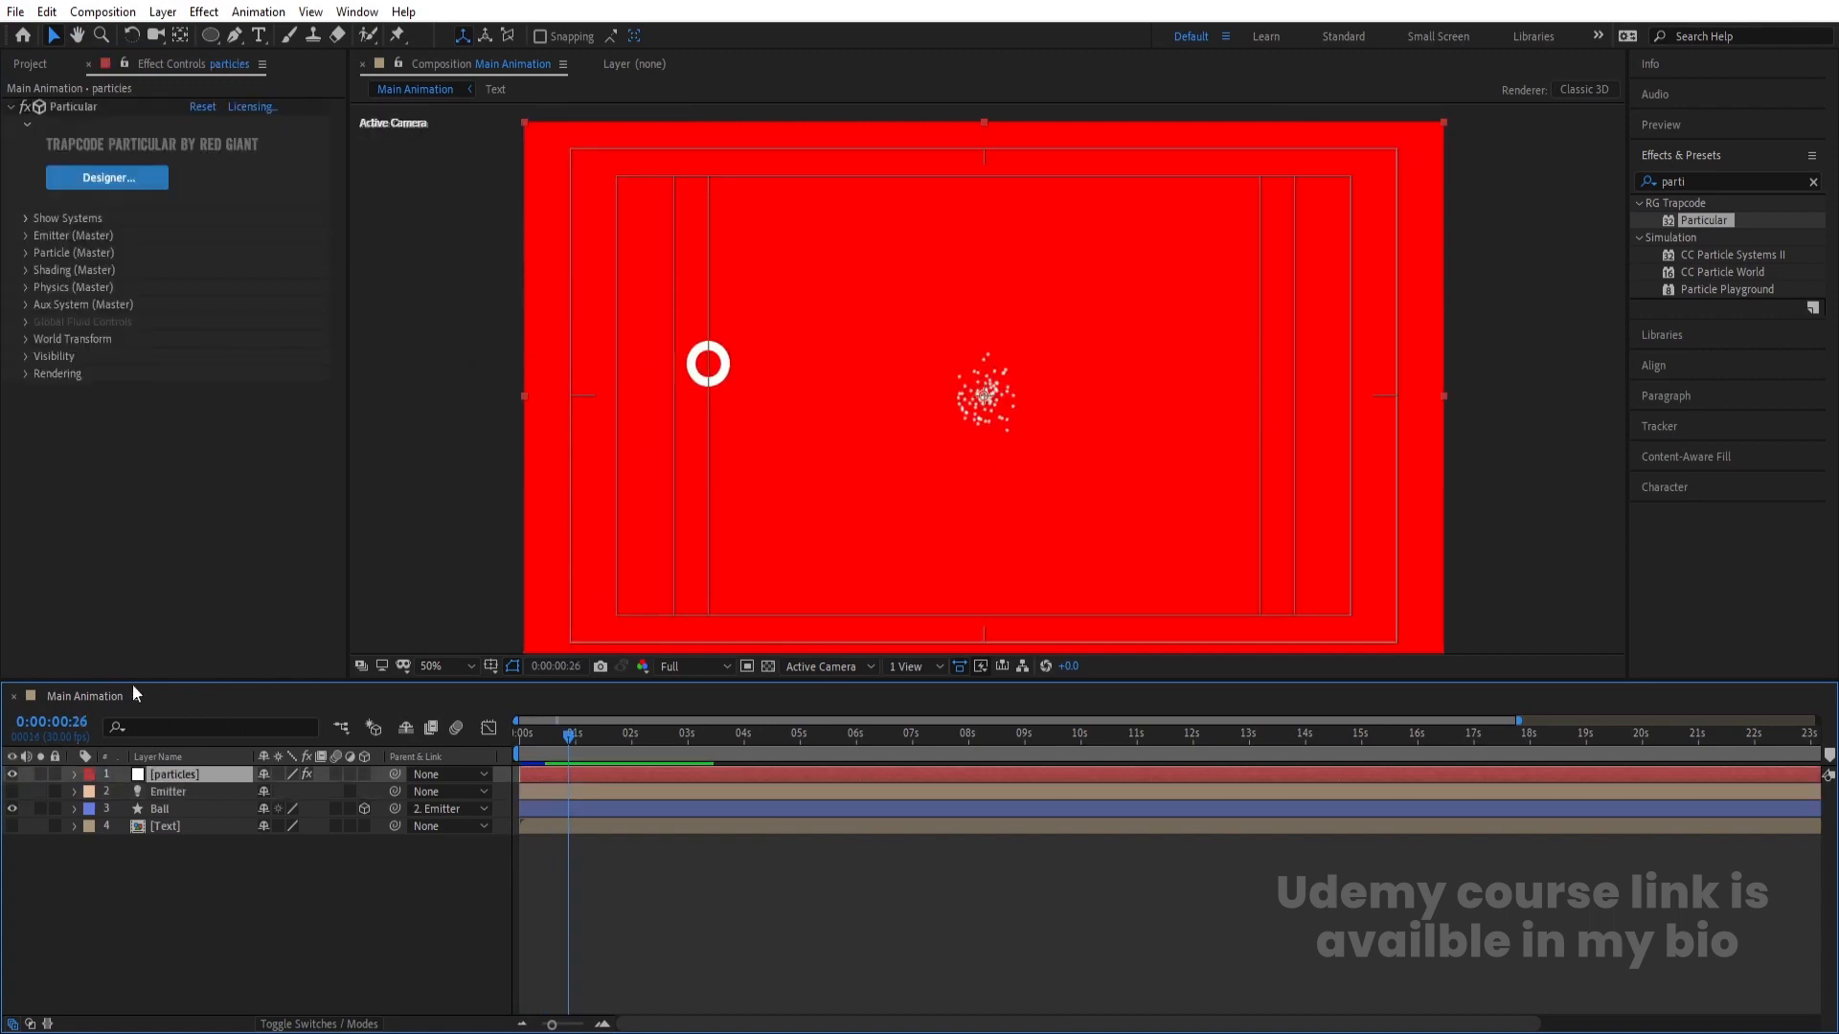
left_click(25, 235)
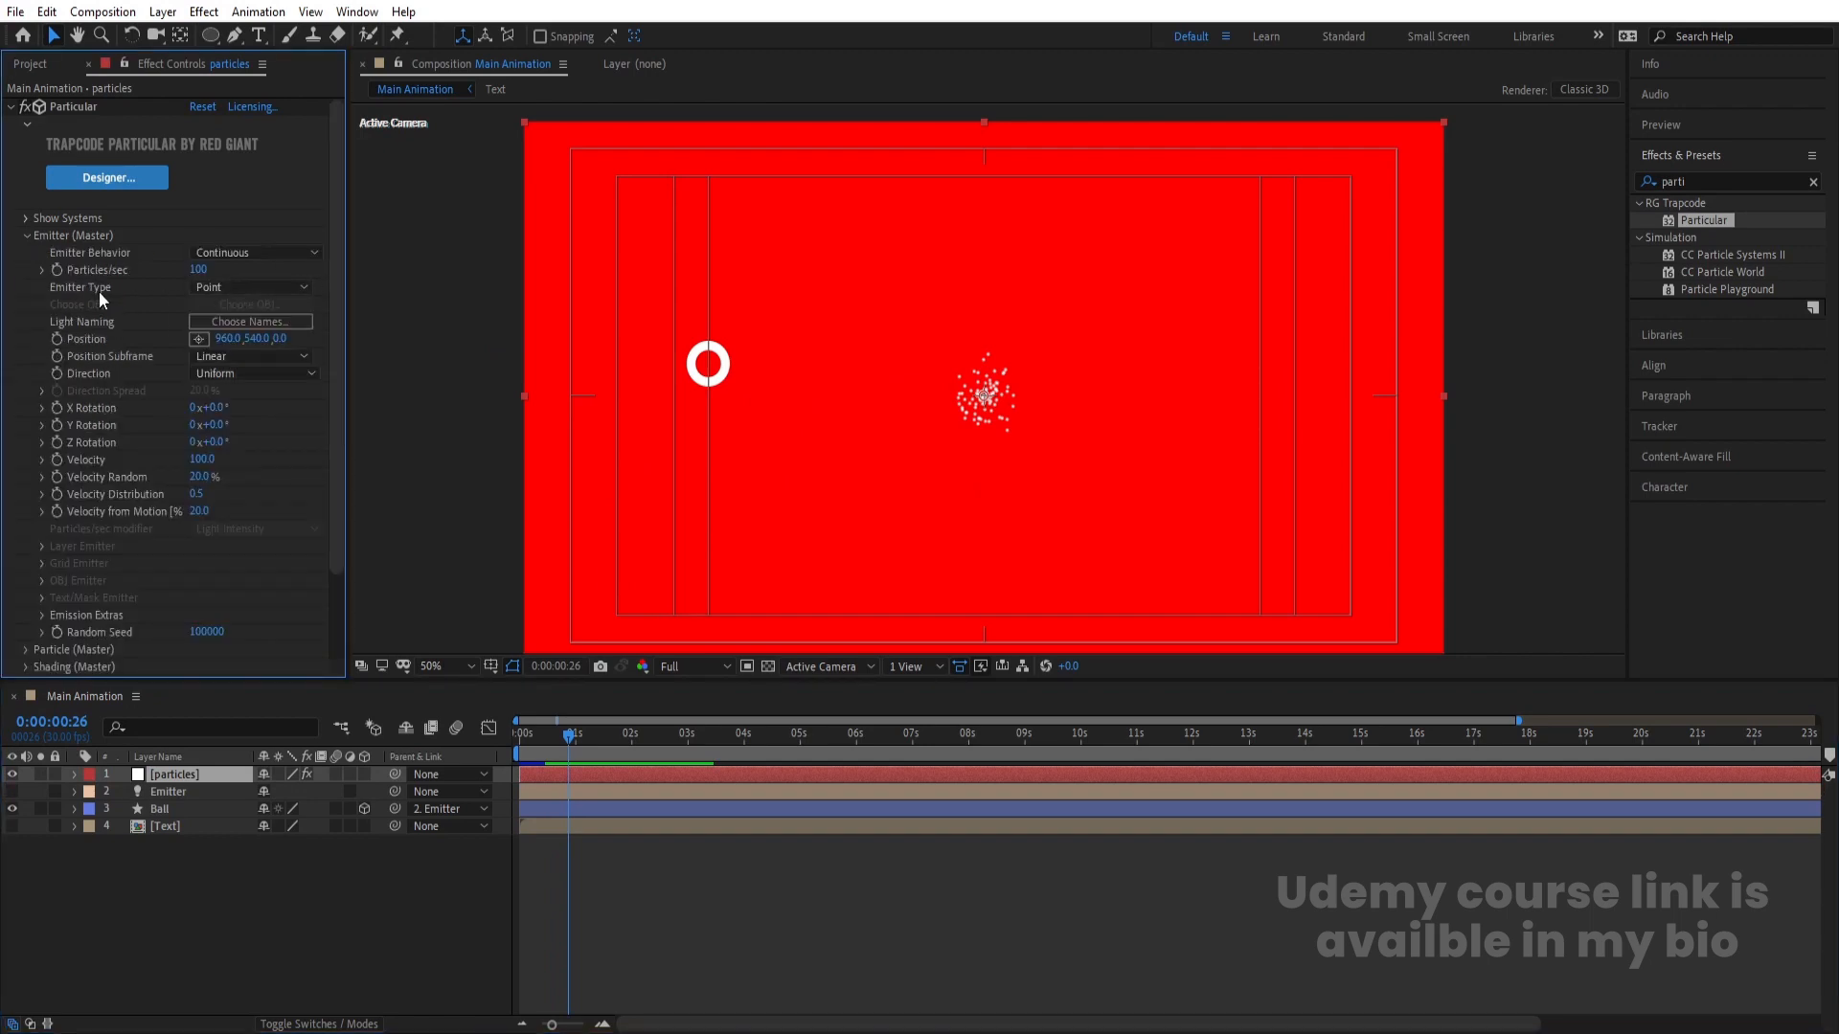
left_click(209, 287)
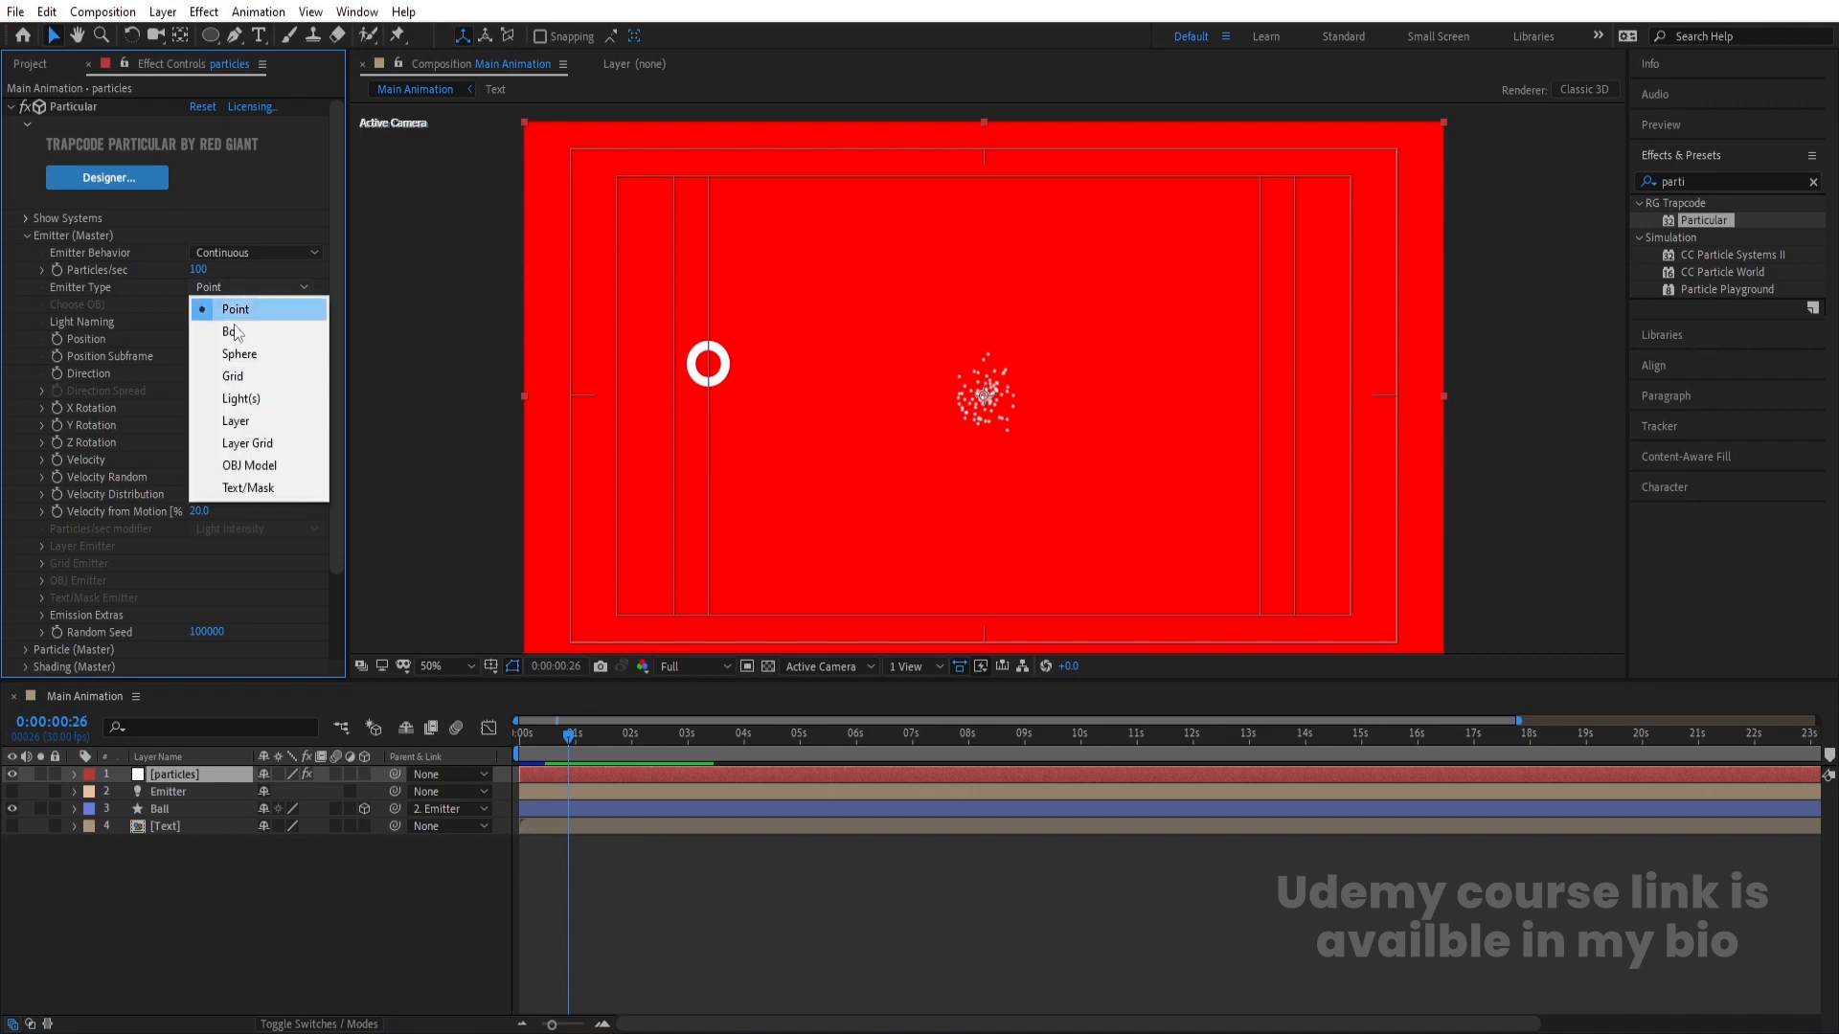
left_click(252, 402)
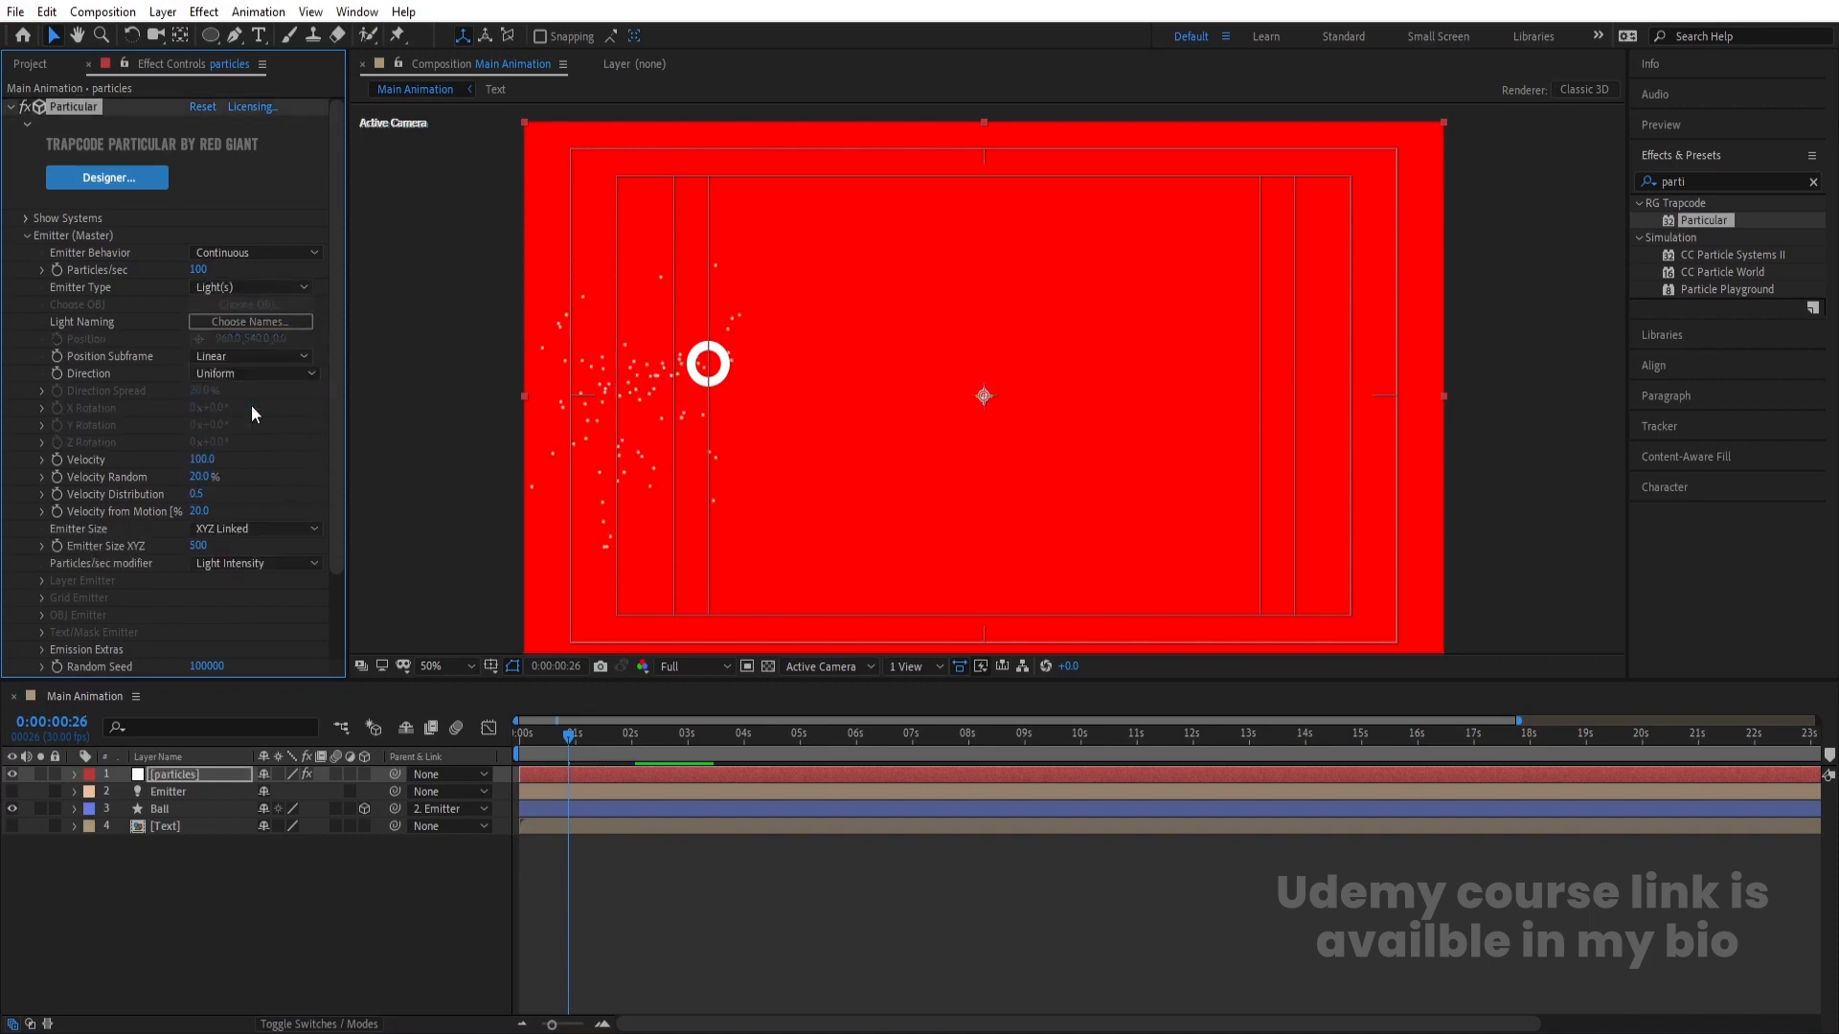
key("space")
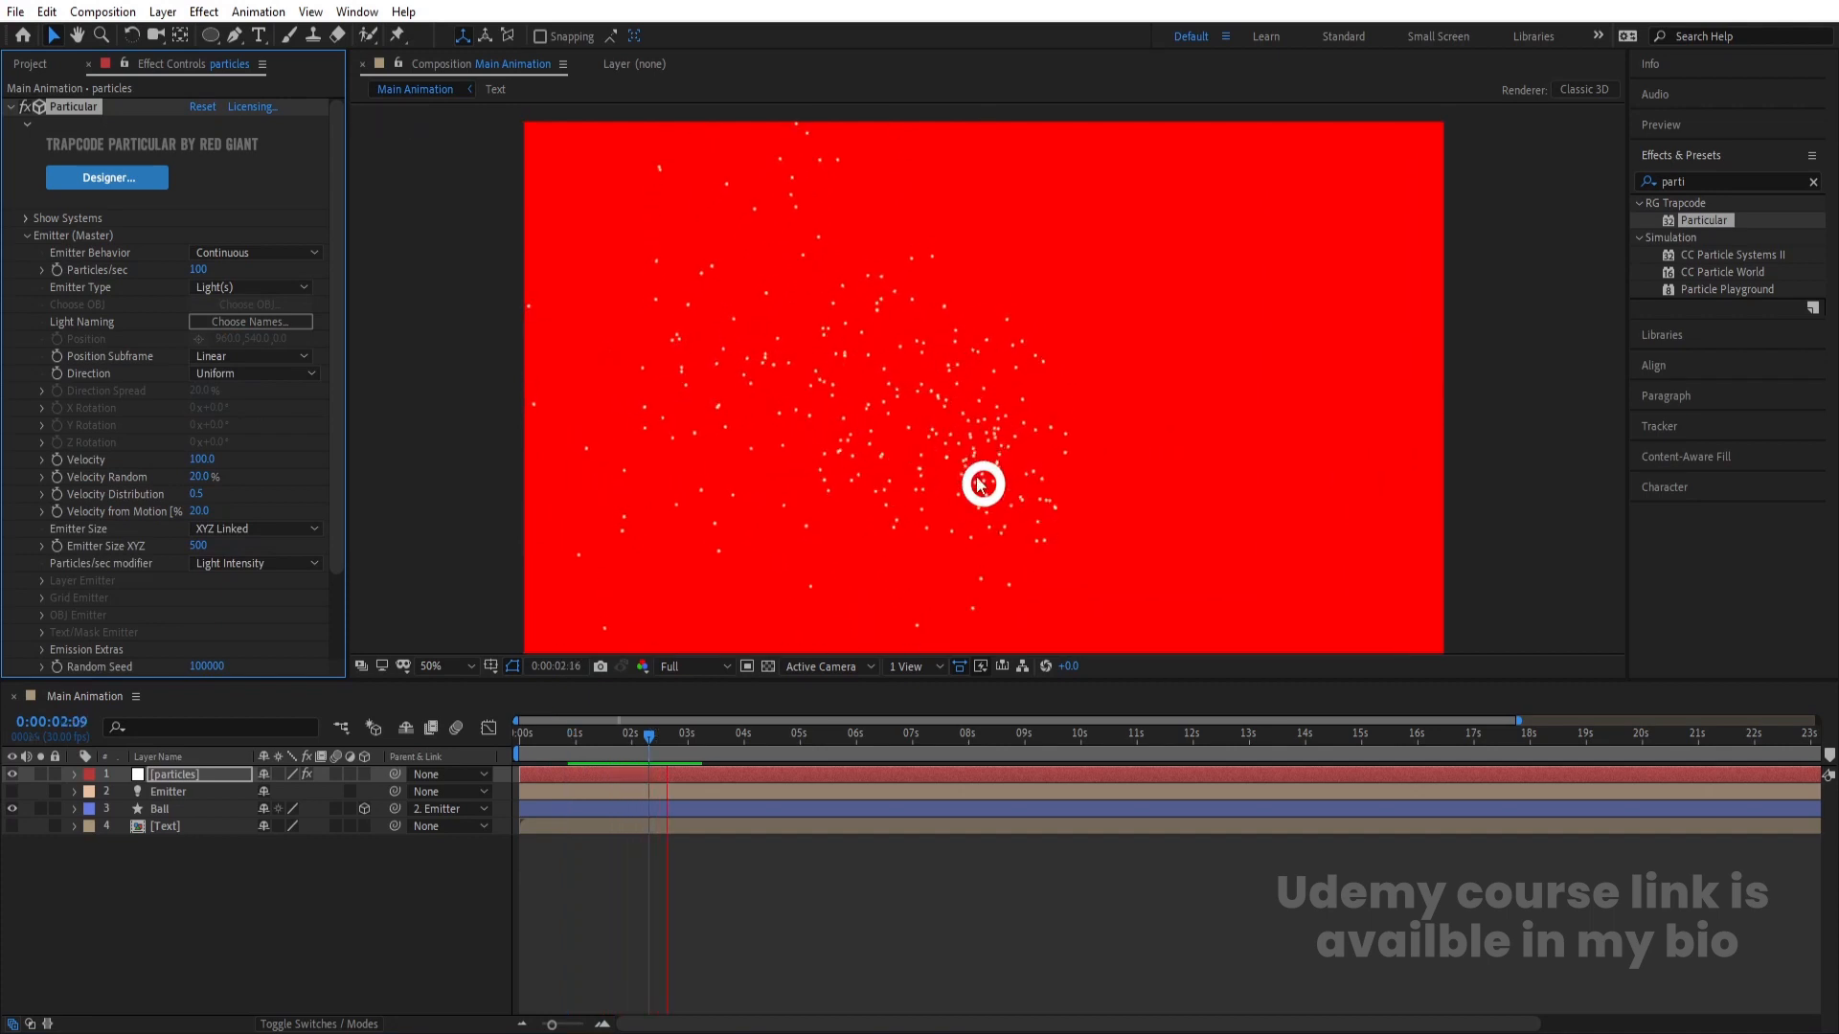
key("space")
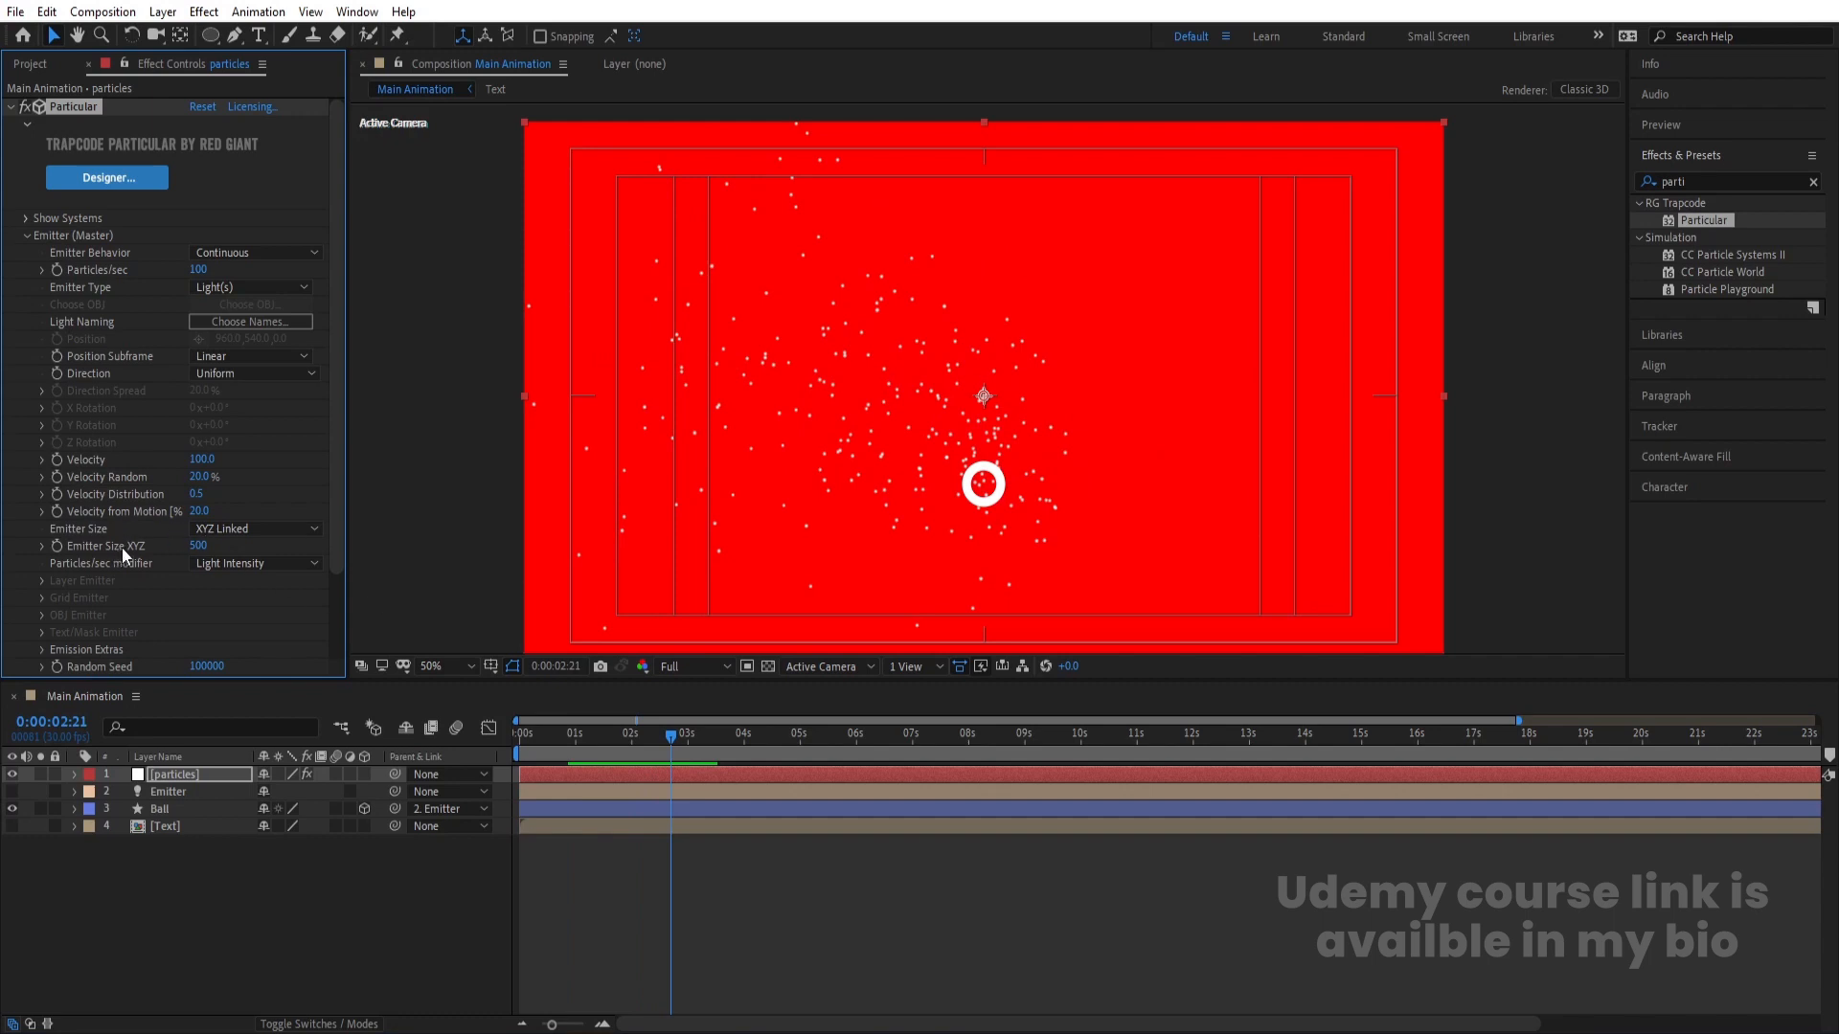
- Set Particular's Emitter Size XYZ to 0 and preview the particle trail from 0:00
left_click(202, 546)
key("Return")
left_click_drag(632, 738, 395, 718)
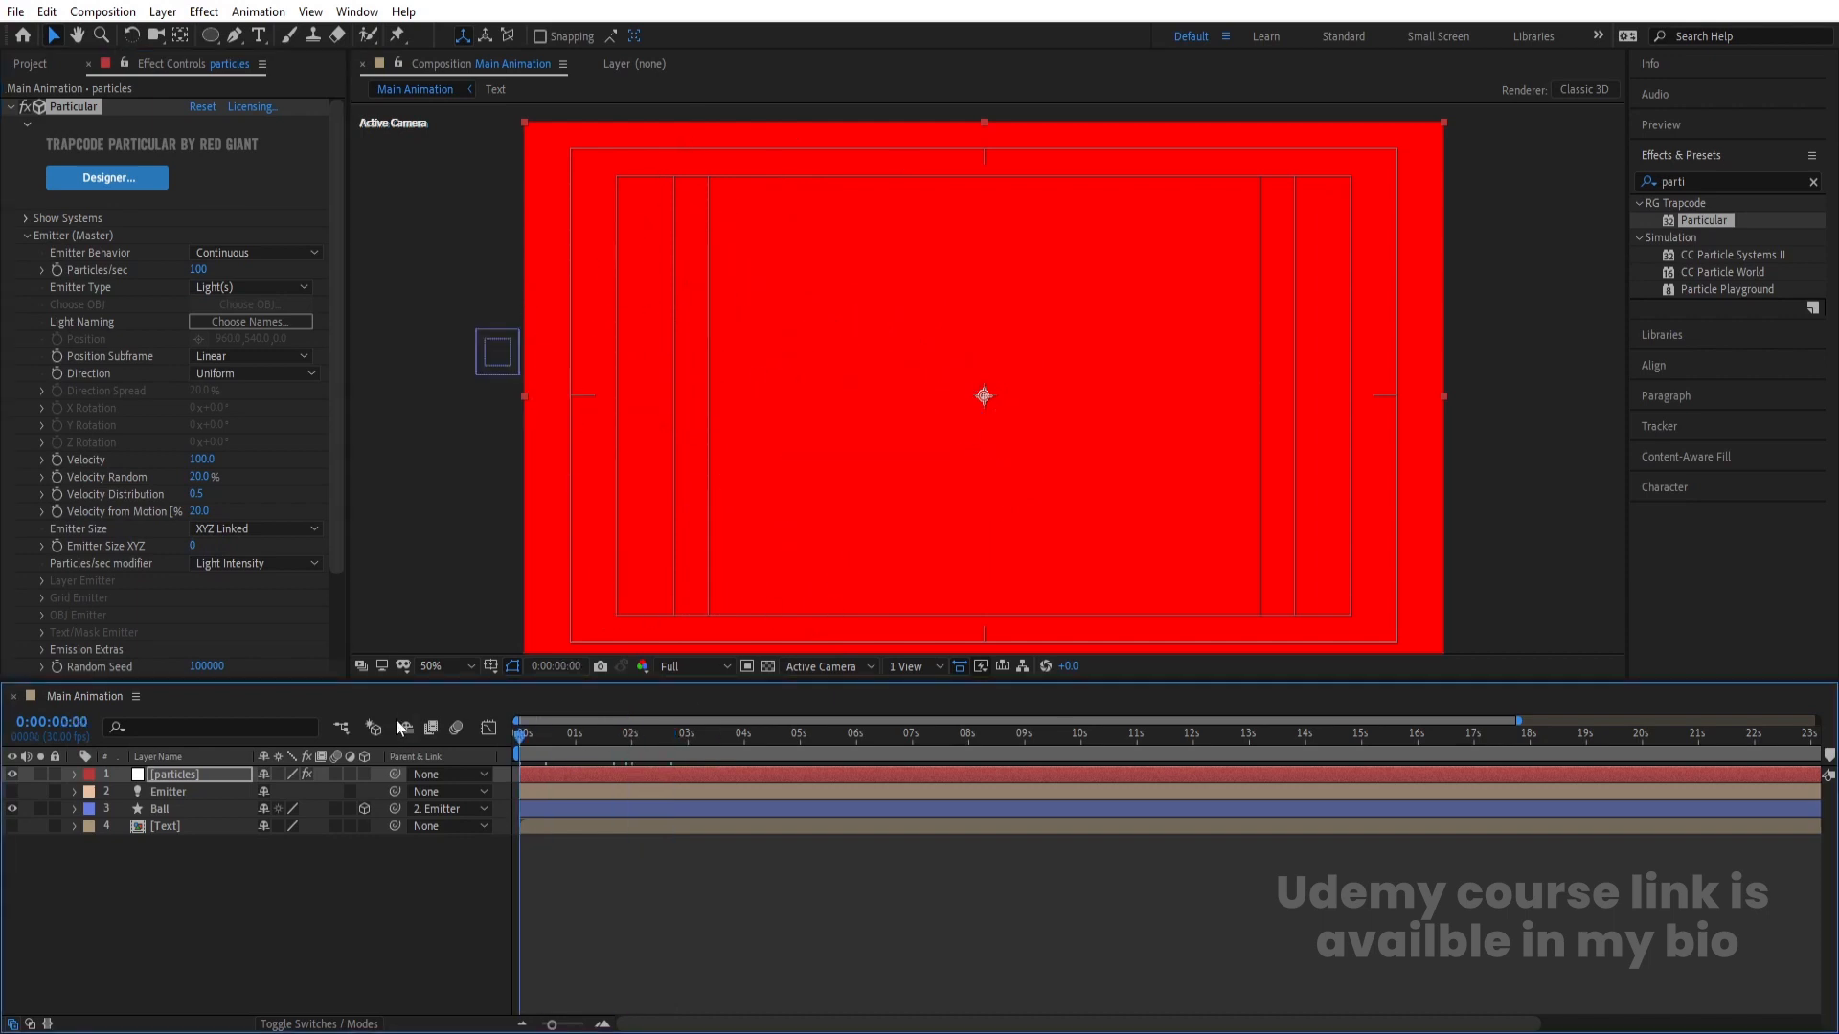
key("space")
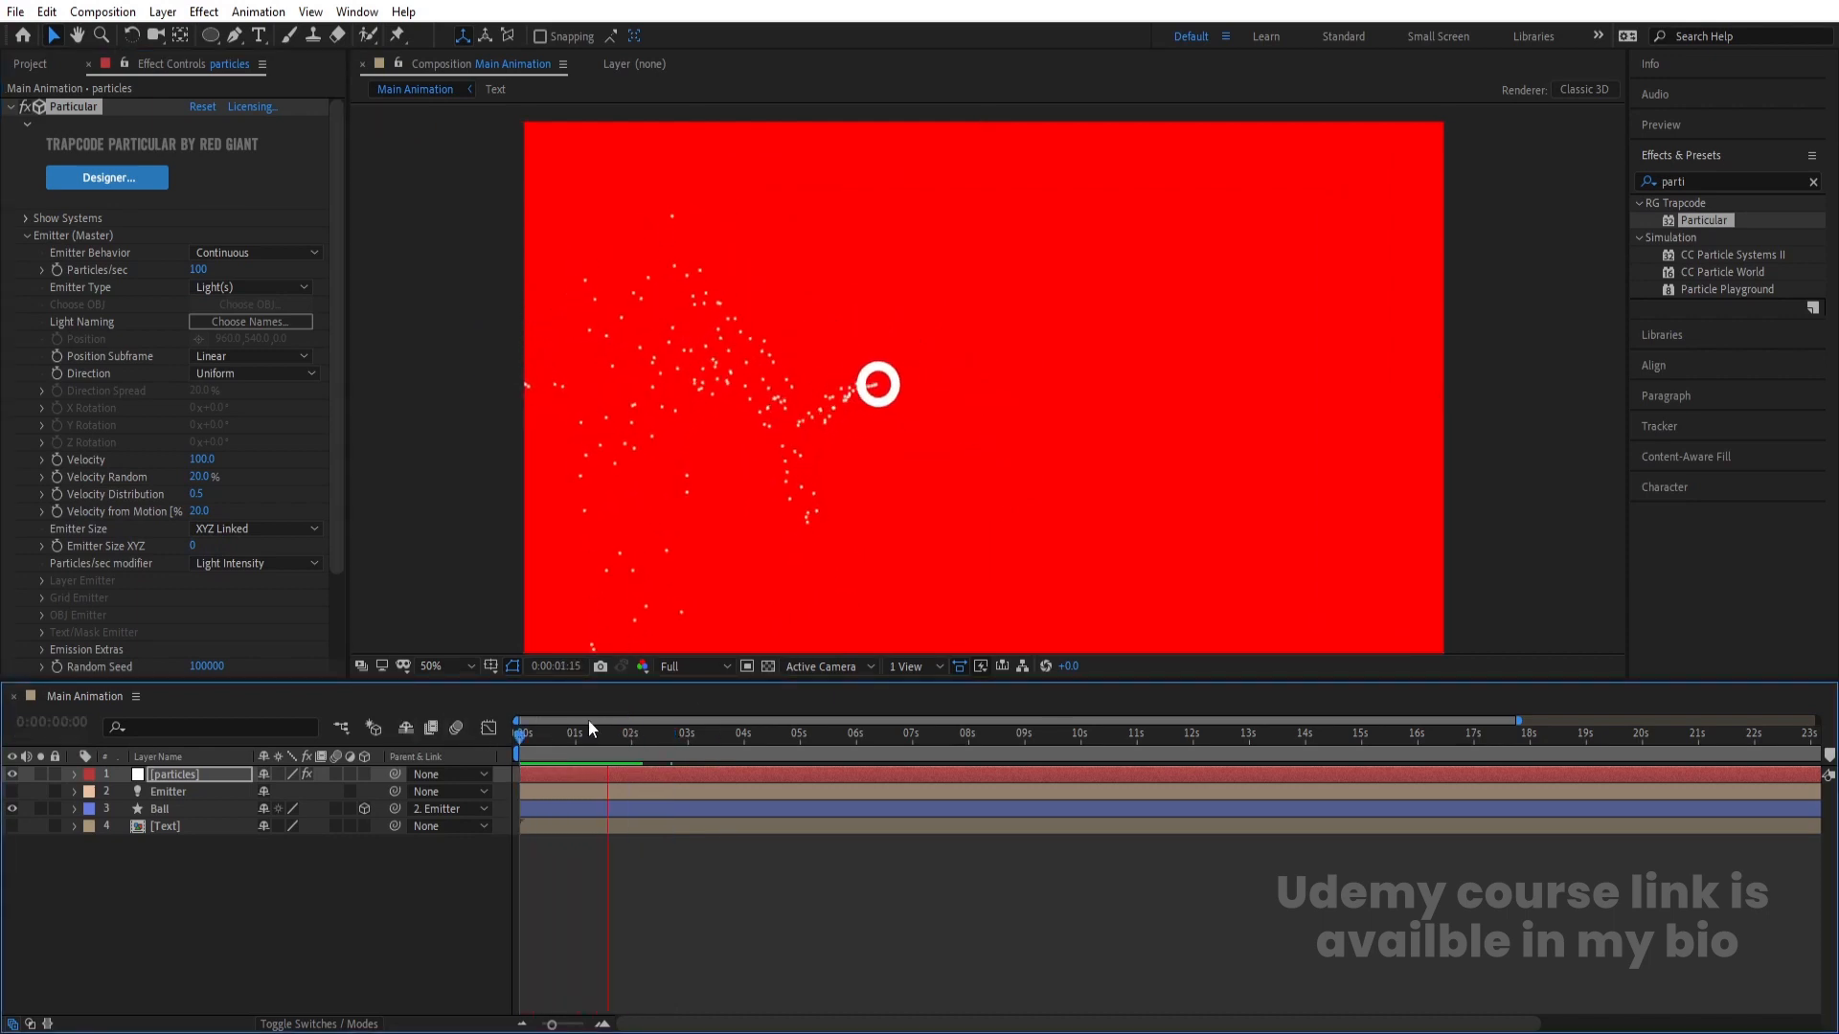
key("space")
key("Home")
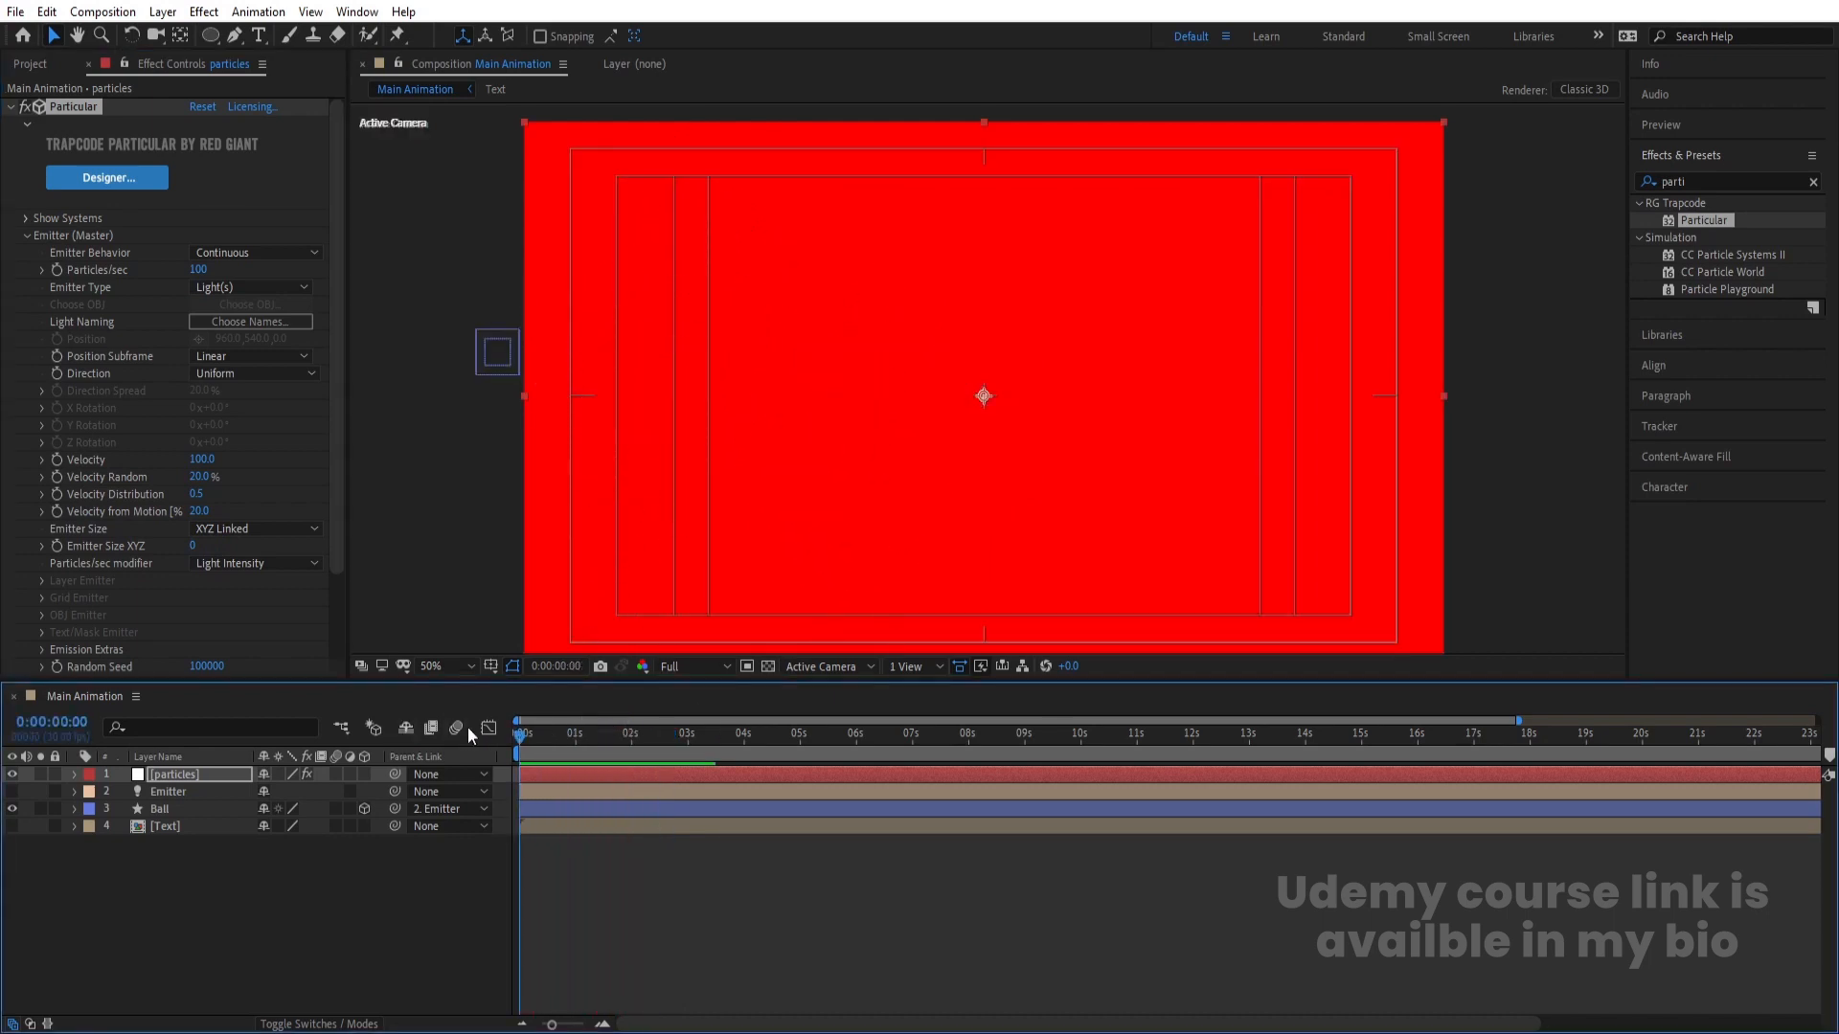
key("space")
key("space")
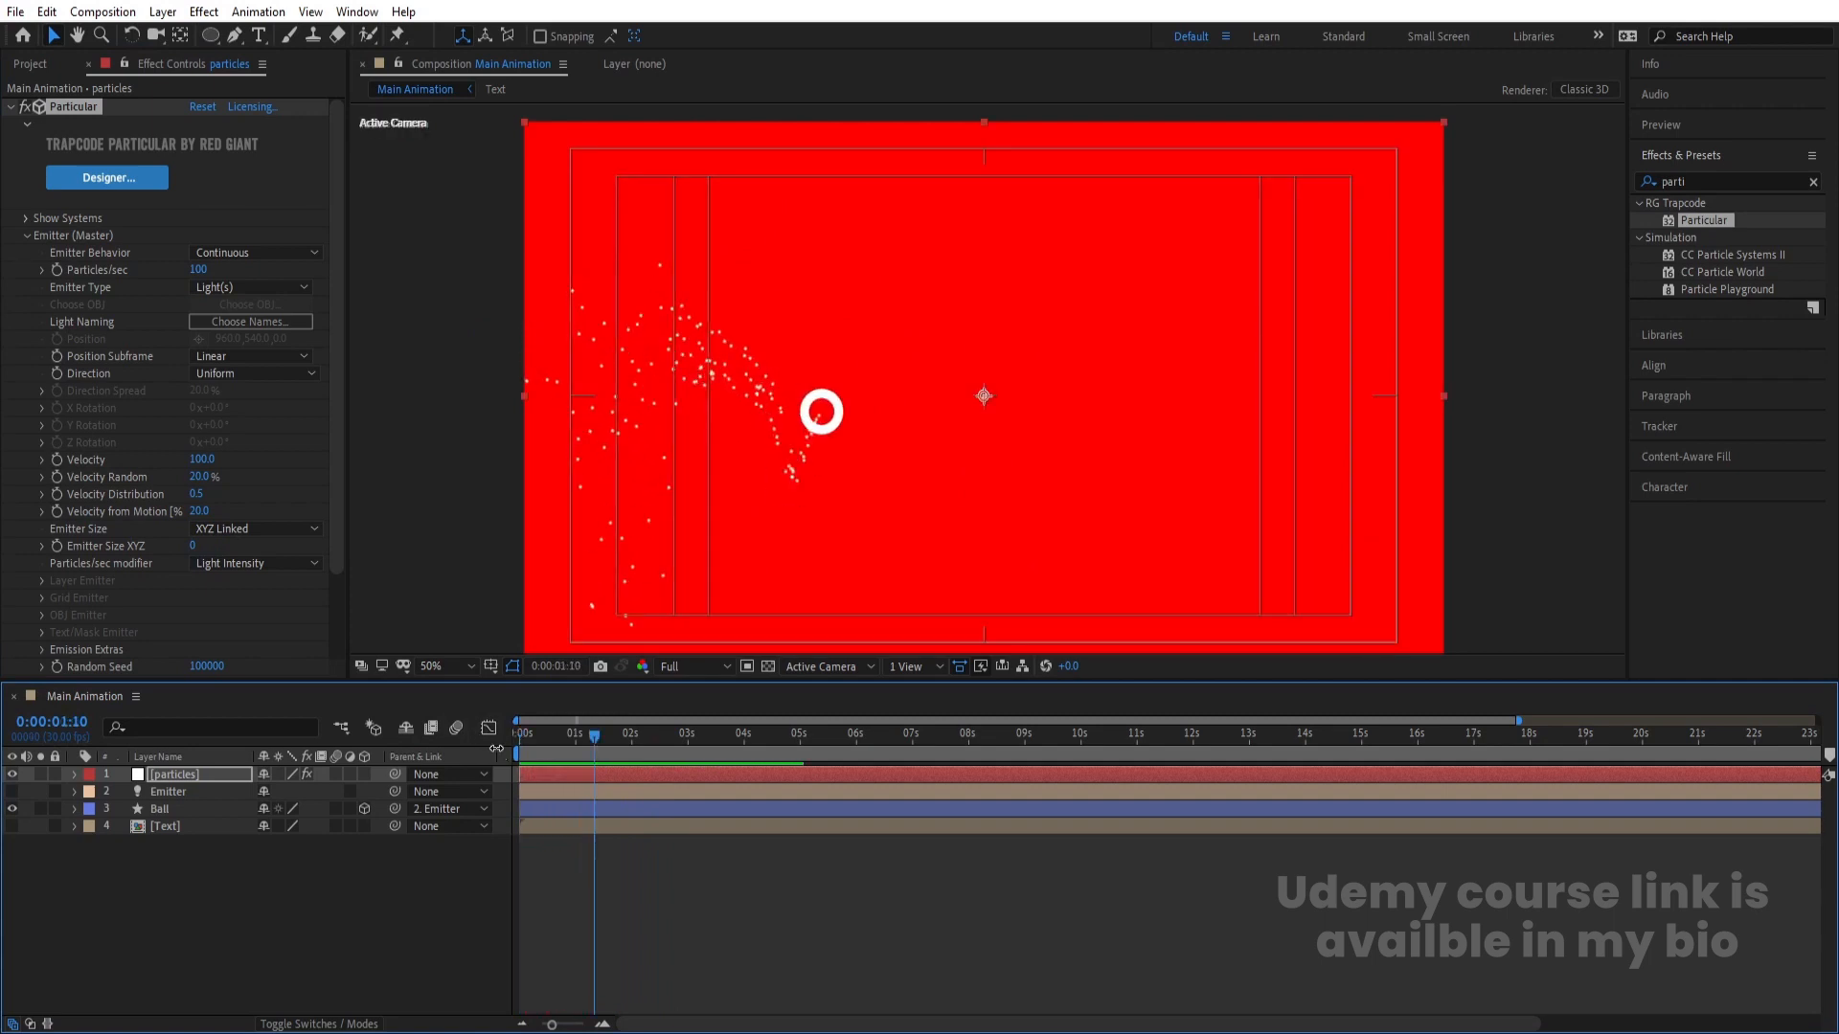
- Set the emitter Velocity to 50, preview the trail from the start and return to 0:00
left_click(203, 458)
type("50")
key("Return")
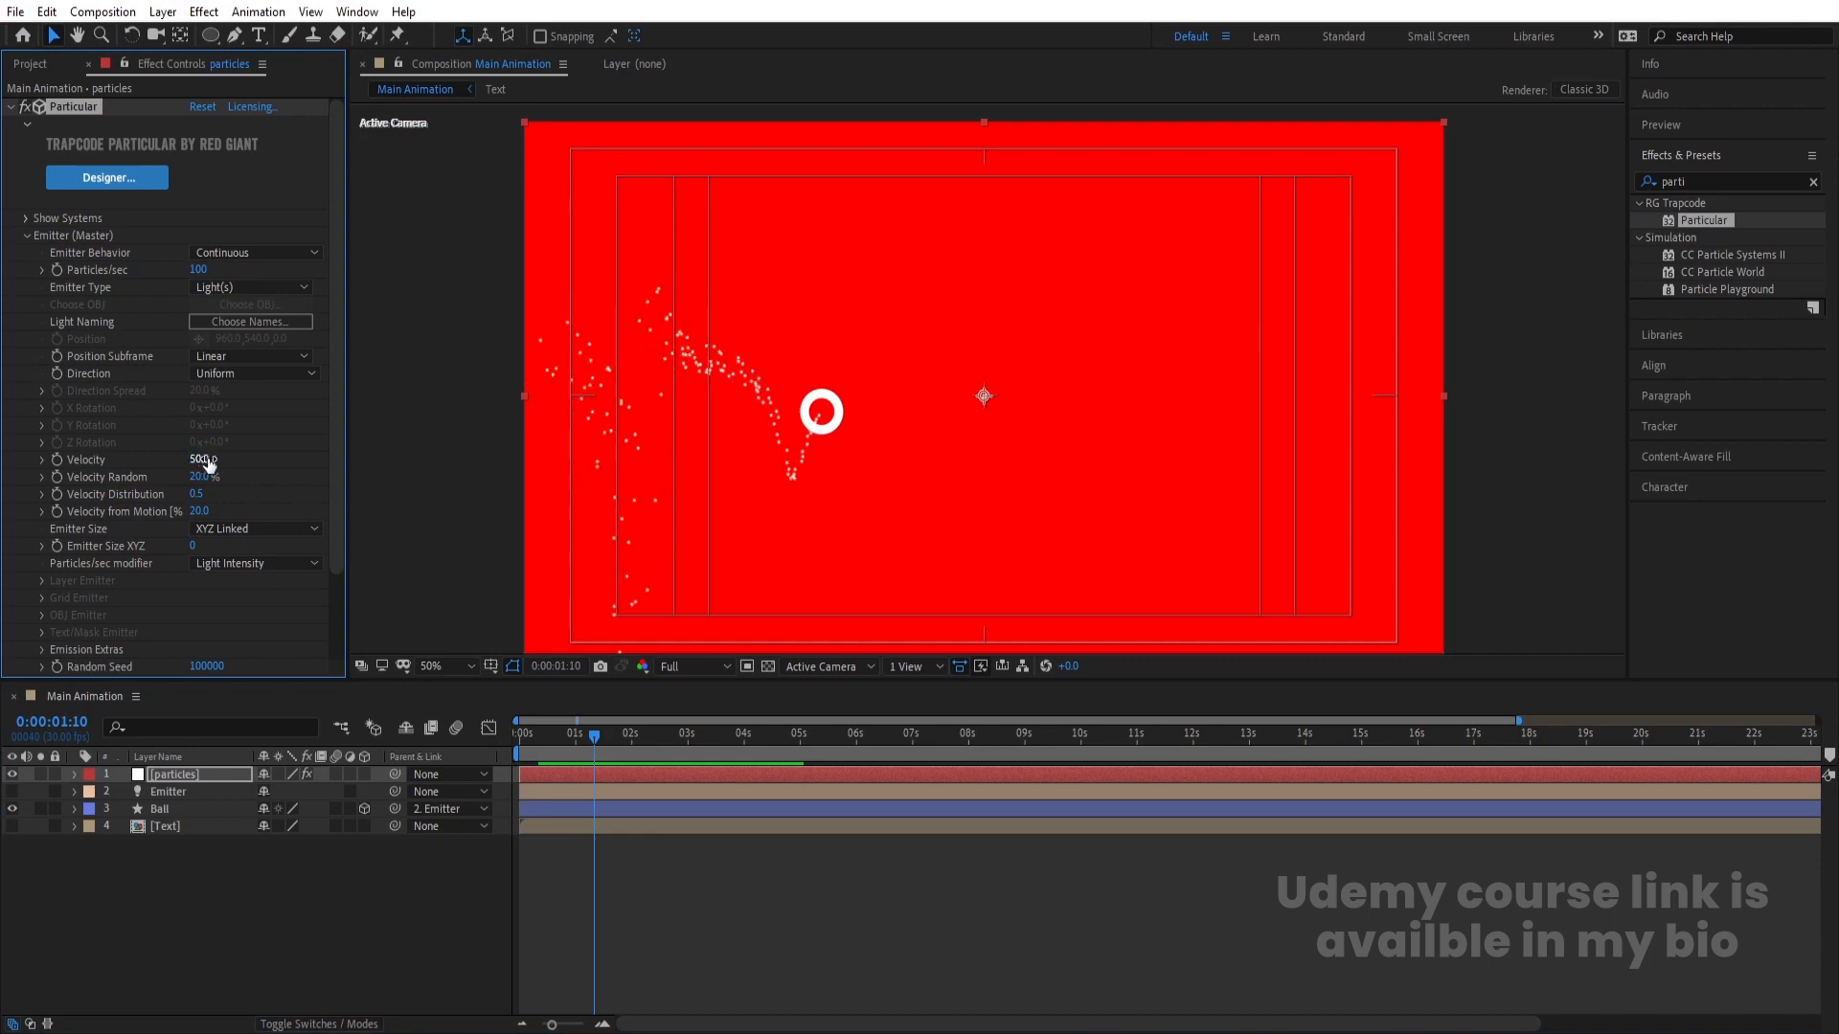
left_click_drag(595, 743, 517, 743)
key("space")
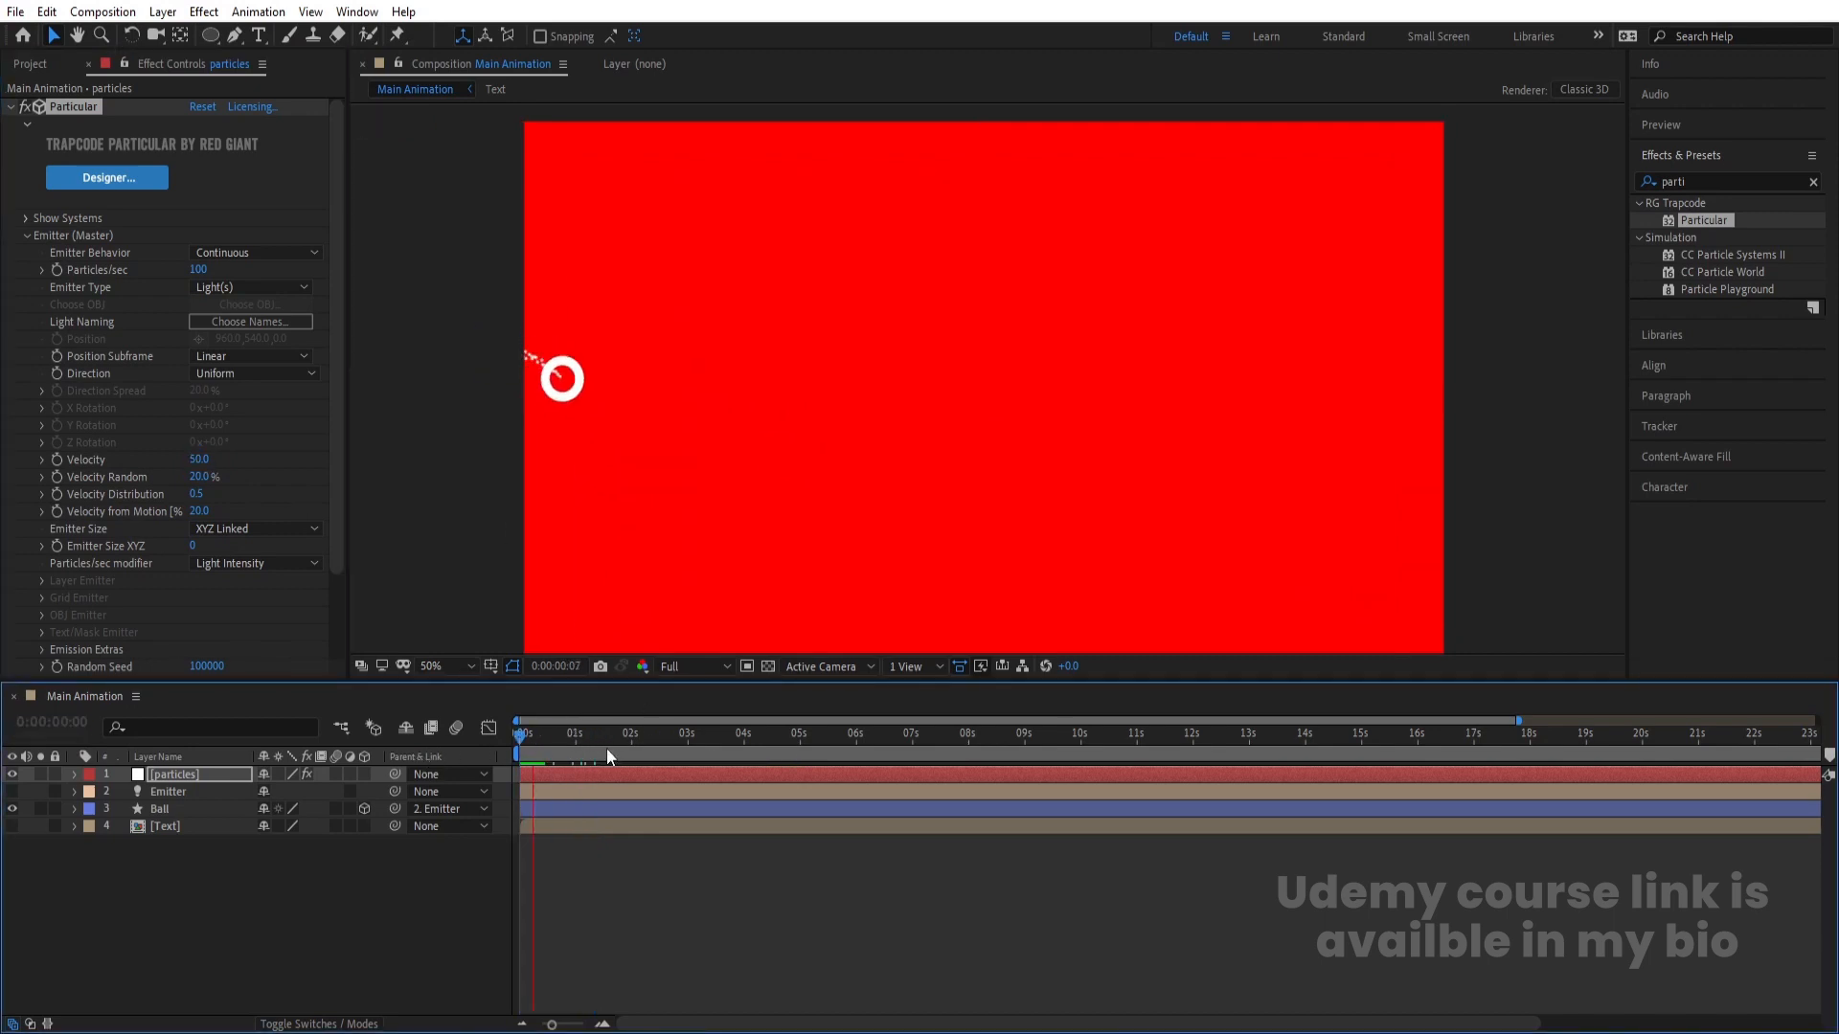
key("space")
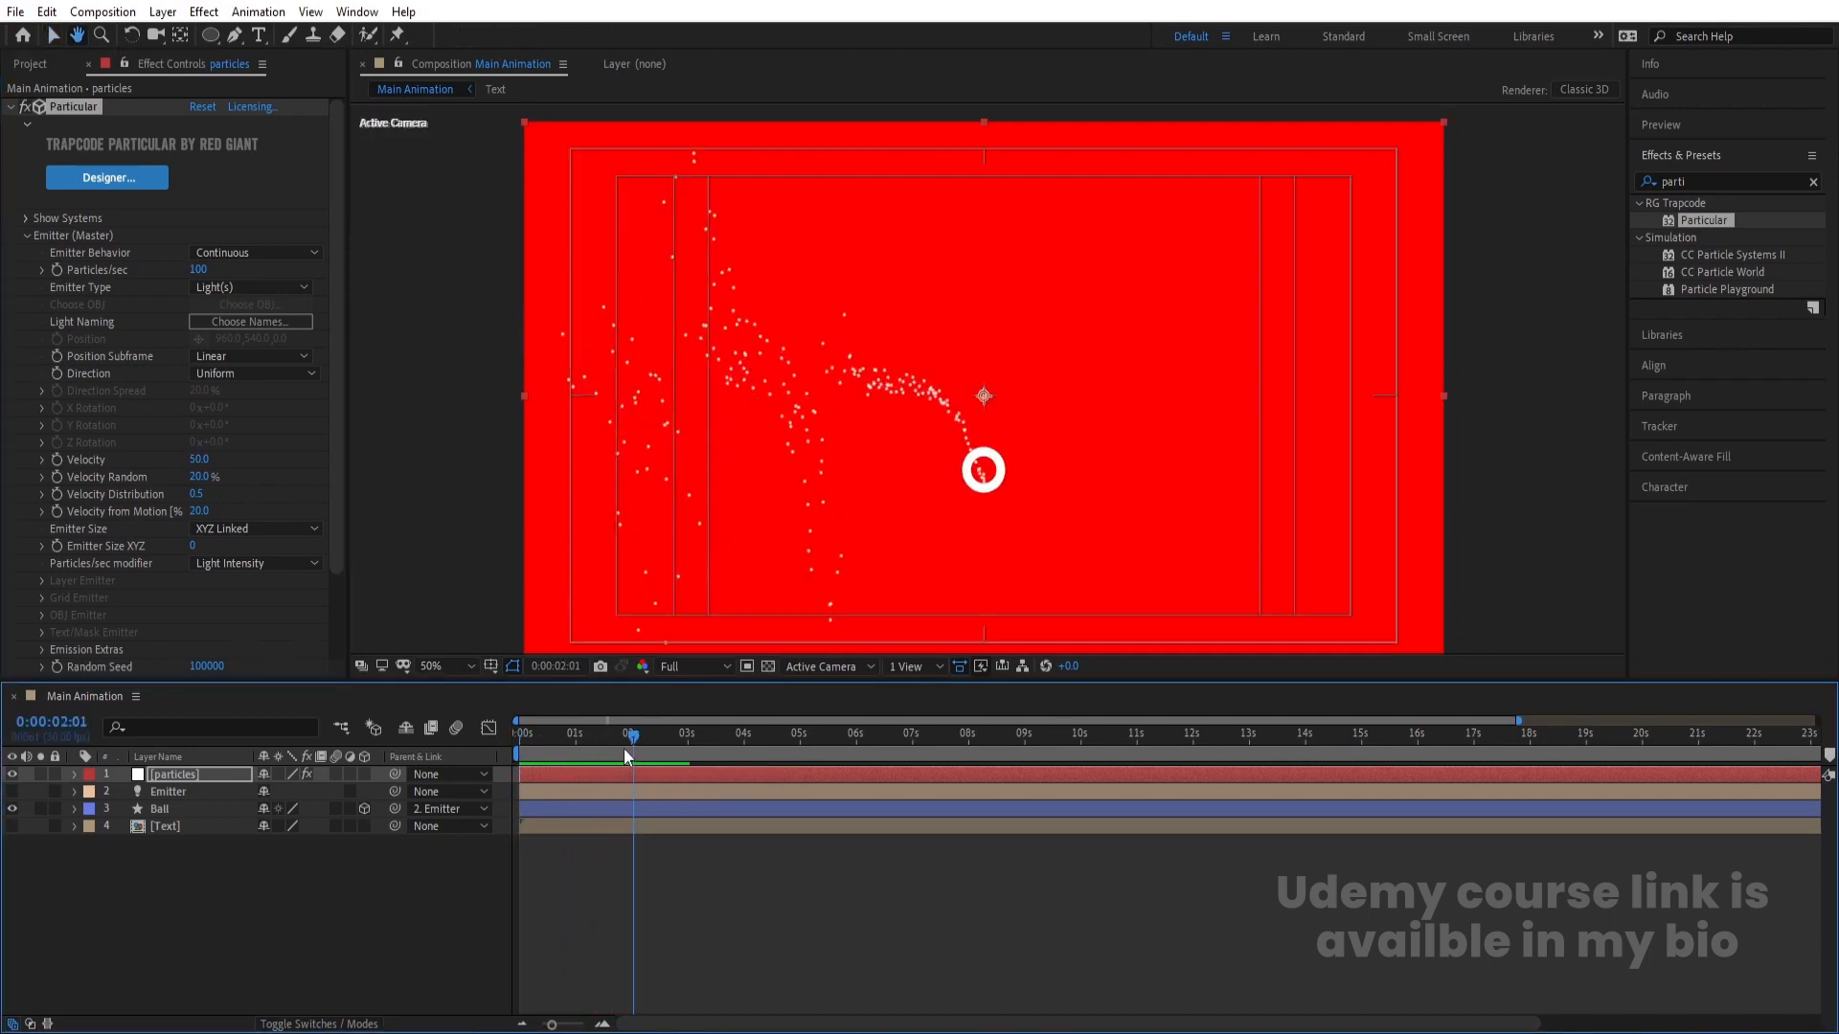
key("space")
key("space")
left_click_drag(609, 744, 365, 743)
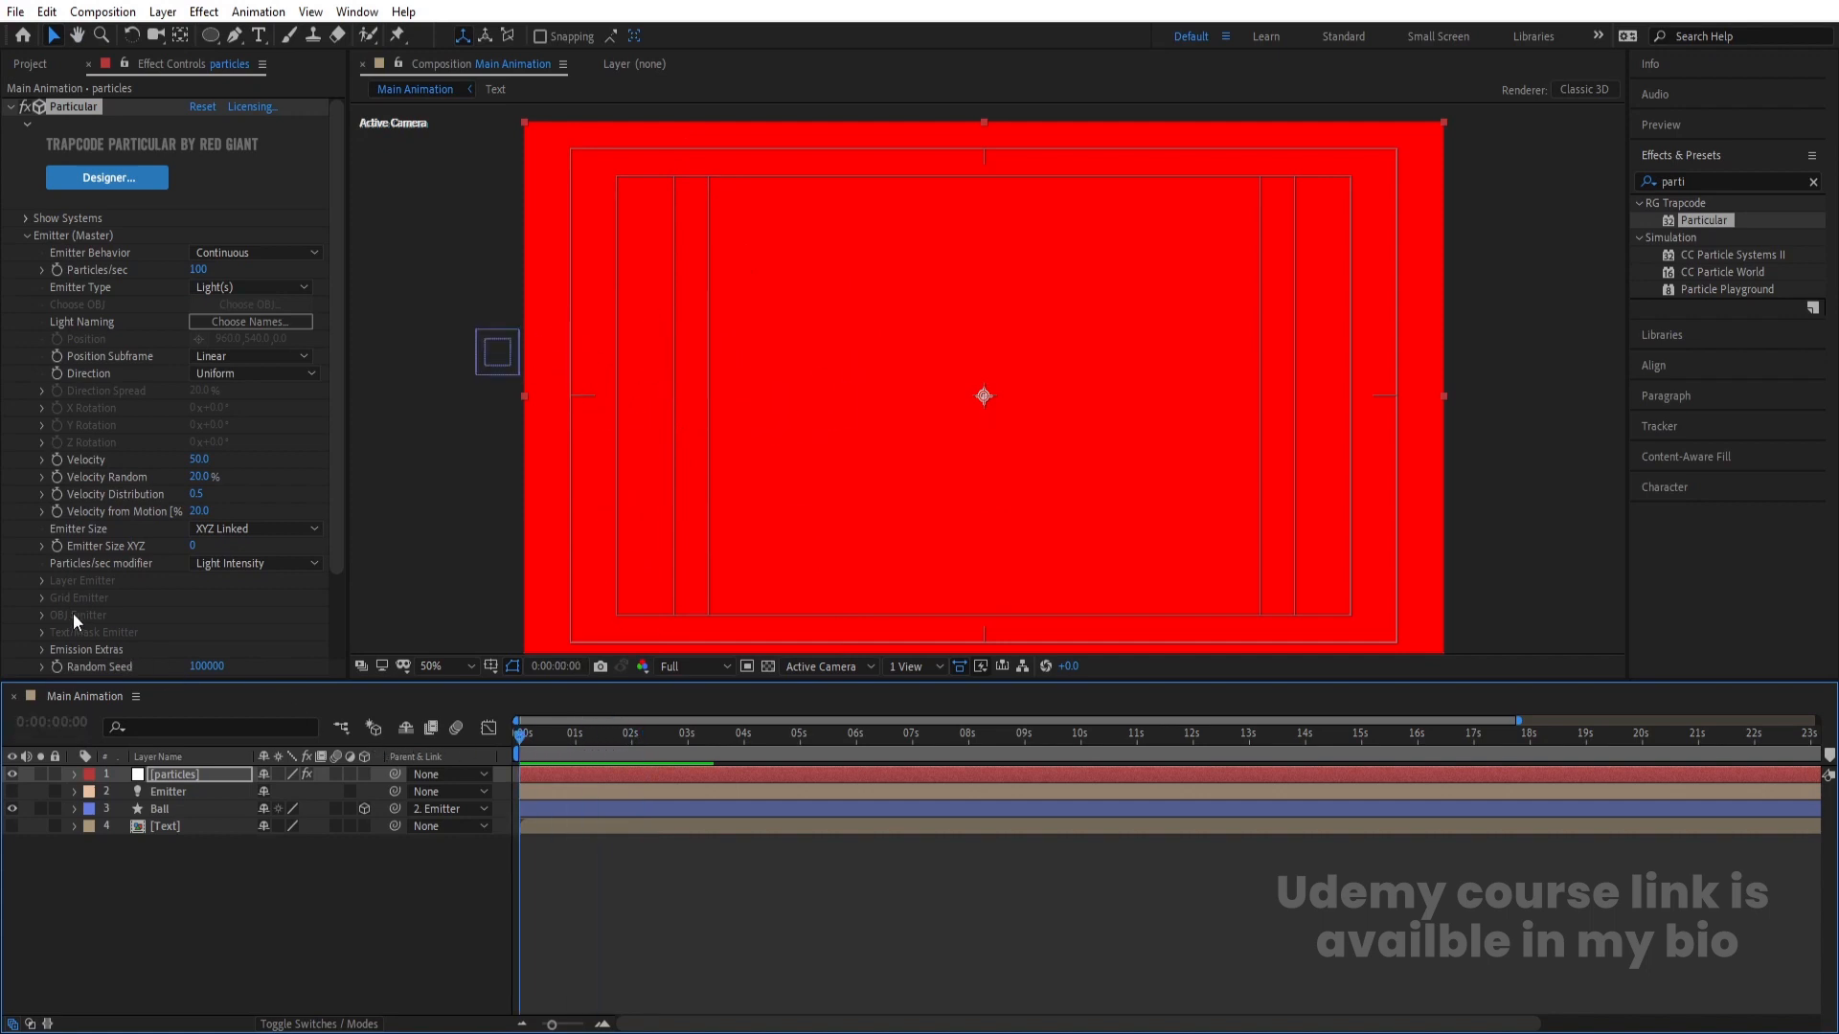
- Set the Particle (Master) Size Random to 100%, preview the result and return to 0:00
scroll(73, 613, "down", 3)
left_click(25, 580)
scroll(56, 579, "down", 9)
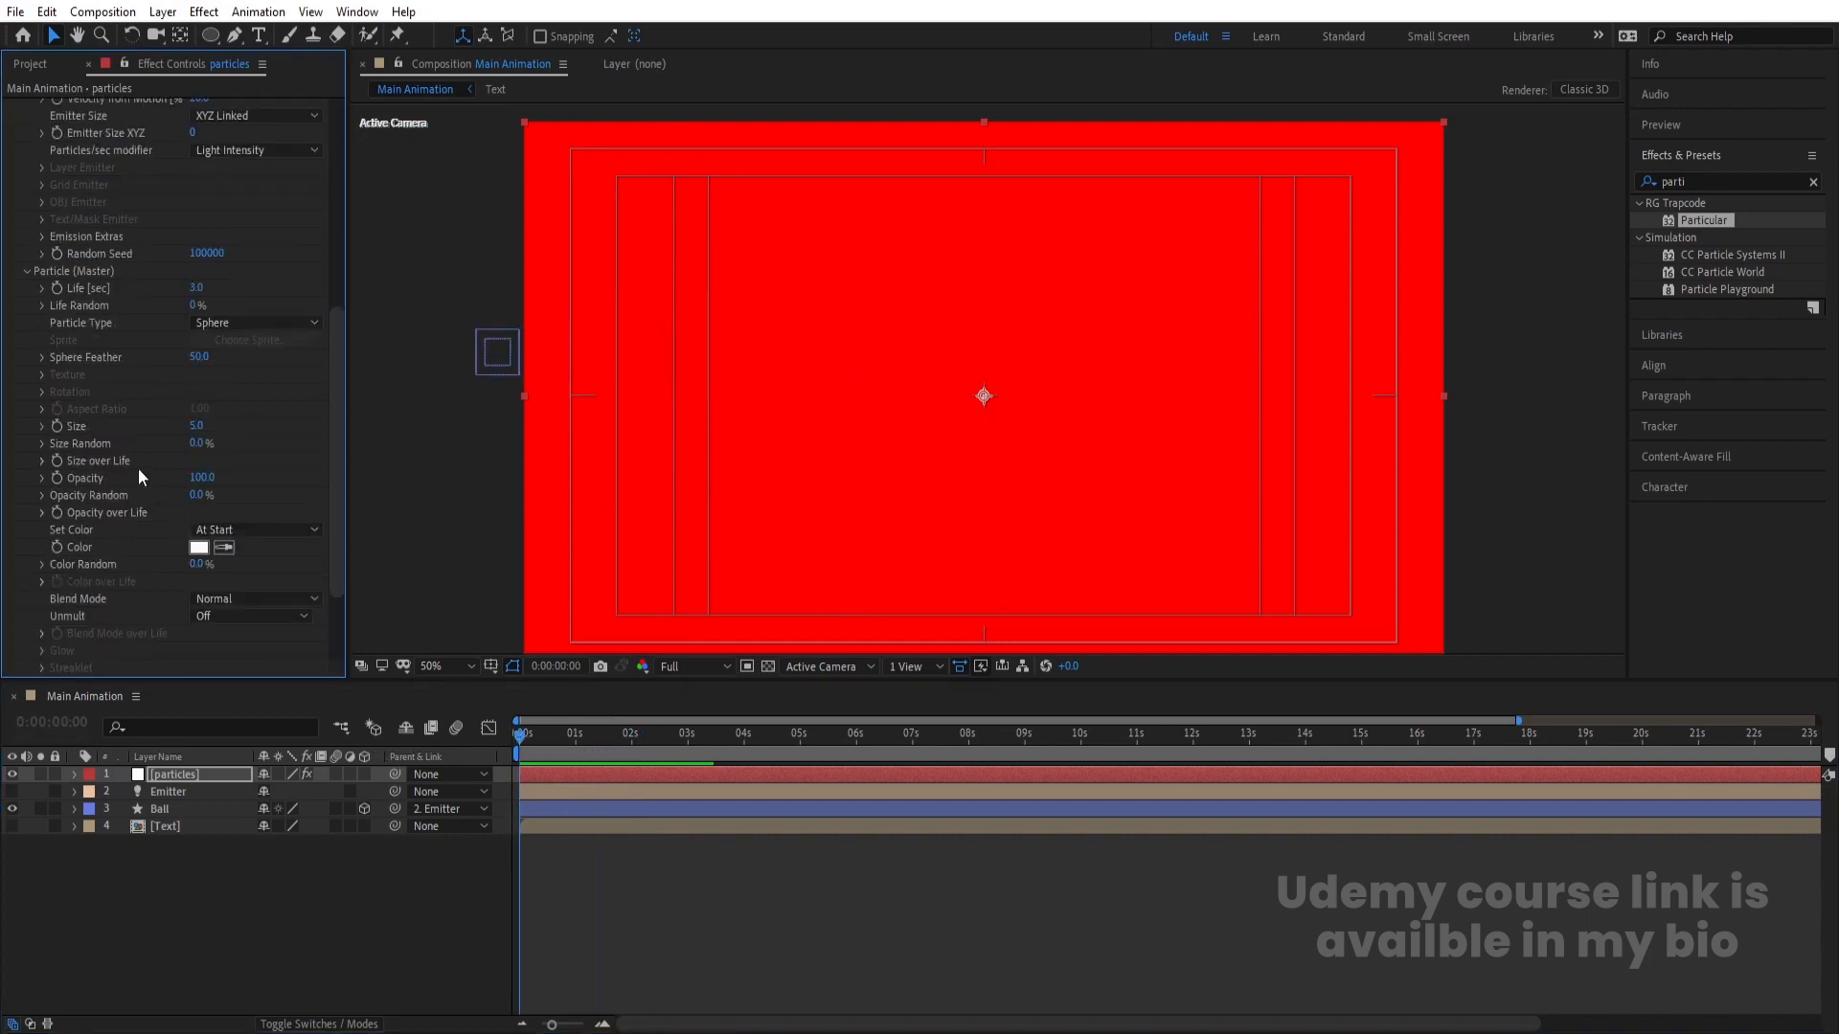
left_click(198, 444)
key("Return")
key("space")
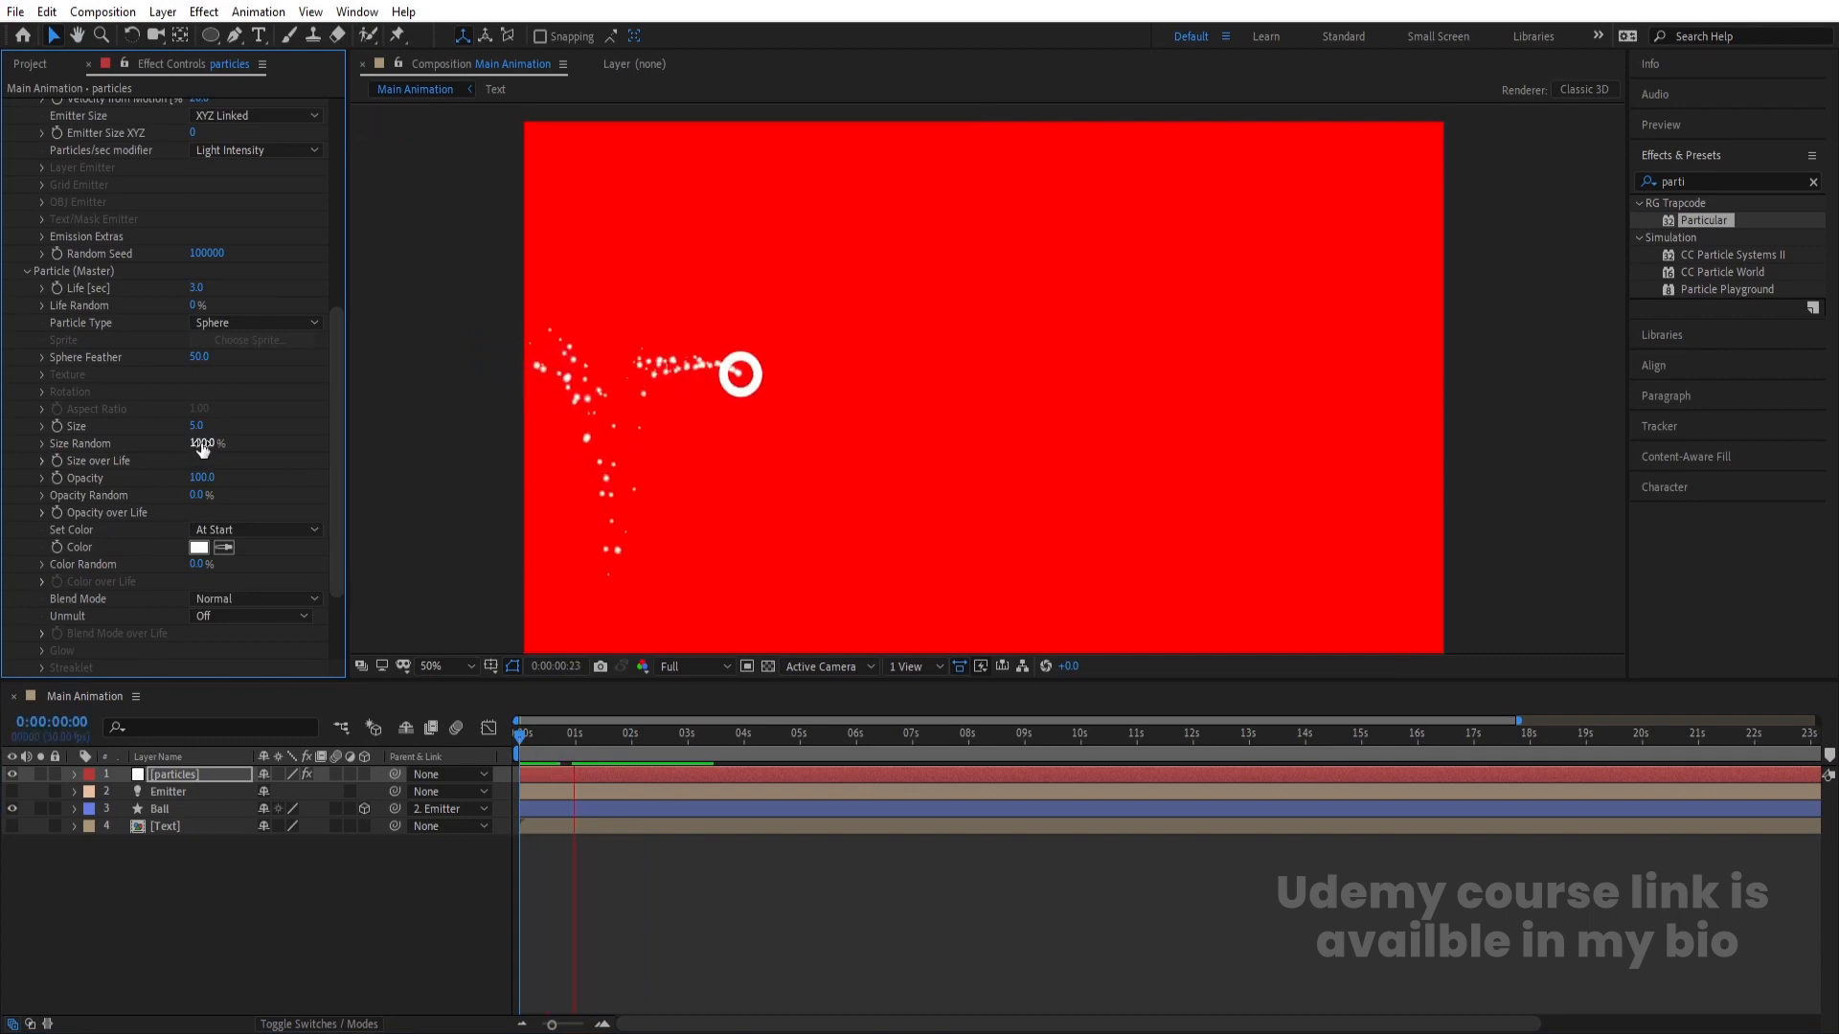
key("space")
left_click(644, 734)
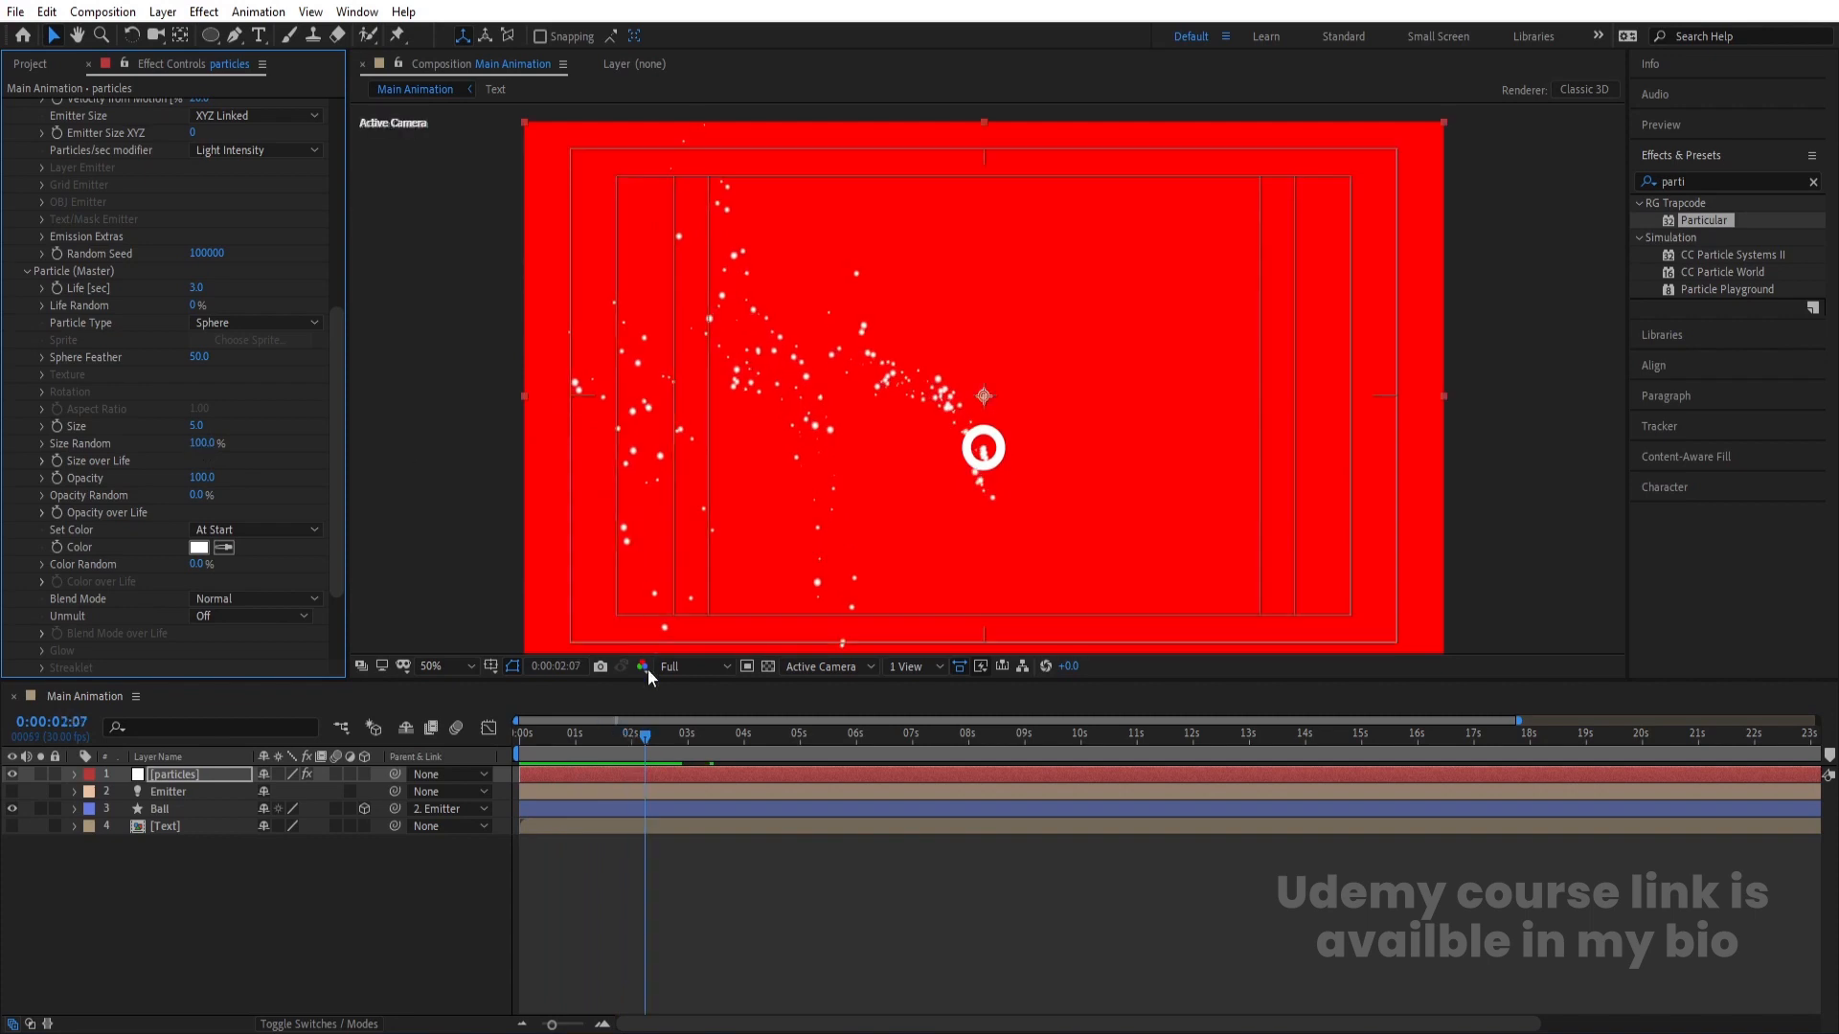
left_click_drag(544, 735, 266, 736)
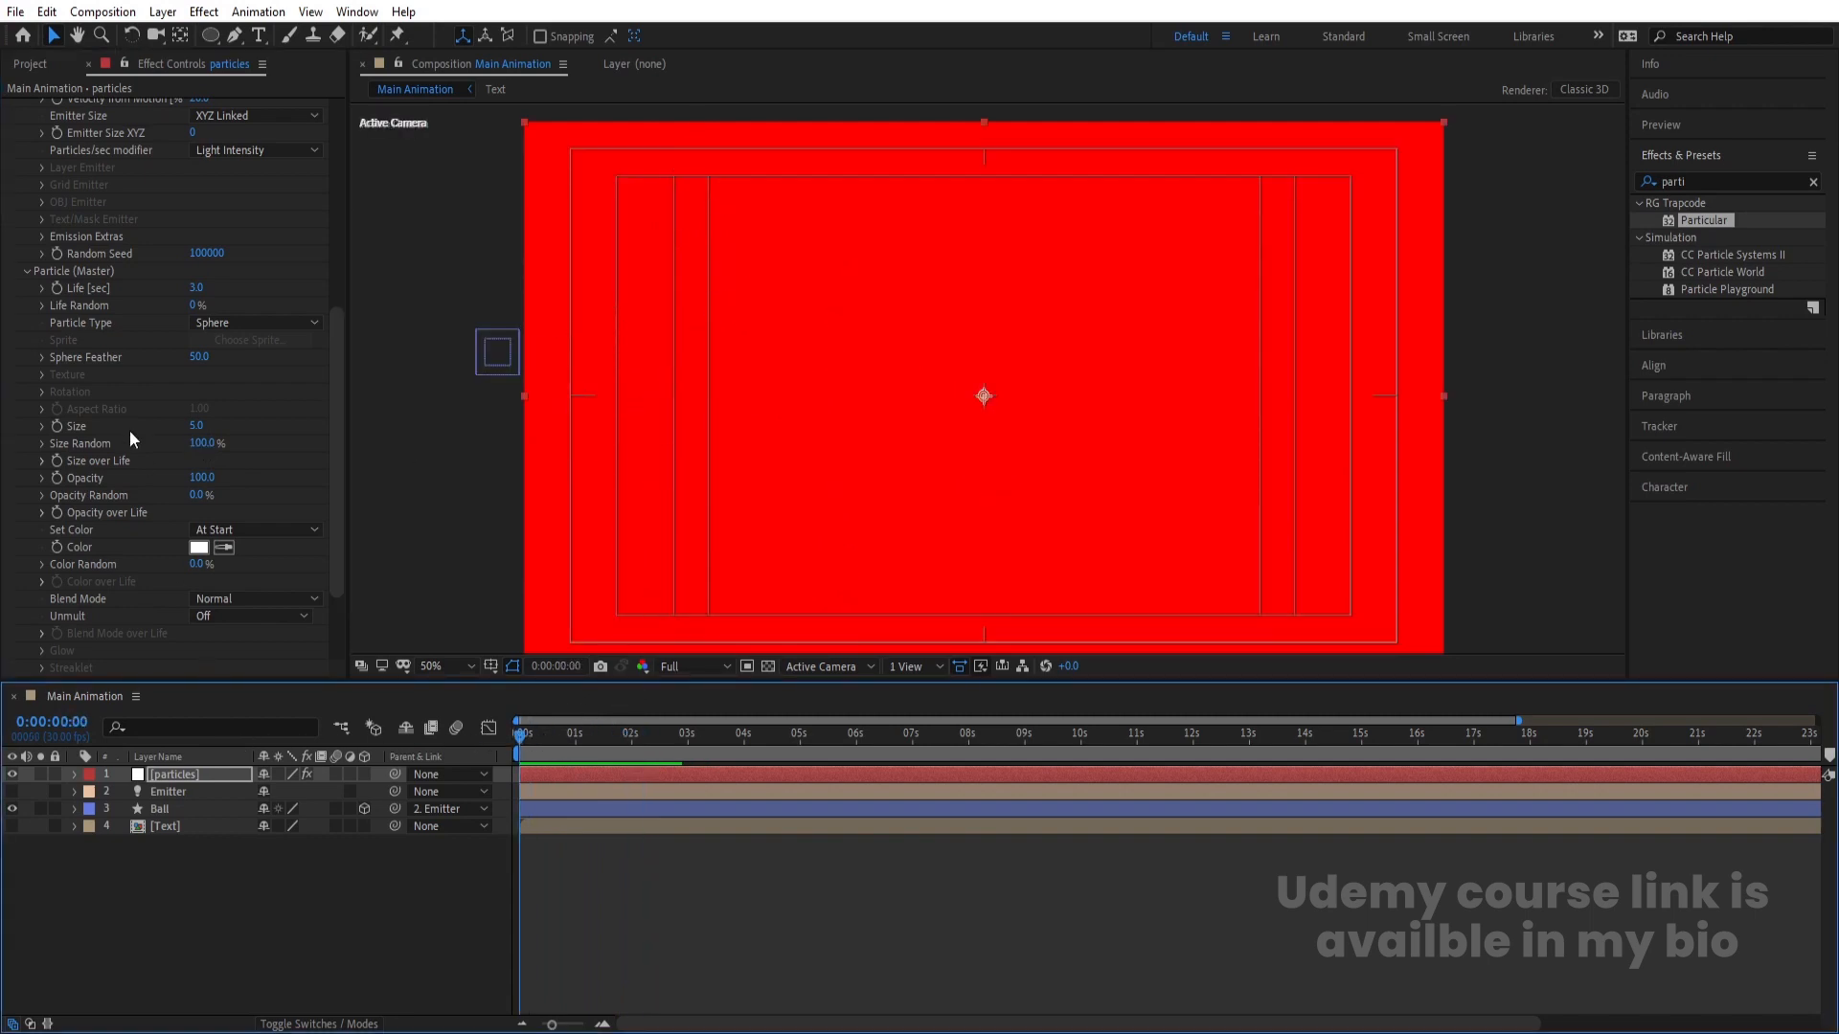
- Set the particle Size to 7 and preview the animation from the start
left_click(195, 426)
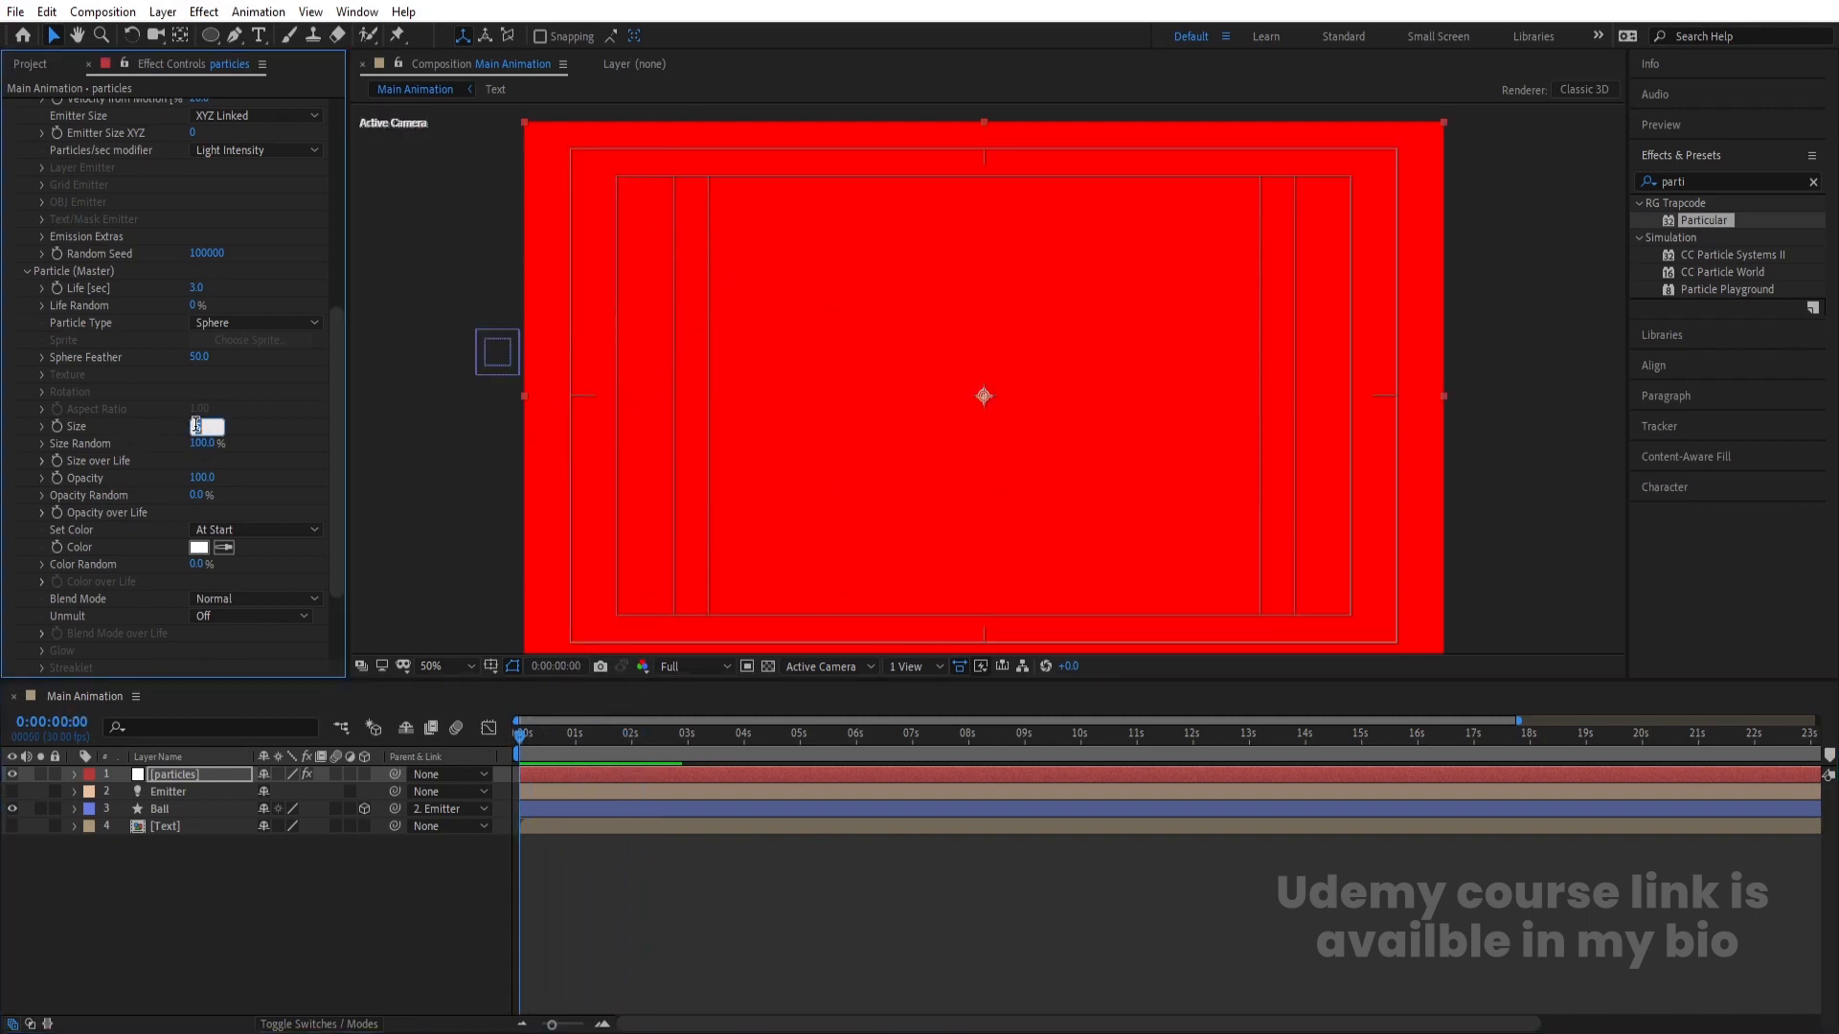
type("7")
key("Return")
key("space")
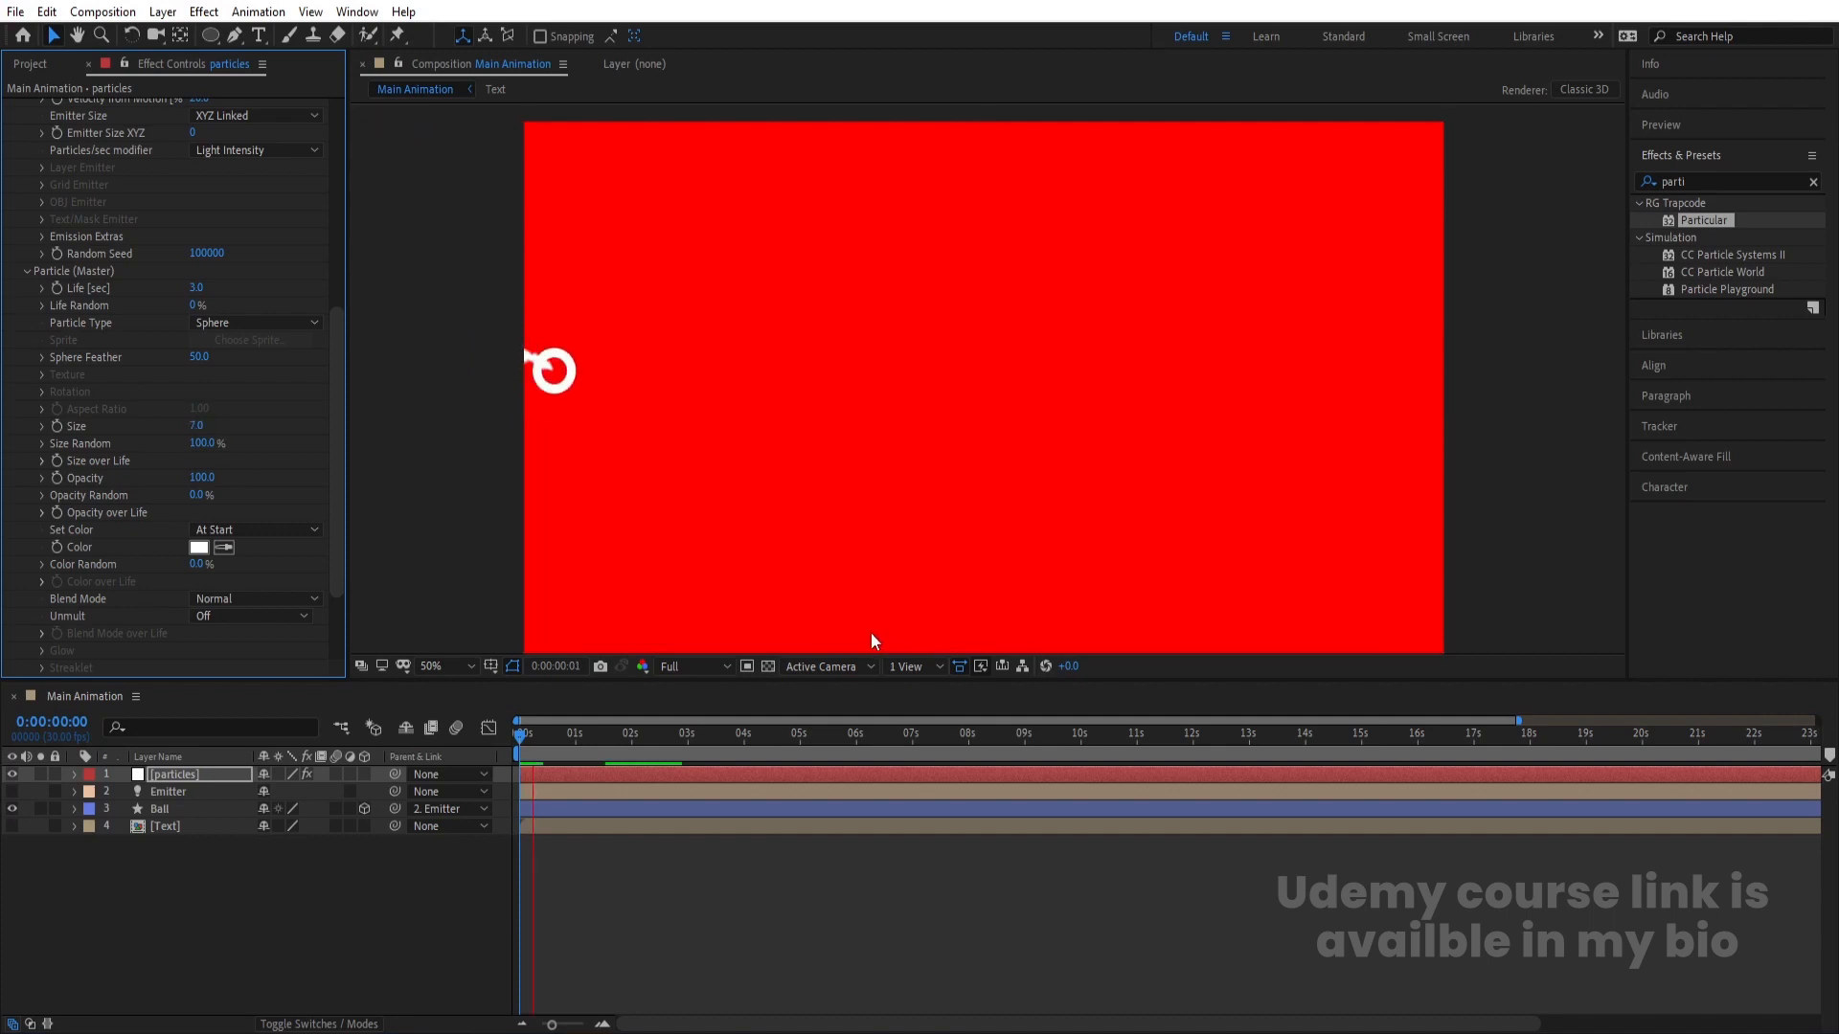
key("space")
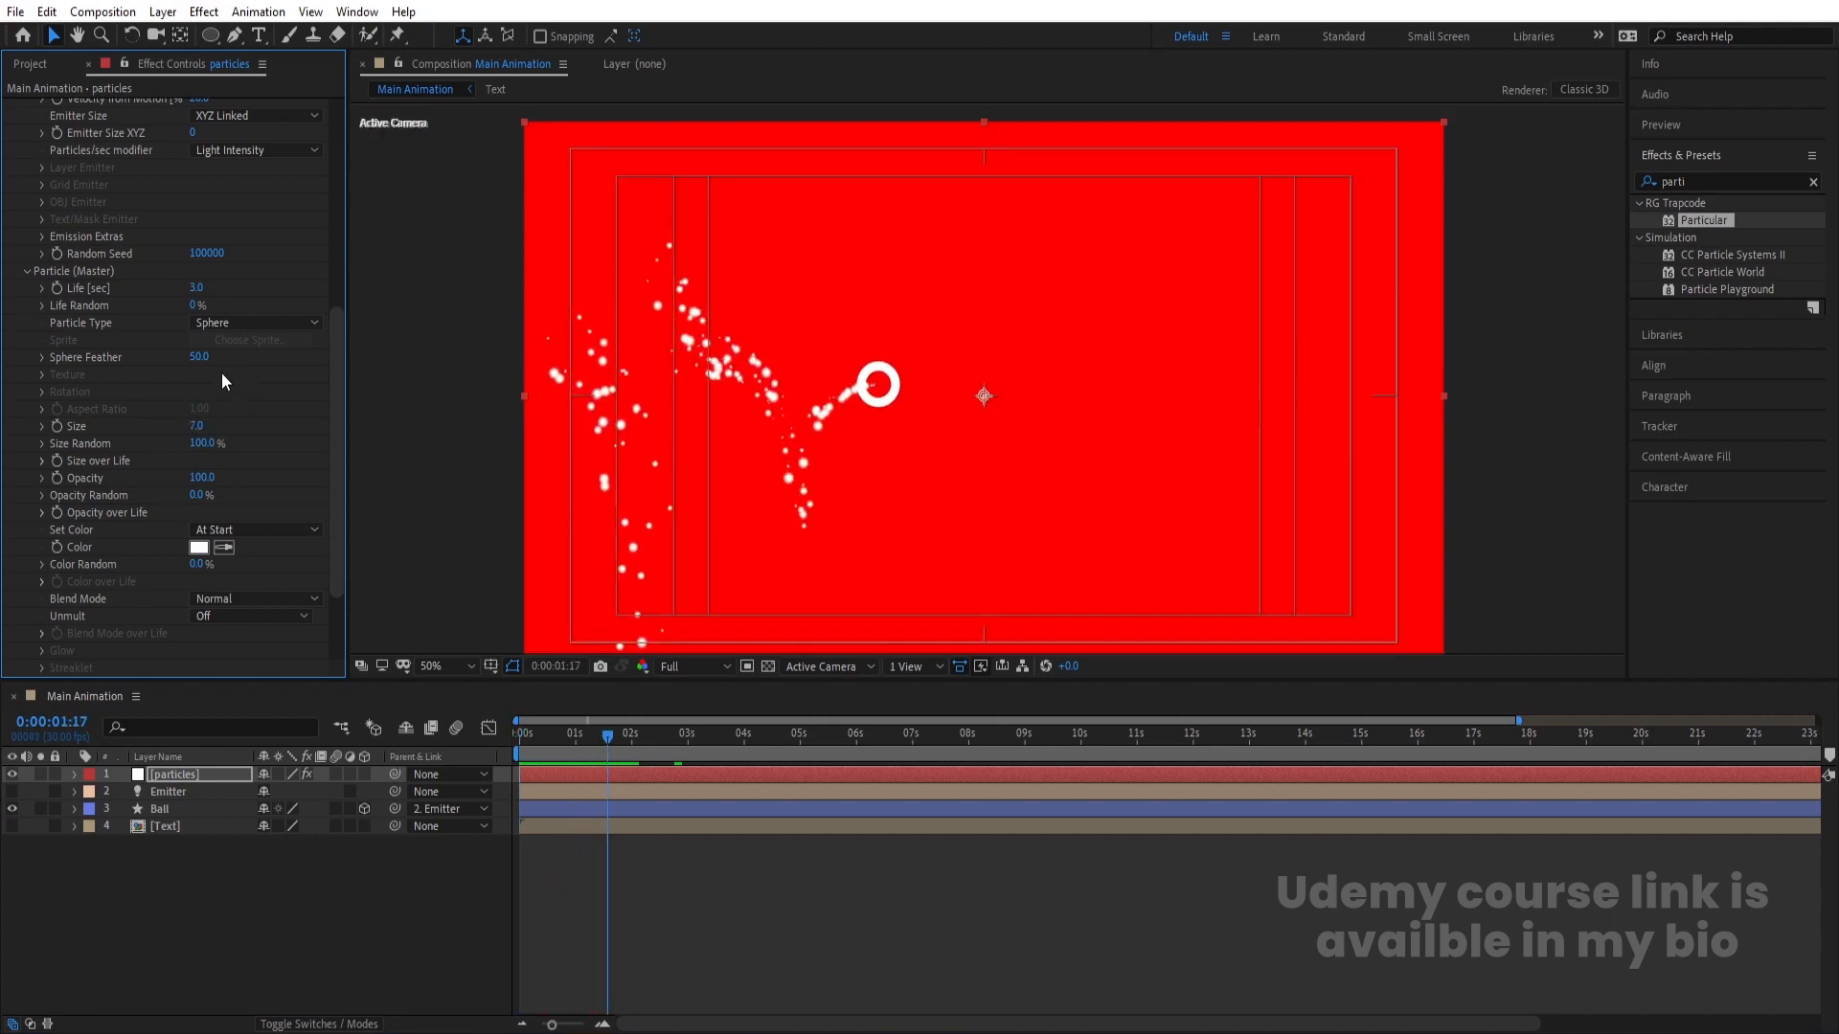
- Adjust the particles' Sphere Feather and set it to 40
left_click_drag(188, 362, 107, 425)
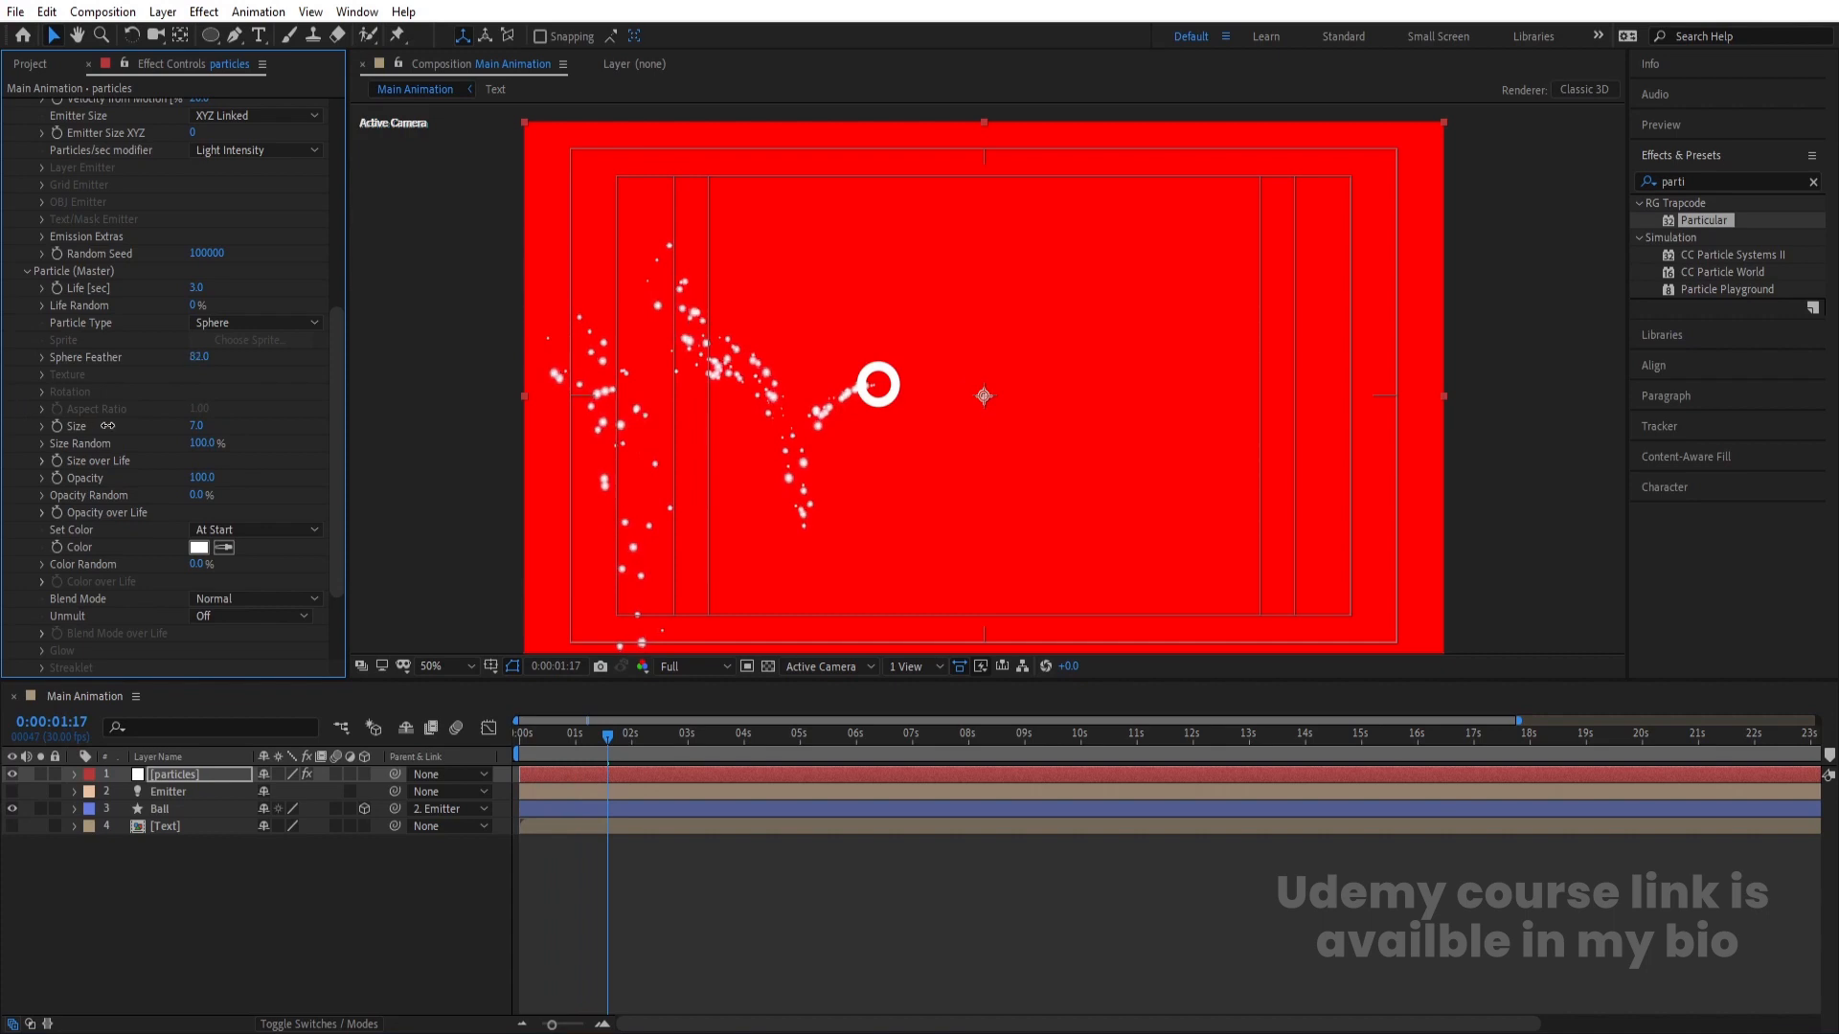
left_click(198, 360)
key("Return")
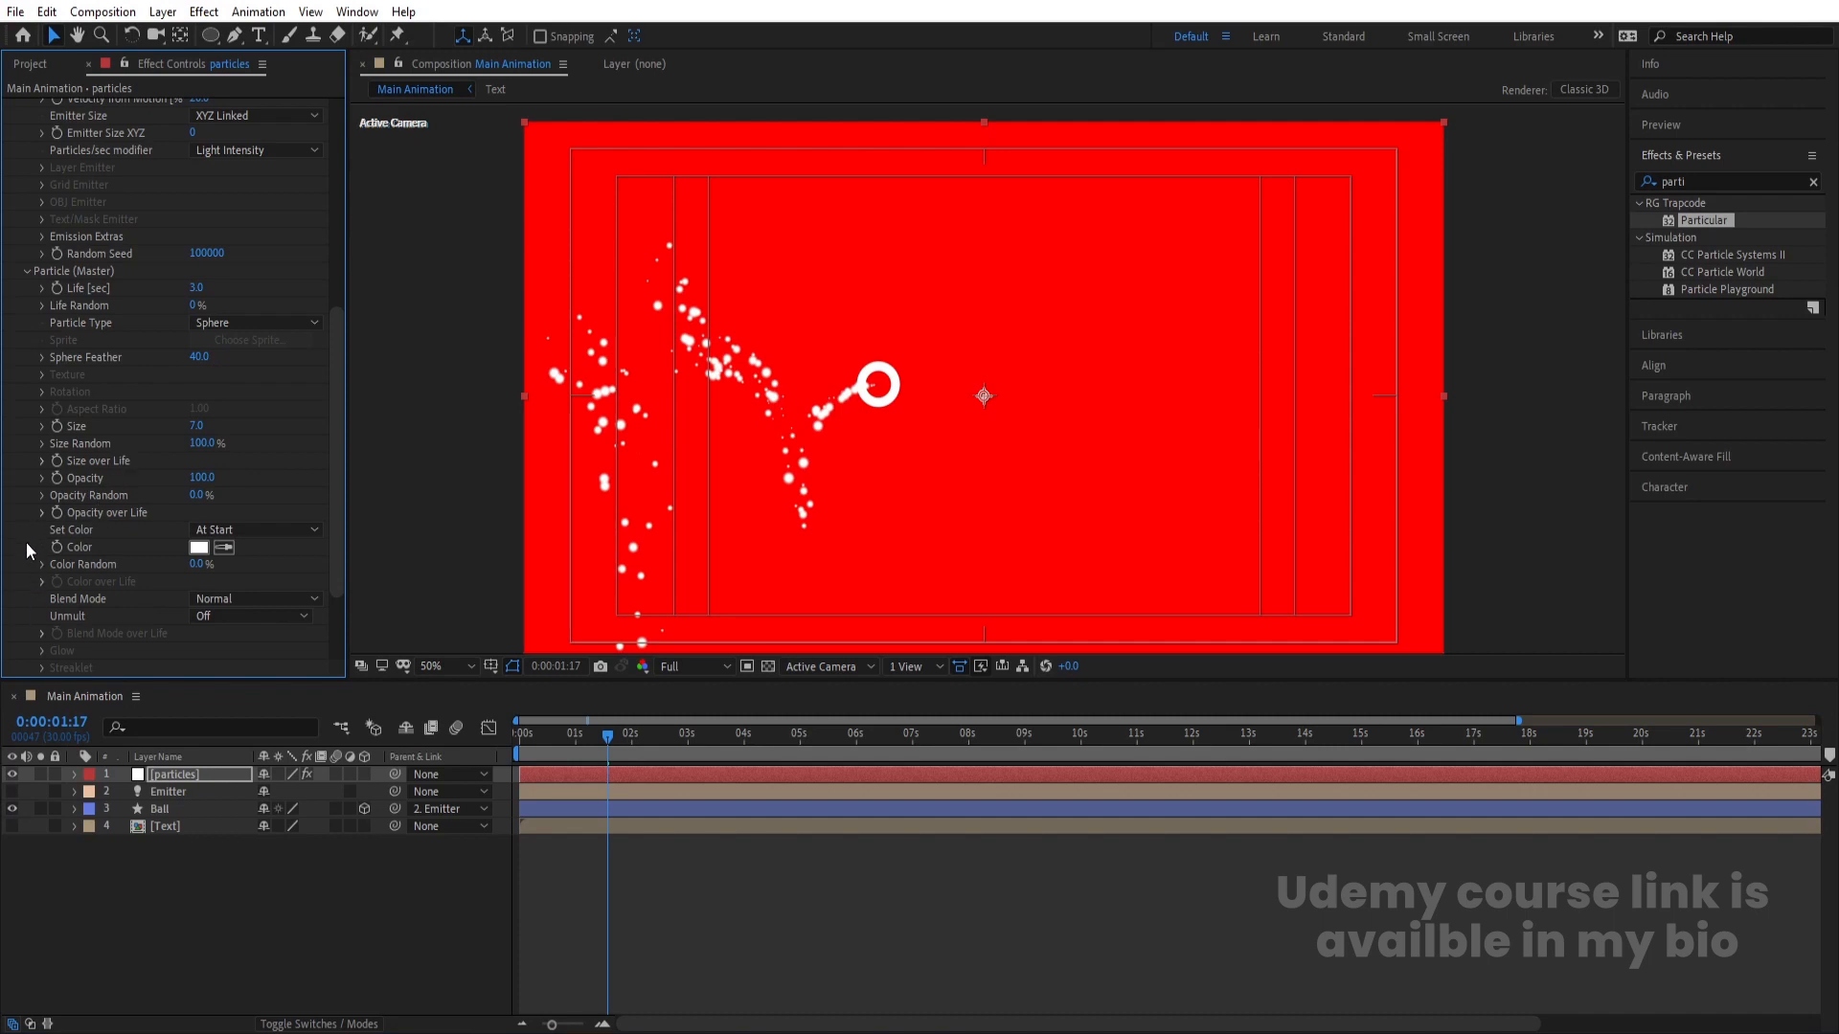
- Apply the linearly descending preset curve to the particles' Size over Life and preview the shrinking trail
left_click(42, 460)
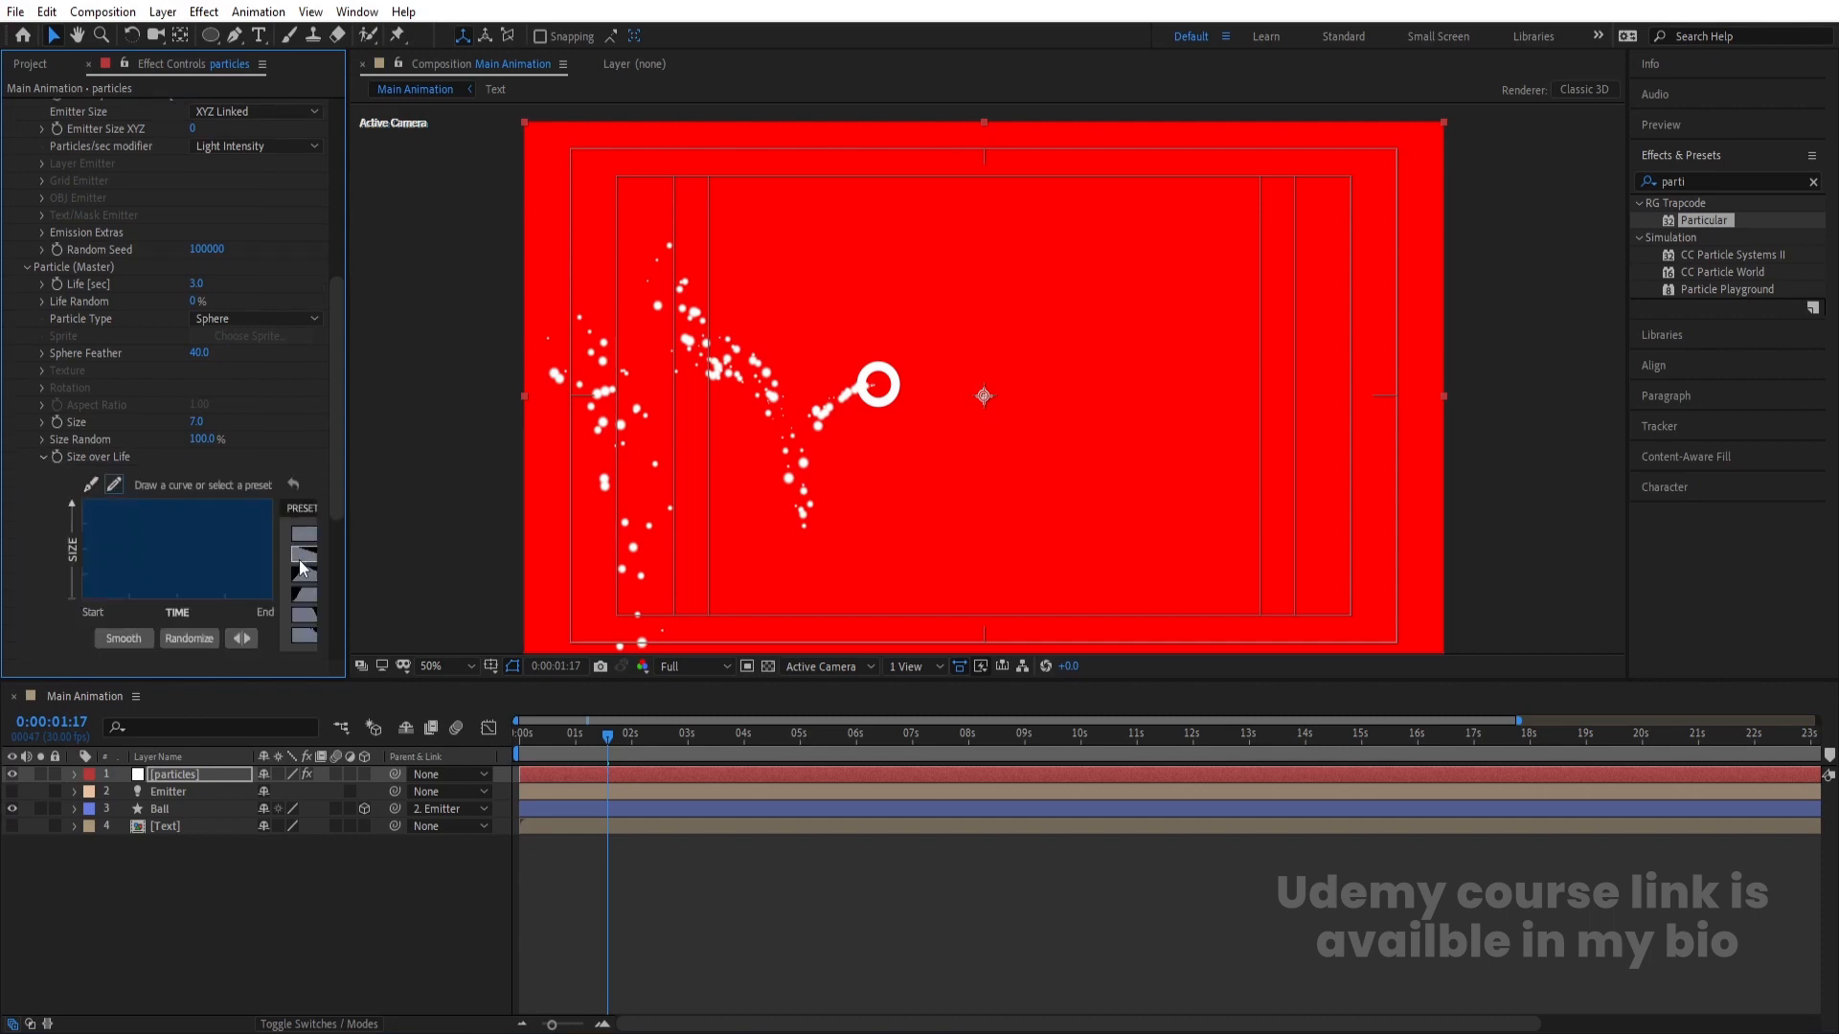
left_click(299, 559)
key("space")
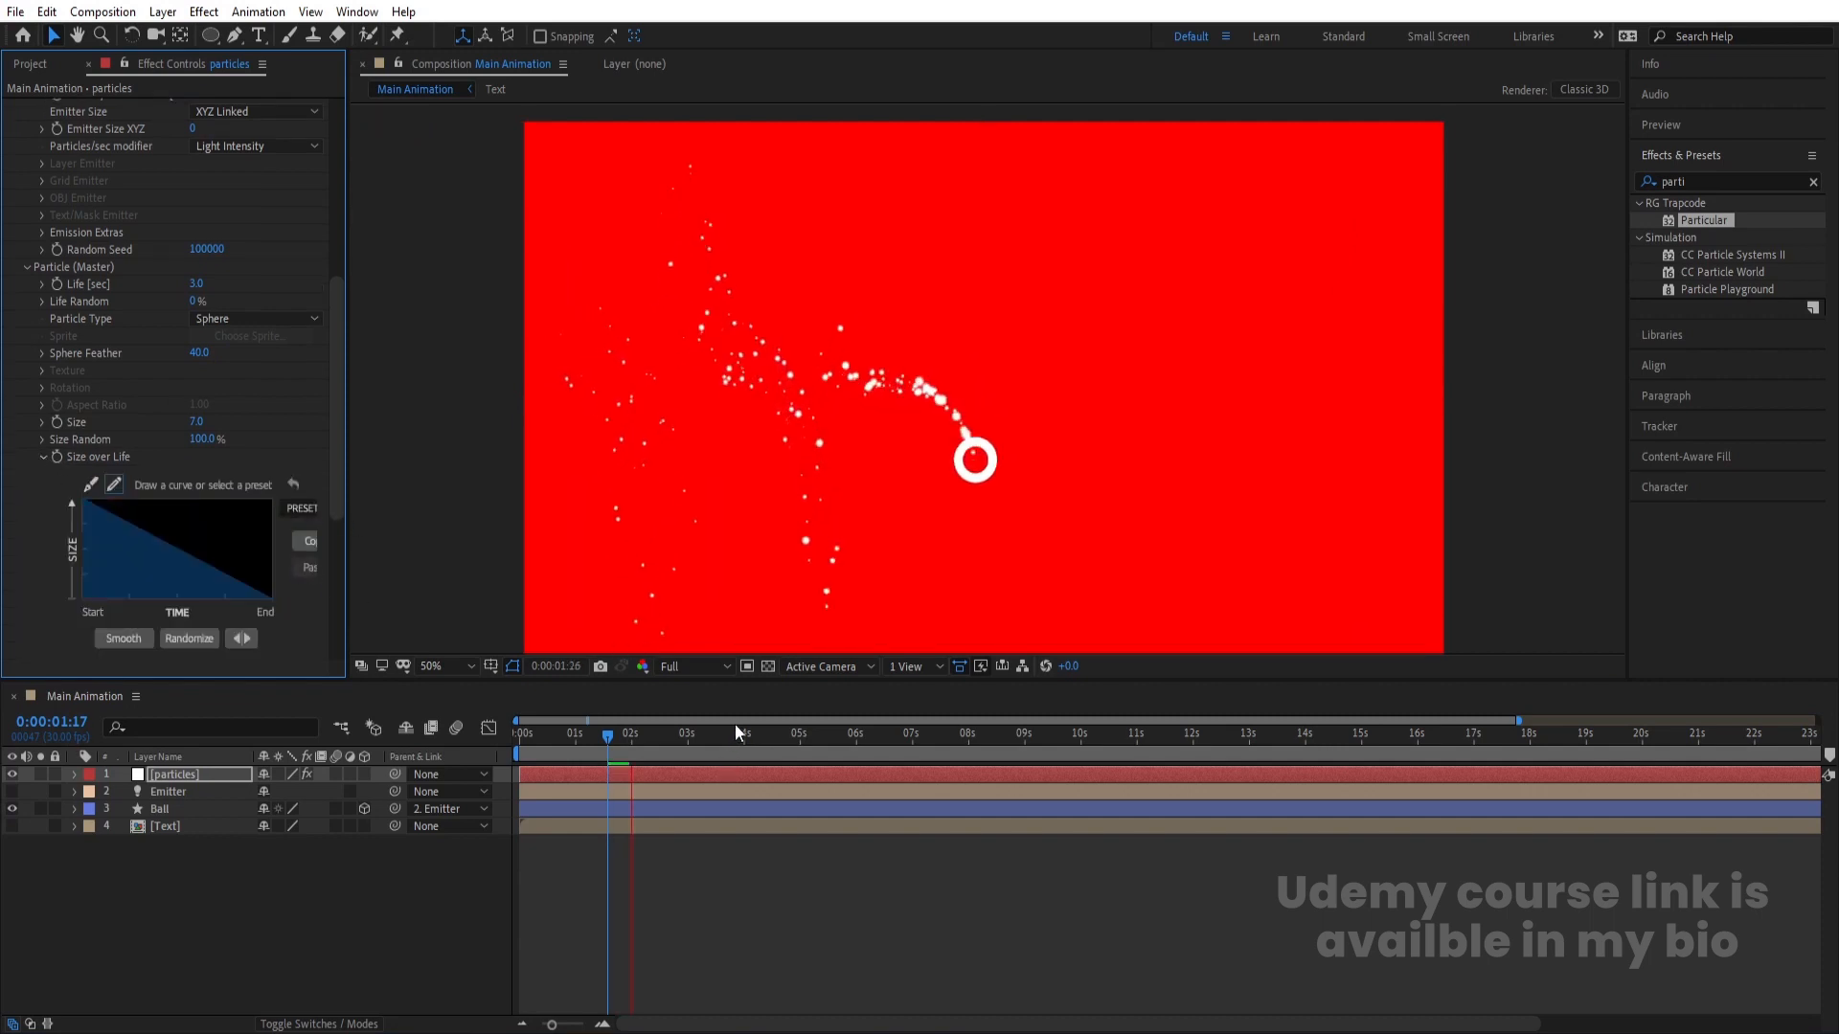
key("space")
- Try an emission rate of 1000 Particles/sec and preview the animation from 0:00
scroll(124, 361, "up", 4)
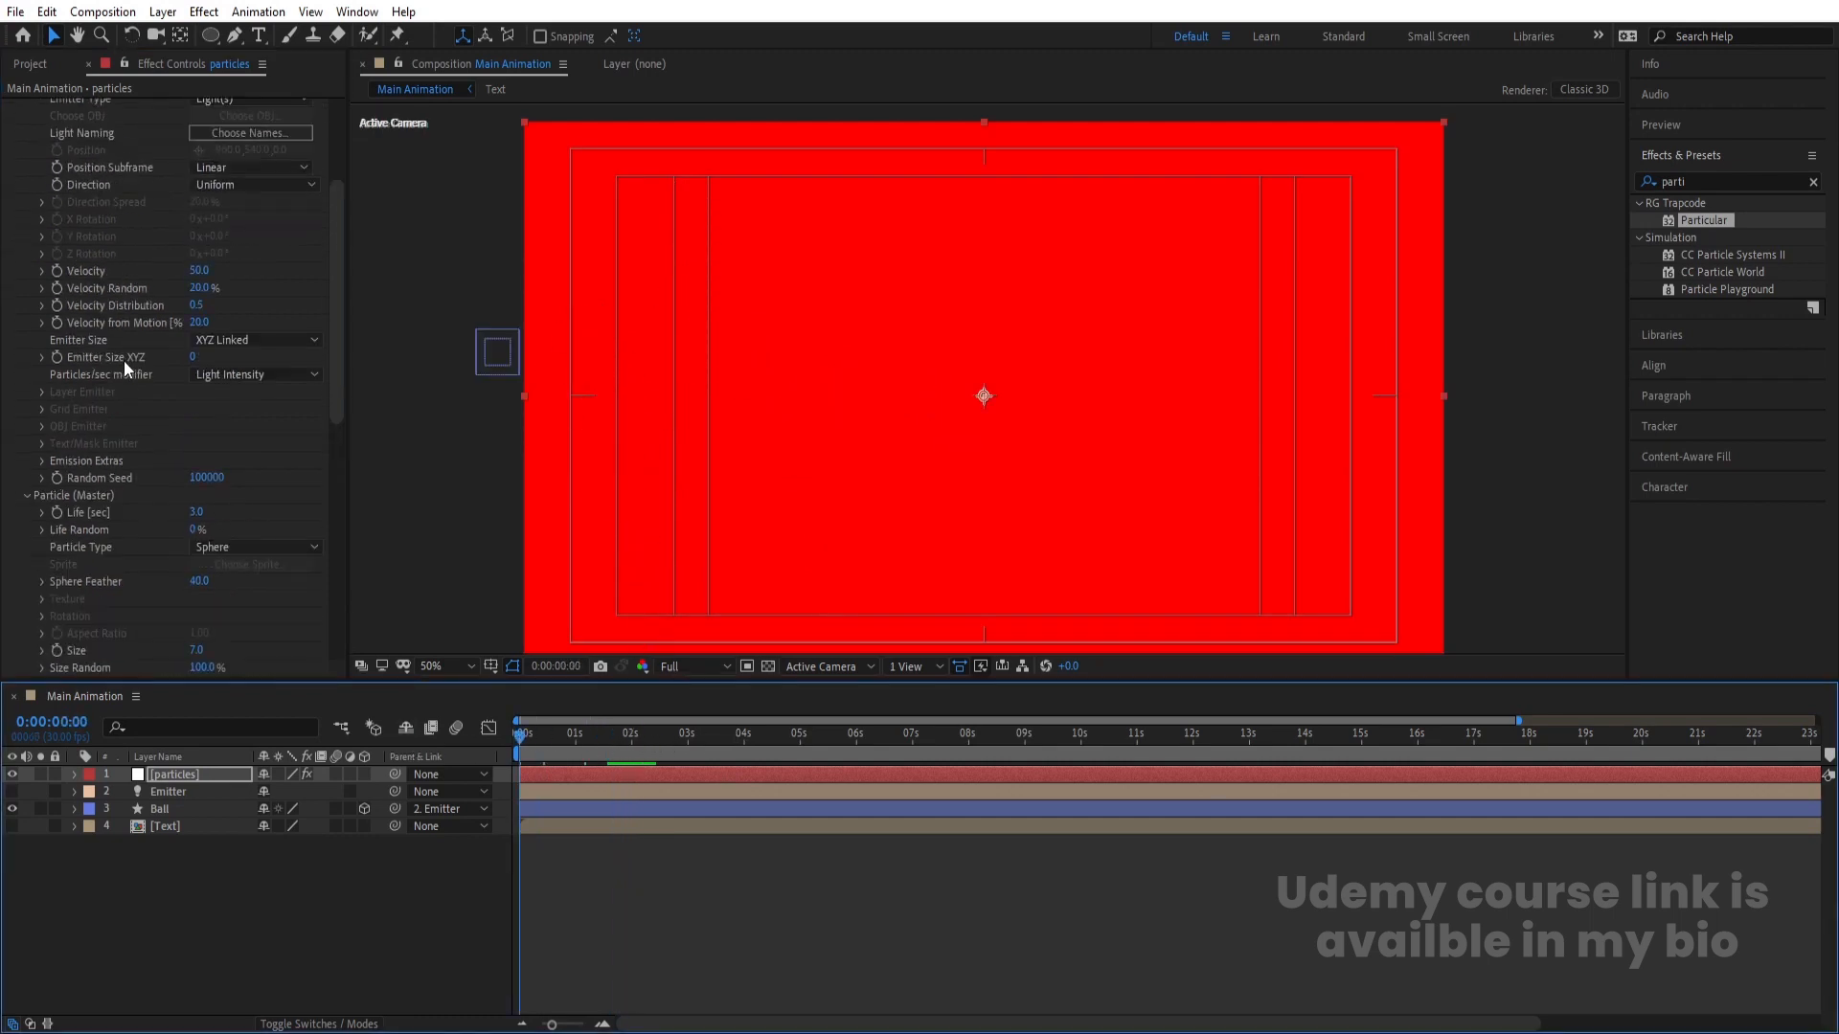
scroll(123, 360, "up", 4)
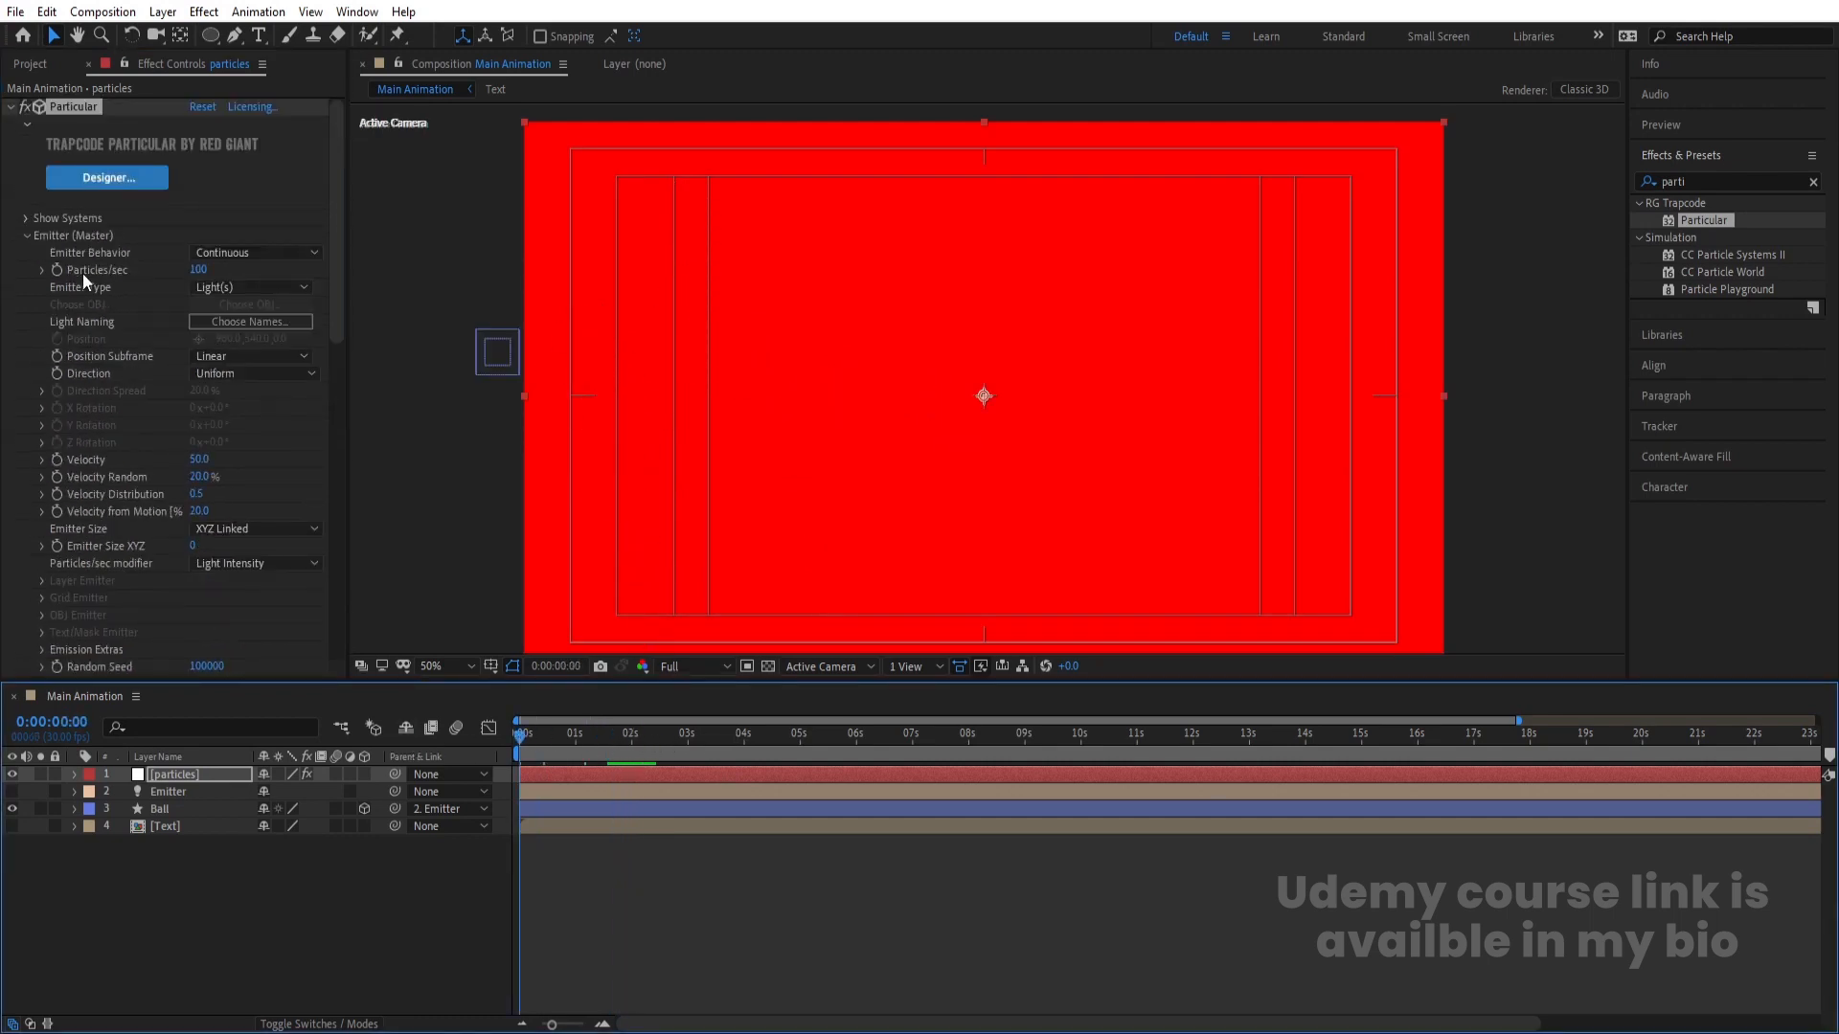
left_click(202, 269)
key("Return")
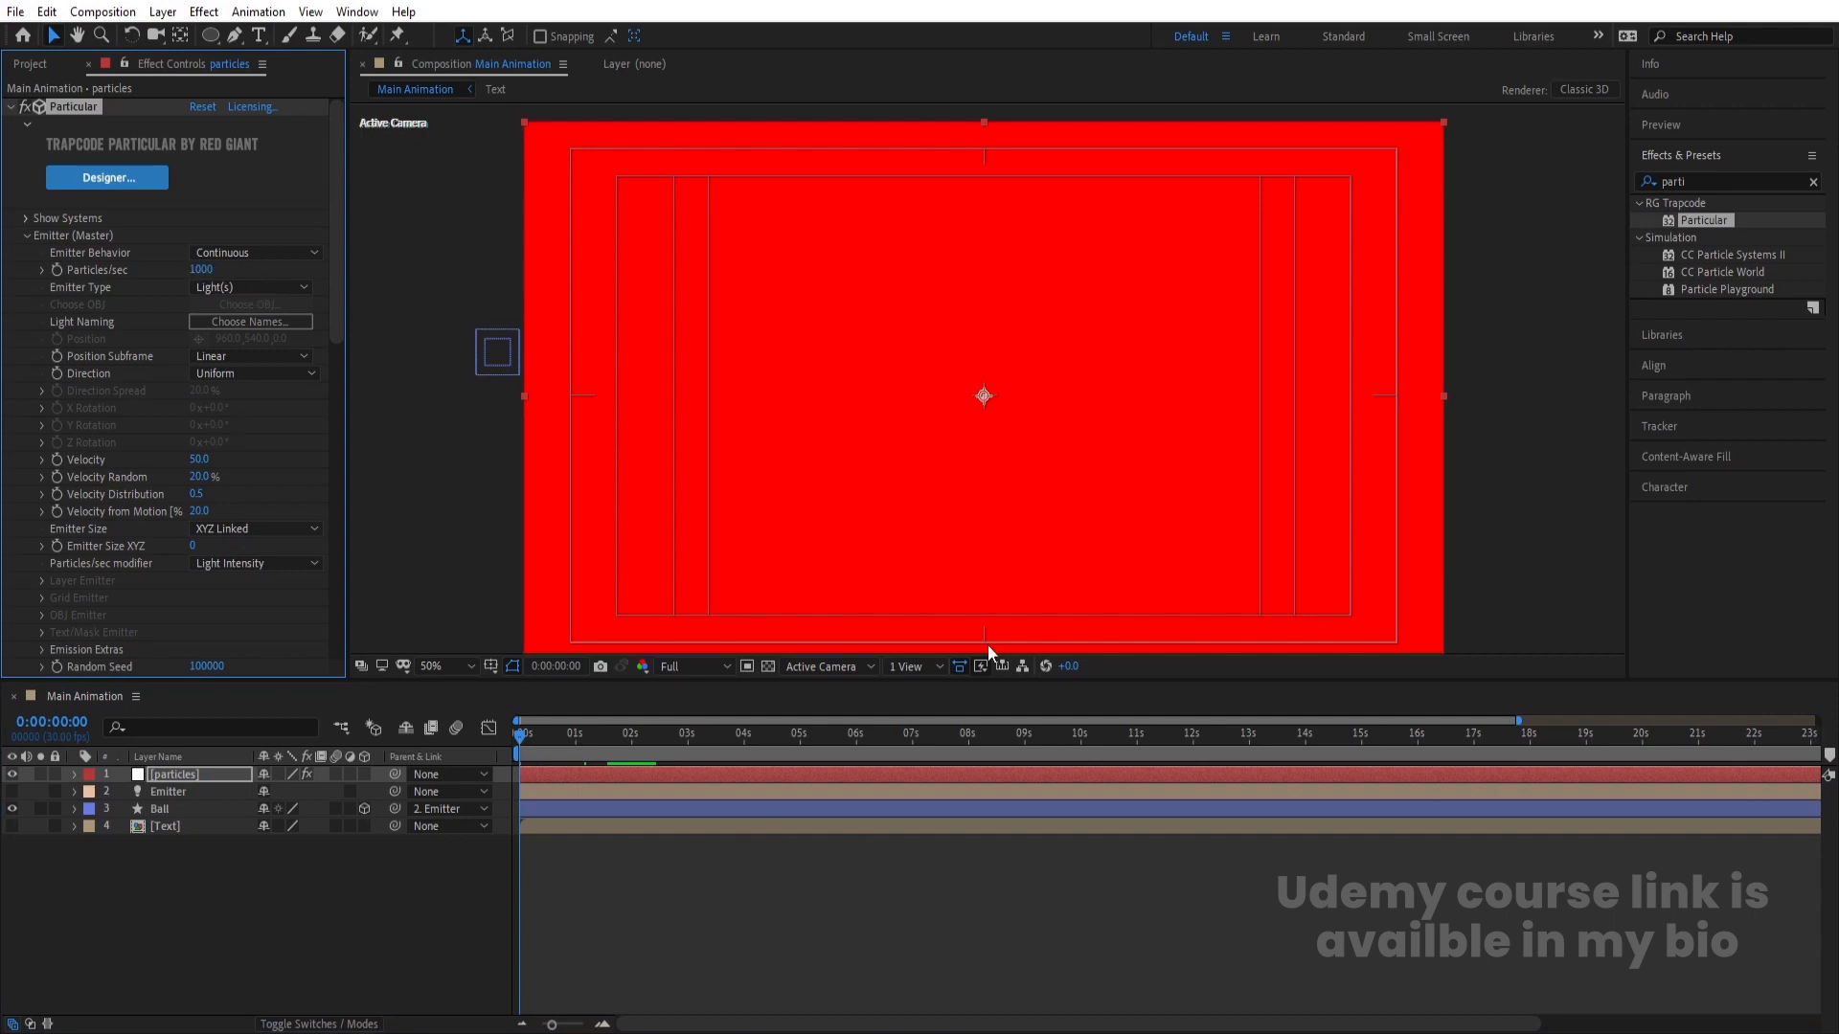
key("space")
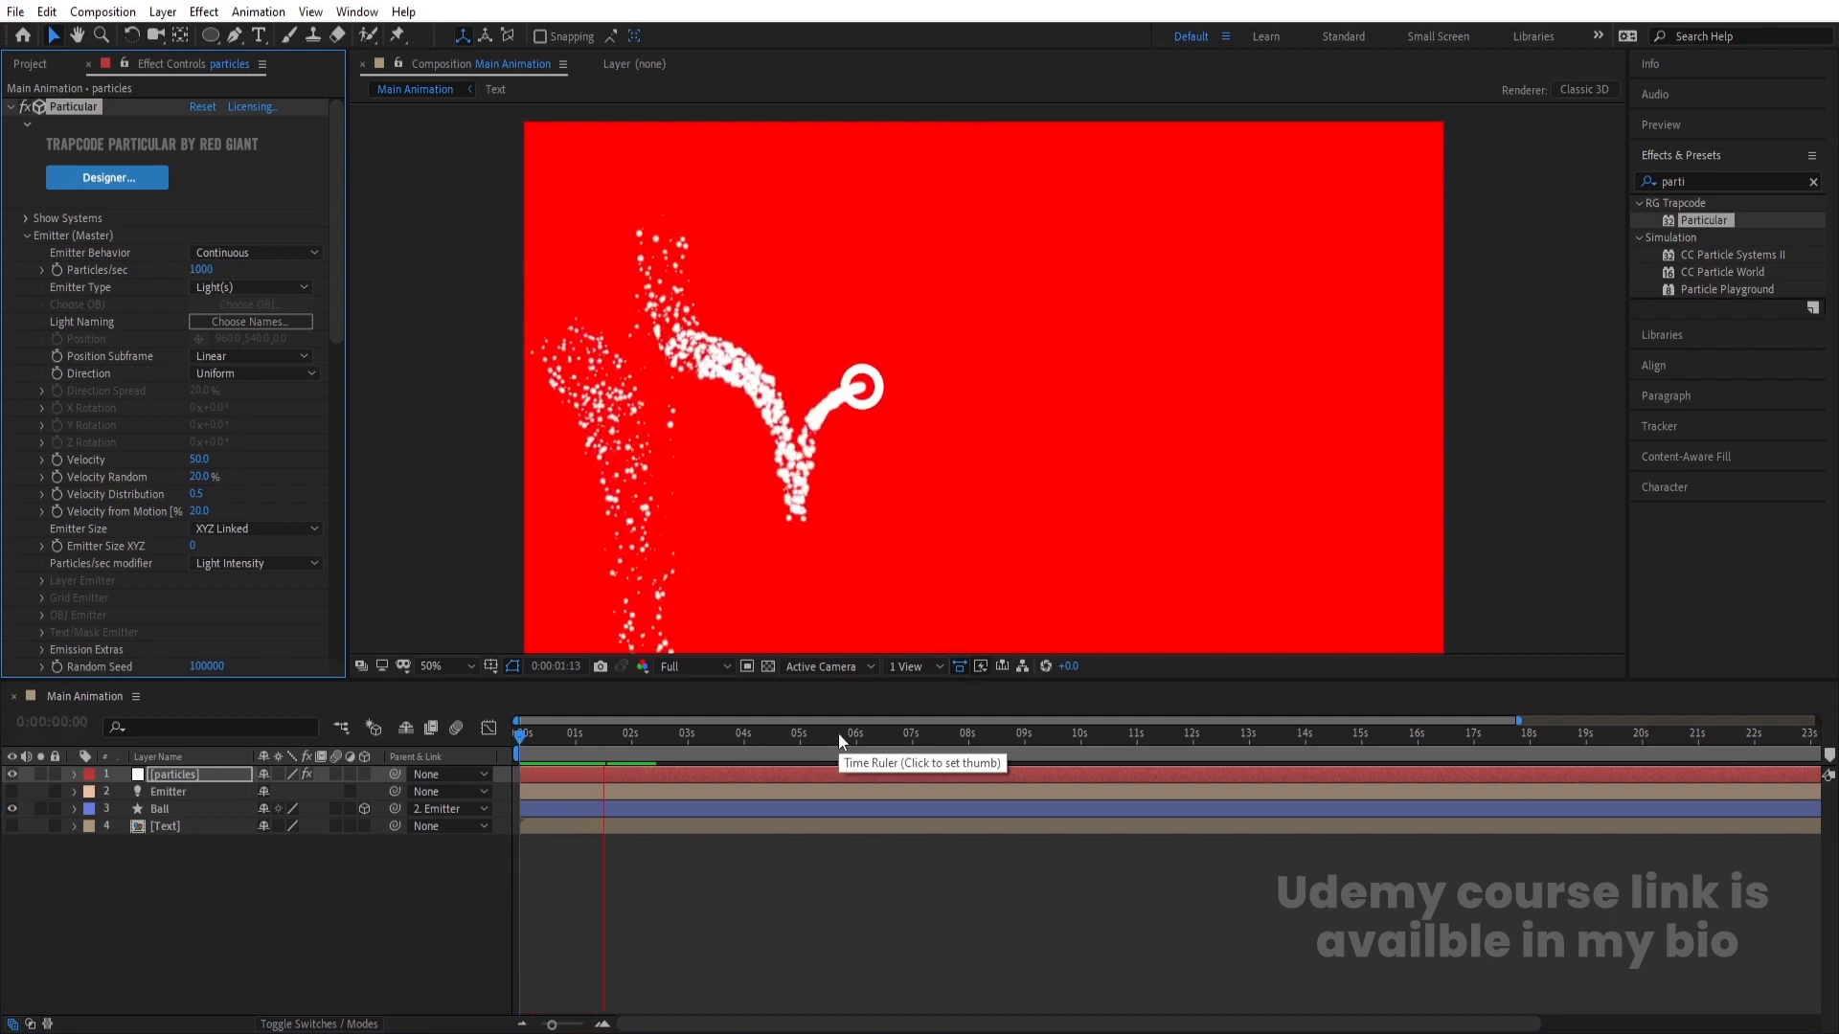
key("space")
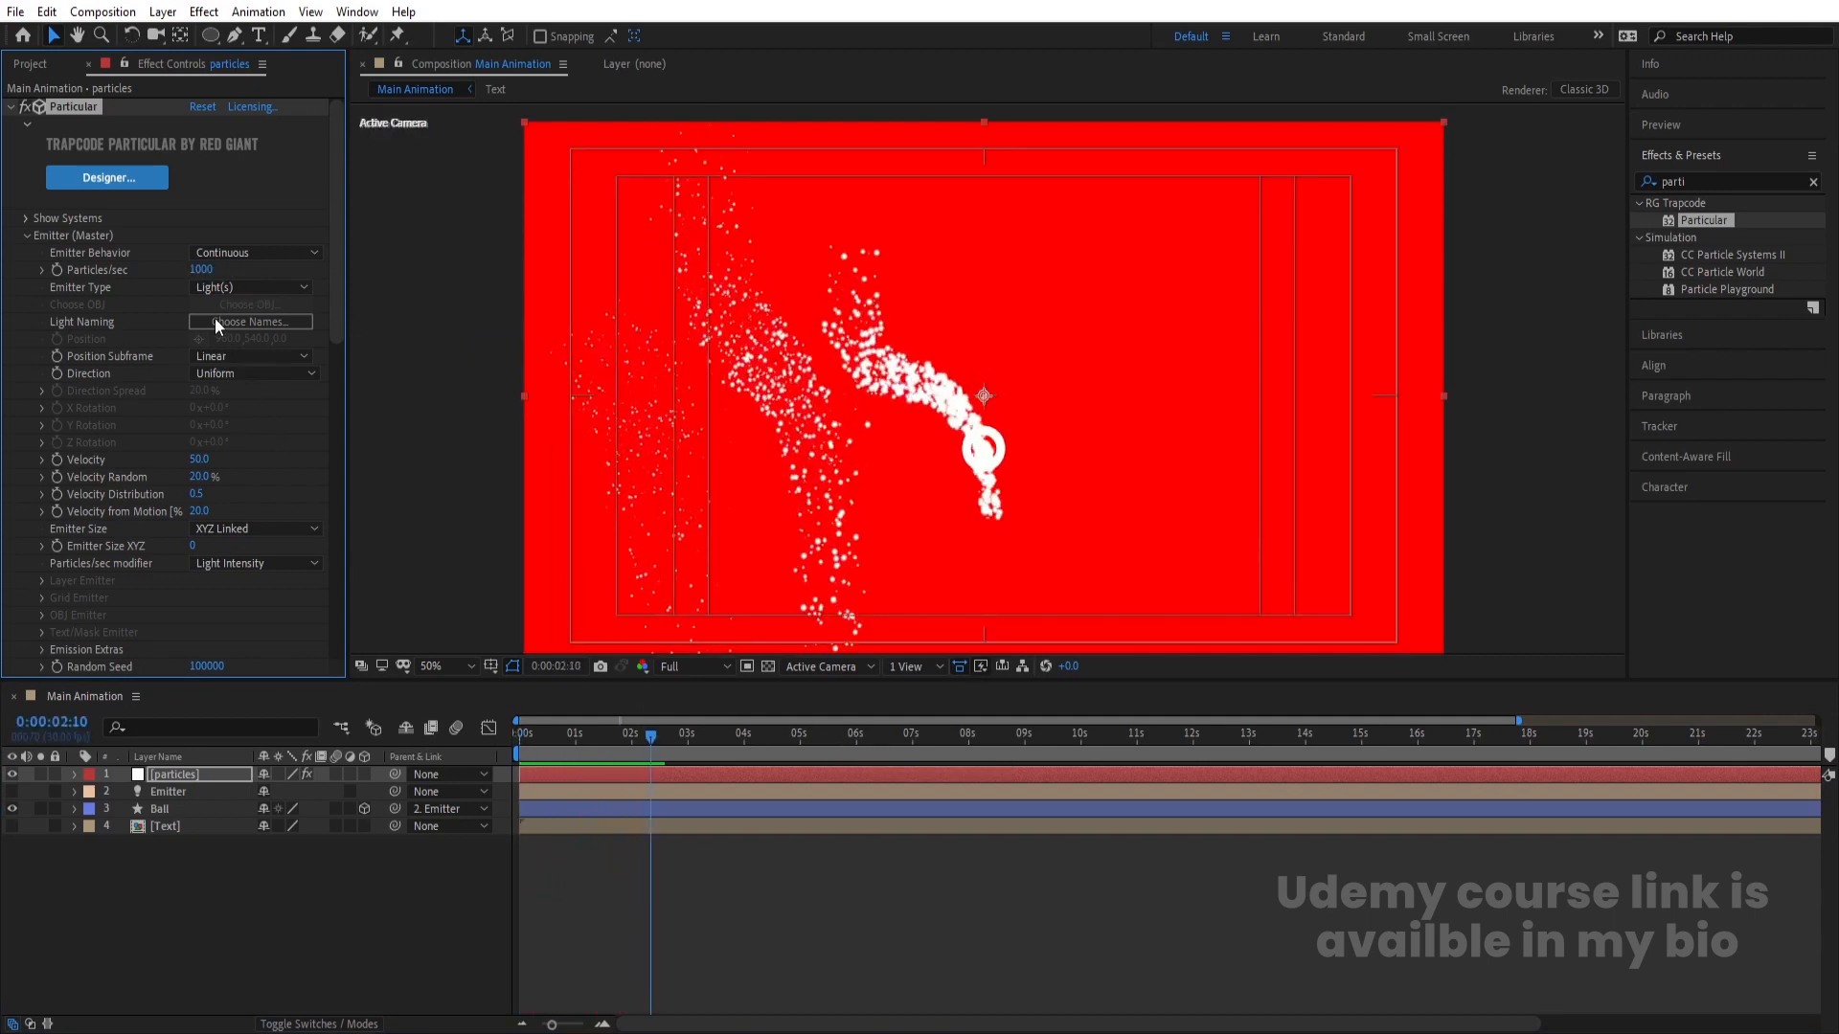
- Set the emitter's Particles/sec to 300 and return the playhead to 0:00
left_click(207, 268)
type("300")
key("Return")
left_click_drag(526, 738, 442, 737)
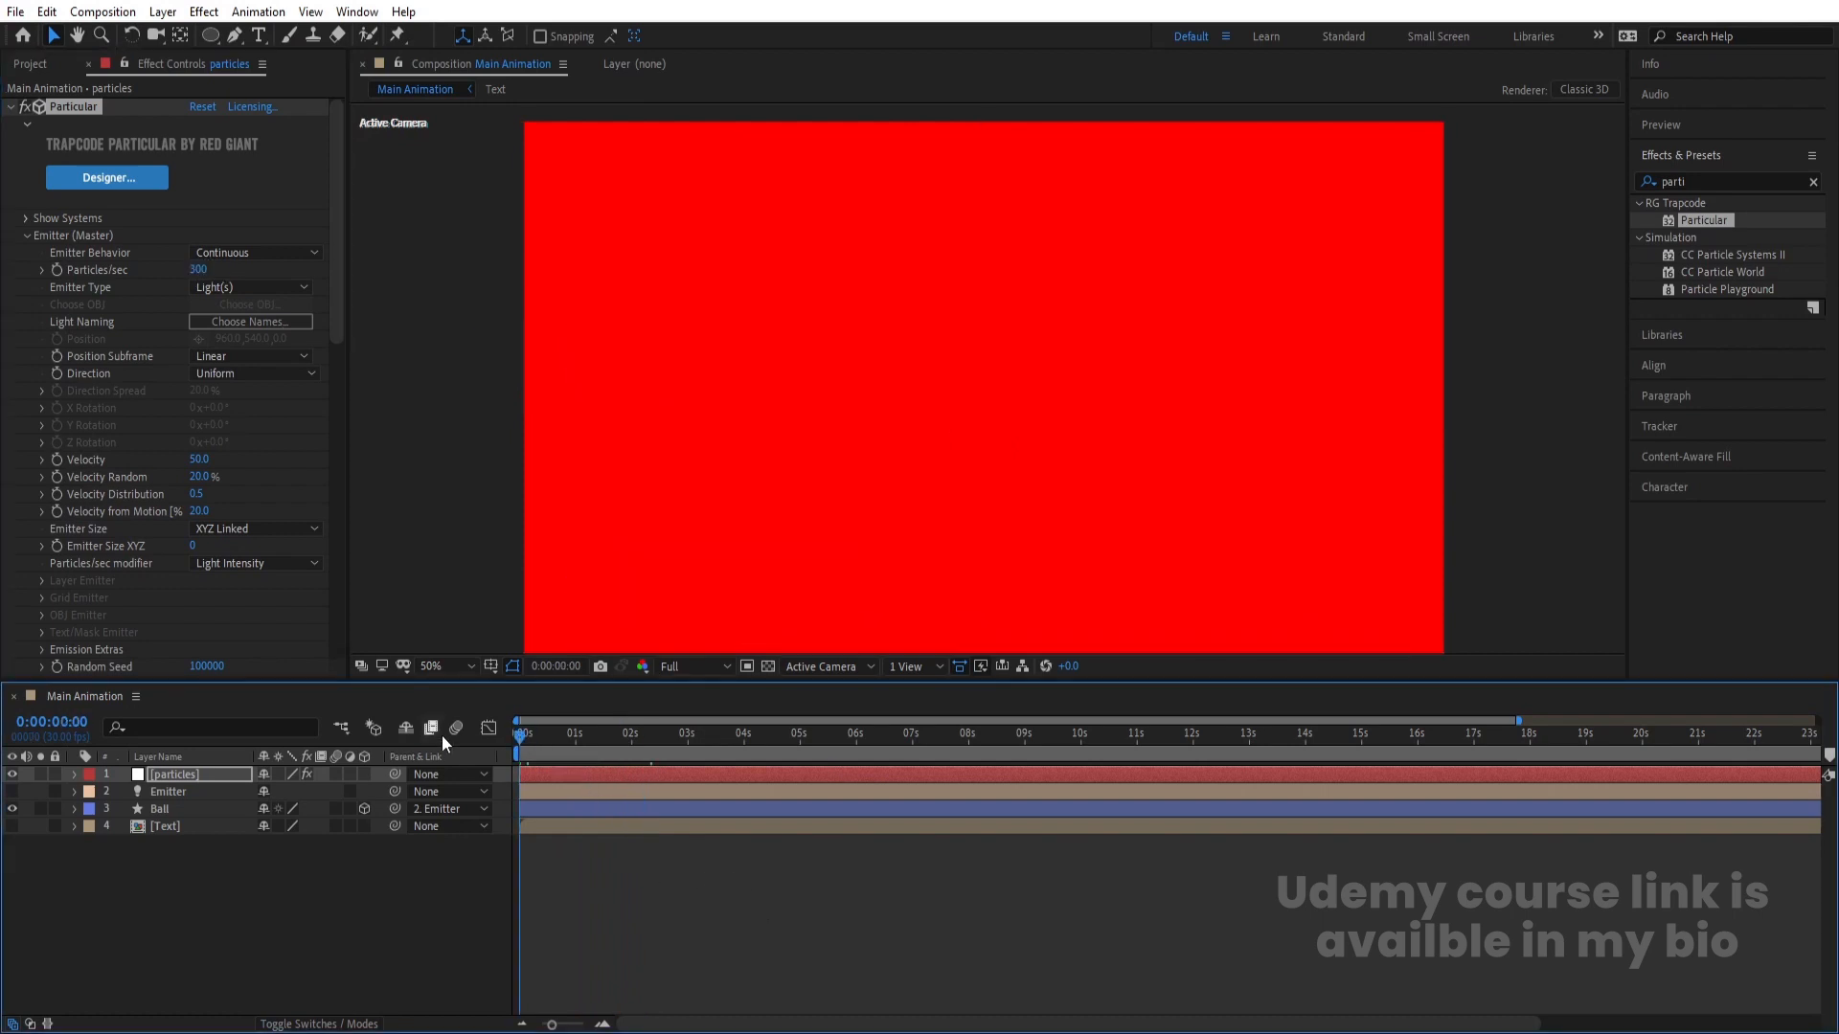
- Preview the ring's particle trail from 0:00, and replay it from near the start
key("space")
key("space")
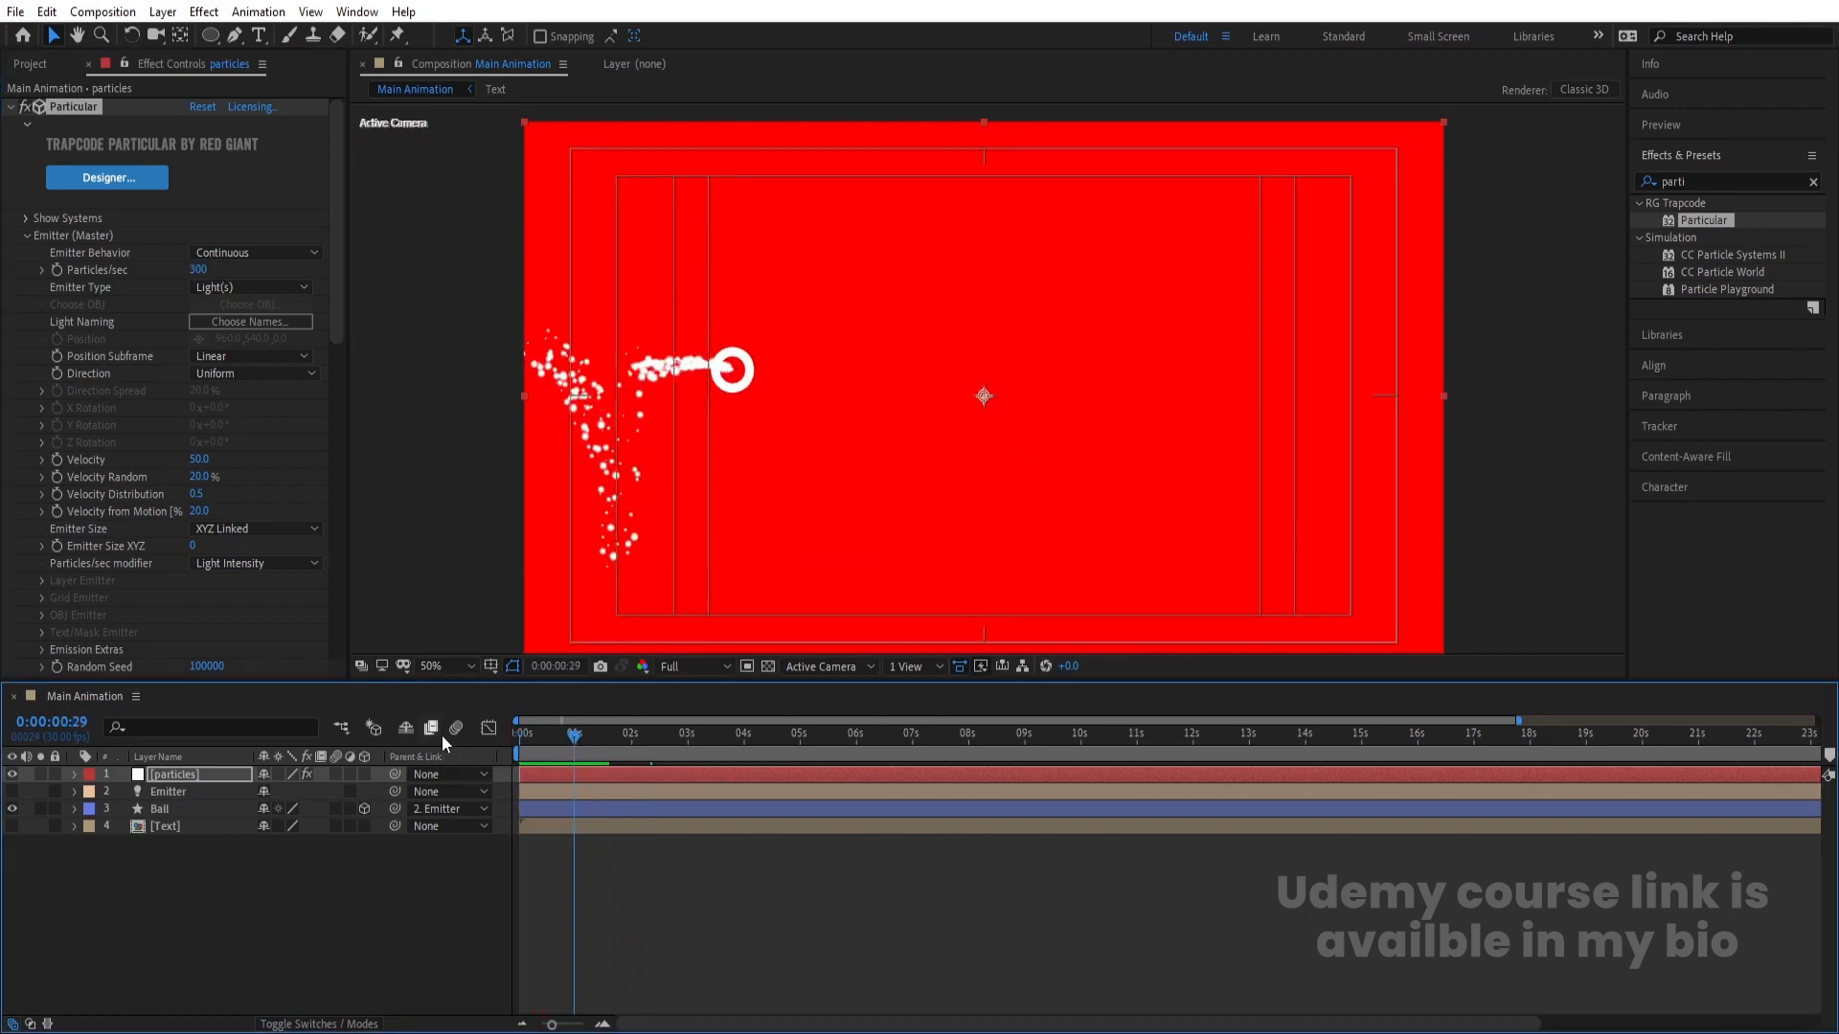
key("space")
key("space")
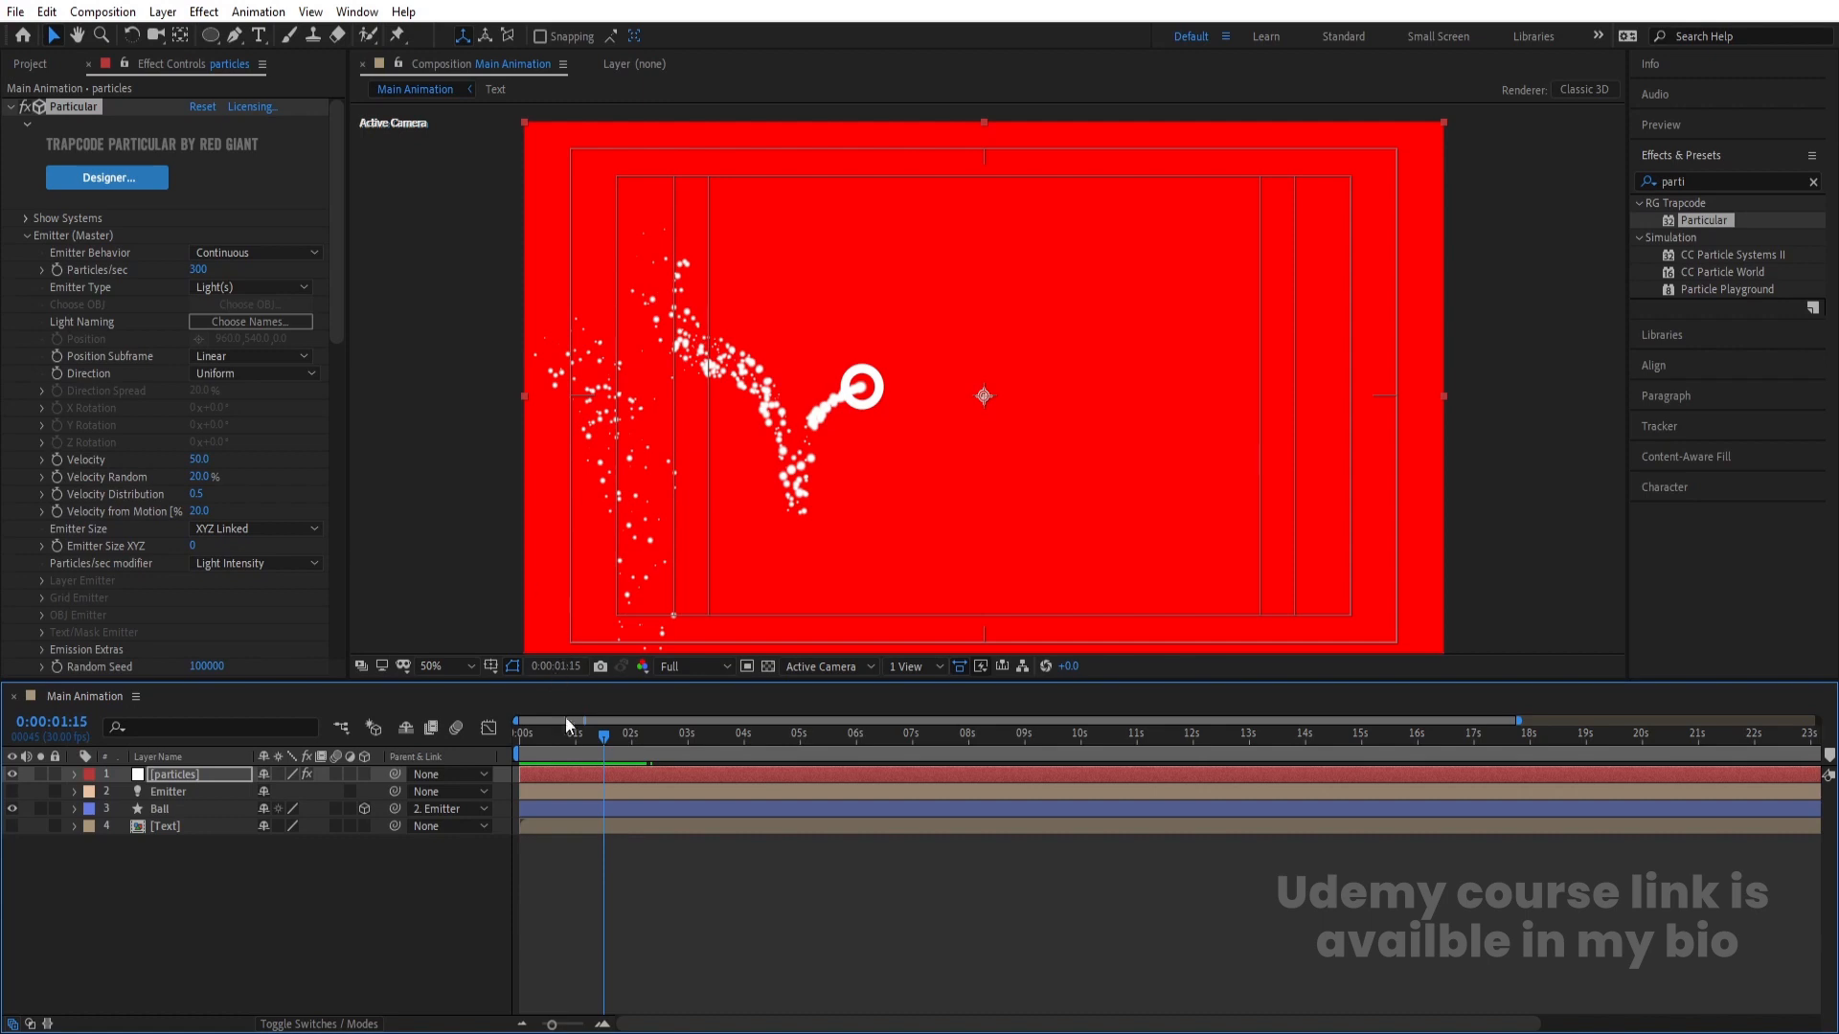
left_click_drag(566, 723, 532, 732)
key("space")
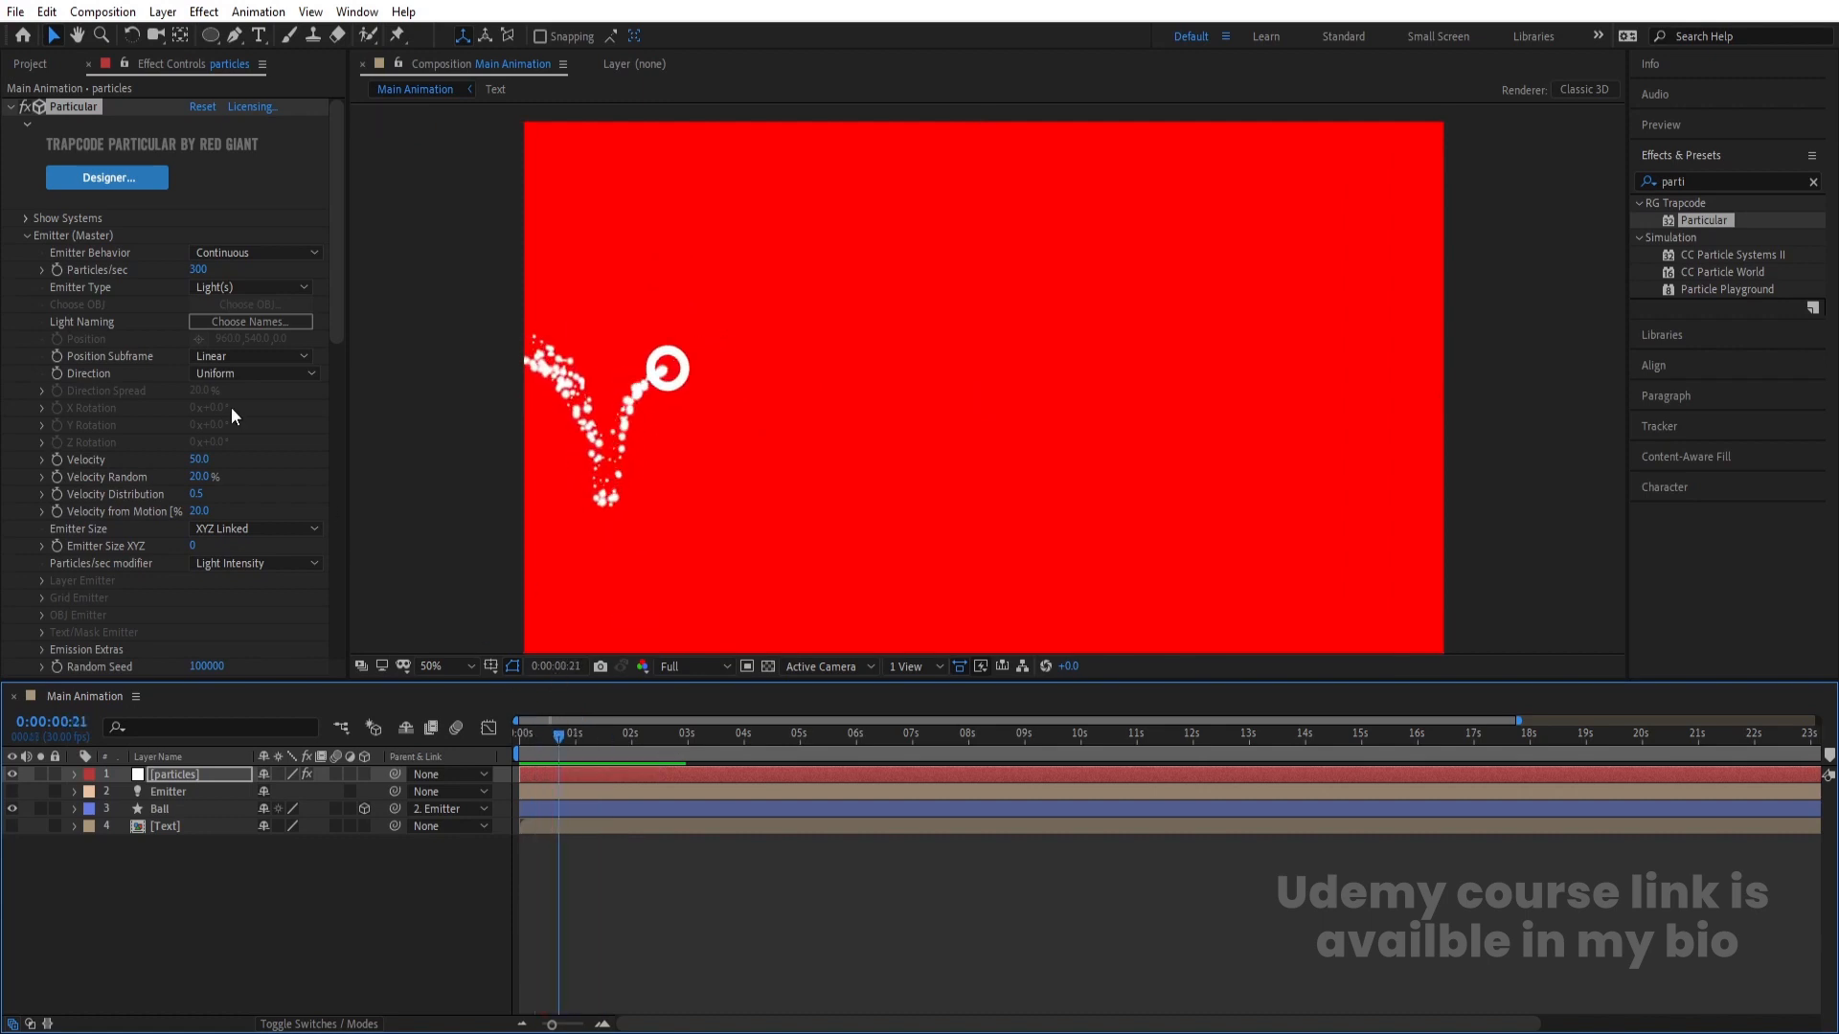
- Set the Particular emitter's Direction to Directional and preview the particle trail
left_click(92, 376)
left_click(245, 373)
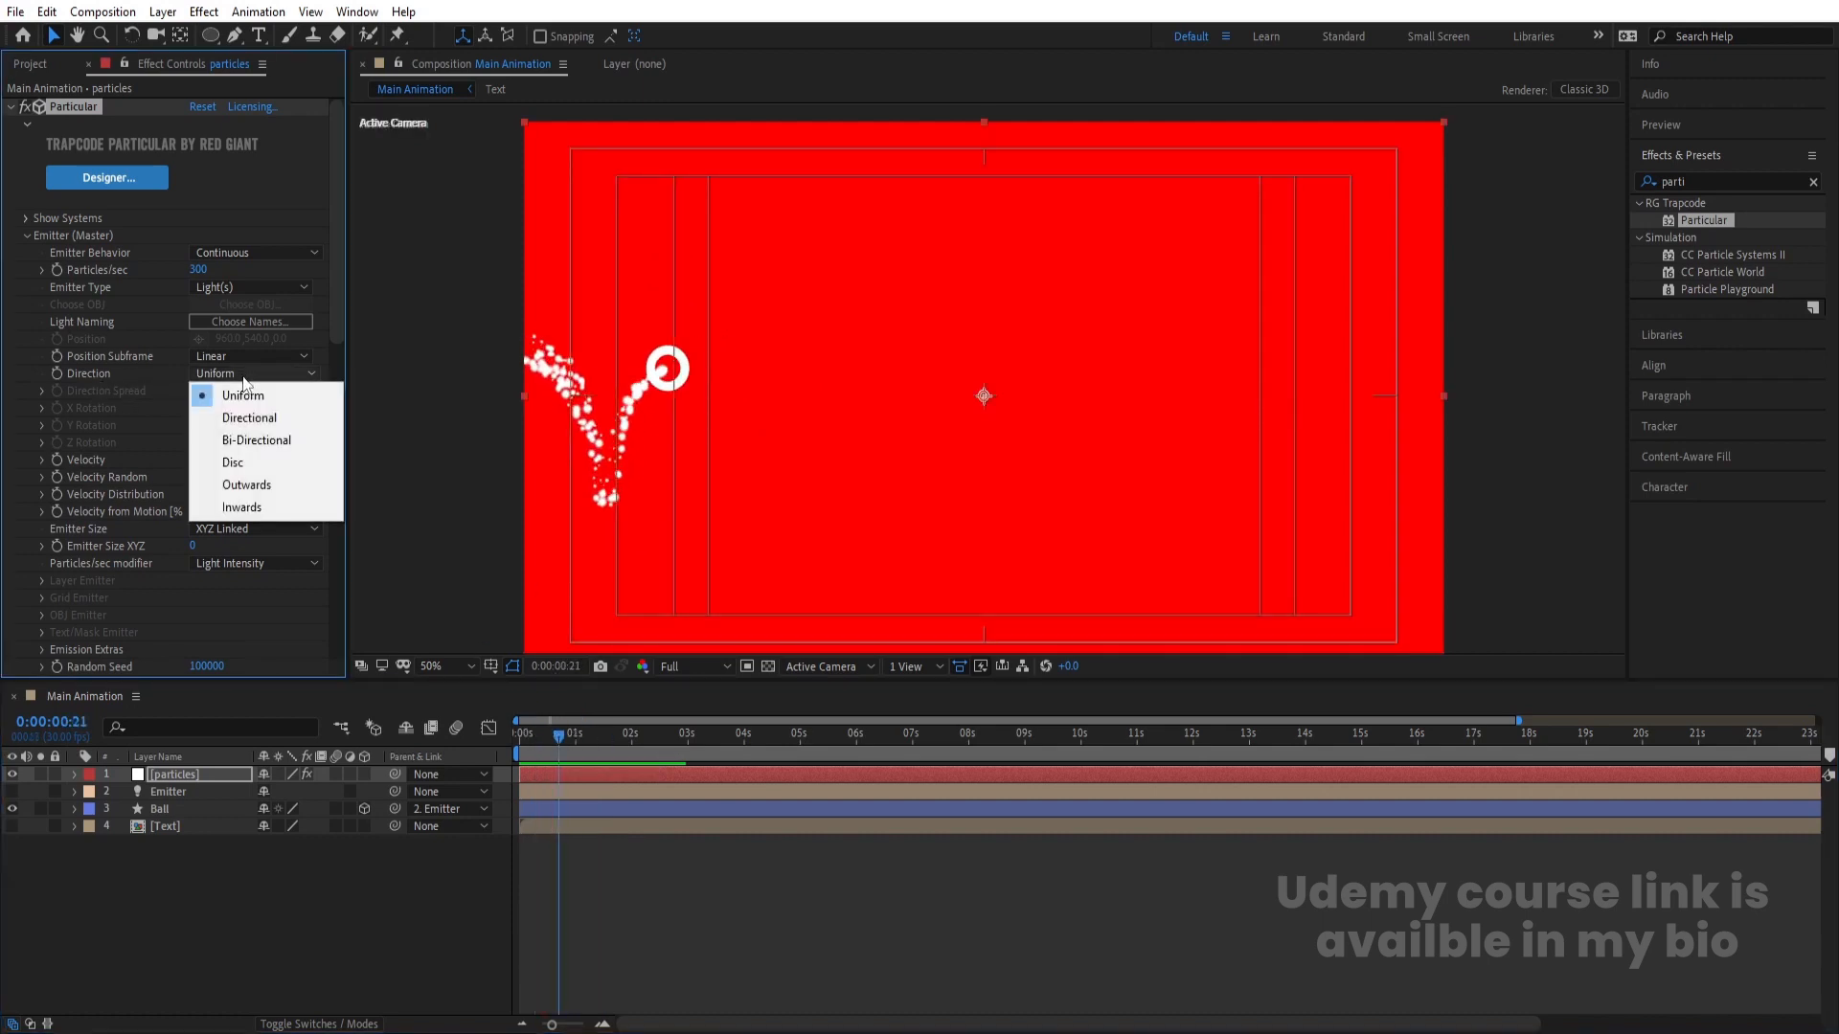
left_click(254, 424)
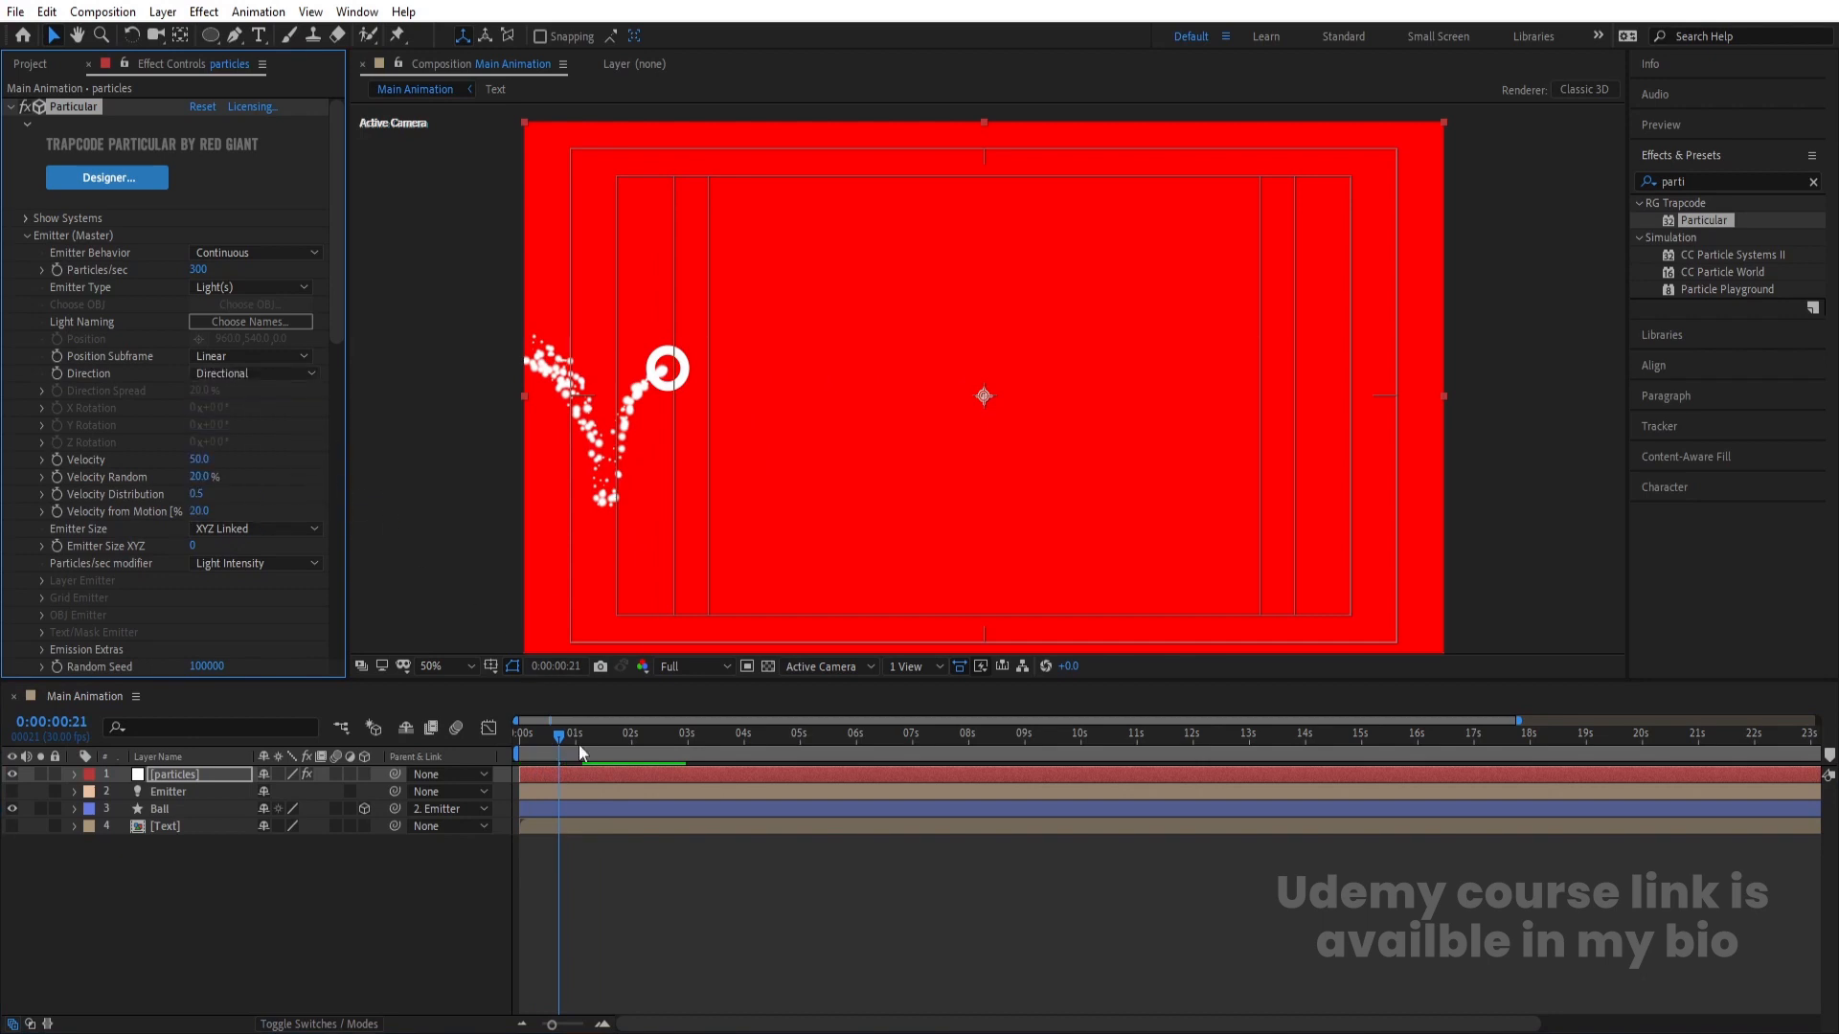
key("space")
key("space")
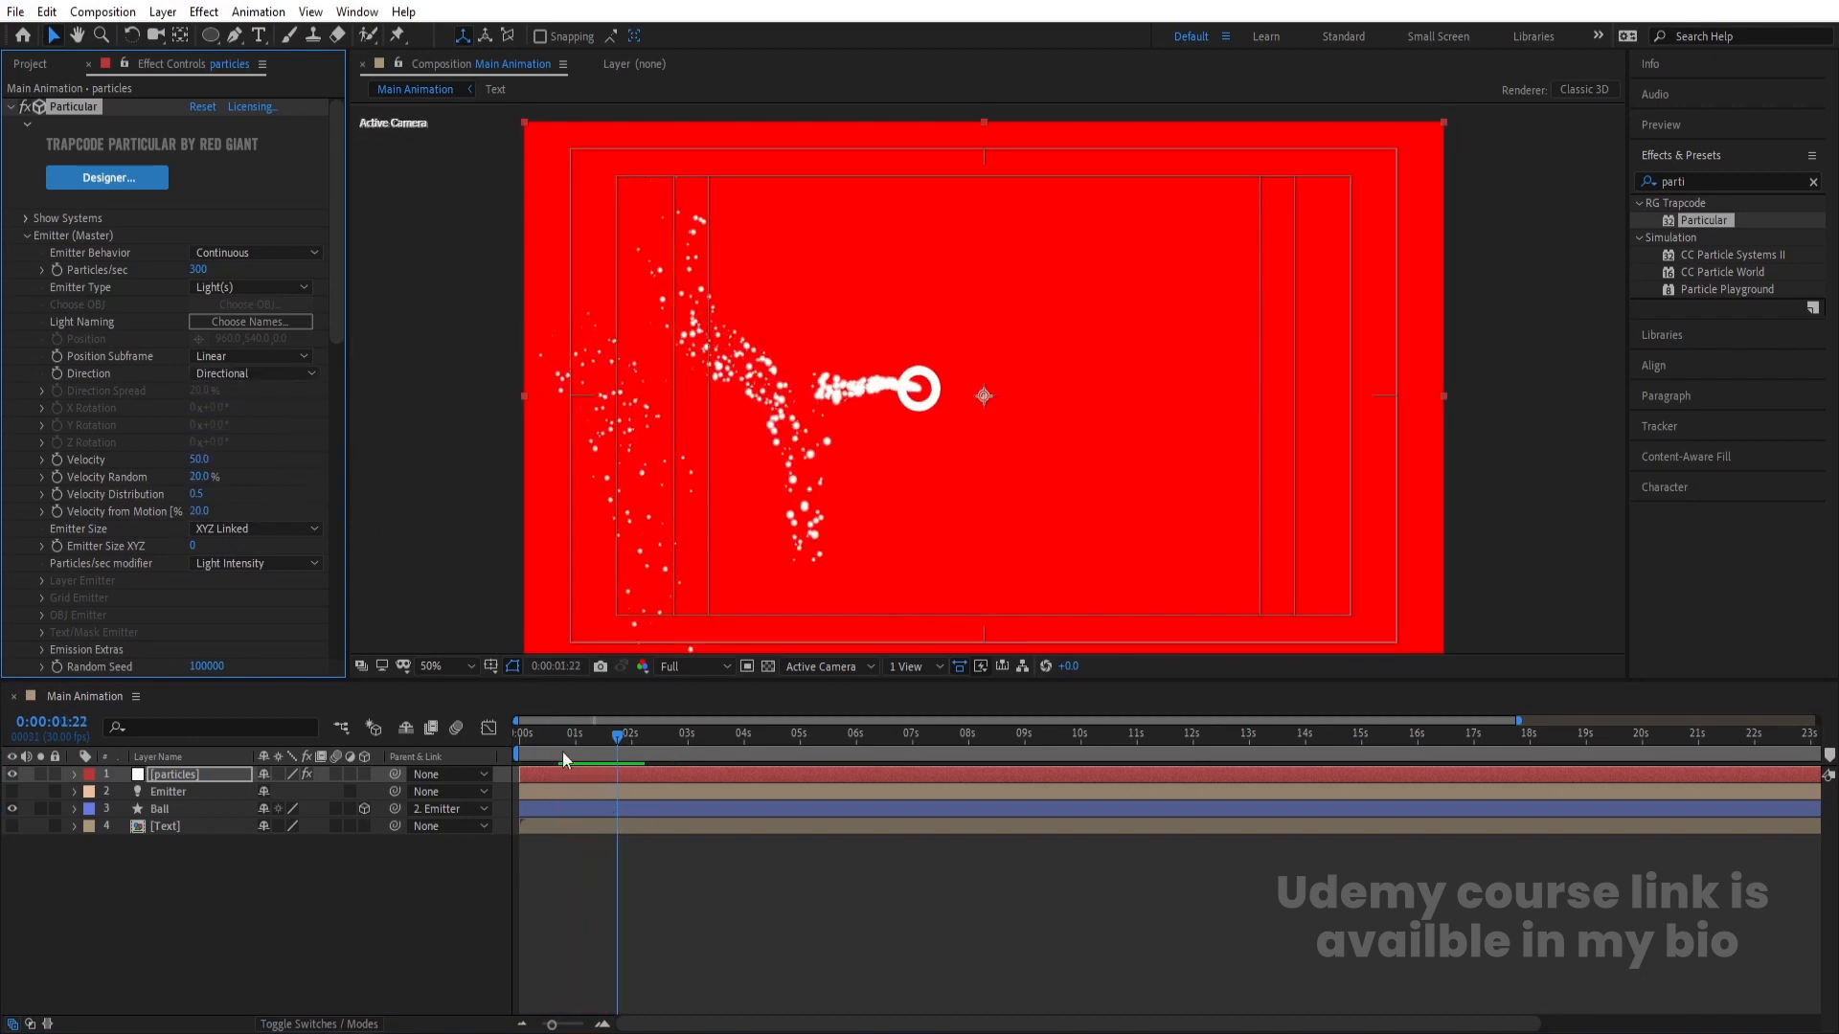
- Play back the particle animation from the start of the Main Animation composition
left_click_drag(557, 737, 405, 756)
key("space")
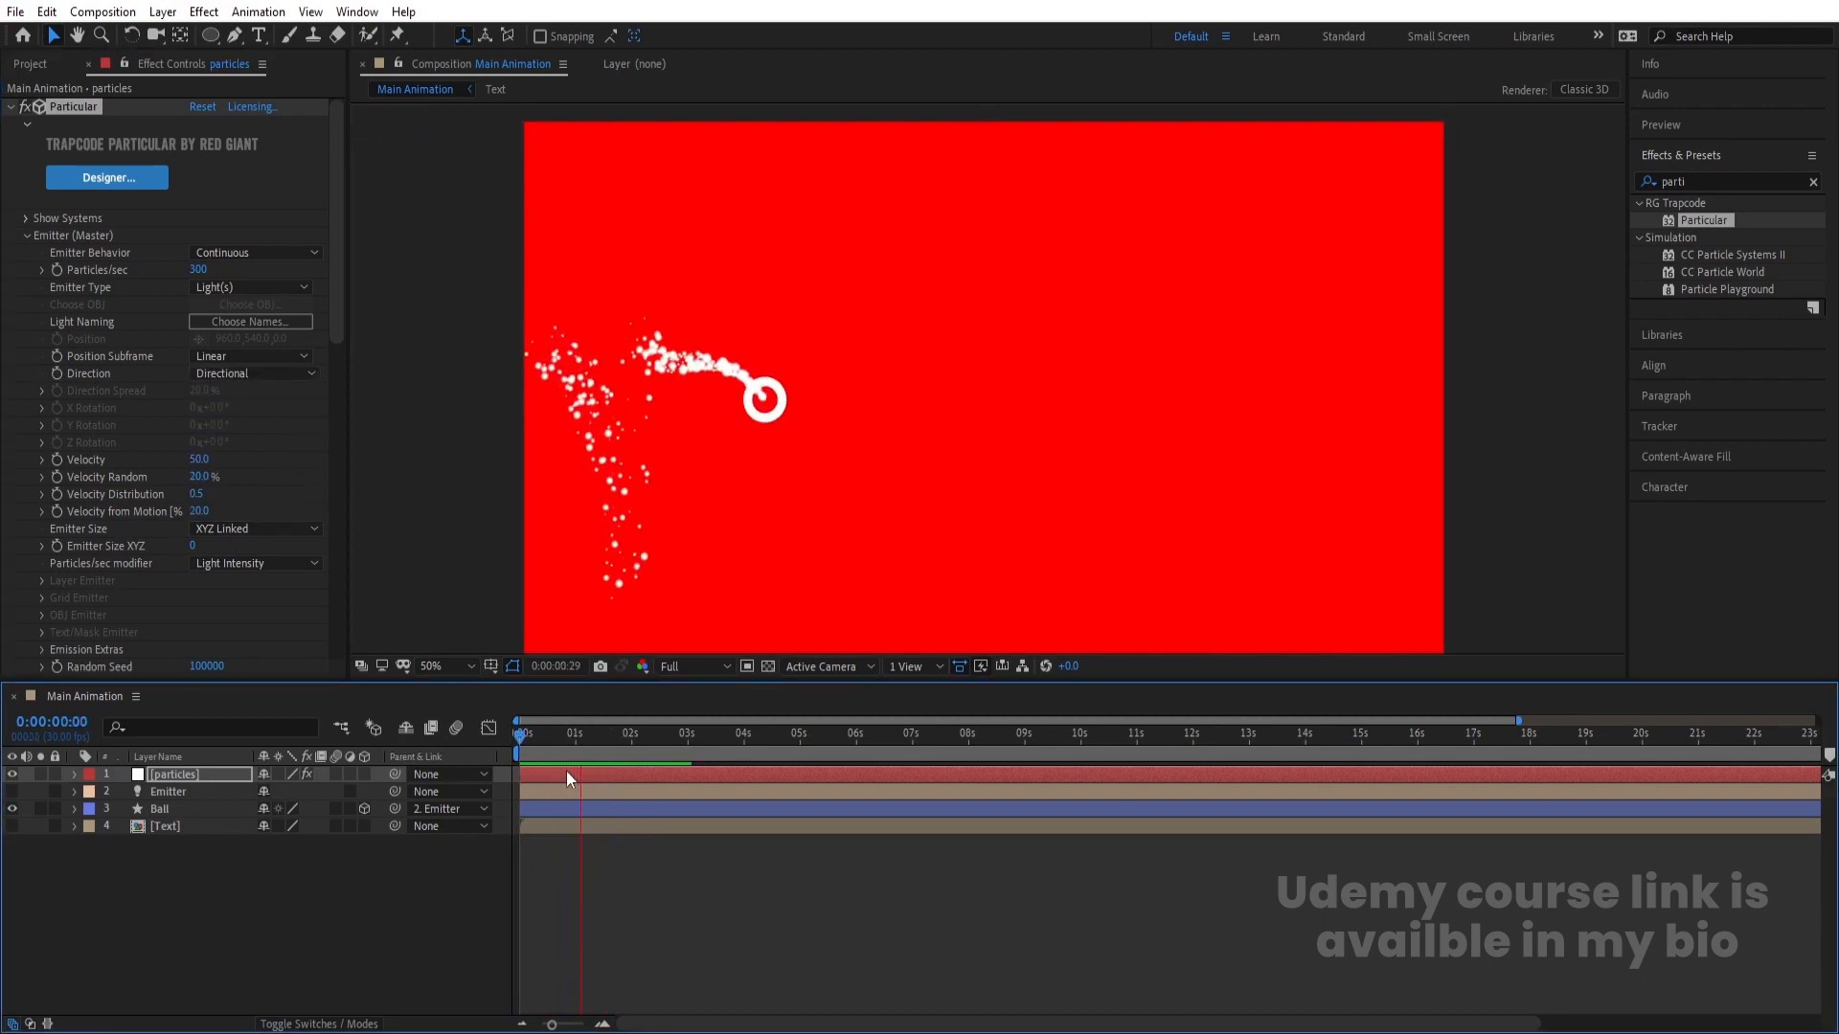
key("space")
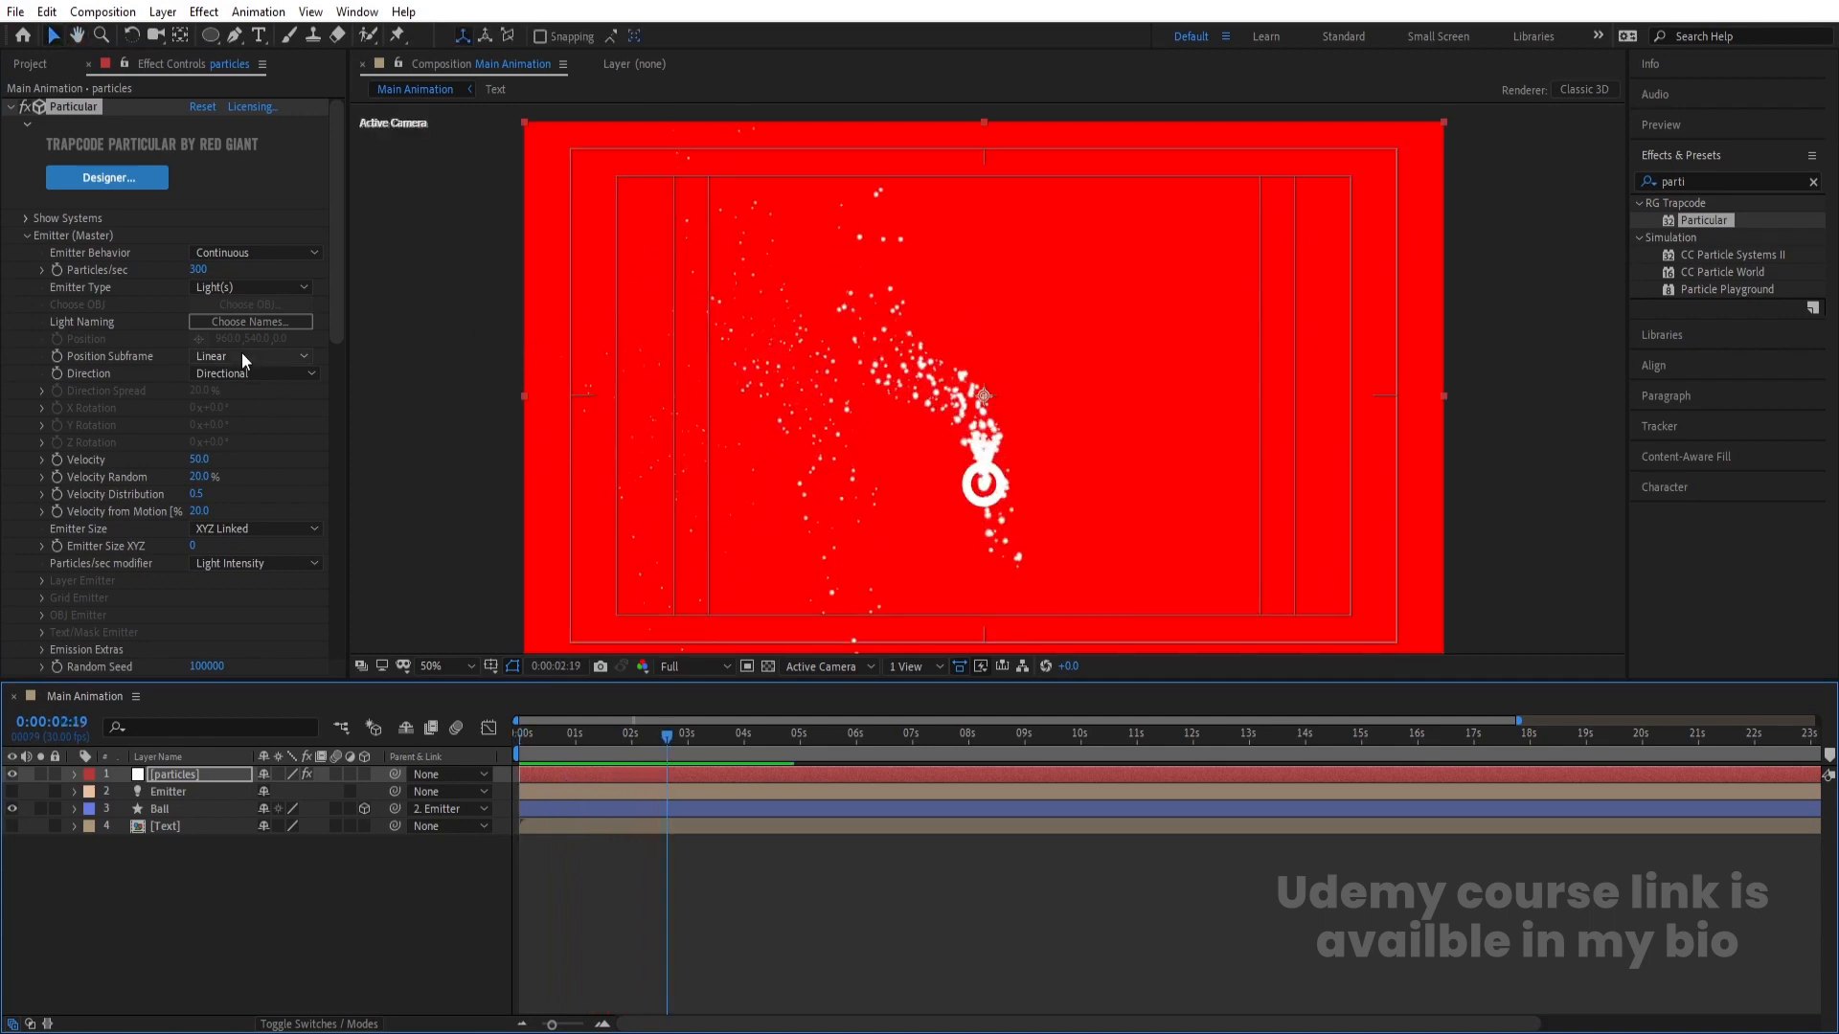
- Set the particle emitter's Direction to Bi-Directional and preview the animation from the start
left_click(211, 376)
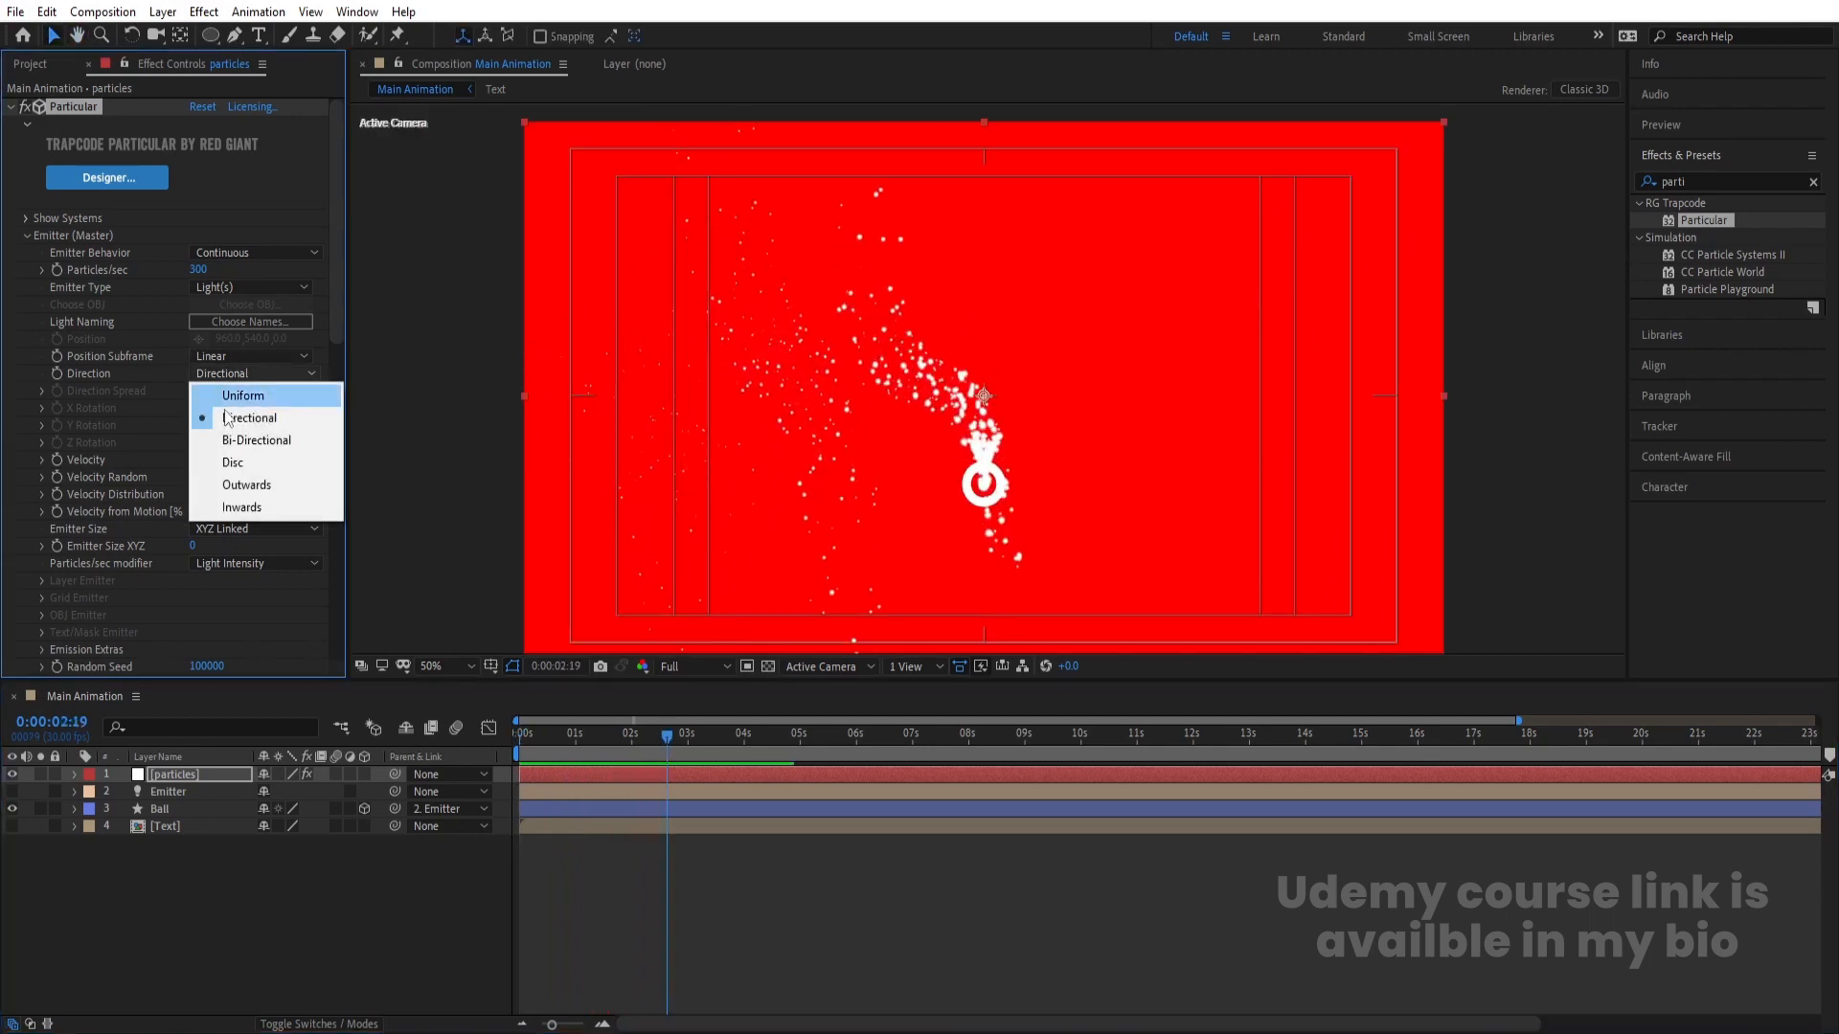
left_click(254, 441)
left_click(512, 737)
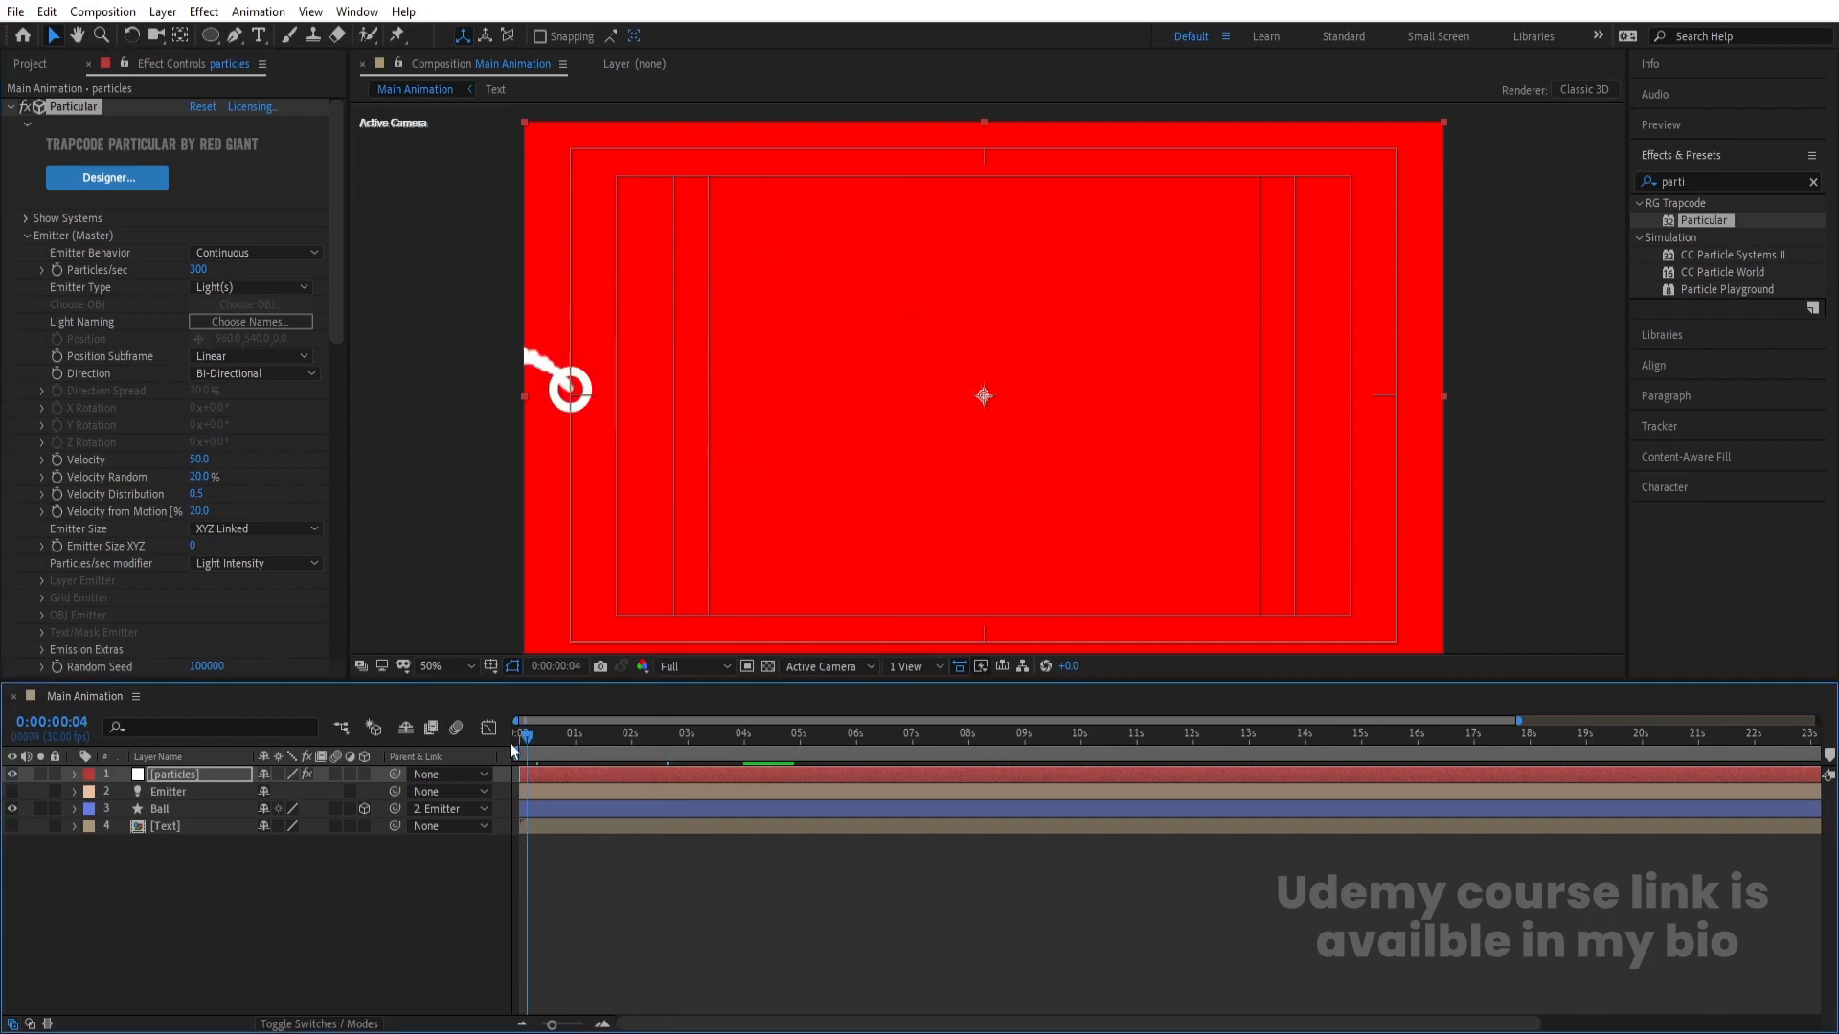
key("space")
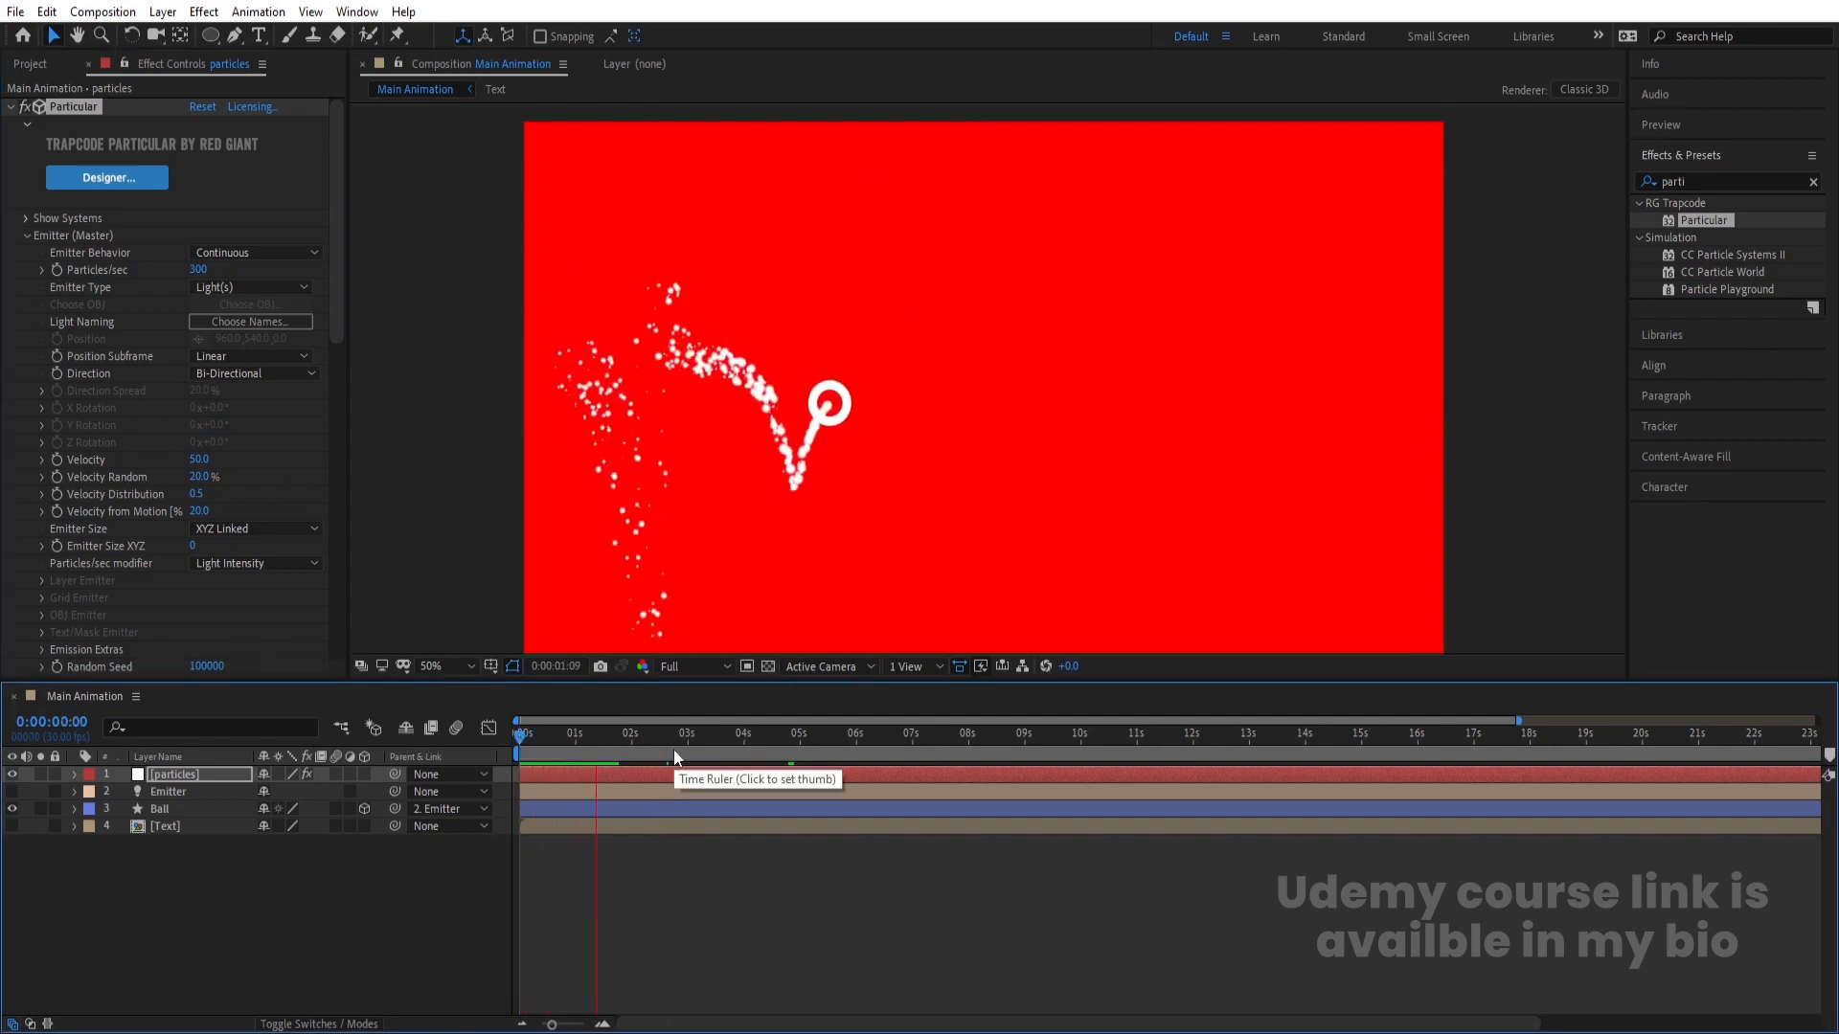
left_click_drag(674, 750, 313, 717)
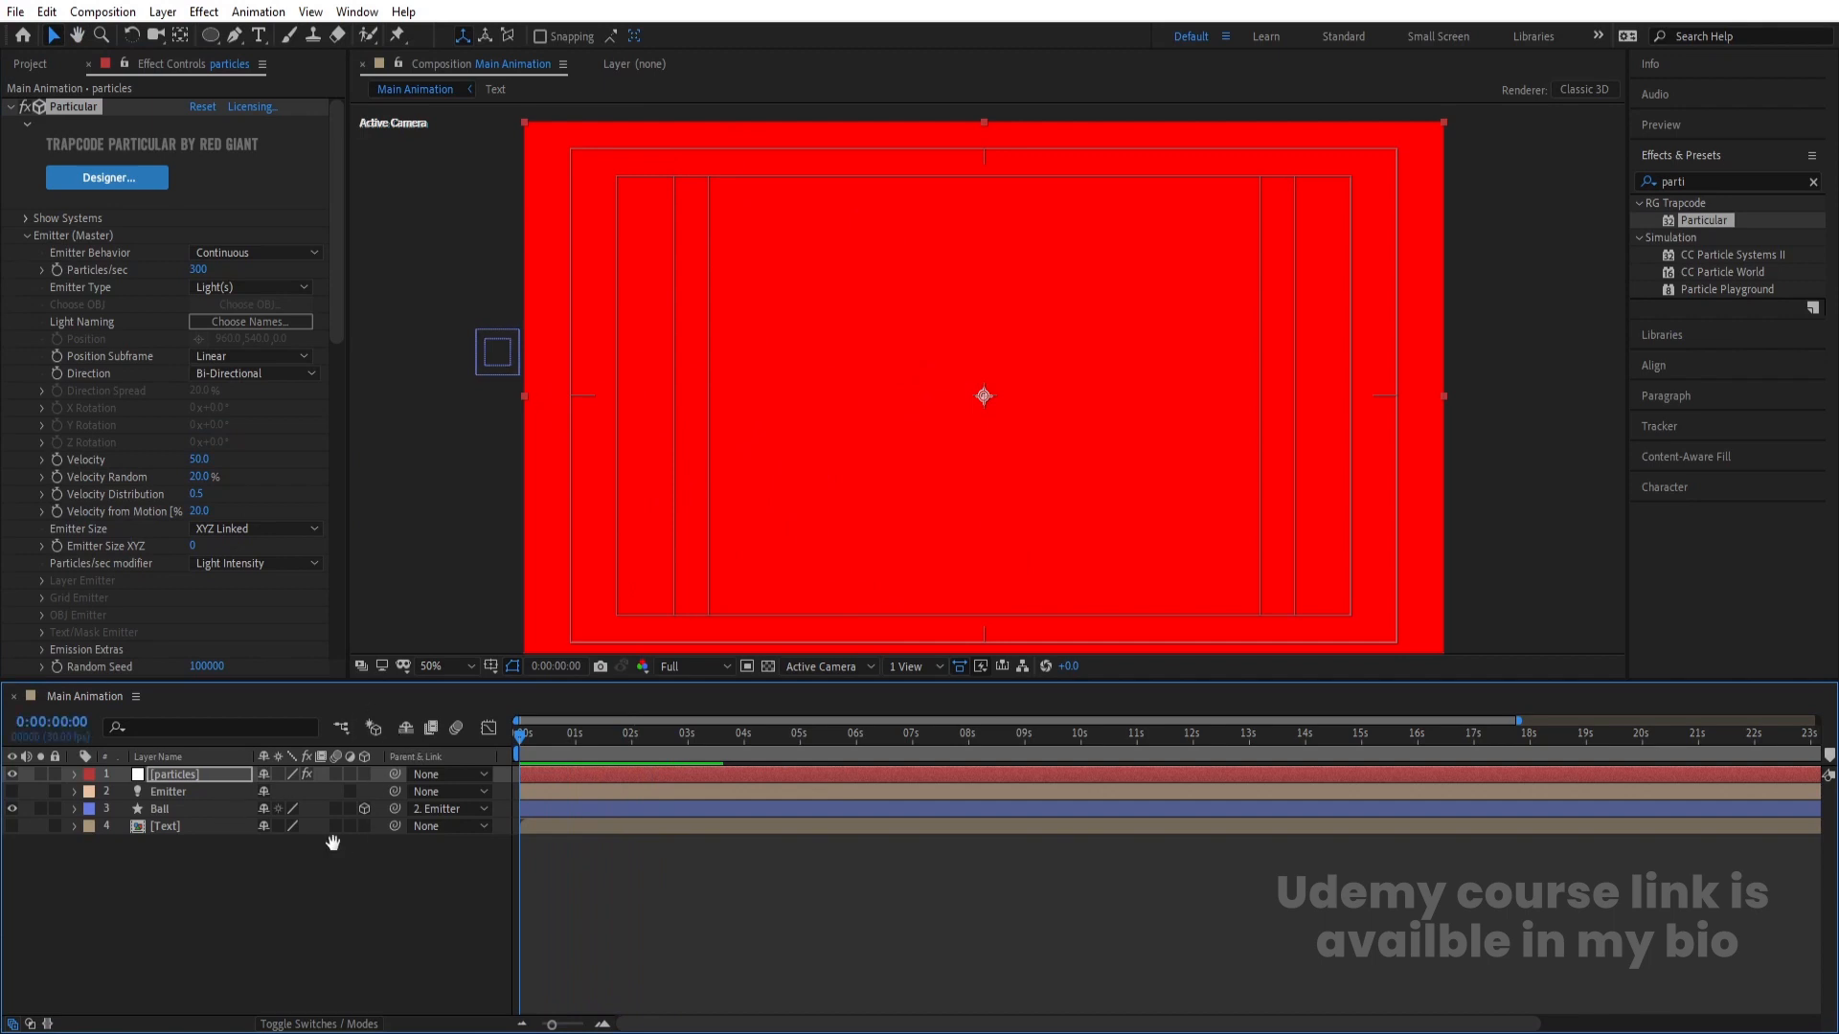
key("space")
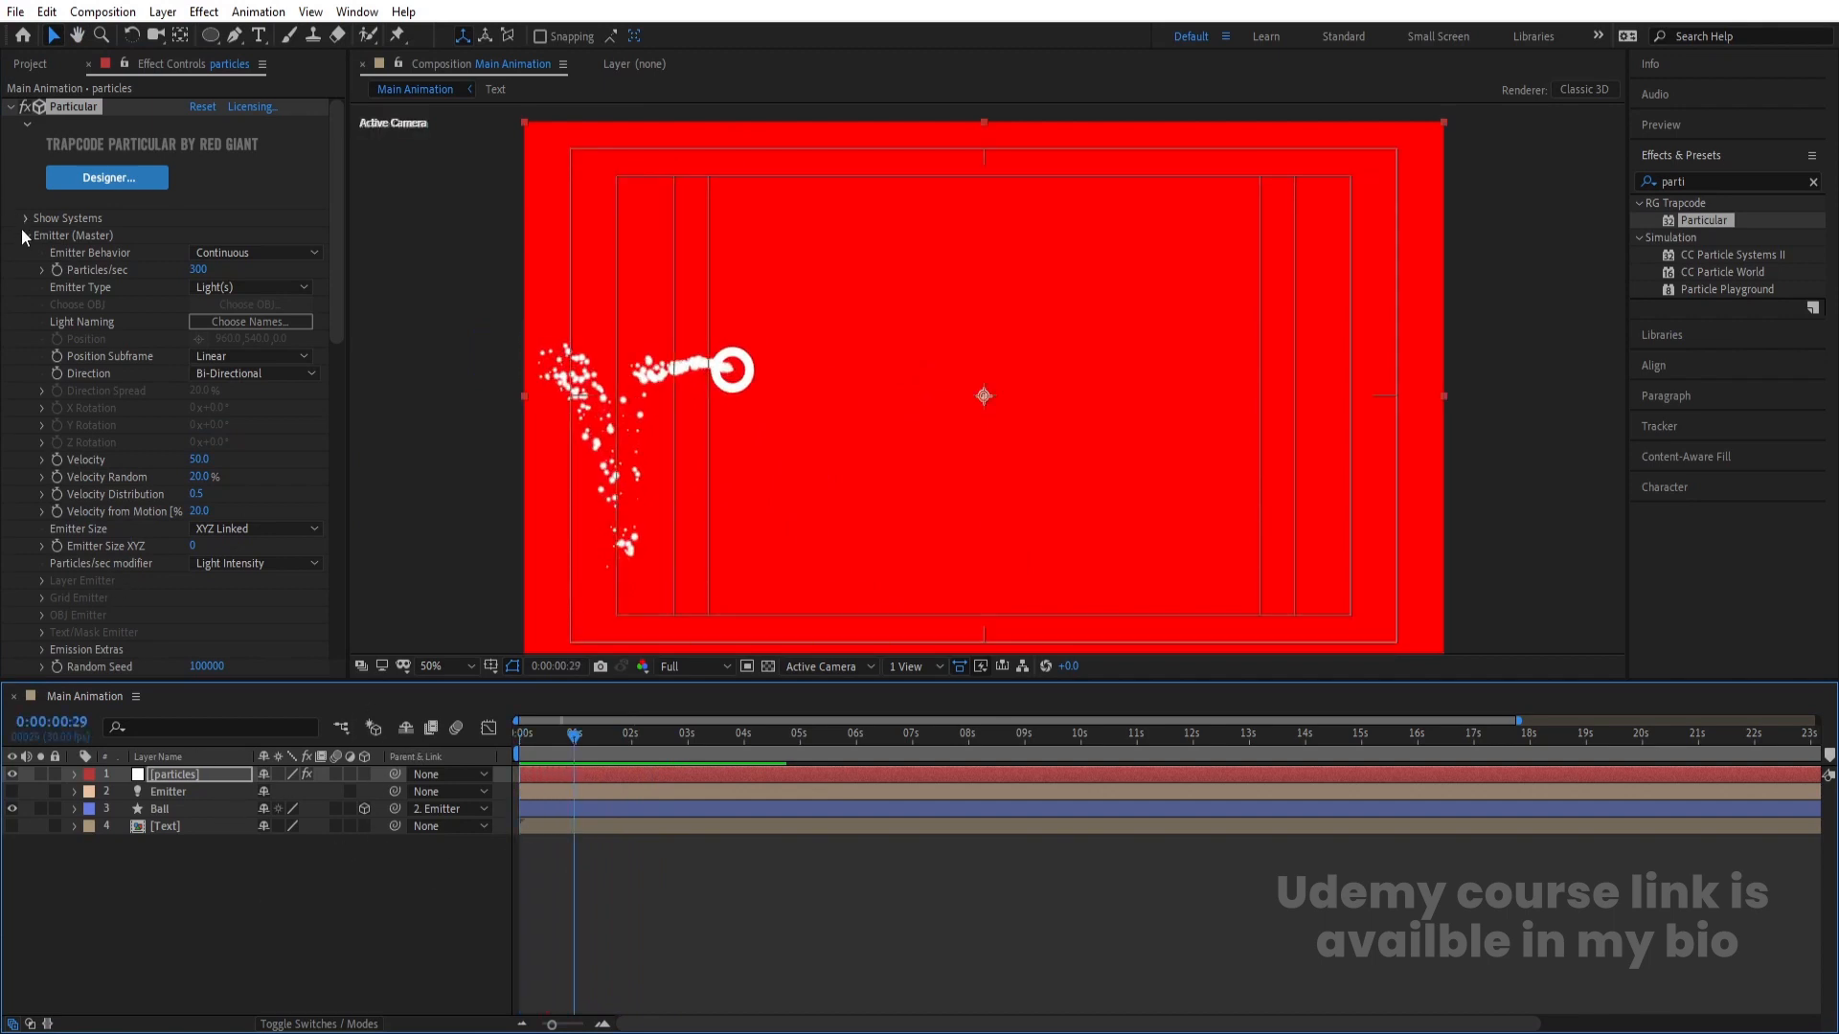
- Set the Gravity in the particles' Physics (Master) settings to 90 and preview the motion
left_click(25, 234)
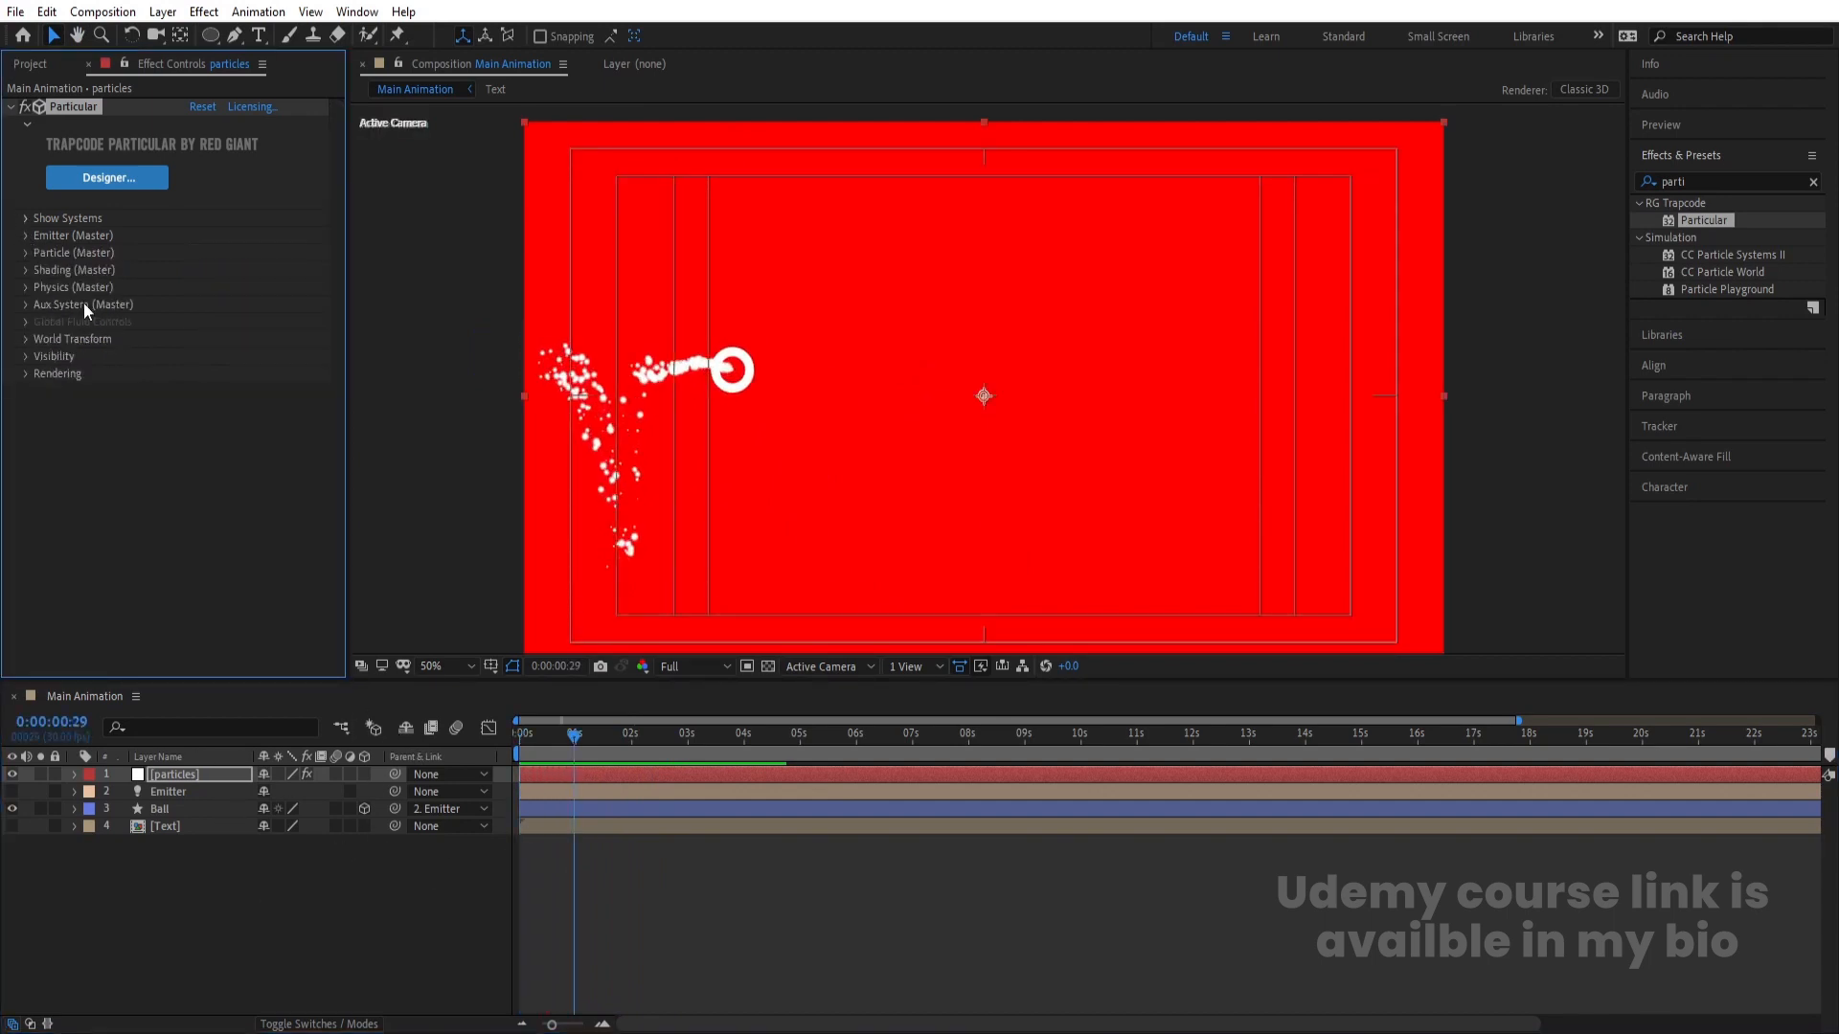
left_click(27, 288)
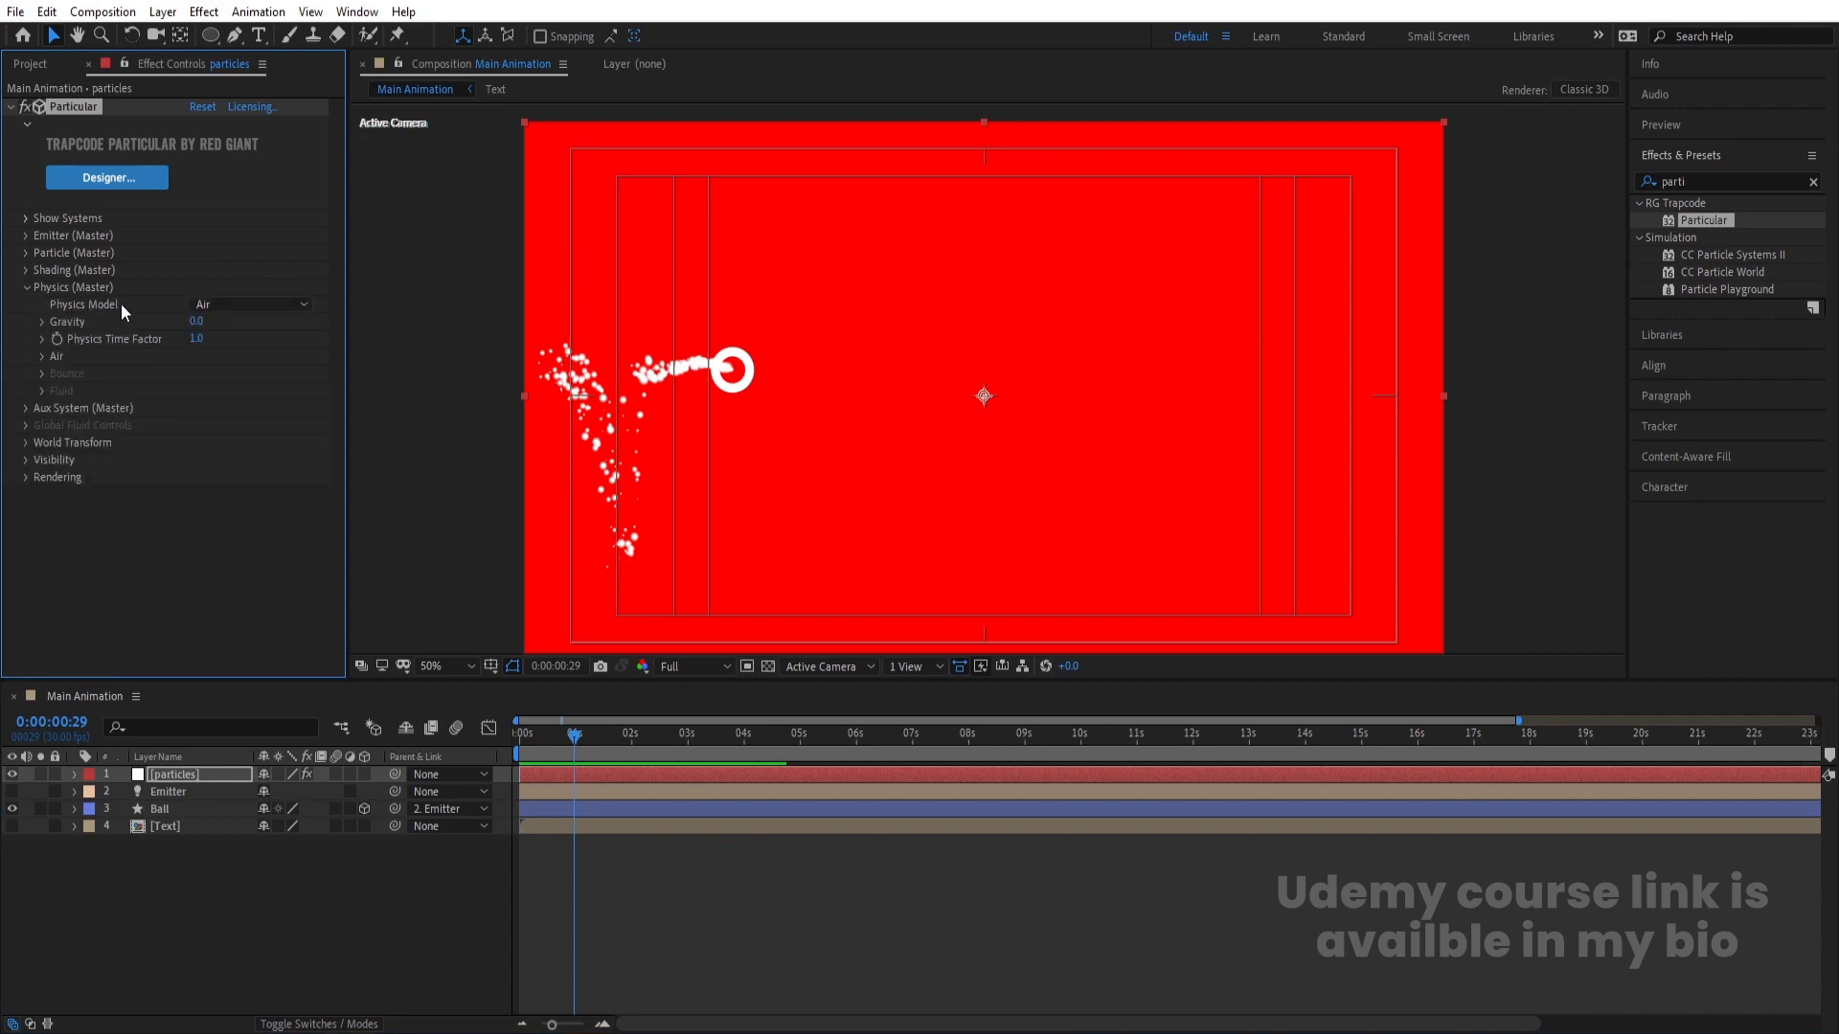
left_click(197, 321)
type("90")
key("Return")
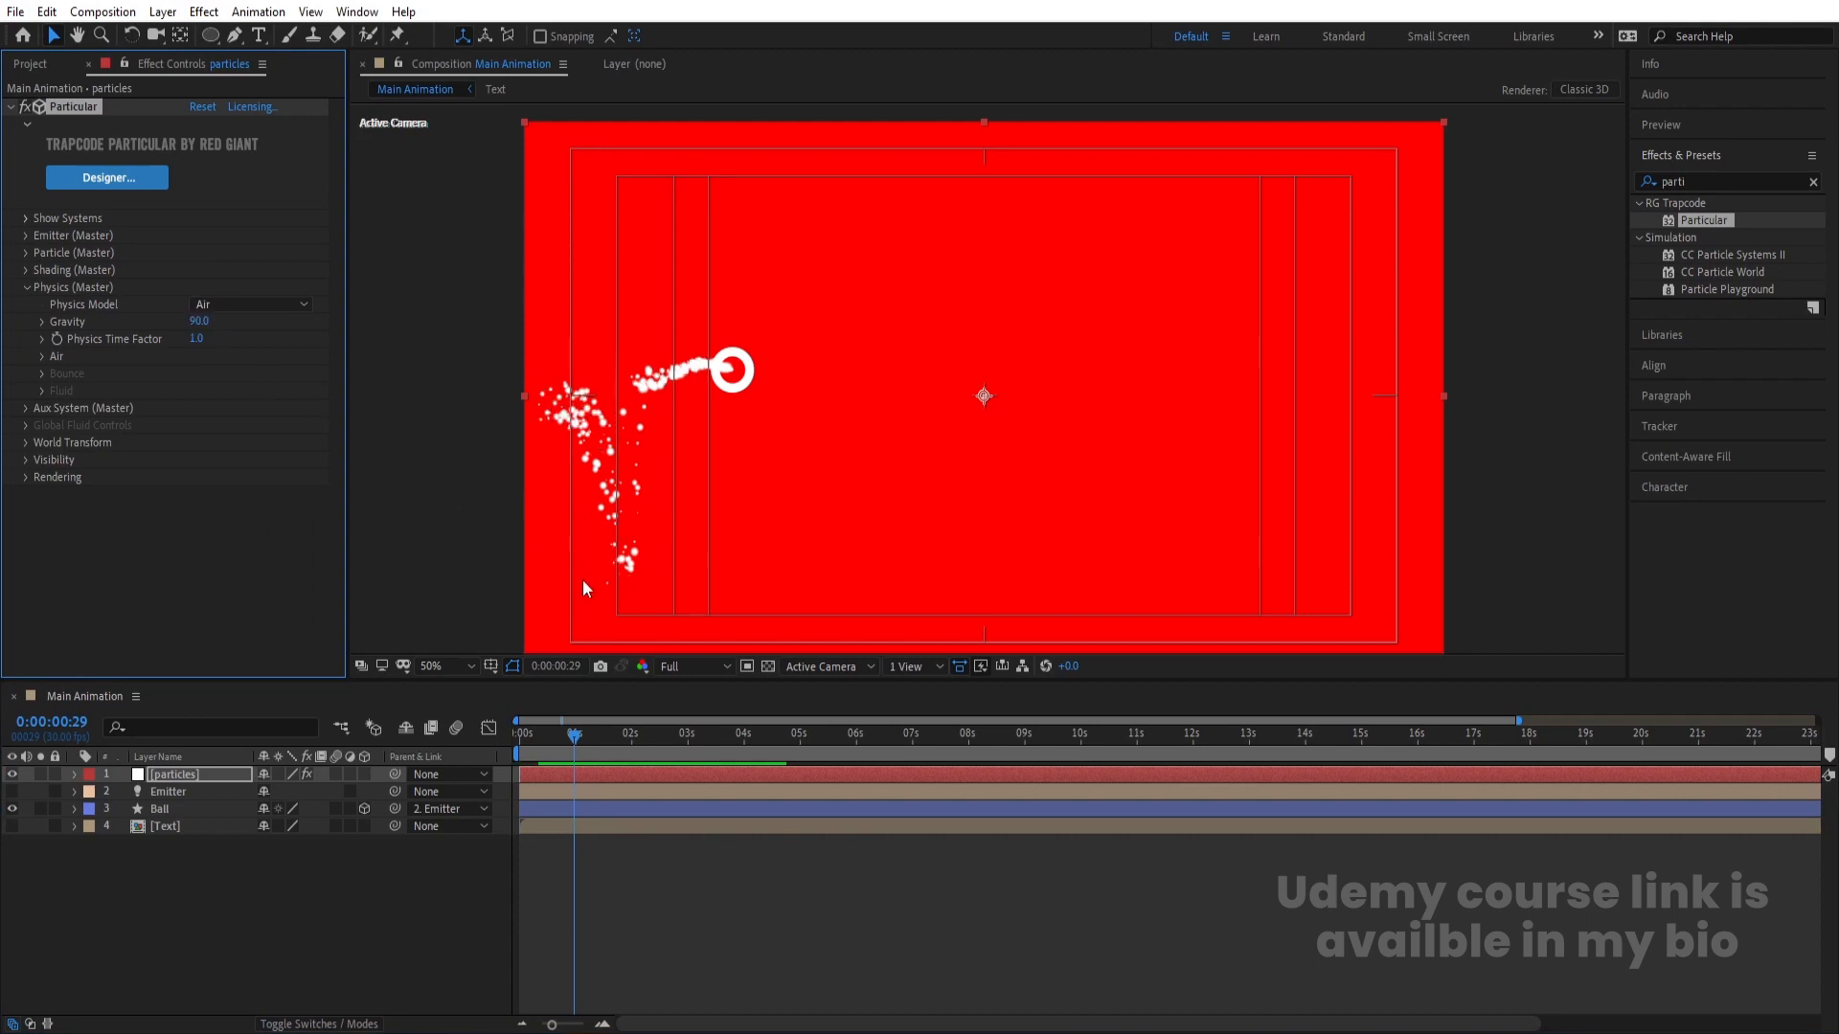
key("space")
key("space")
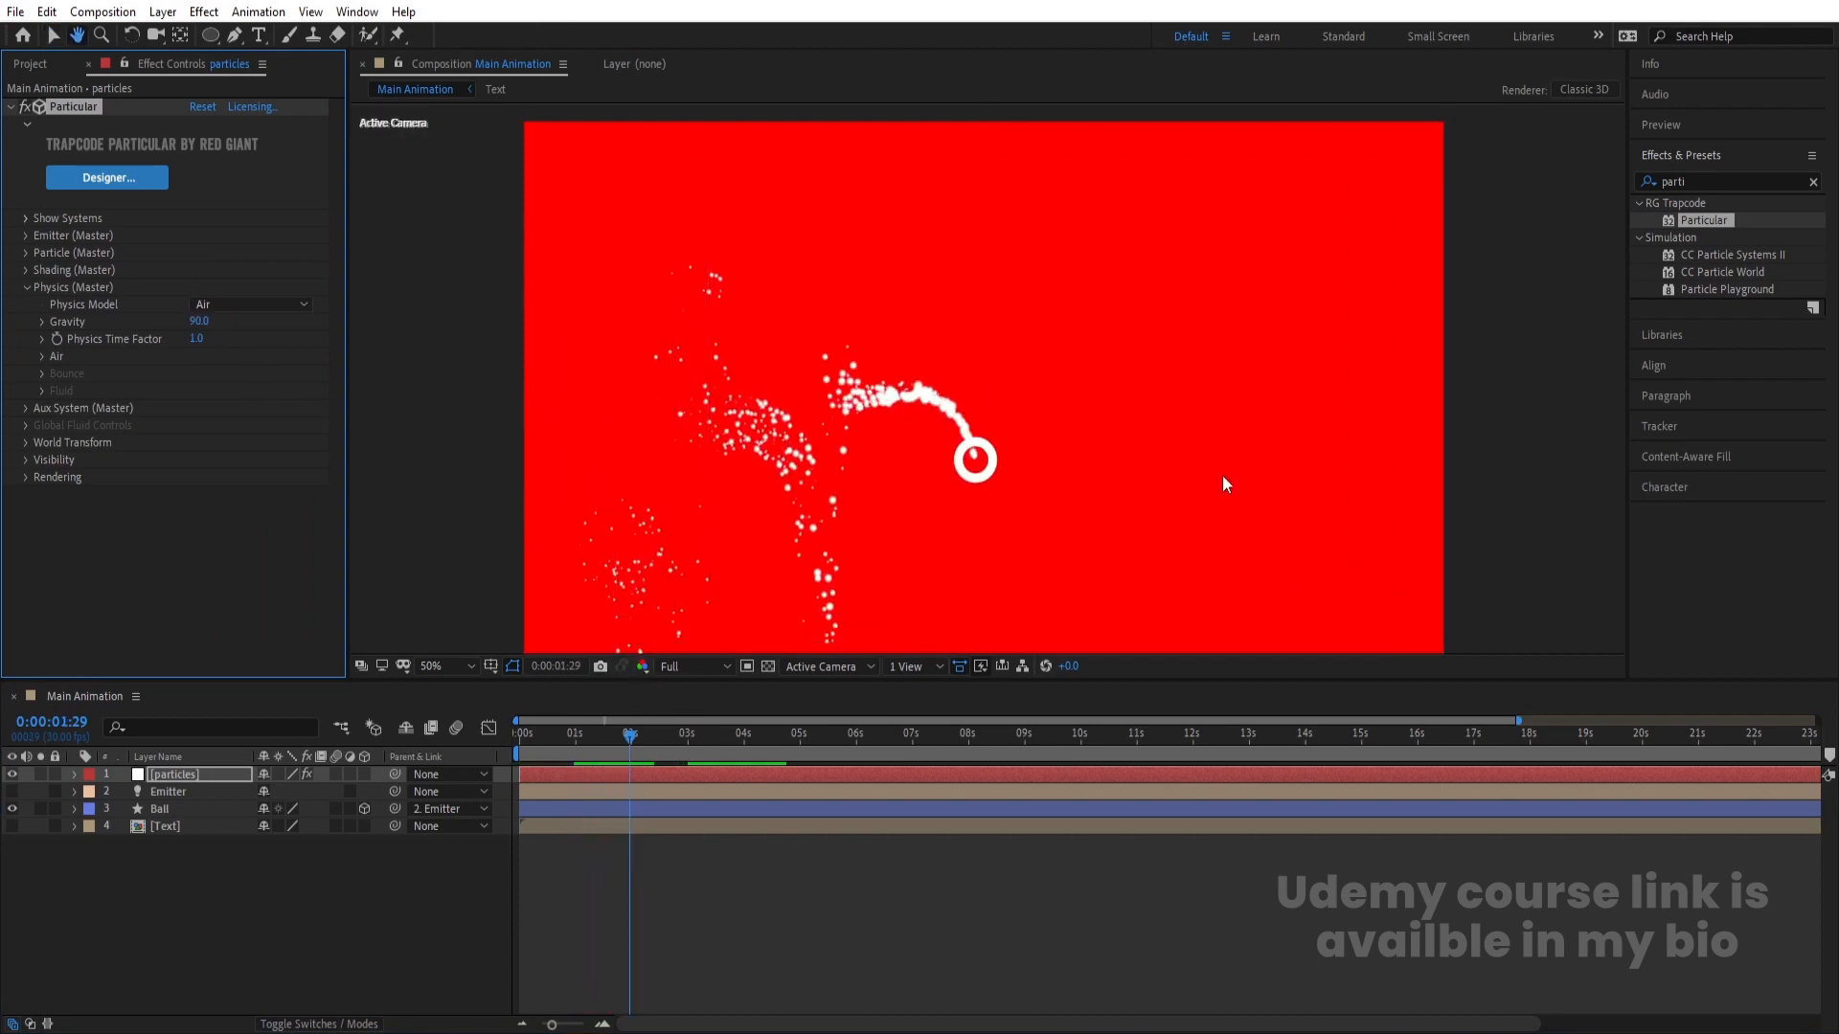
key("space")
key("space")
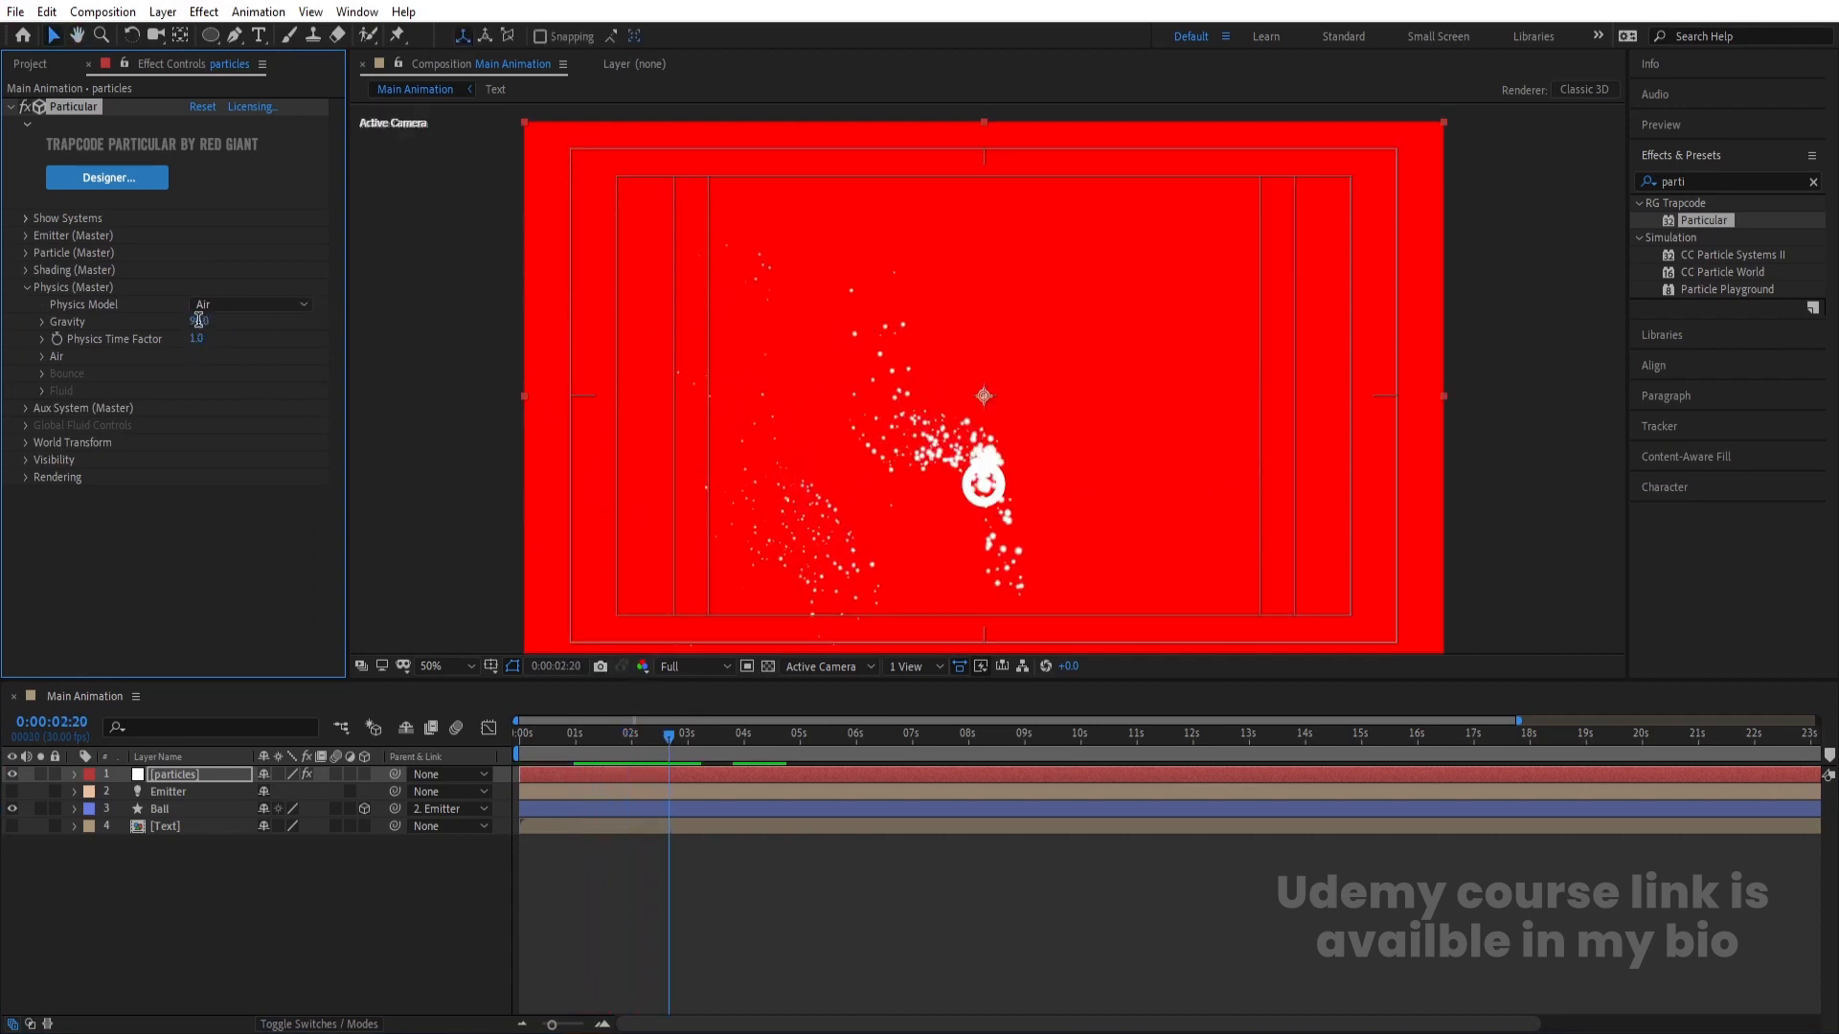
- Set the particles' Gravity to 150 and preview the animation from the start
left_click(198, 322)
type("150")
key("Return")
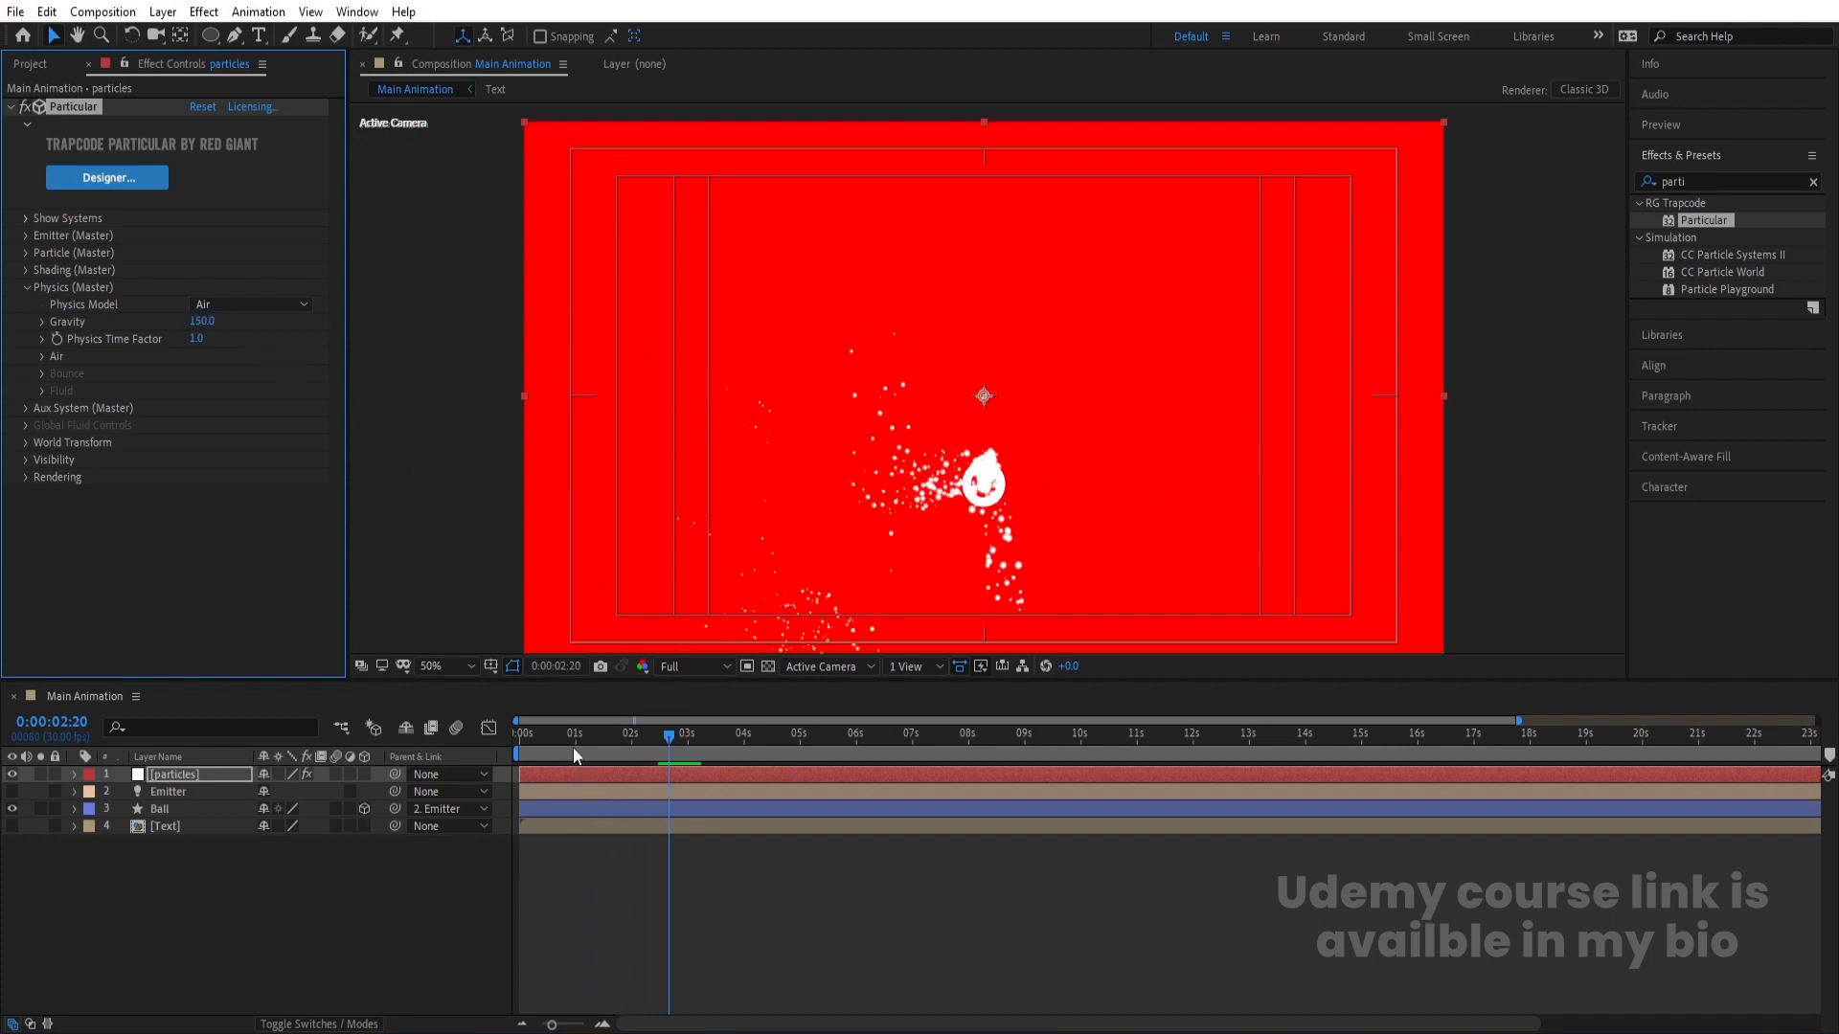
left_click_drag(573, 747, 438, 744)
key("space")
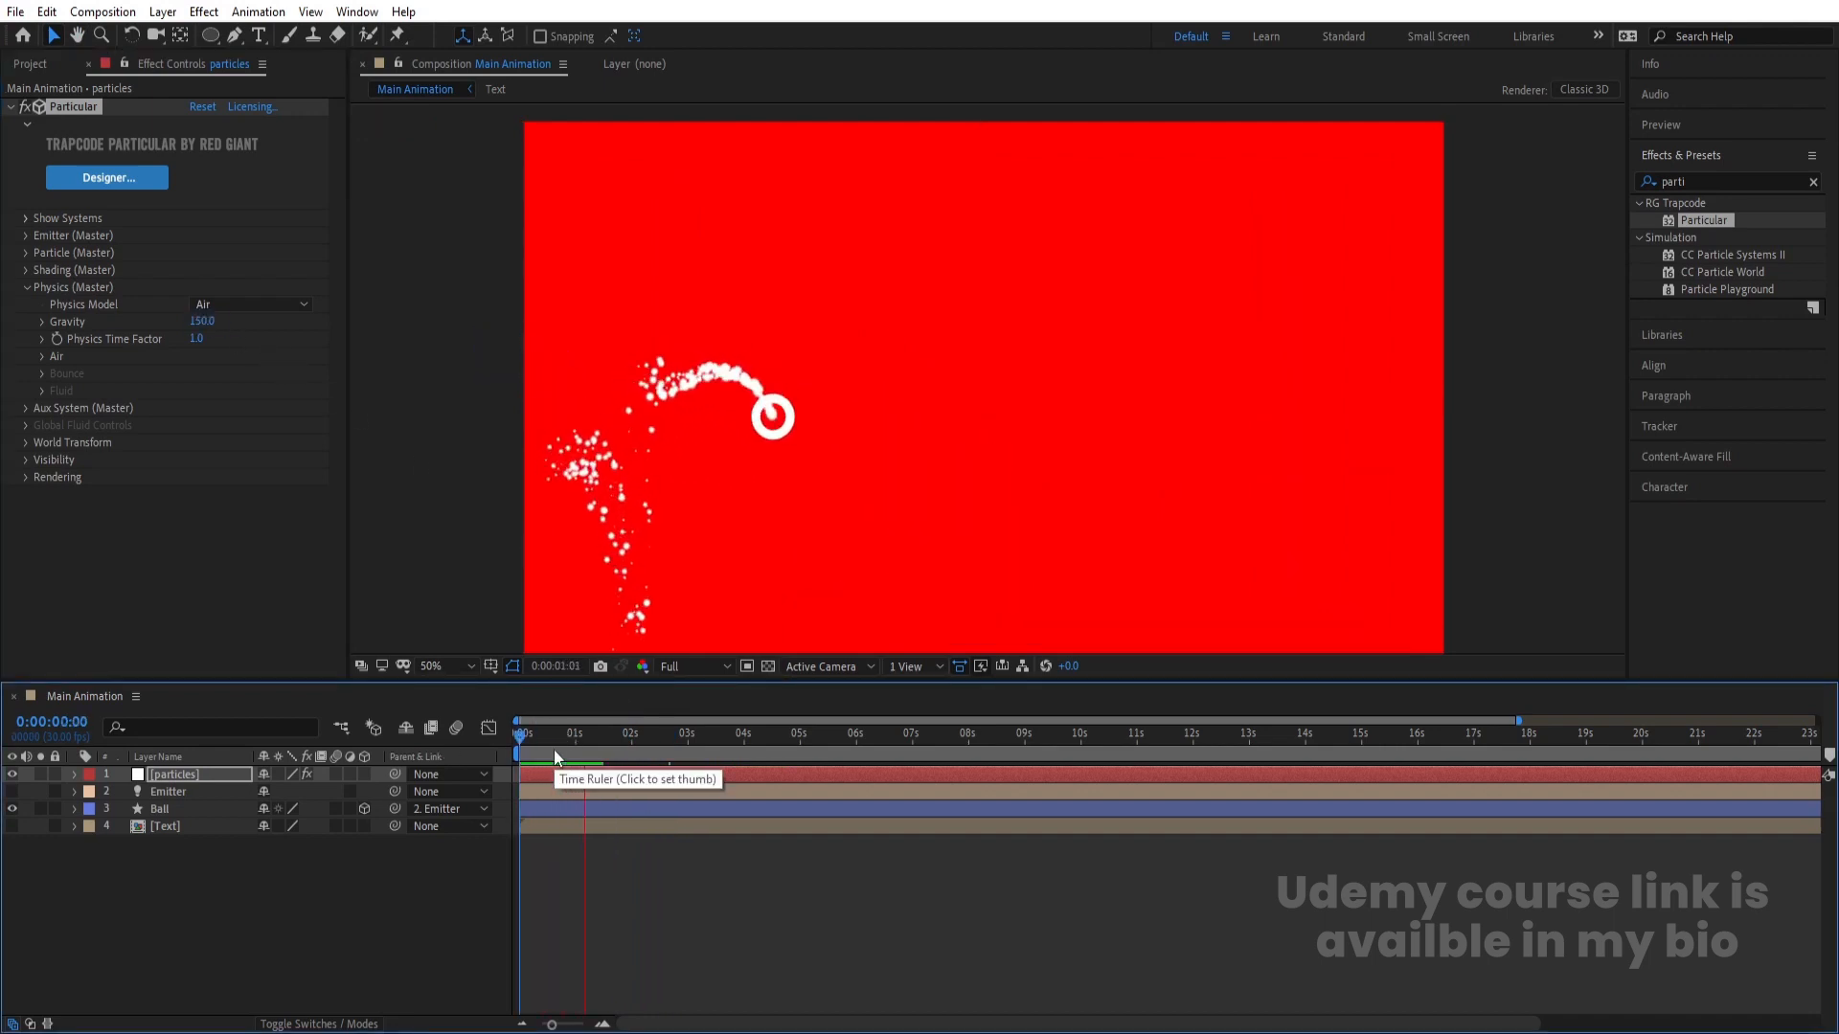
key("space")
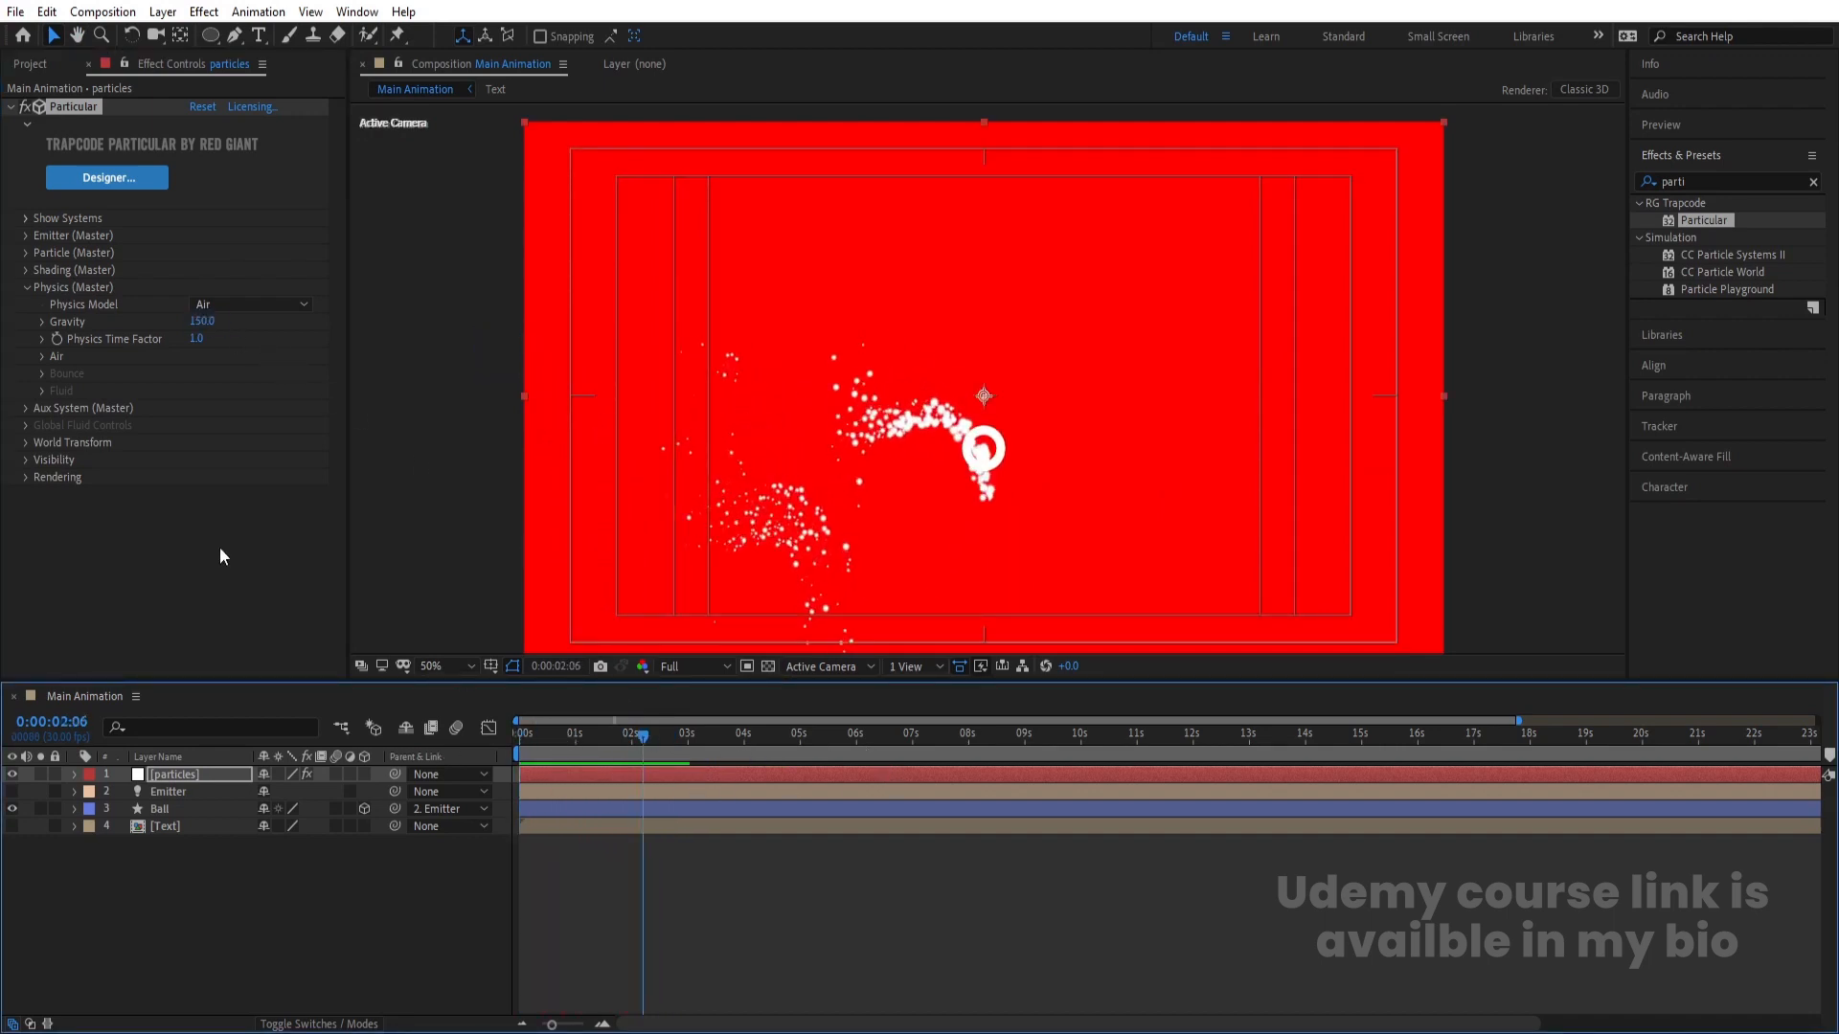
left_click_drag(544, 731, 463, 733)
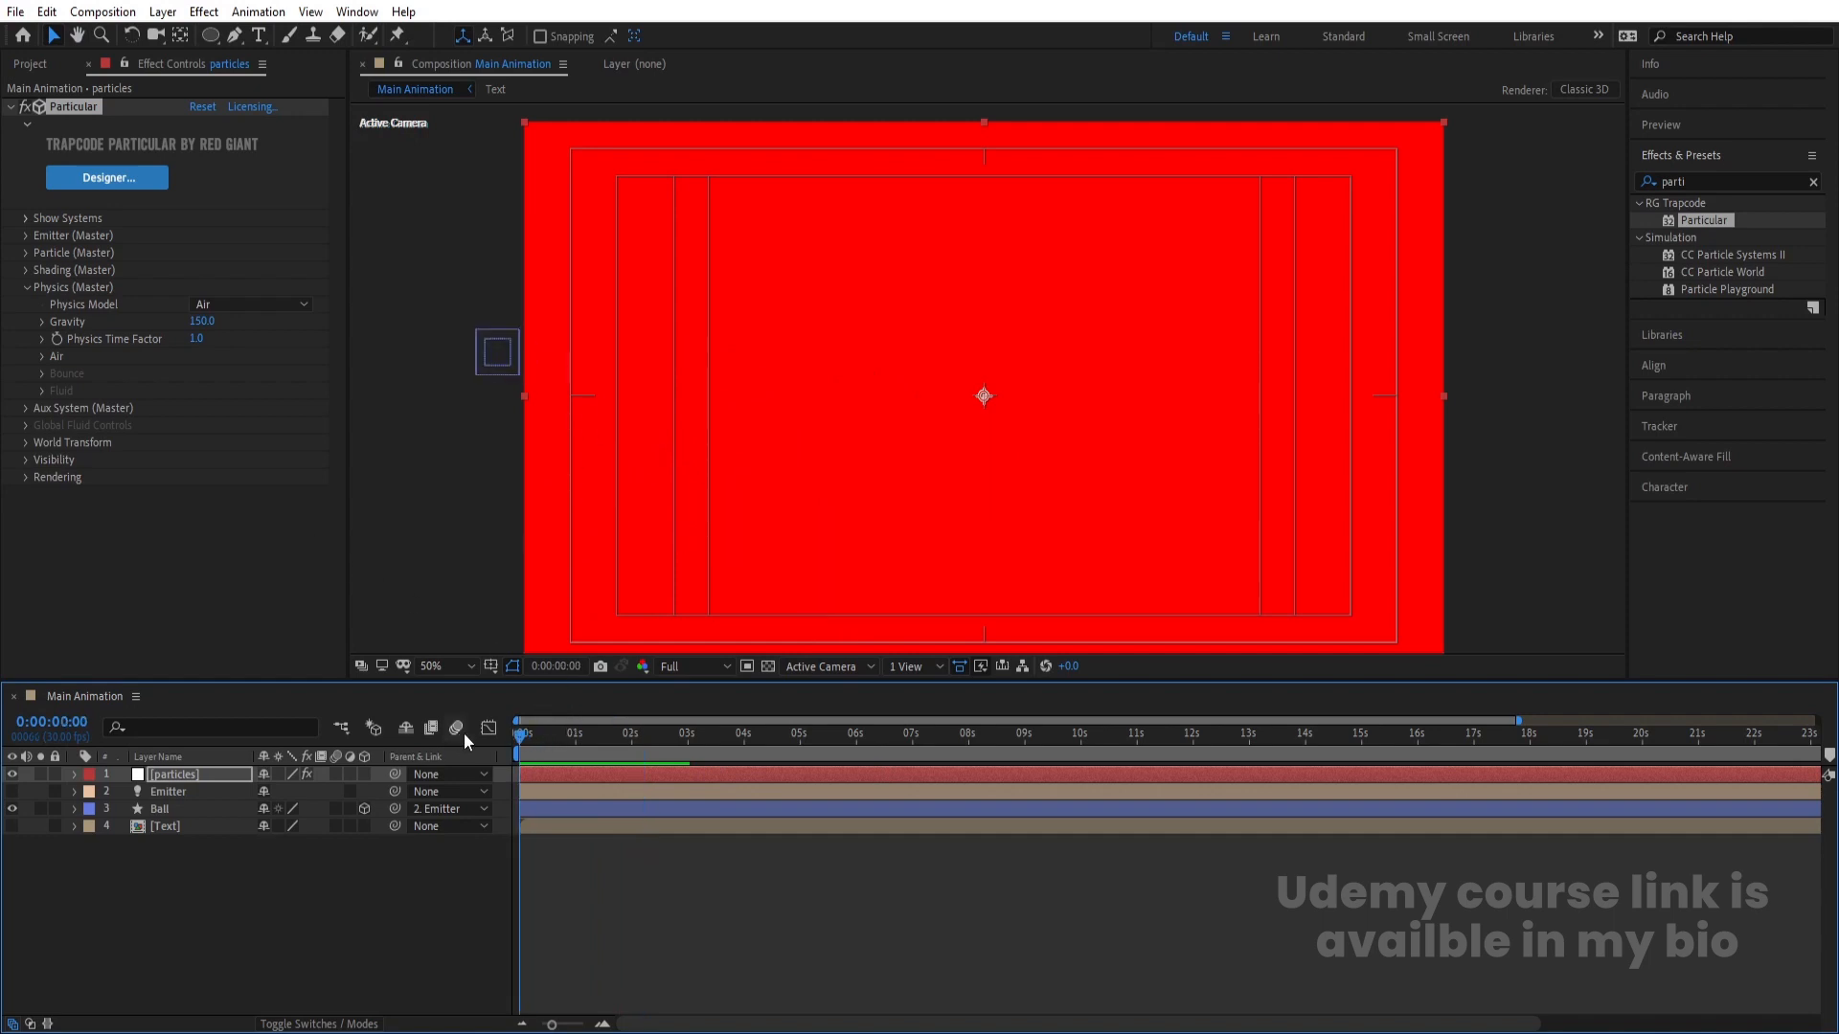
key("space")
key("space")
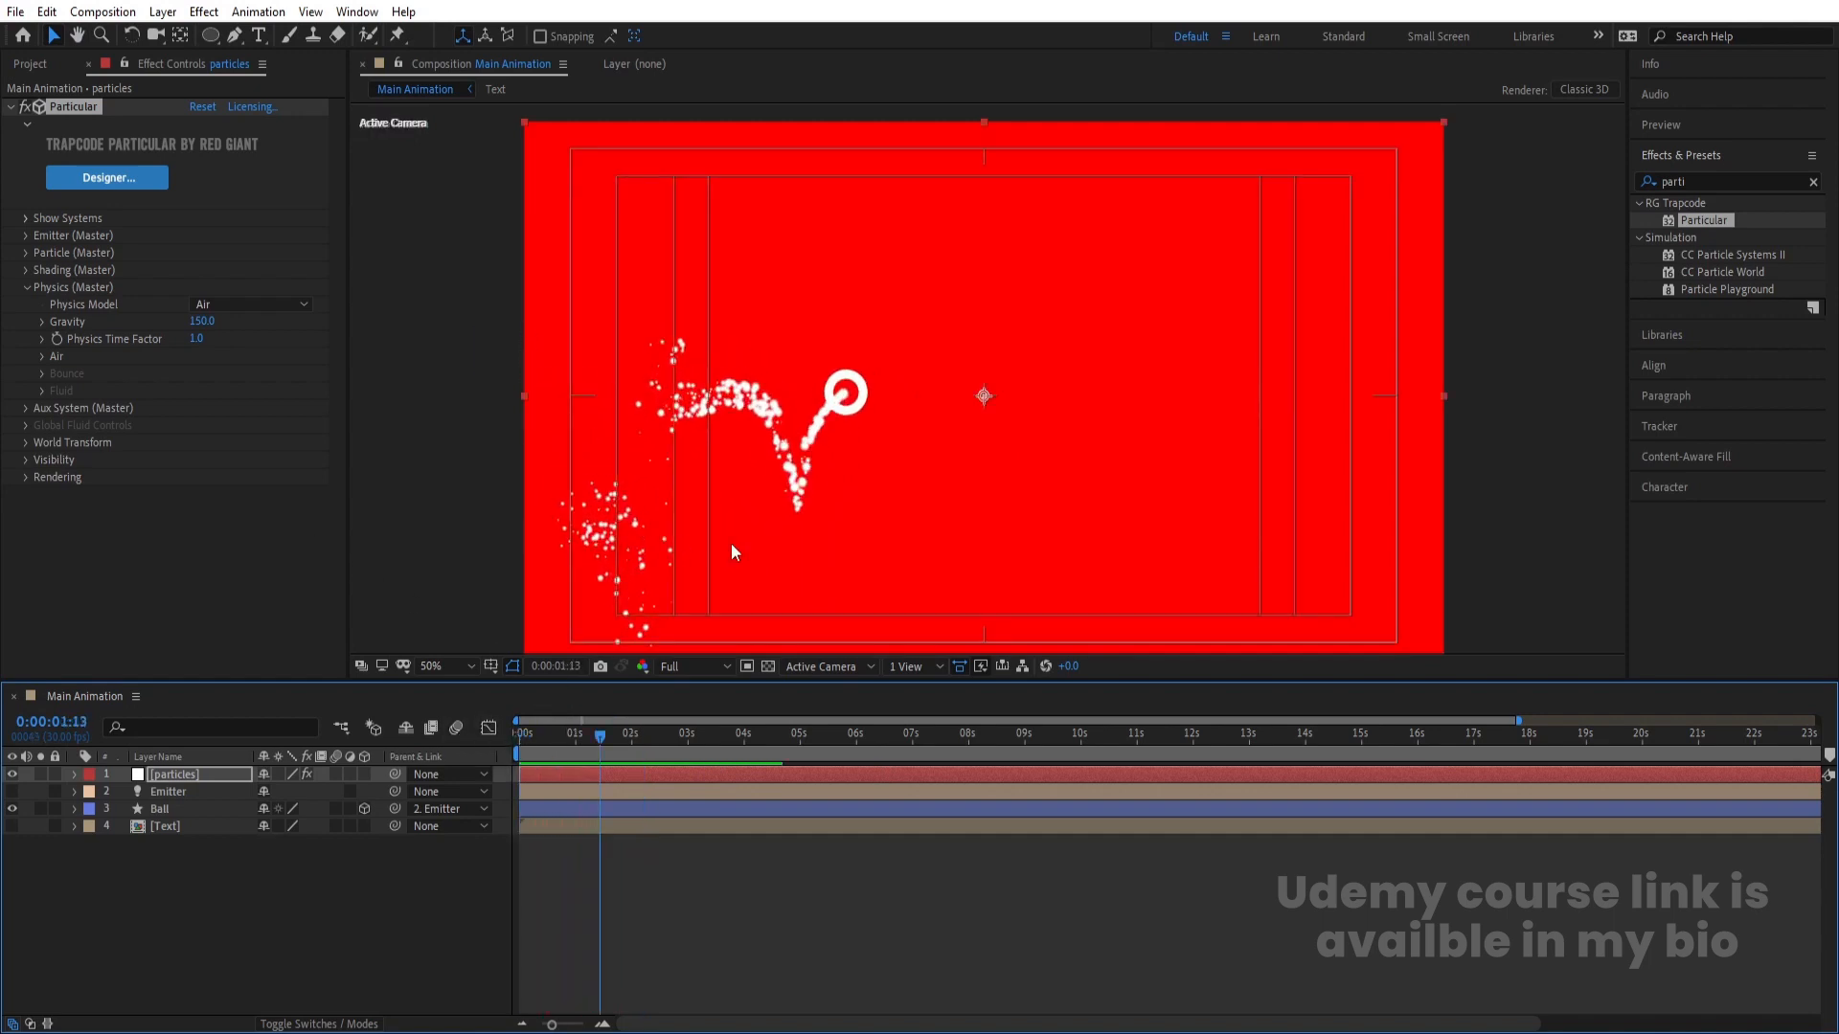
- Switch the particles' Physics Model to Bounce and preview the animation
left_click(109, 304)
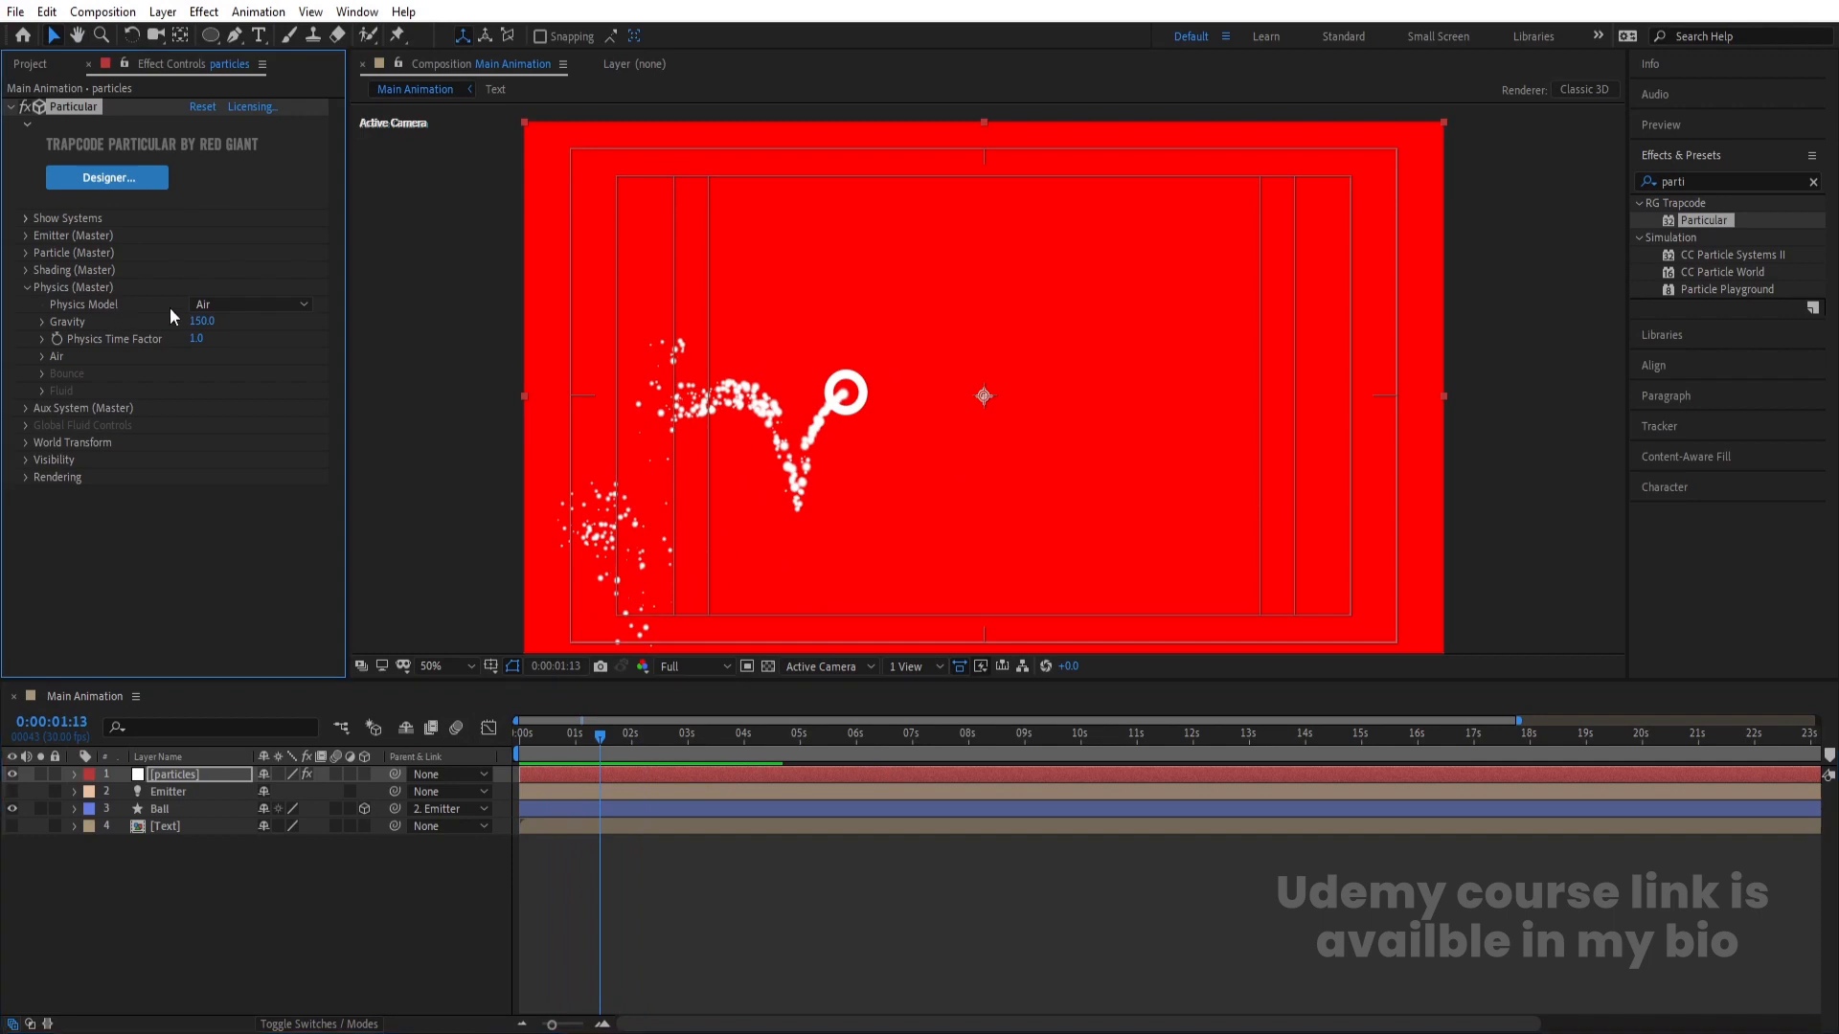
left_click(226, 307)
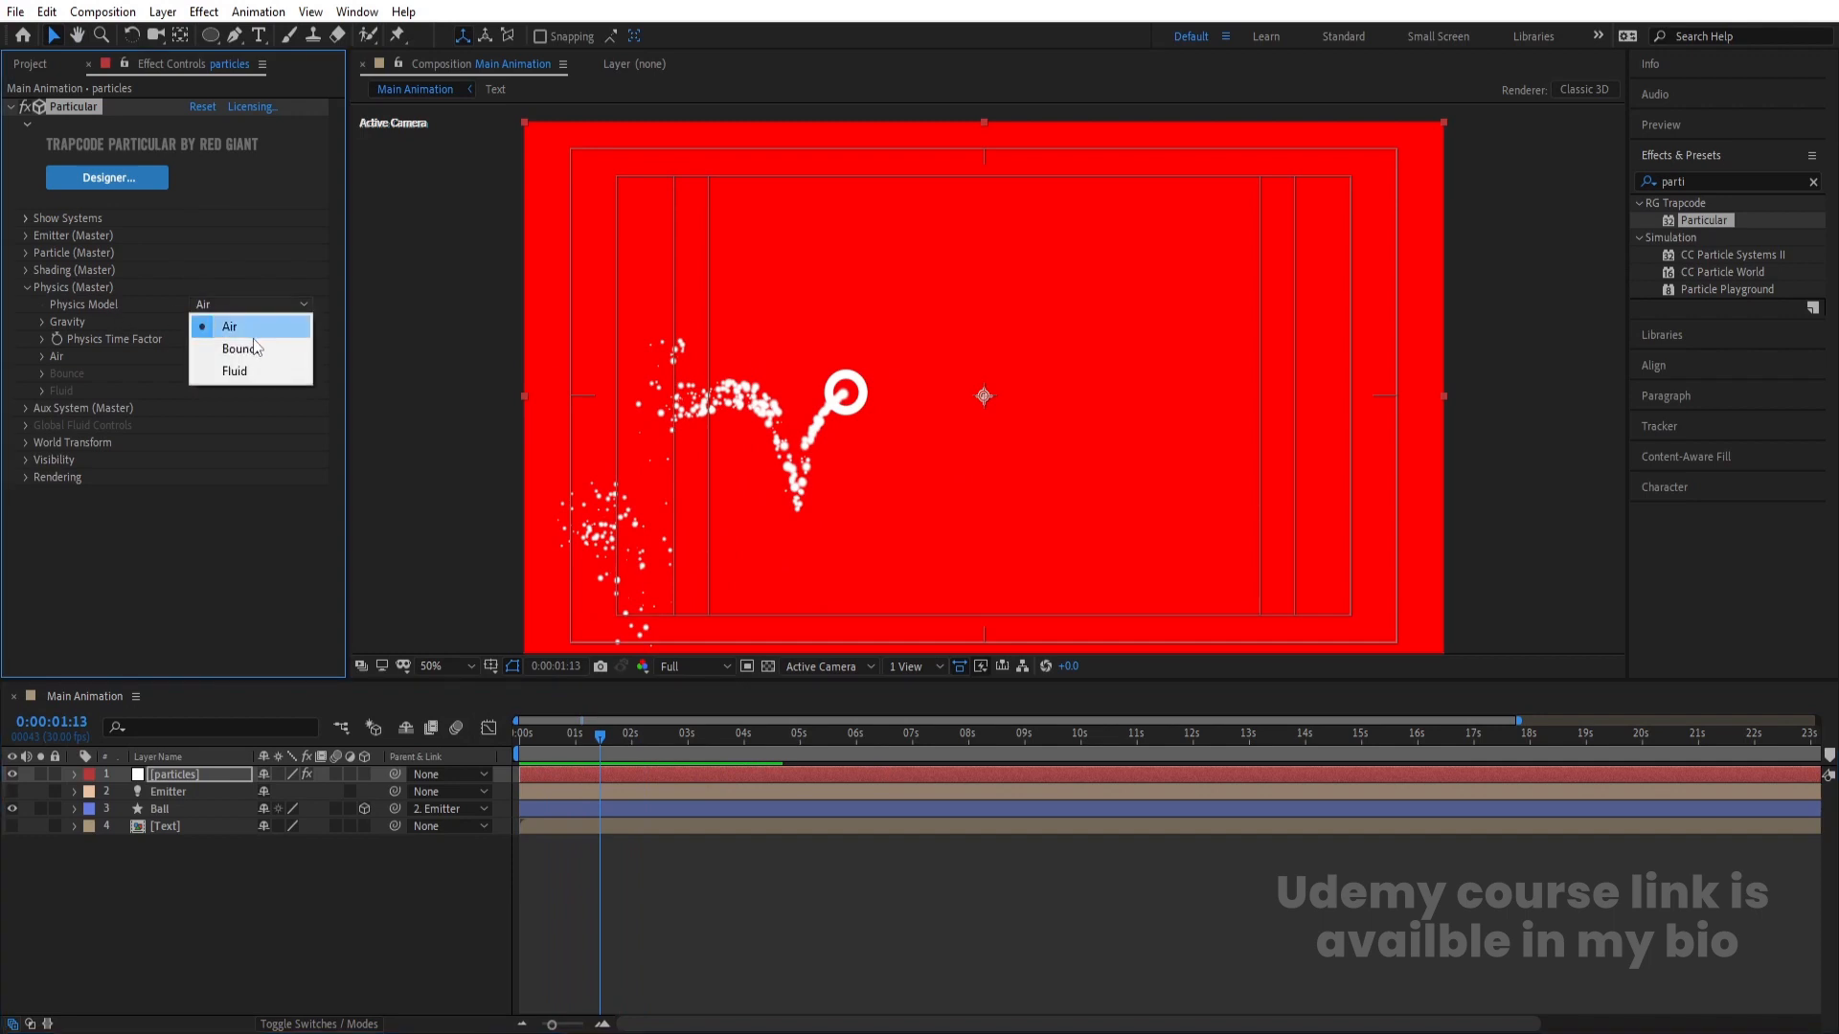
left_click(241, 349)
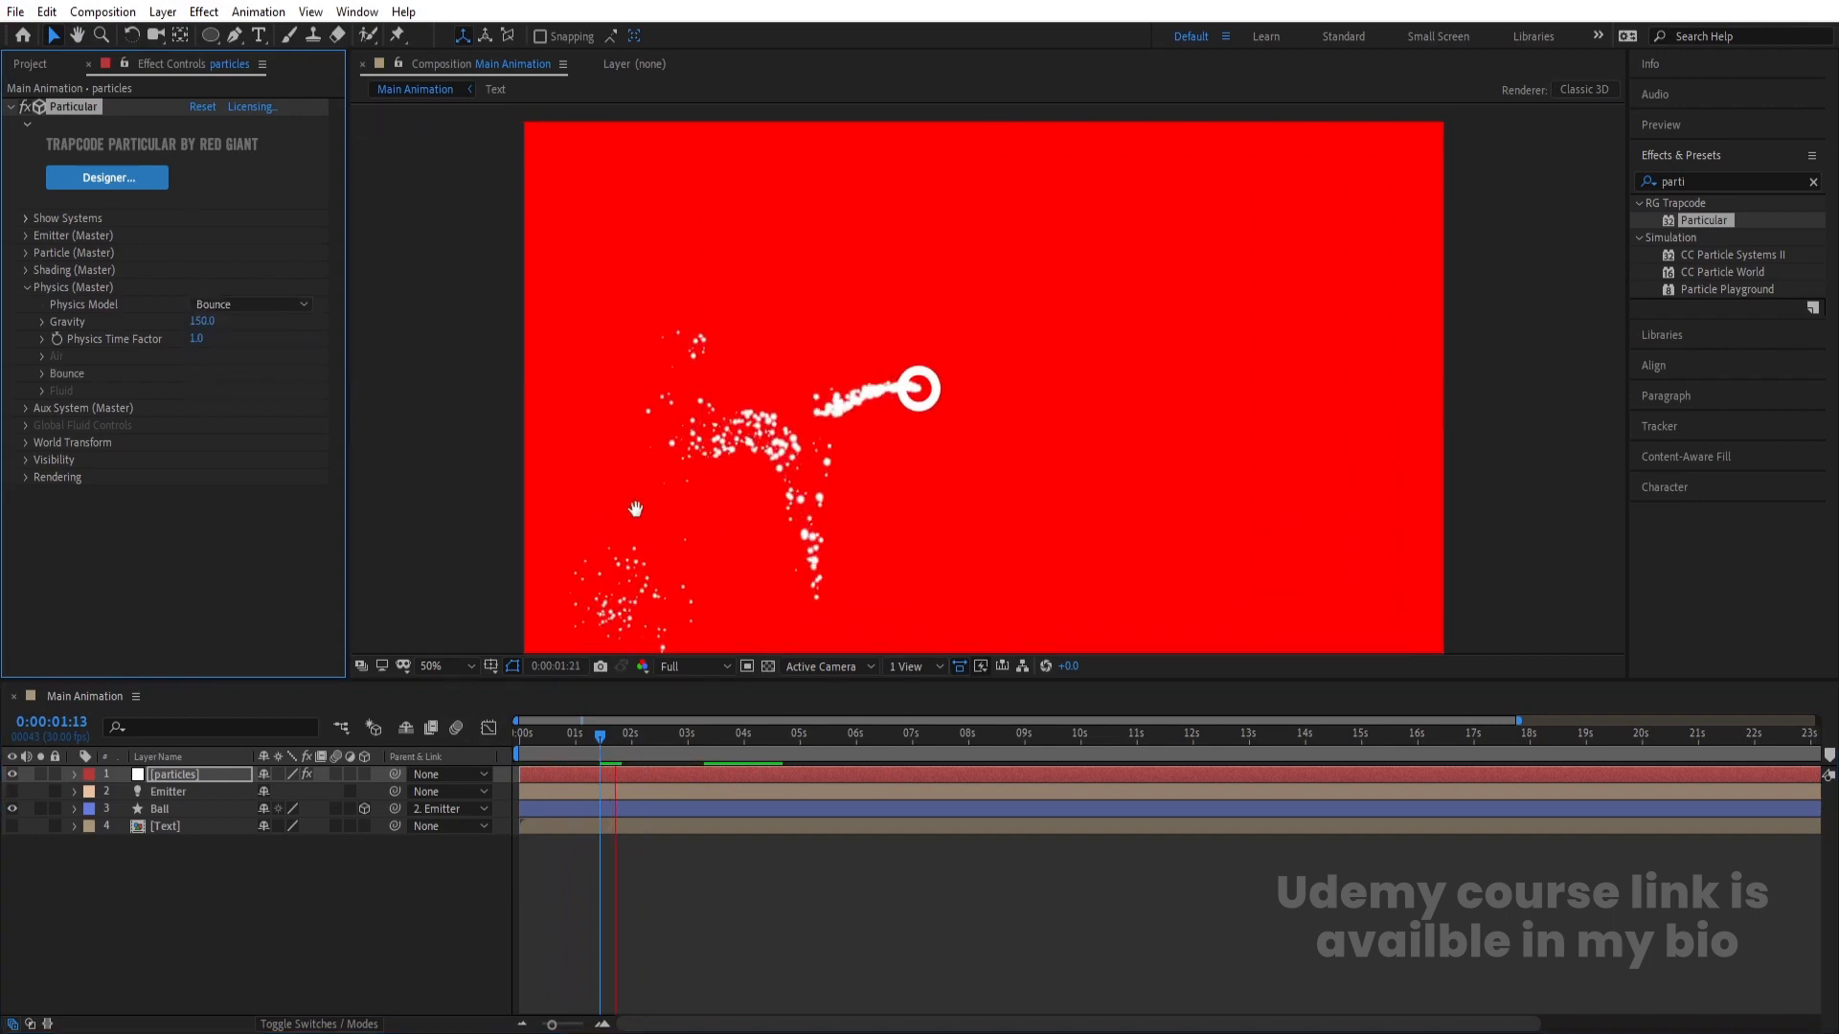
key("space")
left_click(349, 870)
key("space")
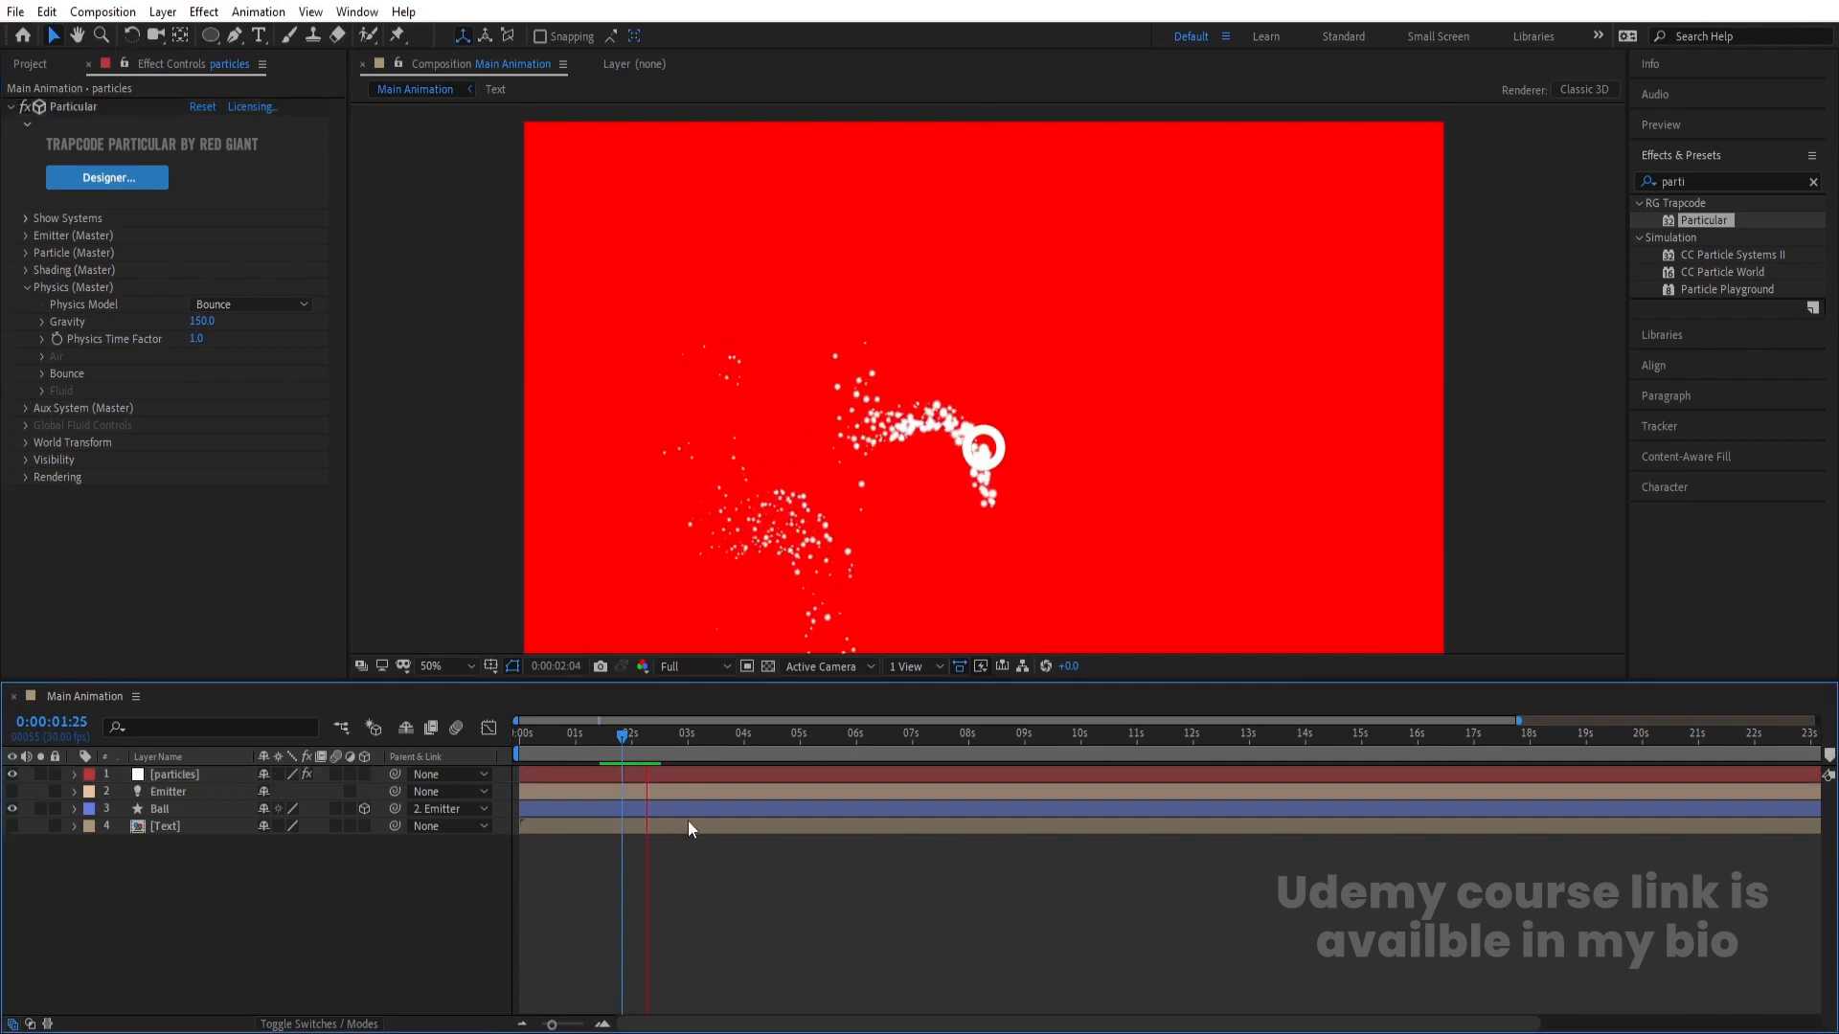
key("space")
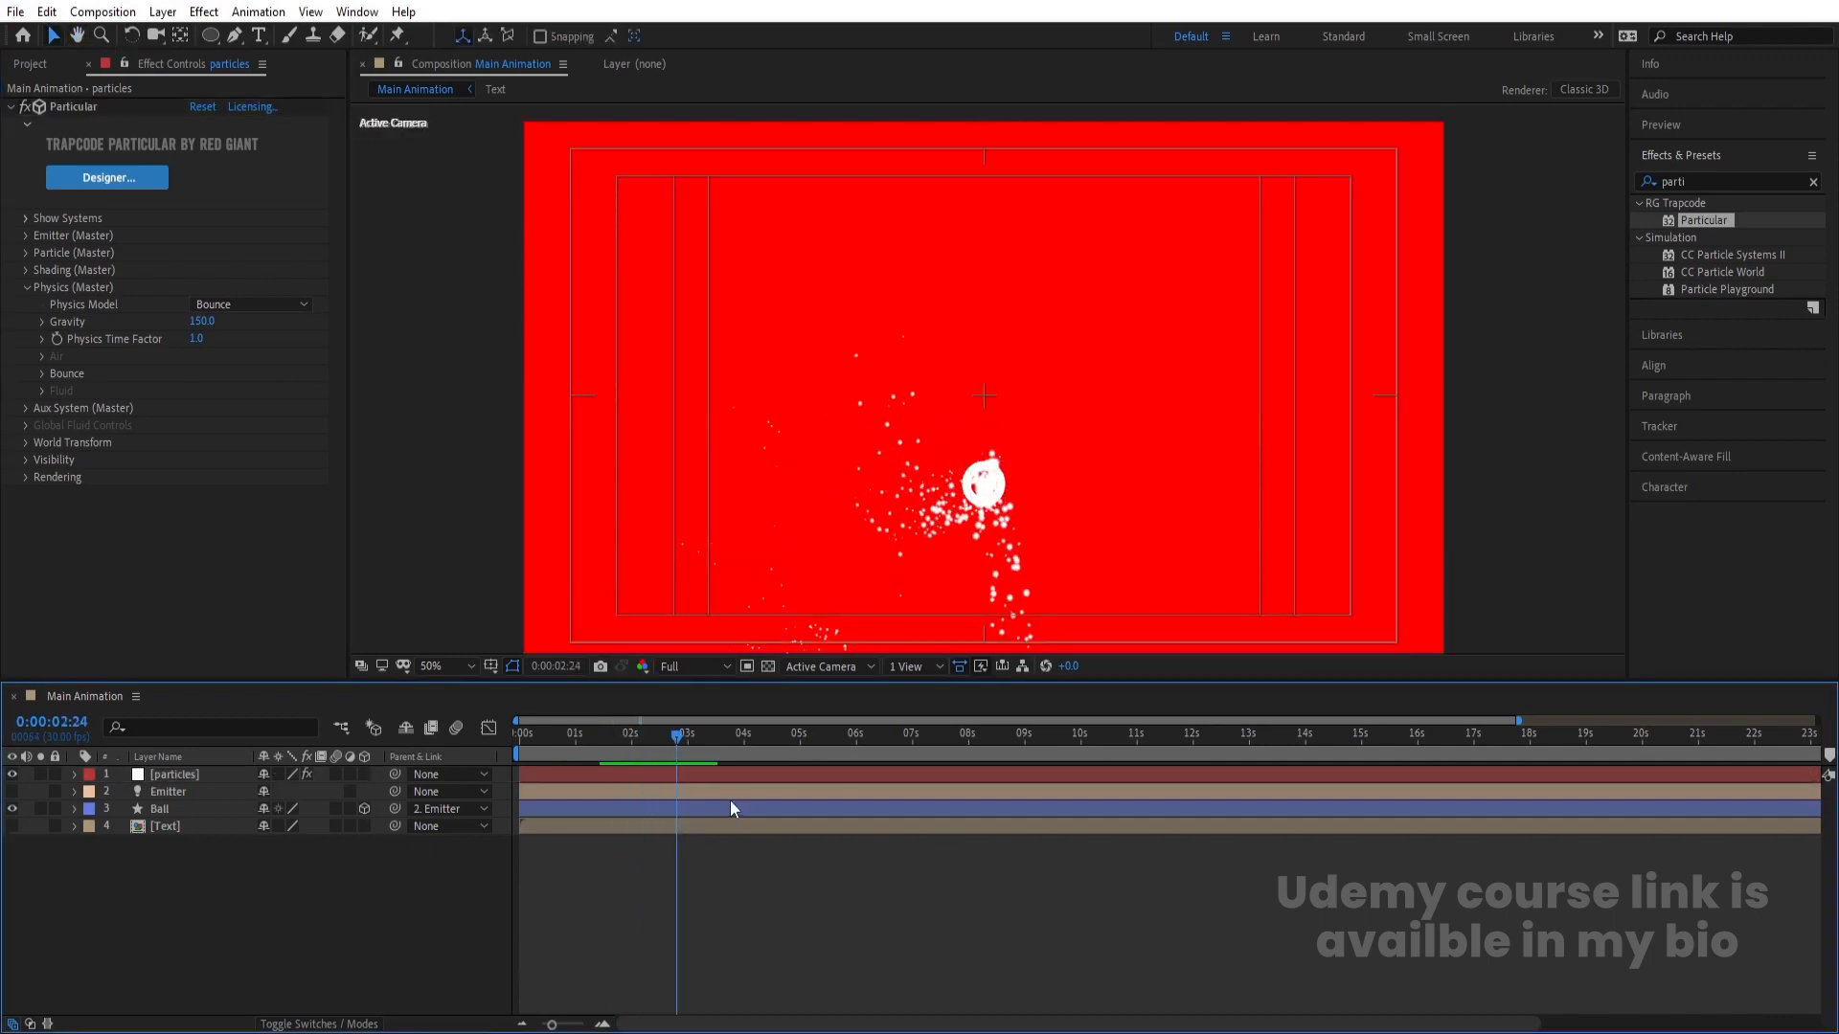
- Create a white 1920 × 1080 px solid named wall and make it a 3D layer
key("ctrl+y")
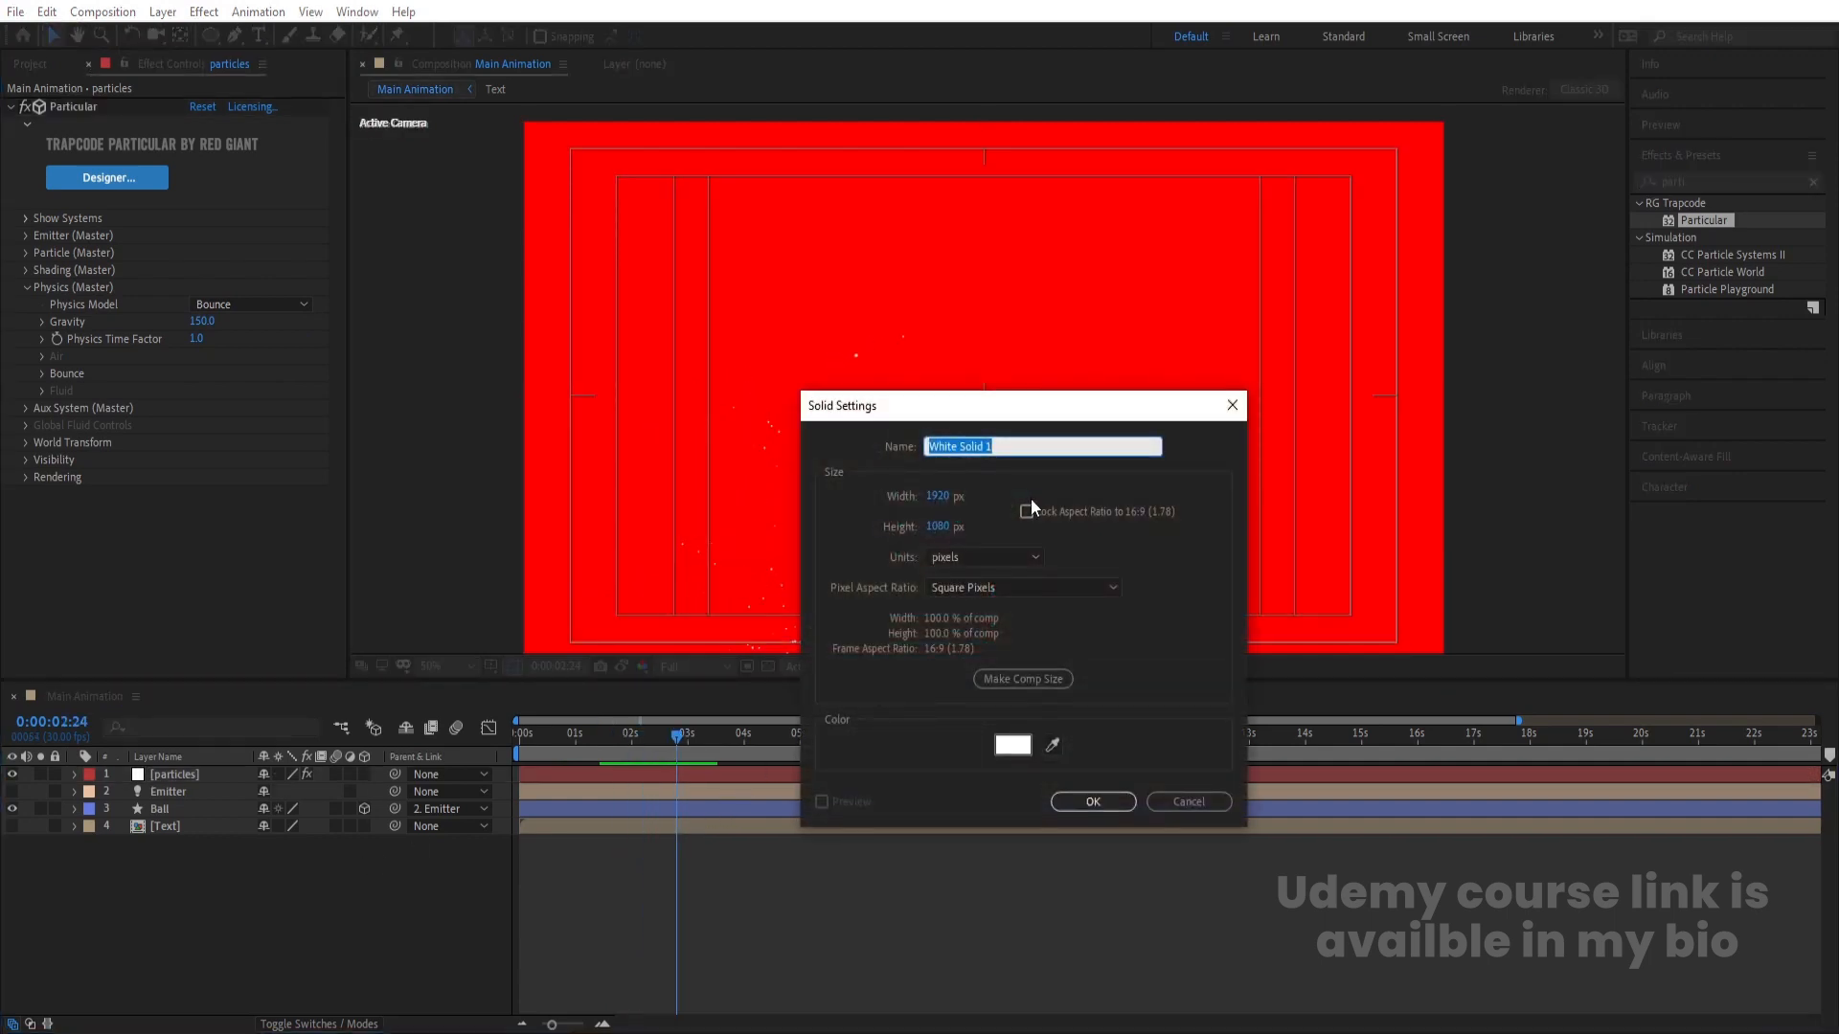
type("wall")
key("Return")
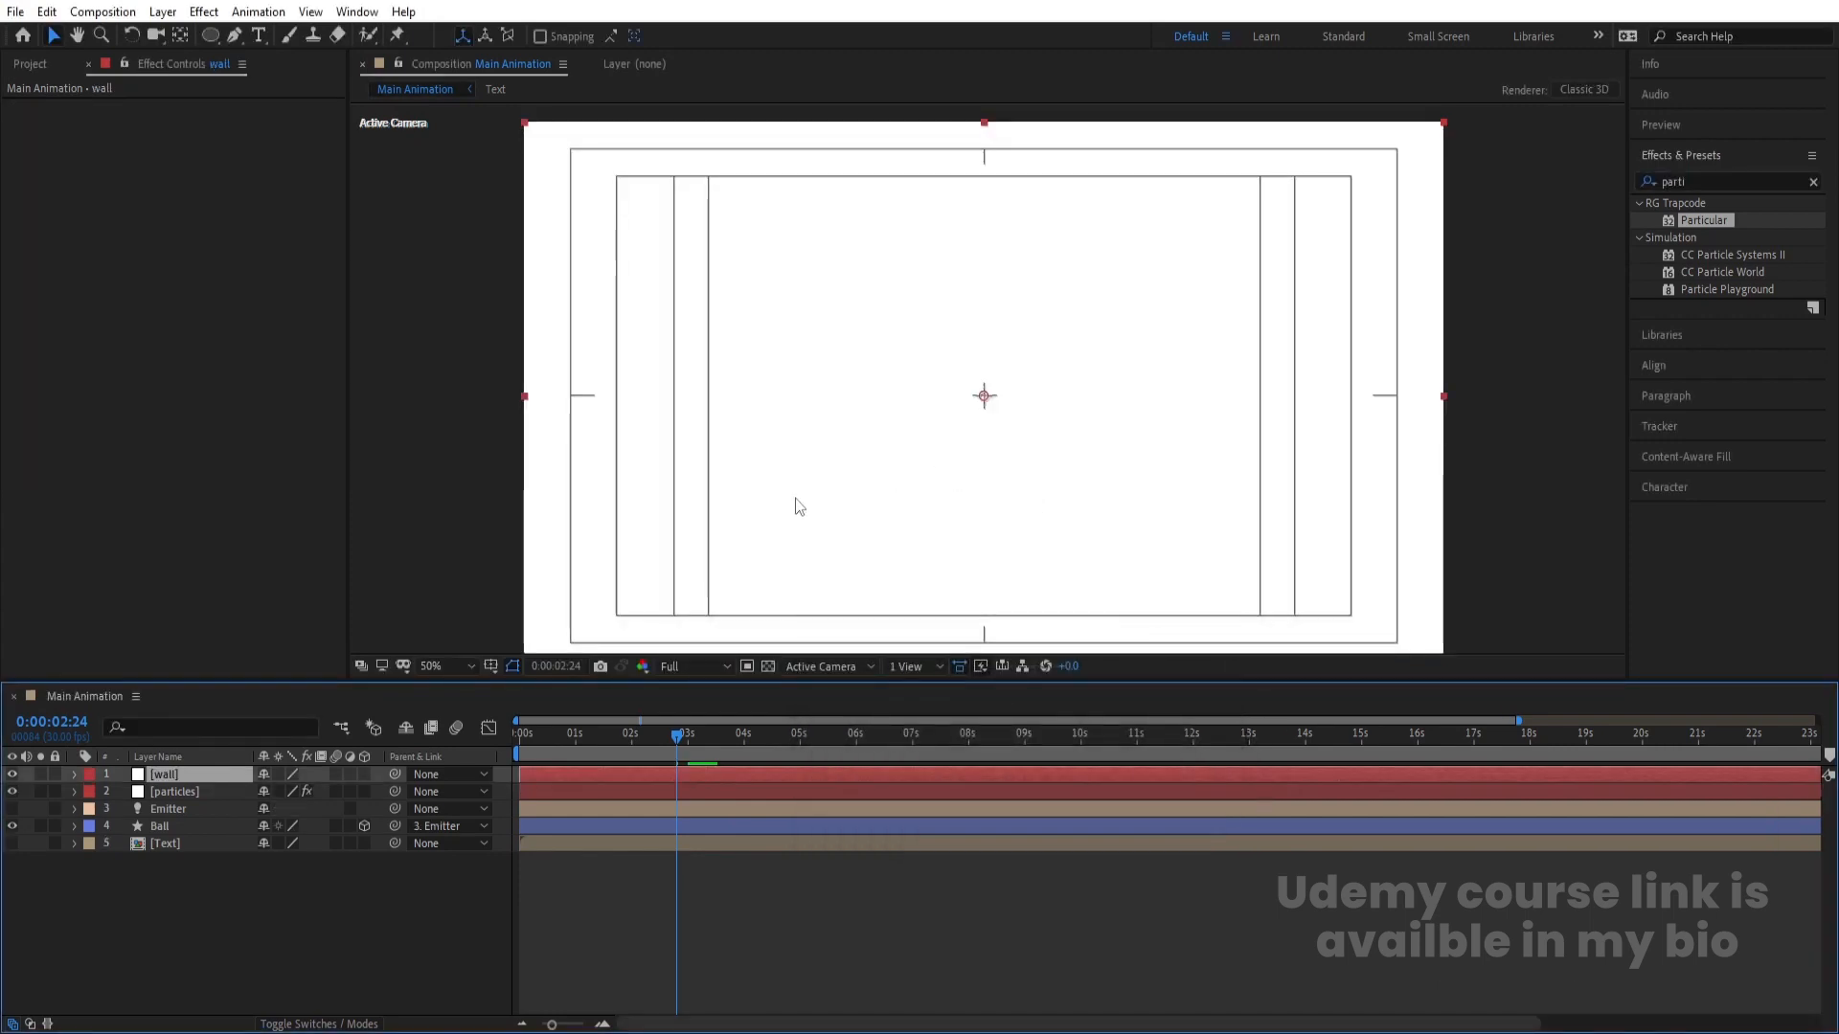
left_click(364, 775)
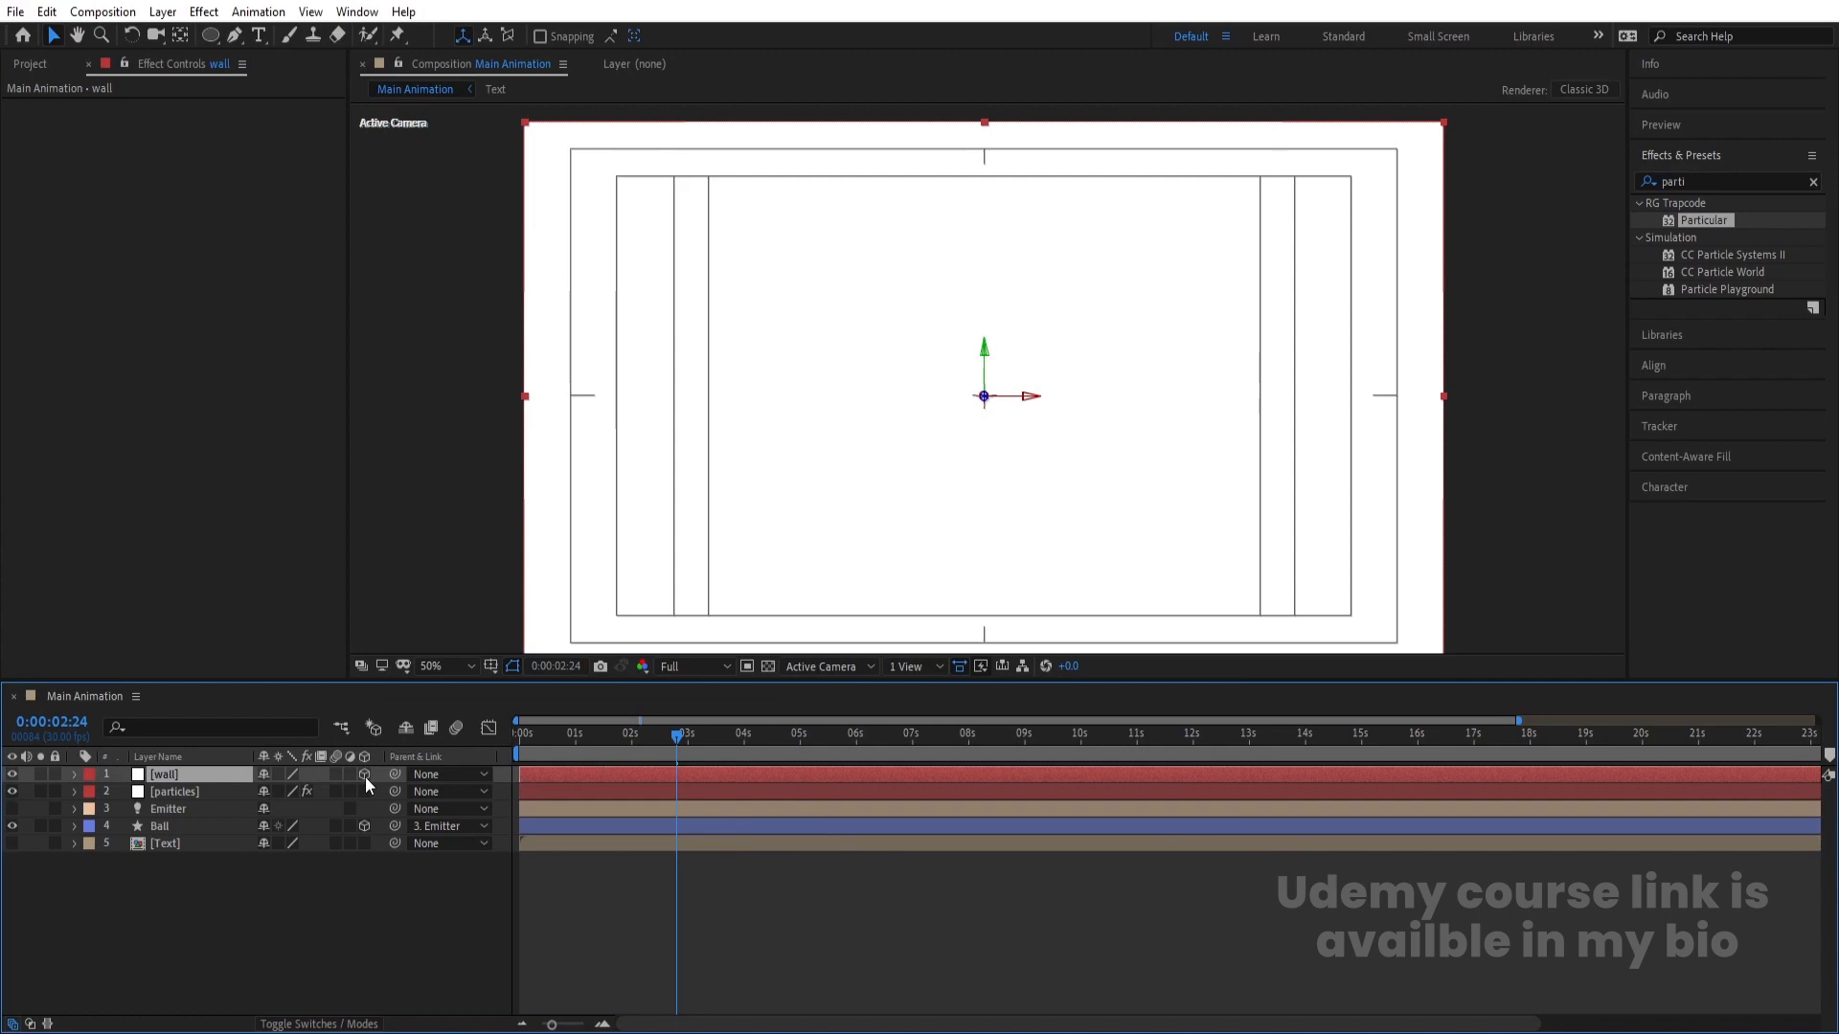
- Set the wall layer's X Rotation to -90° and lower the wall to just beneath the ball
key("r")
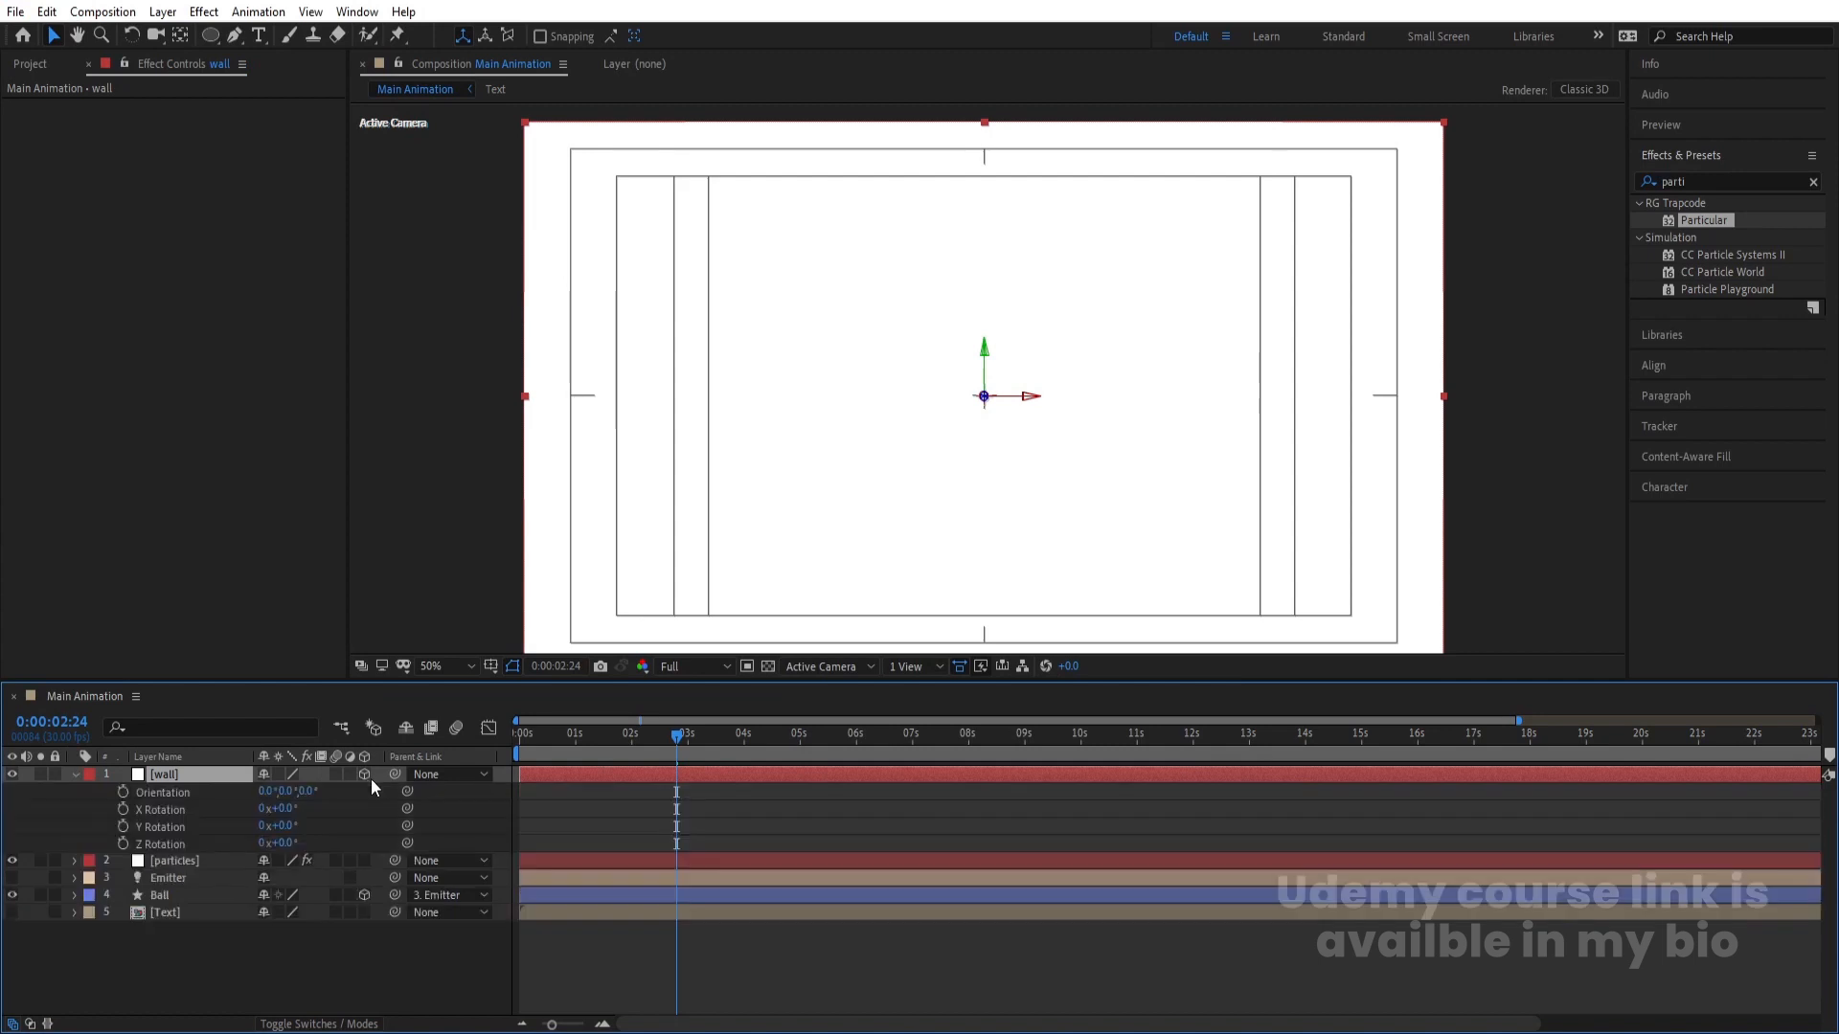
mouse_move(287, 807)
left_mouse_down()
mouse_move(268, 814)
mouse_move(296, 819)
left_mouse_up()
left_click(294, 809)
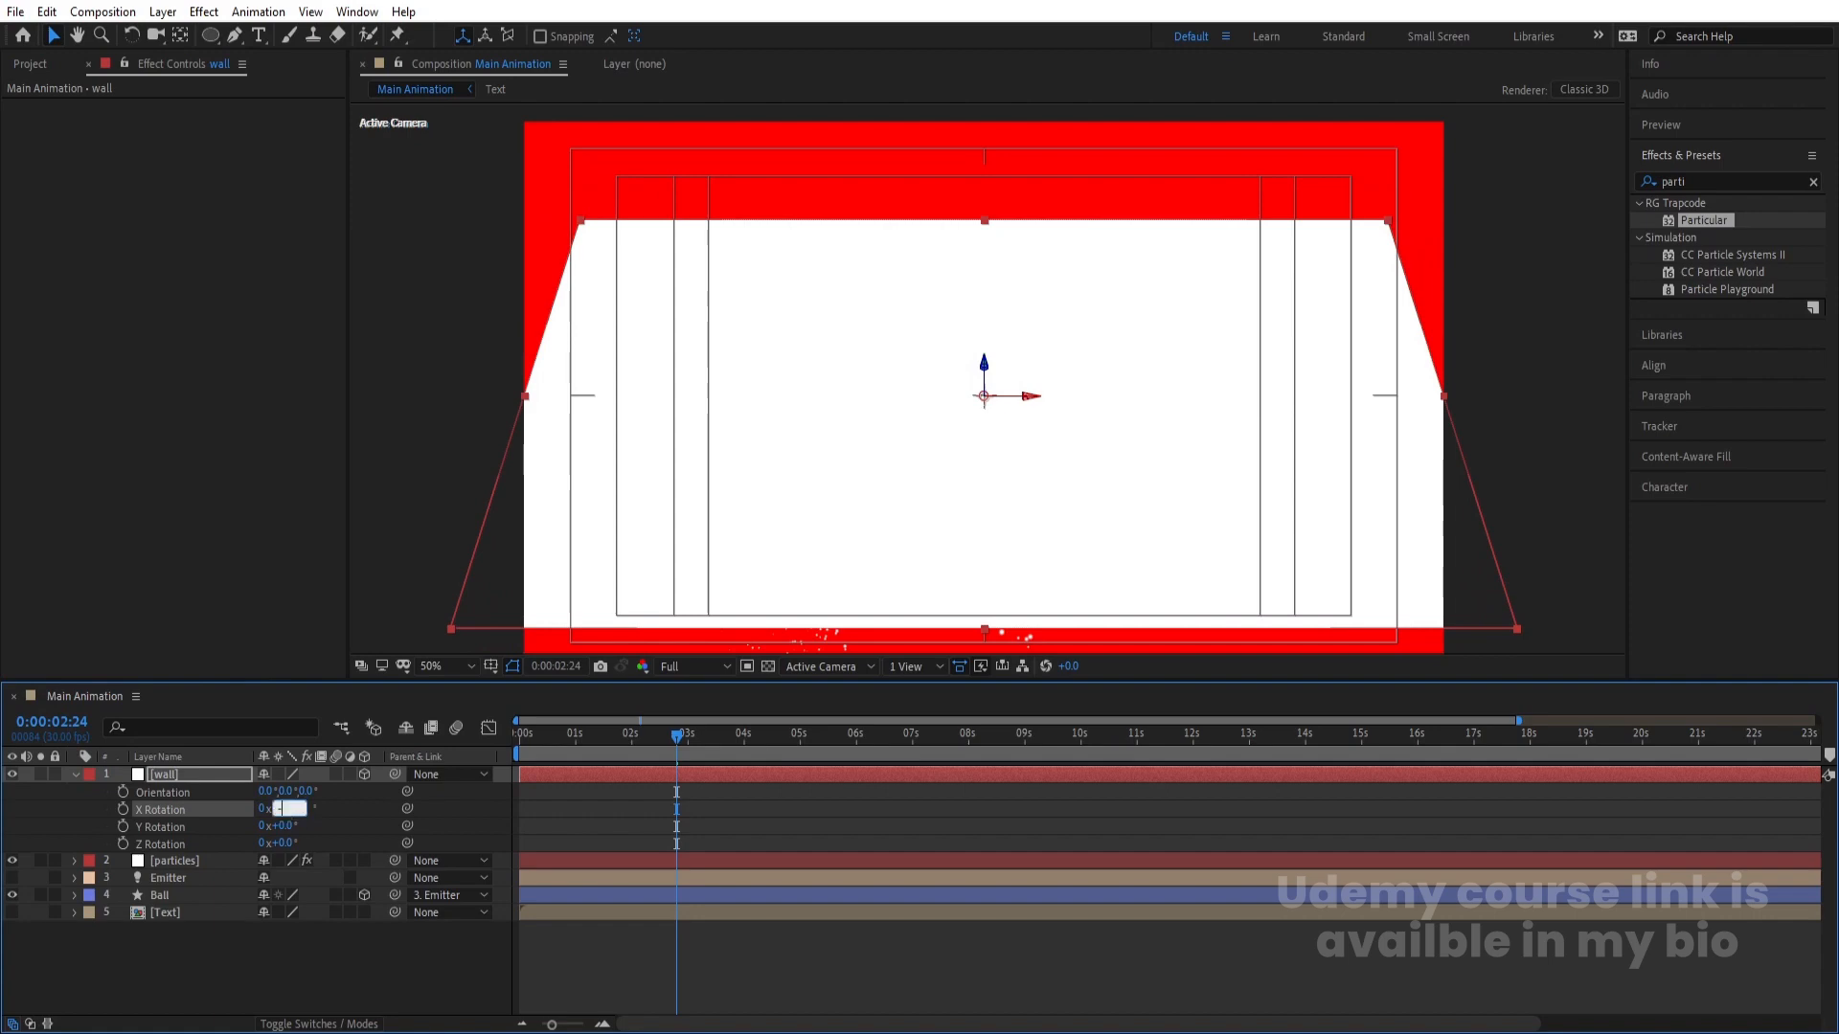
type("-90")
key("Return")
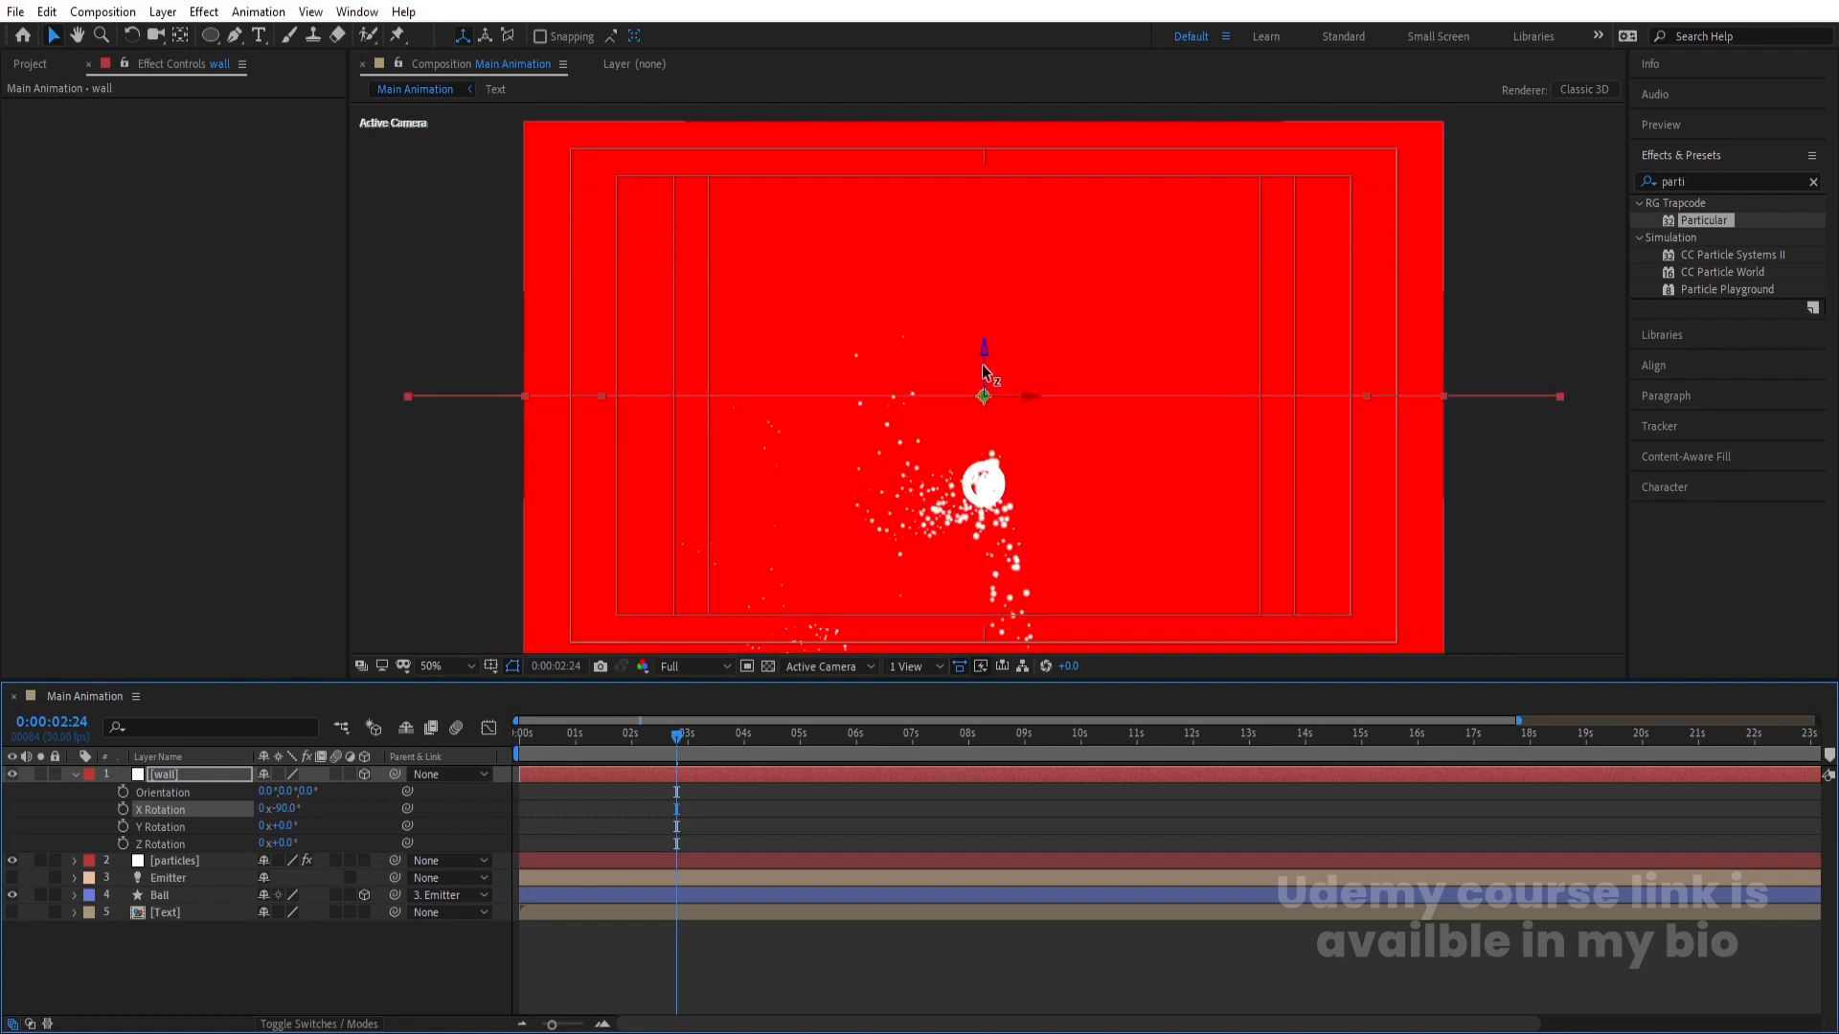
left_click_drag(983, 356, 1011, 483)
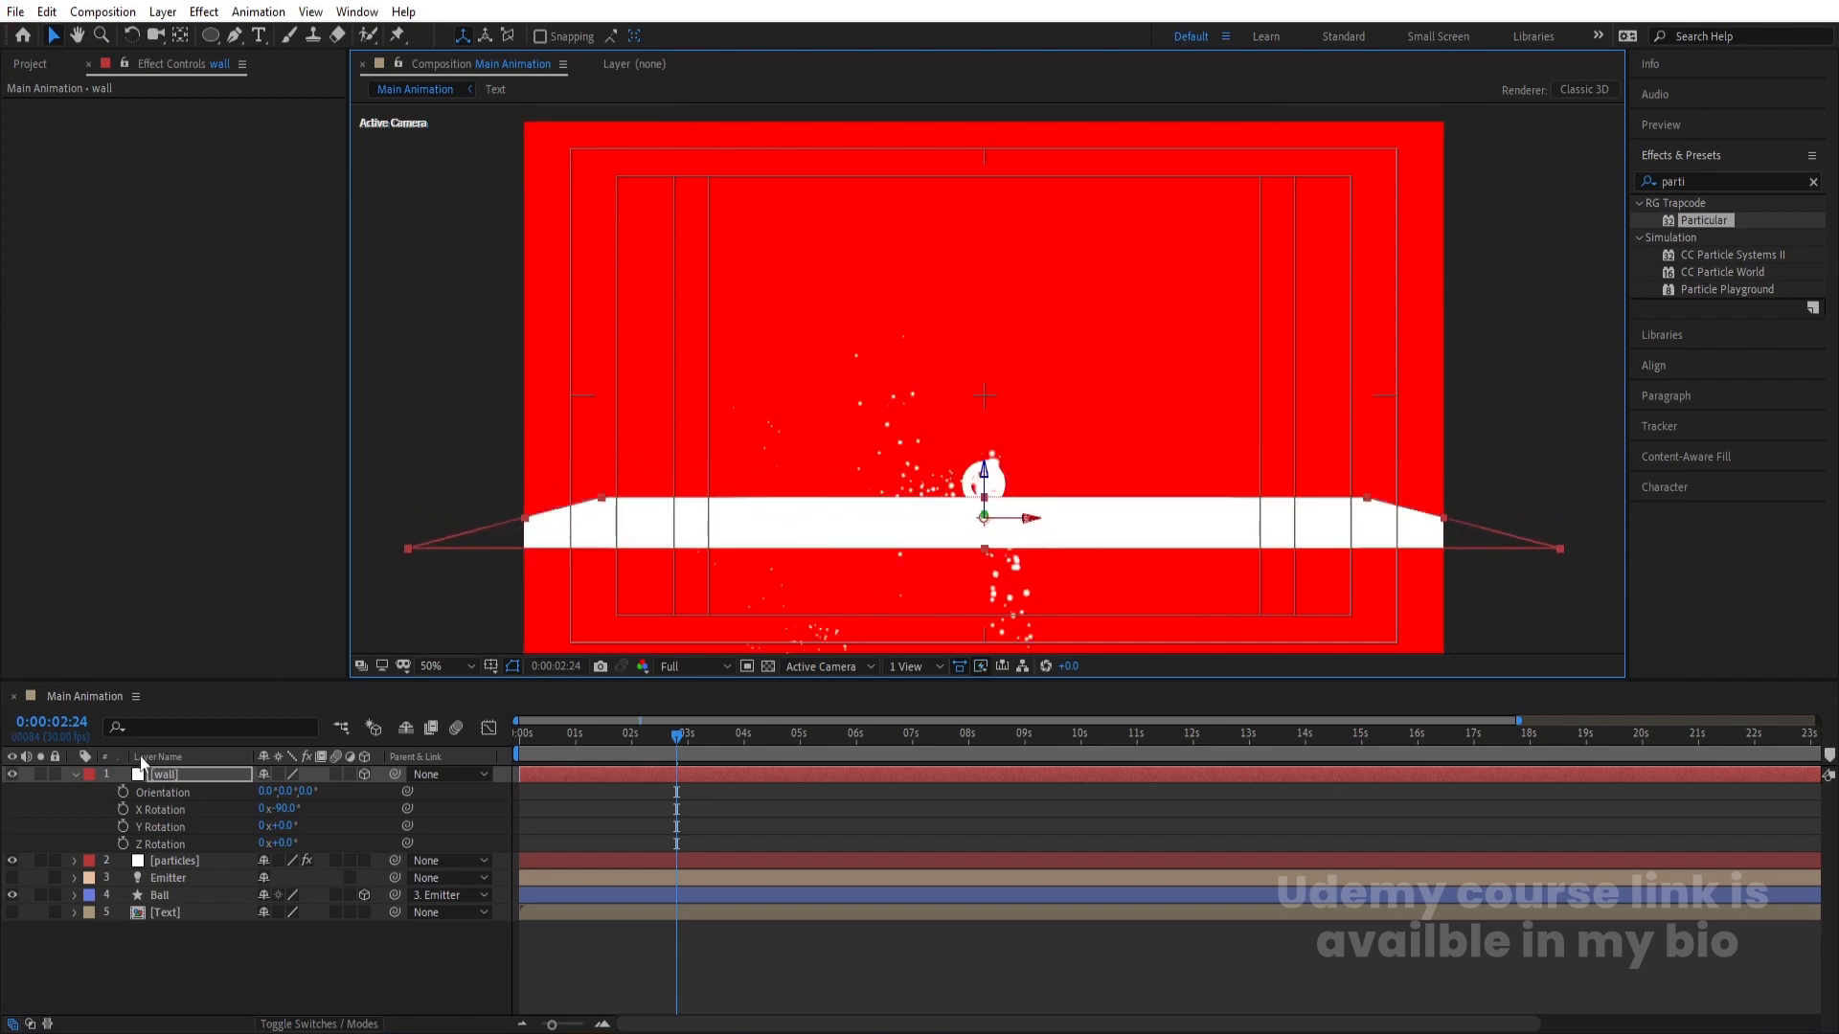
- Hide the wall layer, assign it as both Floor Layer and Wall Layer in the particles' Bounce settings, and preview from the start
left_click(11, 775)
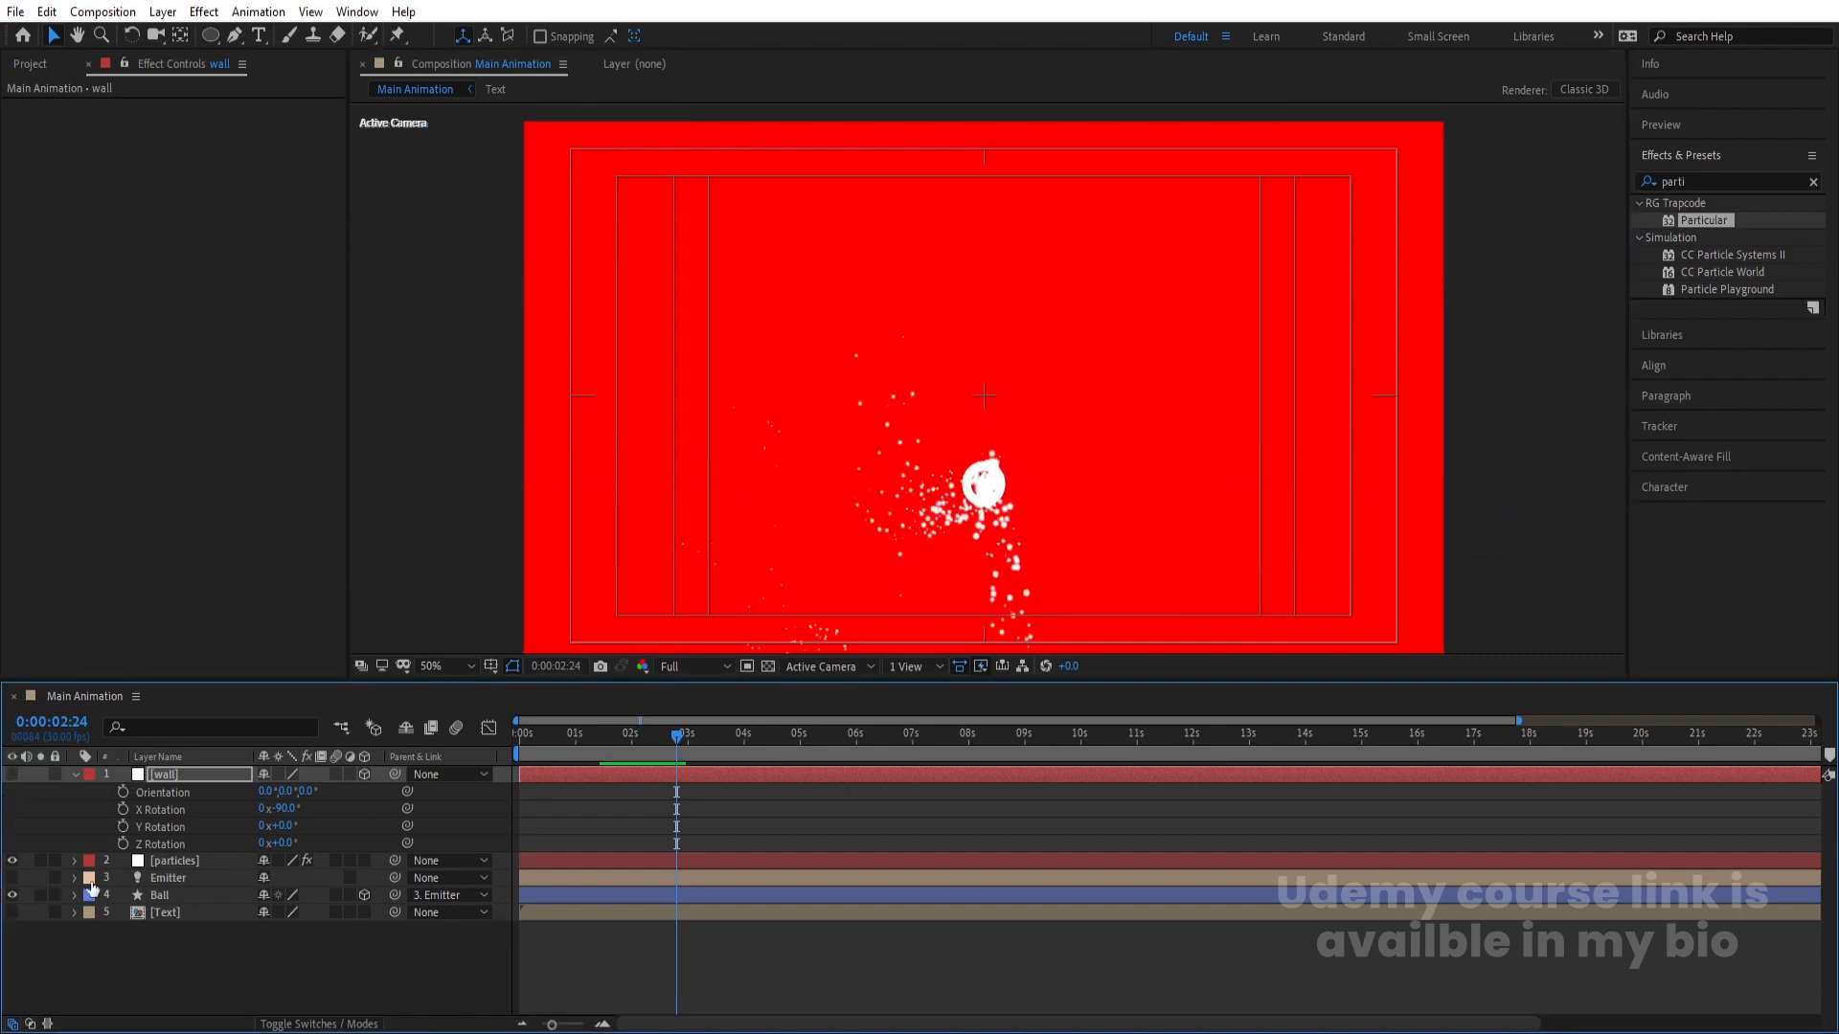
left_click(163, 864)
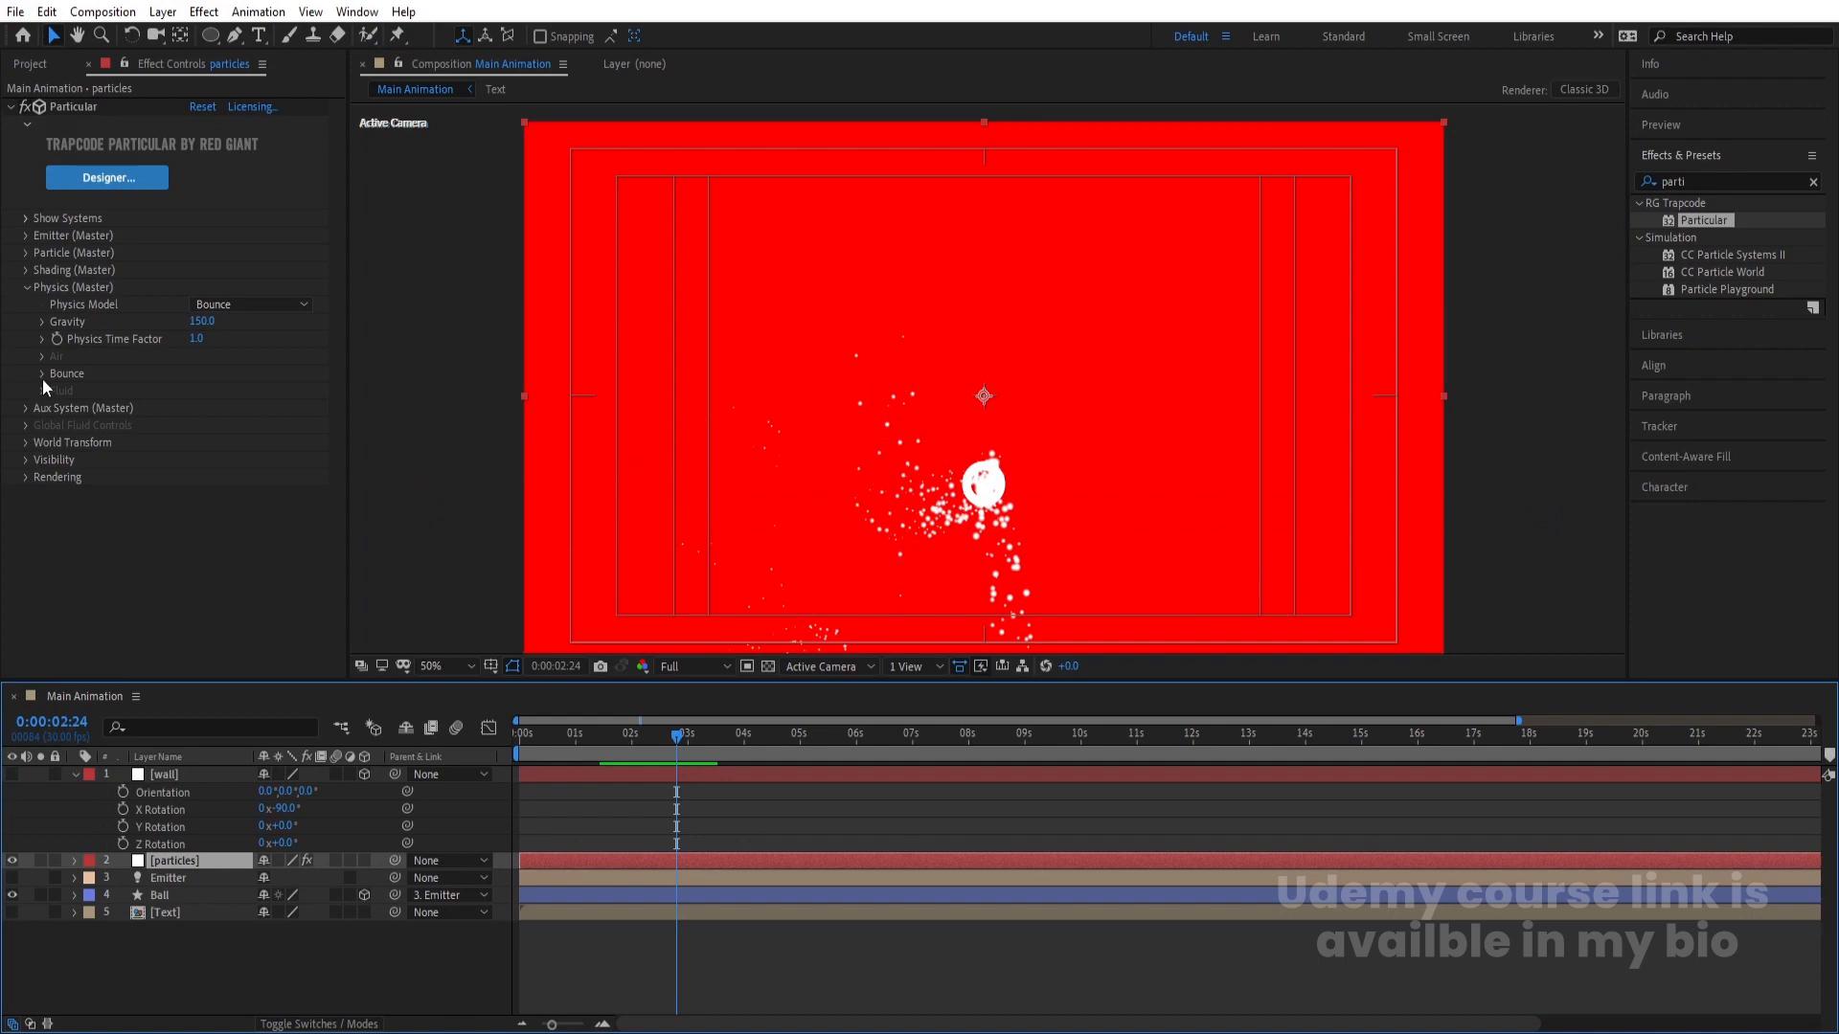
left_click(42, 376)
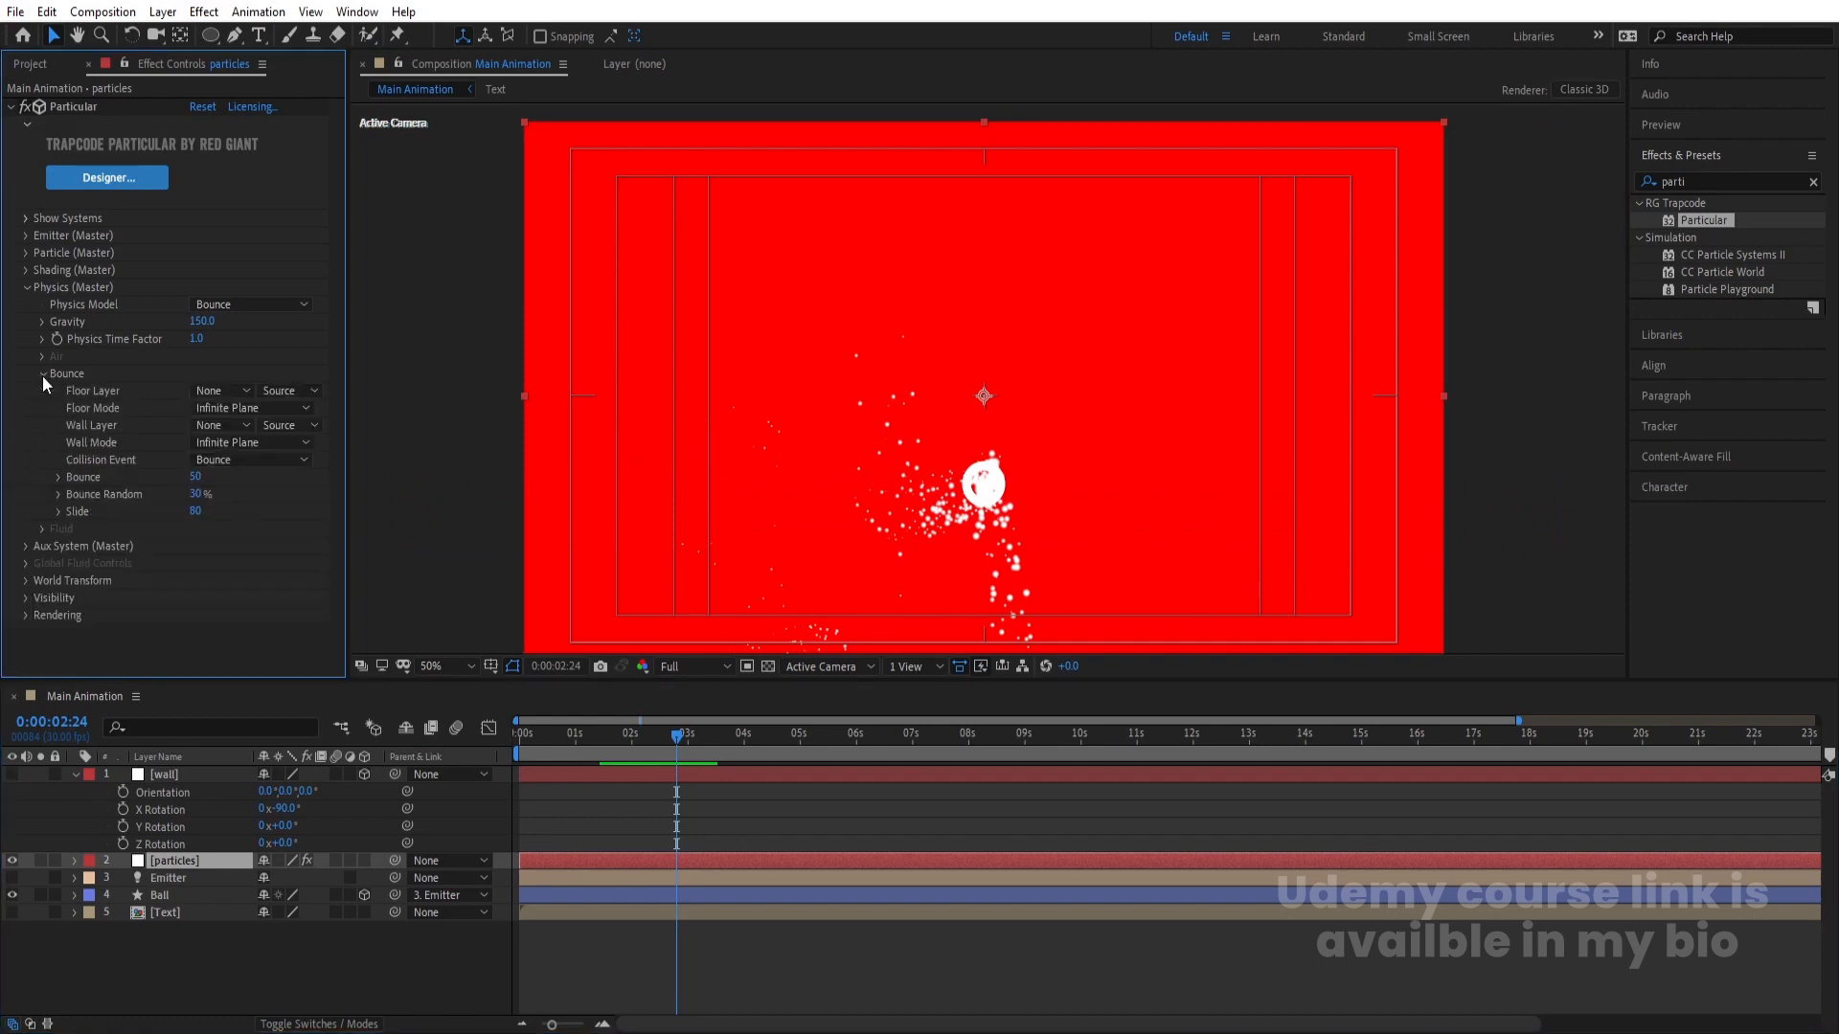
left_click(228, 387)
left_click(239, 441)
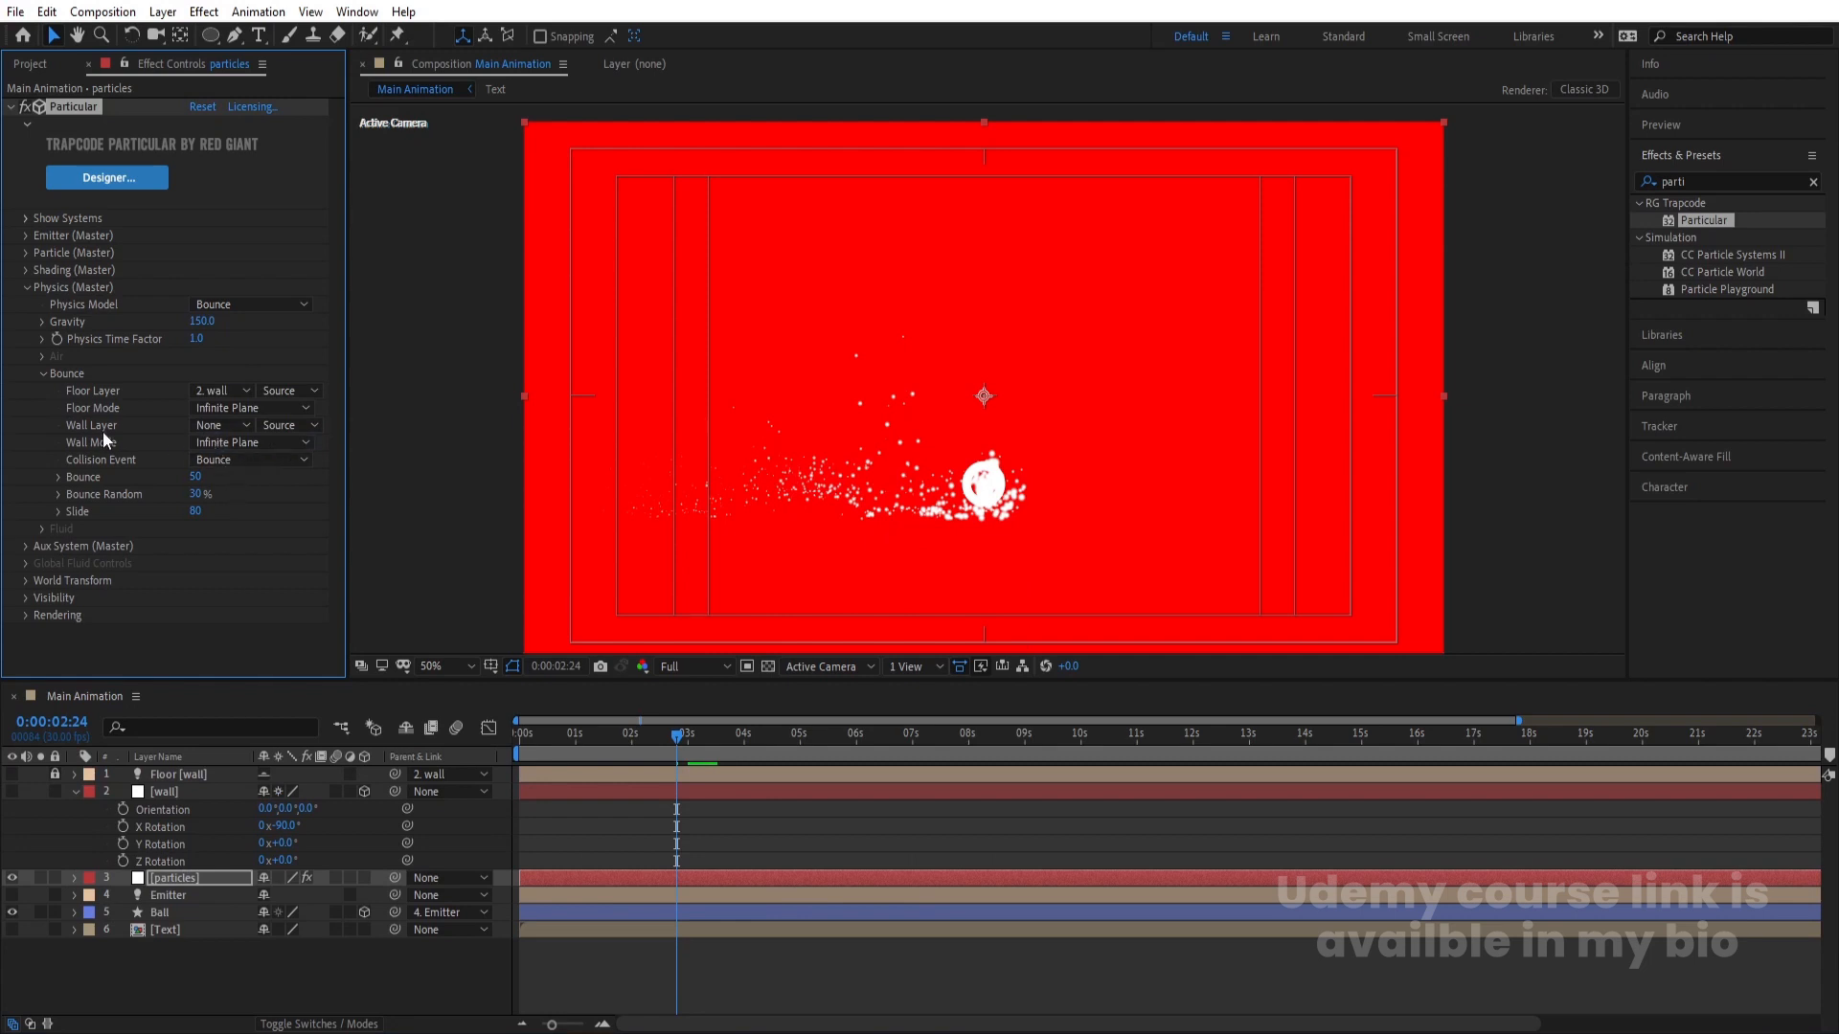
left_click(219, 430)
left_click(227, 484)
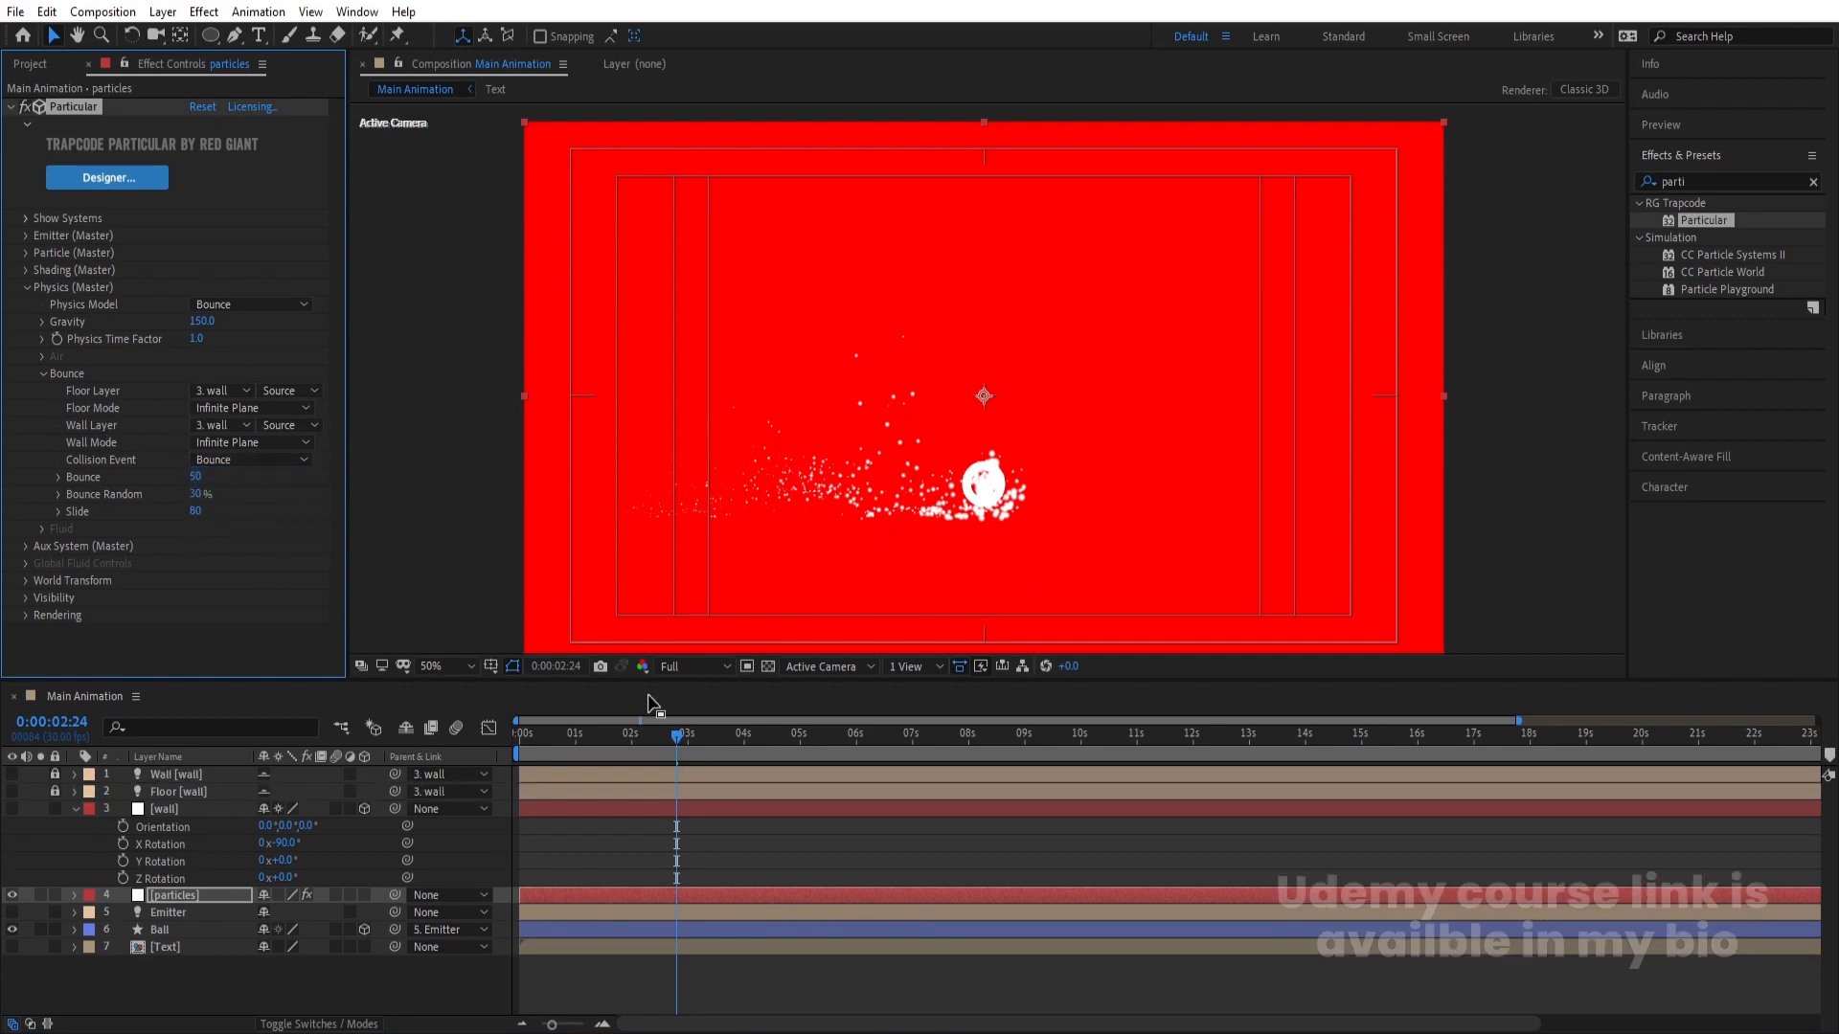
key("Home")
key("space")
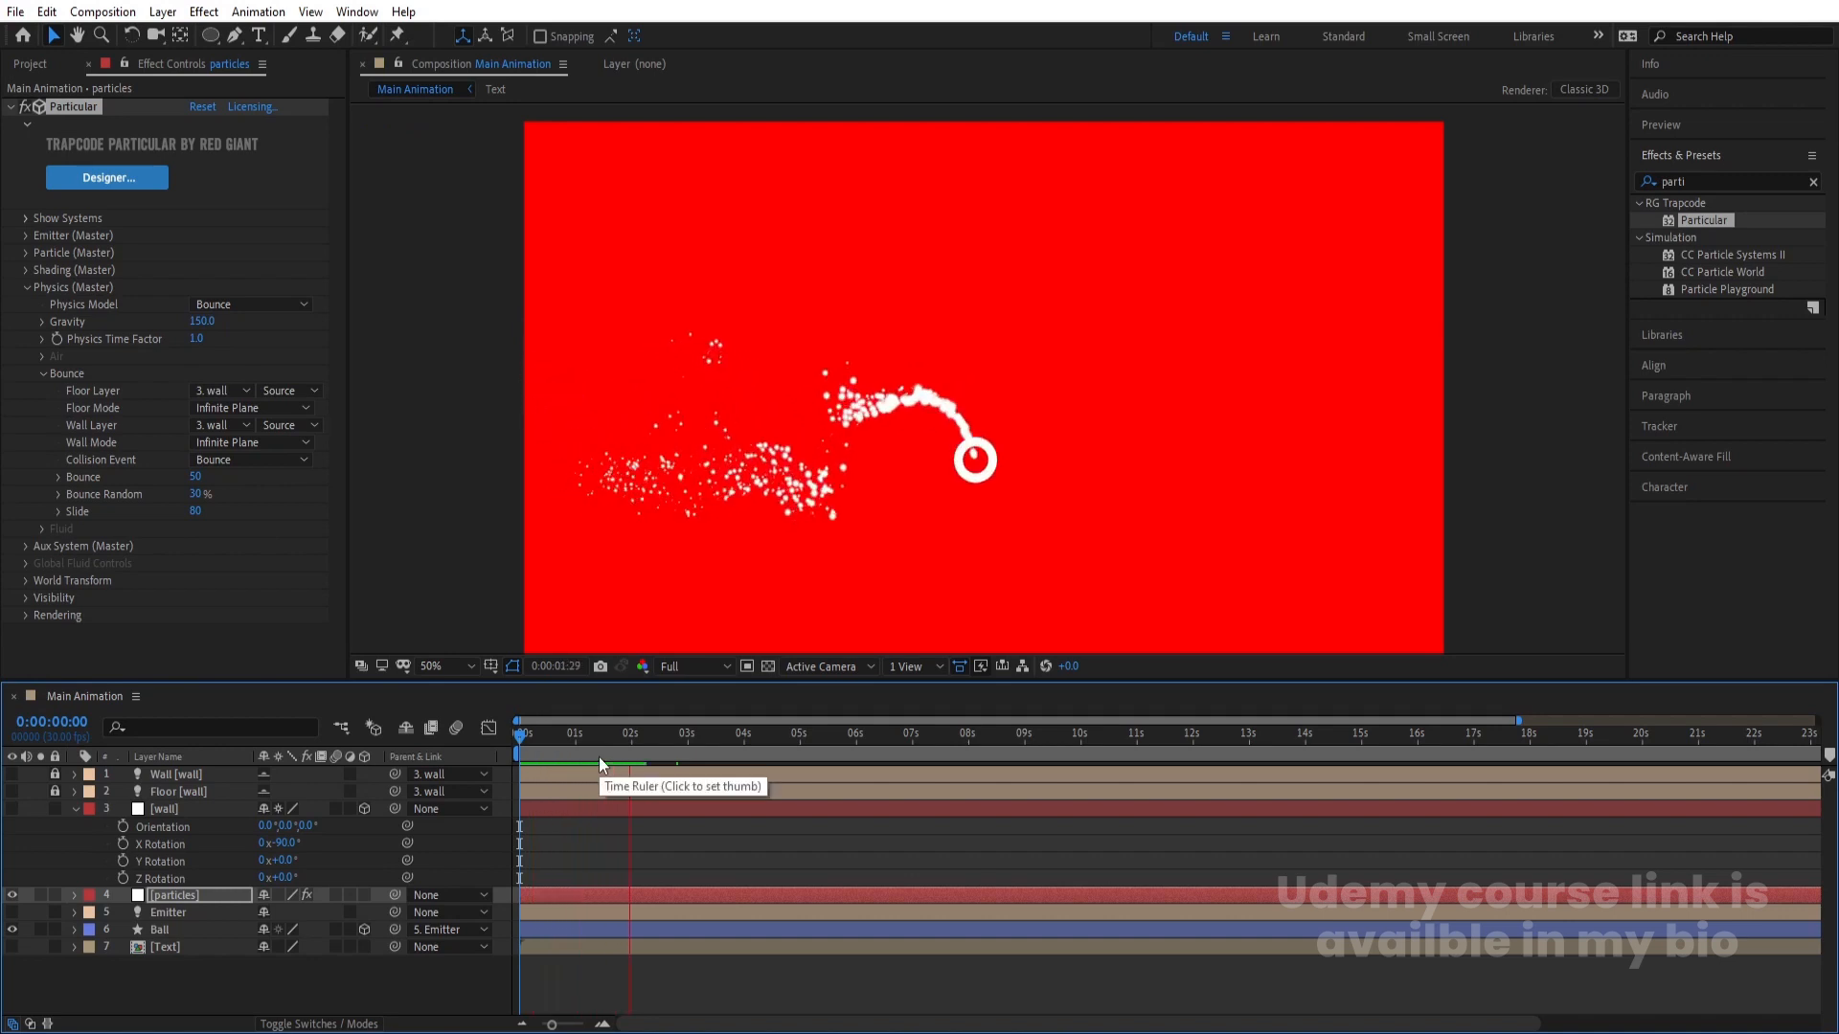
- Raise the hidden wall layer to a Y position of 770, checking the particle contact beneath the ball with a short preview
key("space")
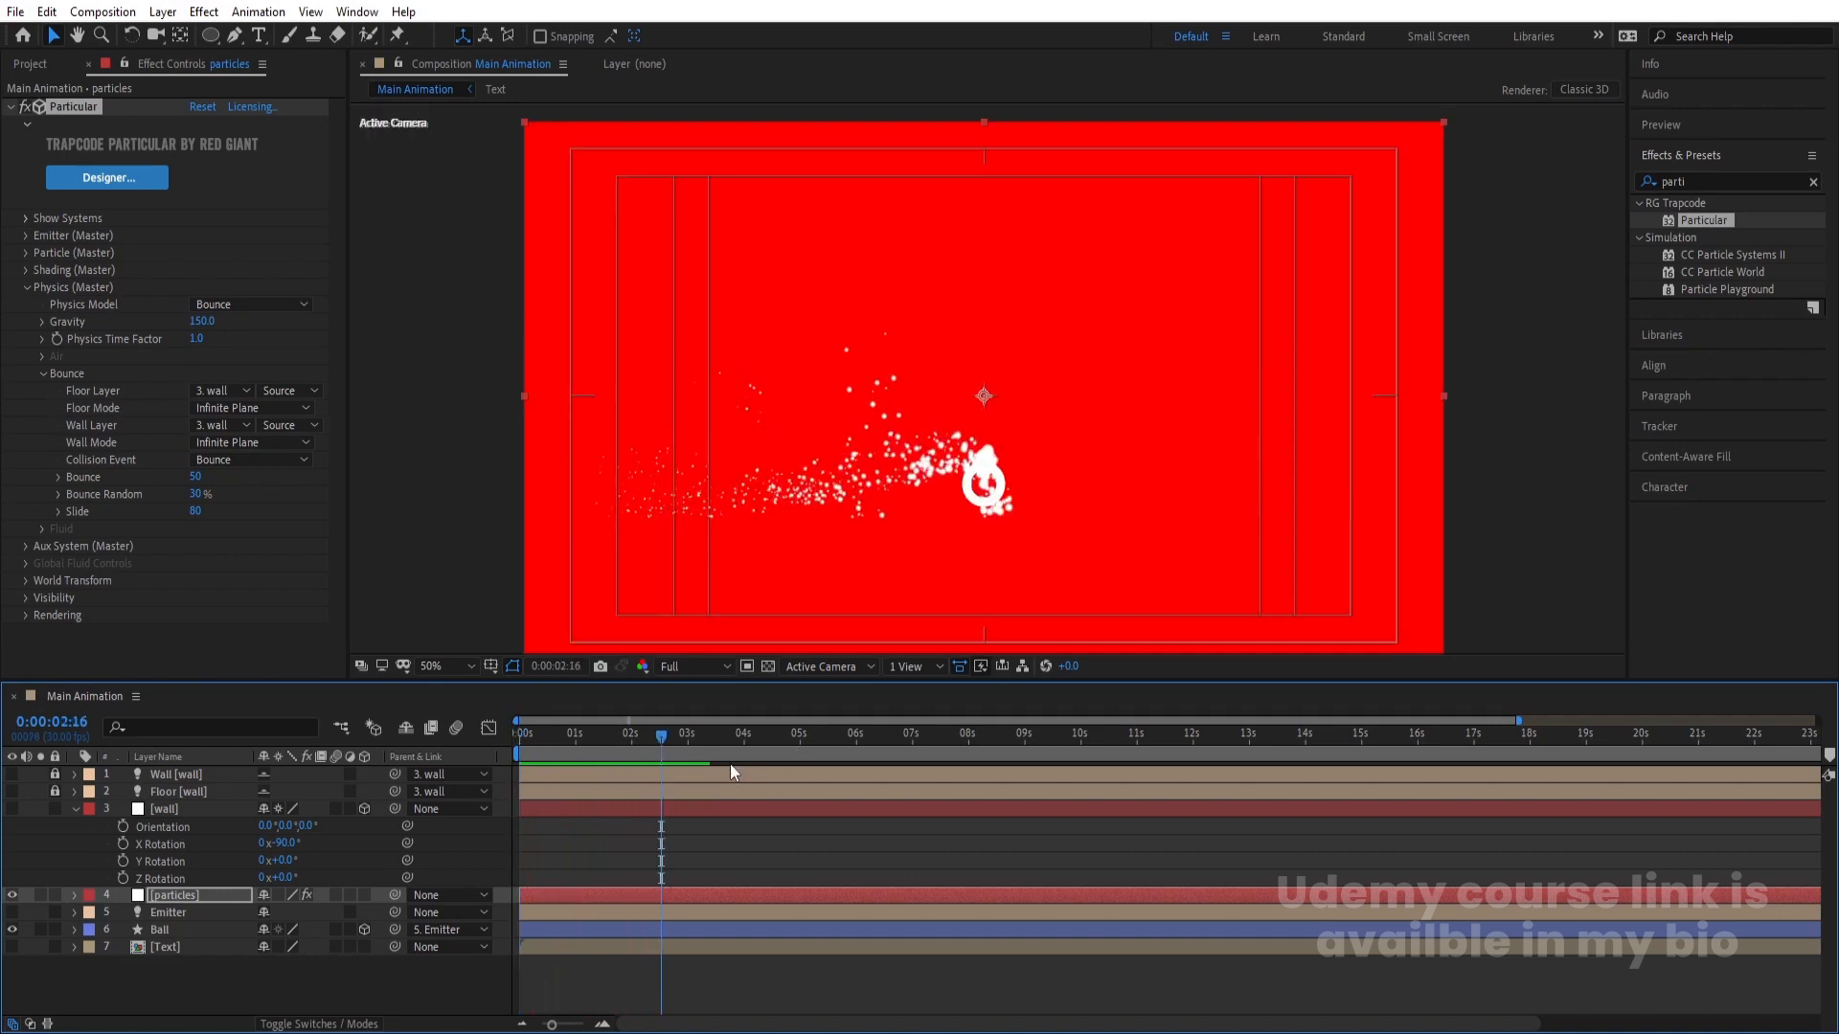
scroll(1015, 516, "up", 6)
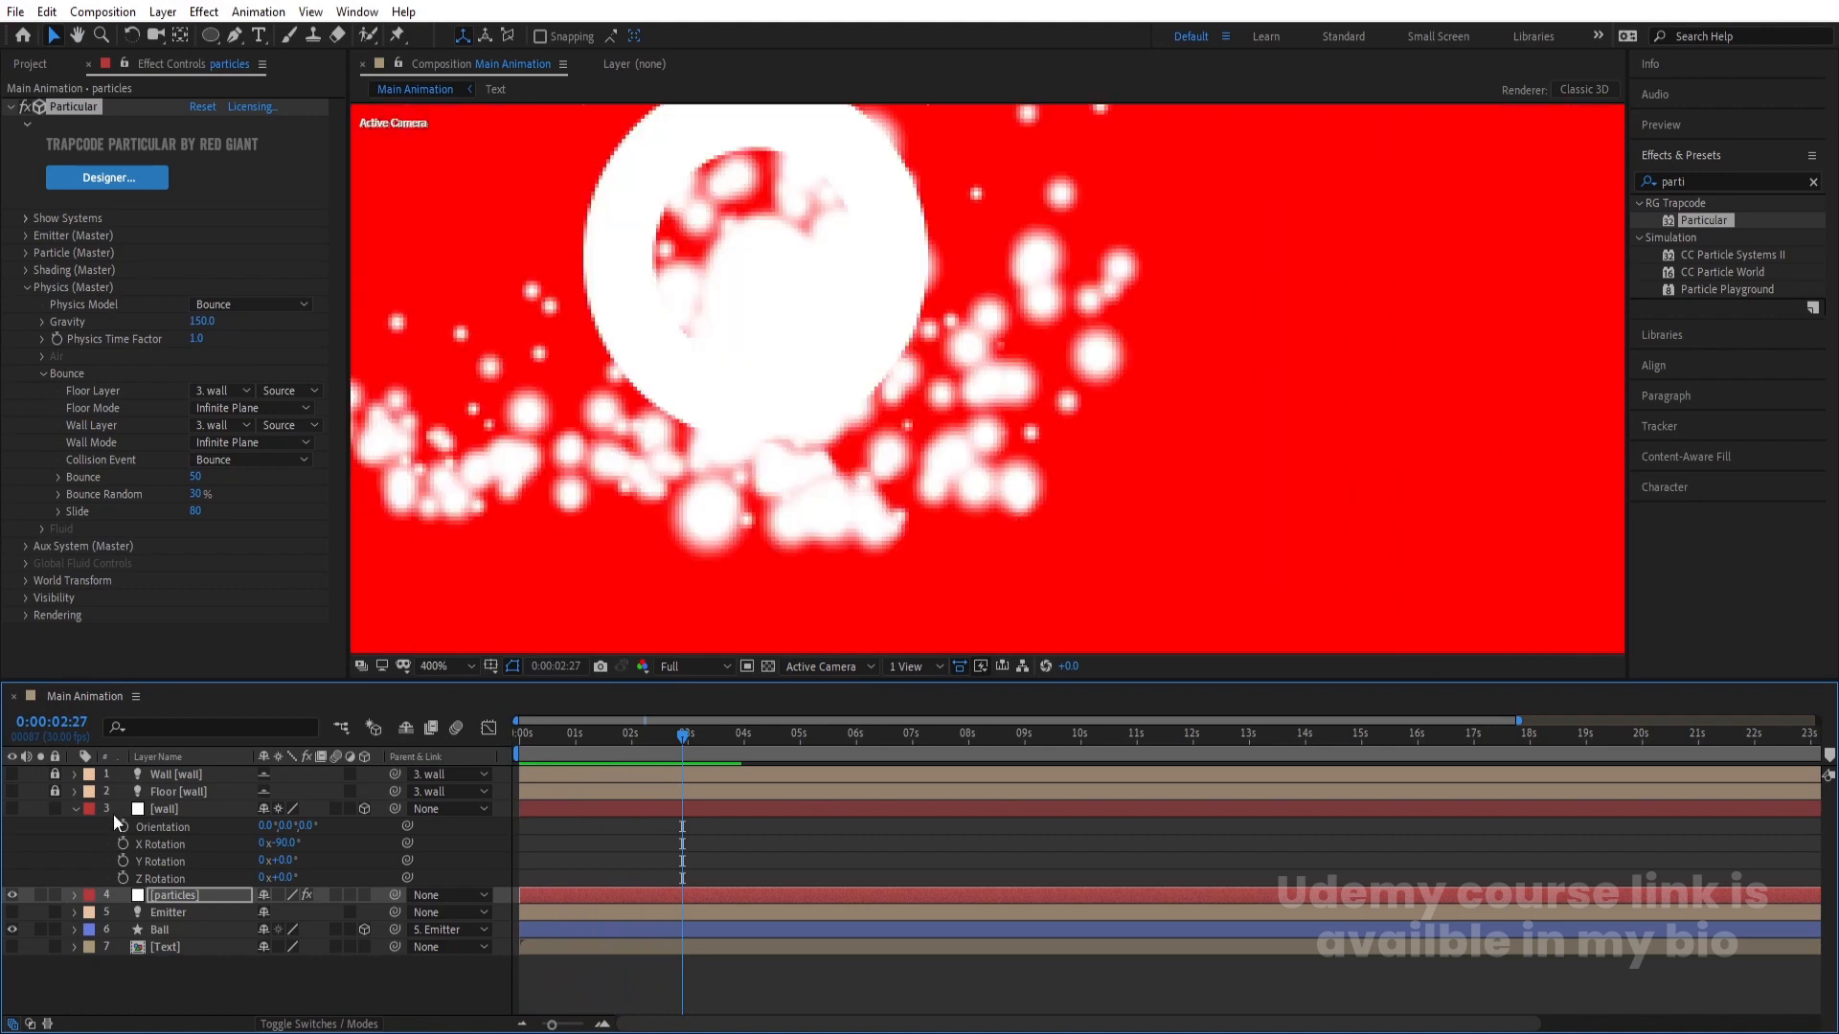
left_click(165, 808)
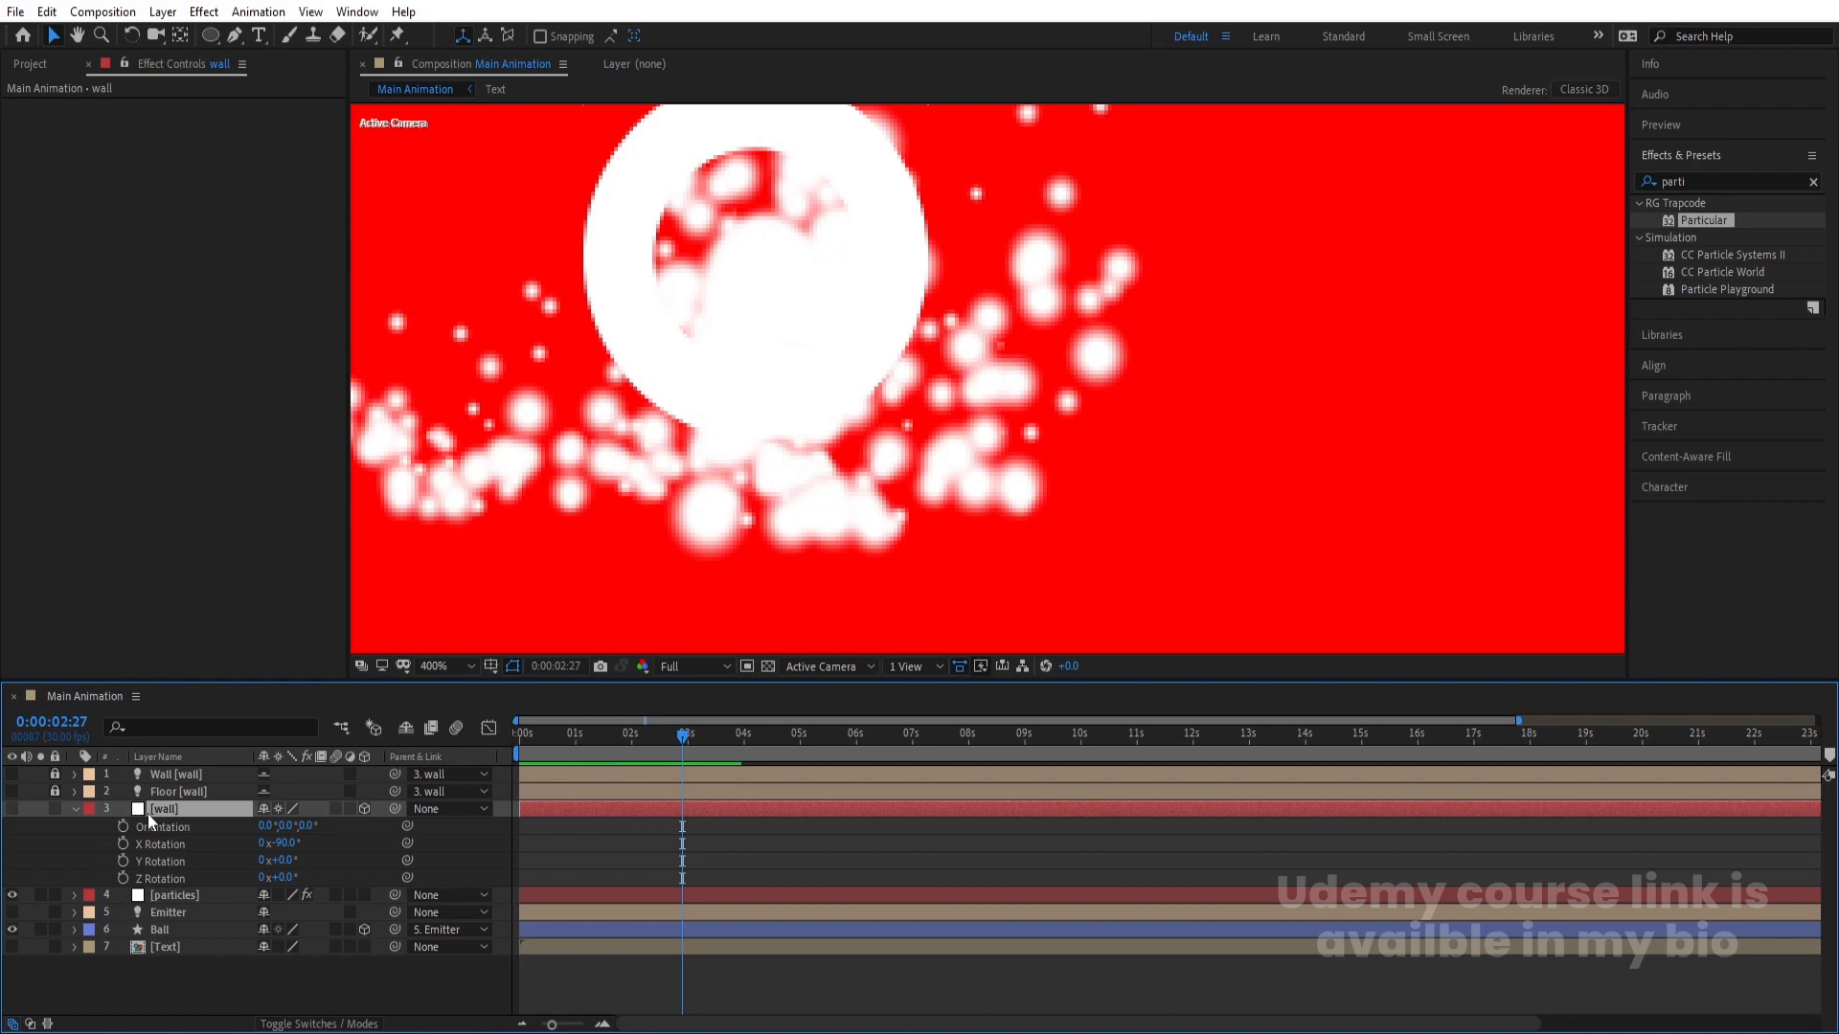
key("p")
left_click_drag(292, 825, 295, 824)
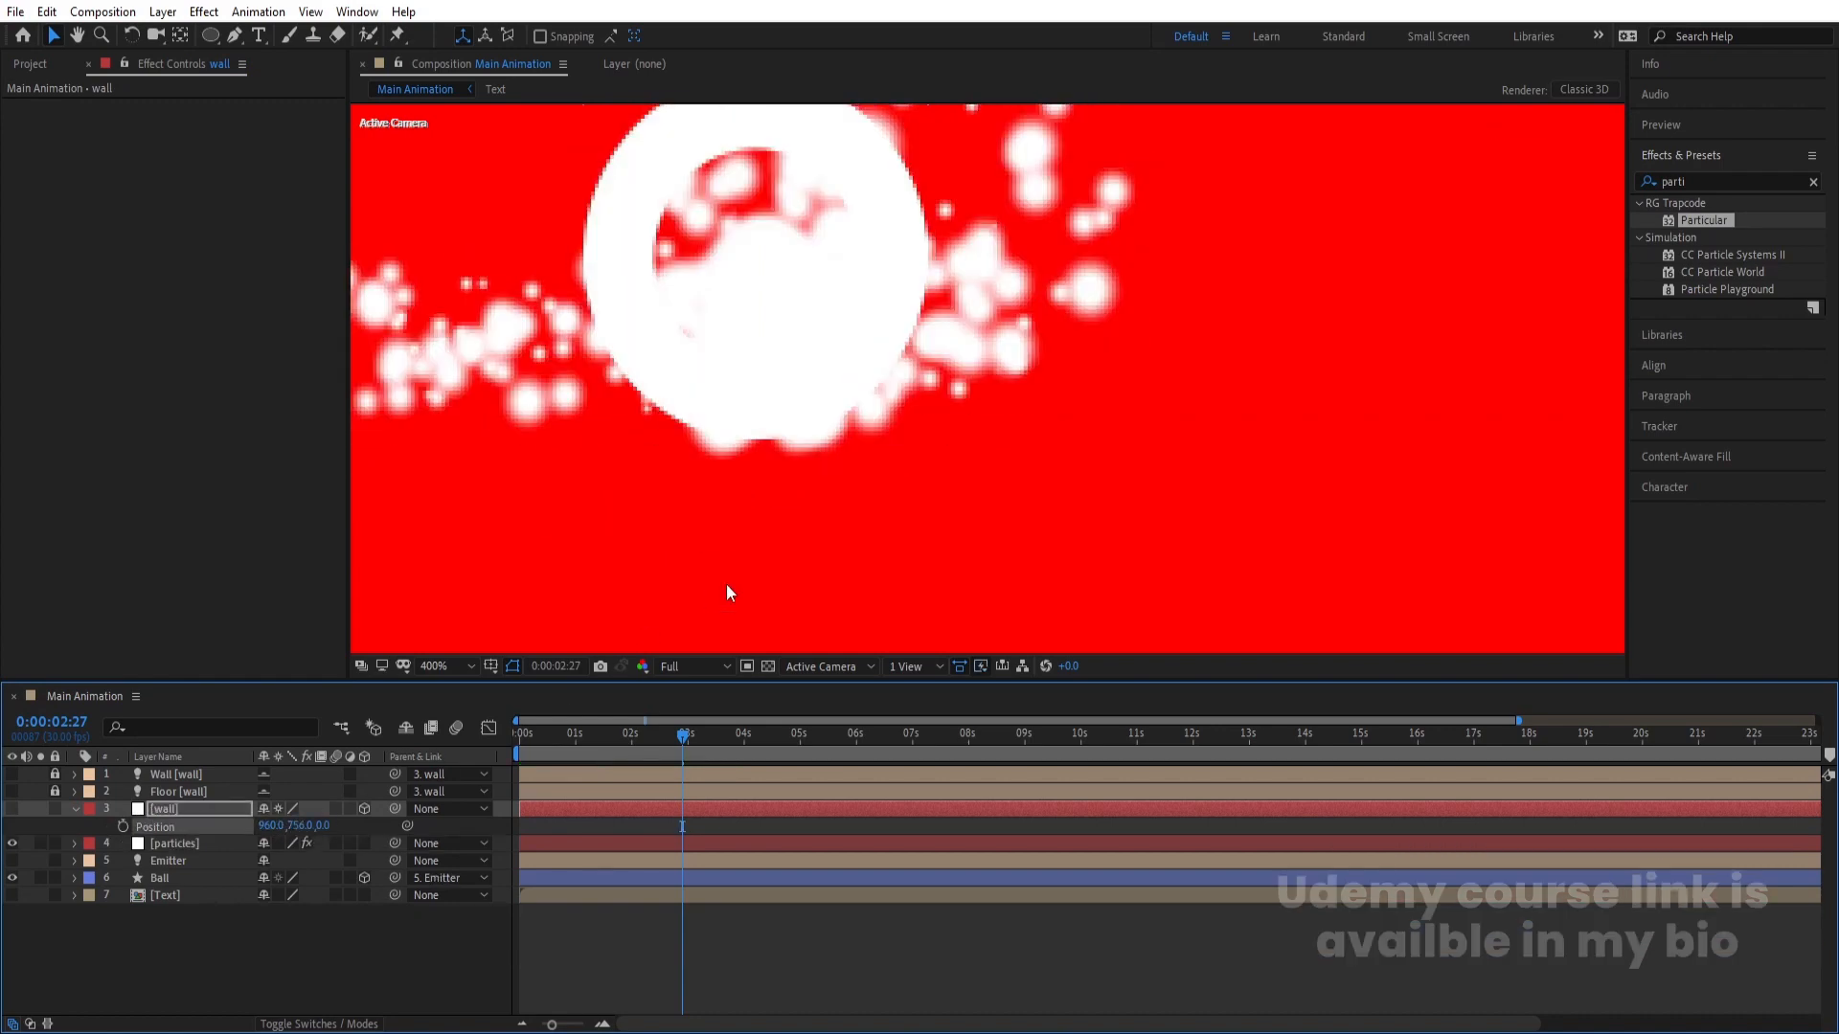
scroll(778, 568, "down", 2)
key("space")
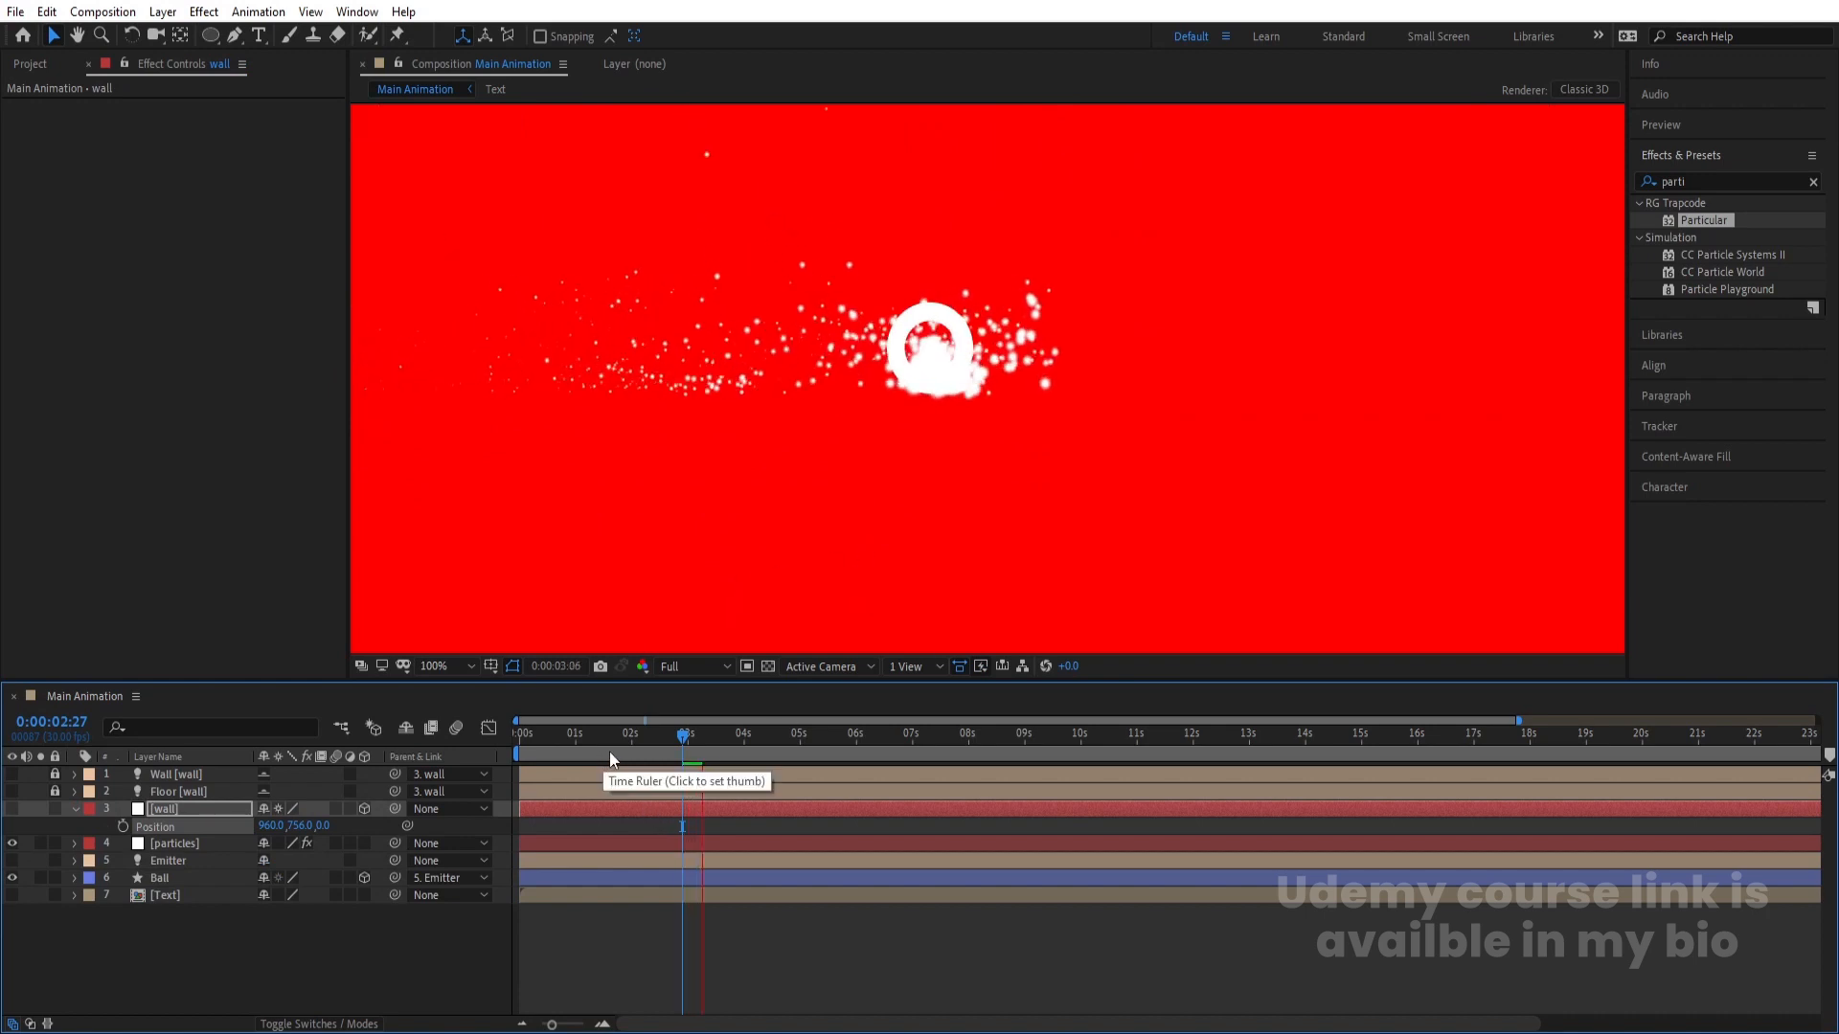
key("space")
left_click_drag(299, 825, 300, 829)
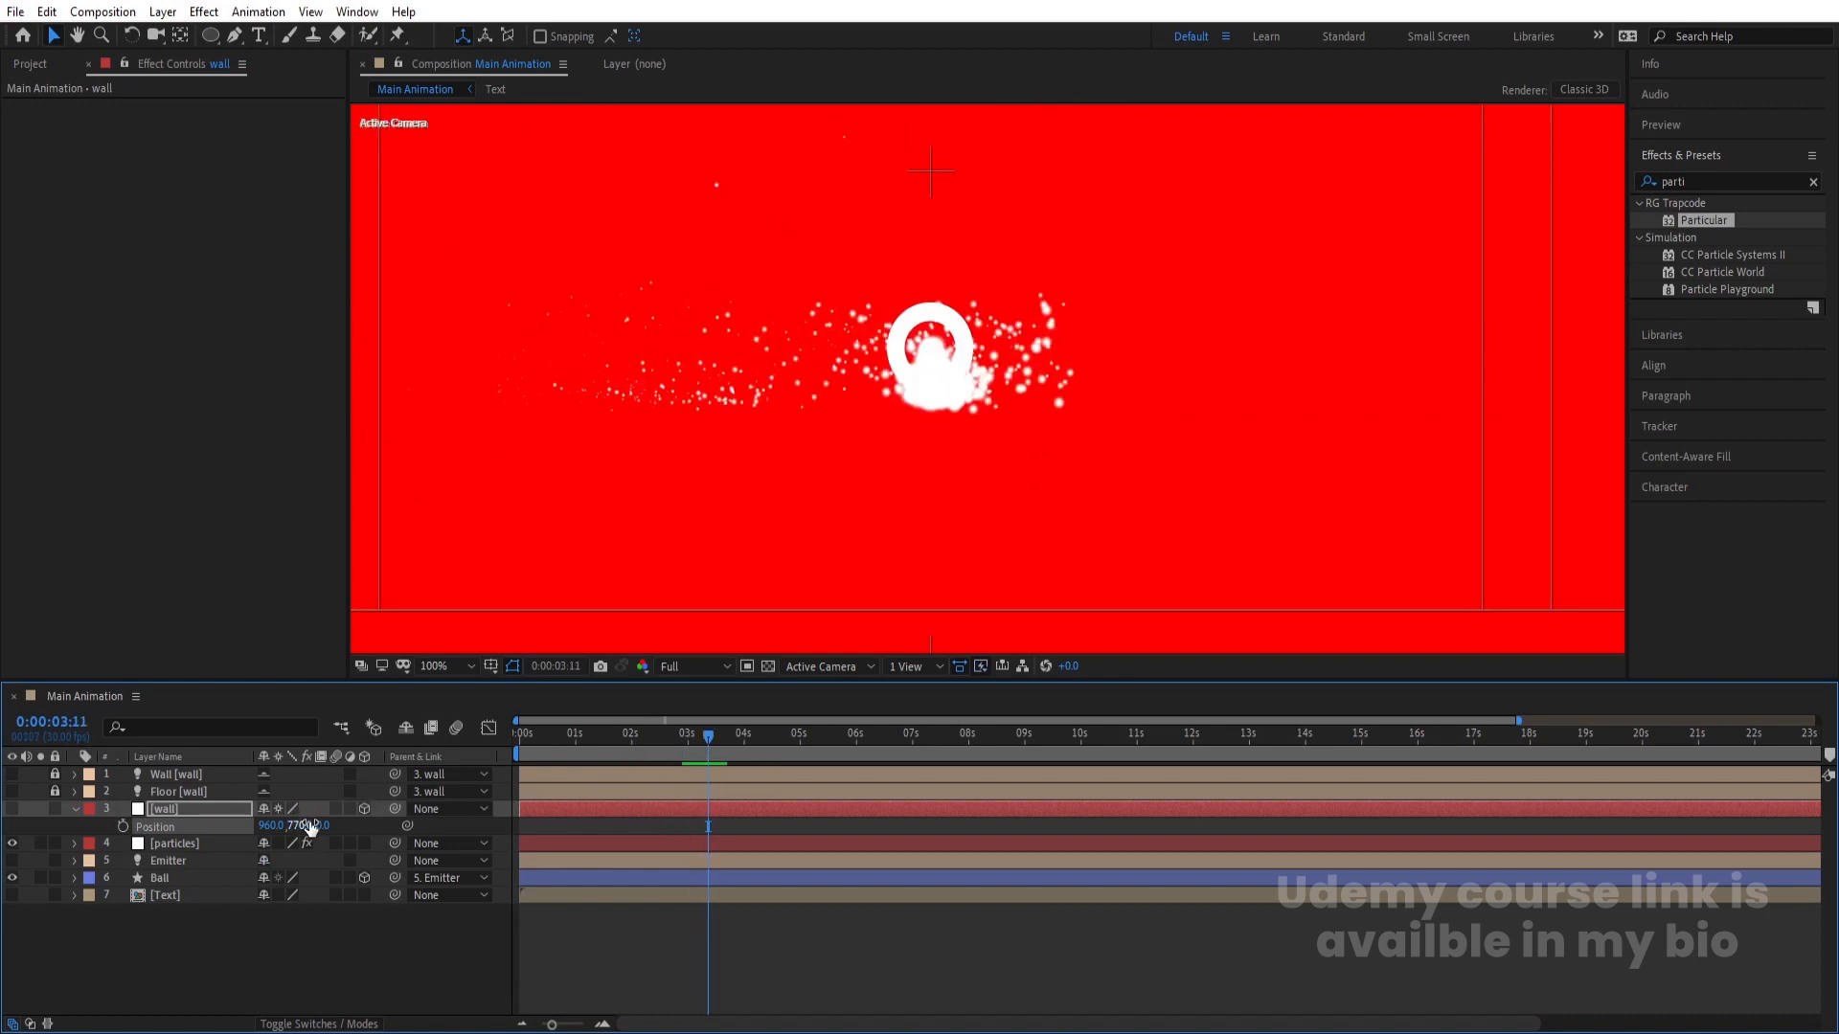
- Fit the composition view up to 100% and preview how the particles bounce off the repositioned wall from the start
key("space")
key("space")
key("Home")
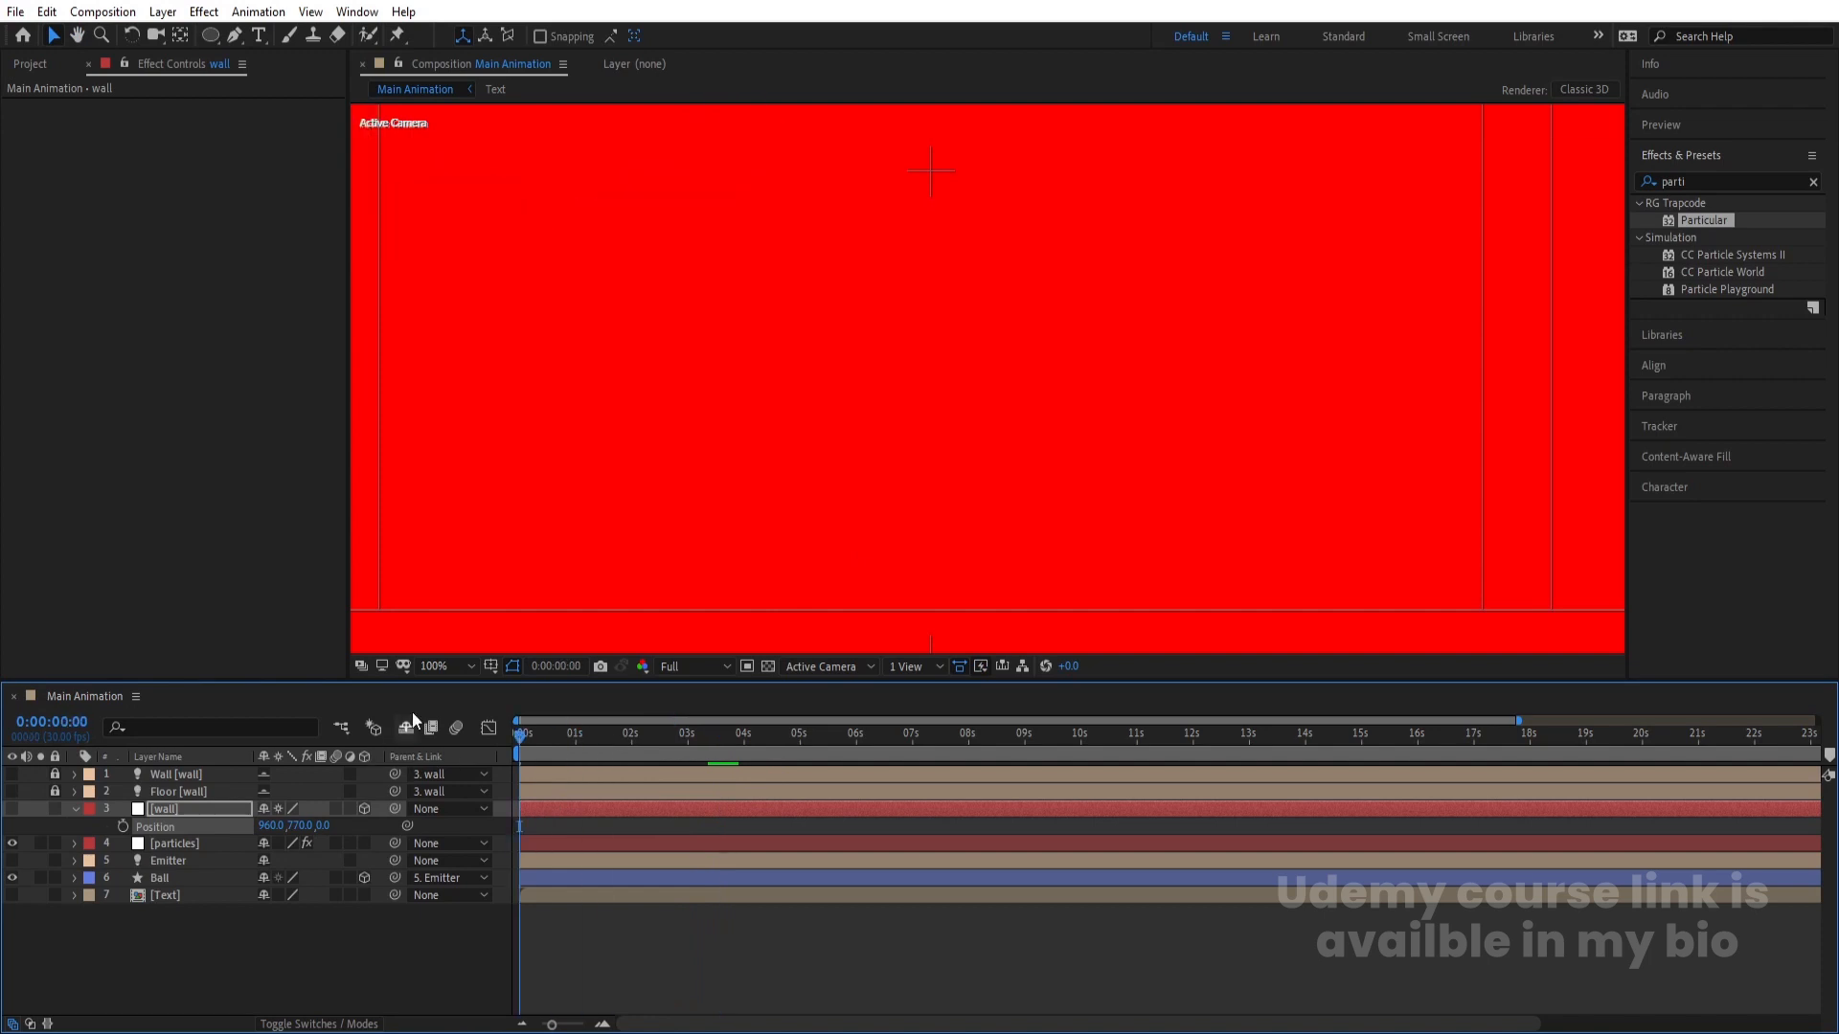
left_click(439, 672)
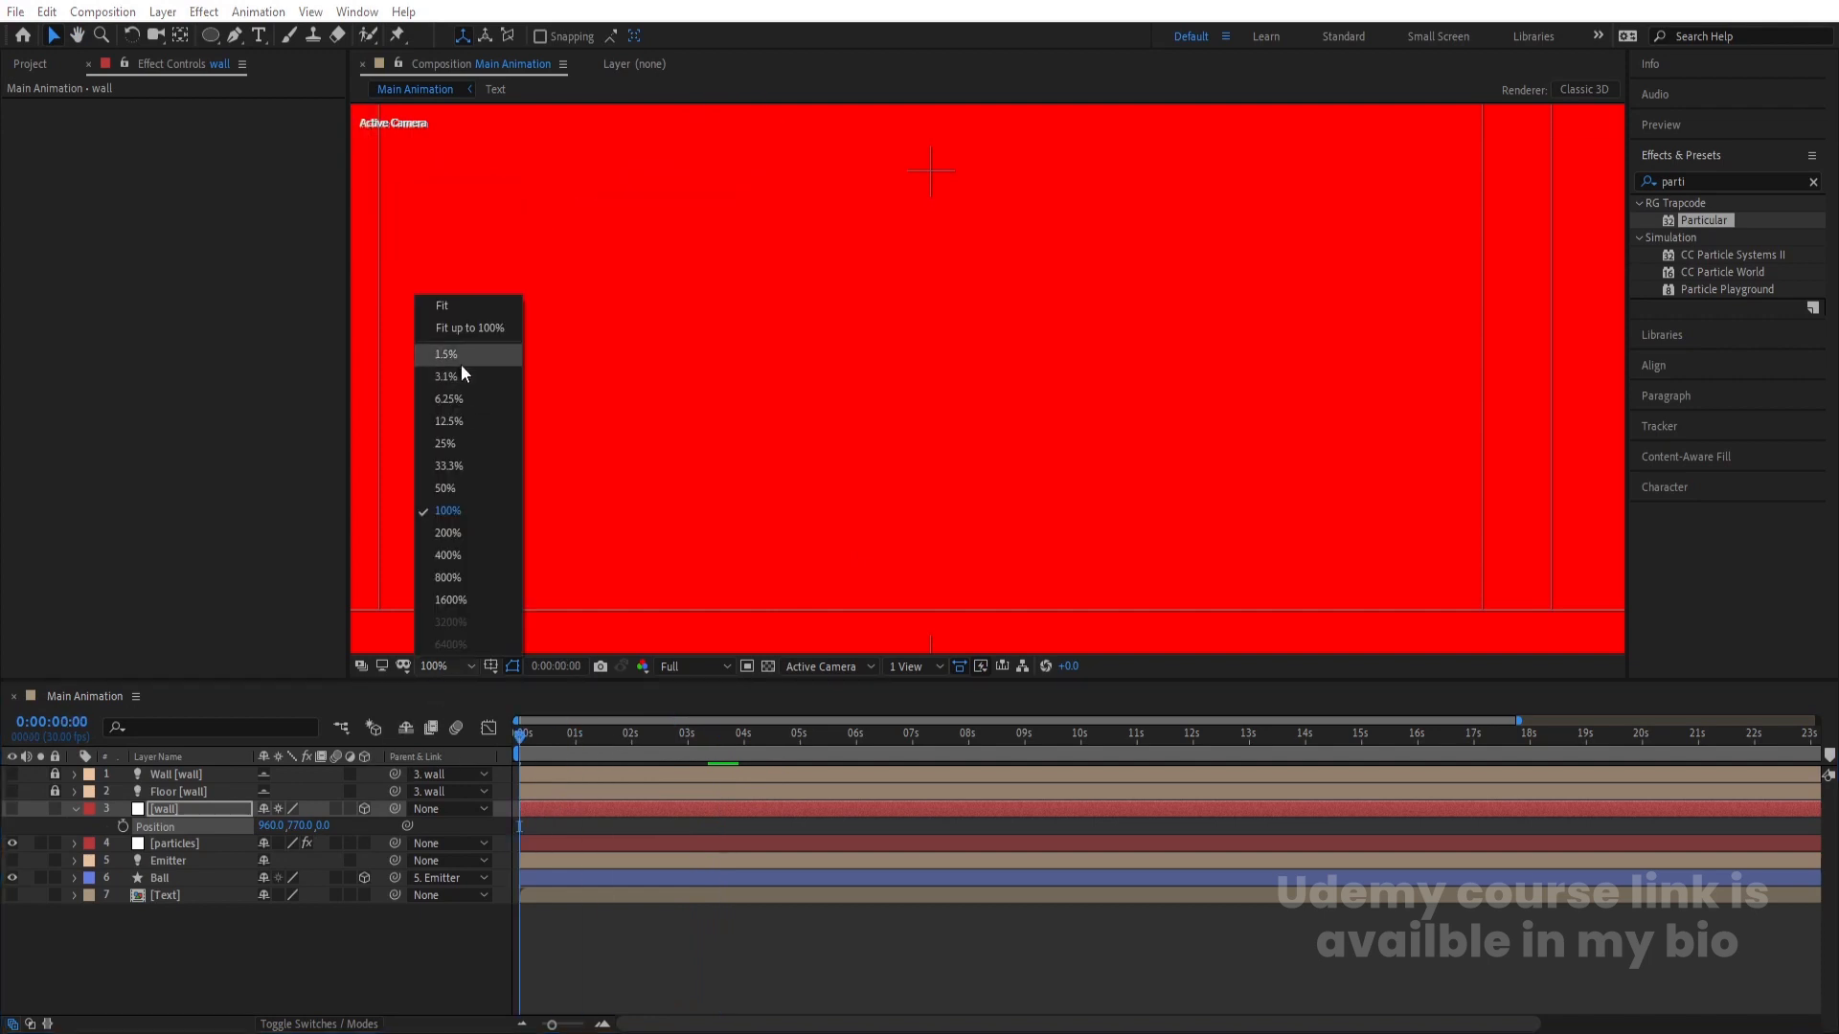
left_click(456, 327)
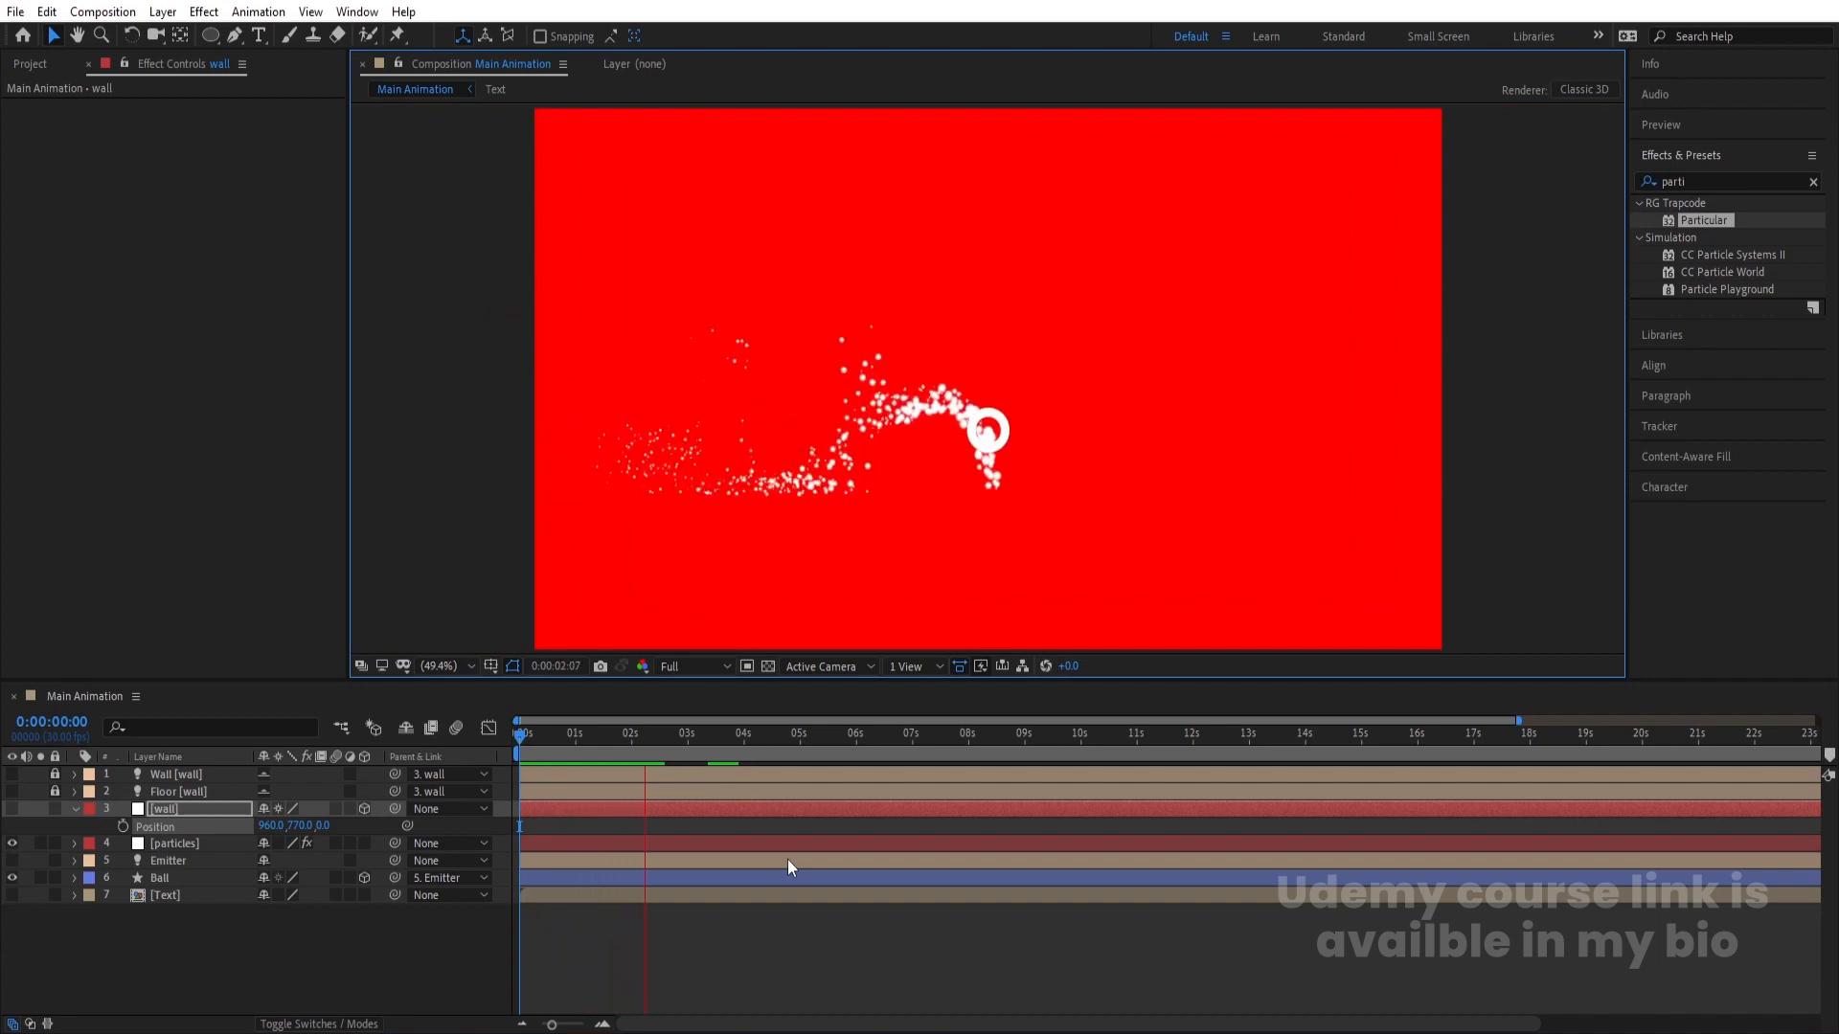
key("space")
key("space")
key("space")
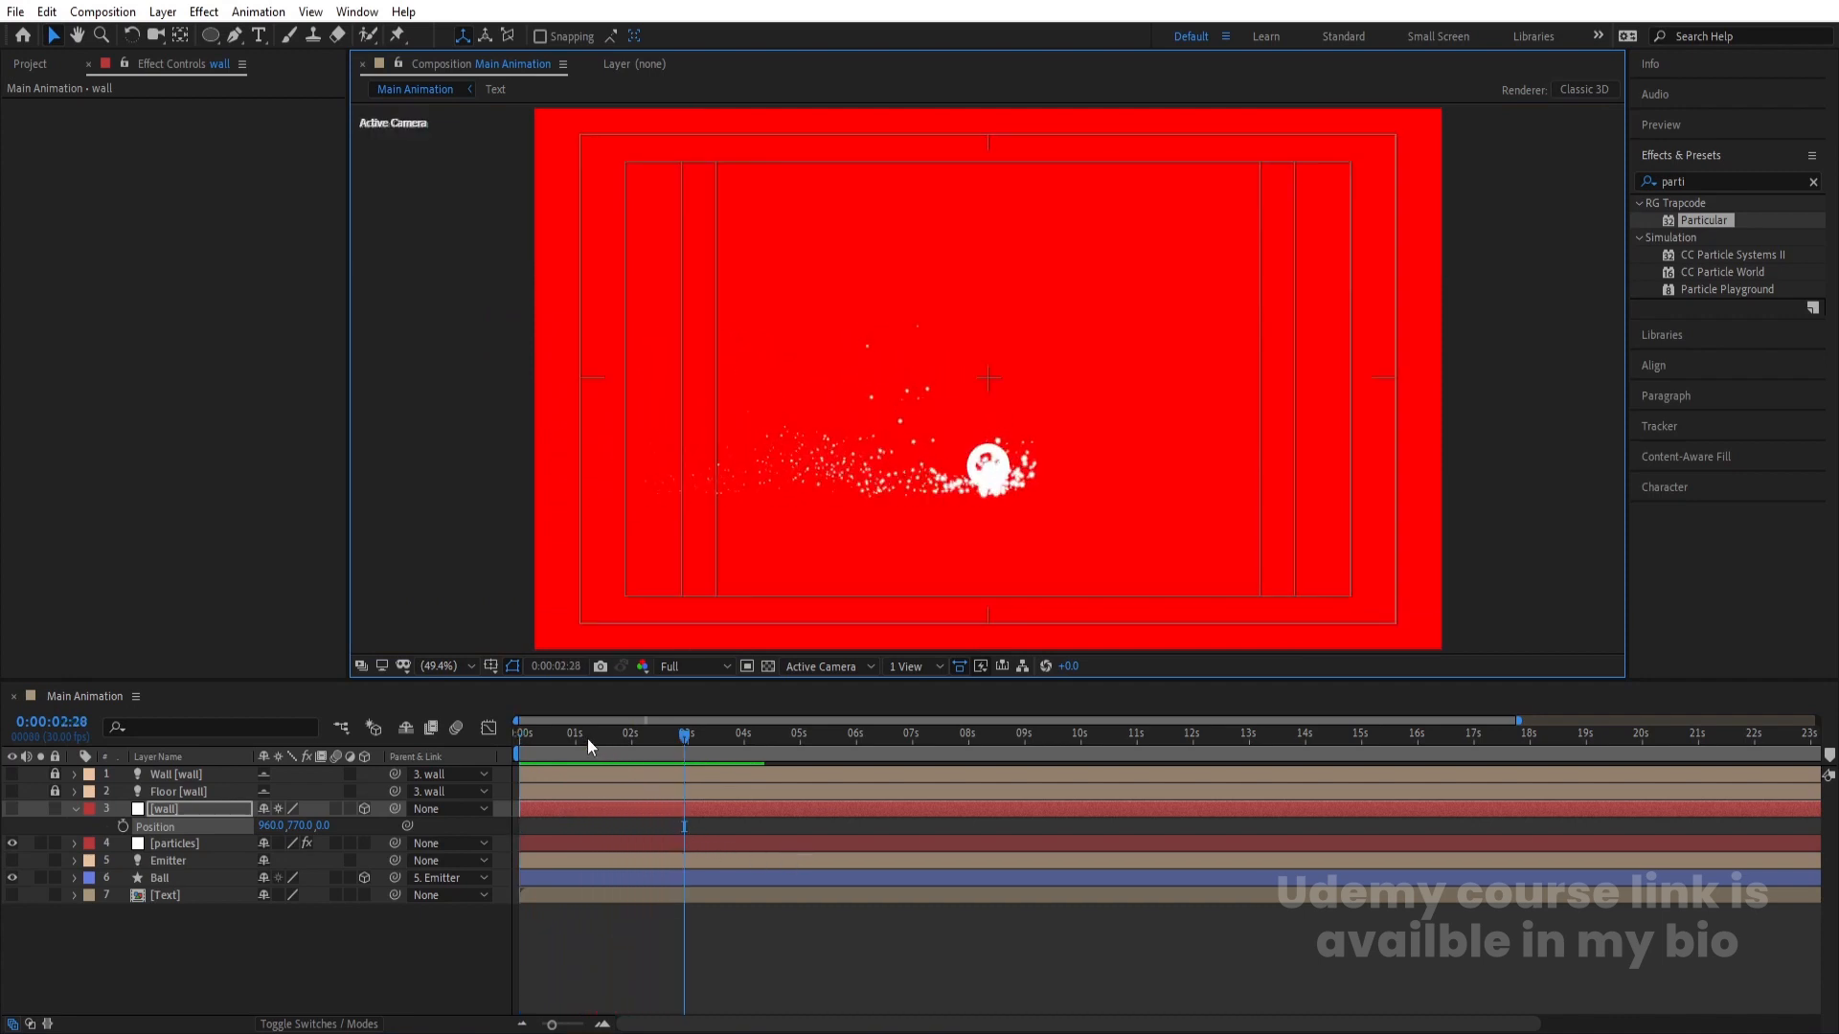
left_click_drag(588, 738, 468, 740)
key("space")
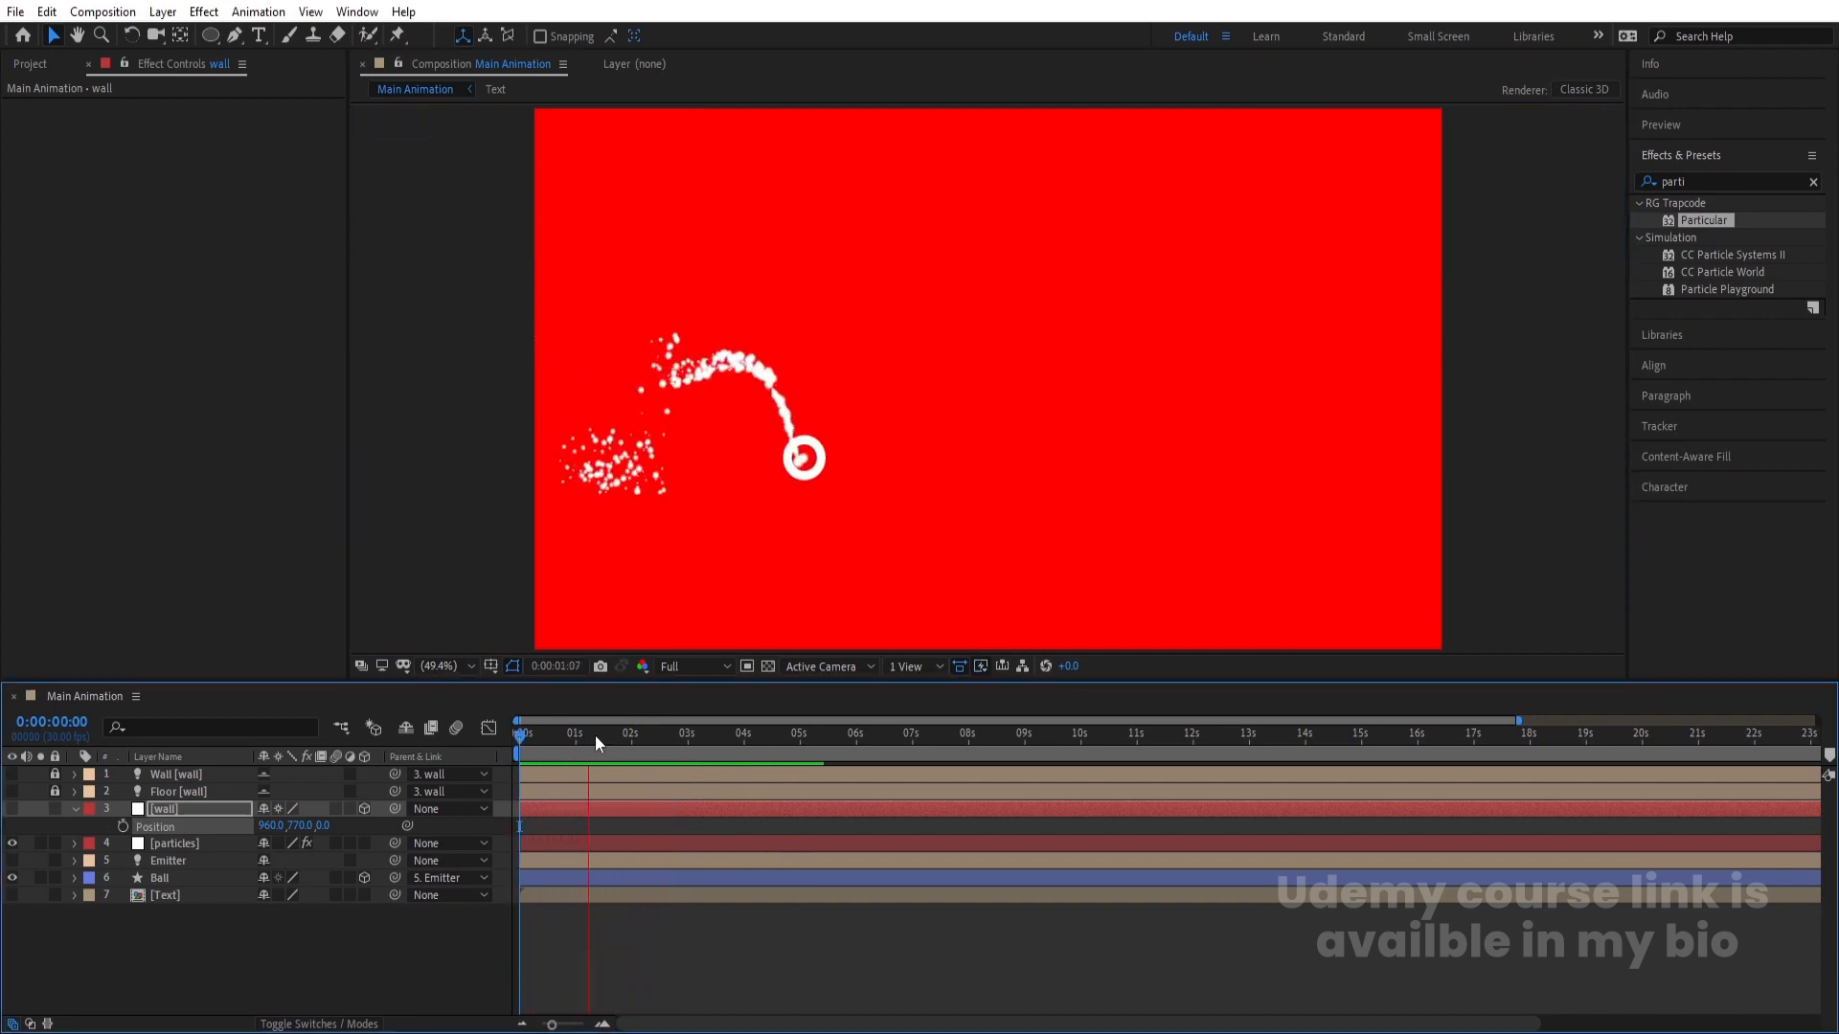
key("space")
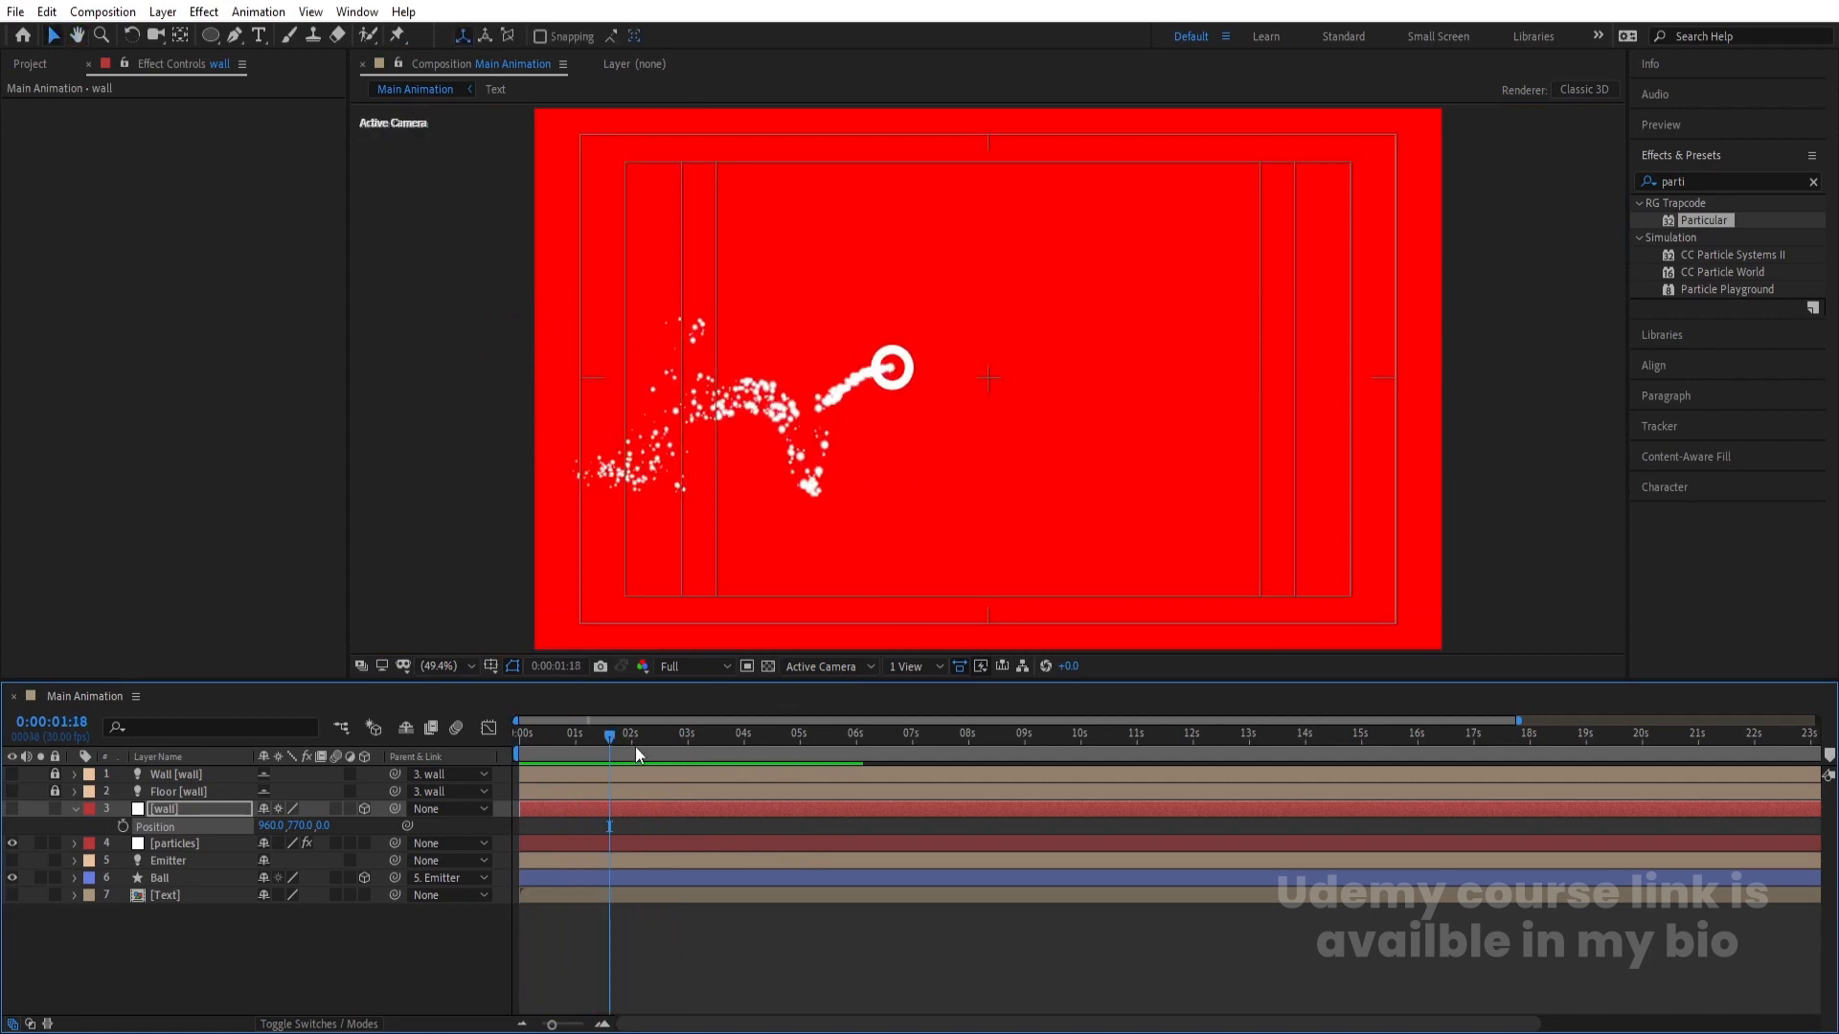
- Keyframe the particles' Particles/sec at 0:00:02:01 and set it to 0 one frame further on
left_click_drag(616, 745, 634, 747)
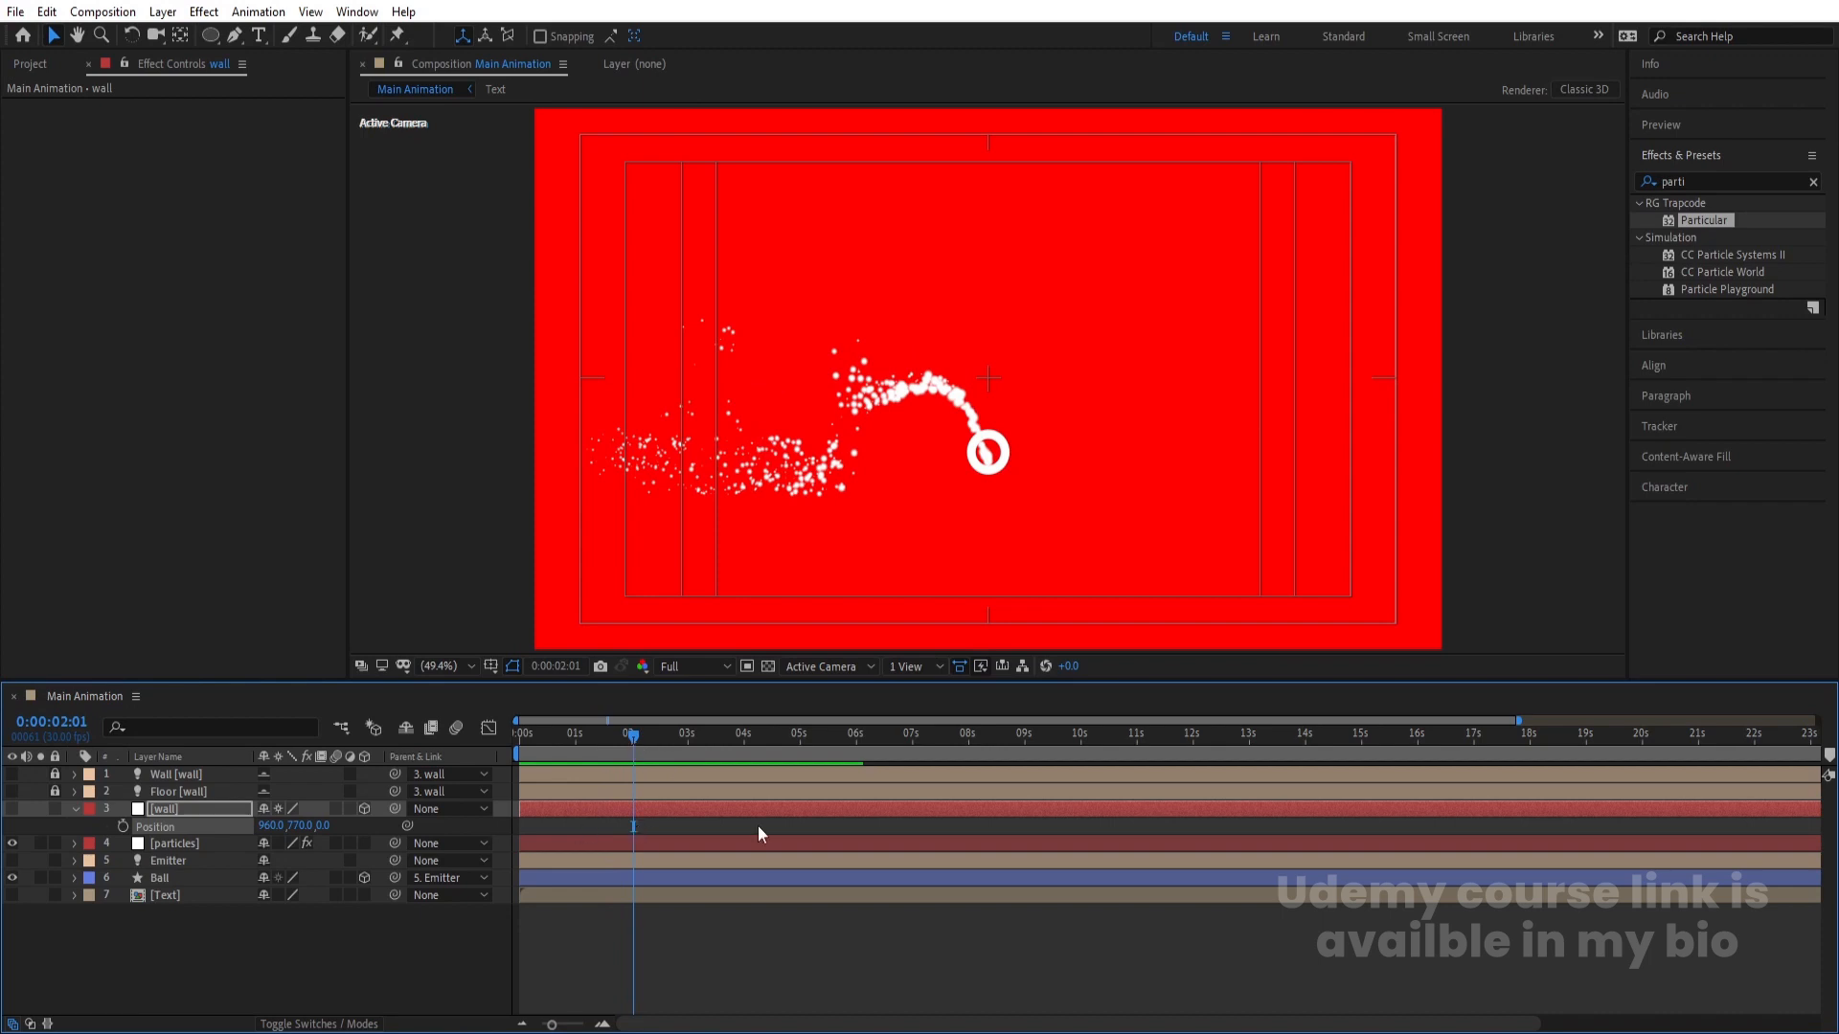
left_click(181, 853)
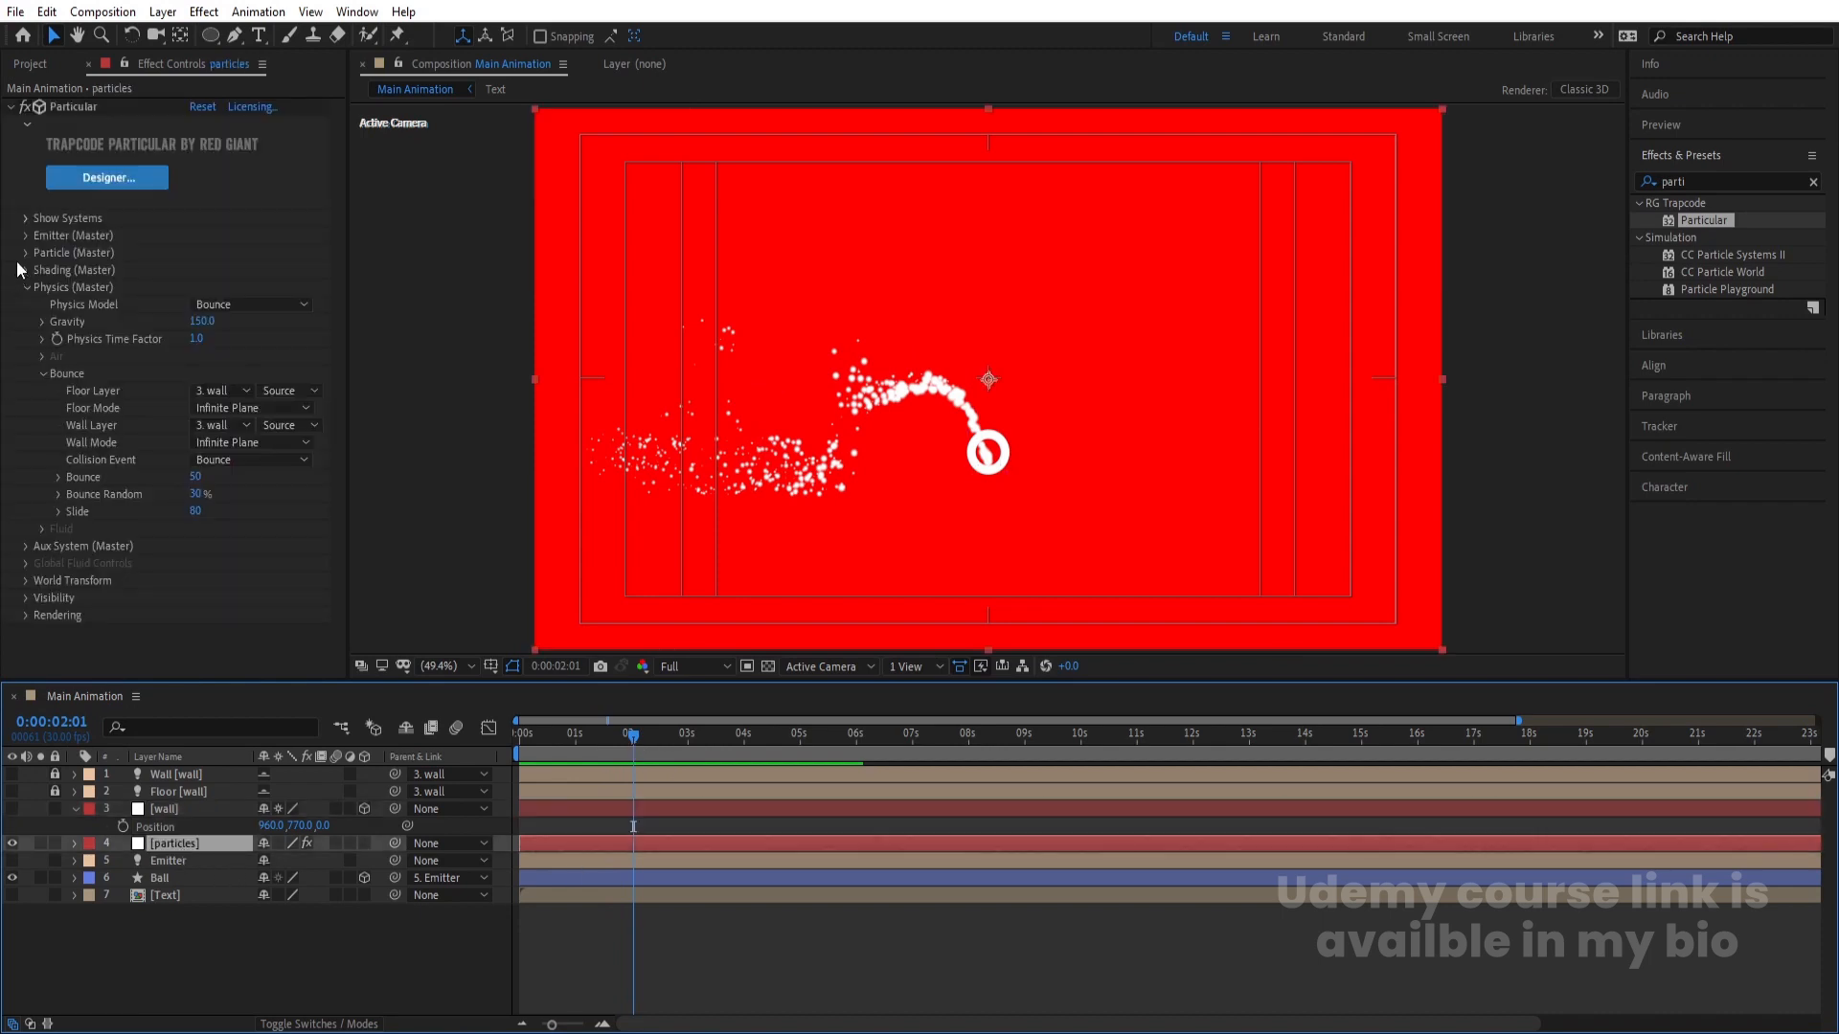
left_click(26, 236)
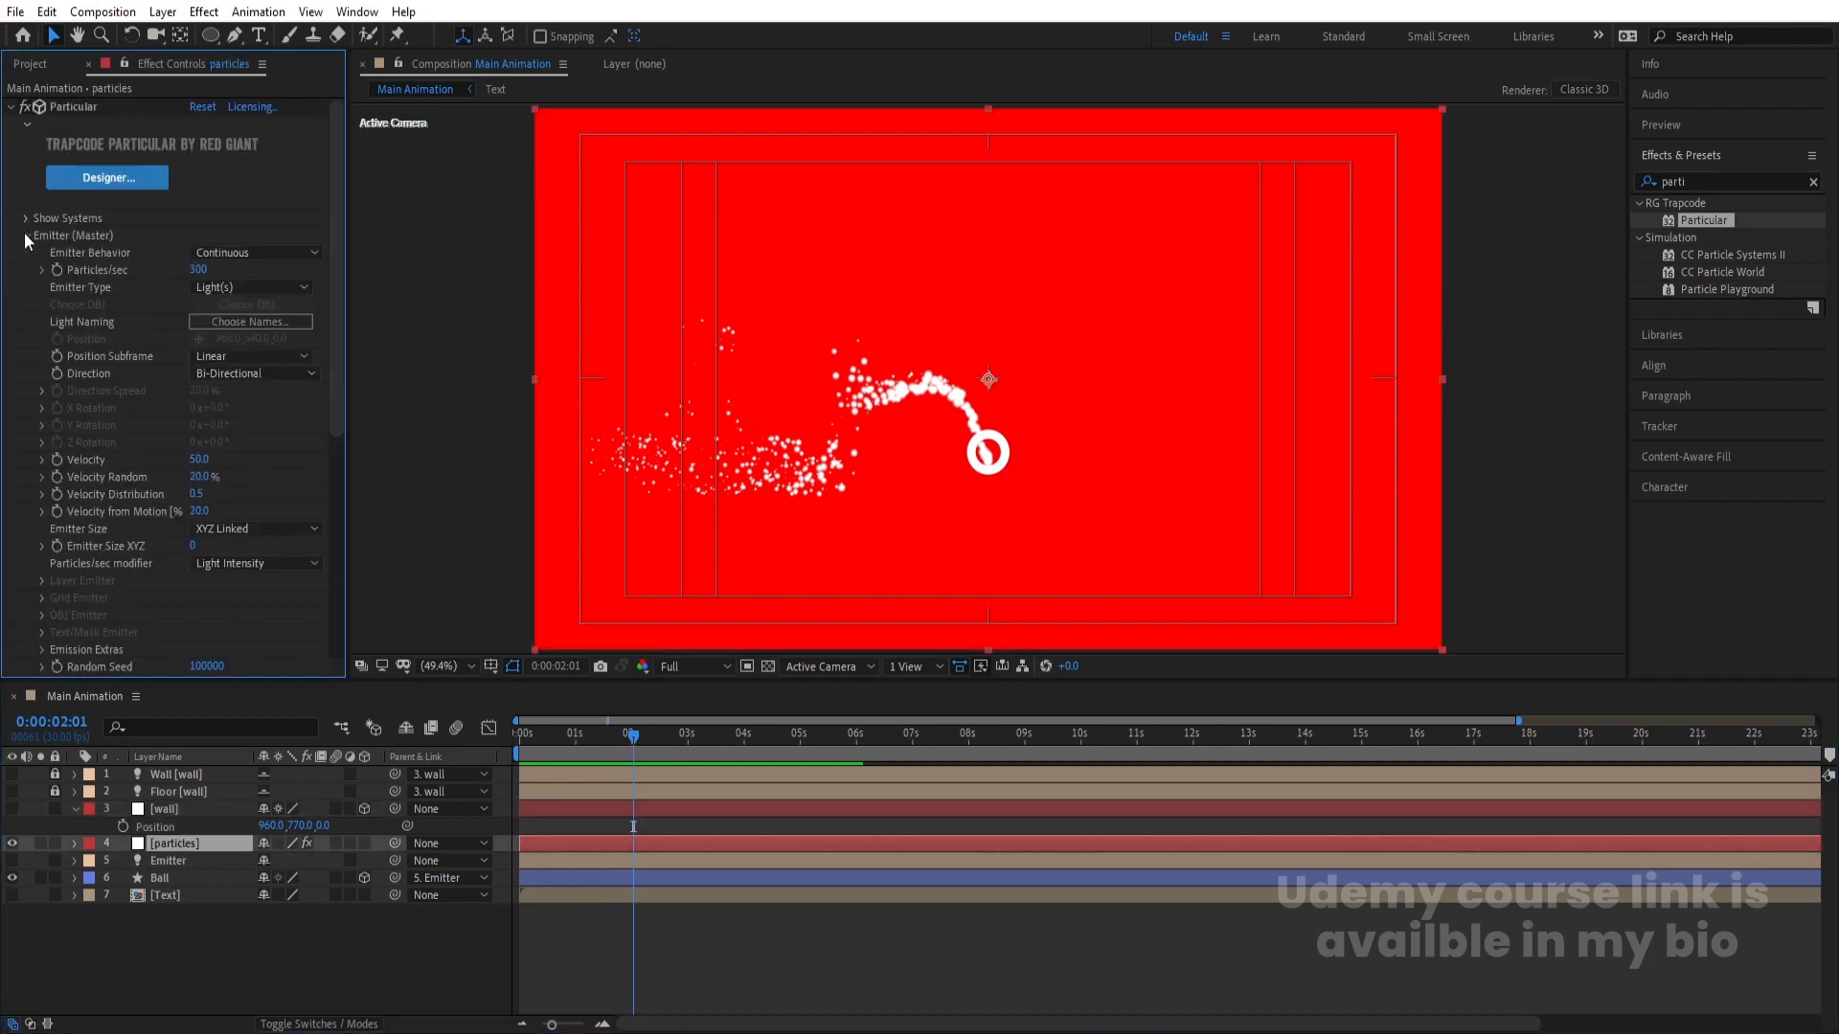
left_click(57, 270)
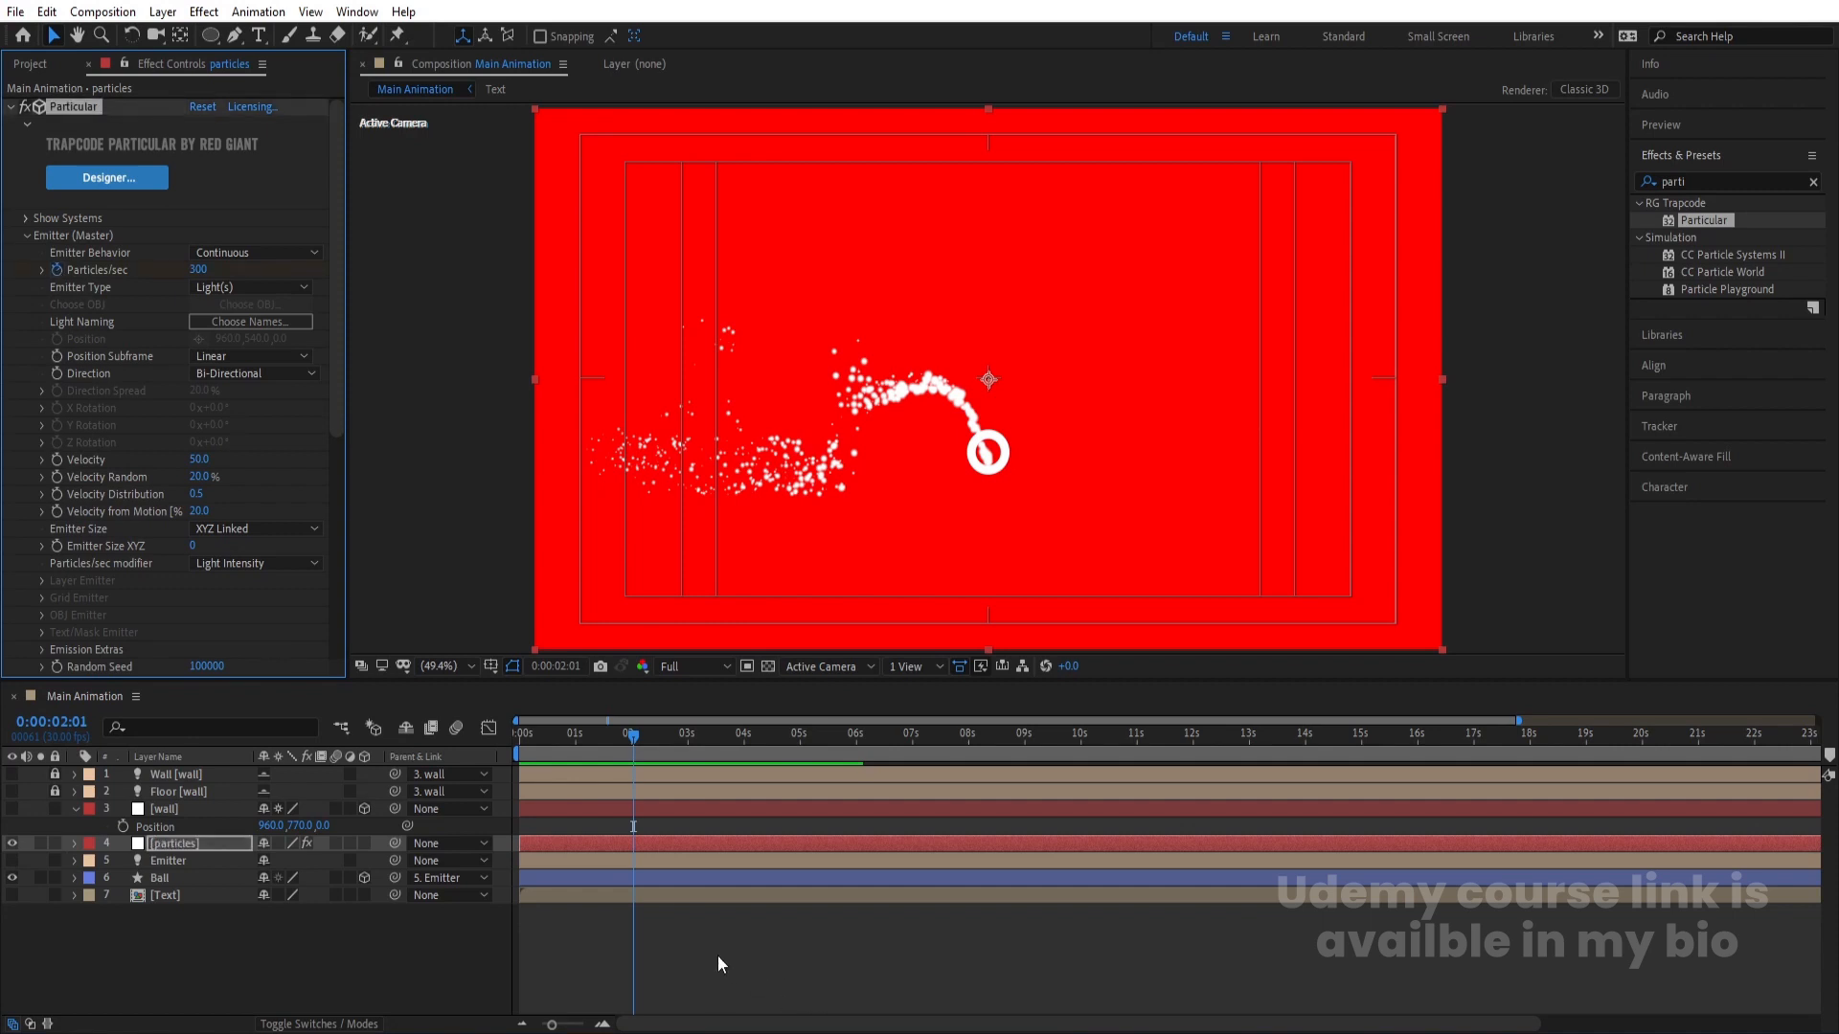
key("u")
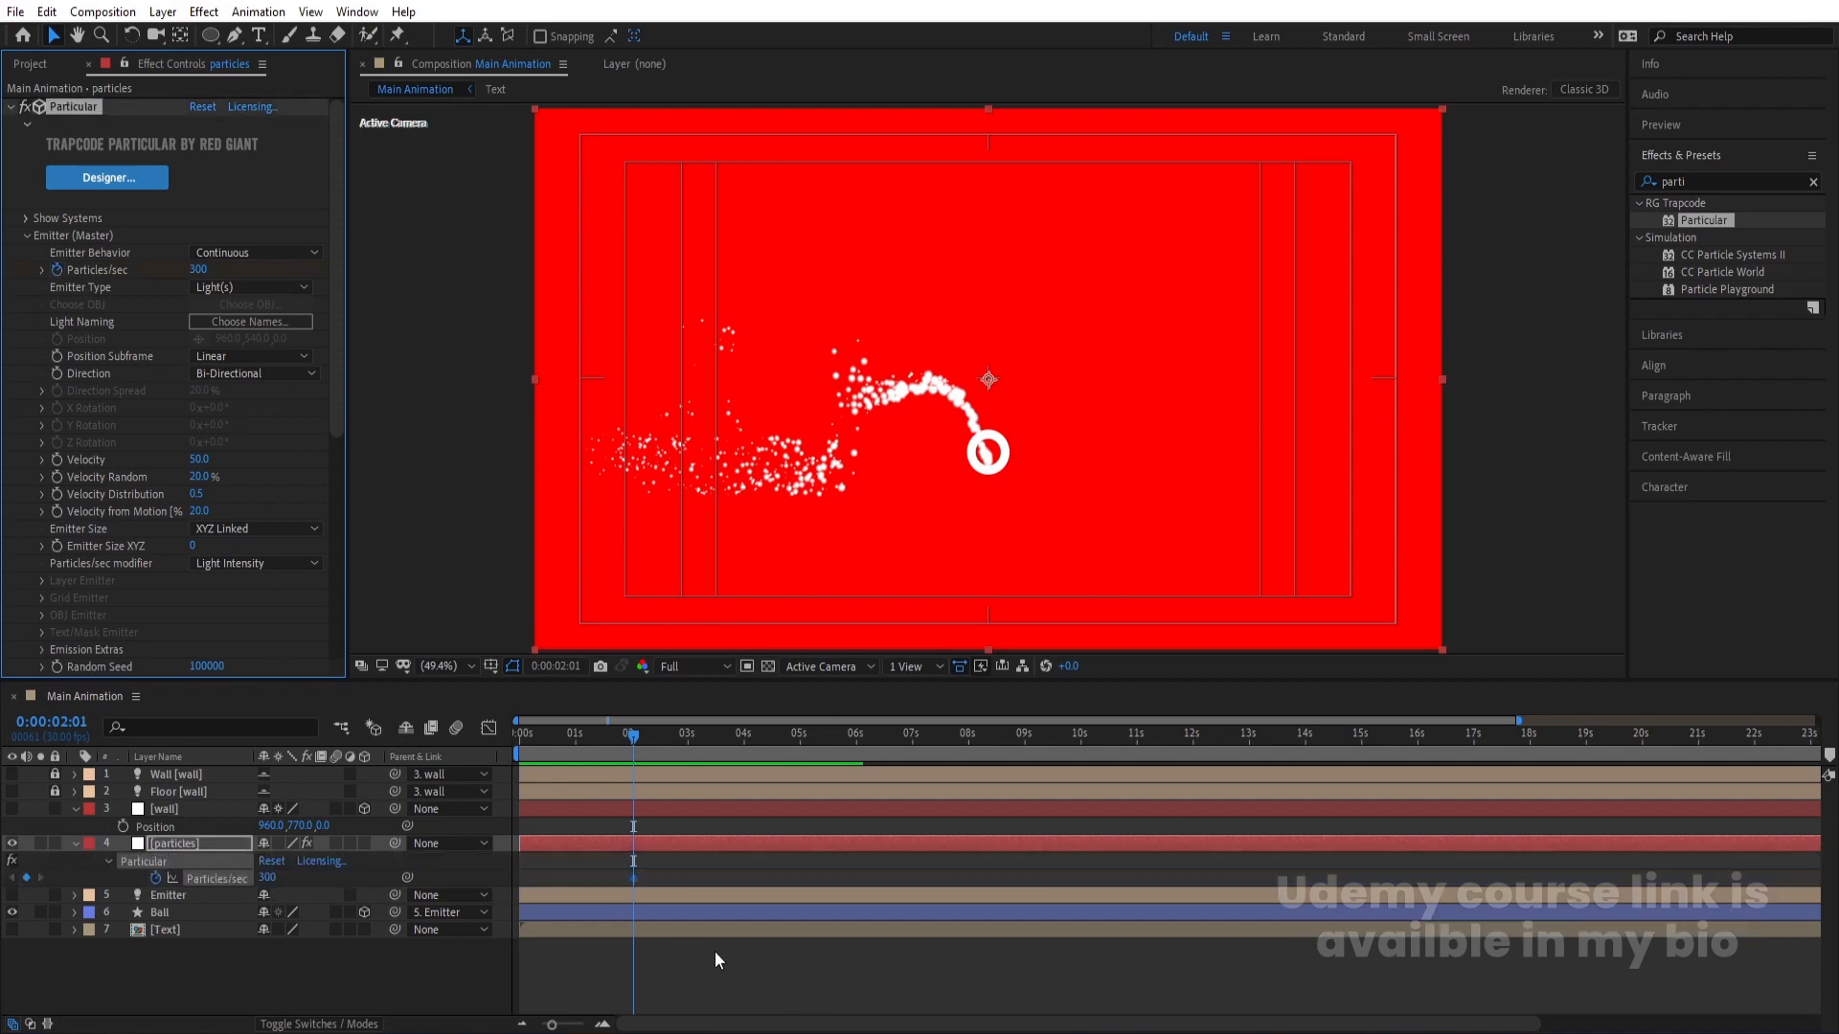
key("Page_Down")
left_click(271, 878)
type("0")
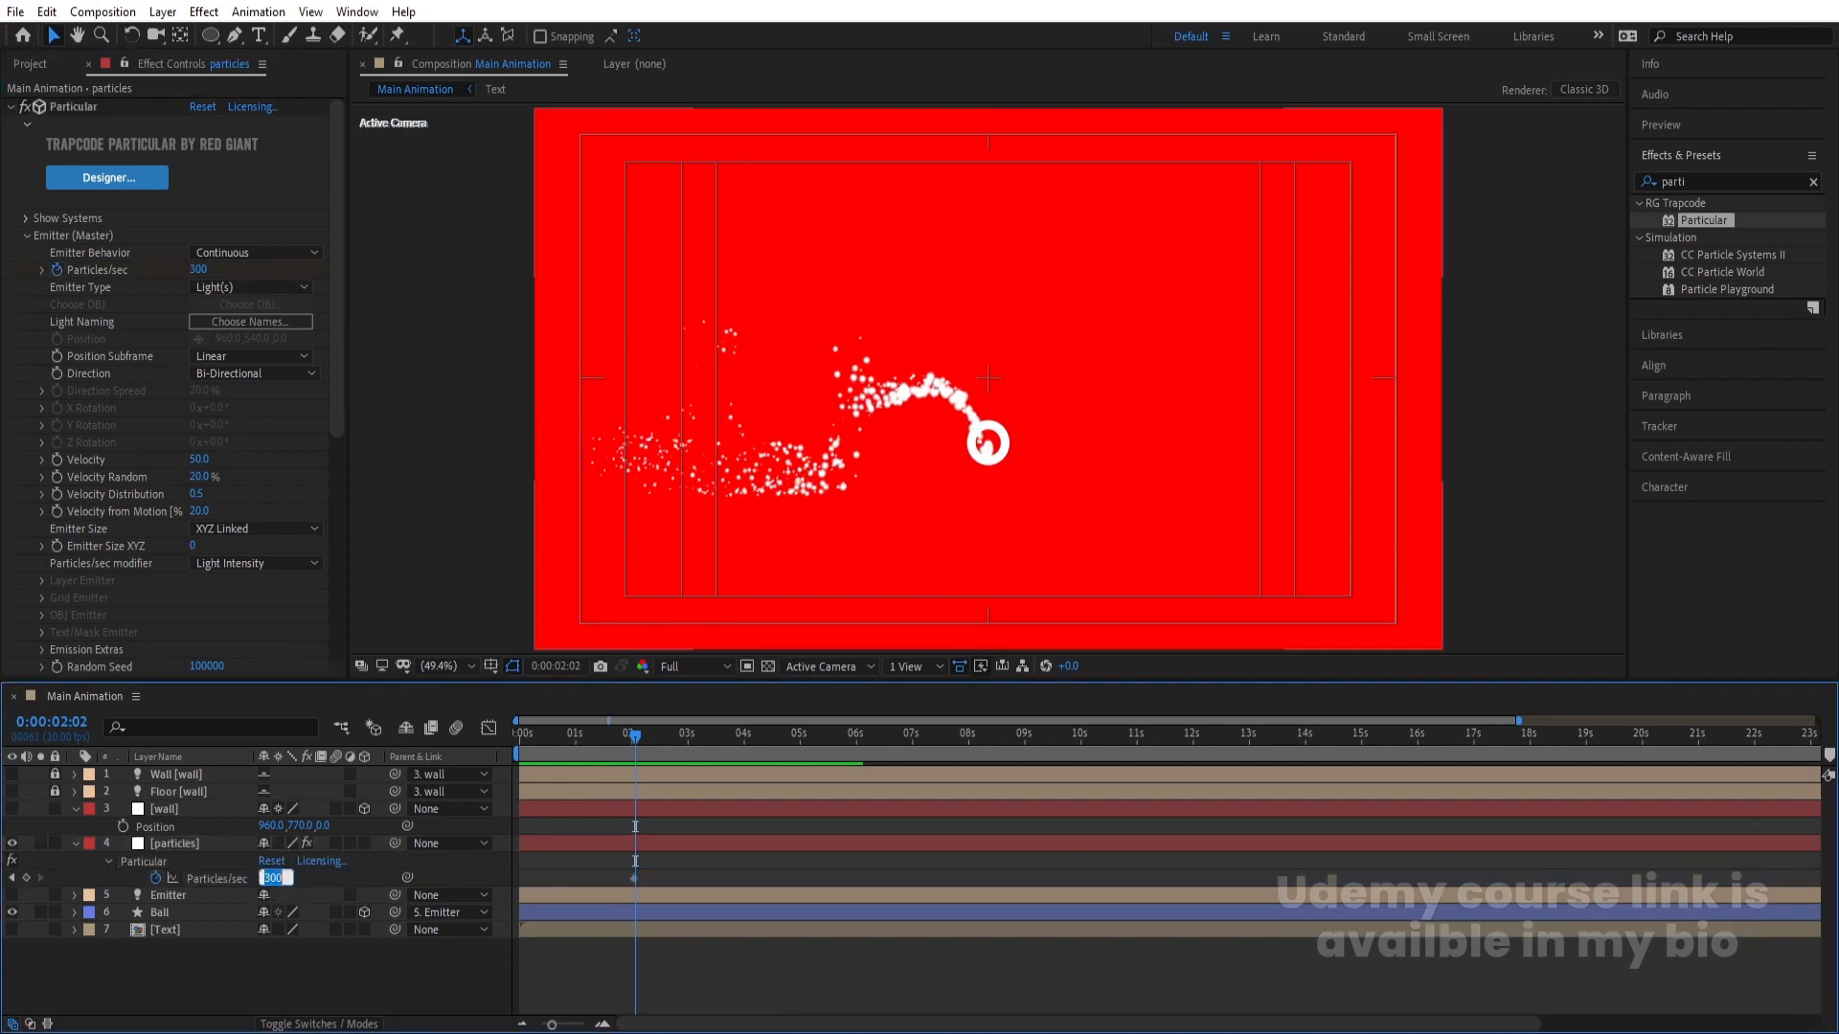
key("Return")
- Preview the animation from the start to check how the particle emission stops
key("Home")
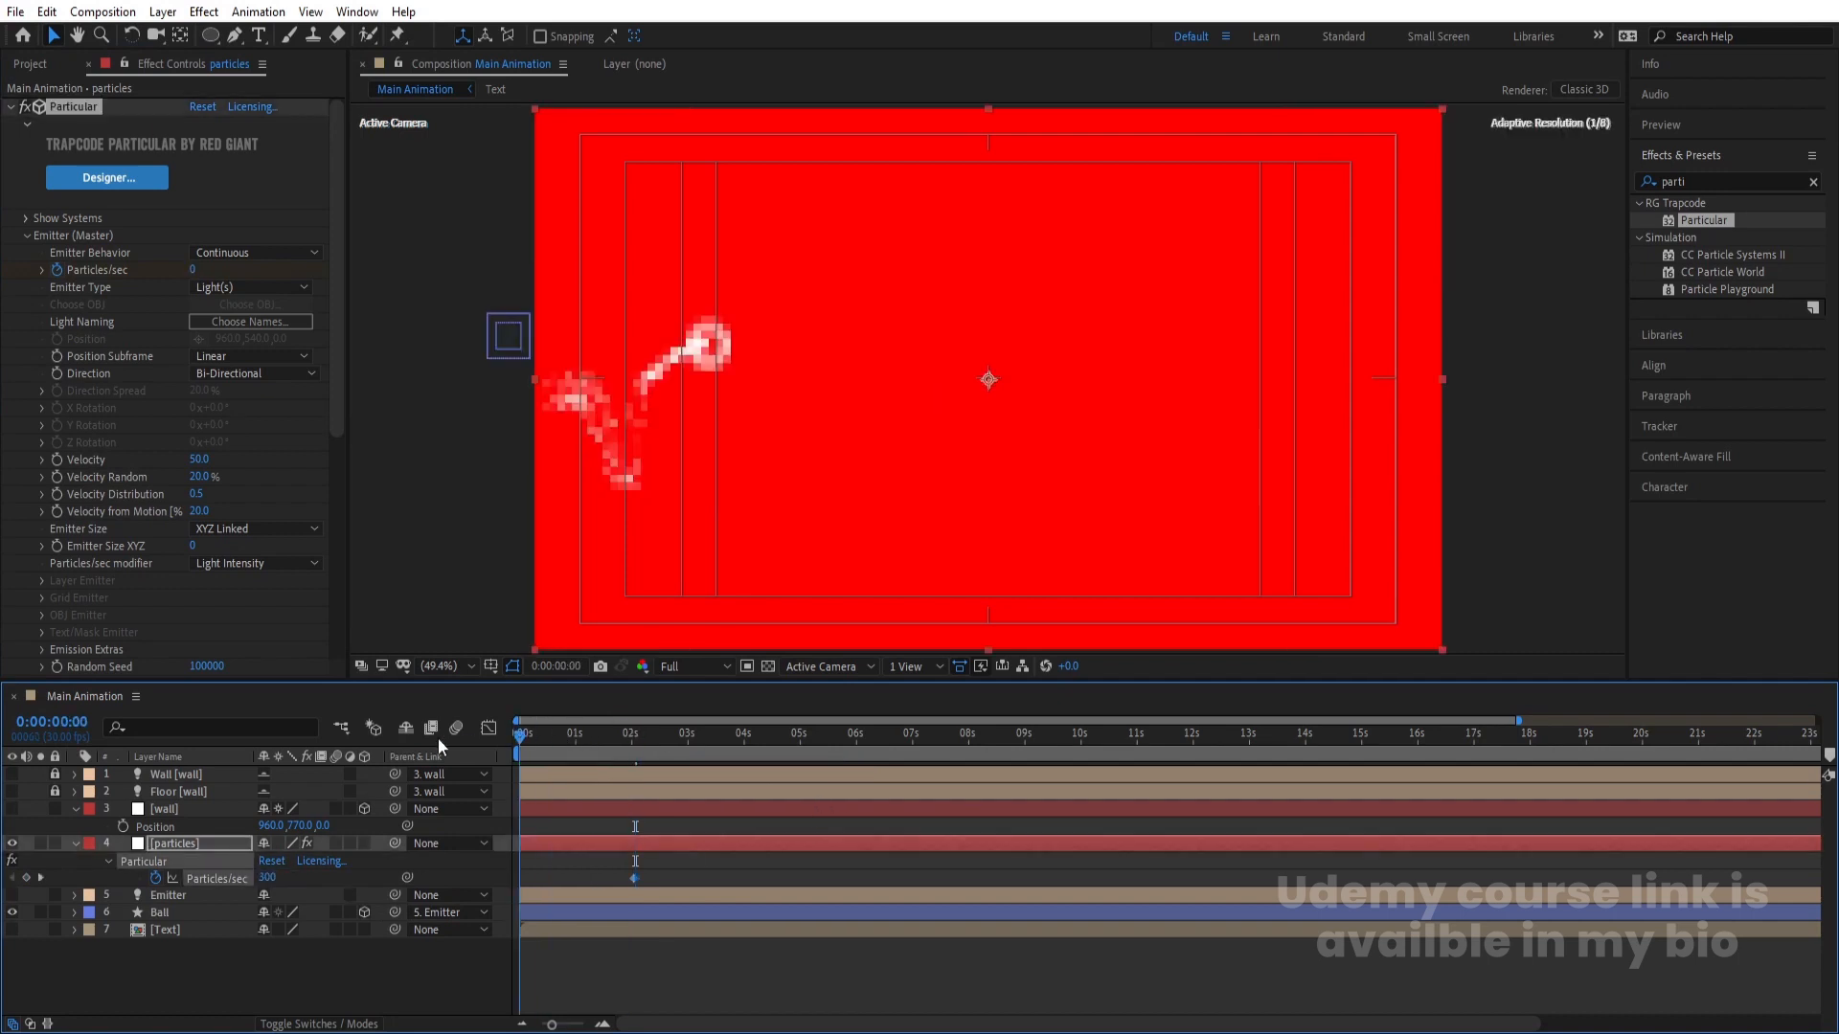
key("space")
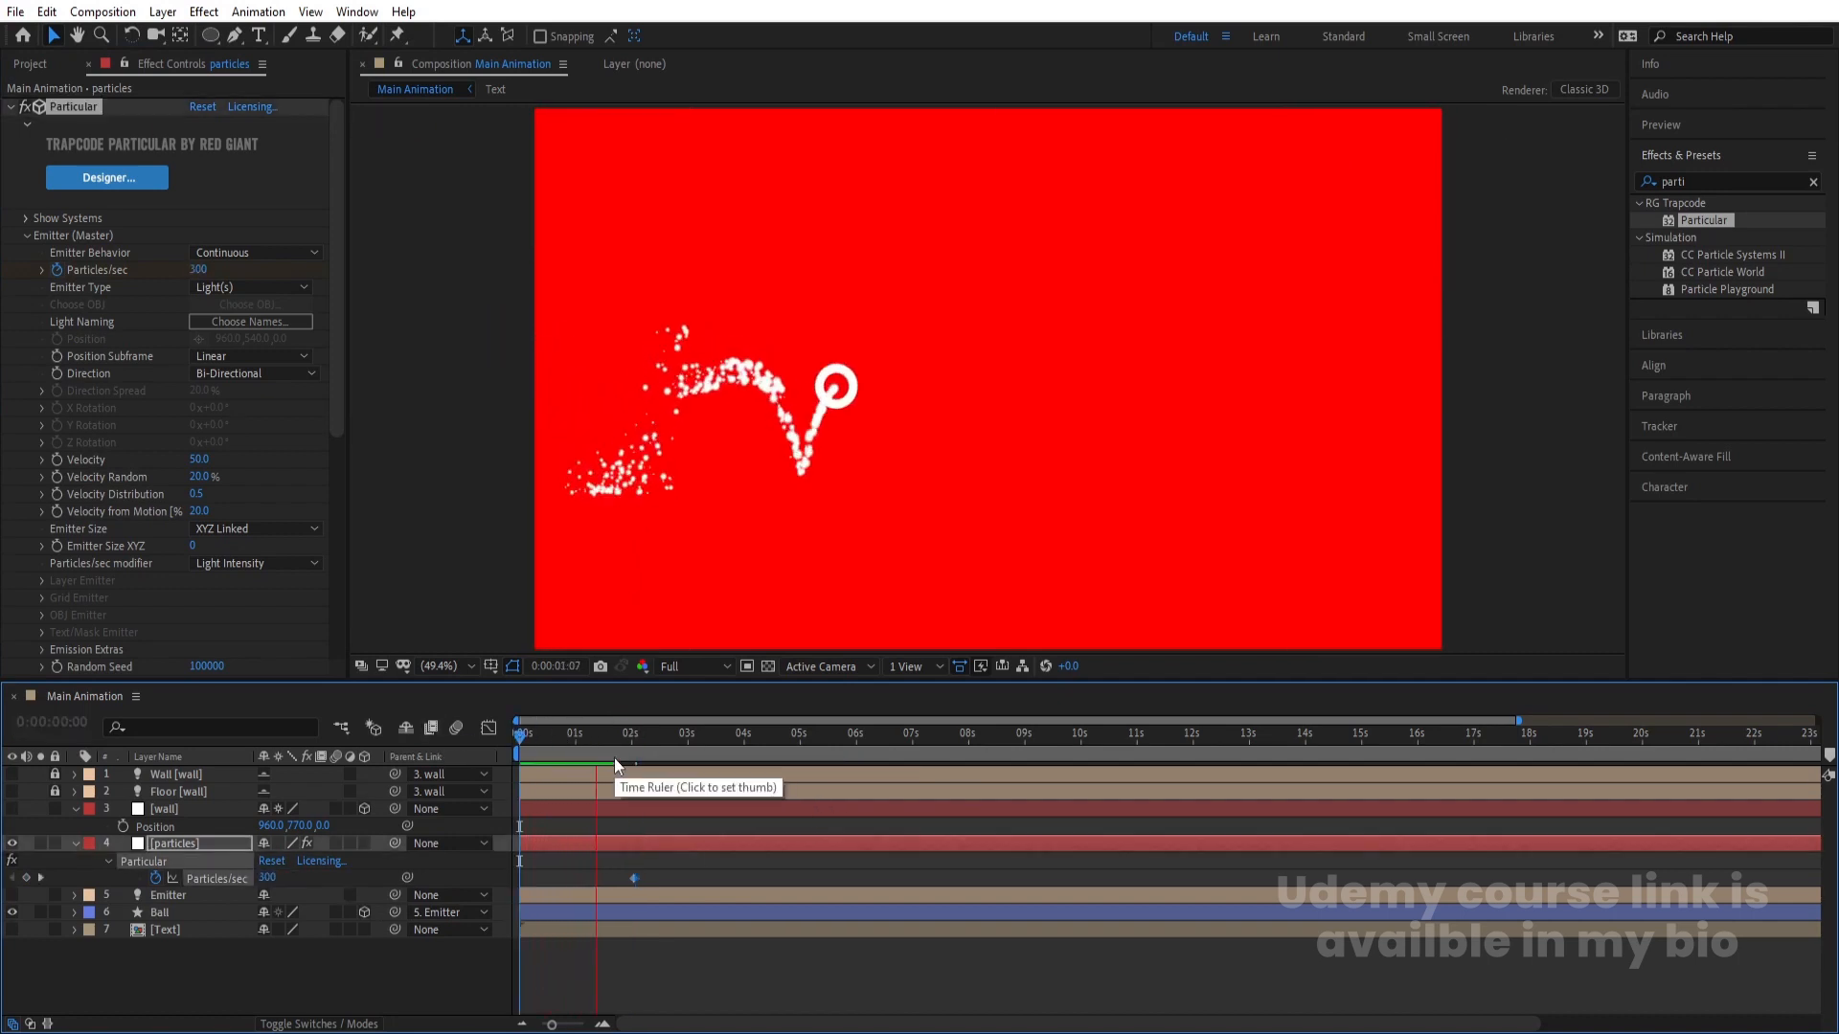
key("space")
key("space")
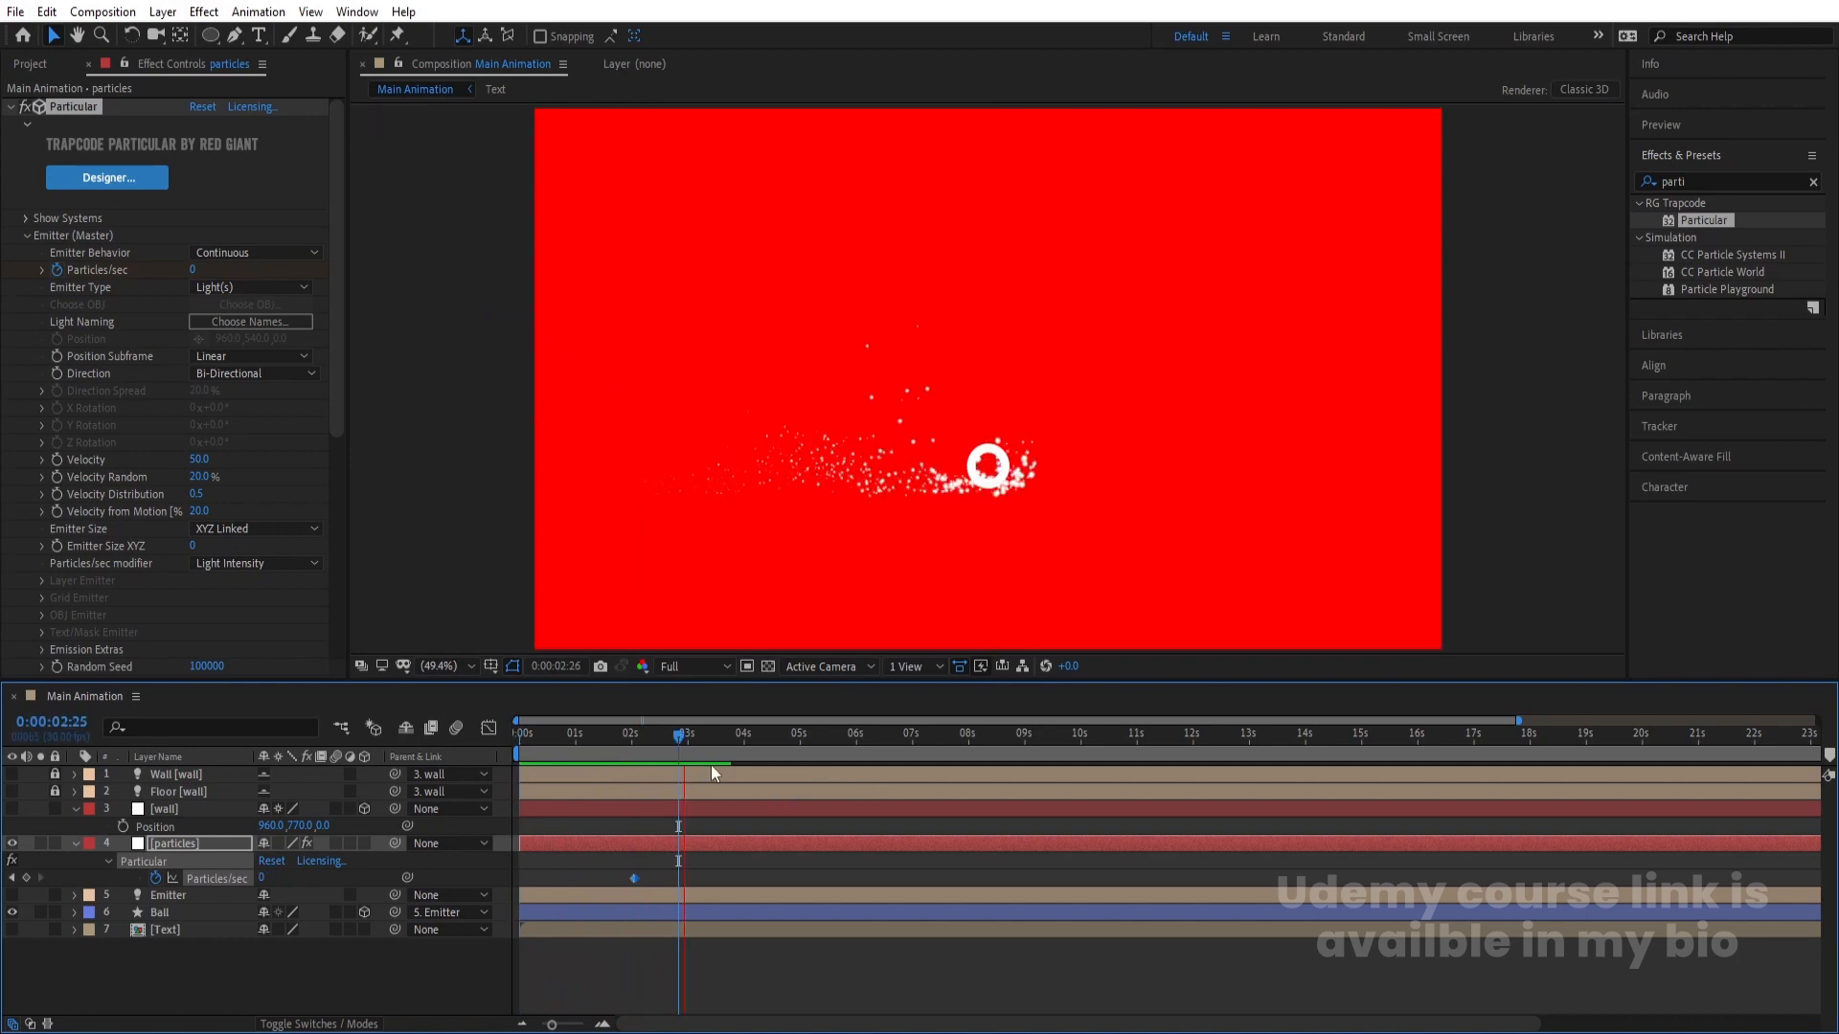
key("space")
- Collapse the revealed layer properties and move the Ball layer to the top of the layer stack
left_click(606, 820)
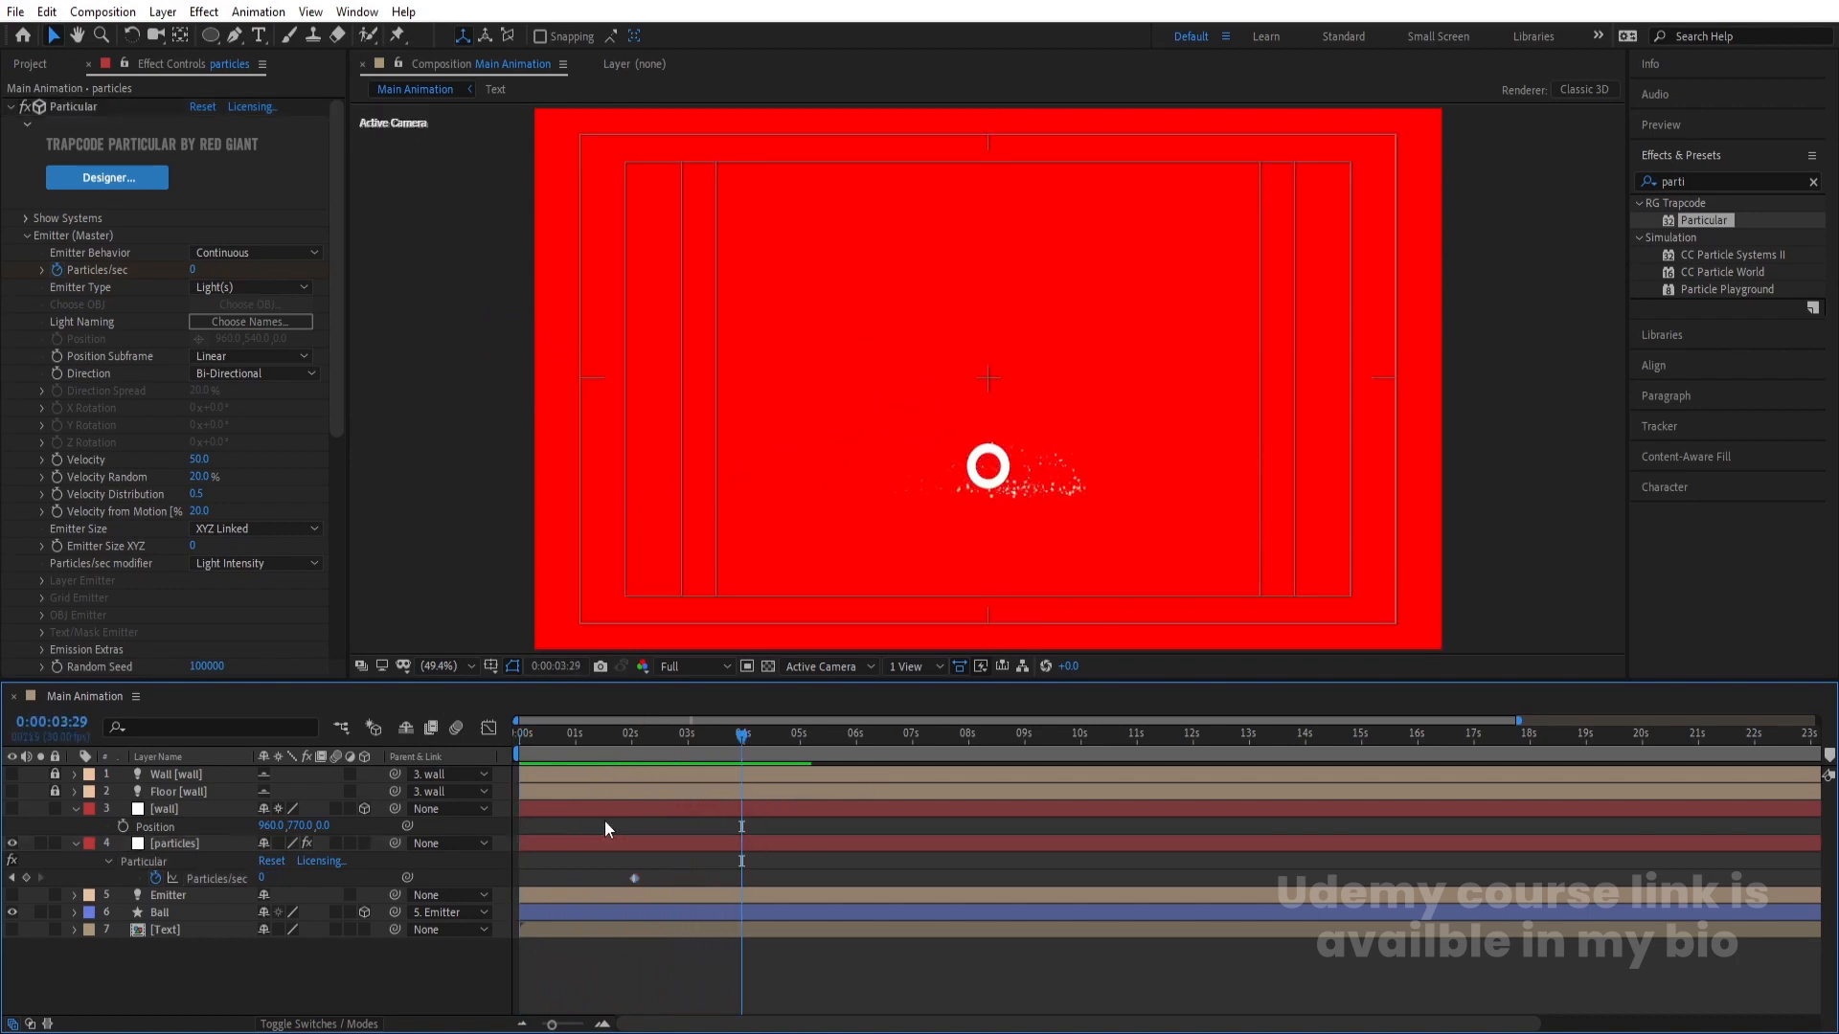
key("u")
left_click(191, 858)
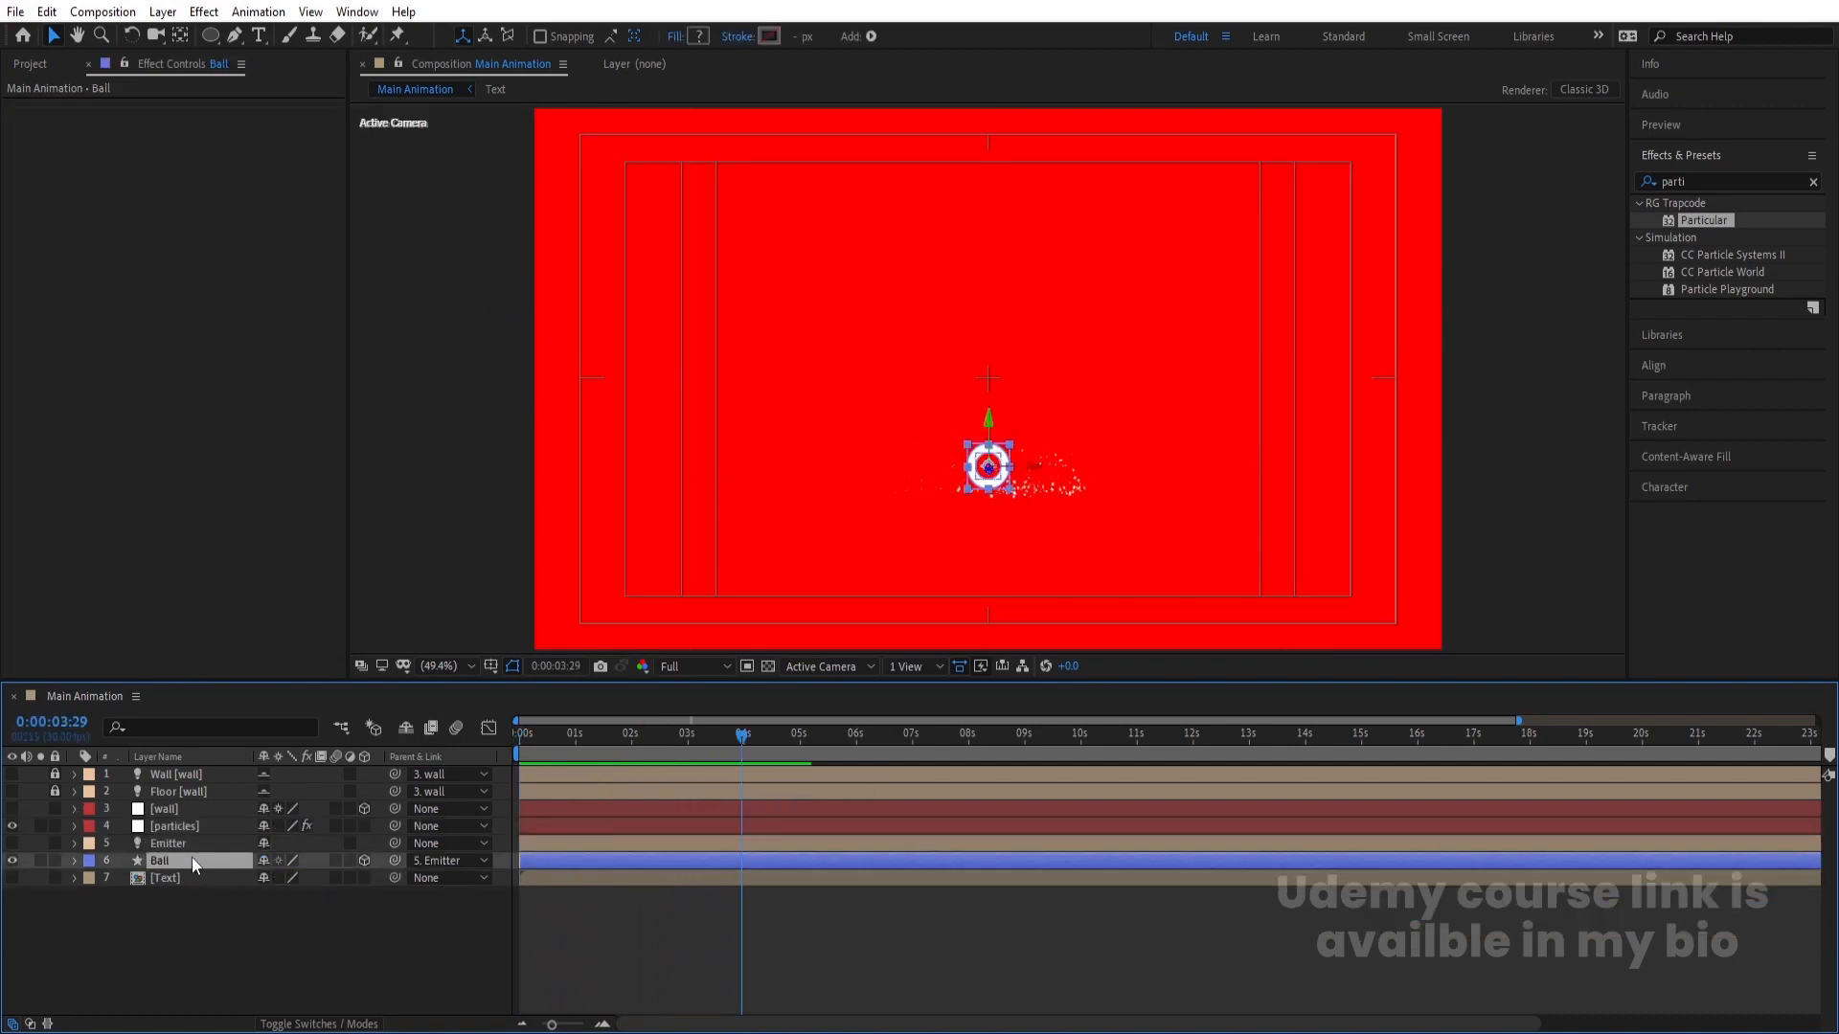
left_click_drag(192, 858, 184, 770)
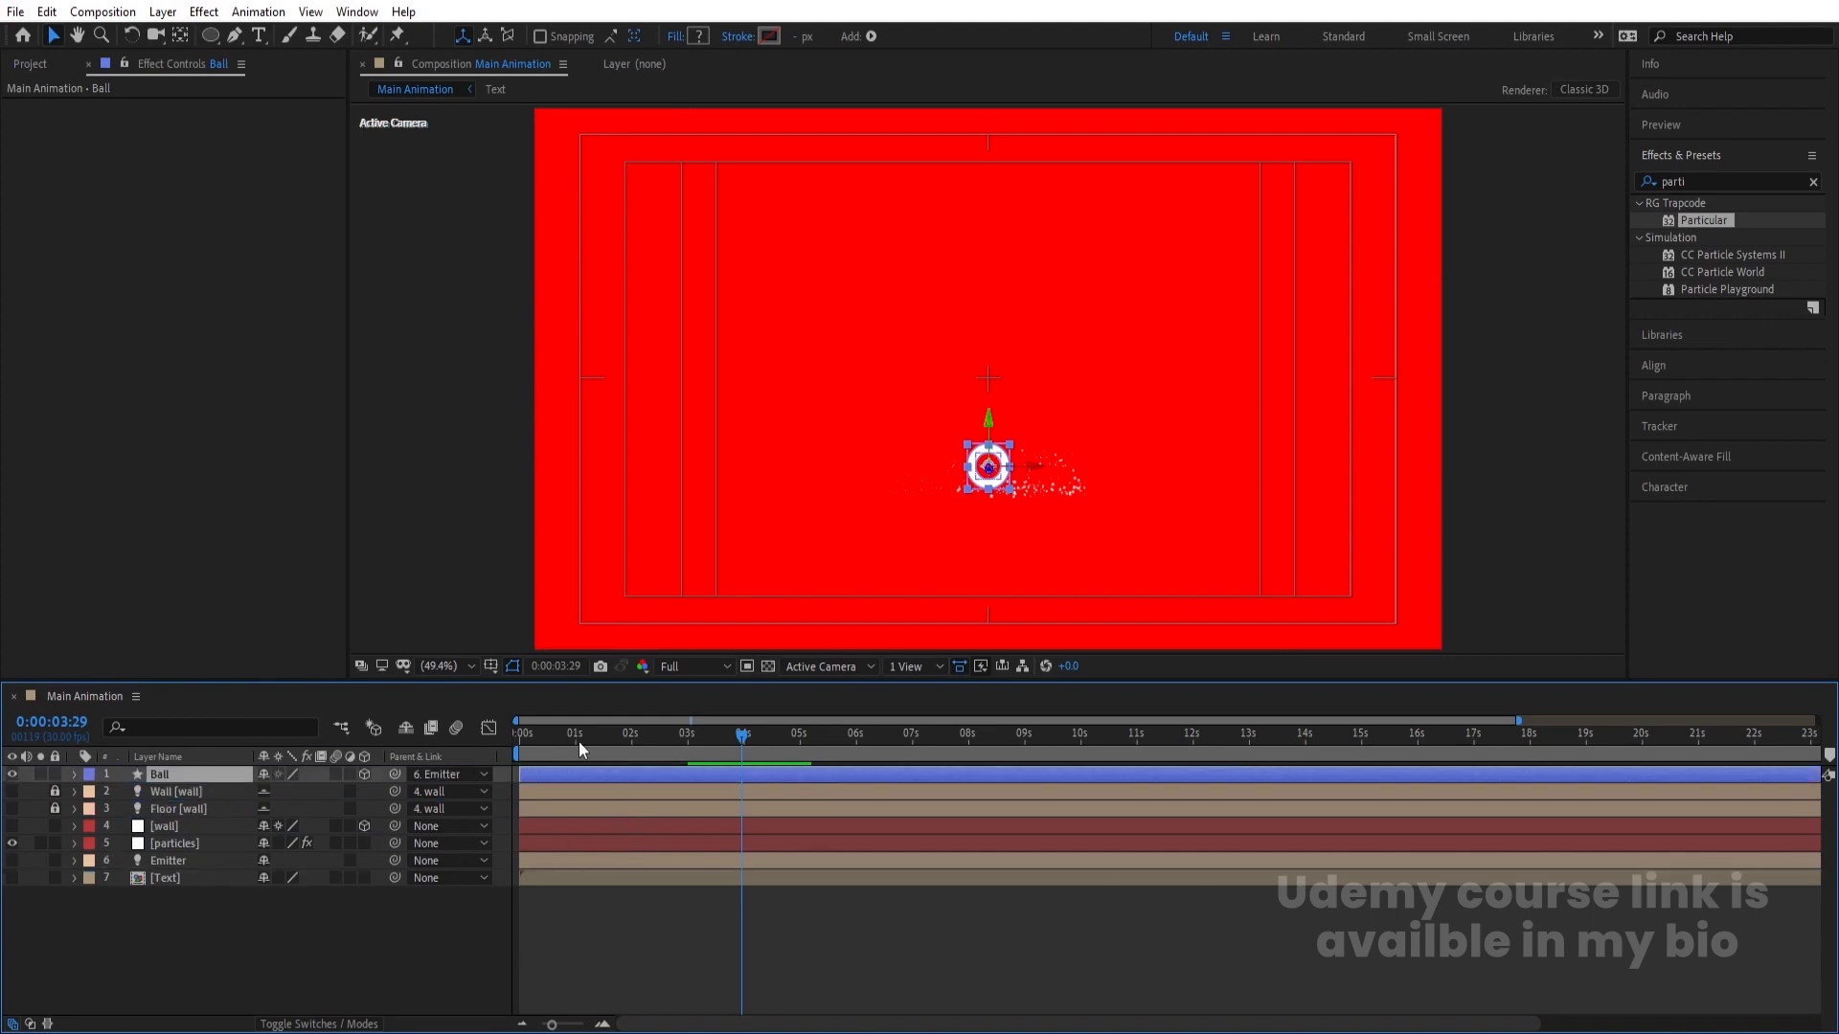
- Preview the animation from the start with the Ball layer in front of the particles
left_click_drag(579, 741, 446, 734)
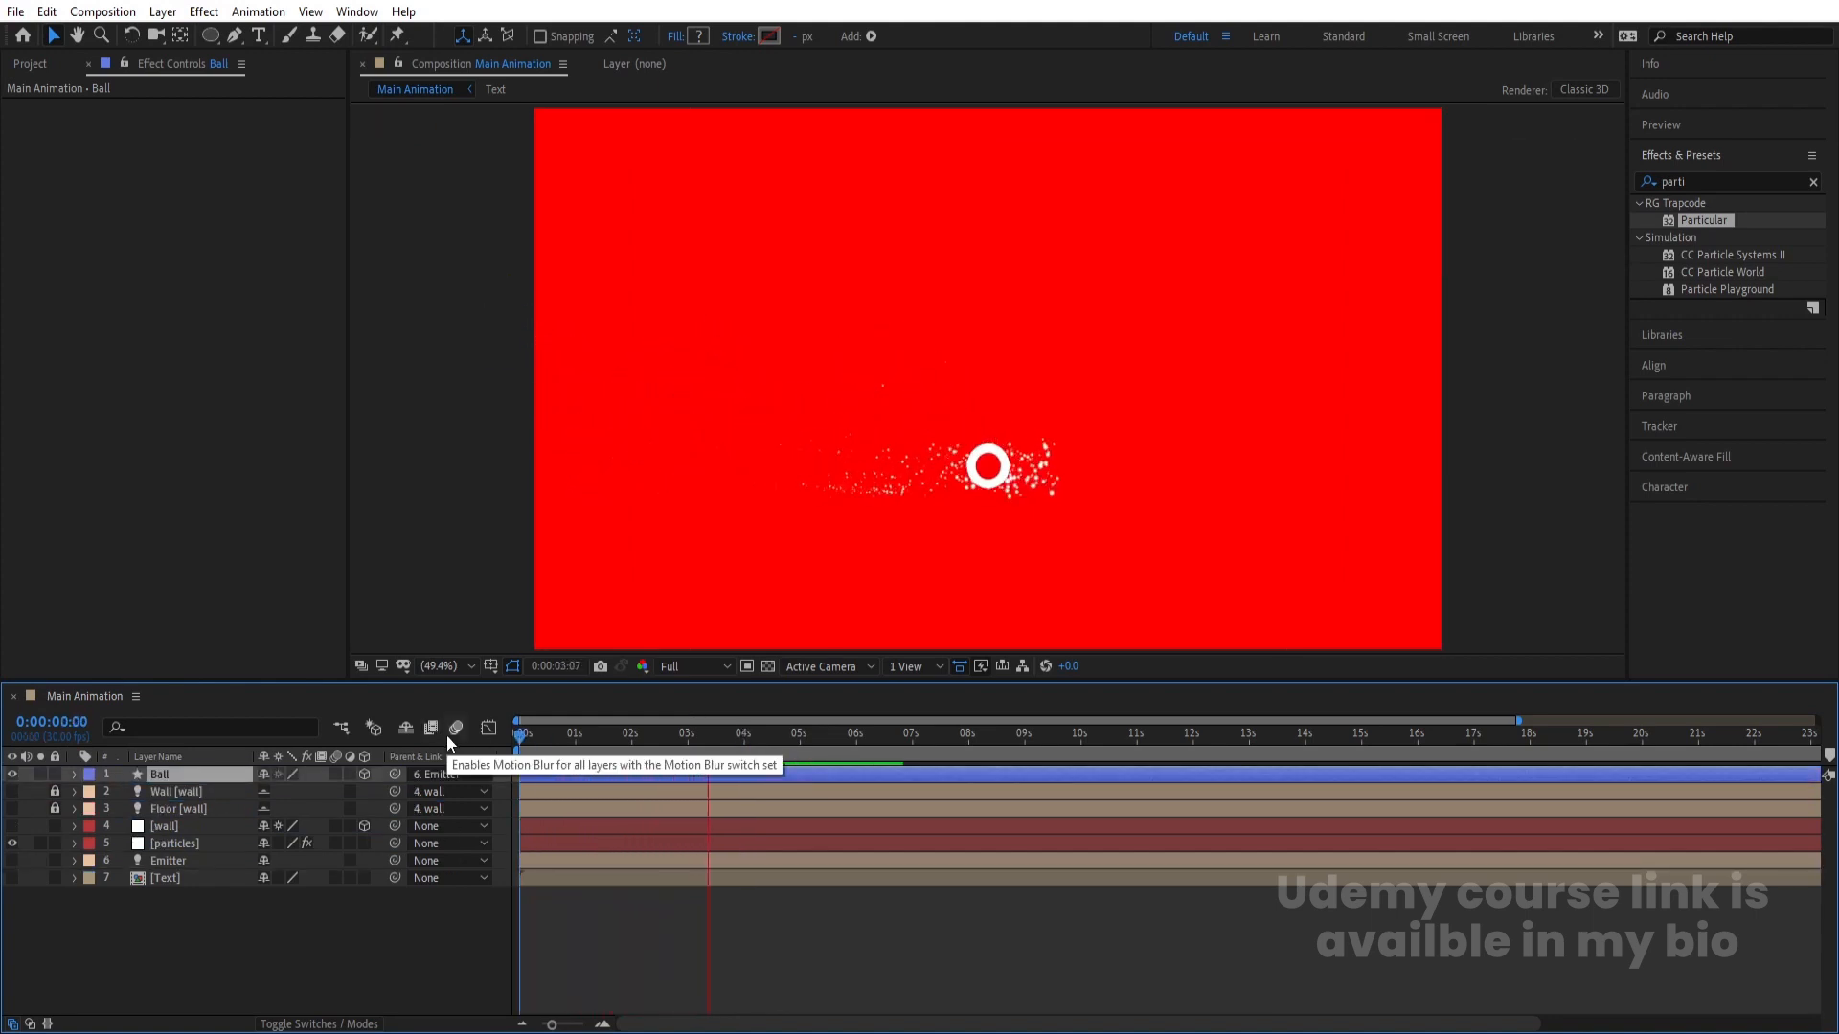
key("space")
key("space")
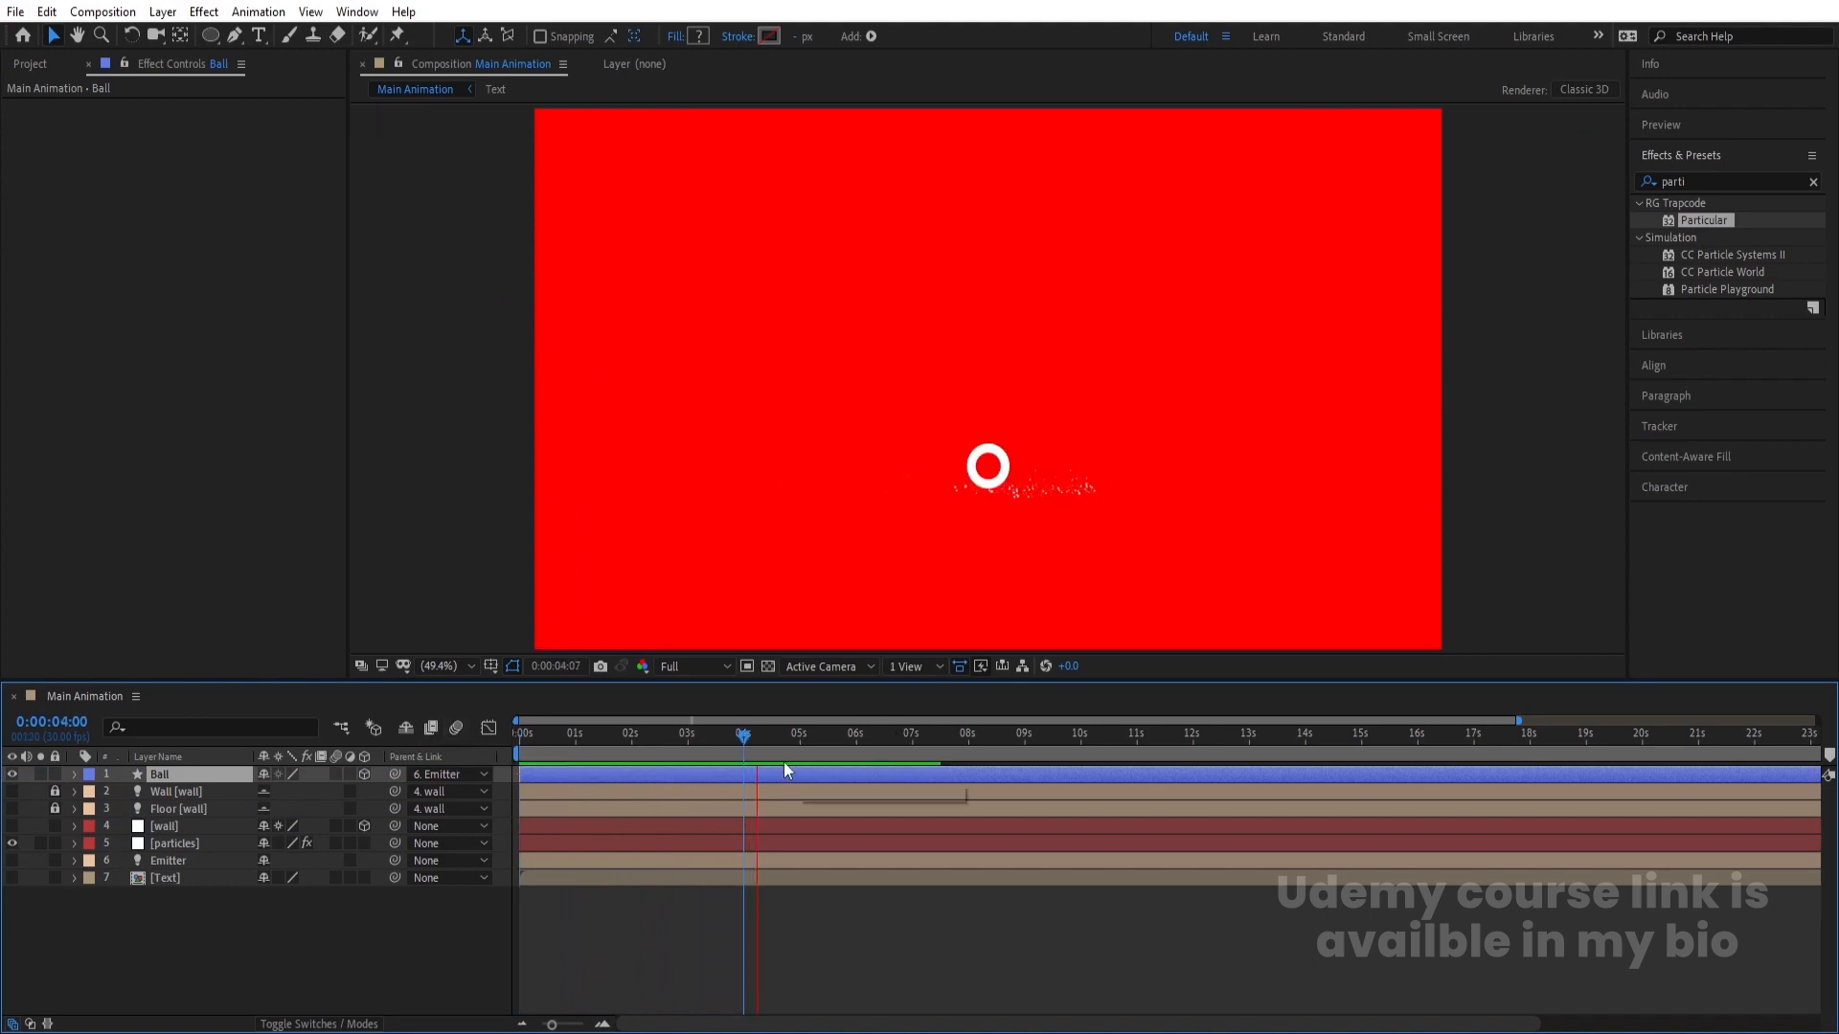
left_click_drag(749, 740, 498, 746)
key("space")
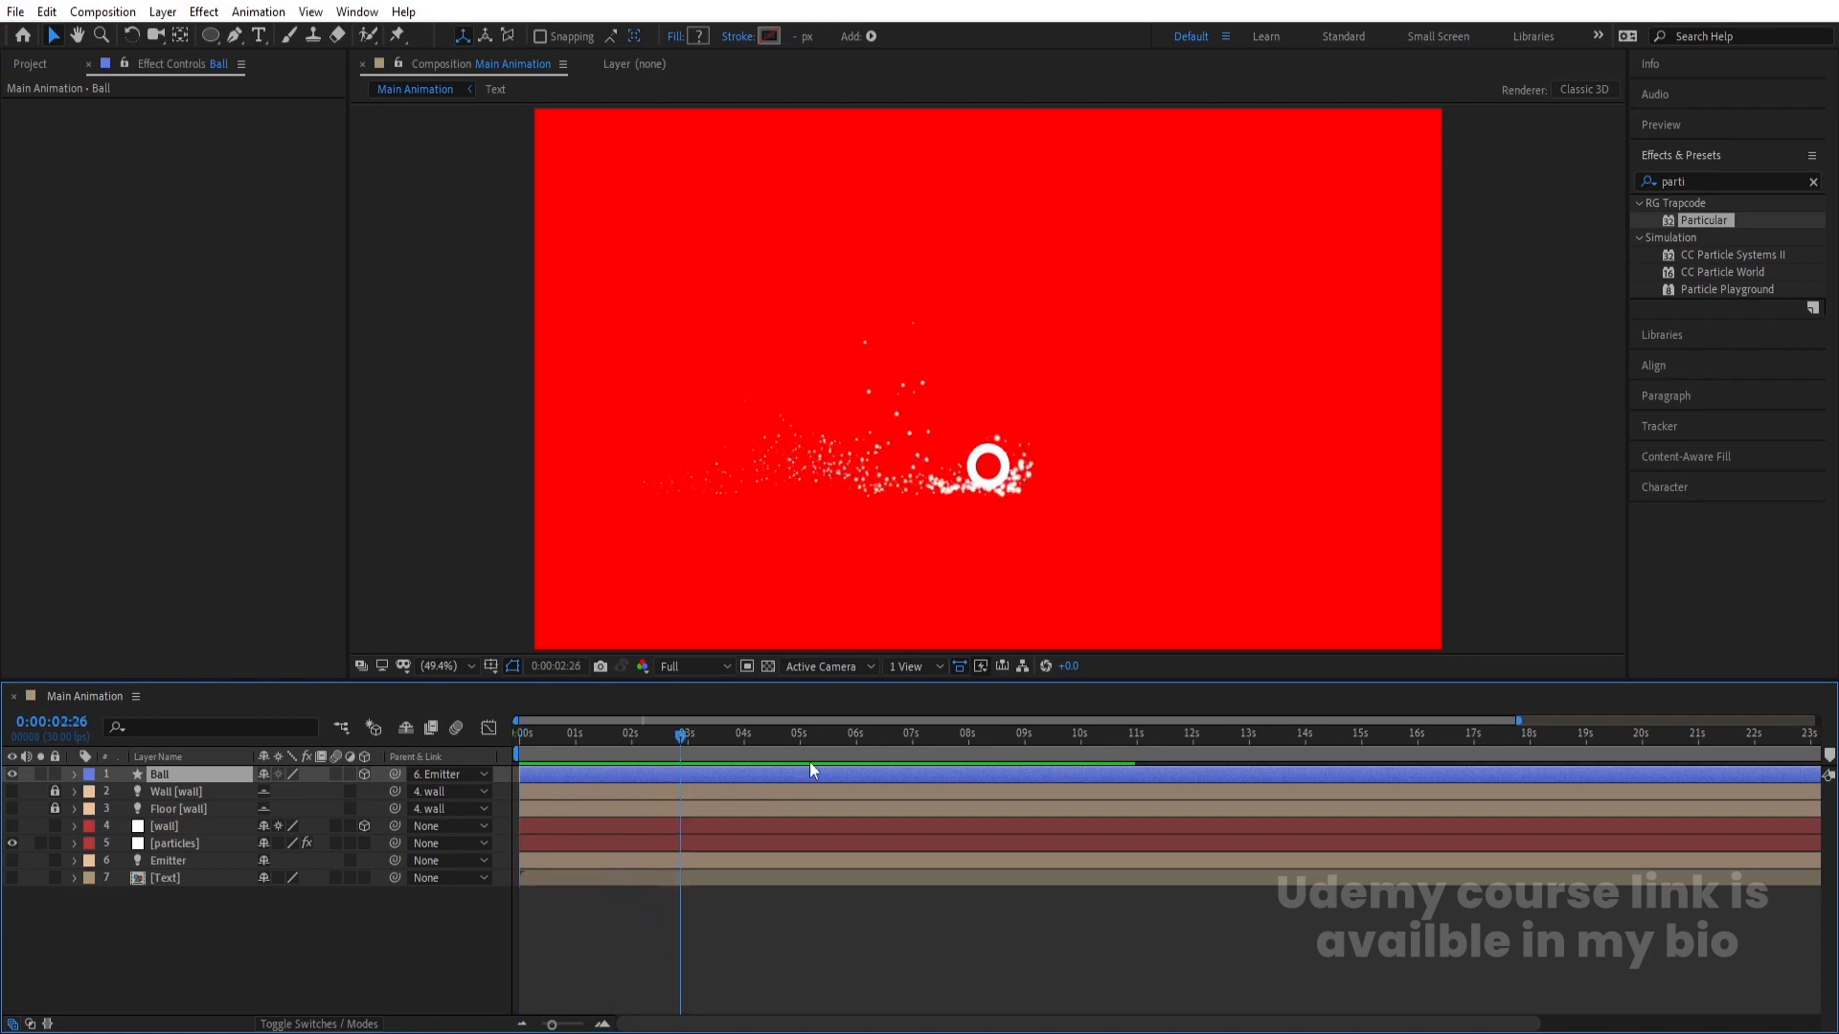
key("space")
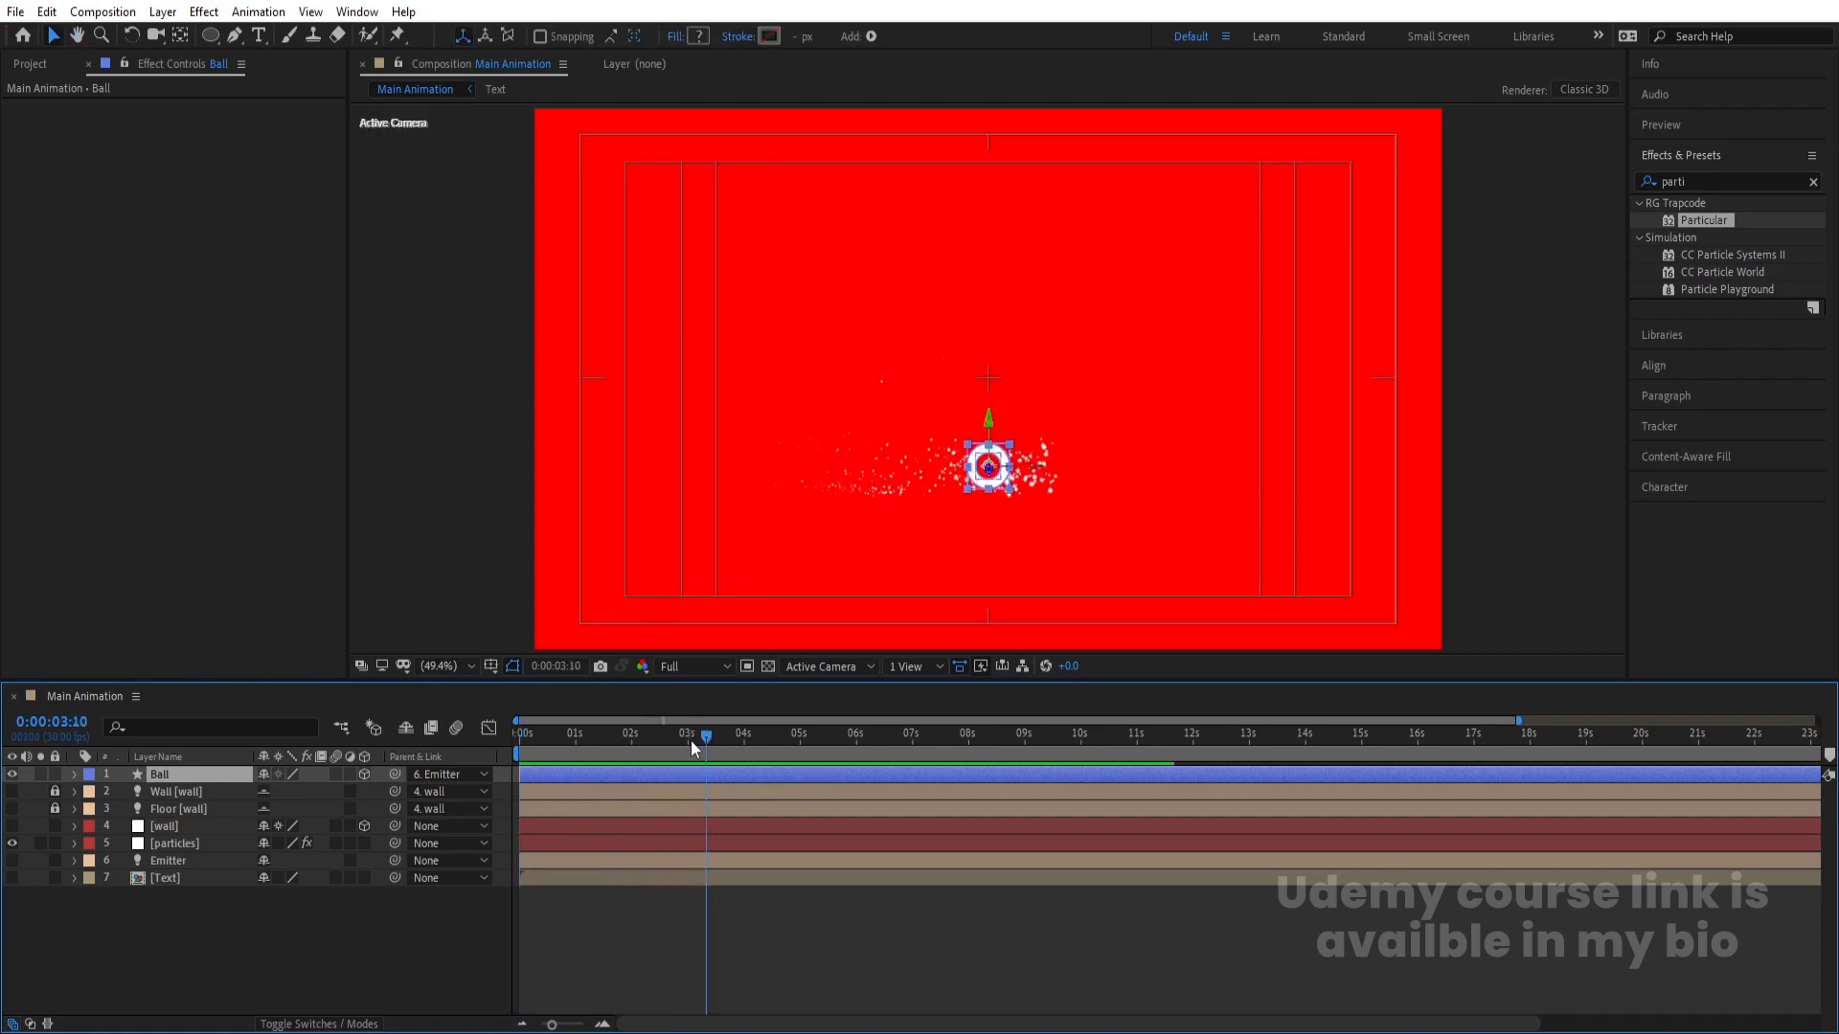
- Add Position keyframes to the Ball layer at 0:00:02:24 and 0:00:03:21
left_click_drag(692, 740, 629, 740)
key("space")
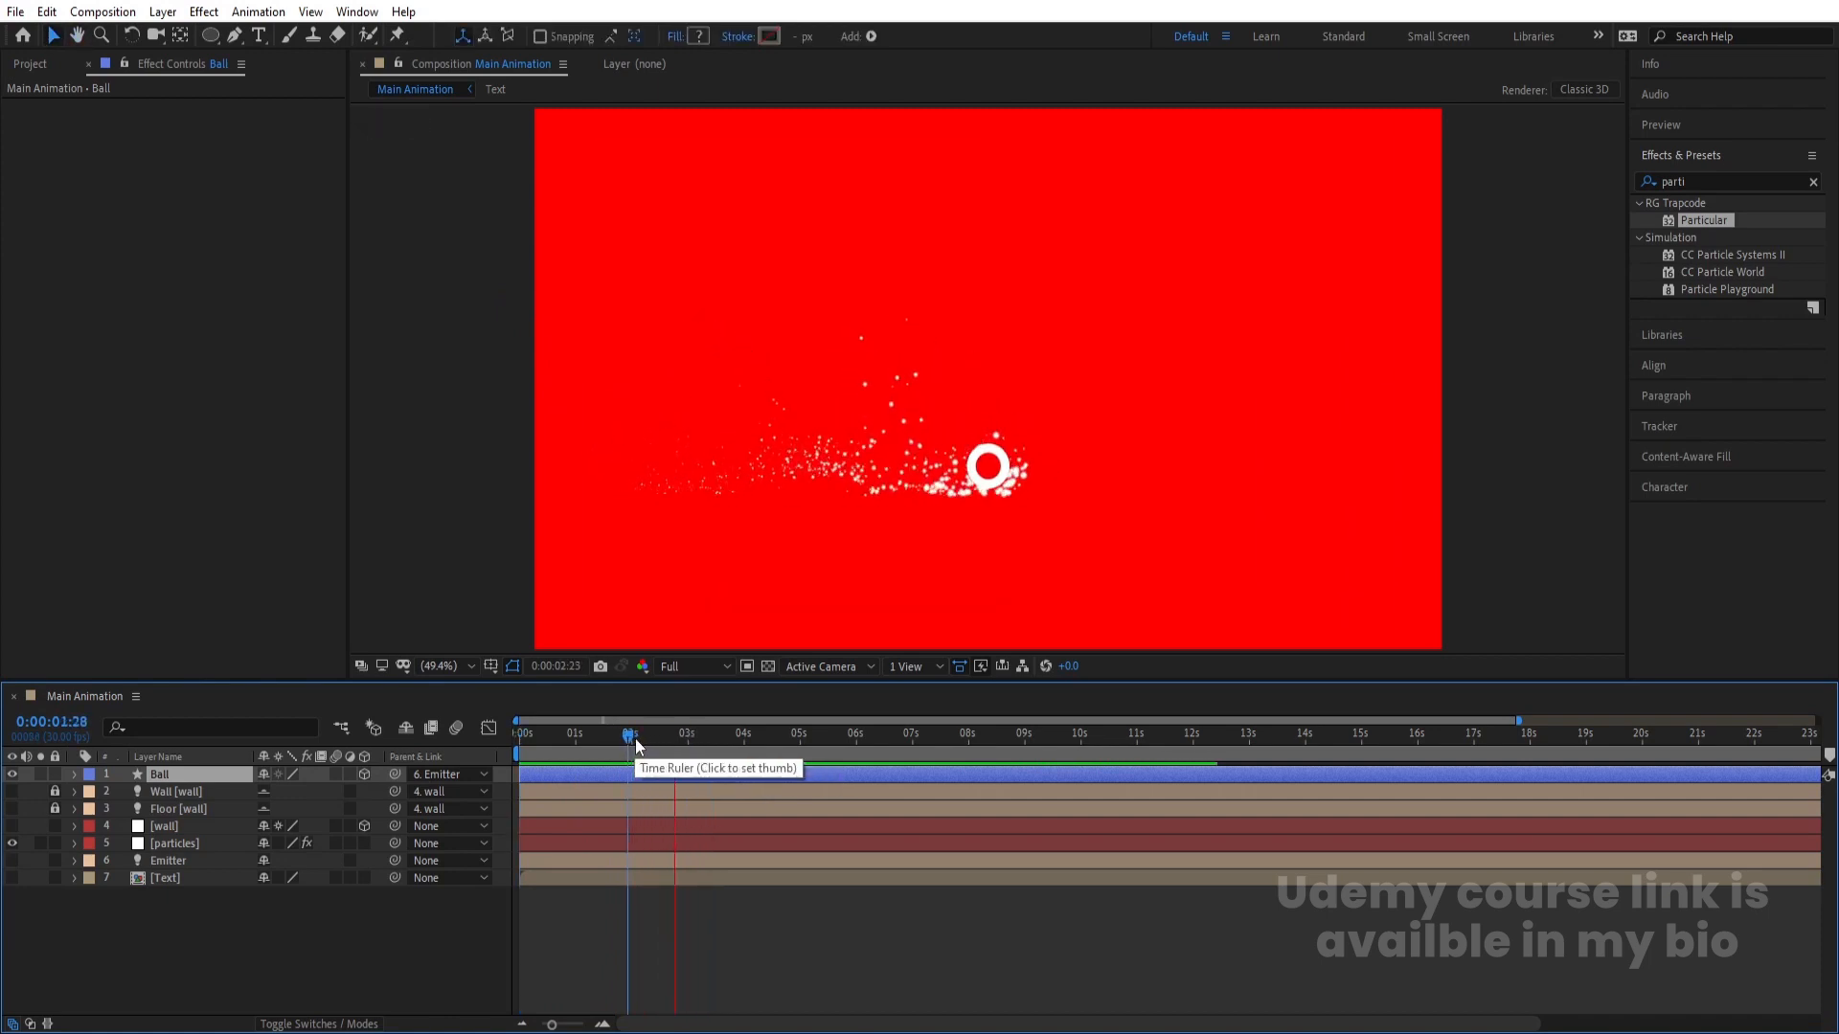
key("space")
key("p")
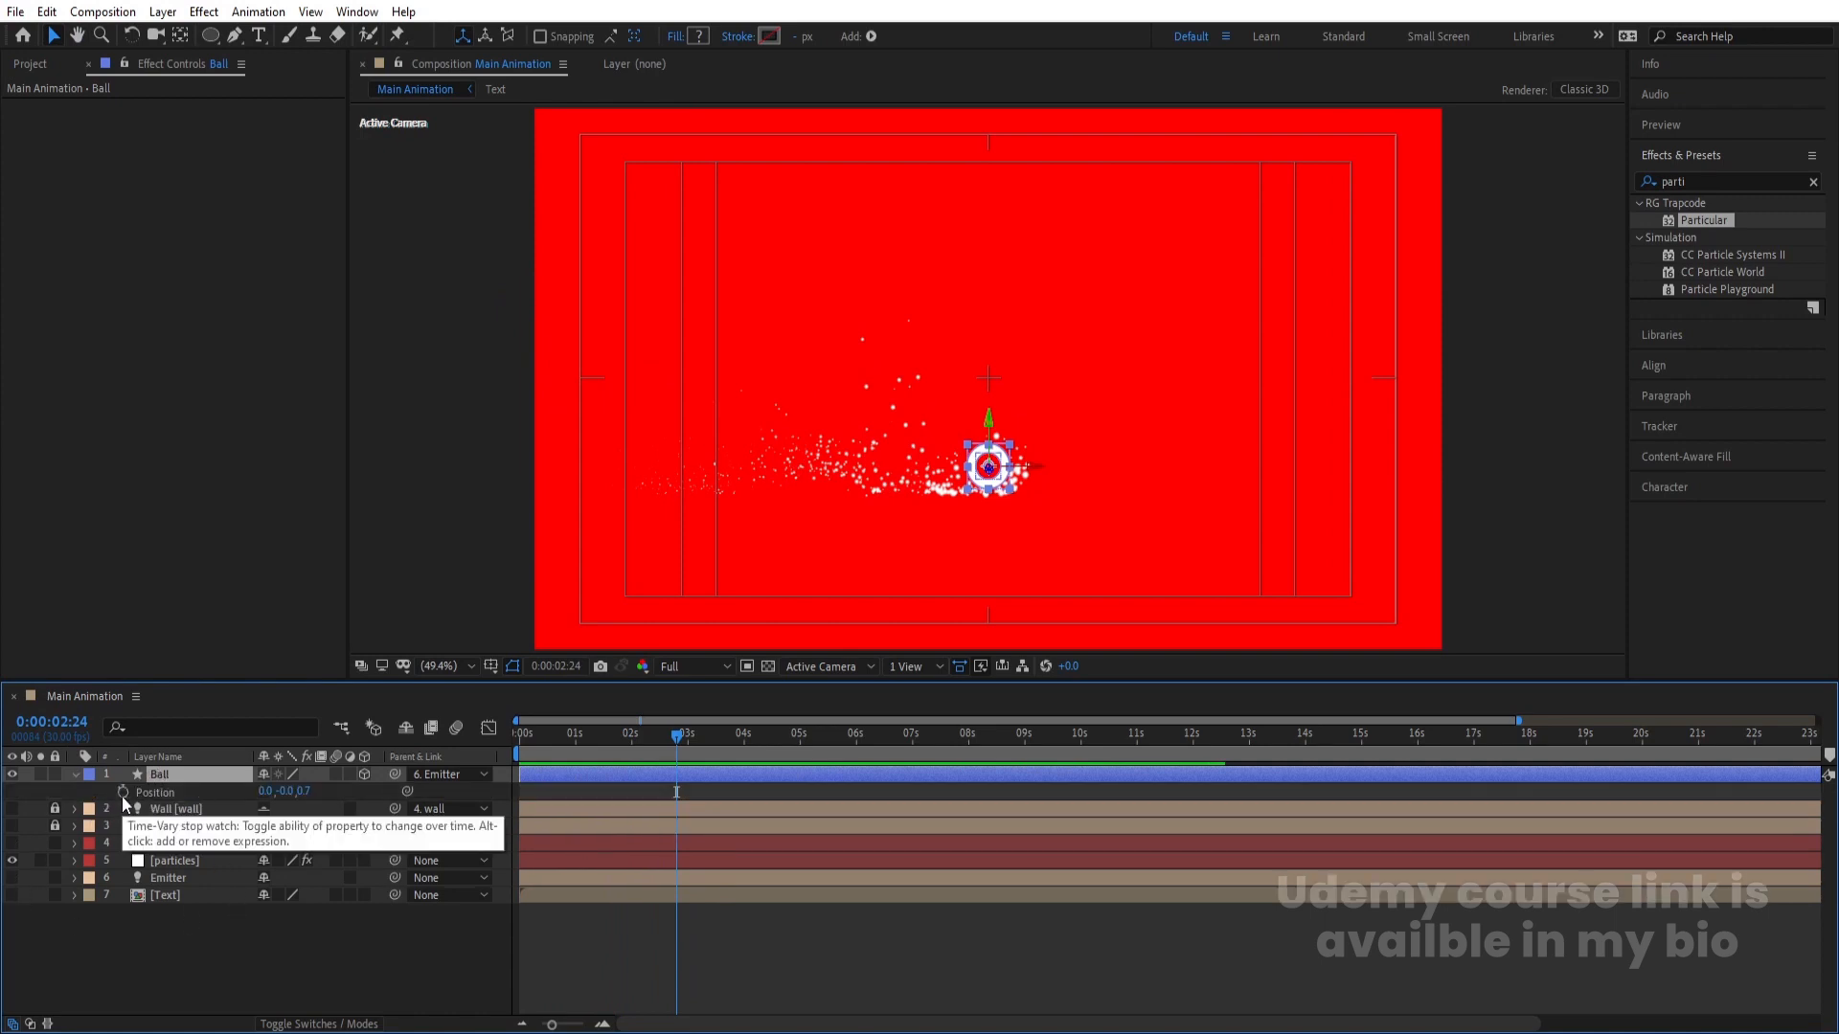
left_click(122, 793)
key("equal")
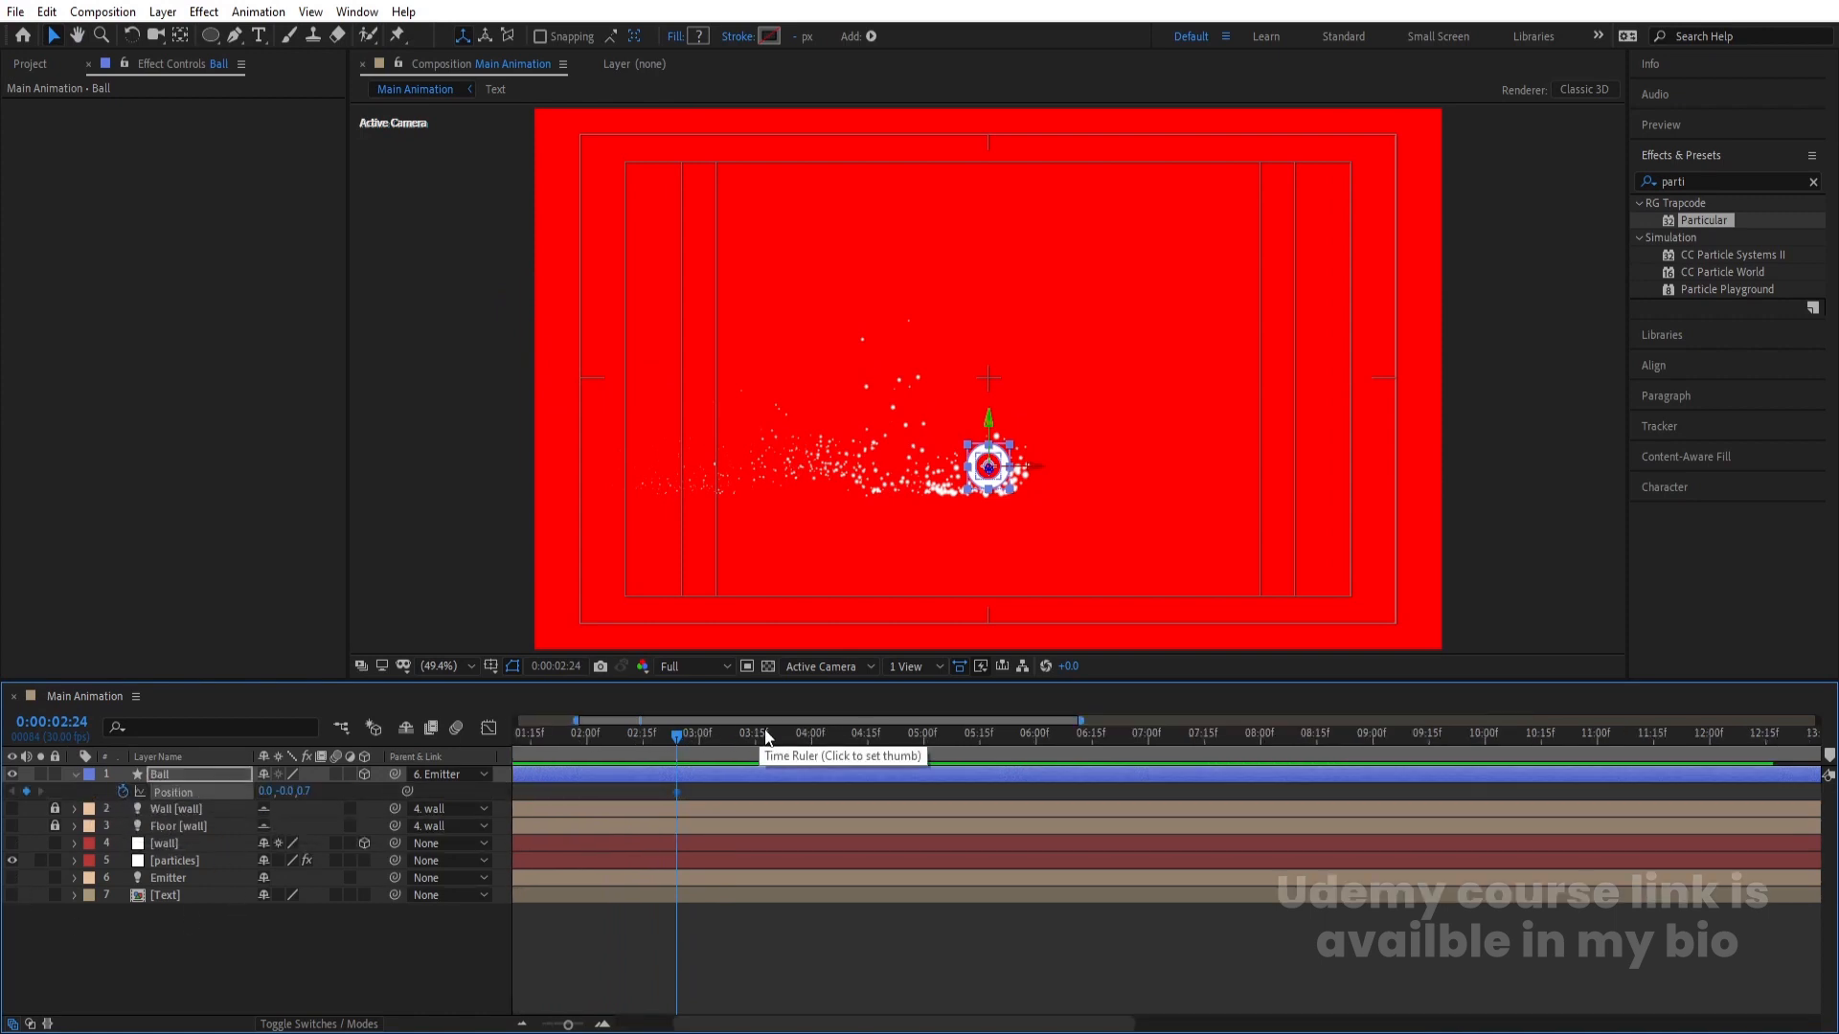
left_click_drag(711, 733, 772, 762)
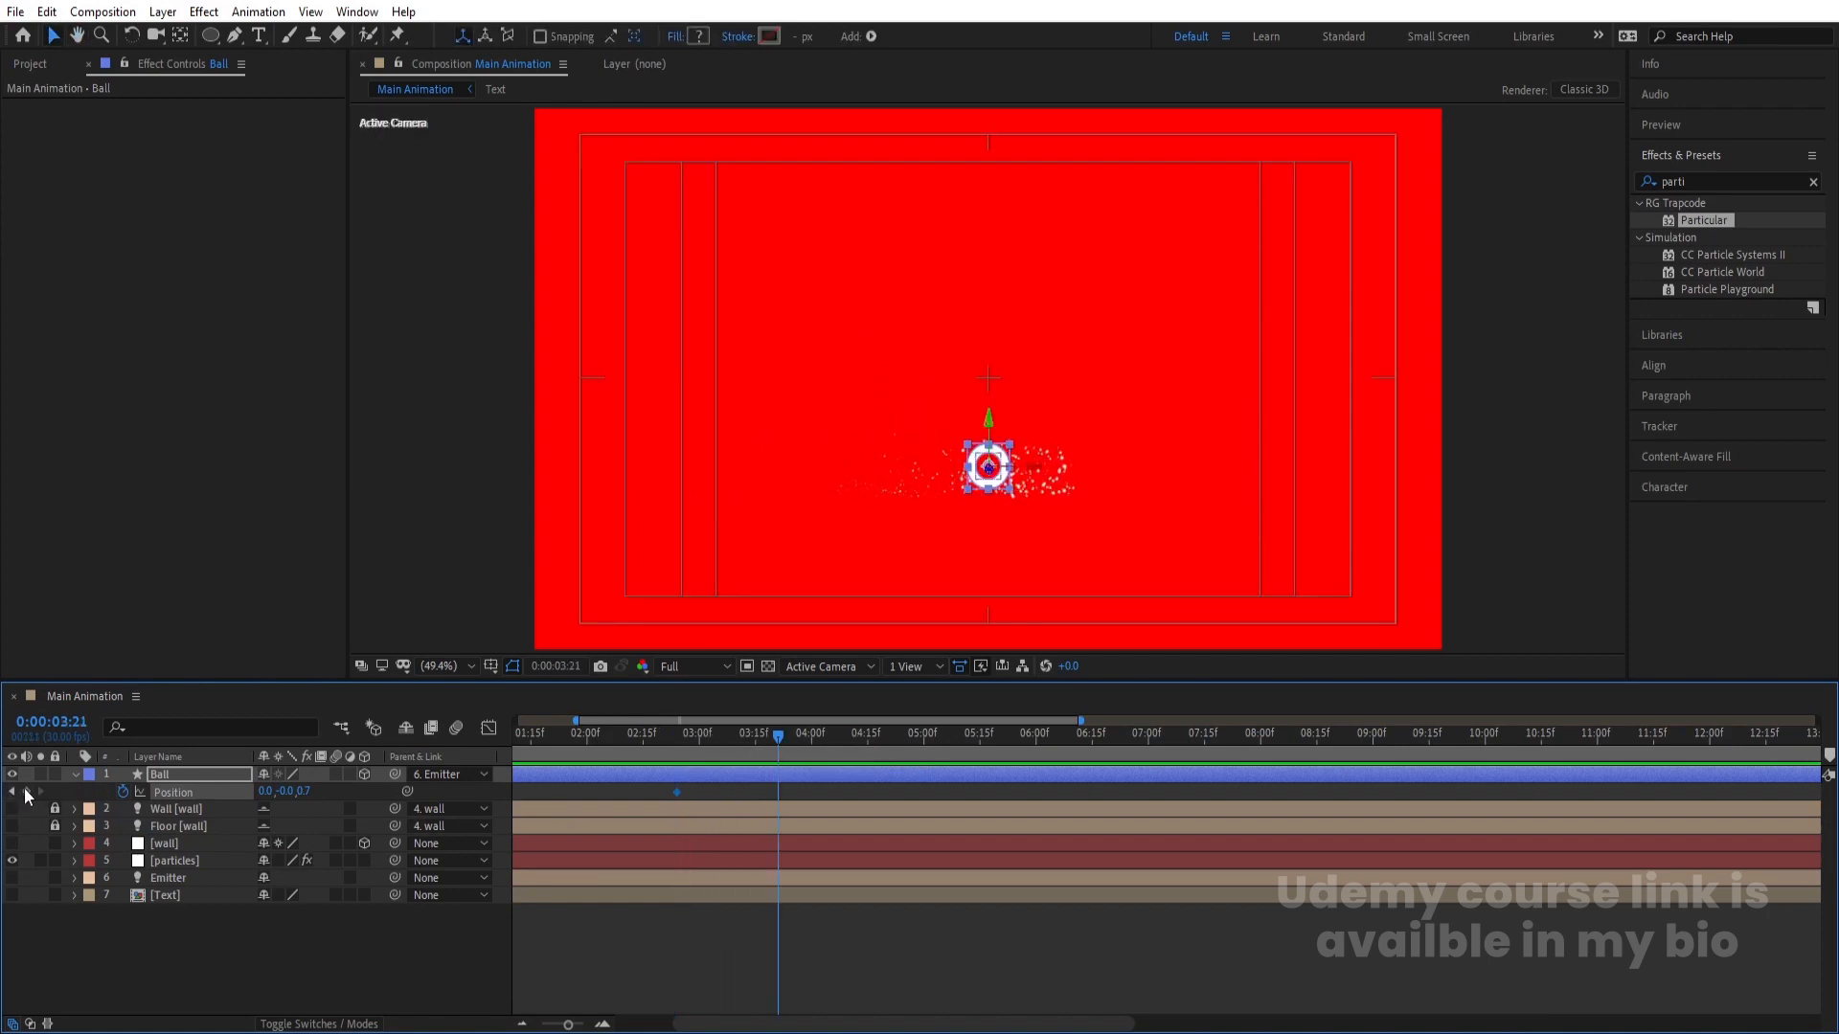
- Raise the Ball to a Y position of -348 at 0:00:03:08 and apply Easy Ease to its Position keyframes
left_click(728, 733)
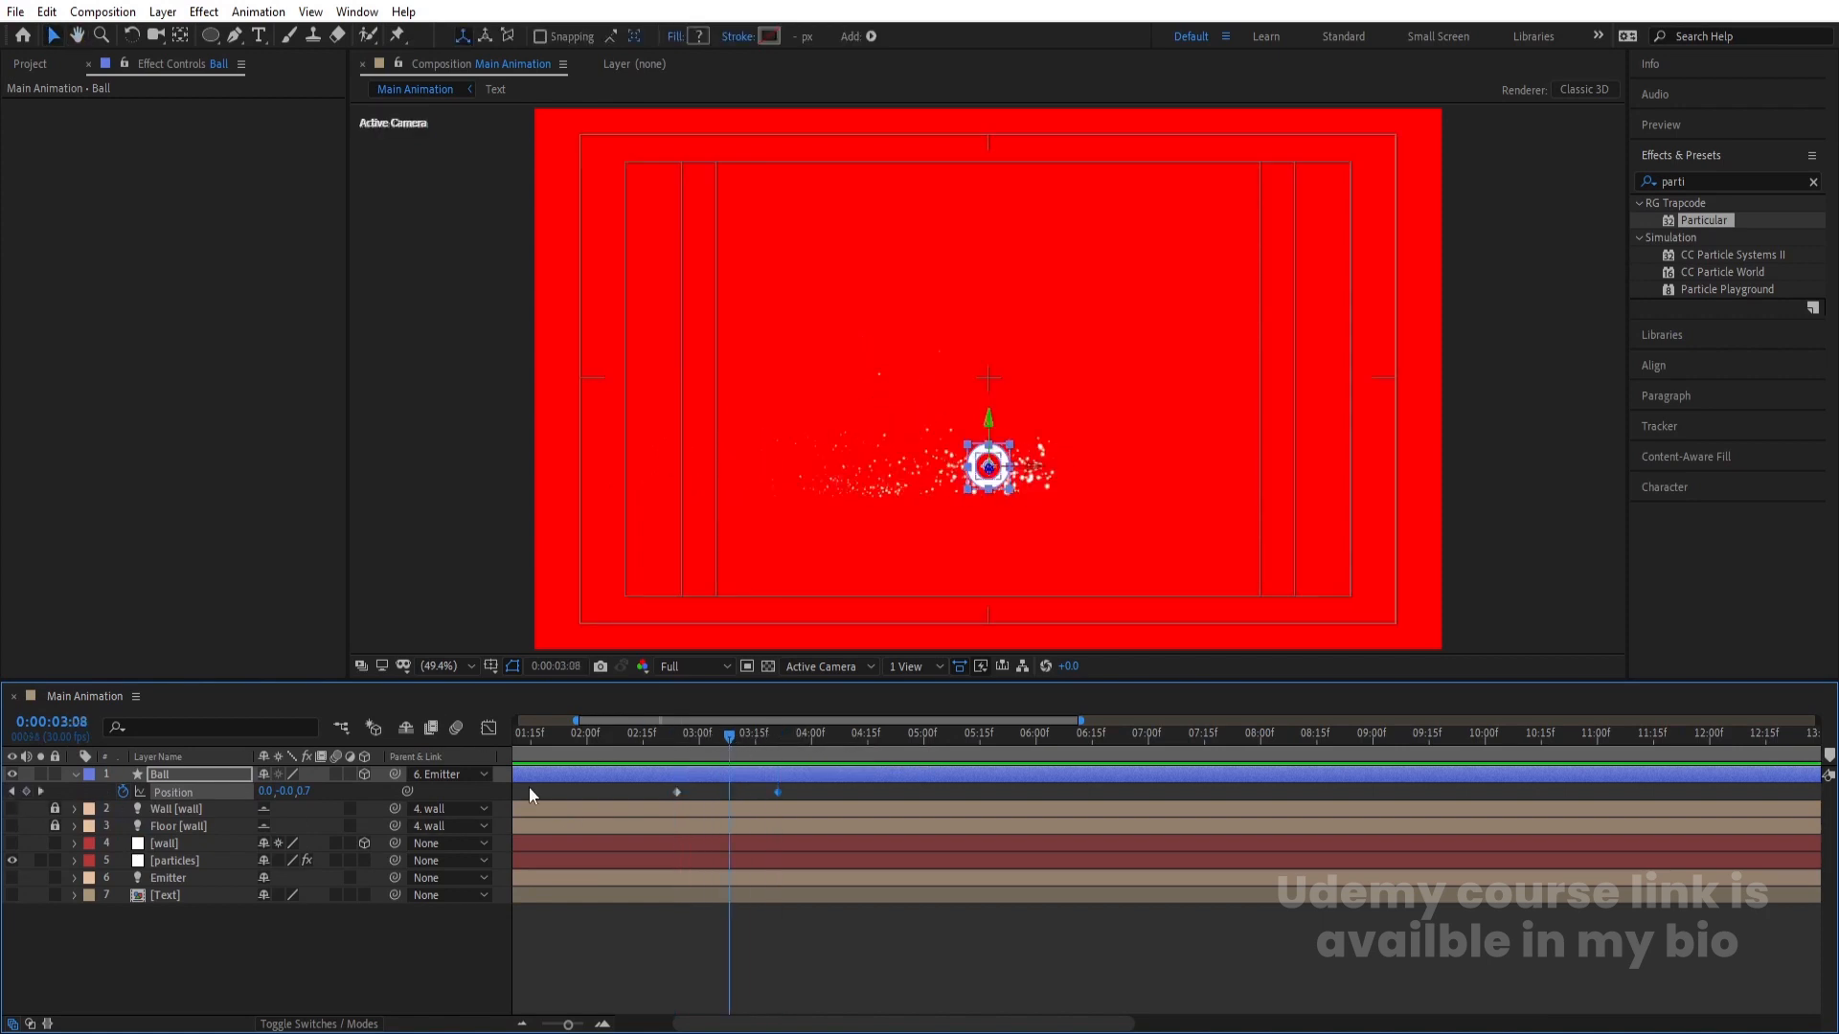
left_click_drag(296, 799, 222, 791)
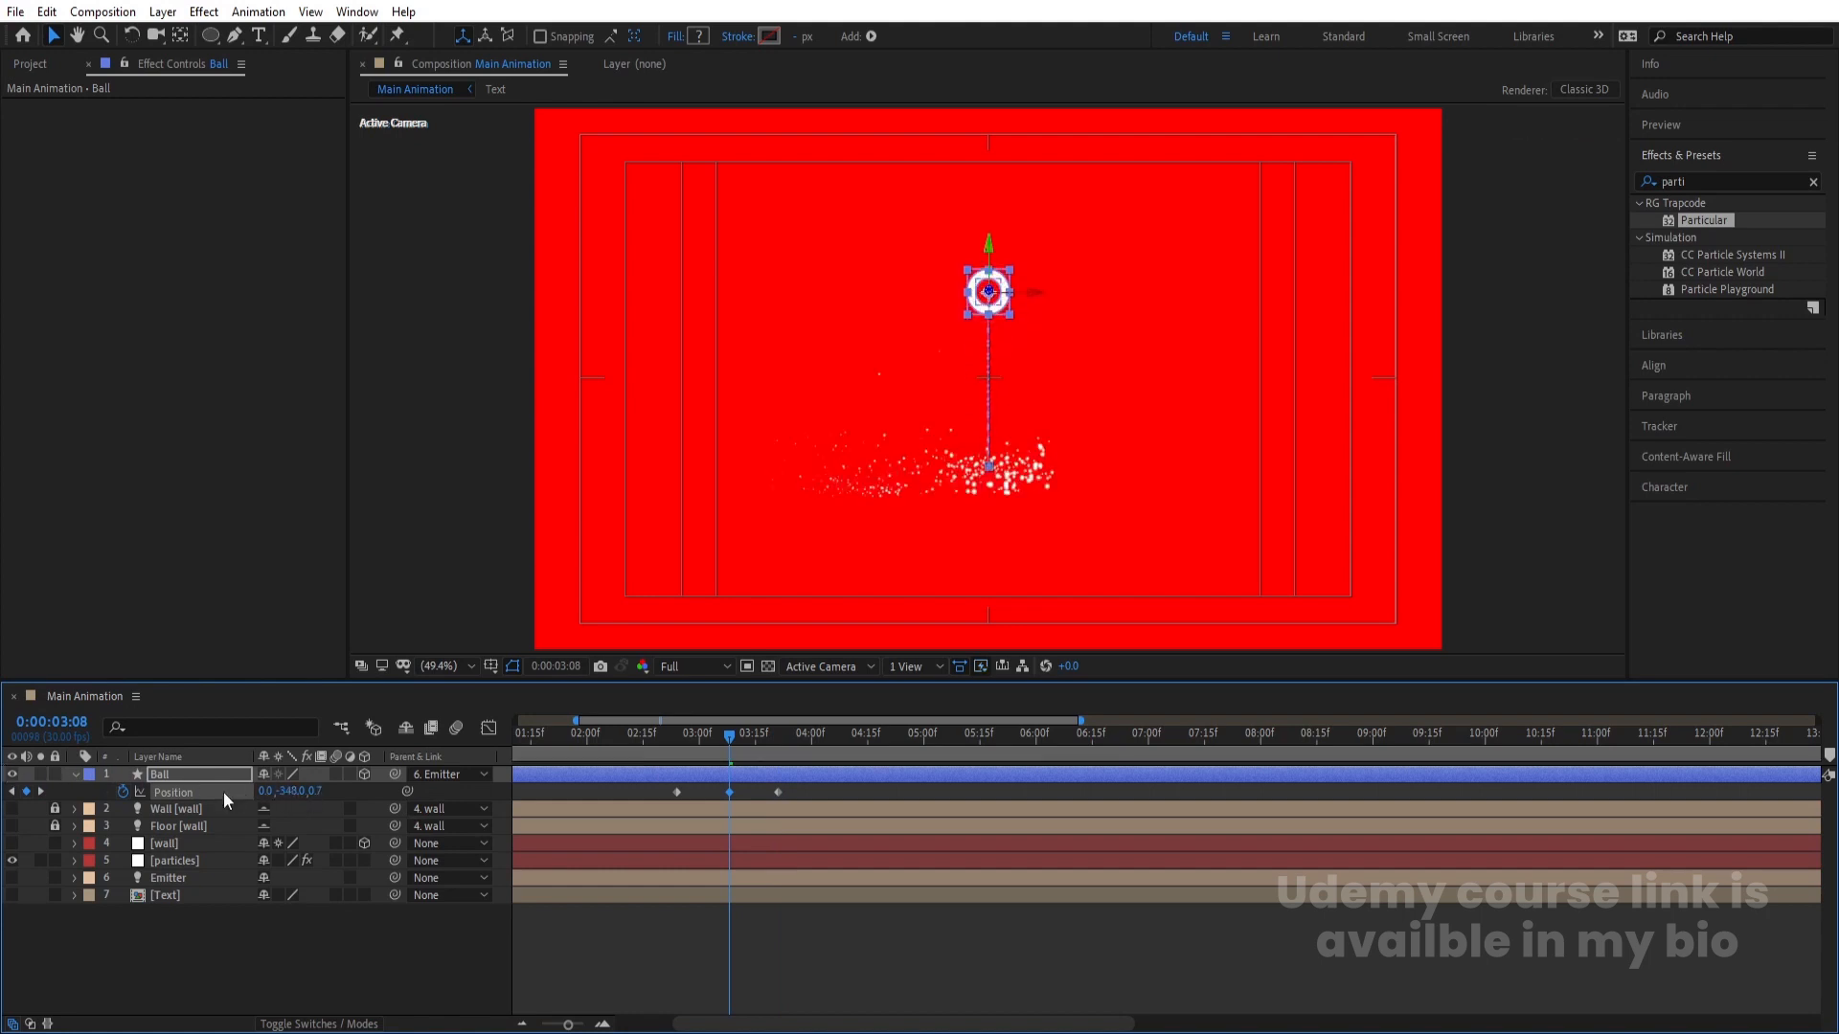
key("F9")
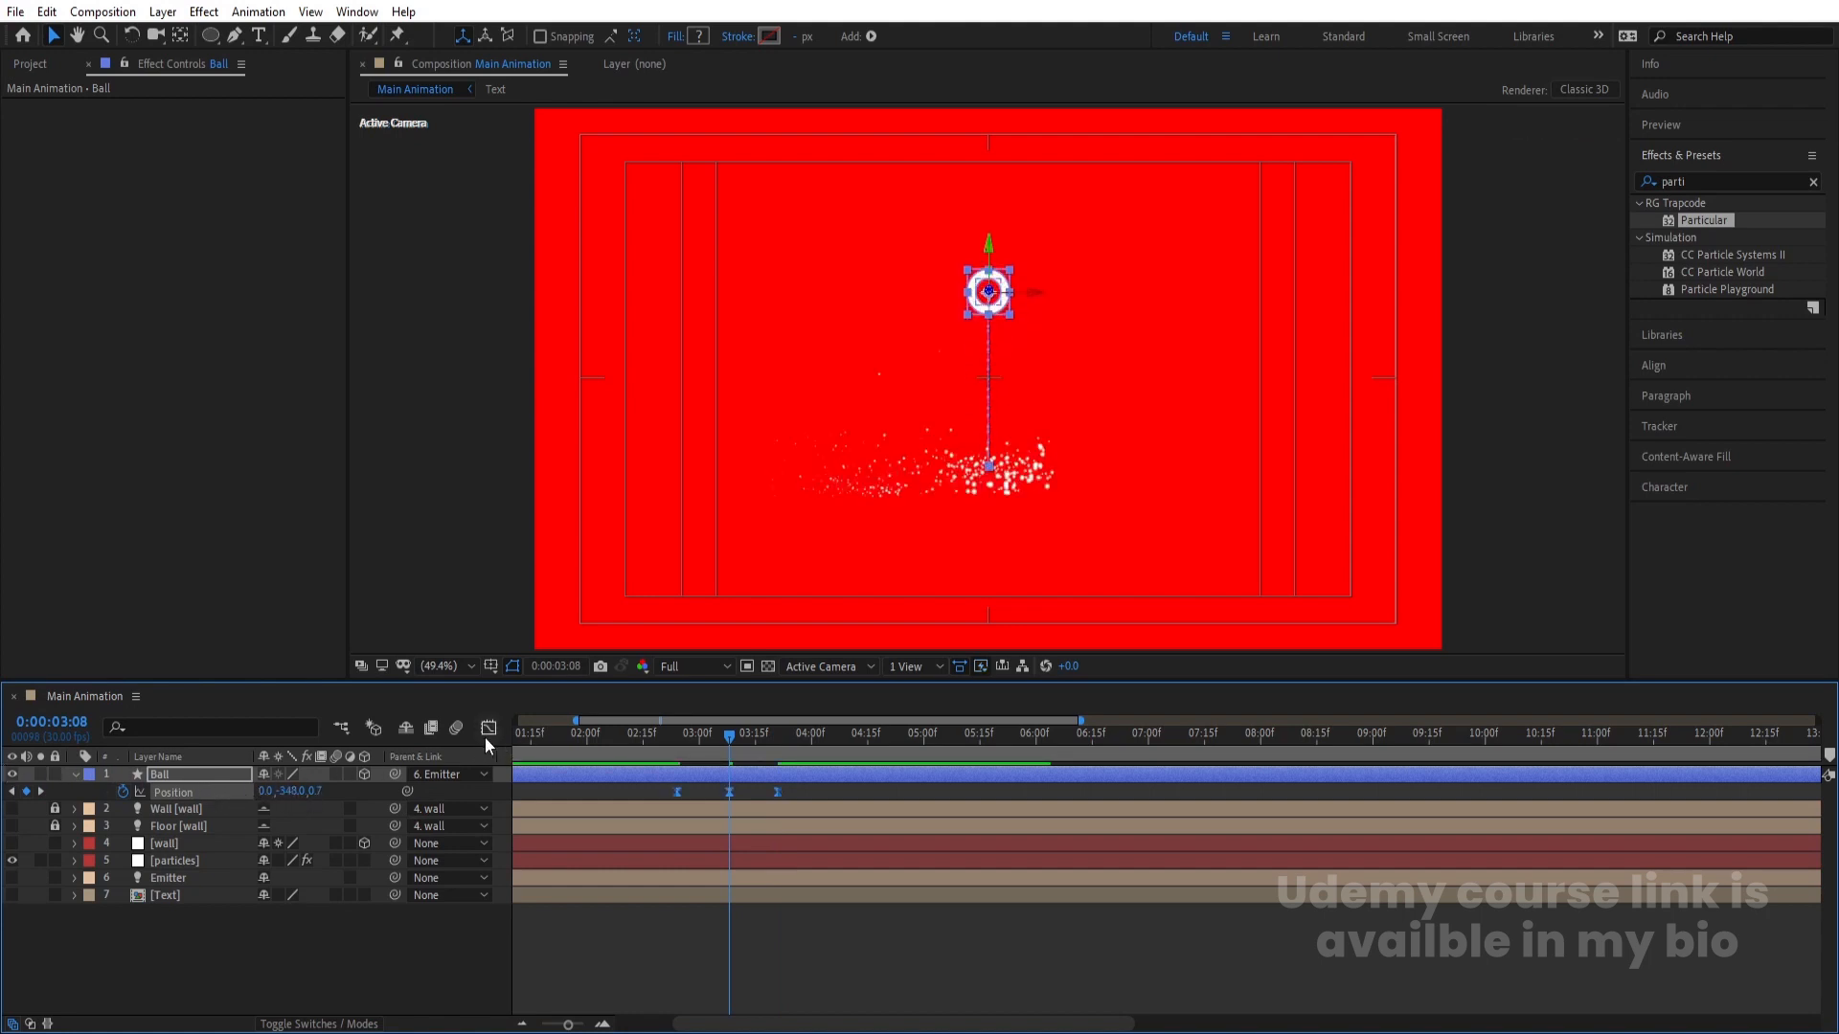
- Reshape the Ball's Position speed graph so its speed peaks sharply right at the jump's takeoff and landing keyframes
left_click(486, 733)
key("equal")
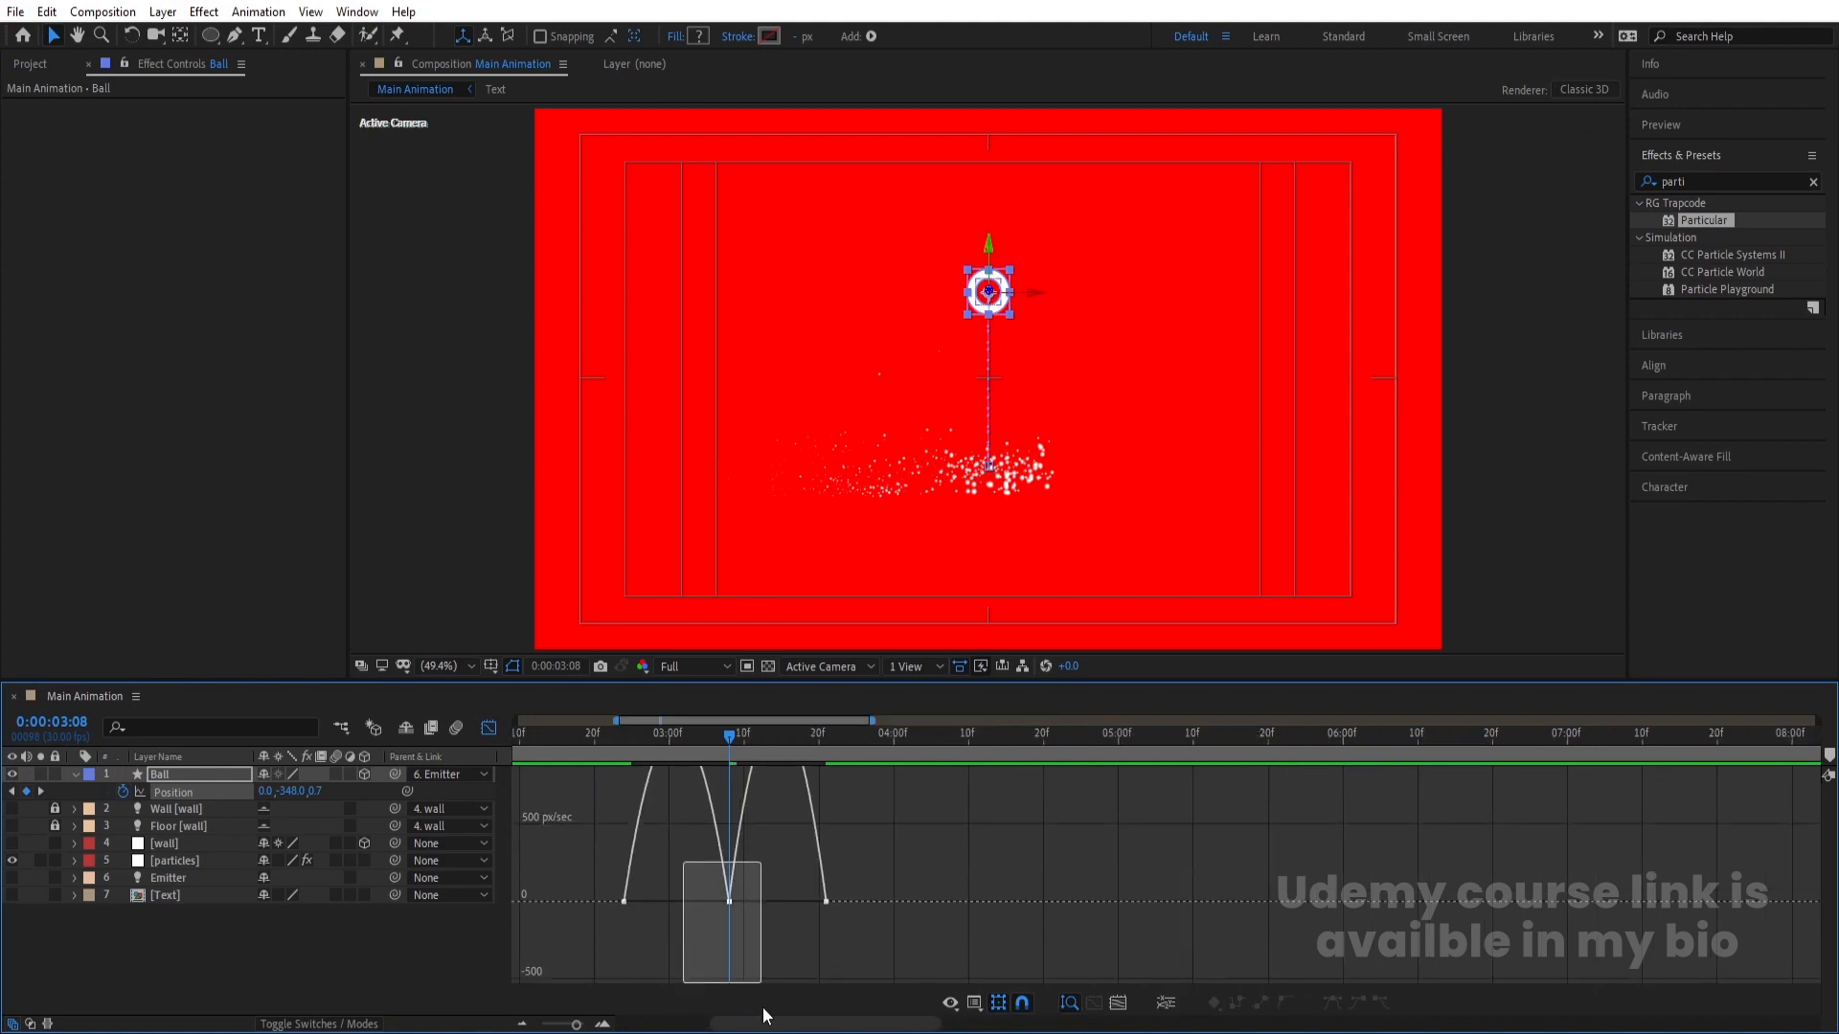
left_click_drag(763, 1008, 805, 975)
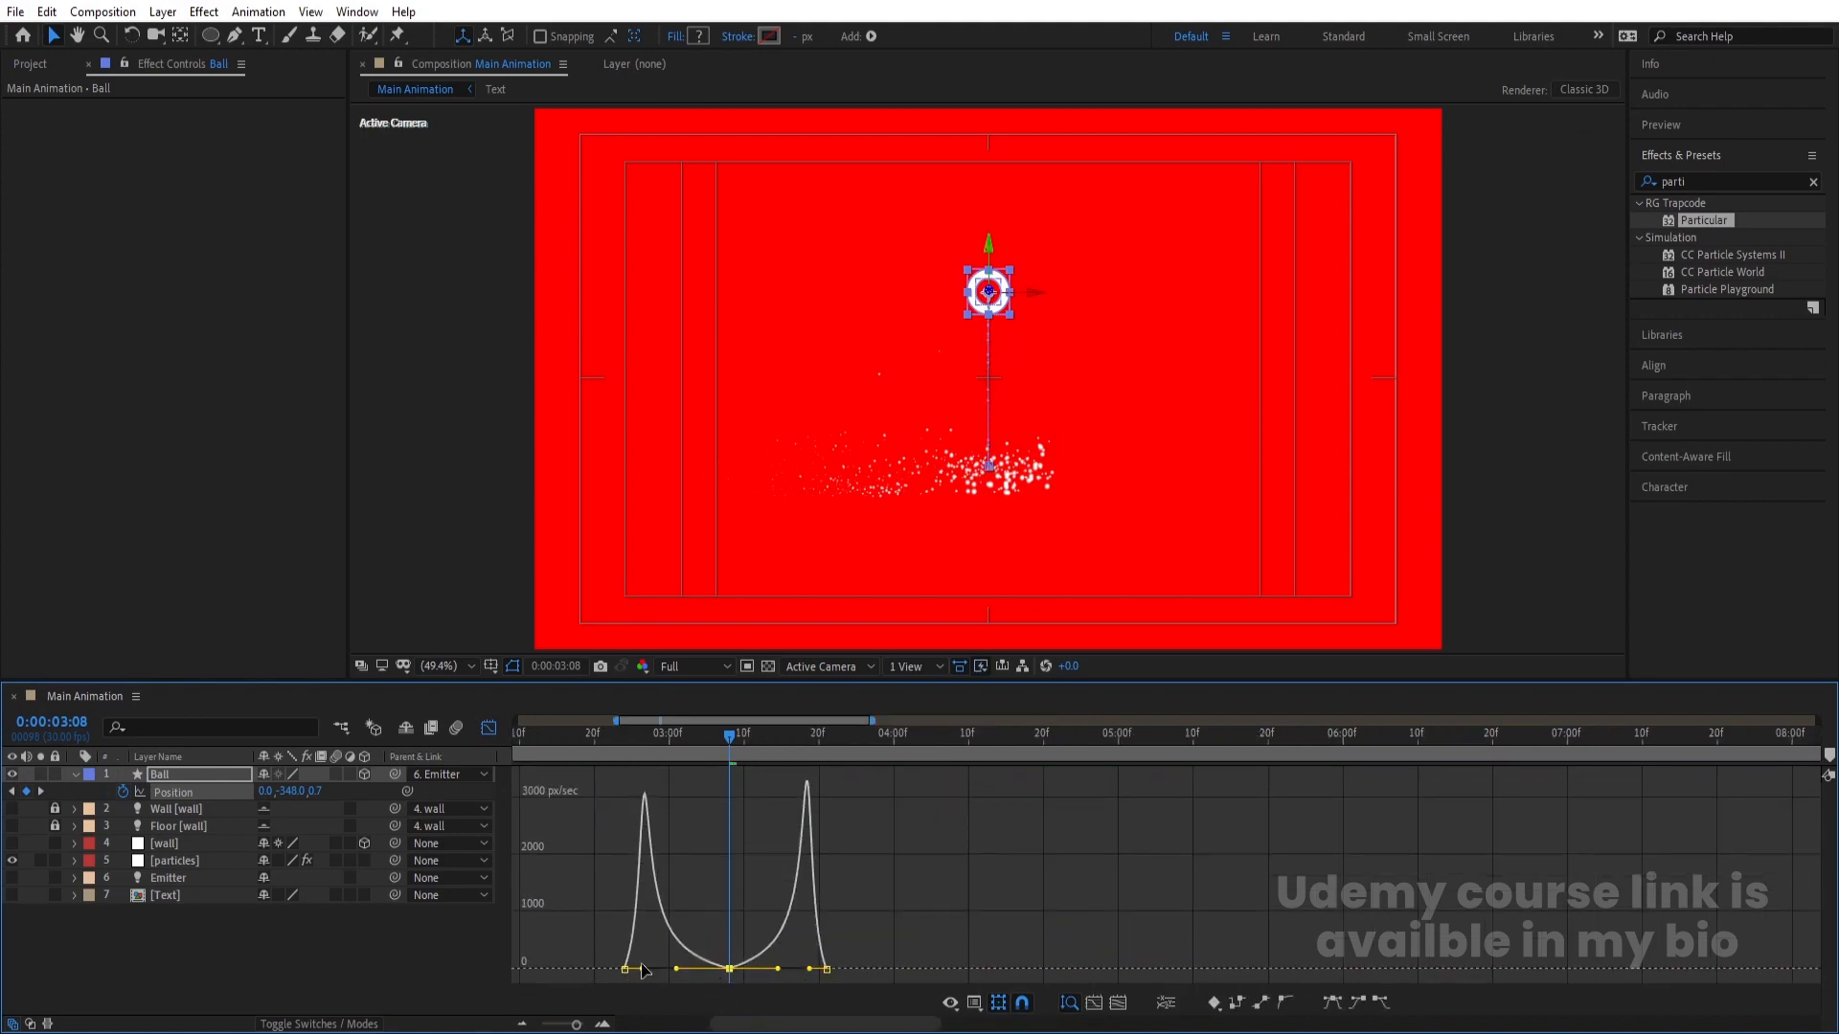
left_click_drag(643, 969, 630, 969)
left_click_drag(859, 891, 821, 972)
- Preview the Ball's jump from about 0:00:02:24 and return from the Graph Editor to the layer bar view
left_click(621, 734)
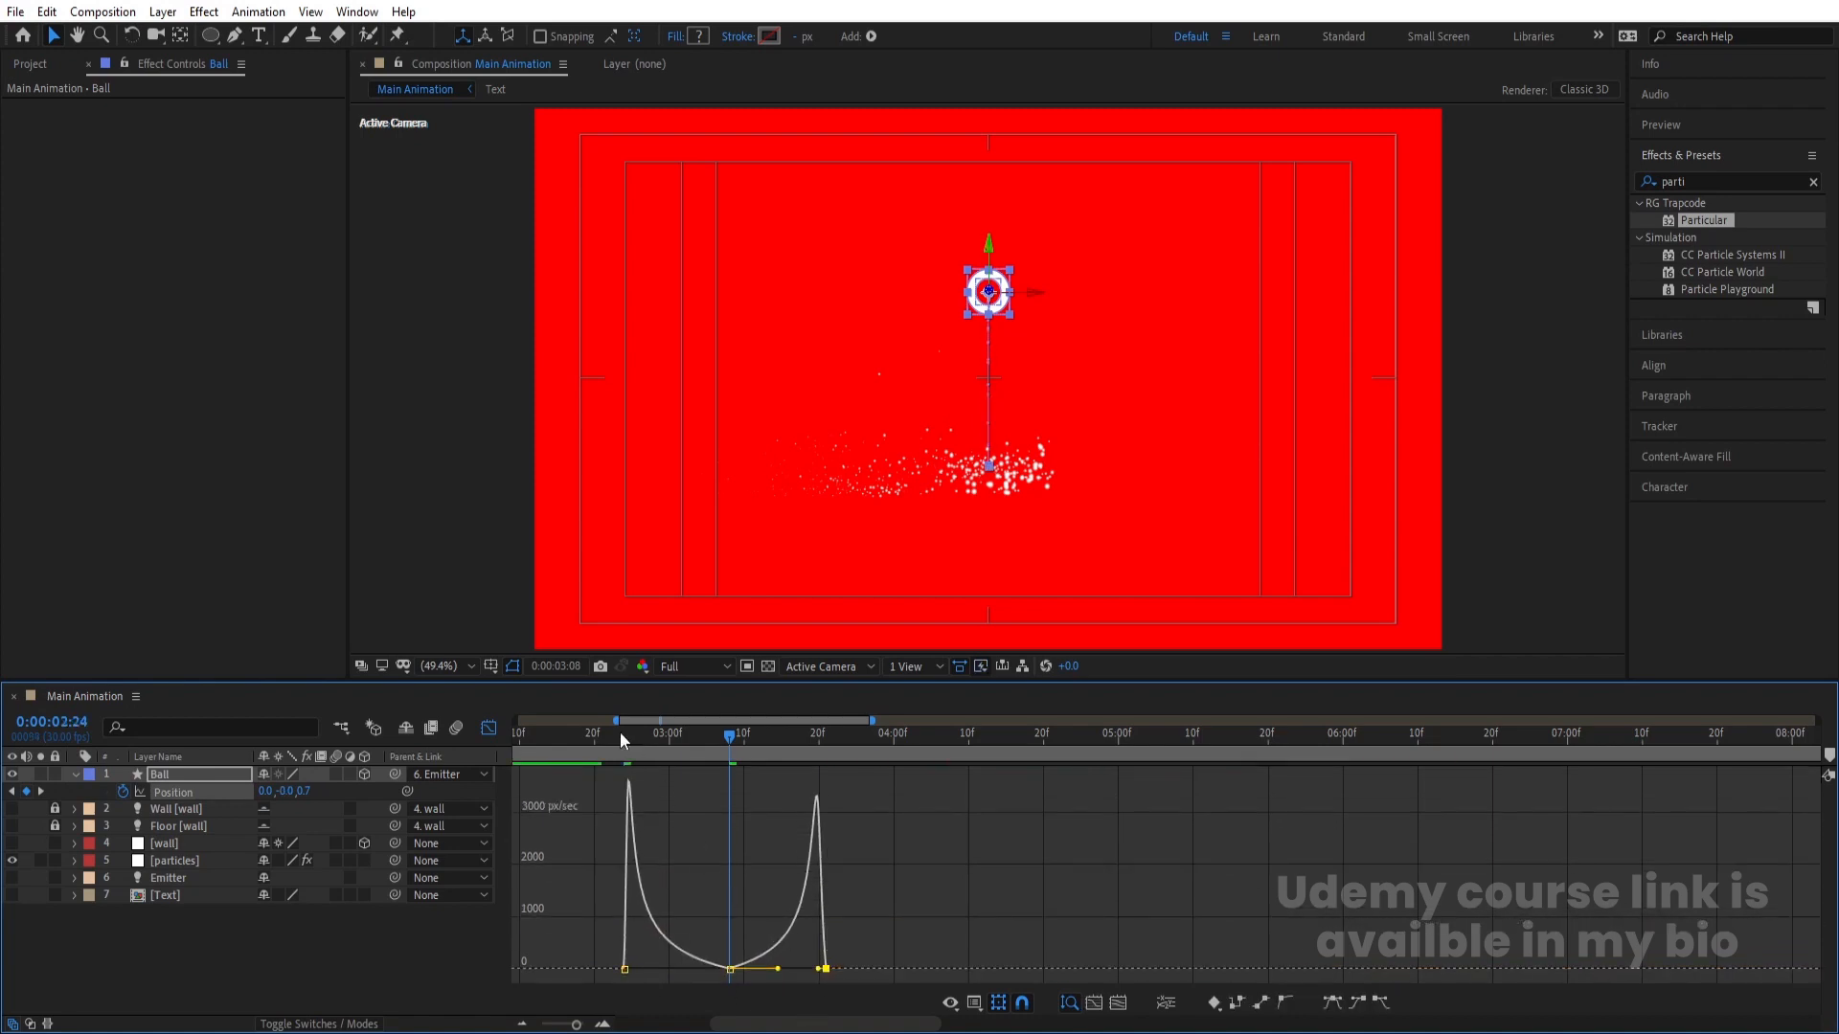
key("space")
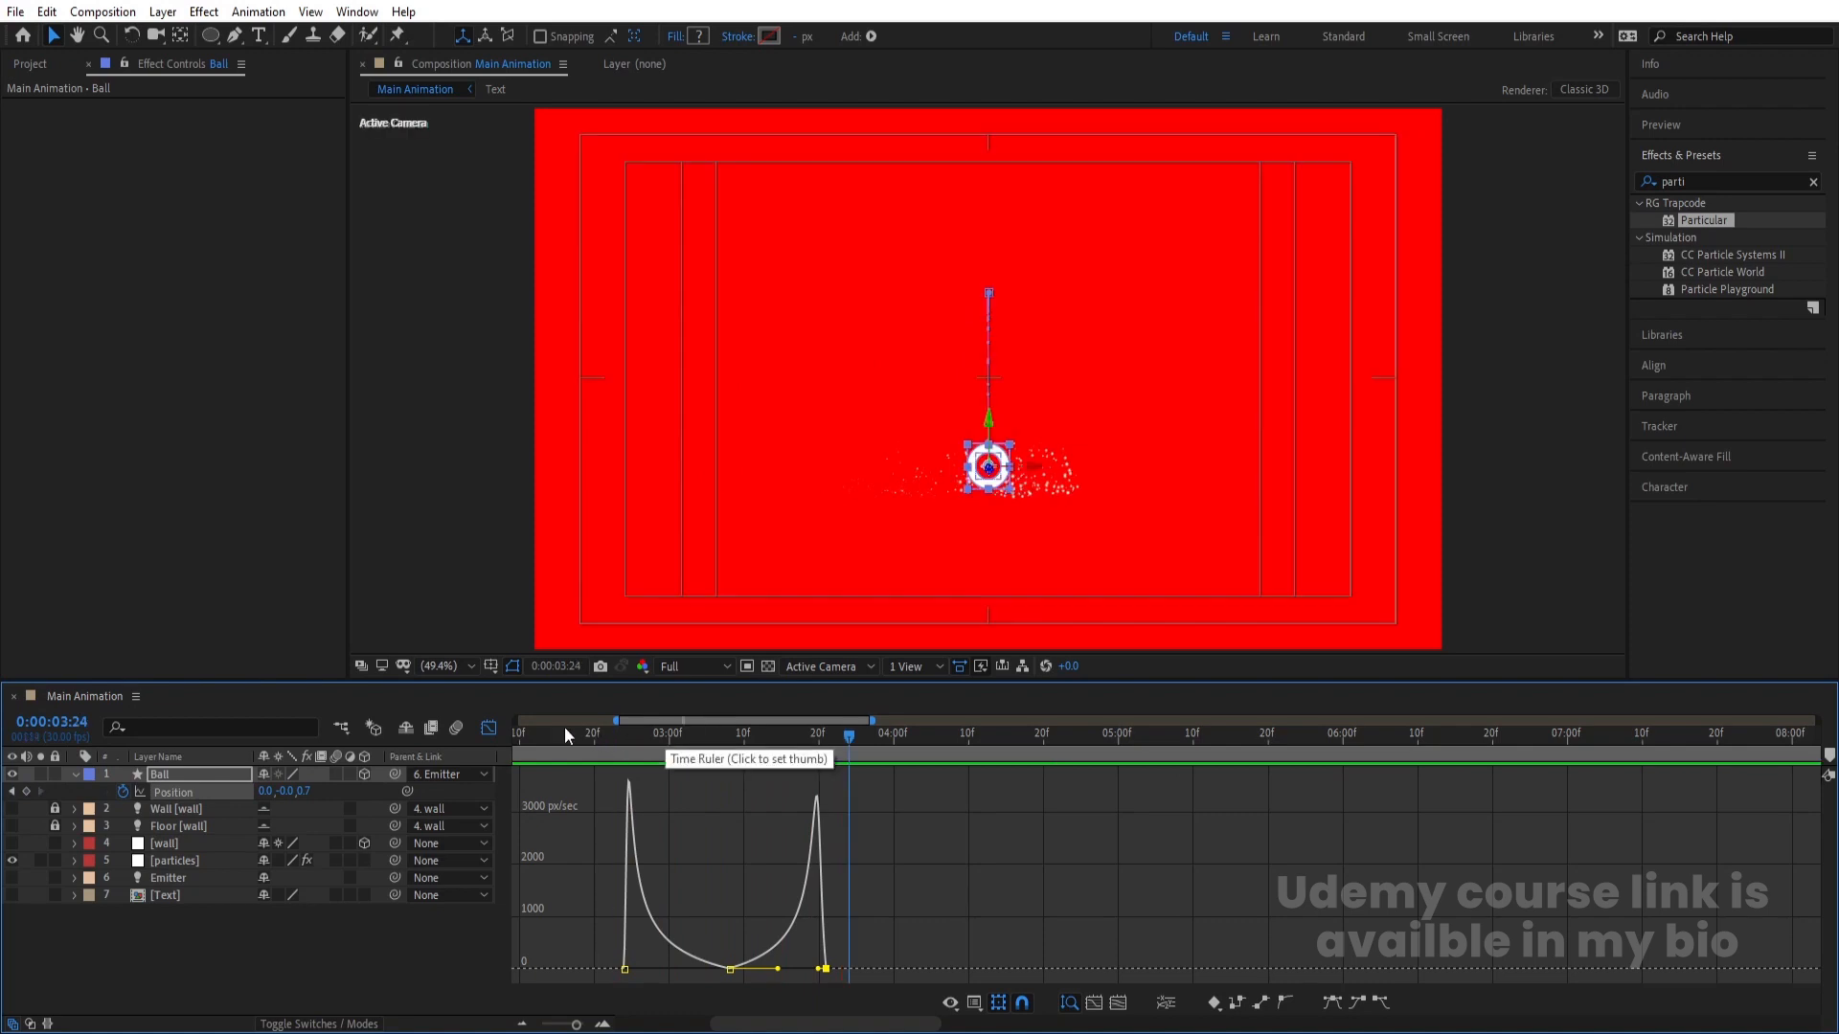
left_click(489, 728)
left_click(618, 735)
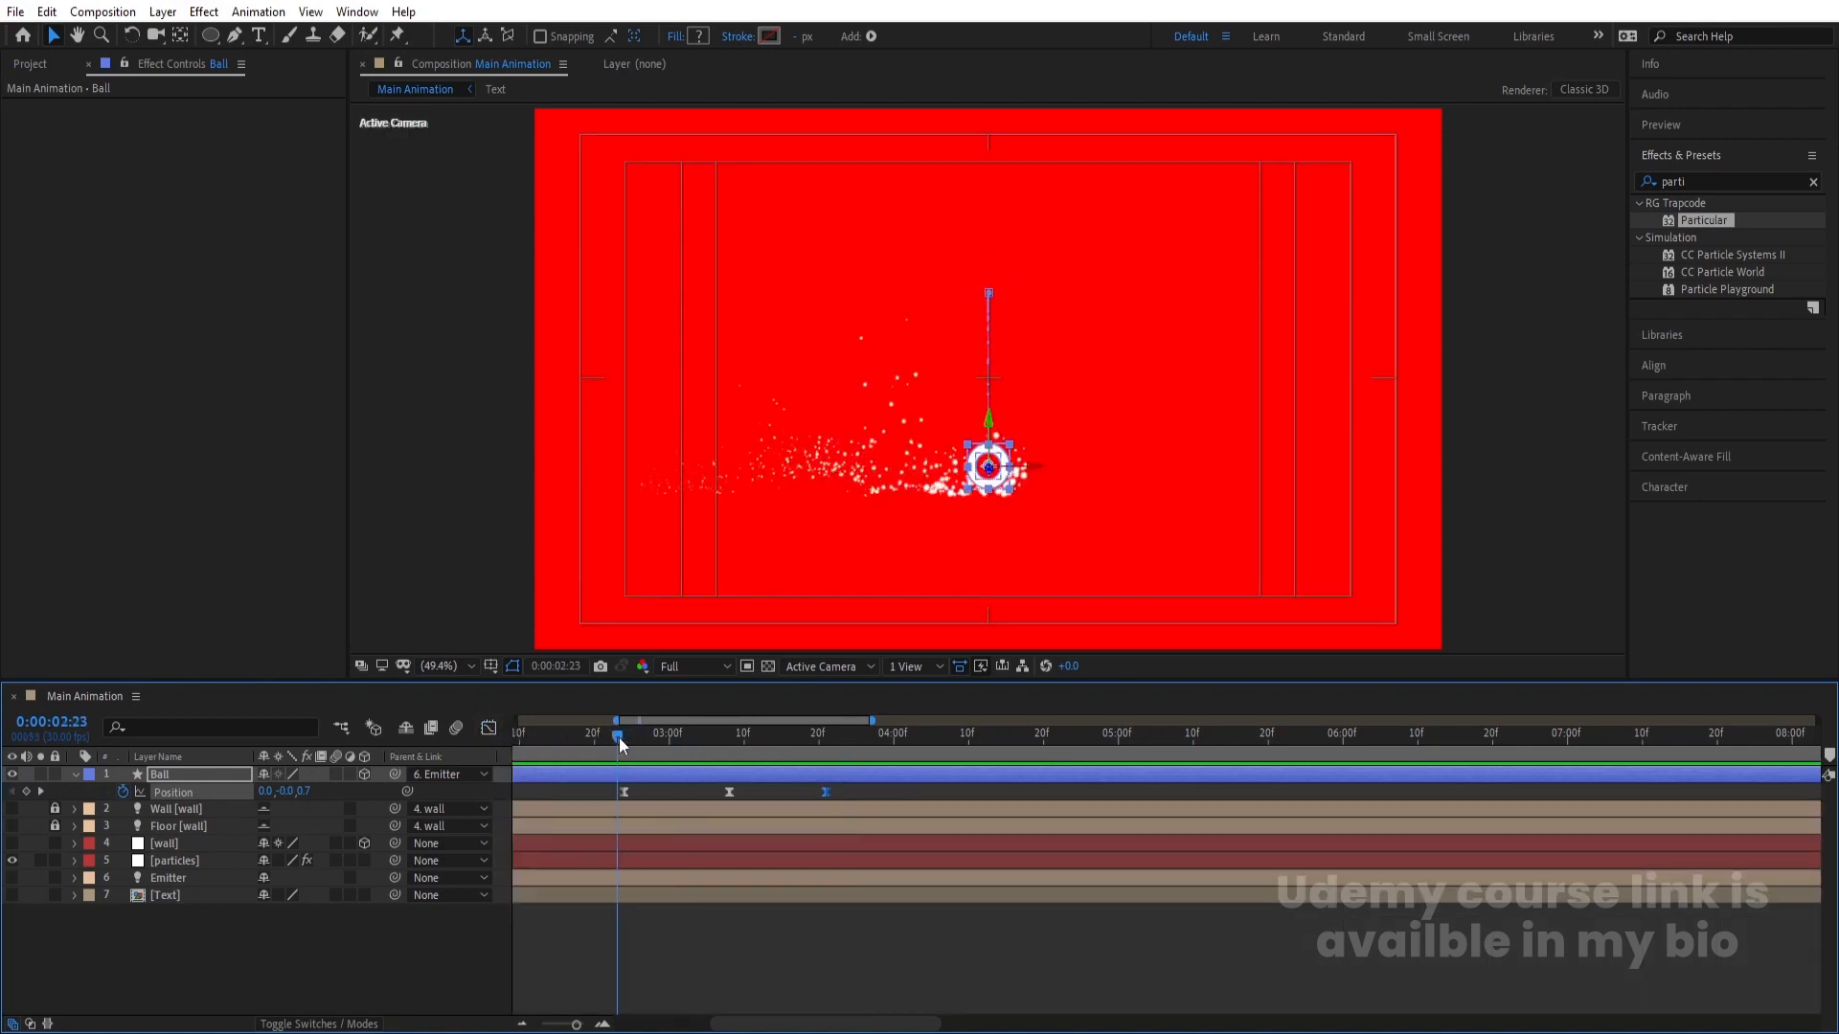
key("space")
key("space")
key("minus")
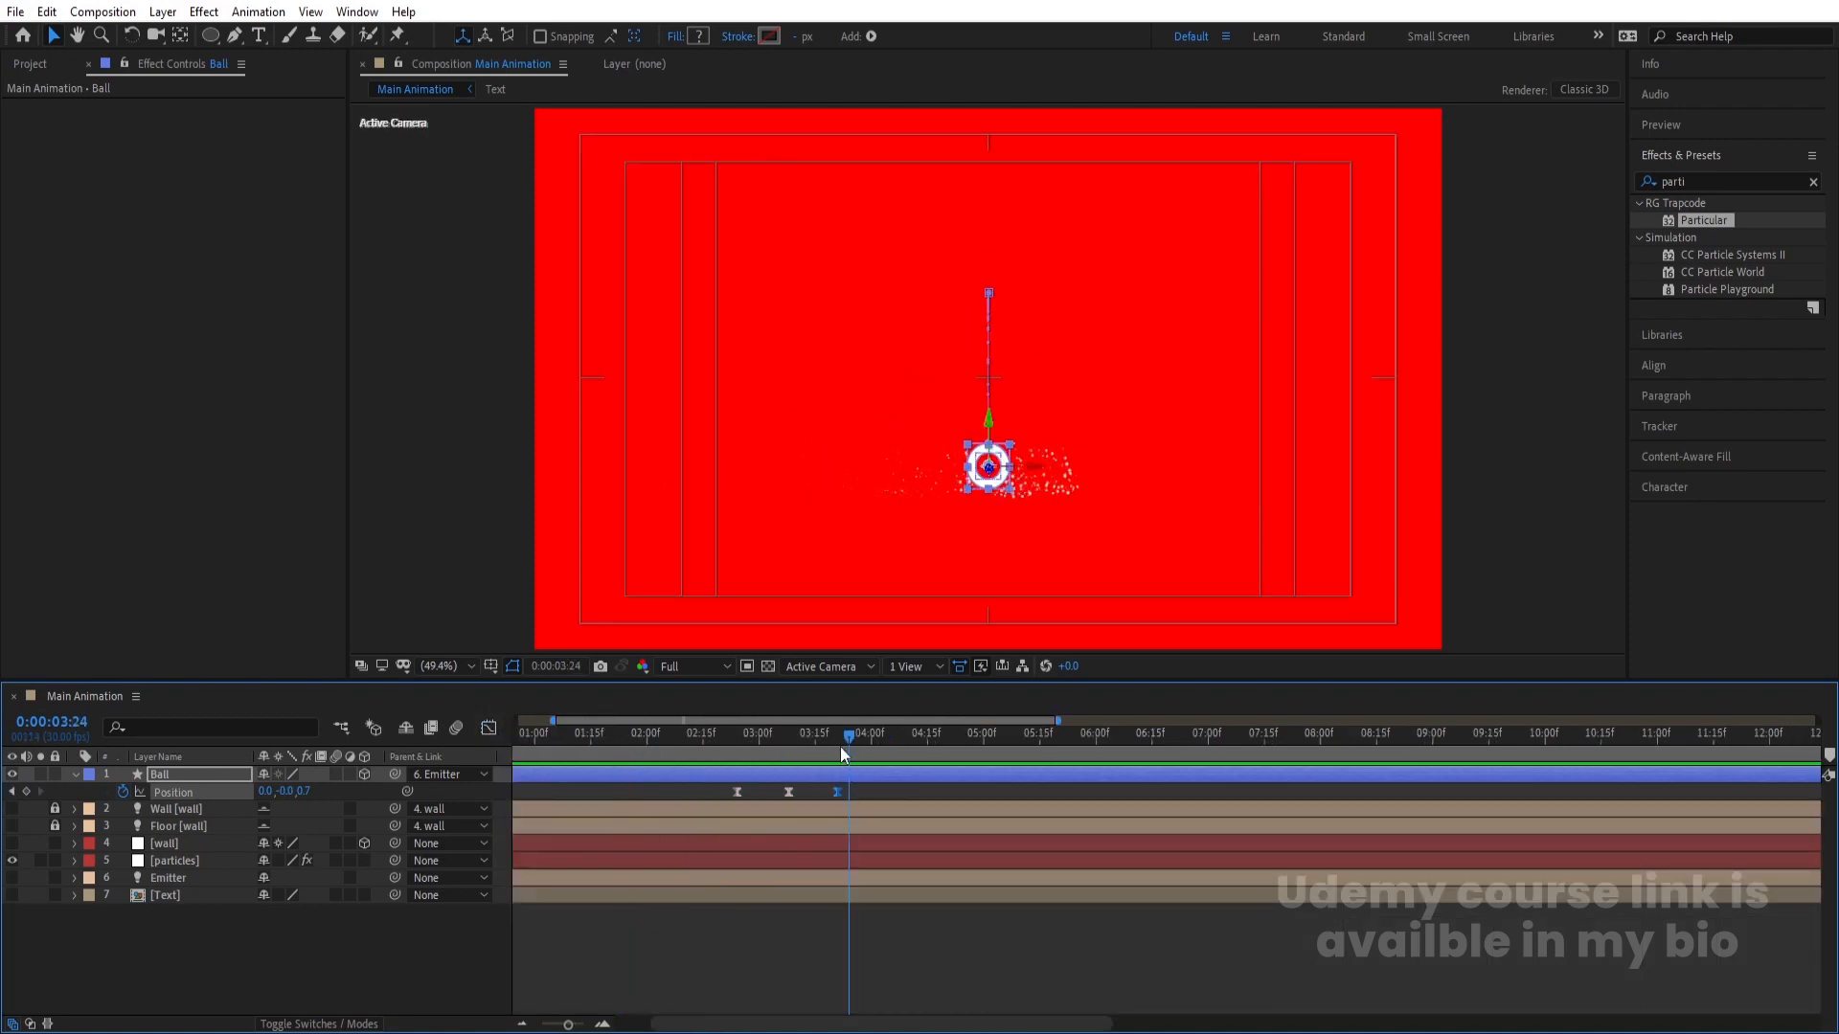
- At 0:00:03:21, collapse the Ball's properties and create a white 1920 x 1080 solid named "partcles 2"
left_click_drag(840, 747, 836, 745)
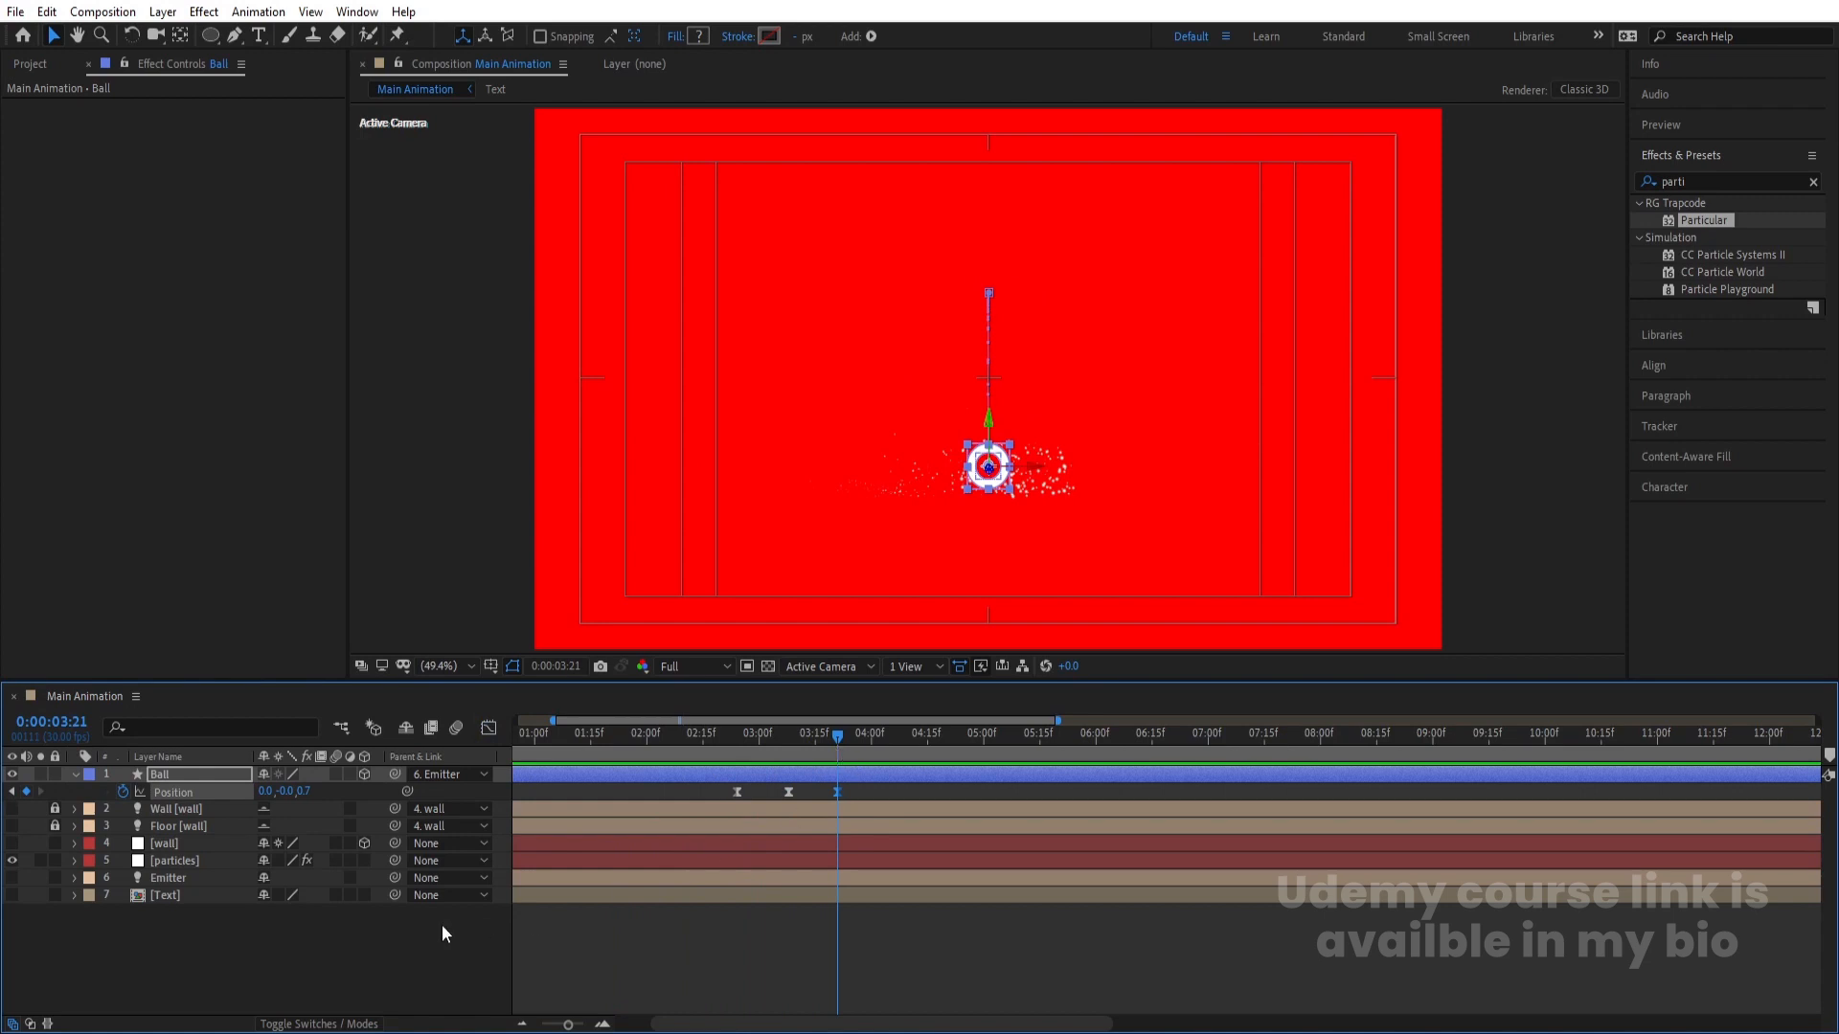
left_click(334, 949)
key("u")
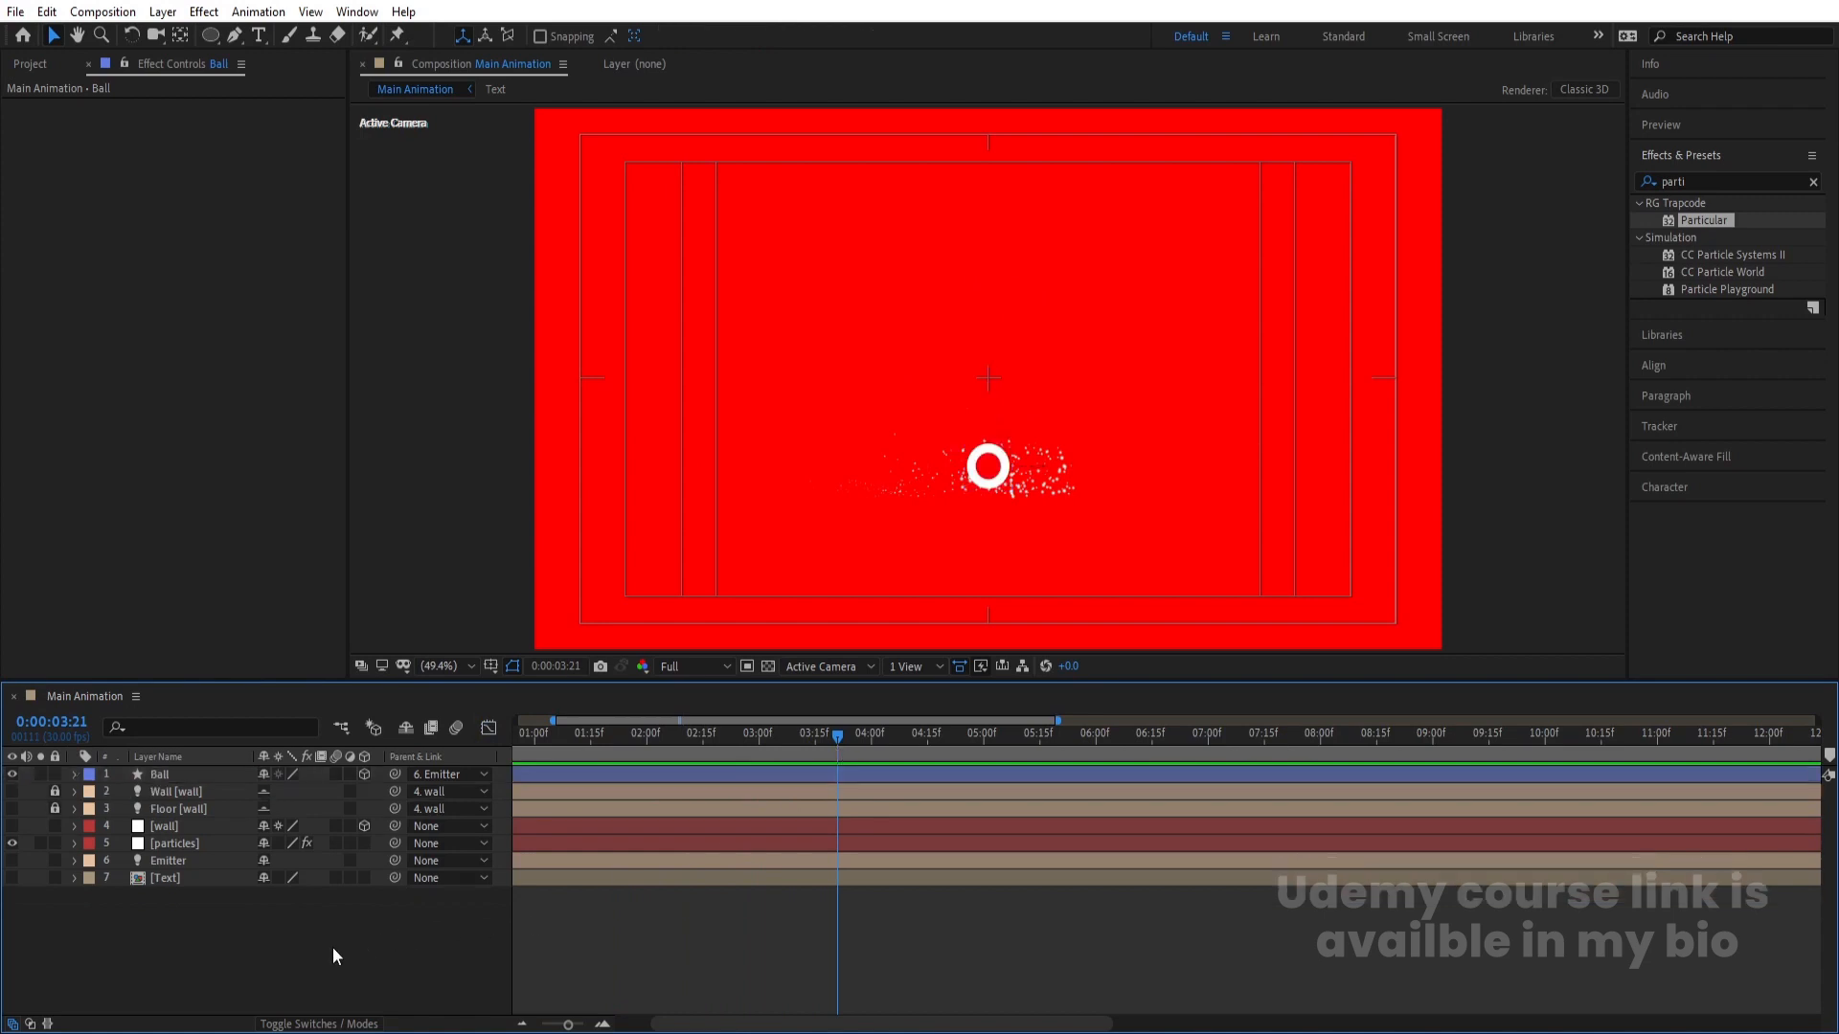
key("ctrl+y")
type("partcles 2")
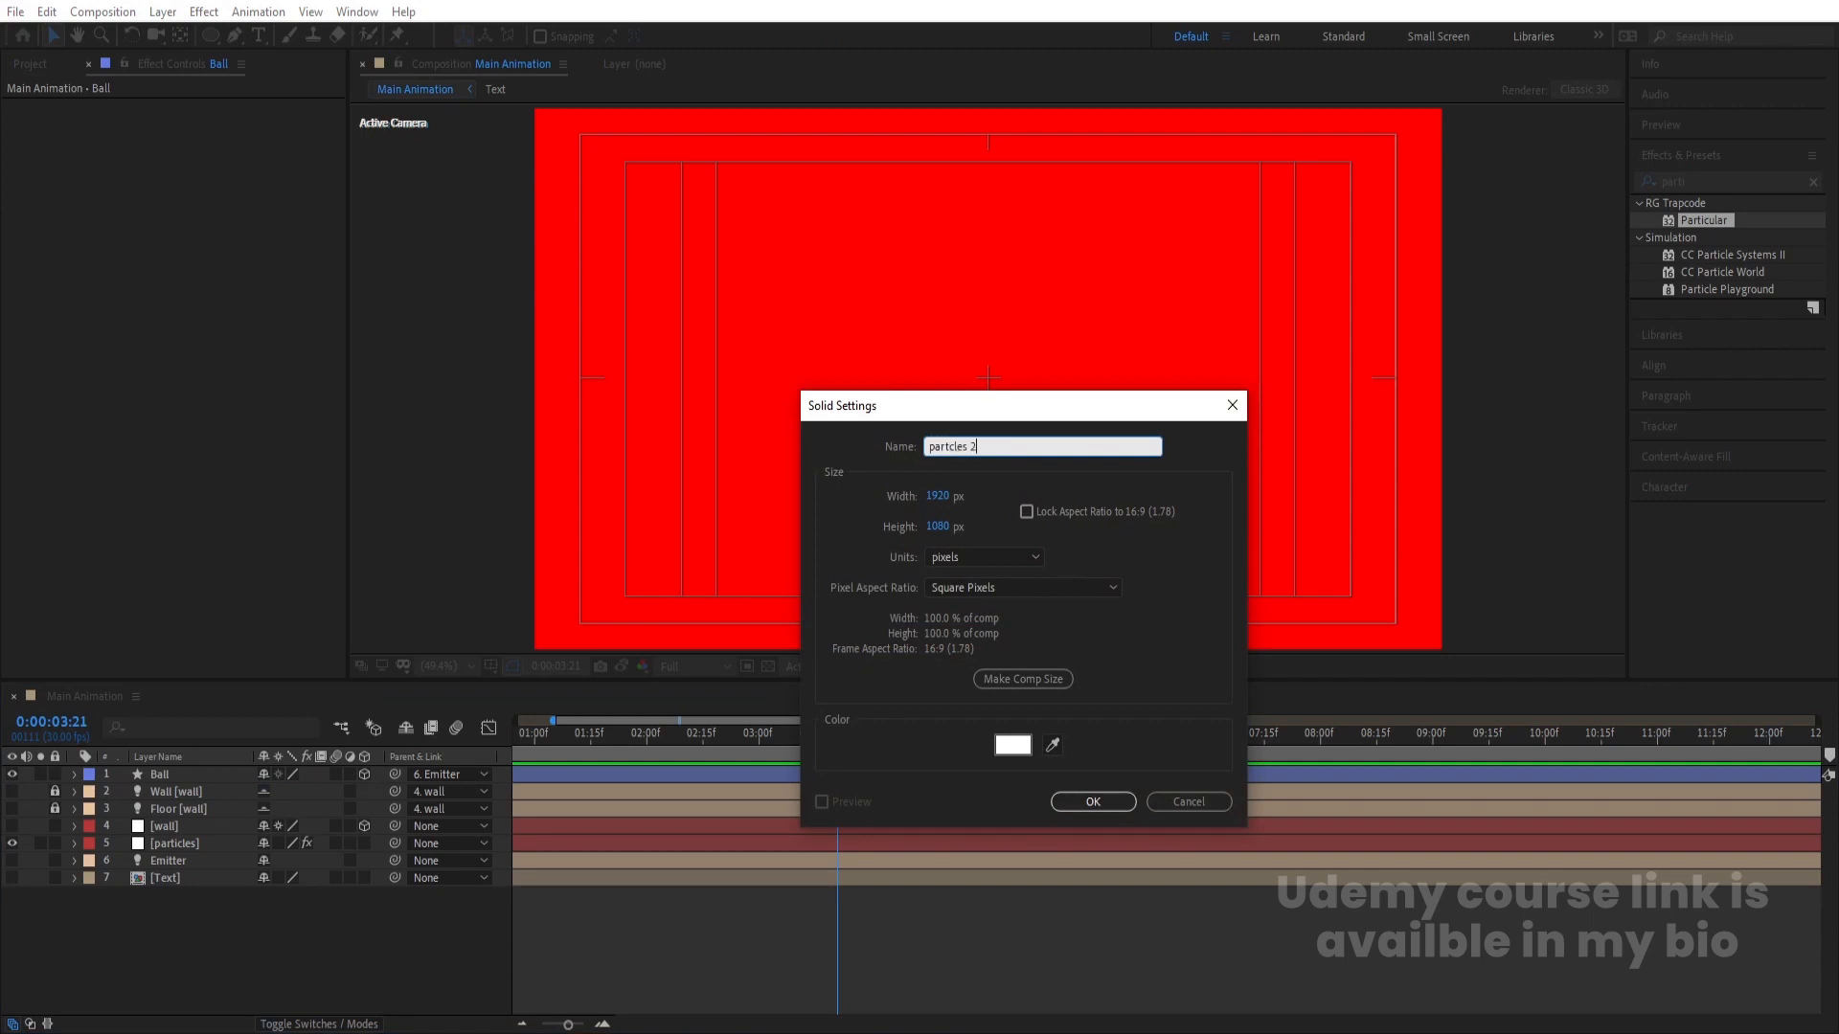
key("Return")
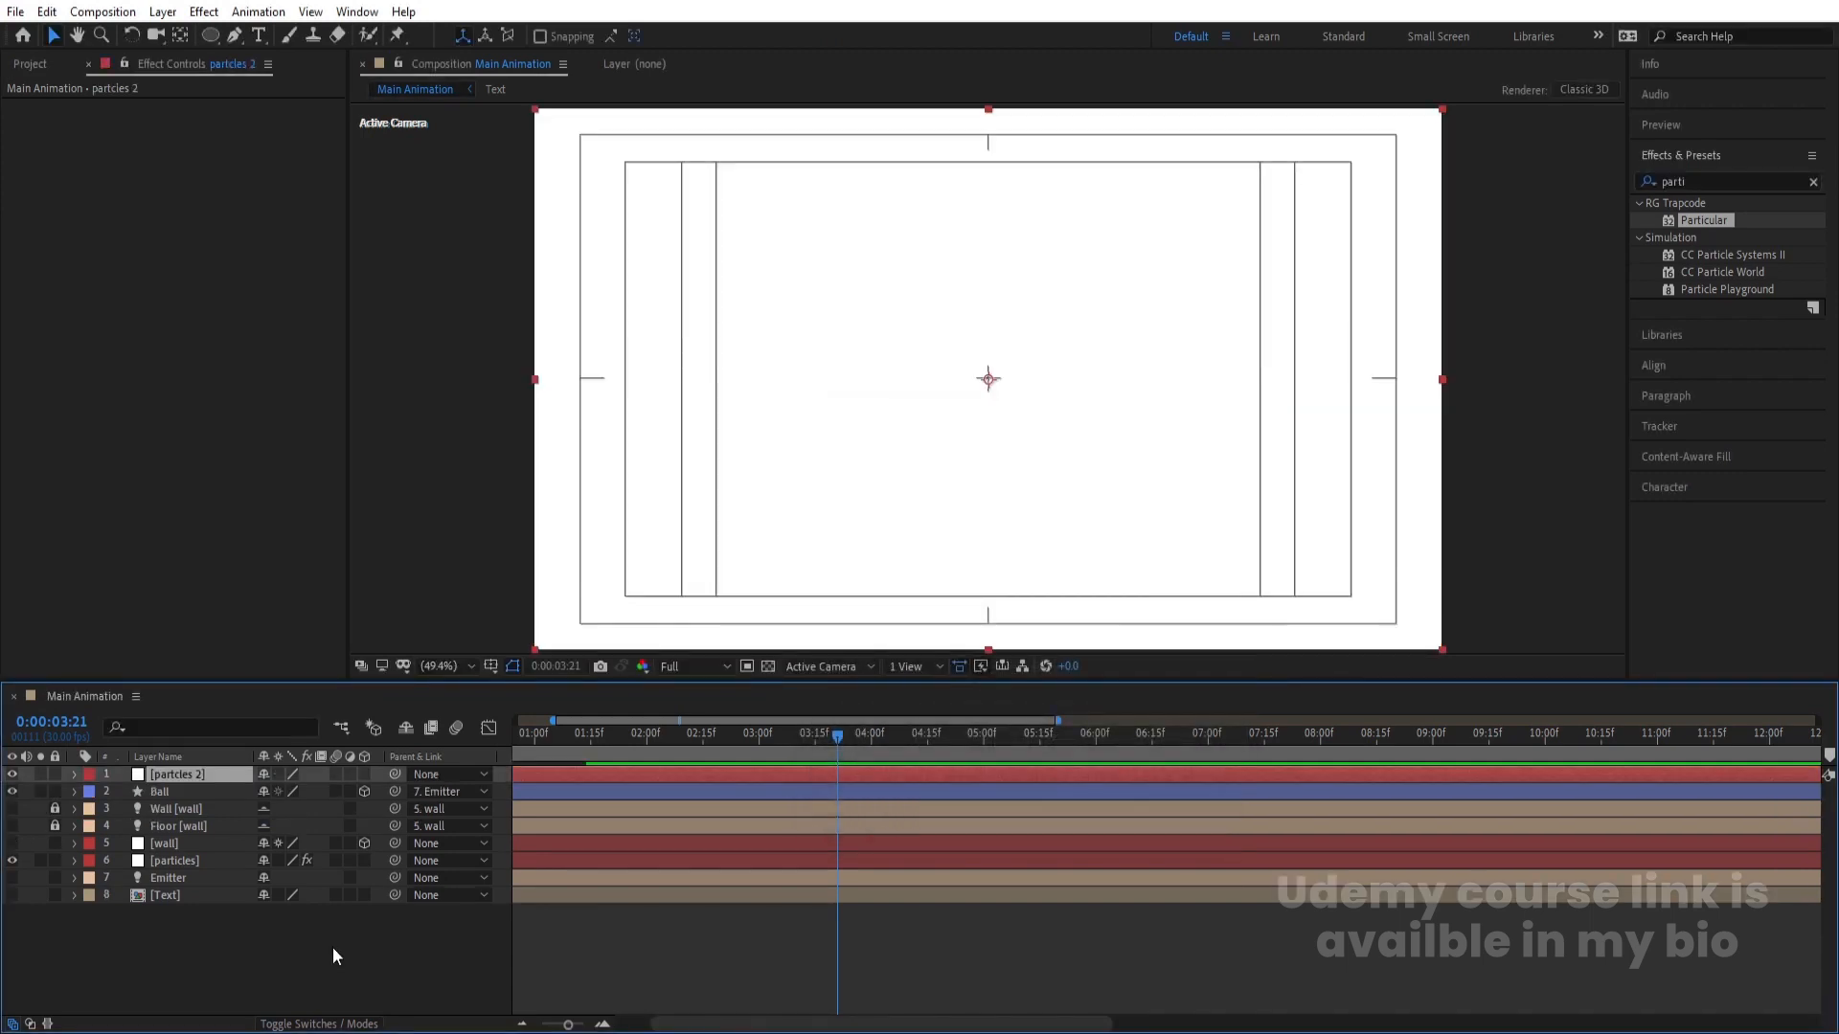
- Trim the partcles 2 layer to start at the Ball's landing keyframe at 0:00:03:21 and apply Particular to it
left_click(830, 792)
key("p")
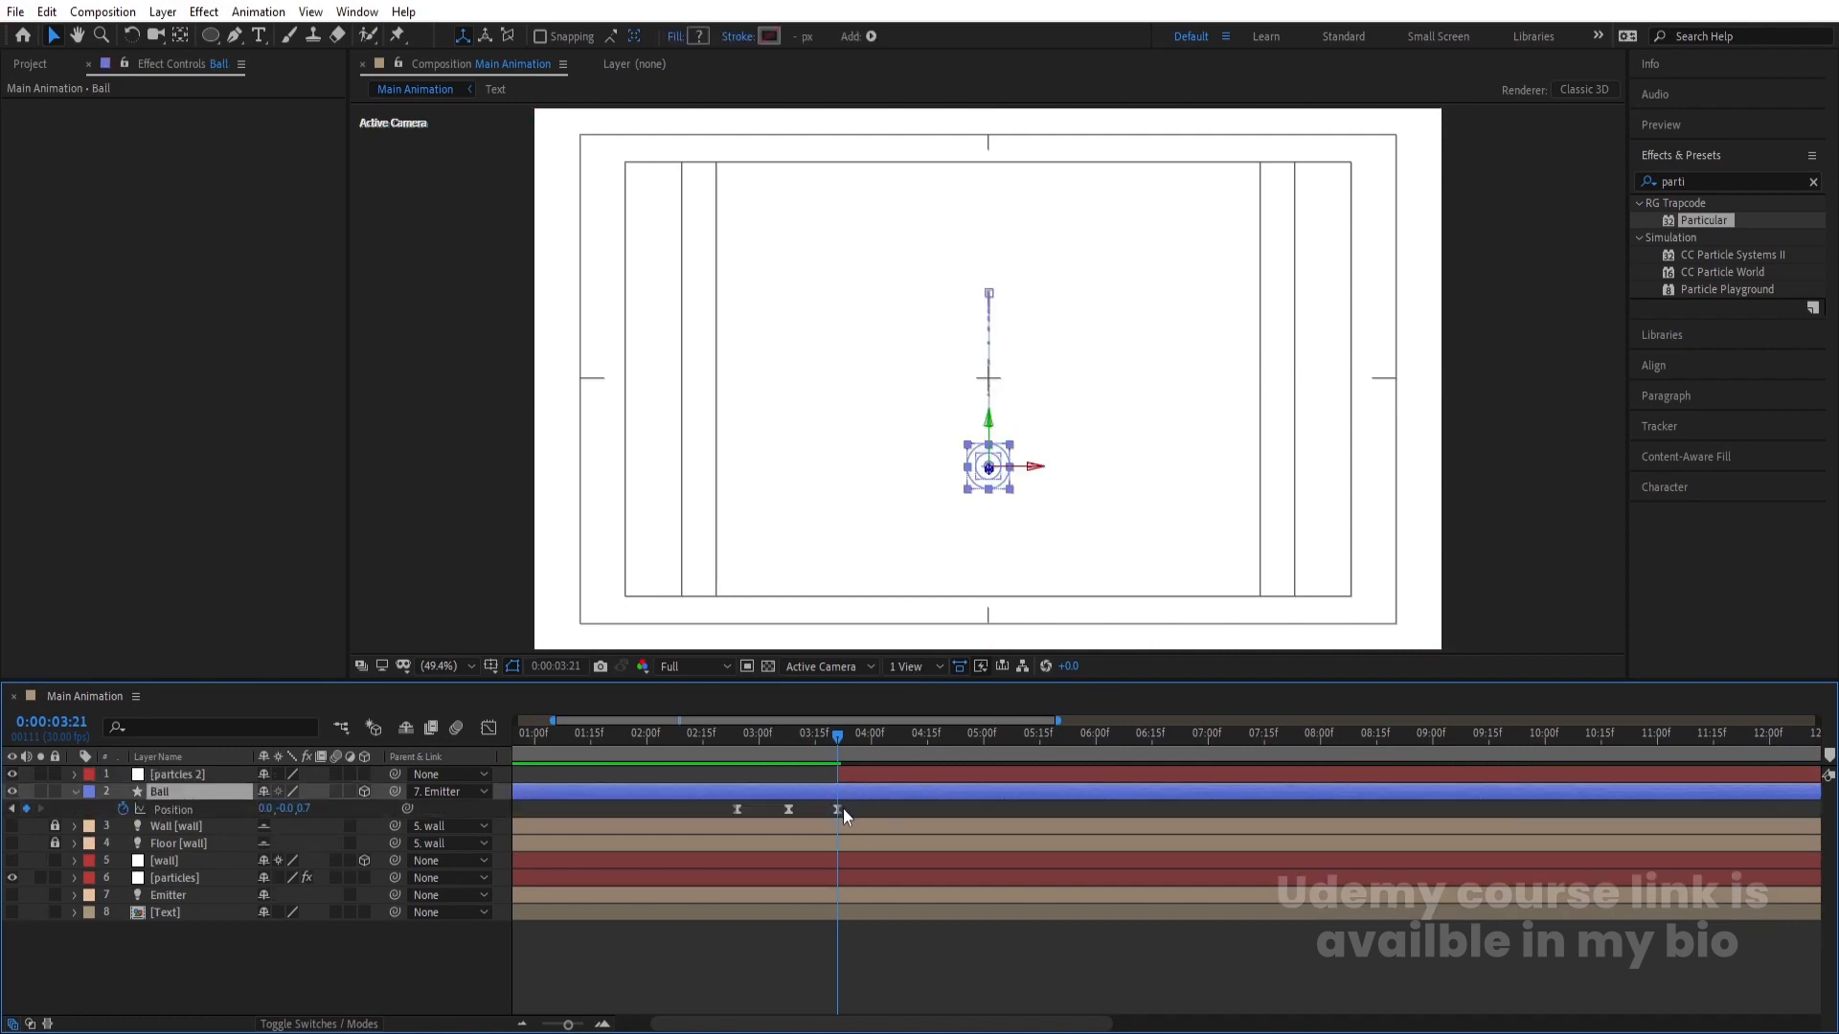
left_click(859, 779)
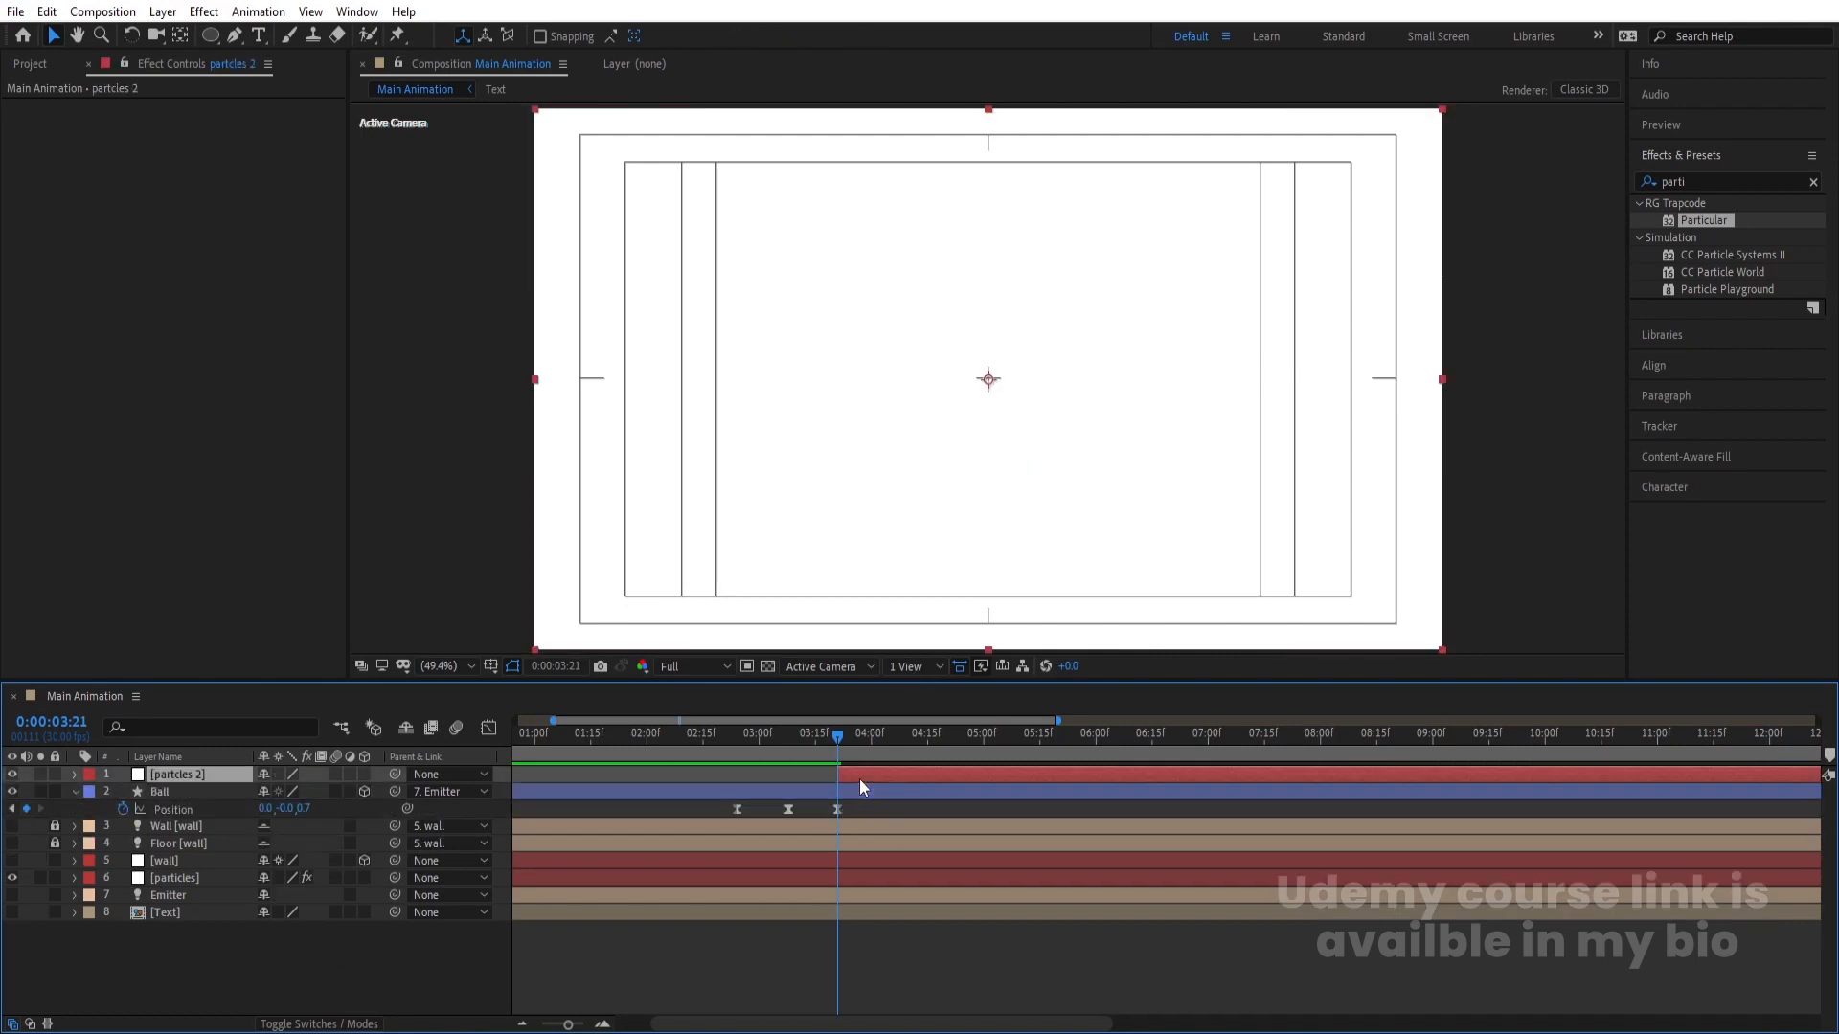
left_click(1711, 221)
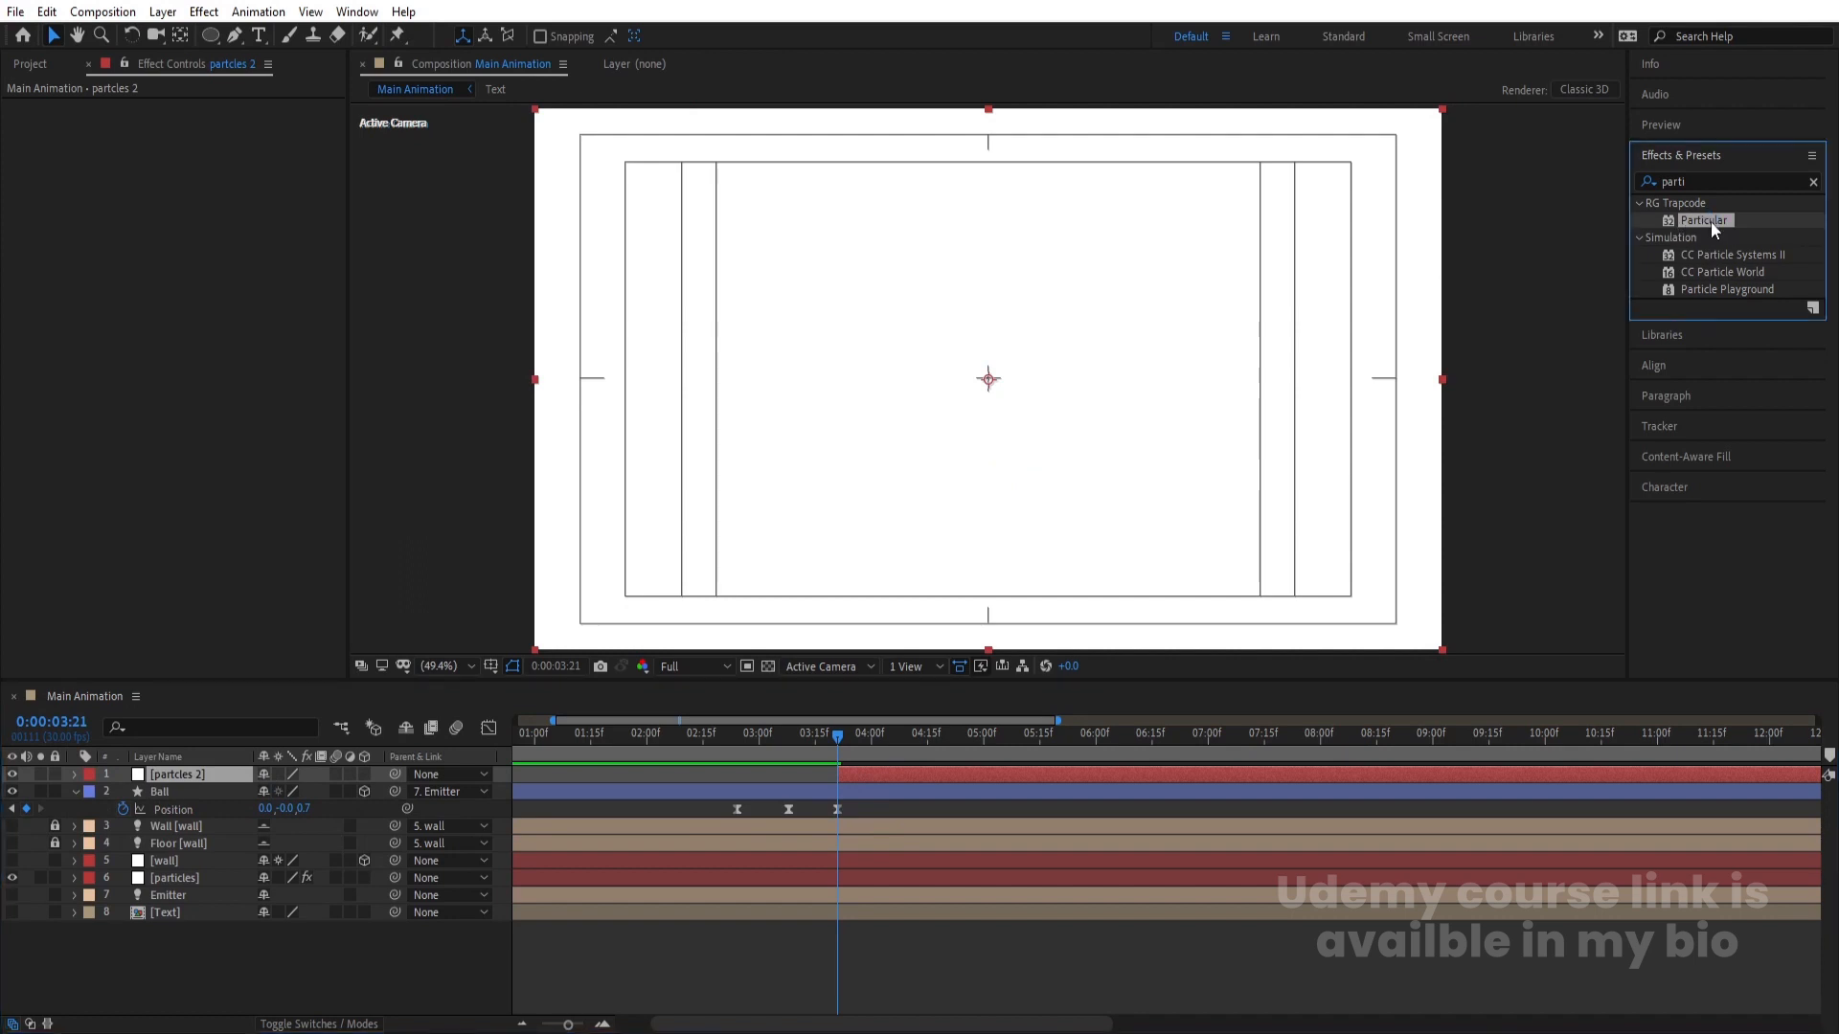
double_click(1711, 222)
key("space")
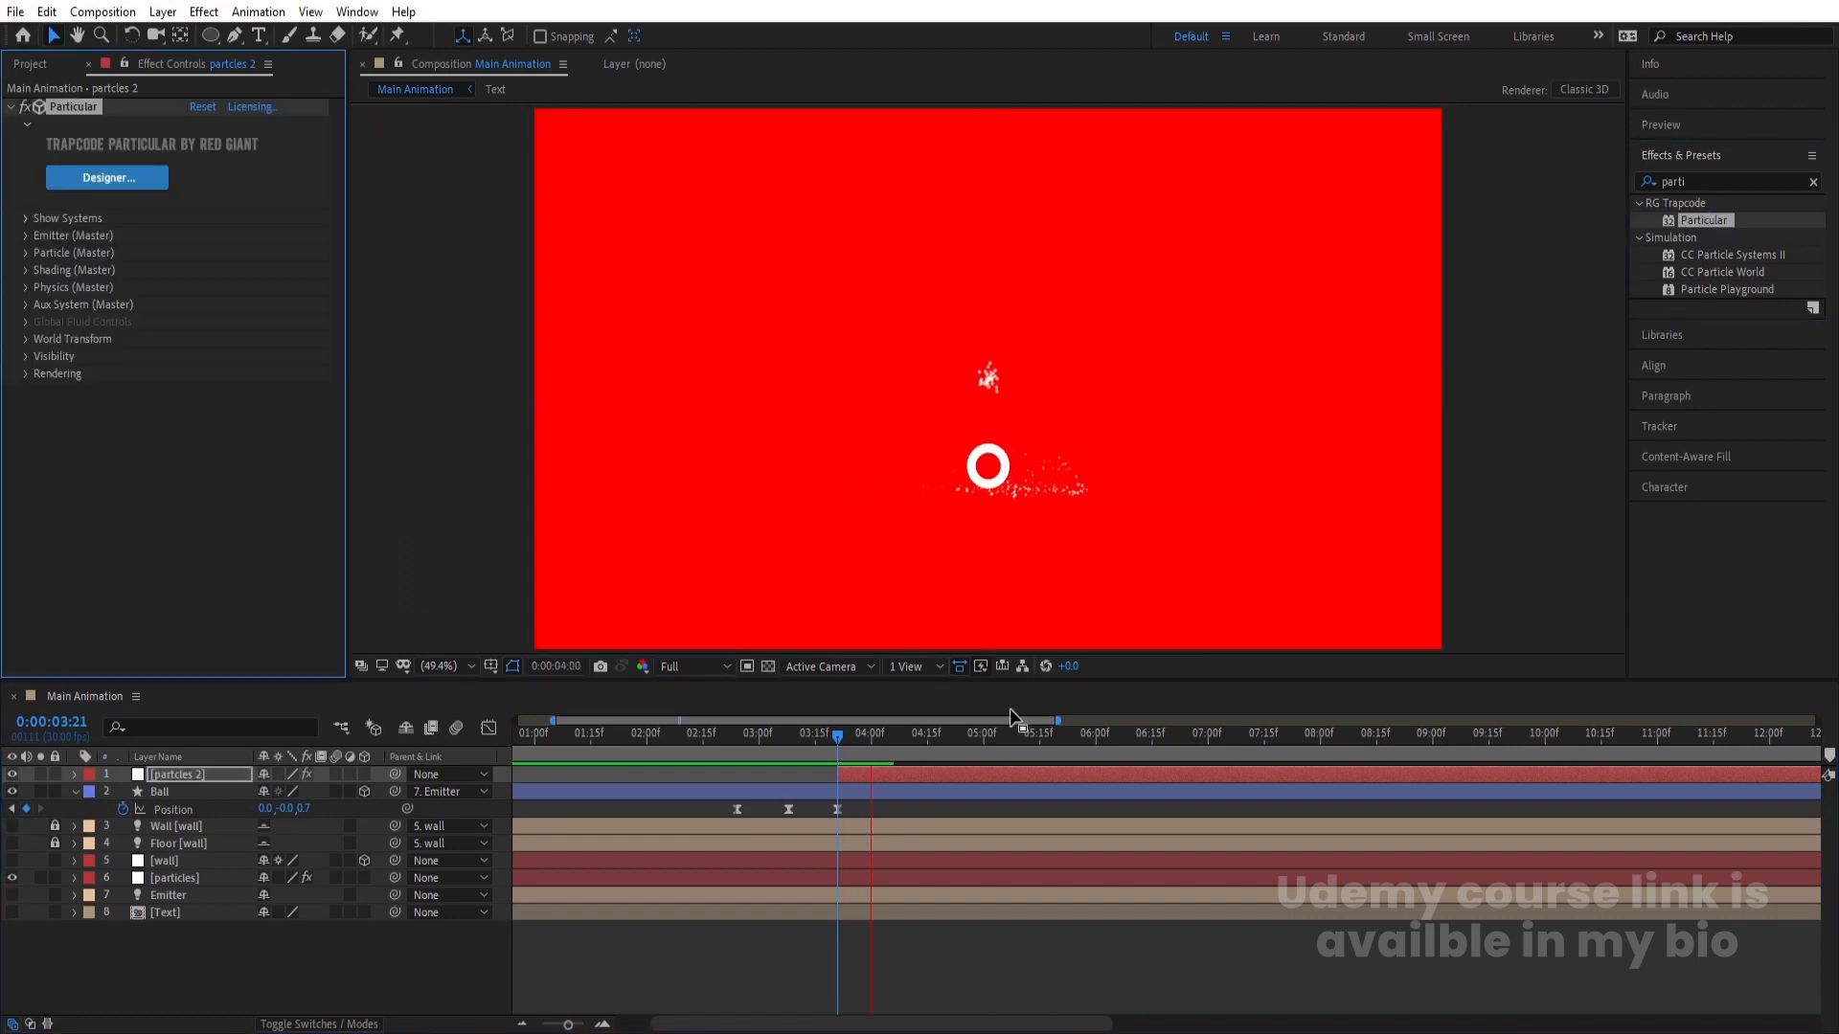
key("space")
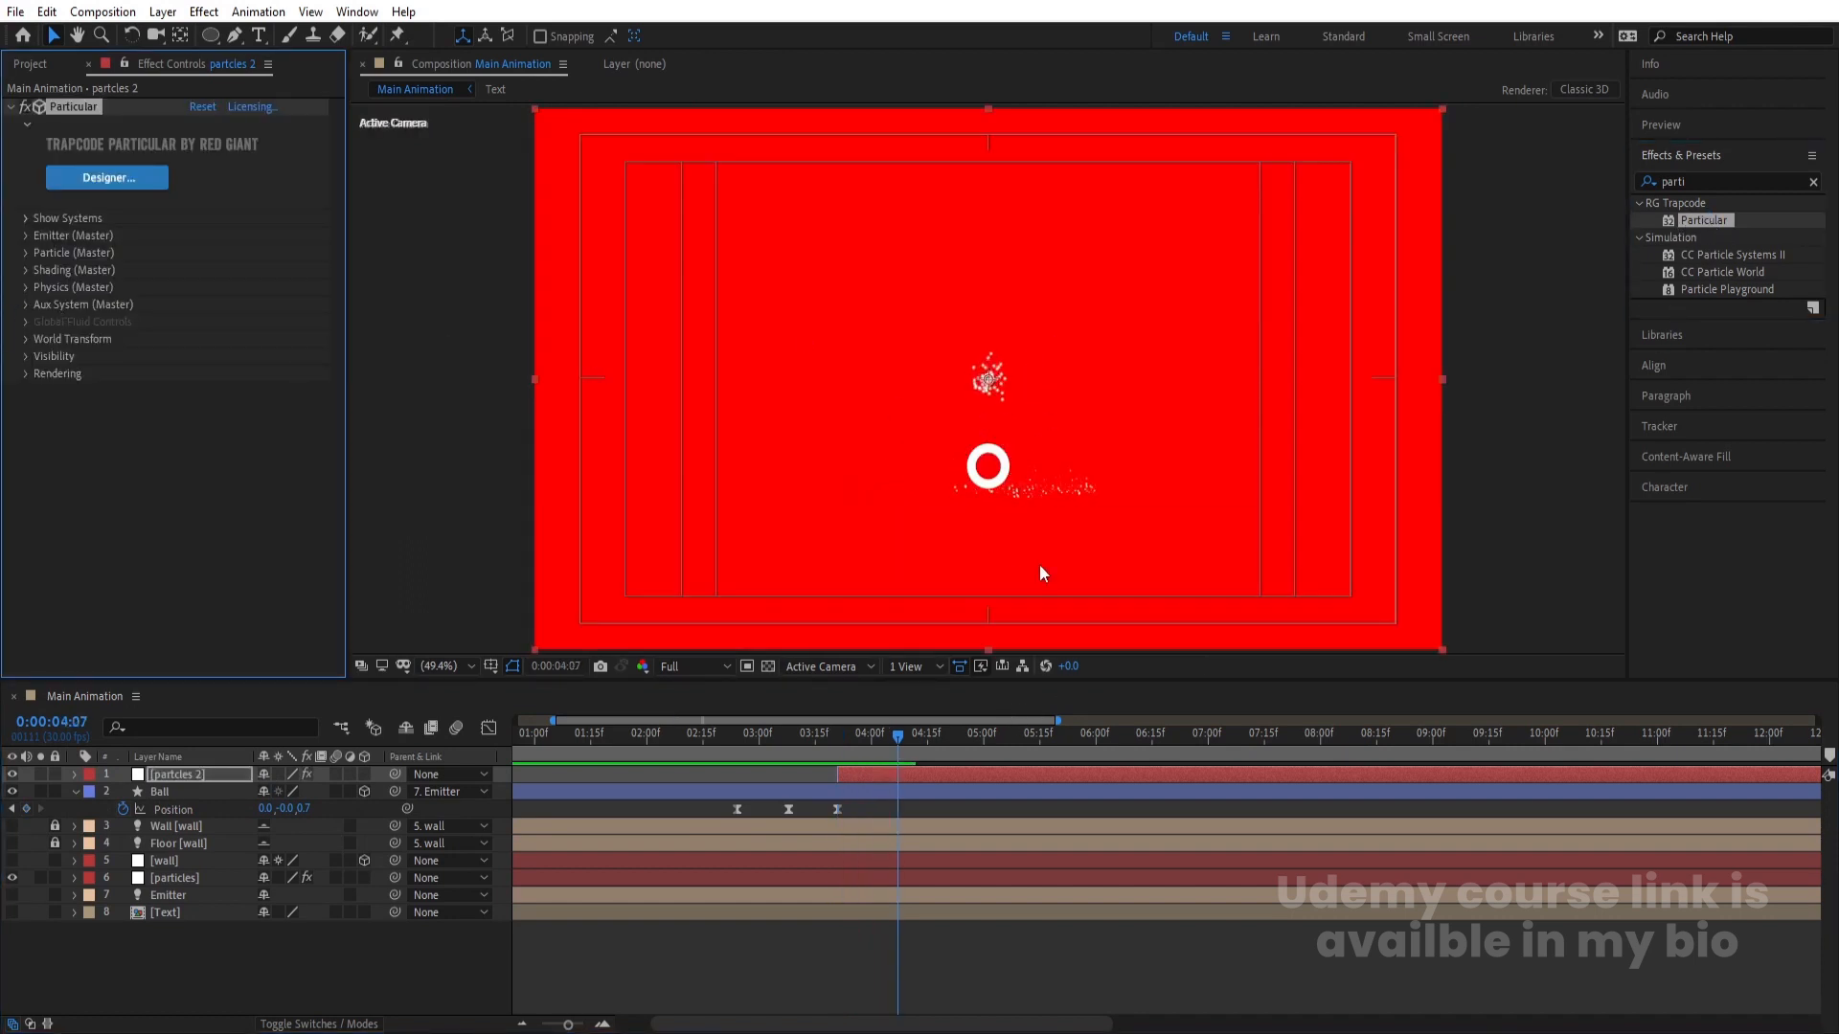
- Set the Particular emitter position on partcles 2 to 960, 708, 0 so it sits on the landed ball
left_click(31, 238)
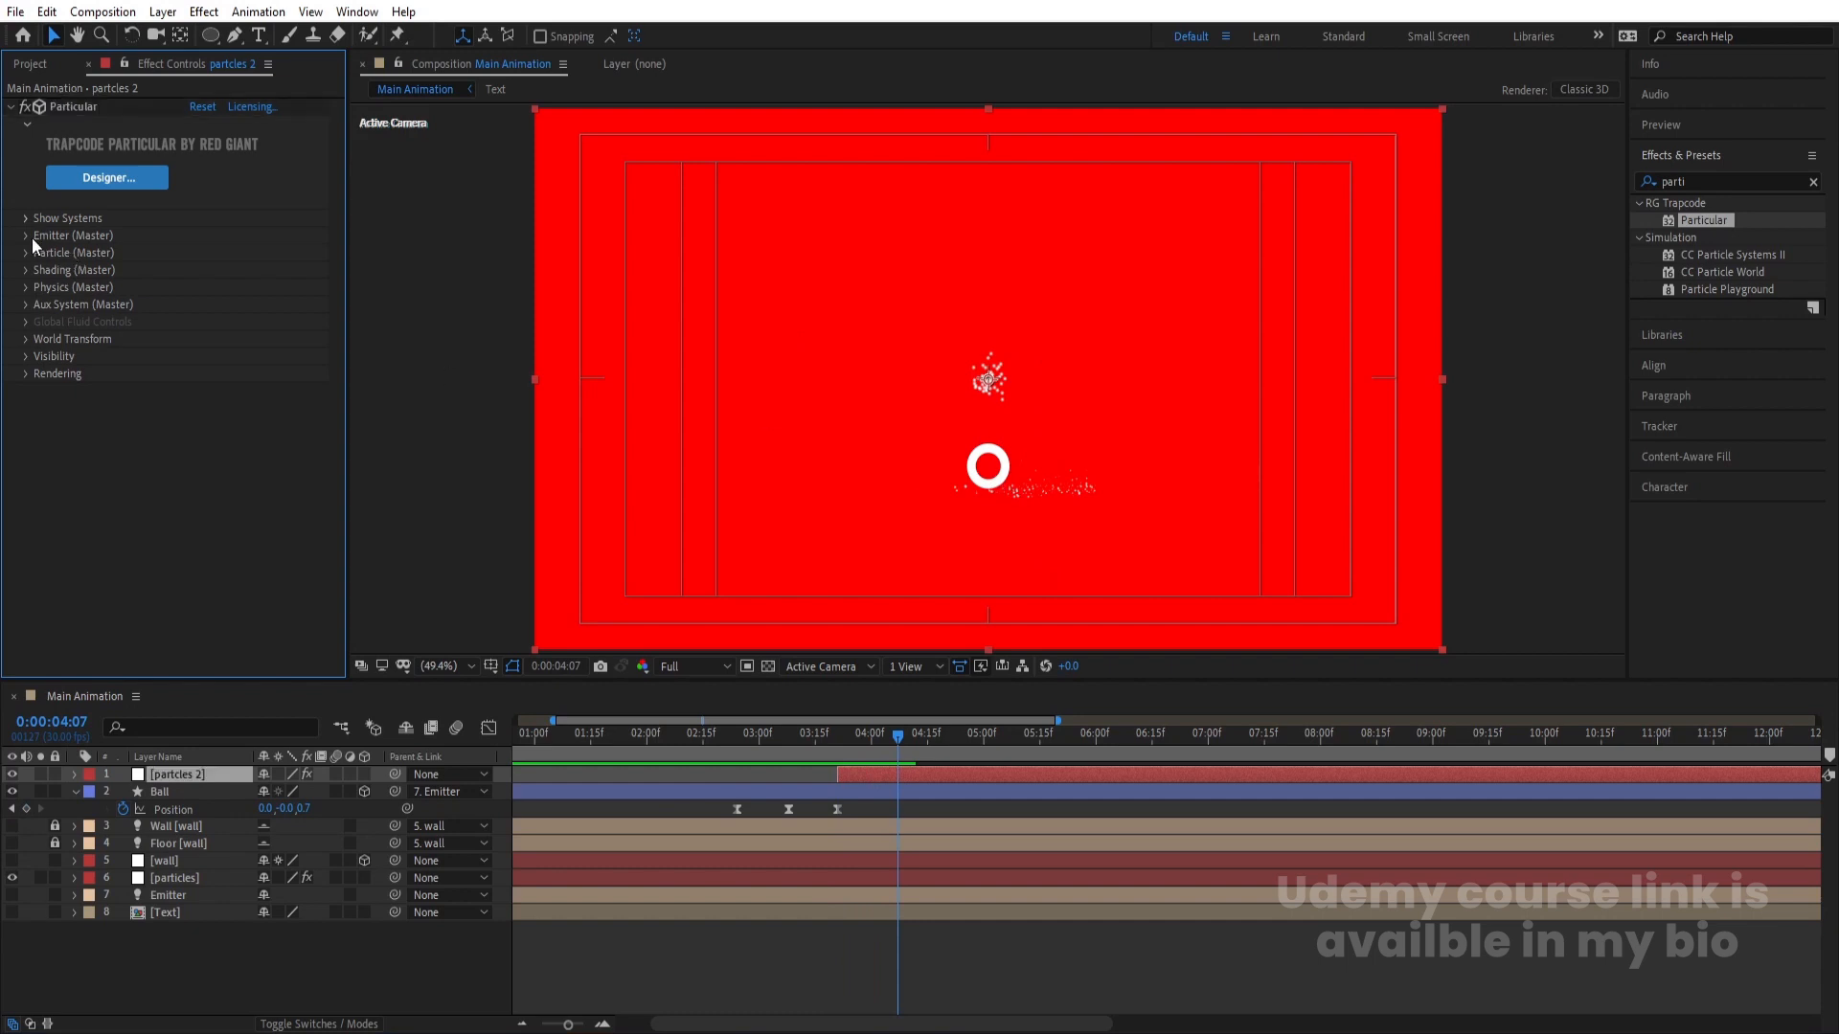
left_click(26, 236)
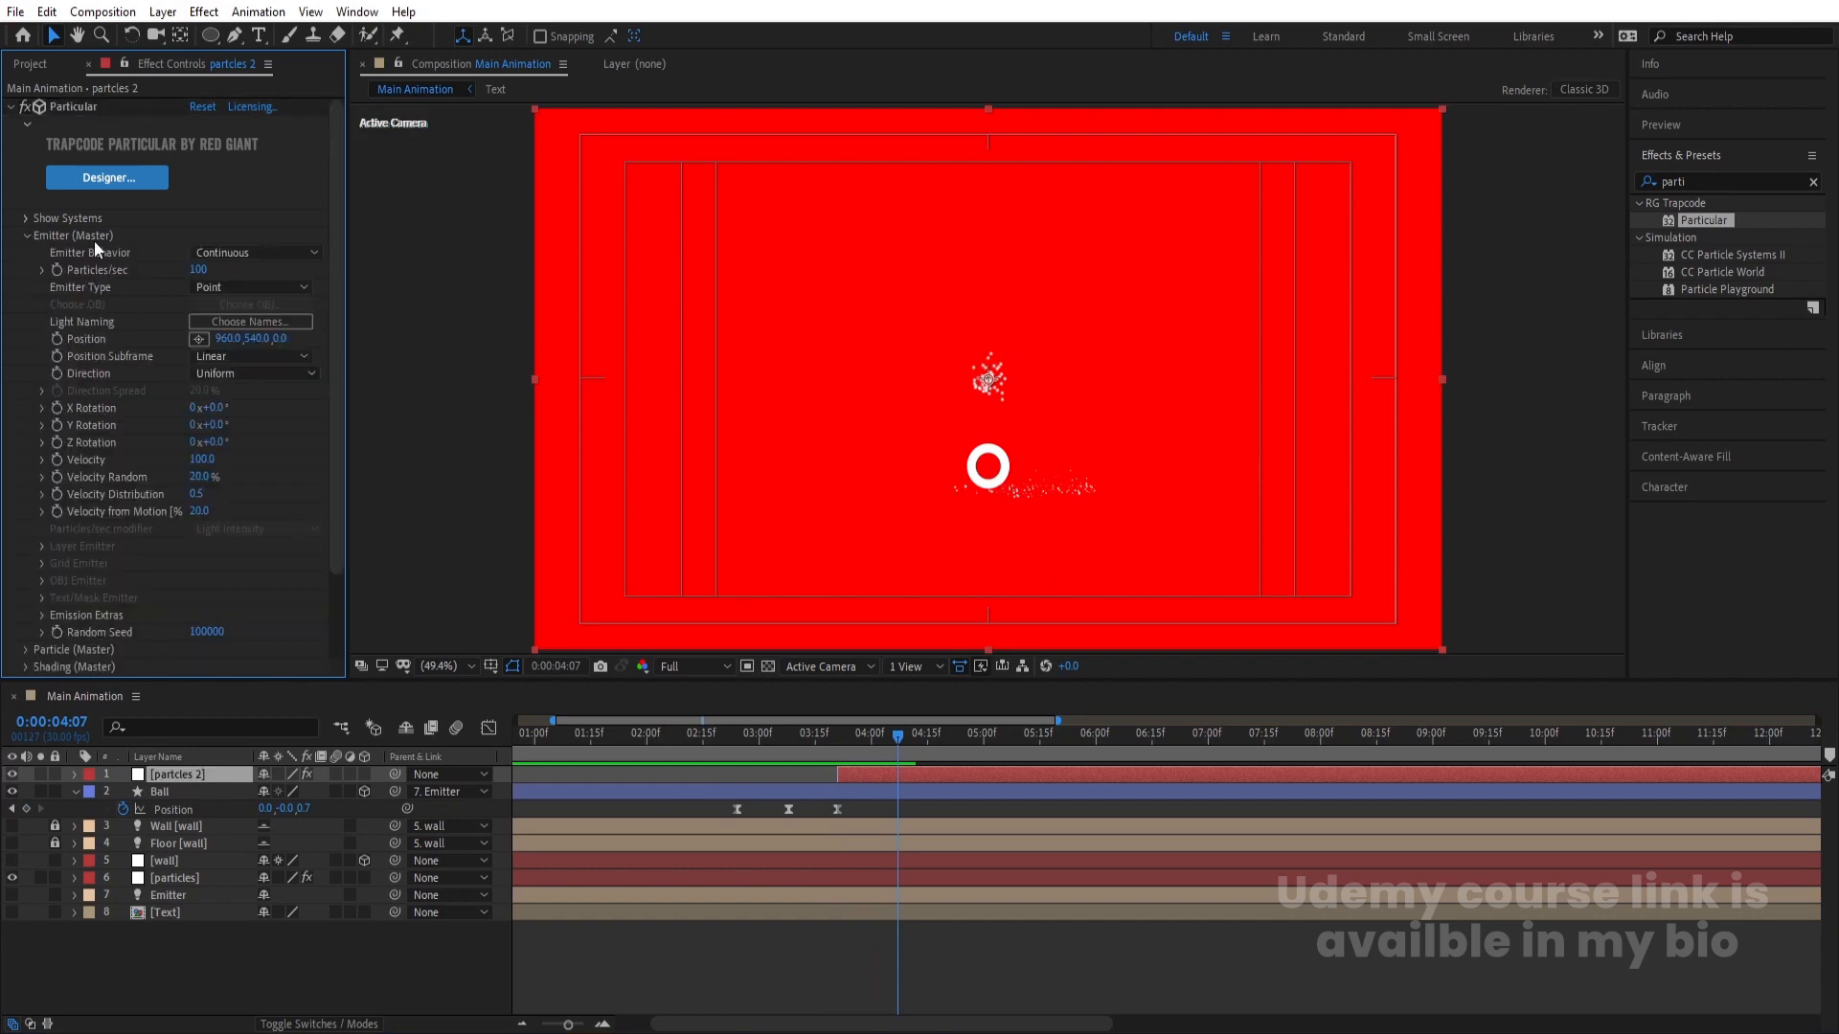
left_click(274, 339)
left_click_drag(275, 339, 382, 377)
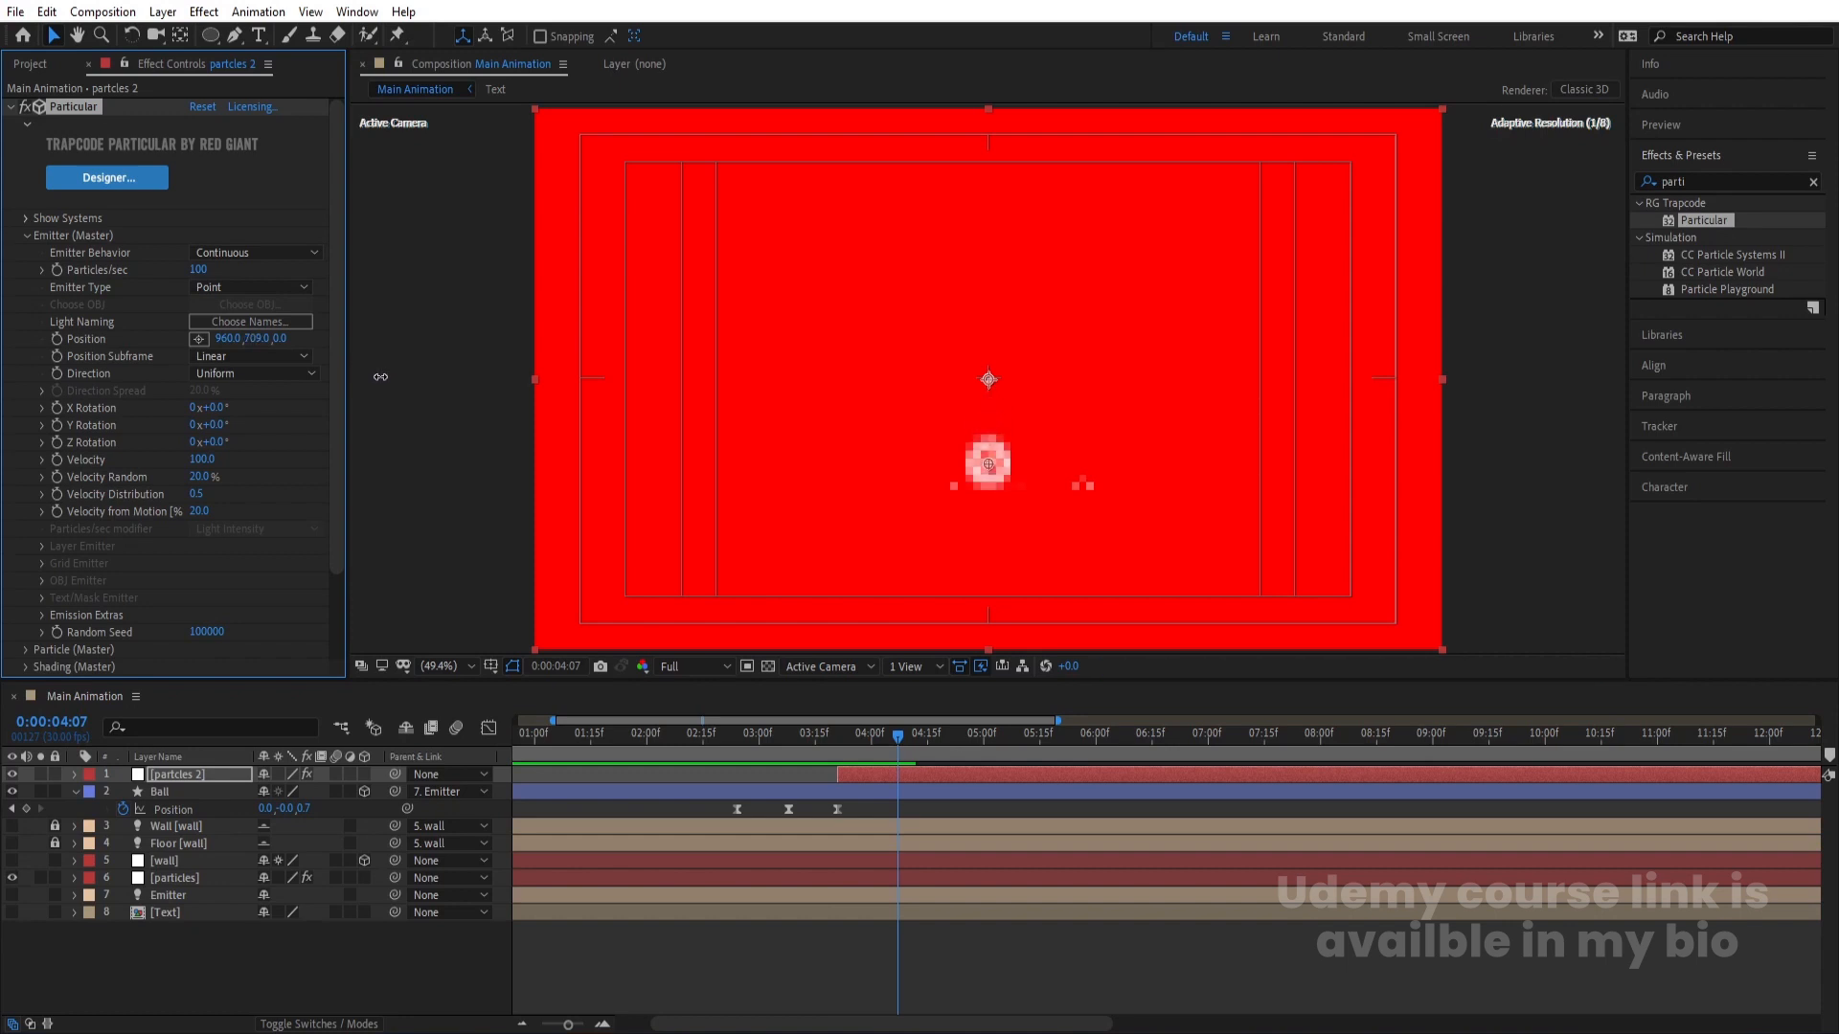
- Set the partcles 2 Emitter Behavior to Explode and Particles/sec to 1000000
left_click(220, 256)
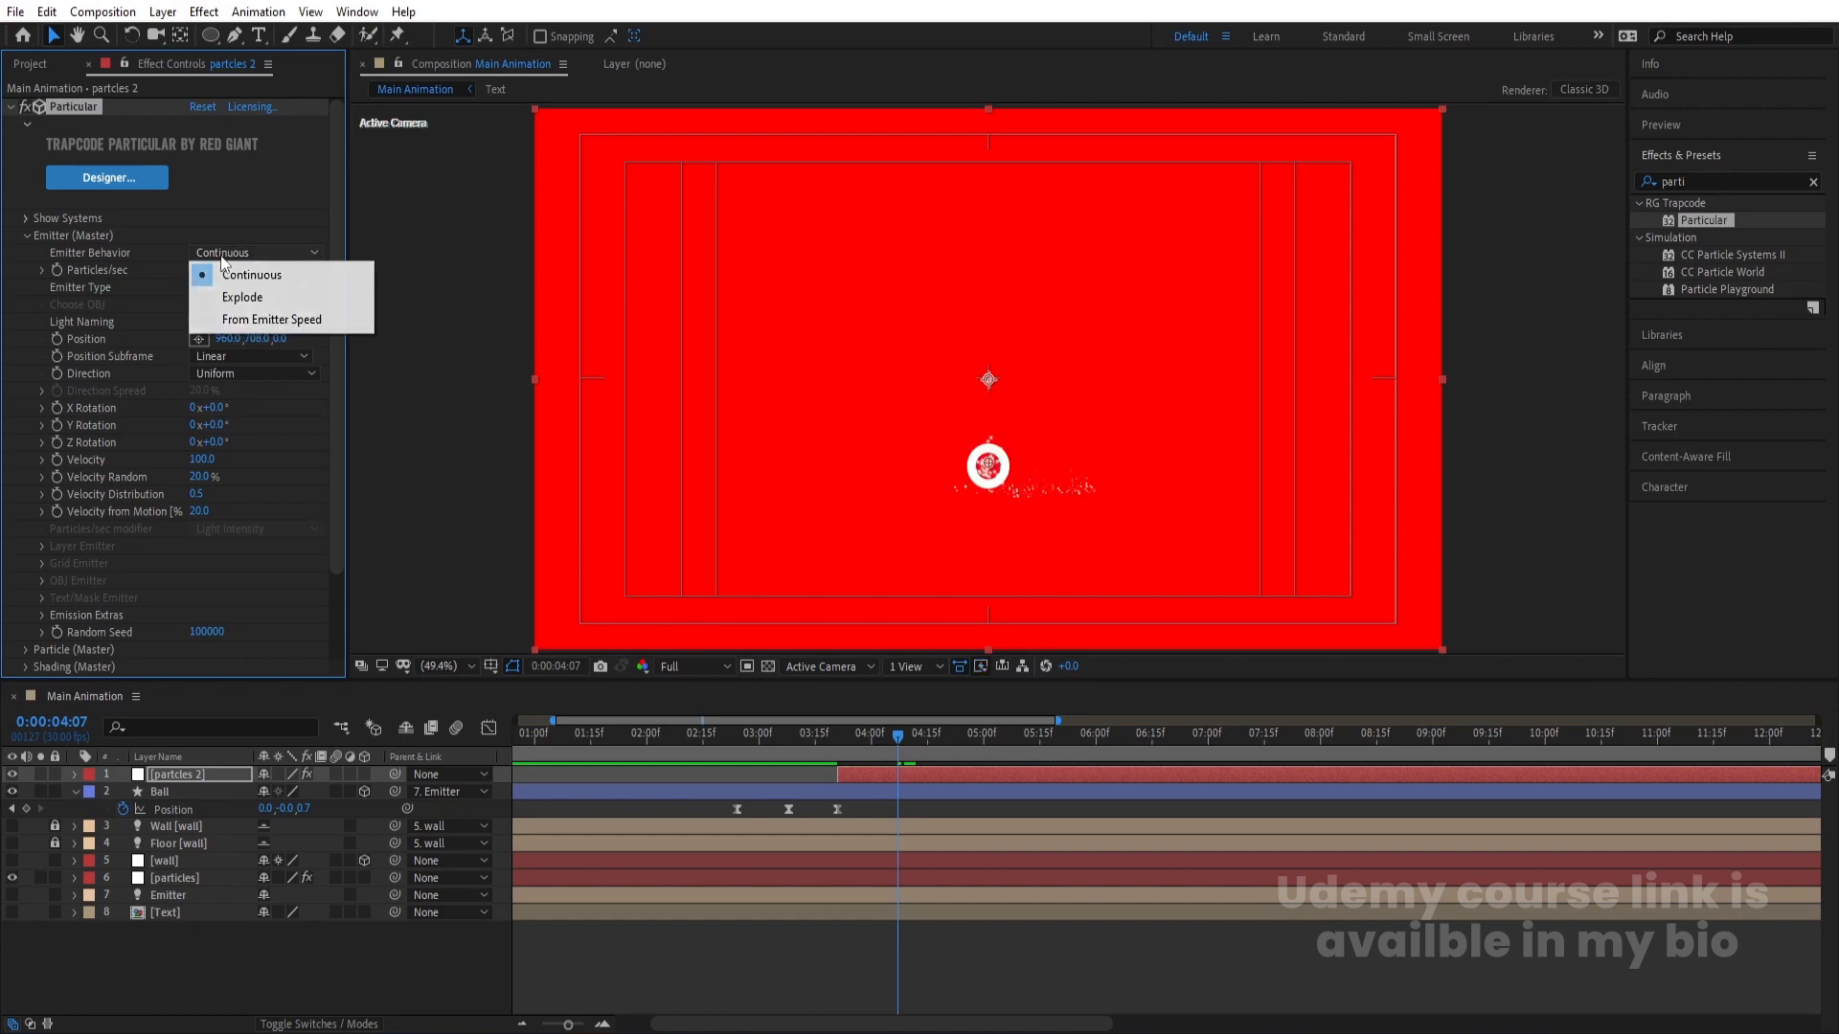
left_click(254, 297)
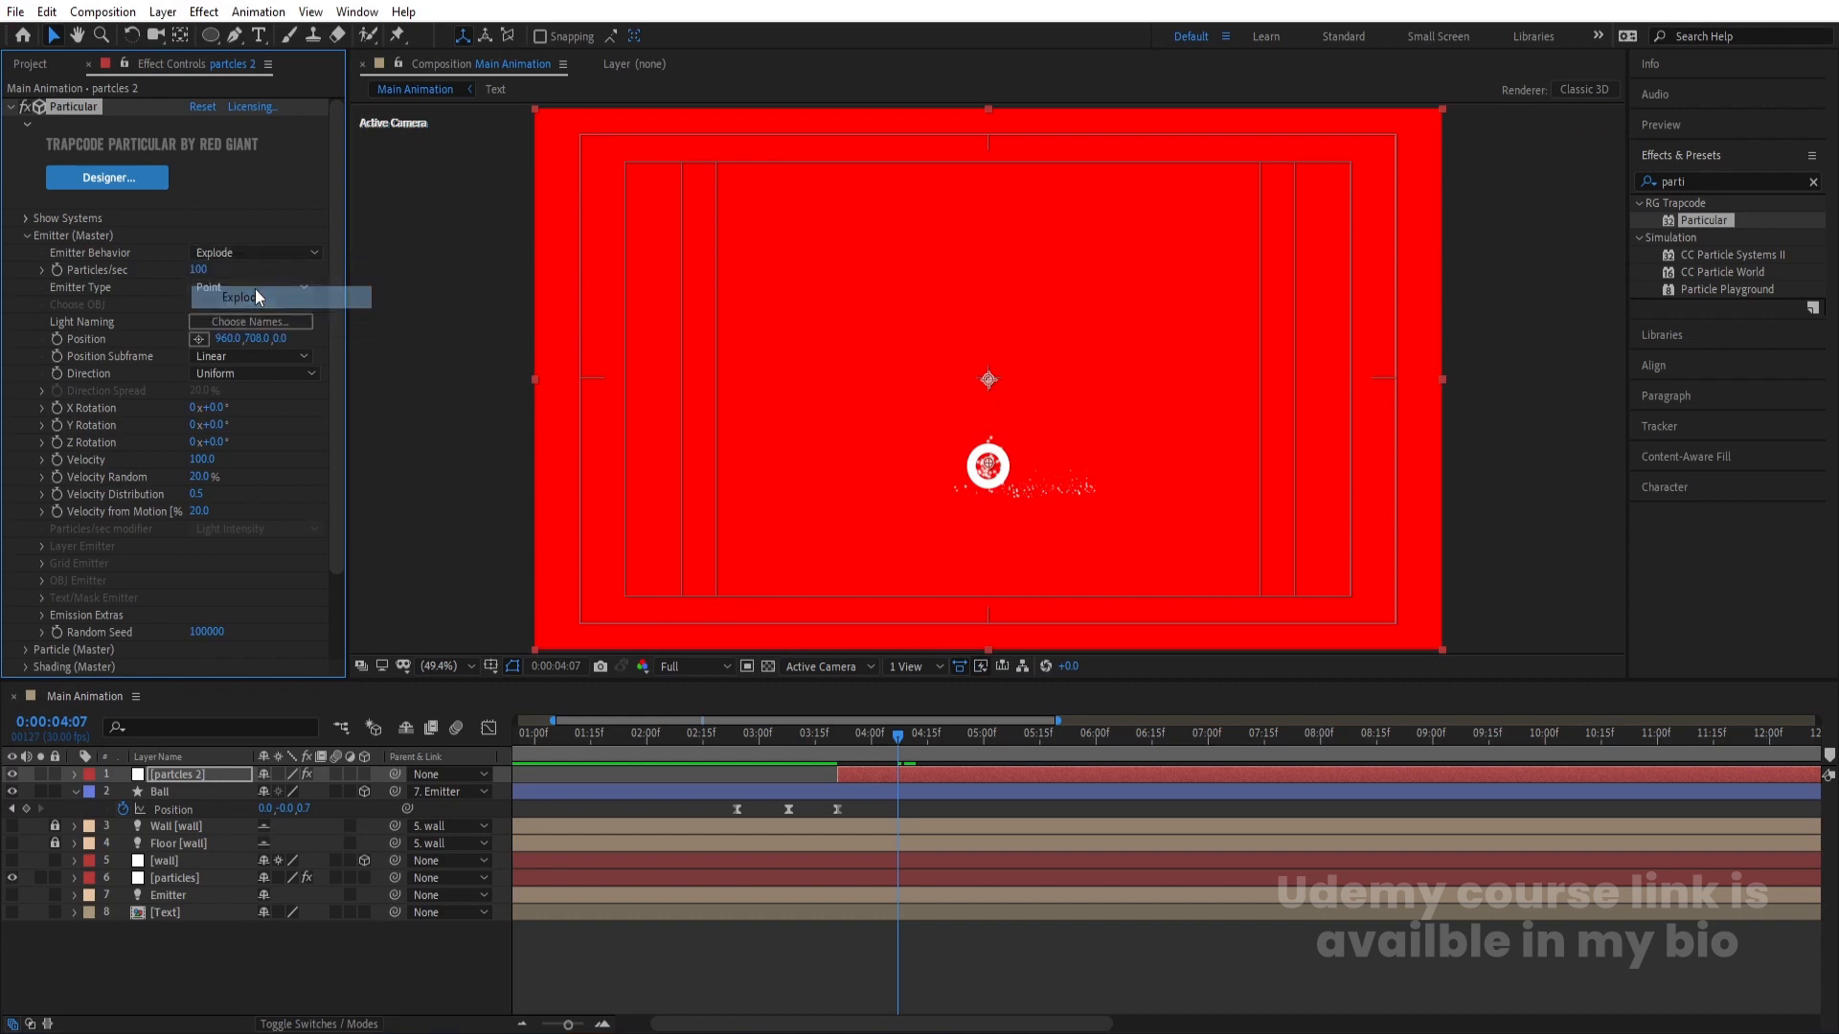
left_click(198, 271)
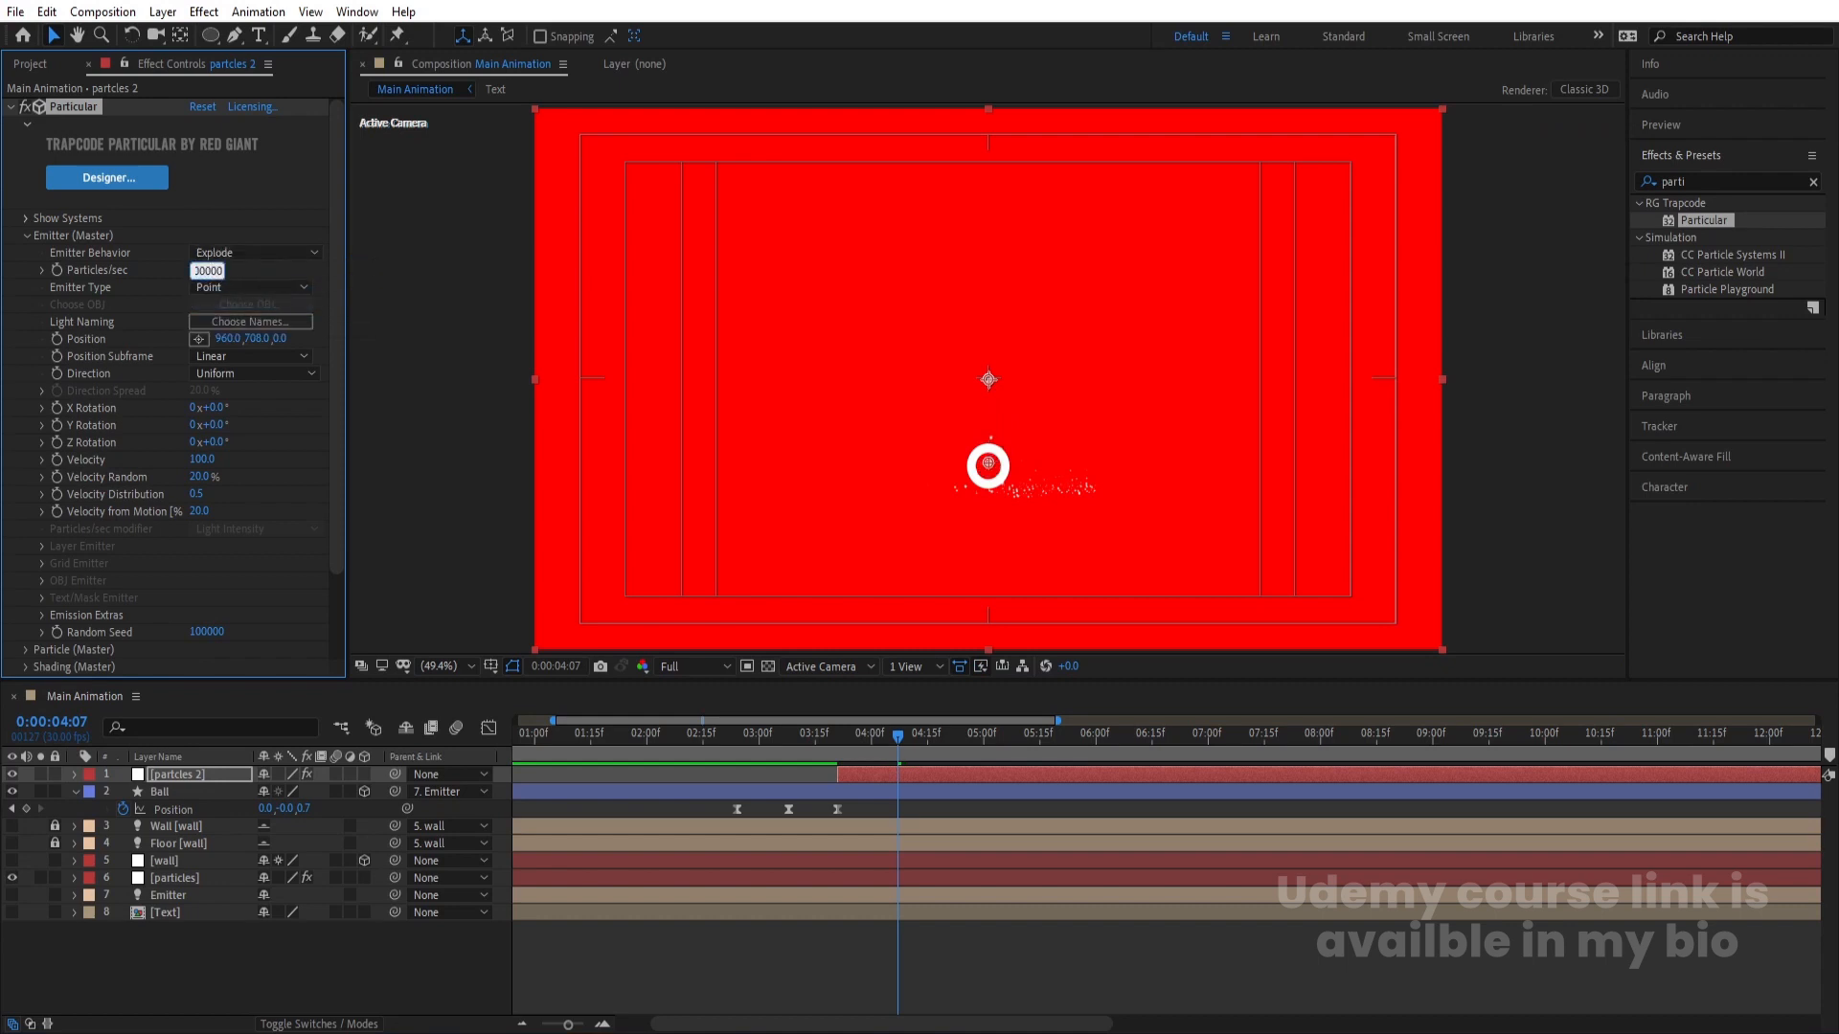
type("1000000")
key("Return")
left_click(1065, 590)
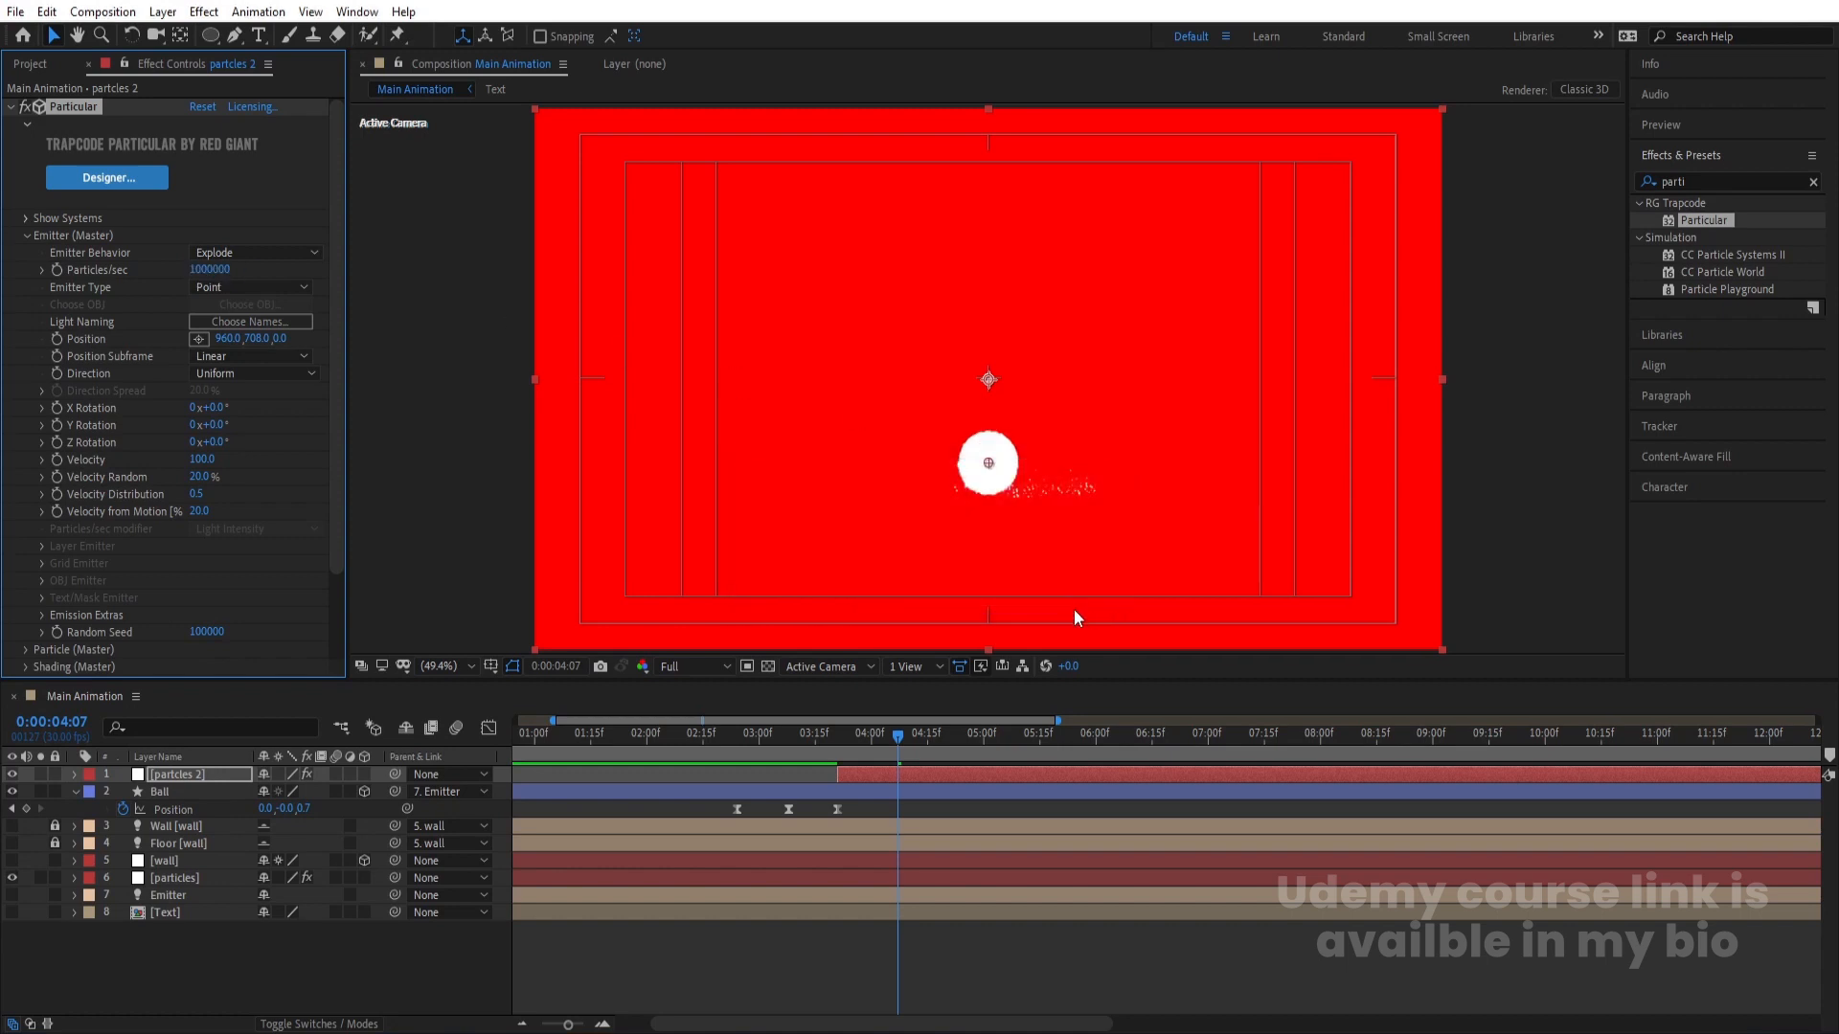
- Preview the particle explosion, restarting from 0:00:03:15 just before the ball lands
key("space")
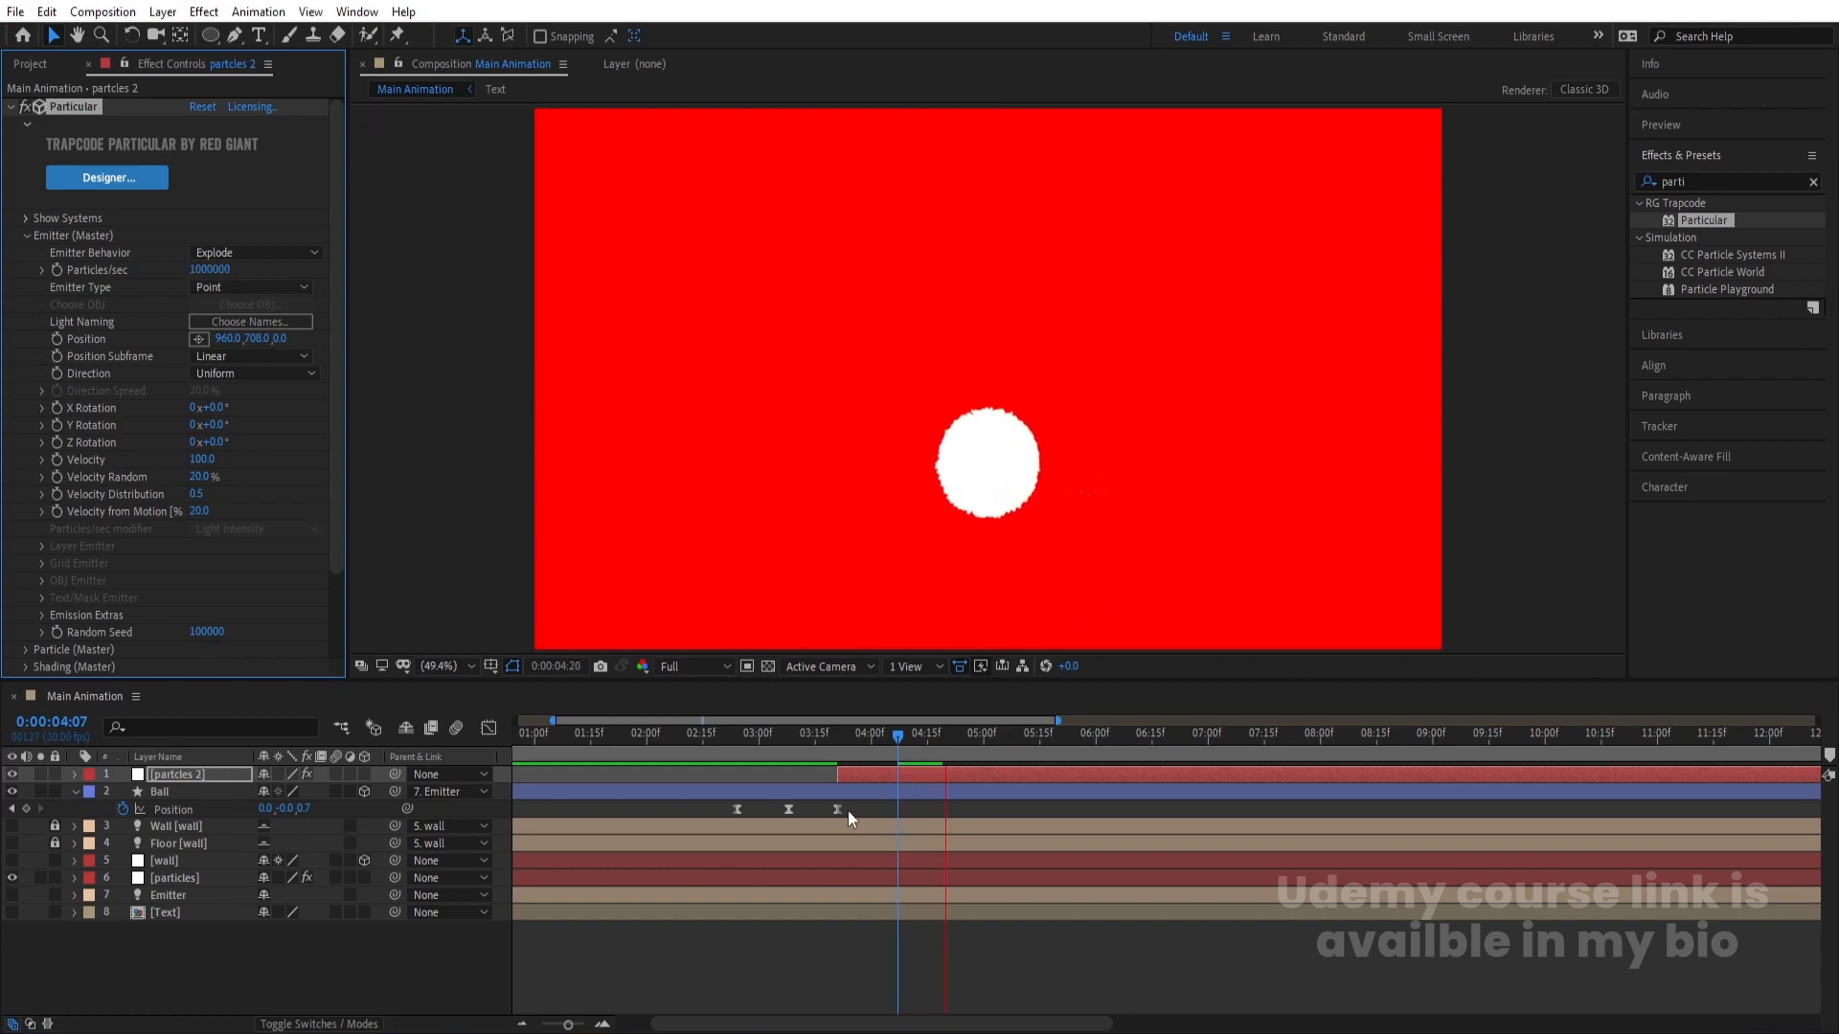
left_click(814, 747)
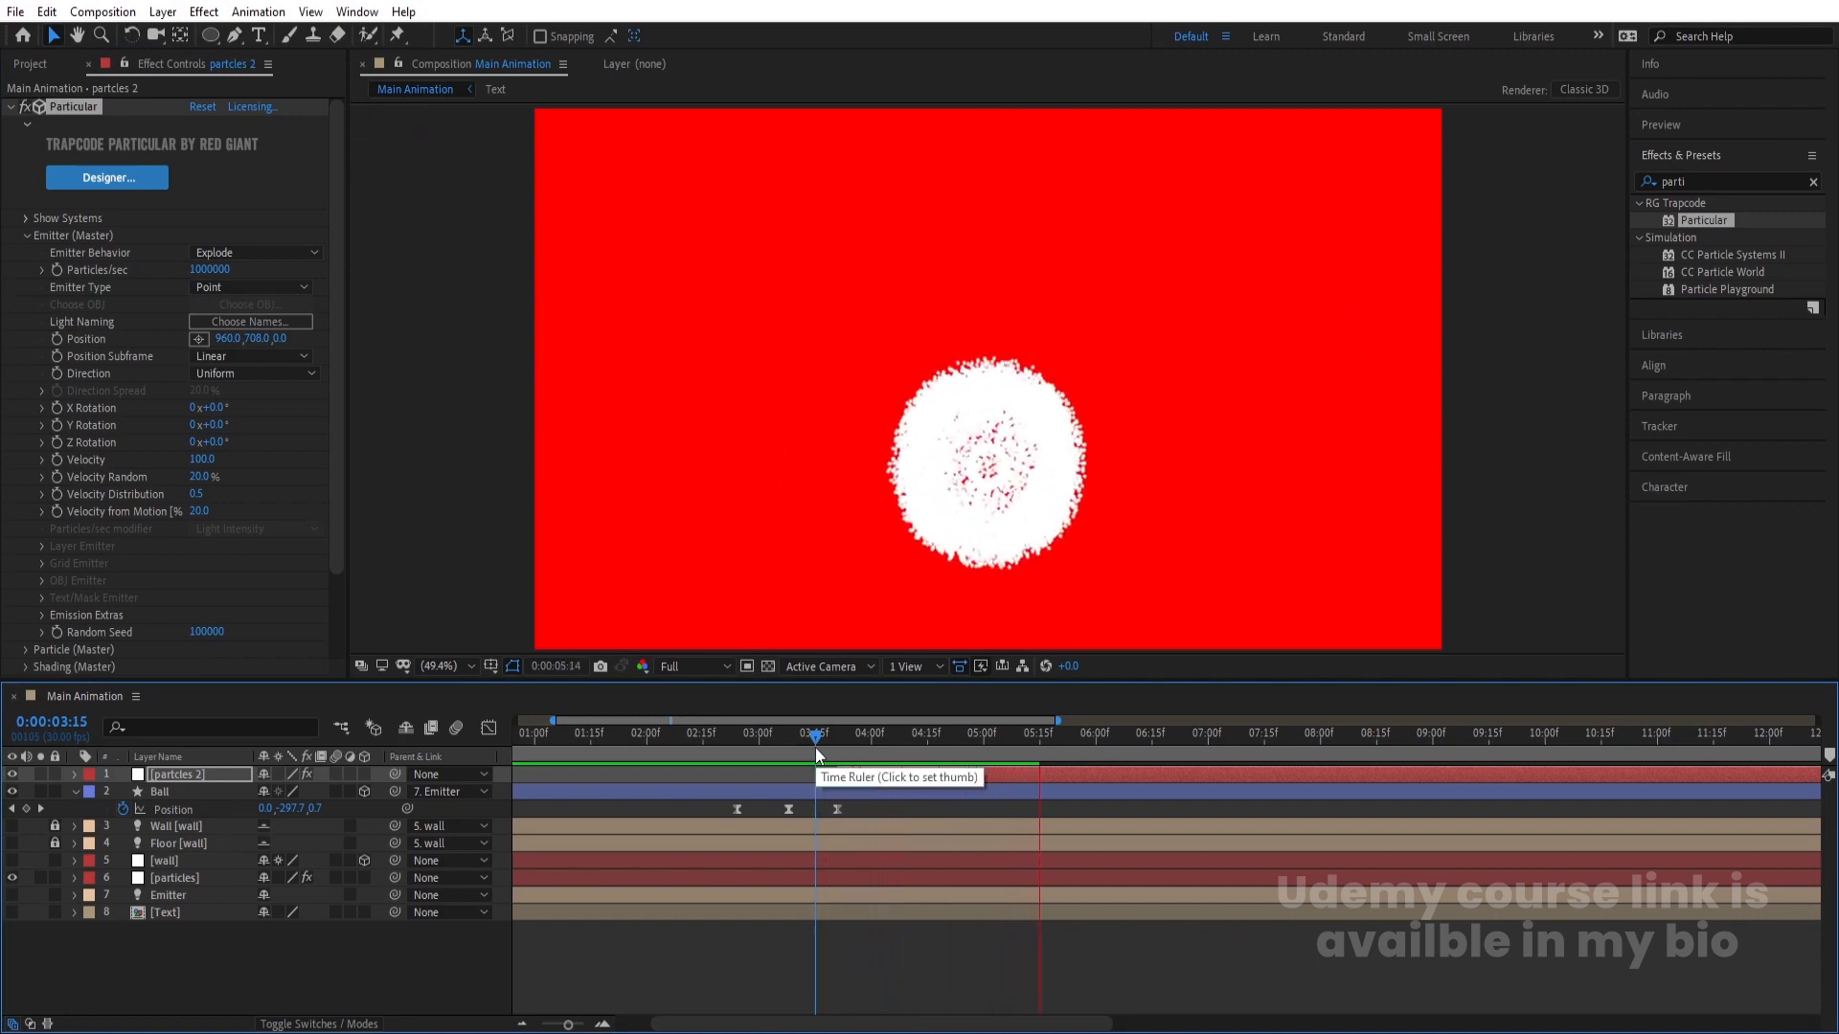
key("space")
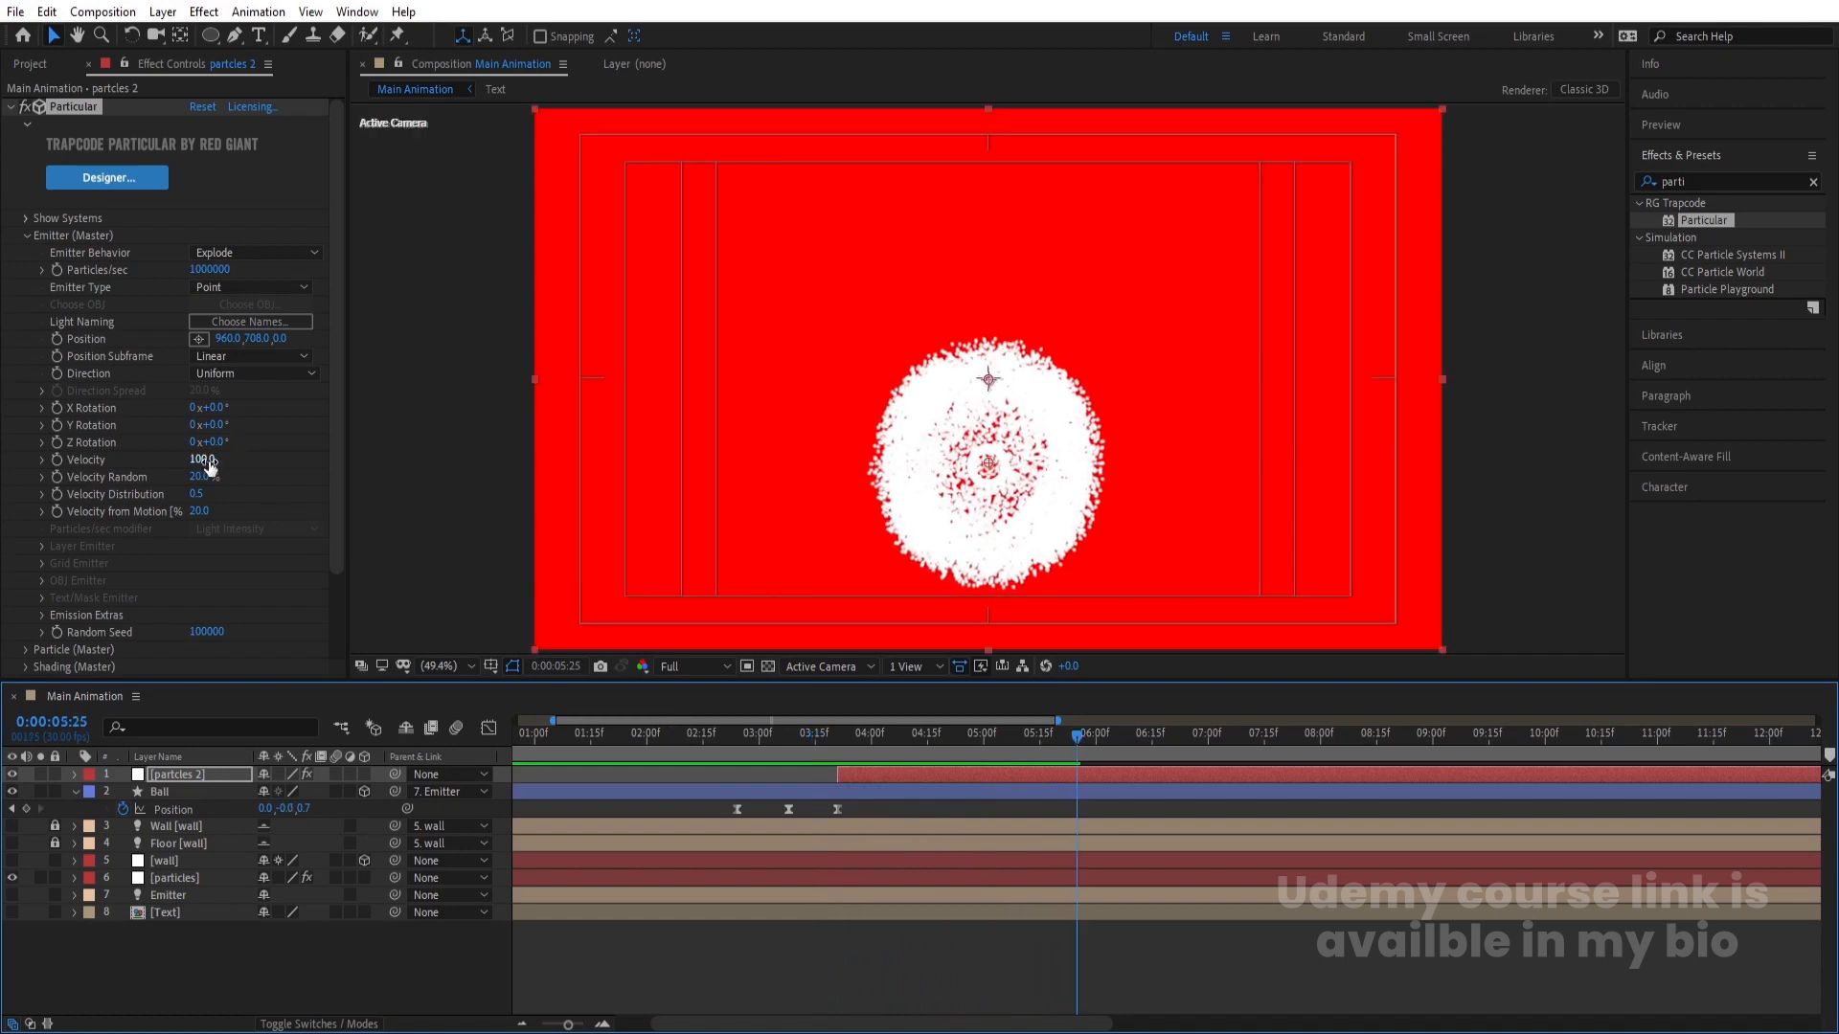
- Raise the partcles 2 emitter Velocity to 200 and on to 300, previewing the burst from 0:00:03:18
left_click(204, 459)
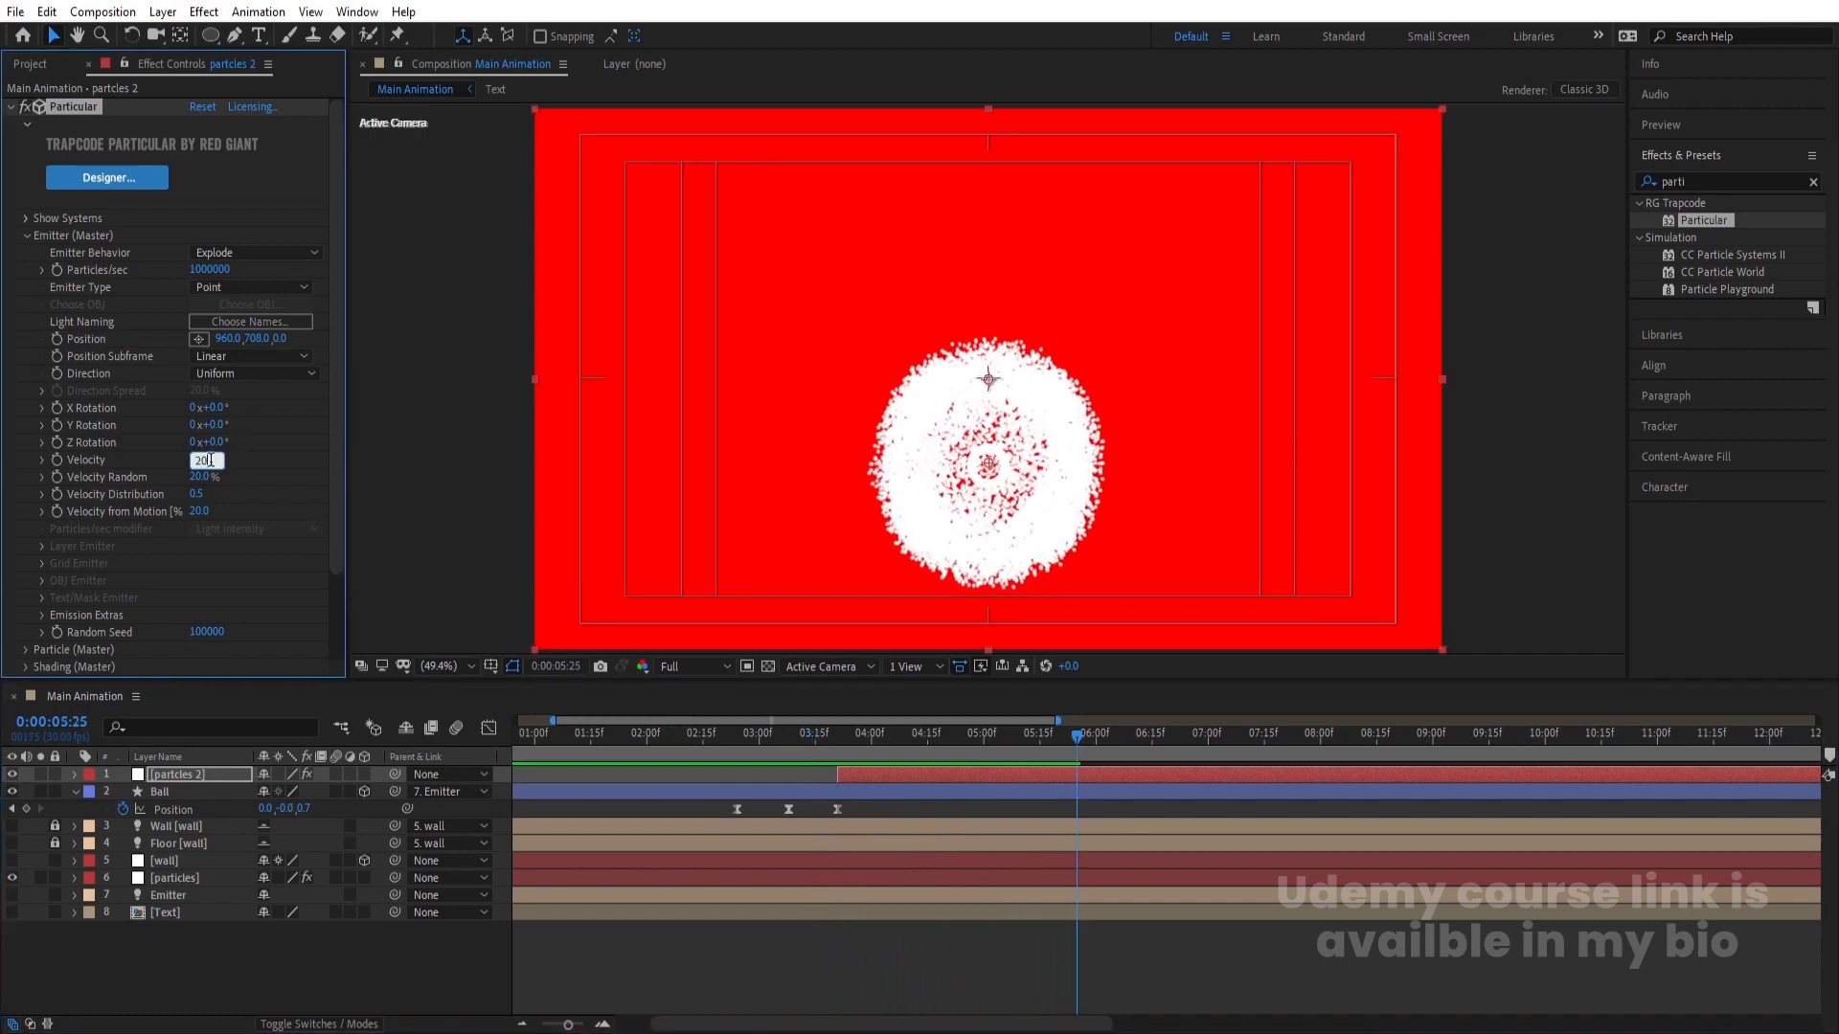
type("200")
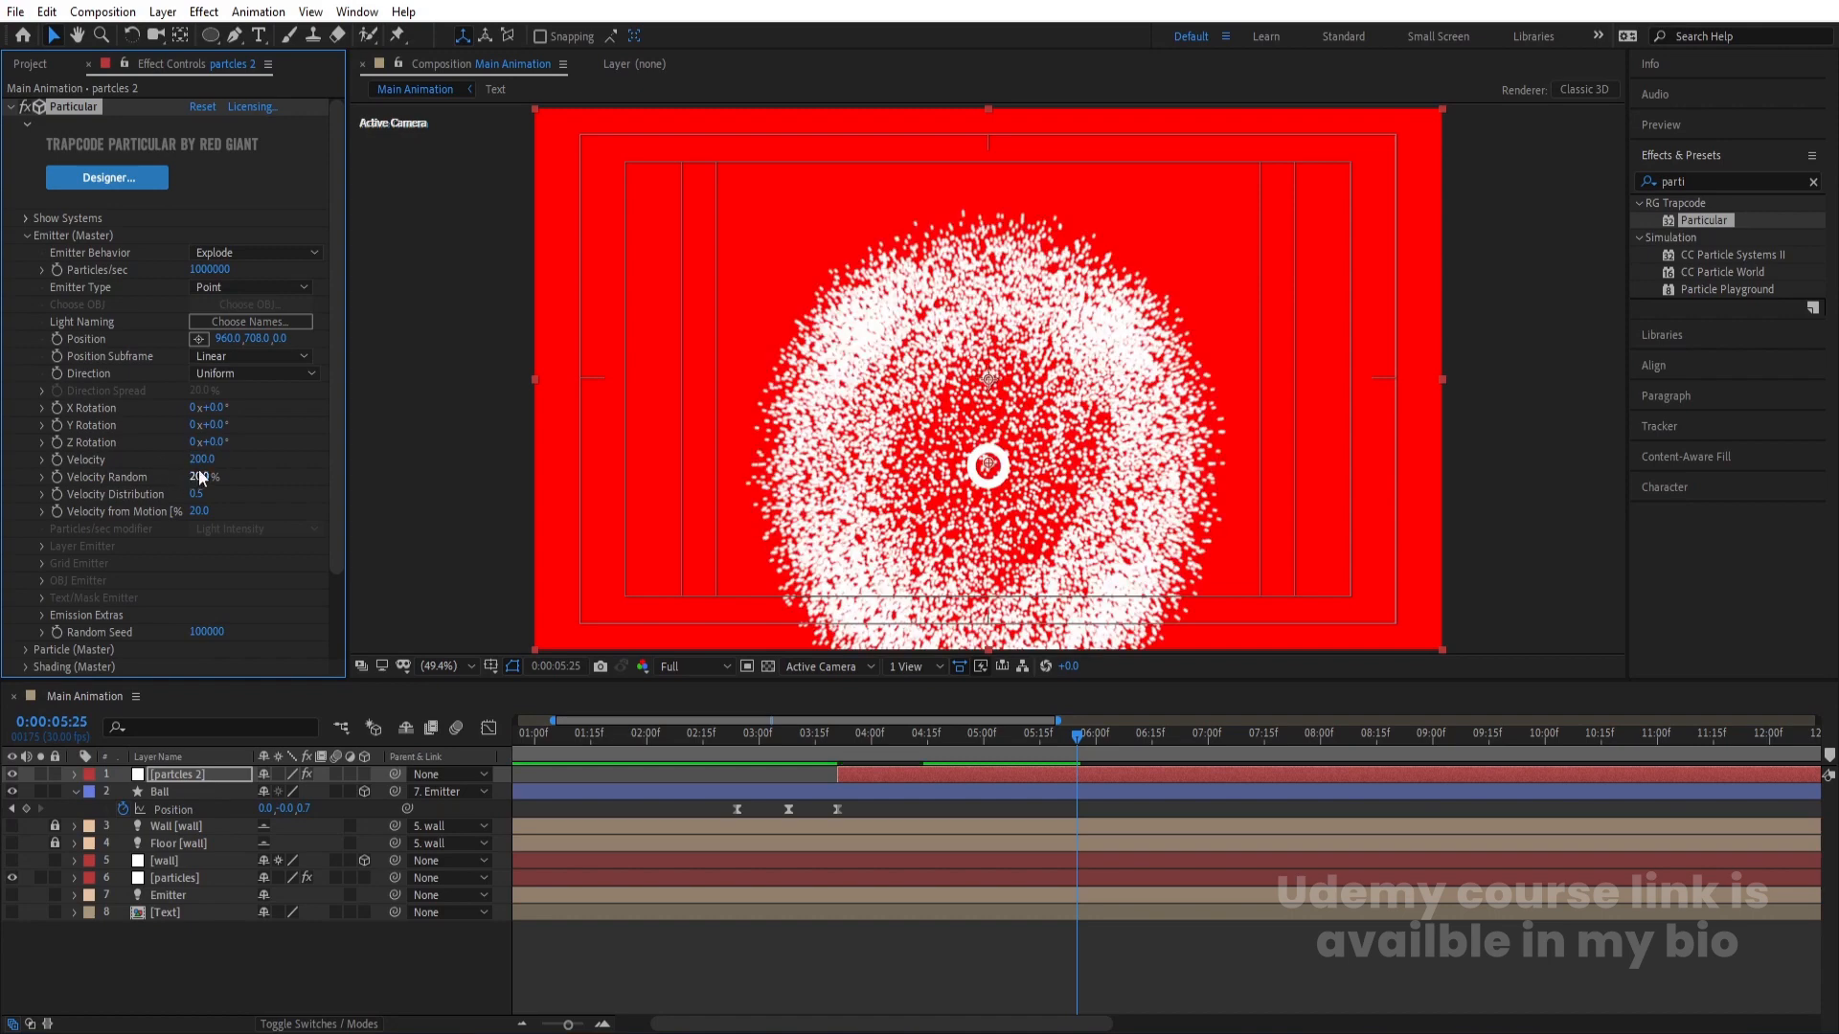
left_click(204, 460)
key("Return")
left_click(825, 732)
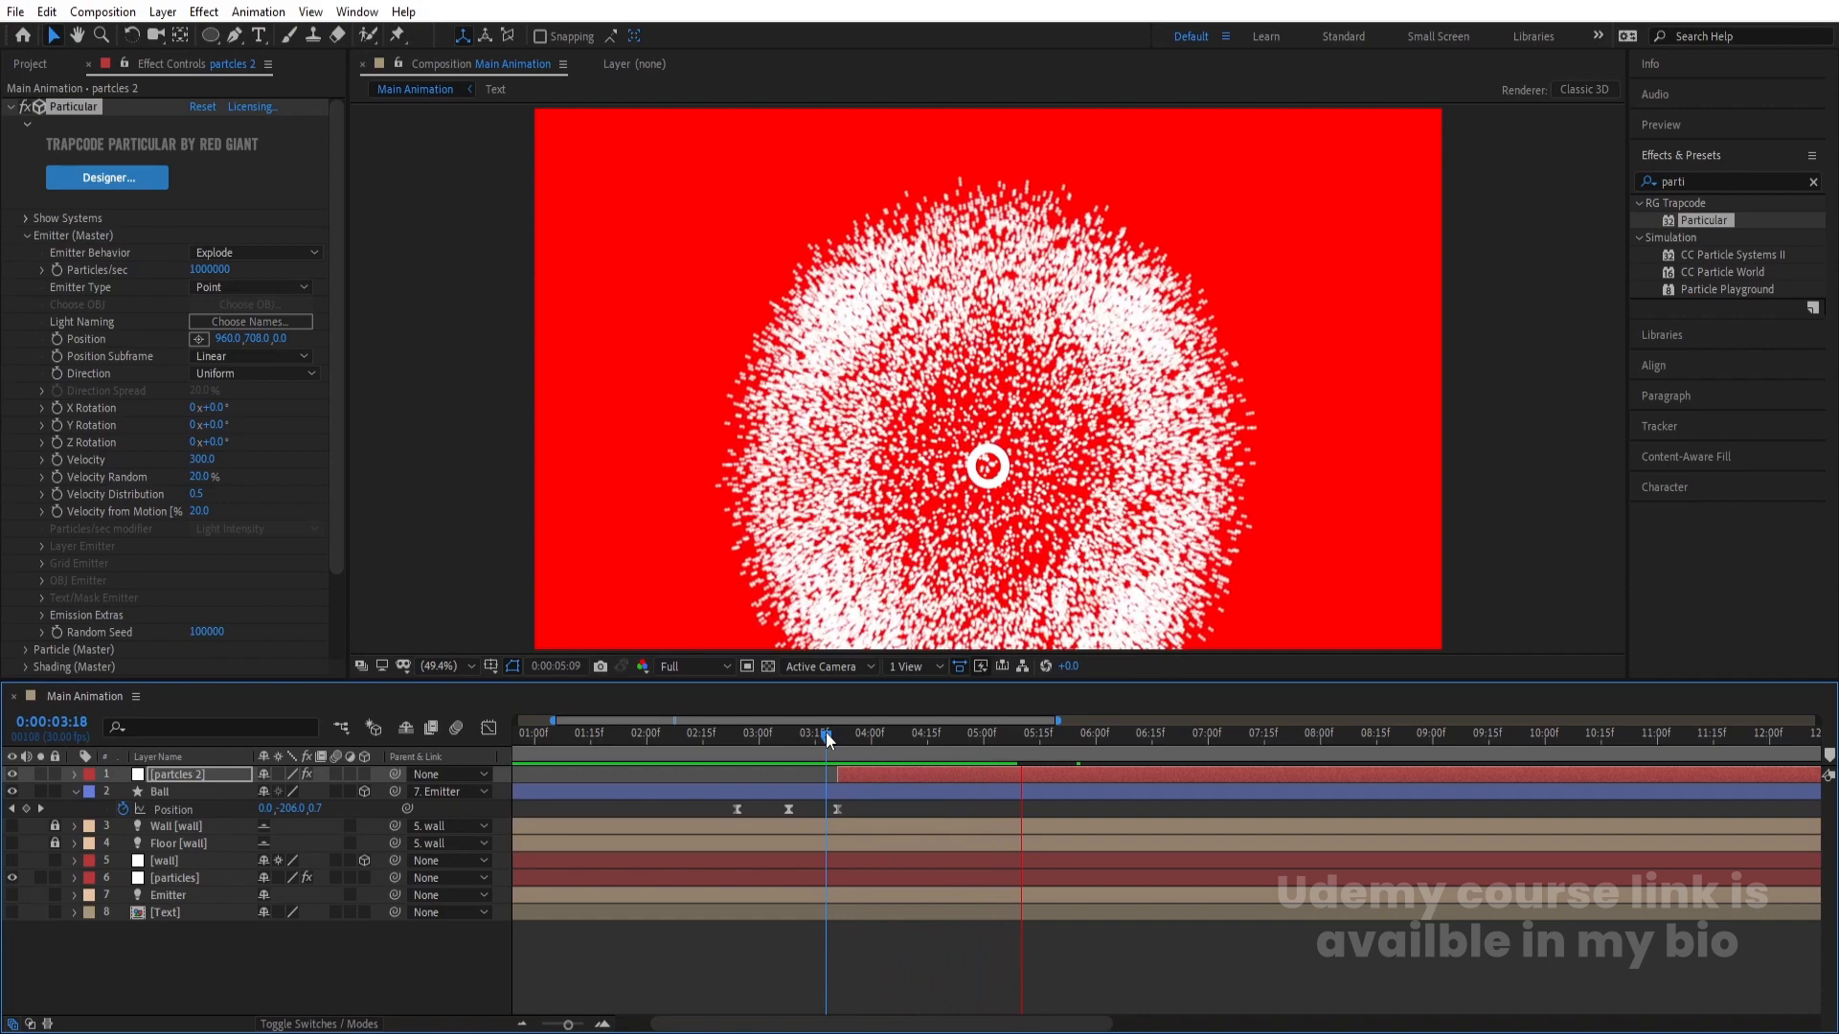
- Reduce the partcles 2 Particles/sec to 100000 and preview the landing burst from 0:00:03:06
left_click(212, 270)
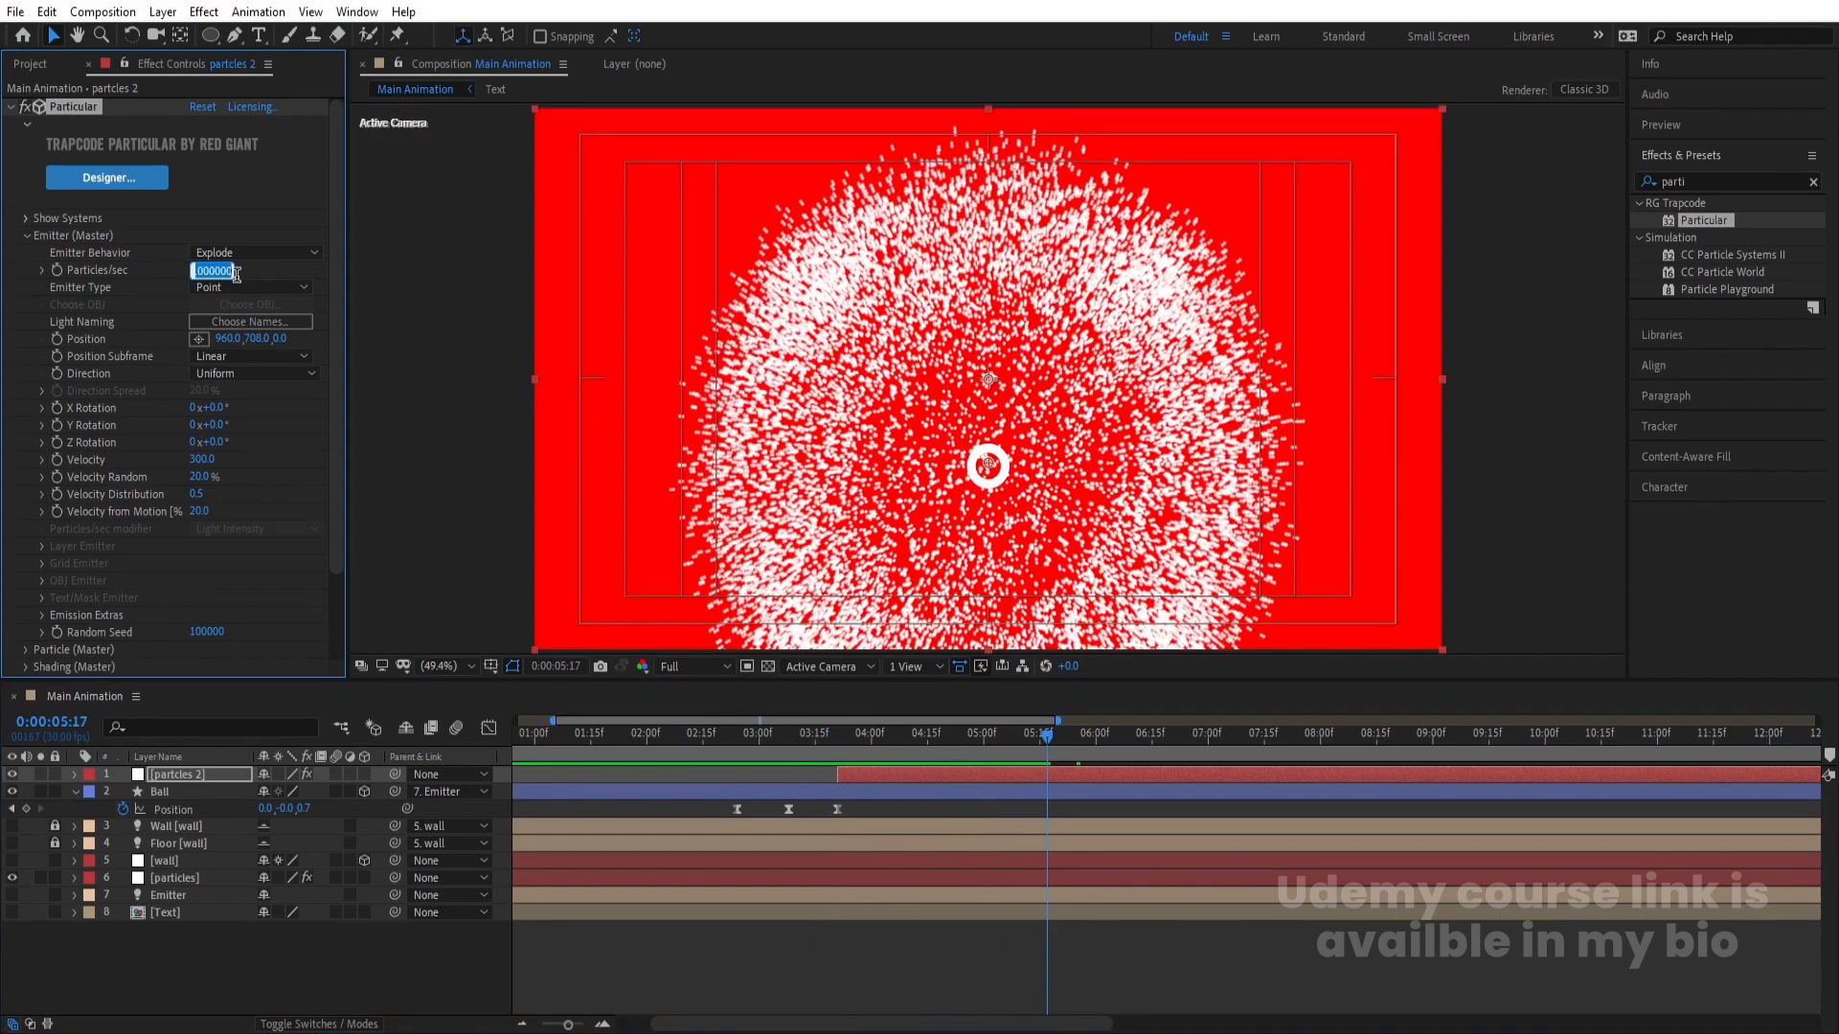
type("100000")
key("Return")
left_click(779, 736)
key("space")
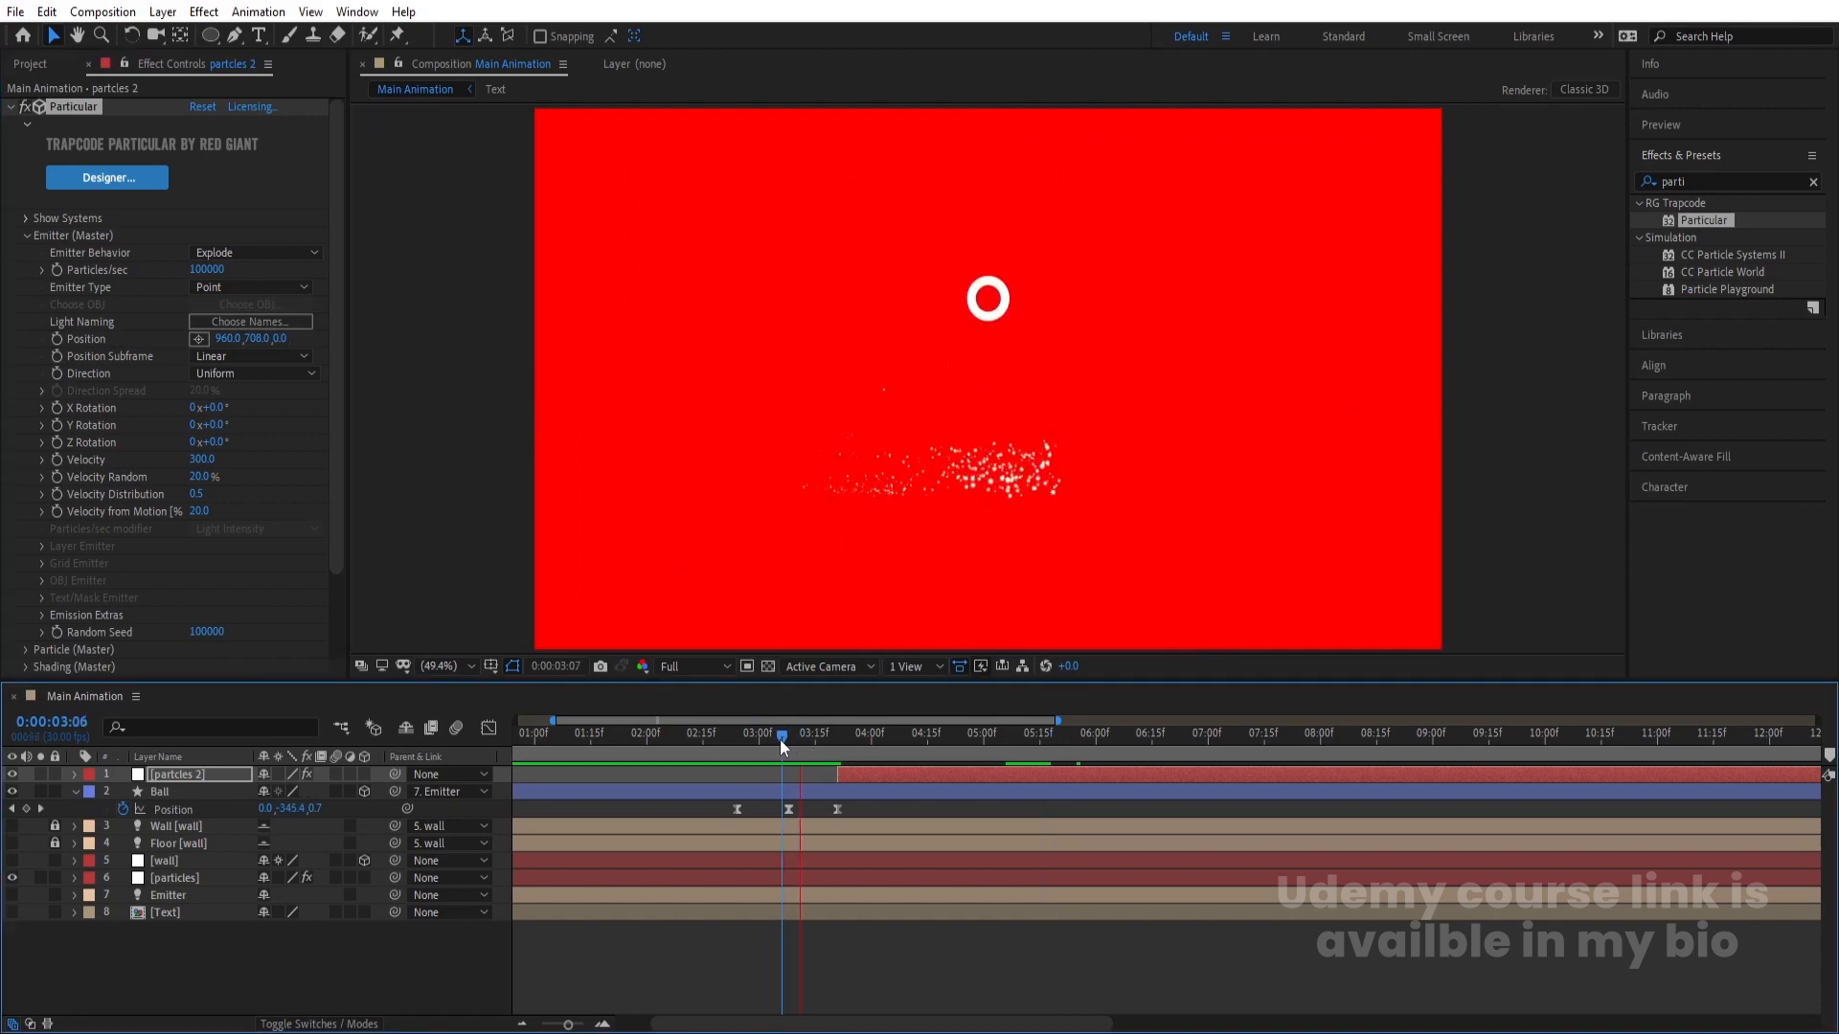
key("space")
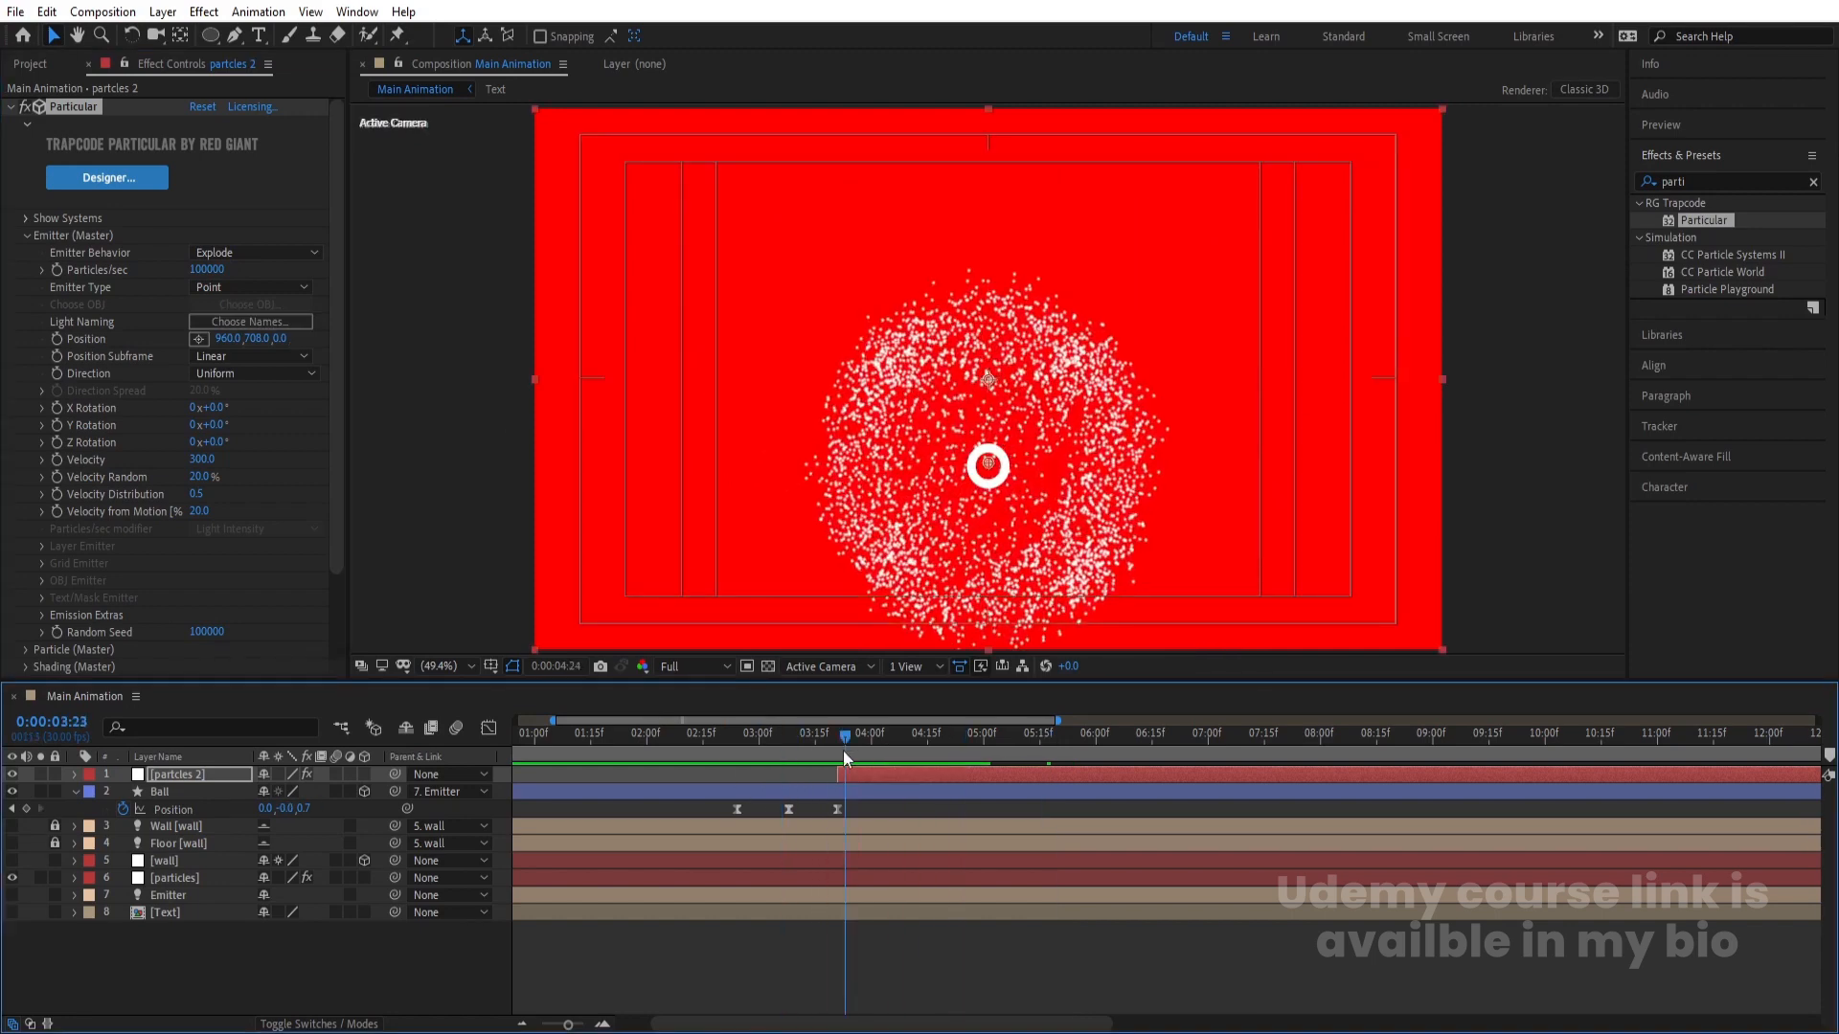
- Set the partcles 2 emitter Velocity to 1000 and preview the burst from 0:00:02:29
left_click(199, 461)
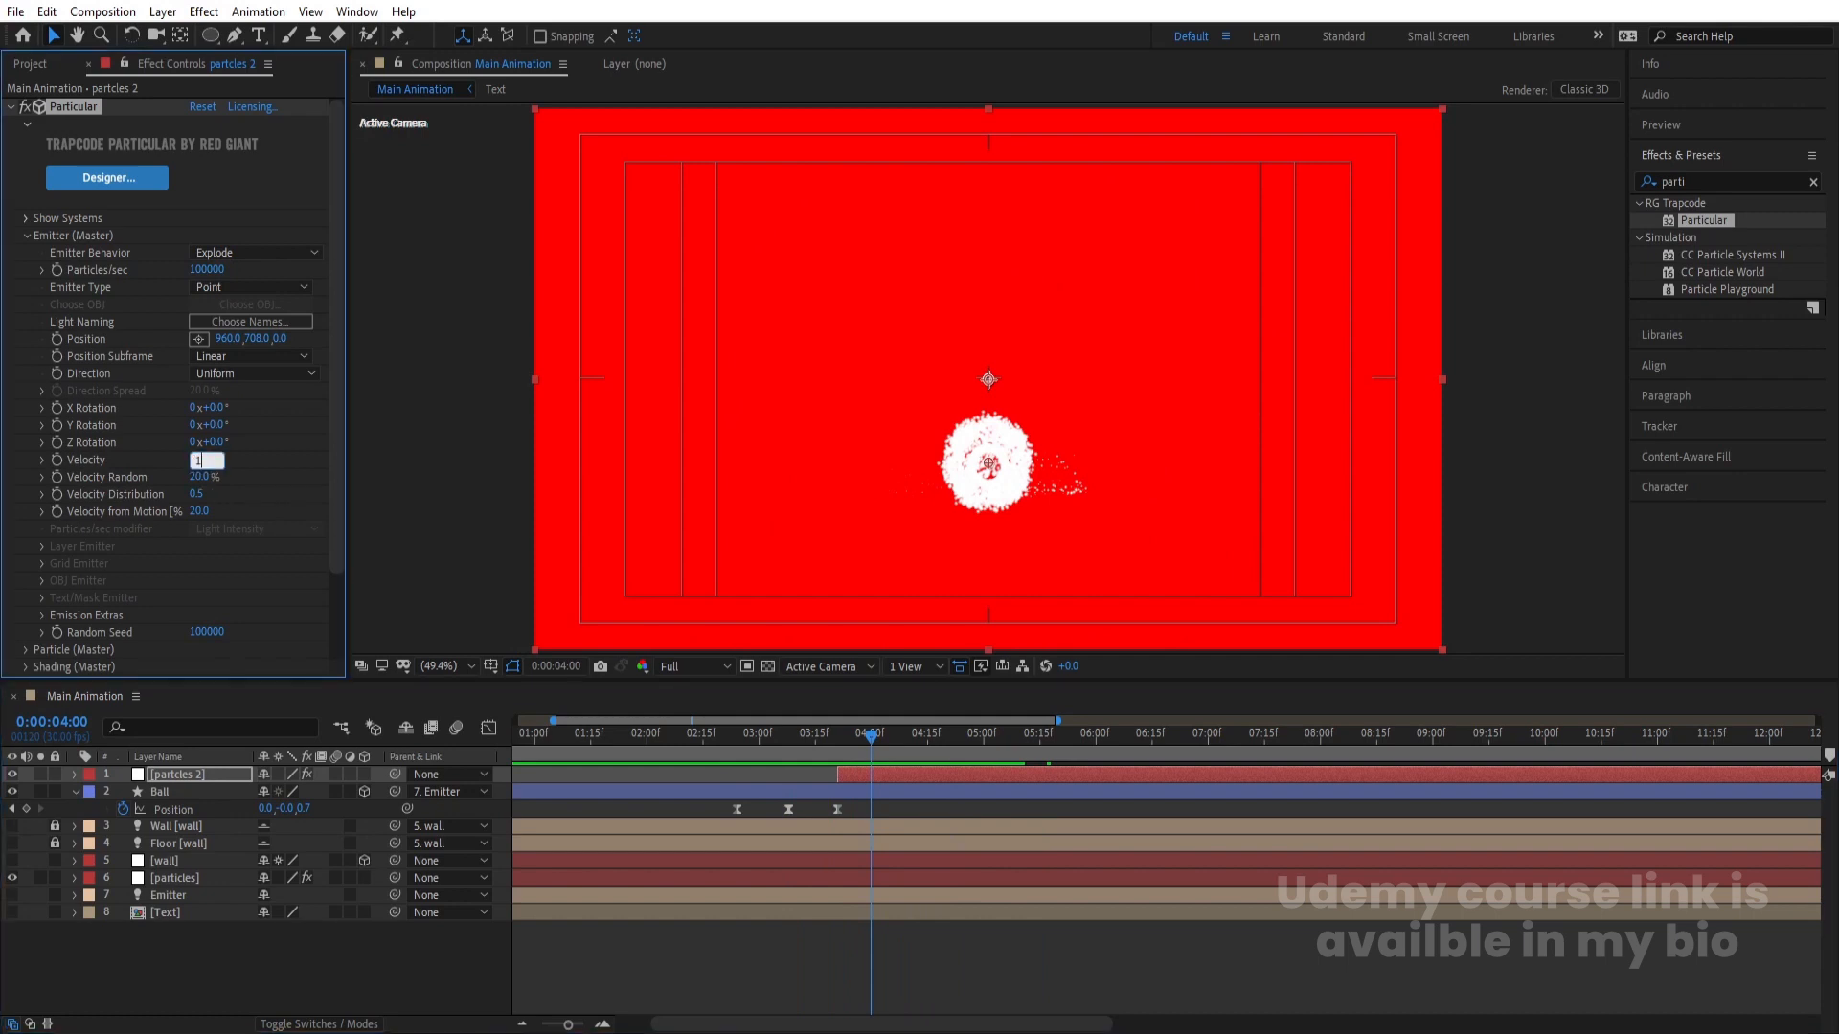
key("Return")
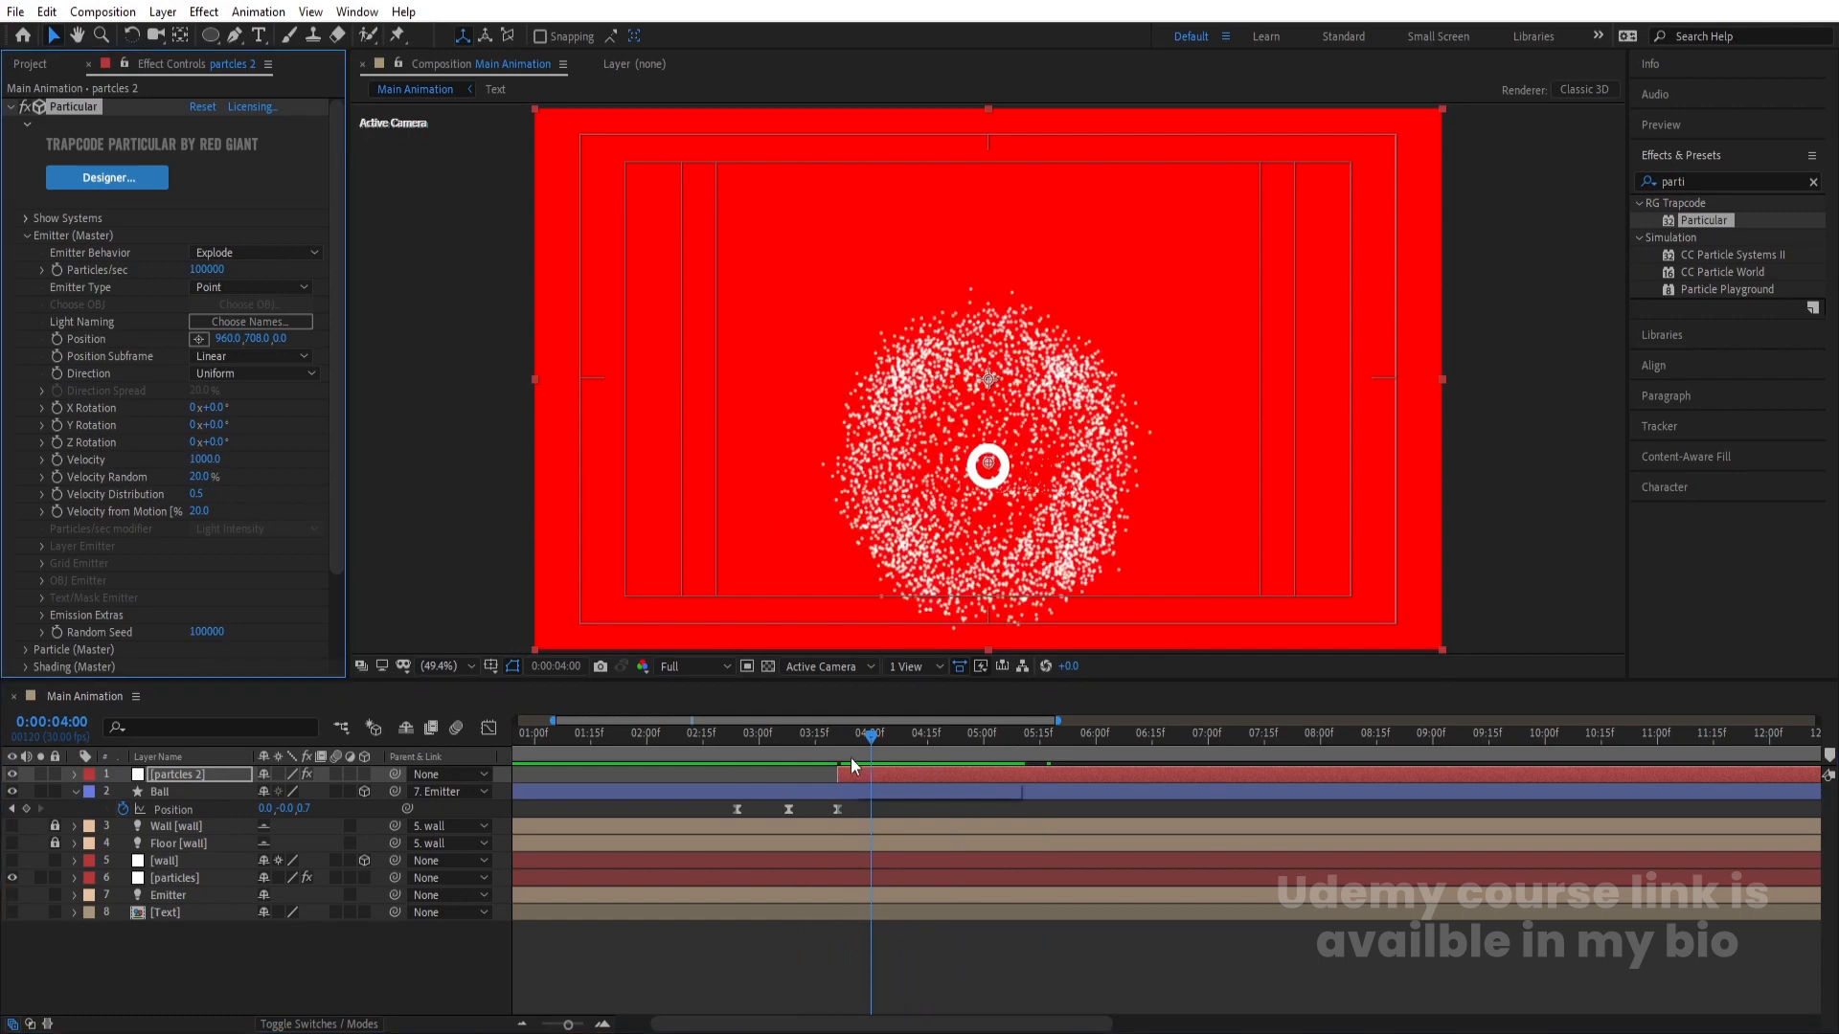
left_click(759, 735)
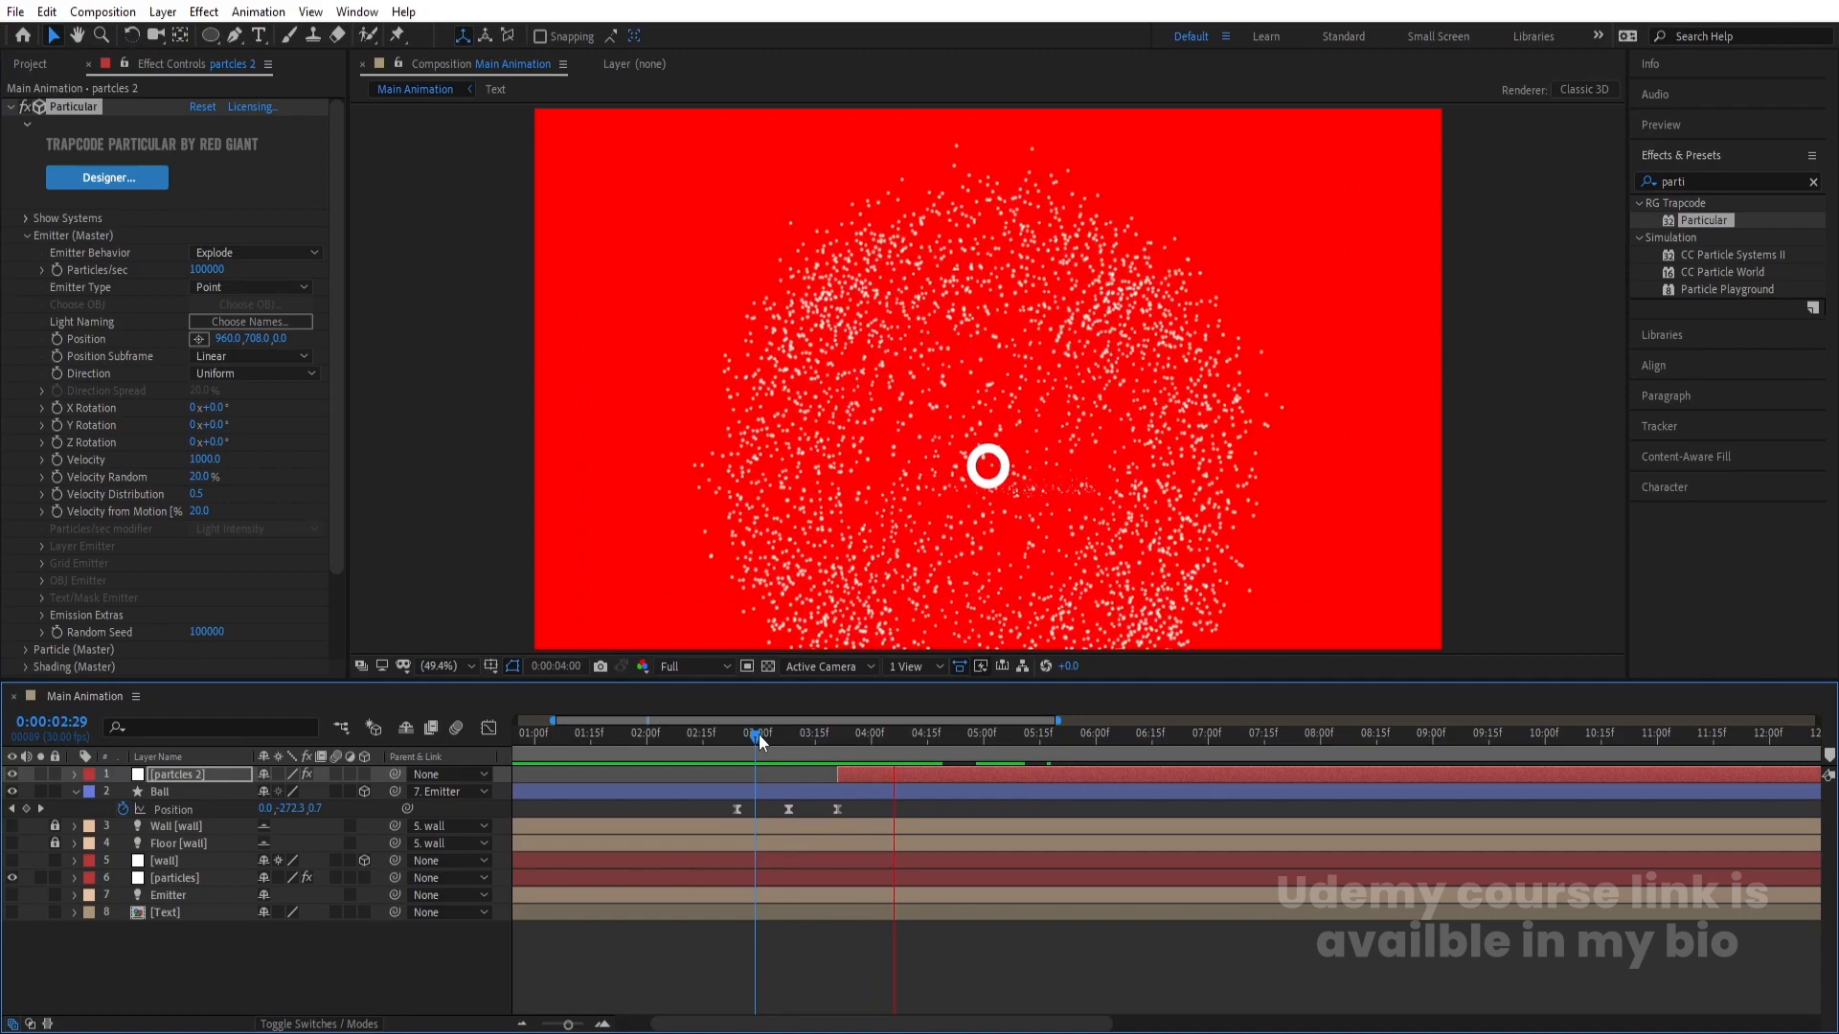
key("space")
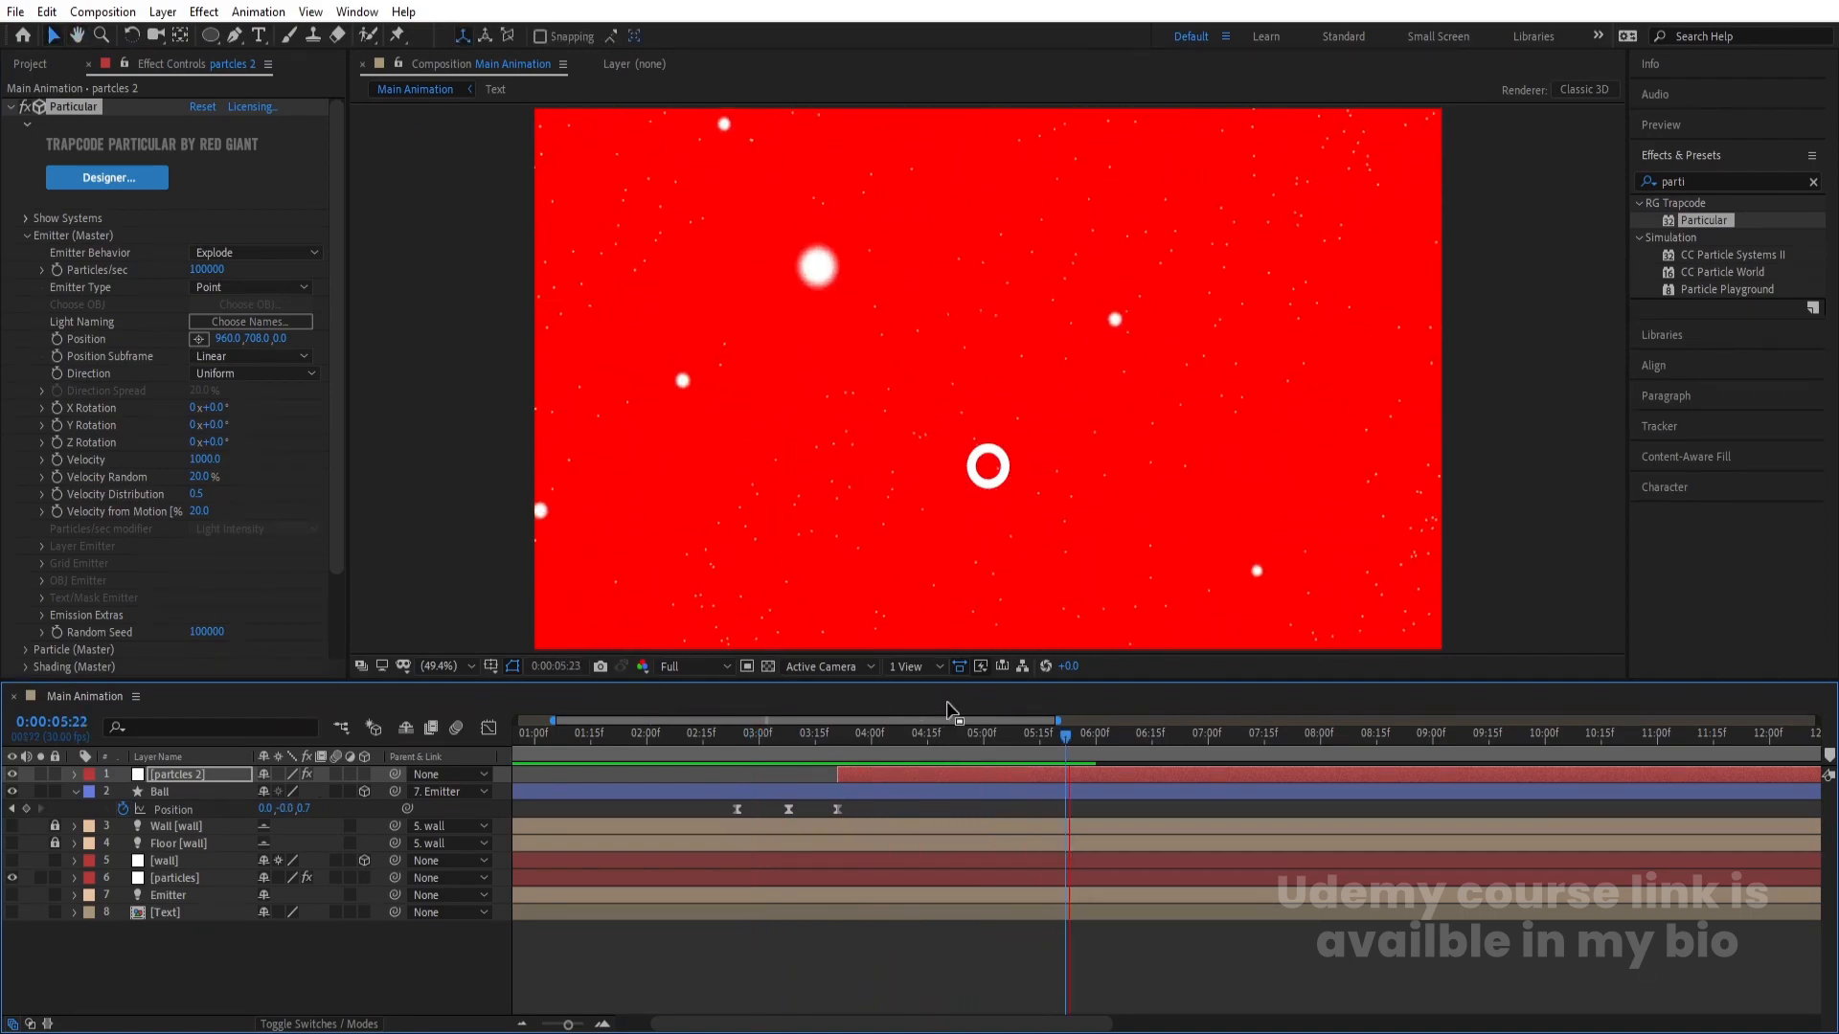
- Stop the preview and set the partcles 2 particle Size Random to 50%
key("space")
scroll(27, 529, "down", 3)
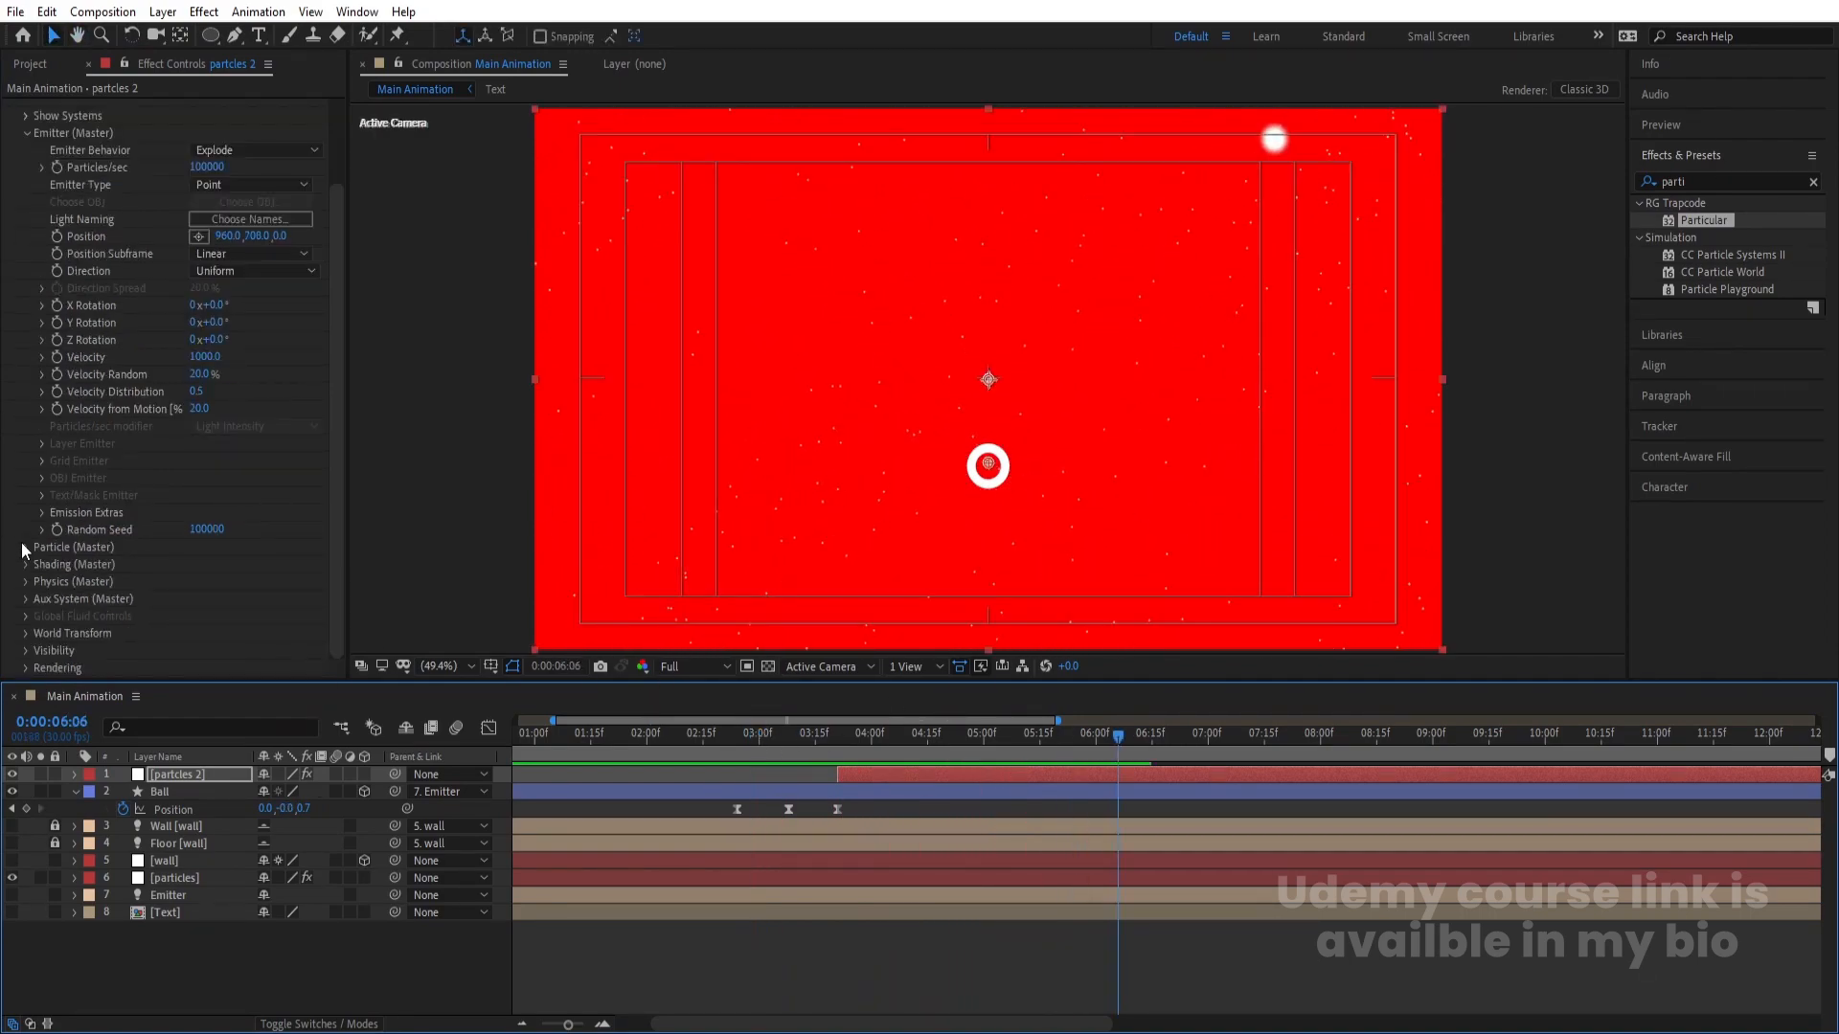
left_click(26, 547)
scroll(37, 559, "down", 8)
left_click(202, 445)
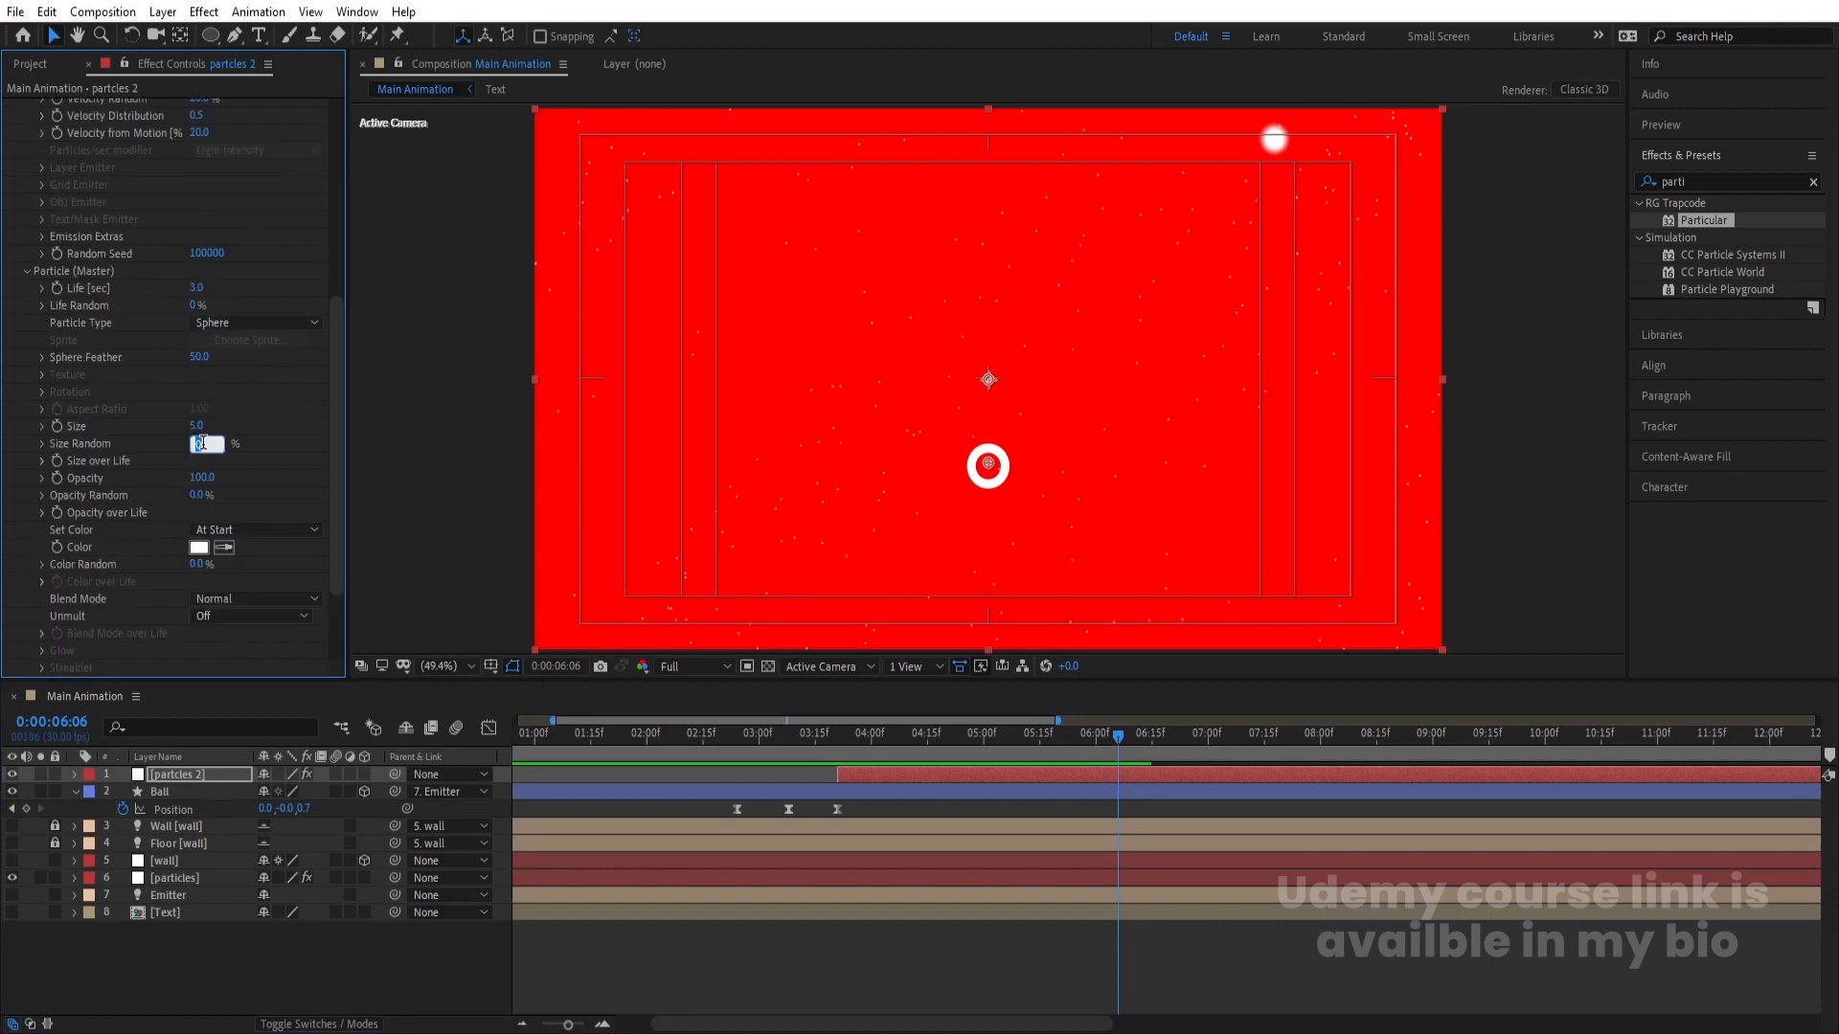
key("Return")
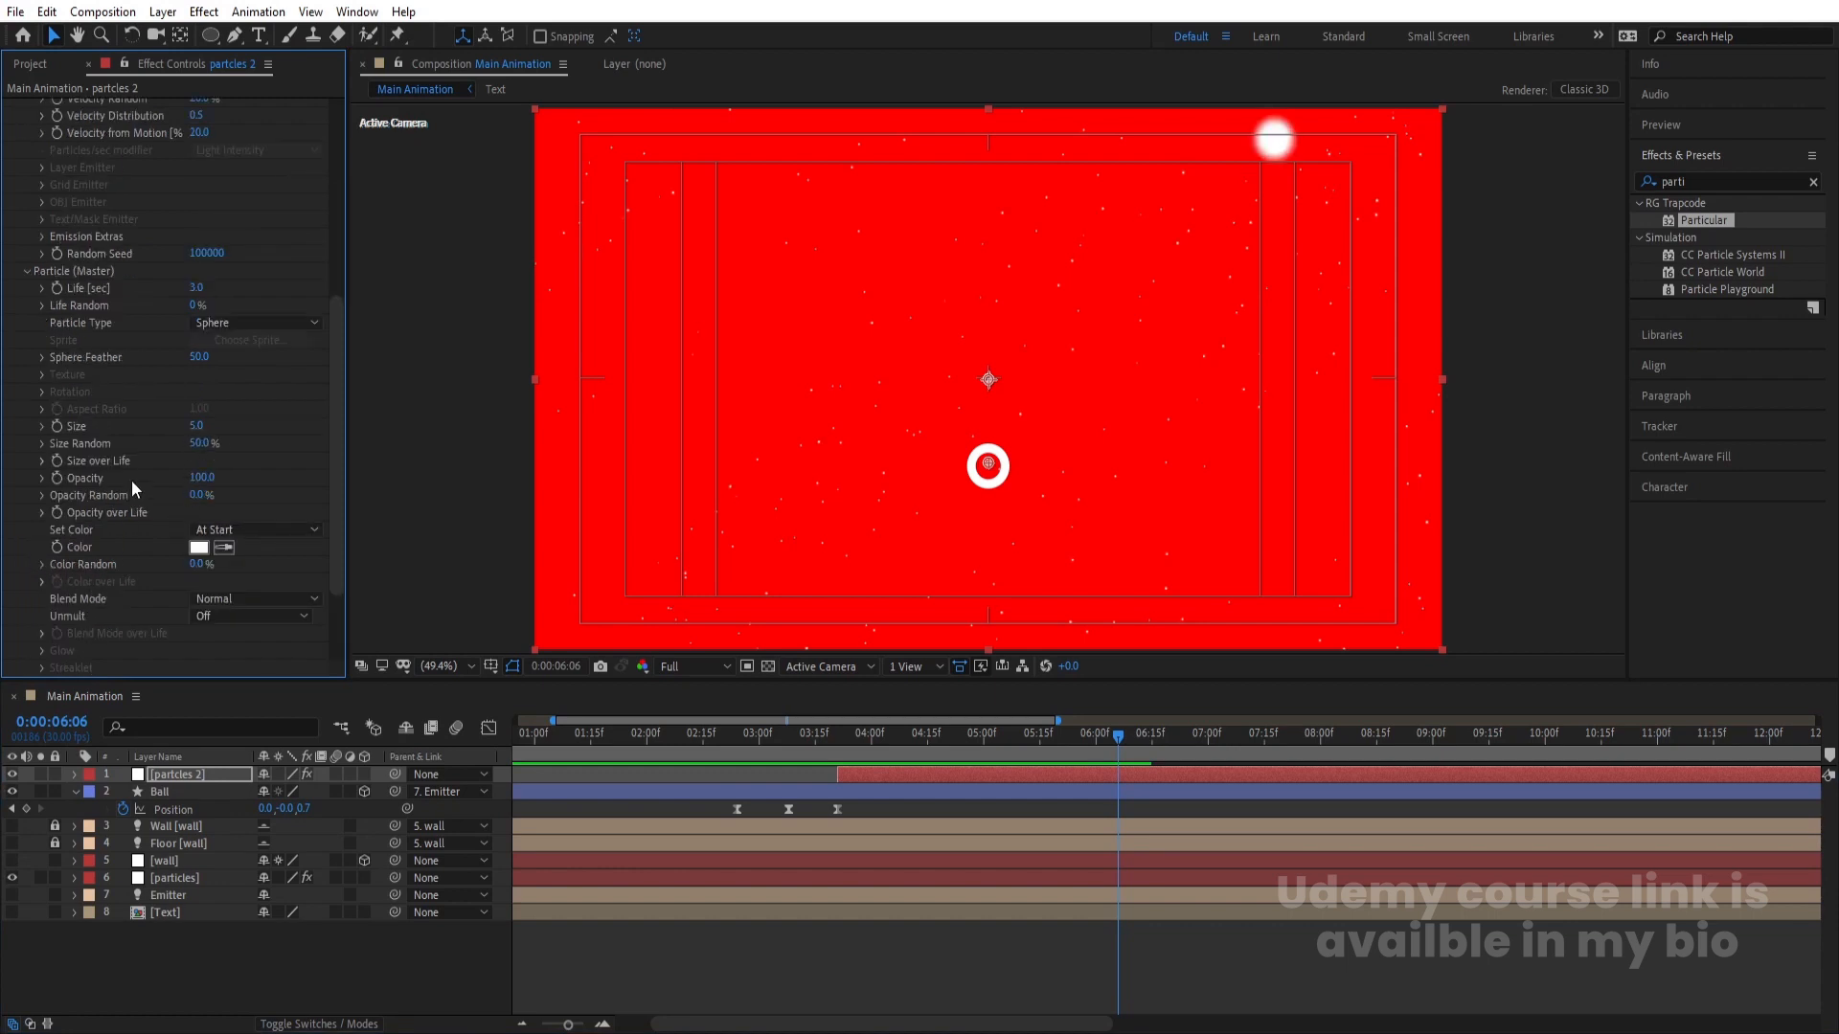
- Apply the linearly decreasing Size over Life preset to partcles 2 and preview the burst from 0:00:03:06
left_click(41, 461)
left_click(297, 513)
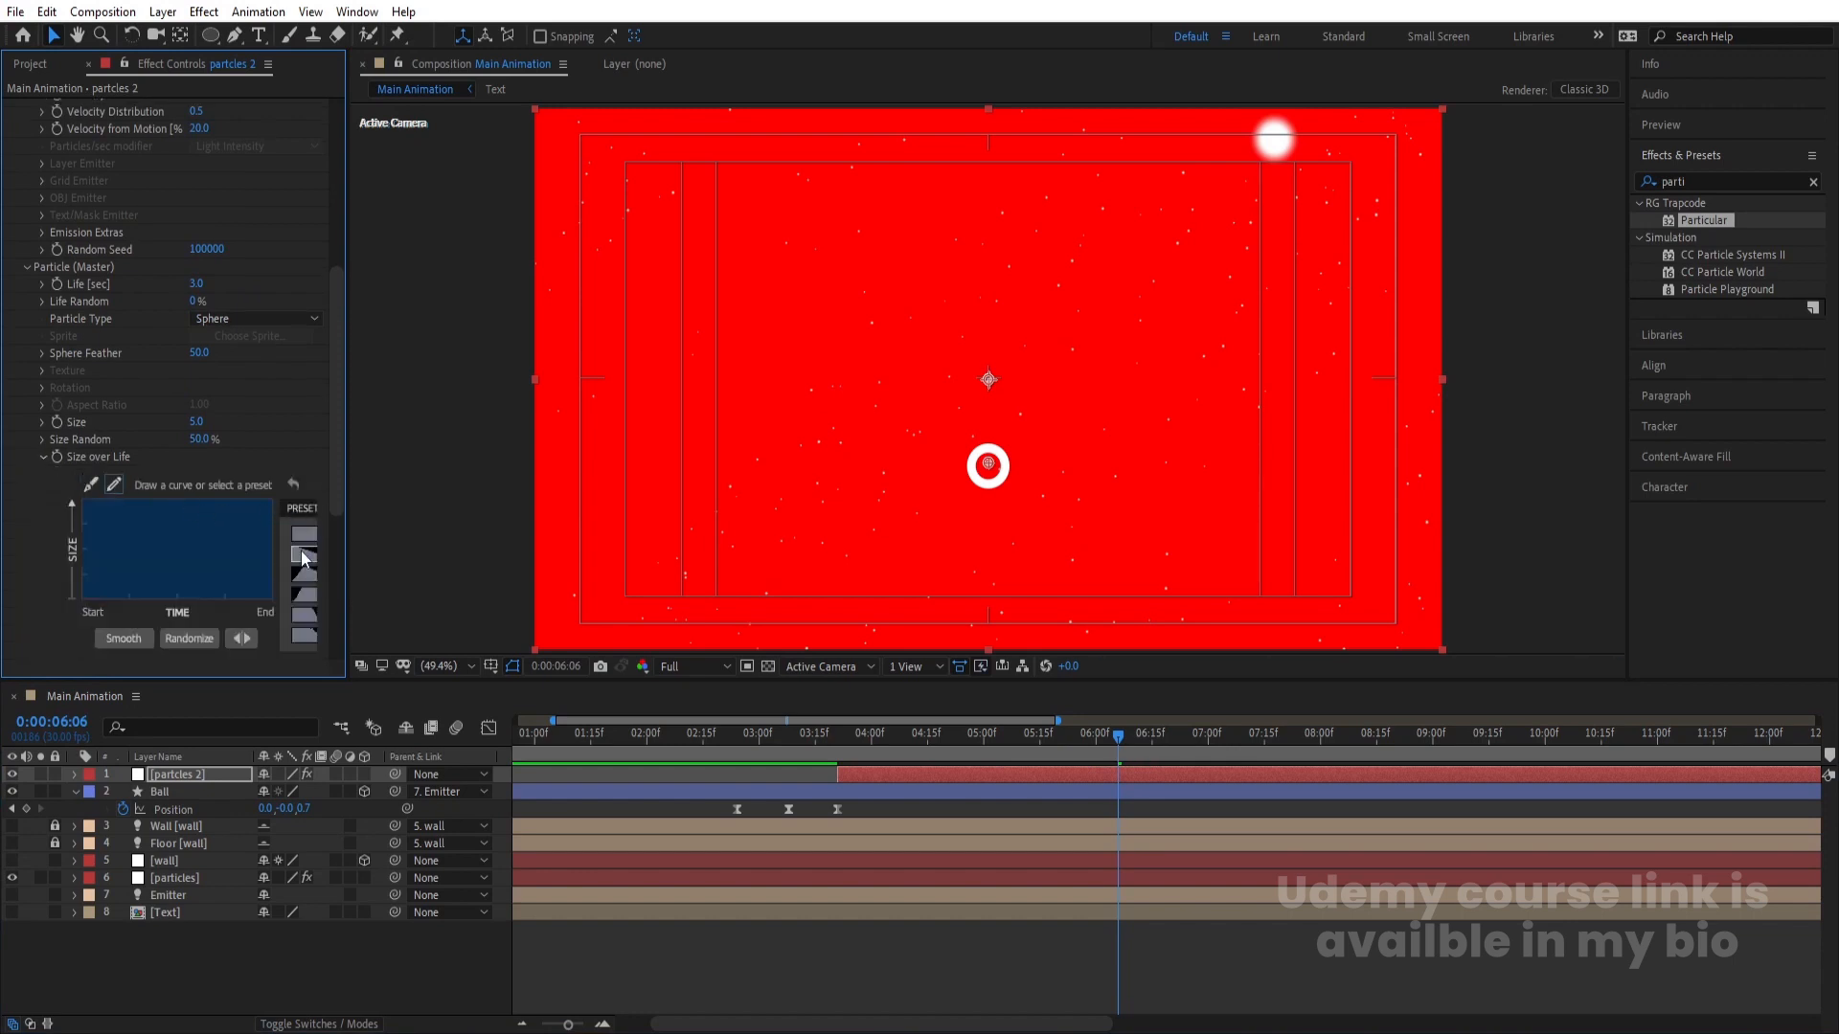
left_click(300, 550)
left_click_drag(809, 738, 783, 751)
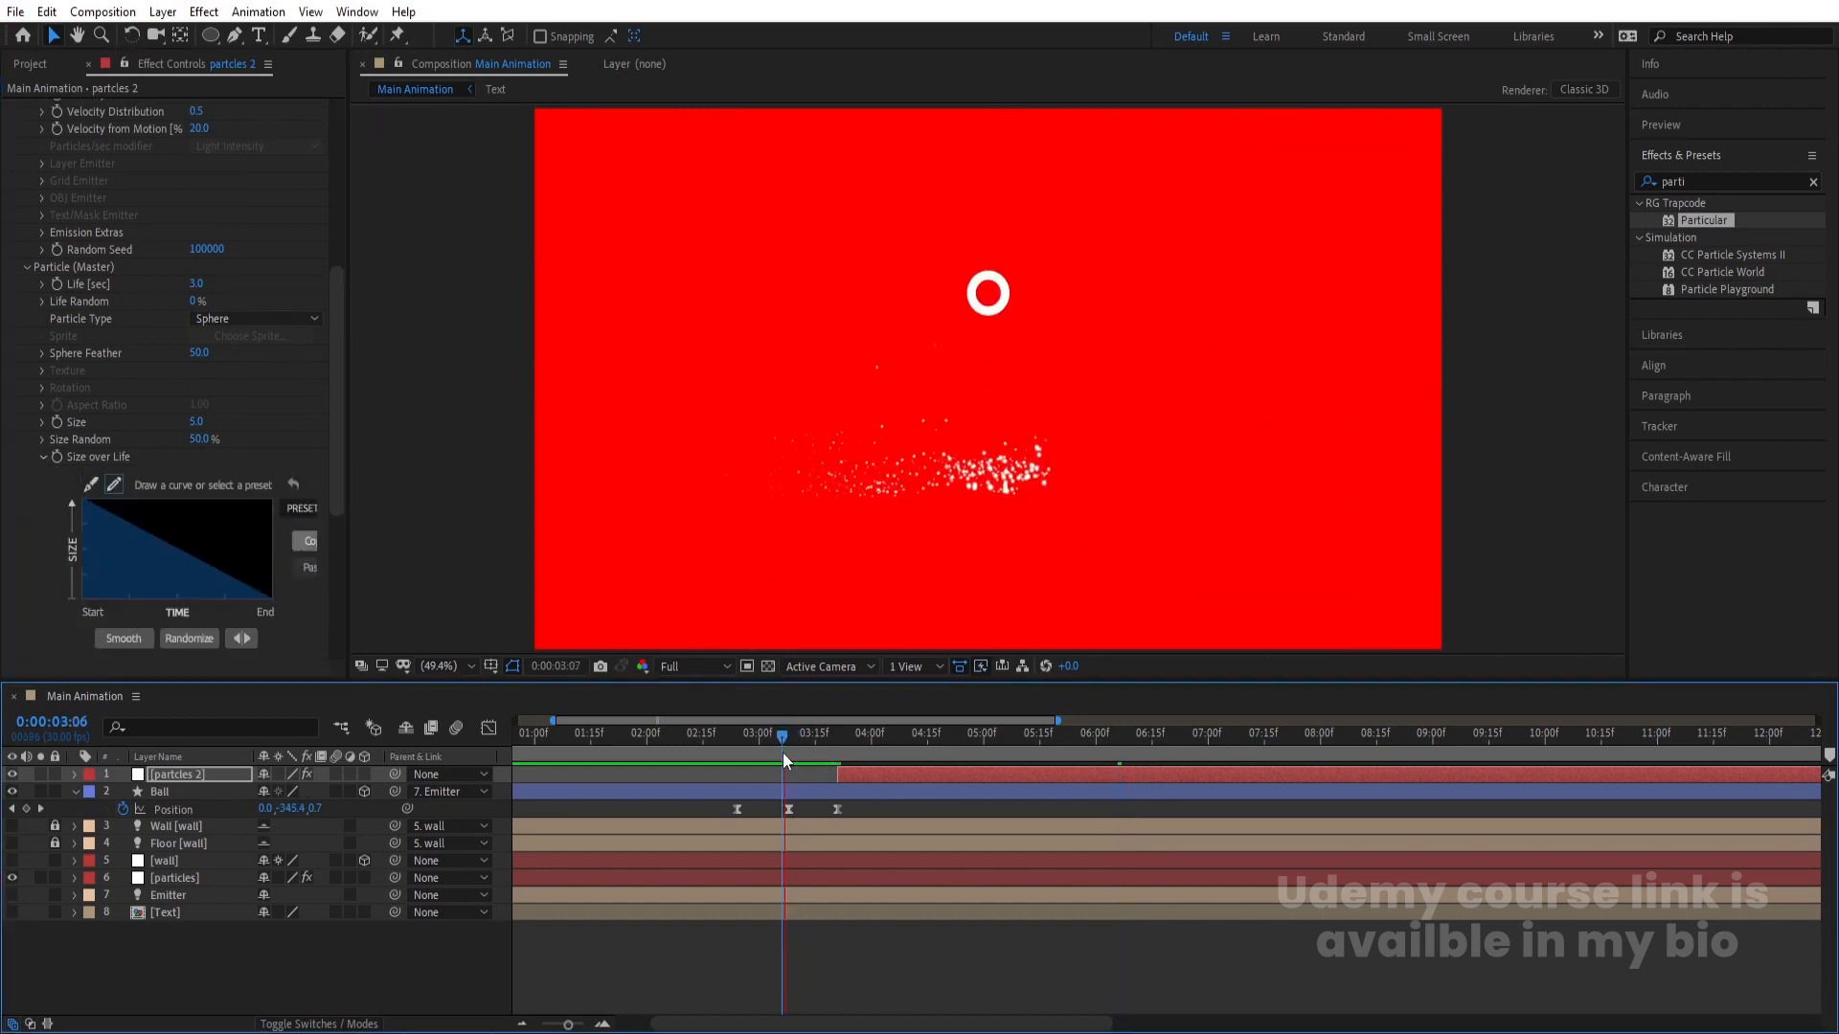
key("space")
key("space")
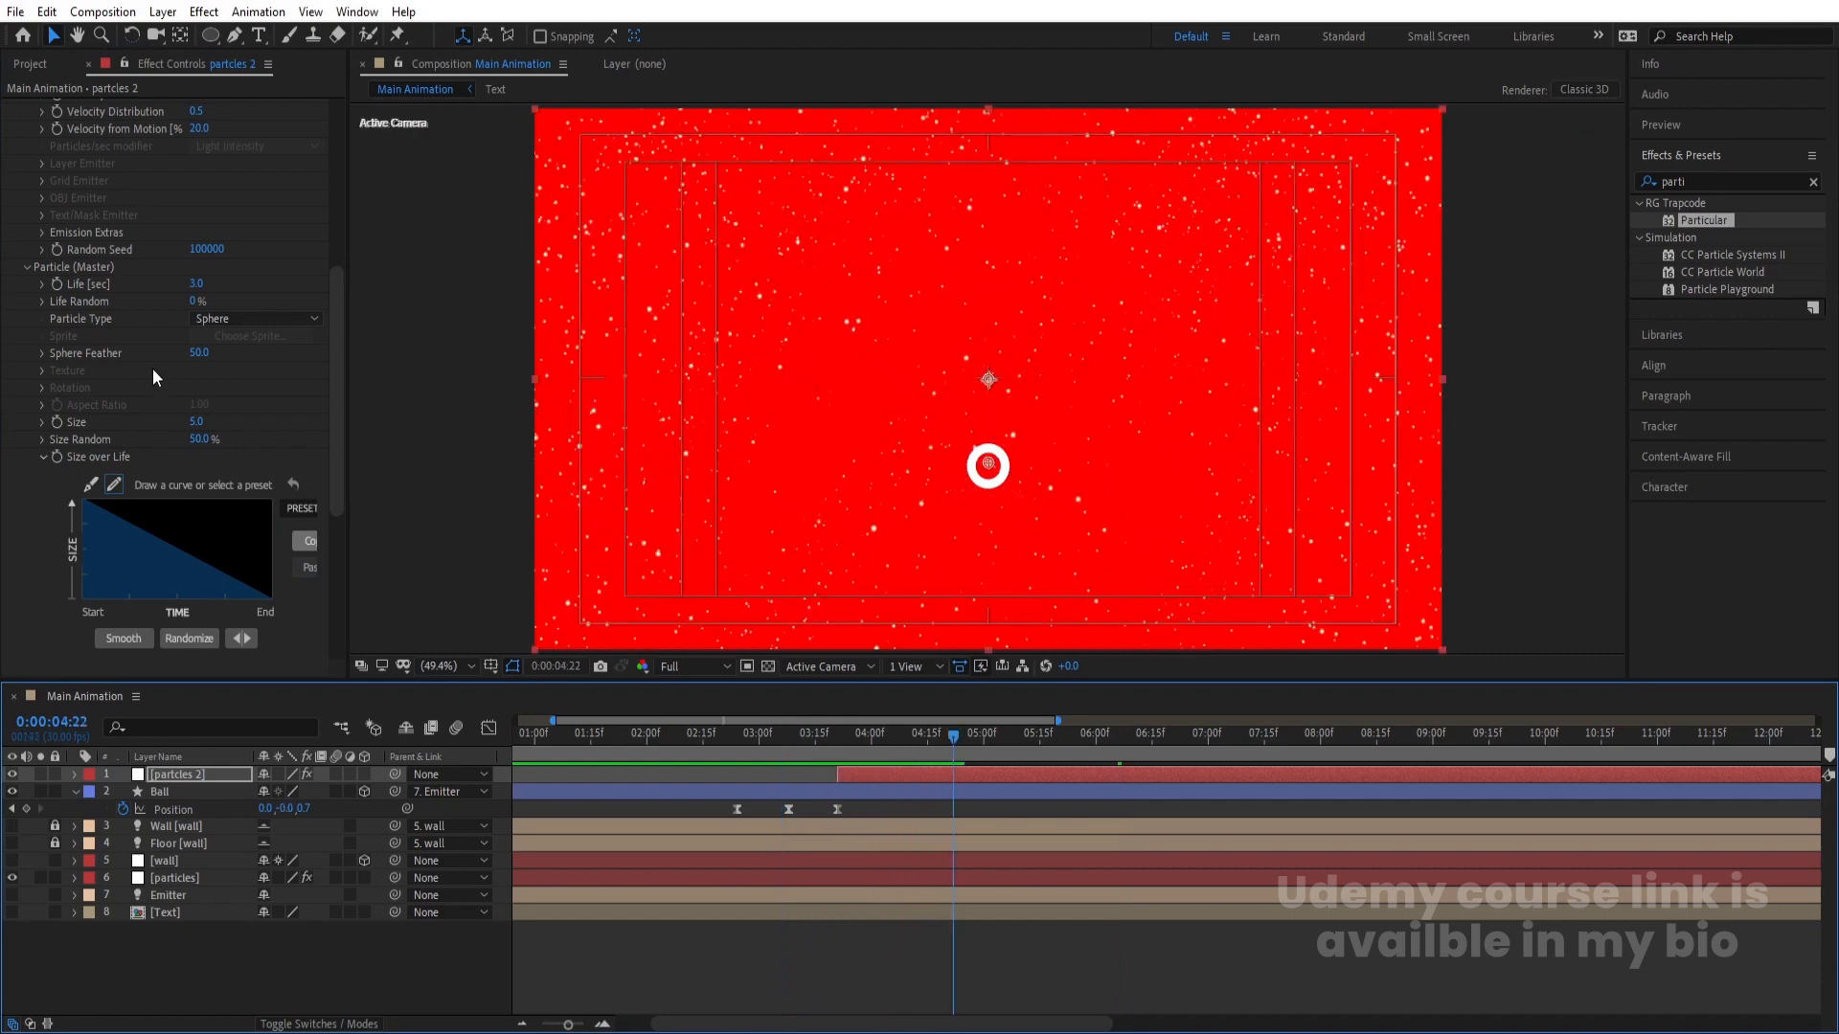
- Set the partcles 2 particle Life to 6 seconds and preview the burst from 0:00:02:13
scroll(152, 368, "up", 2)
left_click(196, 375)
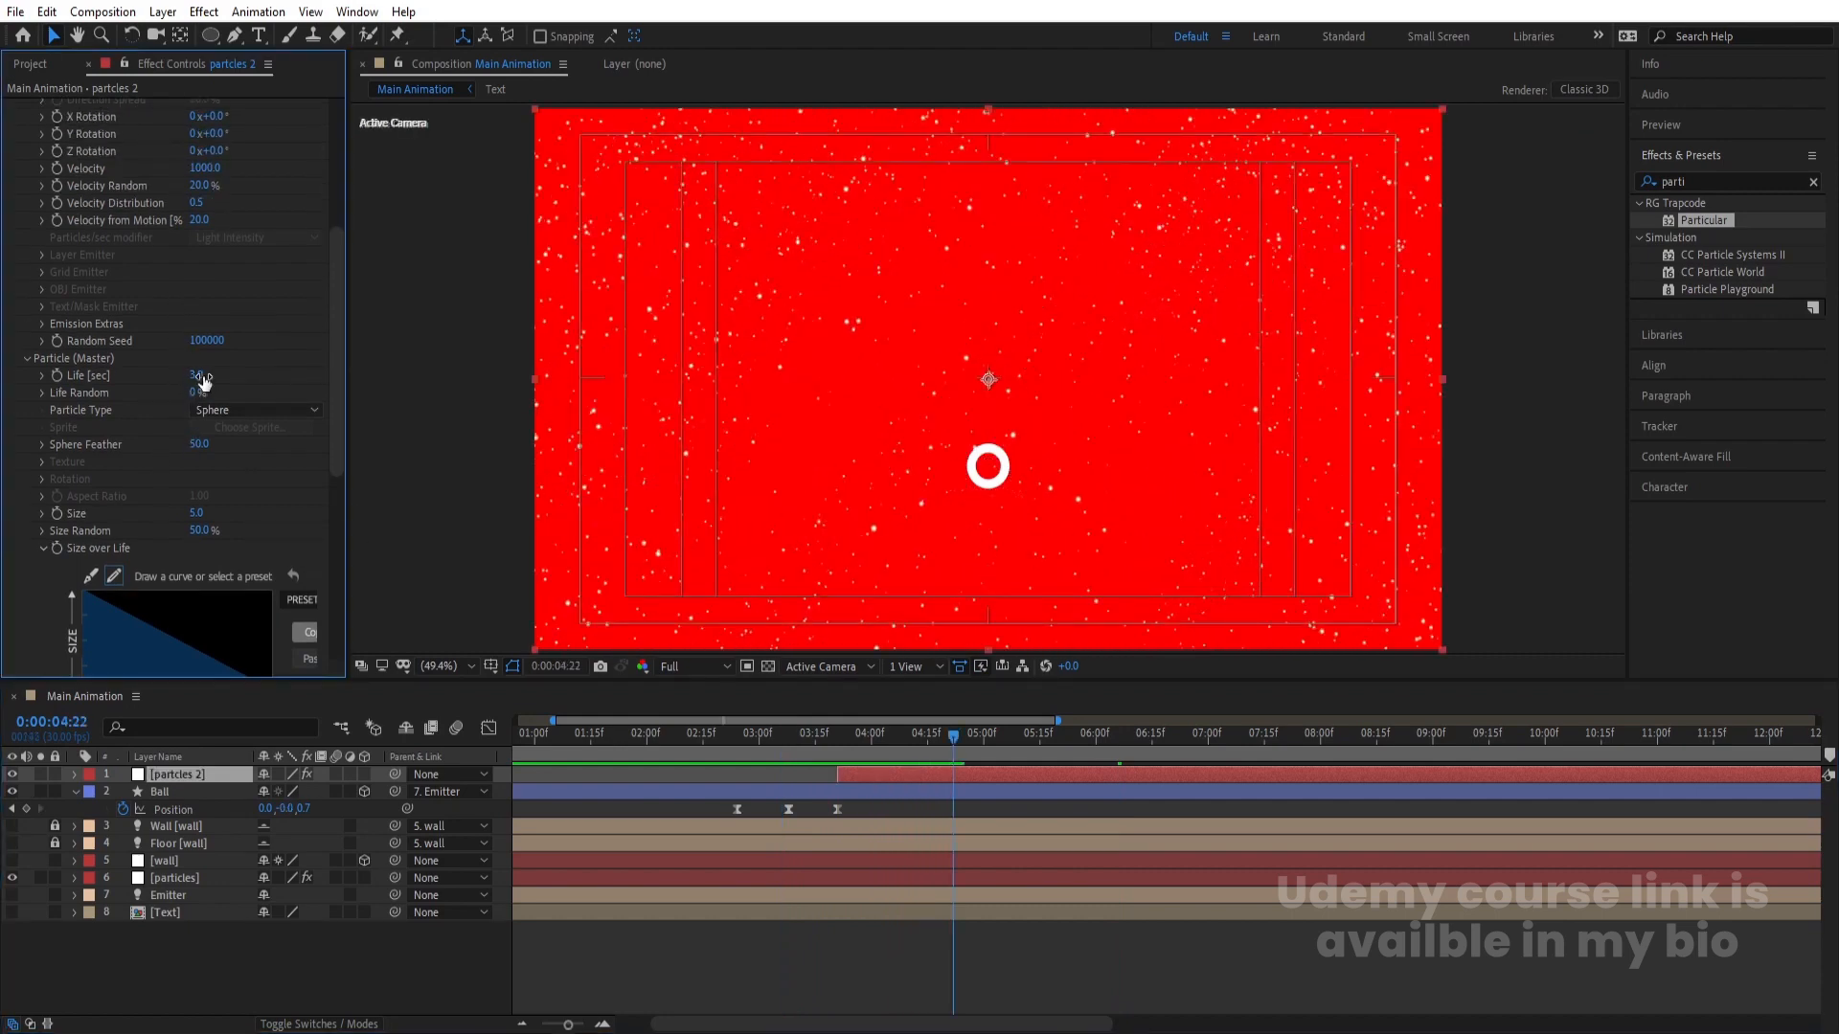
key("Return")
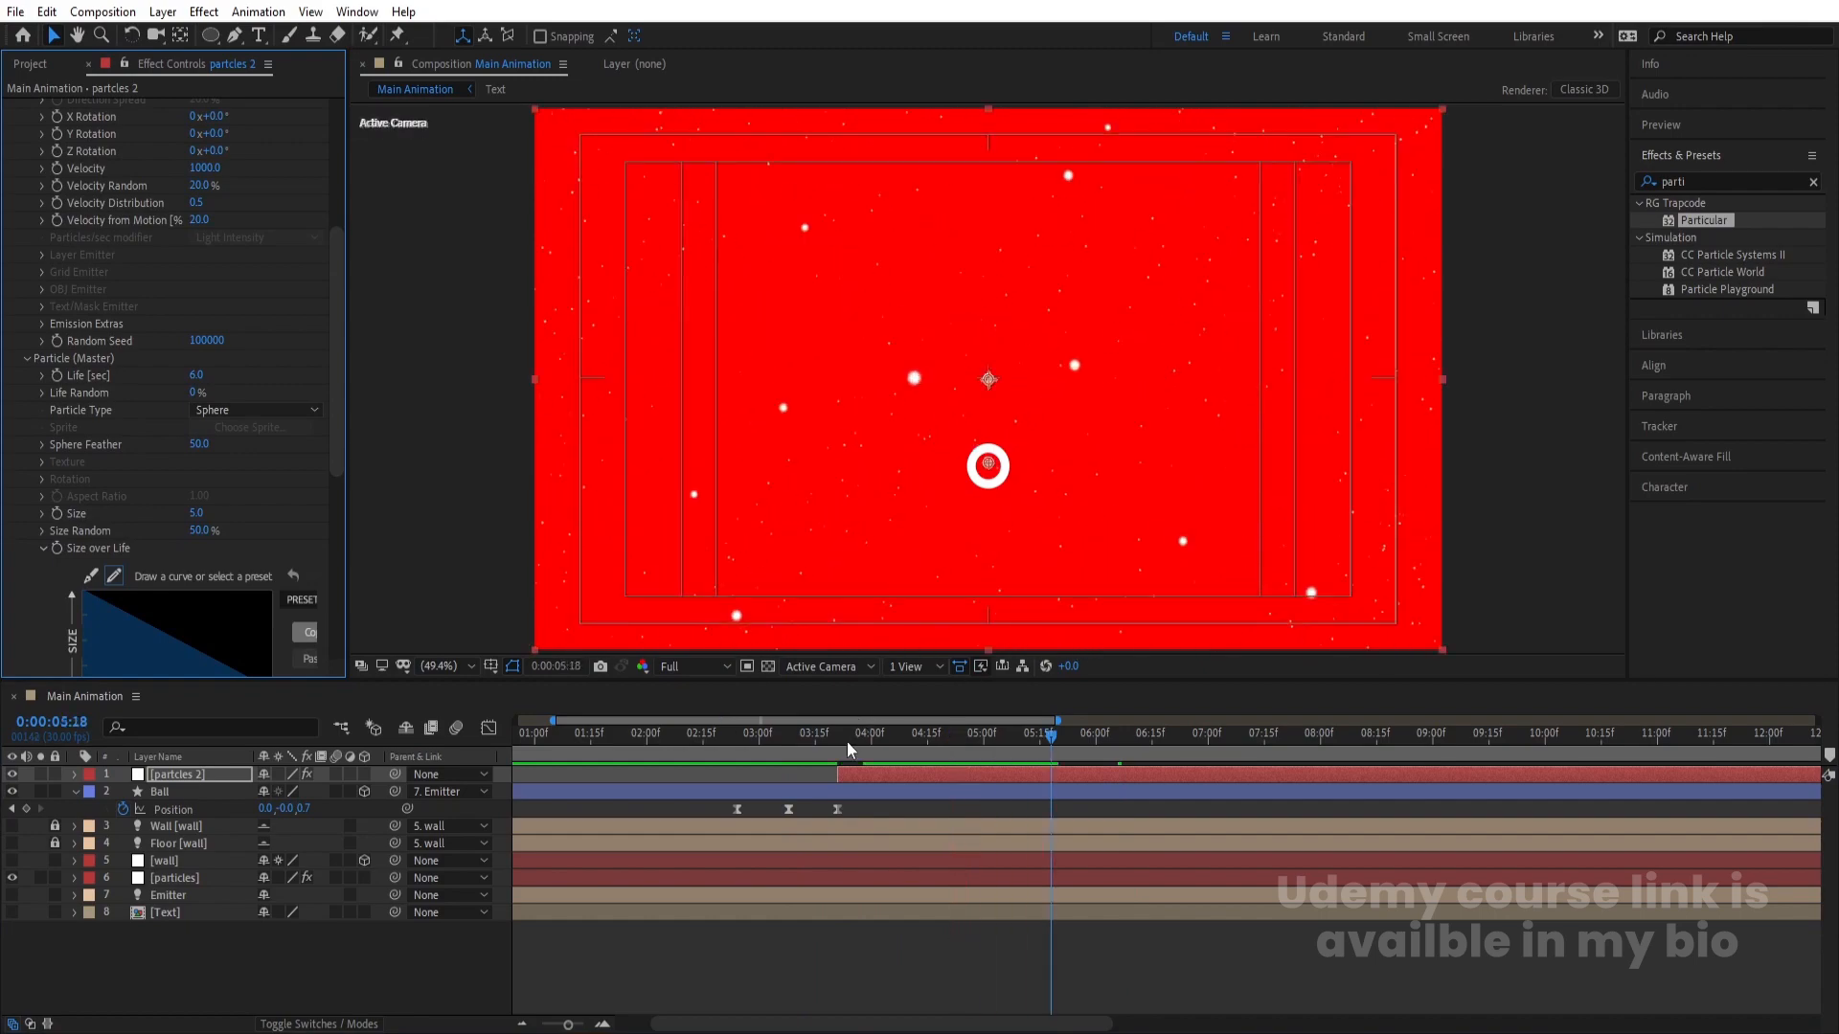
left_click_drag(847, 741, 695, 745)
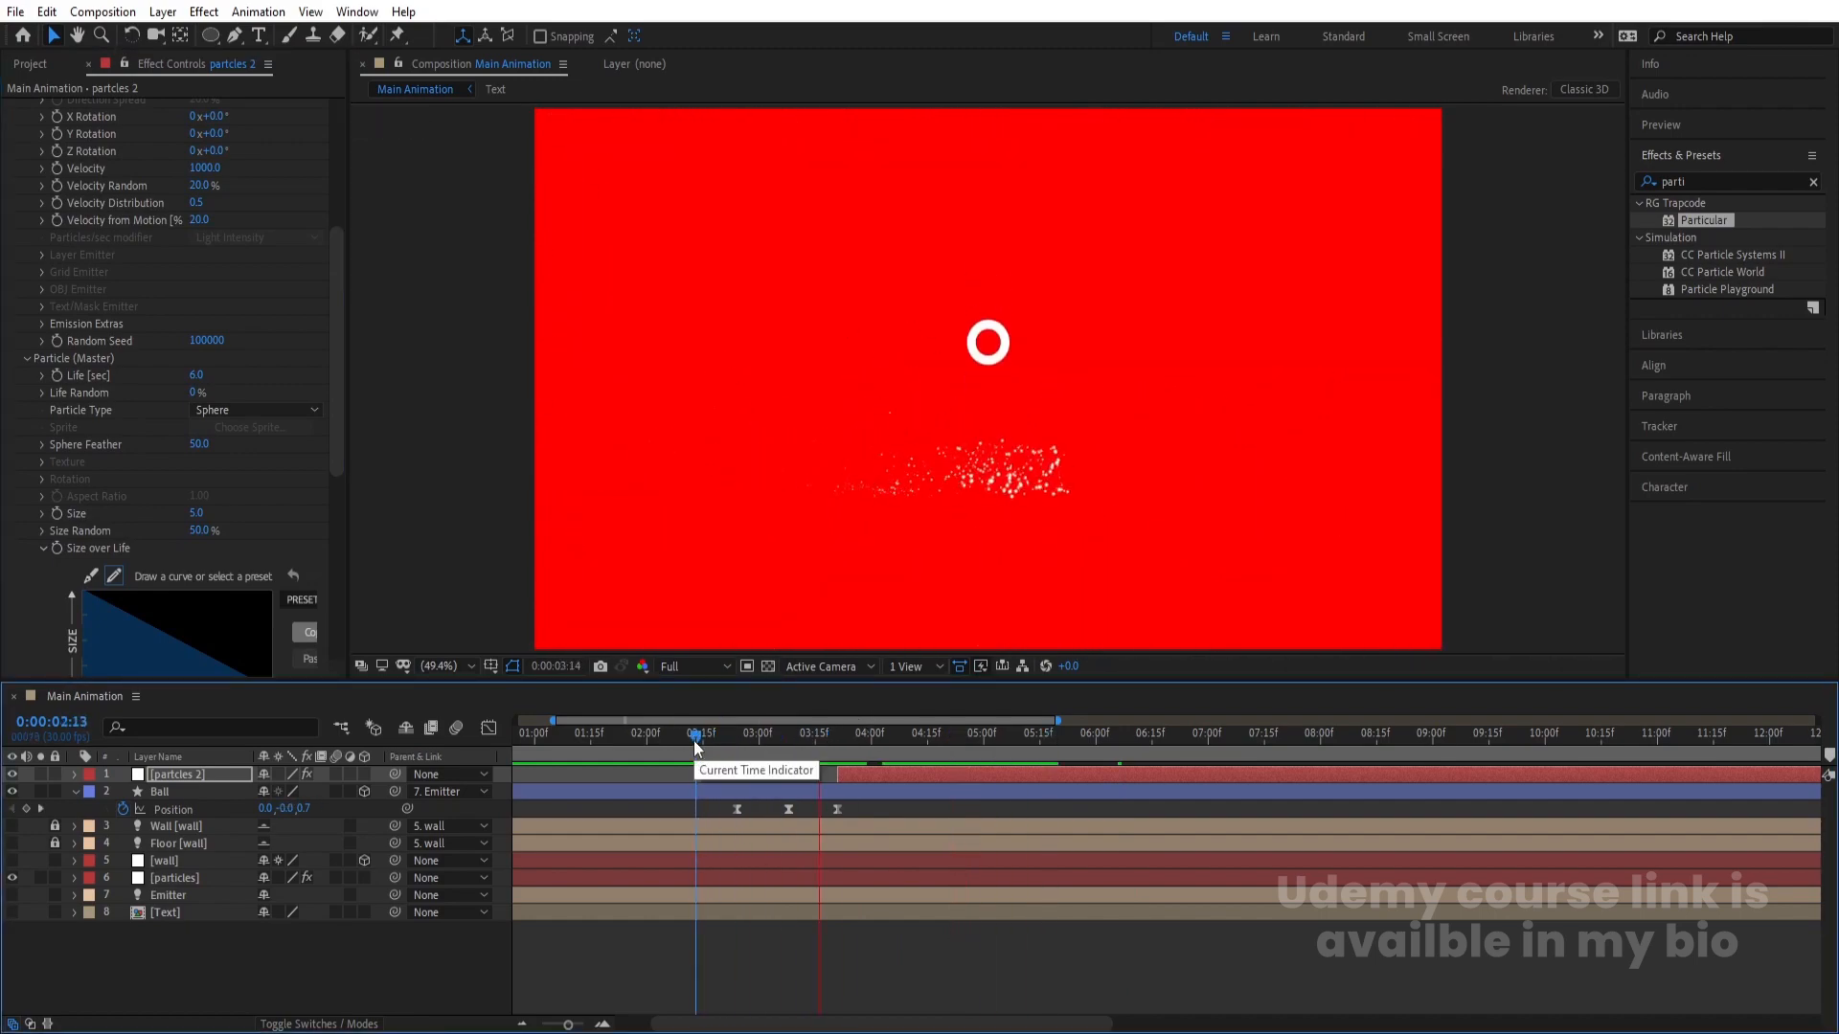
- Trim the end of the Ball layer at 0:00:03:23 and preview the animation from the start
left_click_drag(839, 744, 845, 747)
left_click(840, 793)
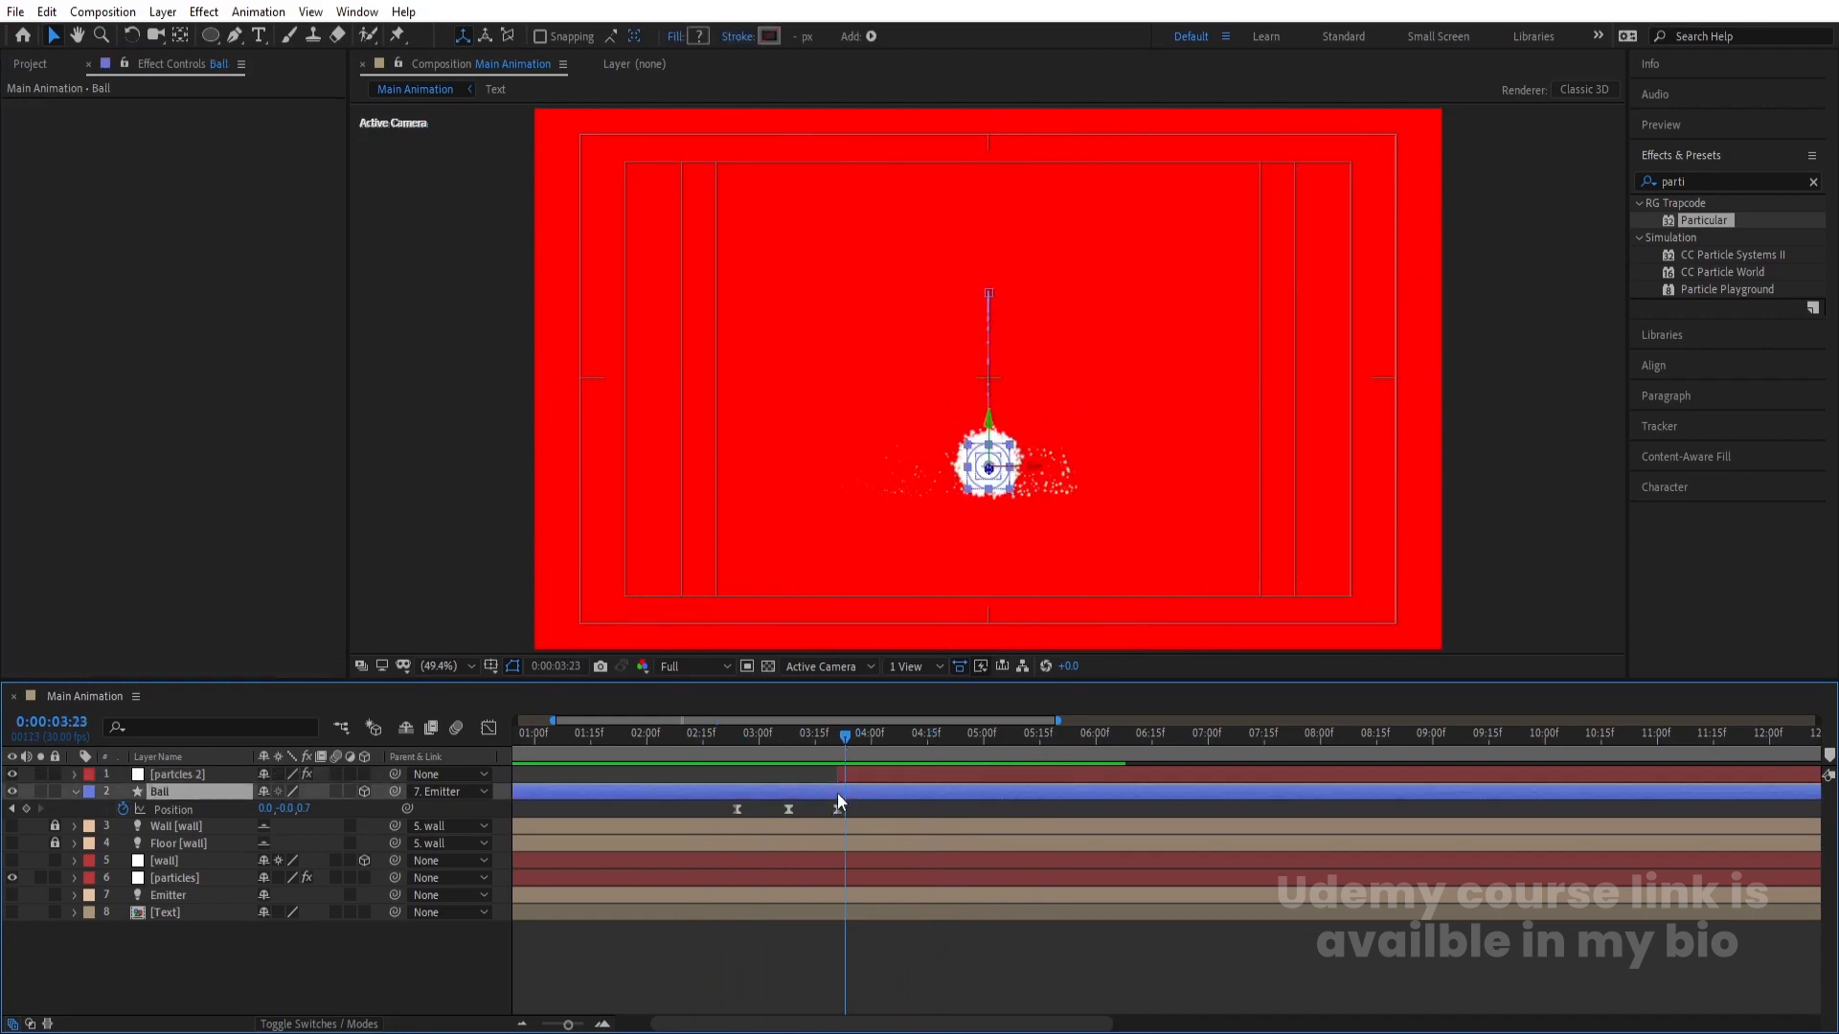
key("alt+bracketright")
key("space")
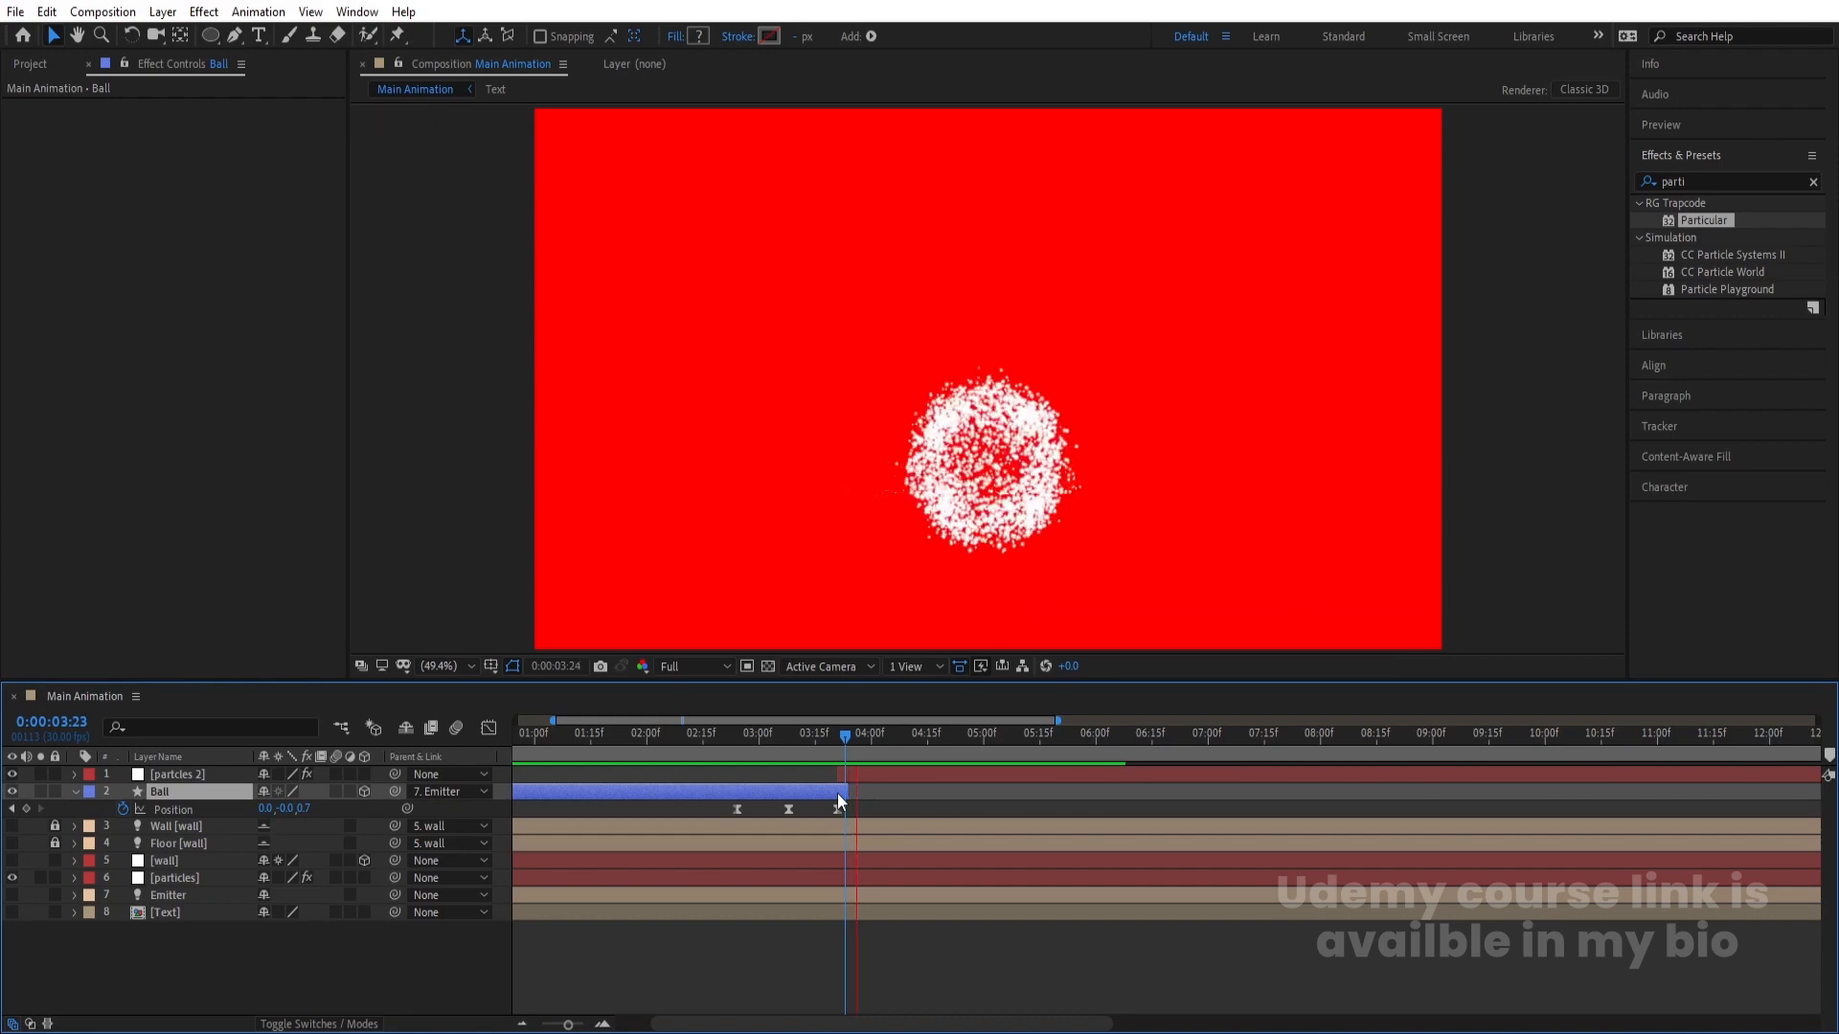
left_click_drag(843, 743, 280, 761)
key("space")
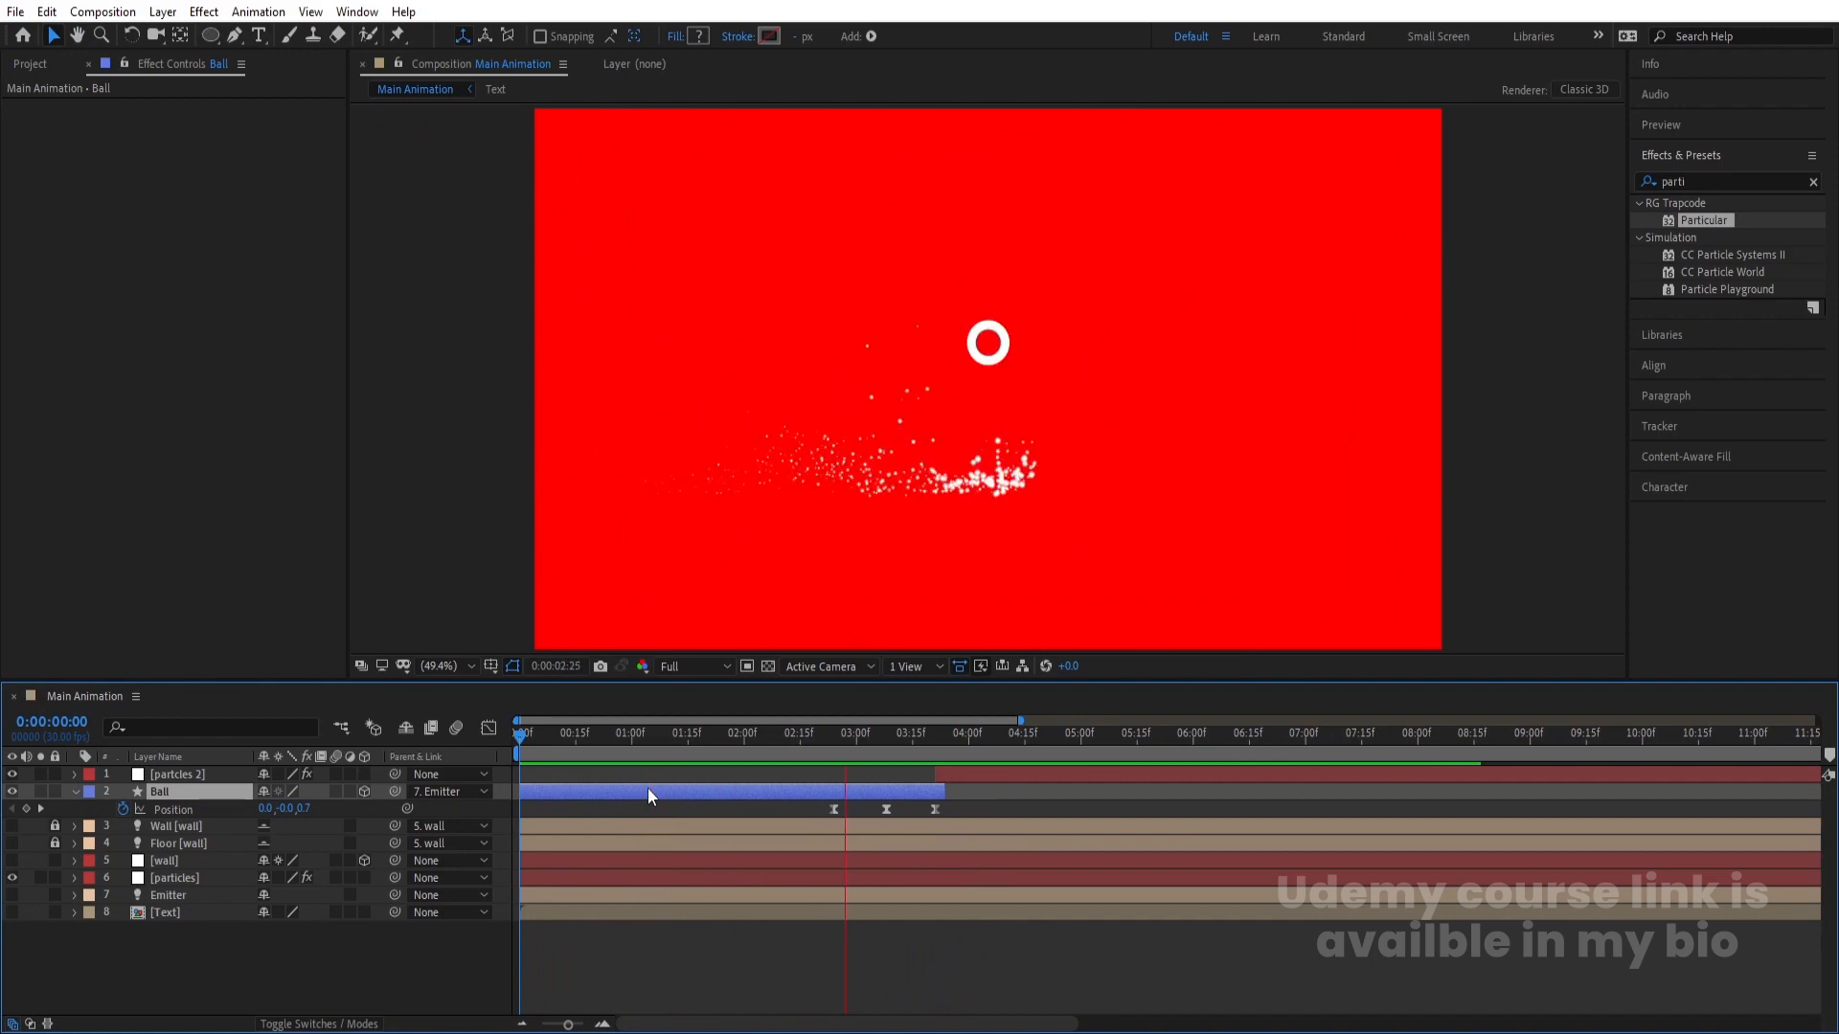
key("space")
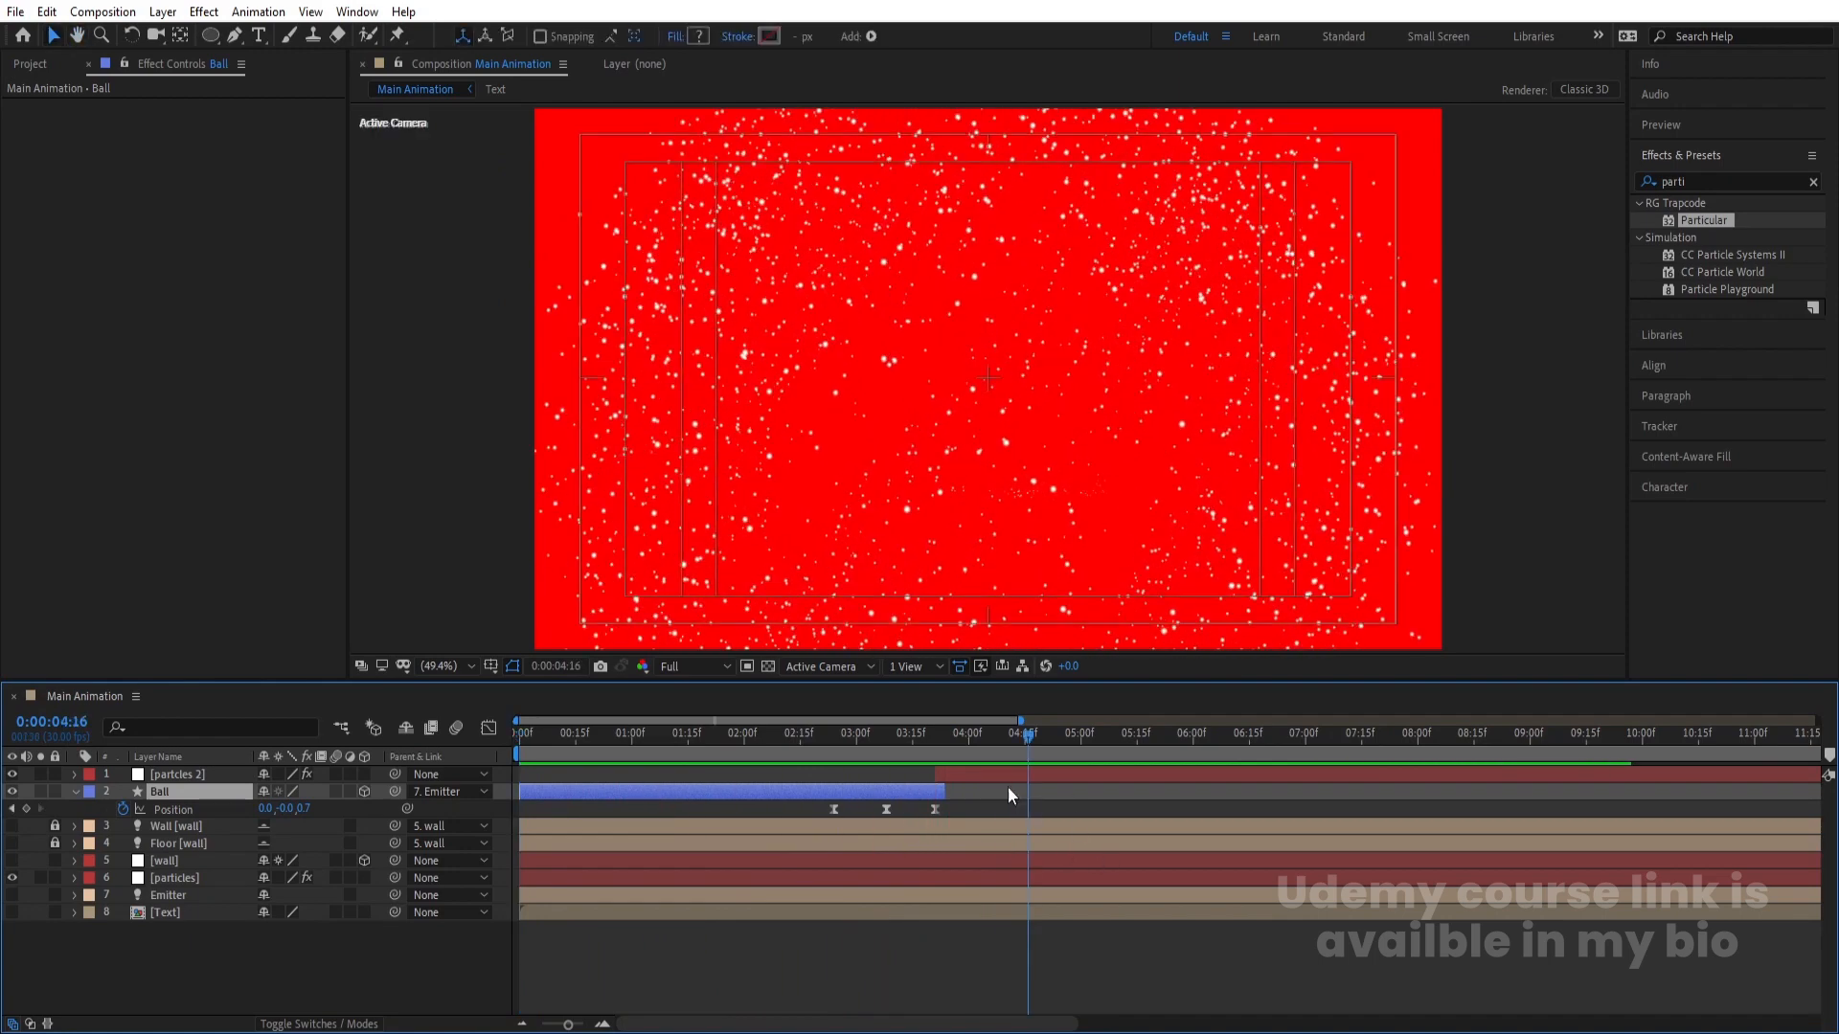
- Set the partcles 2 Particles/sec to 500000 and preview the burst from 0:00:03:16
left_click(968, 775)
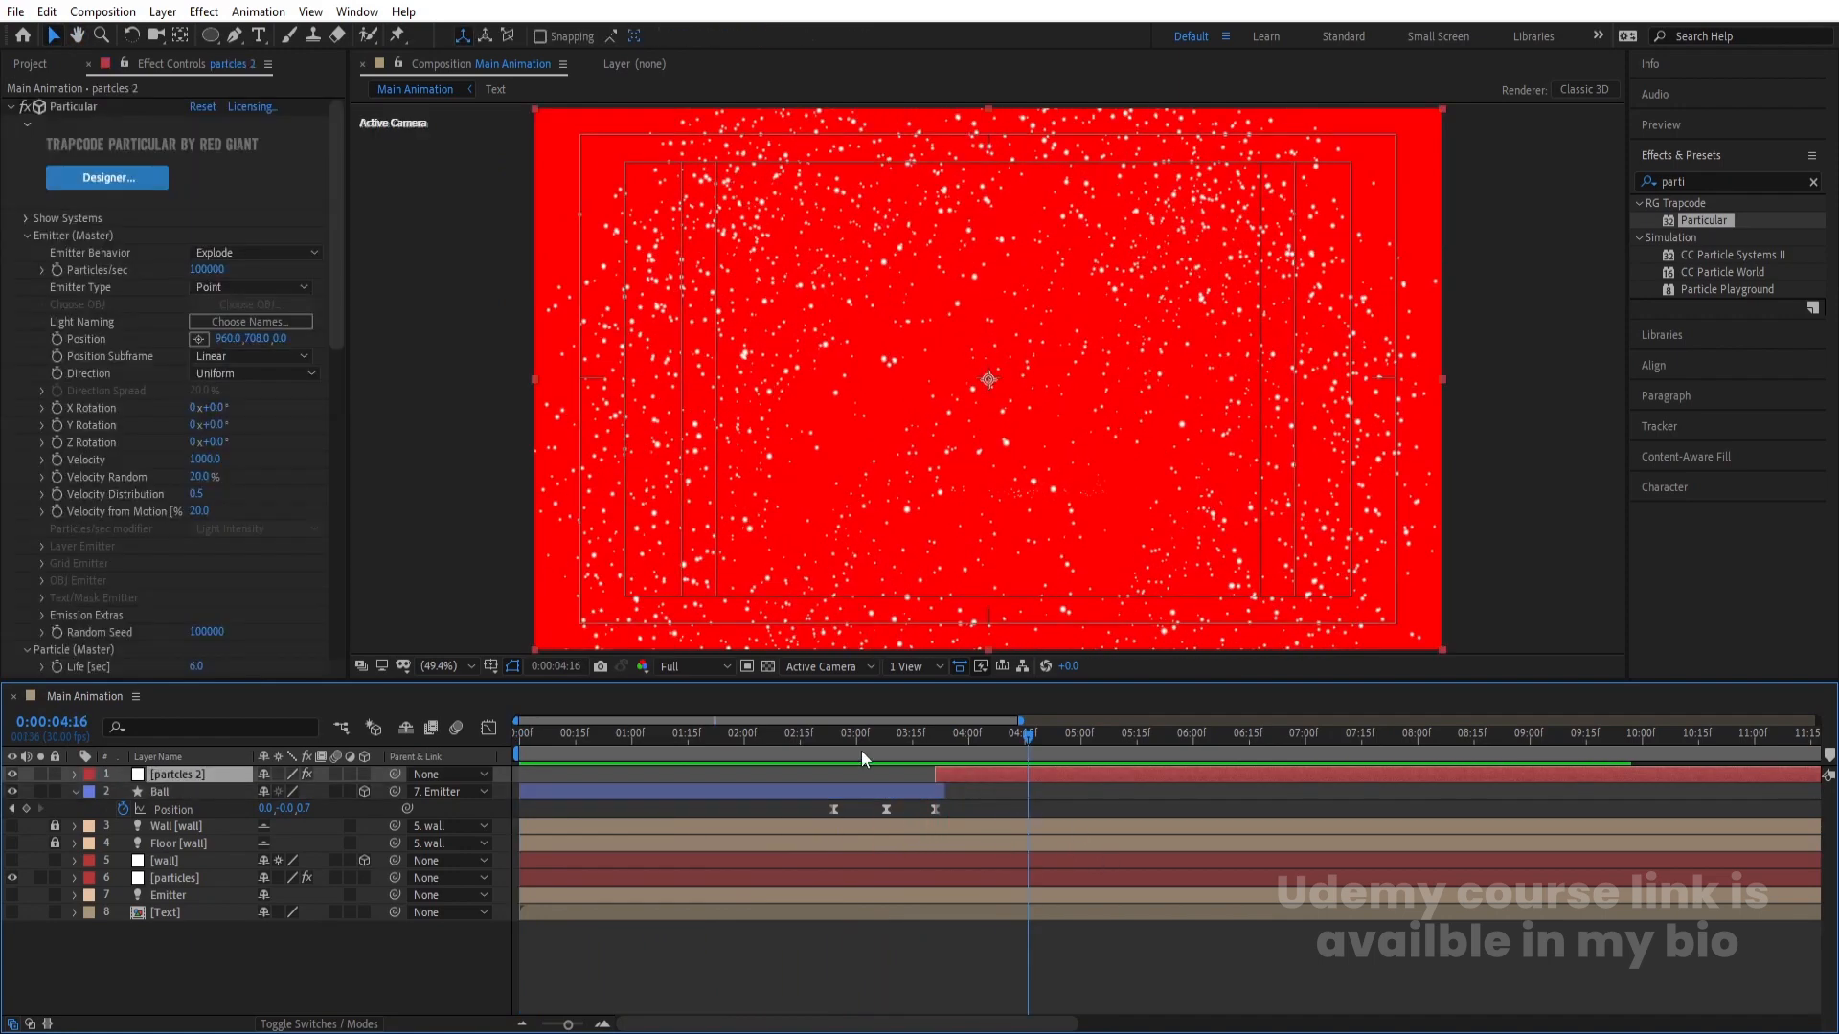
left_click(196, 271)
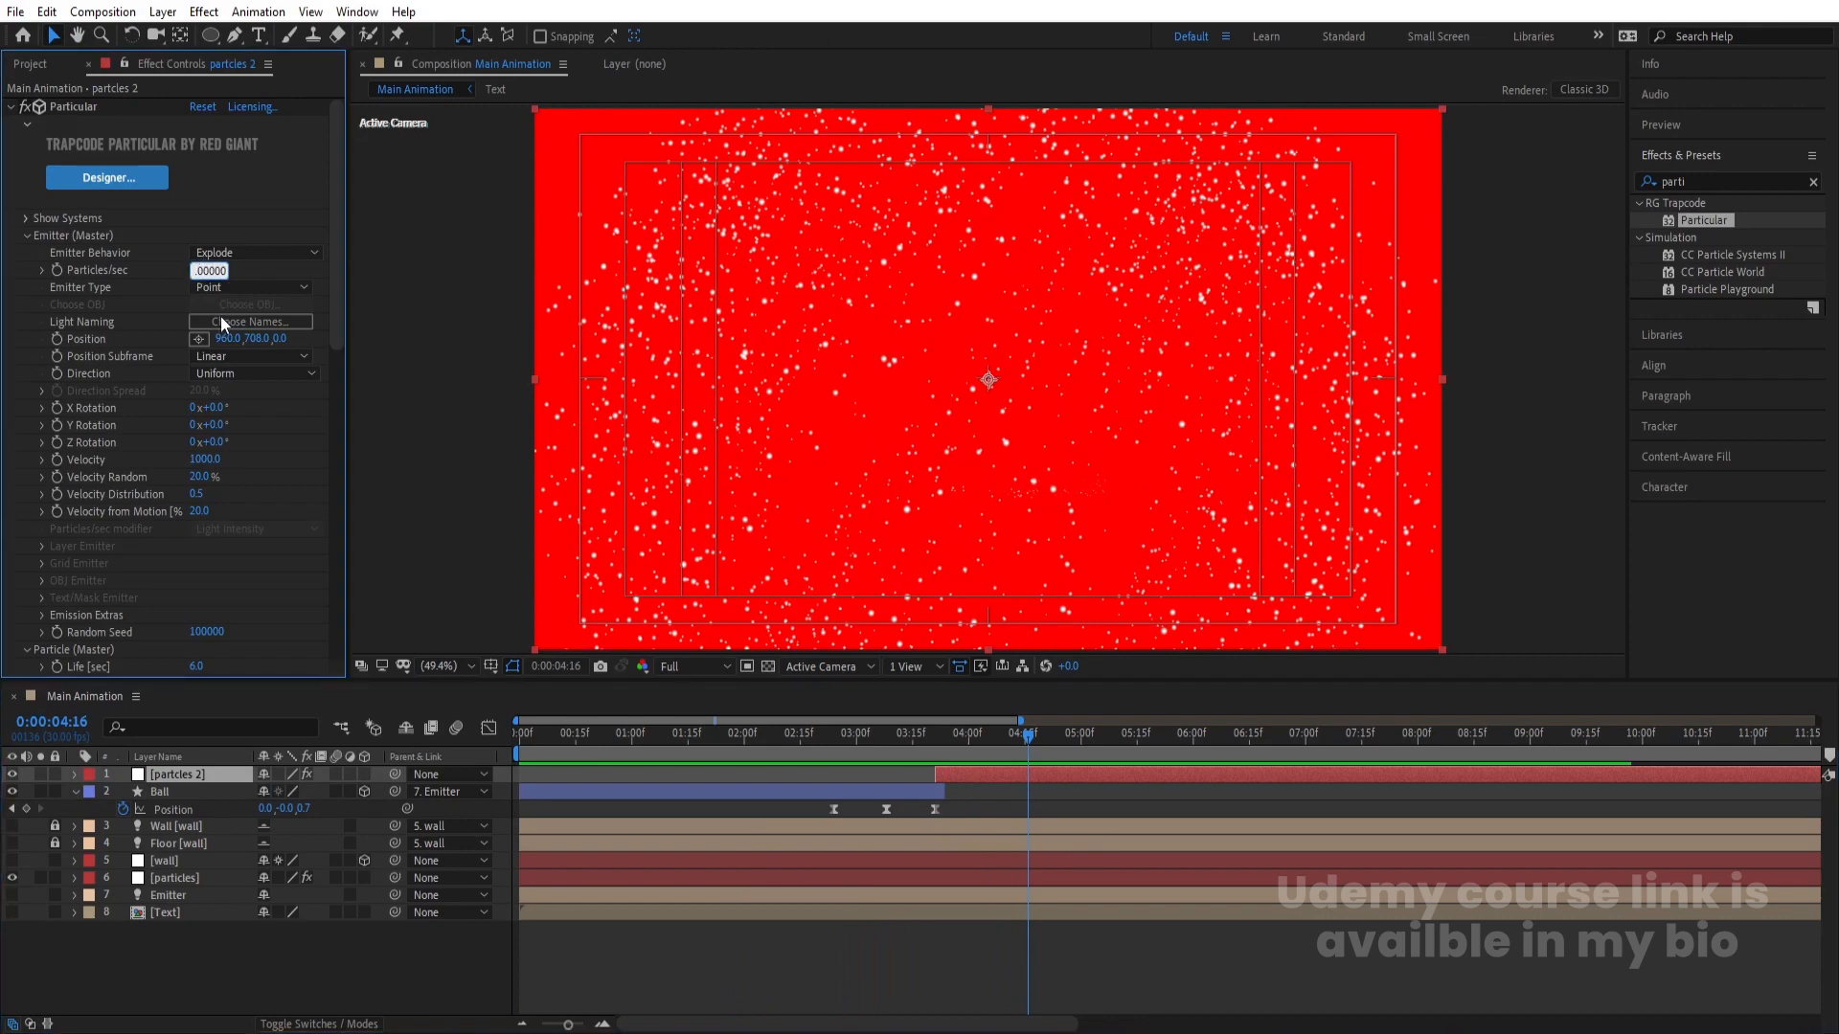
type("5")
key("Return")
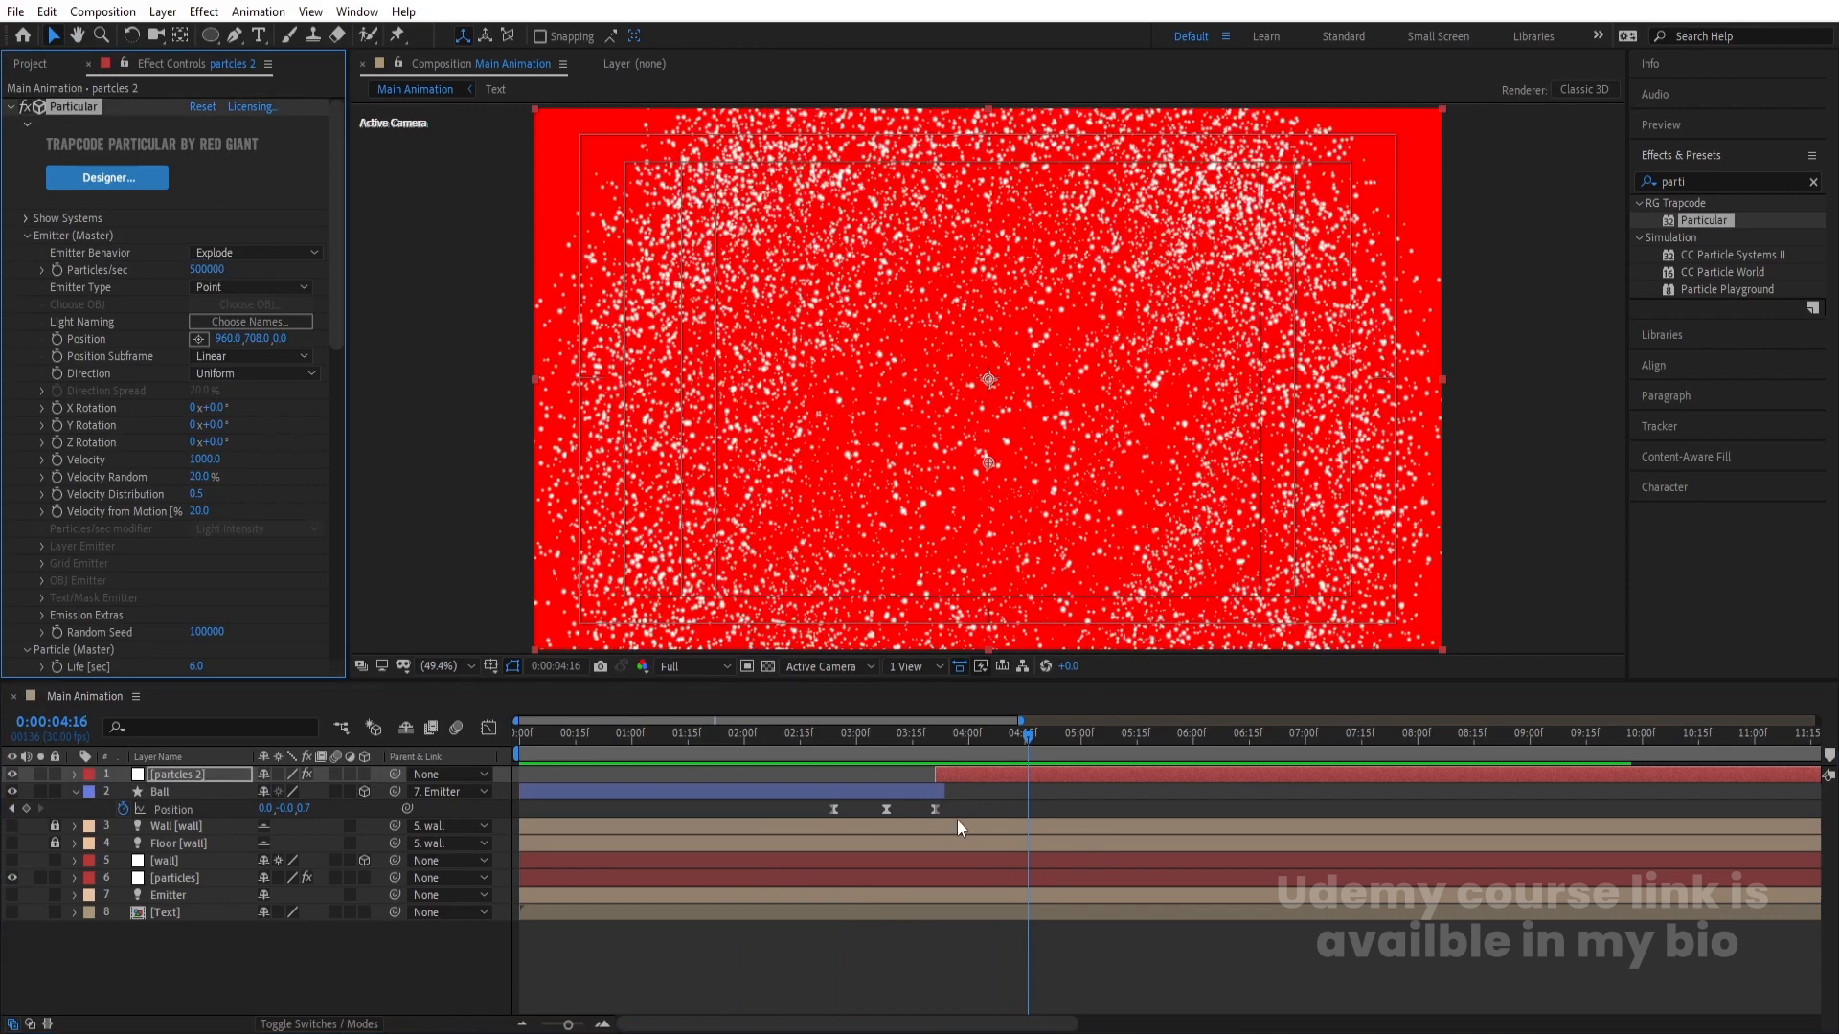
left_click(915, 744)
key("space")
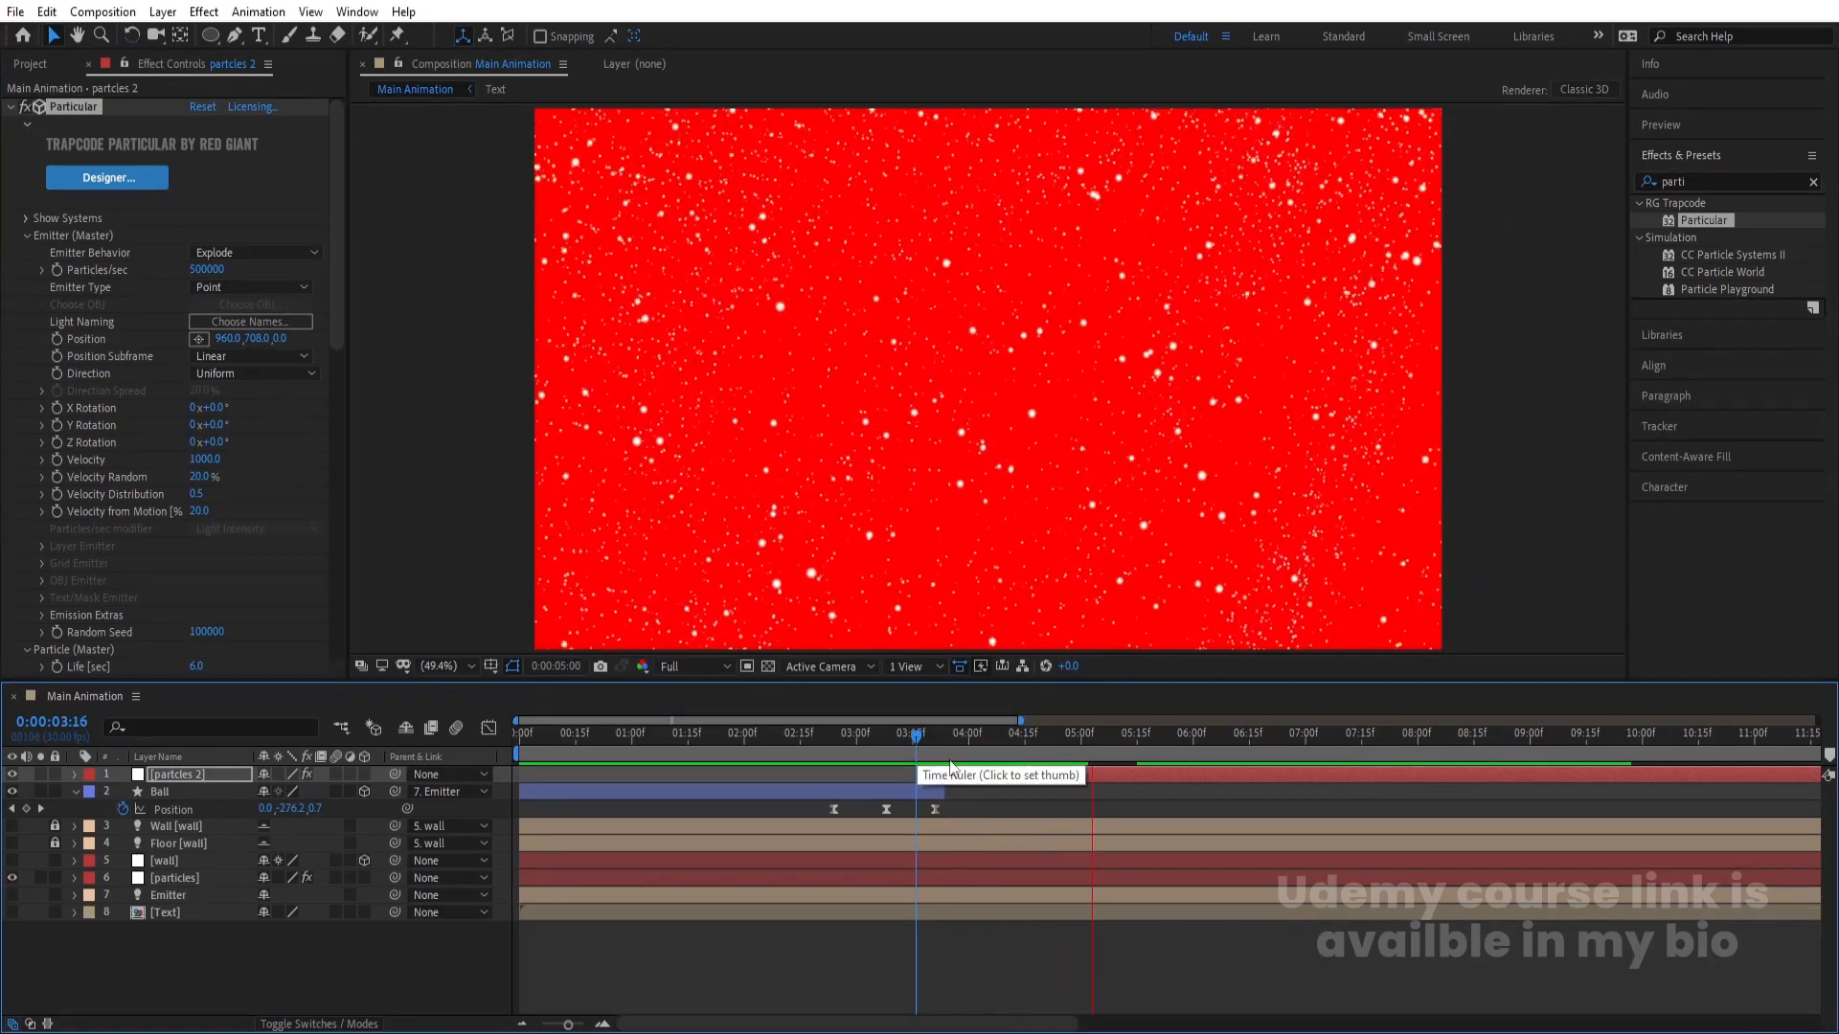
left_click_drag(916, 737, 923, 739)
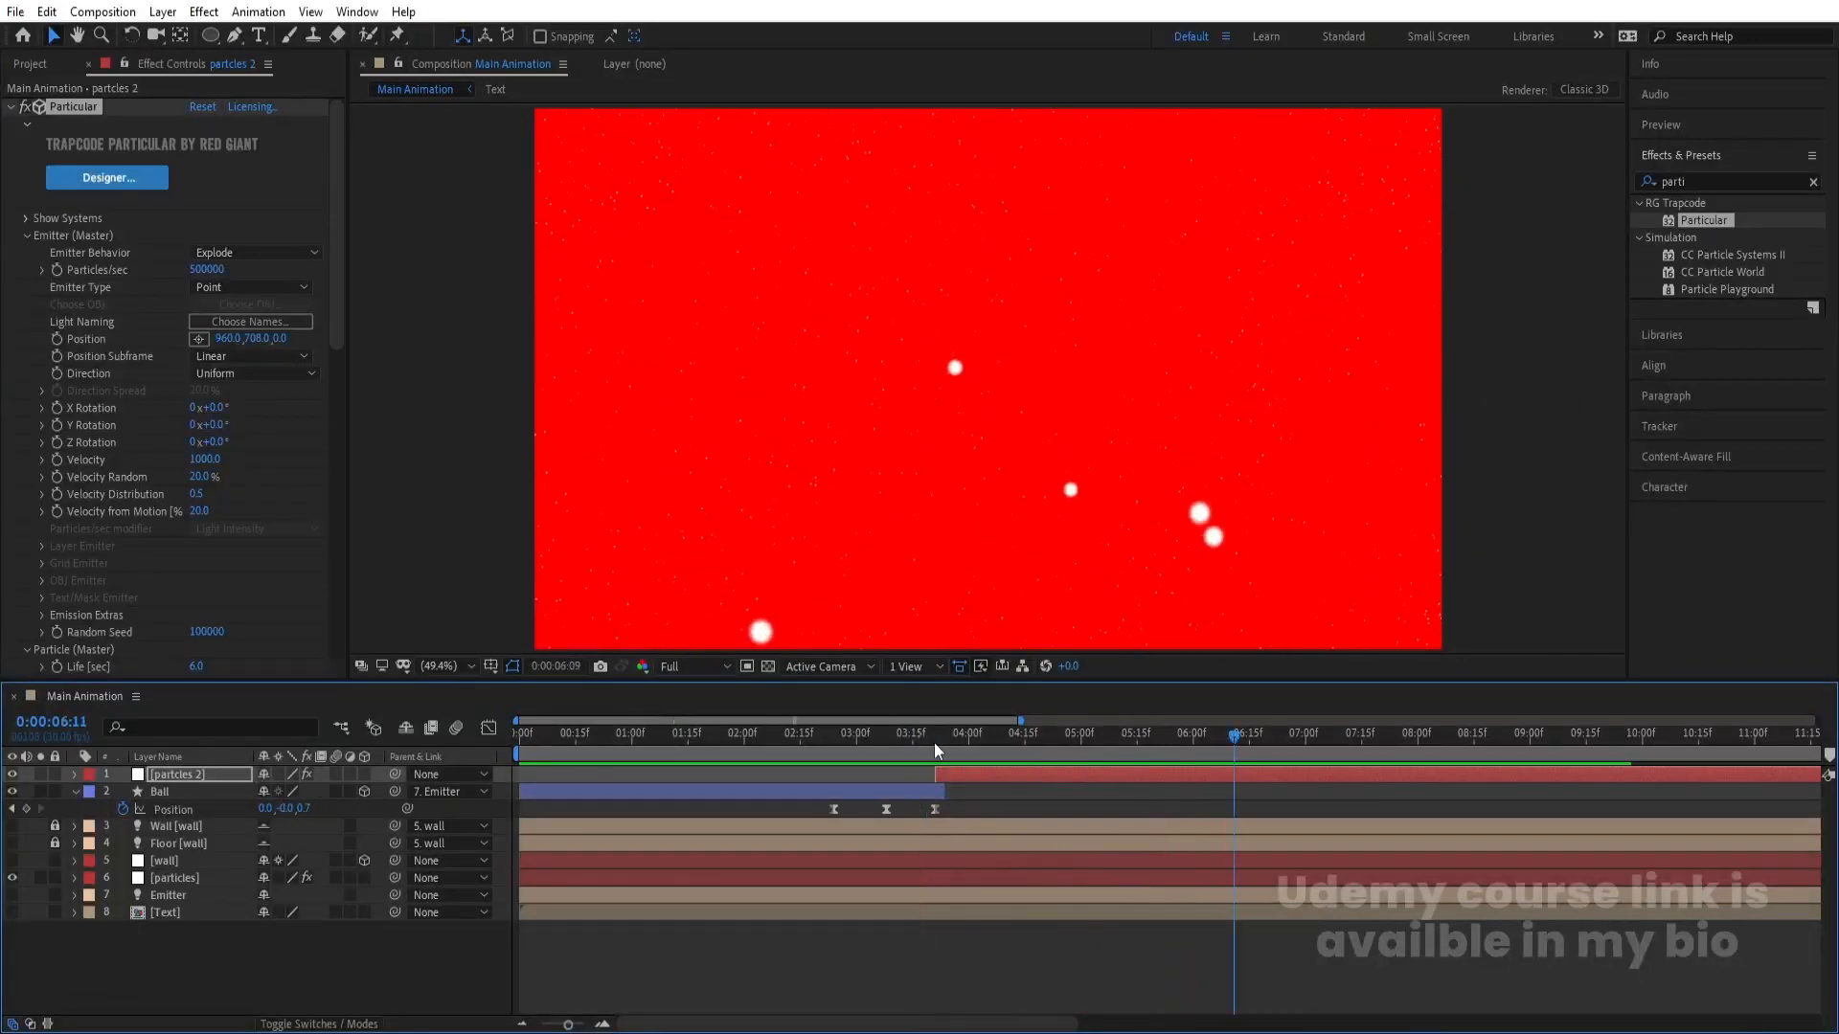
- Trim the start of the Text layer to 0:00:03:23 and make the layer visible
left_click_drag(934, 743, 942, 750)
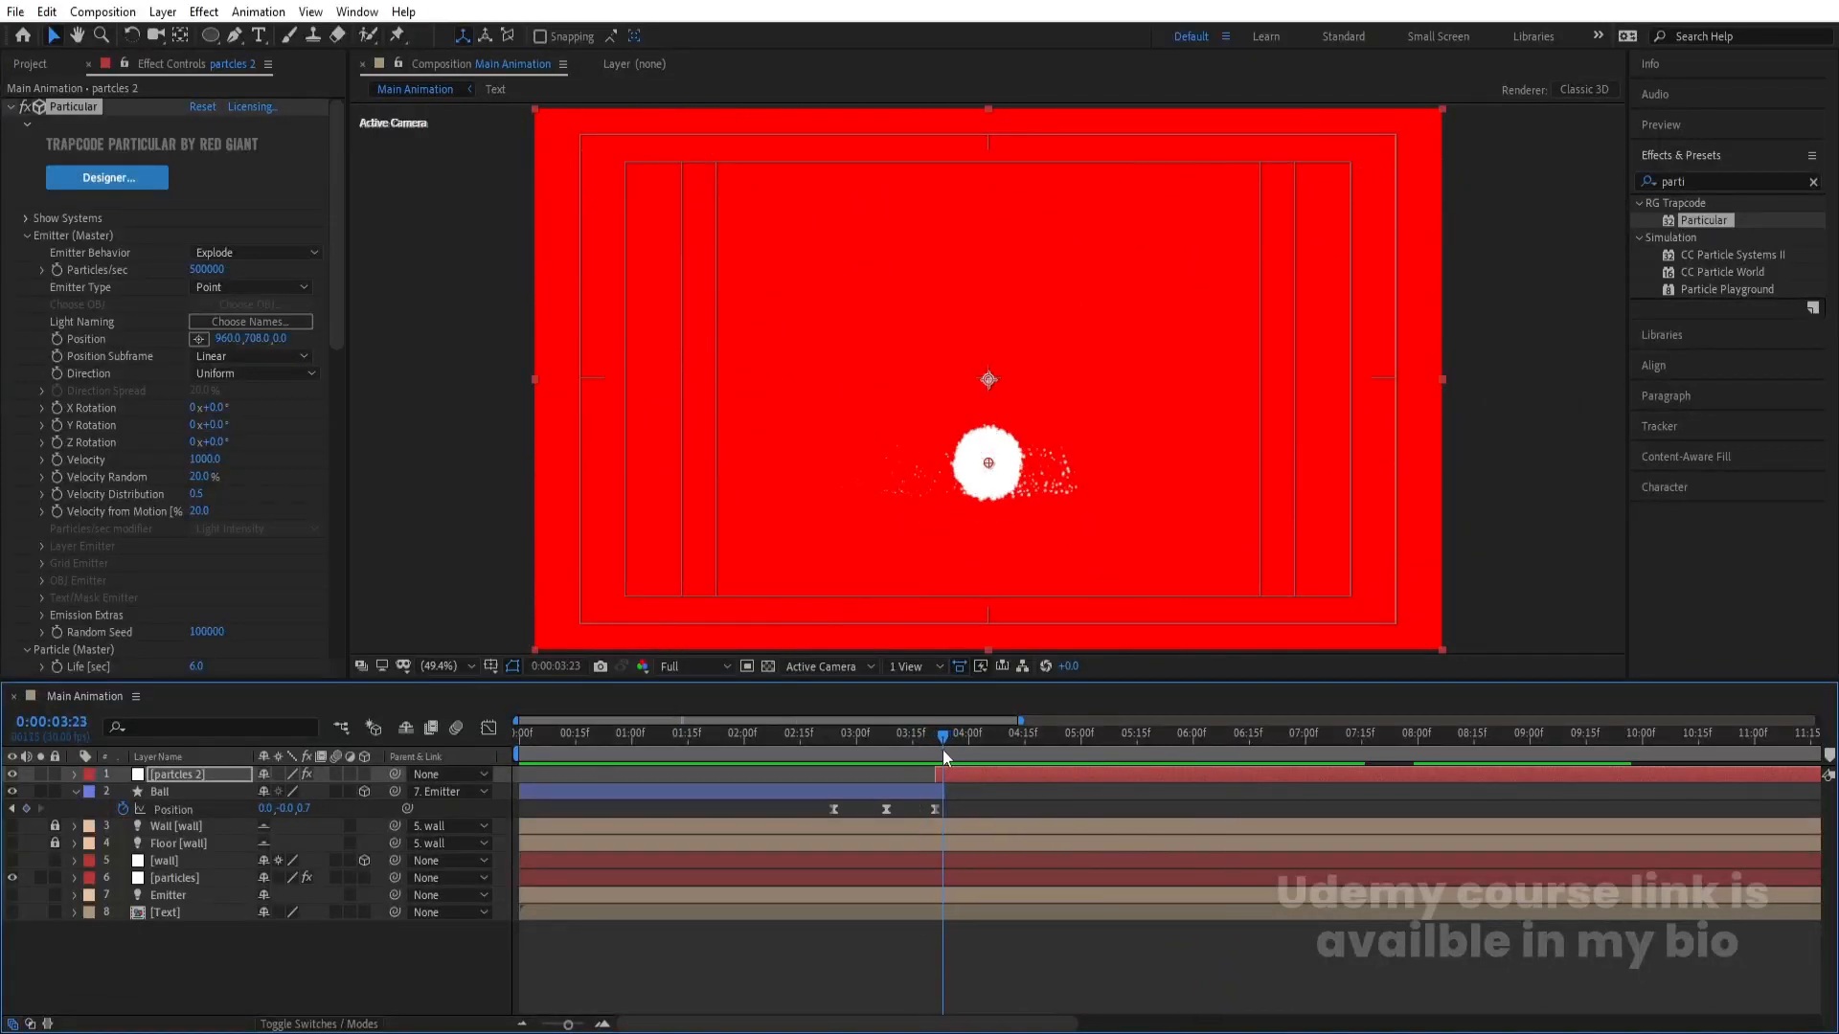
left_click(171, 914)
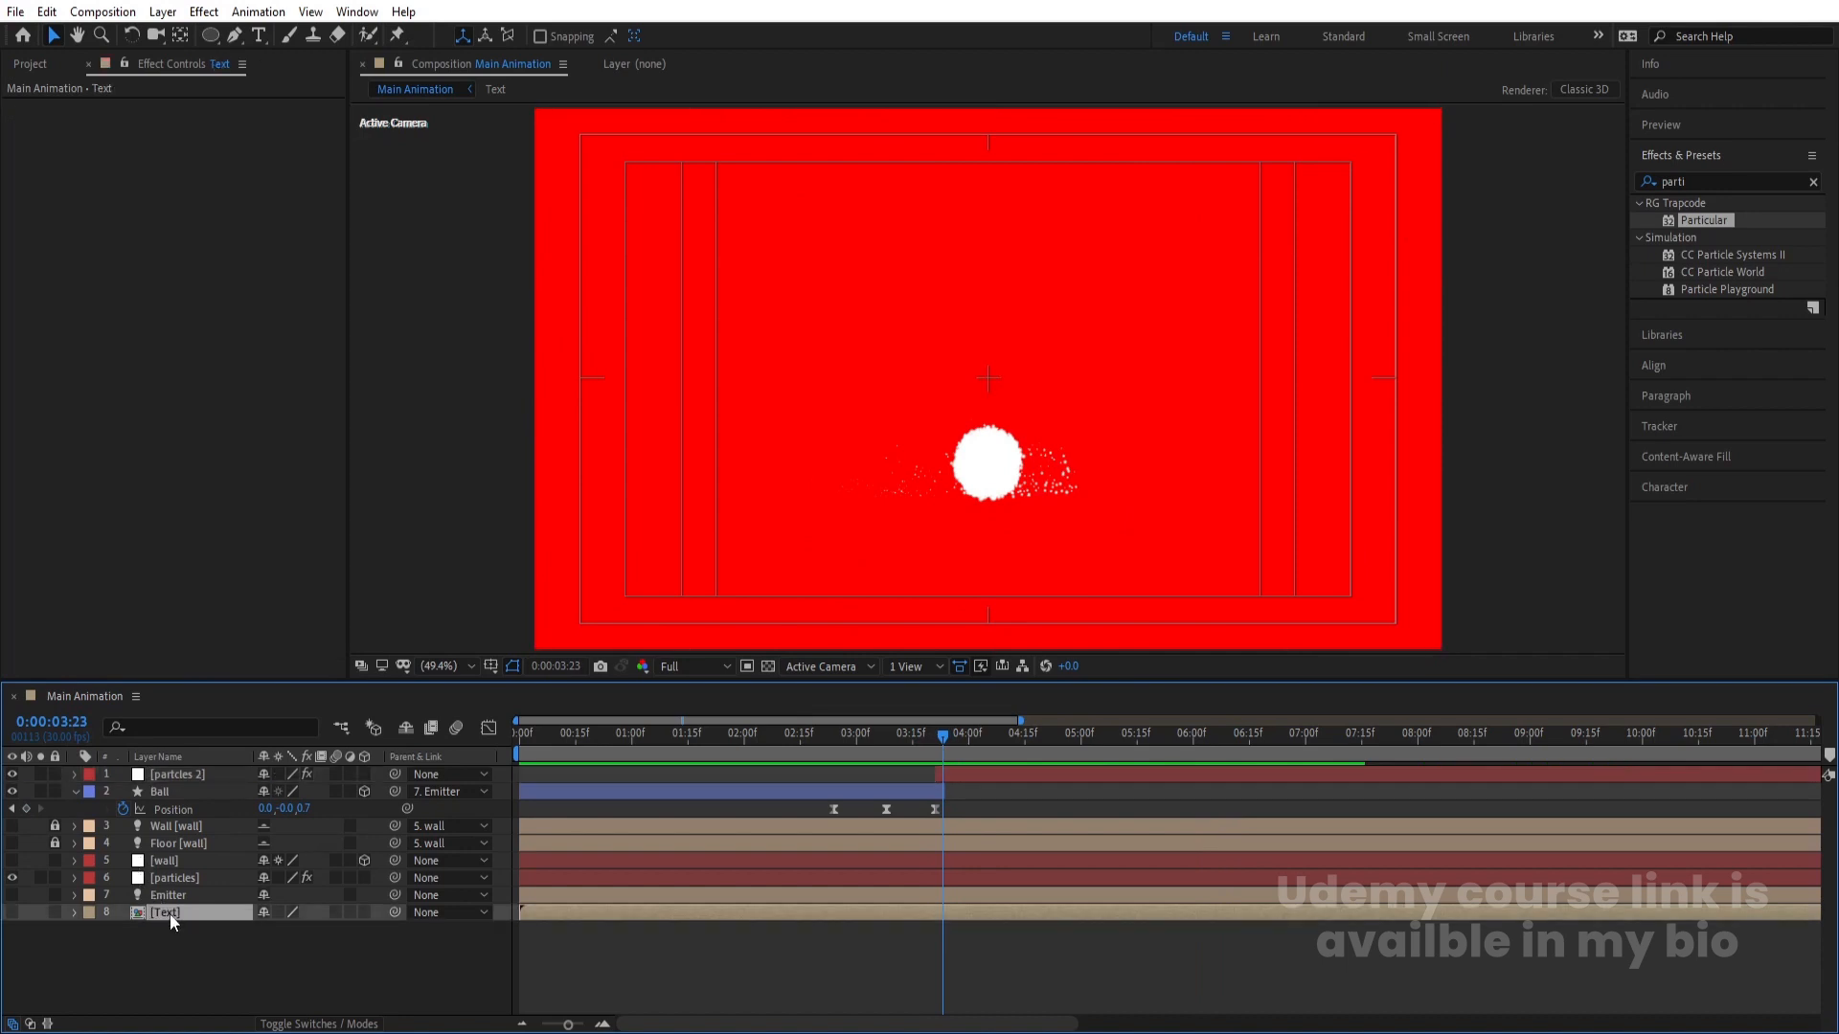
key("alt+bracketleft")
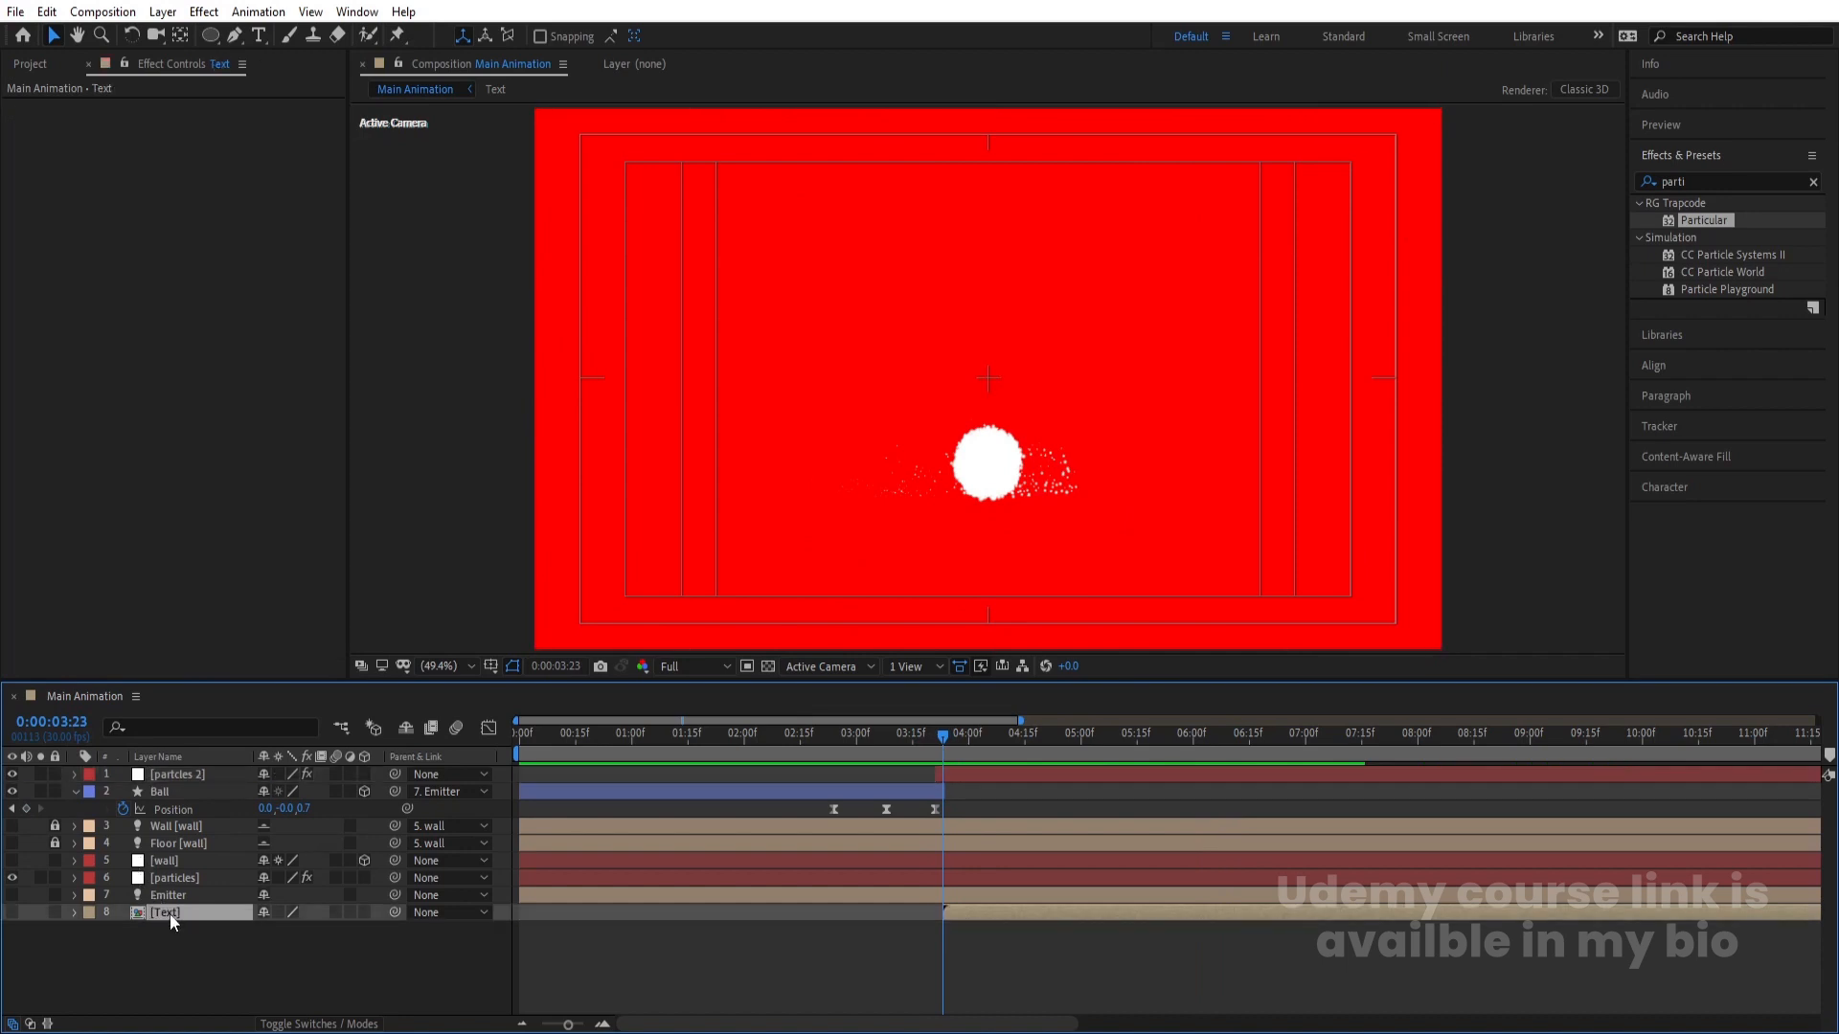
left_click(13, 914)
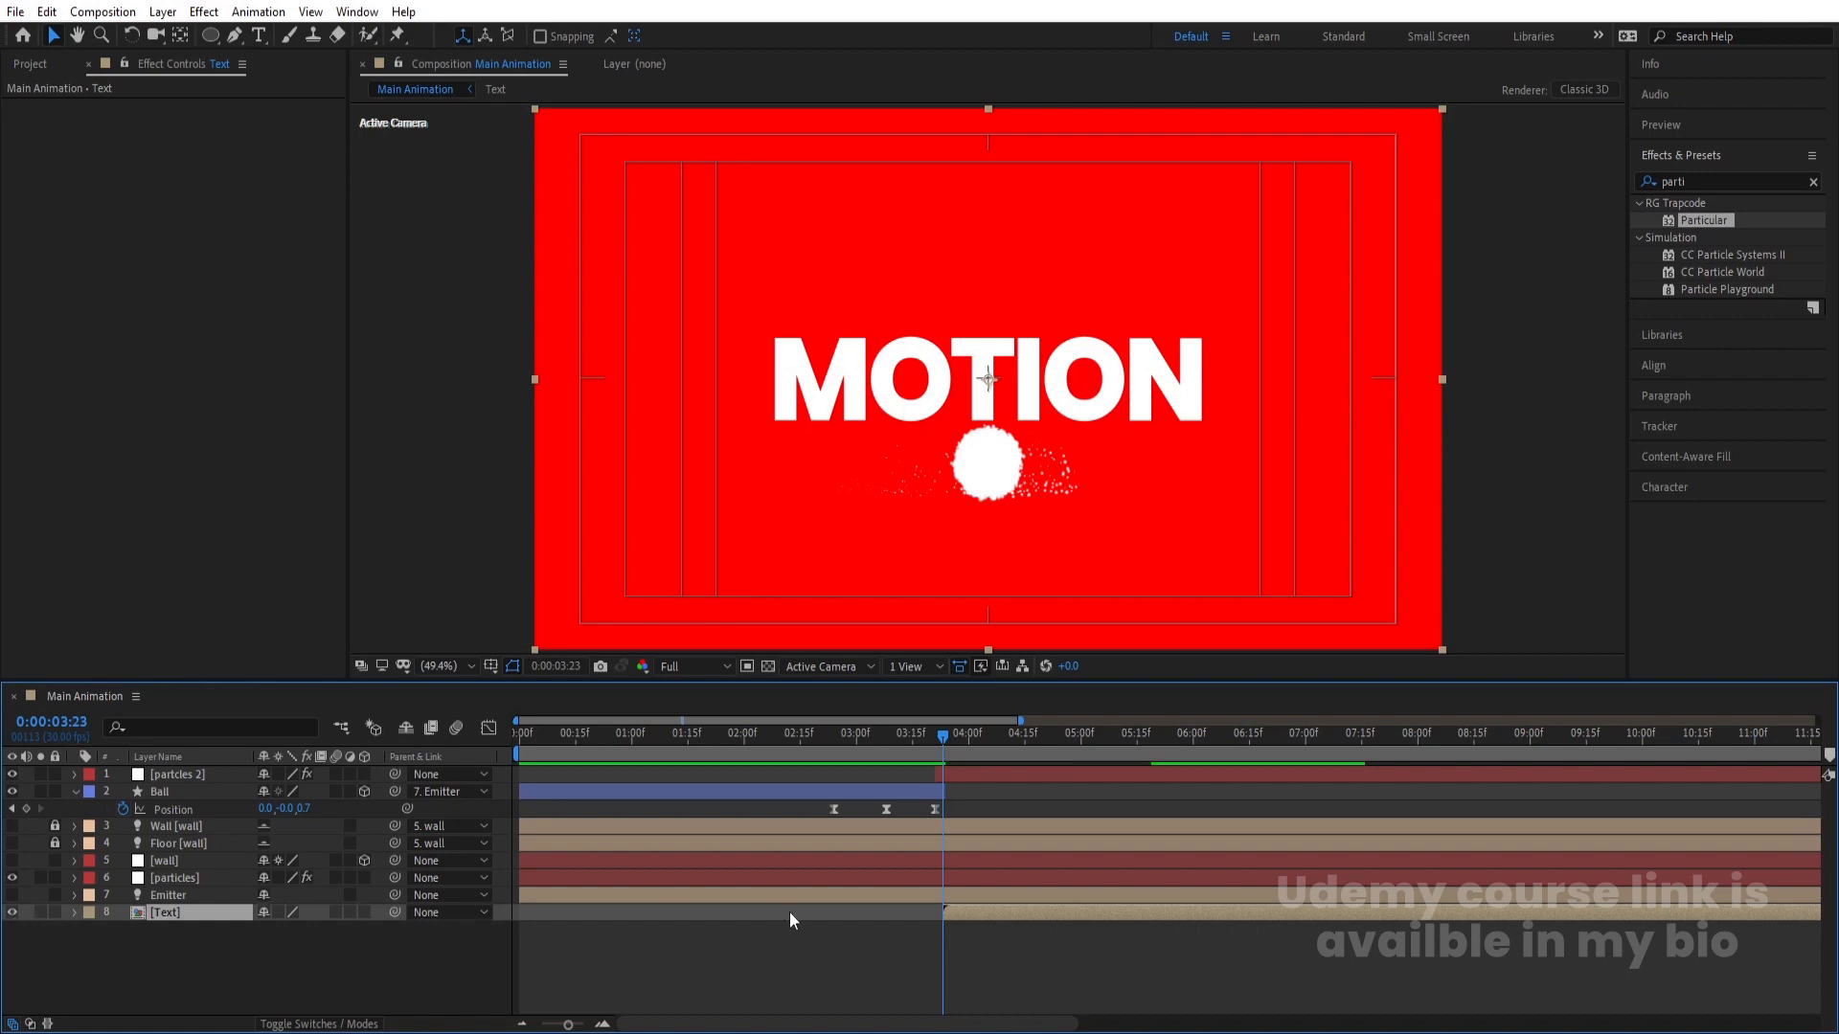
- Open the Text composition and reveal the Position property of all its letter layers
double_click(952, 915)
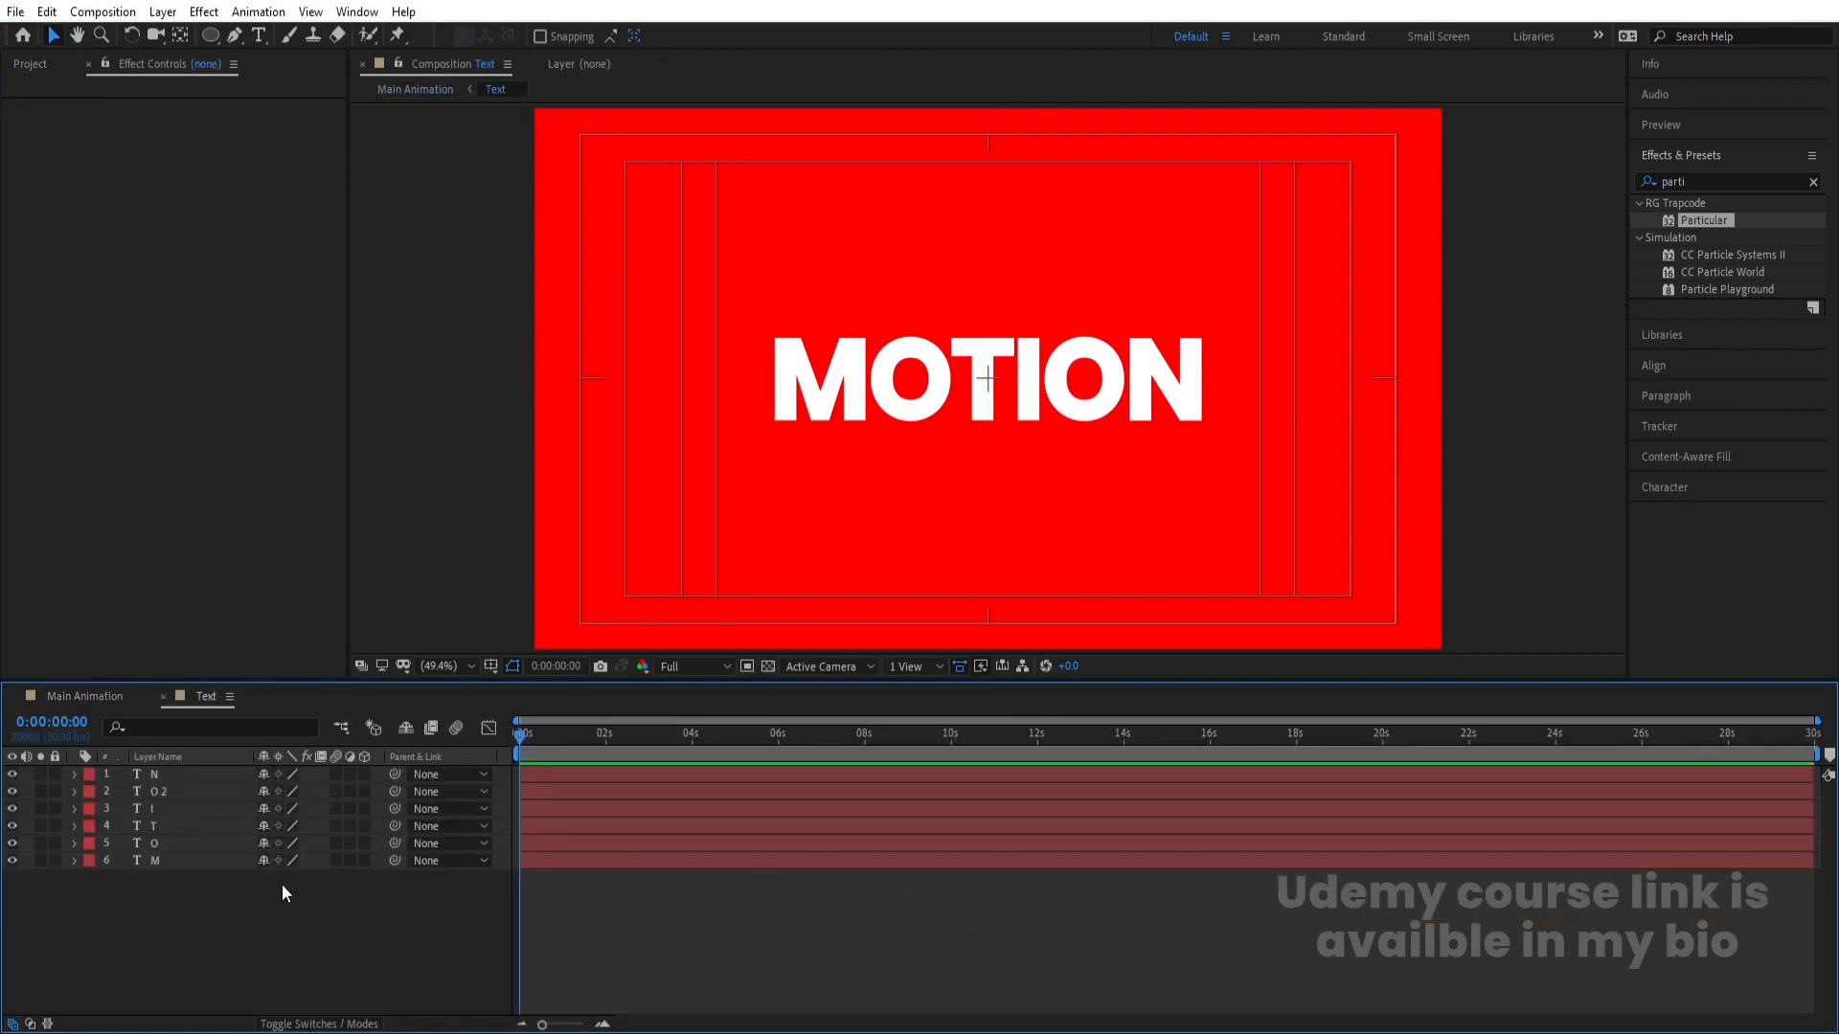
key("ctrl+a")
key("p")
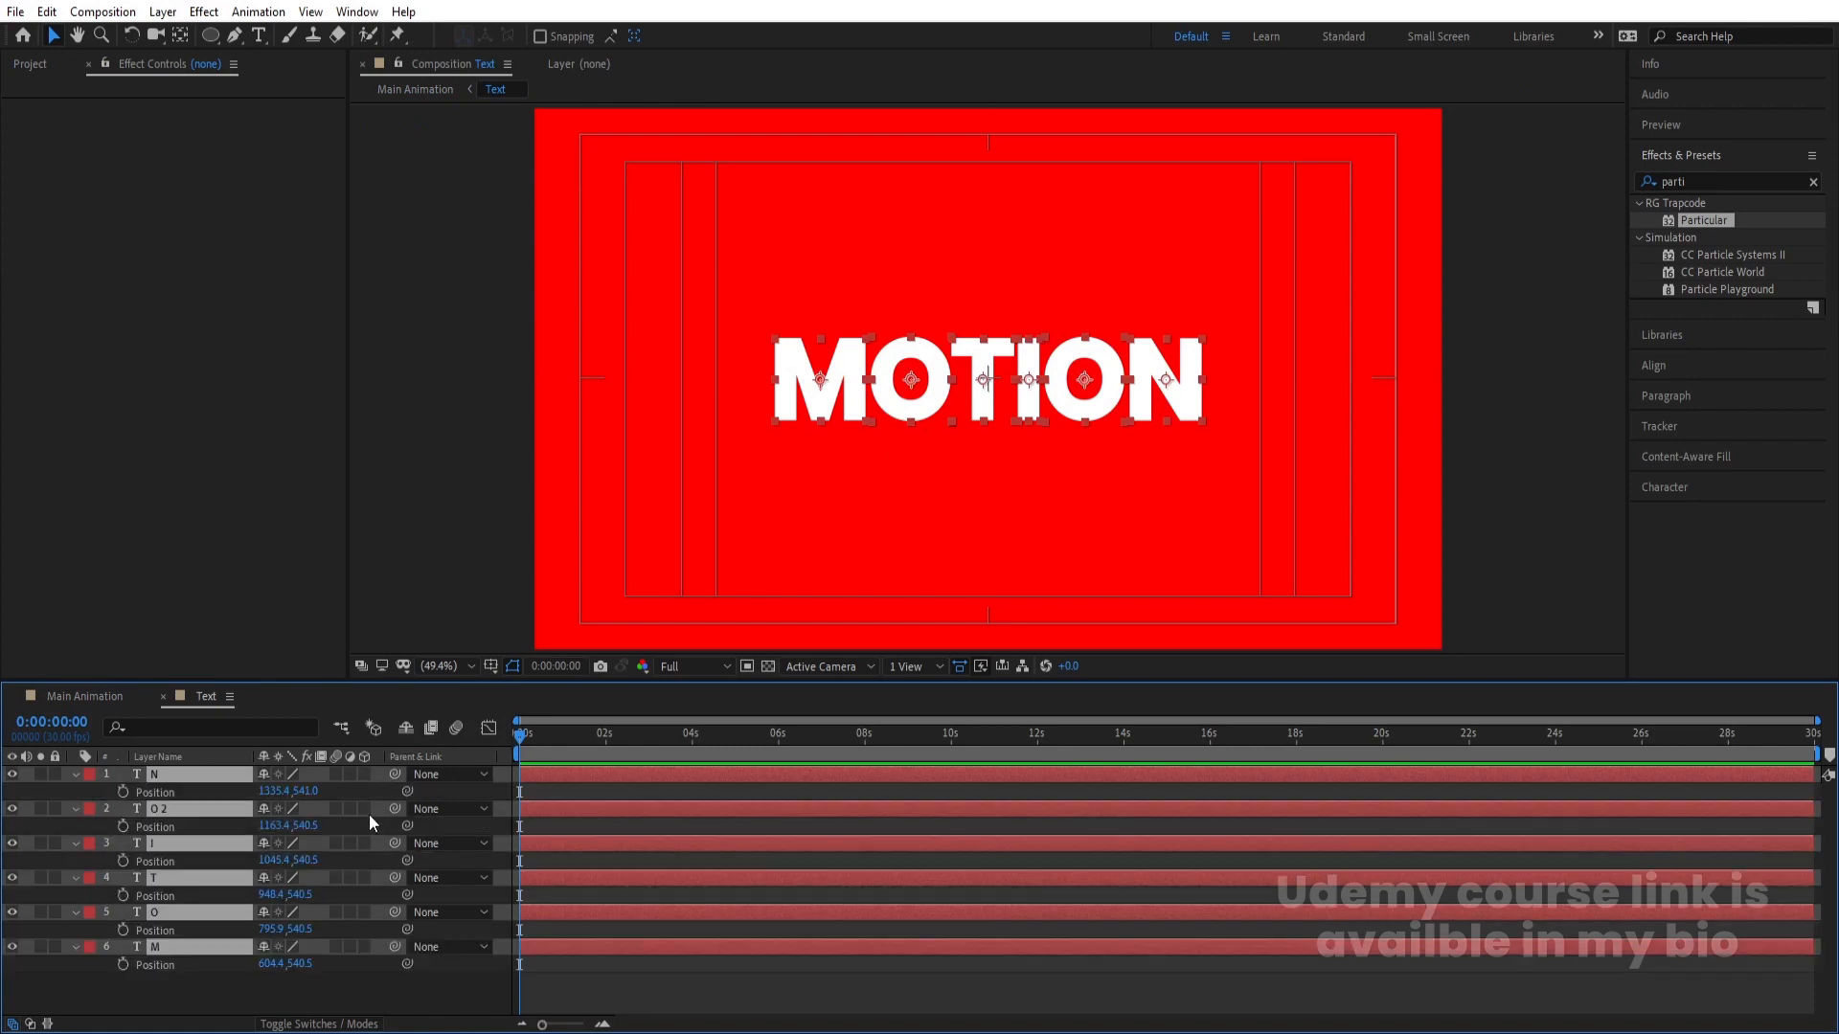
left_click(349, 793)
- Separate the Position dimensions of each of the six letter layers N, O 2, I, T, O and M
right_click(151, 793)
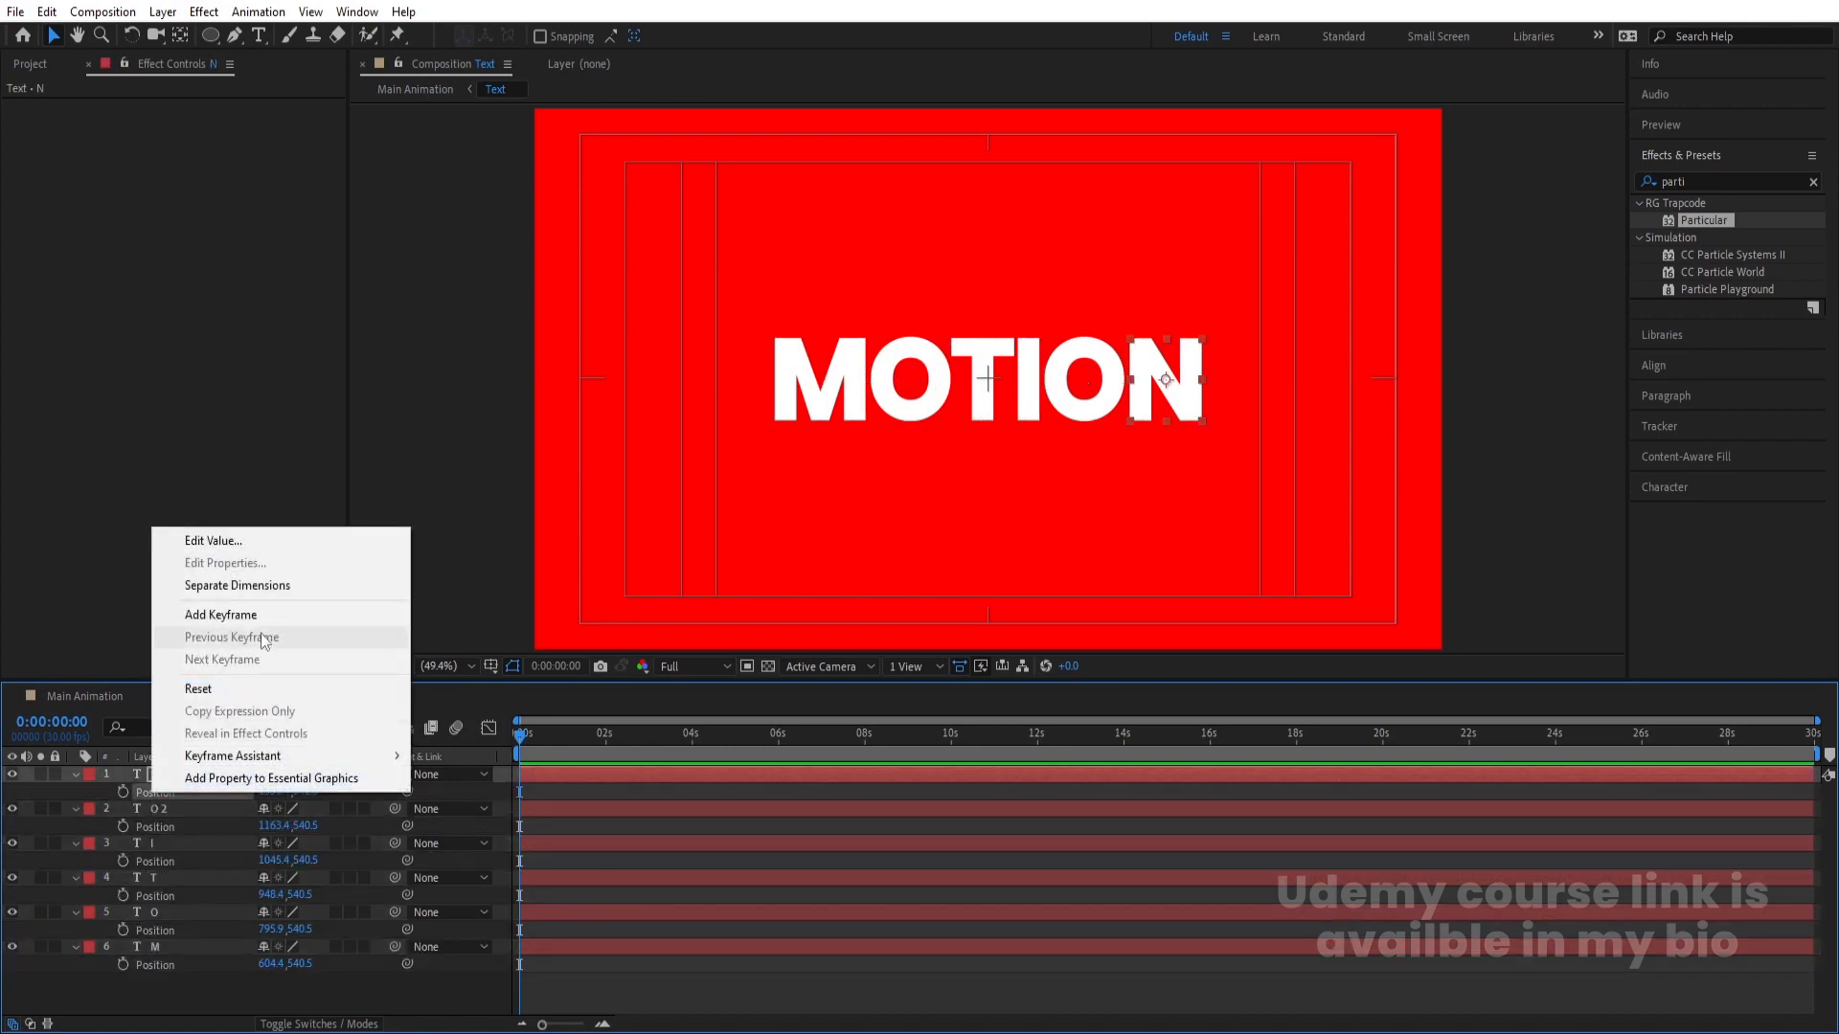
left_click(241, 588)
right_click(167, 843)
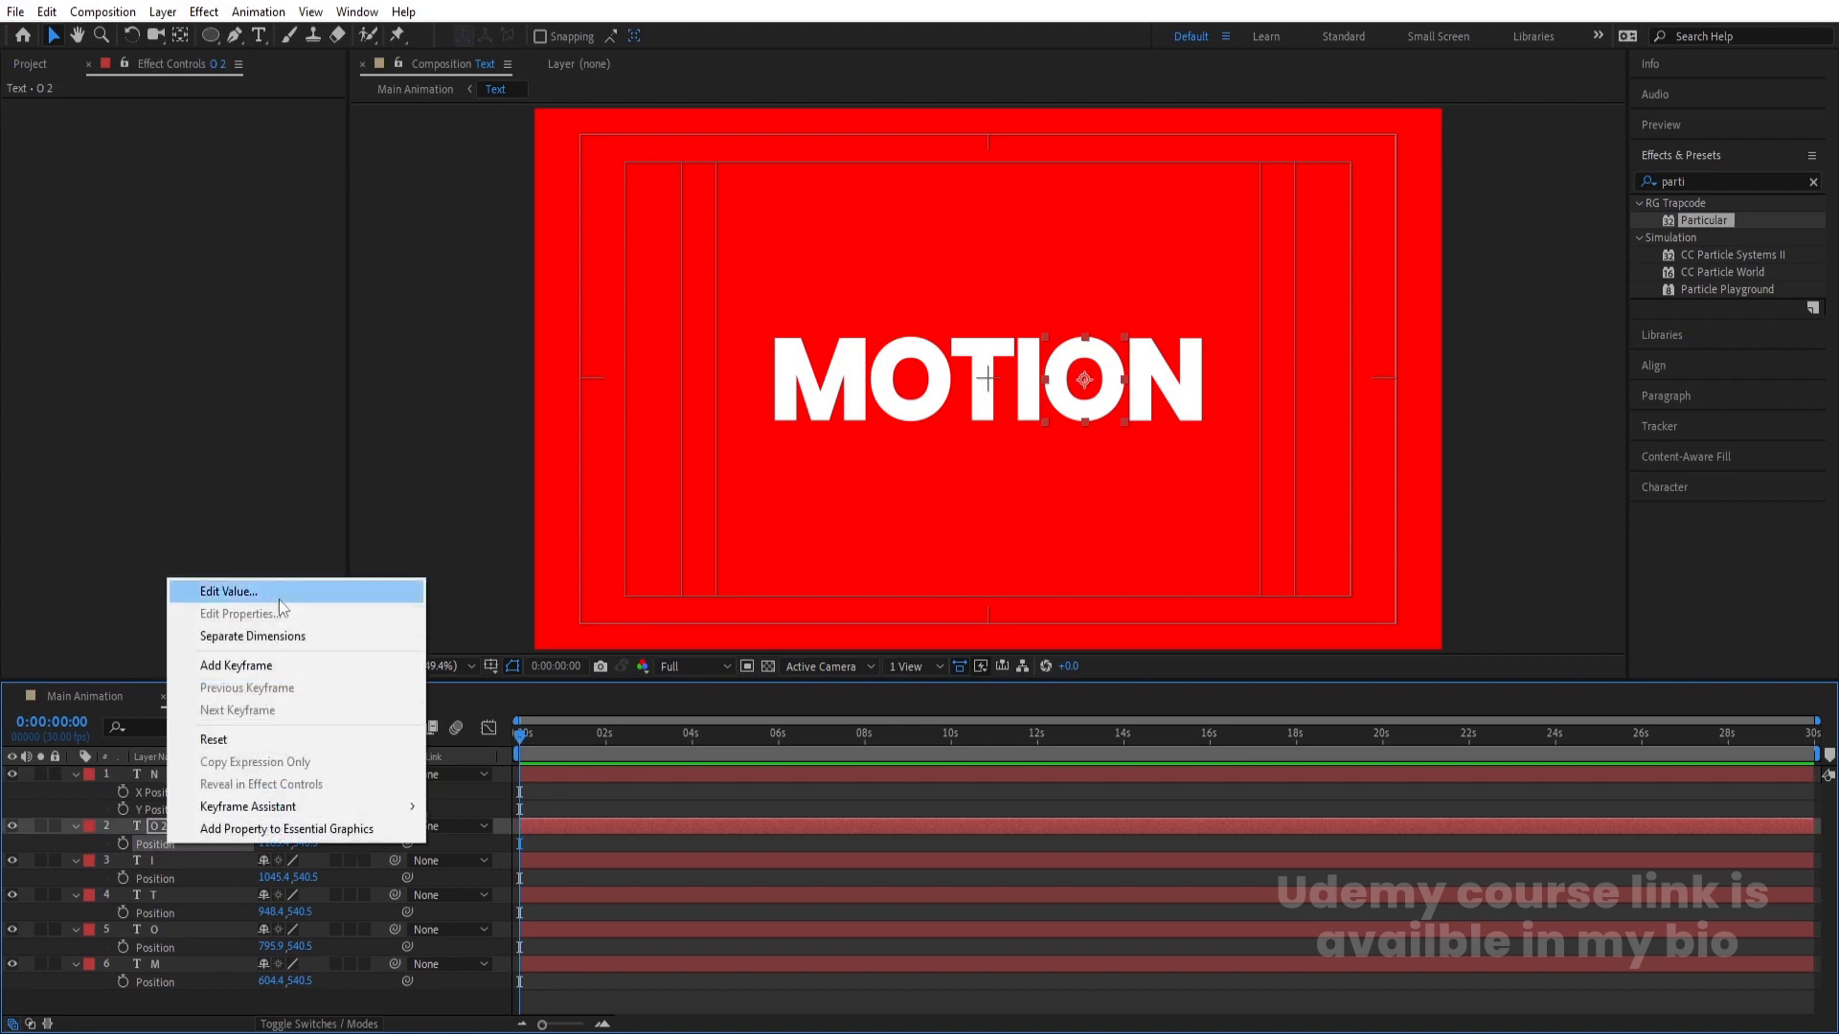
left_click(277, 636)
right_click(169, 888)
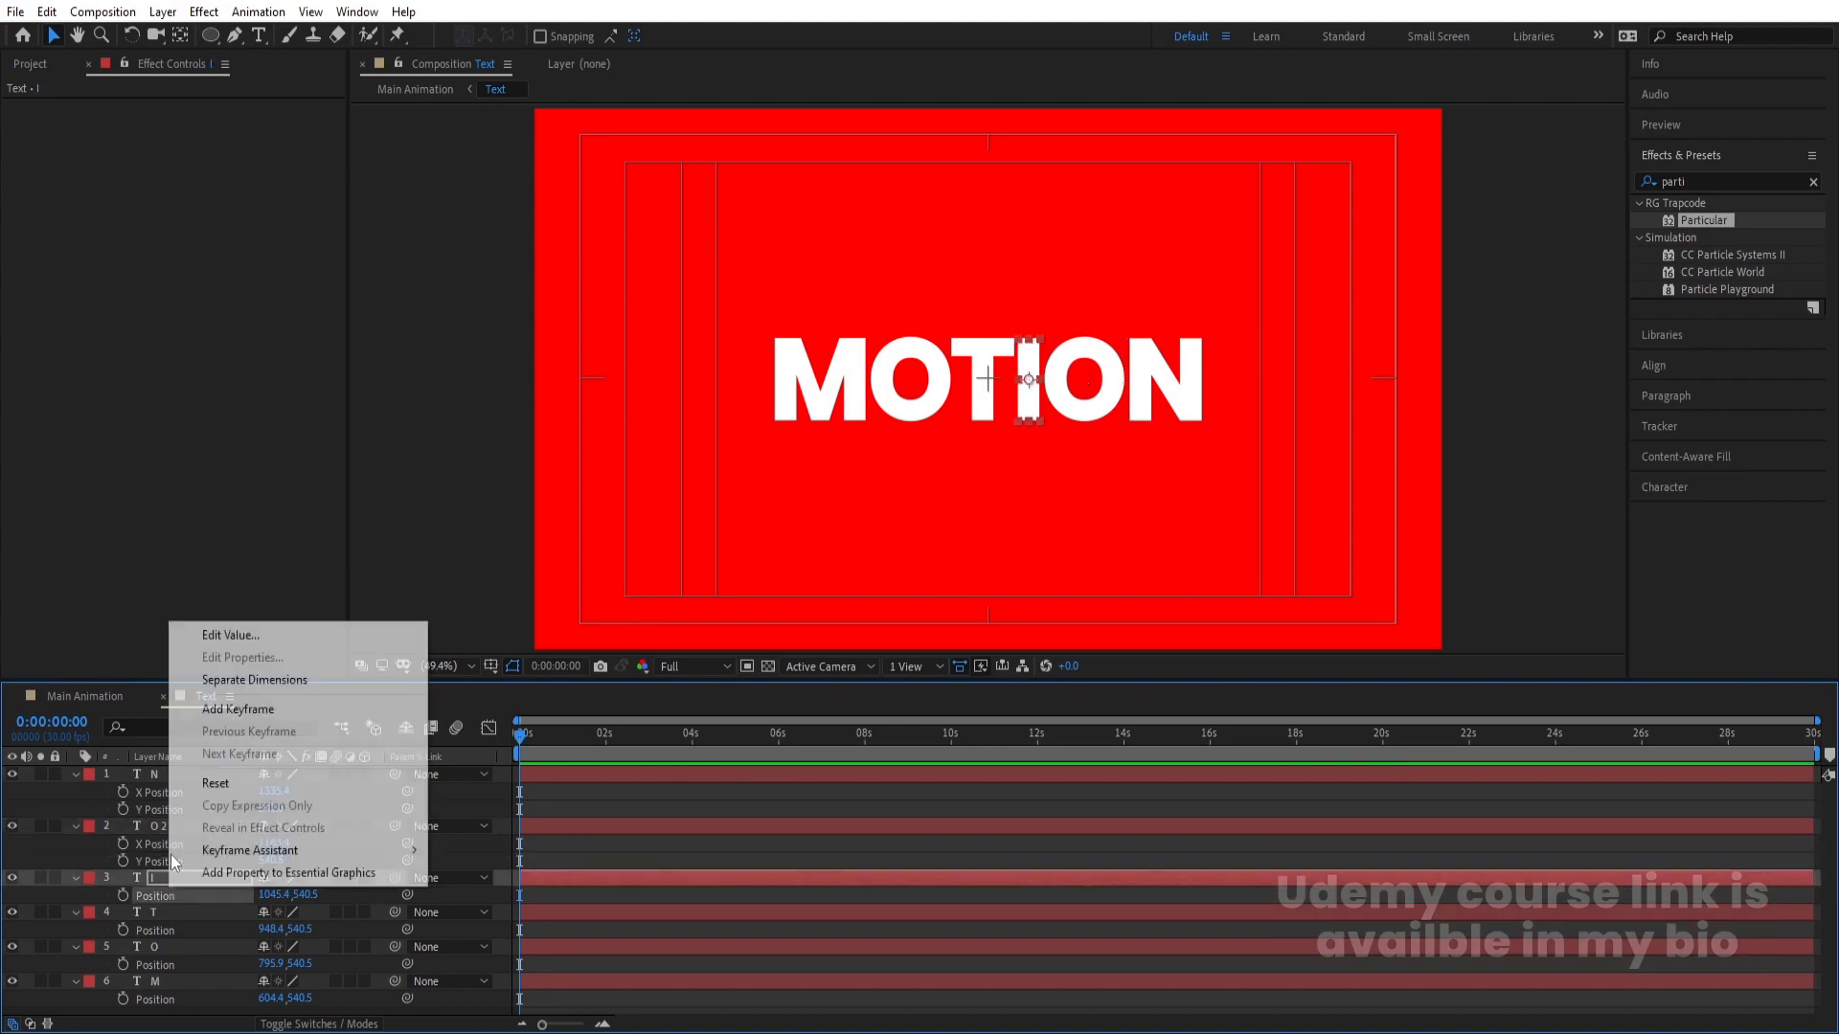
left_click(232, 686)
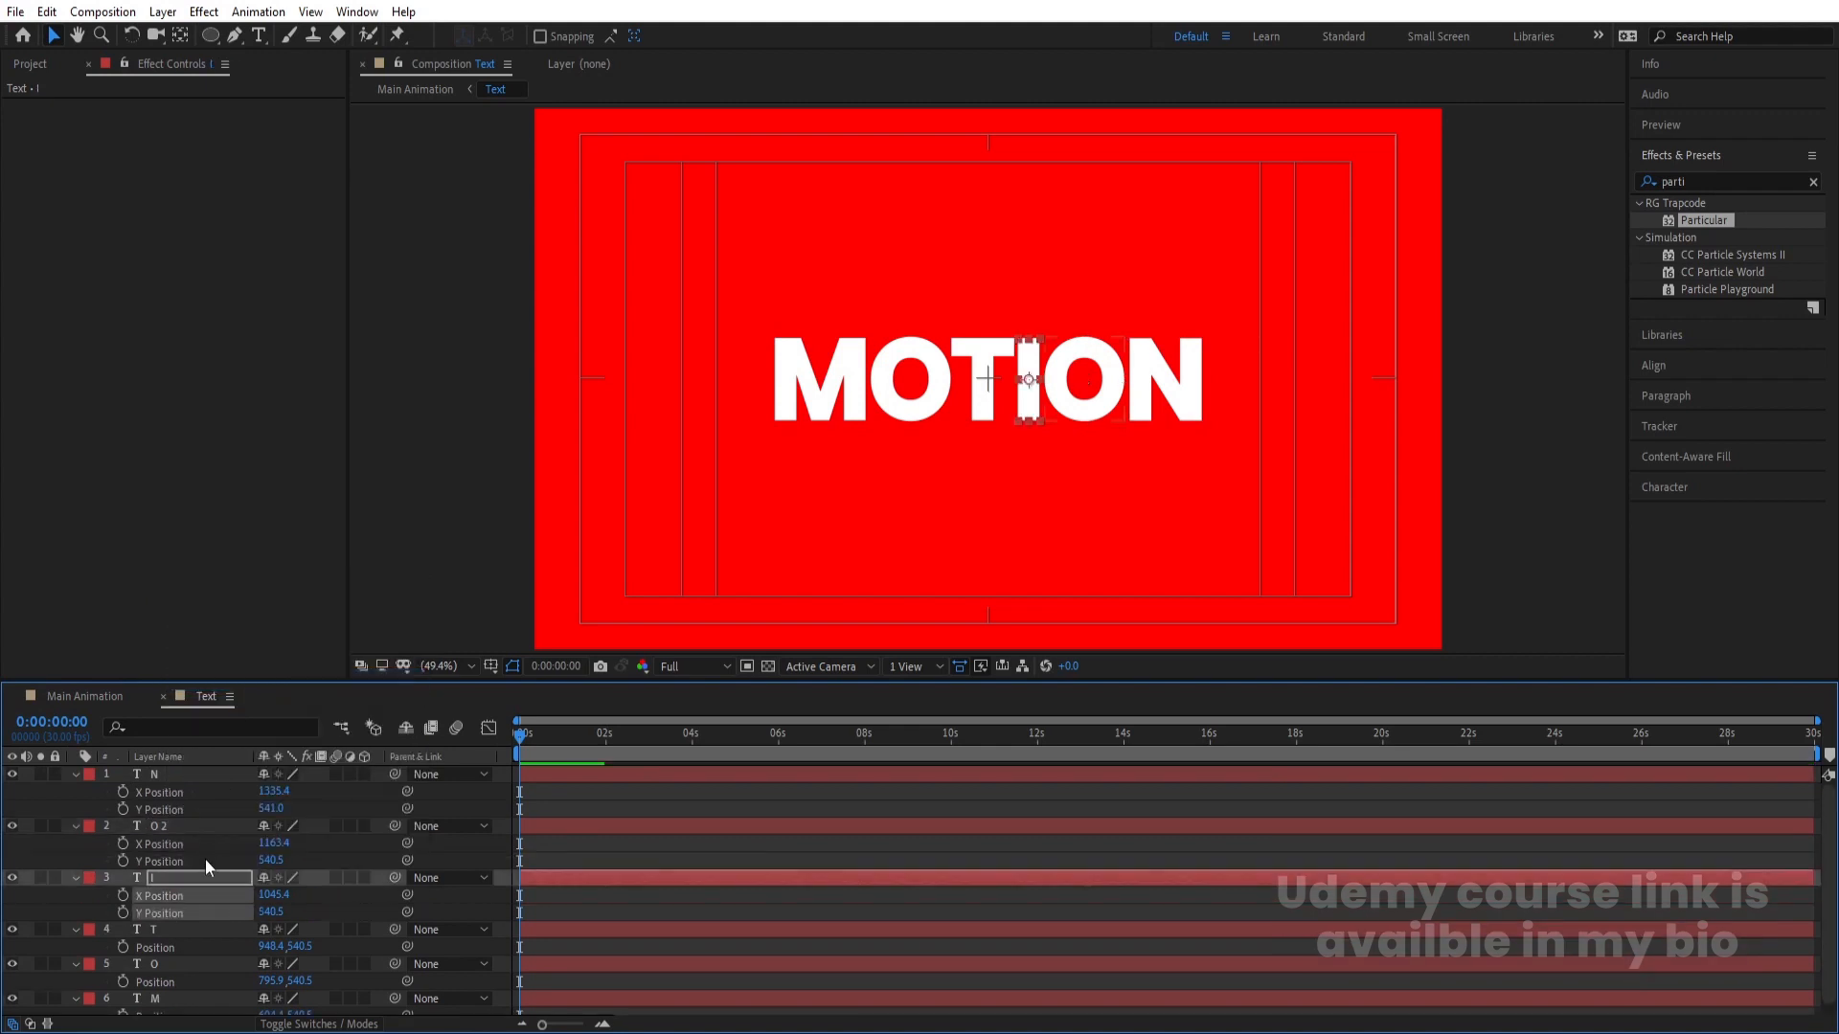
right_click(147, 946)
left_click(188, 740)
scroll(113, 941, "down", 1)
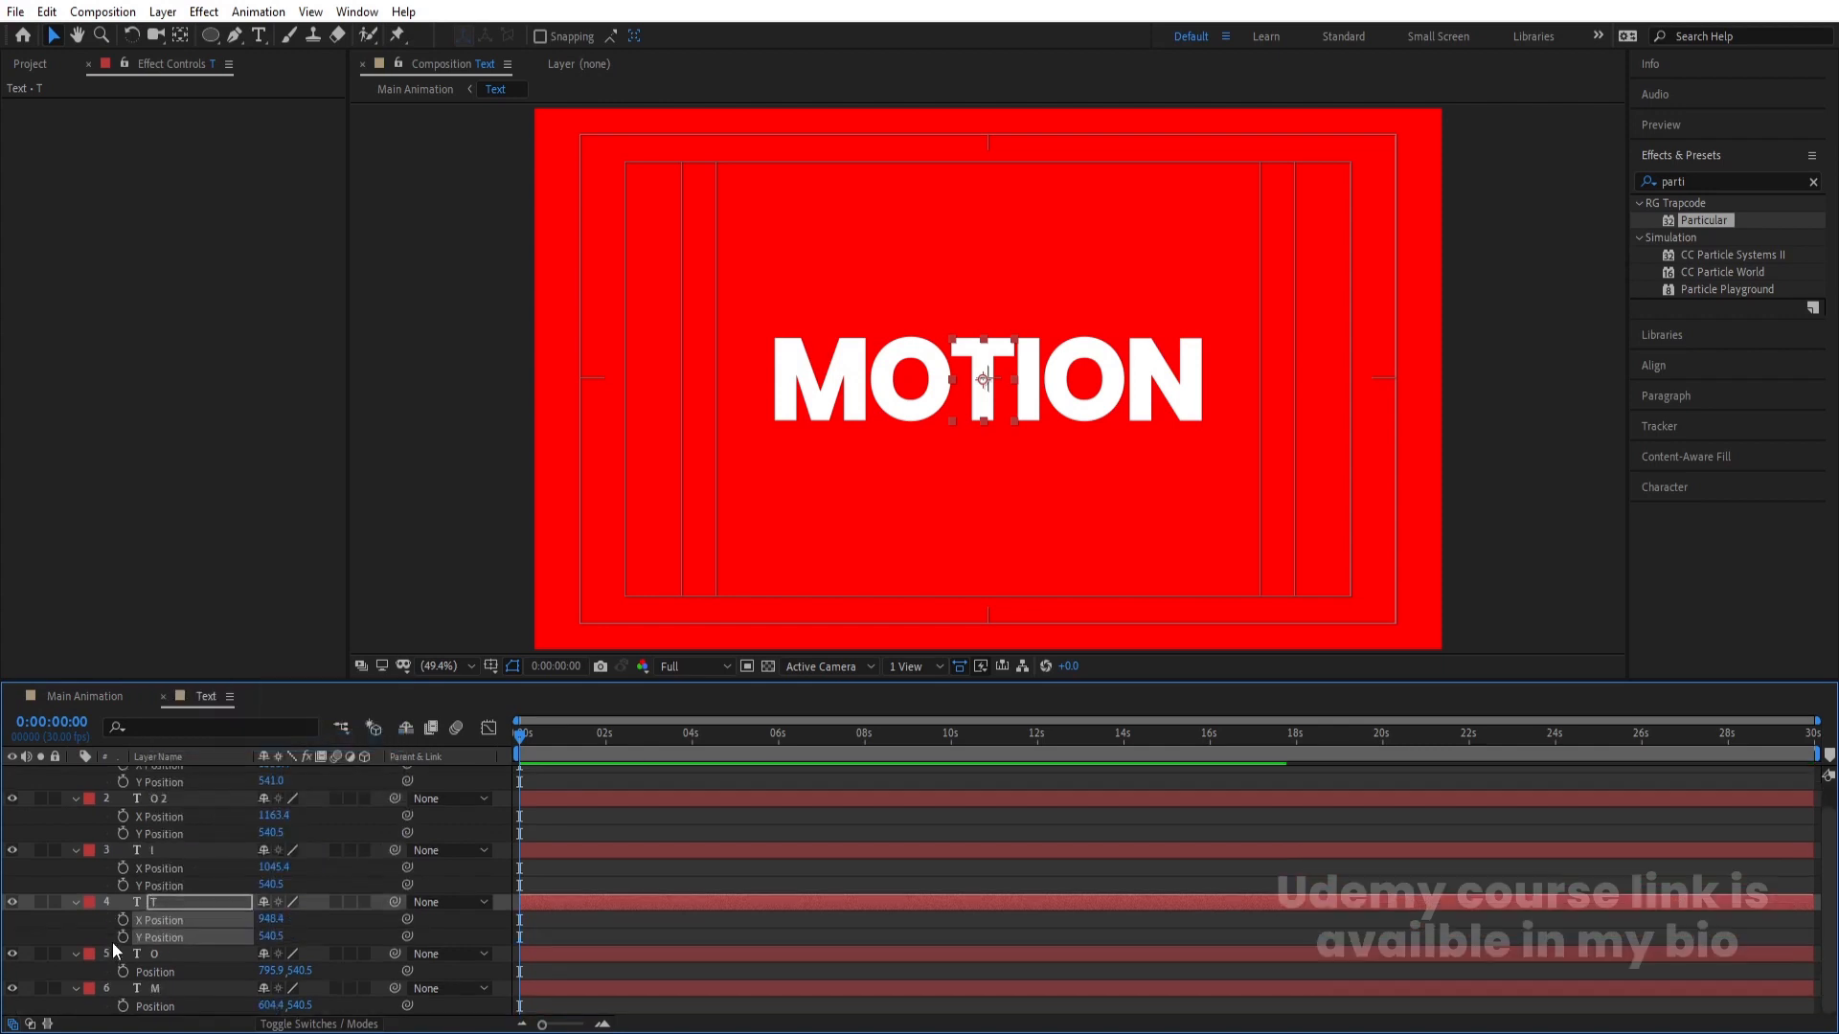
right_click(172, 965)
left_click(234, 758)
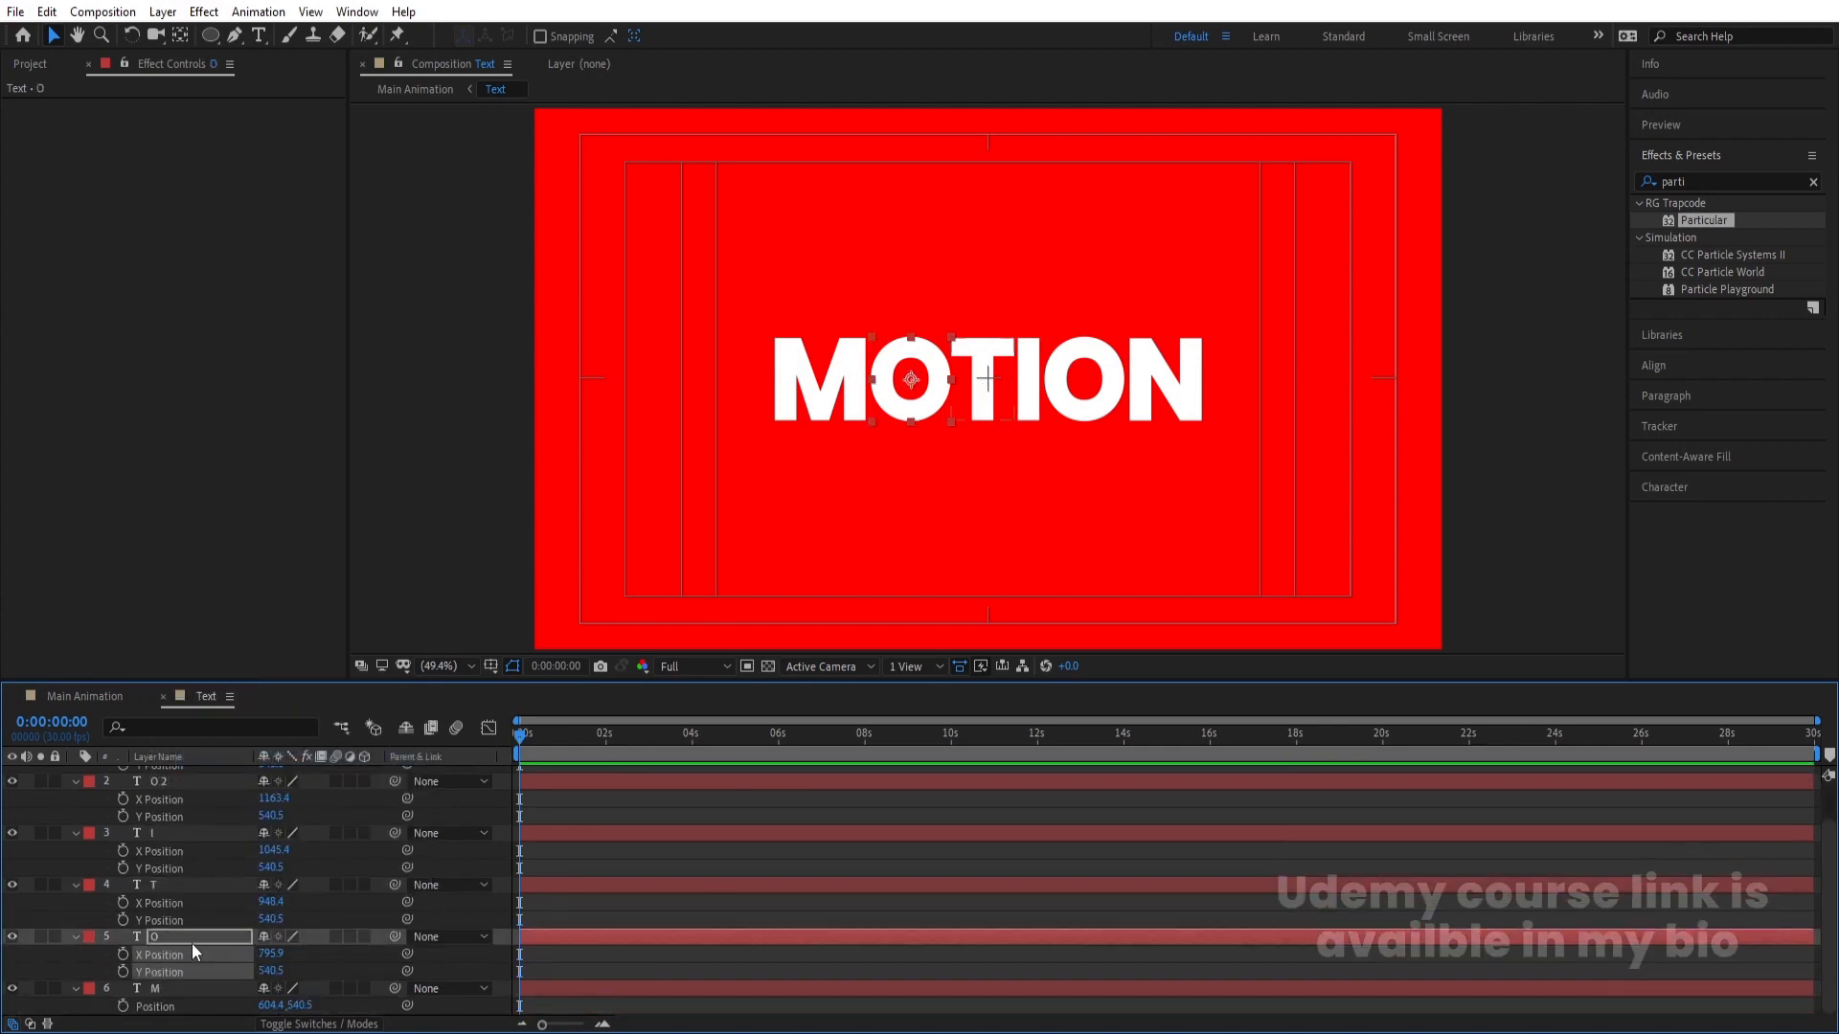
right_click(192, 1007)
left_click(234, 801)
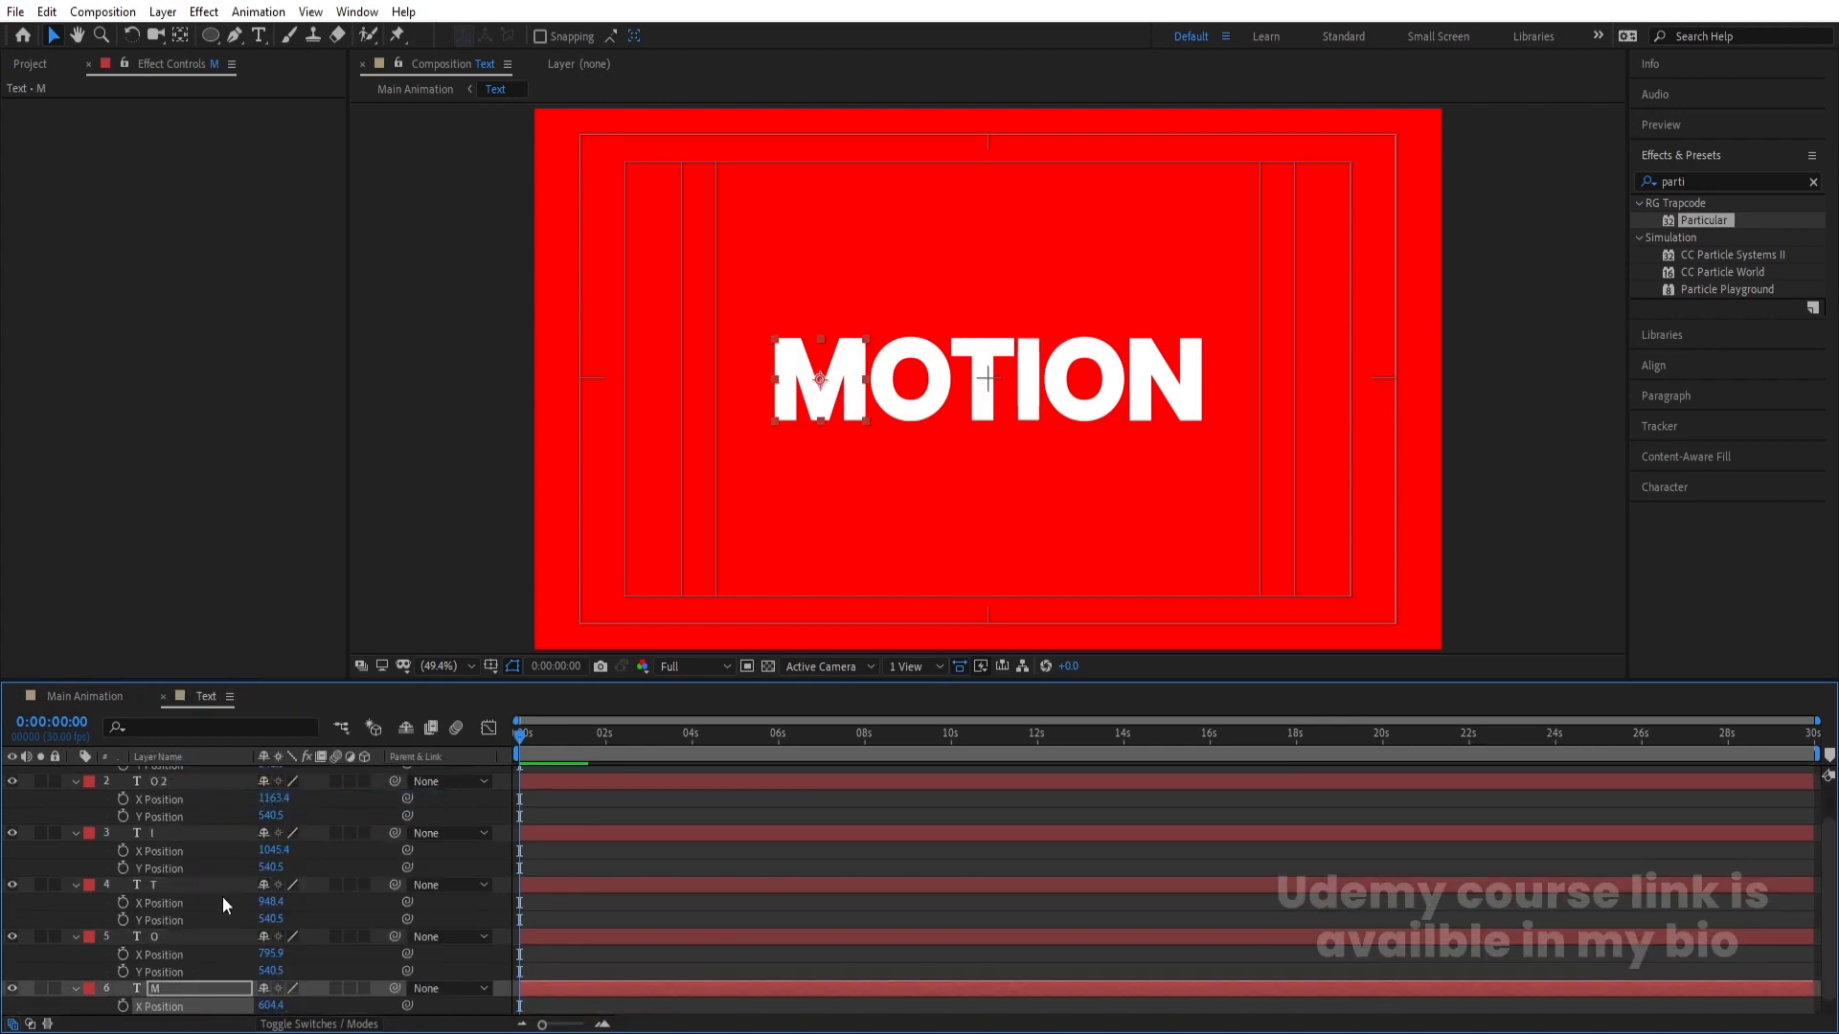
scroll(167, 835, "up", 2)
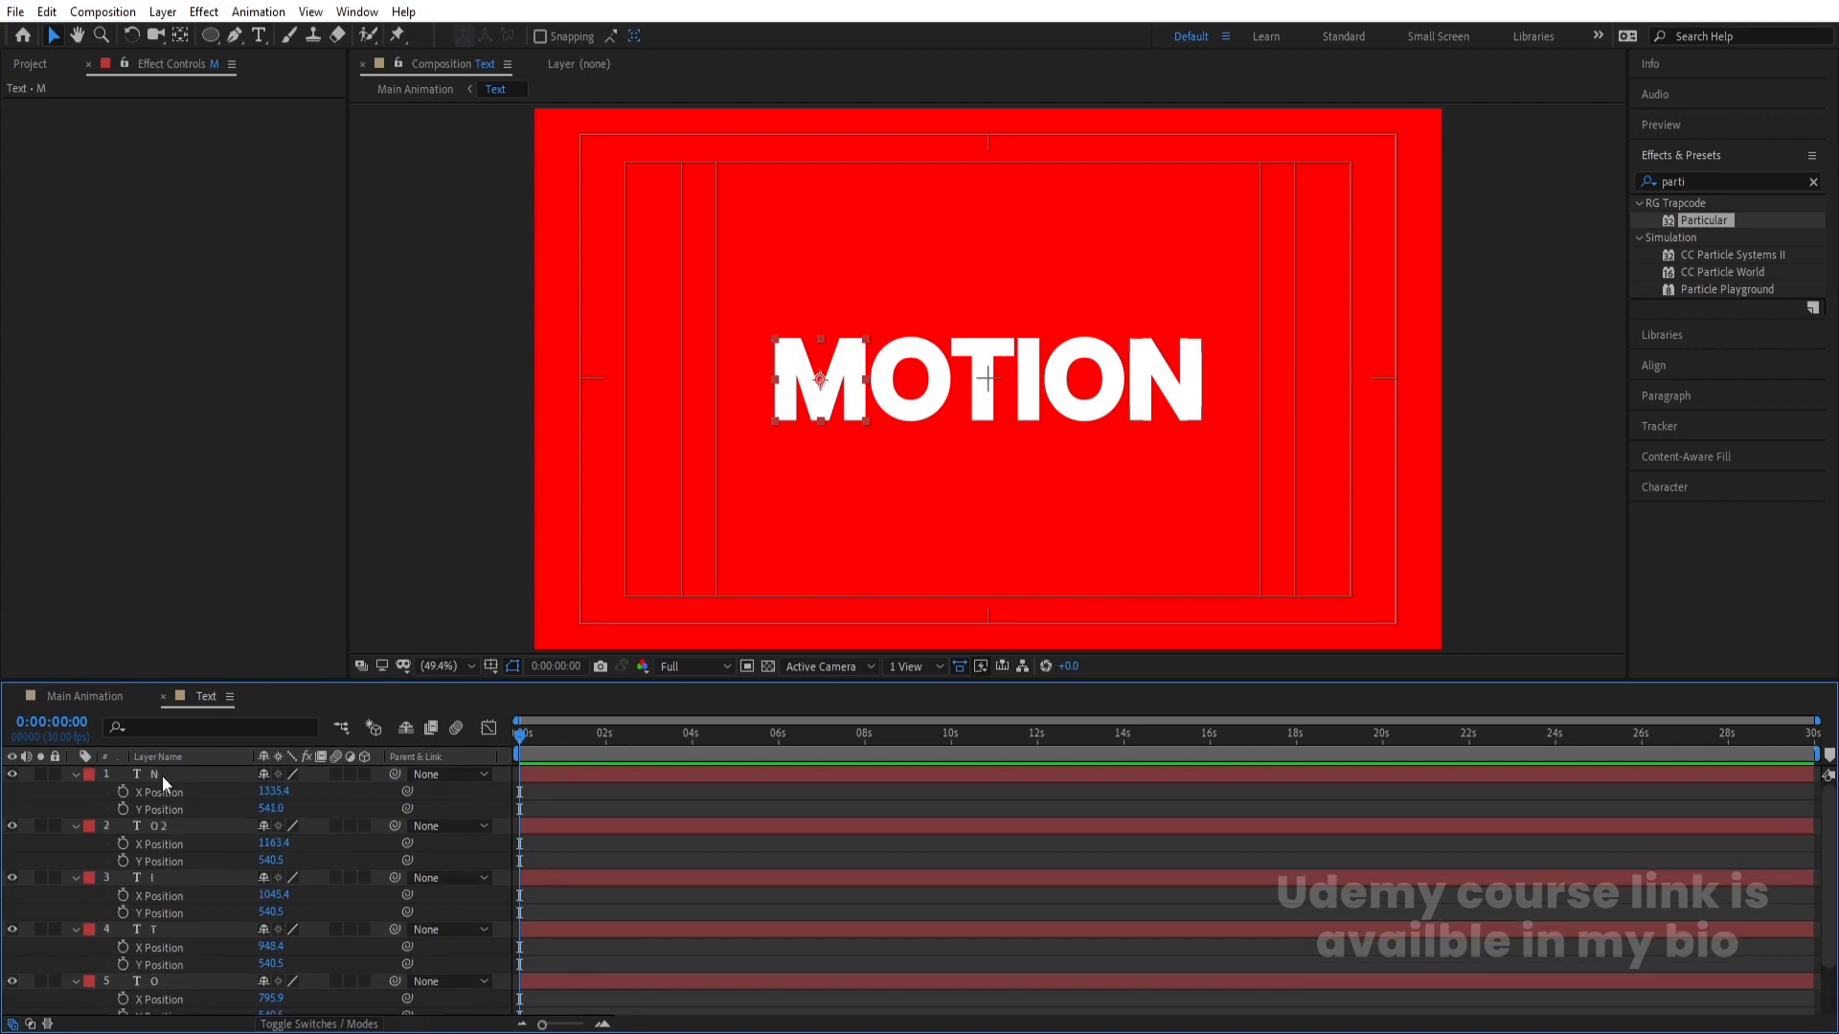
- Add X and Y Position keyframes to all letter layers at 0:00:00:00, then move the current time to 0:00:01:10
key("ctrl+a")
left_click(123, 792)
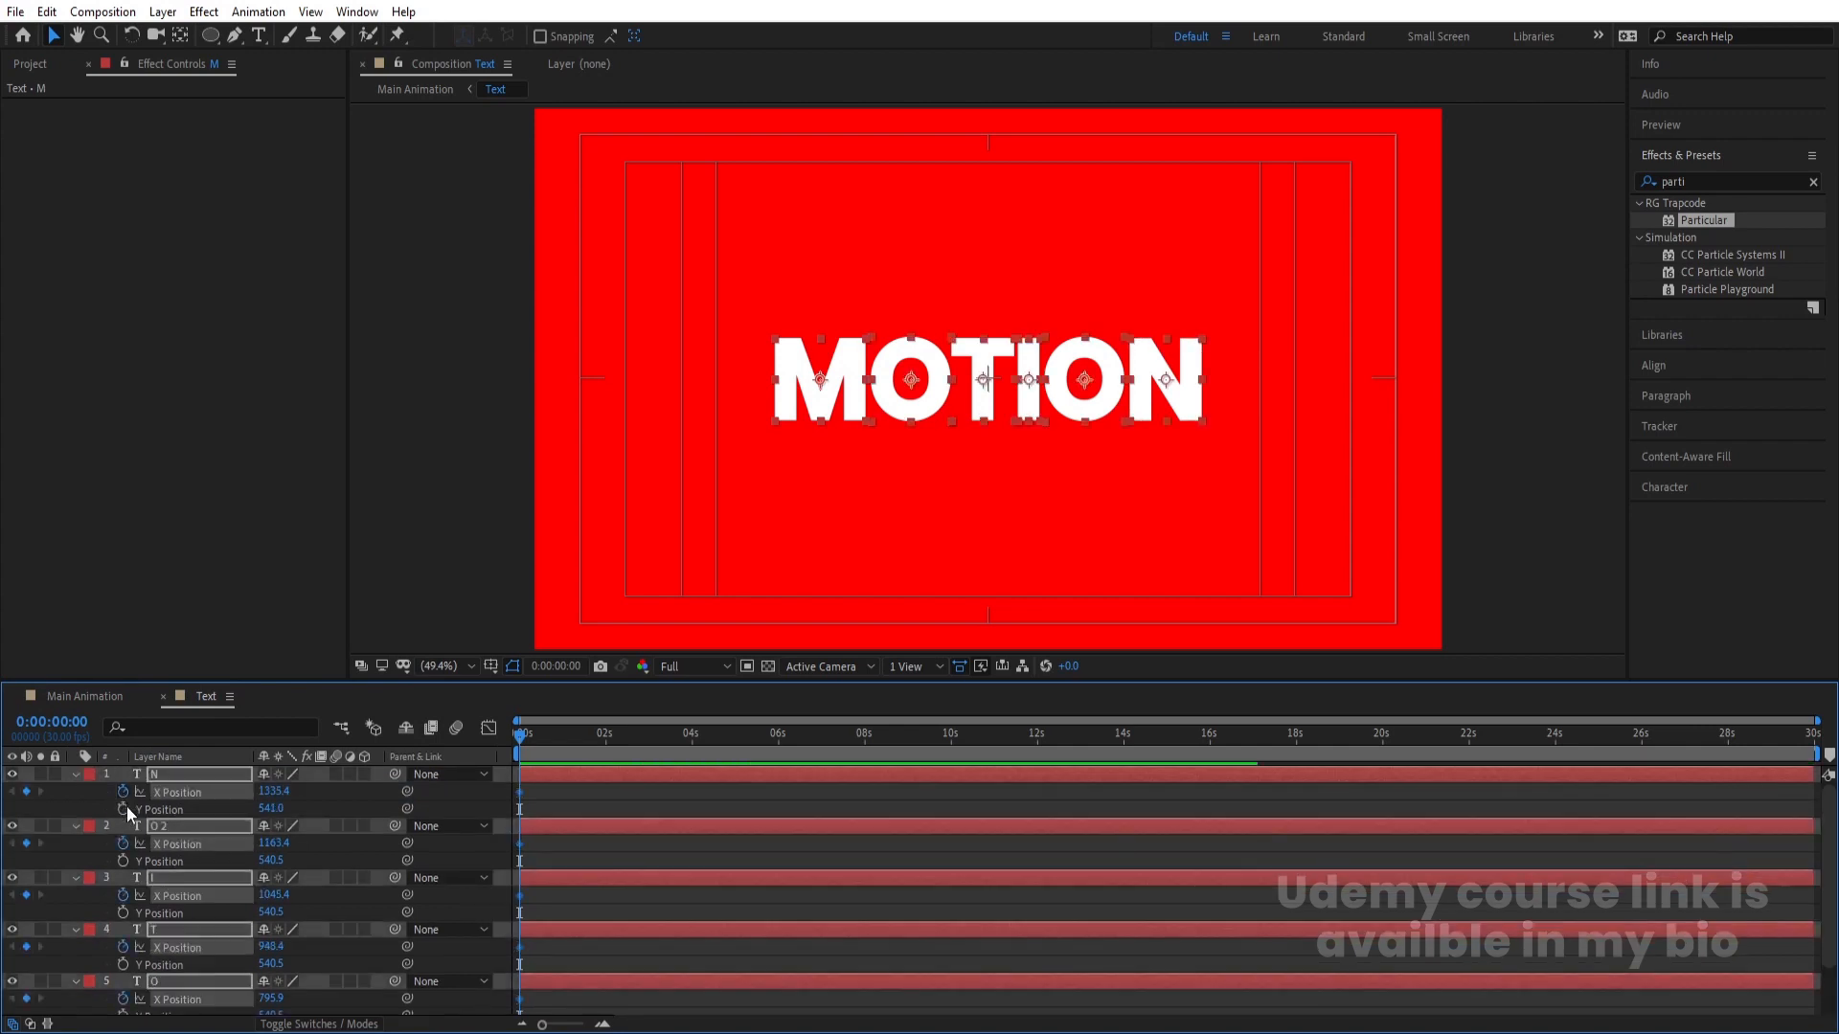
left_click(124, 808)
key("equal")
key("equal")
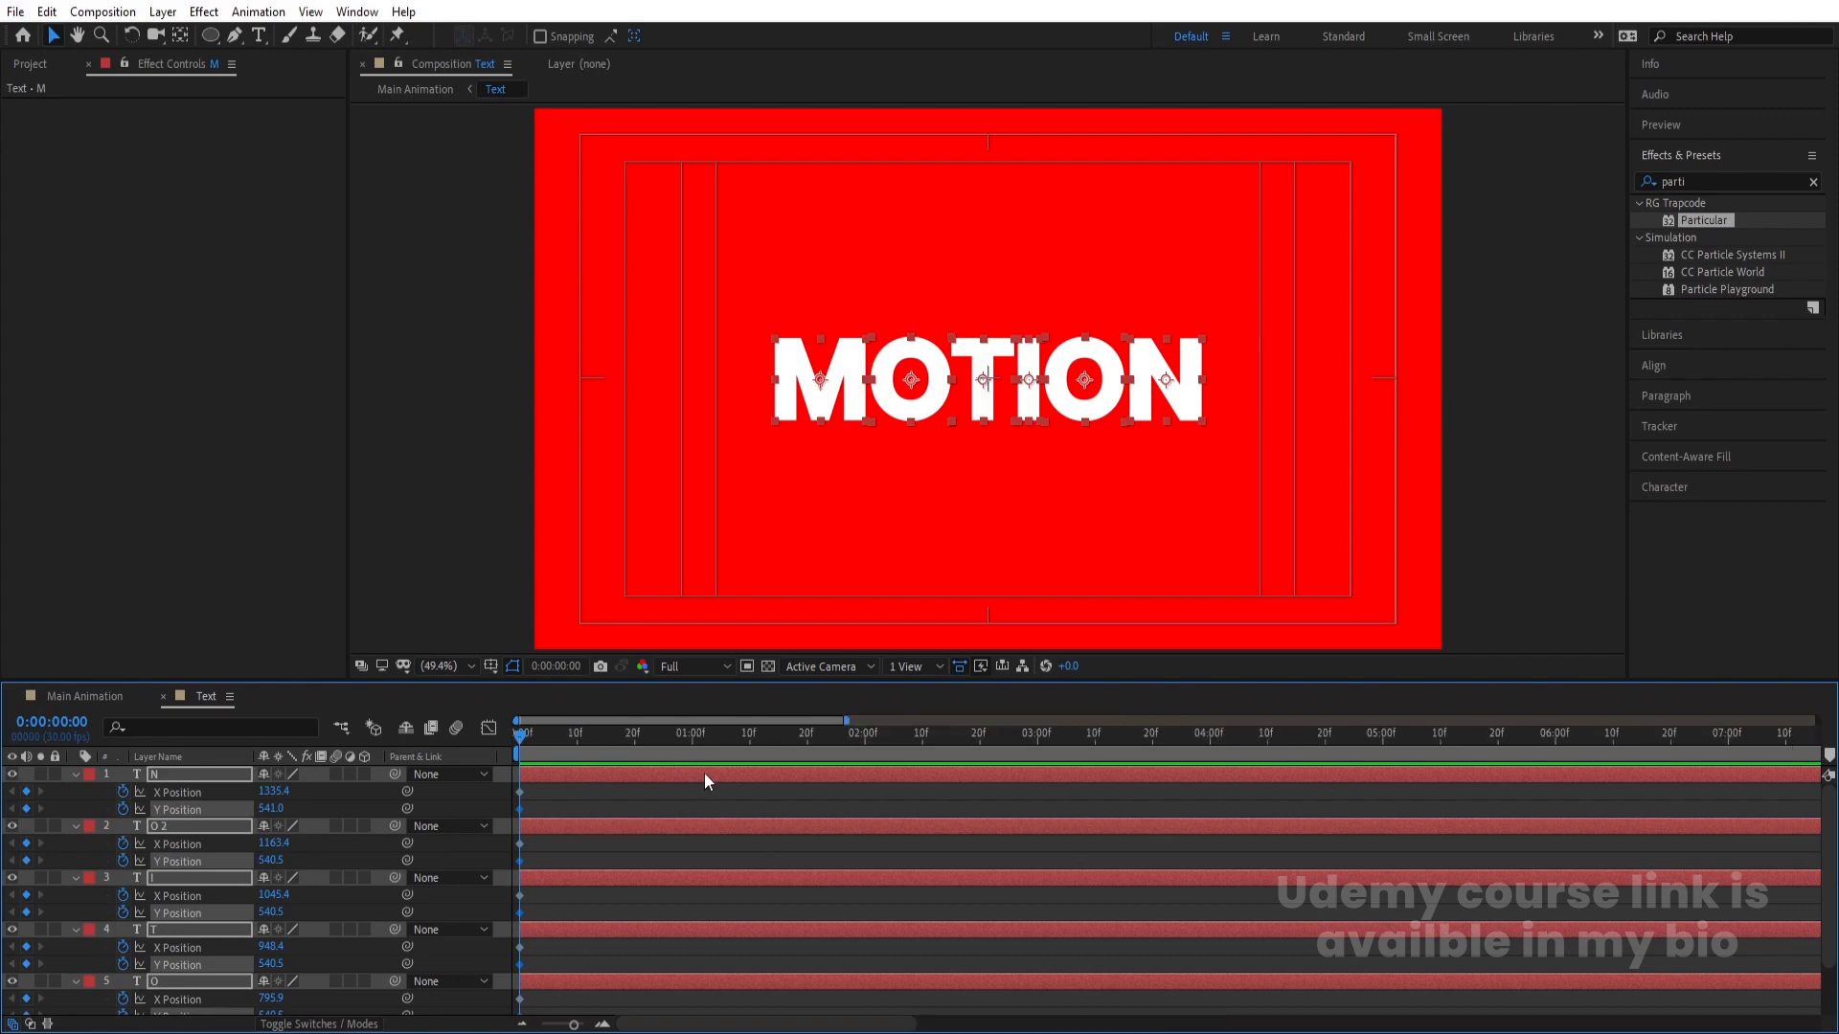
left_click(749, 734)
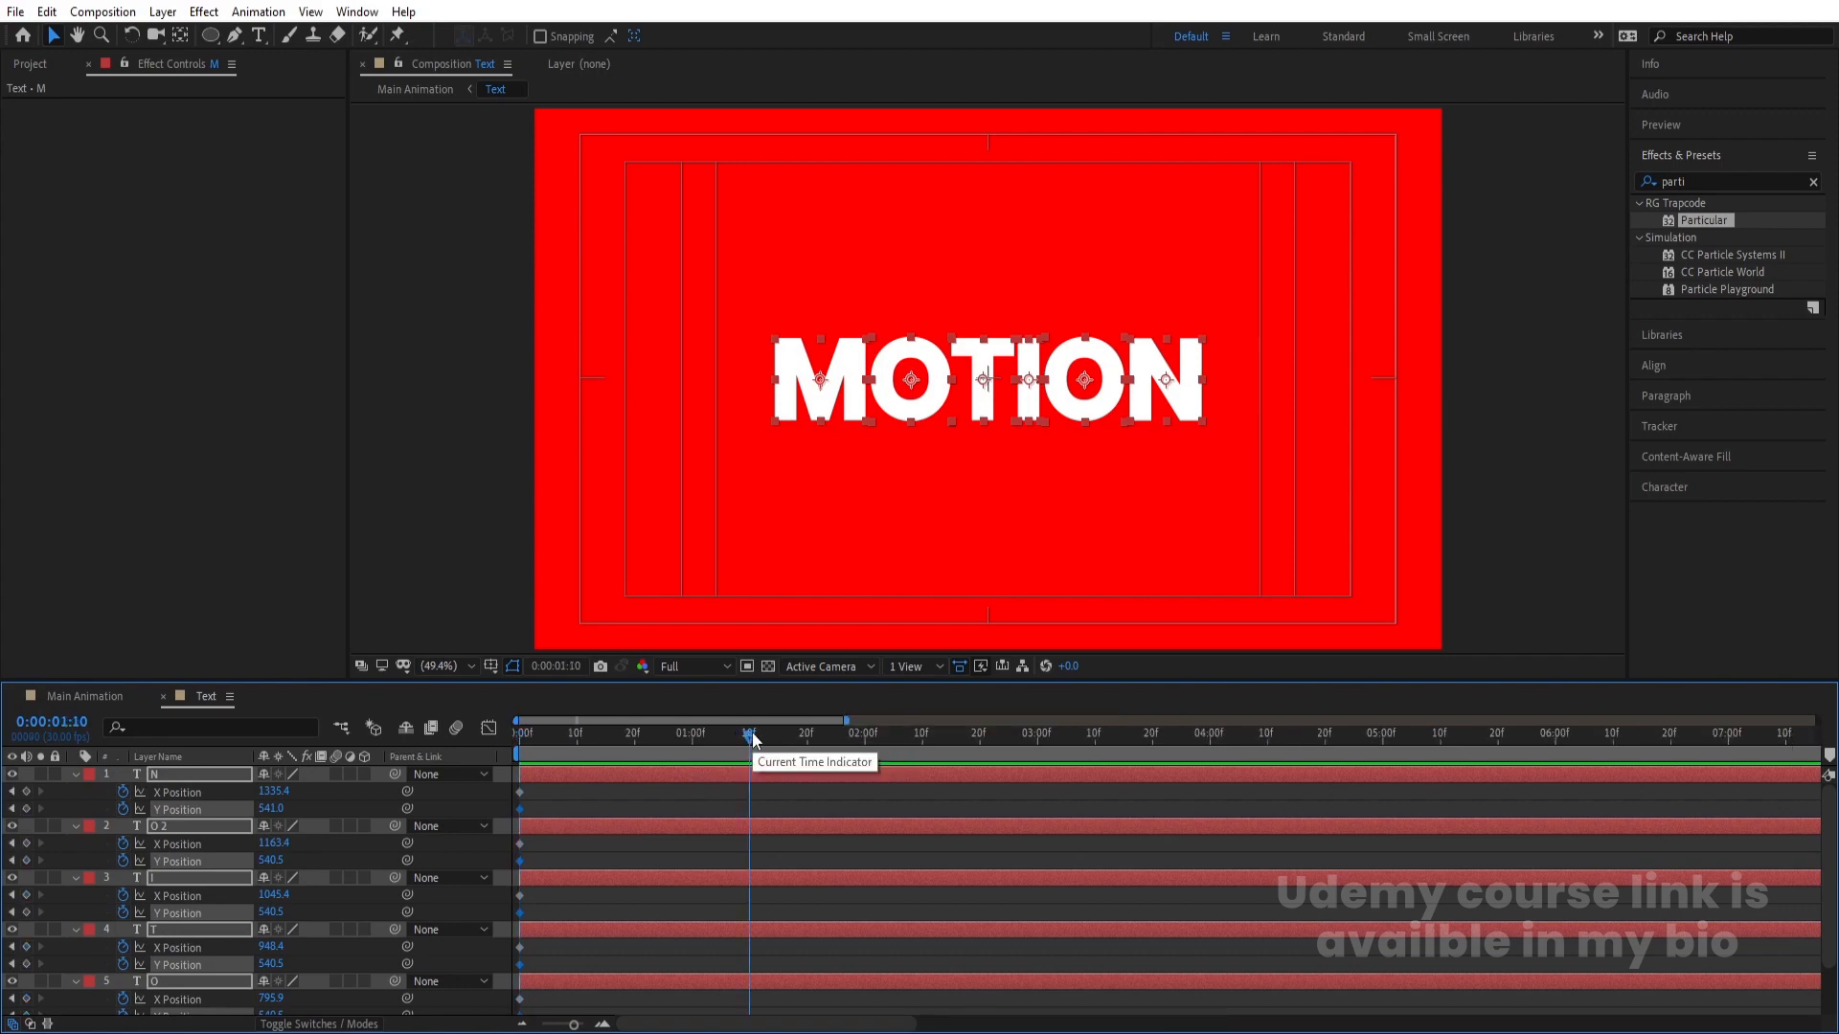
- Add X and Y Position keyframes to all letters at 0:00:01:10, and stack them centred below the frame's middle at 0:00:00:00
left_click(25, 791)
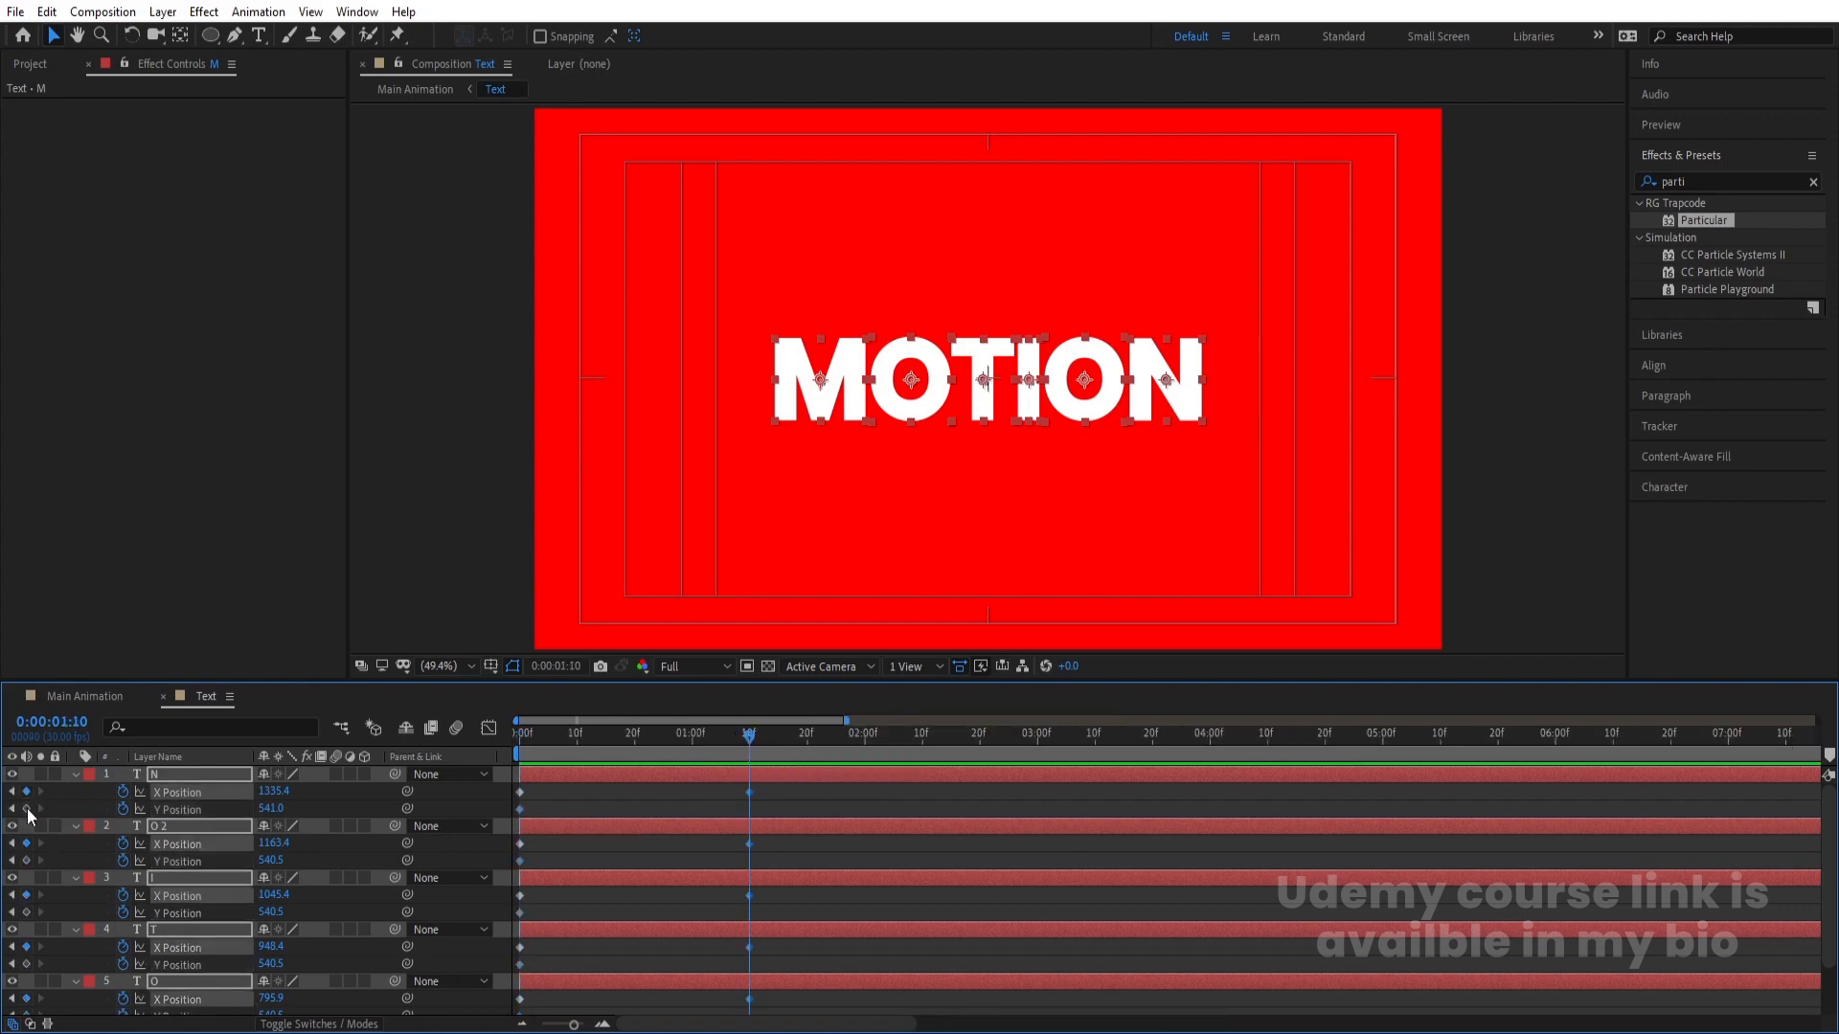
left_click(26, 808)
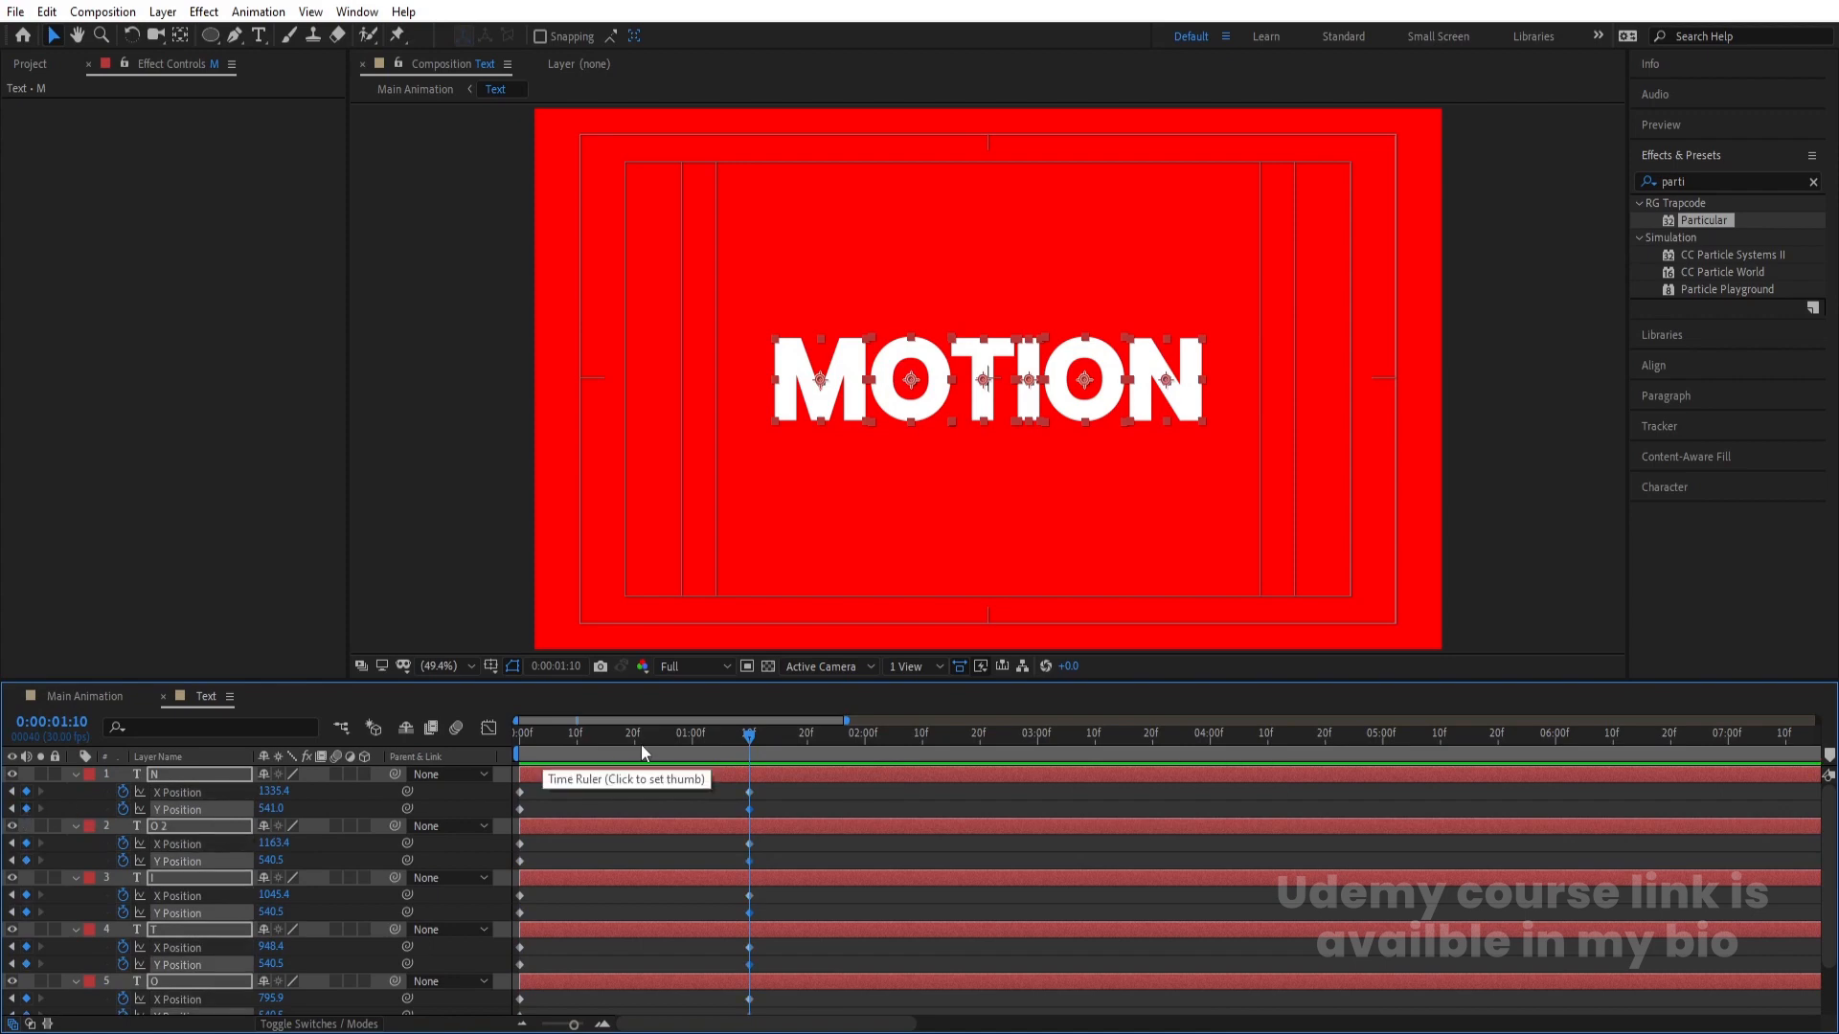
left_click(630, 735)
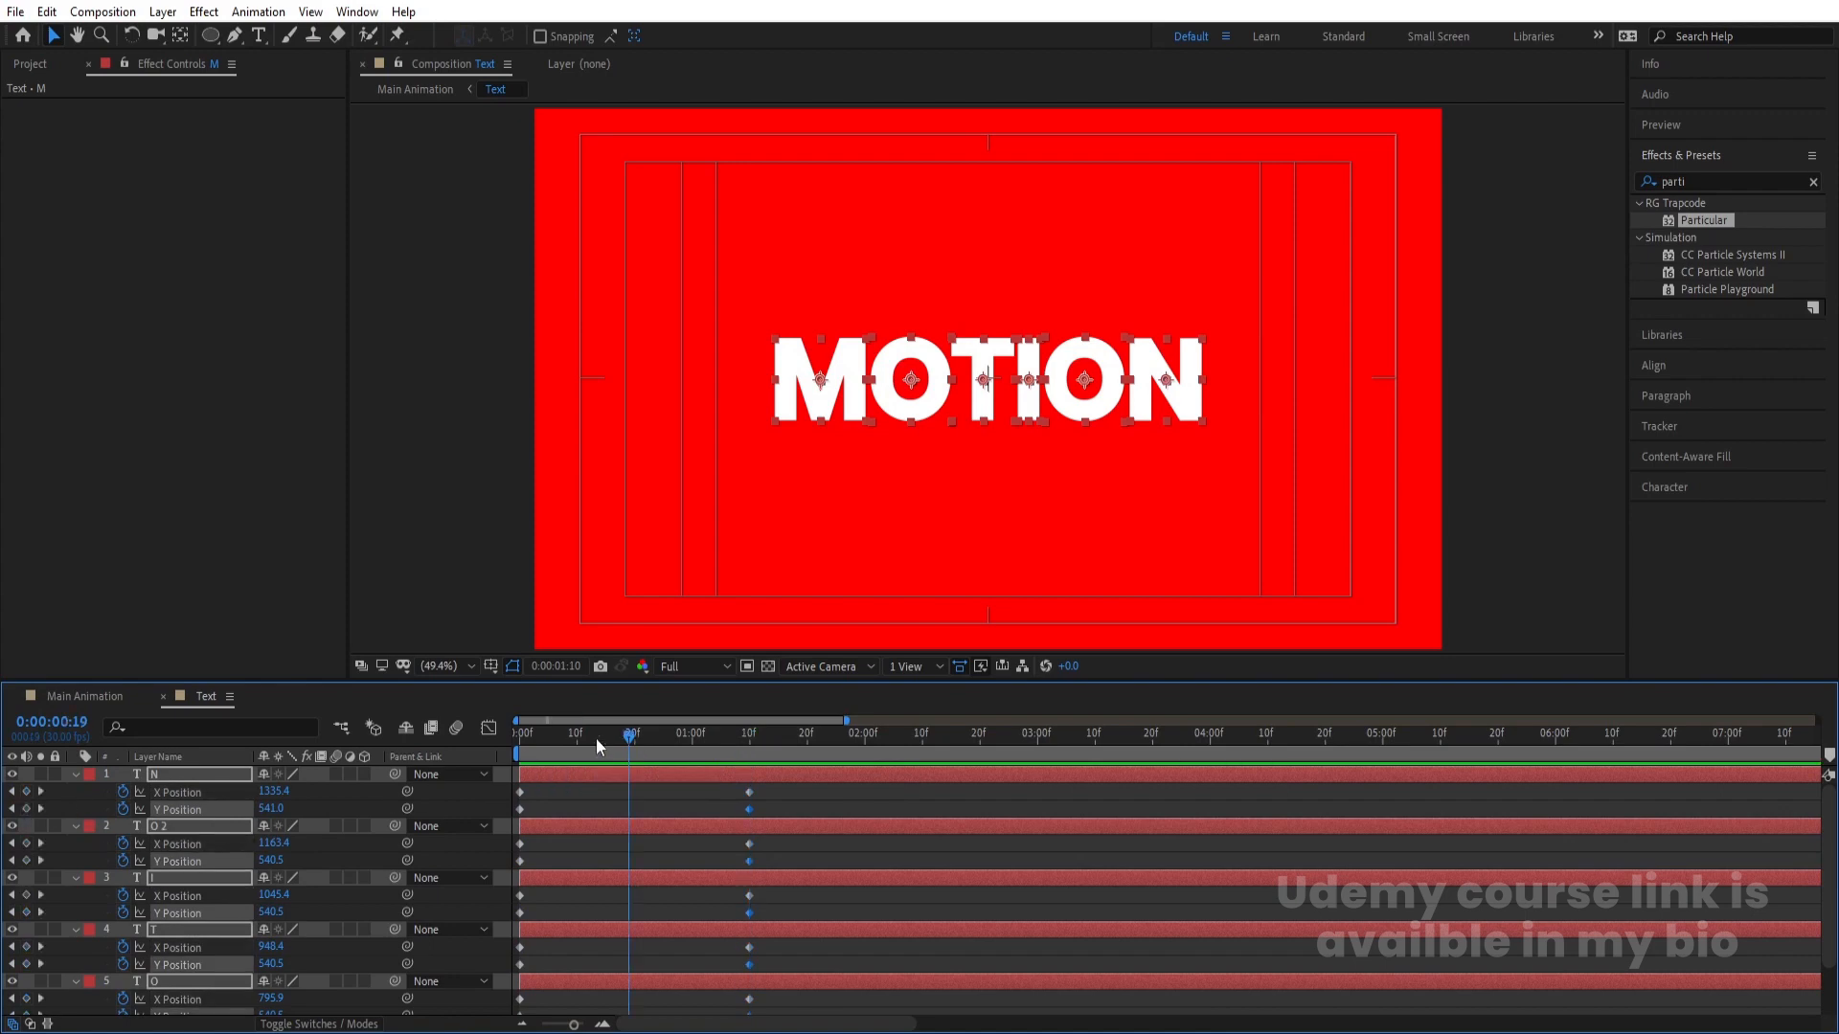
left_click(1676, 367)
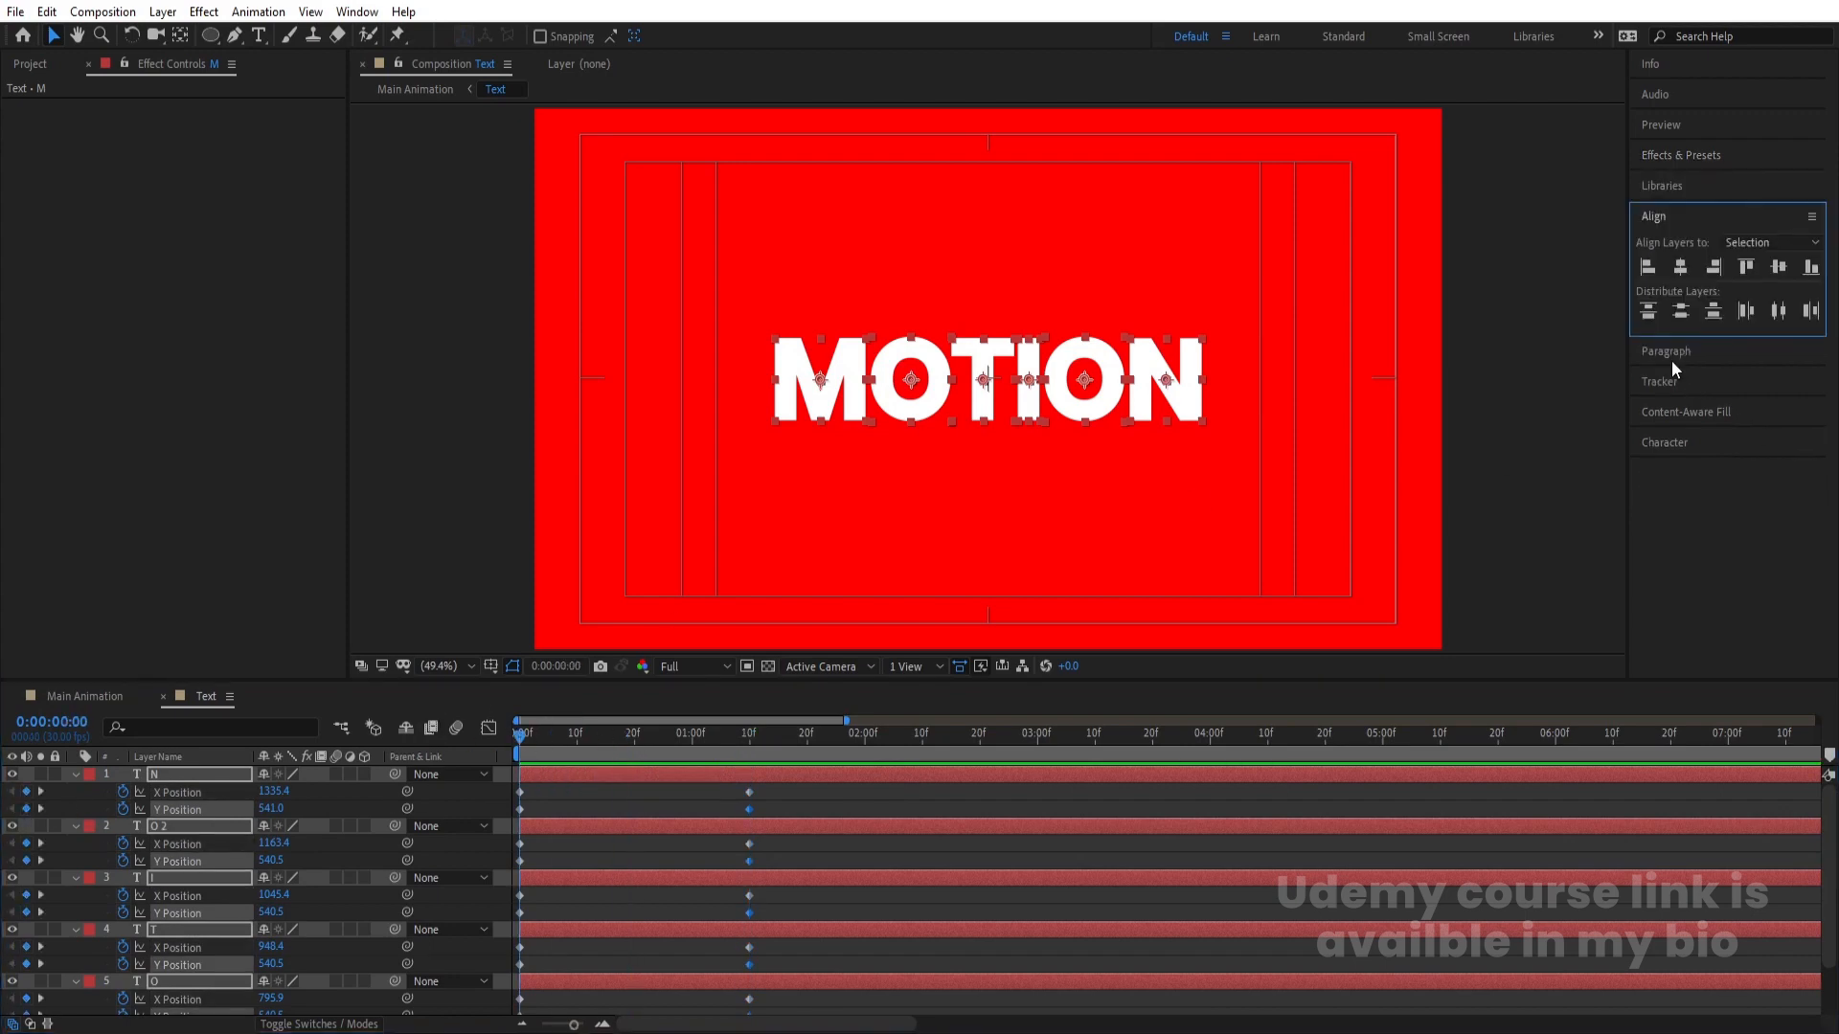
left_click(1679, 269)
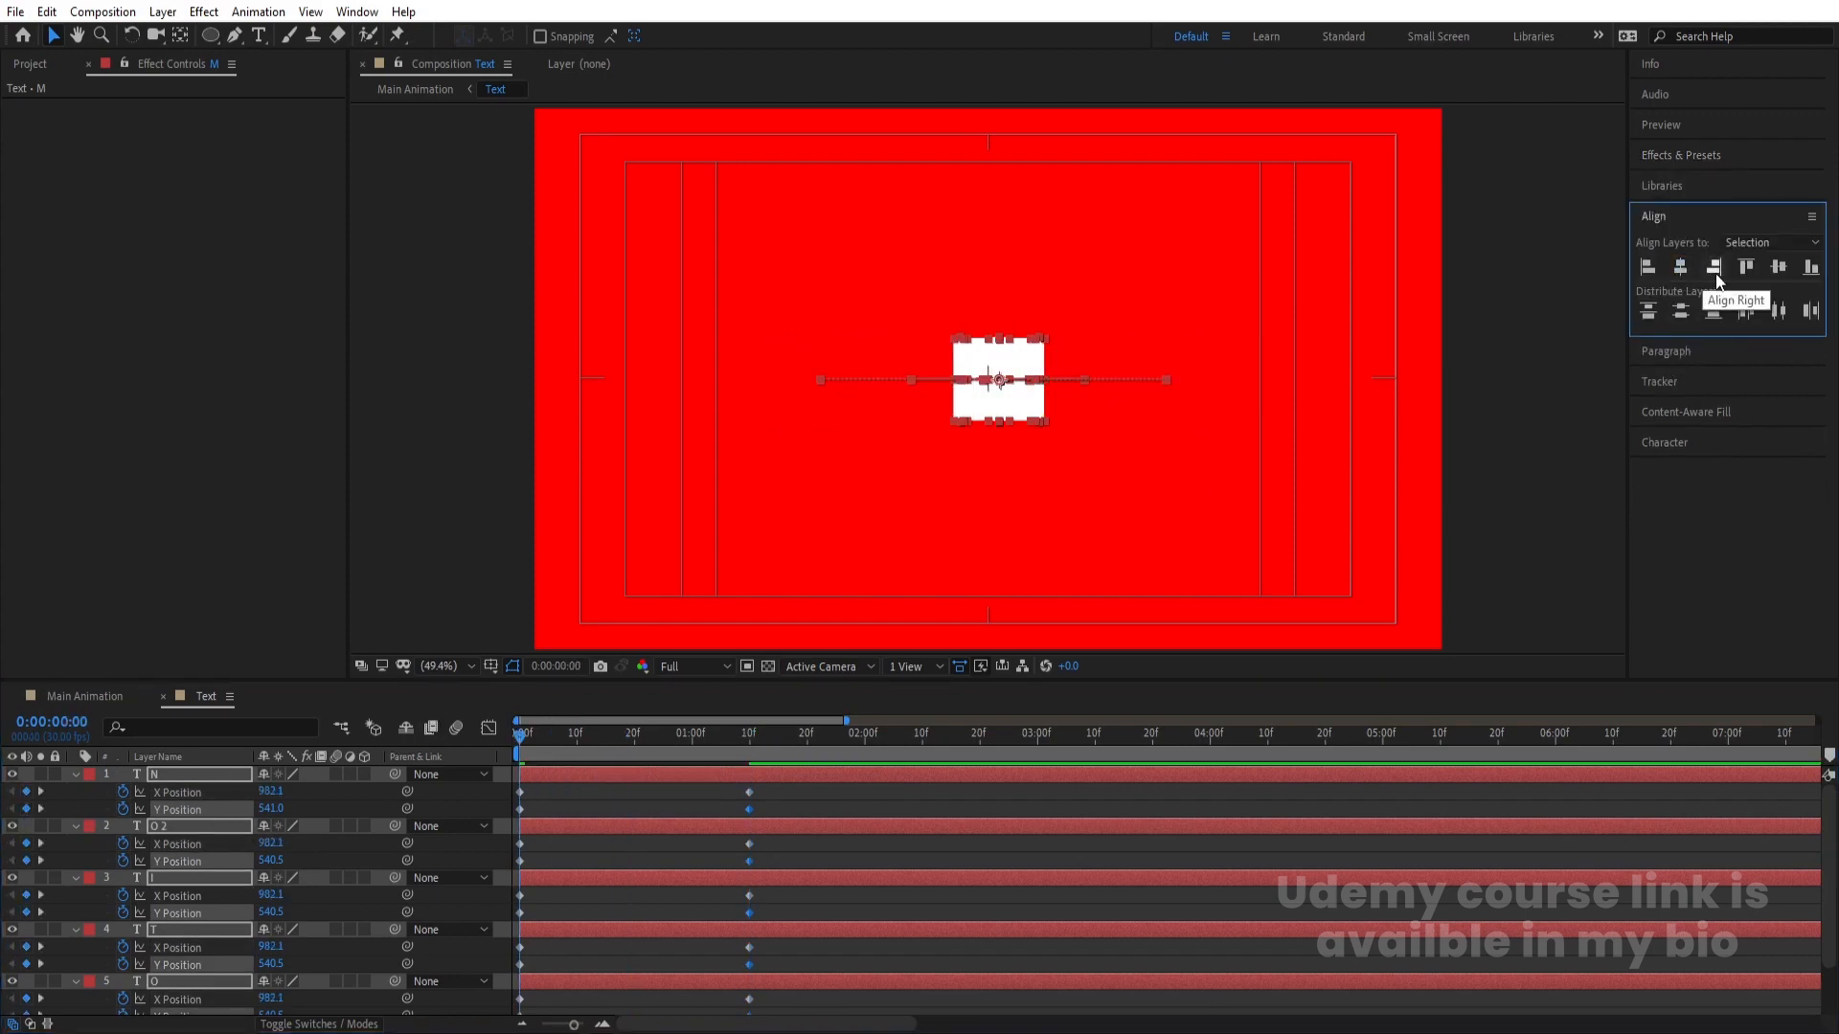
left_click(1779, 269)
left_click_drag(1019, 409, 1000, 513)
- Raise all letters at 0:00:00:20 by setting their Y Position to about 244, and preview the motion
left_click_drag(594, 762, 634, 763)
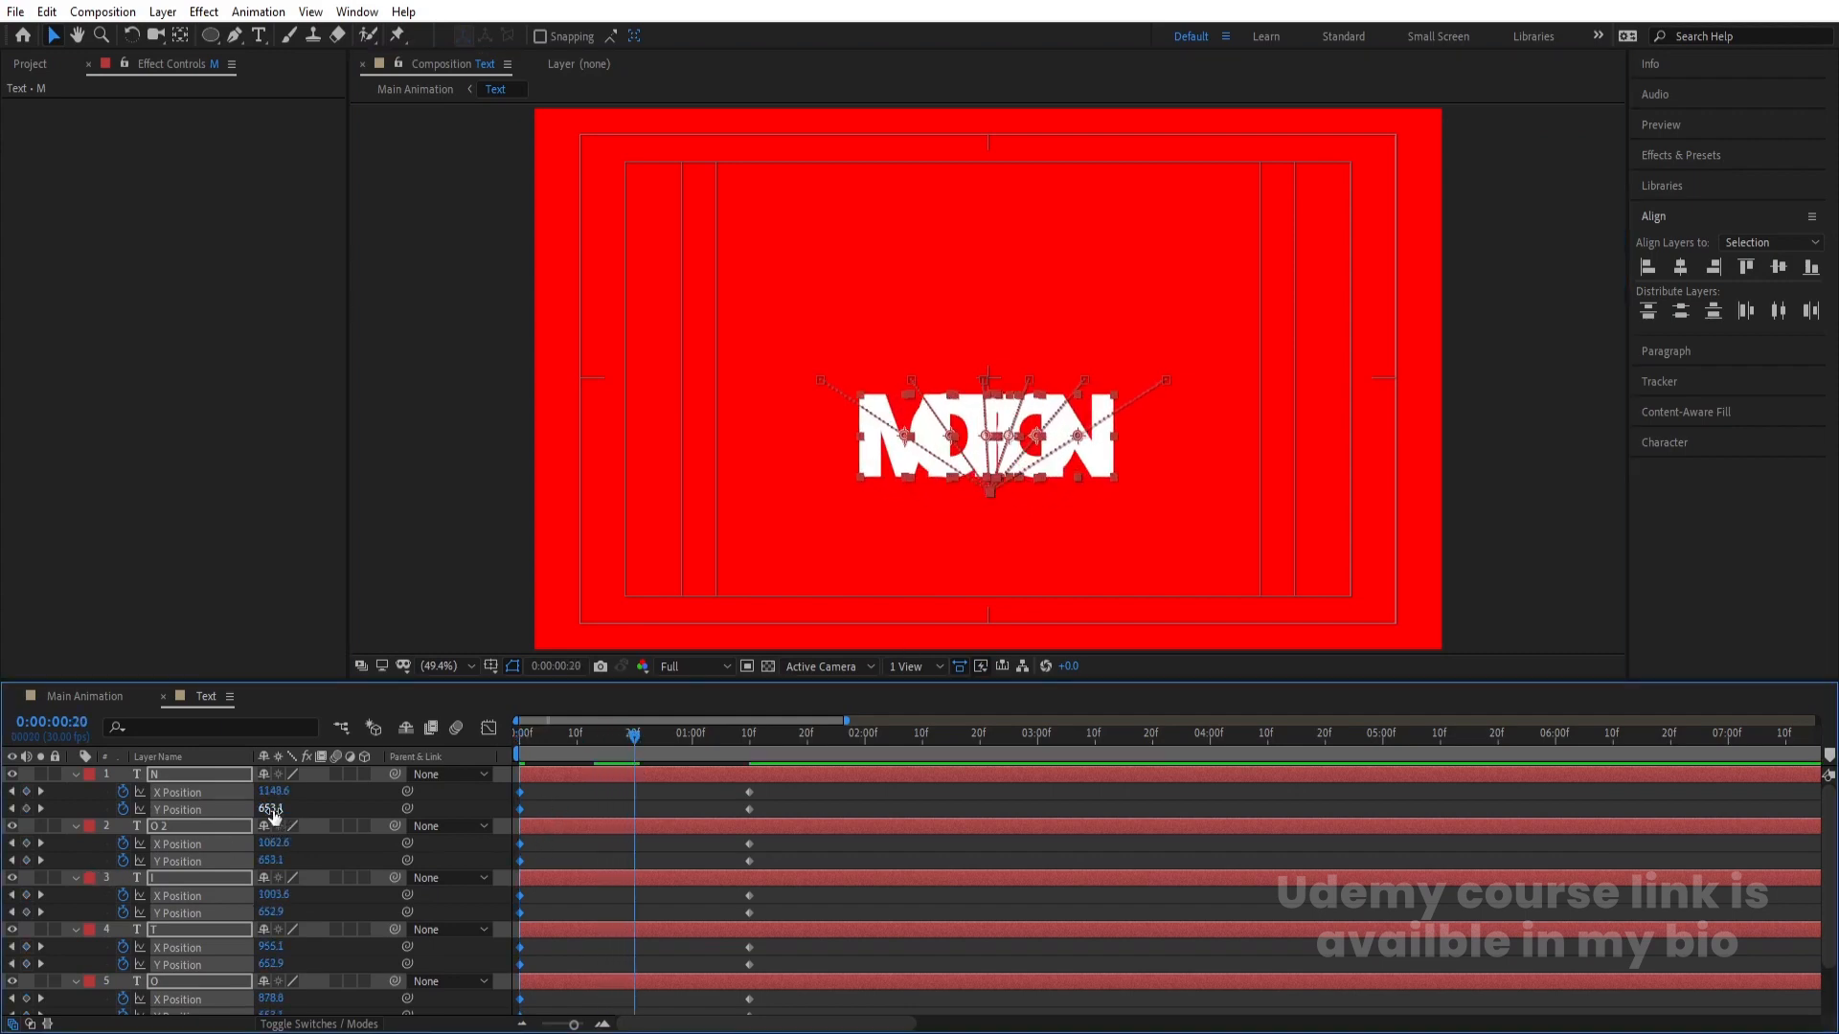
left_click_drag(273, 809, 127, 768)
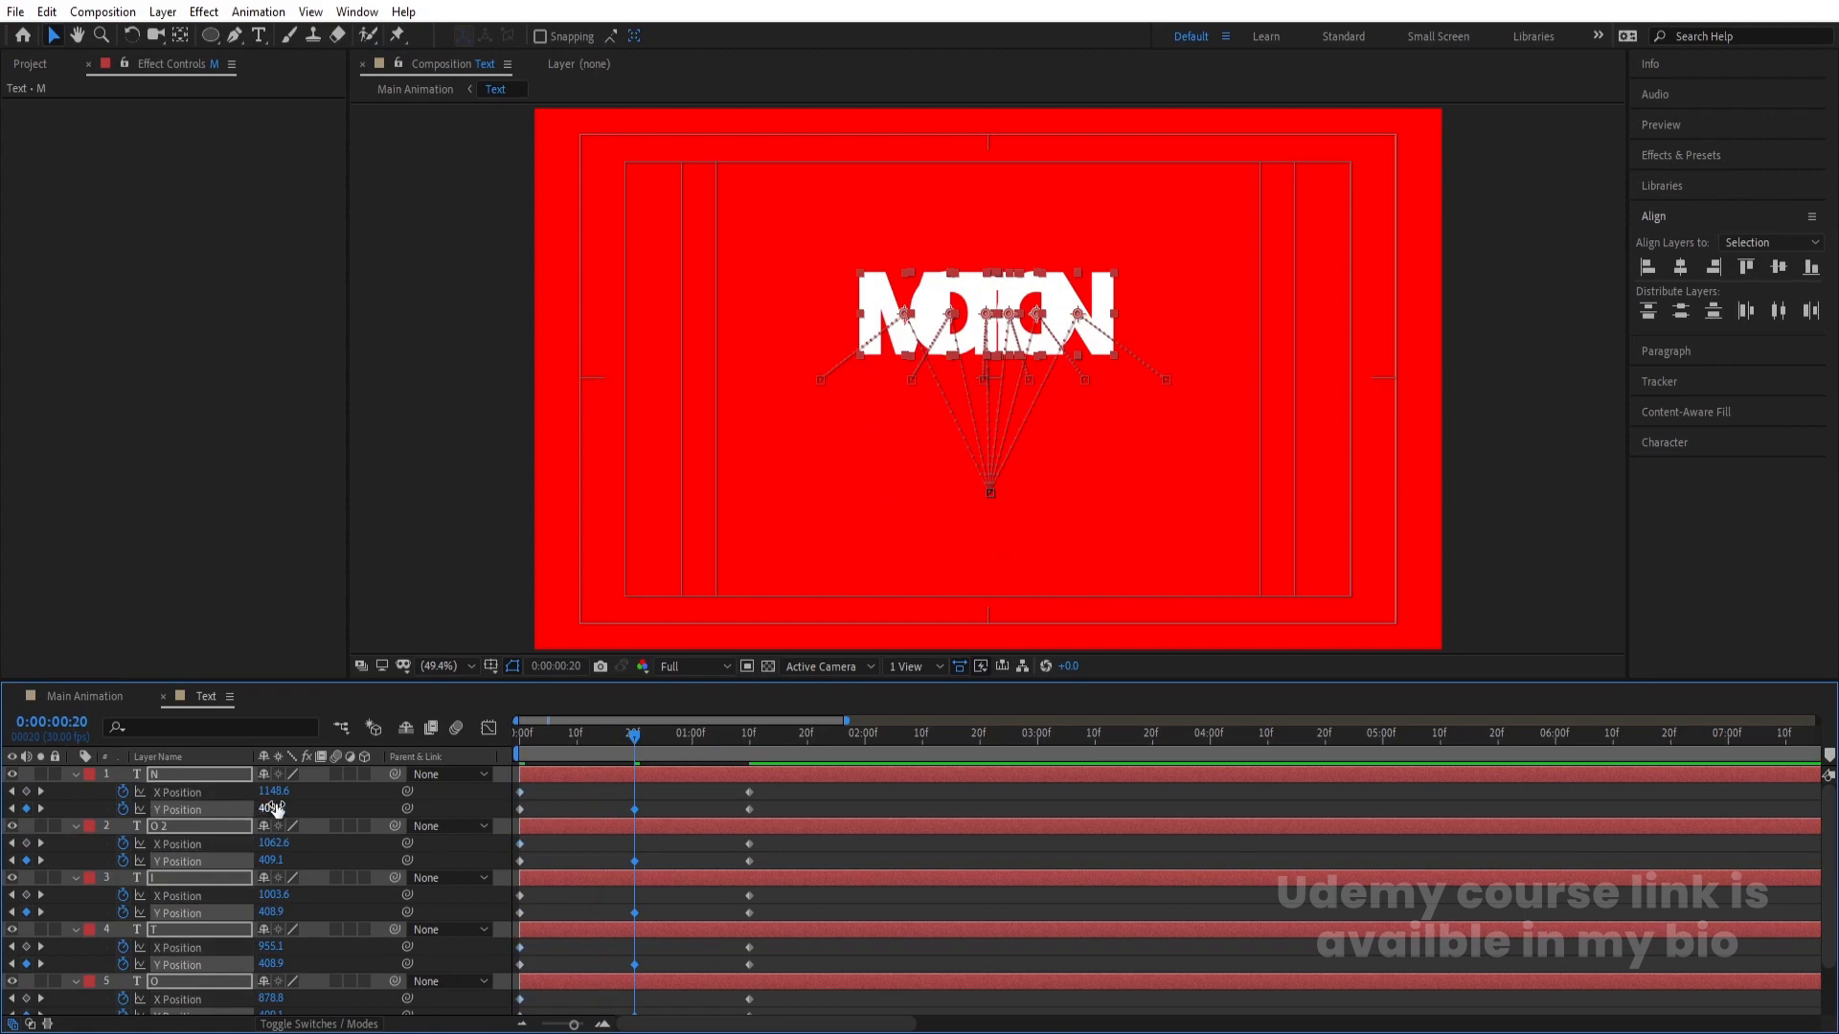
left_click_drag(275, 810, 178, 821)
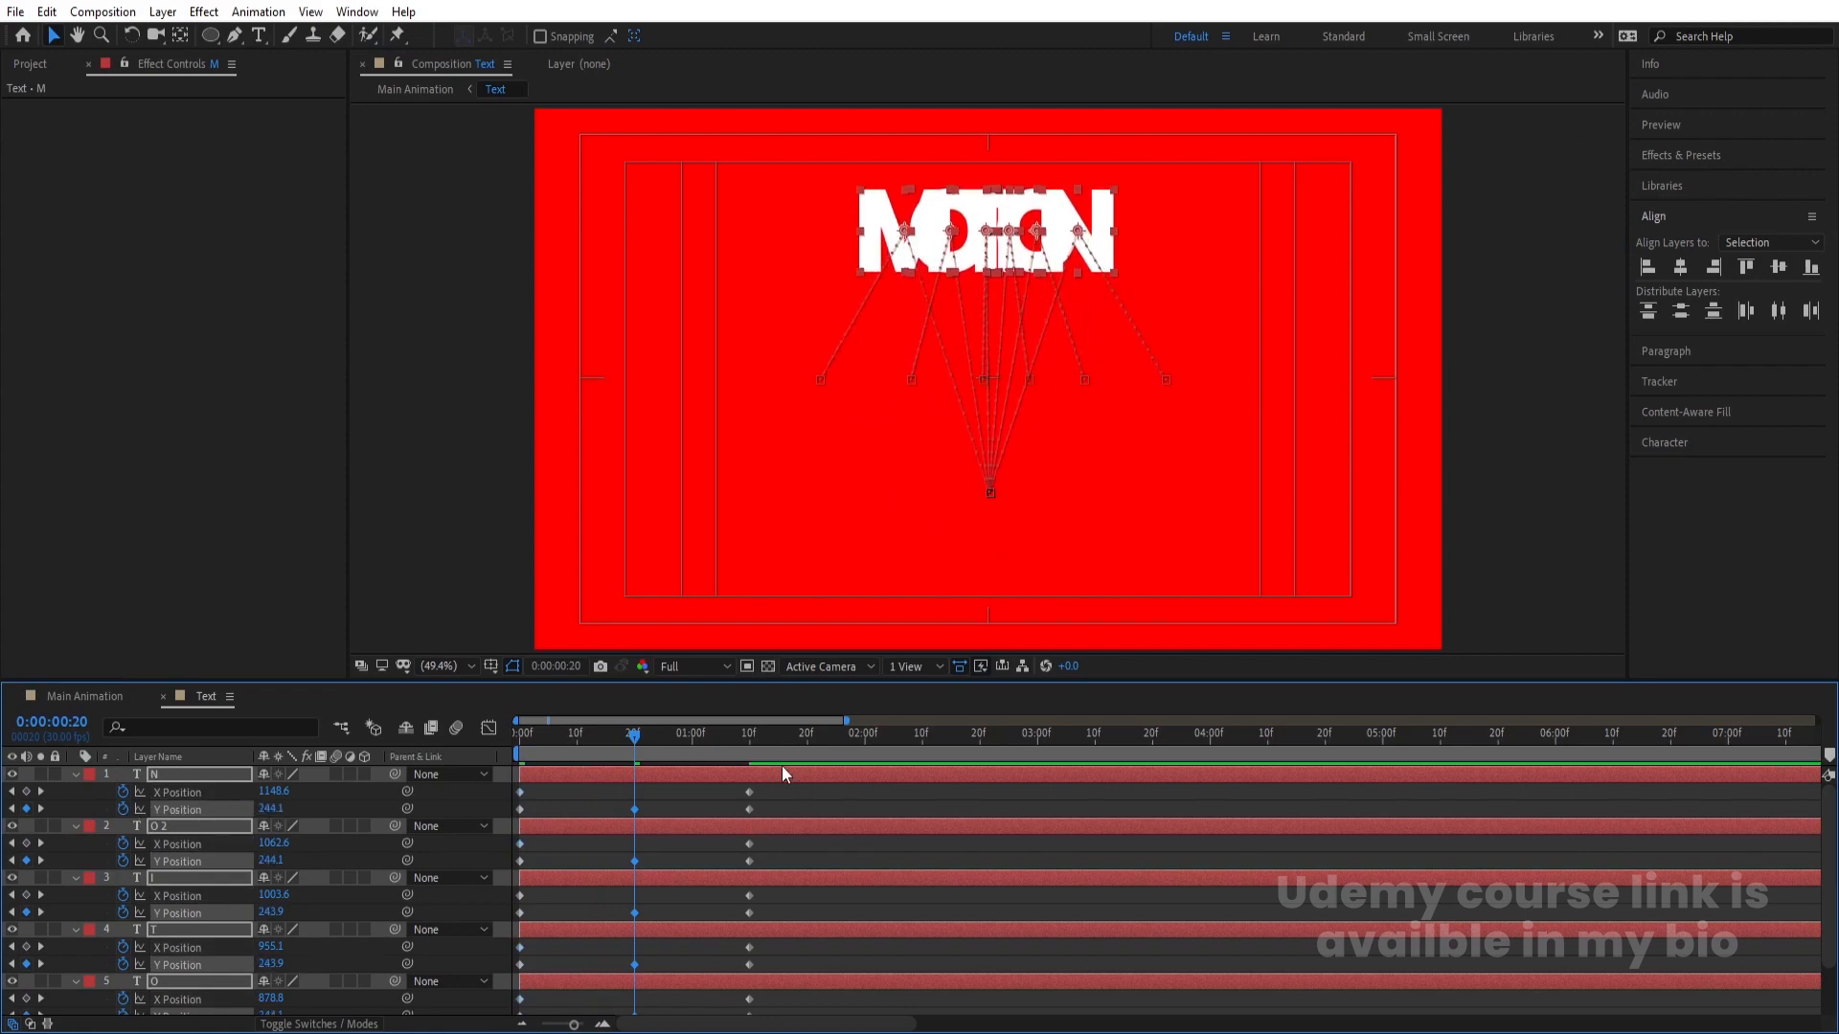
key("space")
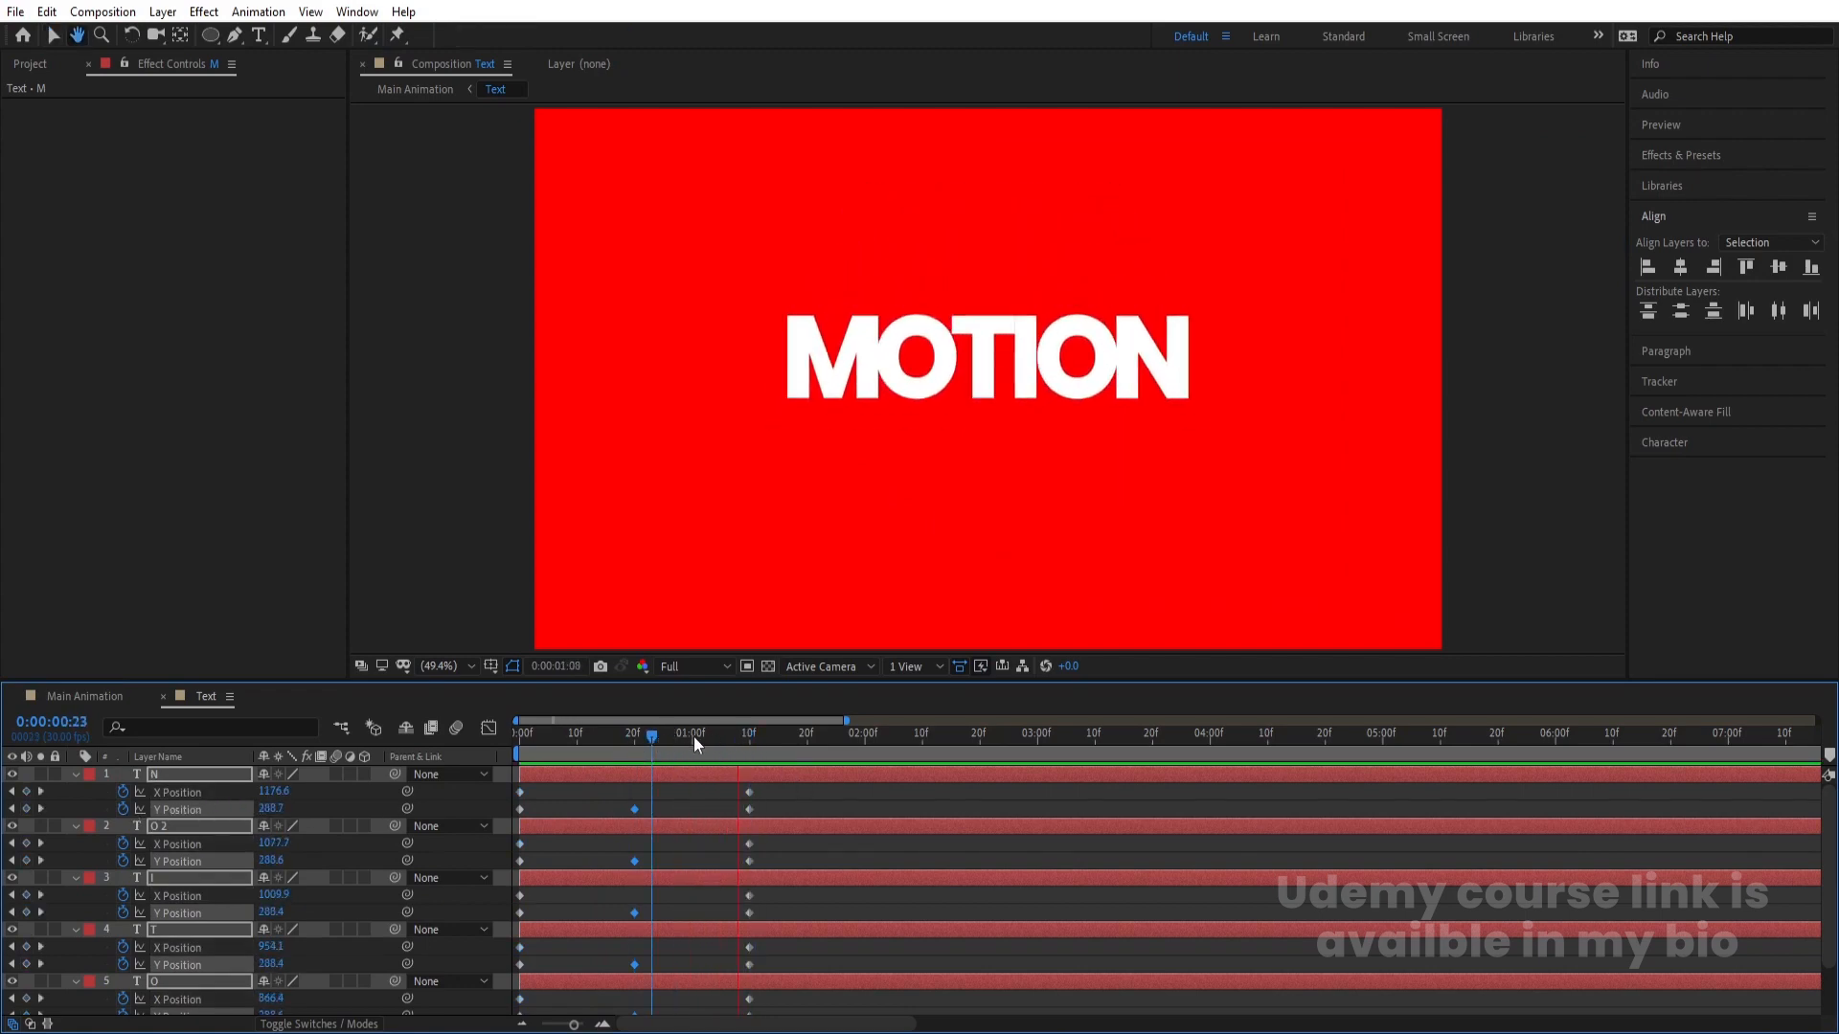
- Add Y Position keyframes to all letters at 0:00:01:23, and raise the letters to about 500 at 0:00:01:16
left_click(772, 749)
left_click_drag(807, 762, 823, 768)
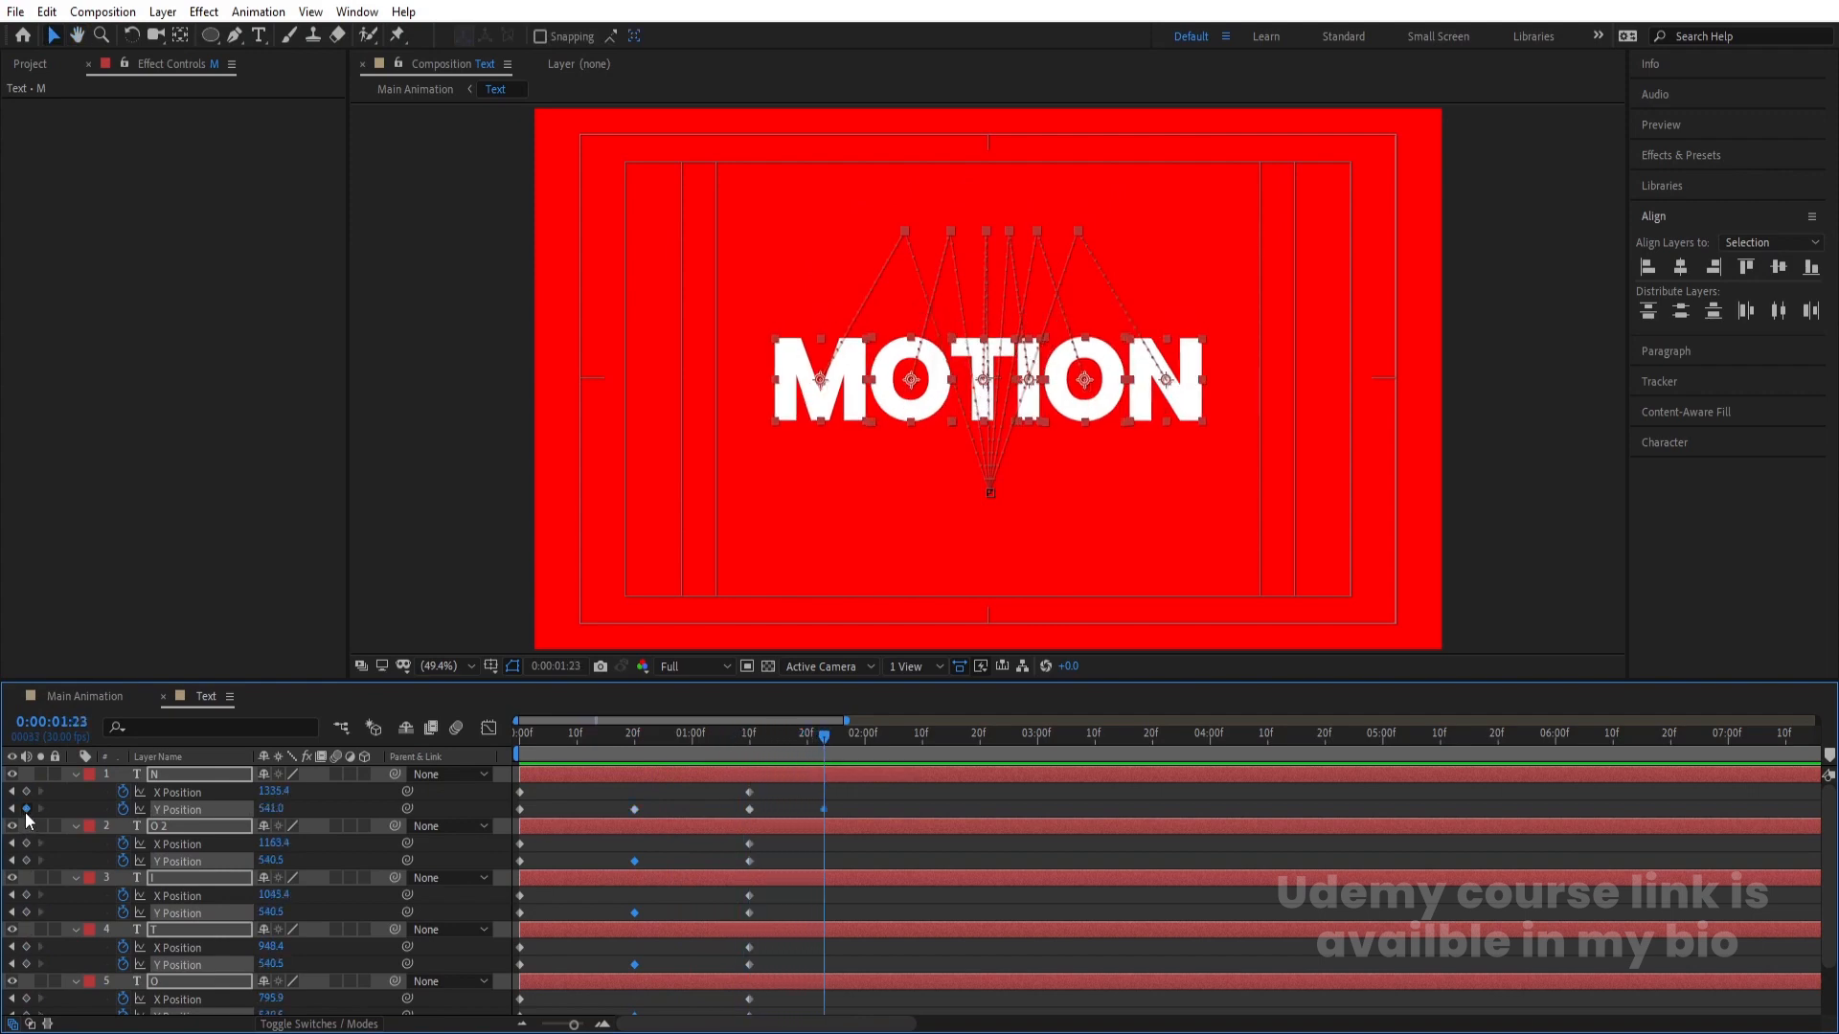
left_click(789, 740)
left_click(785, 741)
left_click_drag(273, 814, 237, 819)
left_click(589, 801)
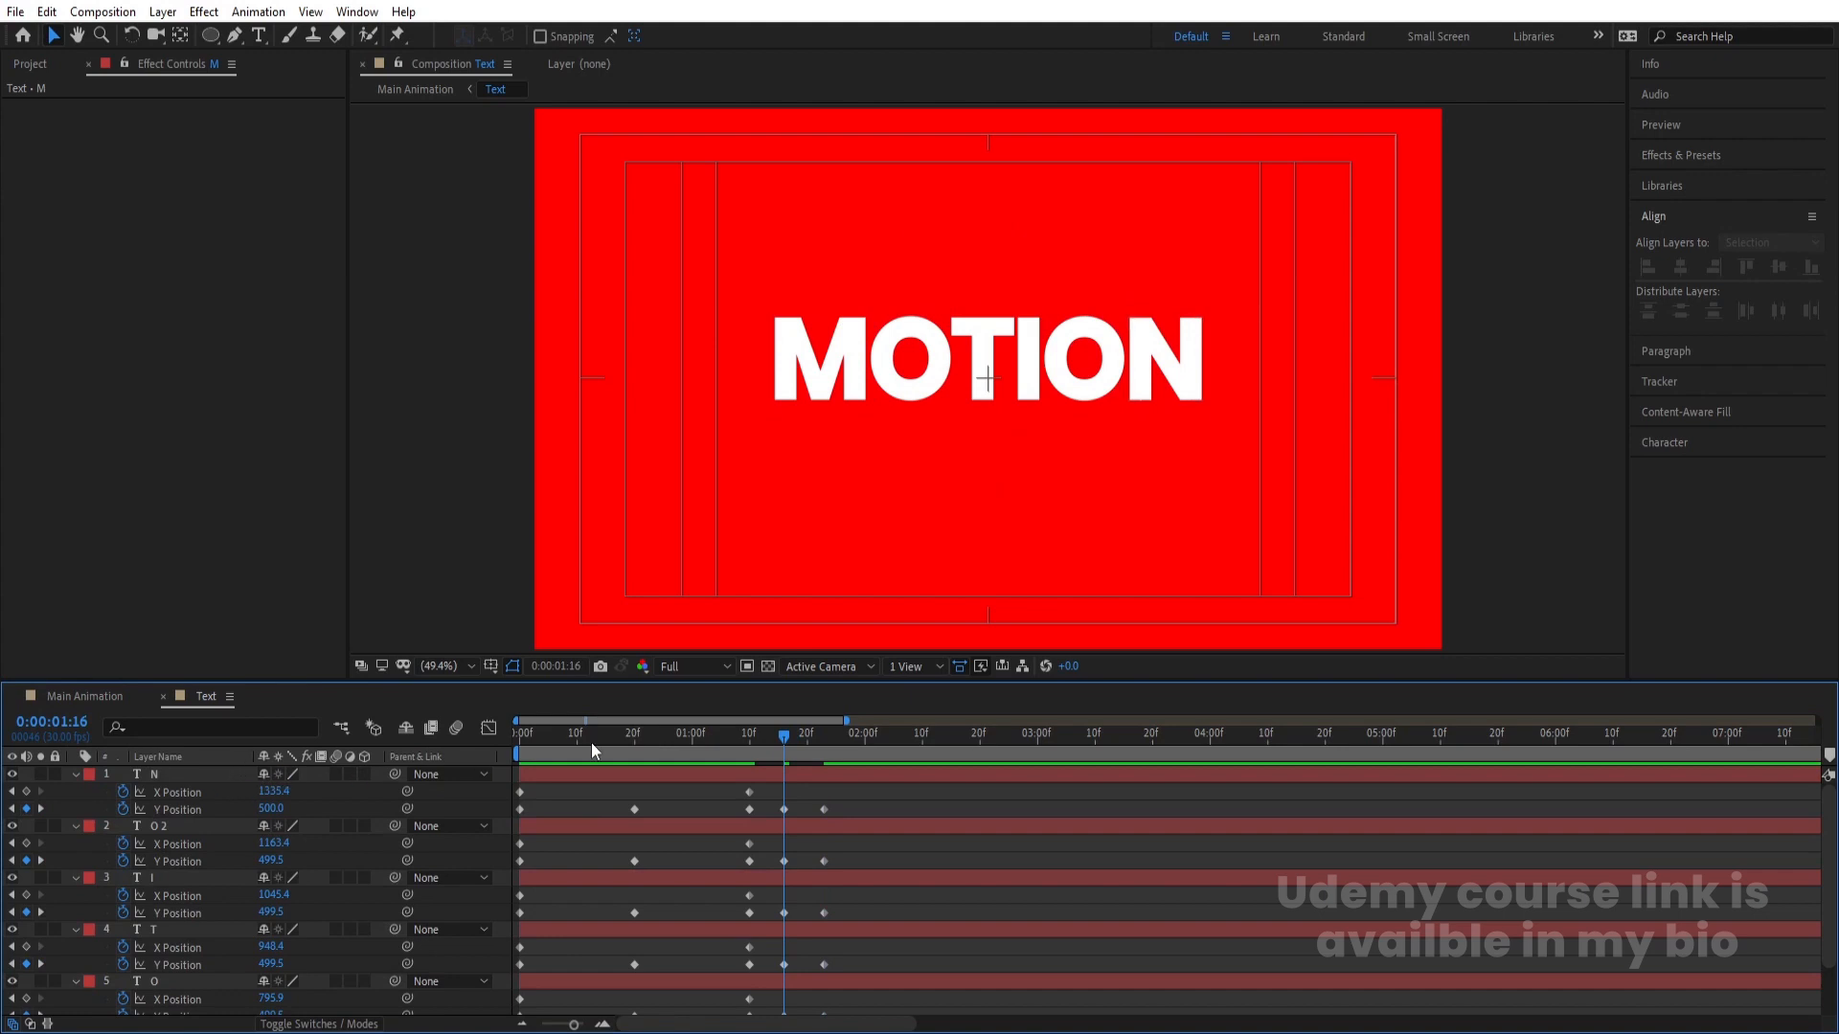
- Filter the timeline by "y" and apply Easy Ease to all Y Position keyframes of the six letters
left_click(177, 729)
type("y")
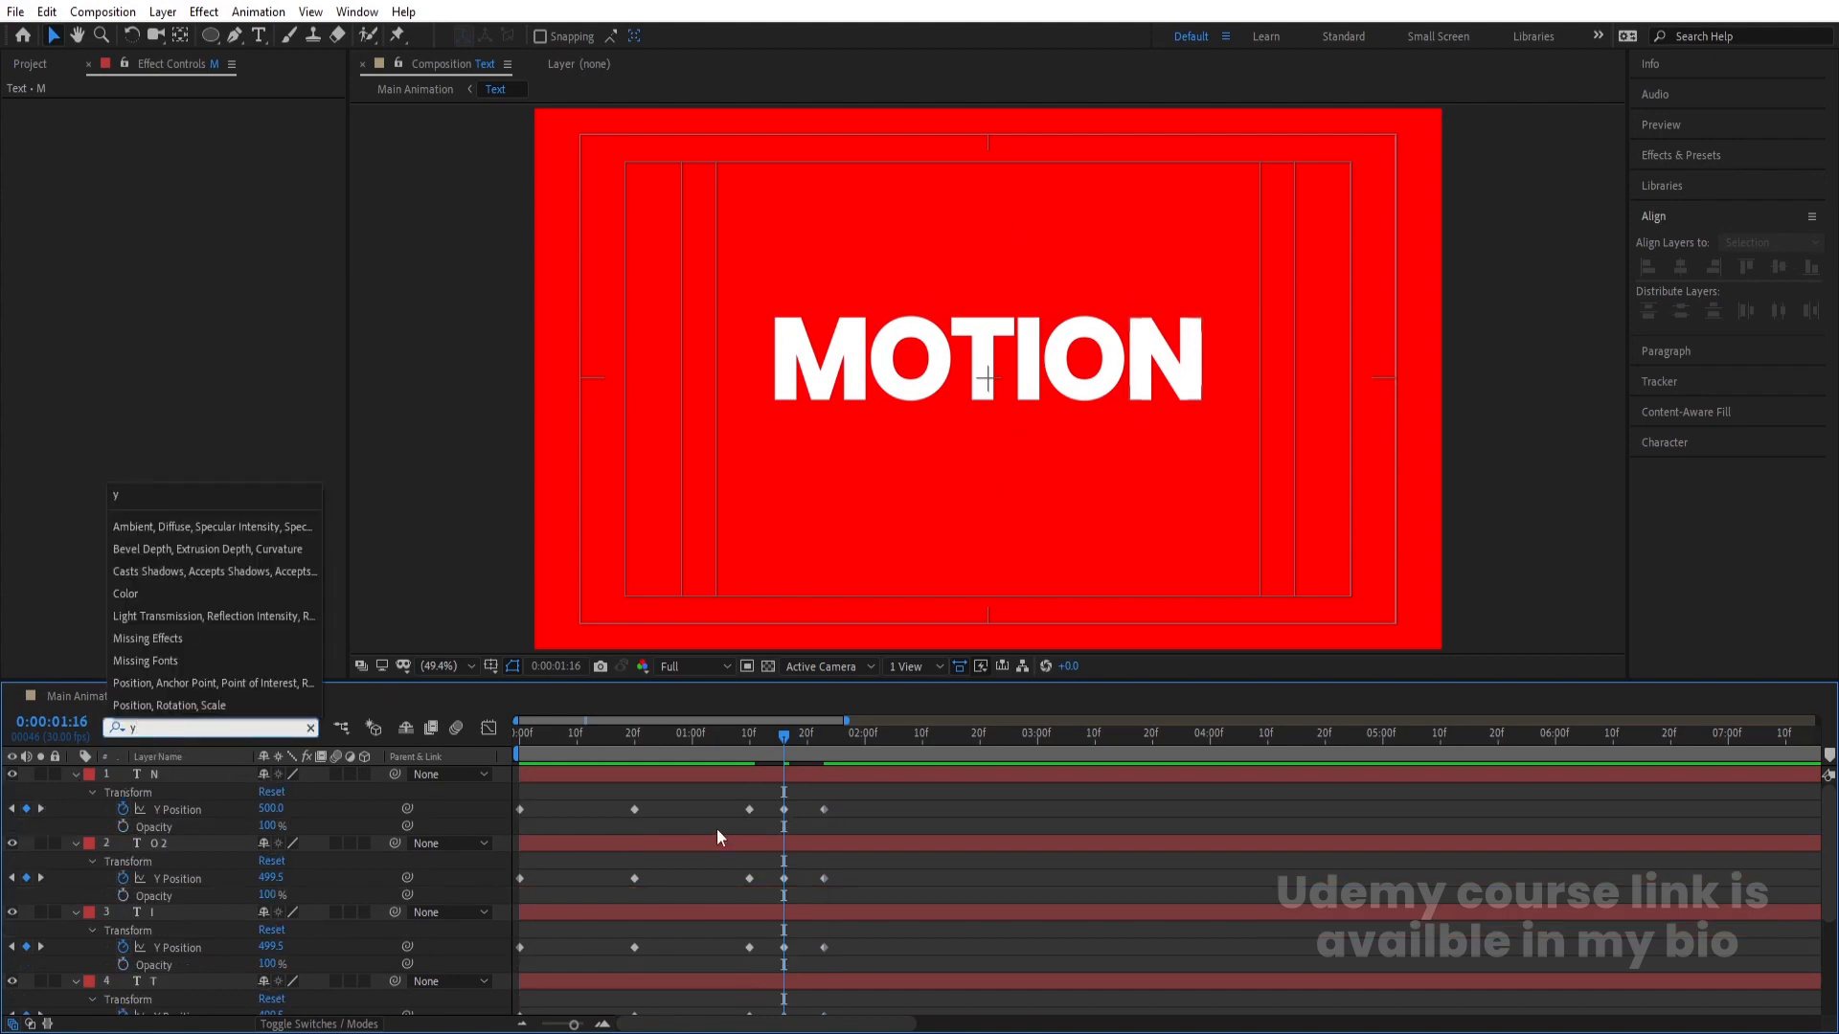
left_click(588, 802)
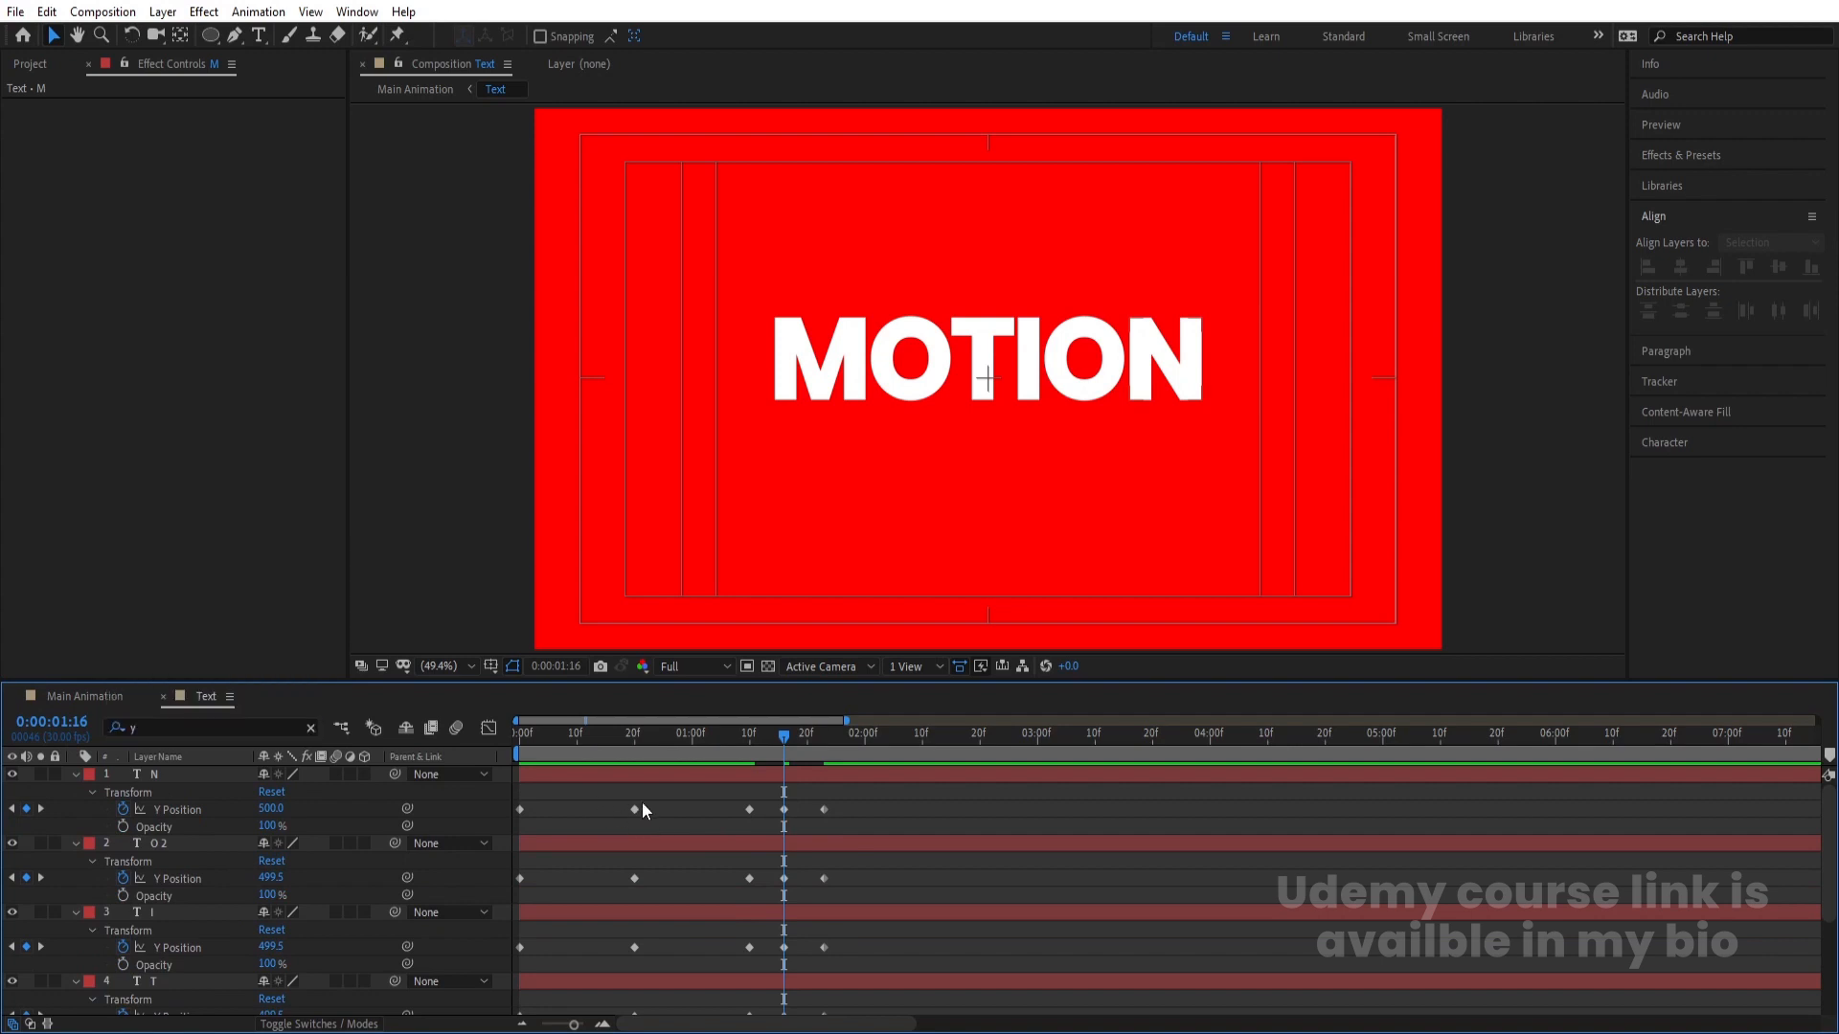
left_click_drag(895, 807, 516, 1018)
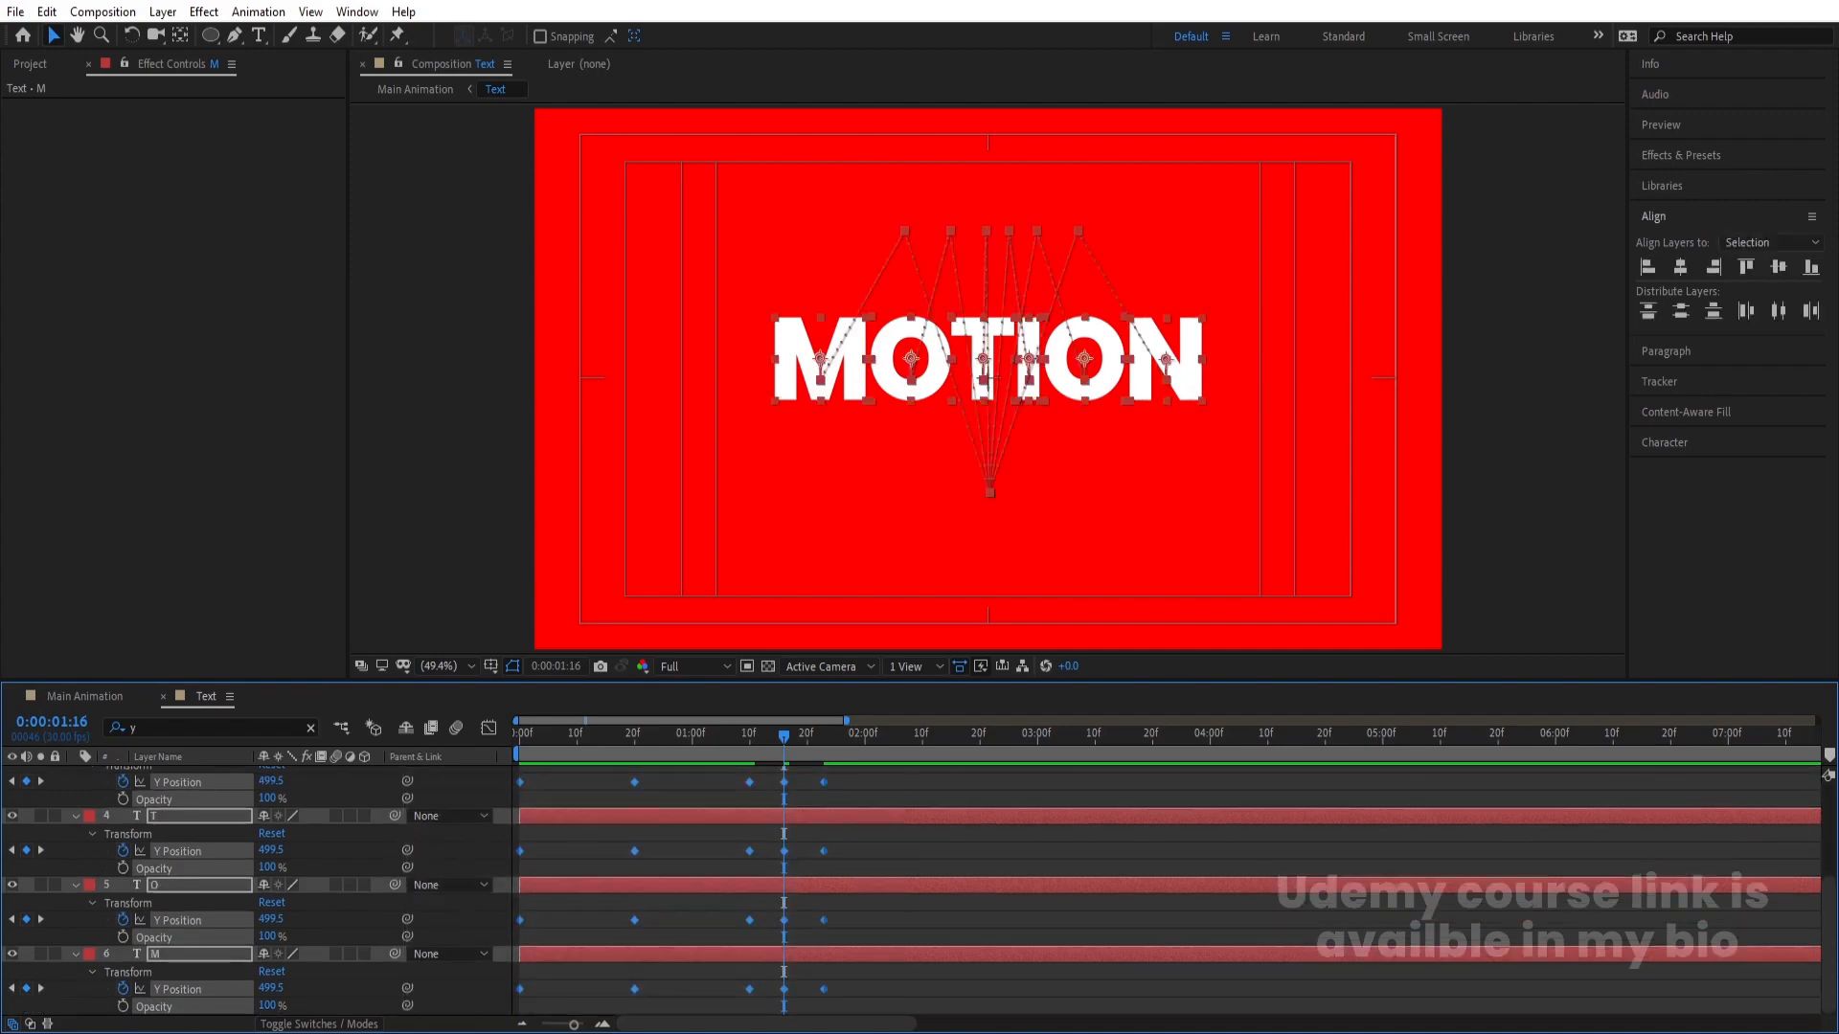
- Reshape the Y Position speed graph so the letters launch fast from 0:00:00:00 and slow around the 0:00:00:20 peak
left_click(489, 727)
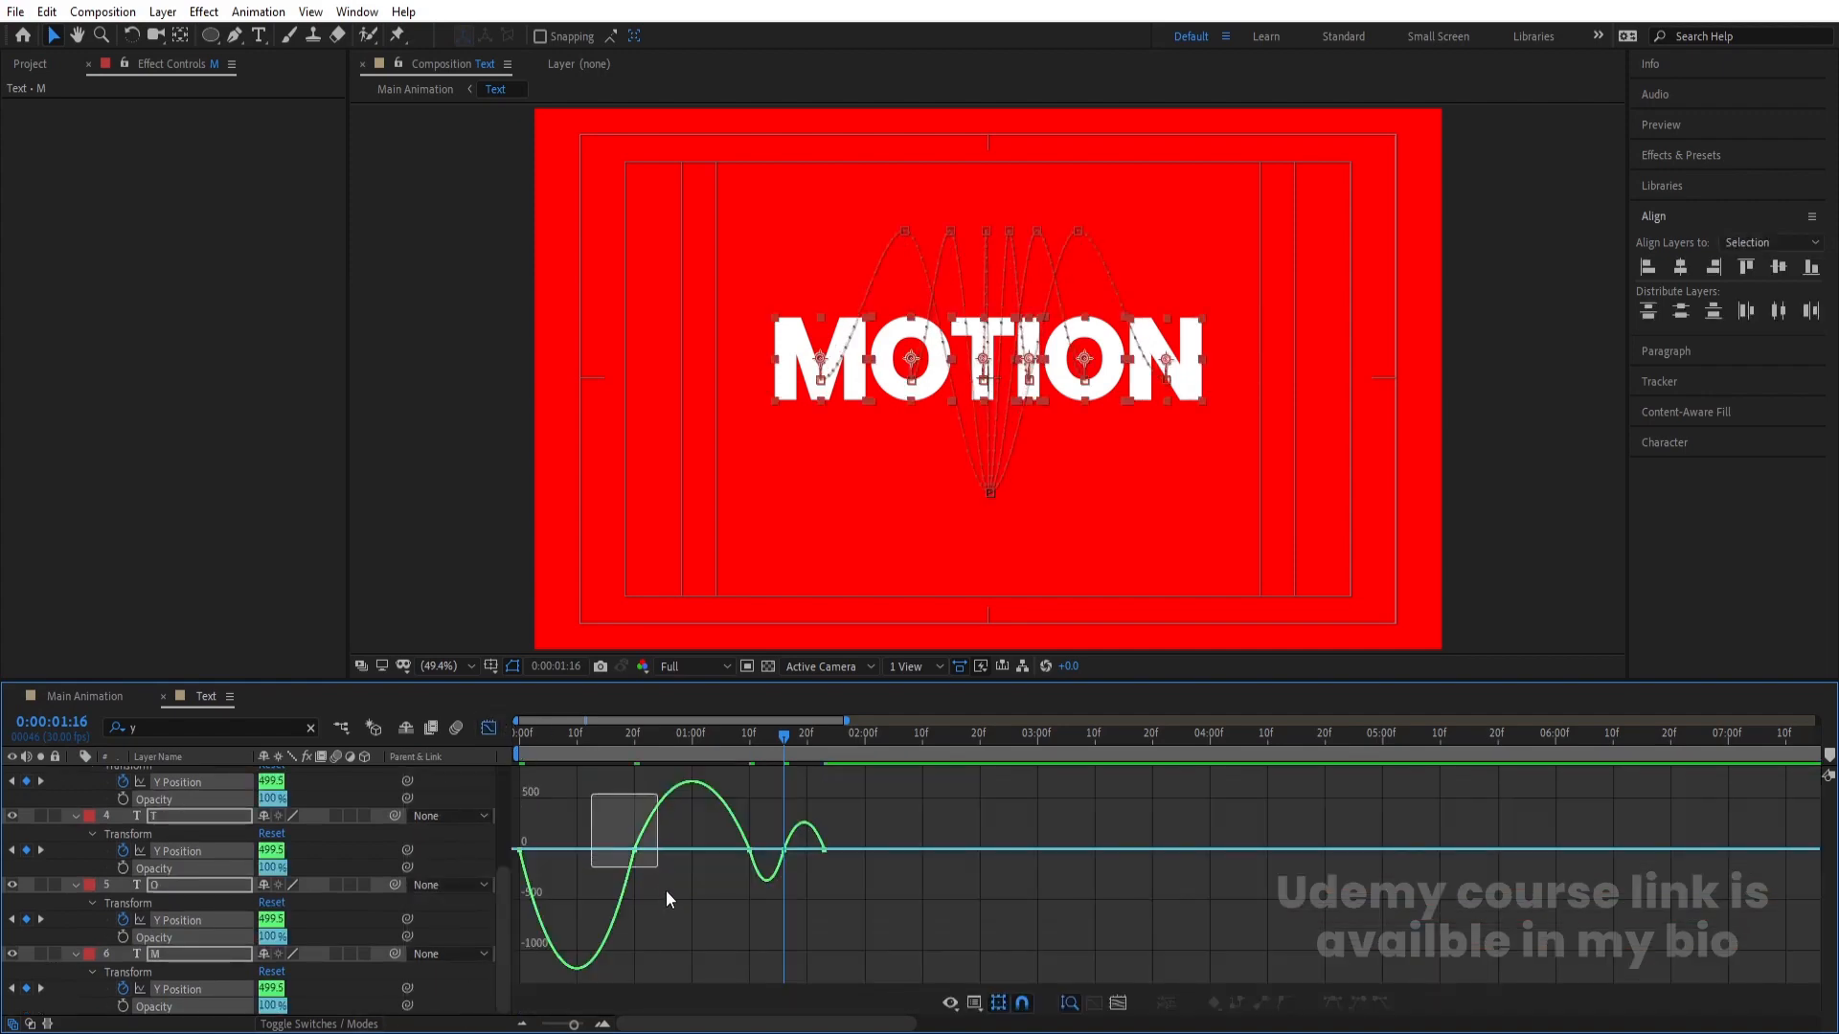
left_click_drag(665, 892, 526, 849)
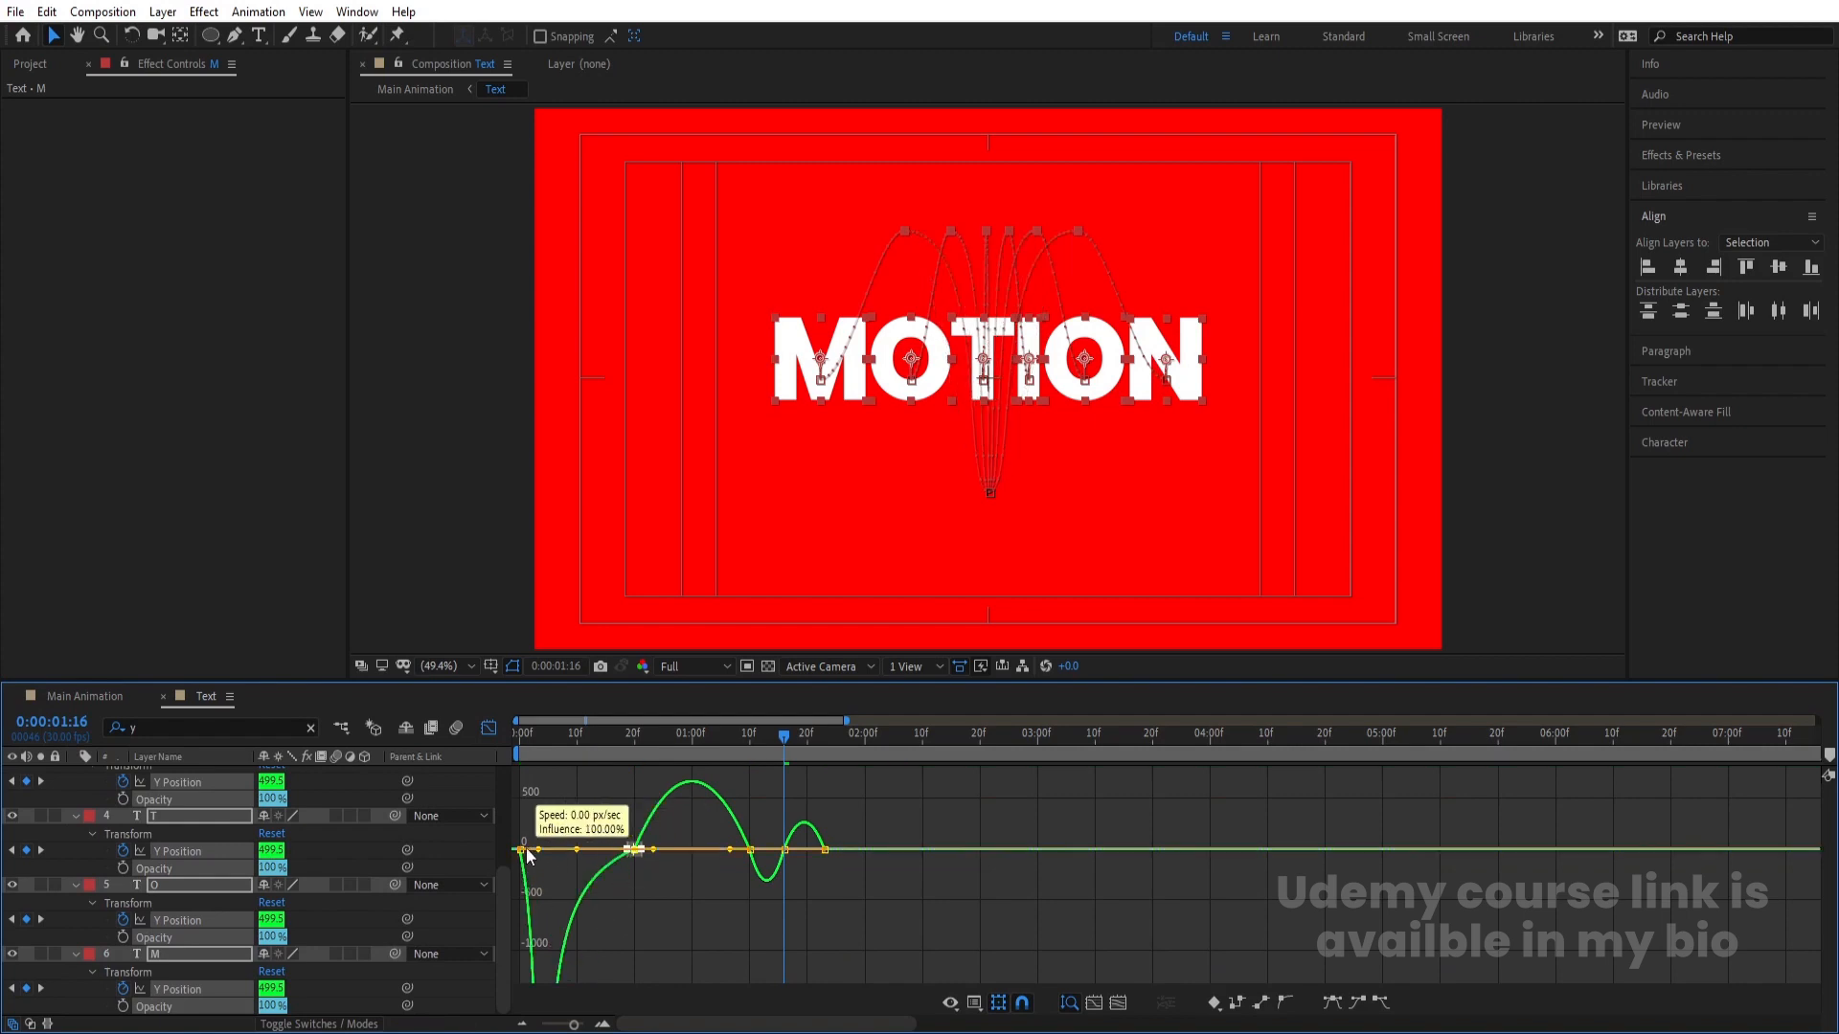
left_click_drag(655, 814, 728, 817)
left_click_drag(578, 745, 433, 758)
key("equal")
key("equal")
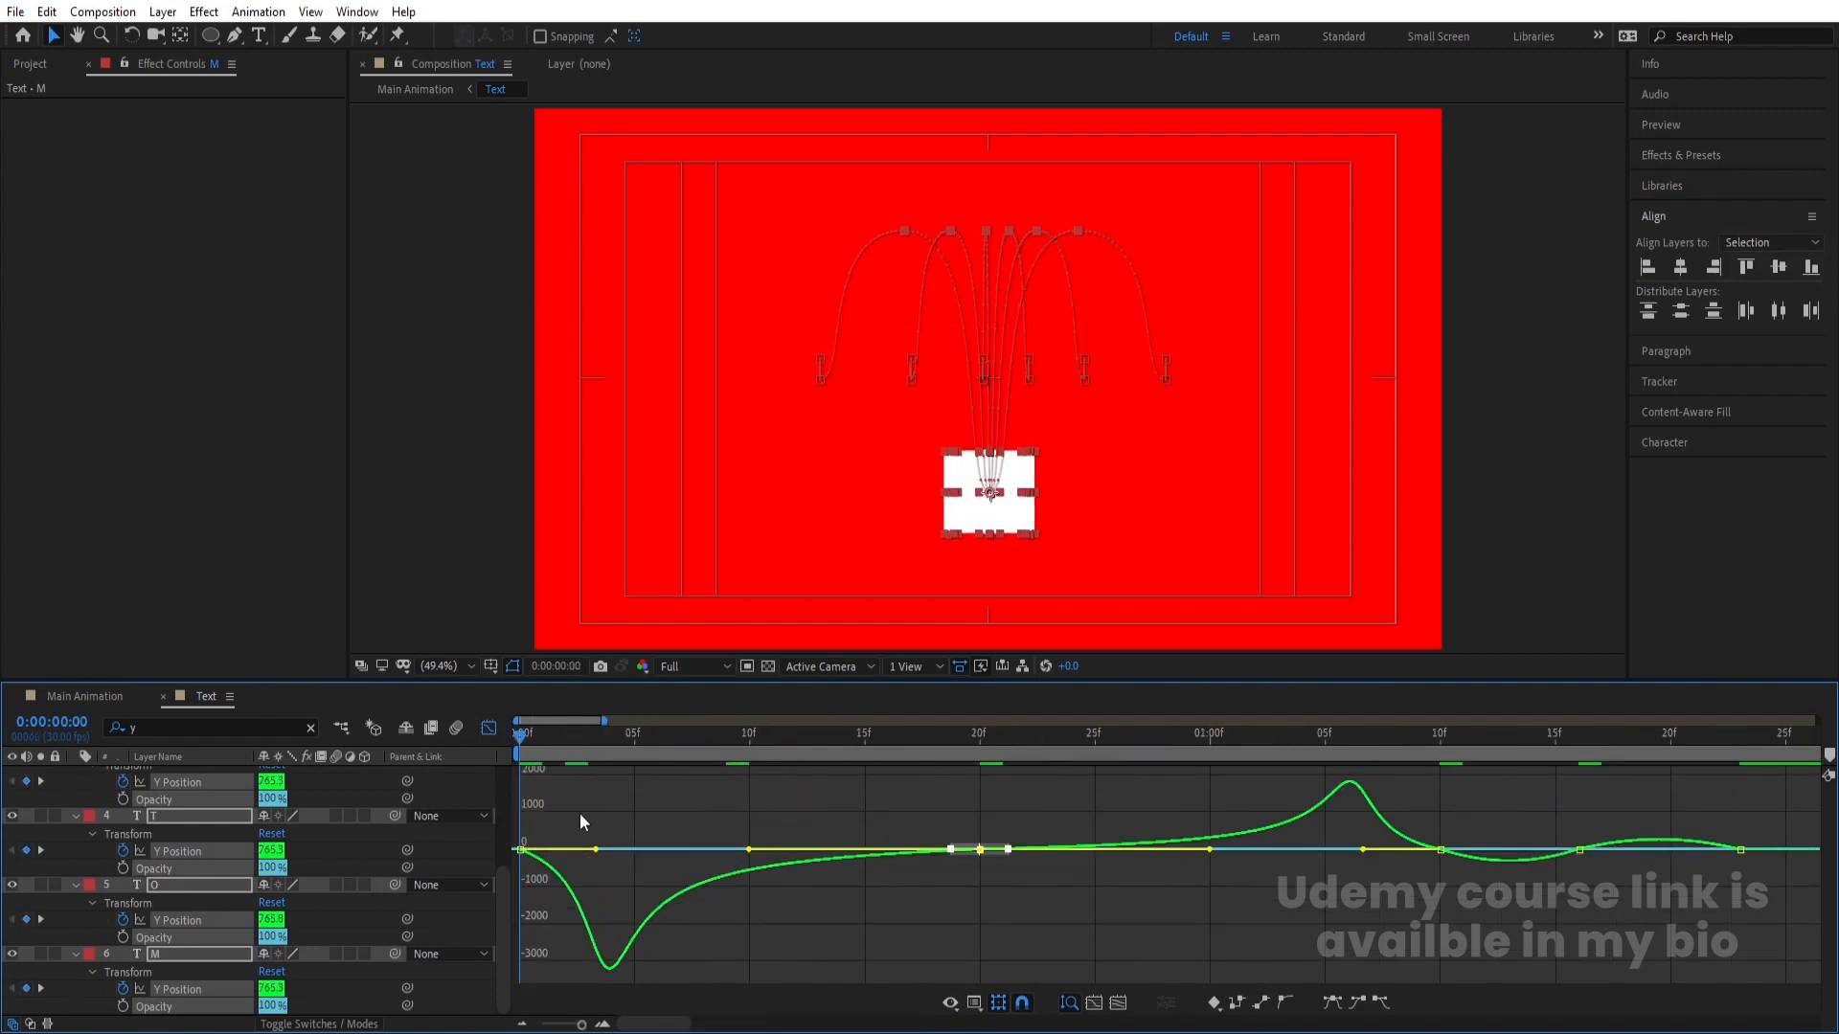
left_click_drag(601, 802, 512, 906)
left_click_drag(577, 850, 540, 850)
- Adjust the Y Position speed handles at 0:00:01:10, 0:00:01:16 and 0:00:01:23 for sharp landings and a slow rebound peak, and preview
mouse_move(1467, 892)
left_mouse_down()
mouse_move(1433, 818)
mouse_move(1435, 866)
mouse_move(1386, 844)
mouse_move(1407, 844)
left_mouse_up()
left_click_drag(1597, 873, 1510, 844)
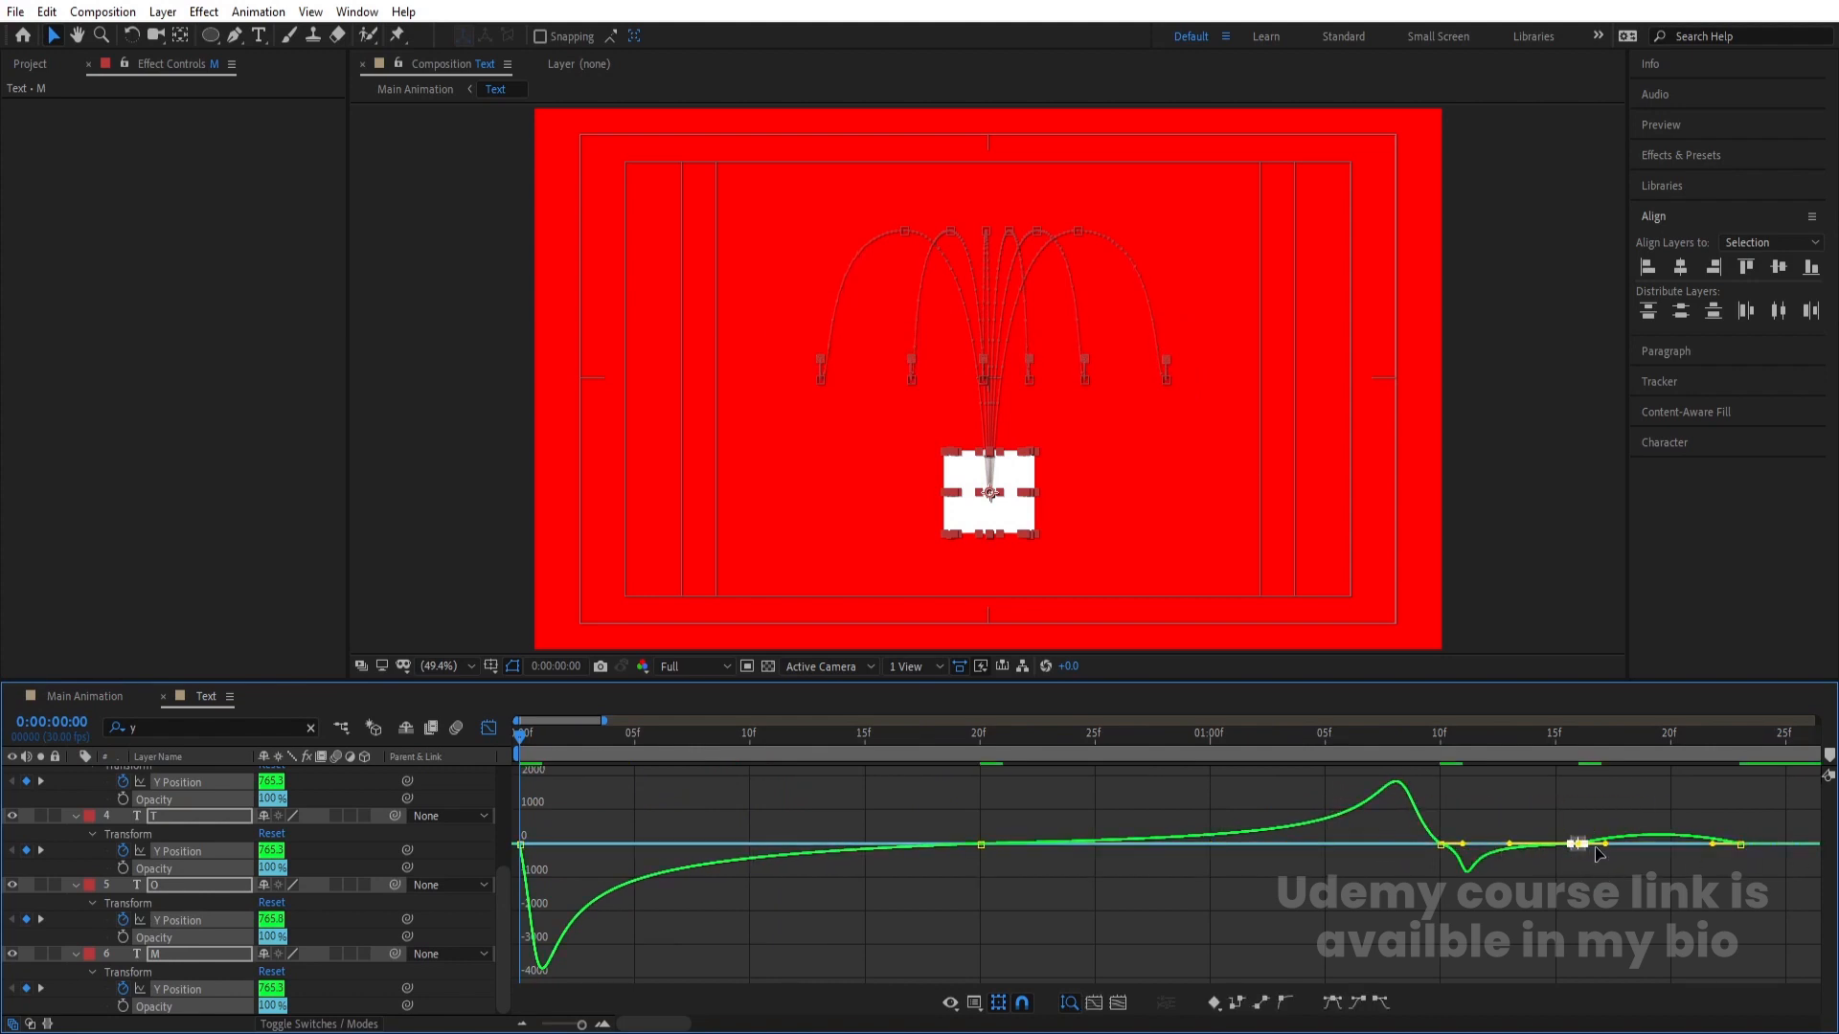
left_click_drag(1623, 843, 1685, 843)
left_click_drag(1445, 810, 1448, 848)
left_click_drag(1746, 883, 1717, 785)
left_click_drag(1712, 850, 1720, 847)
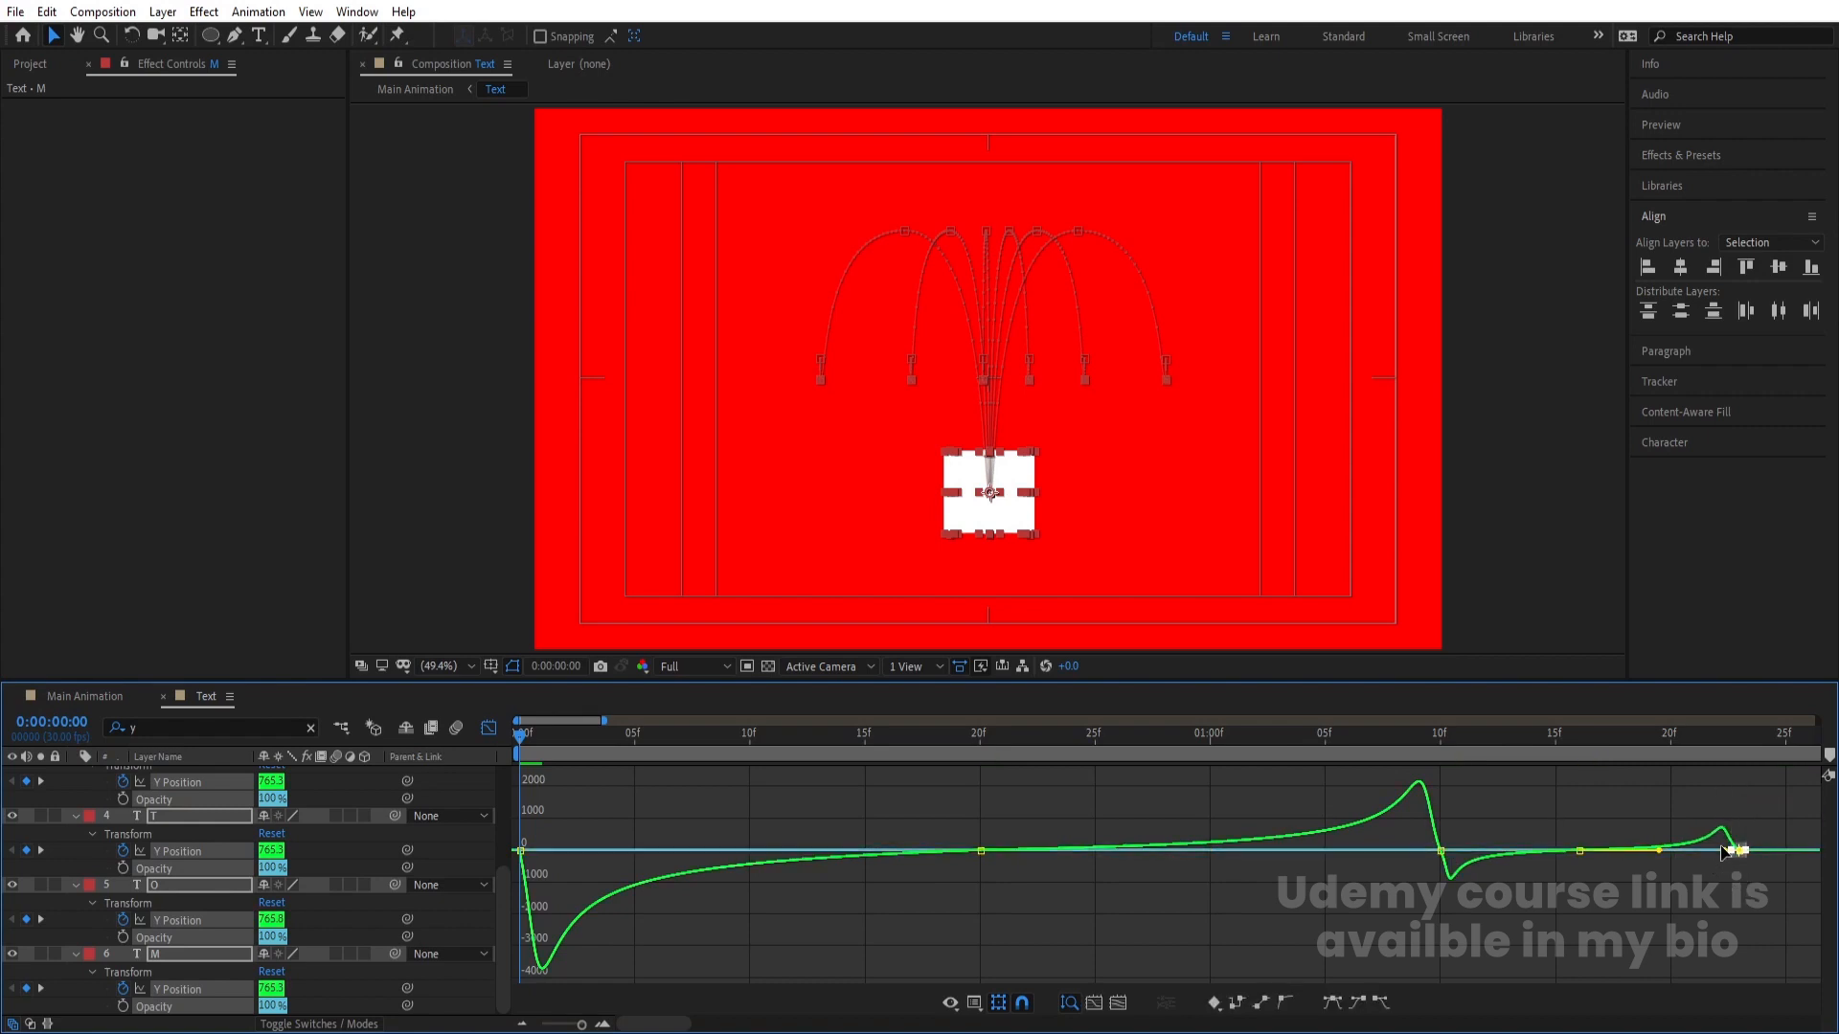
key("space")
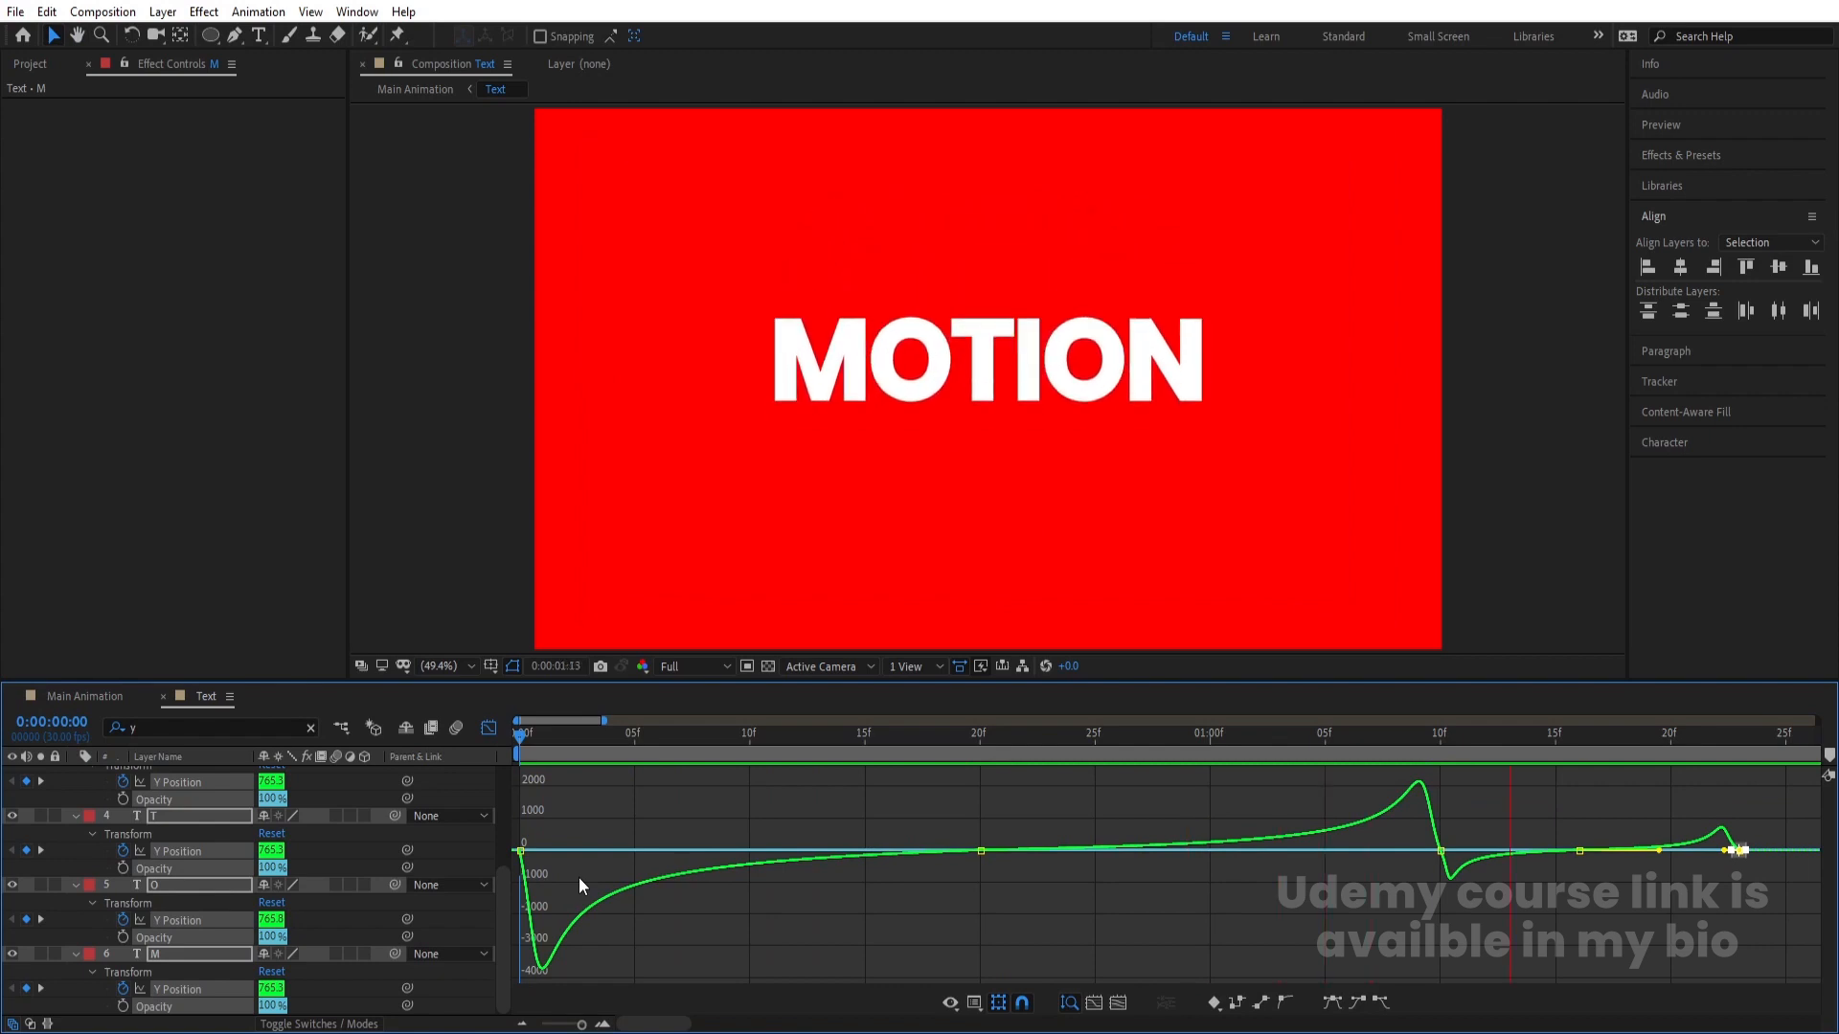
key("space")
- Close the graph editor and add Scale keyframes to all six letters at 0:00:00:00
left_click(489, 728)
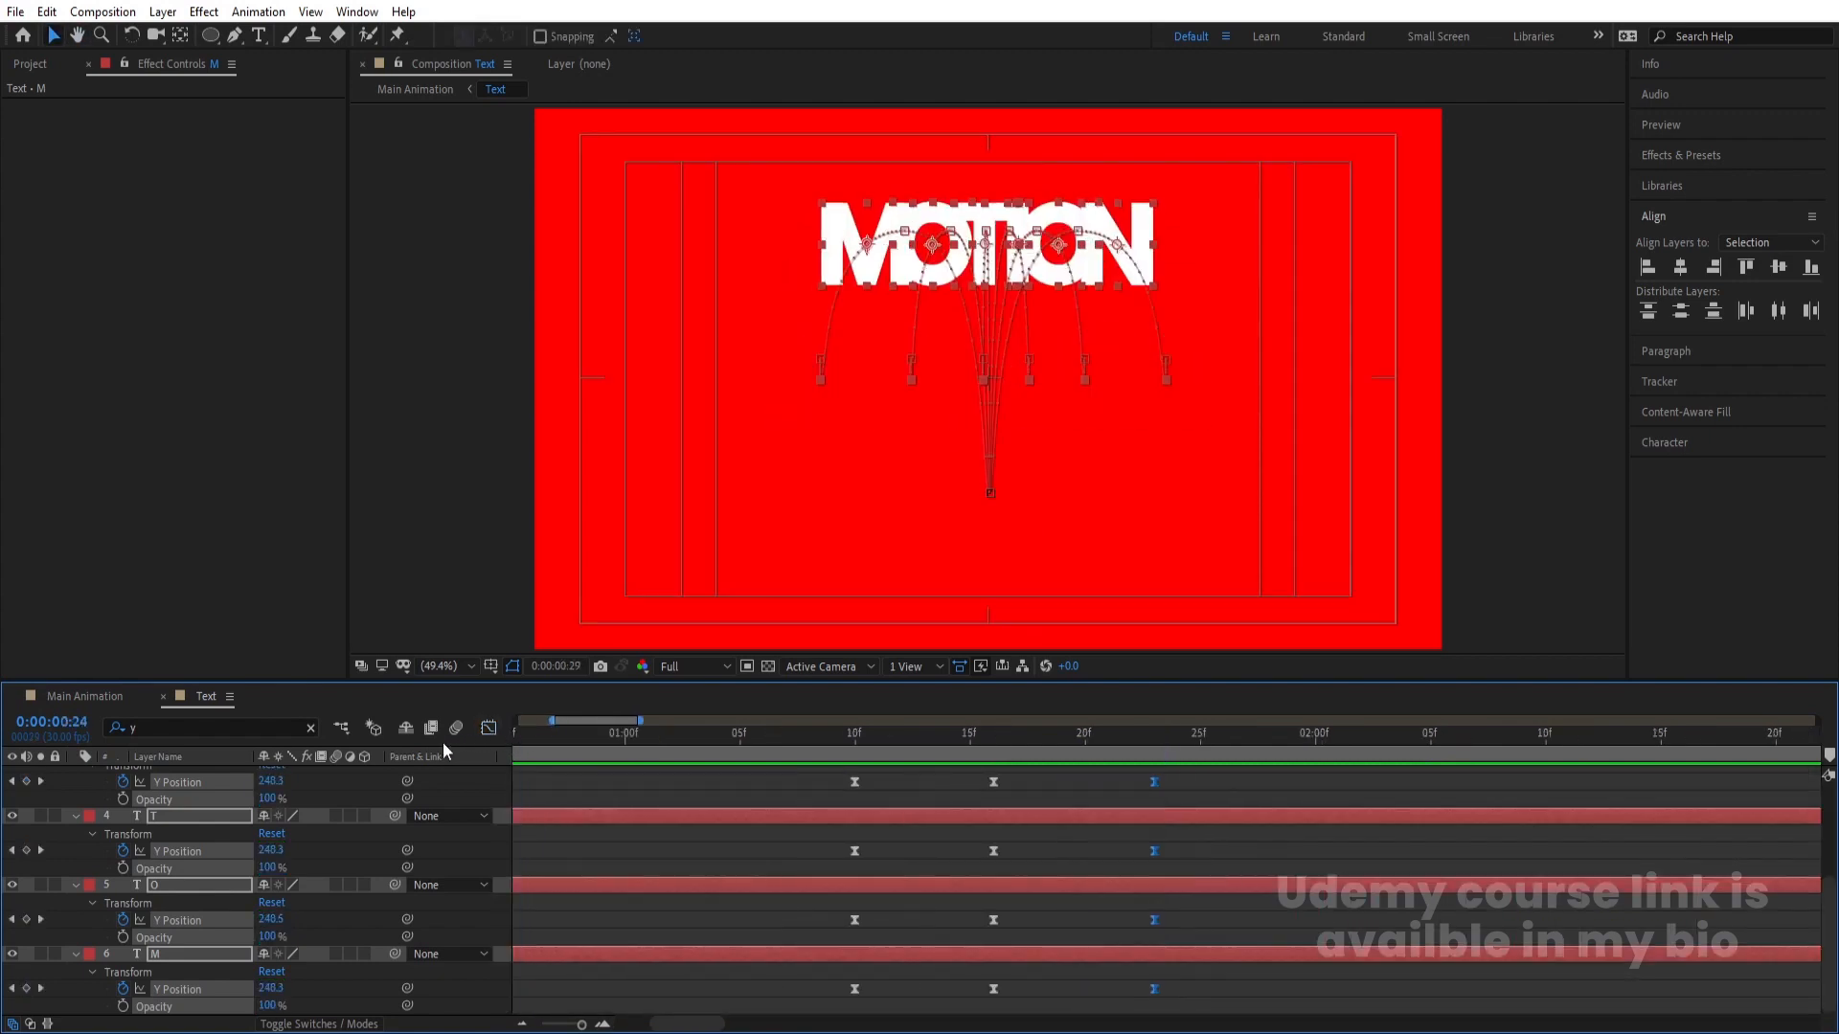
key("Home")
key("minus")
key("s")
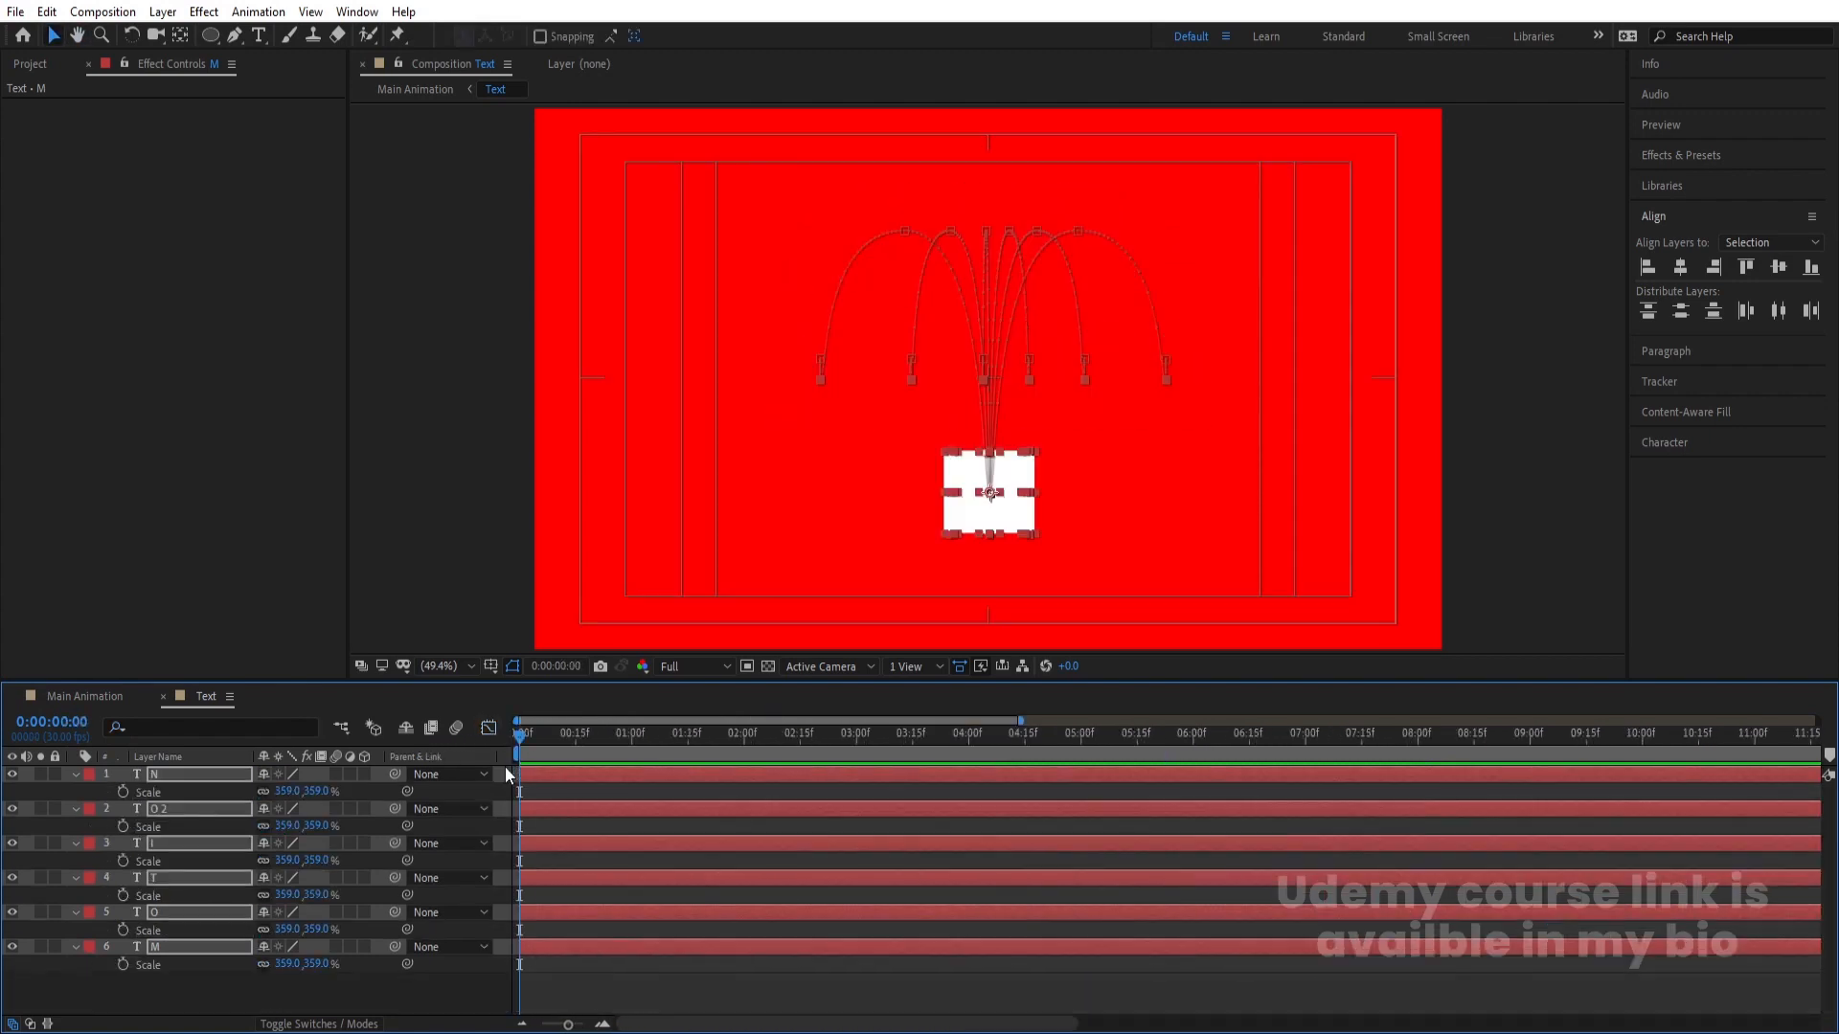
left_click(123, 791)
- Add Scale keyframes to all letters at 0:00:00:18, and set their Scale to 0% at 0:00:00:00
key("space")
key("space")
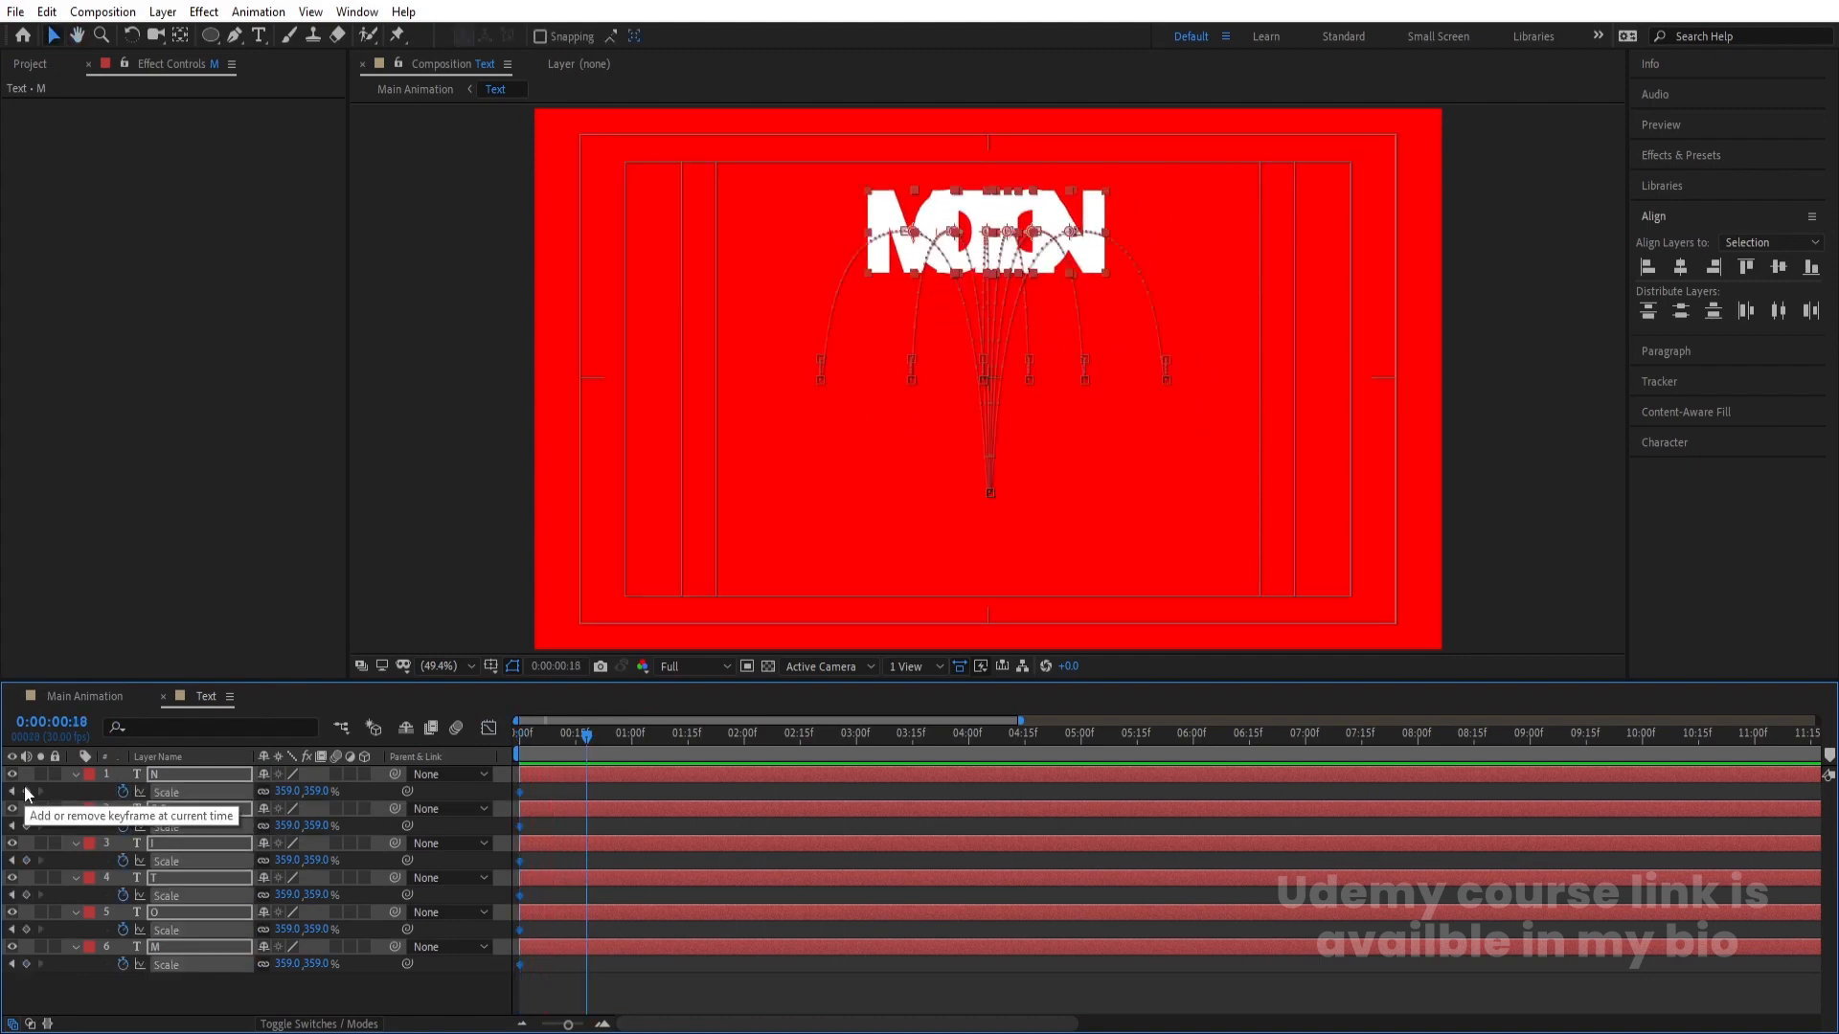
key("Home")
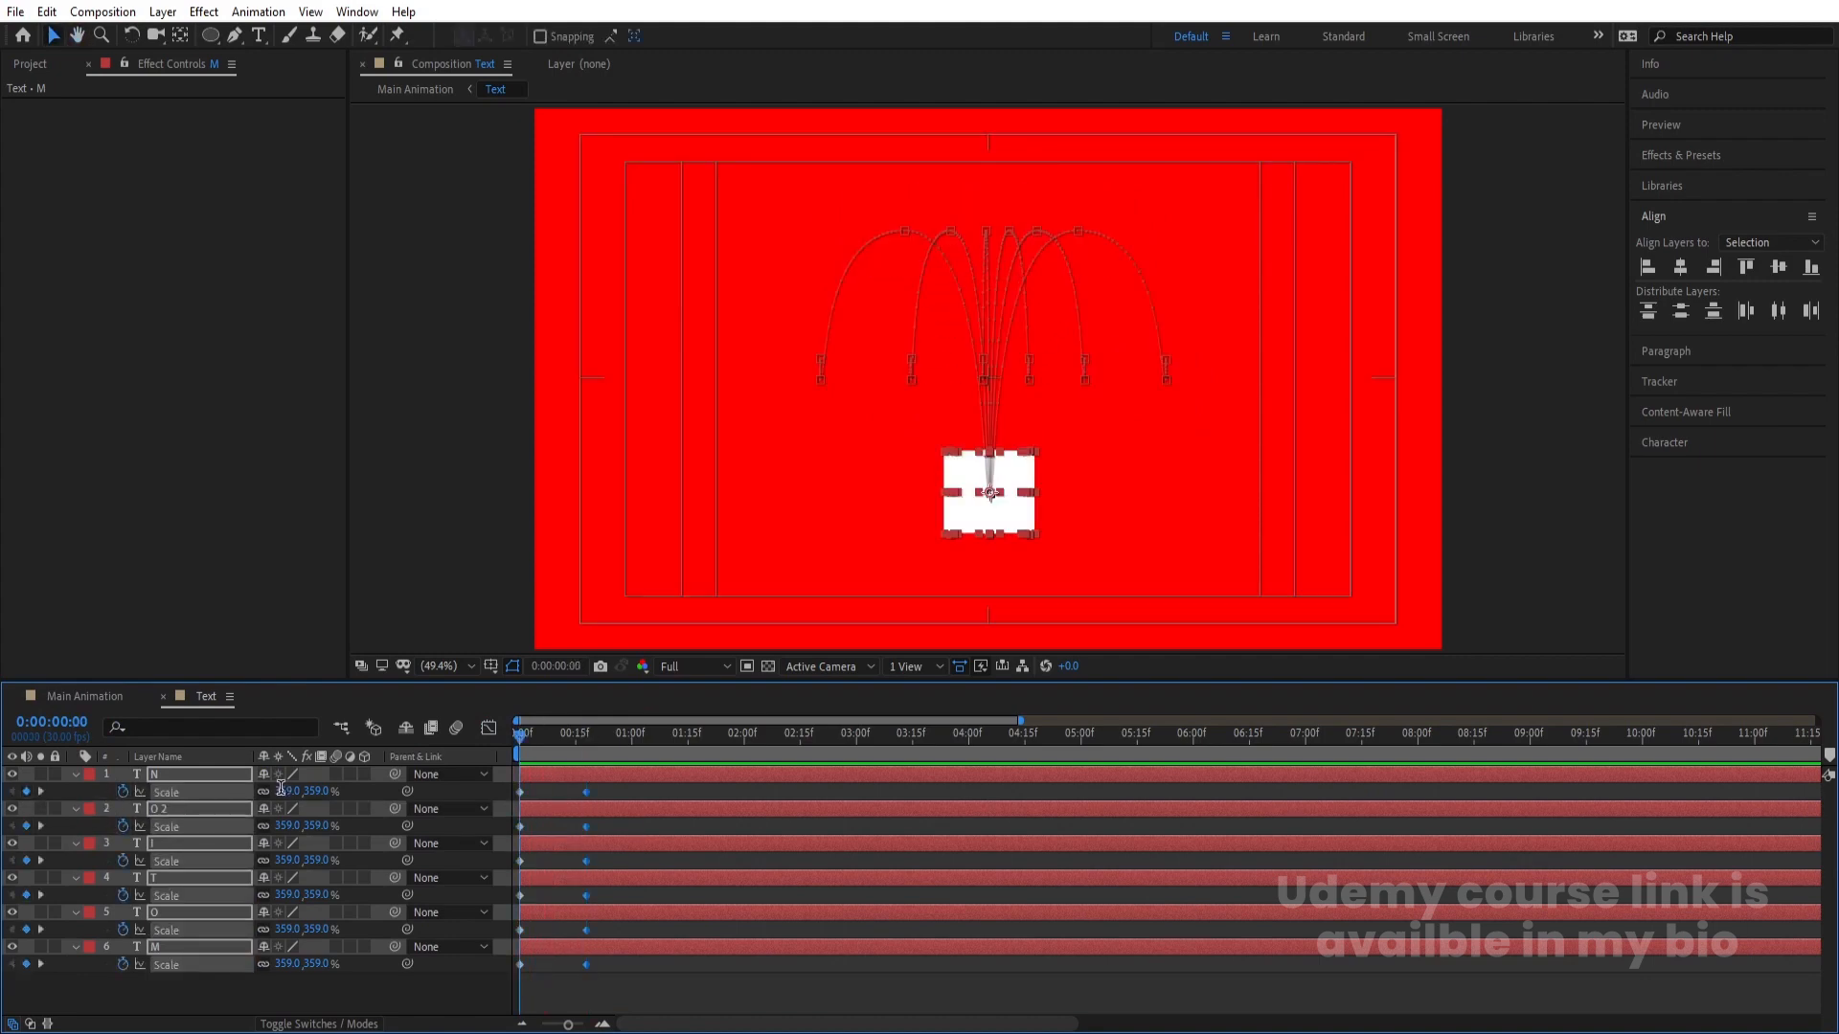
left_click(281, 791)
type("0")
key("Return")
- Play back the start of the Text composition several times to check how the letters scale up and bounce
key("space")
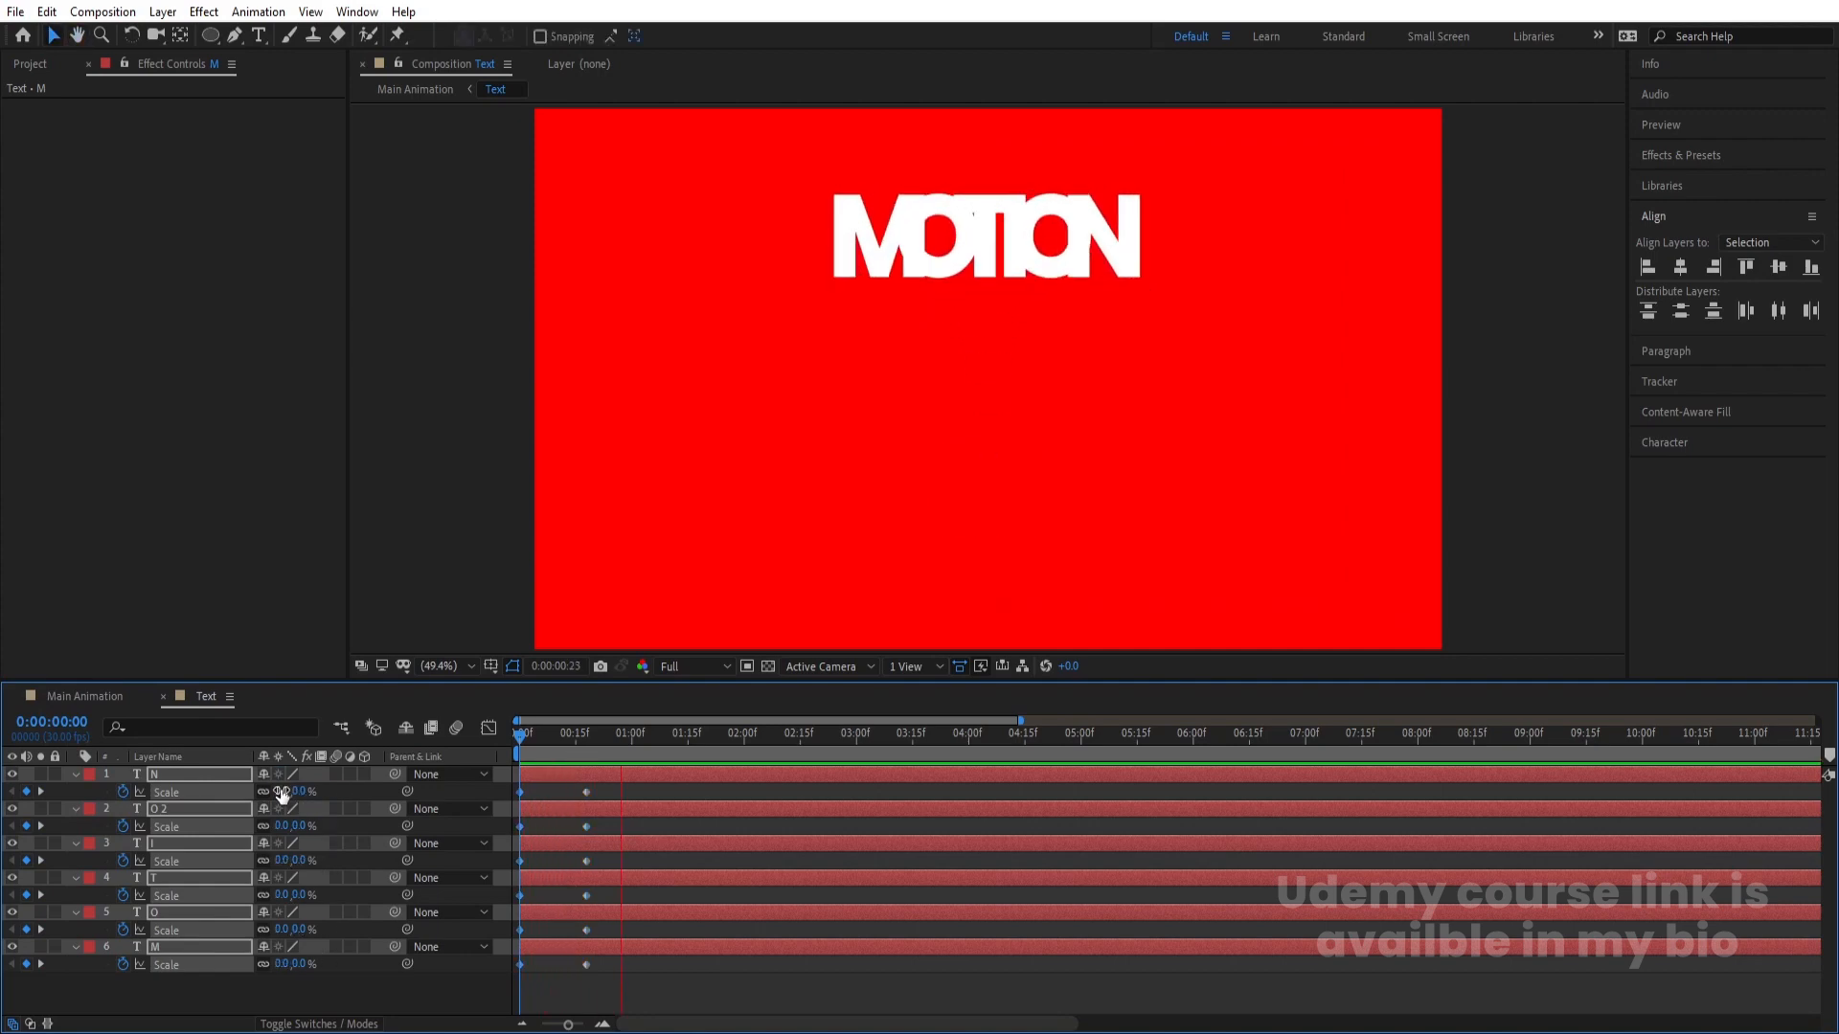
left_click_drag(575, 737, 458, 726)
key("space")
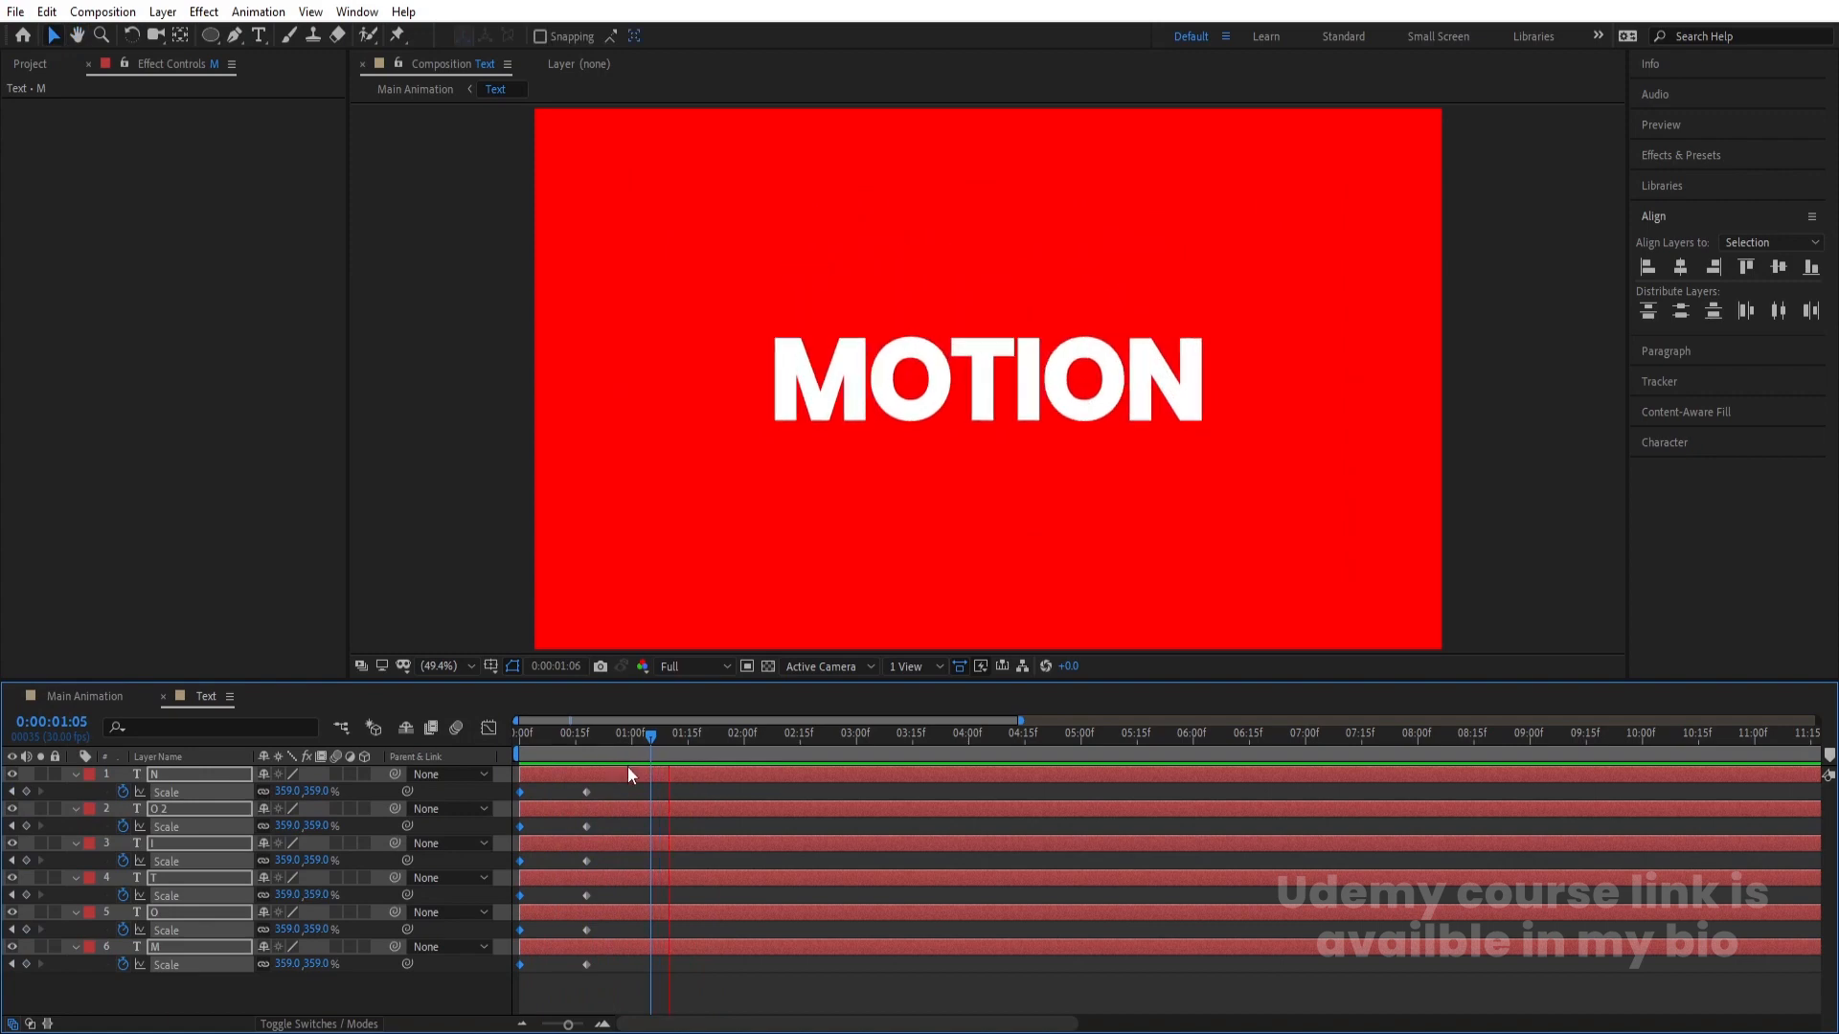
key("space")
key("space")
key("space")
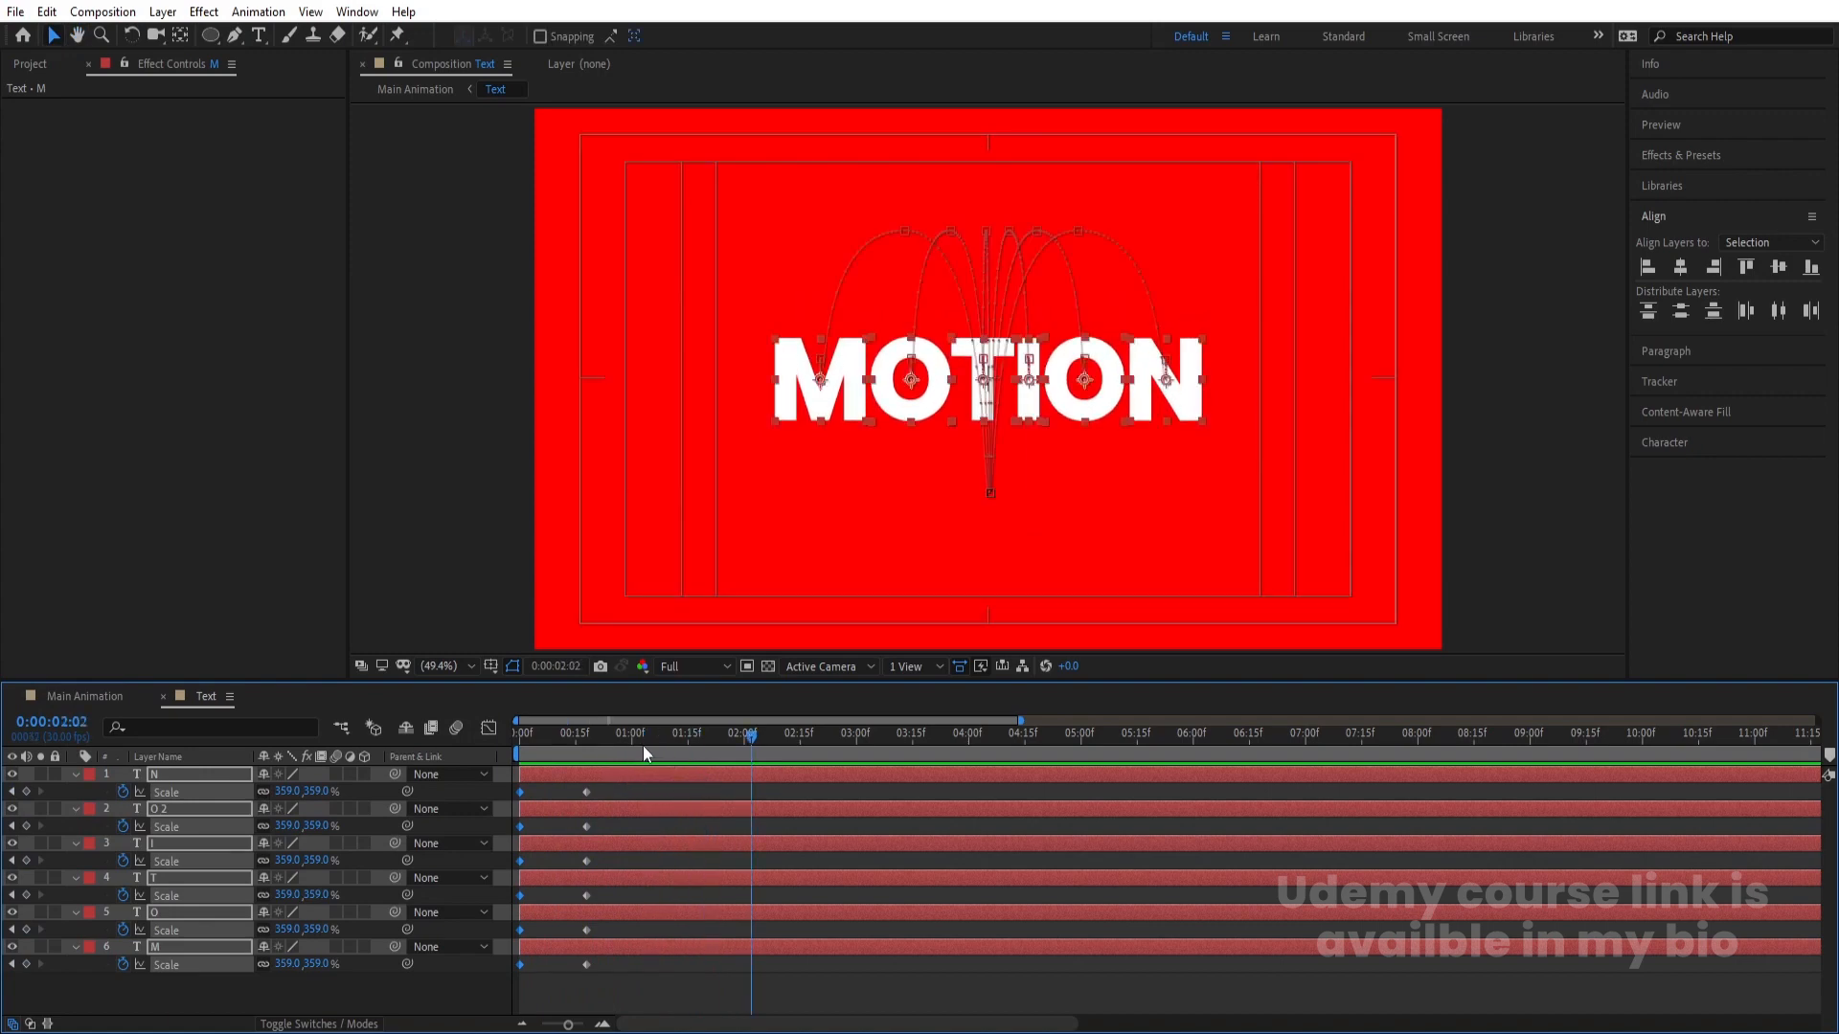
left_click_drag(642, 742, 426, 771)
key("space")
key("space")
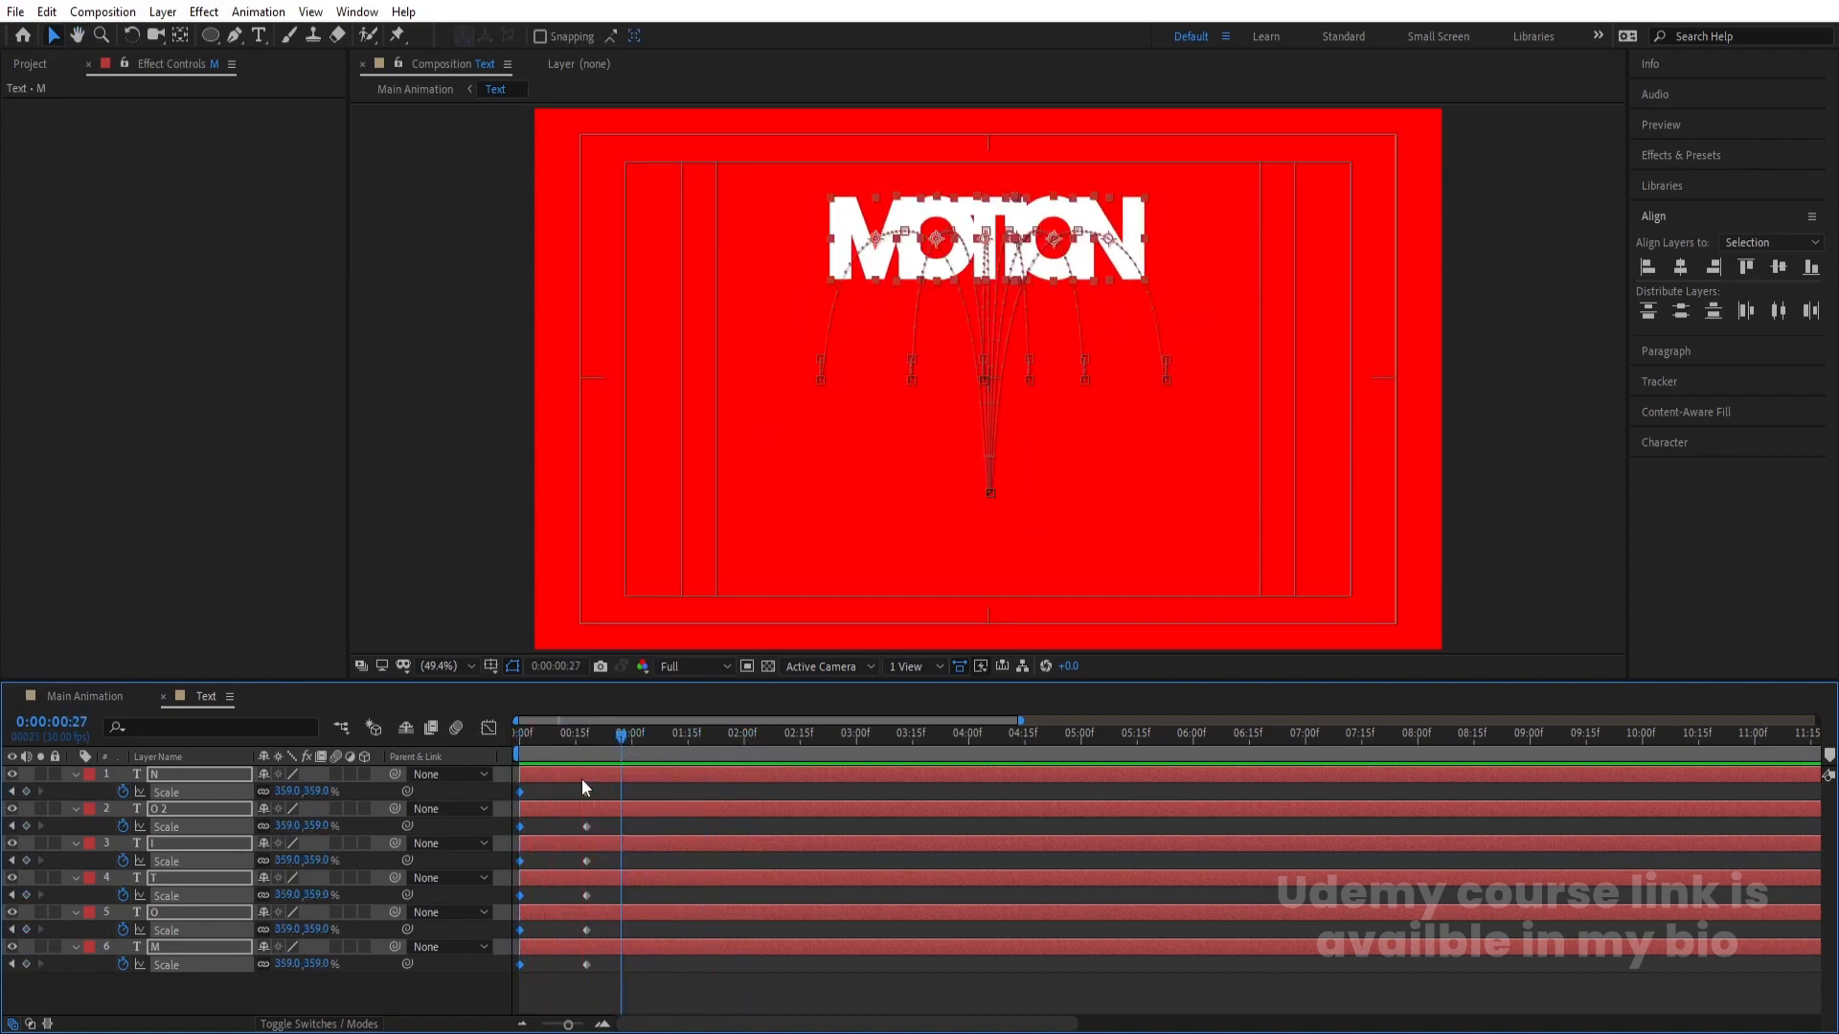
- Apply Easy Ease to all letters' Scale keyframes and move the ending ones to about 0:00:00:27
left_click(517, 741)
left_click_drag(603, 788, 410, 1021)
key("F9")
key("space")
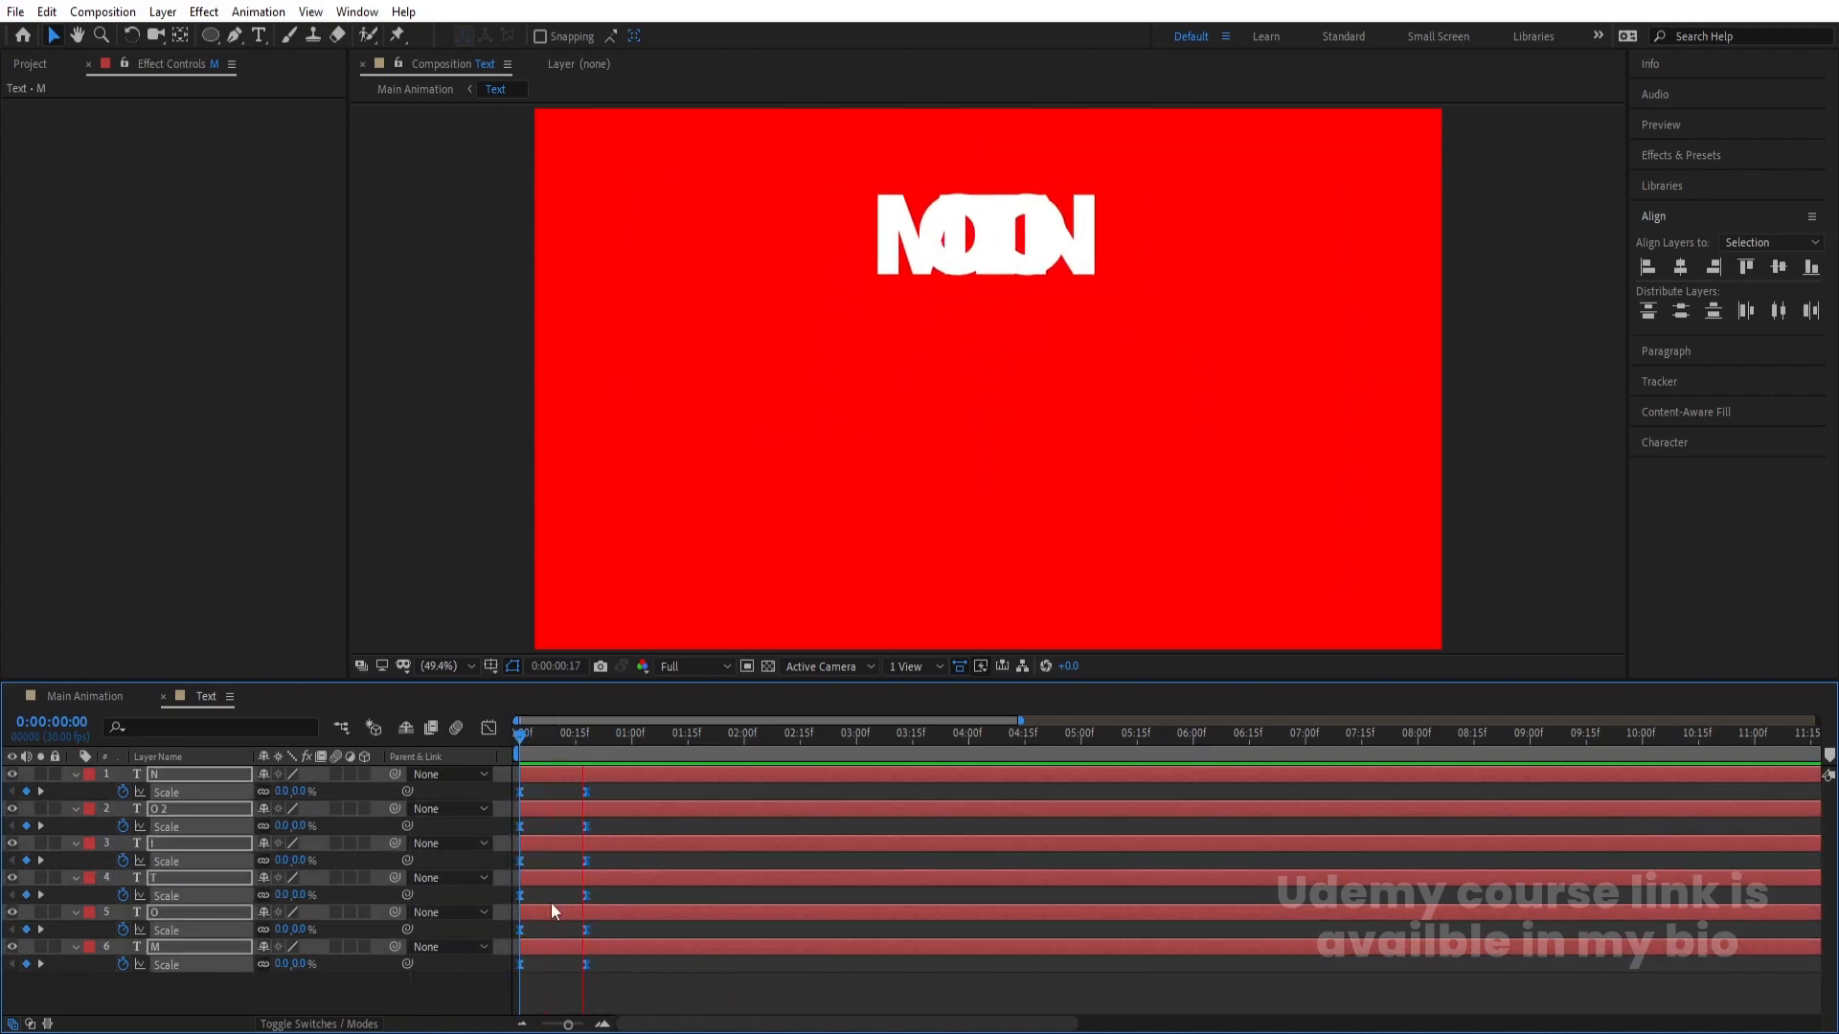
key("space")
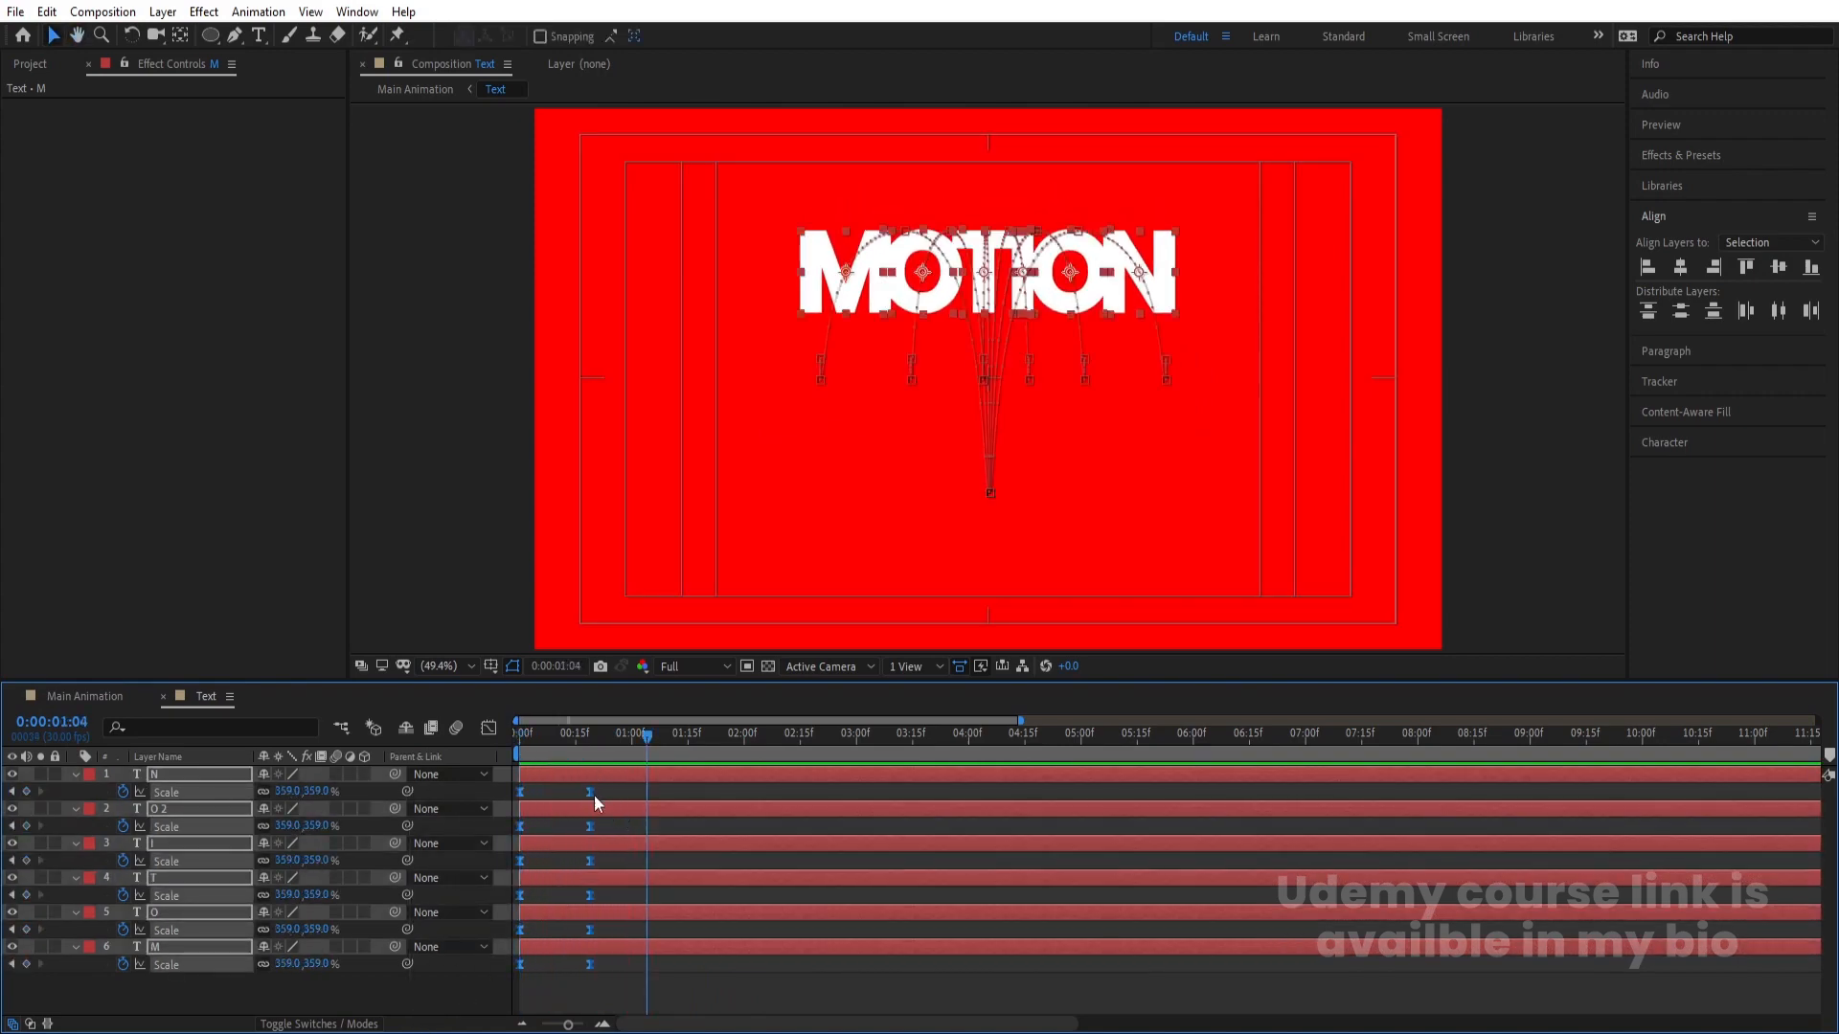
left_click(517, 742)
key("space")
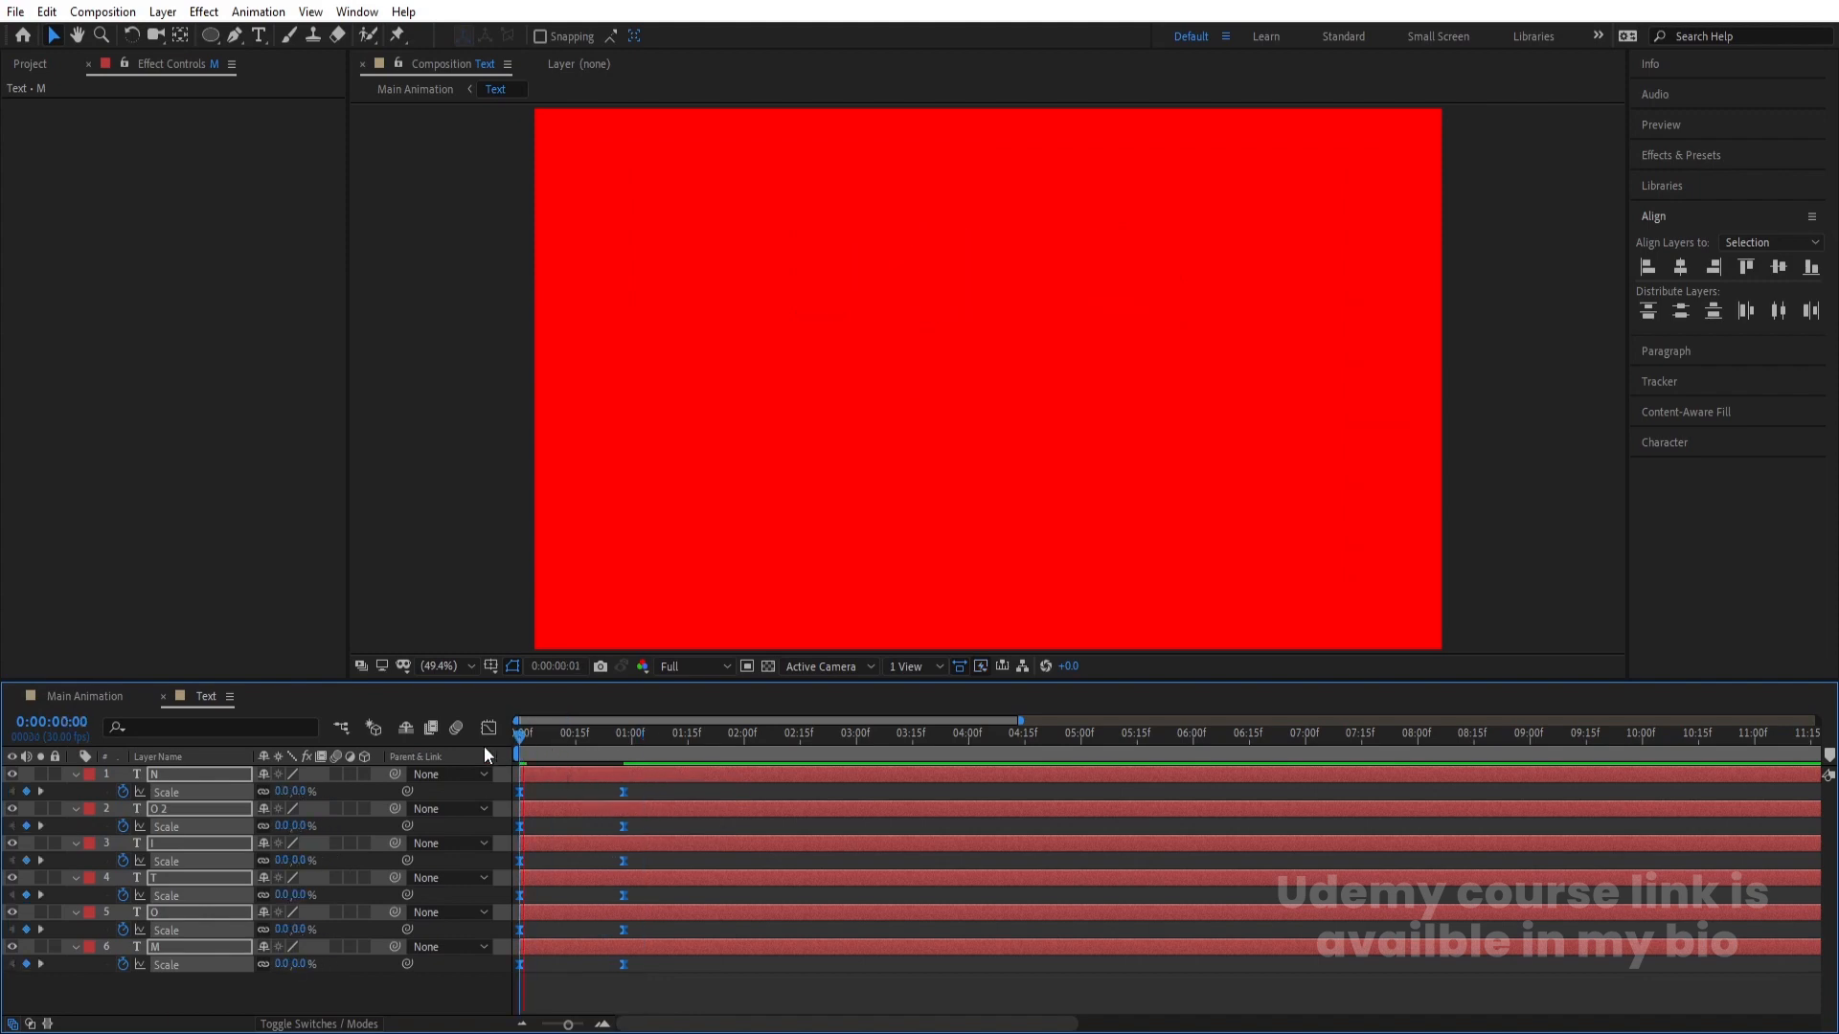
key("space")
- Add Rotation keyframes to all letters at 0:00:00:00, and set Rotation to 1 full turn at 0:00:01:10
key("r")
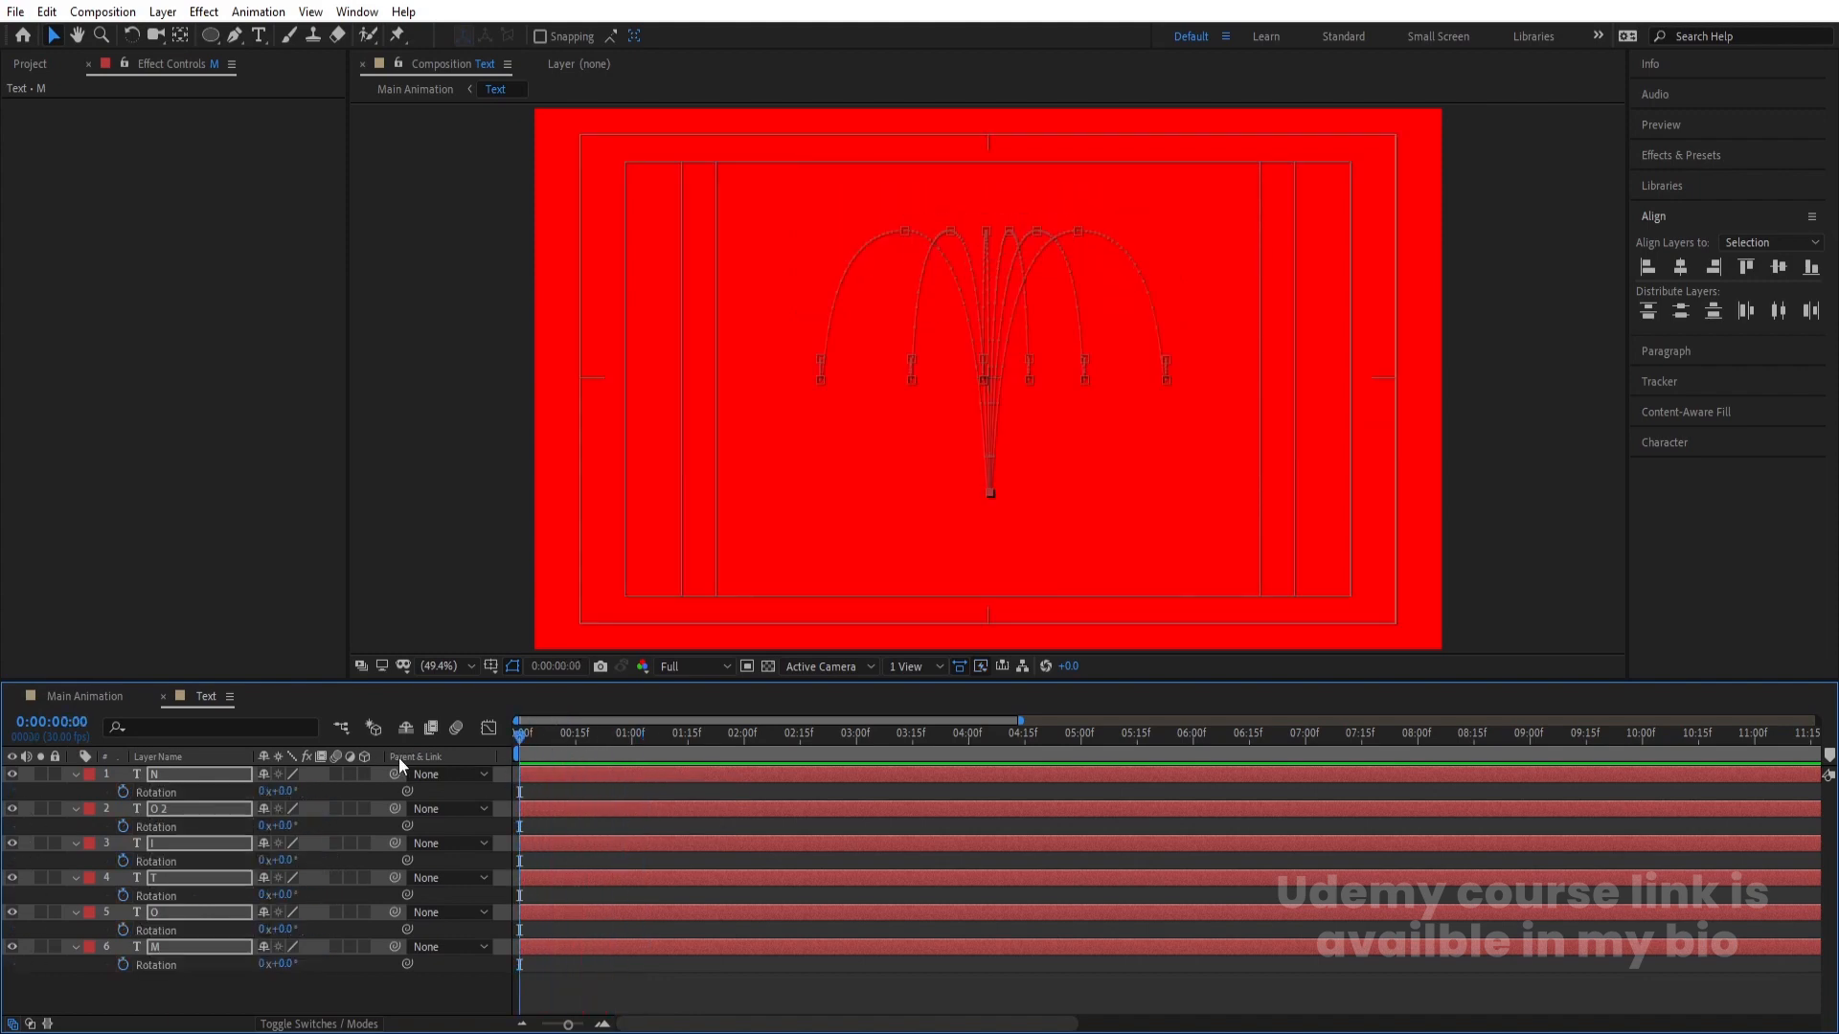
left_click(123, 792)
key("u")
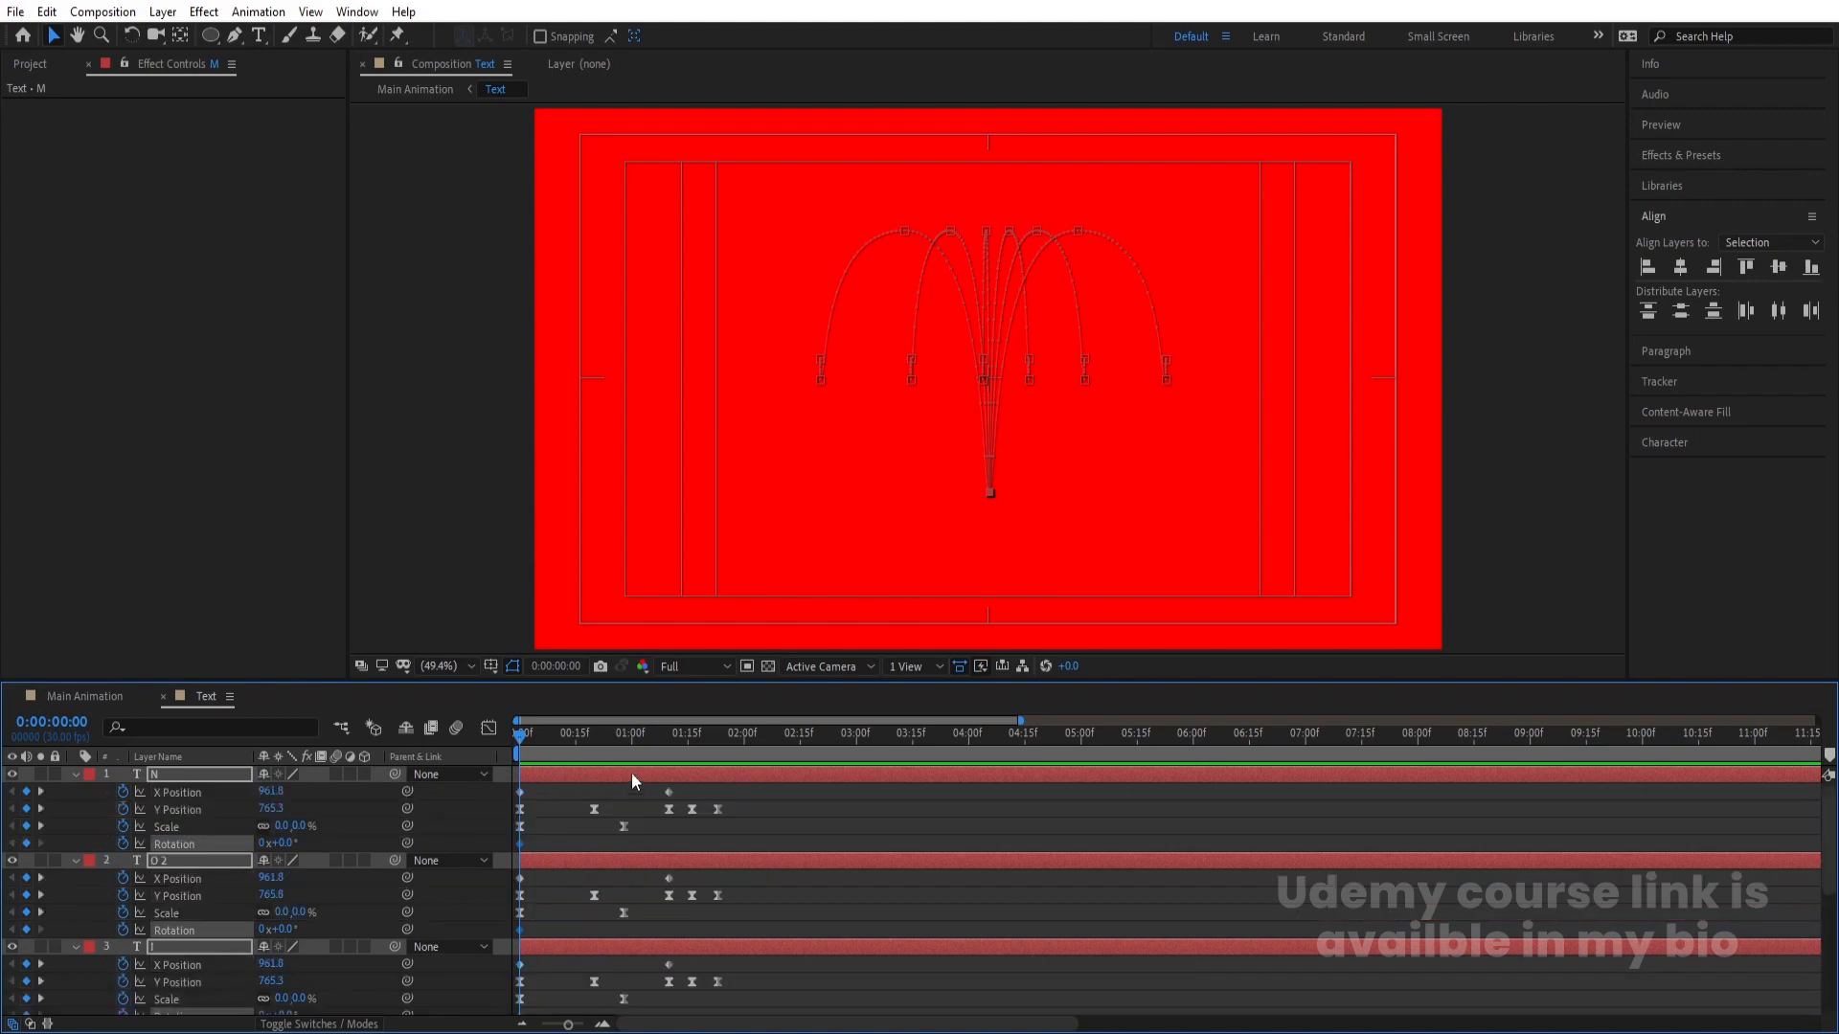
left_click(670, 751)
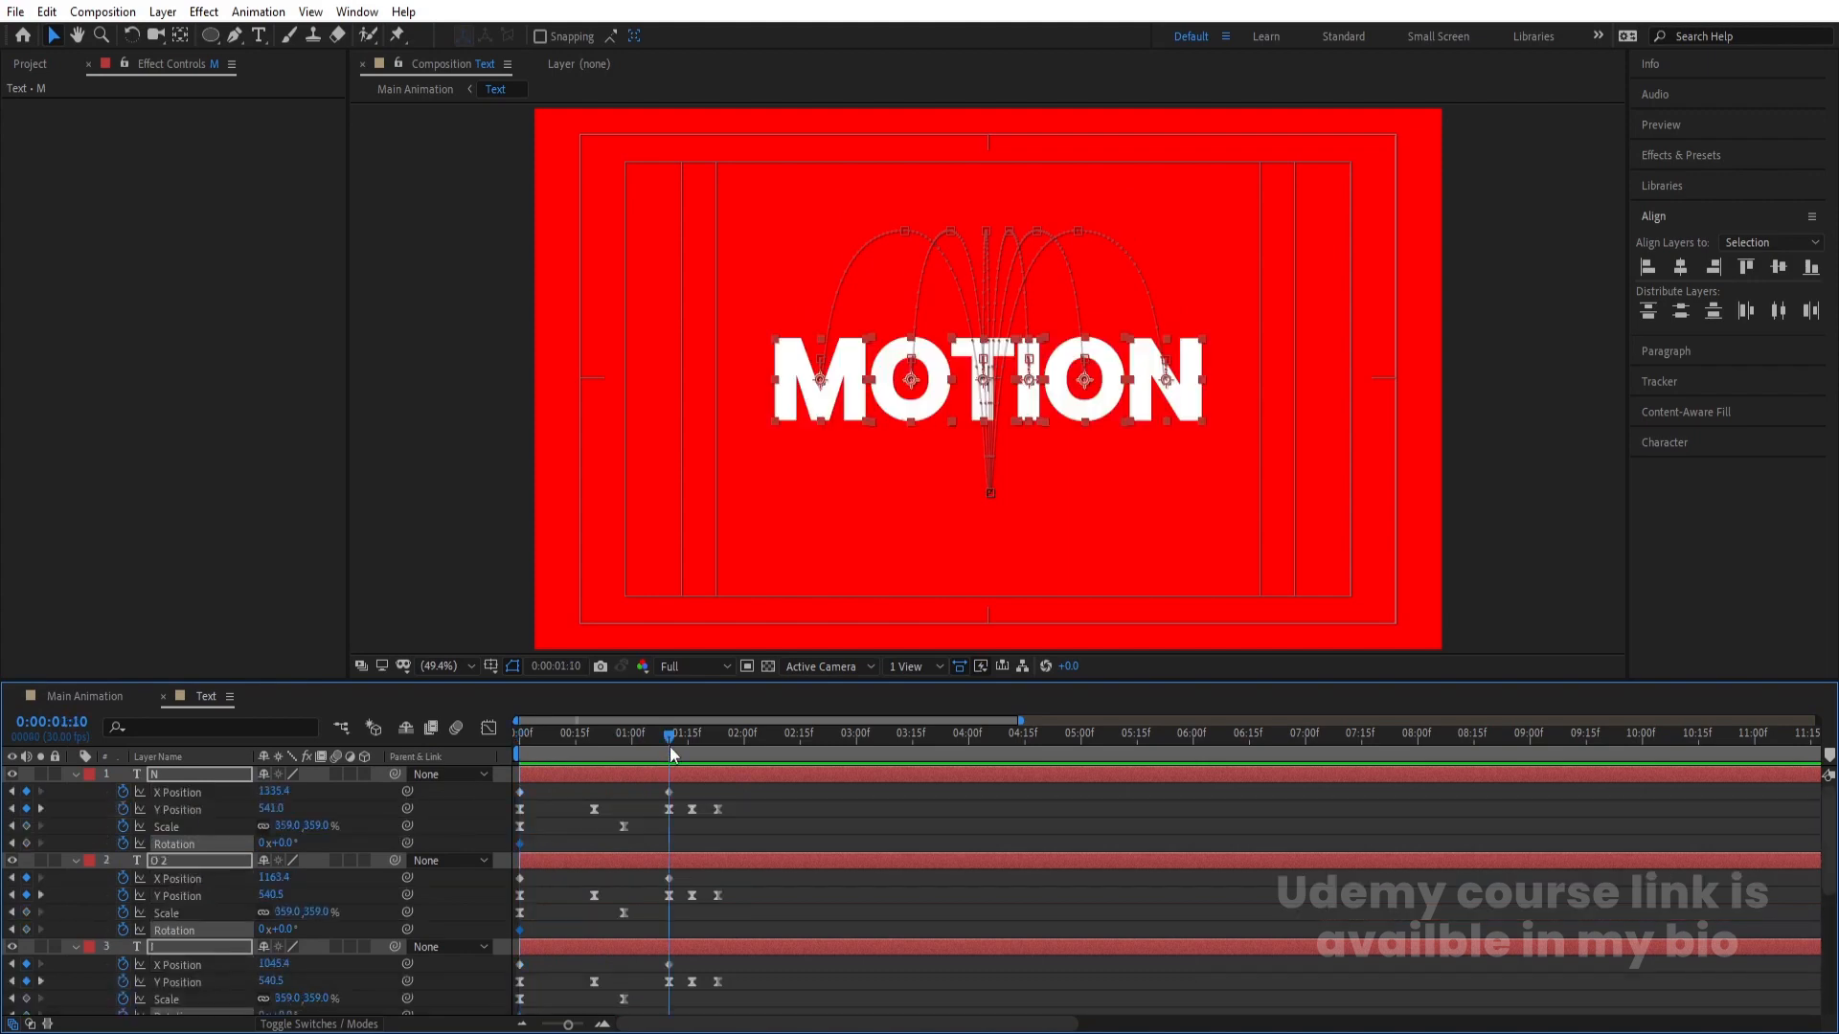
left_click(261, 843)
type("1")
key("Return")
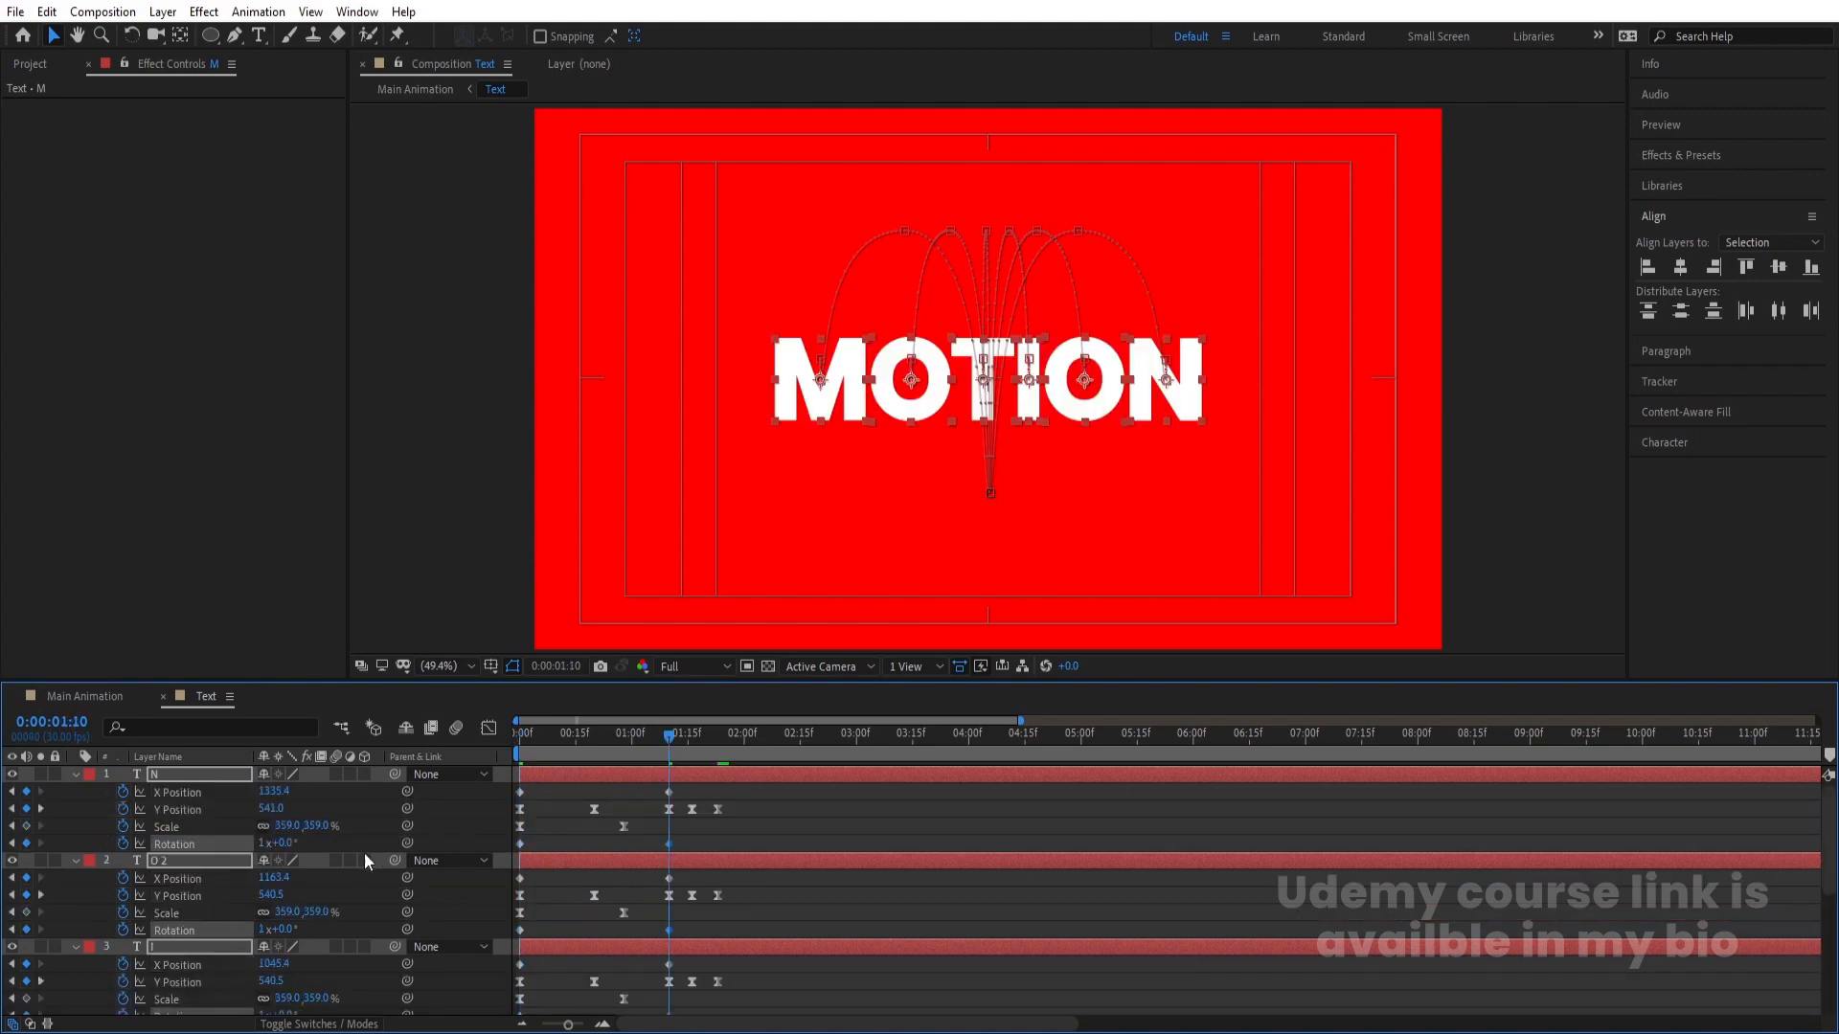
- Show only the letters' Rotation keyframes and apply Easy Ease to all of them
left_click(695, 830)
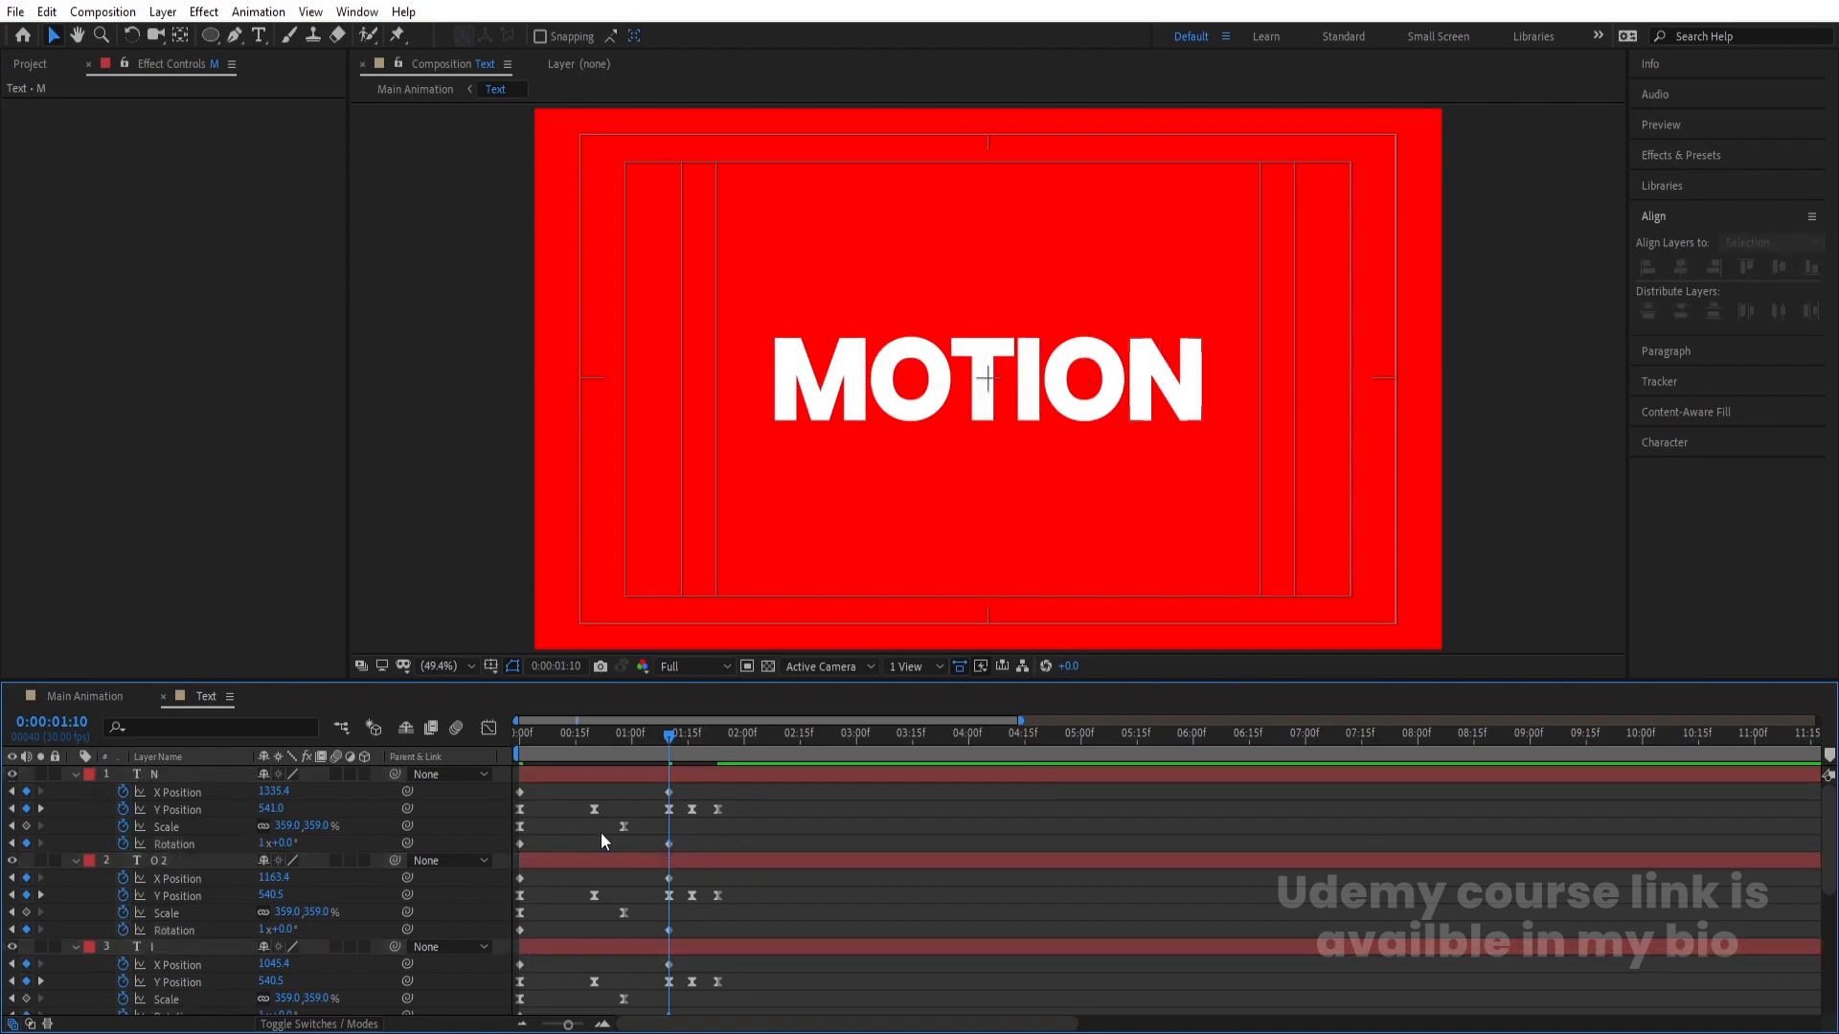
key("r")
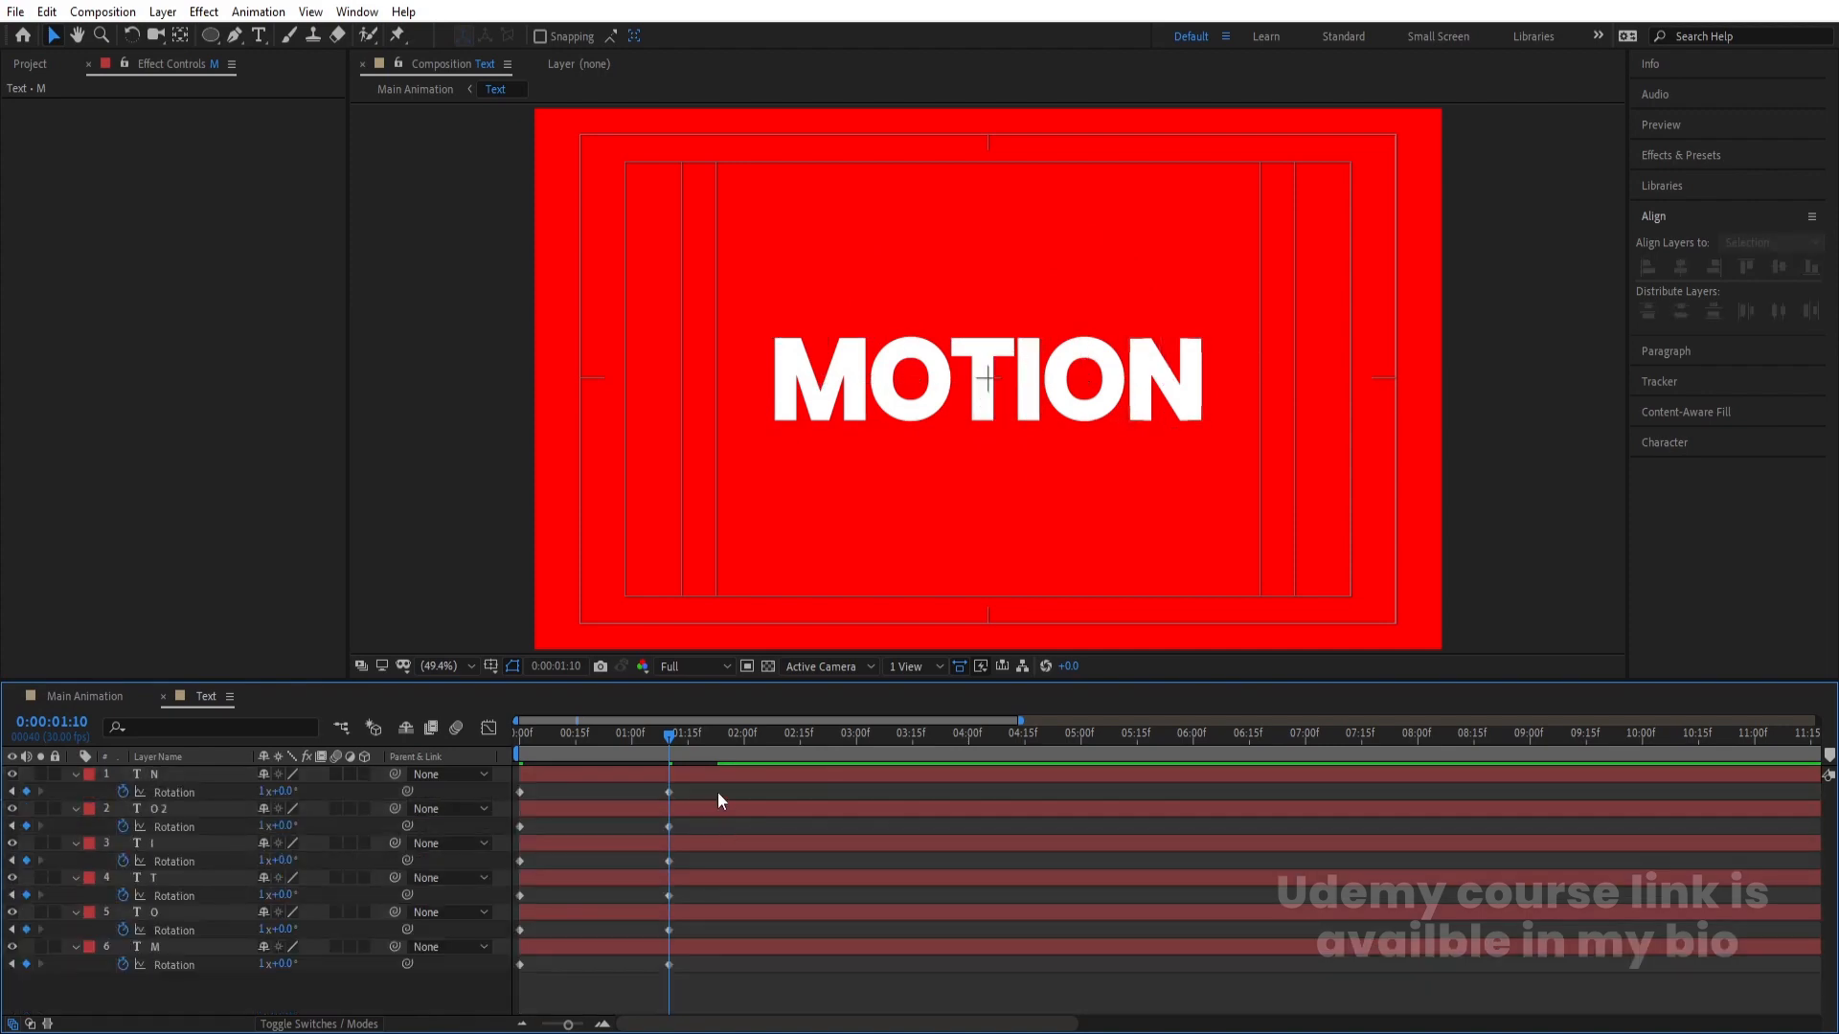
left_click_drag(716, 791, 469, 1002)
key("F9")
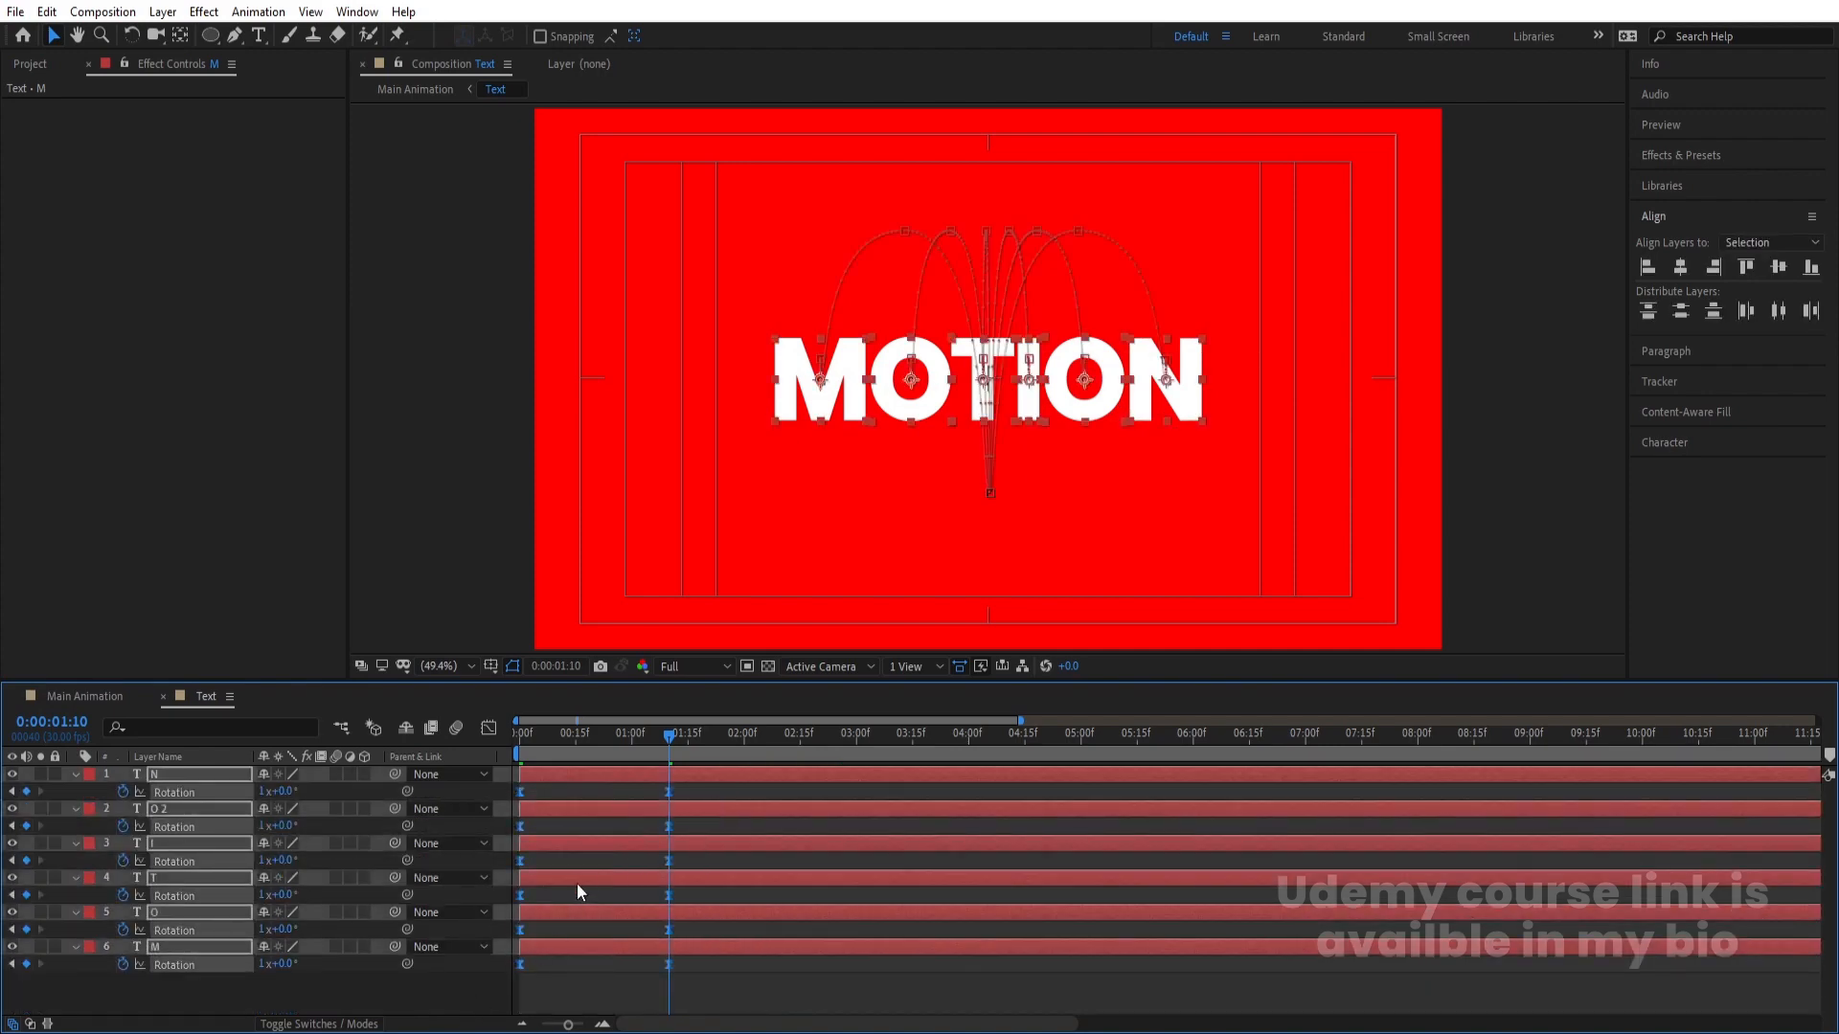
- Reshape the letters' Rotation speed curve into a steep peak midway between the keyframes, and preview the spin
left_click(487, 727)
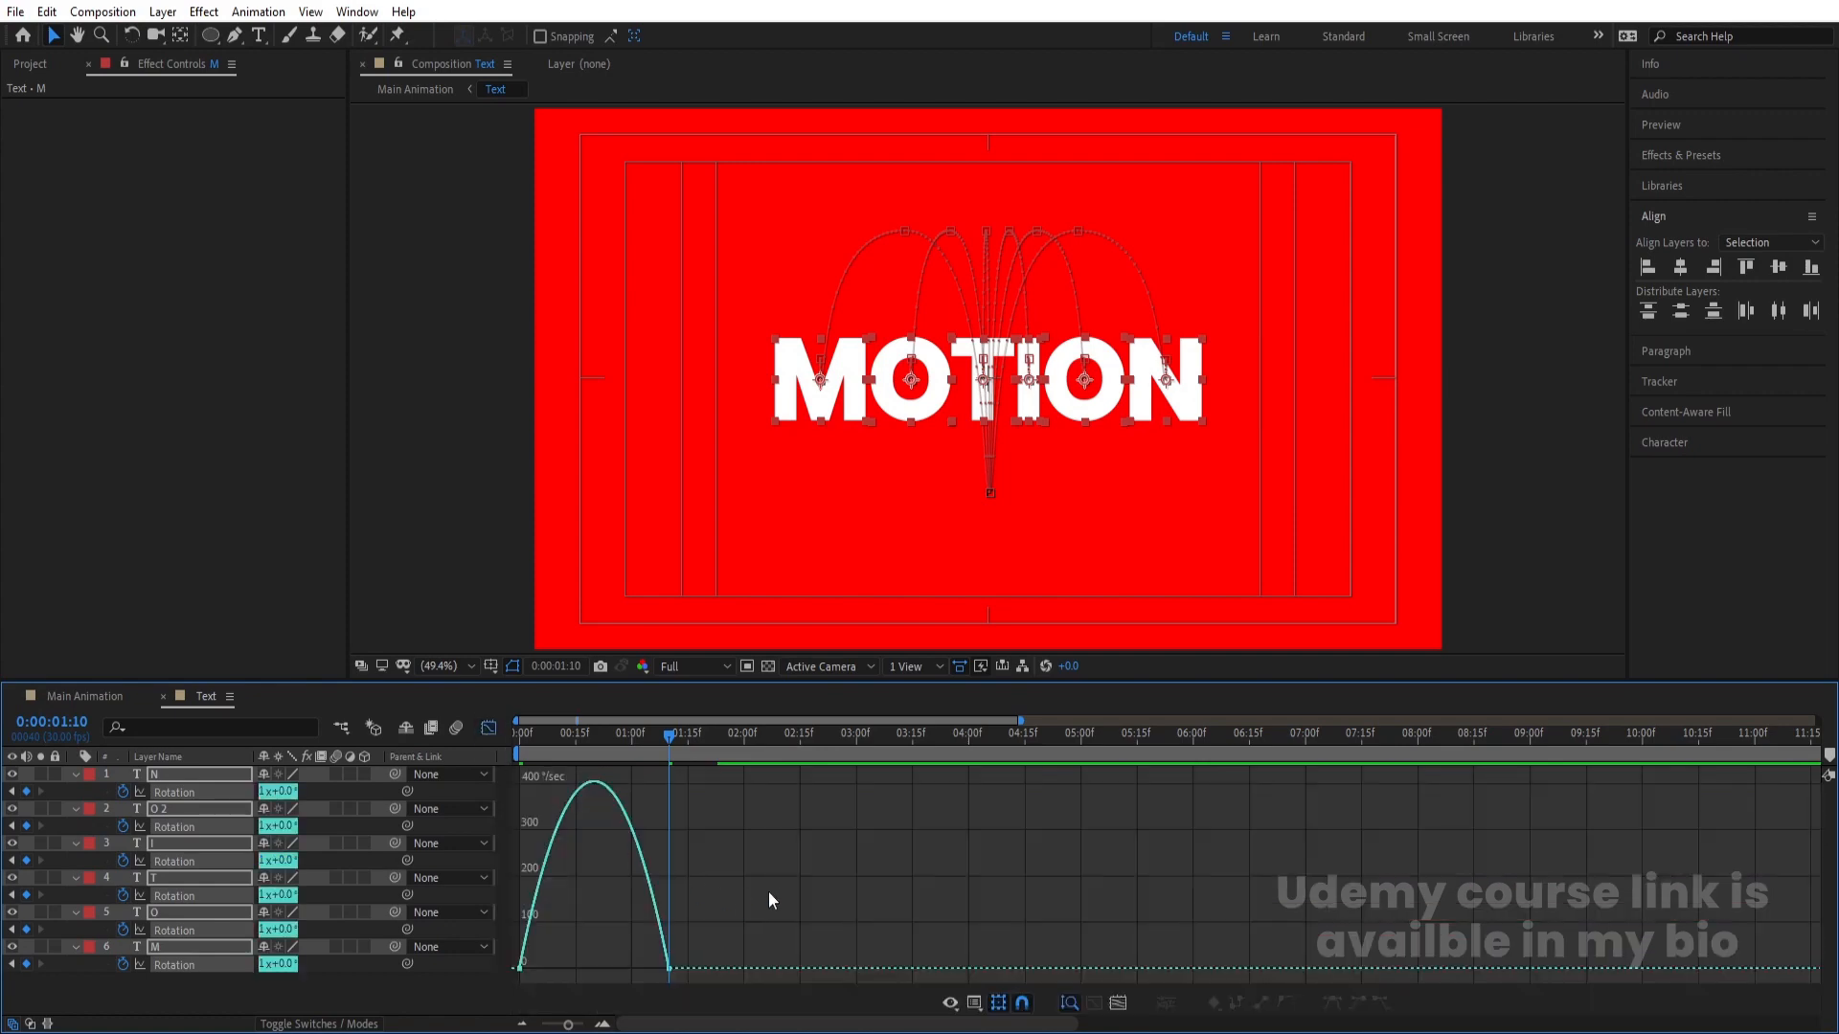
left_click_drag(768, 900, 444, 1018)
left_click_drag(641, 967, 573, 963)
left_click_drag(534, 737, 489, 739)
key("space")
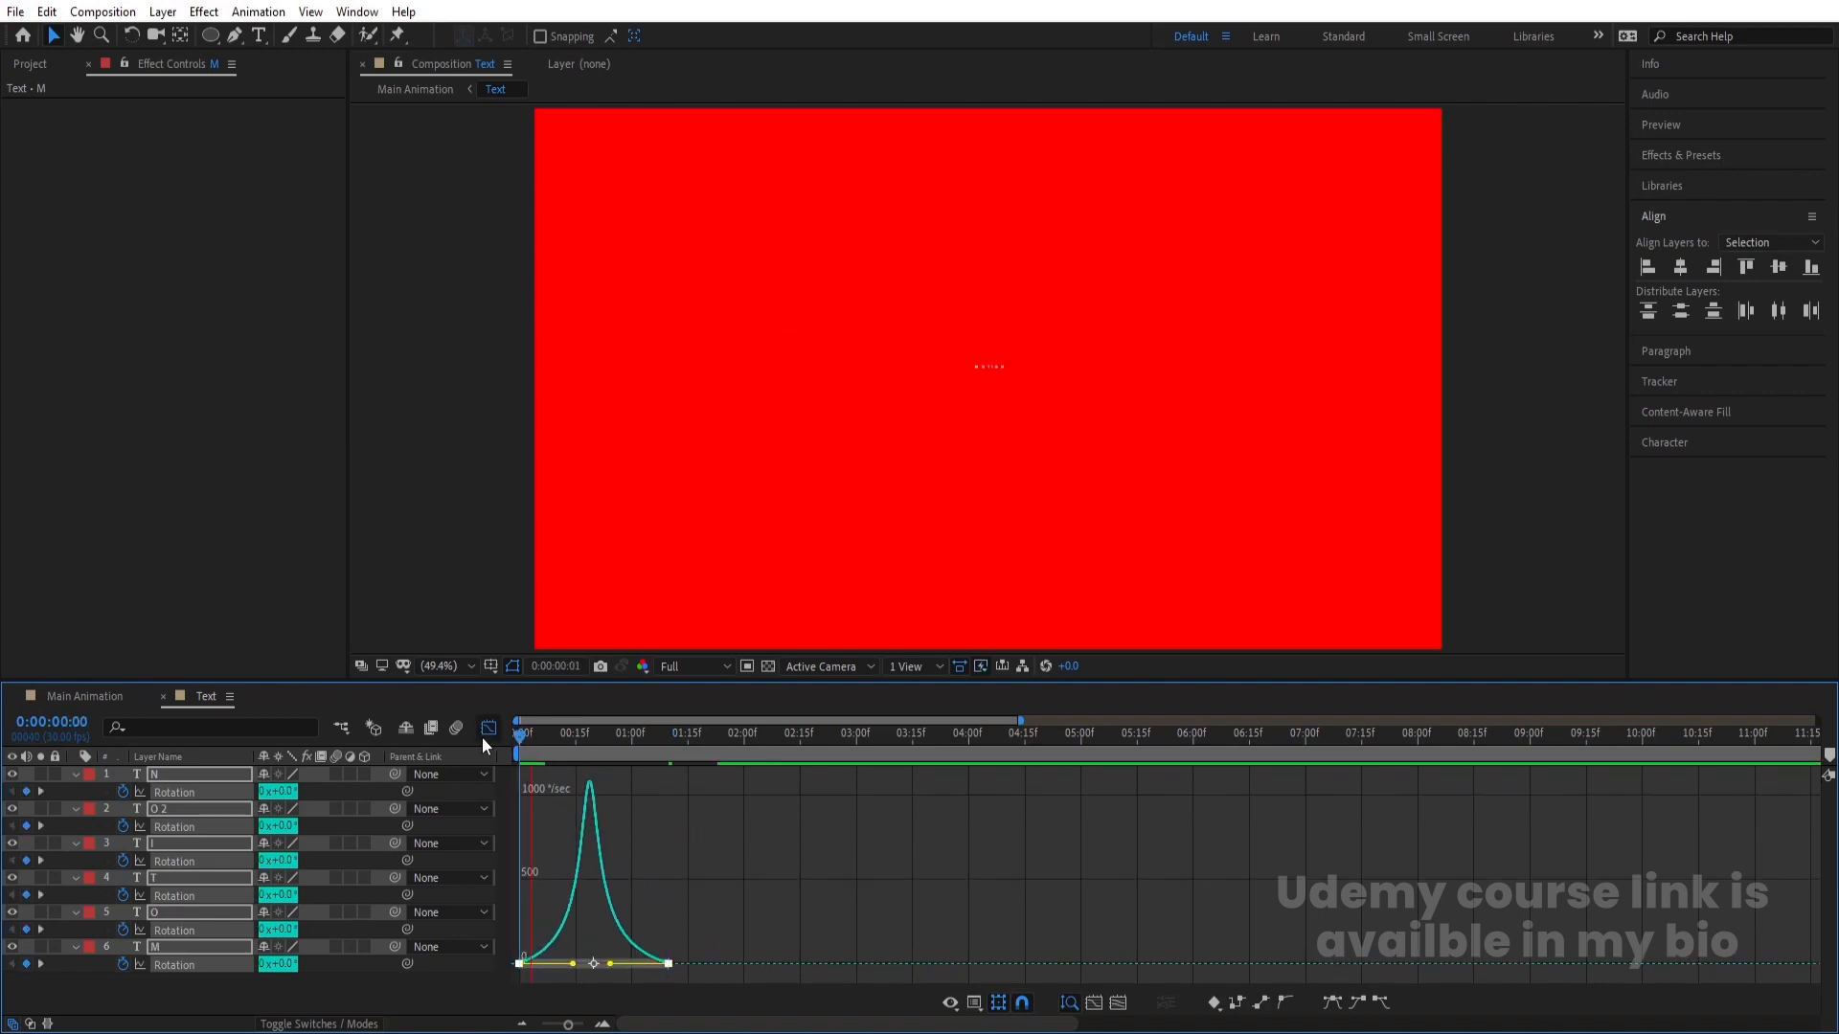
left_click(490, 730)
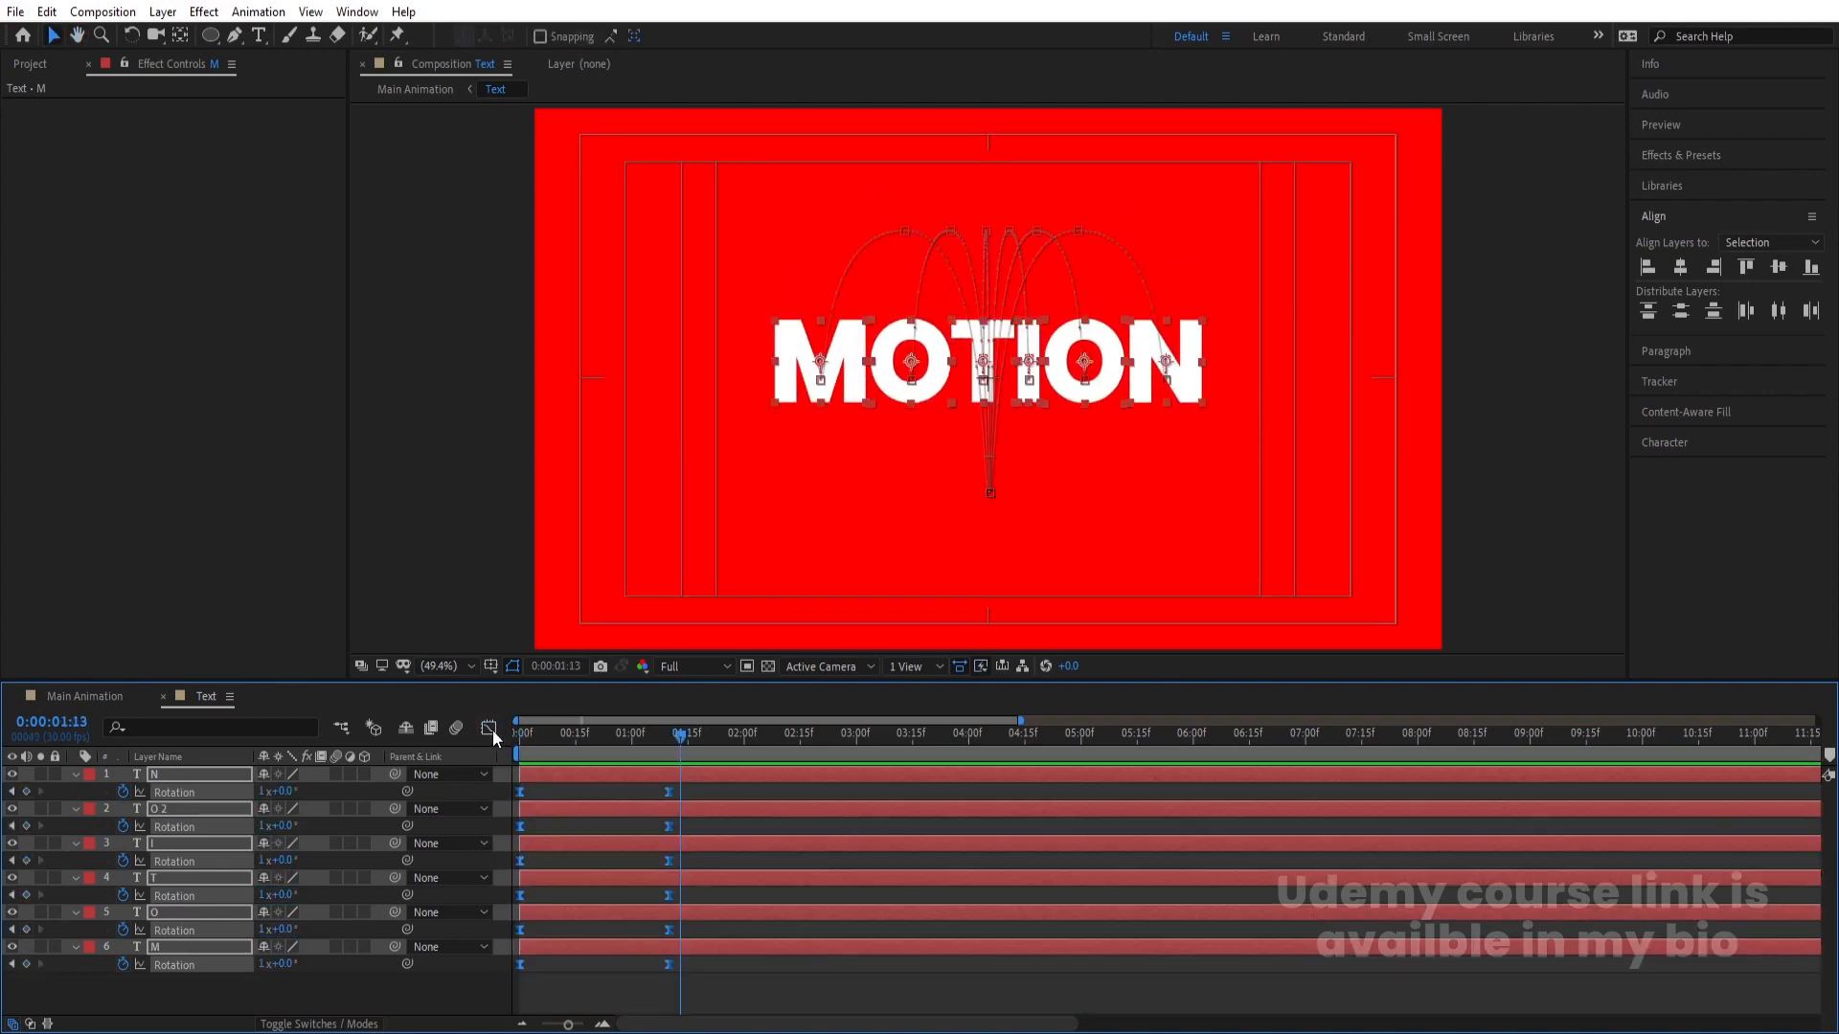
- Enable motion blur for all letter layers and the composition, and preview it from the start
left_click(336, 774)
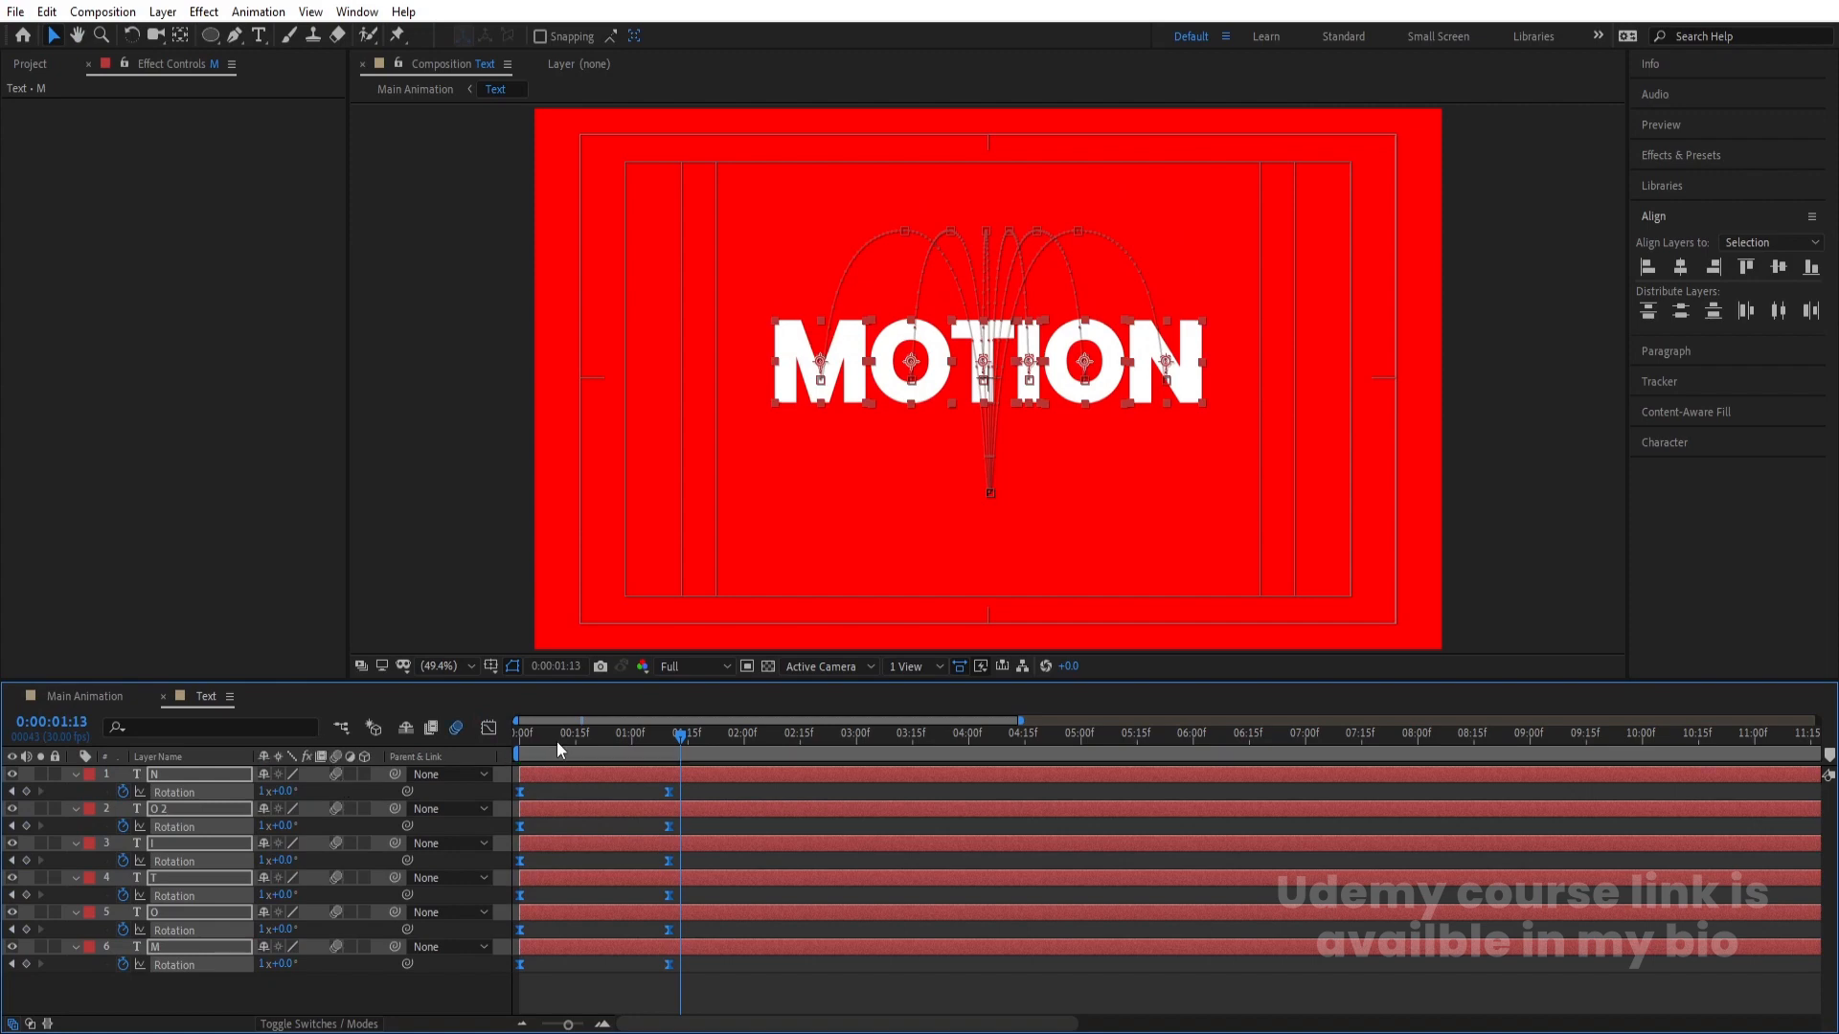
left_click_drag(556, 742, 444, 741)
key("space")
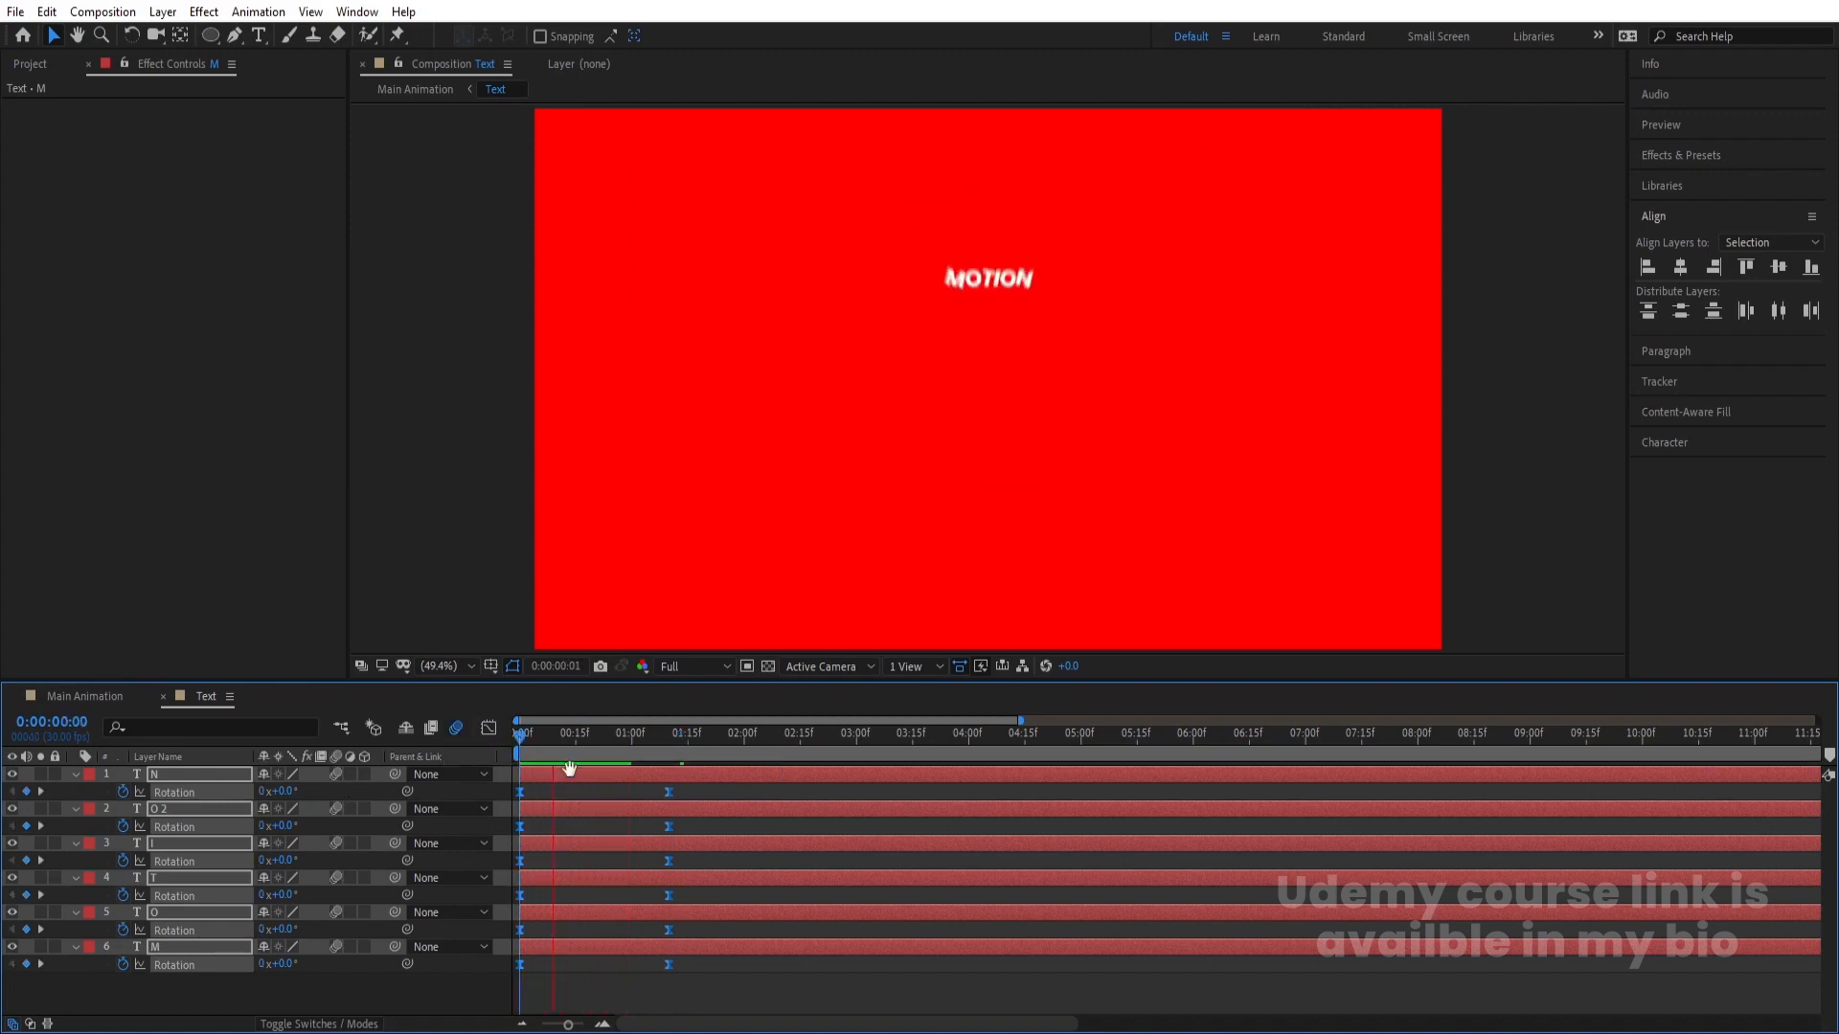
key("space")
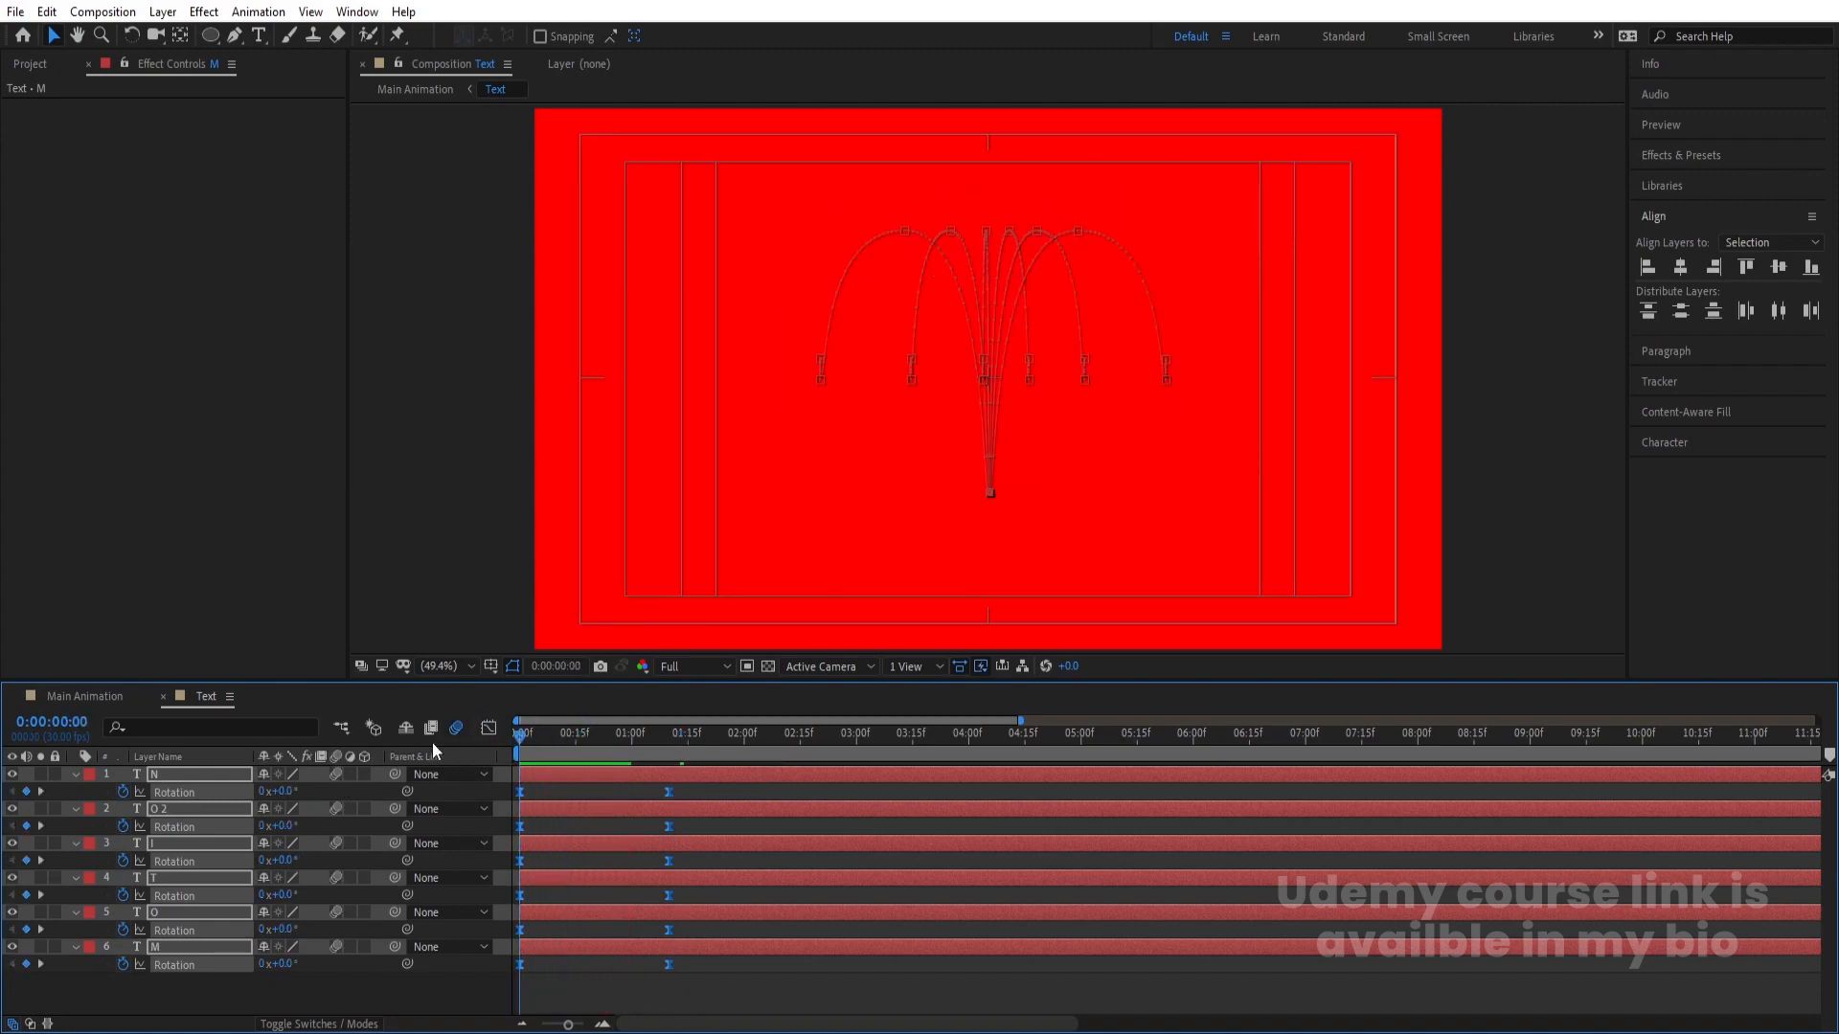
- Collapse the letter layers' properties and shift the first O layer to start at 0:00:00:02
left_click(577, 982)
key("u")
key("u")
key("=")
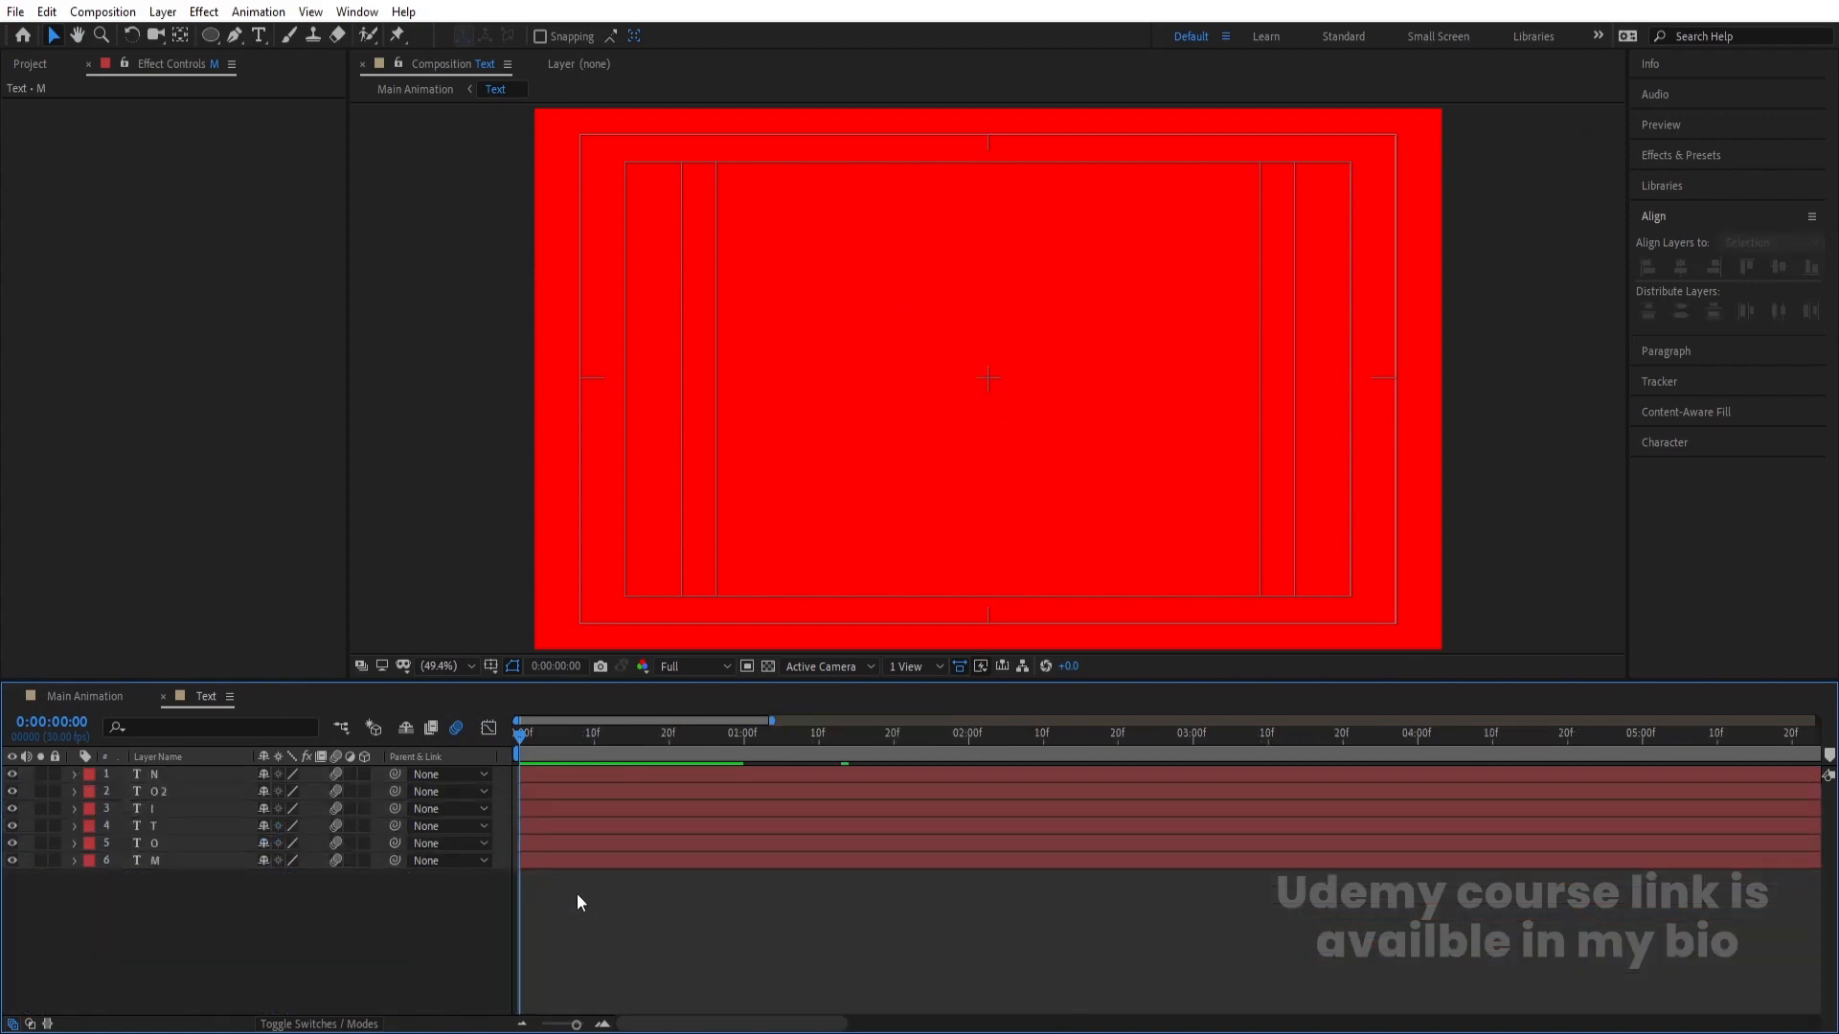
key("=")
key("=")
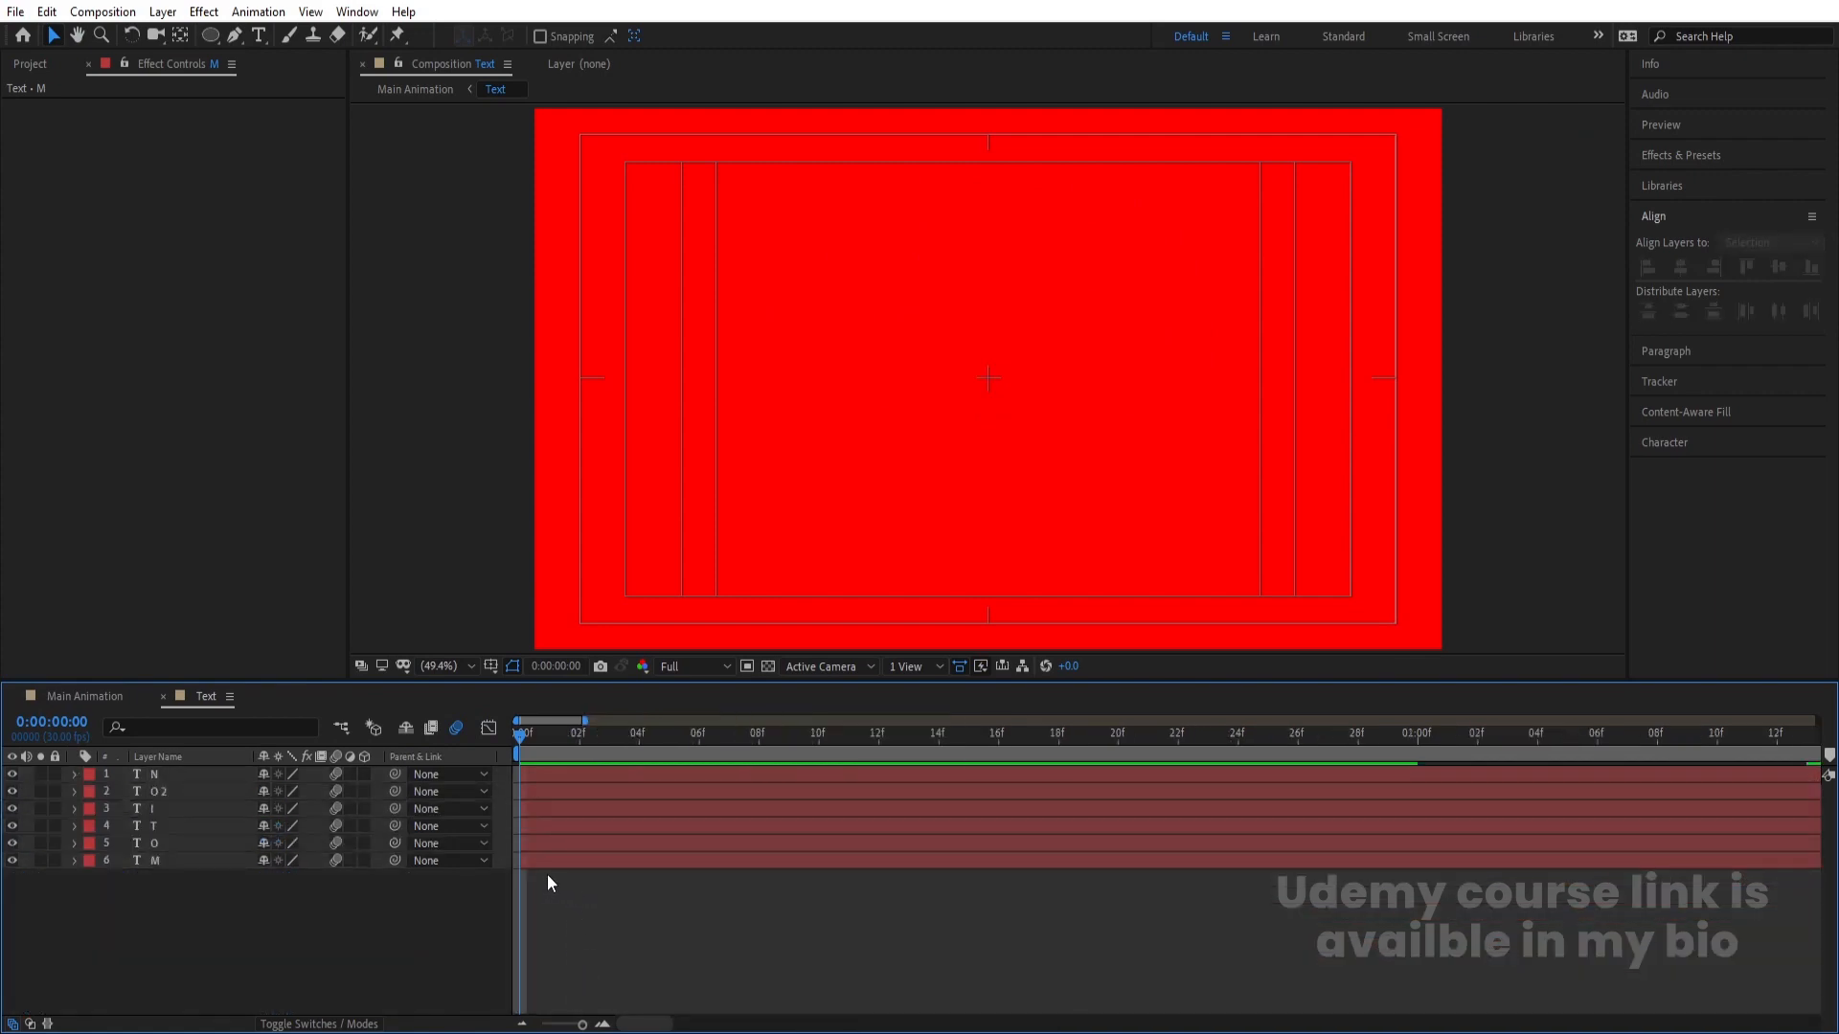
key("Page_Down")
key("Page_Down")
left_click(193, 840)
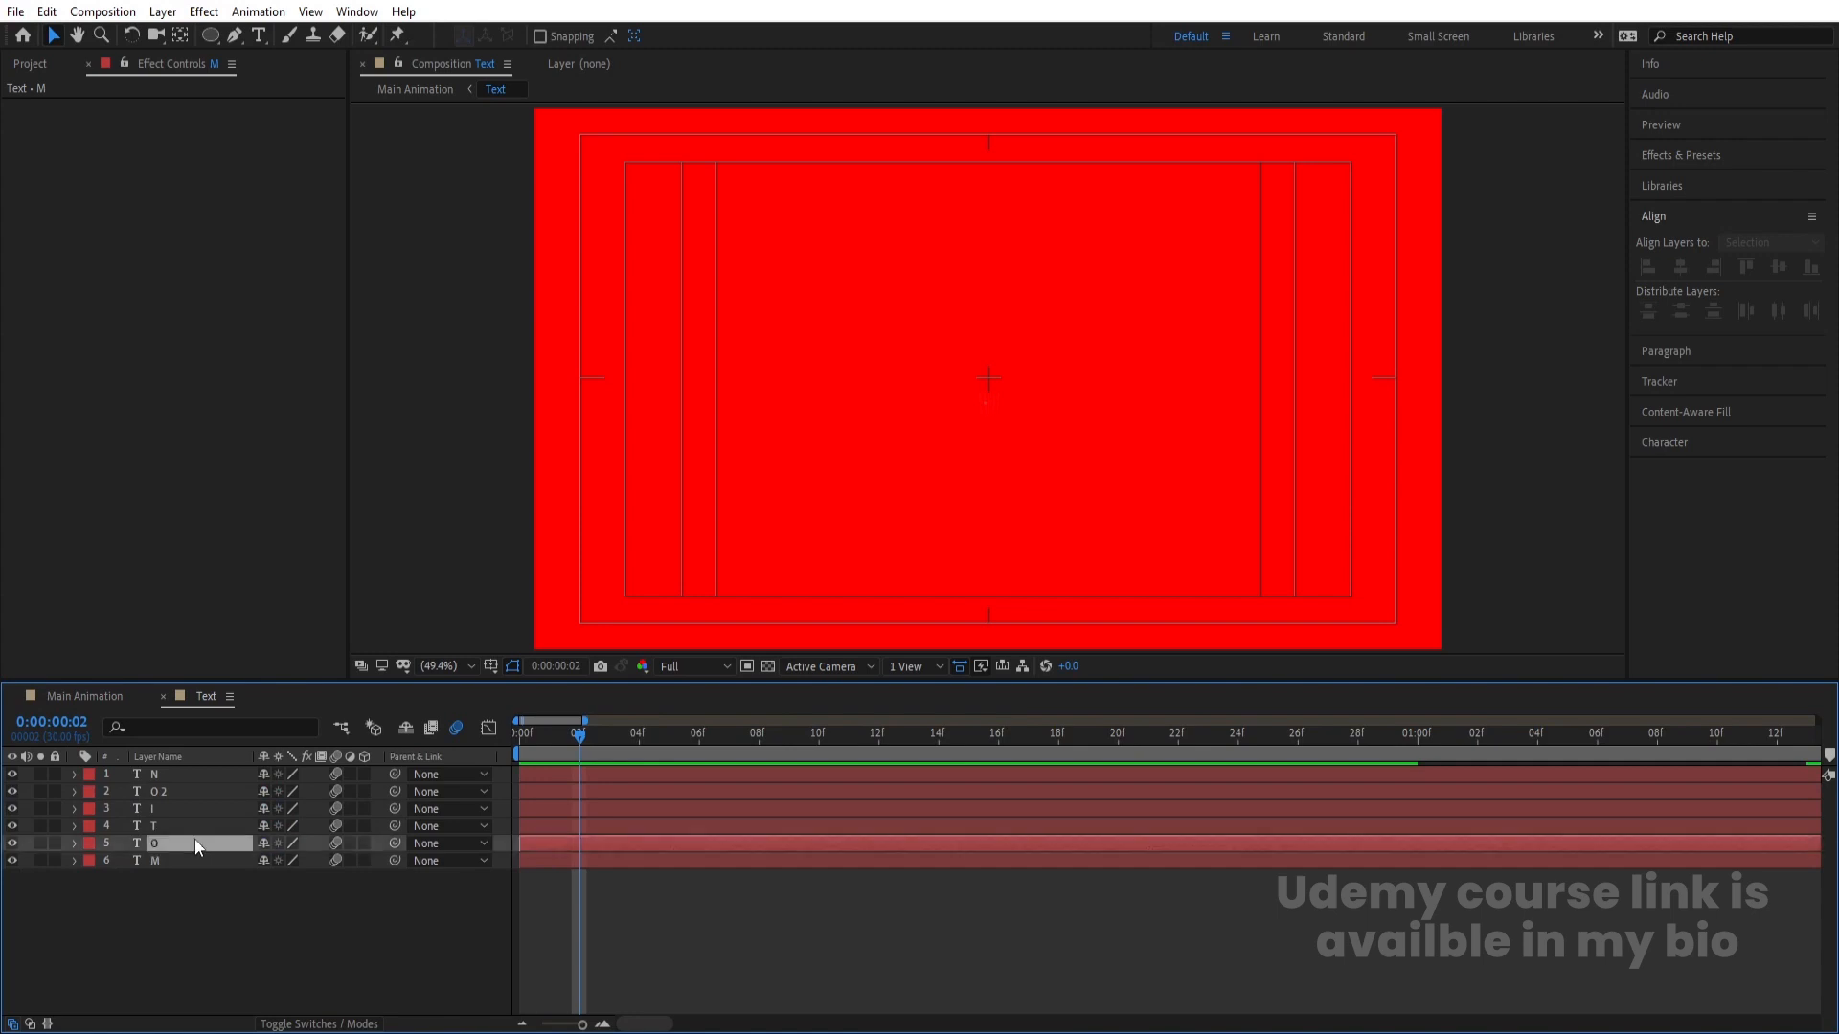
key("alt+bracketleft")
- Shift the T layer to start at 0:00:00:04 and the I layer at 0:00:00:06
key("Page_Down")
key("Page_Down")
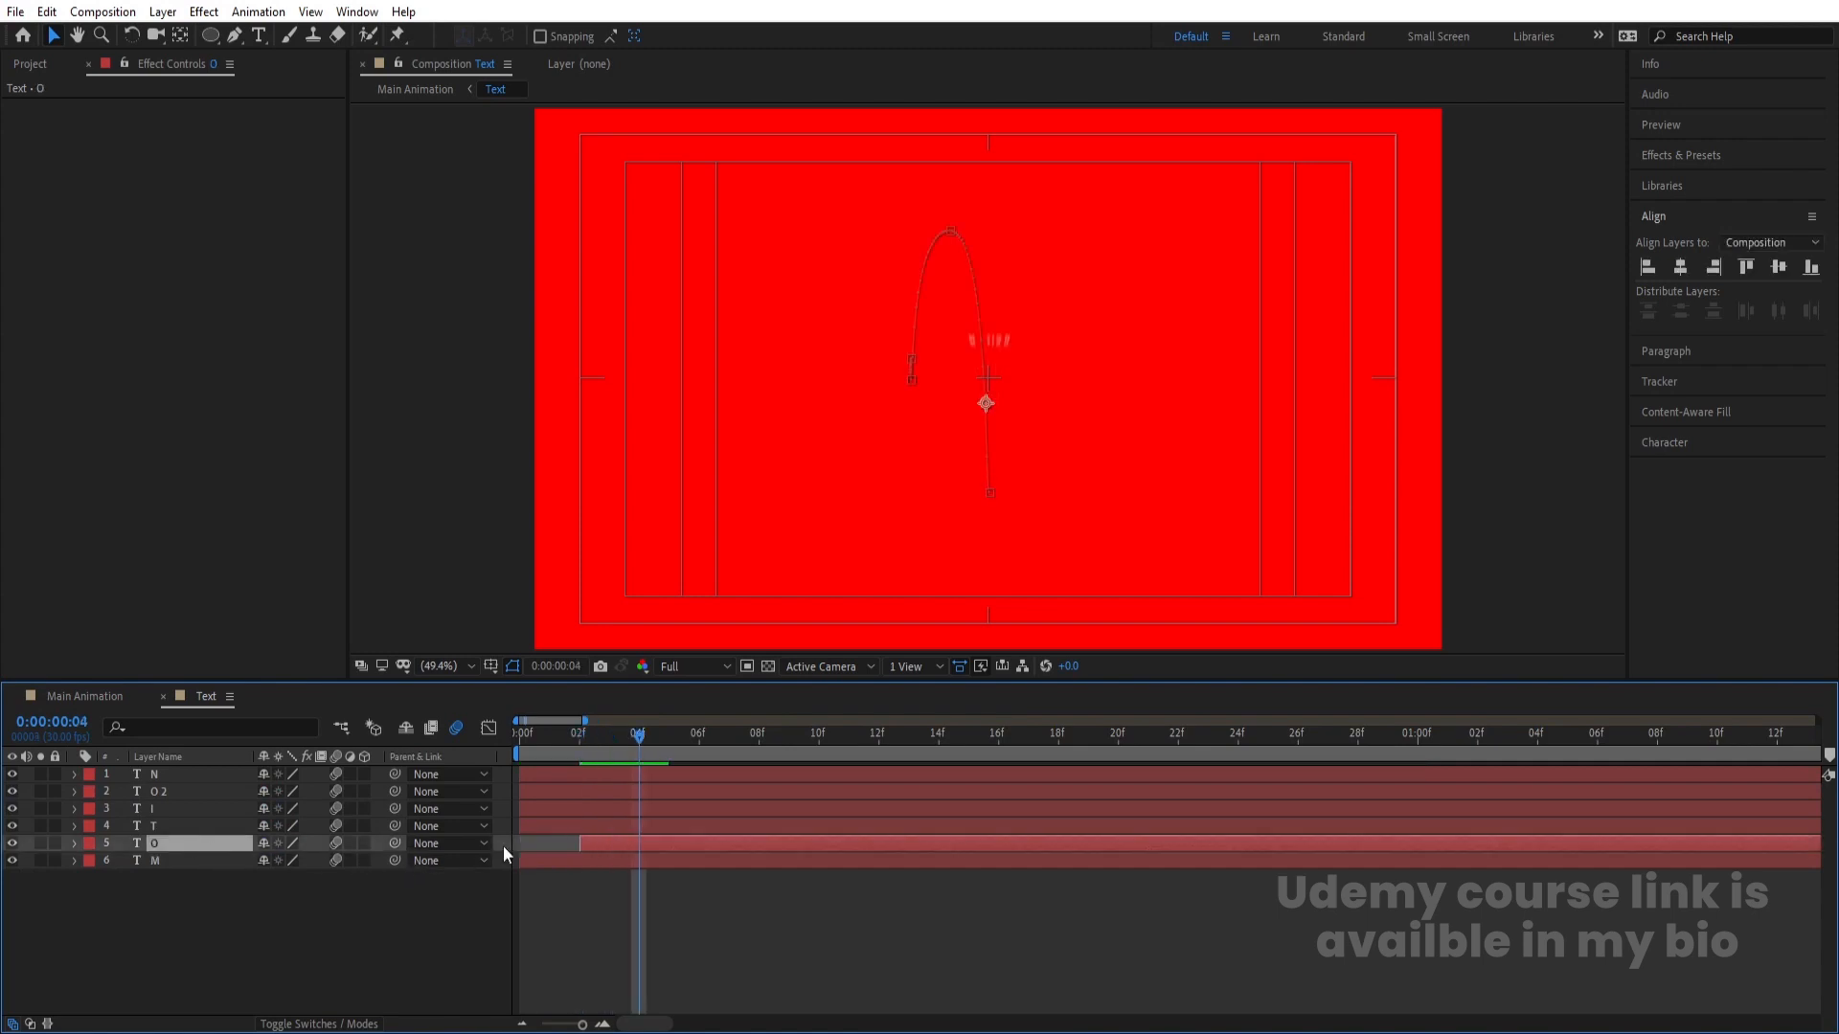
left_click(559, 825)
key("alt+bracketleft")
key("Page_Down")
key("Page_Down")
left_click(678, 809)
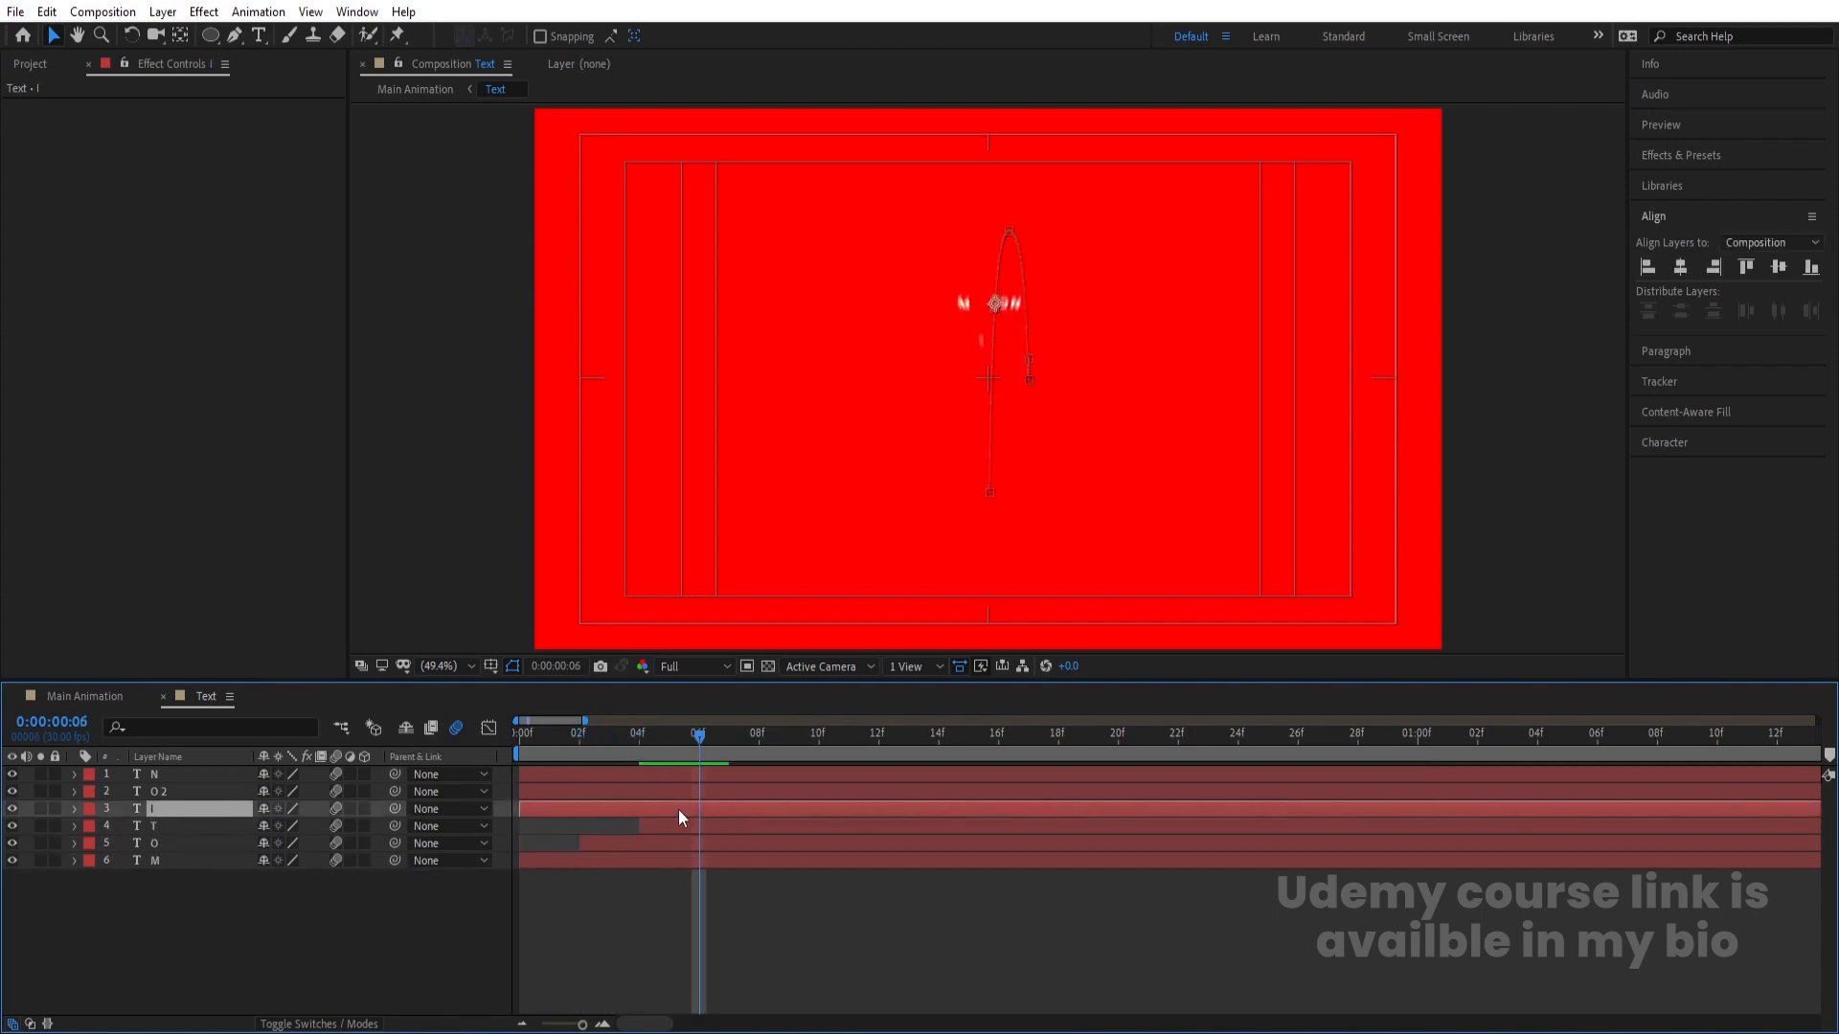
key("alt+bracketleft")
- Shift the O 2 layer to start at 0:00:00:08 and the N layer at 0:00:00:10
key("Page_Down")
key("Page_Down")
left_click(726, 788)
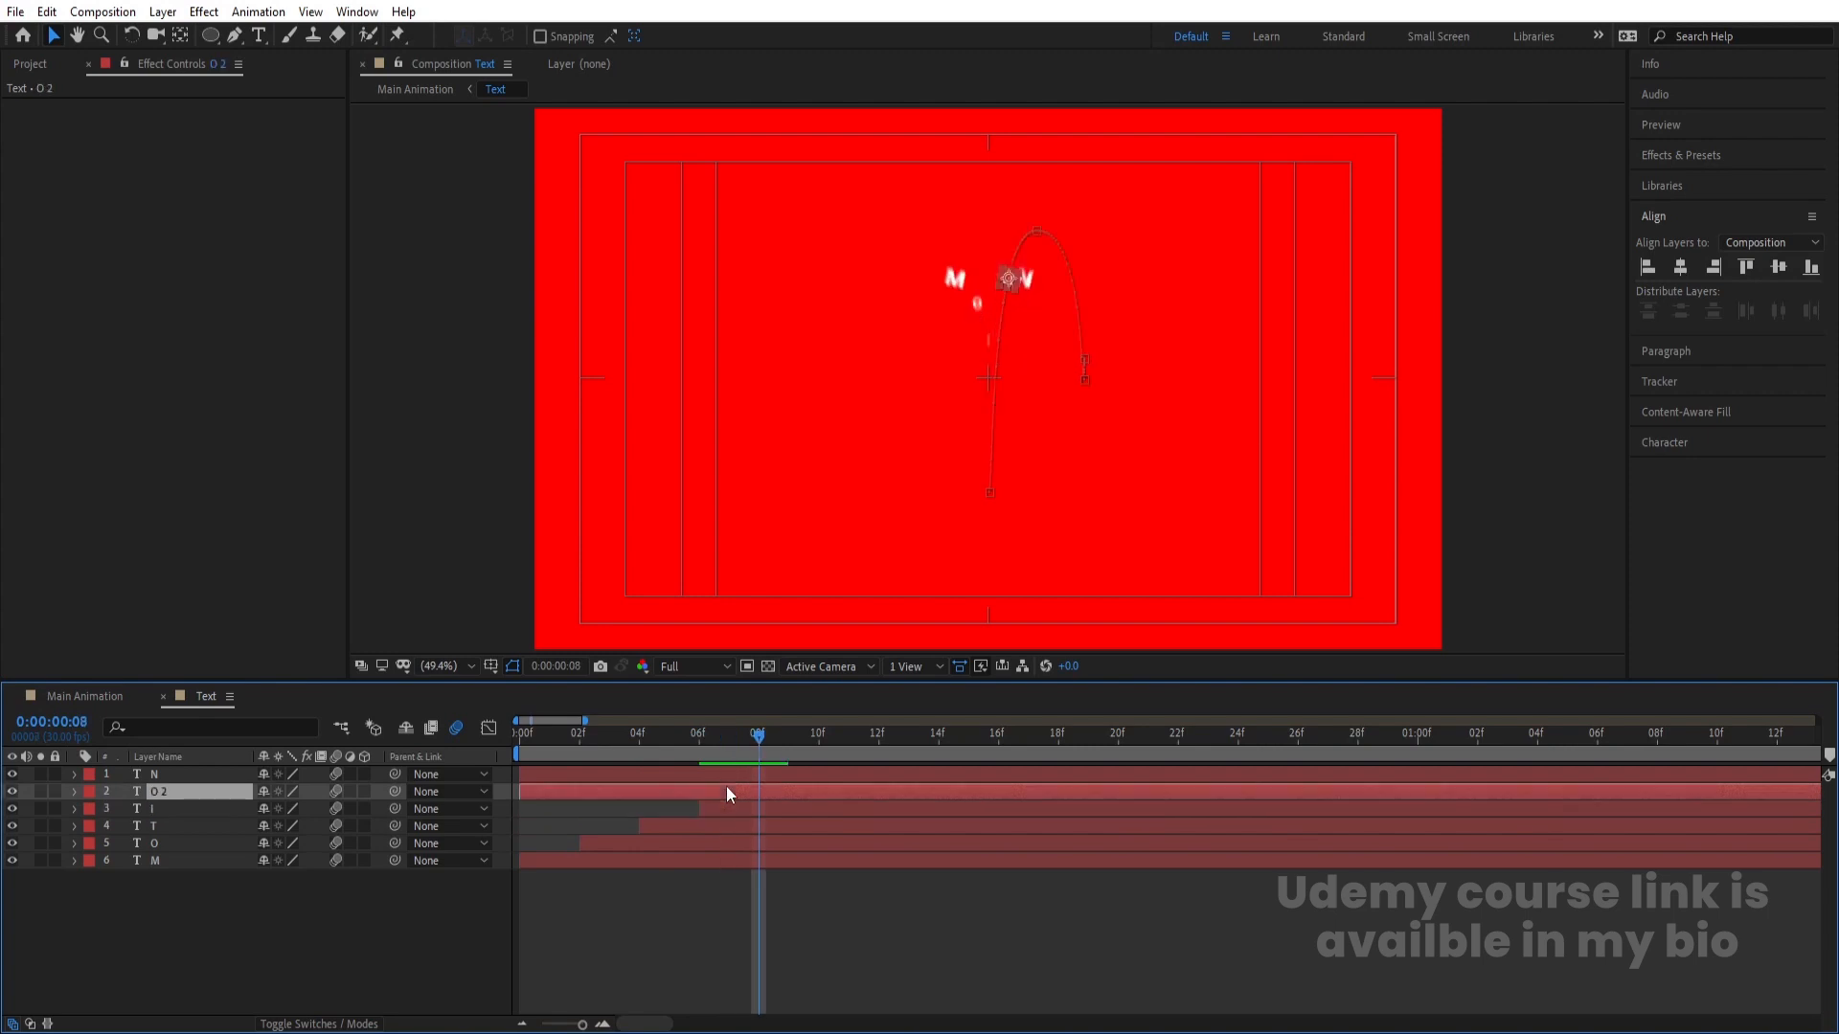
key("p")
key("bracketleft")
key("Page_Down")
key("Page_Down")
left_click(761, 778)
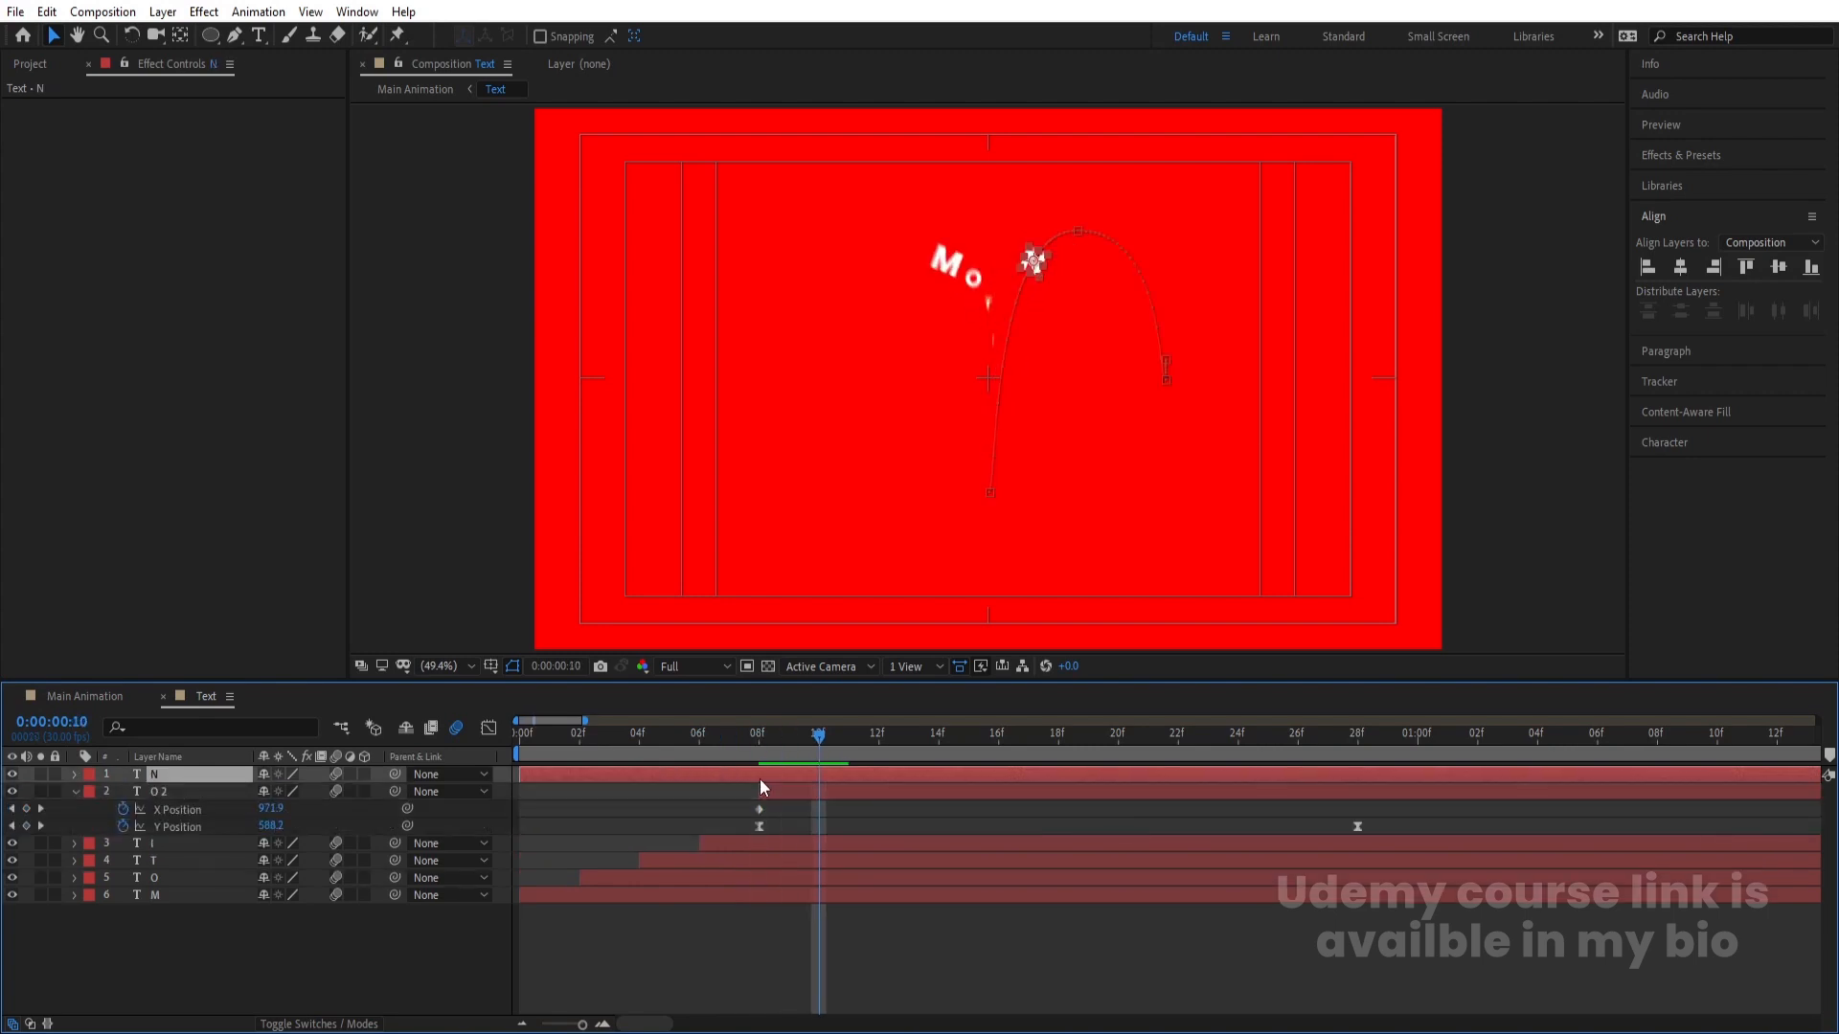
key("alt+bracketleft")
- Play back the Text composition to check the staggered letters
key("space")
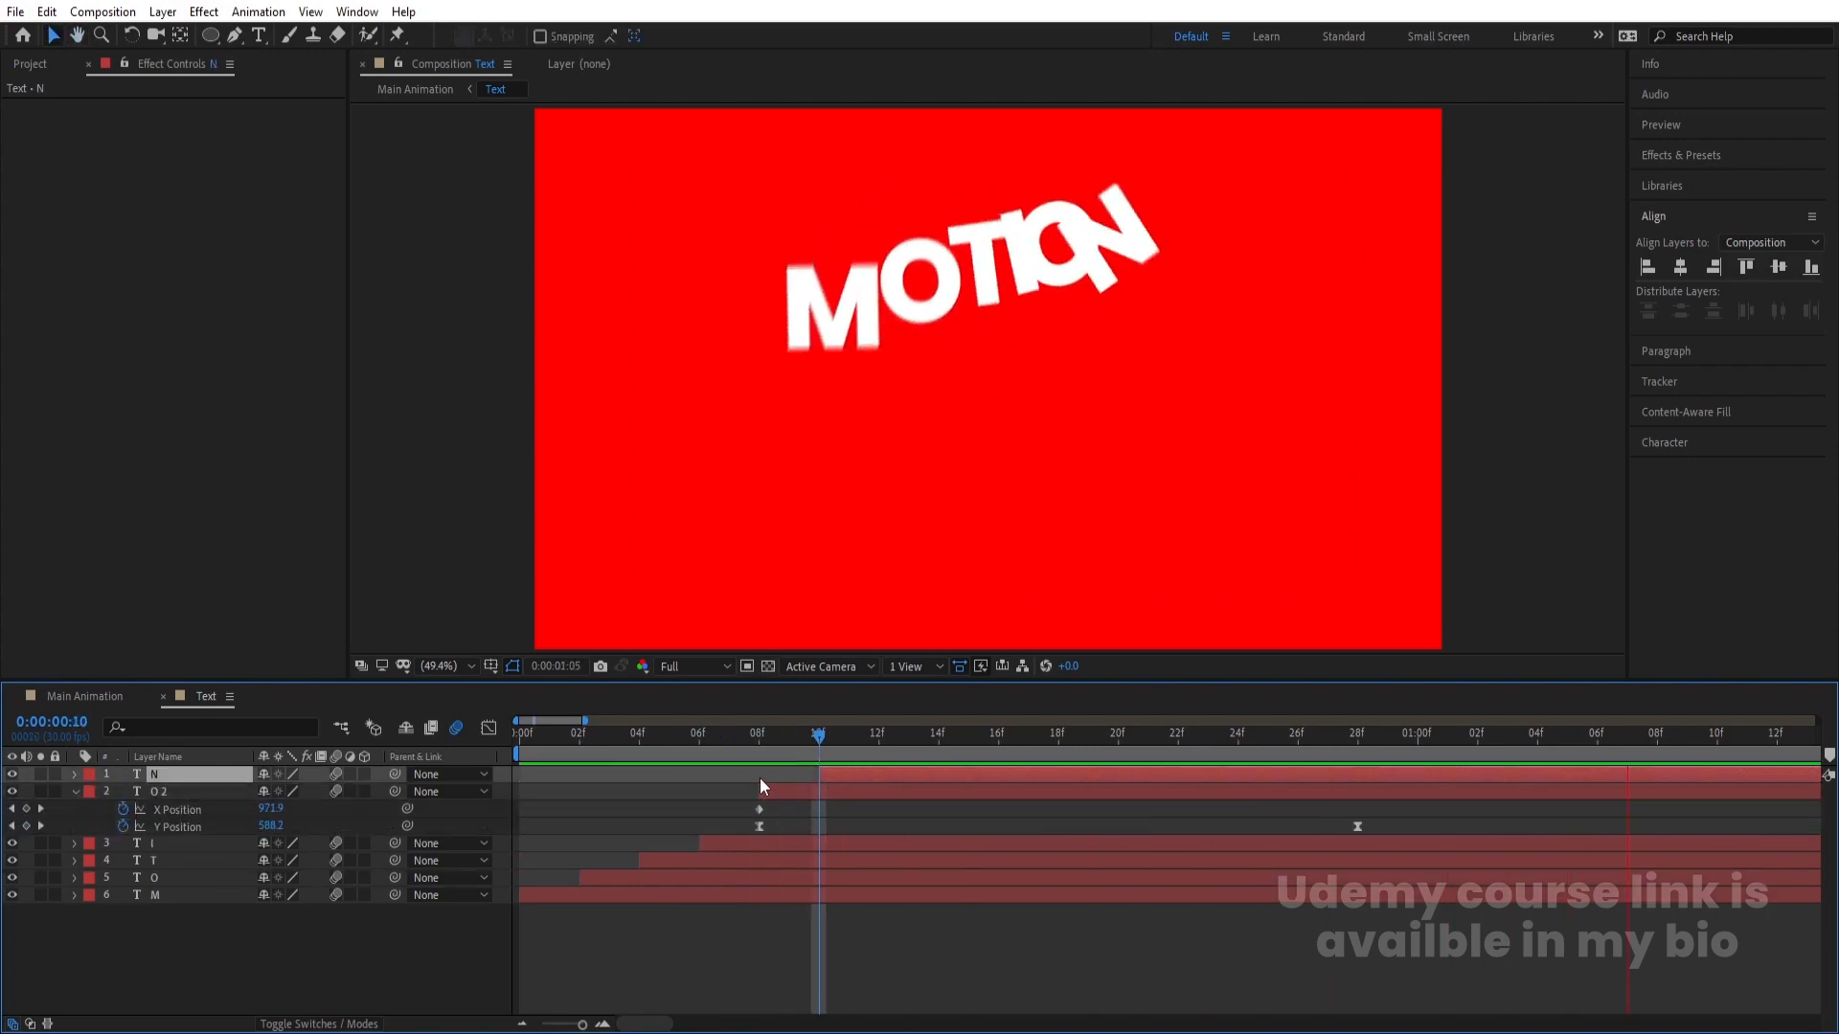
key("space")
key("semicolon")
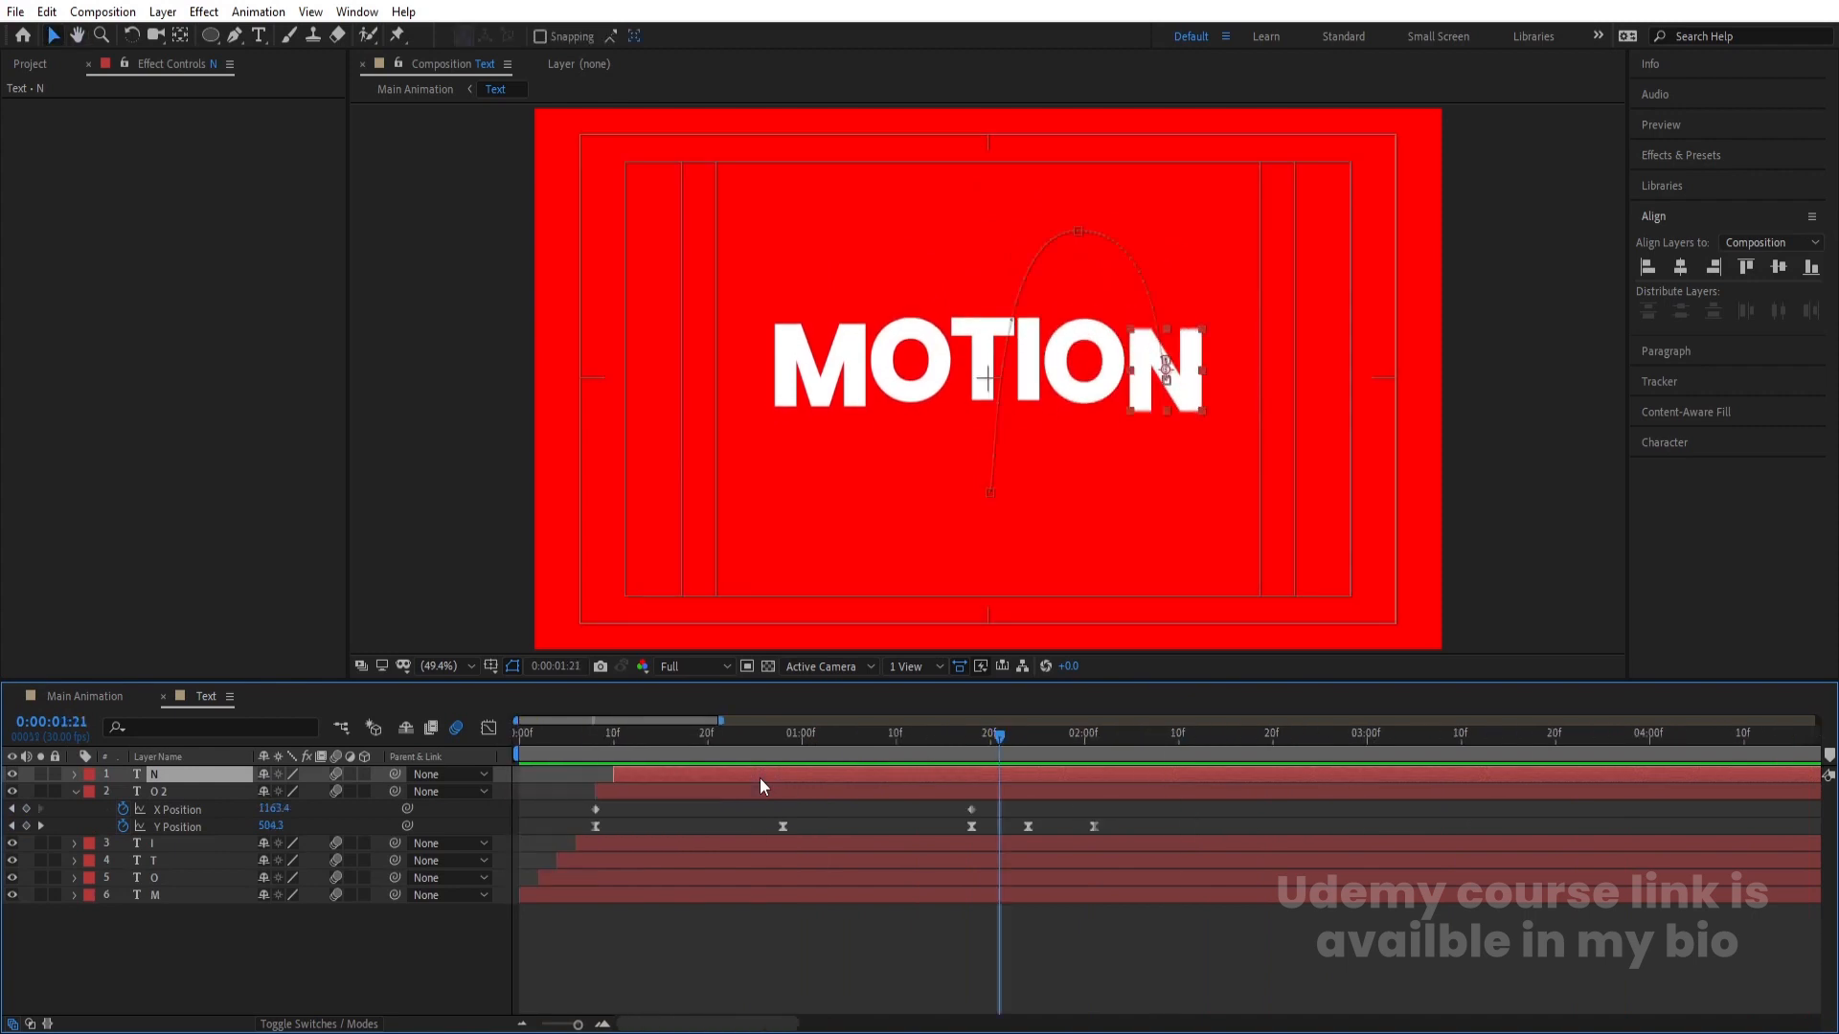
- Play back the Main Animation composition around the explosion and from the beginning to check the text reveal
left_click(88, 696)
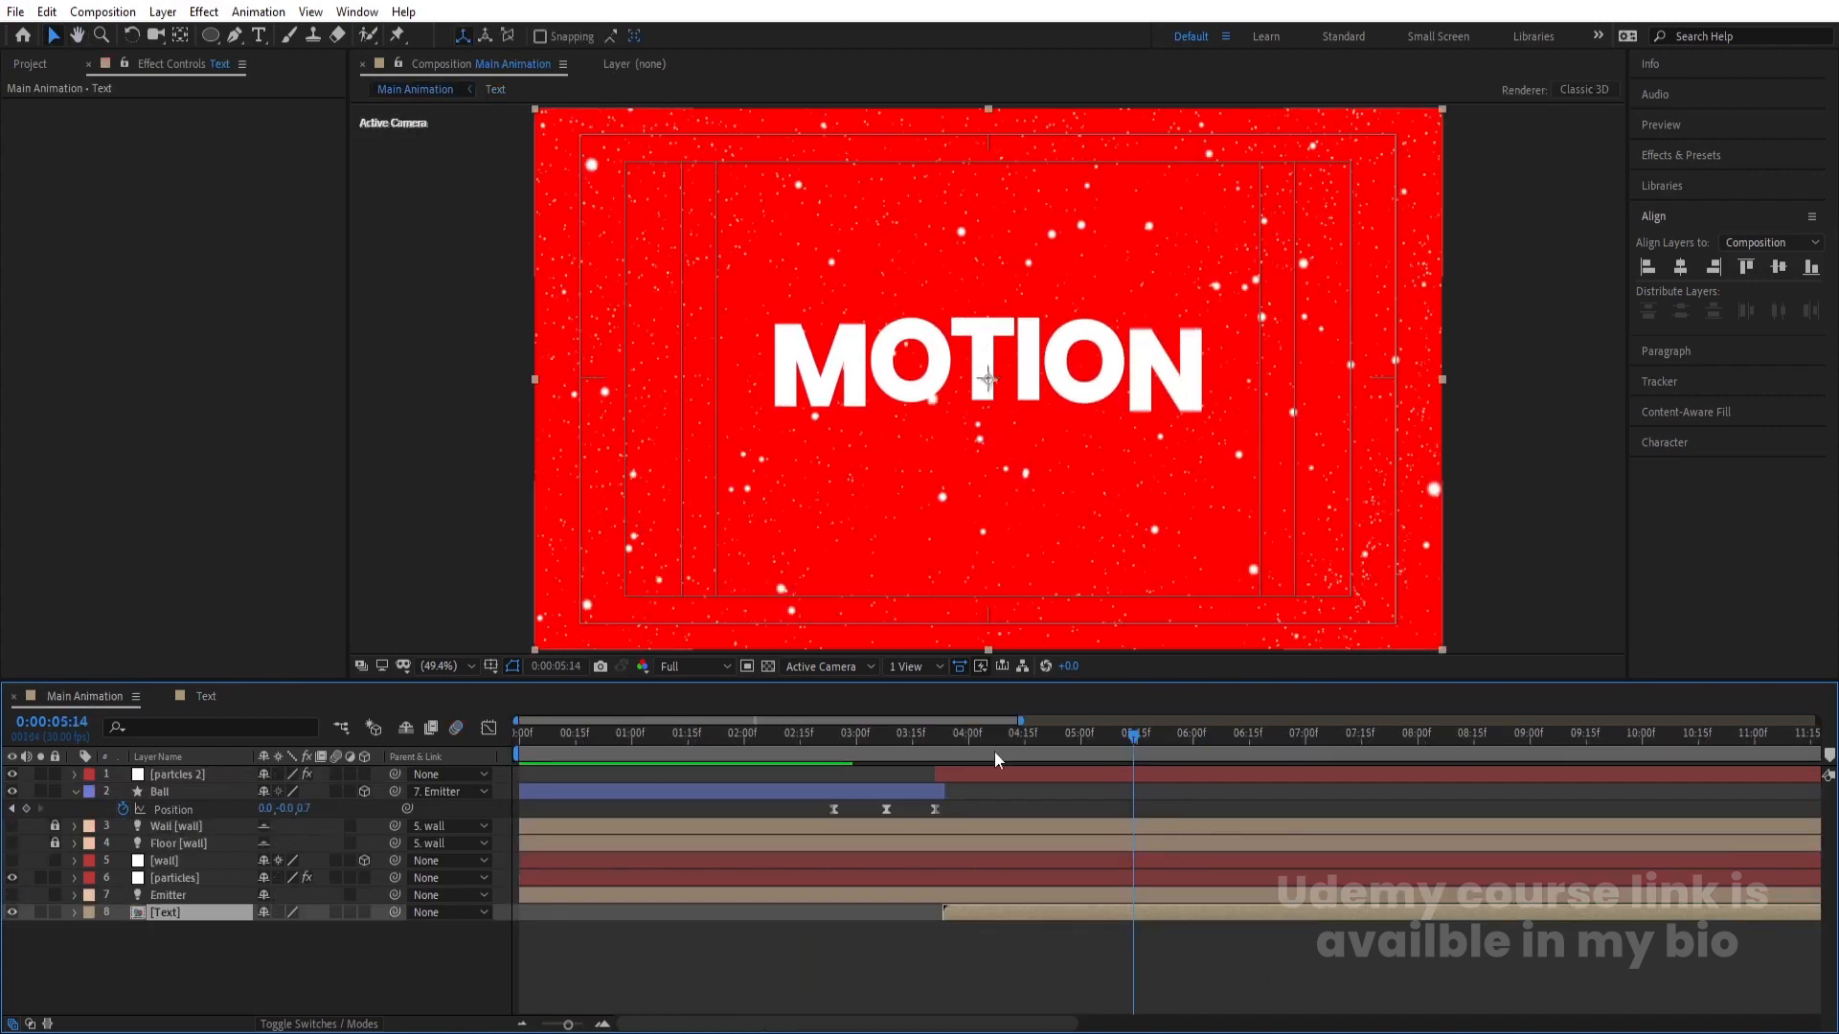
left_click_drag(994, 751, 893, 746)
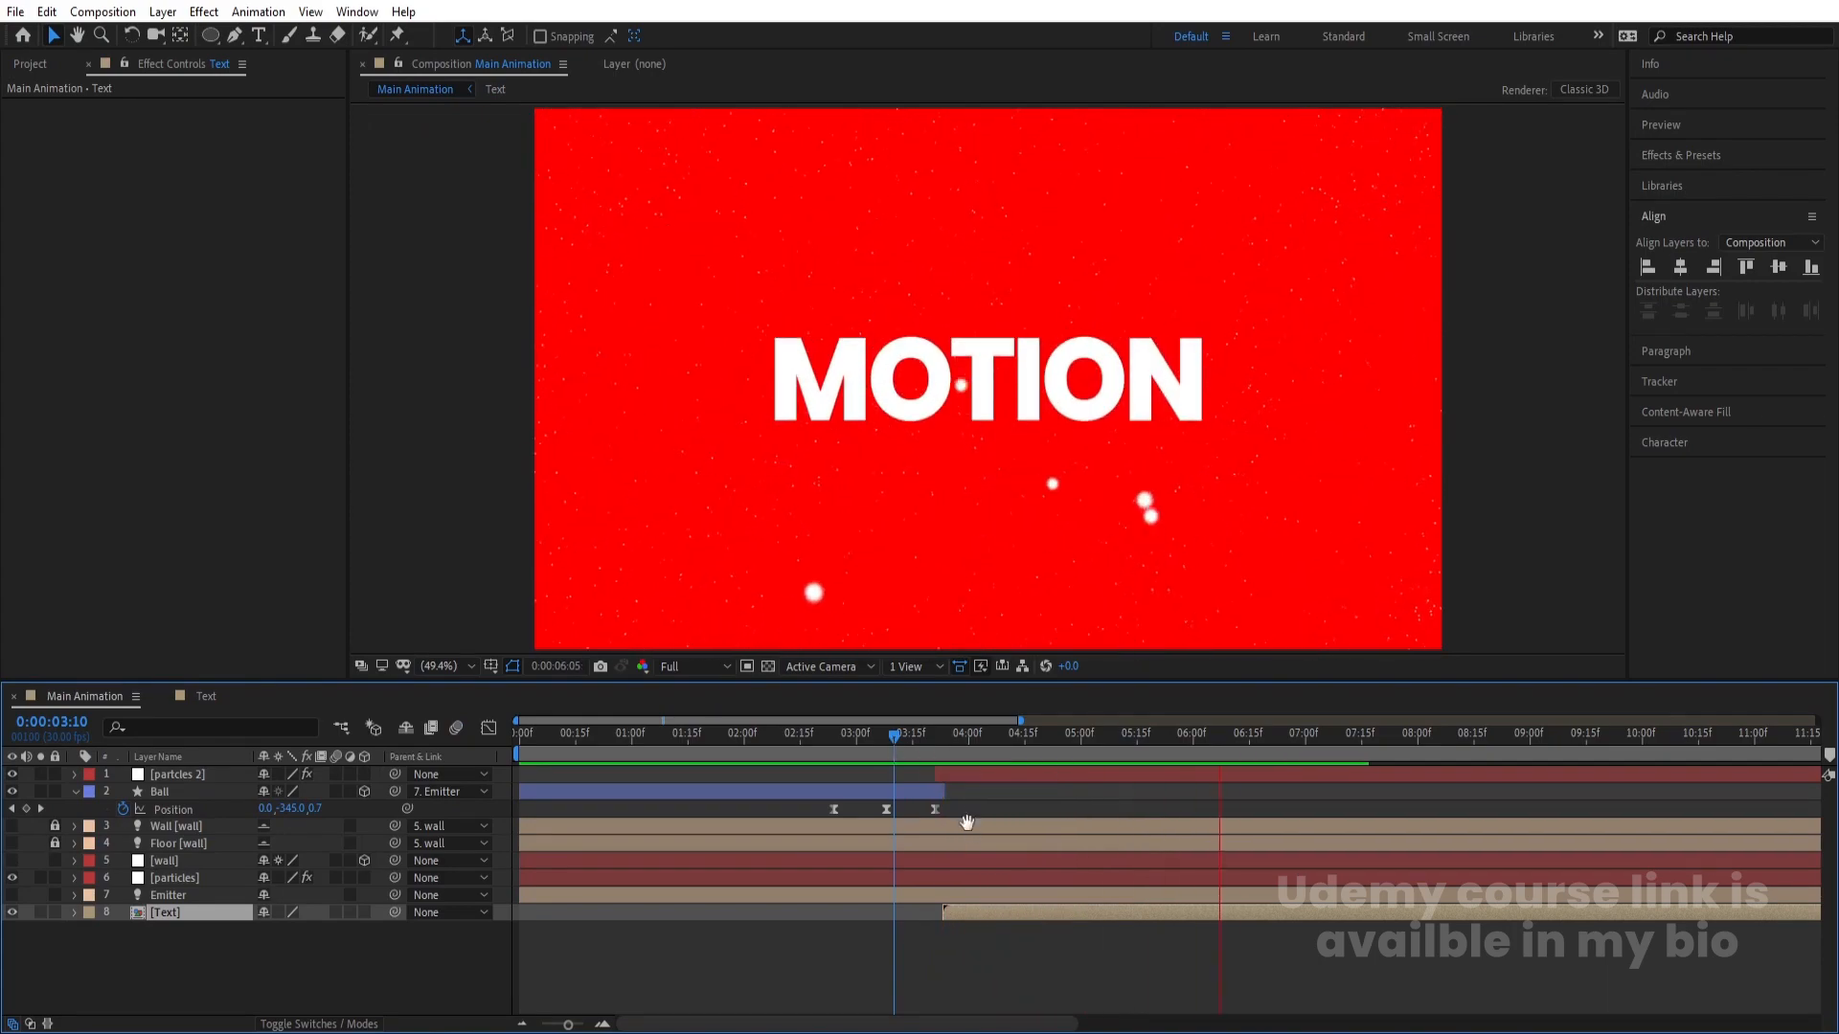
key("space")
scroll(976, 803, "down", 8)
key("Home")
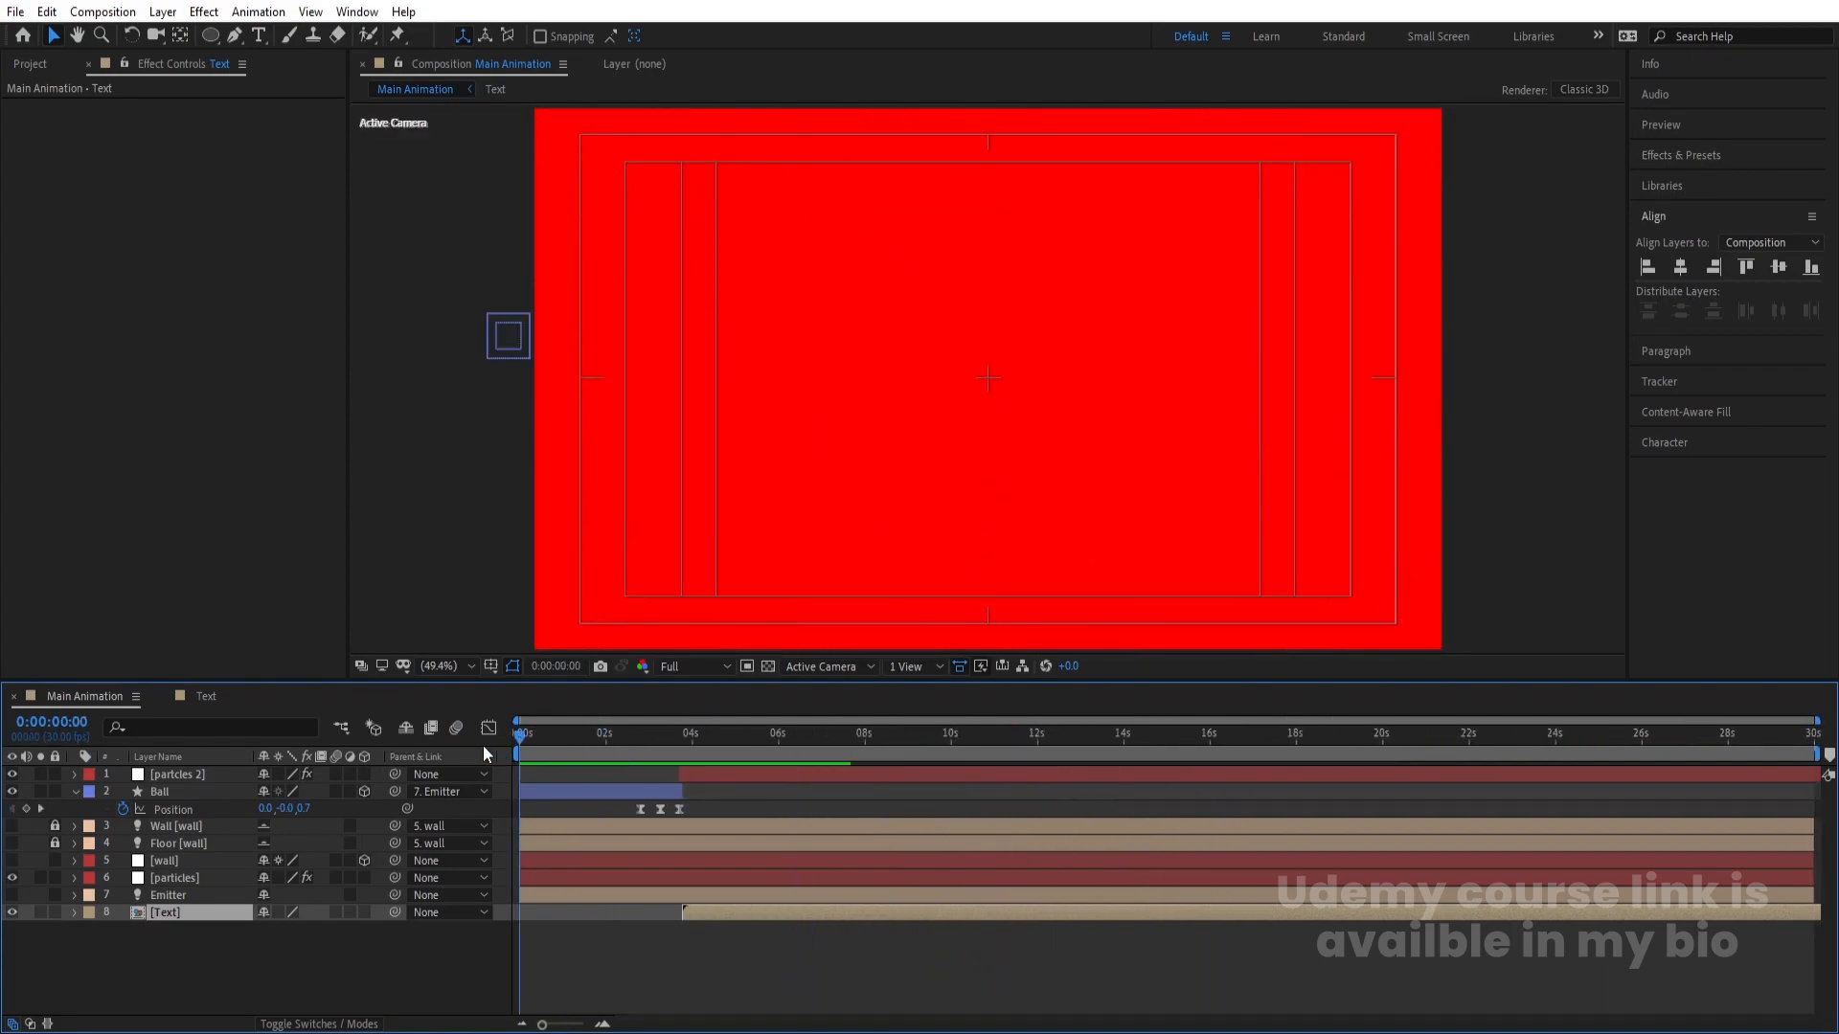
key("space")
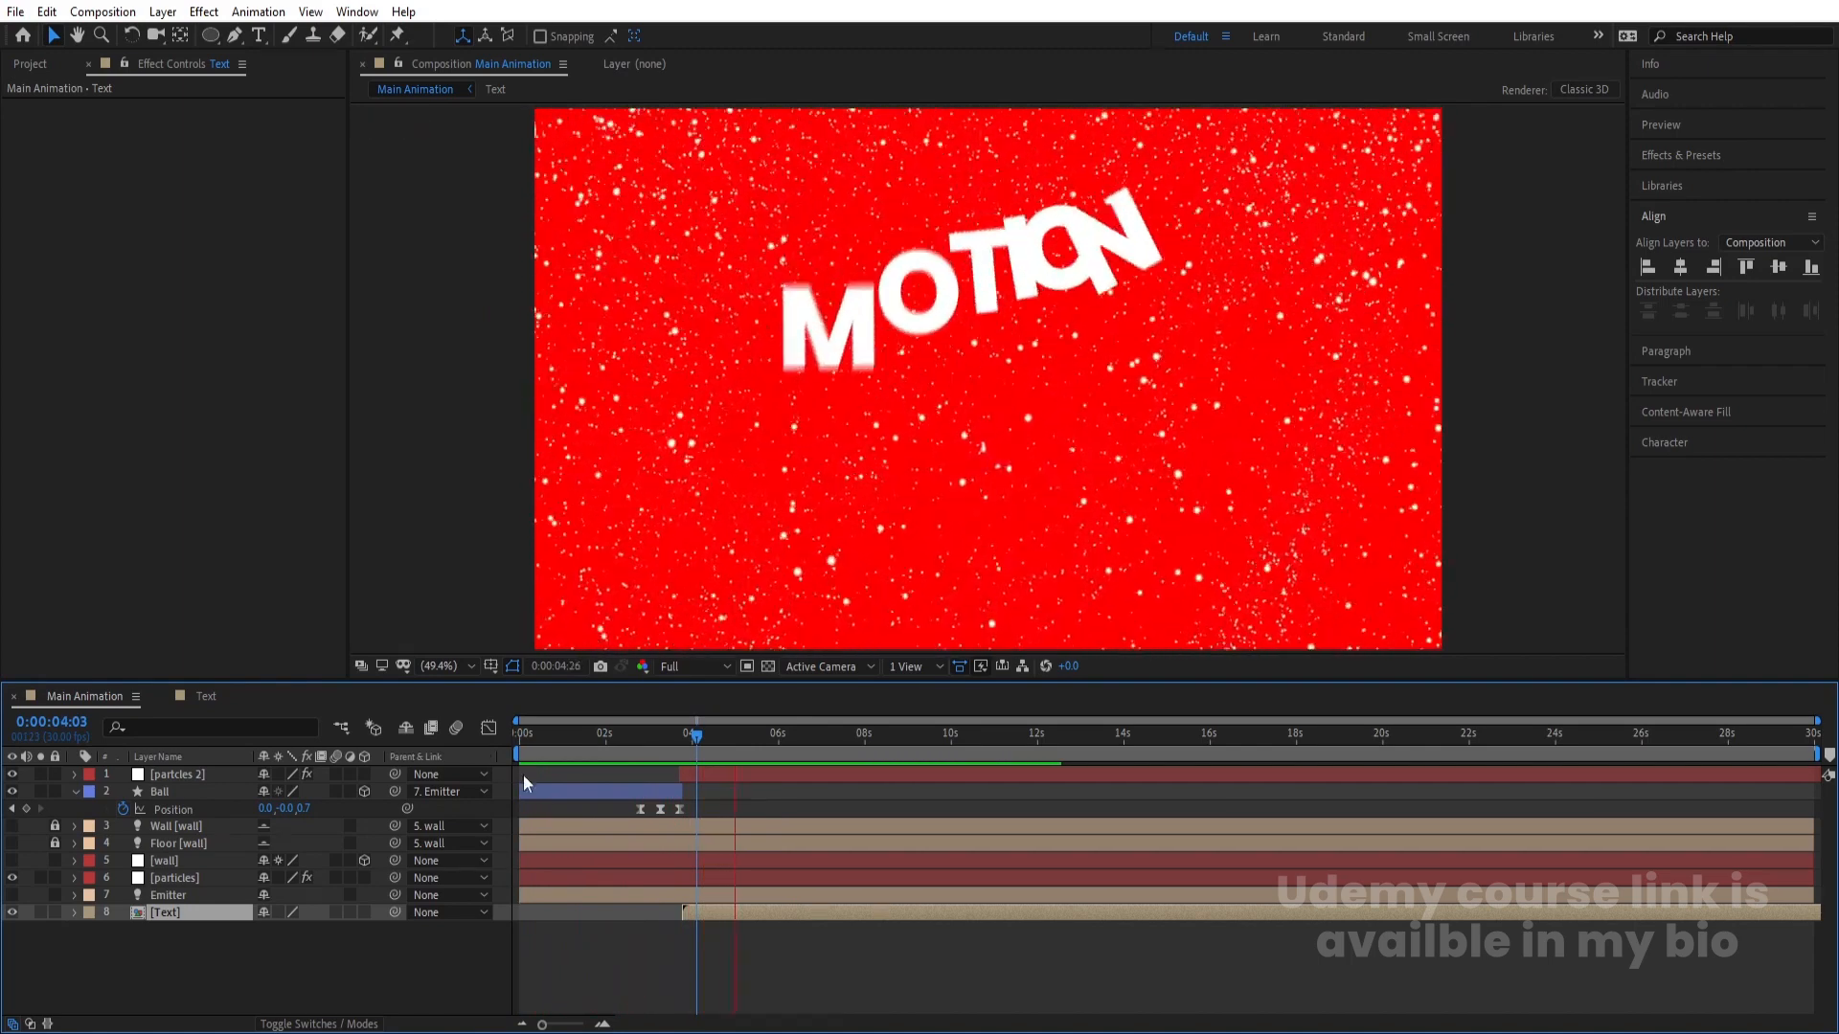
key("space")
left_click_drag(678, 736, 508, 732)
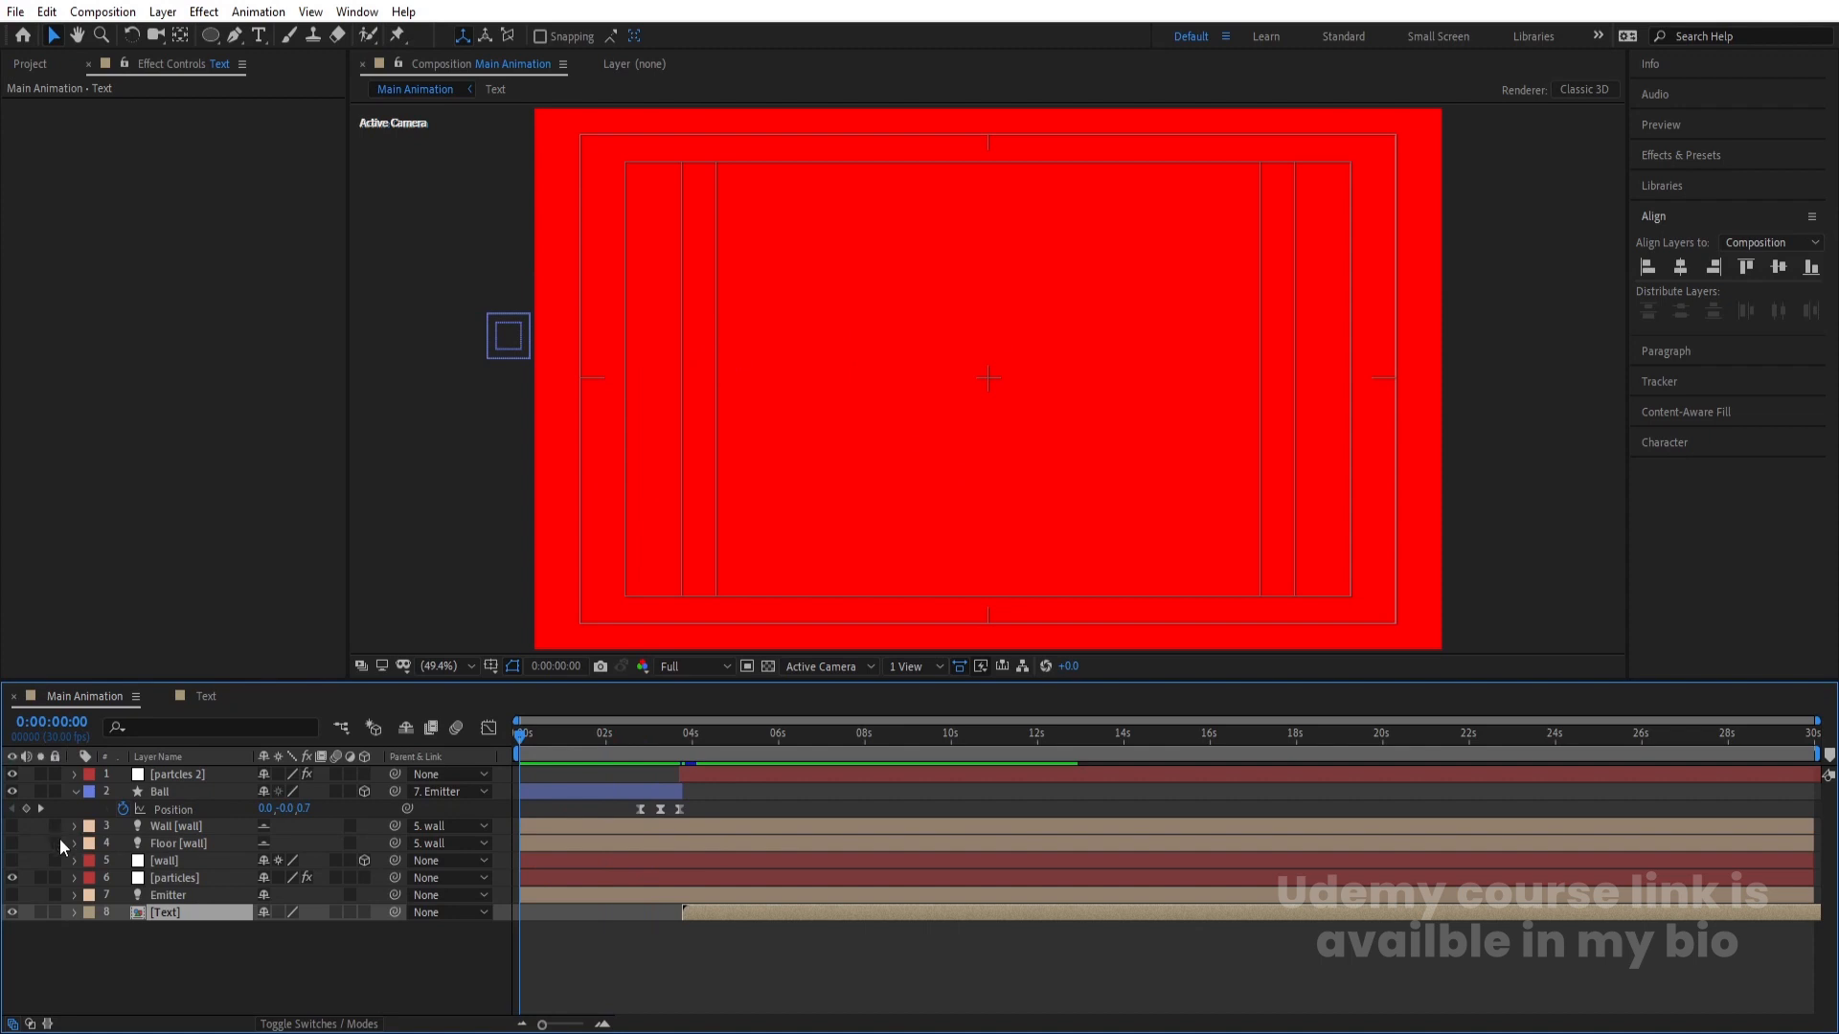
- Pre-compose the layers from Ball through Emitter into a new composition named 1
left_click(162, 776)
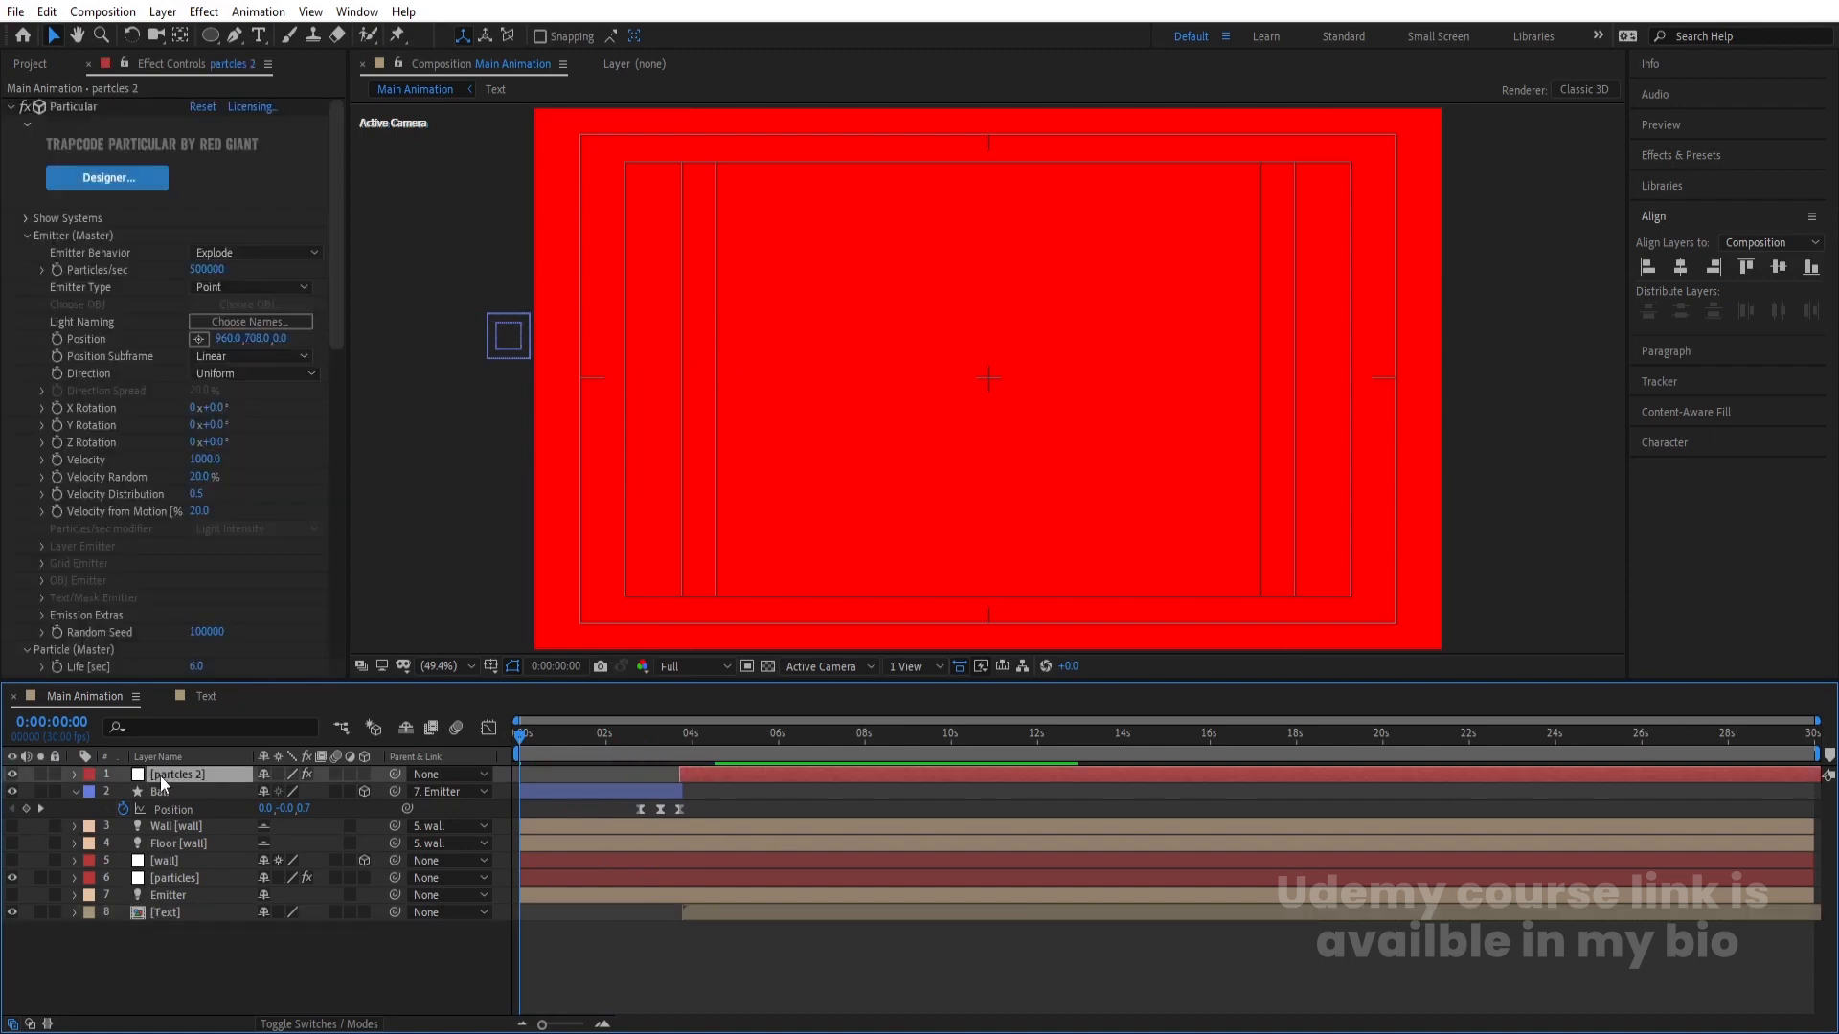
left_click(164, 789)
left_click(168, 895, "shift")
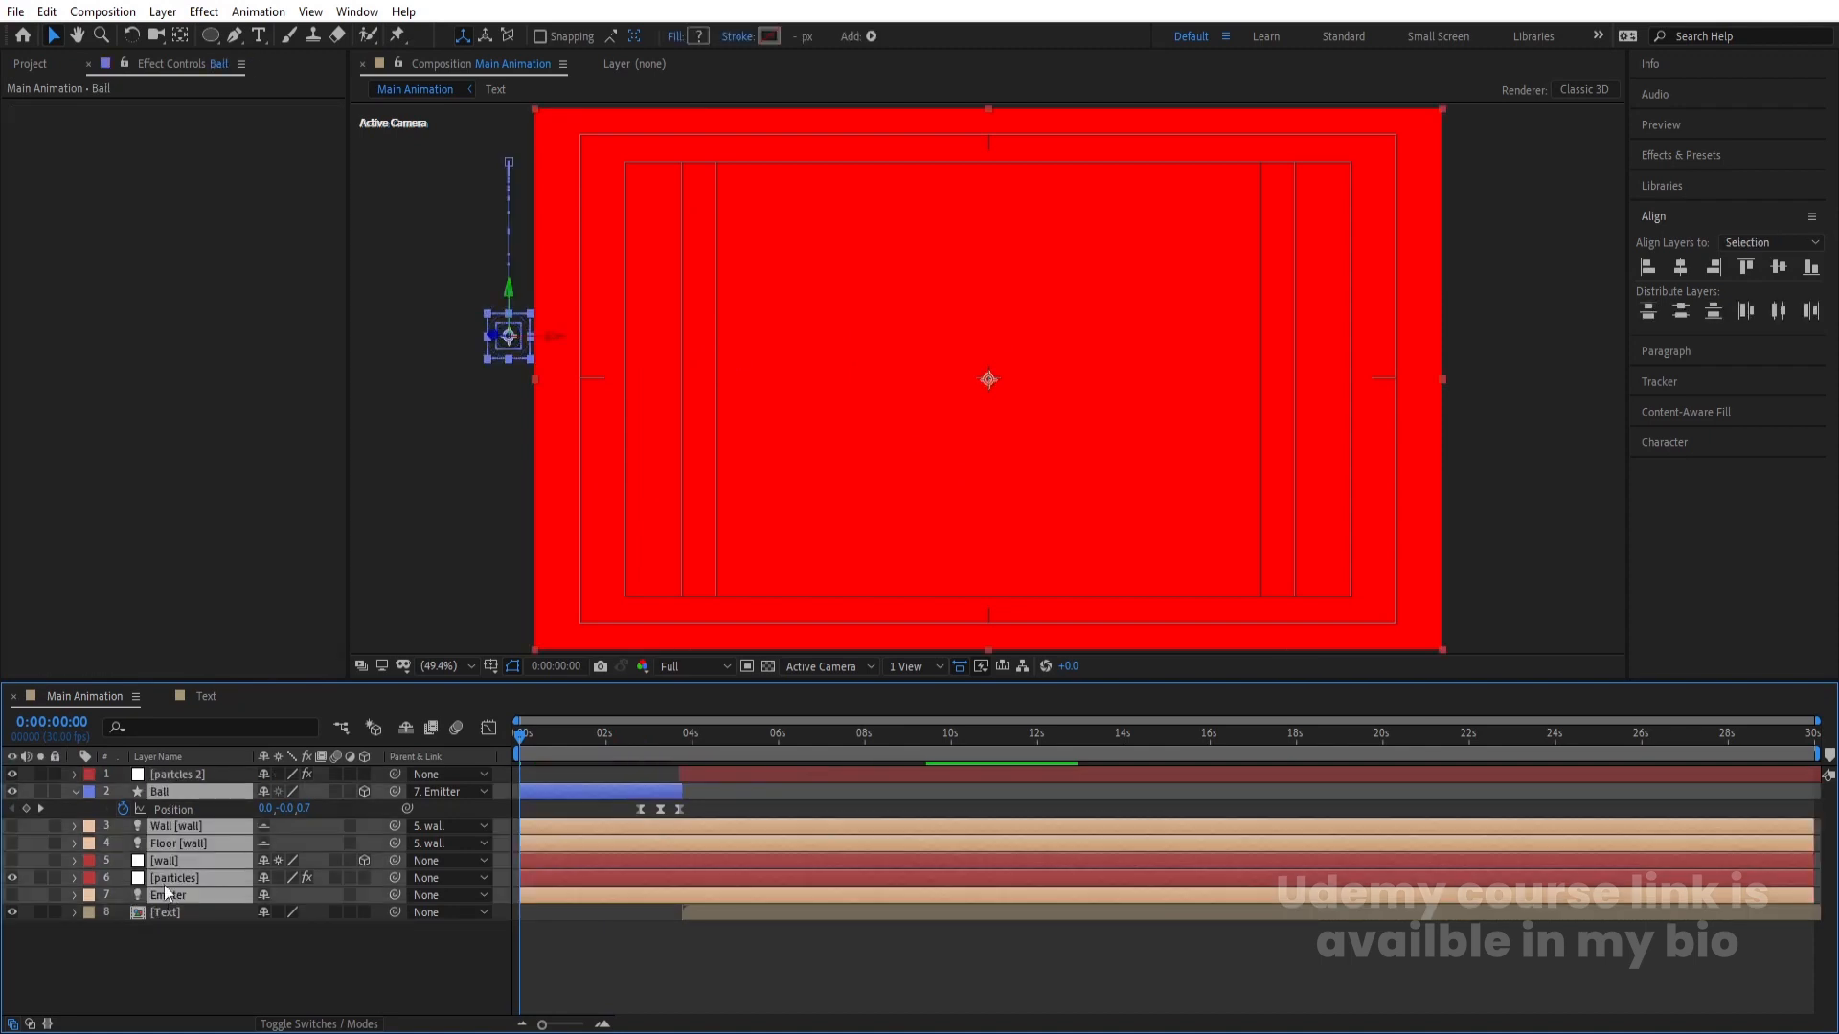
key("ctrl+shift+c")
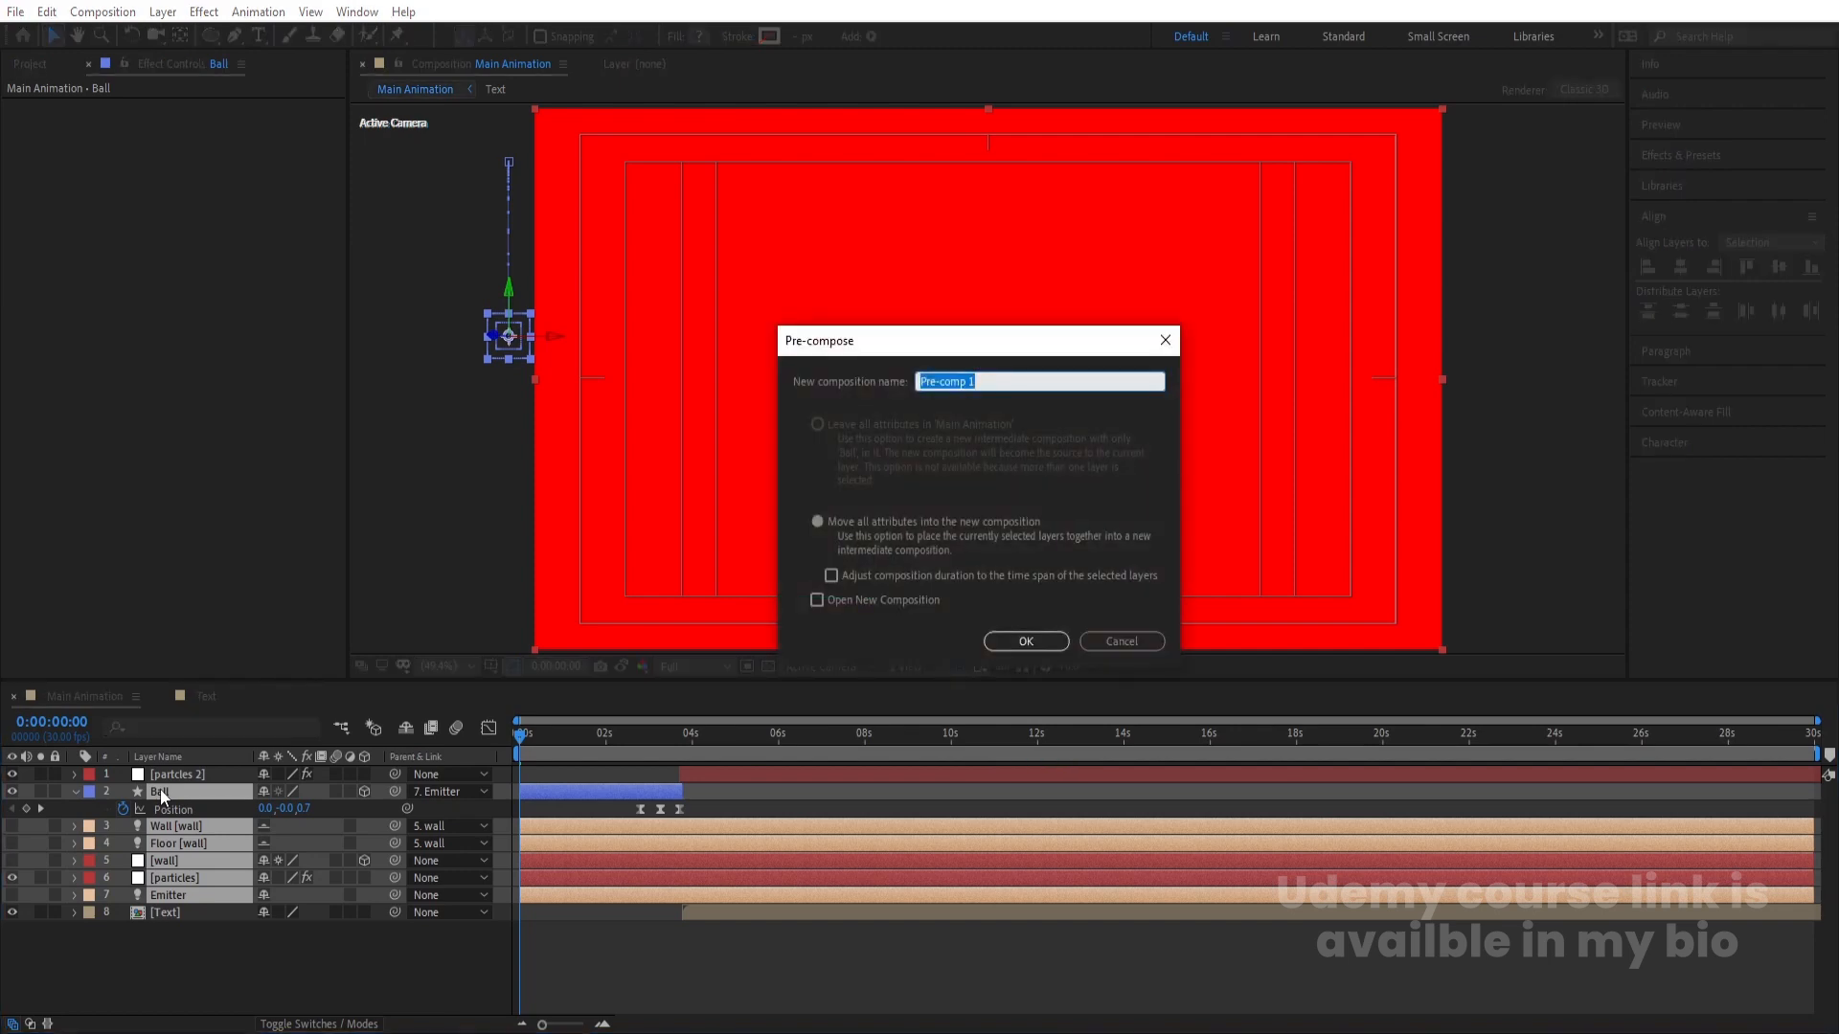
key("Return")
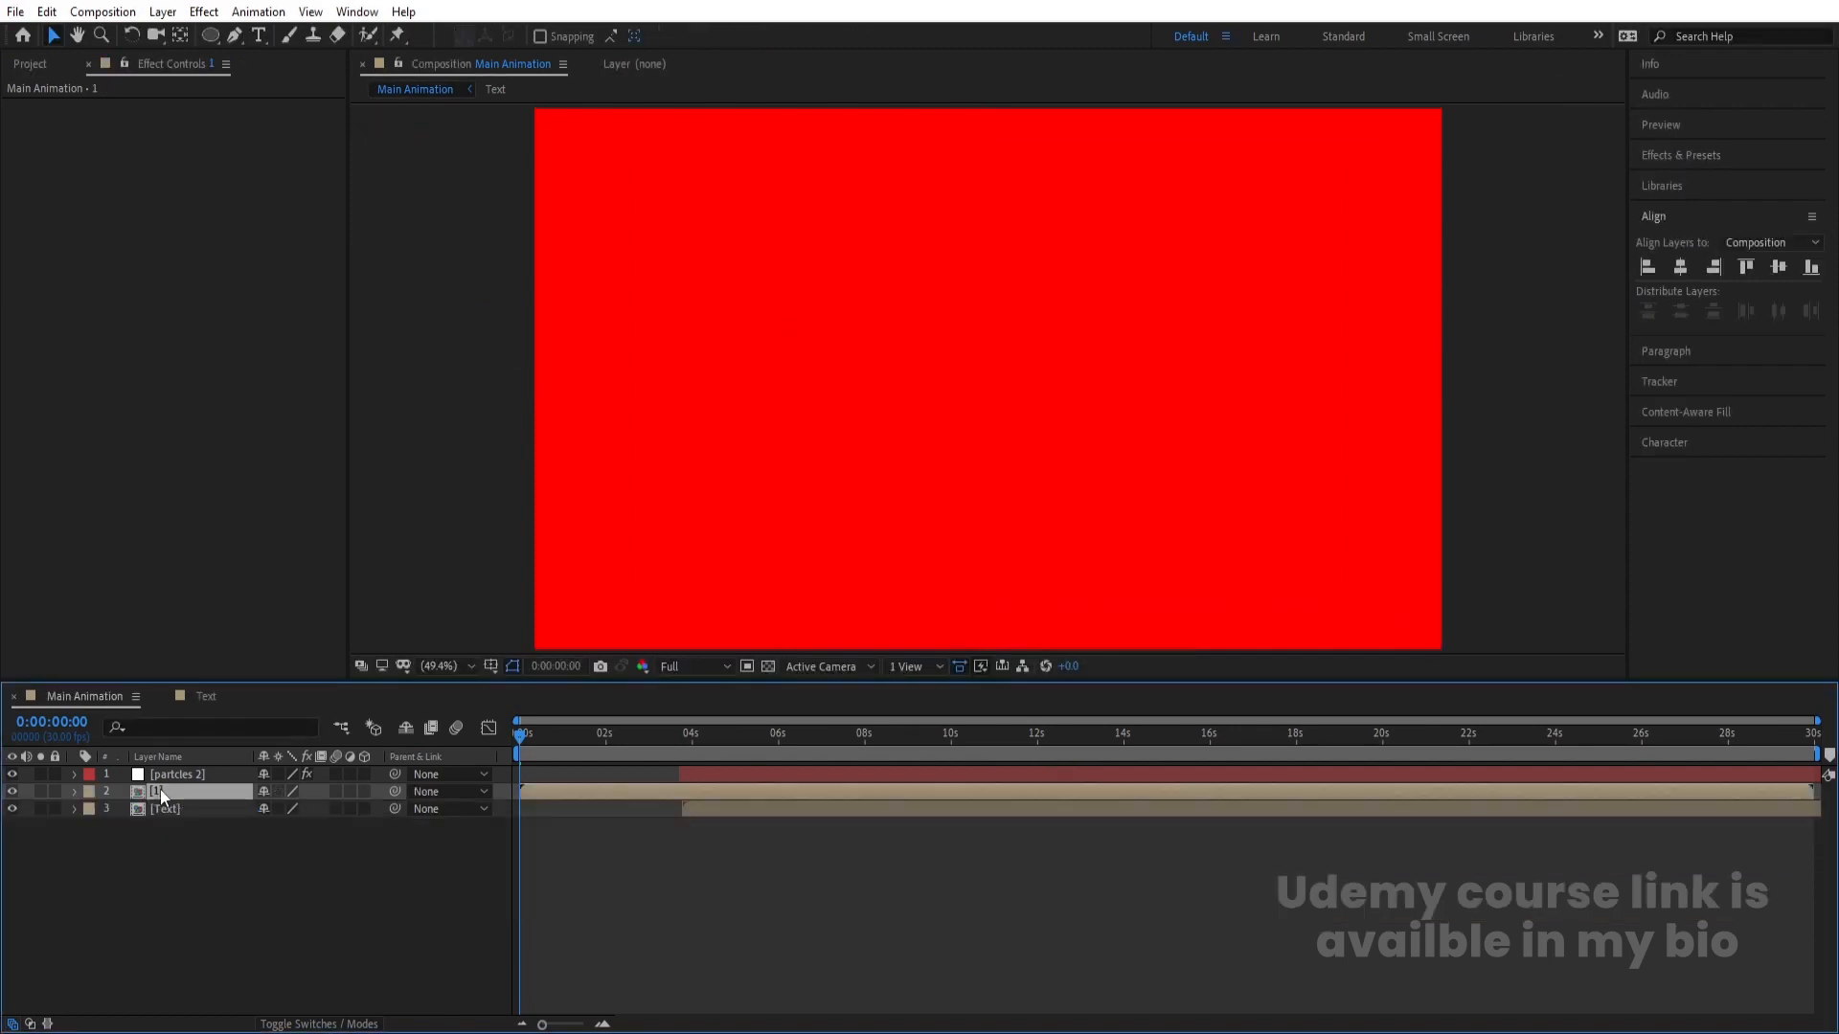
- Duplicate the 1 pre-comp layer and flip the copy vertically by making its vertical Scale negative
key("space")
key("space")
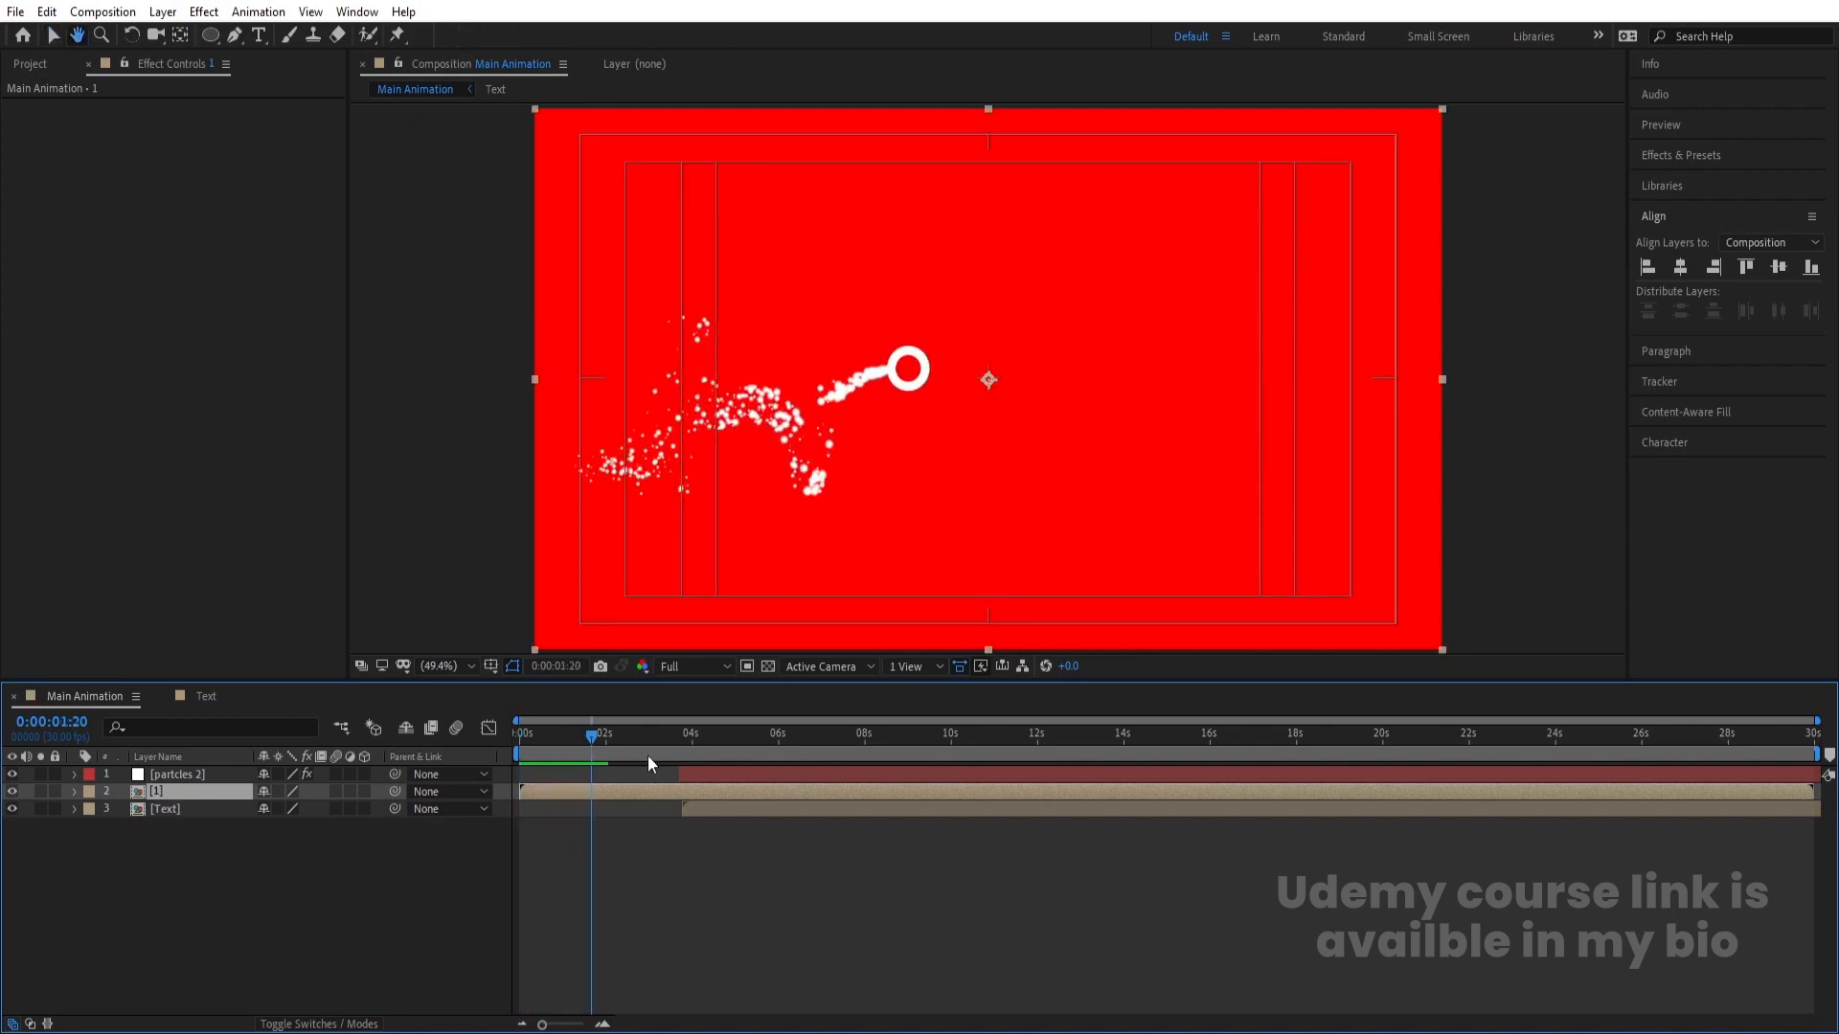
key("ctrl+d")
key("s")
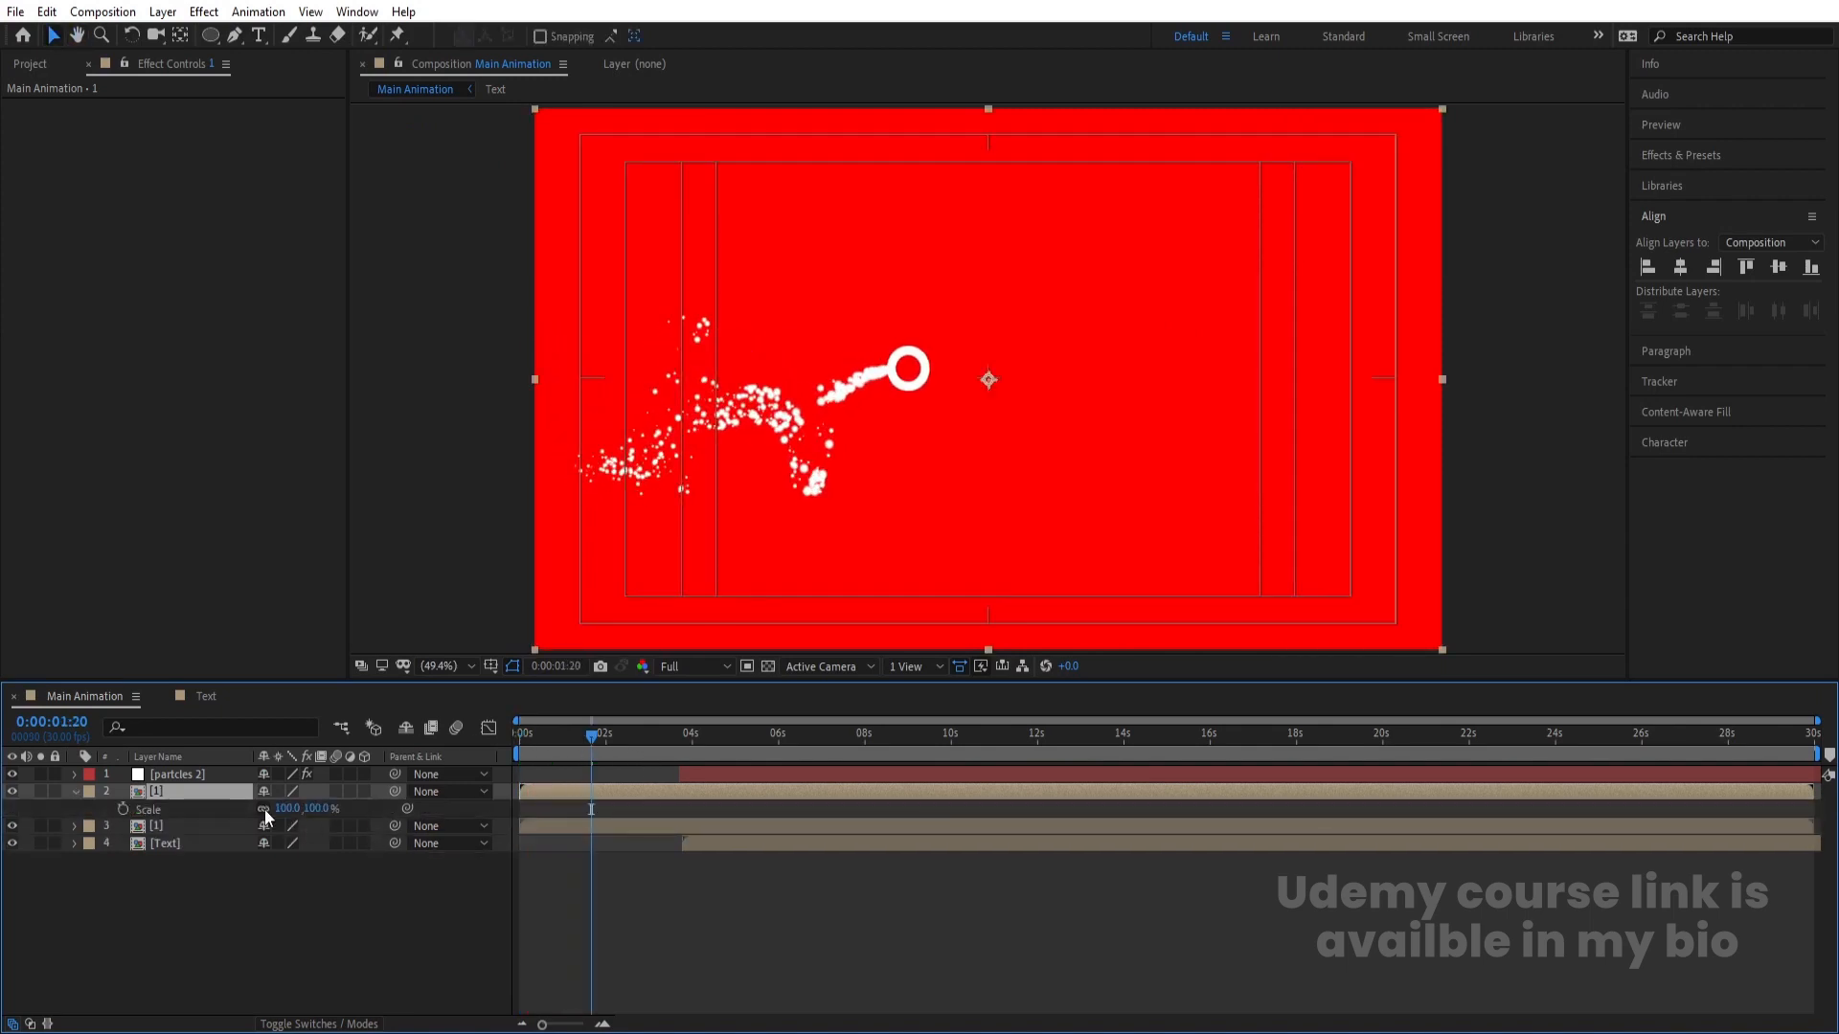
left_click(309, 809)
type("-")
key("Return")
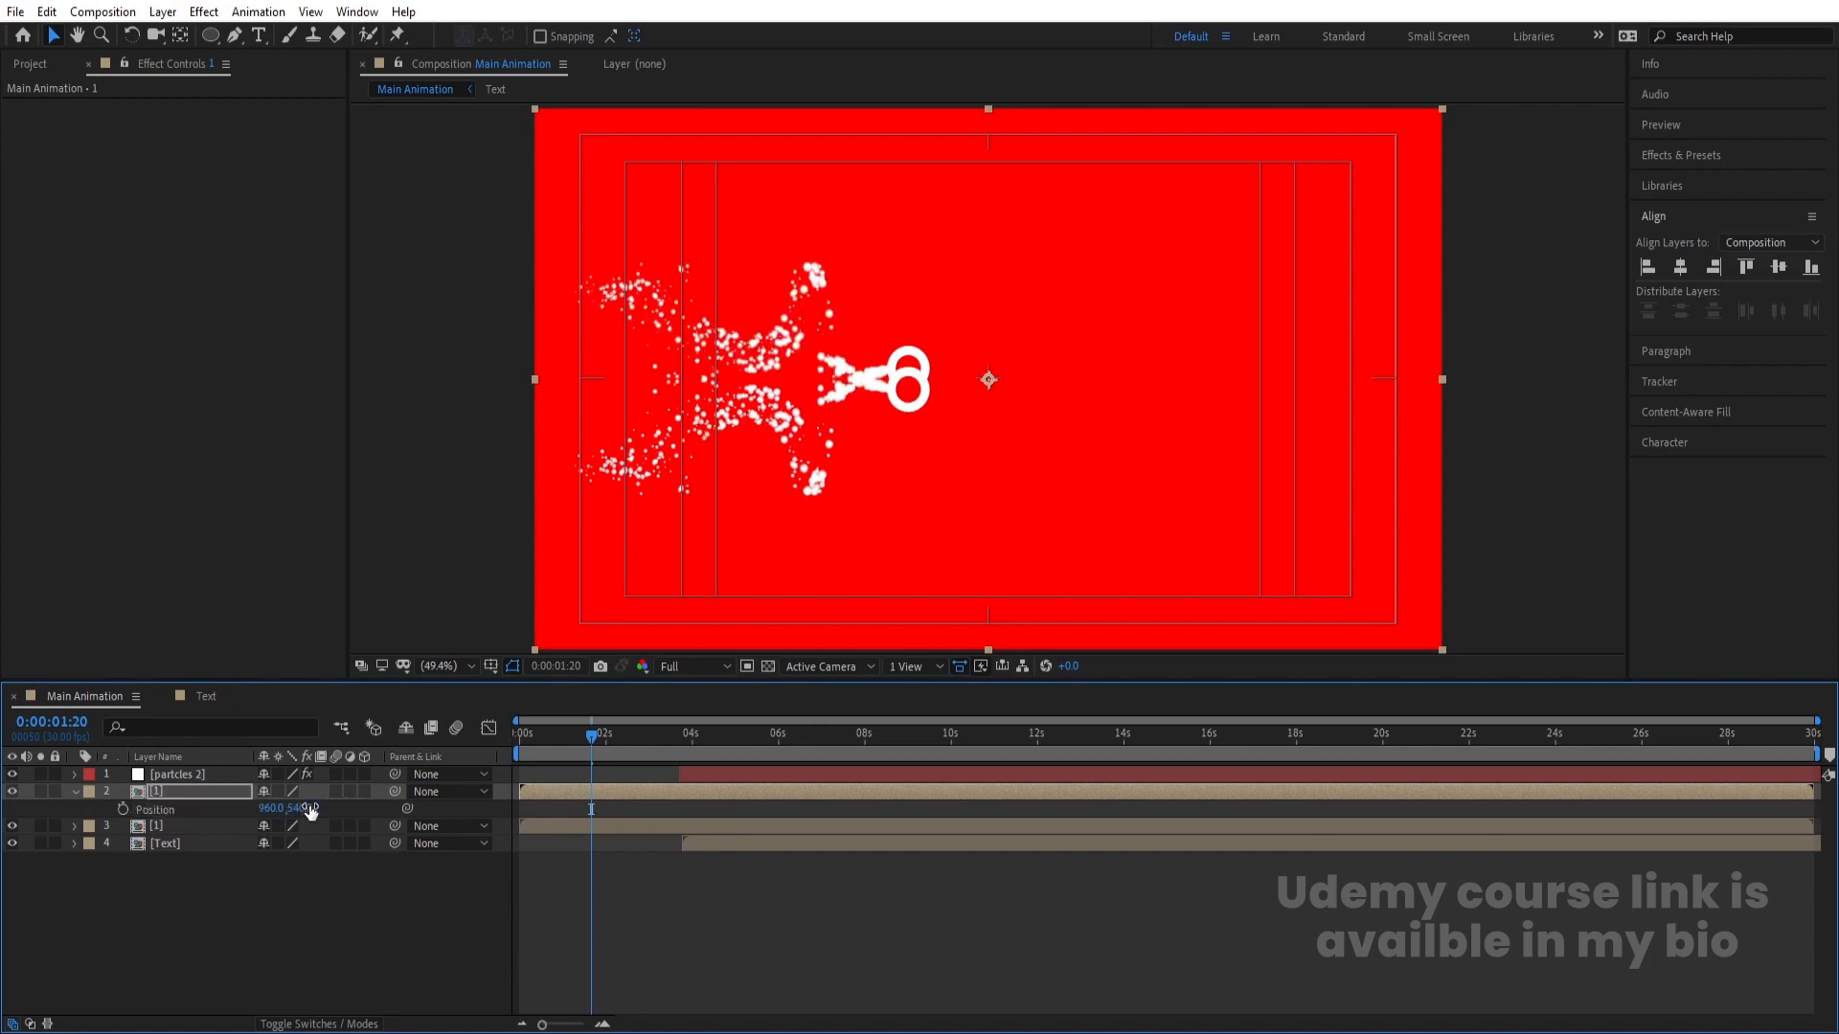
- Lower the flipped copy to Position 960, 978 as a reflection of the ball, checking the bounce contact in playback
left_click_drag(299, 812, 594, 973)
key("space")
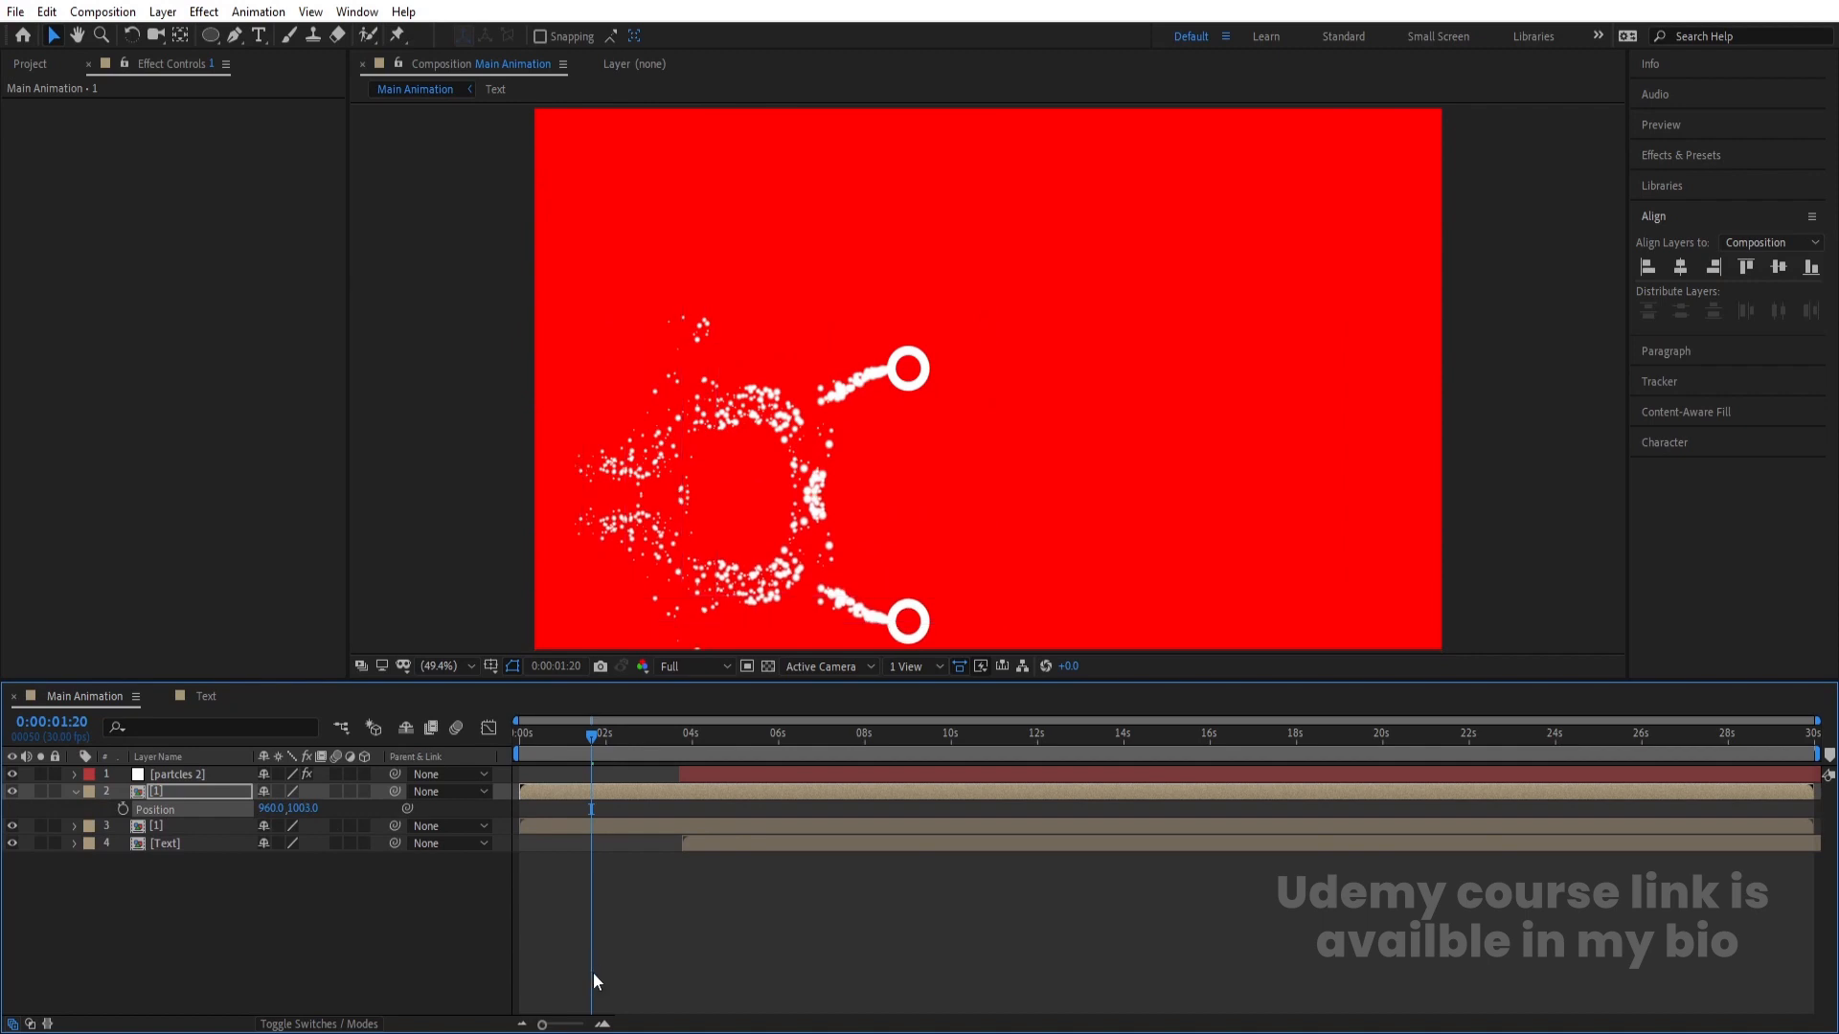
key("space")
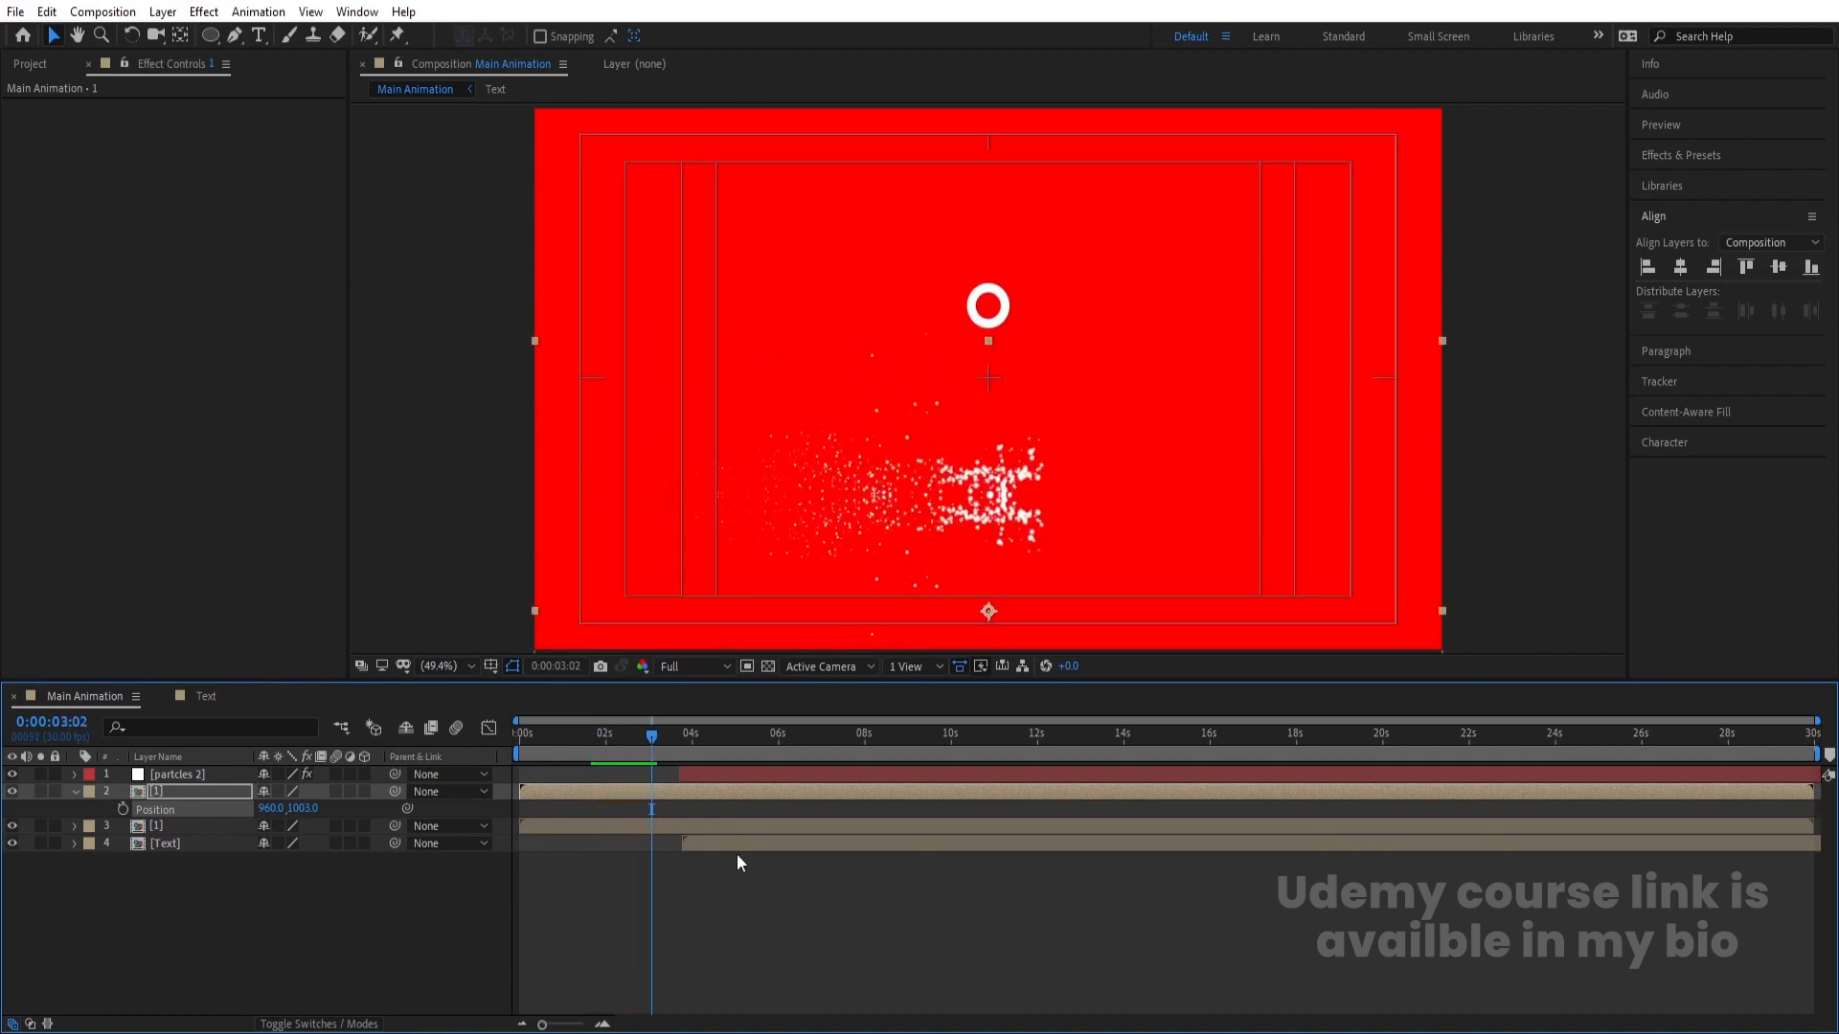
left_click_drag(653, 747, 633, 737)
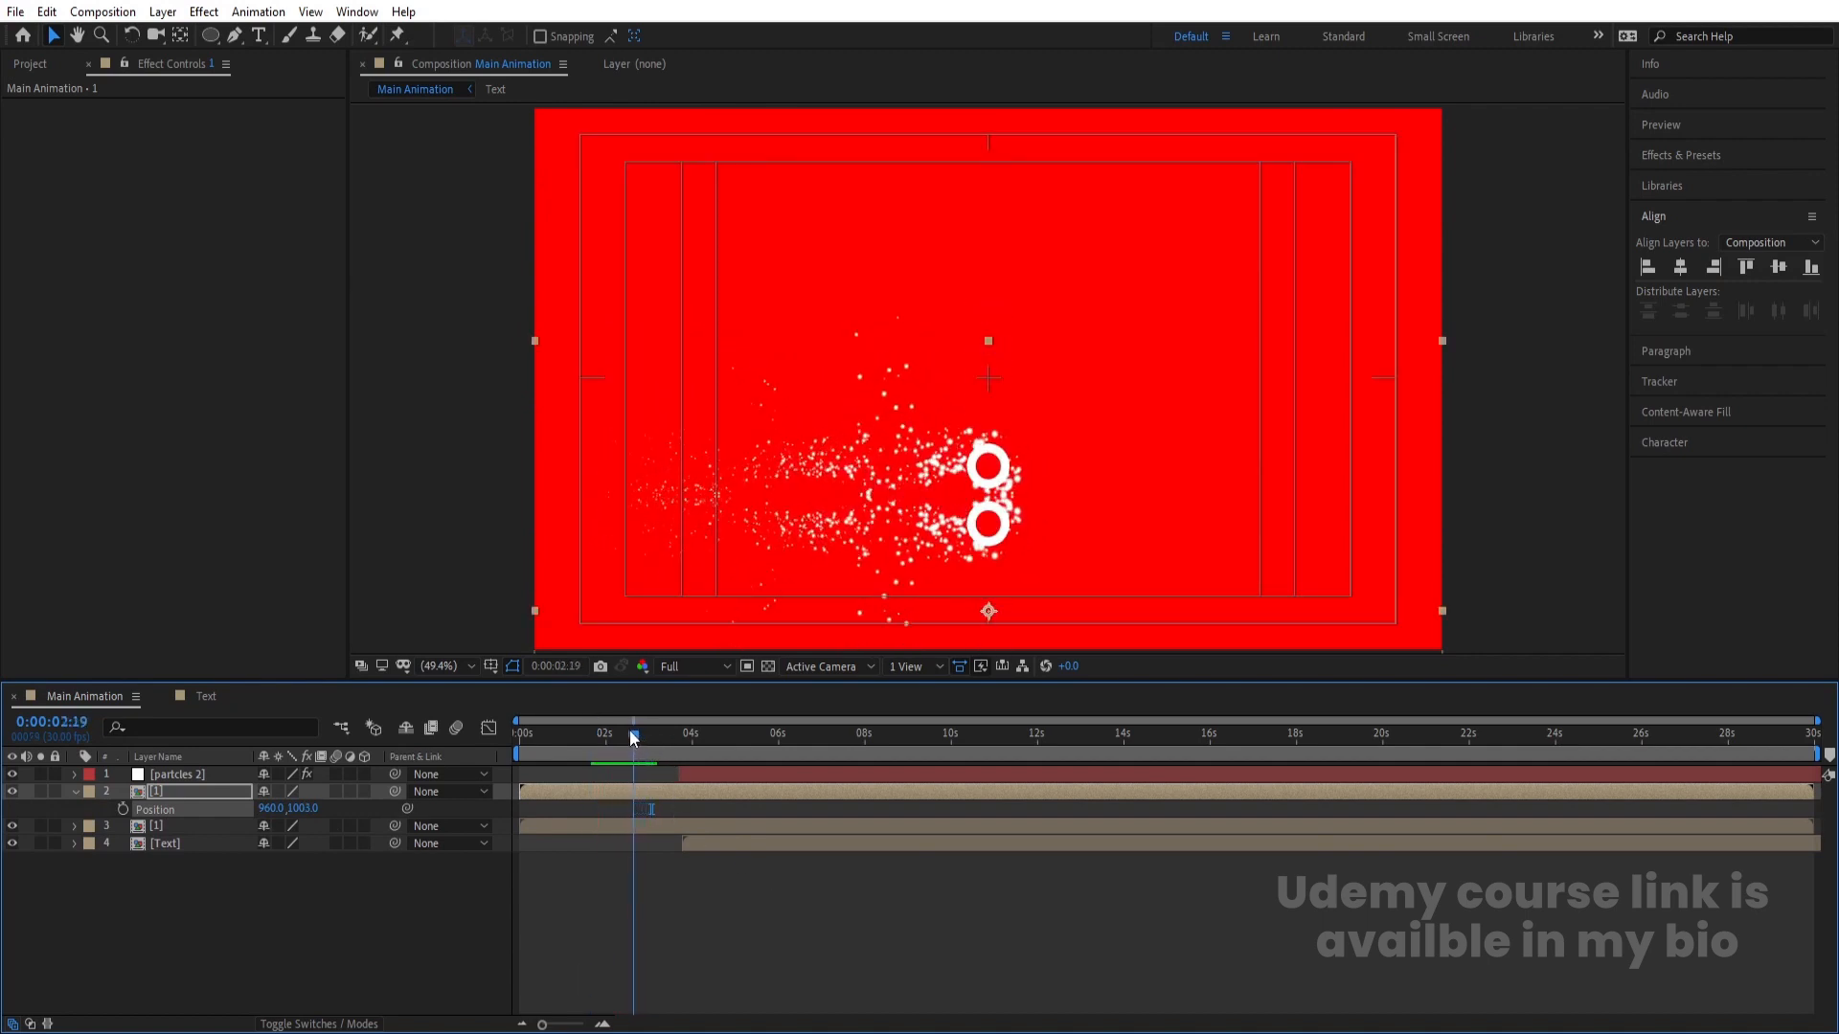
left_click_drag(311, 809, 286, 808)
key("space")
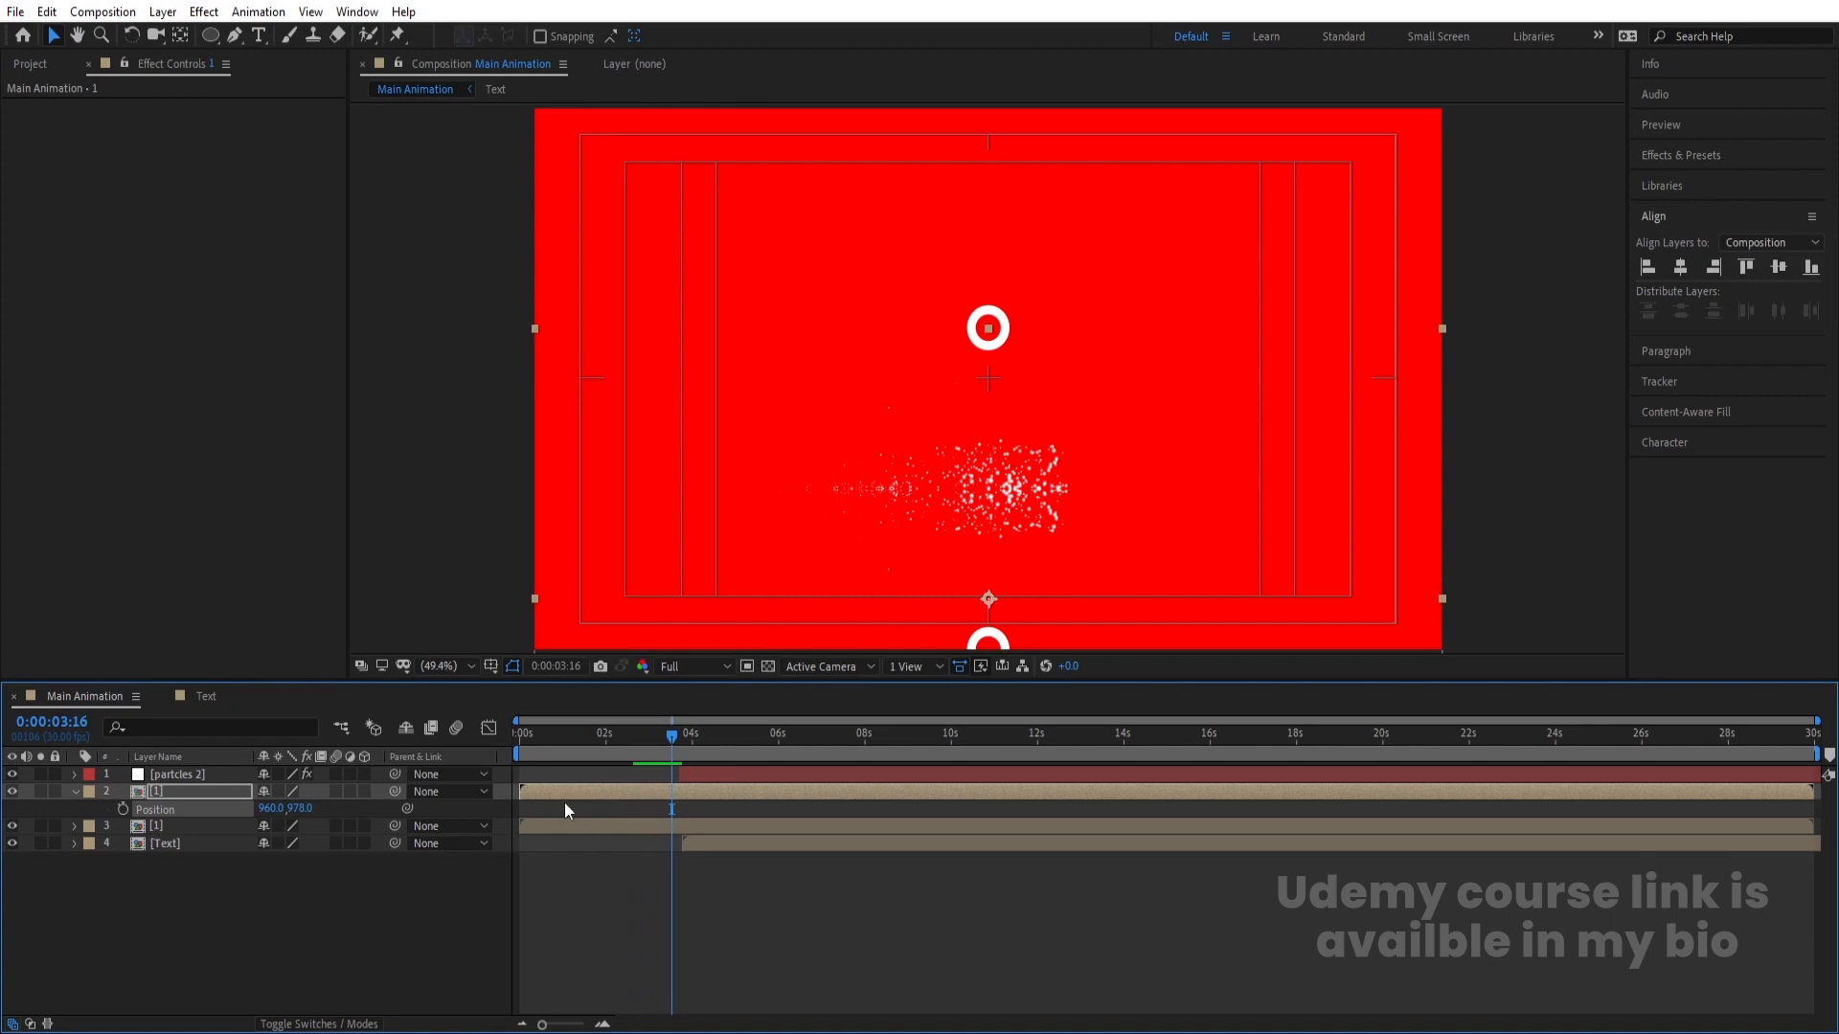
- Set the flipped copy's Opacity to 40% and preview the animation from the beginning
key("t")
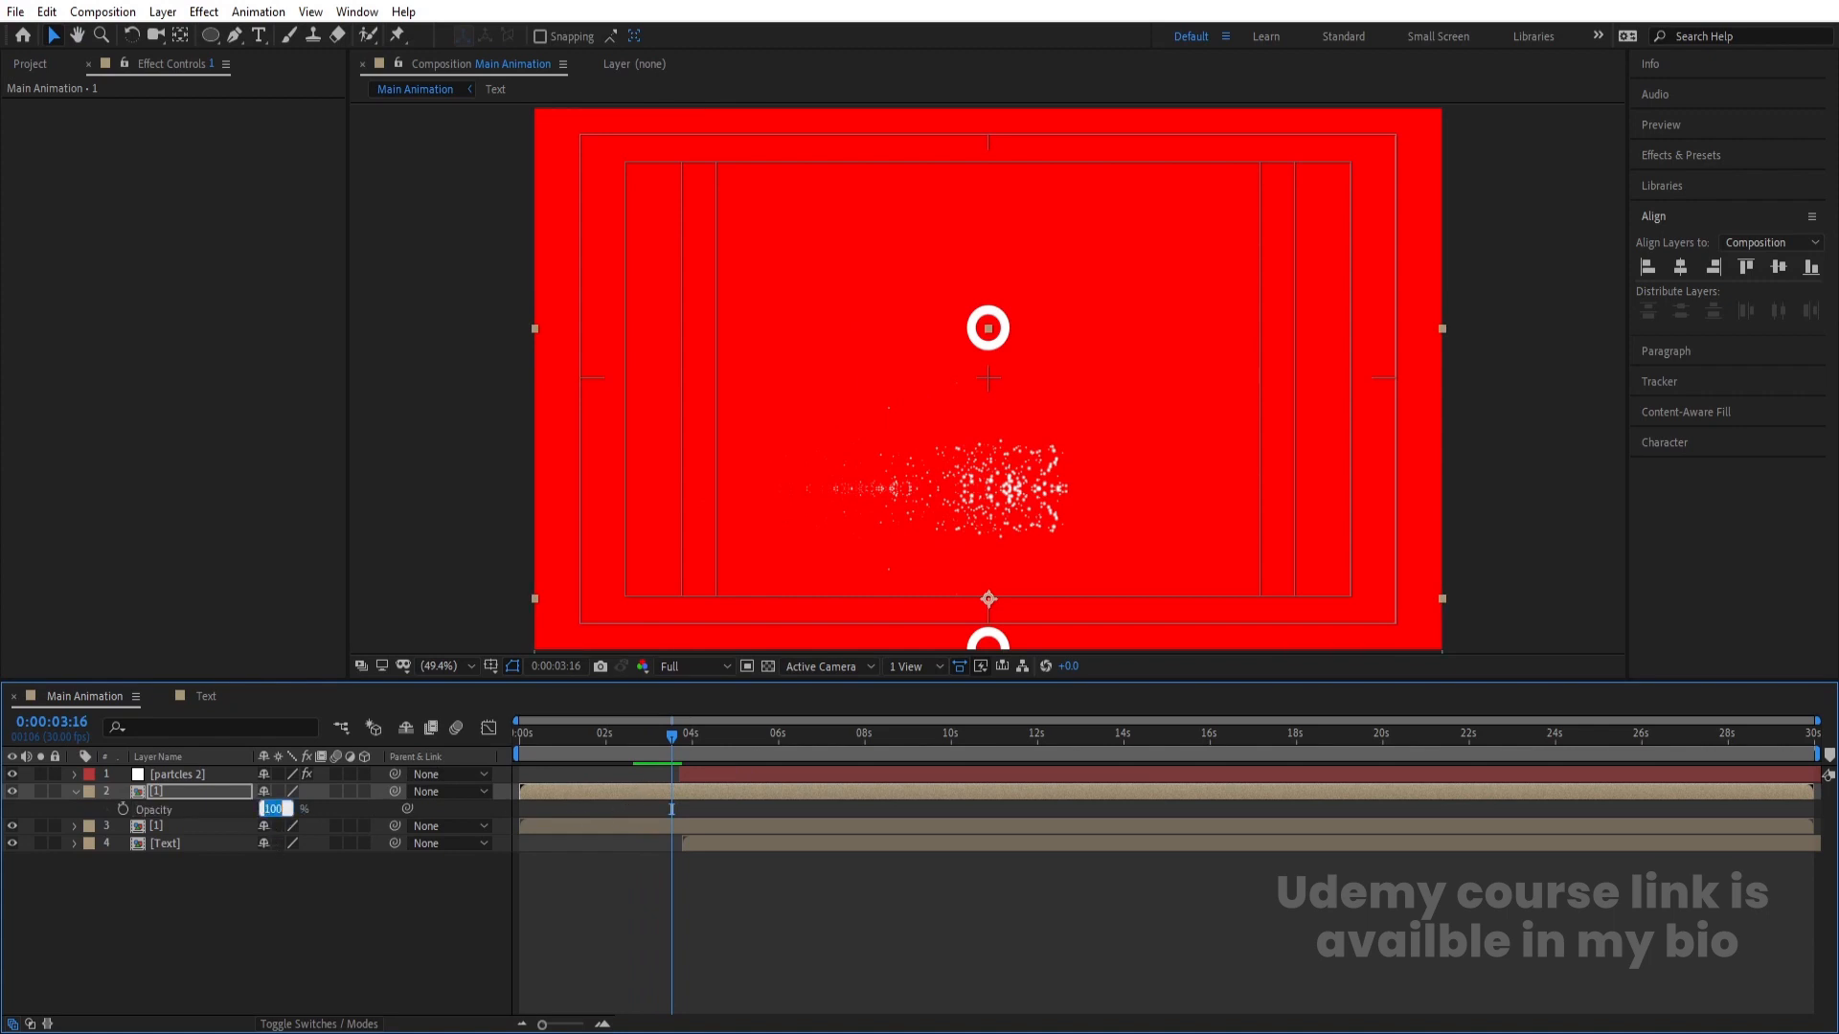
key("Return")
key("Home")
key("space")
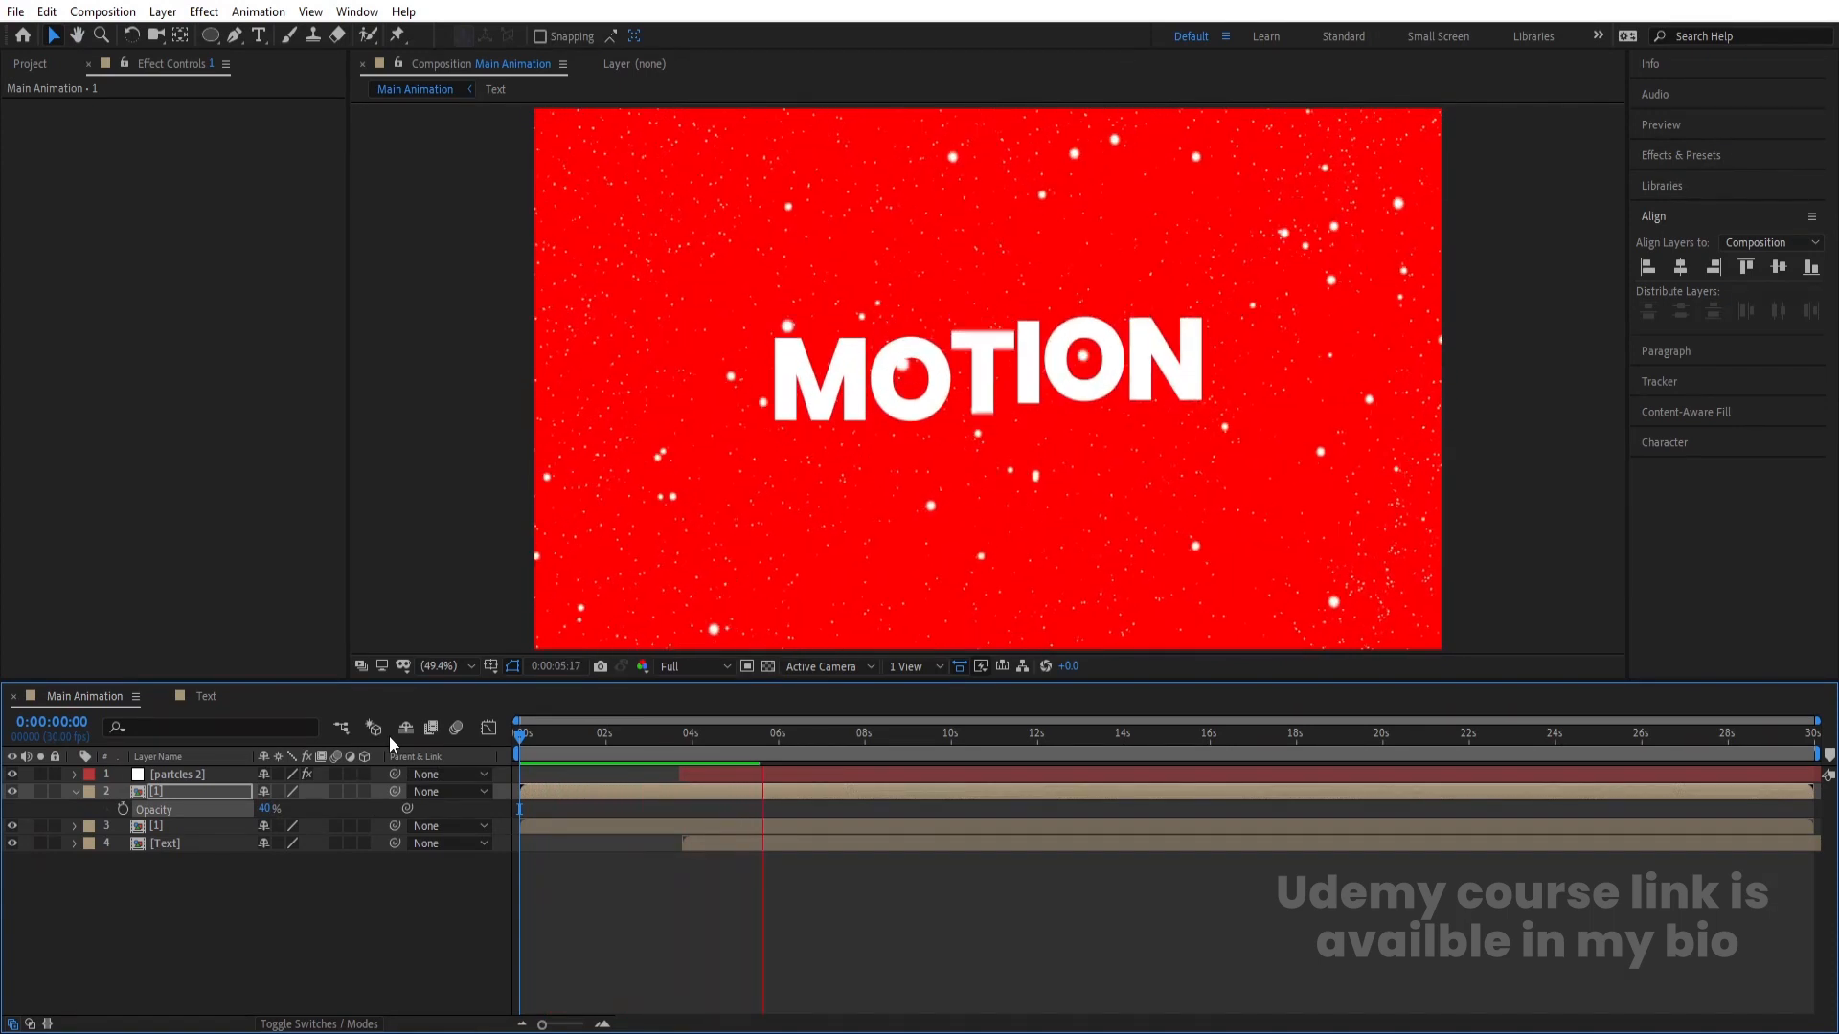
key("space")
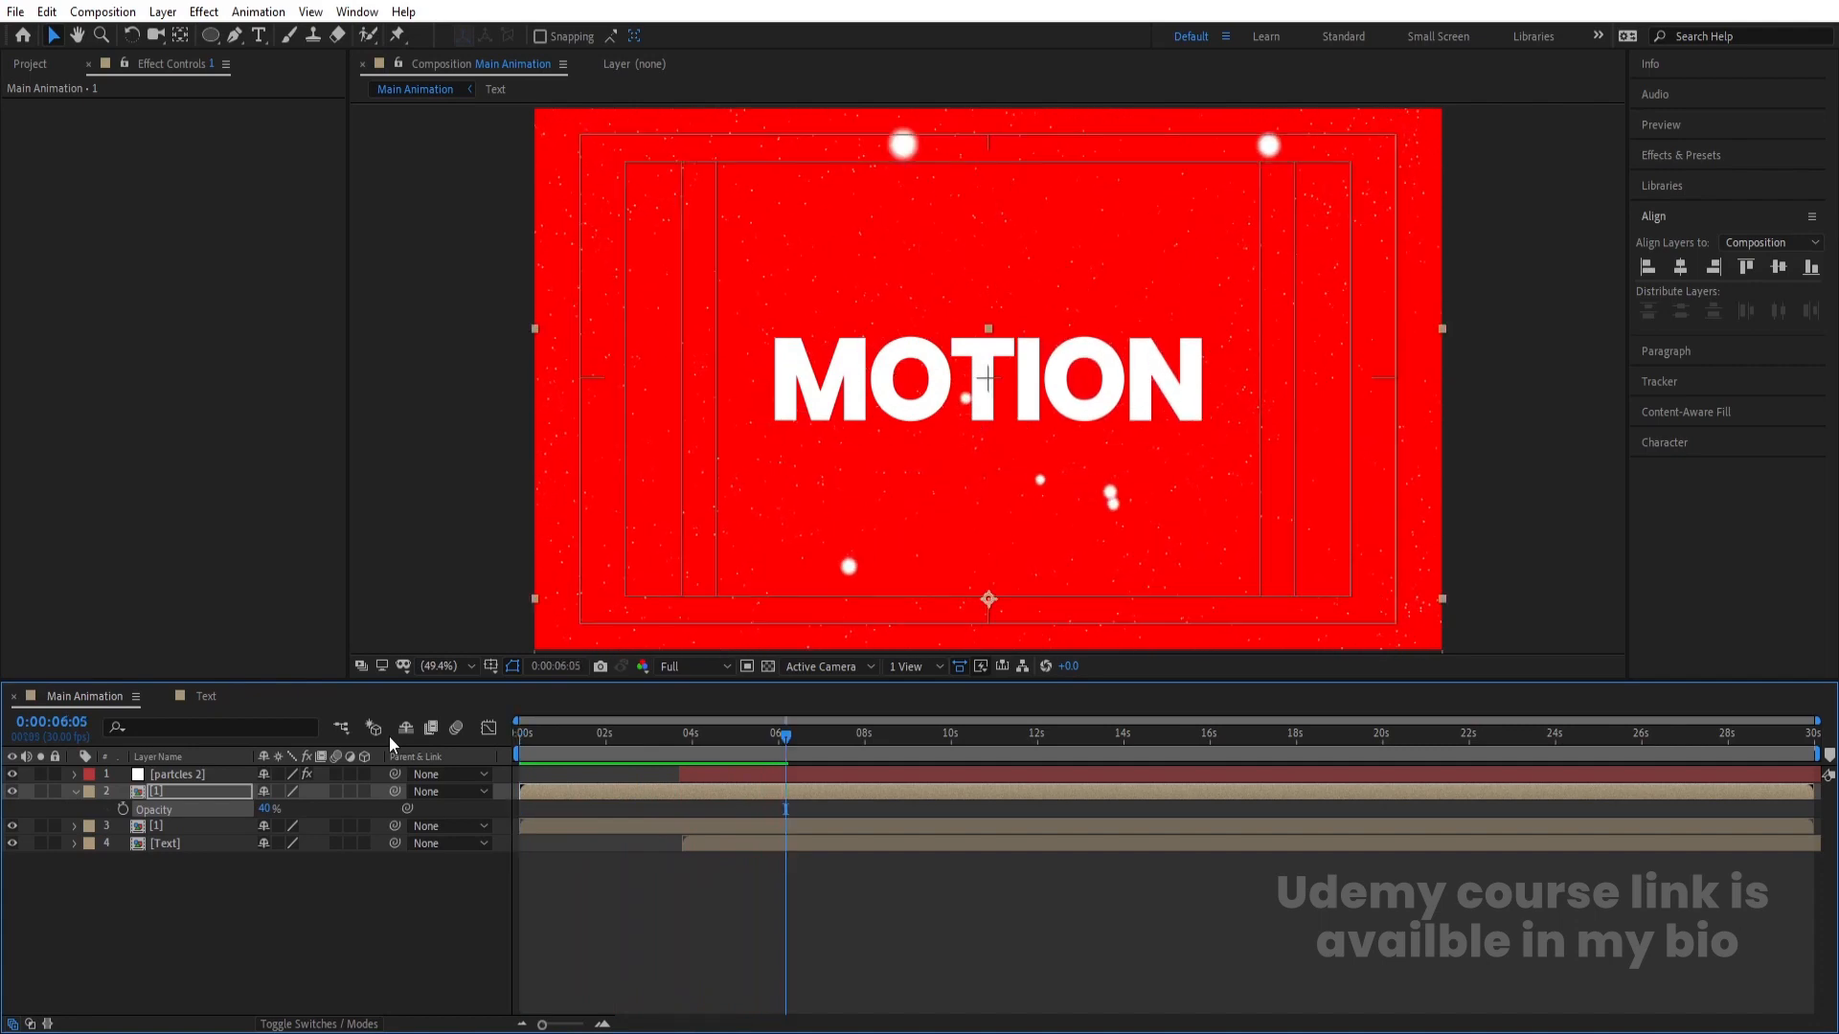
- Add a red 1920 x 1080 solid as the bottom background layer and play the animation from the beginning
left_click(287, 915)
key("ctrl+y")
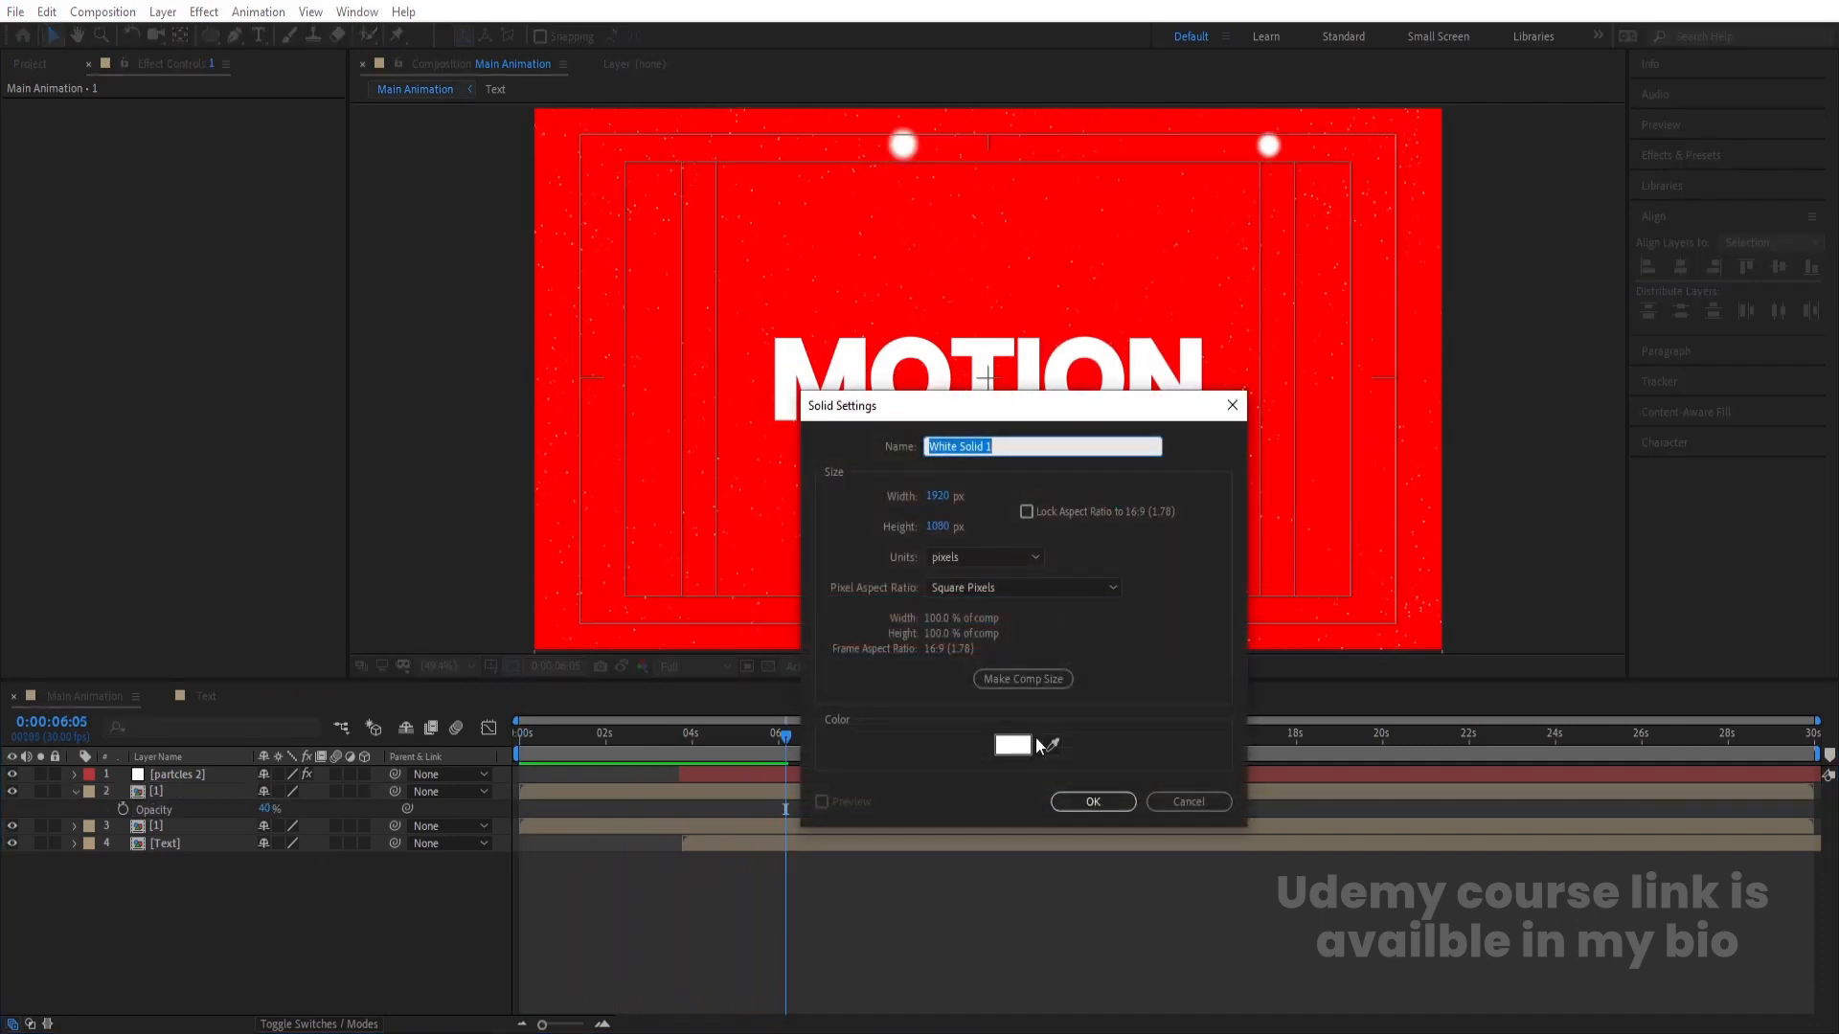
left_click(1015, 745)
left_click(927, 500)
left_click(896, 297)
key("Return")
key("Return")
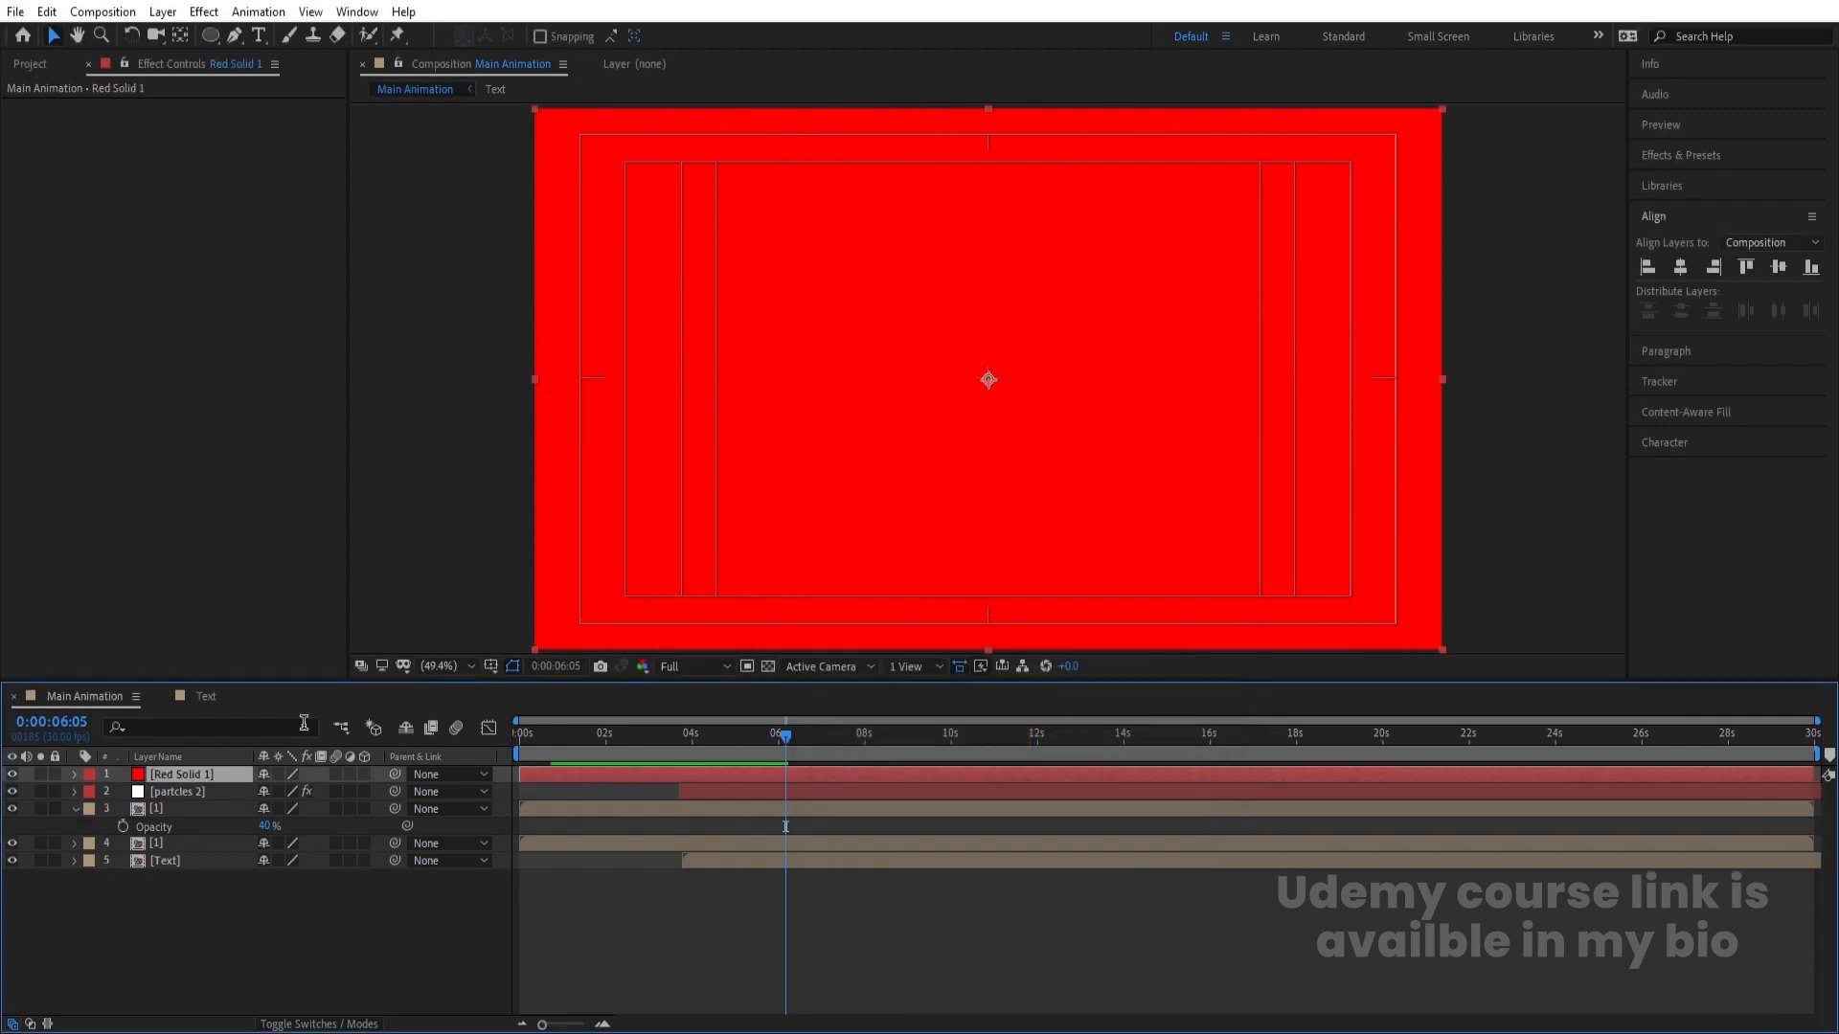
left_click_drag(182, 774, 198, 887)
key("Home")
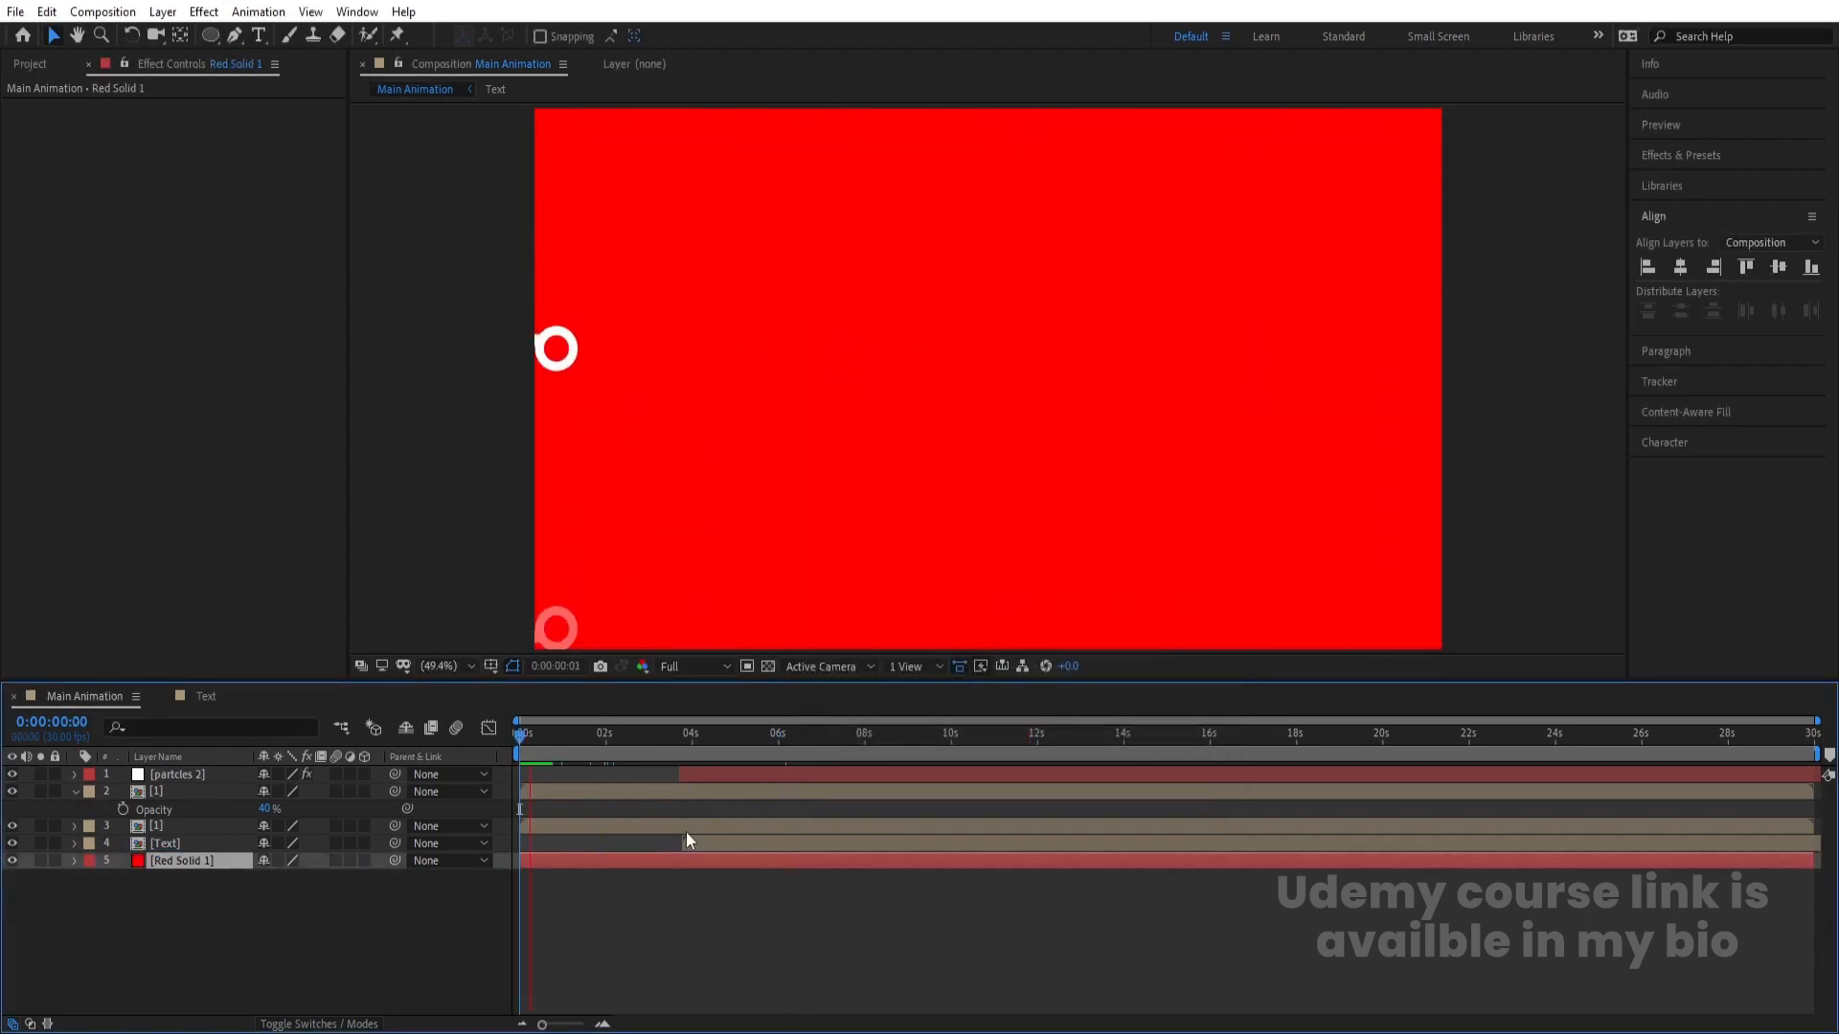